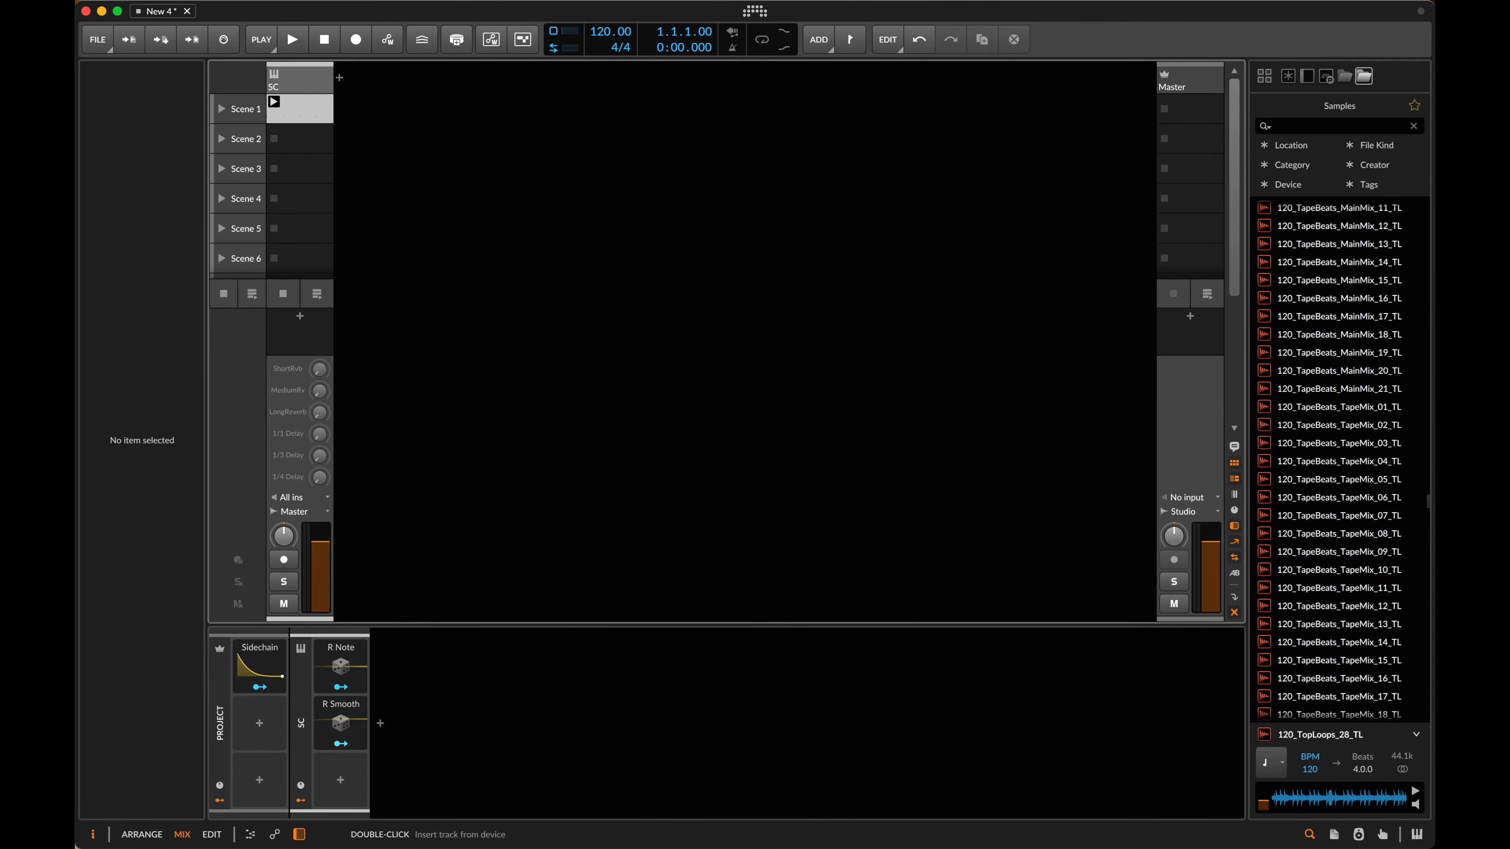
- View the project in the arrange layout, and return to the mix layout
{"action": "key", "text": "alt+1"}
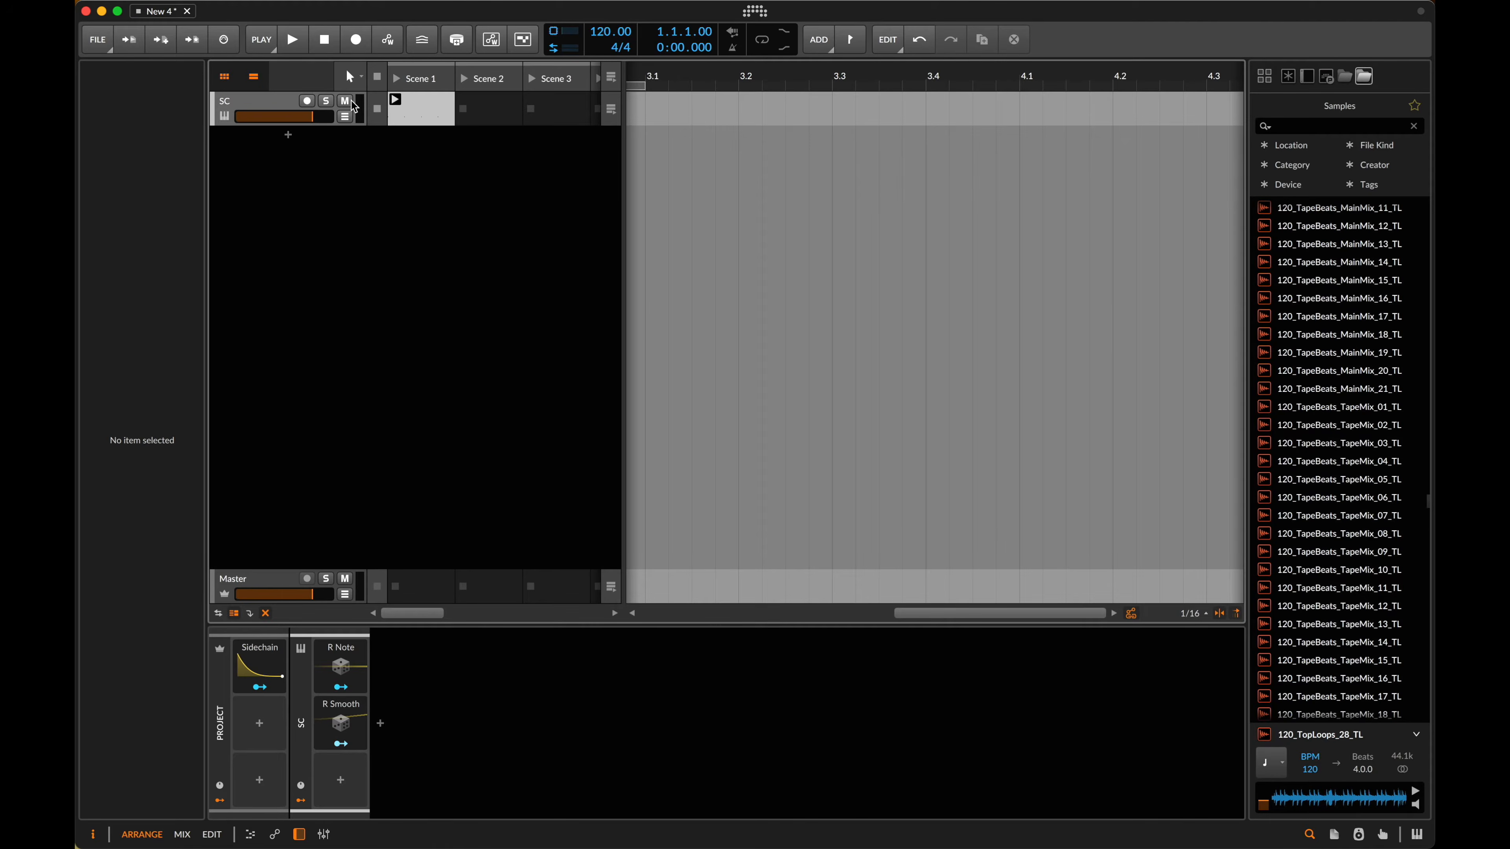
{"action": "key", "text": "alt+2"}
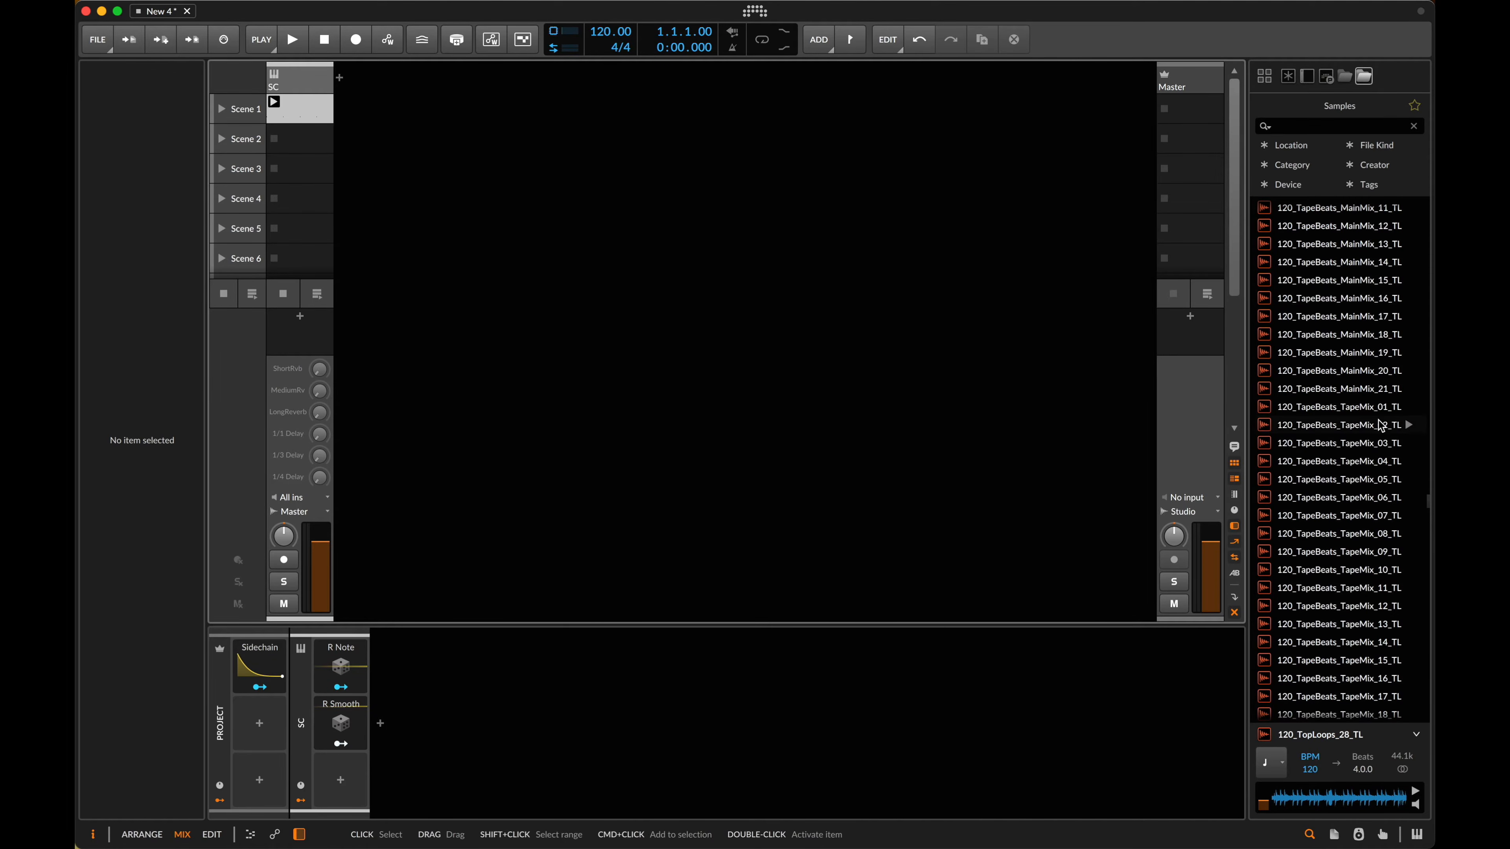
- Search the sample library for "top" and browse to the sth_top125 loops
{"action": "scroll", "coordinate": [1385, 440], "scroll_direction": "down", "scroll_amount": 20}
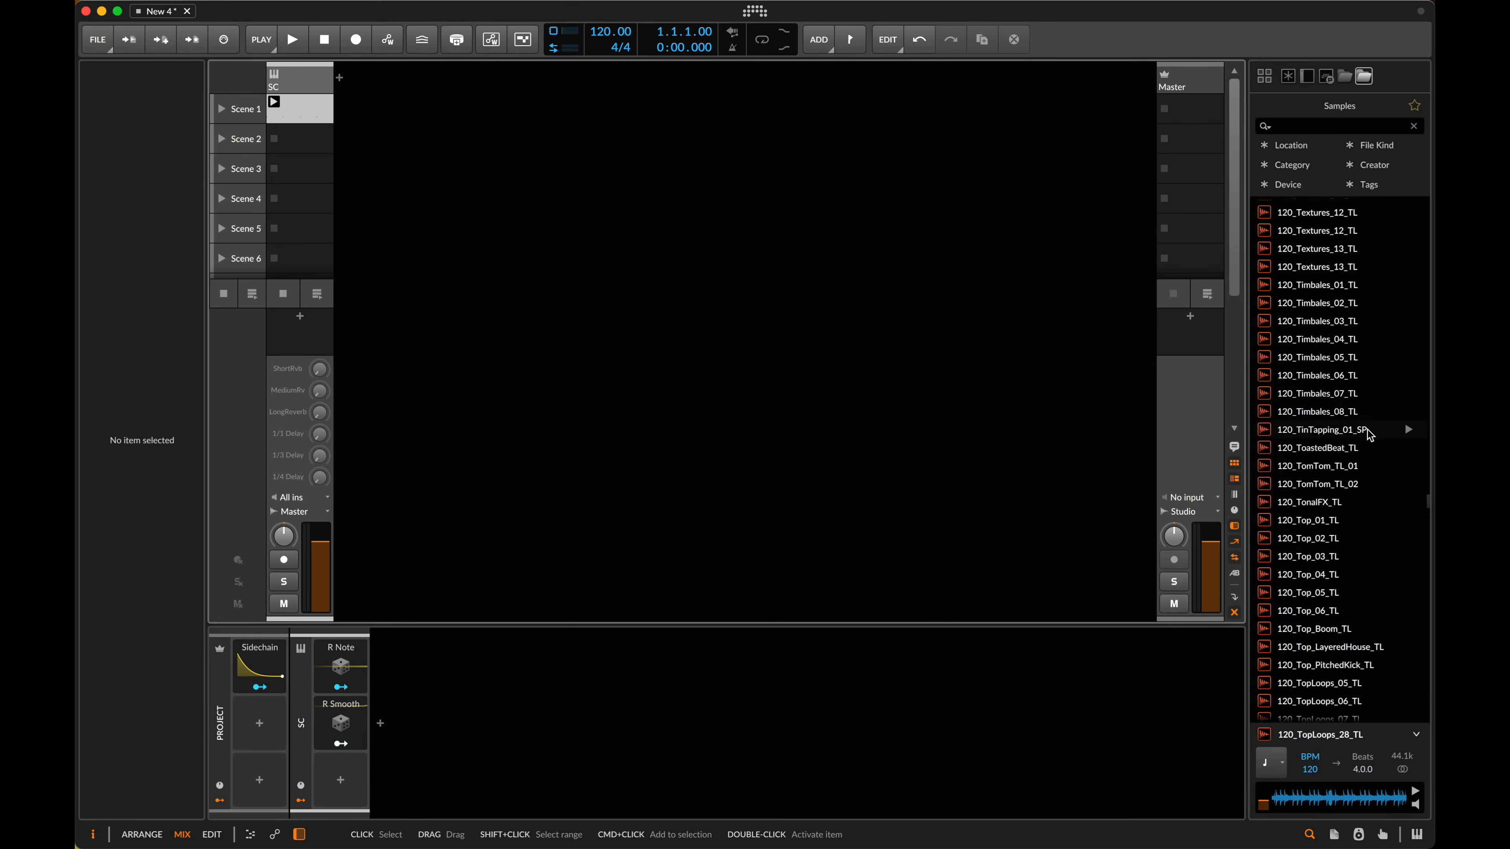
{"action": "scroll", "coordinate": [1386, 434], "scroll_direction": "down", "scroll_amount": 20}
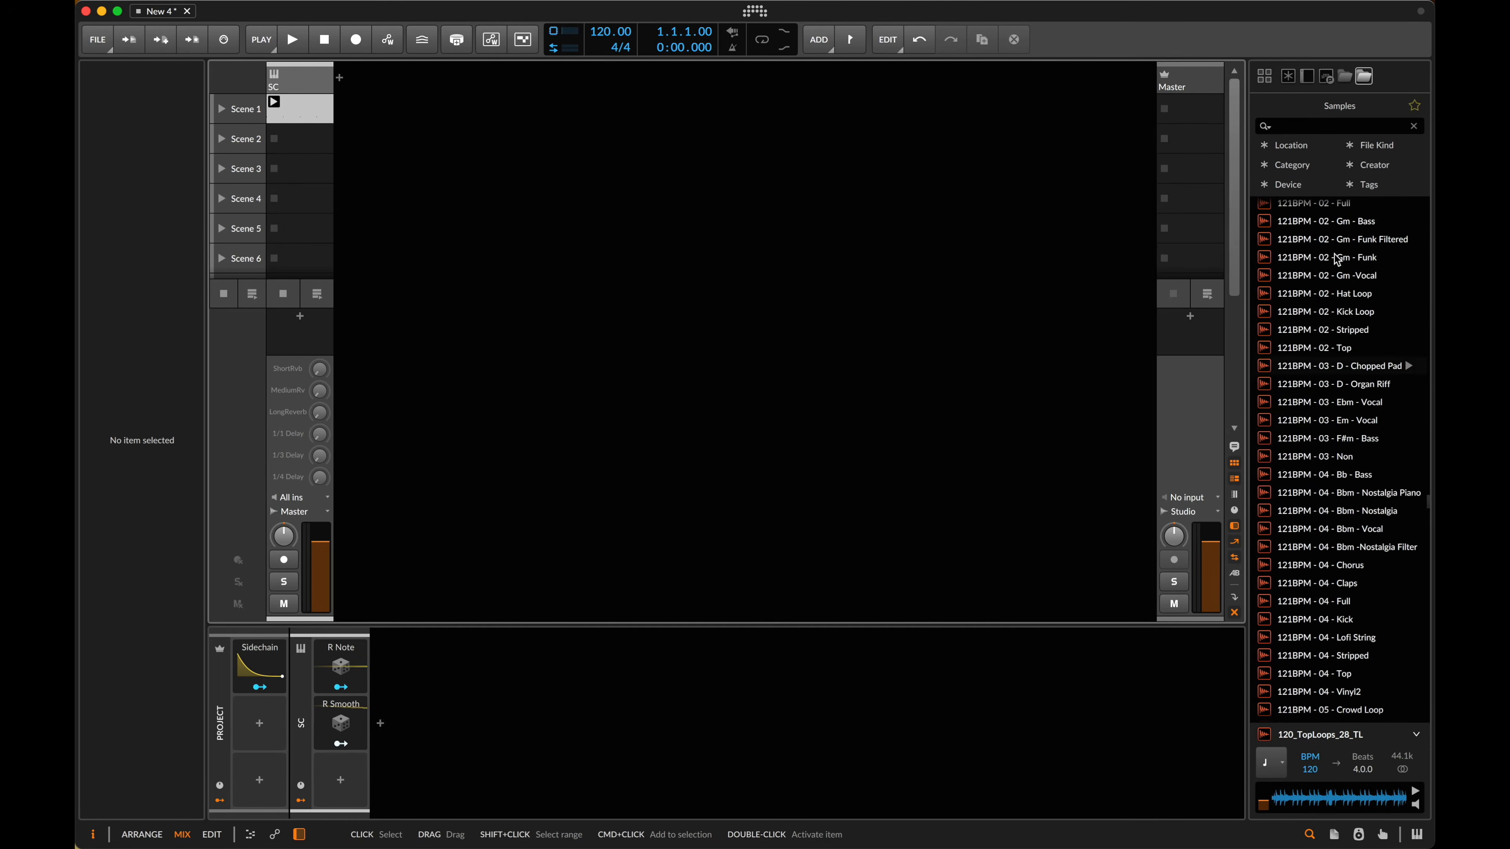
{"action": "left_click", "coordinate": [1300, 130]}
{"action": "type", "text": "top"}
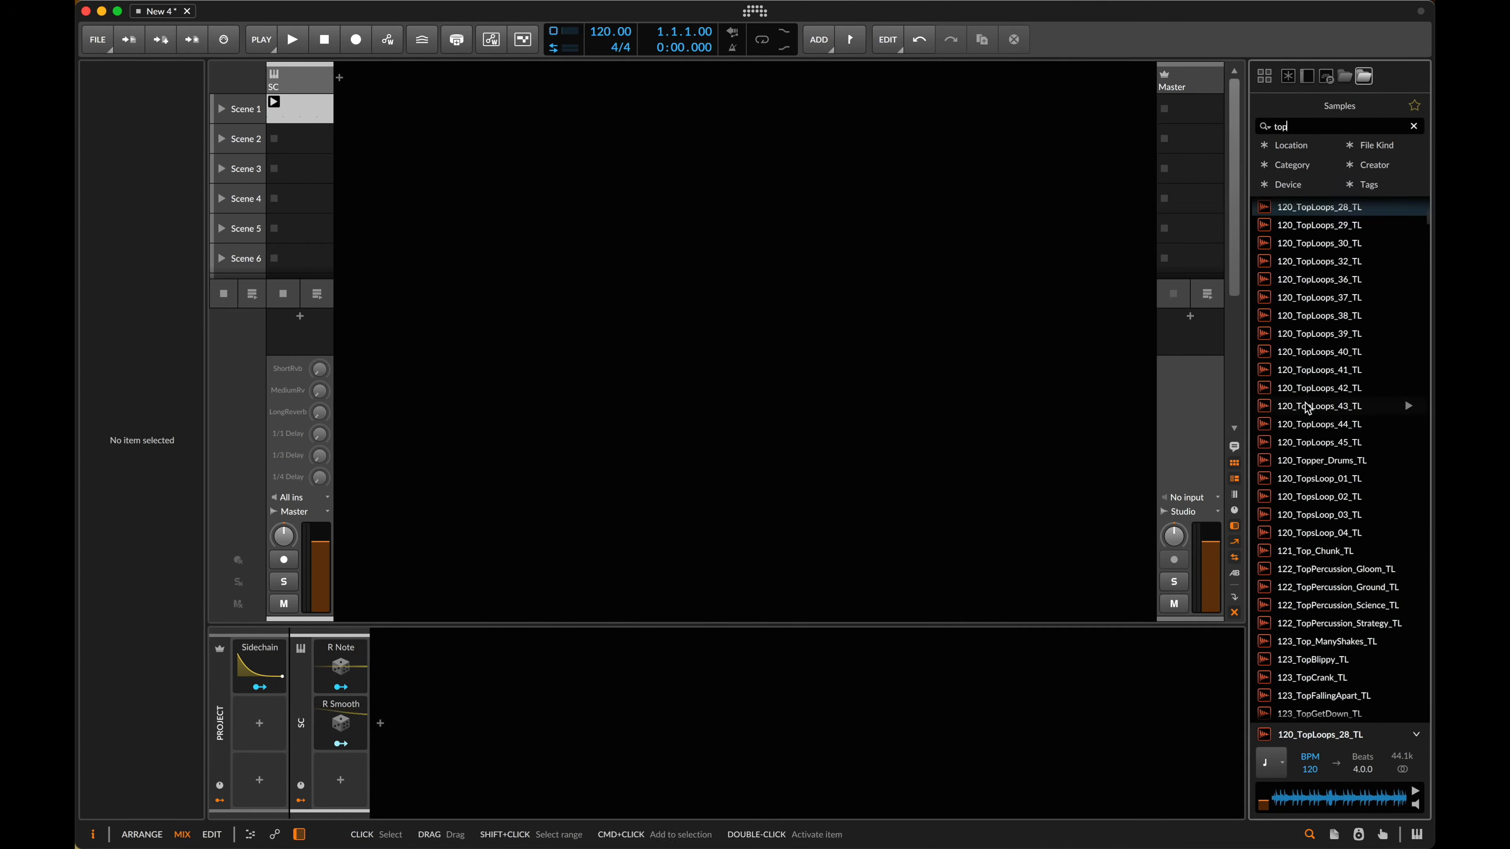
{"action": "scroll", "coordinate": [1312, 415], "scroll_direction": "down", "scroll_amount": 12}
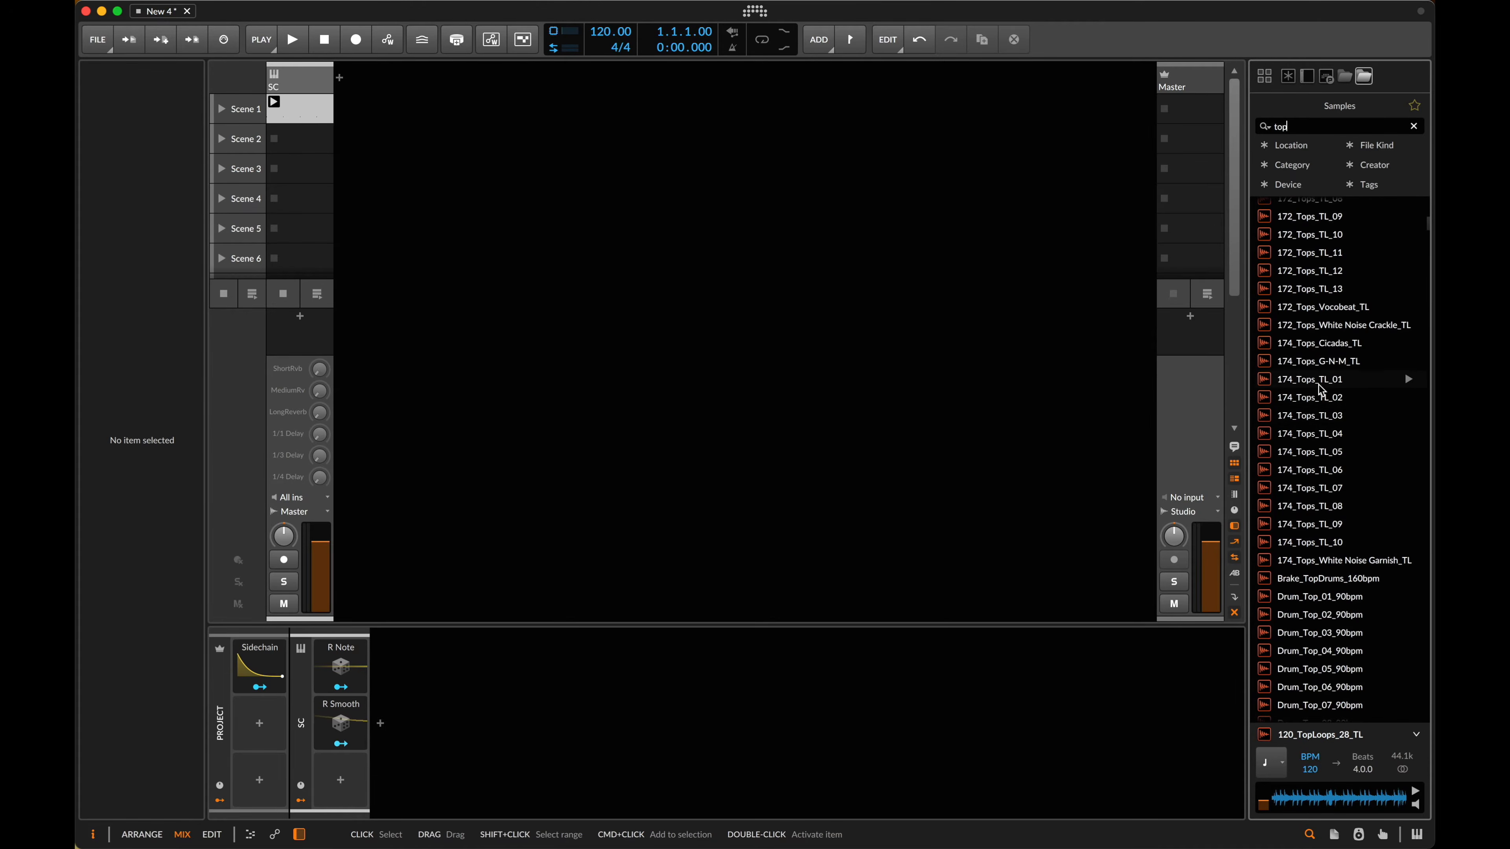
{"action": "scroll", "coordinate": [1320, 439], "scroll_direction": "down", "scroll_amount": 15}
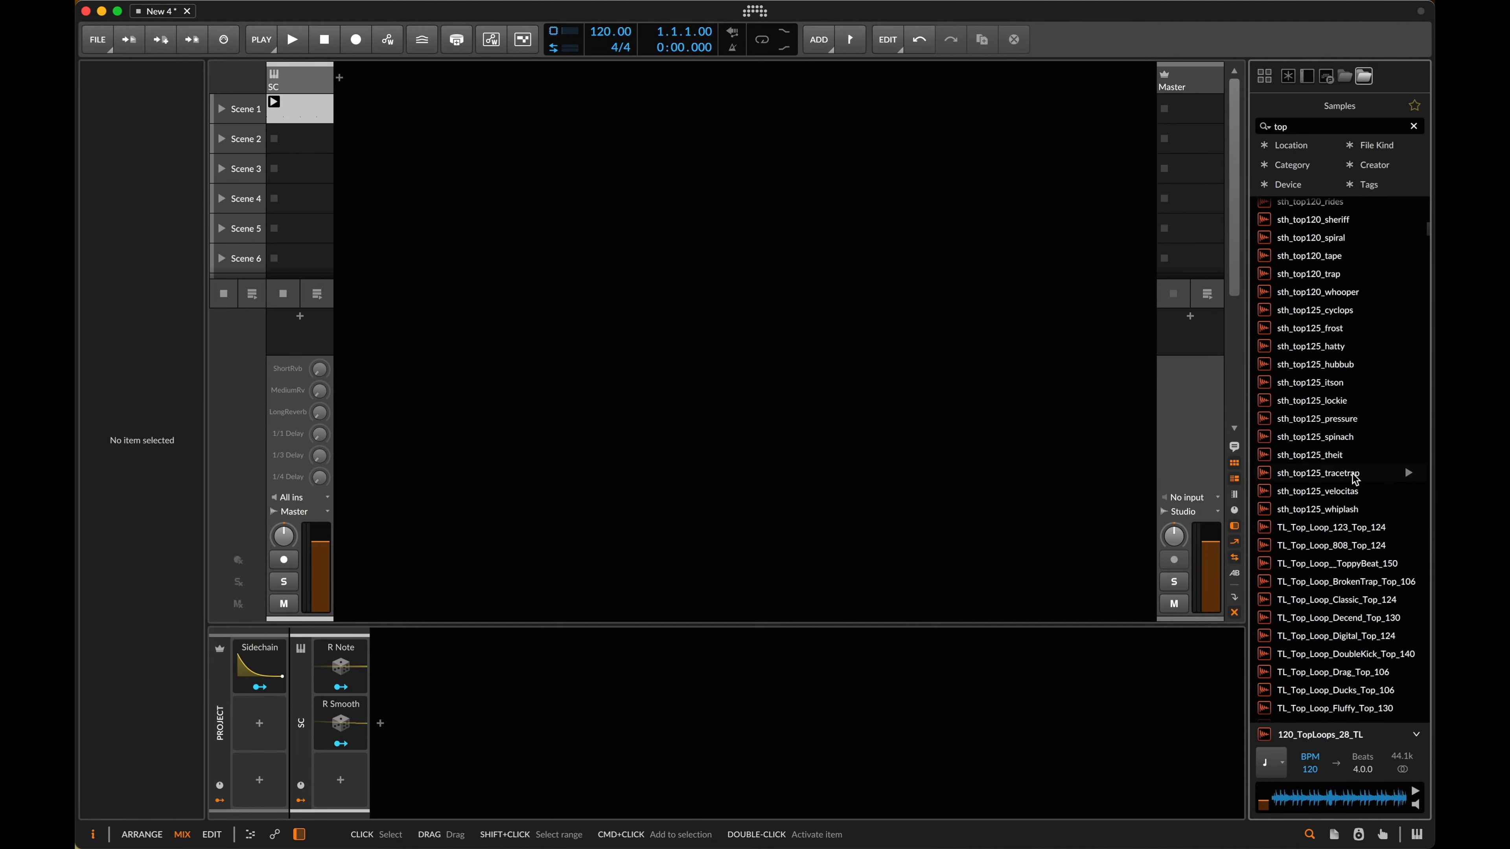
{"action": "left_click", "coordinate": [1404, 503]}
{"action": "left_click", "coordinate": [1323, 453], "text": "shift"}
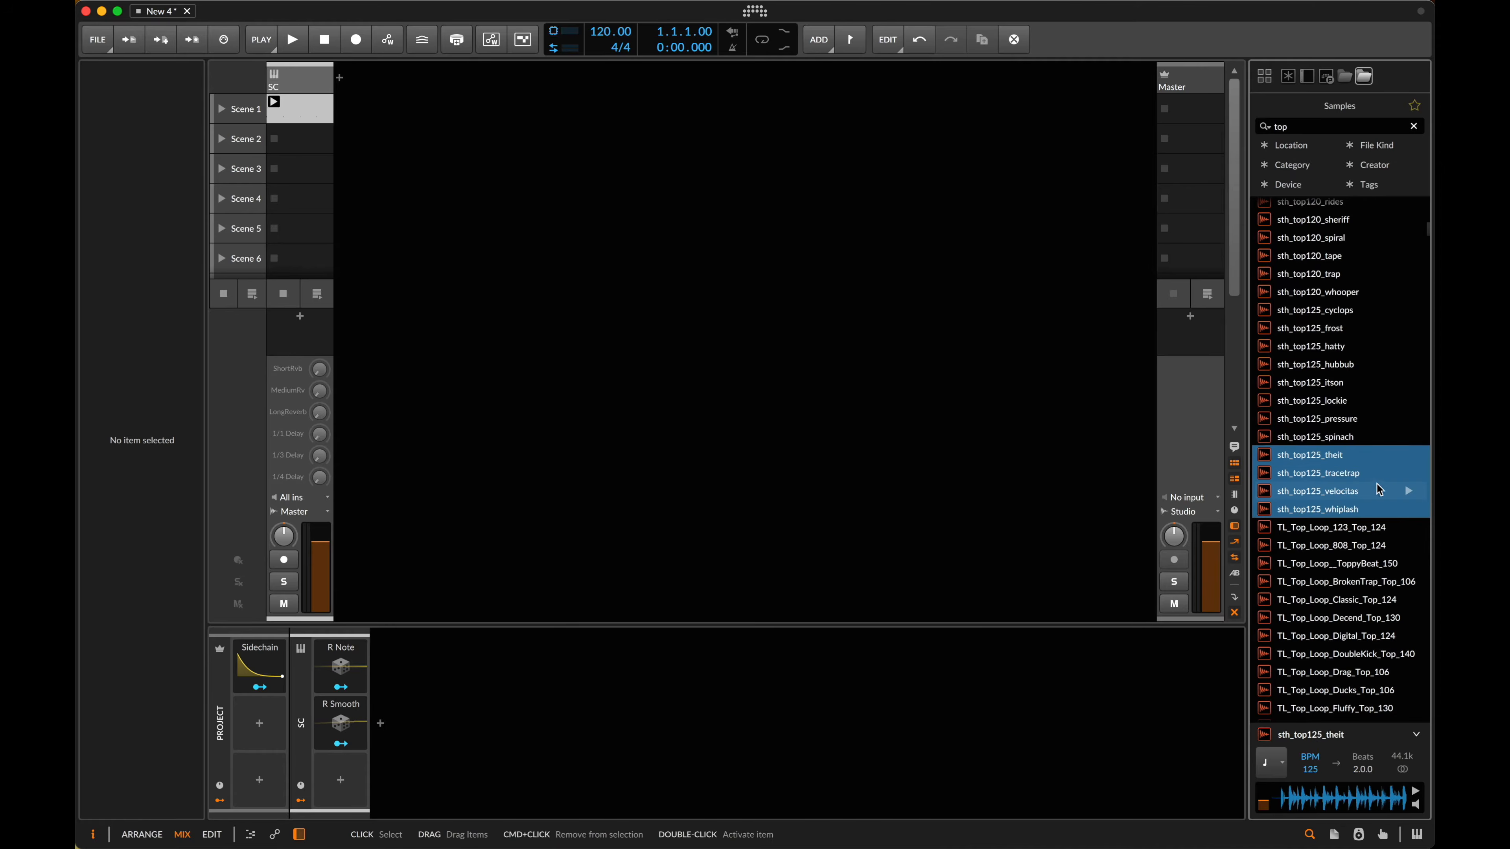
{"action": "mouse_move", "coordinate": [1334, 491]}
{"action": "left_mouse_down"}
{"action": "mouse_move", "coordinate": [460, 167]}
{"action": "mouse_move", "coordinate": [381, 113]}
{"action": "mouse_move", "coordinate": [381, 228]}
{"action": "mouse_move", "coordinate": [374, 128]}
{"action": "mouse_move", "coordinate": [380, 178]}
{"action": "mouse_move", "coordinate": [1328, 411]}
{"action": "mouse_move", "coordinate": [1316, 476]}
{"action": "mouse_move", "coordinate": [375, 113]}
{"action": "mouse_move", "coordinate": [1335, 476]}
{"action": "mouse_move", "coordinate": [419, 171]}
{"action": "mouse_move", "coordinate": [1331, 476]}
{"action": "left_mouse_up"}
{"action": "left_click", "coordinate": [1332, 459]}
{"action": "key", "text": "super+z"}
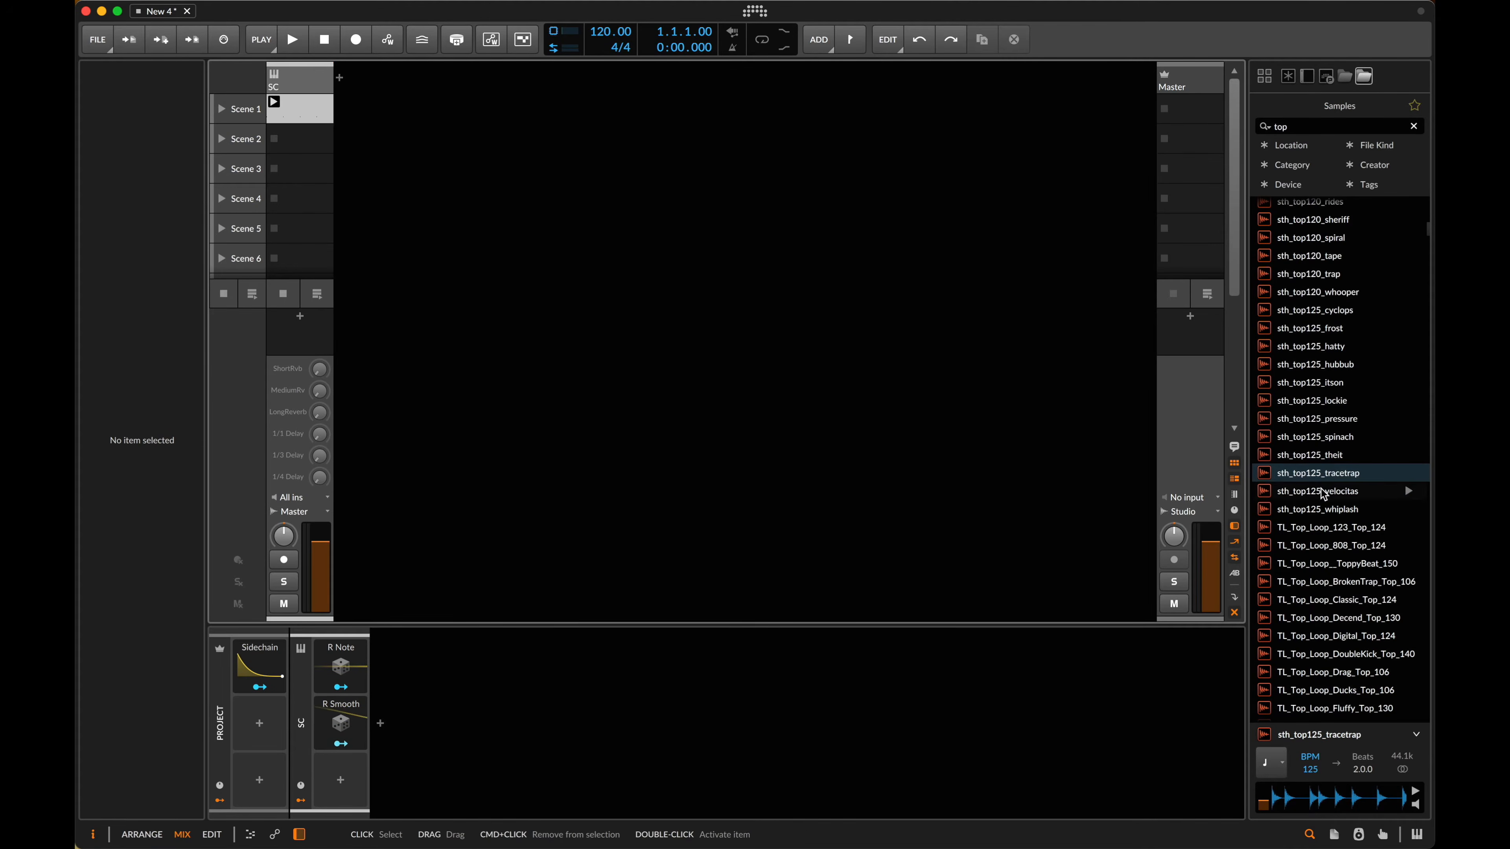
{"action": "left_click", "coordinate": [1321, 461], "text": "shift"}
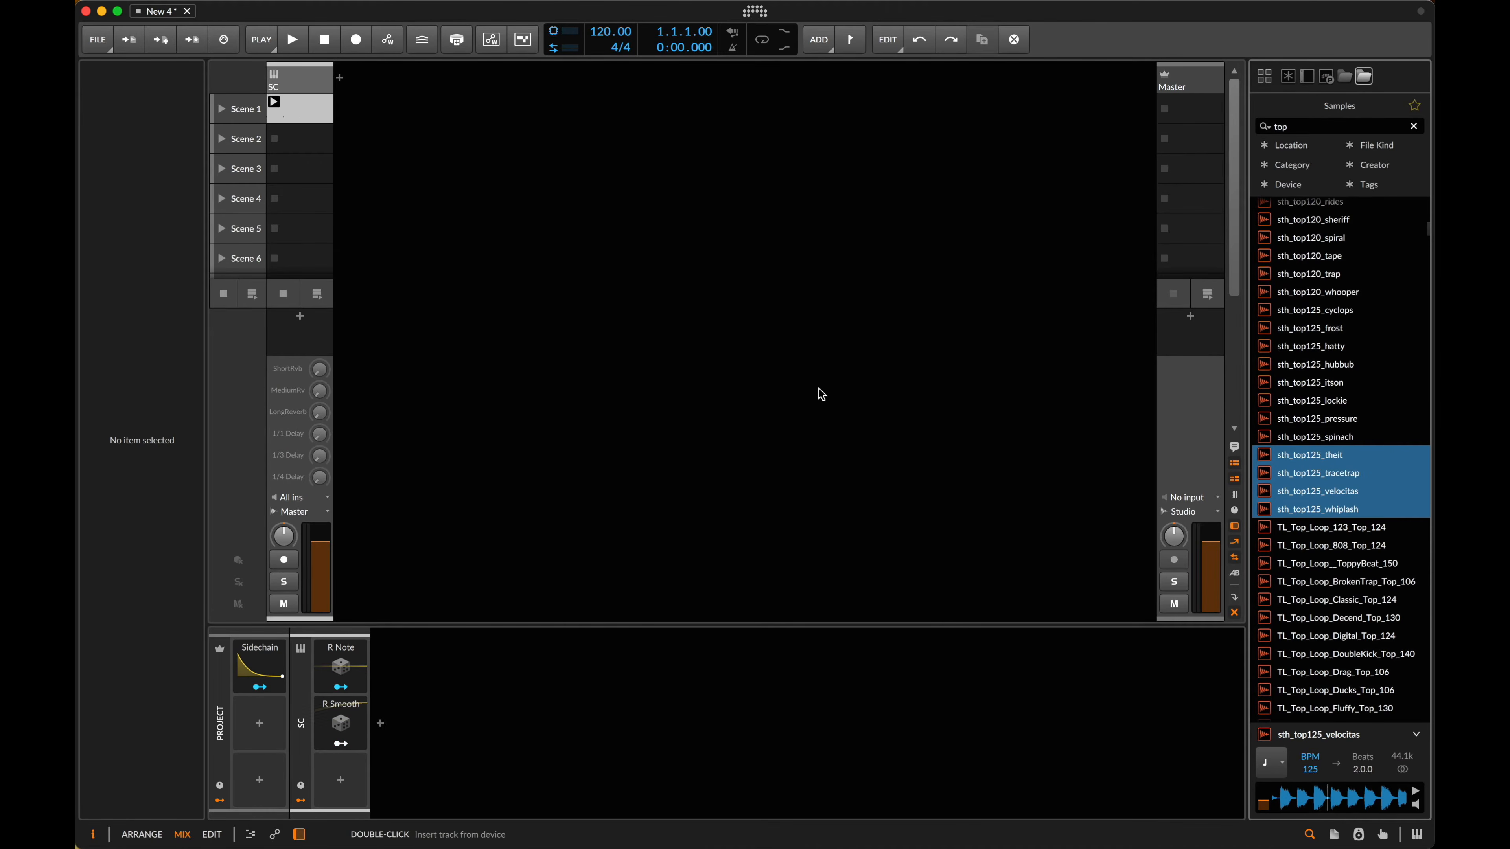
- Insert the four samples from sth_top125_itson to sth_top125_spinach as launcher clips stacked in one new audio track beside SC, starting at Scene 1
{"action": "left_click", "coordinate": [1334, 438]}
{"action": "left_click", "coordinate": [1311, 397], "text": "shift"}
{"action": "left_click", "coordinate": [1308, 366], "text": "shift"}
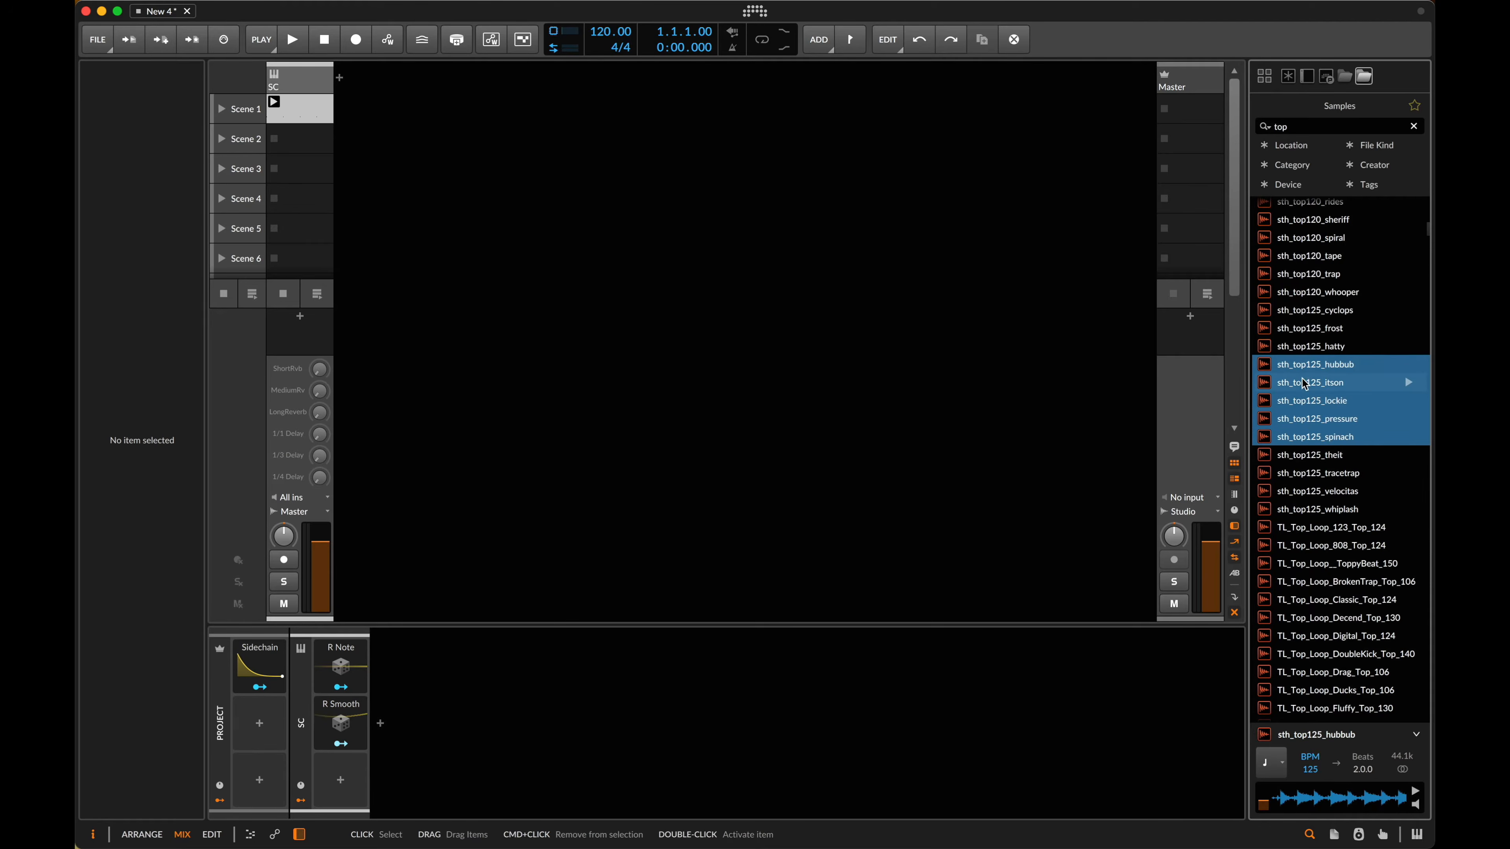
{"action": "left_click", "coordinate": [1300, 386], "text": "shift"}
{"action": "left_click_drag", "start_coordinate": [1300, 387], "coordinate": [379, 119]}
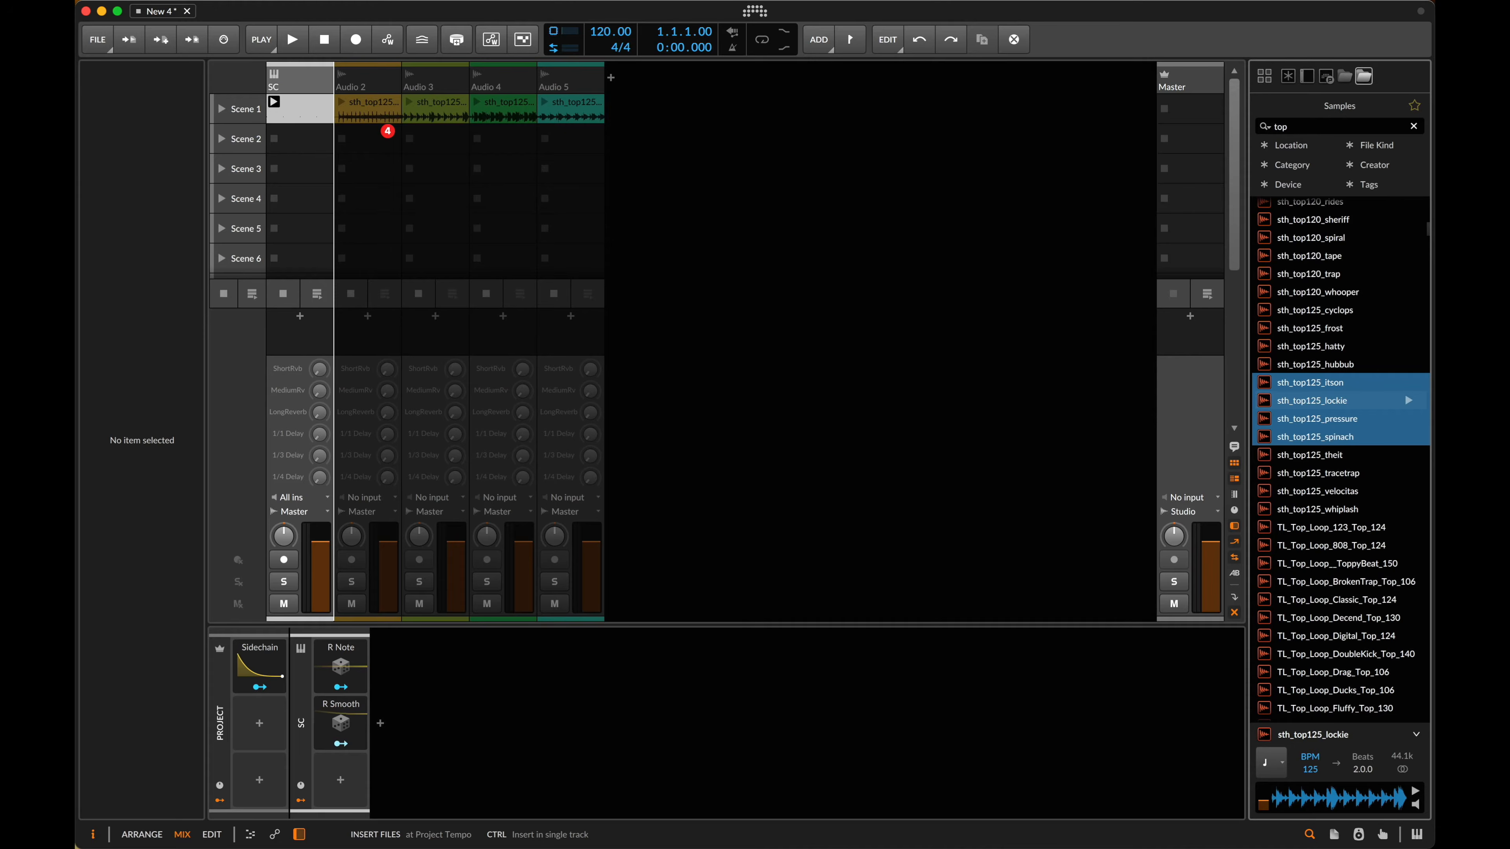
{"action": "key", "text": "ctrl"}
{"action": "left_click_drag", "start_coordinate": [379, 119], "coordinate": [382, 119]}
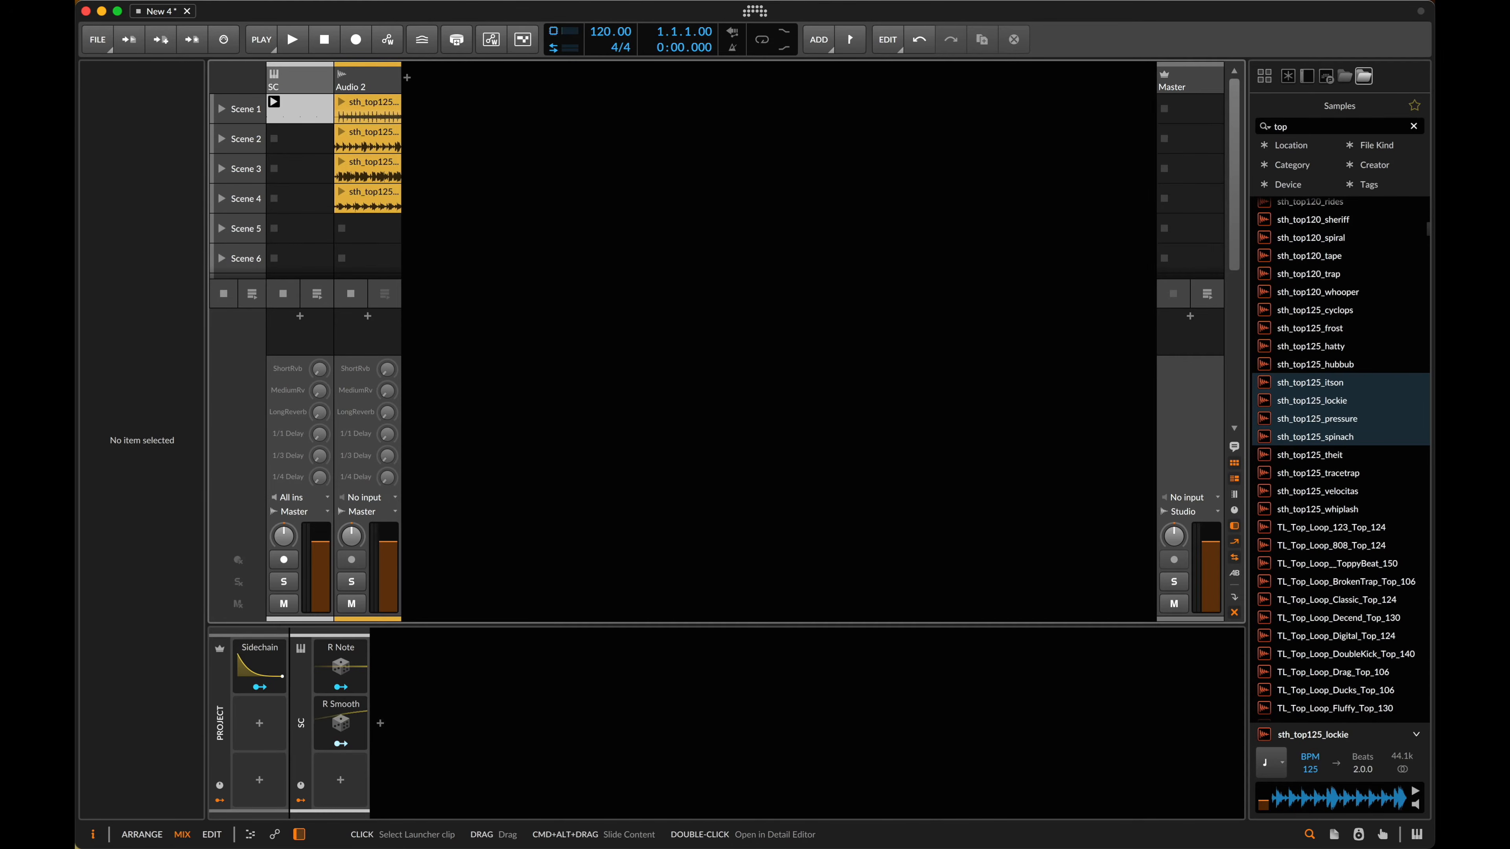
- Audition the sth_top125_itson clip from the start, and stop playback
{"action": "left_click", "coordinate": [382, 119]}
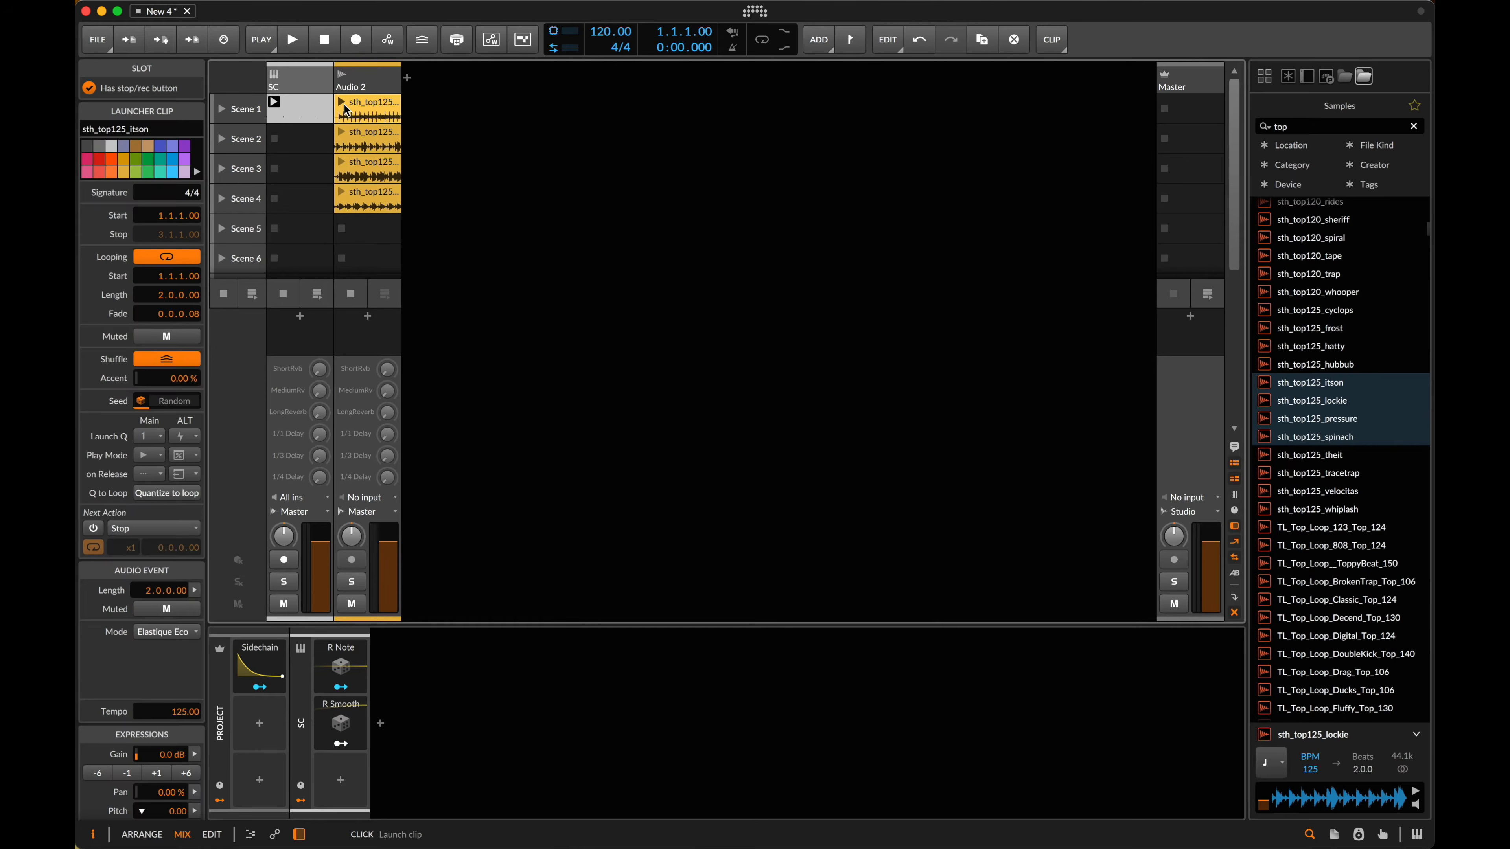
{"action": "key", "text": "space"}
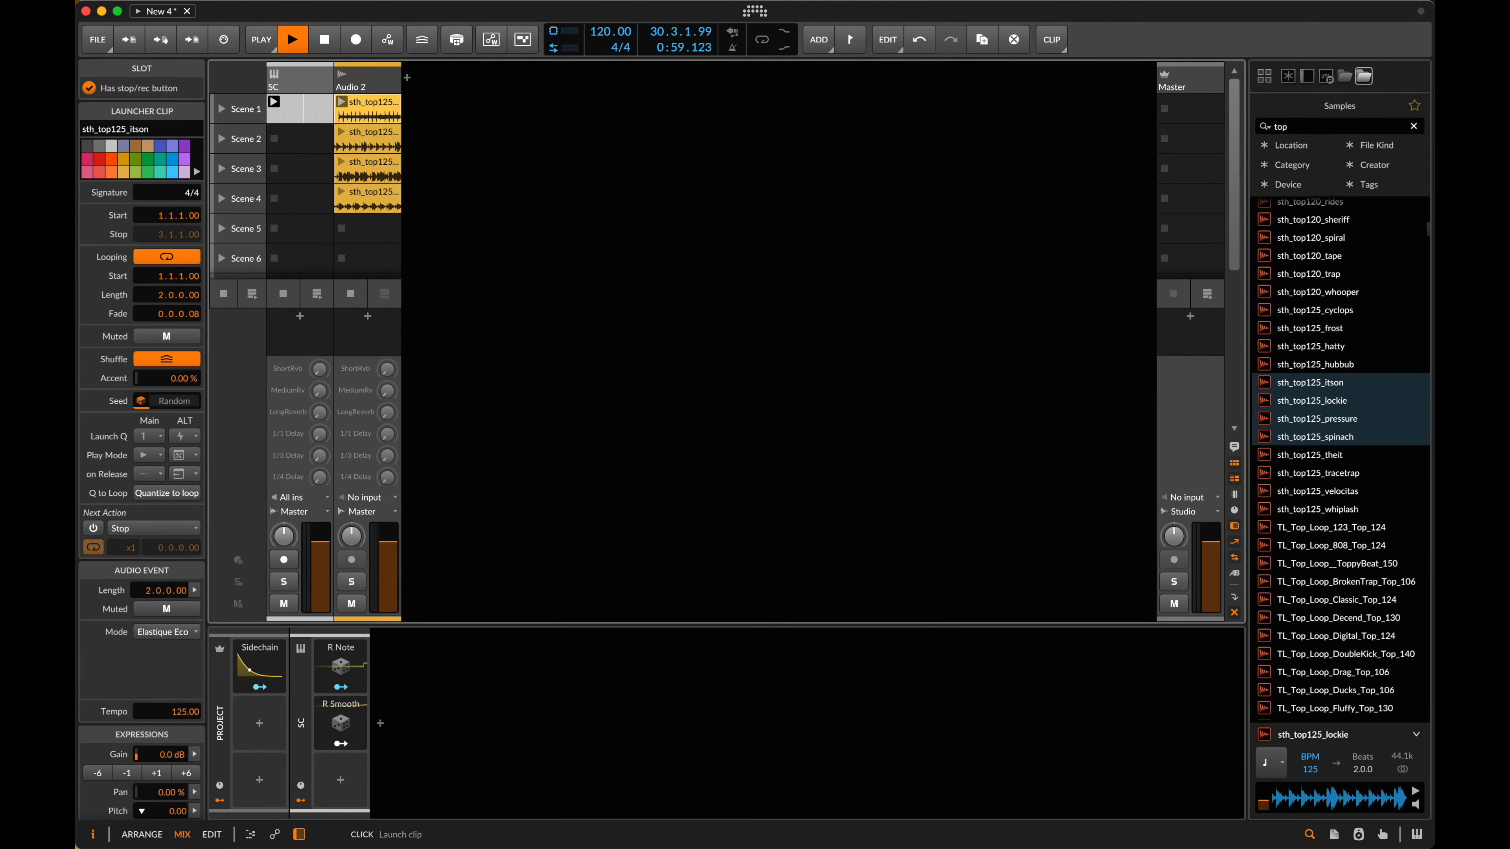
{"action": "key", "text": "space"}
{"action": "key", "text": "space"}
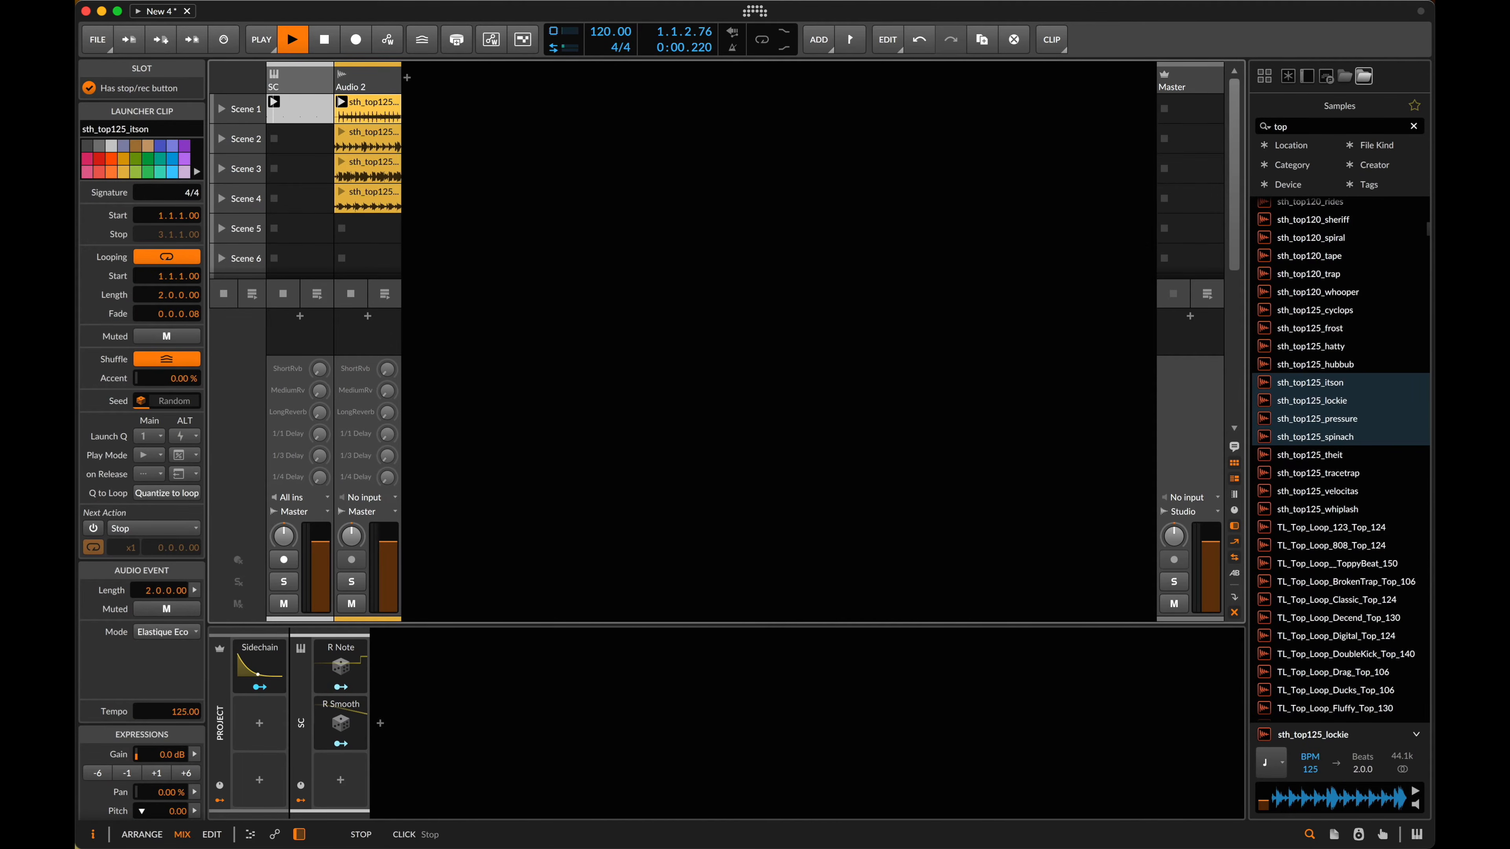
{"action": "key", "text": "space"}
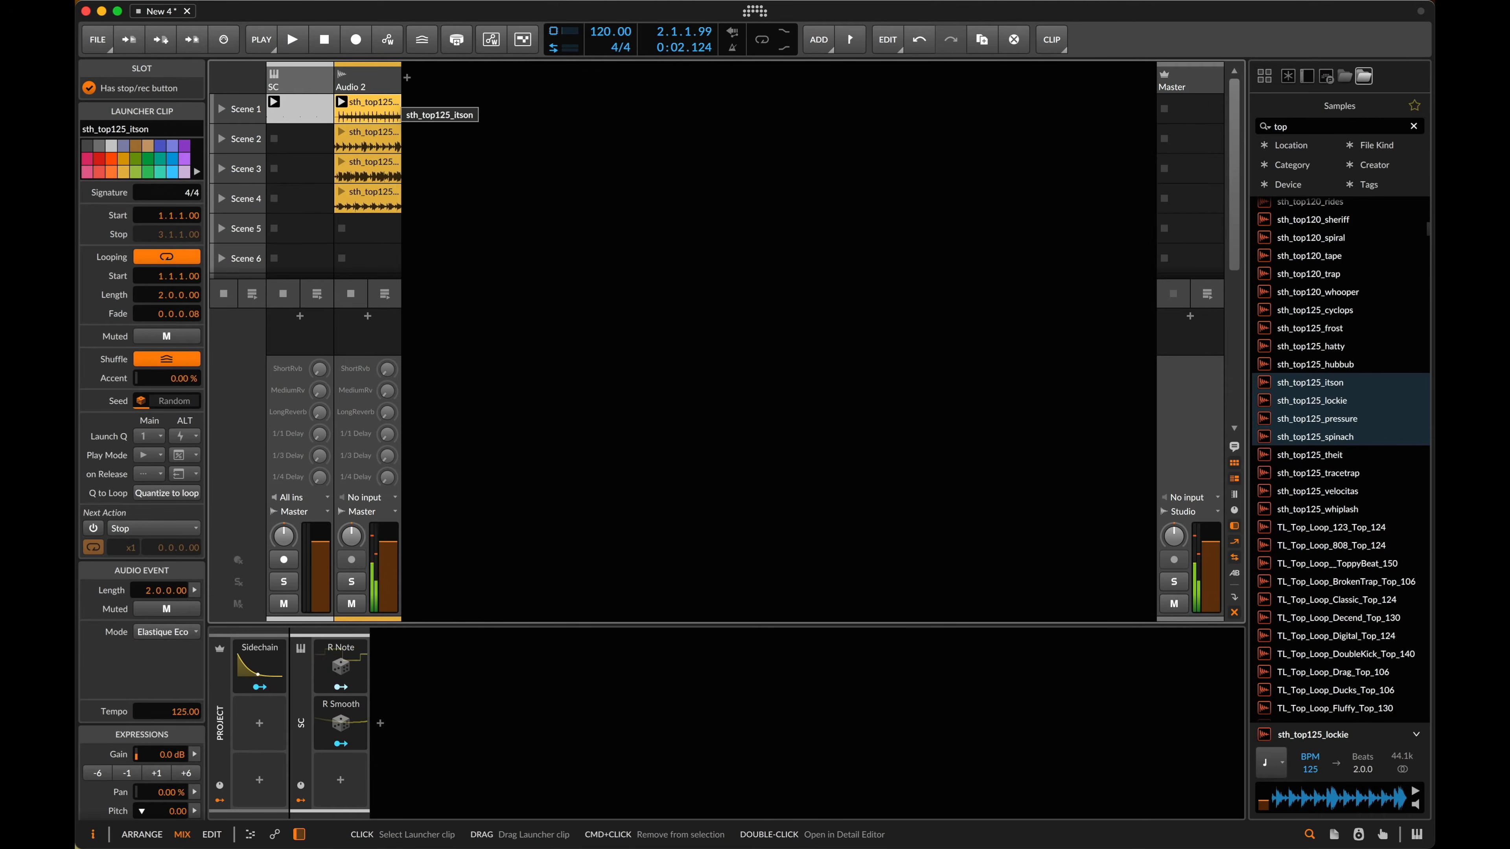
- Replace the four clips on the Audio 2 track with the samples from sth_top125_cyclops to sth_top125_hubbub
{"action": "left_click", "coordinate": [1315, 364]}
{"action": "left_click", "coordinate": [1313, 310], "text": "shift"}
{"action": "left_click_drag", "start_coordinate": [1324, 328], "coordinate": [348, 107]}
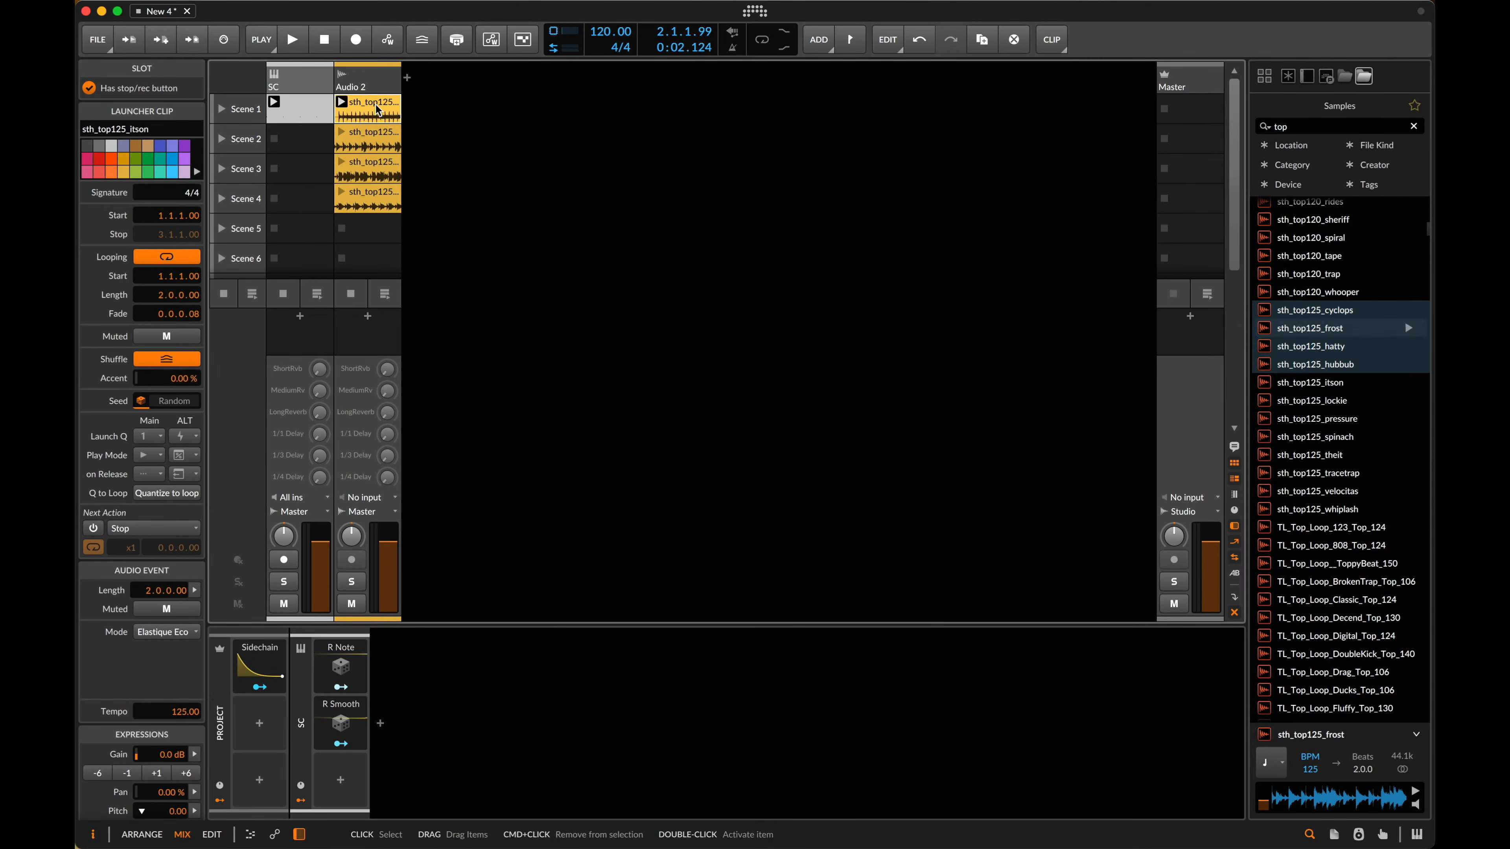
- Launch the Audio 2 clips in Scenes 1, 2 and 3 one after another, and stop playback
{"action": "left_click", "coordinate": [340, 105]}
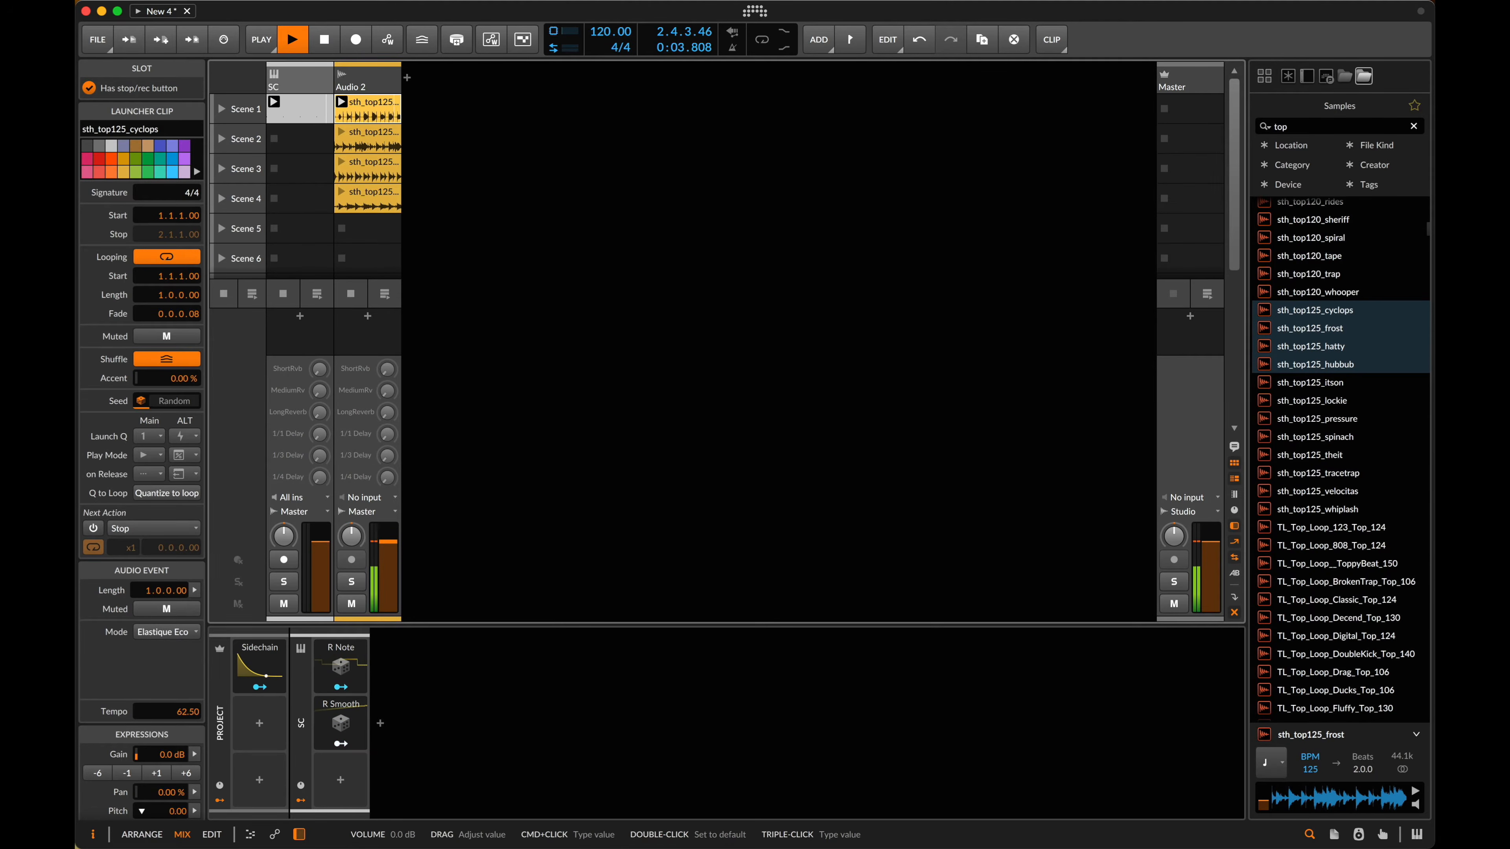
{"action": "left_click", "coordinate": [341, 131]}
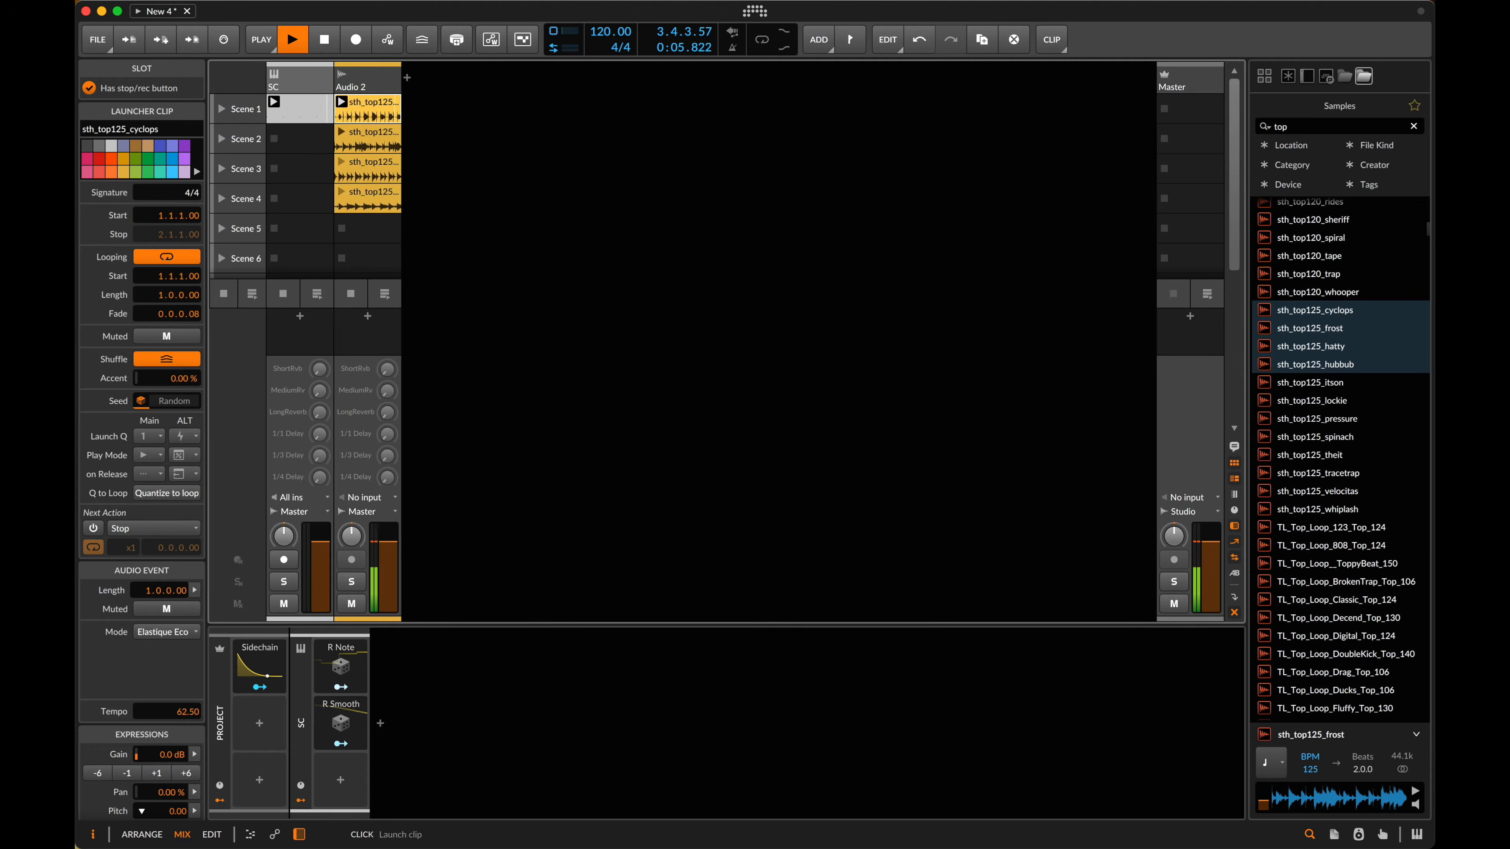
{"action": "left_click", "coordinate": [341, 161]}
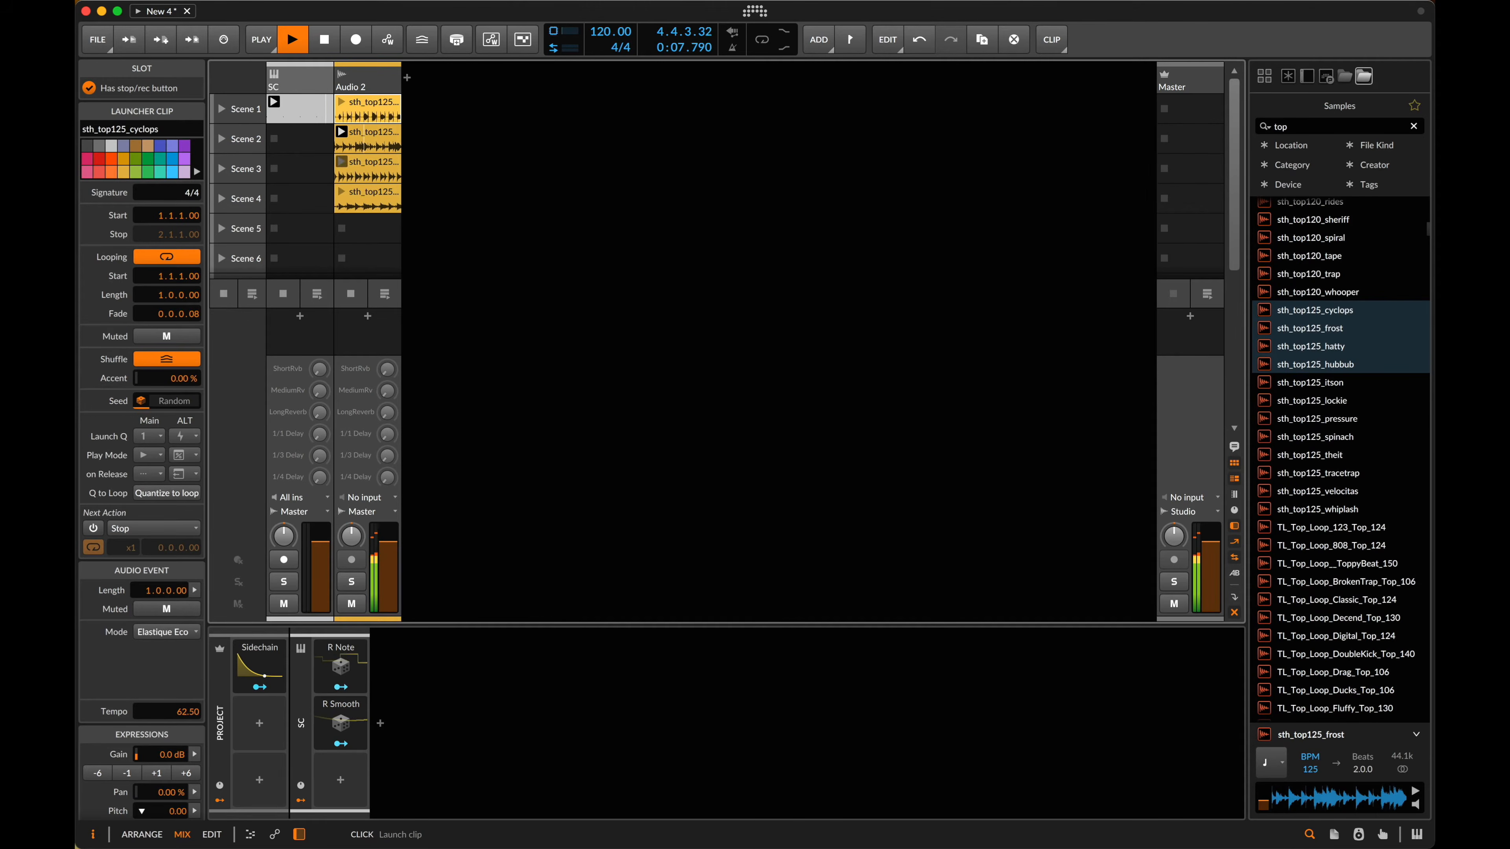
{"action": "key", "text": "space"}
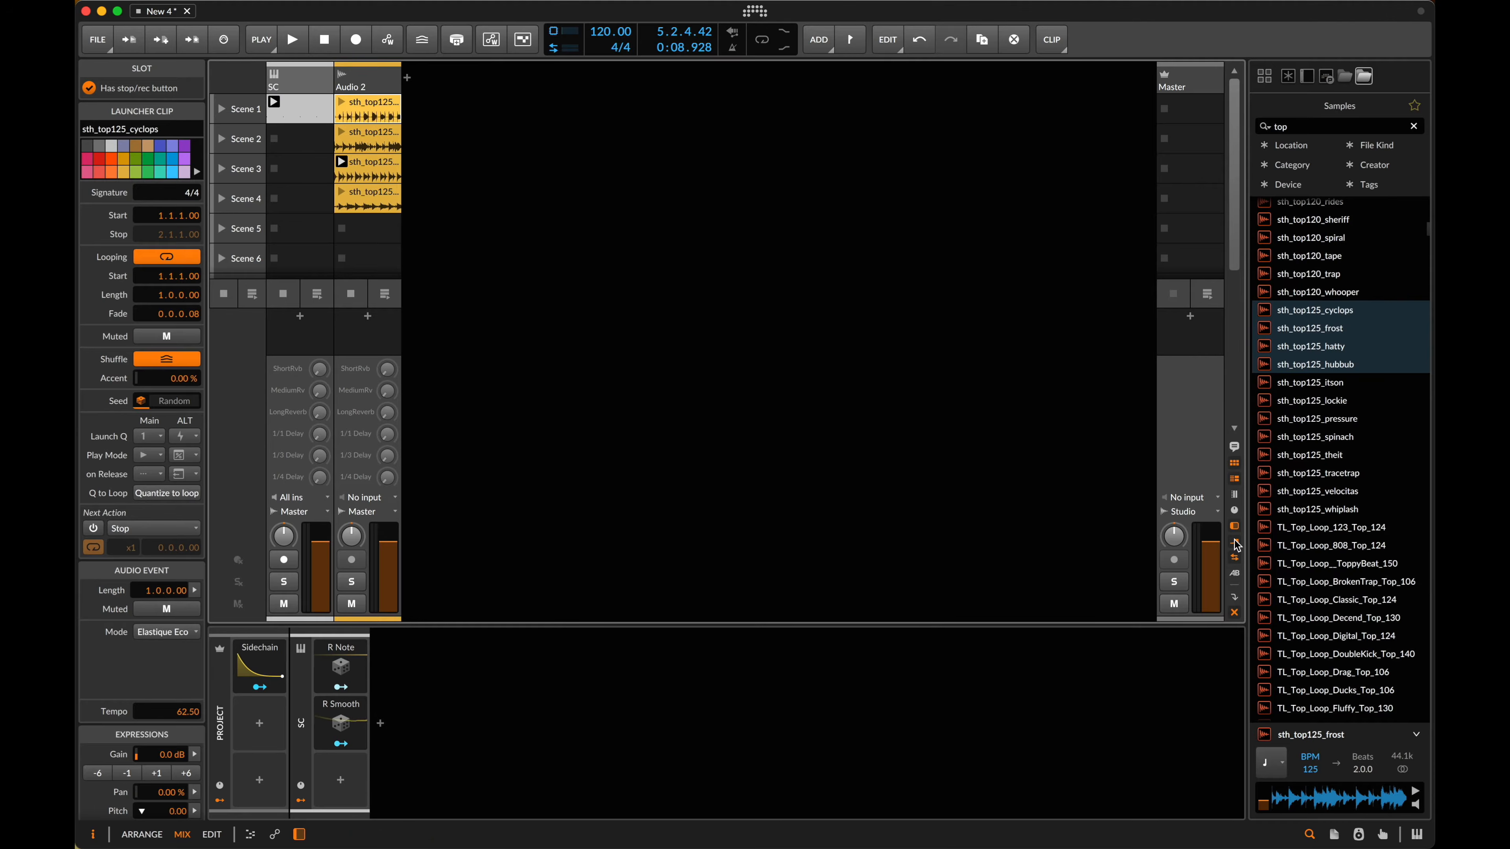
- Hide the send and device sections of the mixer channels to give the clip launcher more room
{"action": "left_click", "coordinate": [1234, 596]}
{"action": "left_click", "coordinate": [1234, 597]}
{"action": "left_click", "coordinate": [1235, 542]}
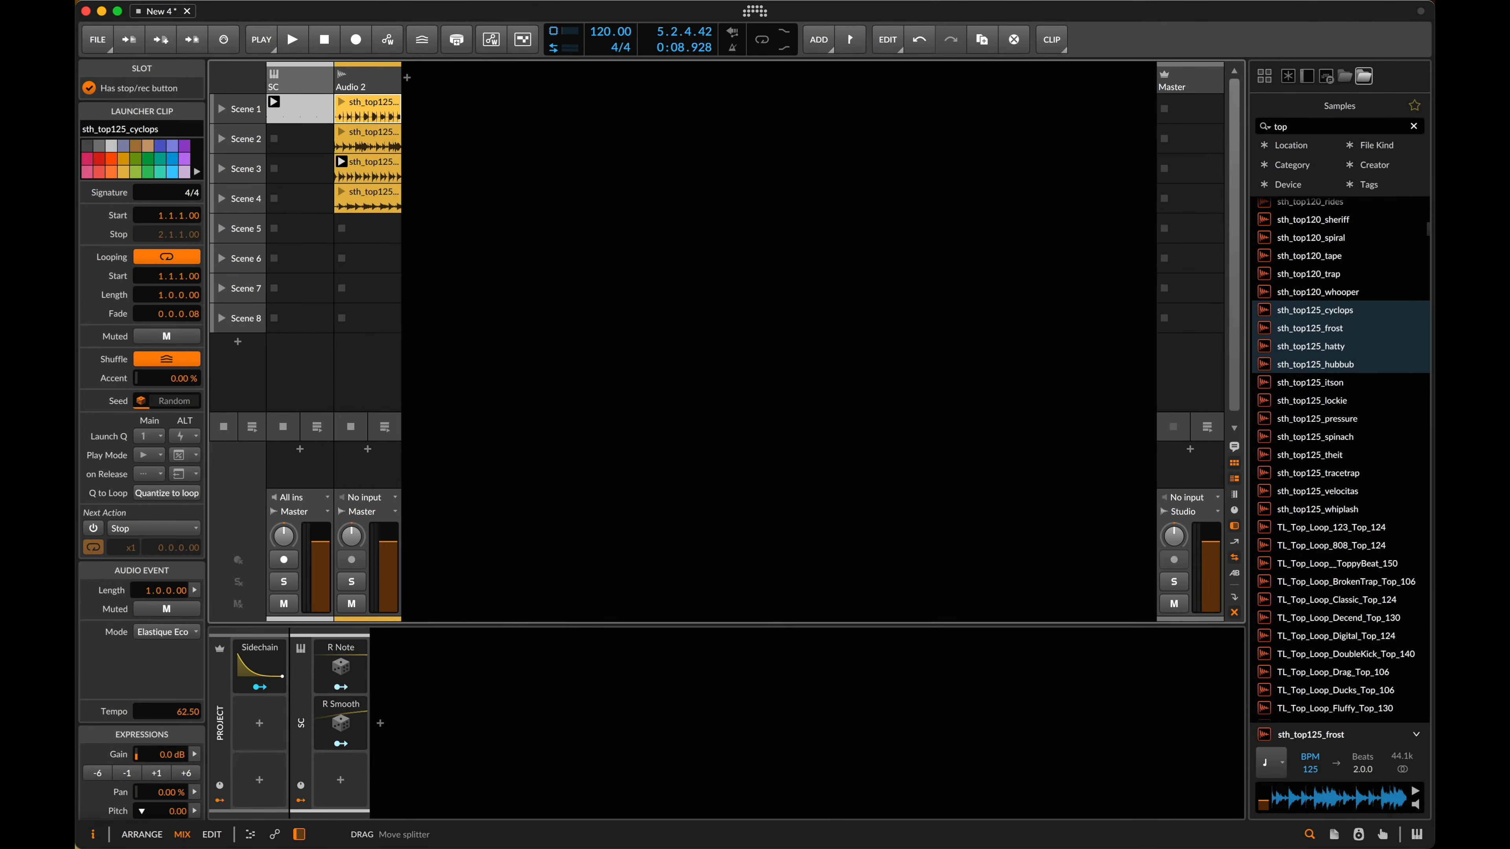
{"action": "left_click", "coordinate": [1234, 526]}
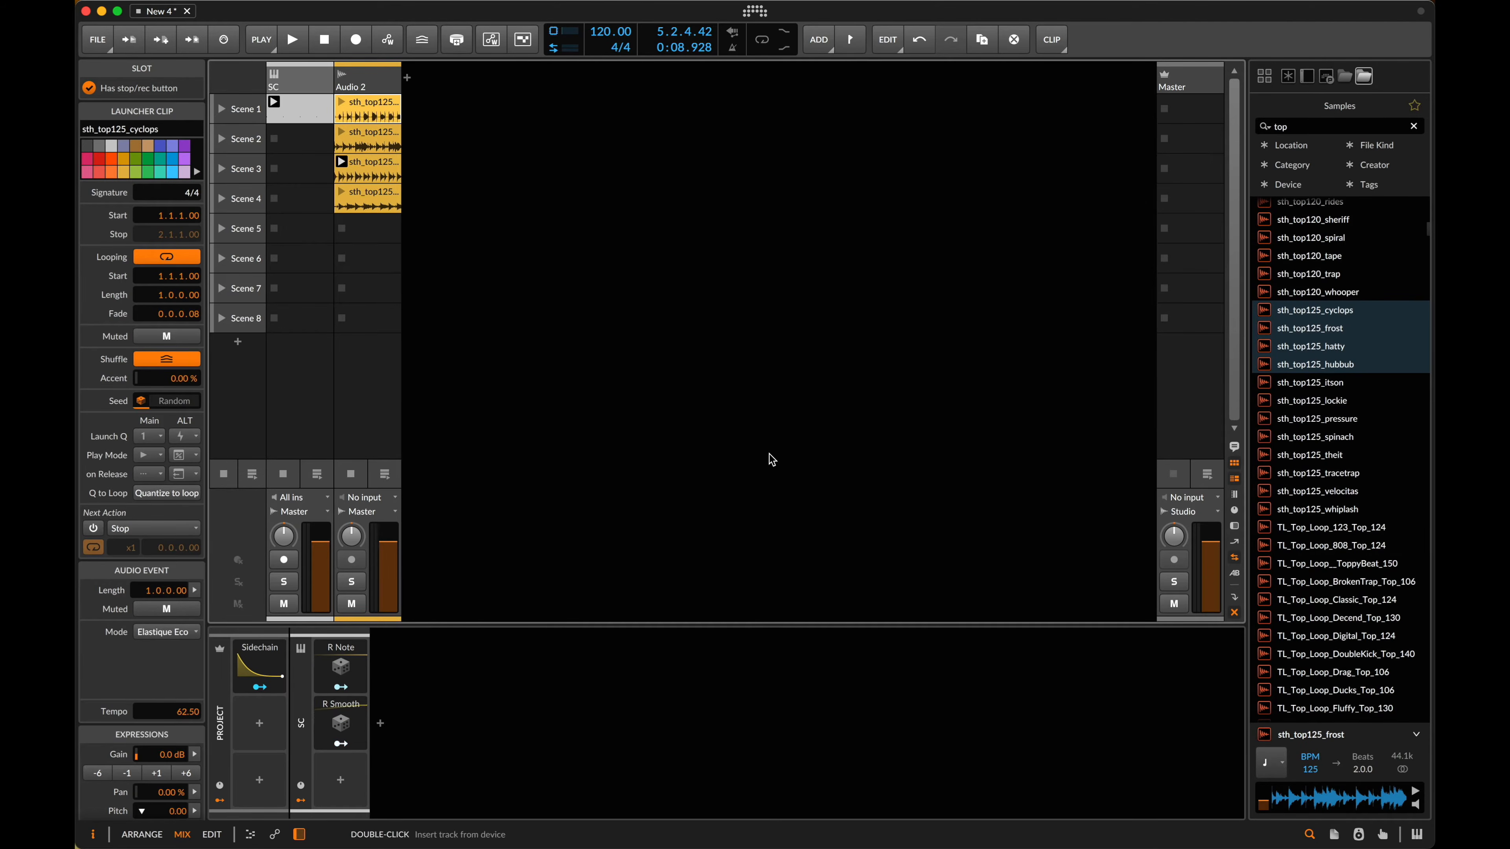
- Enable the next action for all four Audio 2 clips
{"action": "left_click", "coordinate": [376, 204], "text": "shift"}
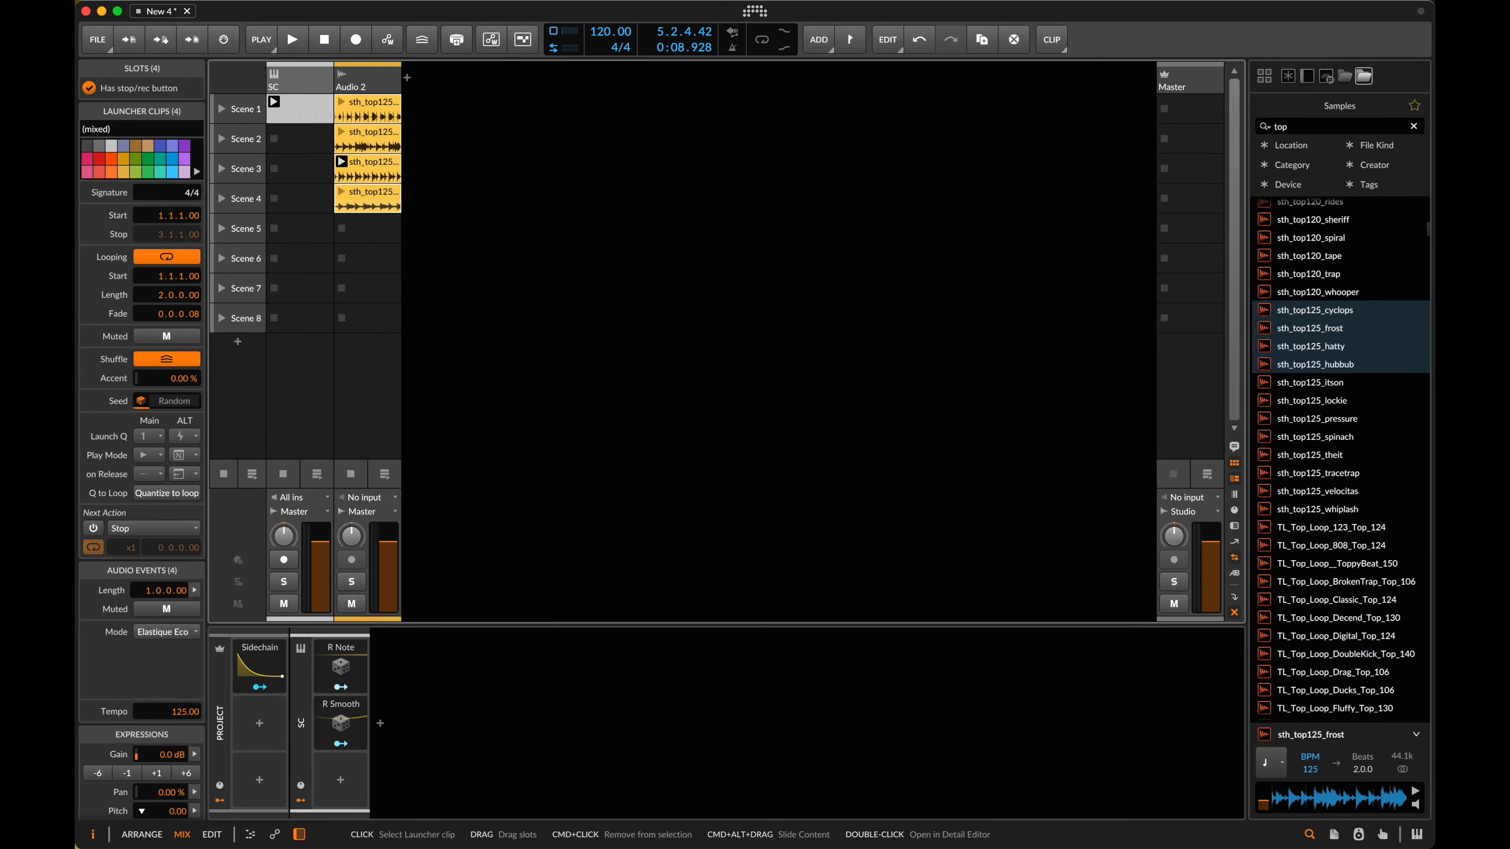
{"action": "left_click", "coordinate": [93, 531]}
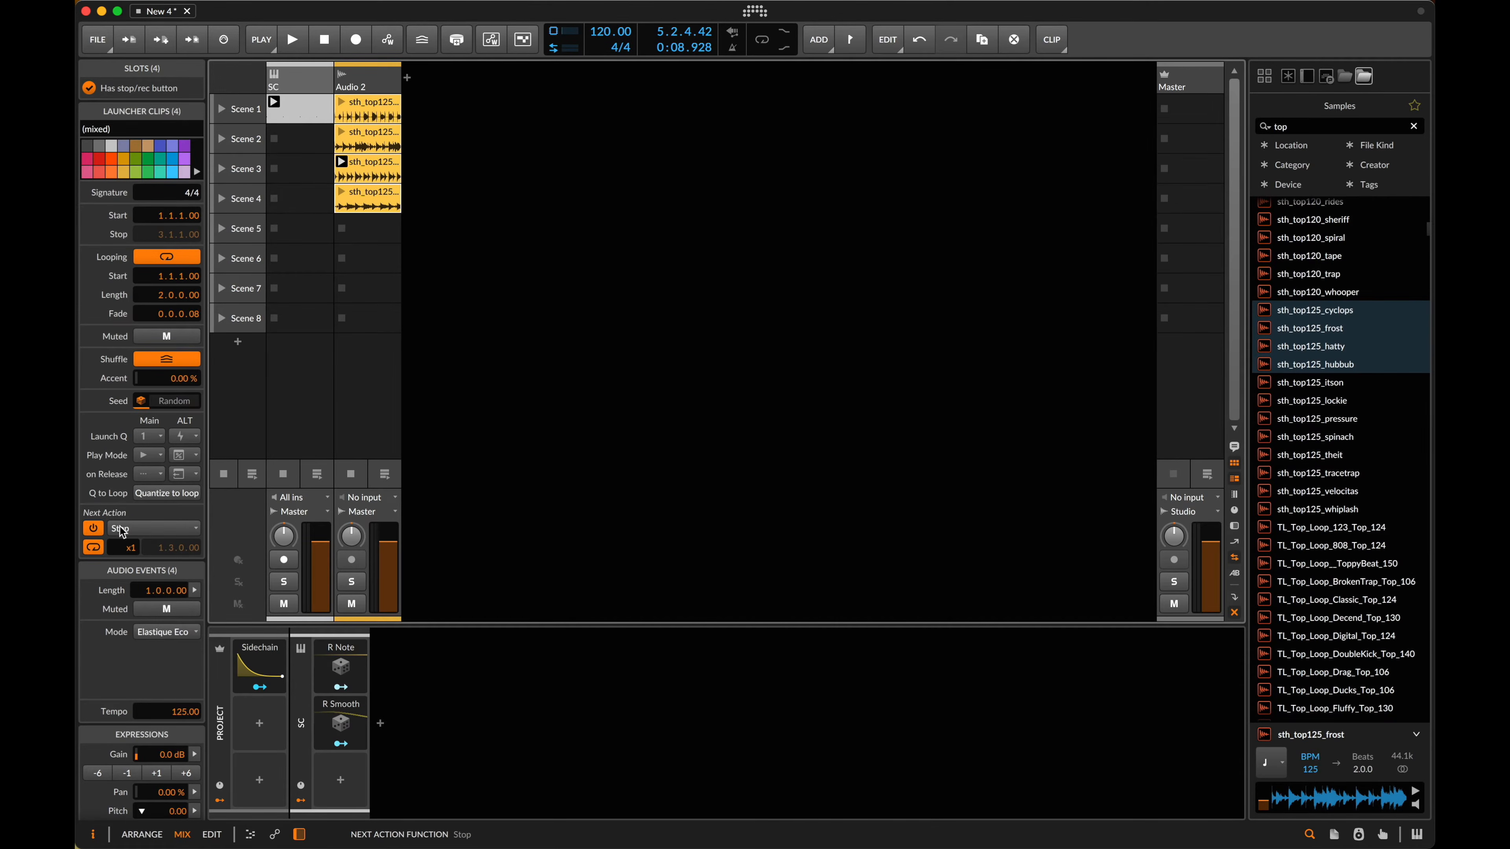
- Test the Stop next action by launching the Scene 1 clip and the sth_top125_hatty clip on Audio 2
{"action": "left_click", "coordinate": [342, 102]}
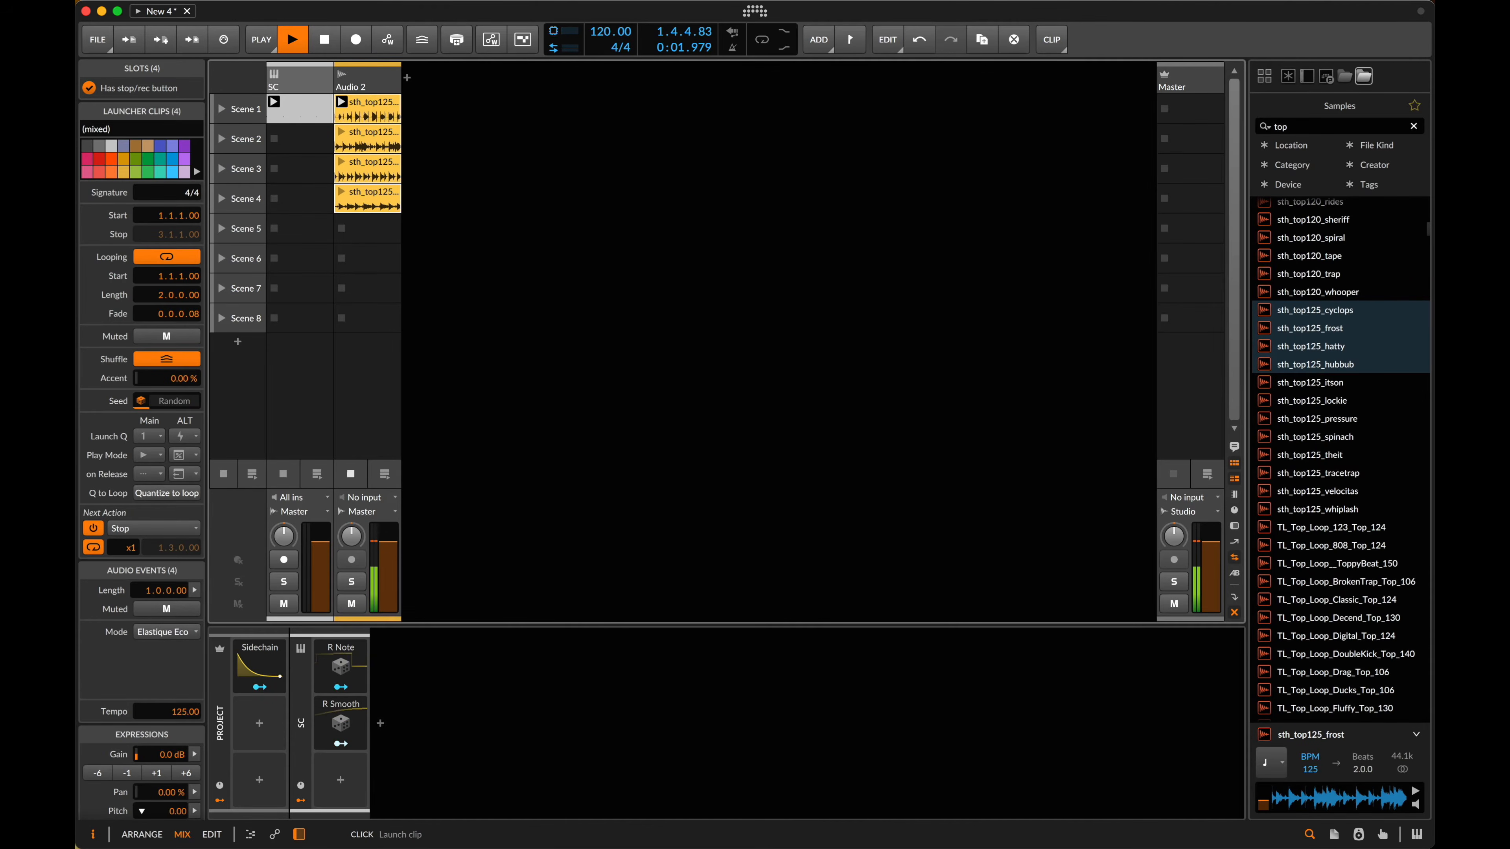
{"action": "left_click", "coordinate": [360, 169]}
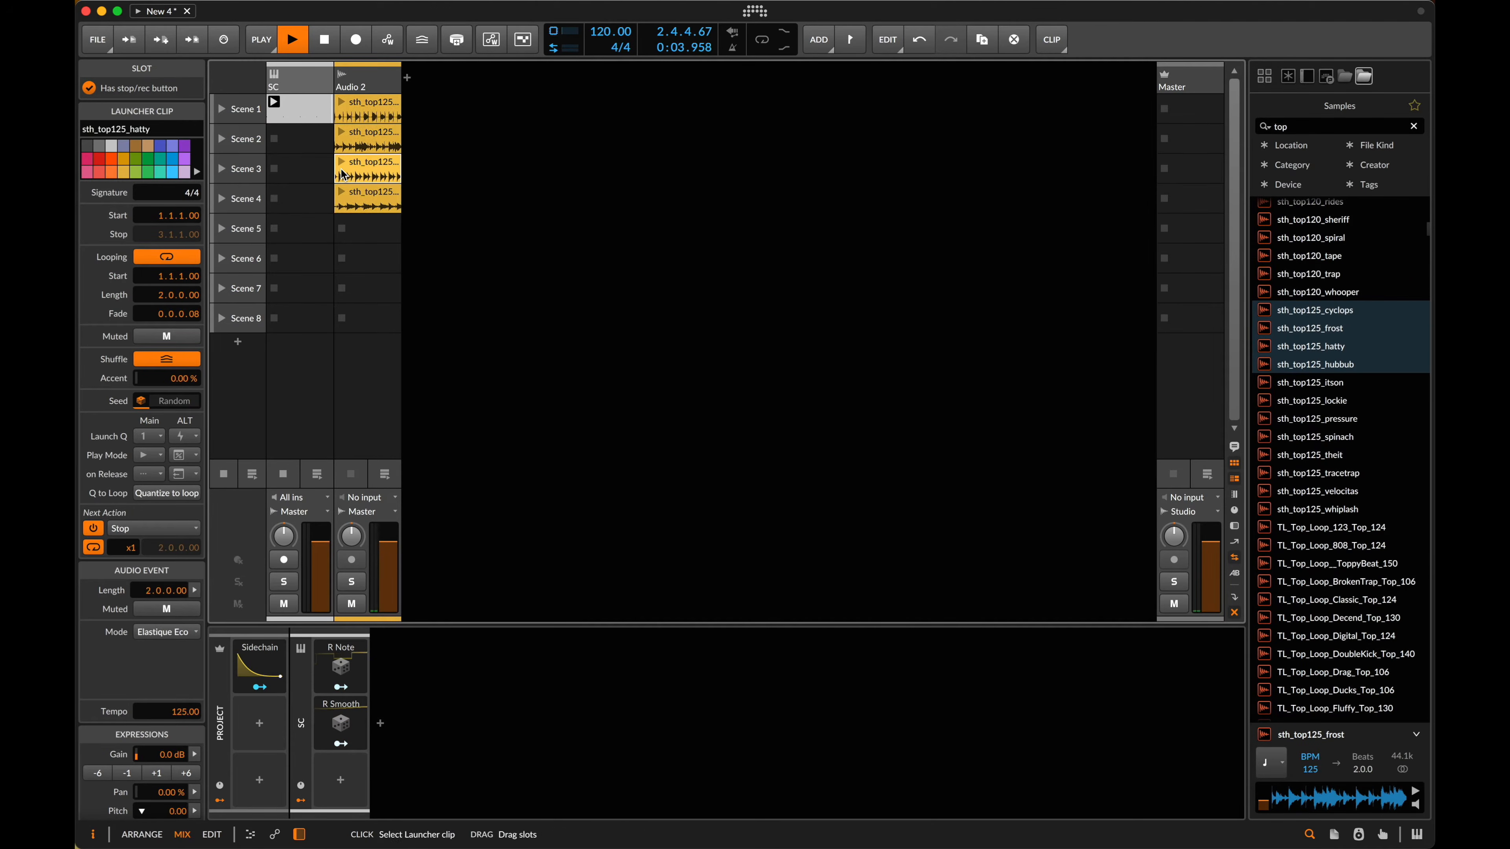
{"action": "left_click", "coordinate": [342, 162]}
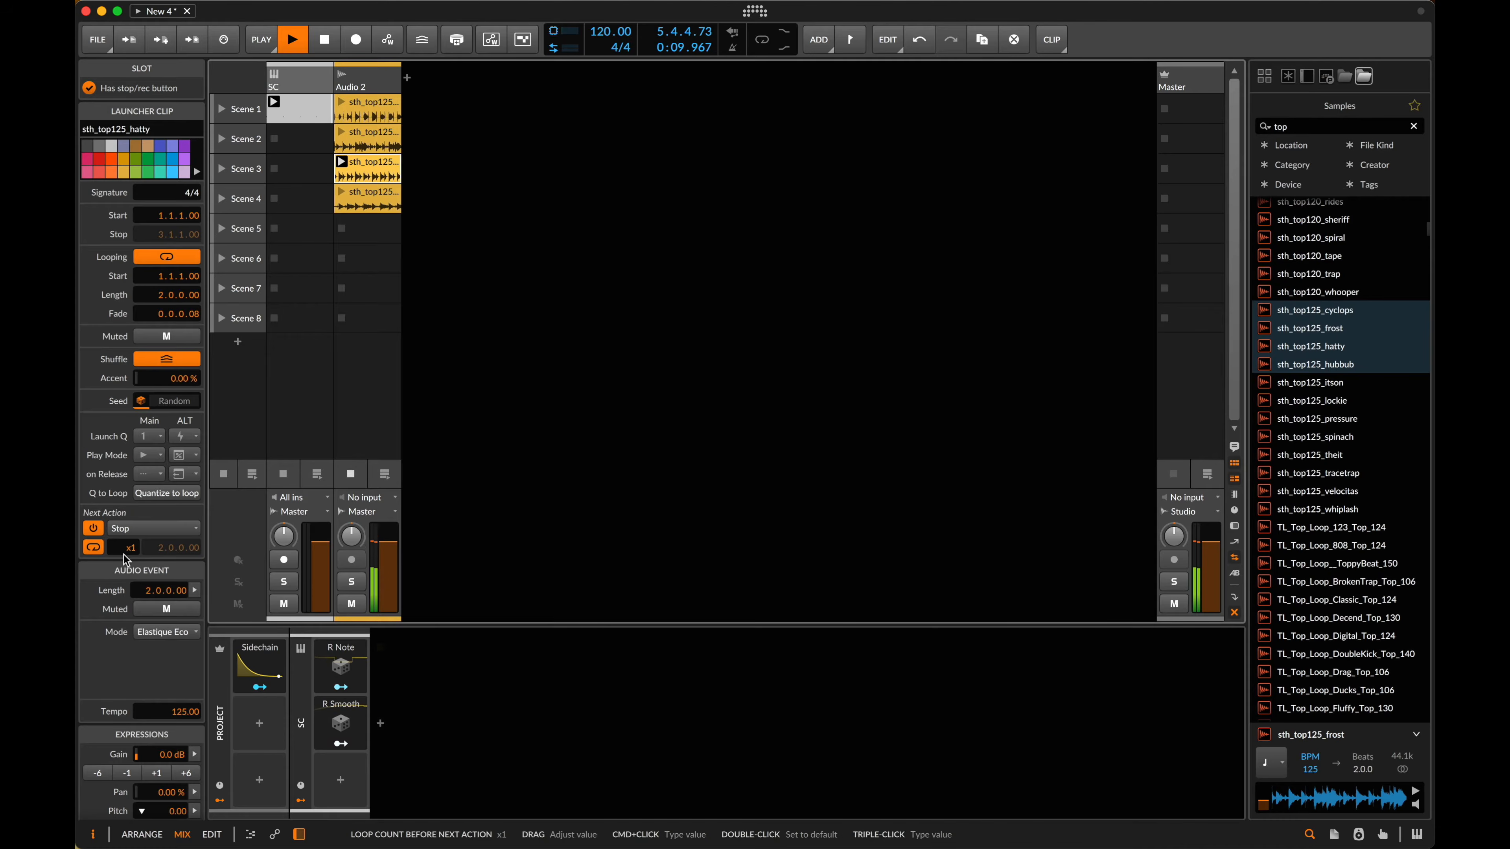
- Double the content of the sth_top125_hatty clip three times to a 16-bar loop, and audition it
{"action": "key", "text": "super+shift+d"}
{"action": "key", "text": "super+shift+d"}
{"action": "key", "text": "super+shift+d"}
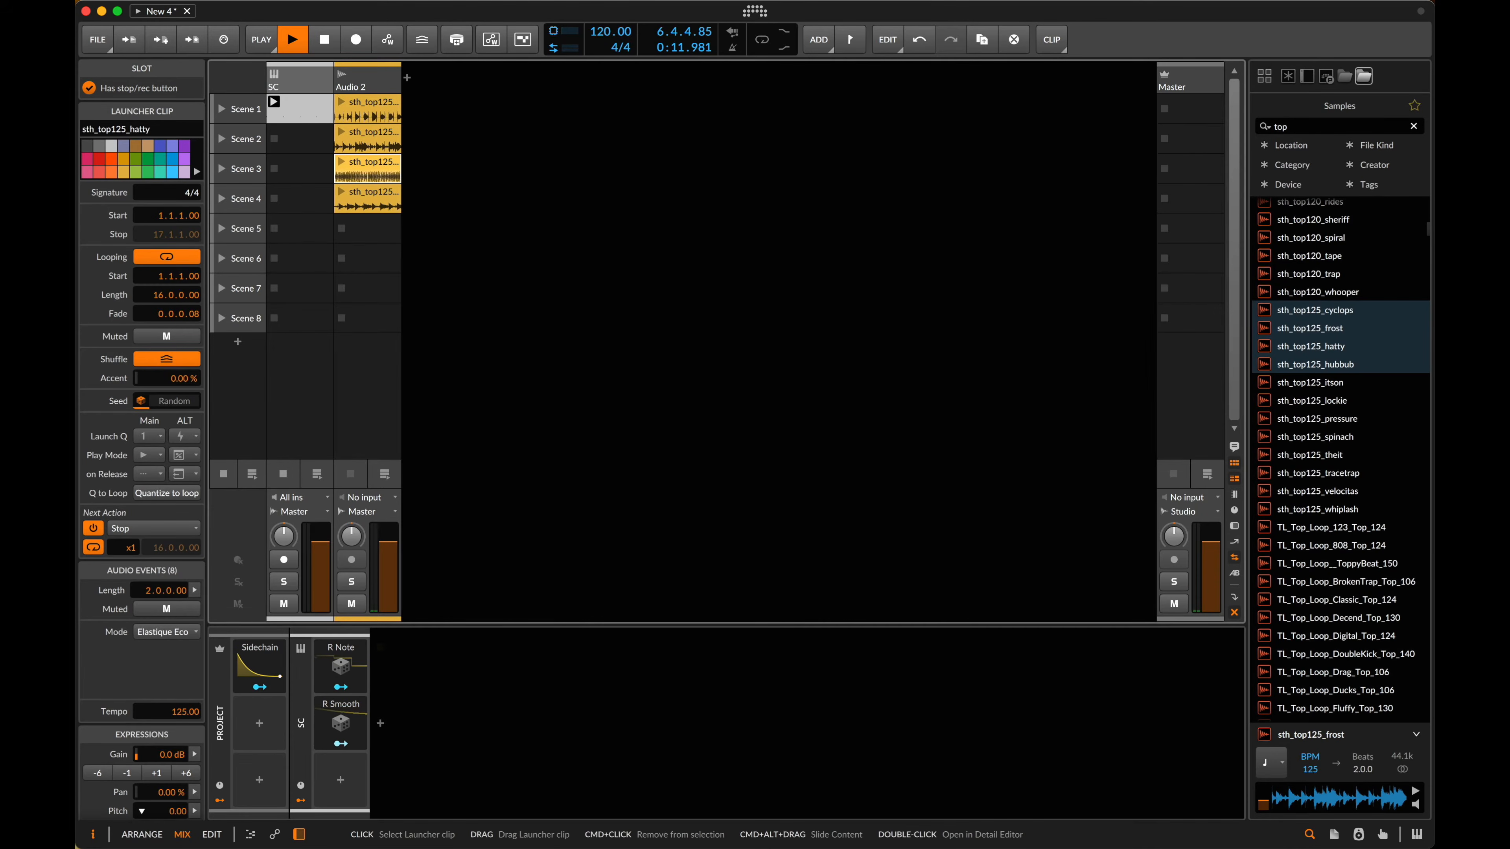
{"action": "left_click", "coordinate": [341, 161]}
{"action": "key", "text": "space"}
- Undo the three content doublings of the sth_top125_hatty clip
{"action": "key", "text": "super+z"}
{"action": "key", "text": "super+z"}
{"action": "key", "text": "super+z"}
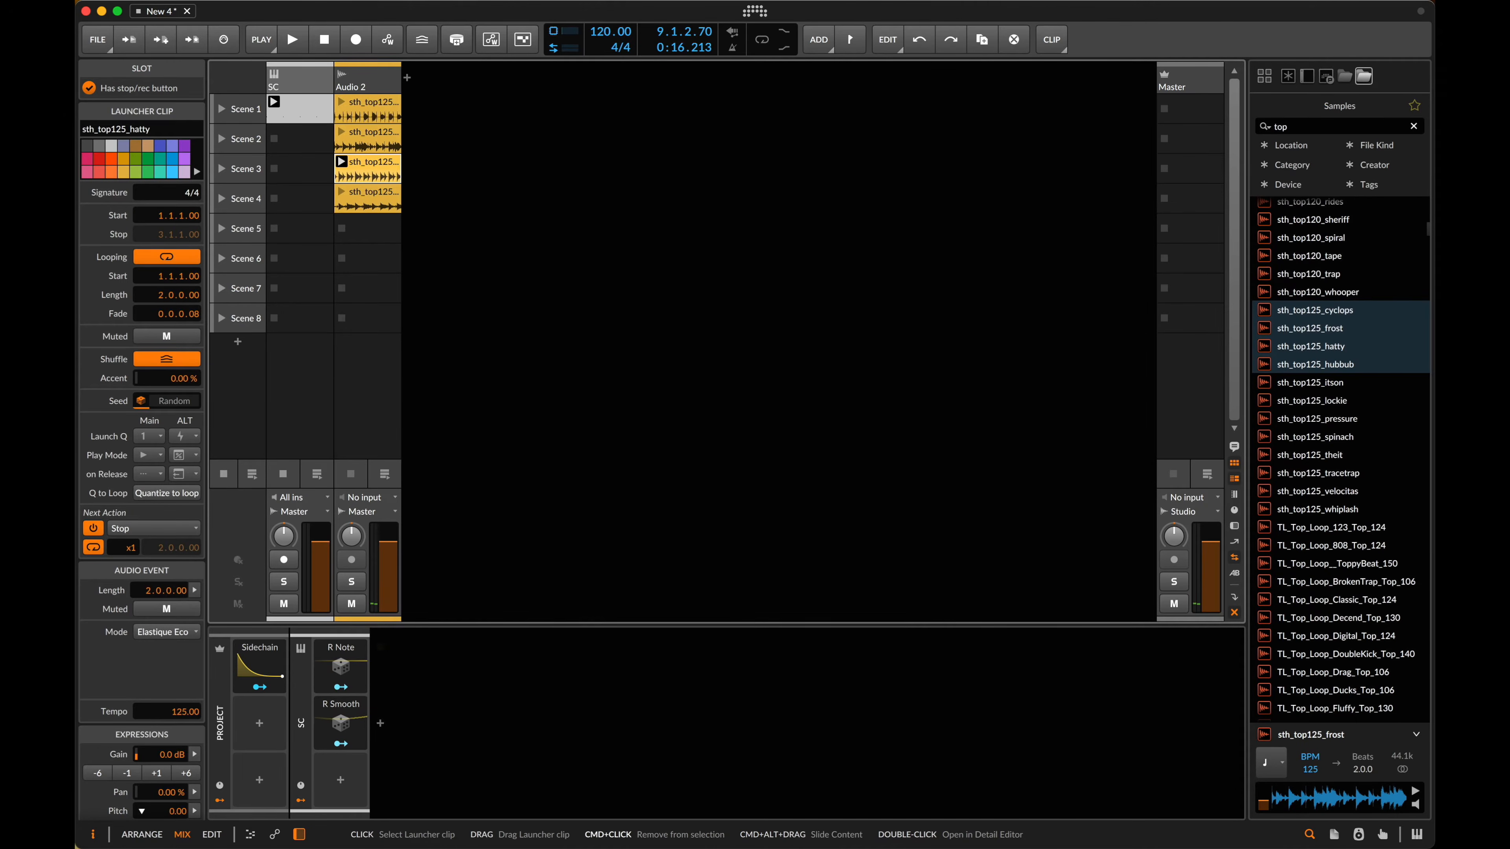
- Set the next action of all four Audio 2 clips to Play Next, and launch the Scene 1 clip
{"action": "left_click", "coordinate": [380, 102]}
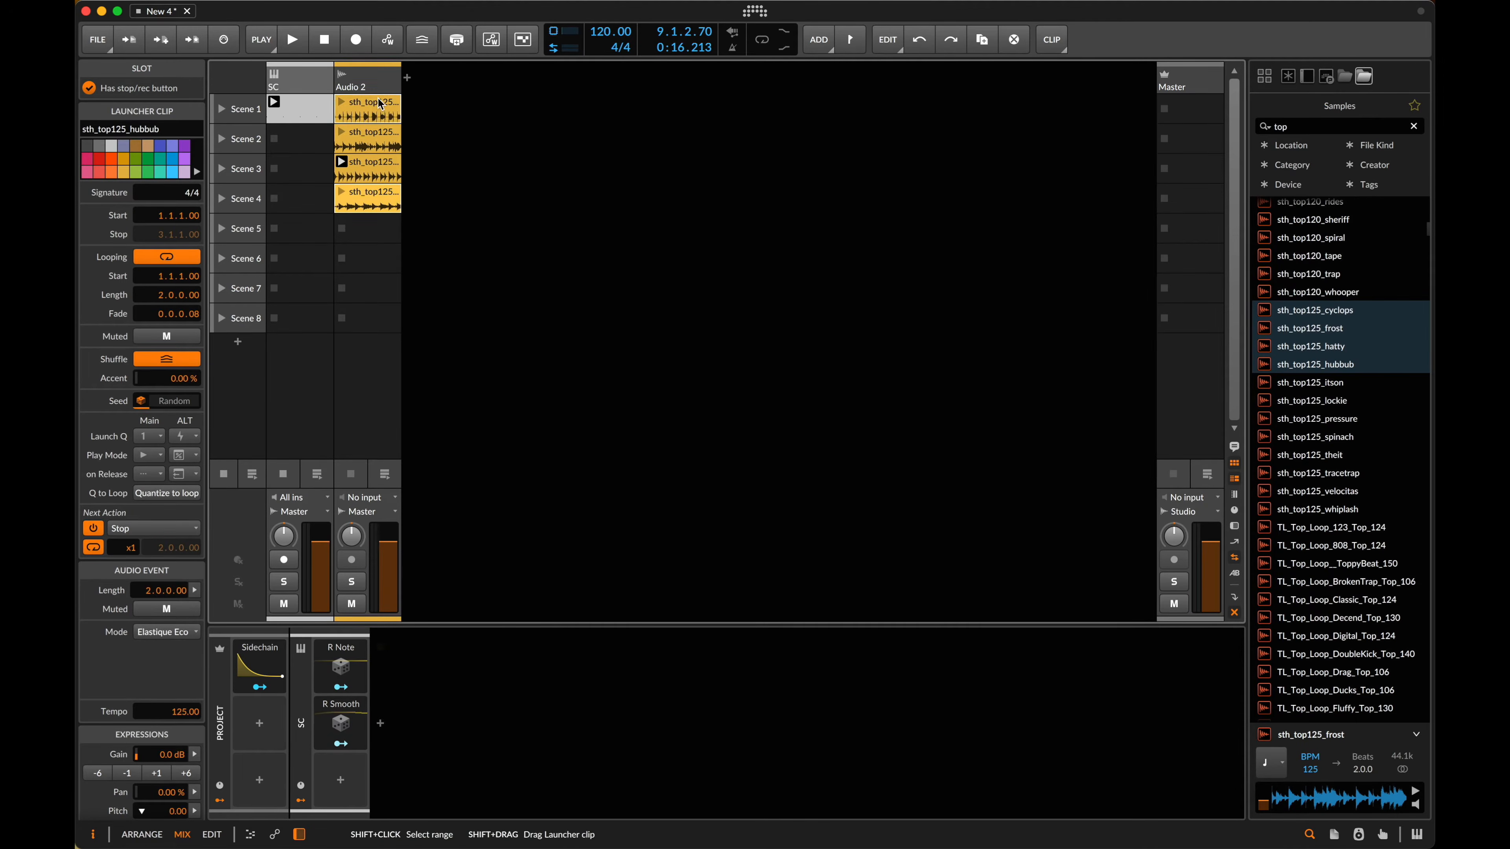
{"action": "key", "text": "super+a"}
{"action": "left_click", "coordinate": [133, 527]}
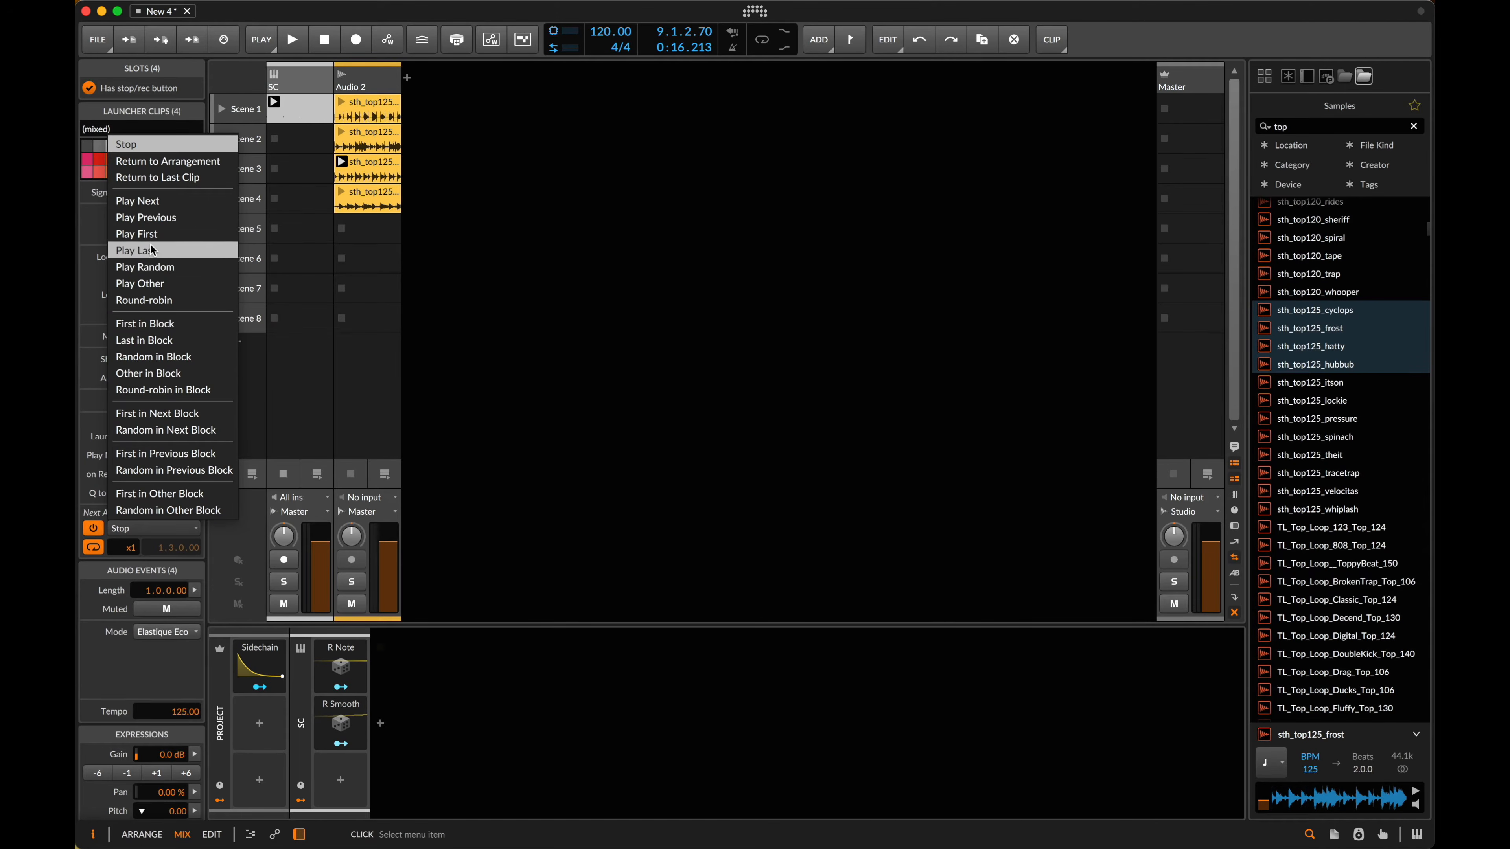
{"action": "left_click", "coordinate": [151, 201]}
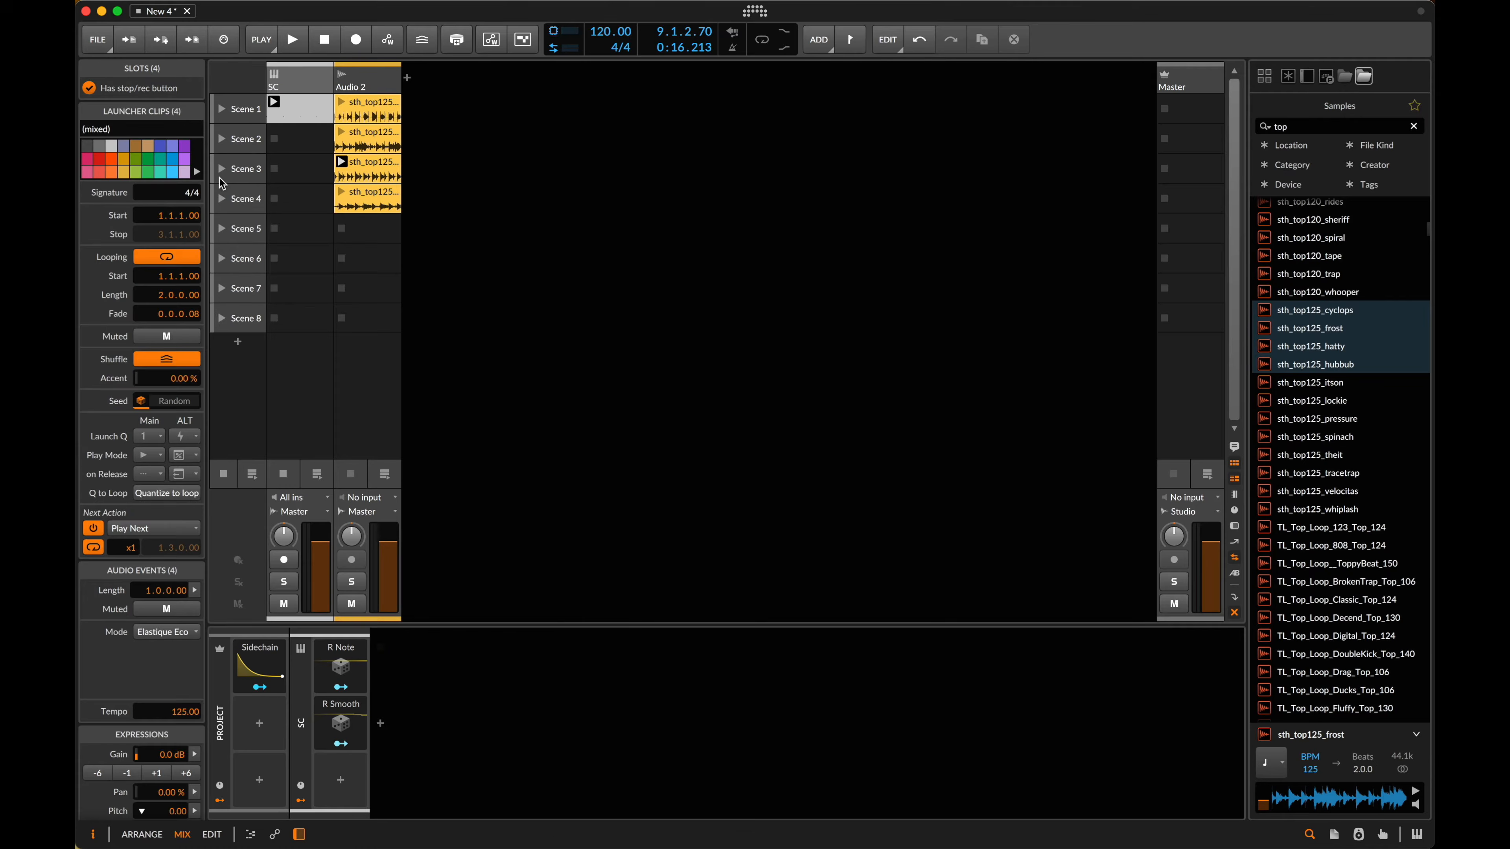
{"action": "left_click", "coordinate": [341, 101]}
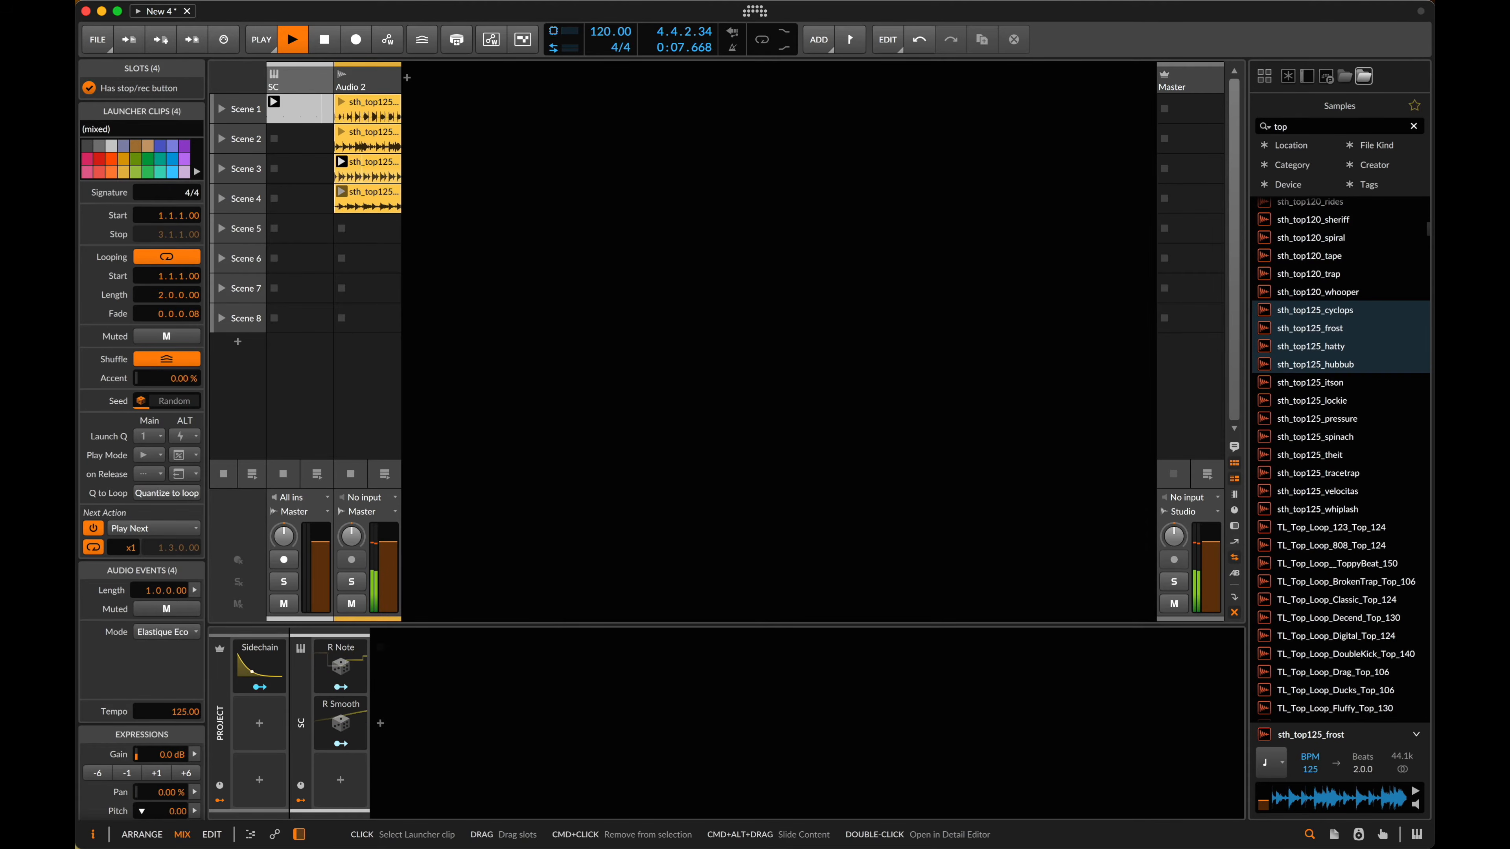
- Set the next action of all four Audio 2 clips to Play Other, then audition from the Scene 1 clip
{"action": "key", "text": "space"}
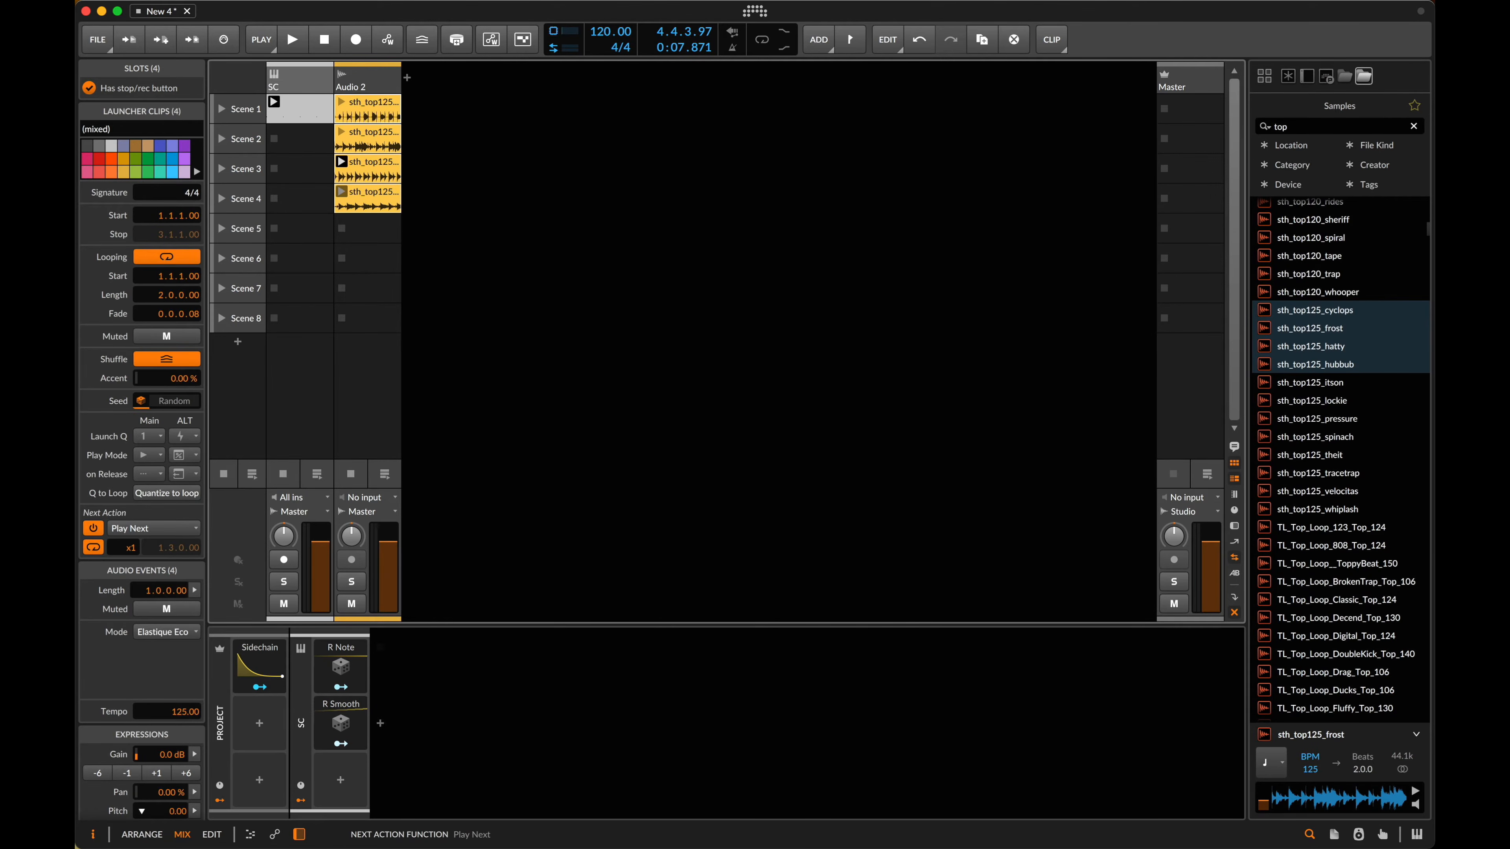
{"action": "left_click", "coordinate": [168, 529]}
{"action": "left_click", "coordinate": [169, 284]}
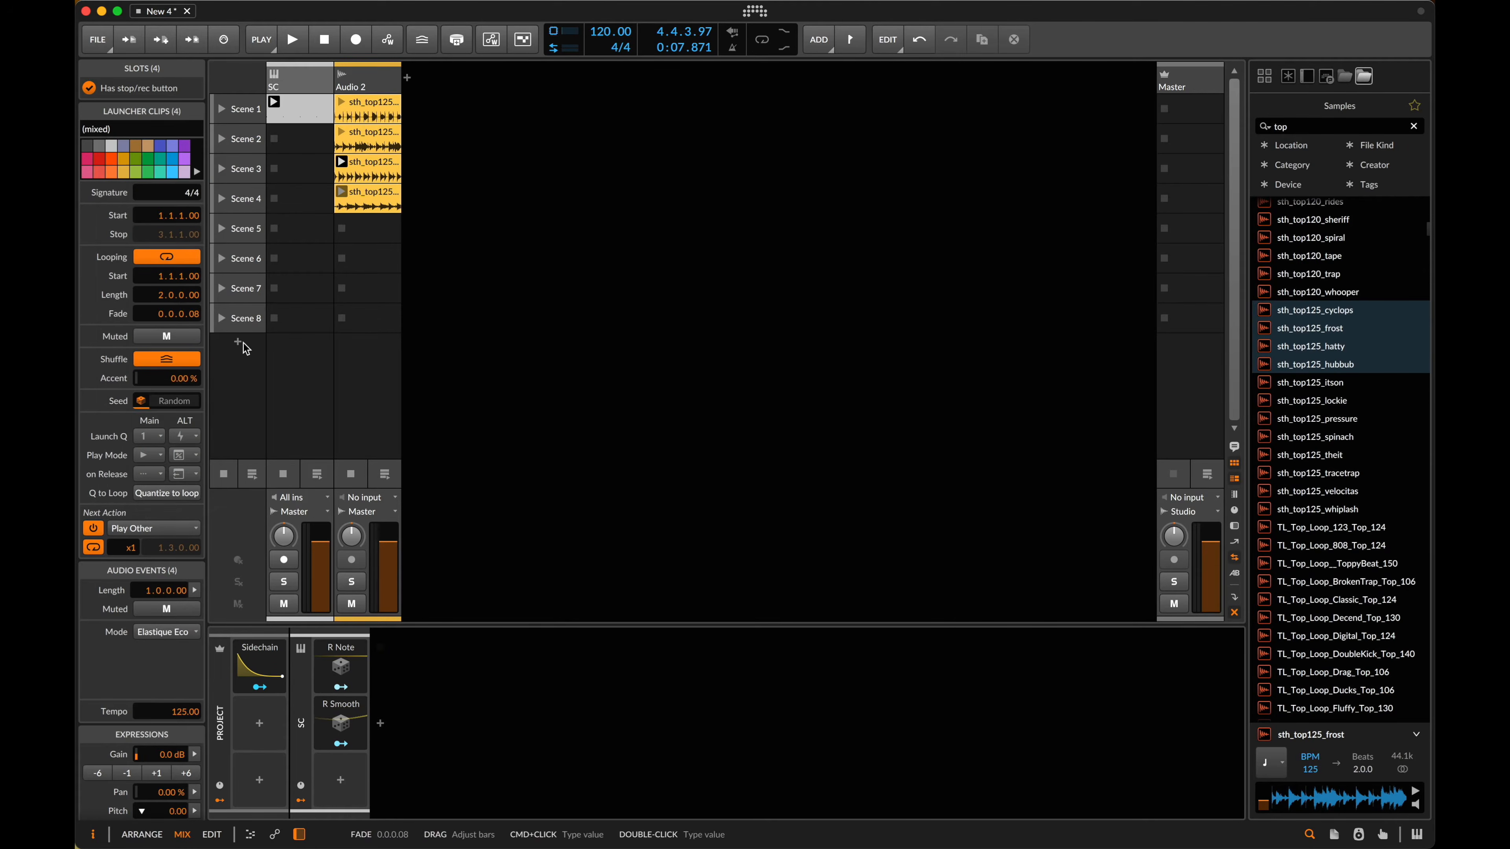
{"action": "left_click", "coordinate": [348, 104]}
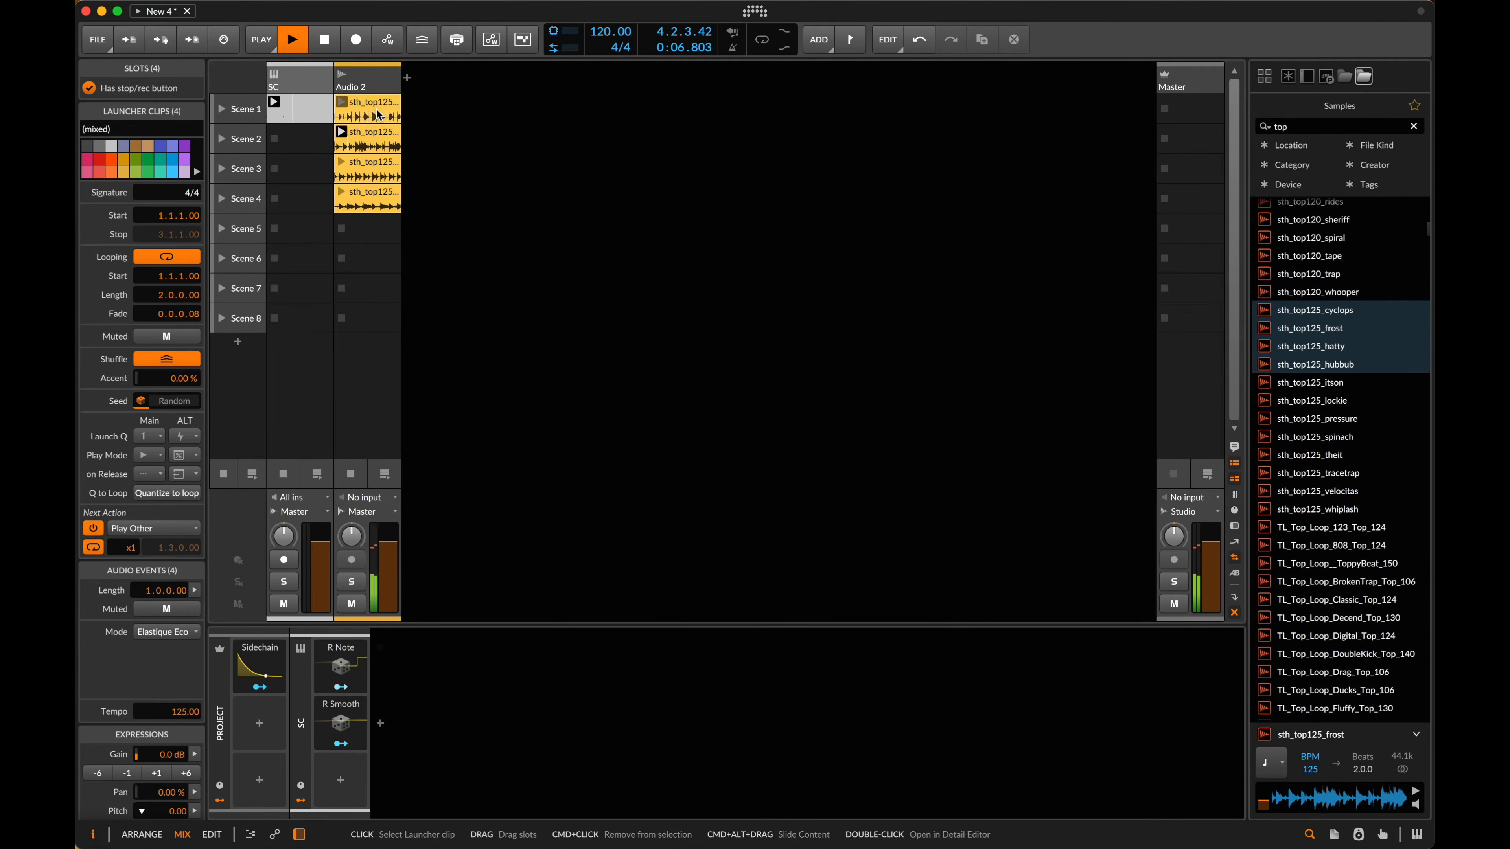
{"action": "key", "text": "space"}
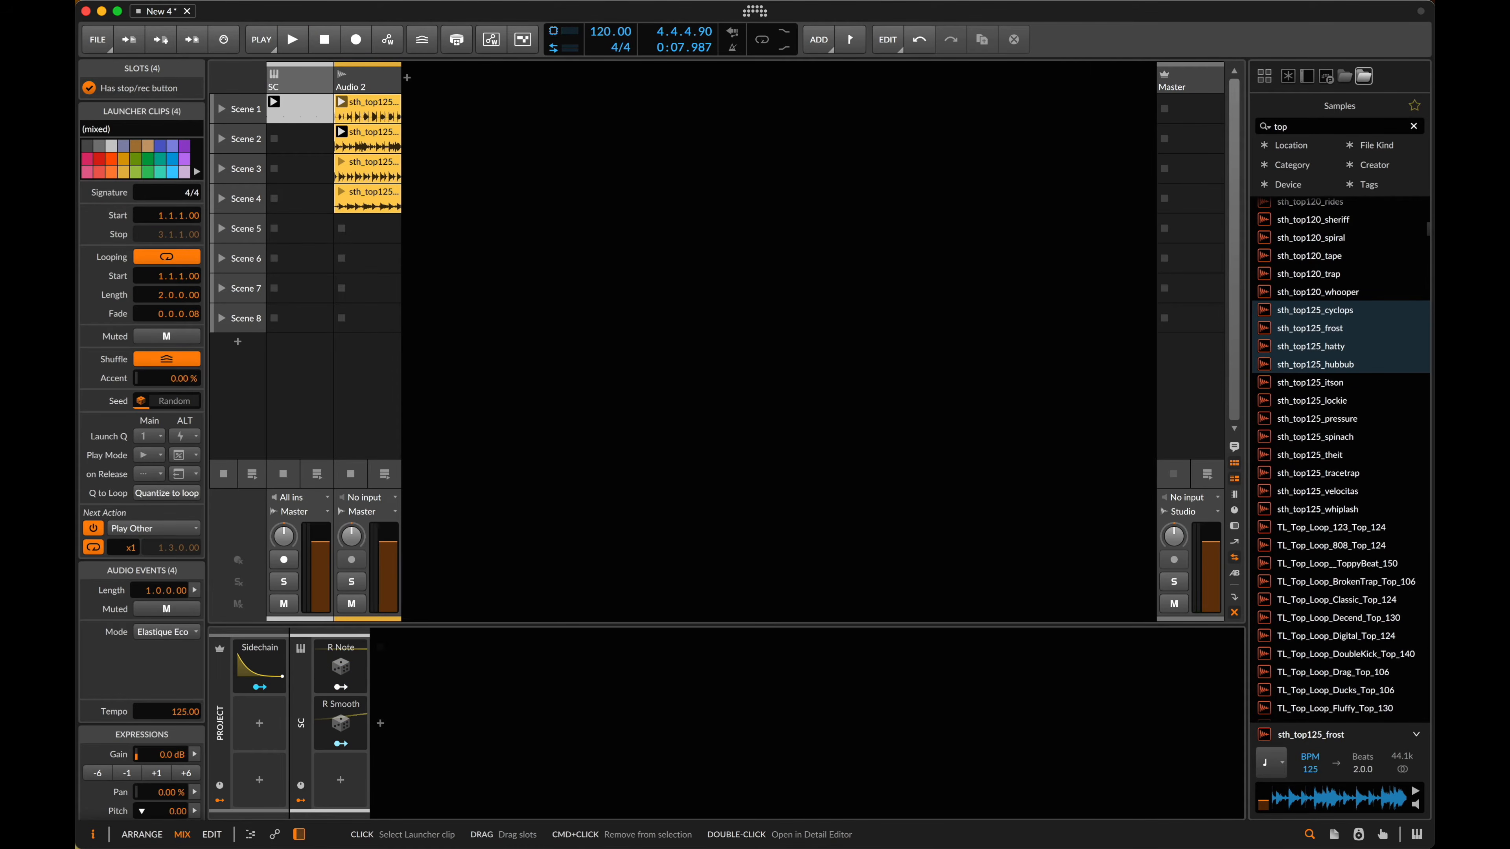
- Examine the individual Audio 2 clips and their lengths in the inspector
{"action": "left_click", "coordinate": [372, 110]}
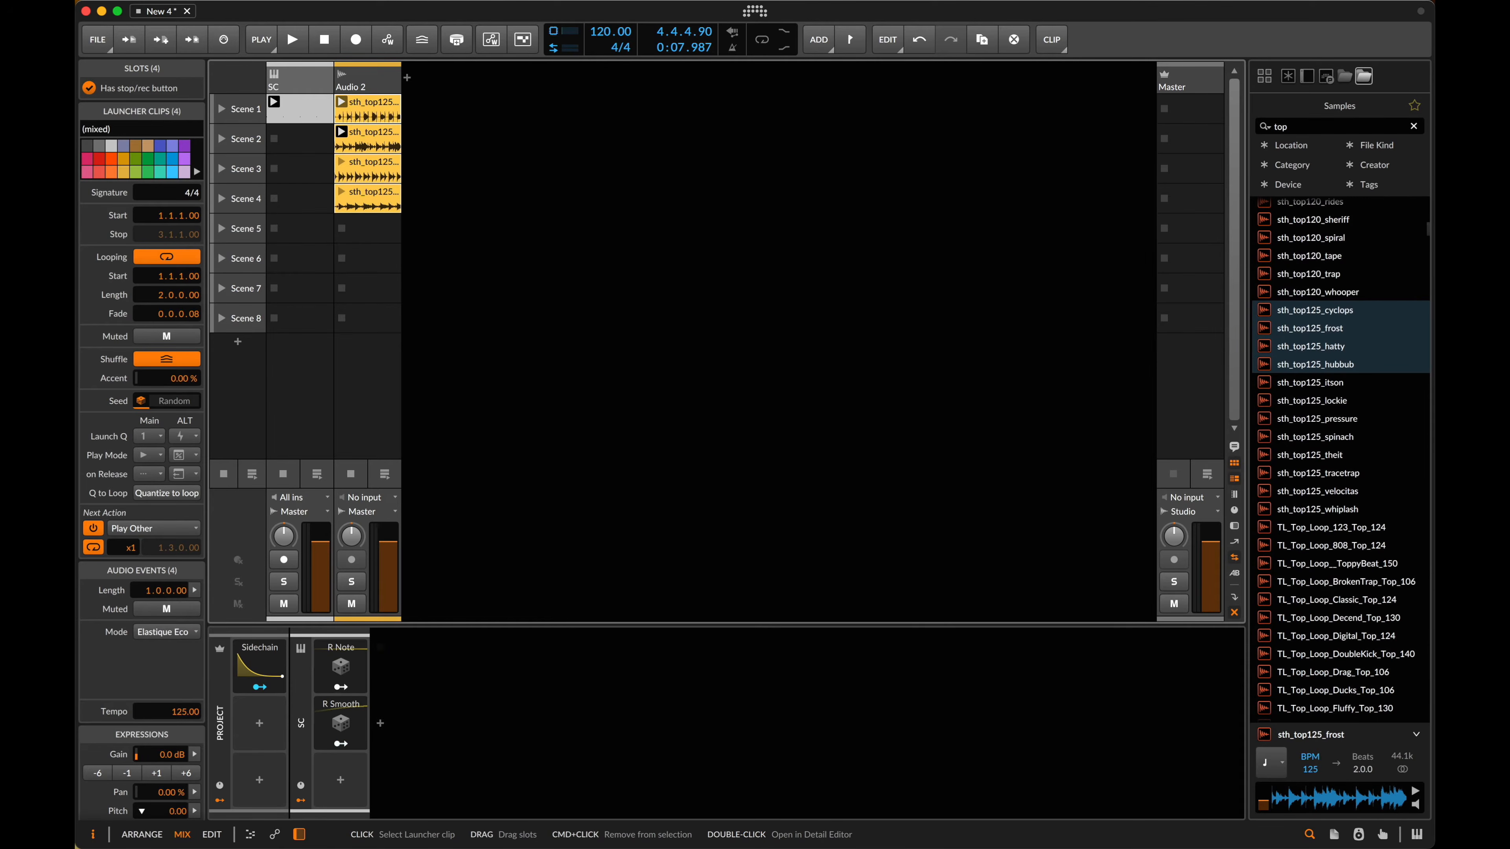
{"action": "left_click", "coordinate": [368, 117]}
{"action": "left_click", "coordinate": [368, 139]}
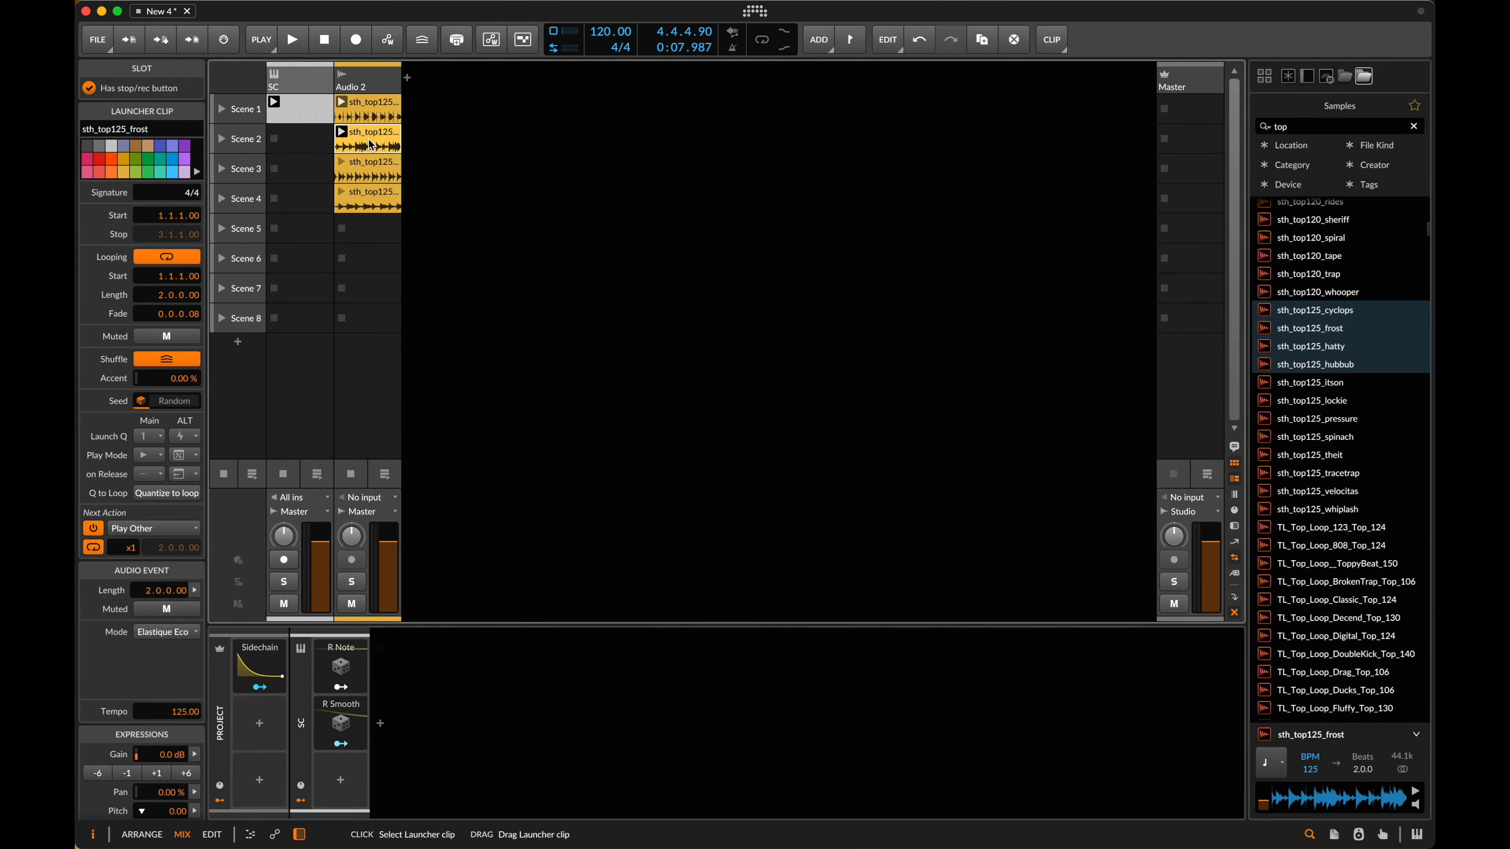
{"action": "key", "text": "Down"}
{"action": "key", "text": "Down"}
{"action": "key", "text": "Up"}
{"action": "key", "text": "Up"}
{"action": "key", "text": "Up"}
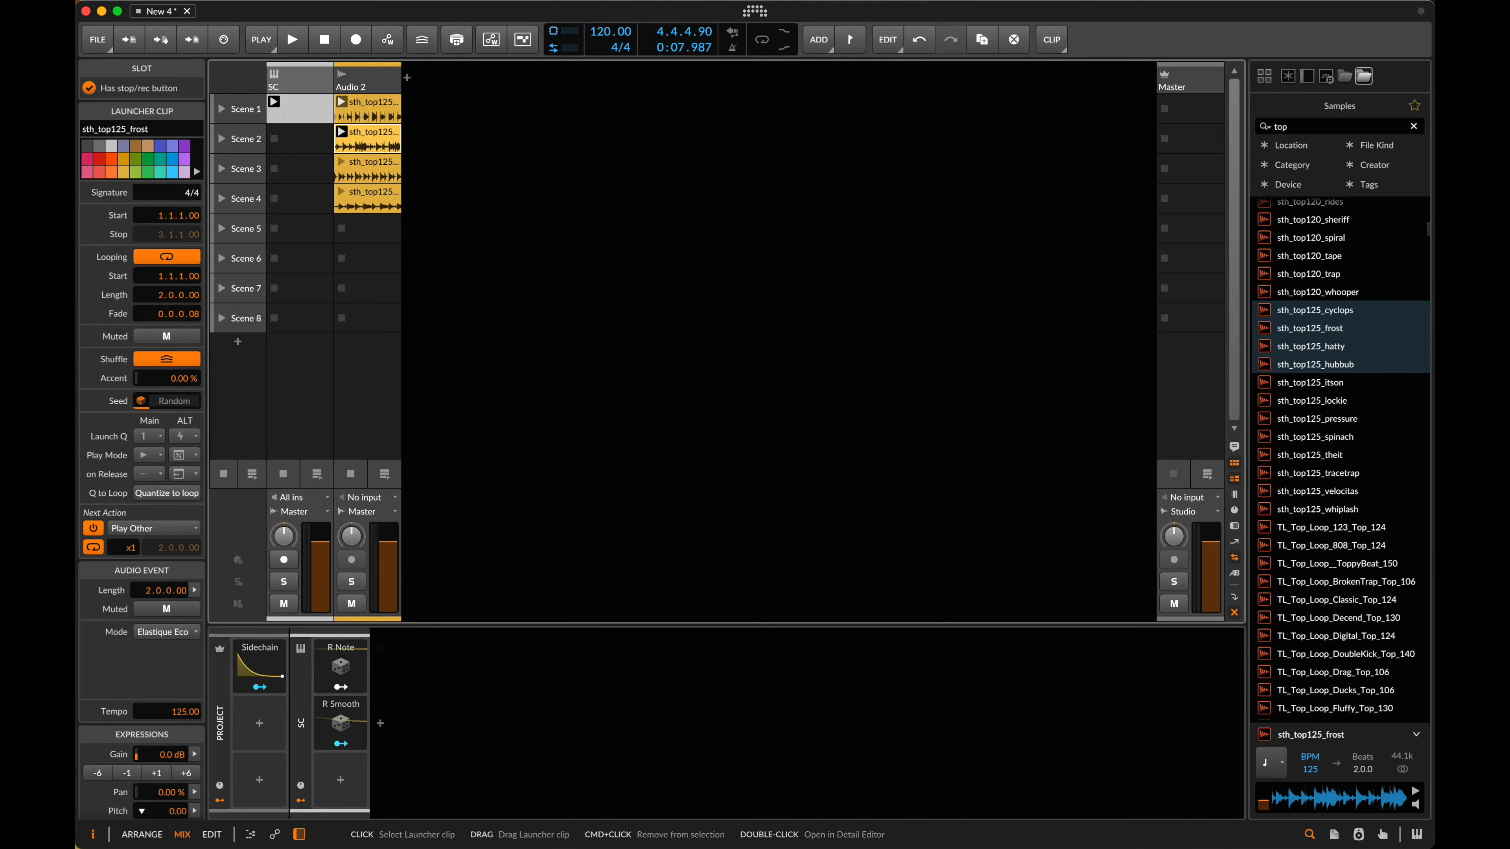
- Switch the next action timing of all four Audio 2 clips from clip-length multiples to a fixed time of 0.0.1.00, and audition it
{"action": "left_click", "coordinate": [380, 202], "text": "shift"}
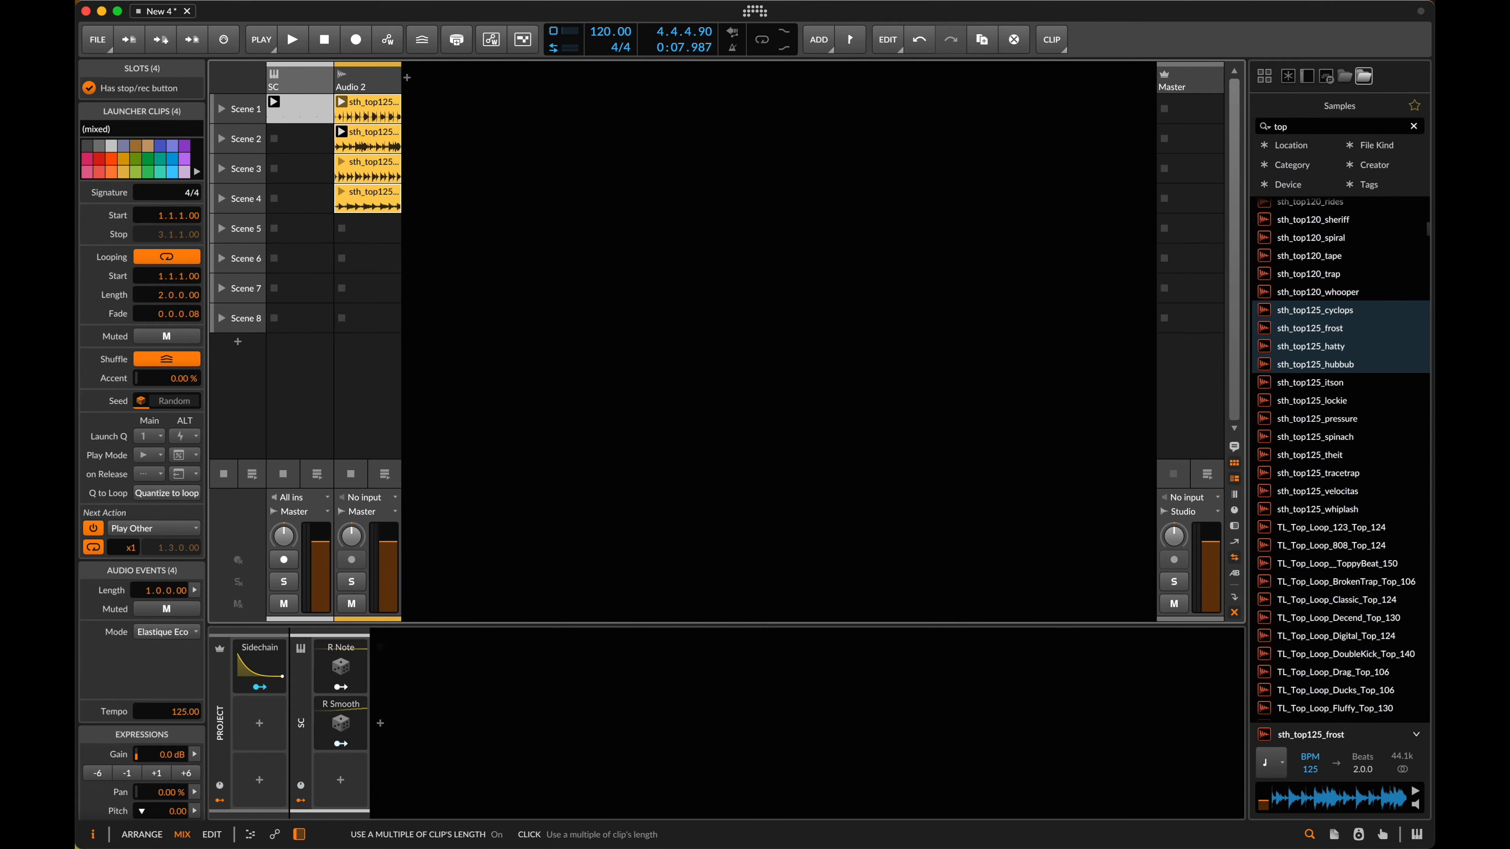
{"action": "left_click", "coordinate": [93, 547]}
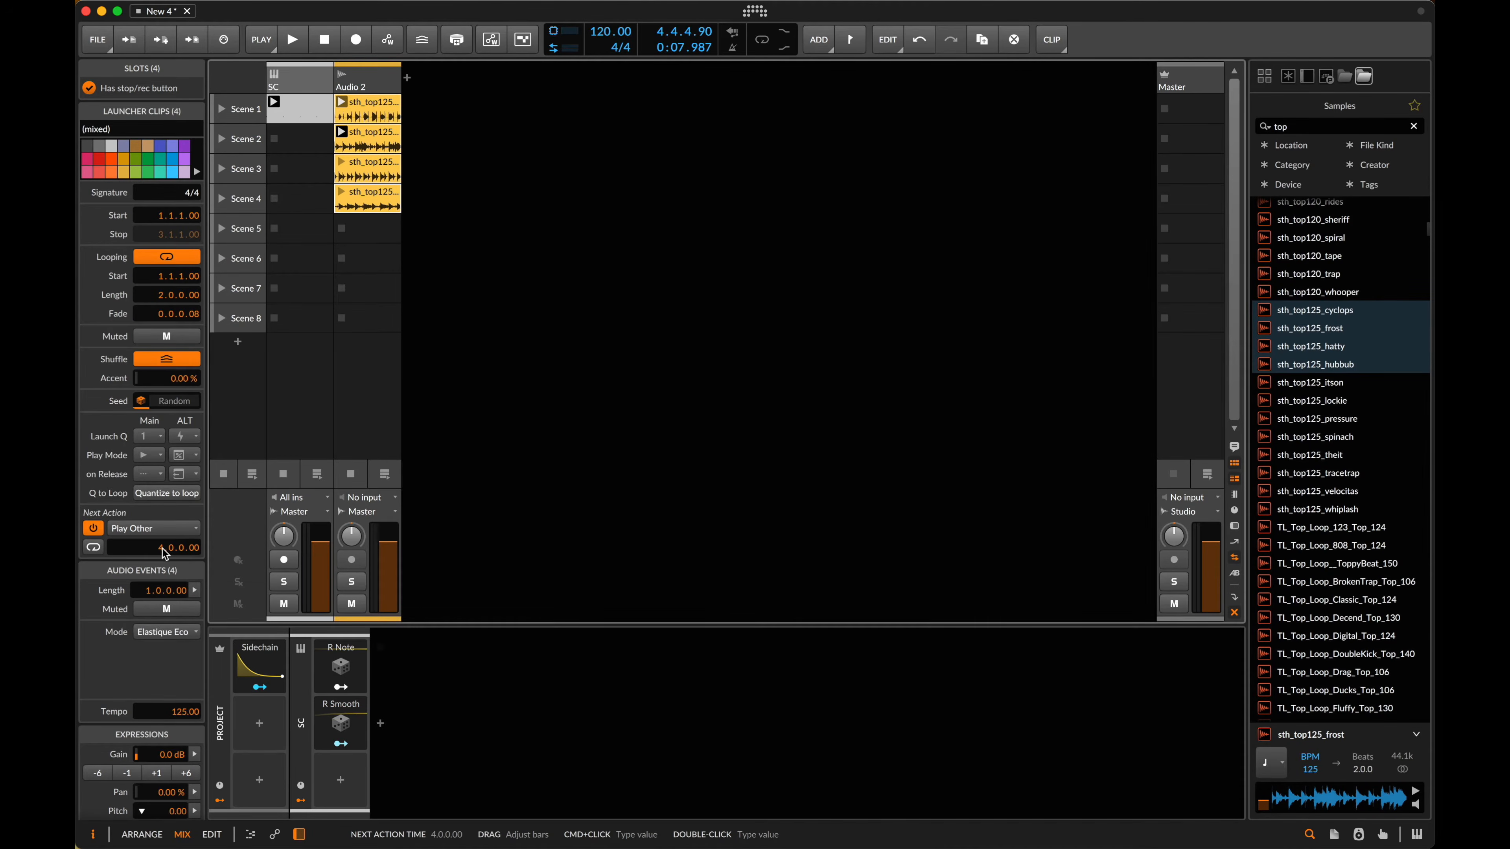
{"action": "left_click_drag", "start_coordinate": [161, 556], "coordinate": [161, 565]}
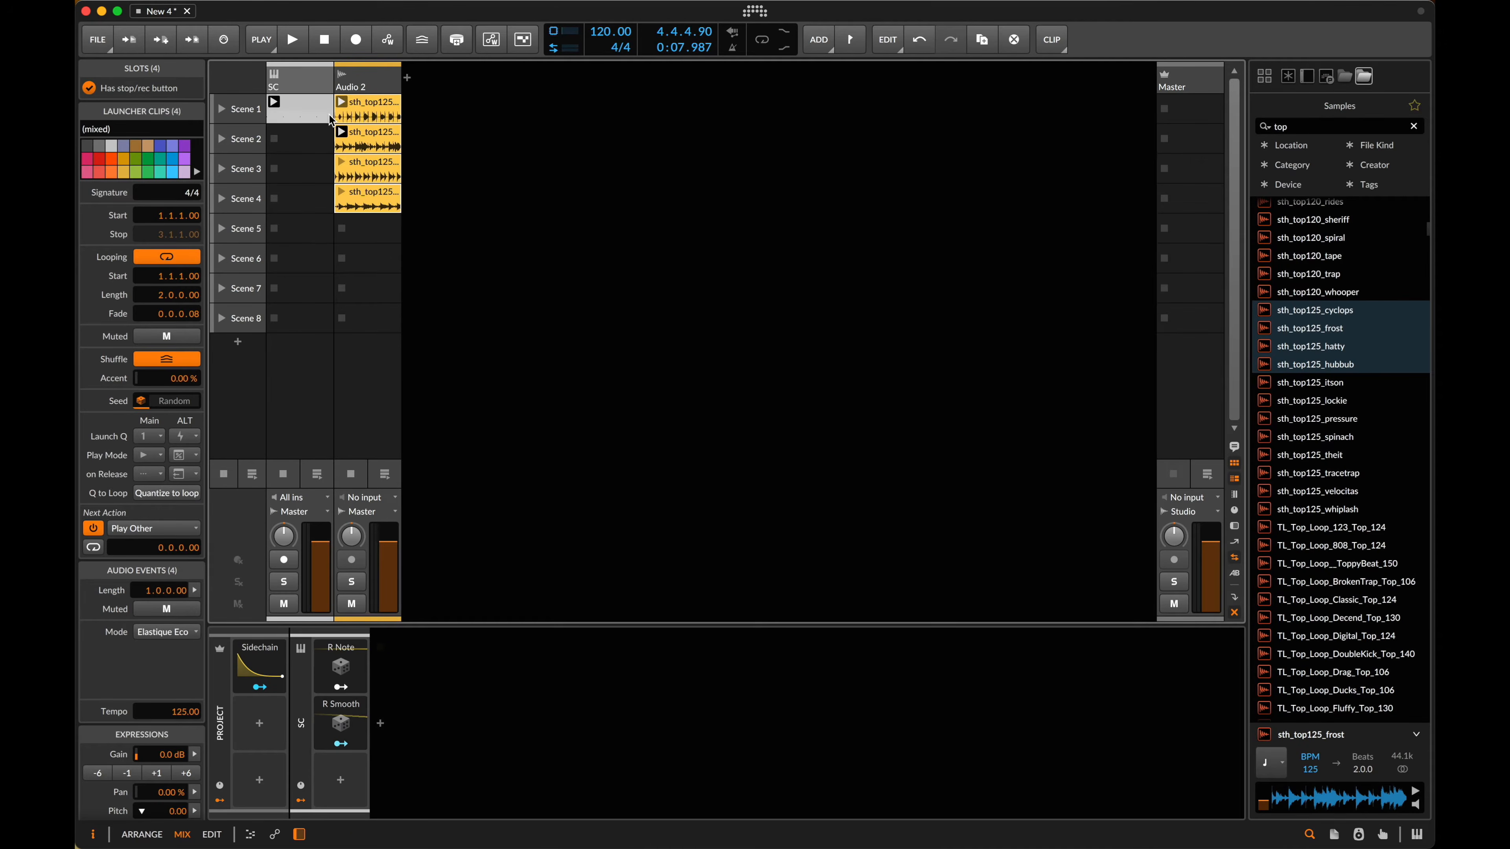
{"action": "key", "text": "space"}
{"action": "key", "text": "space"}
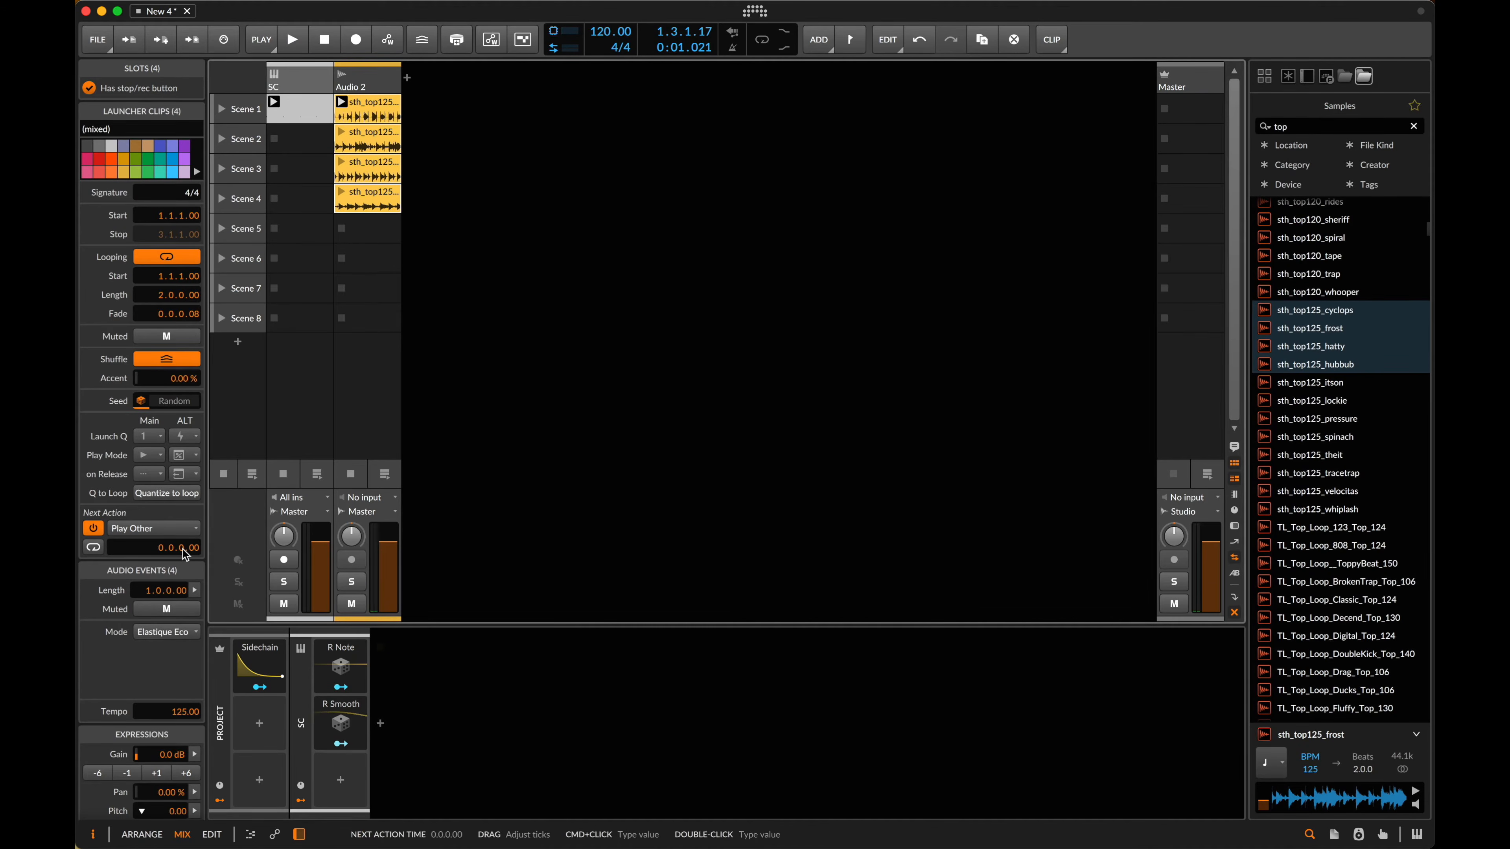
{"action": "left_click_drag", "start_coordinate": [183, 550], "coordinate": [192, 554]}
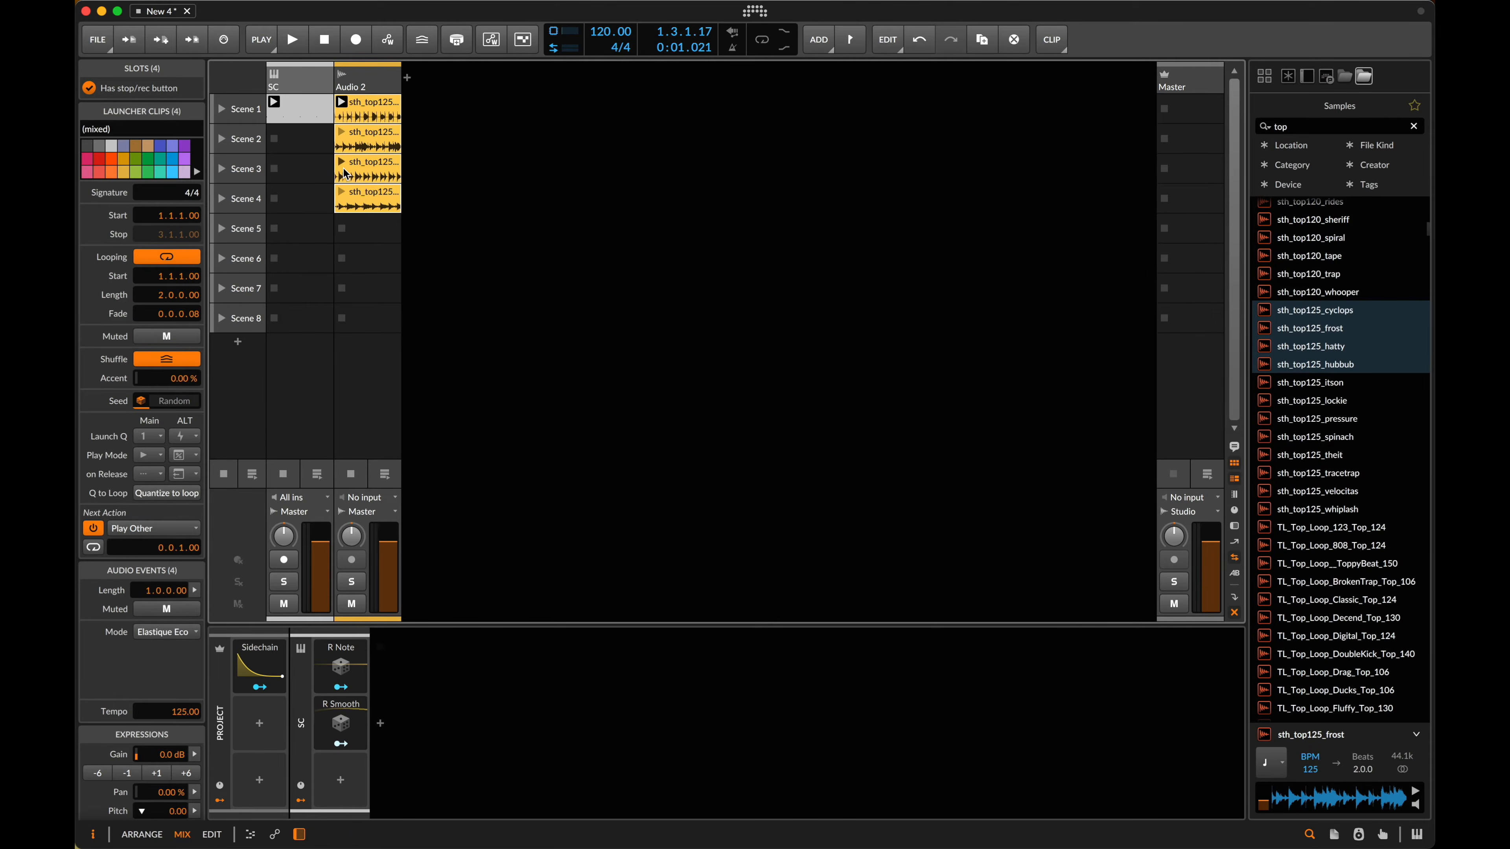
{"action": "left_click", "coordinate": [343, 102]}
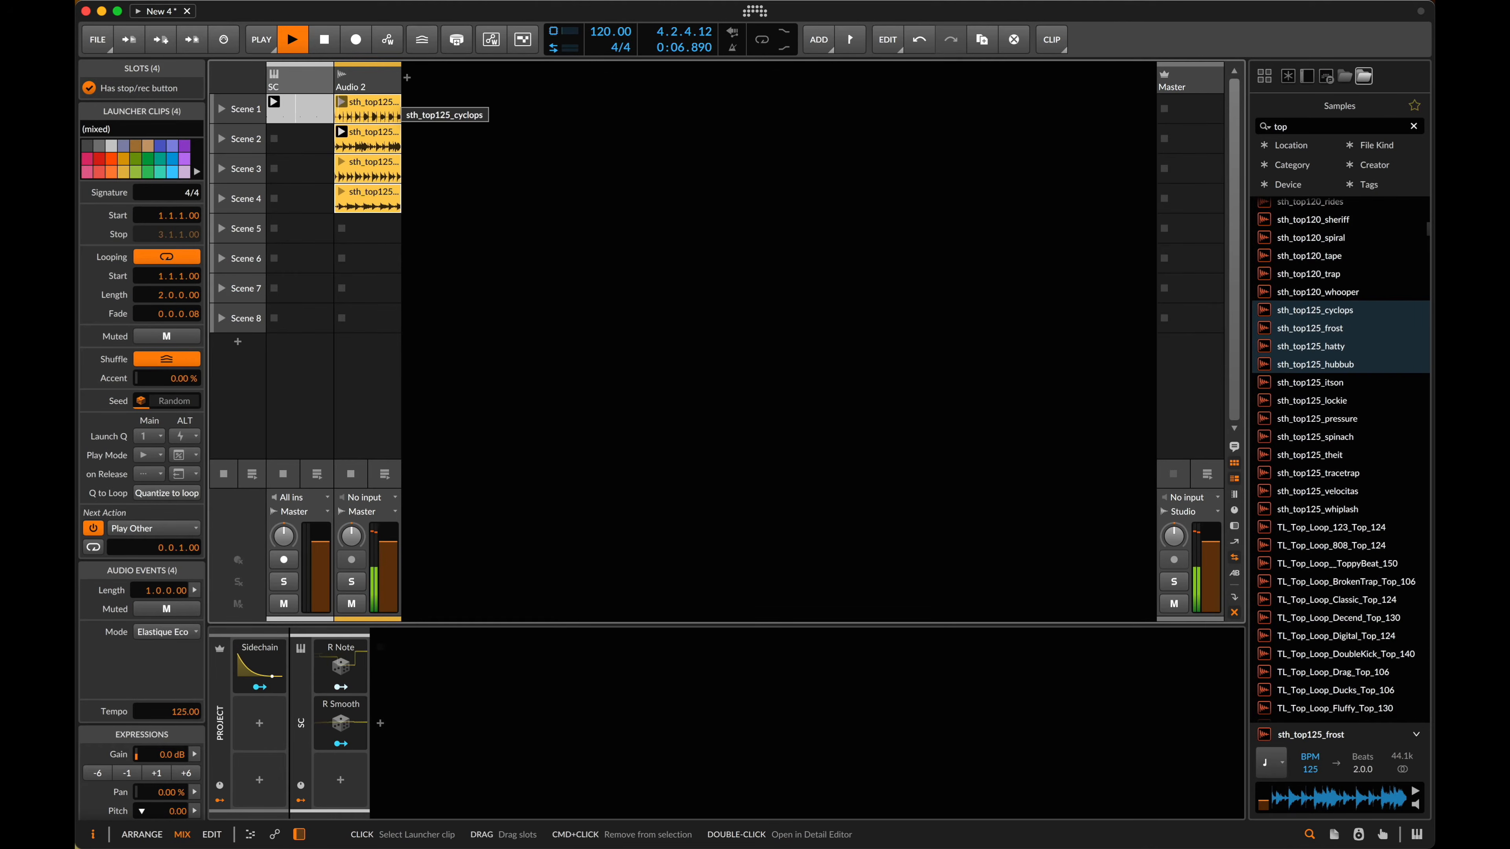
{"action": "key", "text": "space"}
- Set the next action of all four Audio 2 clips to Play Next and test it by launching the Scene 1 clip
{"action": "left_click", "coordinate": [378, 112]}
{"action": "left_click", "coordinate": [376, 192], "text": "shift"}
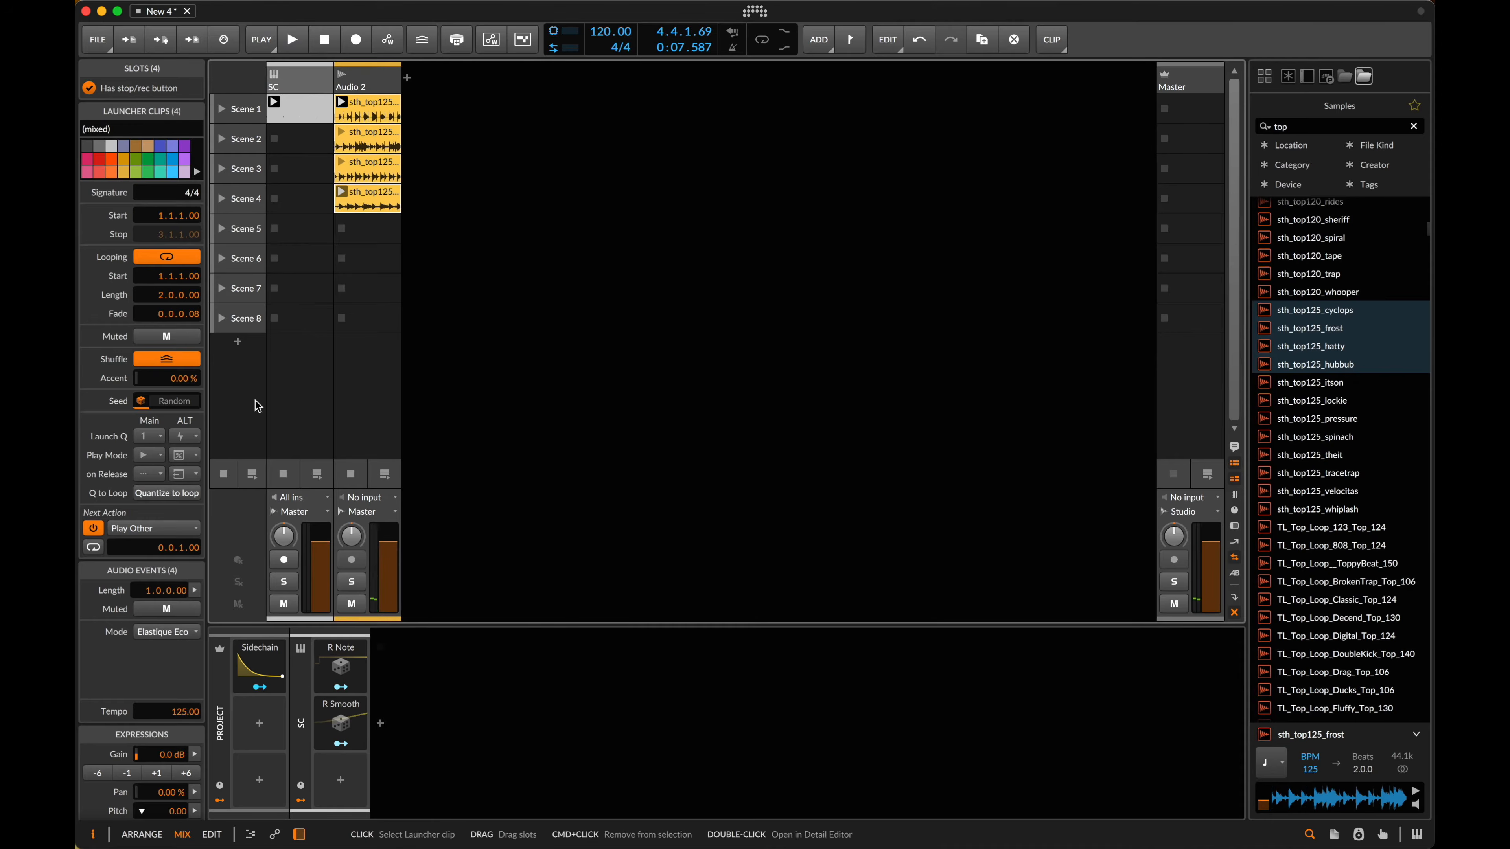
{"action": "left_click", "coordinate": [153, 528]}
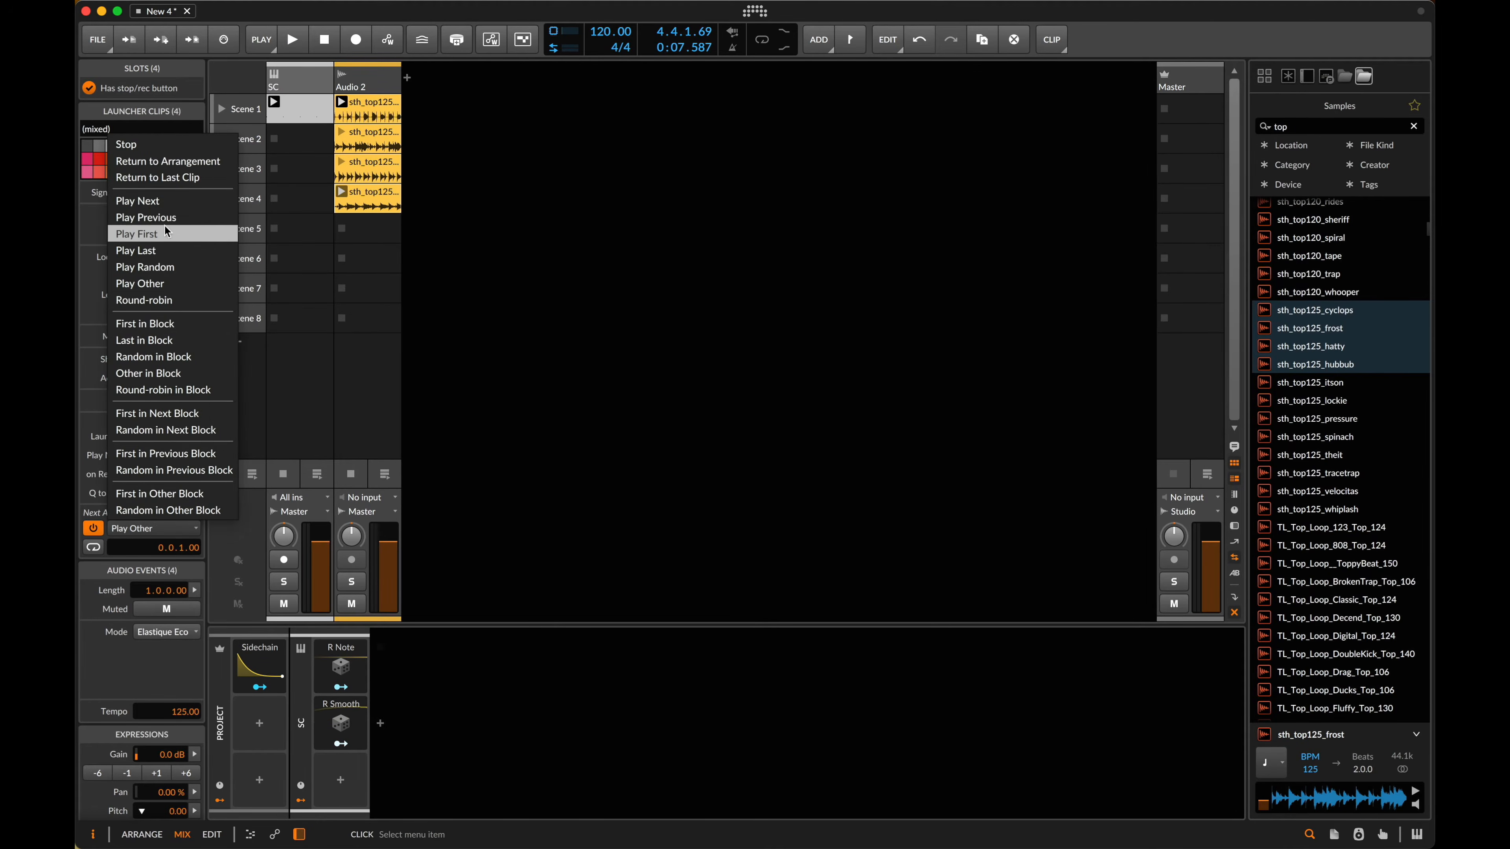
{"action": "left_click", "coordinate": [162, 202]}
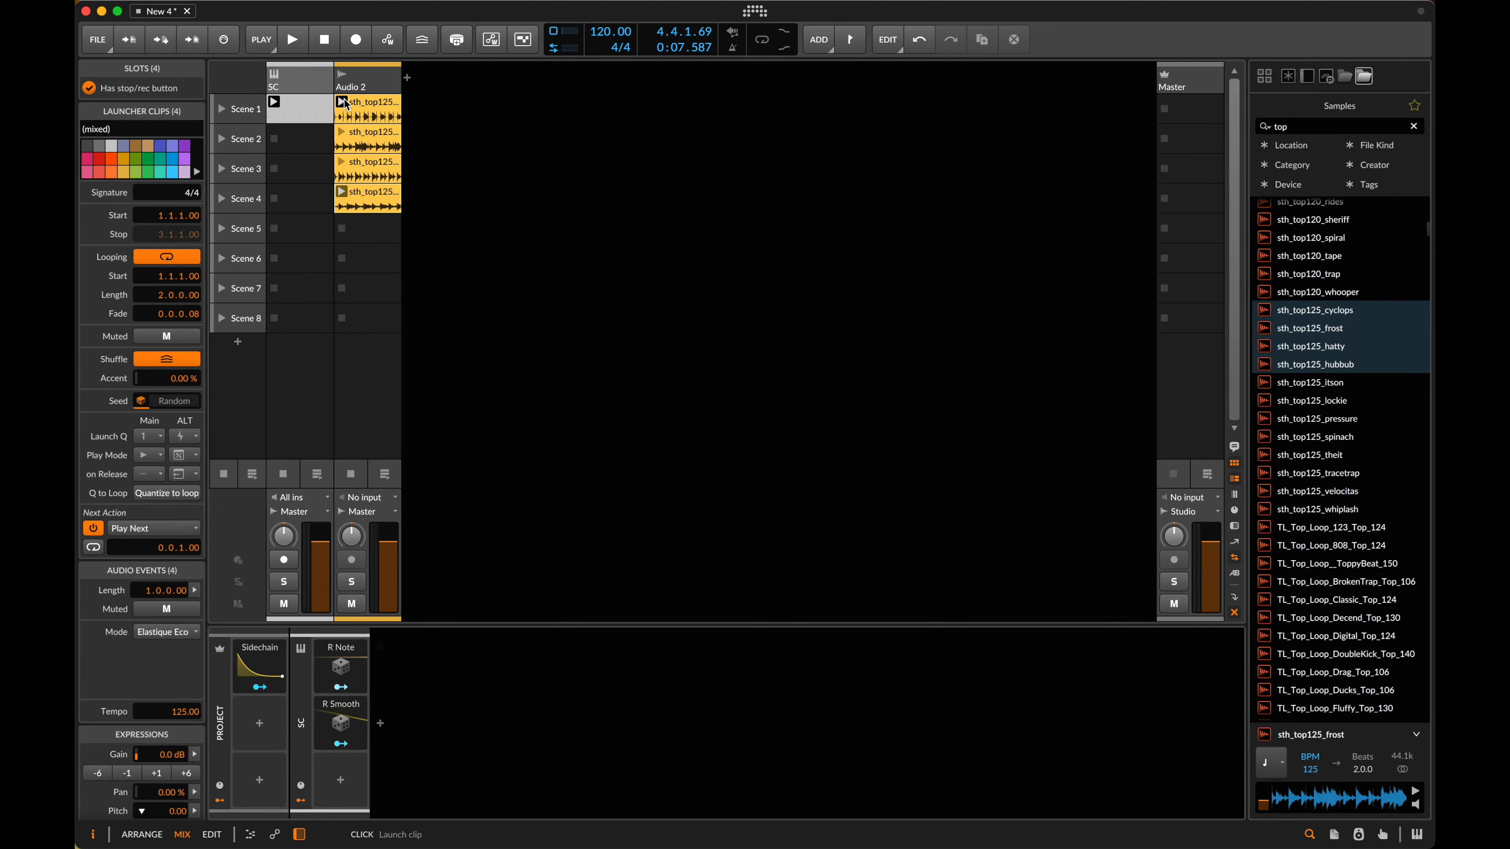
{"action": "left_click", "coordinate": [273, 102]}
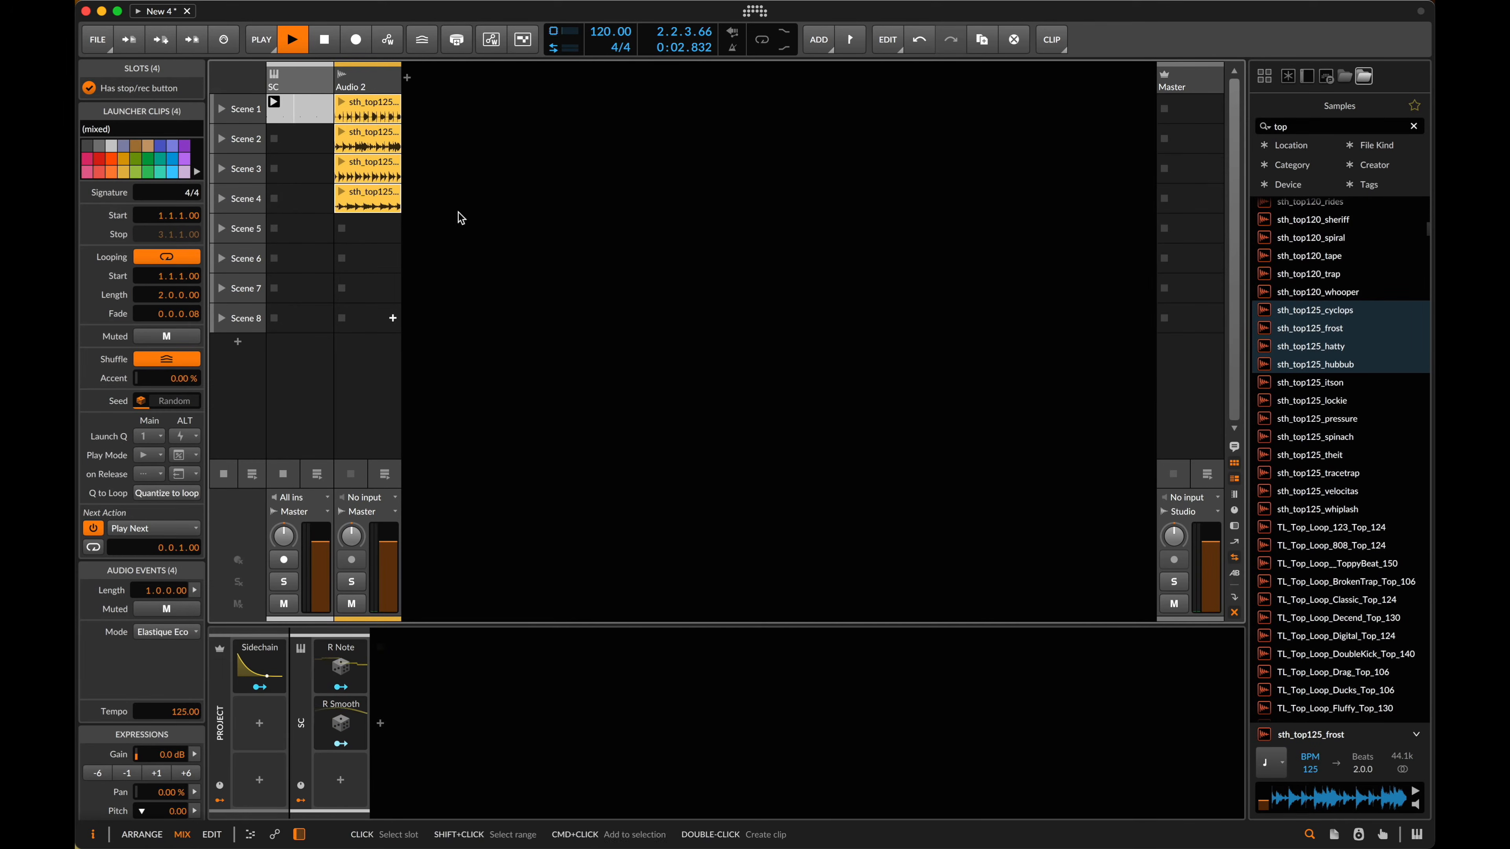
{"action": "key", "text": "space"}
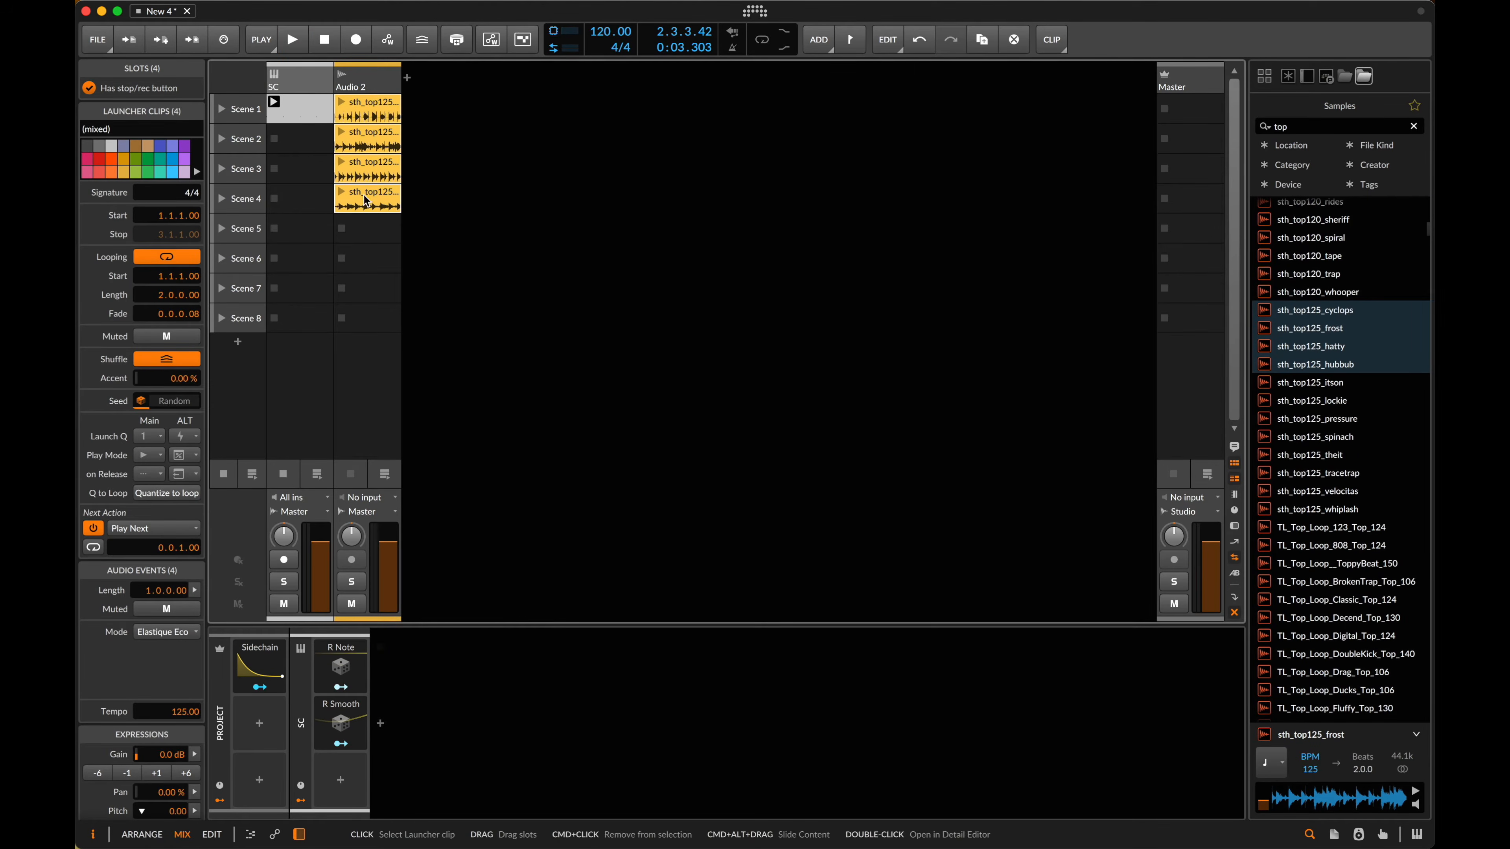
- Set the next action of all four Audio 2 clips to Round-robin and audition from the Scene 1 clip
{"action": "left_click", "coordinate": [138, 534]}
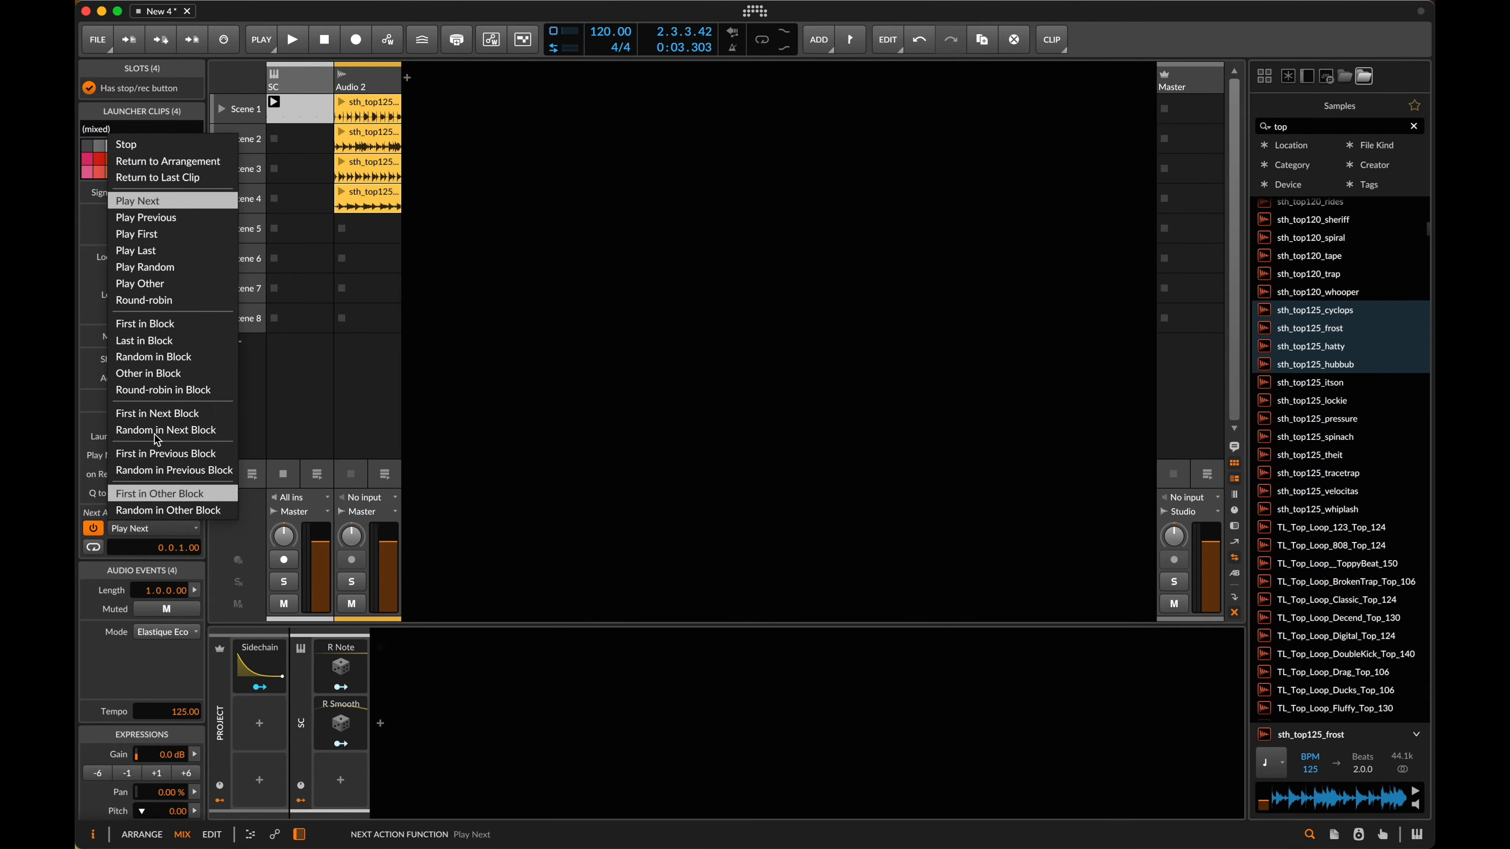
{"action": "left_click", "coordinate": [151, 299]}
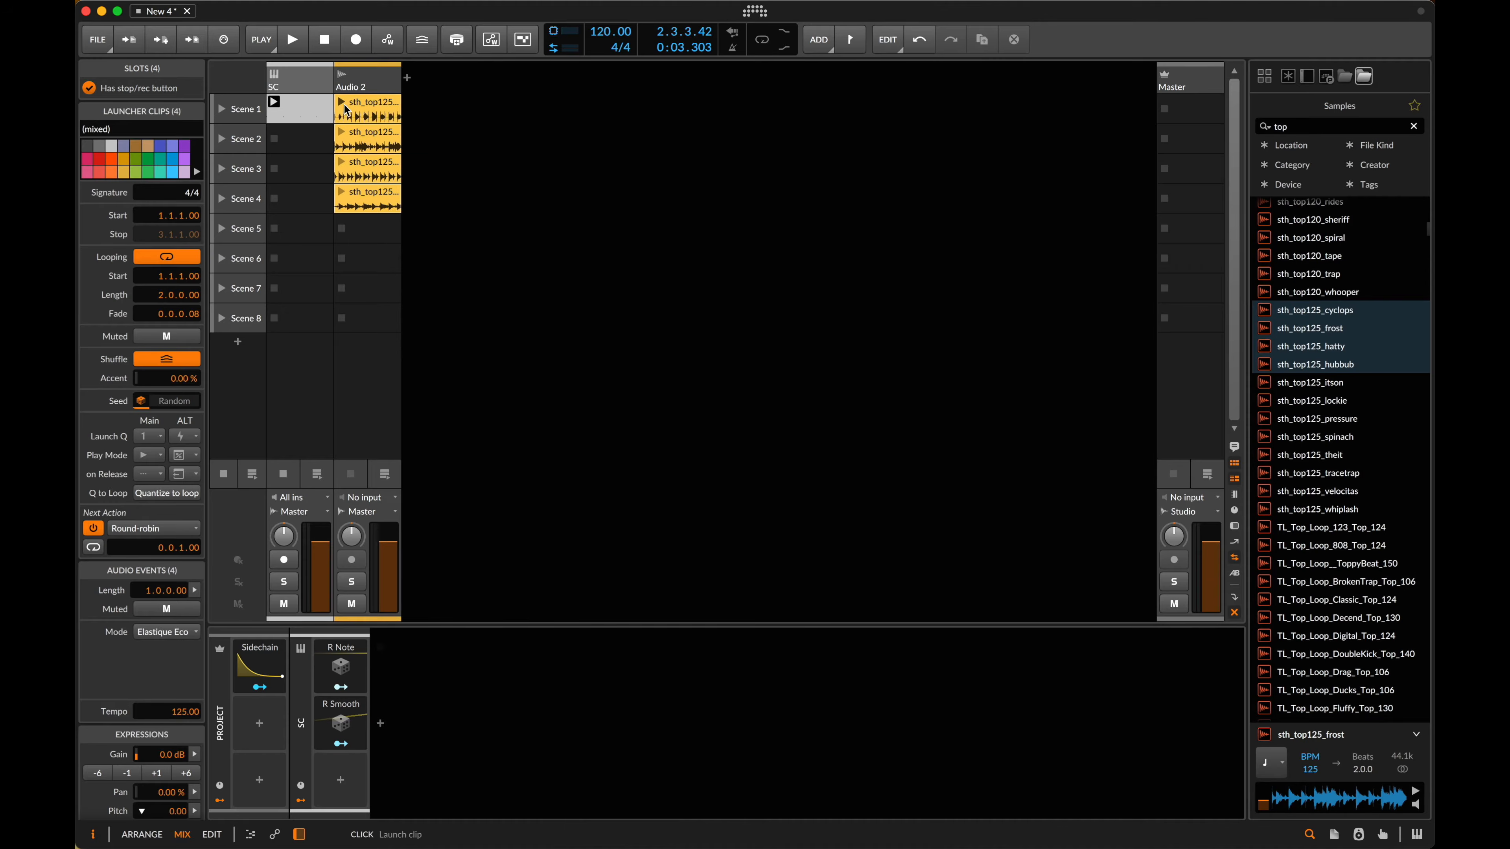
{"action": "left_click", "coordinate": [274, 102]}
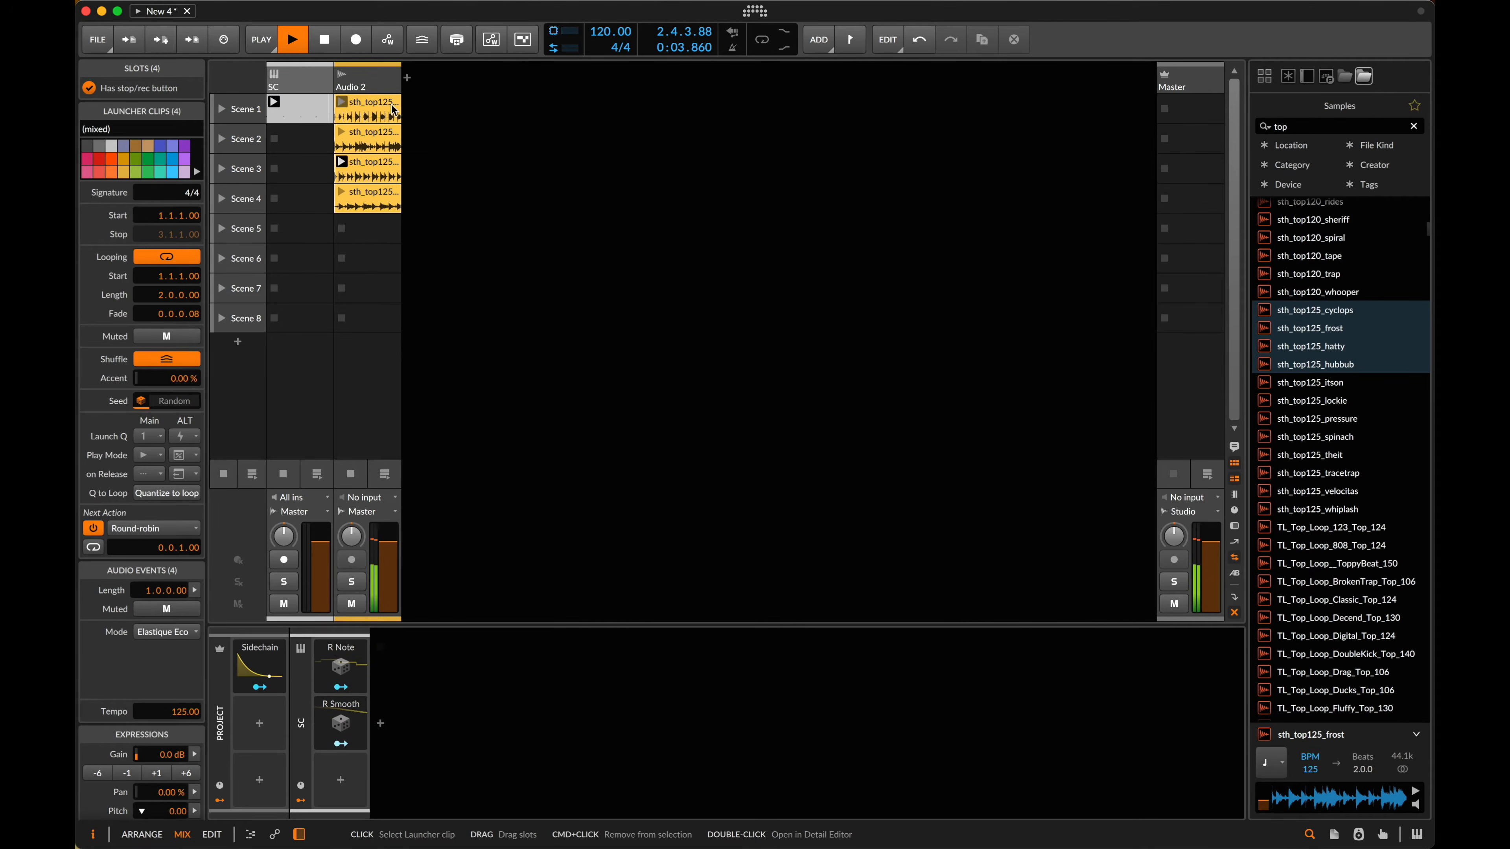
{"action": "key", "text": "space"}
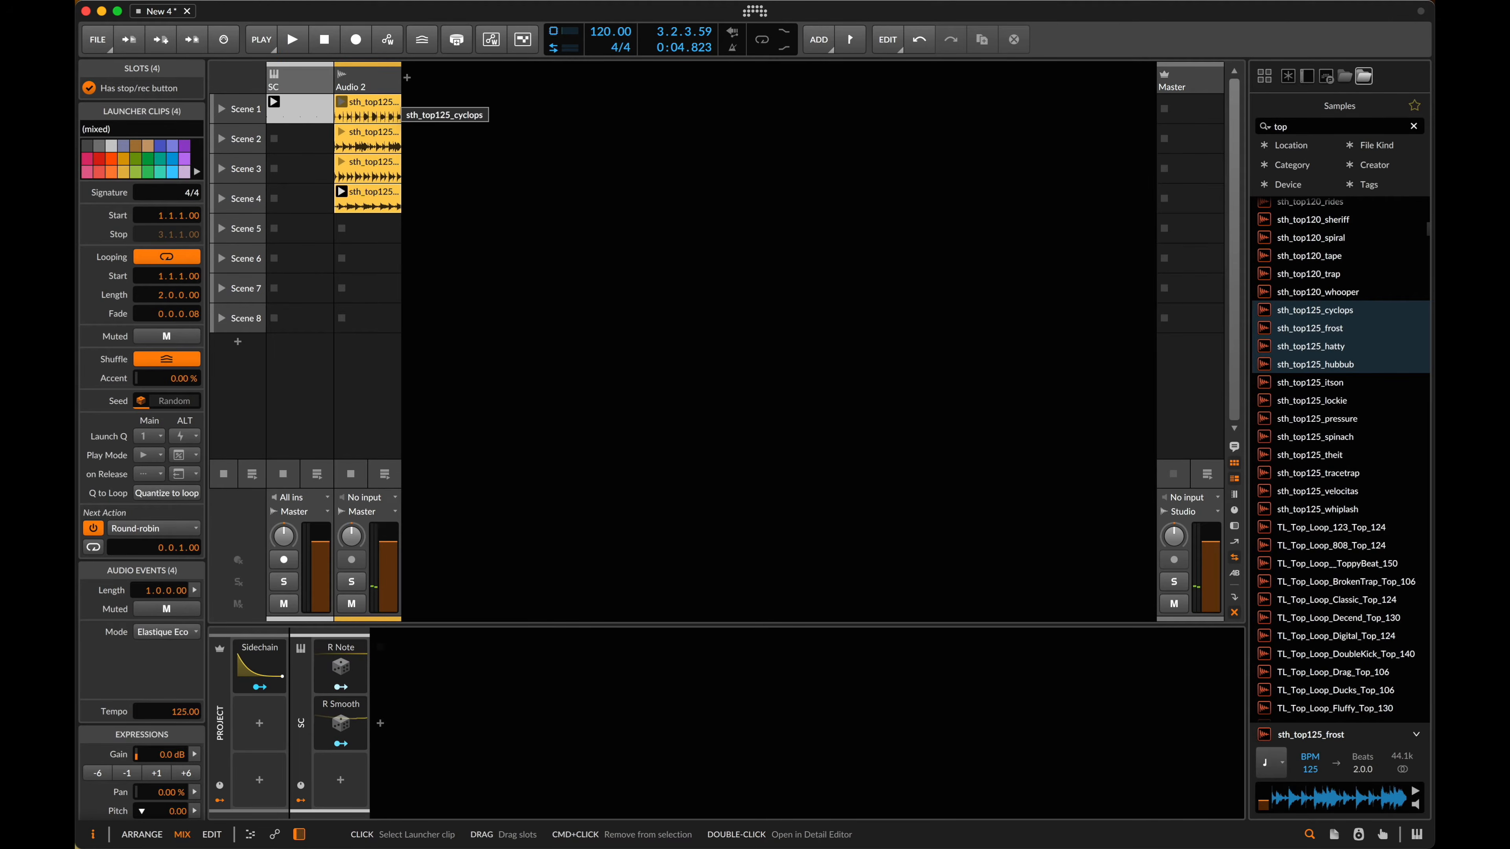
- Restart playback to hear the Round-robin sequence again, and launch it from the sth_top125_frost clip
{"action": "key", "text": "space"}
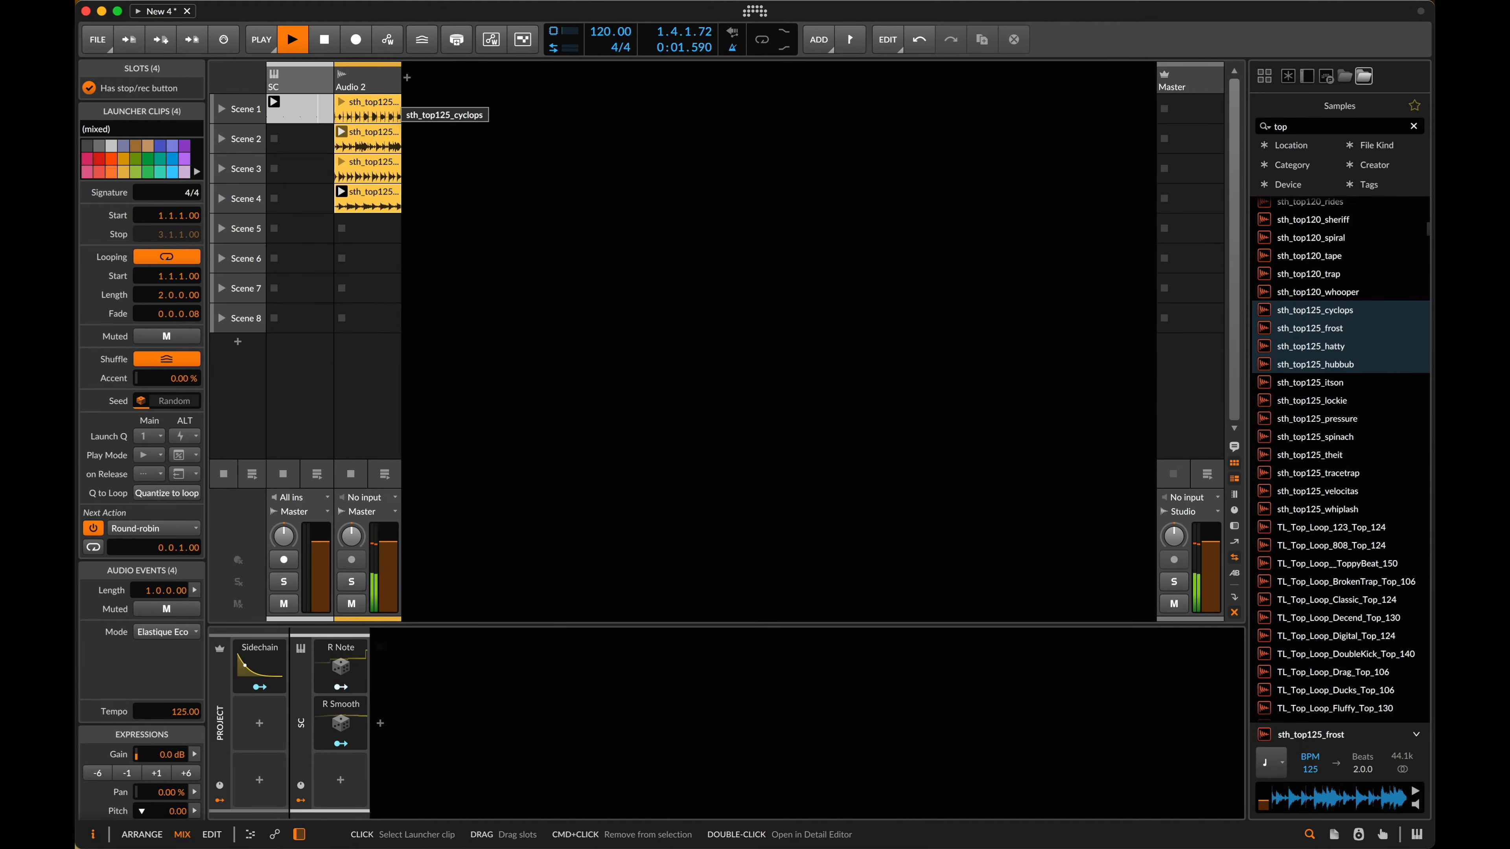
{"action": "key", "text": "space"}
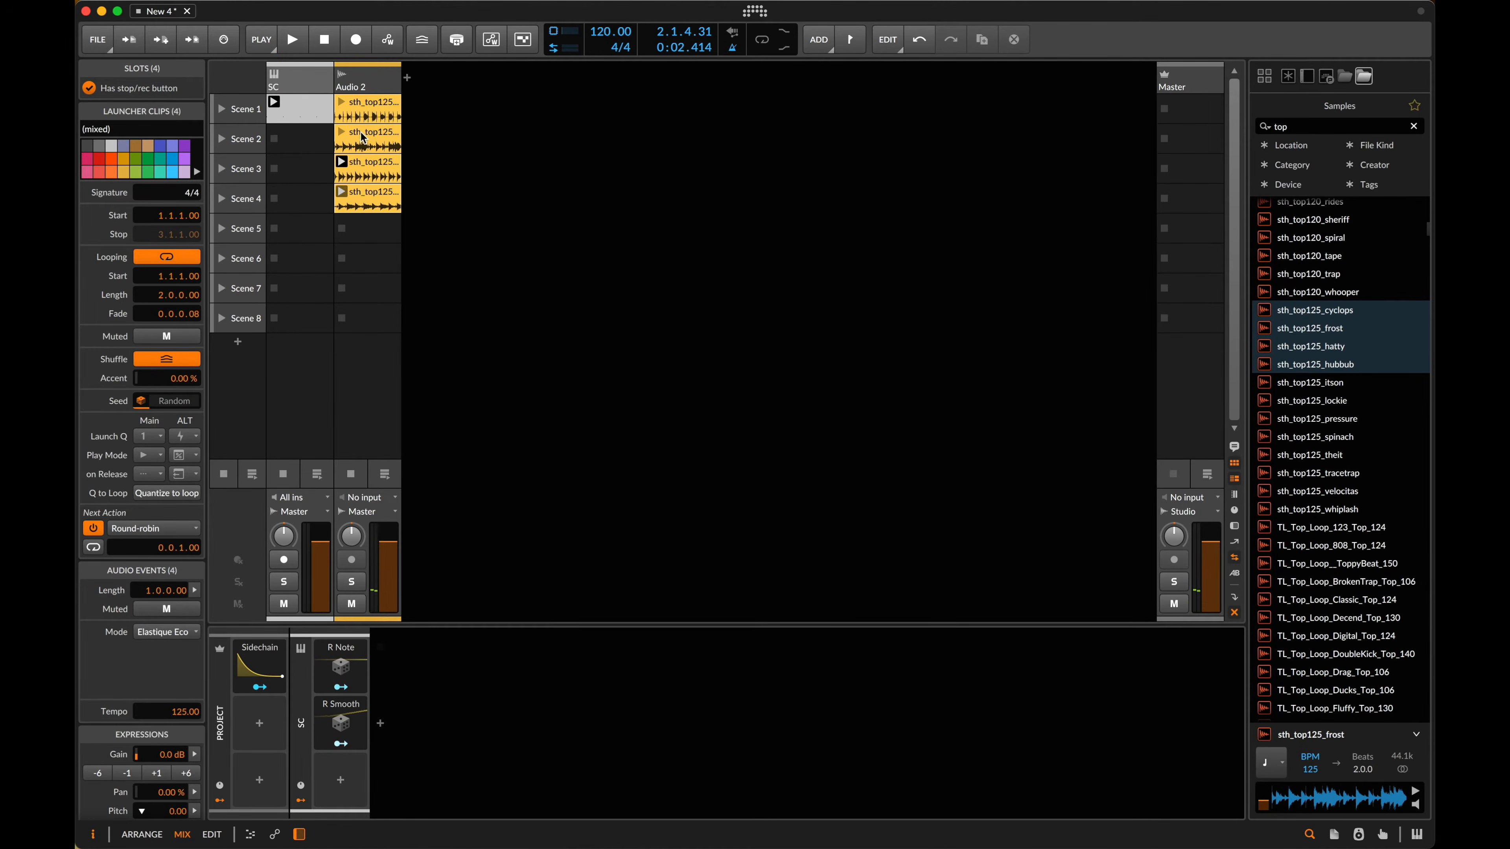
{"action": "left_click", "coordinate": [341, 133]}
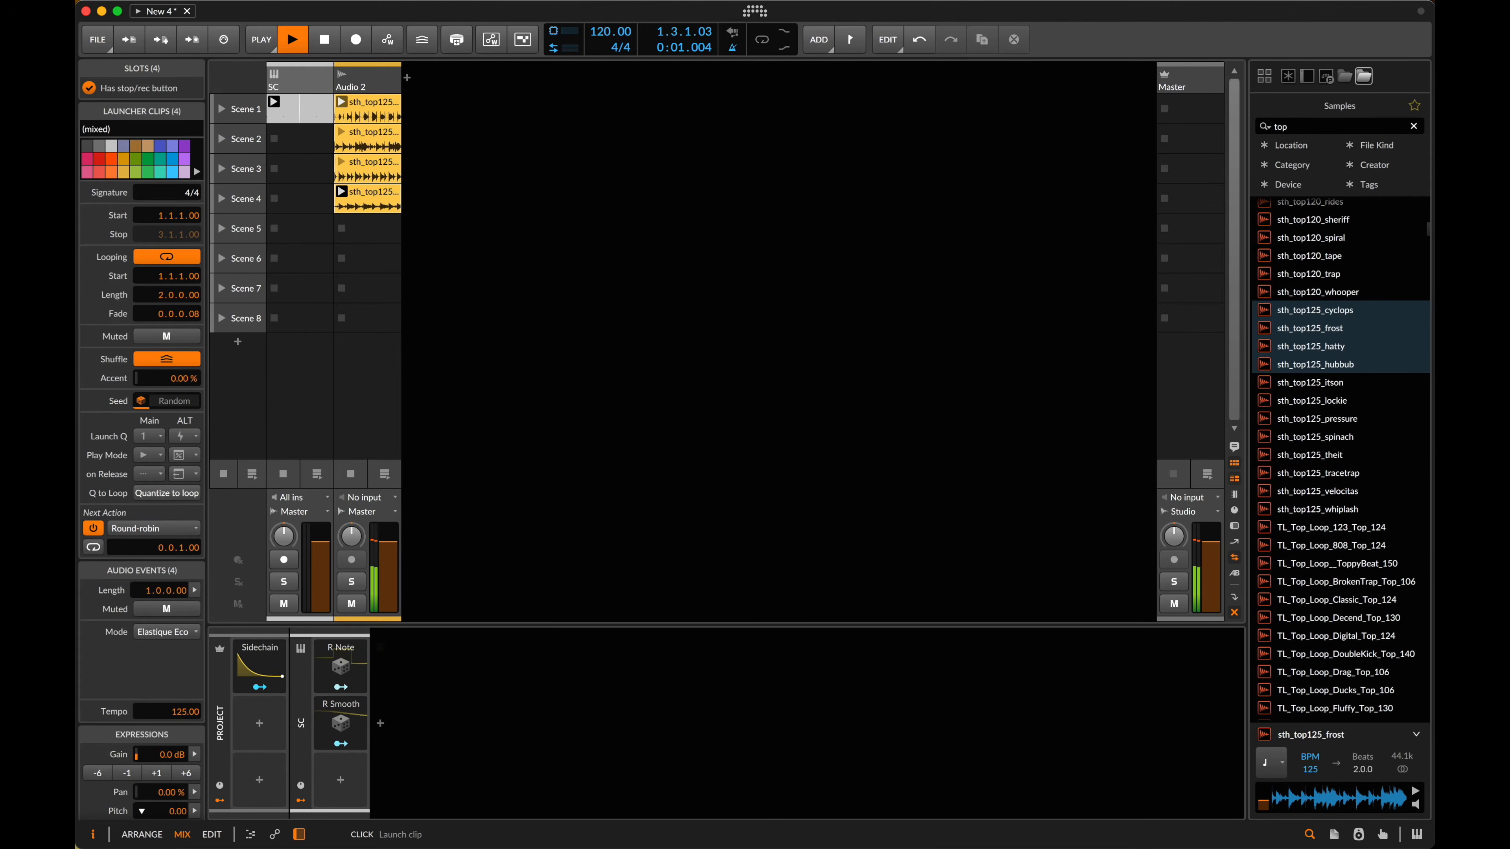
{"action": "key", "text": "space"}
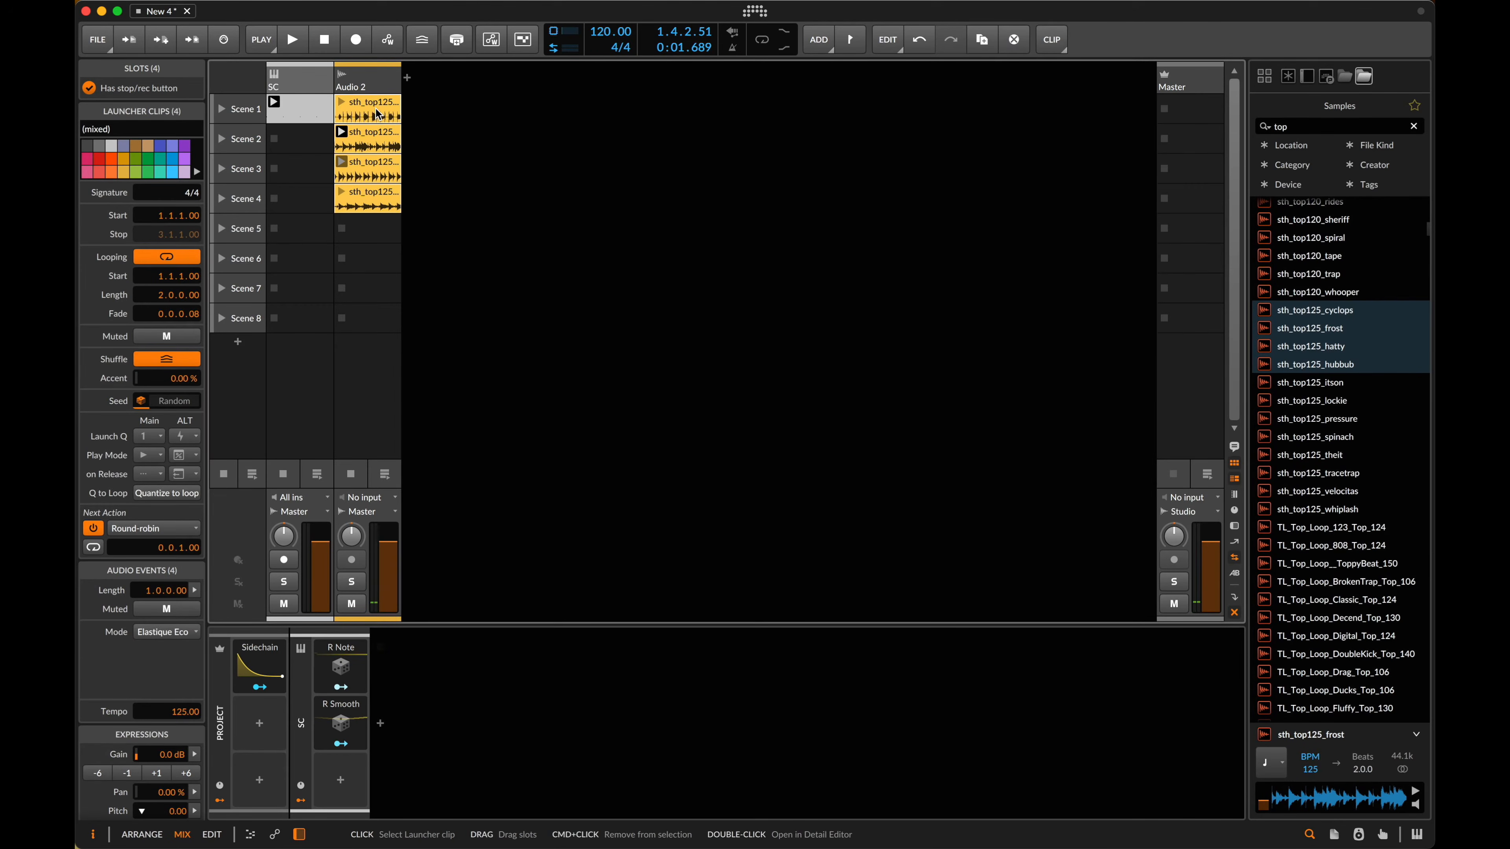
- Open the sth_top125_cyclops clip in the detail editor and inspect its waveform along with those of the frost and hatty clips
{"action": "left_click", "coordinate": [364, 116]}
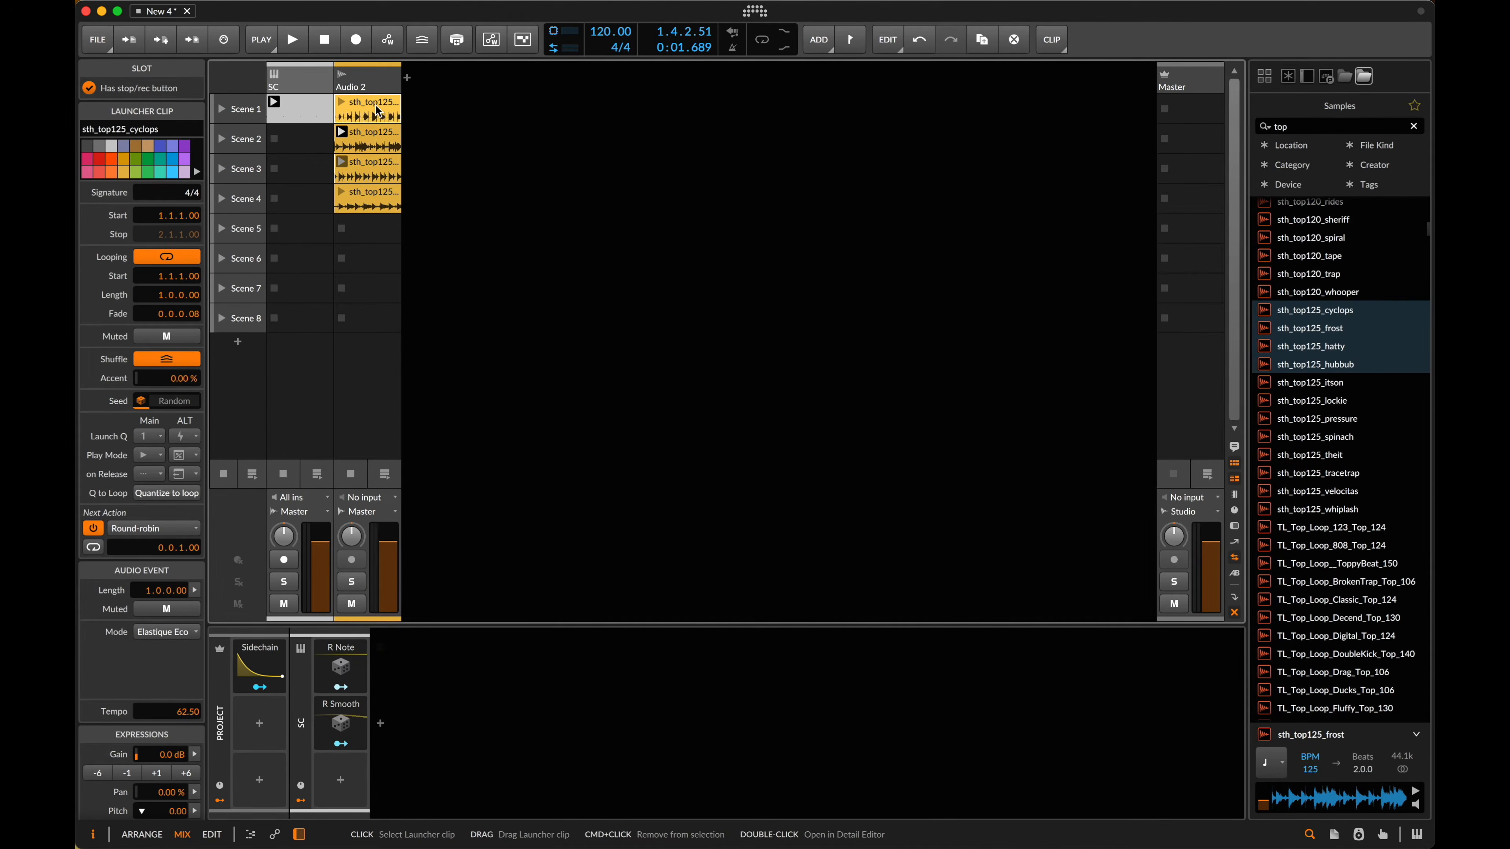
{"action": "double_click", "coordinate": [375, 105]}
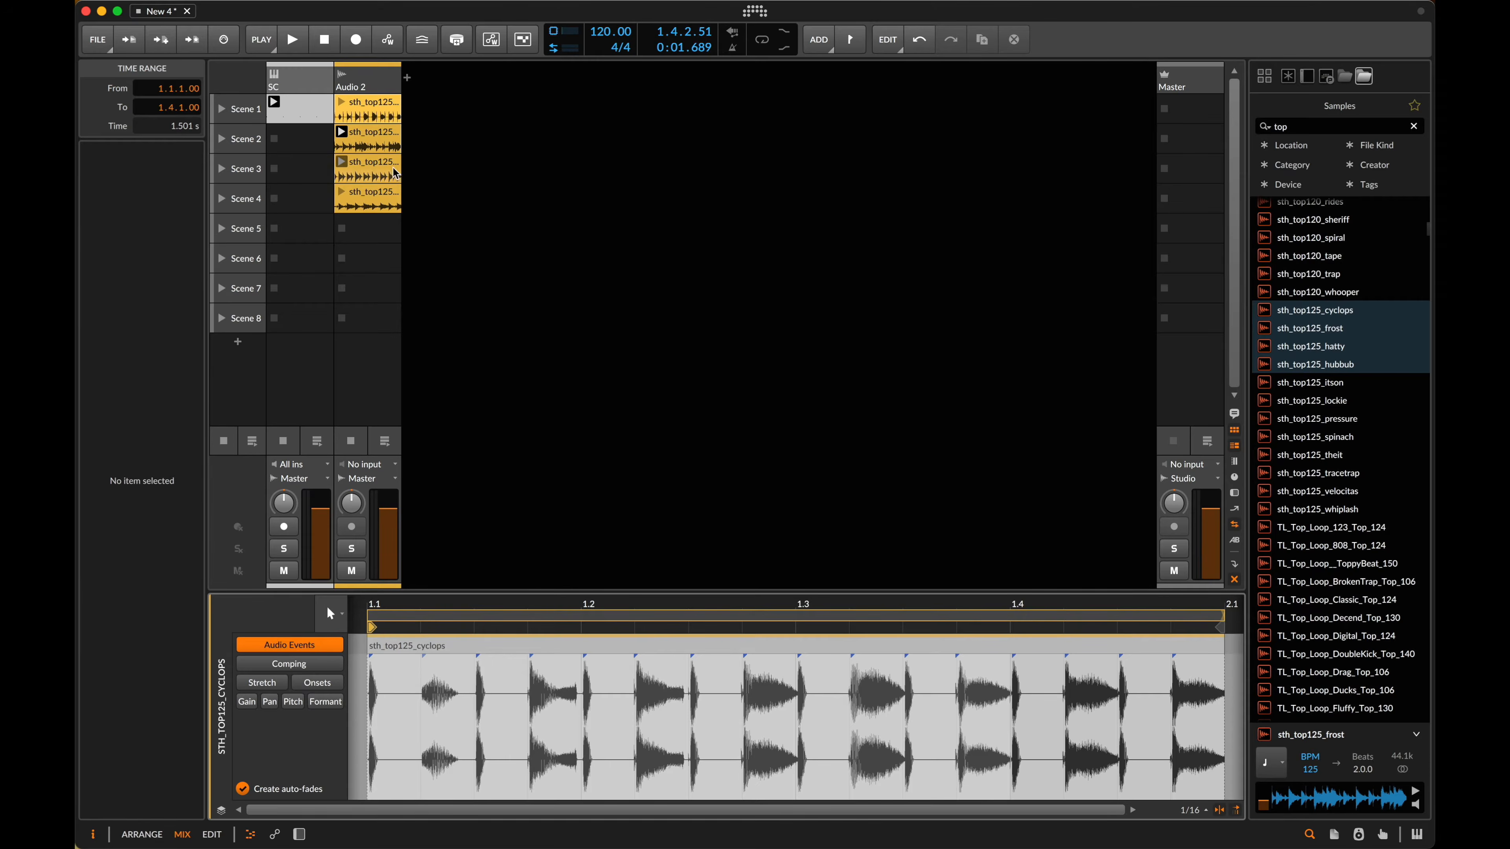
{"action": "key", "text": "Down"}
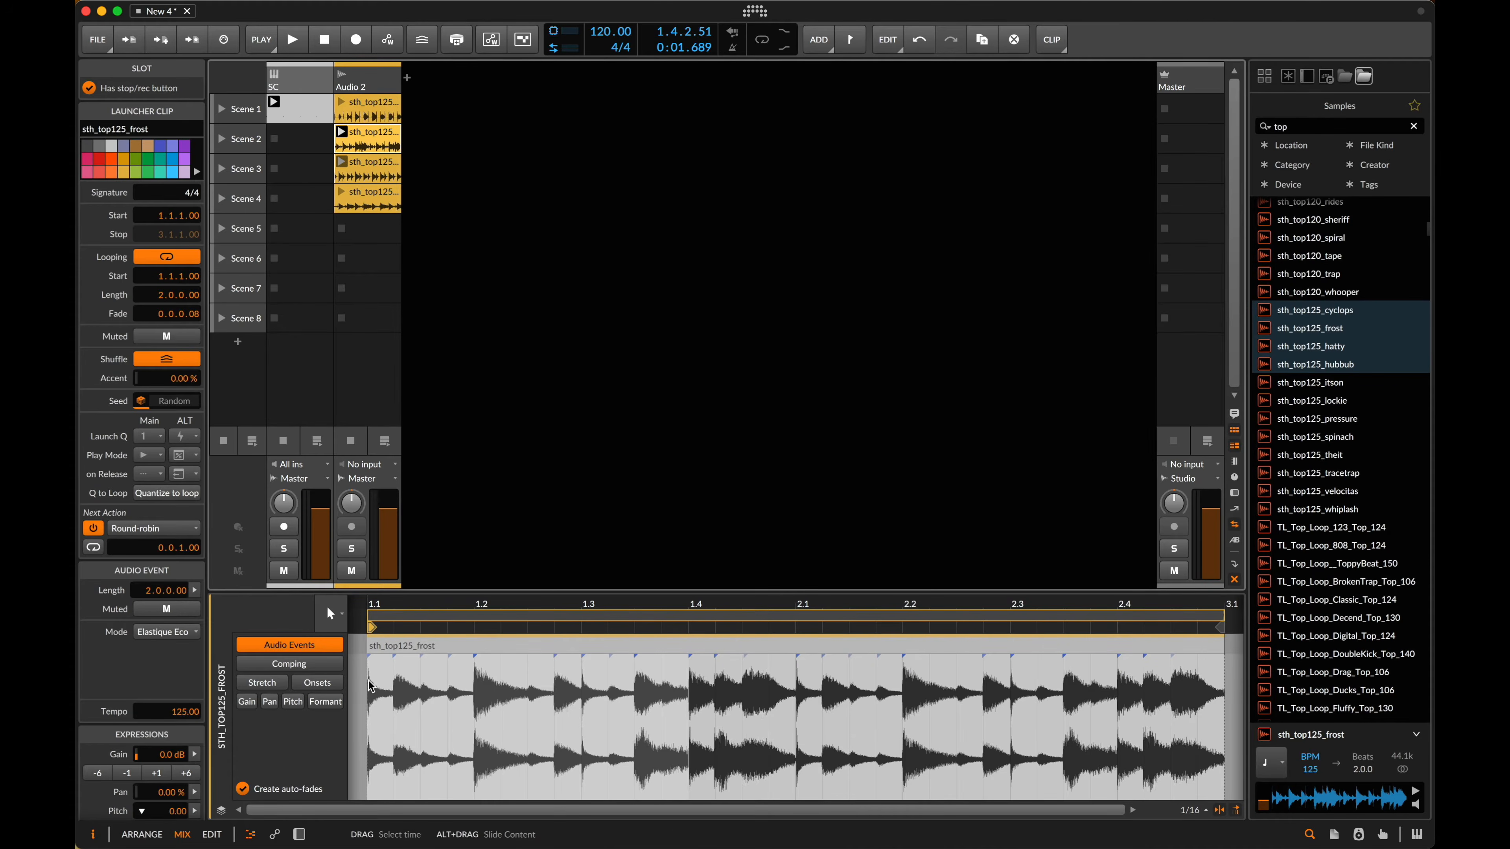
{"action": "key", "text": "Down"}
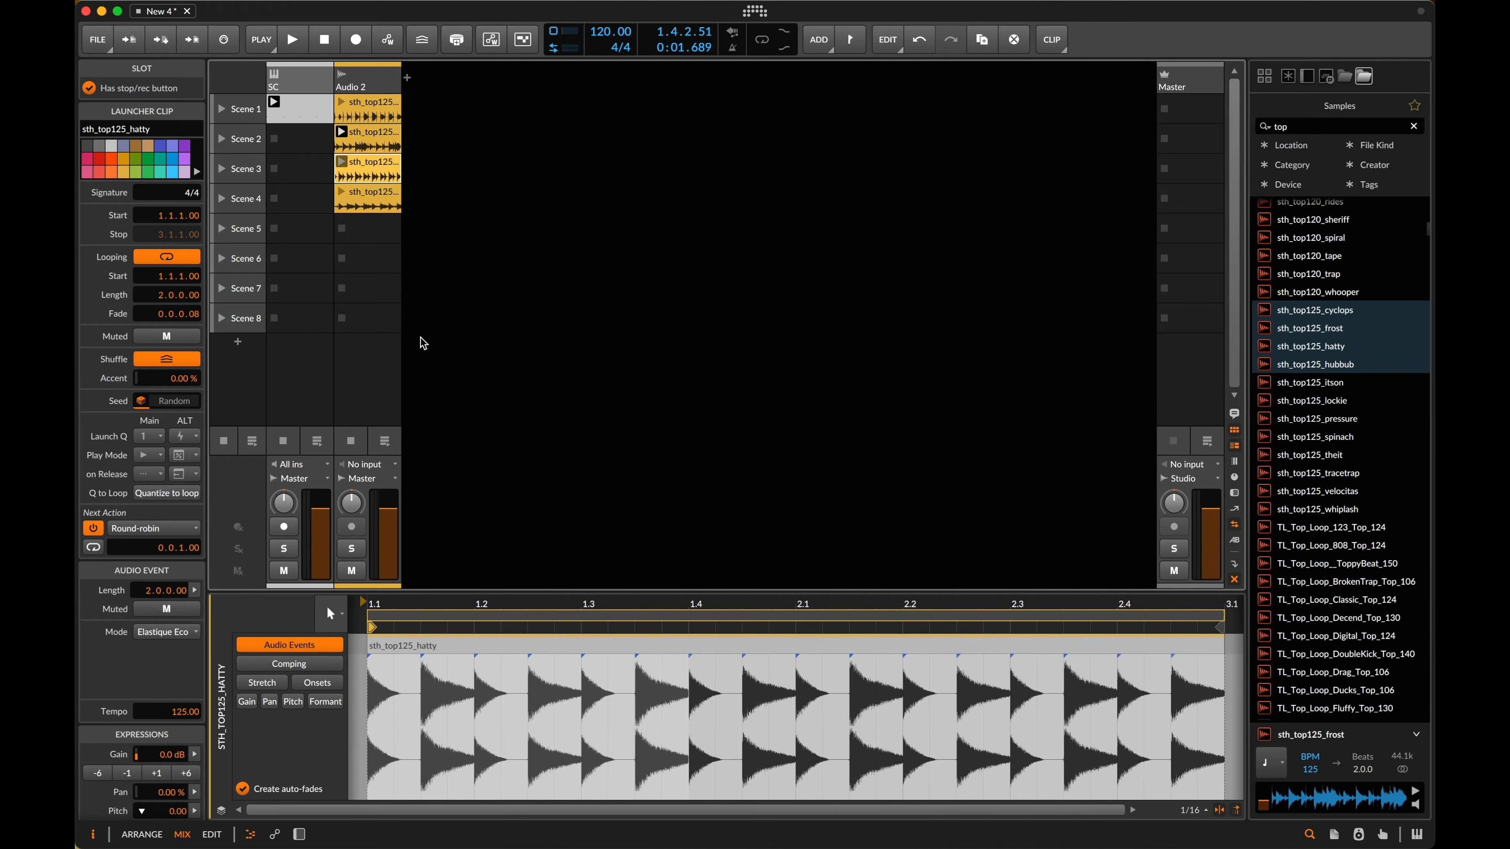
- Review the main Play Mode options for all four Audio 2 clips
{"action": "left_click", "coordinate": [384, 116]}
{"action": "left_click", "coordinate": [383, 204], "text": "shift"}
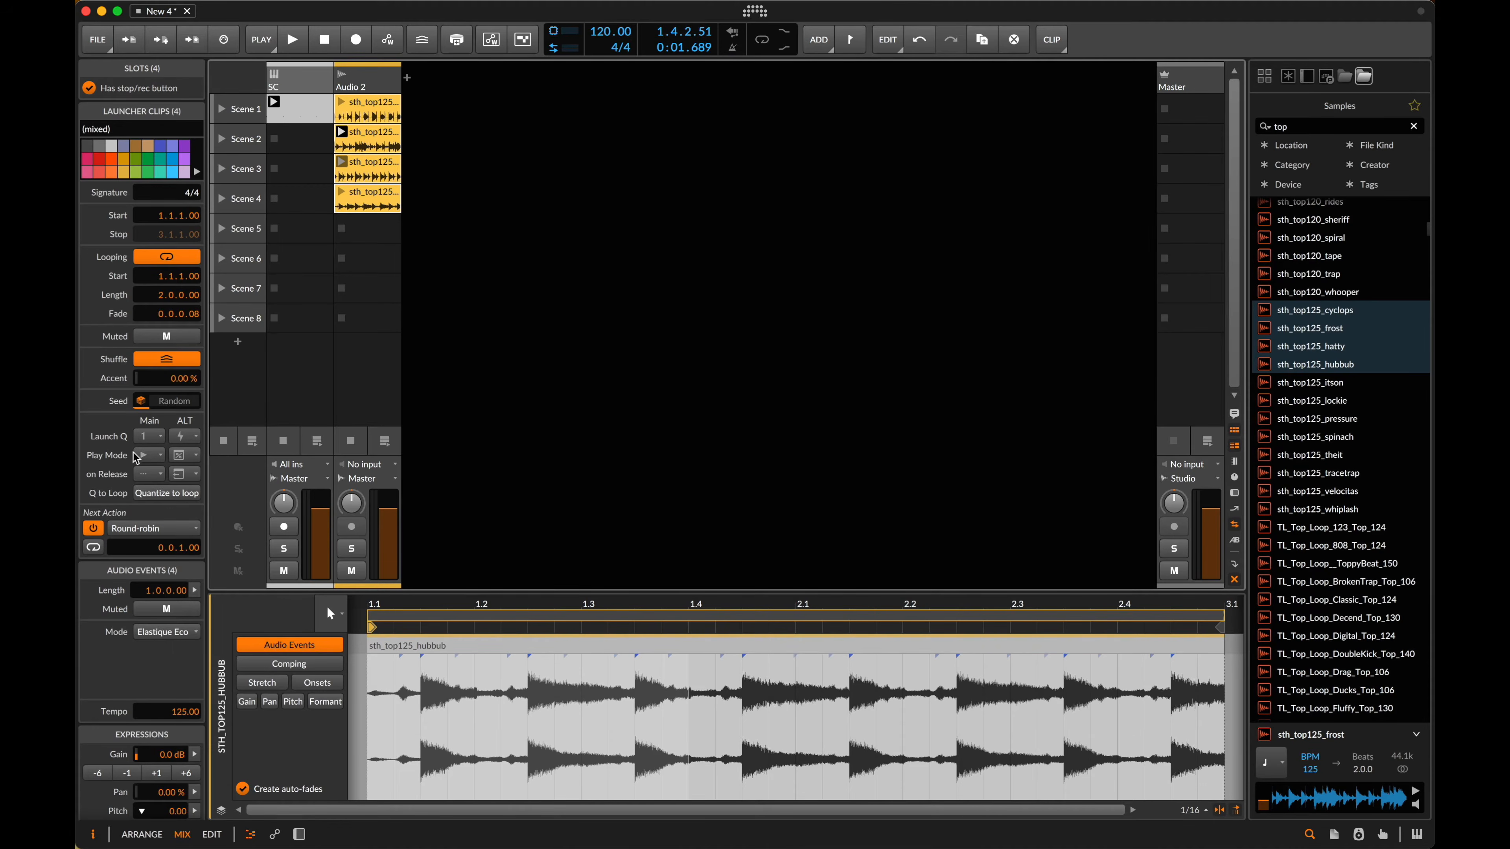
{"action": "left_click", "coordinate": [145, 456]}
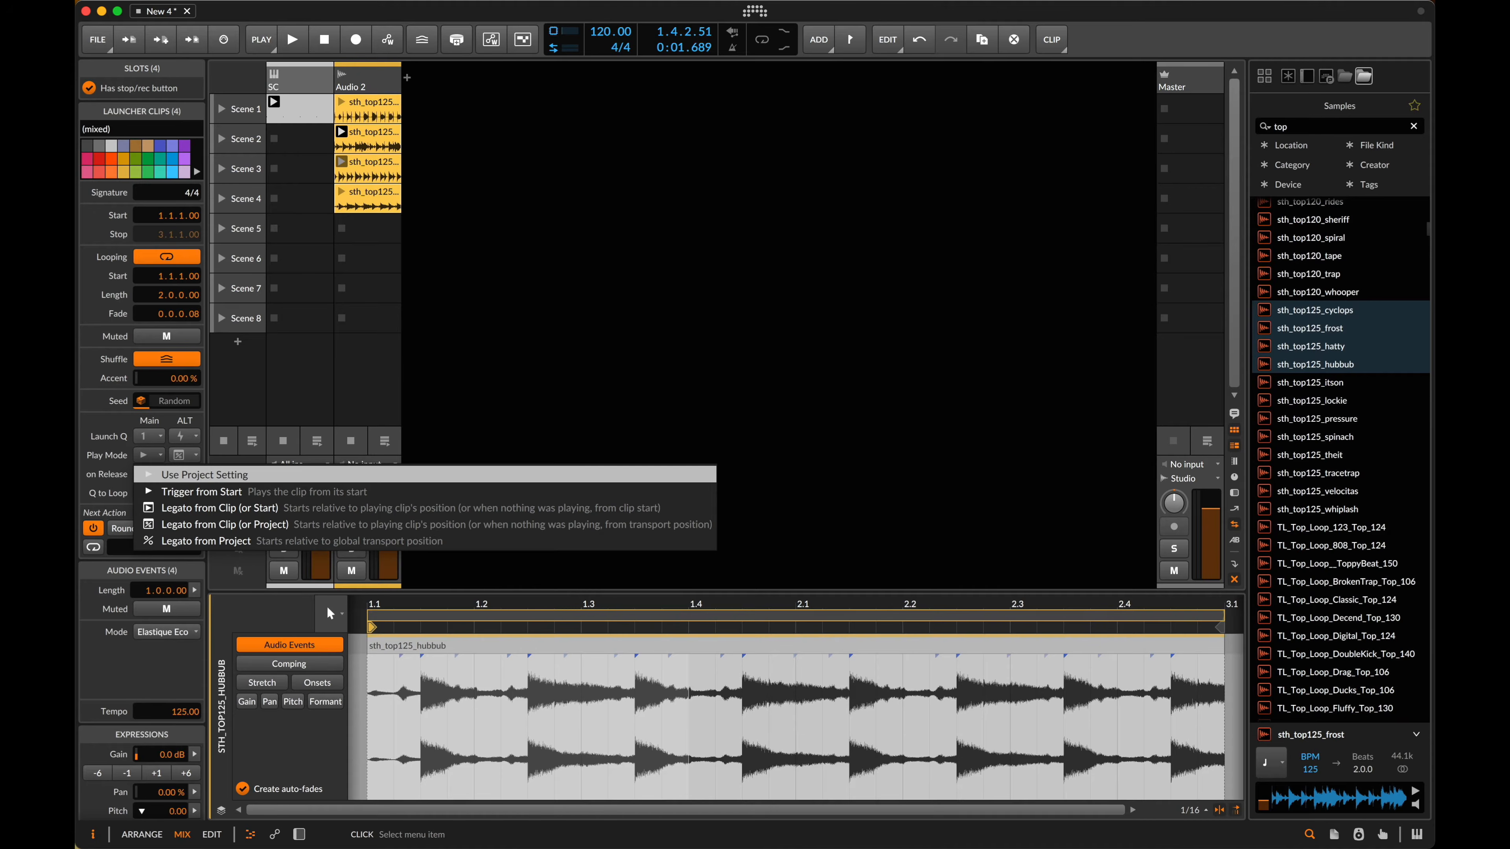
{"action": "left_click", "coordinate": [787, 247]}
- Show the project's clip launcher defaults and review the main Launch Mode options
{"action": "left_click", "coordinate": [1335, 835]}
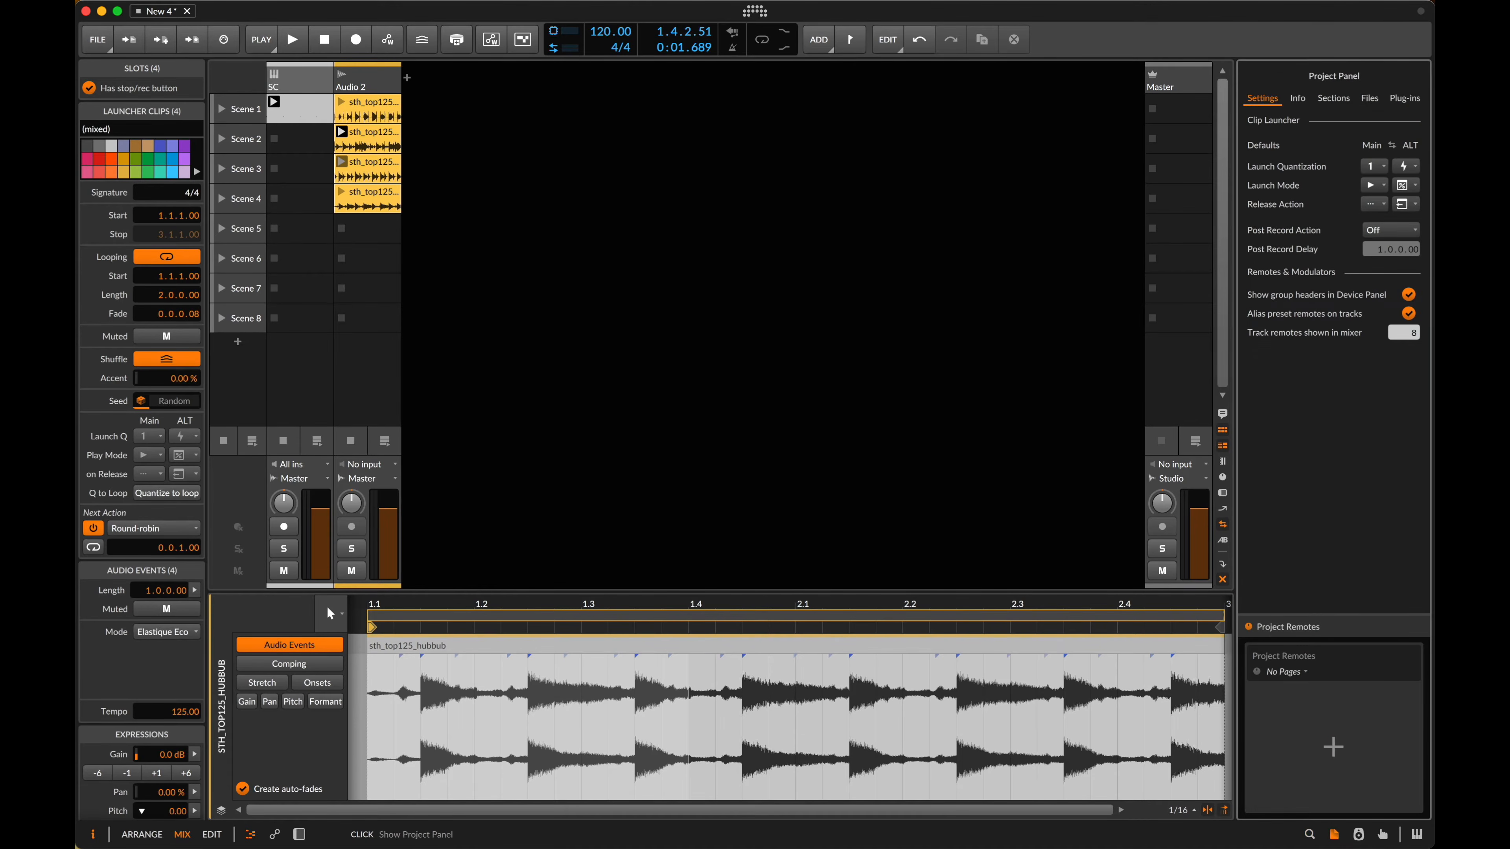
{"action": "left_click", "coordinate": [1299, 100]}
{"action": "left_click", "coordinate": [1269, 100]}
{"action": "left_click", "coordinate": [1373, 184]}
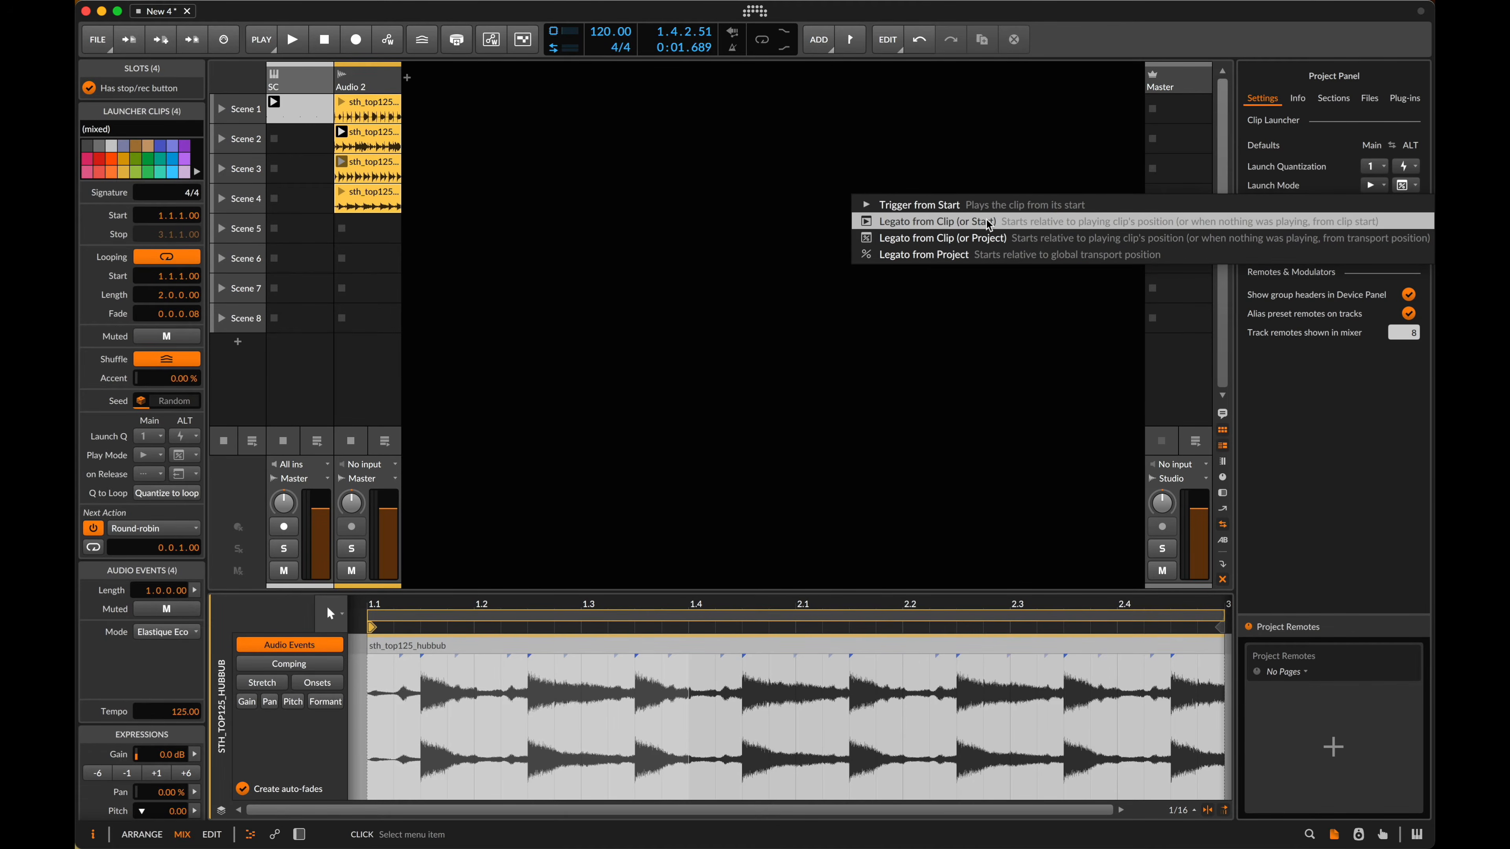
{"action": "left_click", "coordinate": [763, 537]}
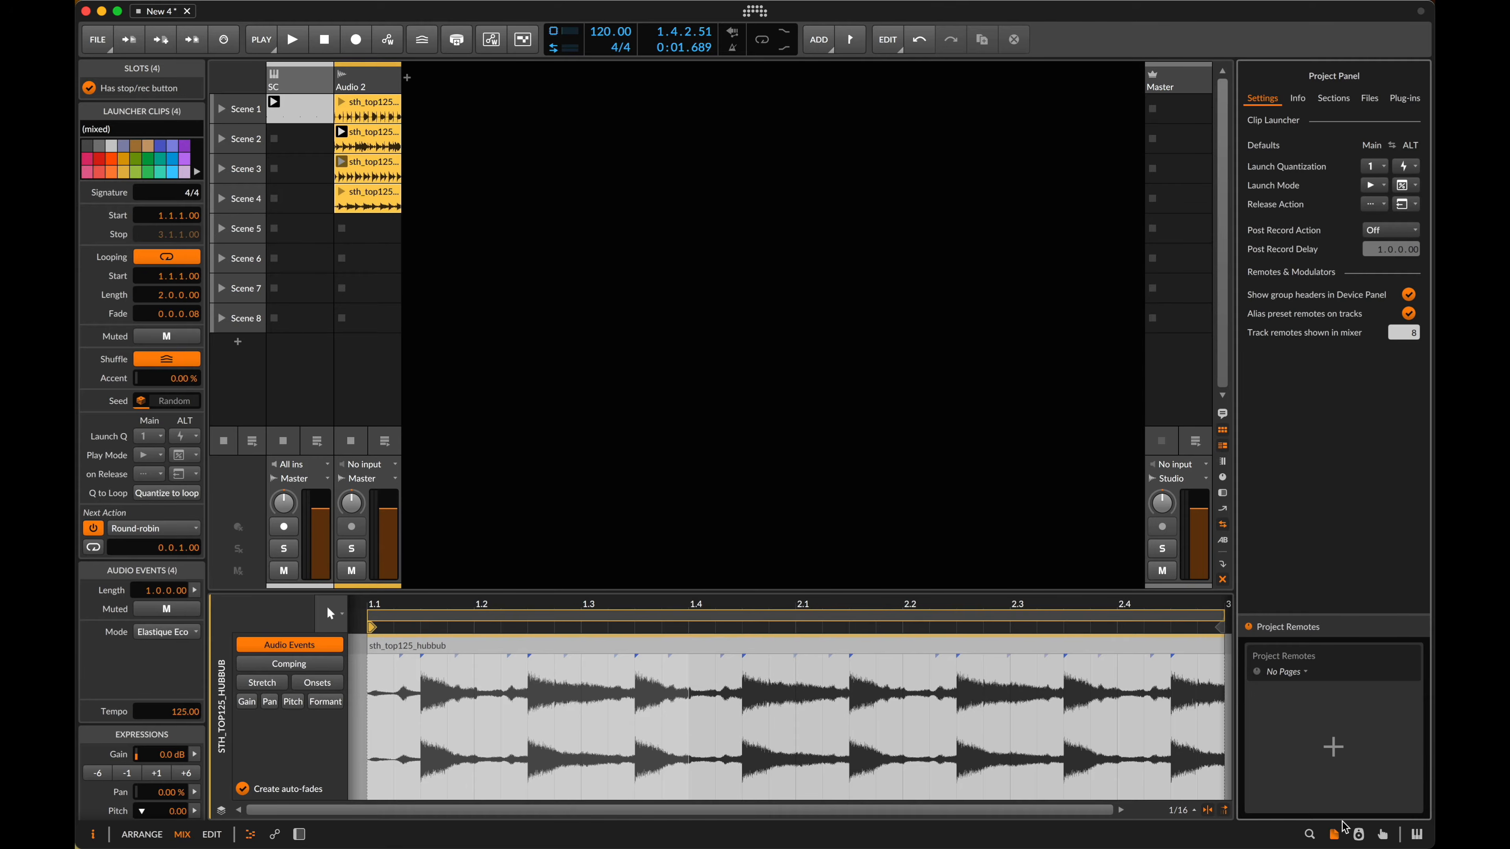
- Close the project settings and set the main Play Mode of all four Audio 2 clips to Legato from Clip (or Start)
{"action": "left_click", "coordinate": [1335, 833]}
{"action": "left_click", "coordinate": [383, 119]}
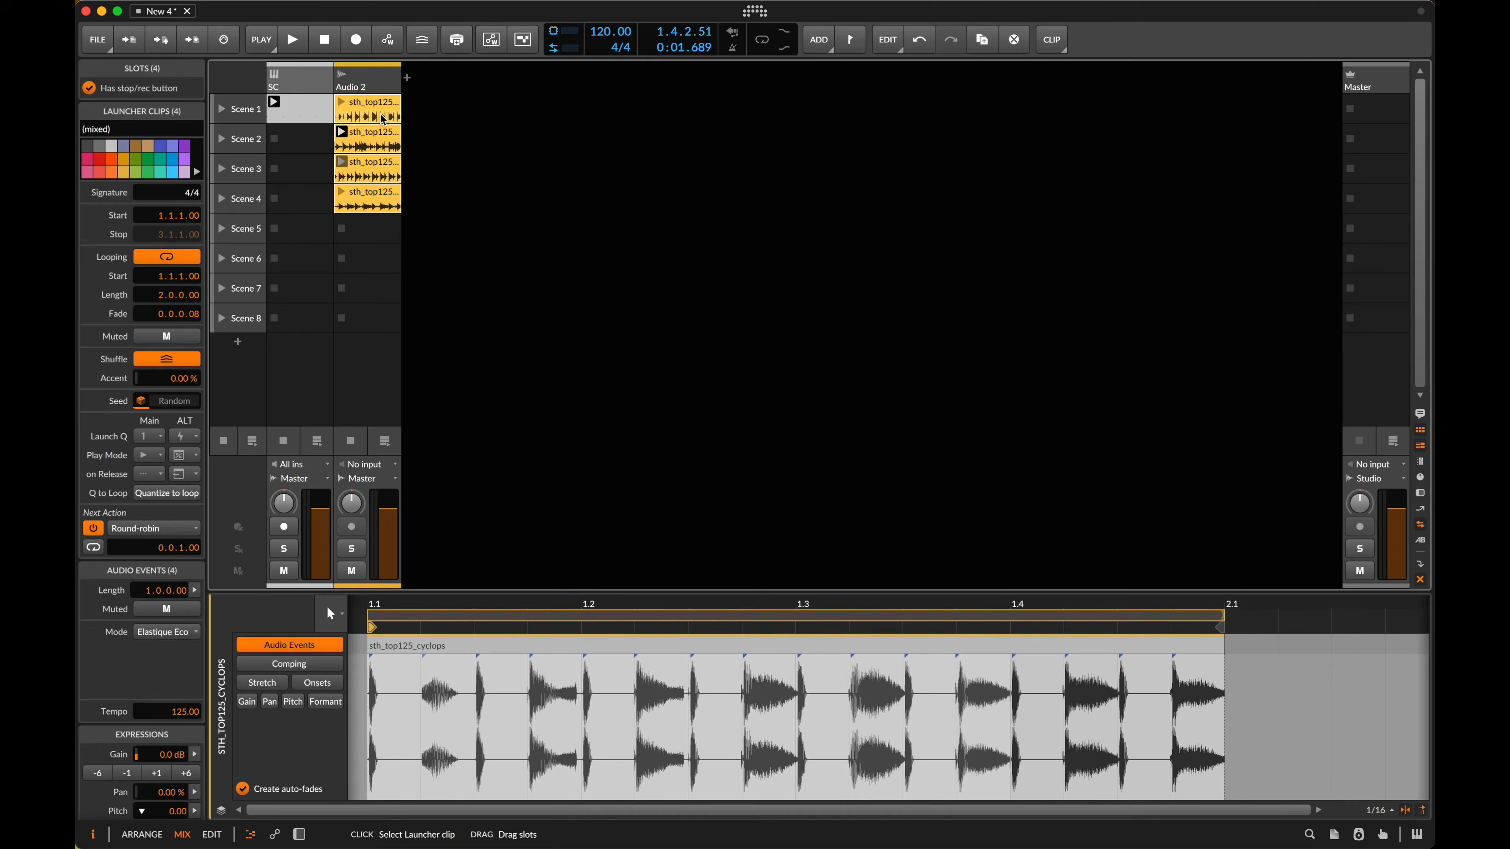
{"action": "left_click", "coordinate": [384, 201]}
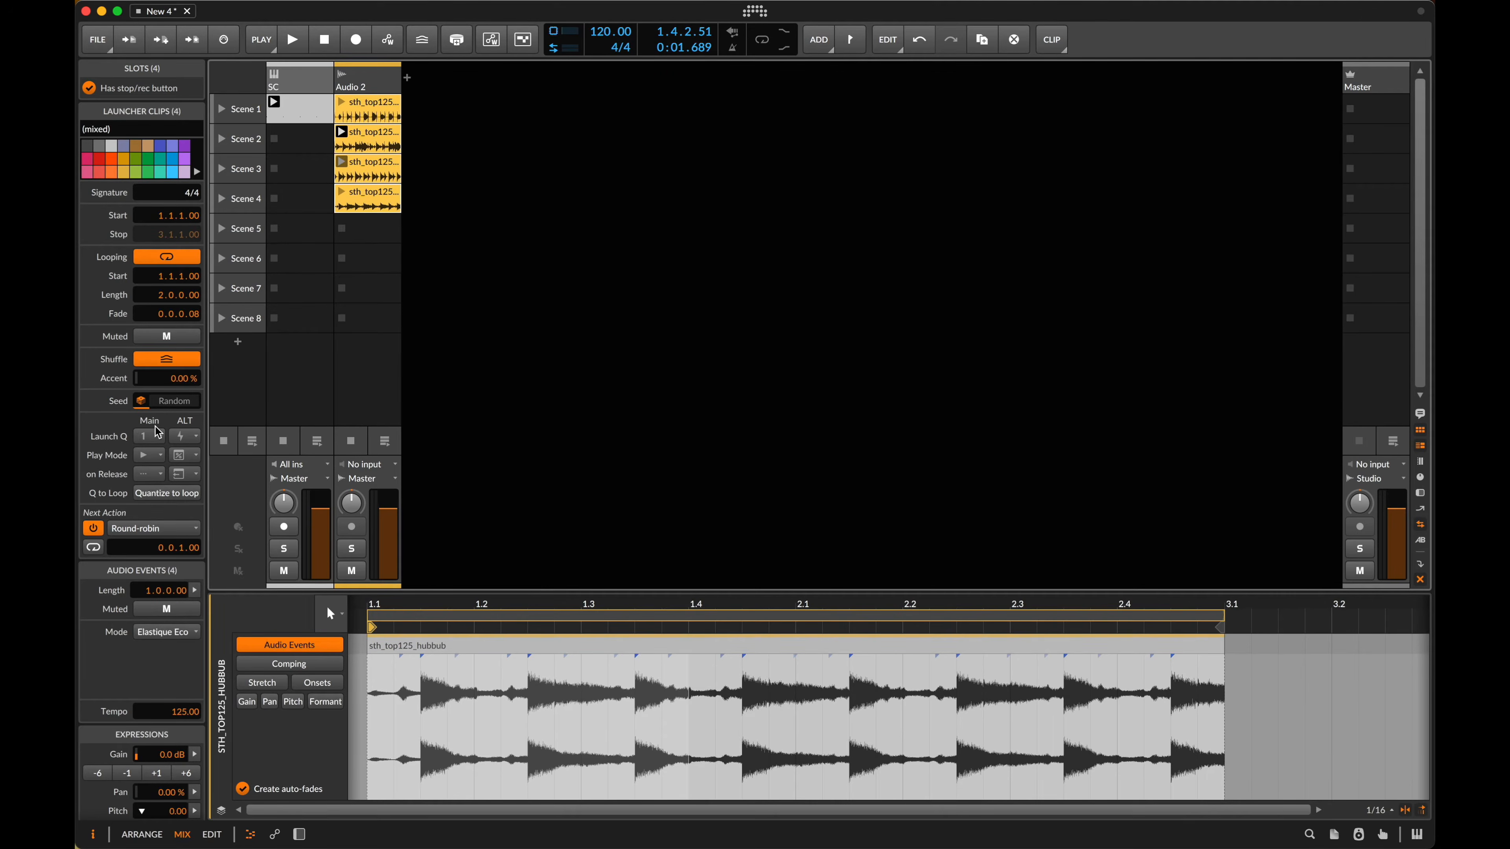
{"action": "left_click", "coordinate": [153, 455]}
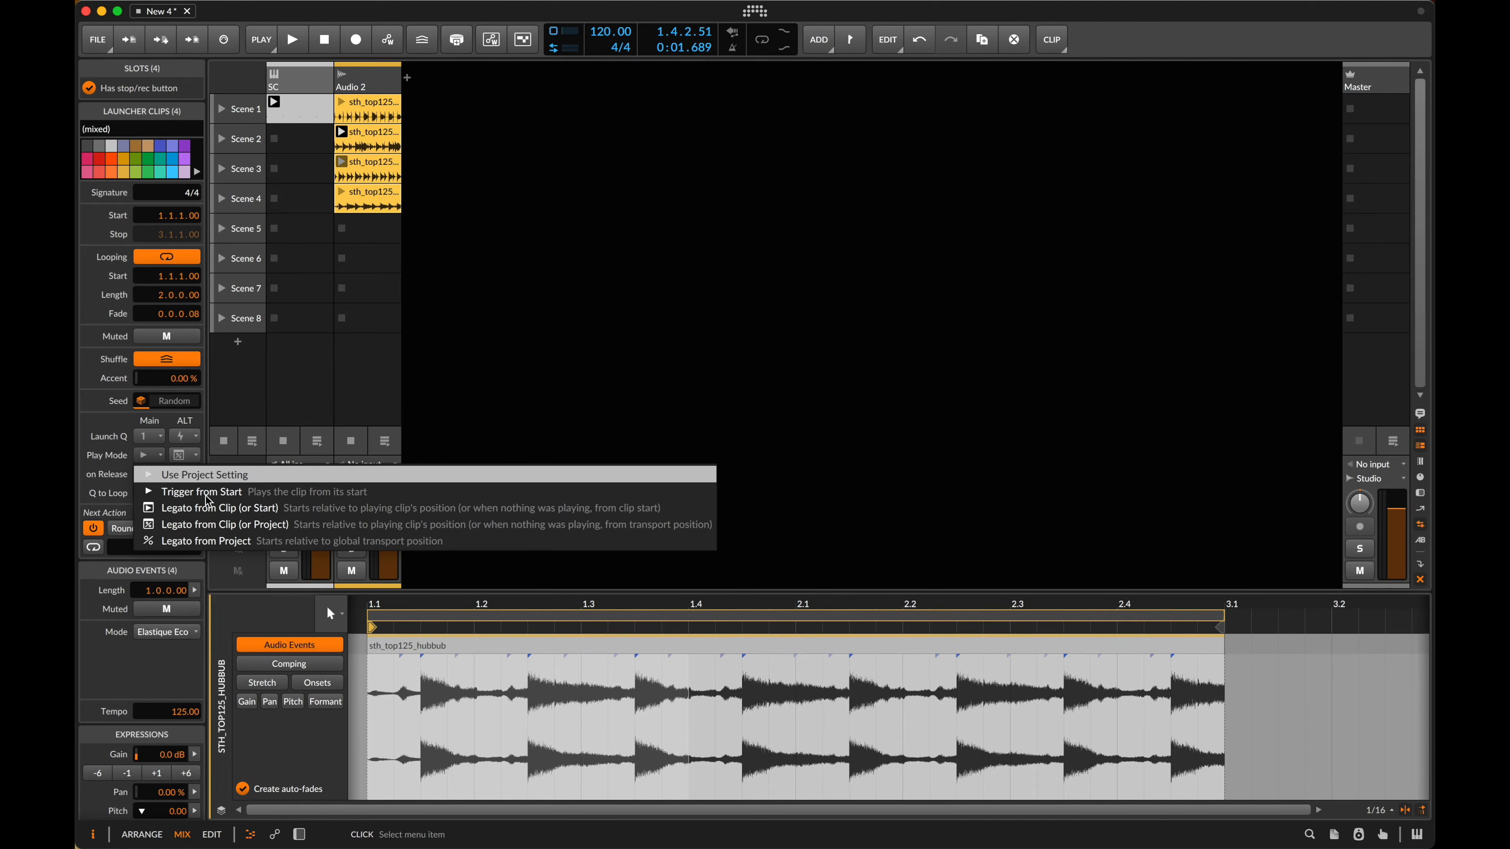
{"action": "left_click", "coordinate": [238, 509]}
- Audition the legato Round-robin switching from the sth_top125_cyclops clip and again from the Scene 2 clip, stopping playback after each
{"action": "left_click", "coordinate": [372, 125]}
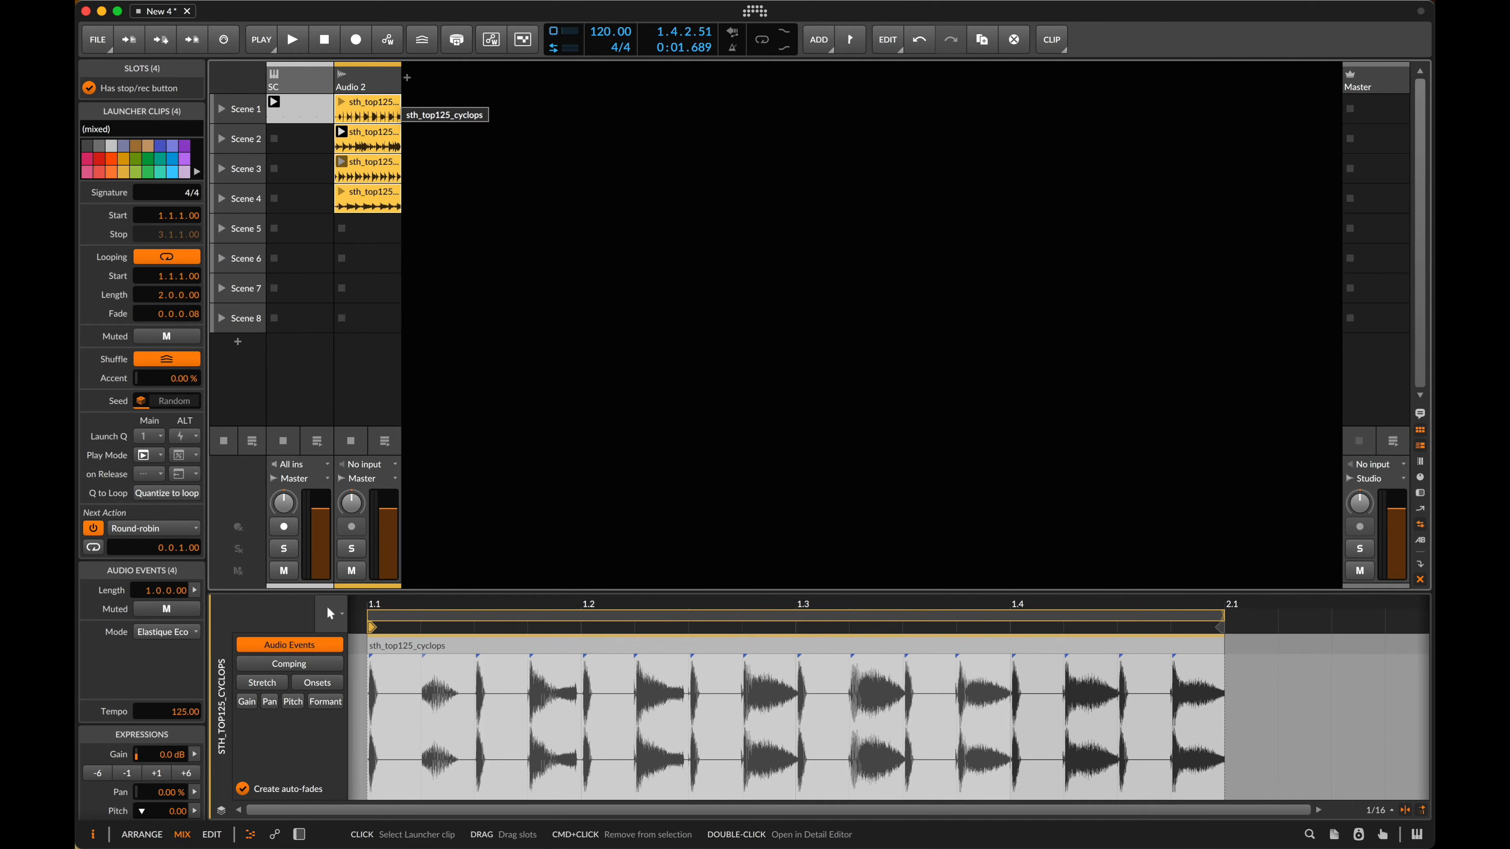
{"action": "left_click", "coordinate": [357, 110]}
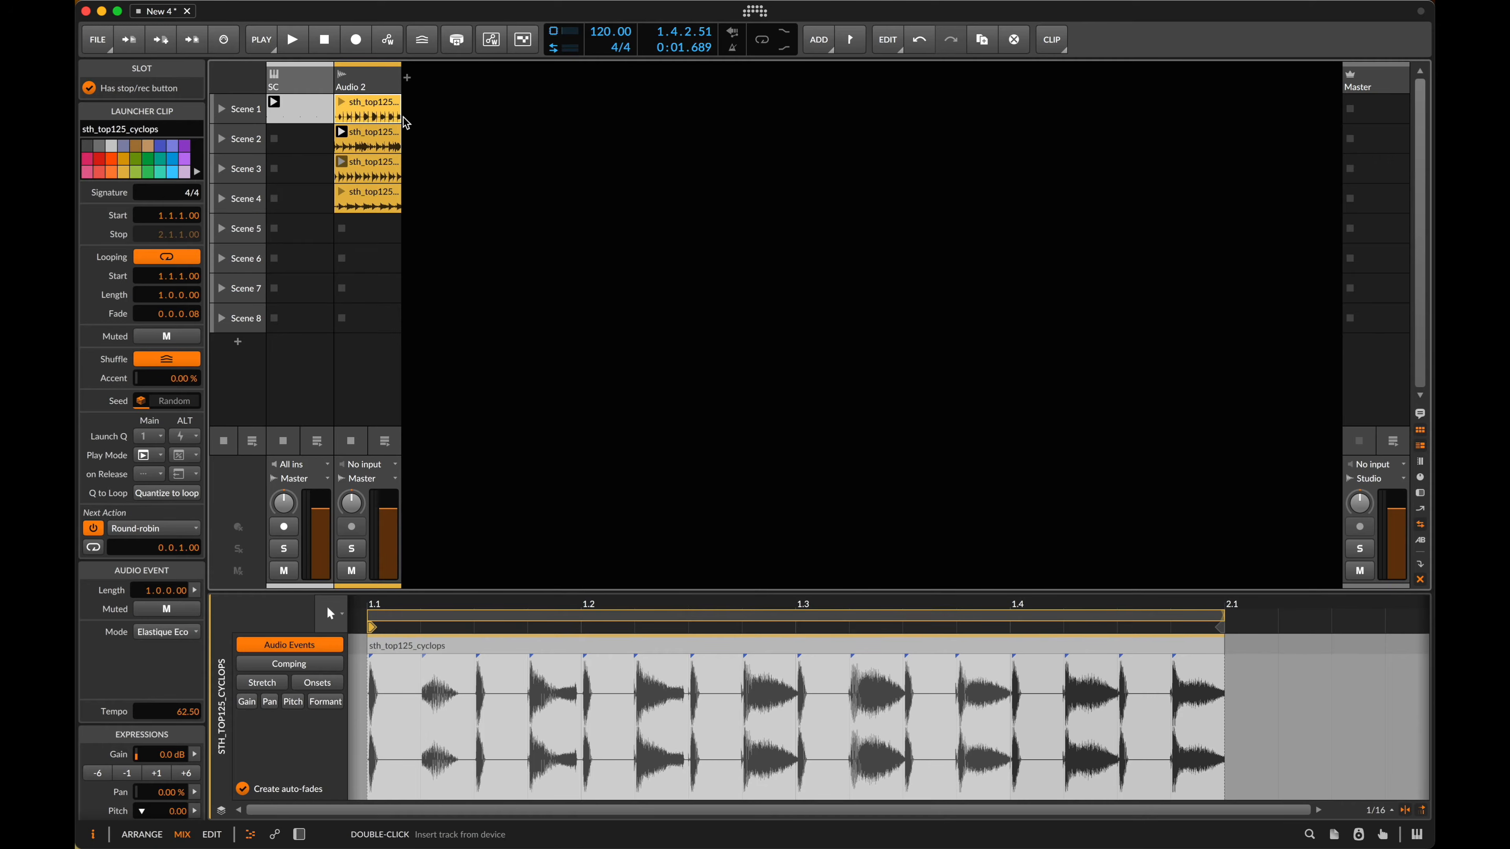
{"action": "left_click", "coordinate": [342, 102]}
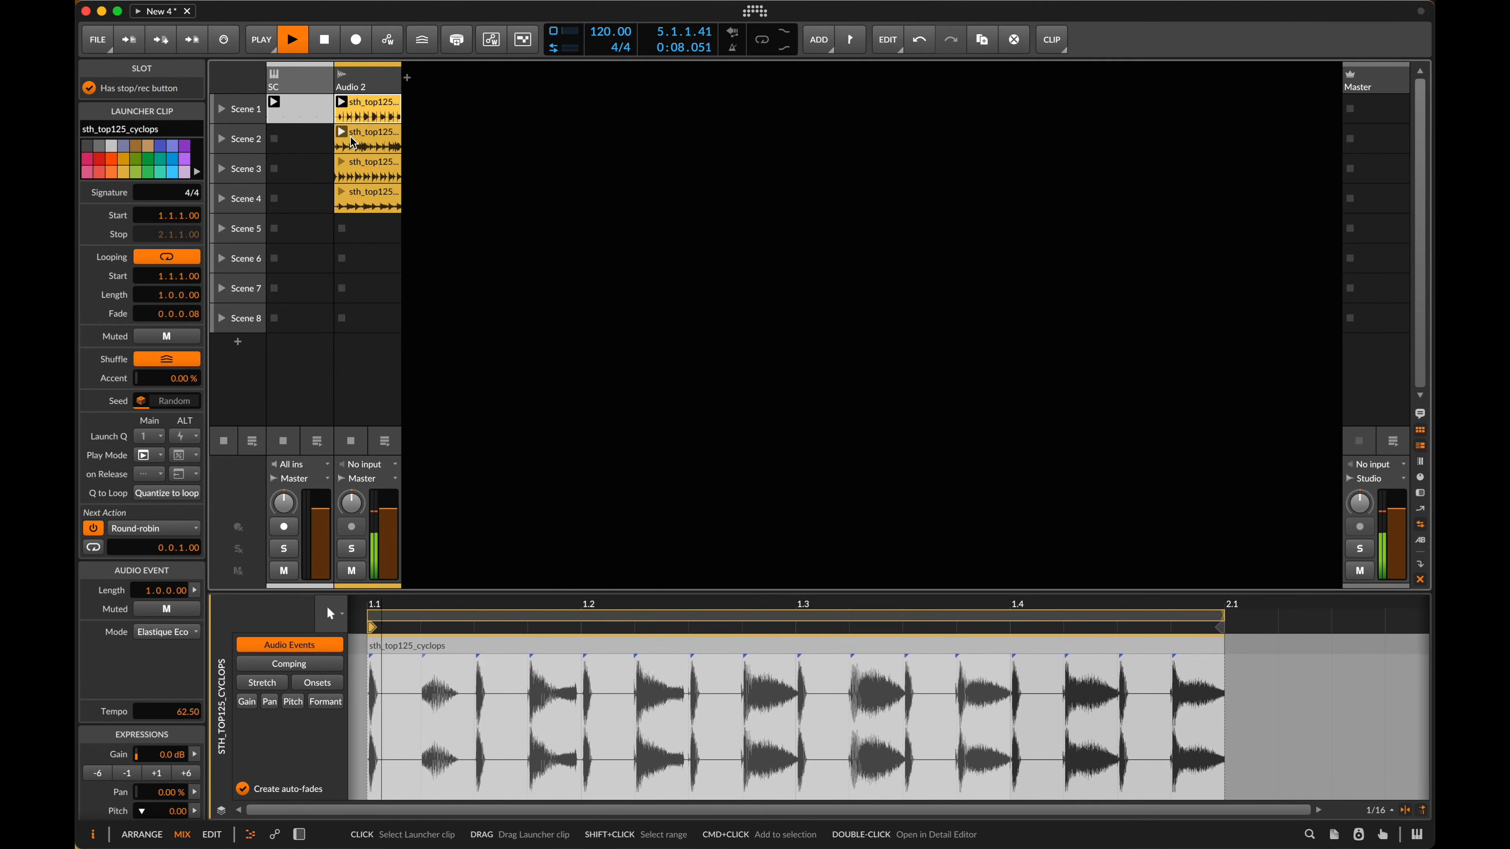
{"action": "key", "text": "space"}
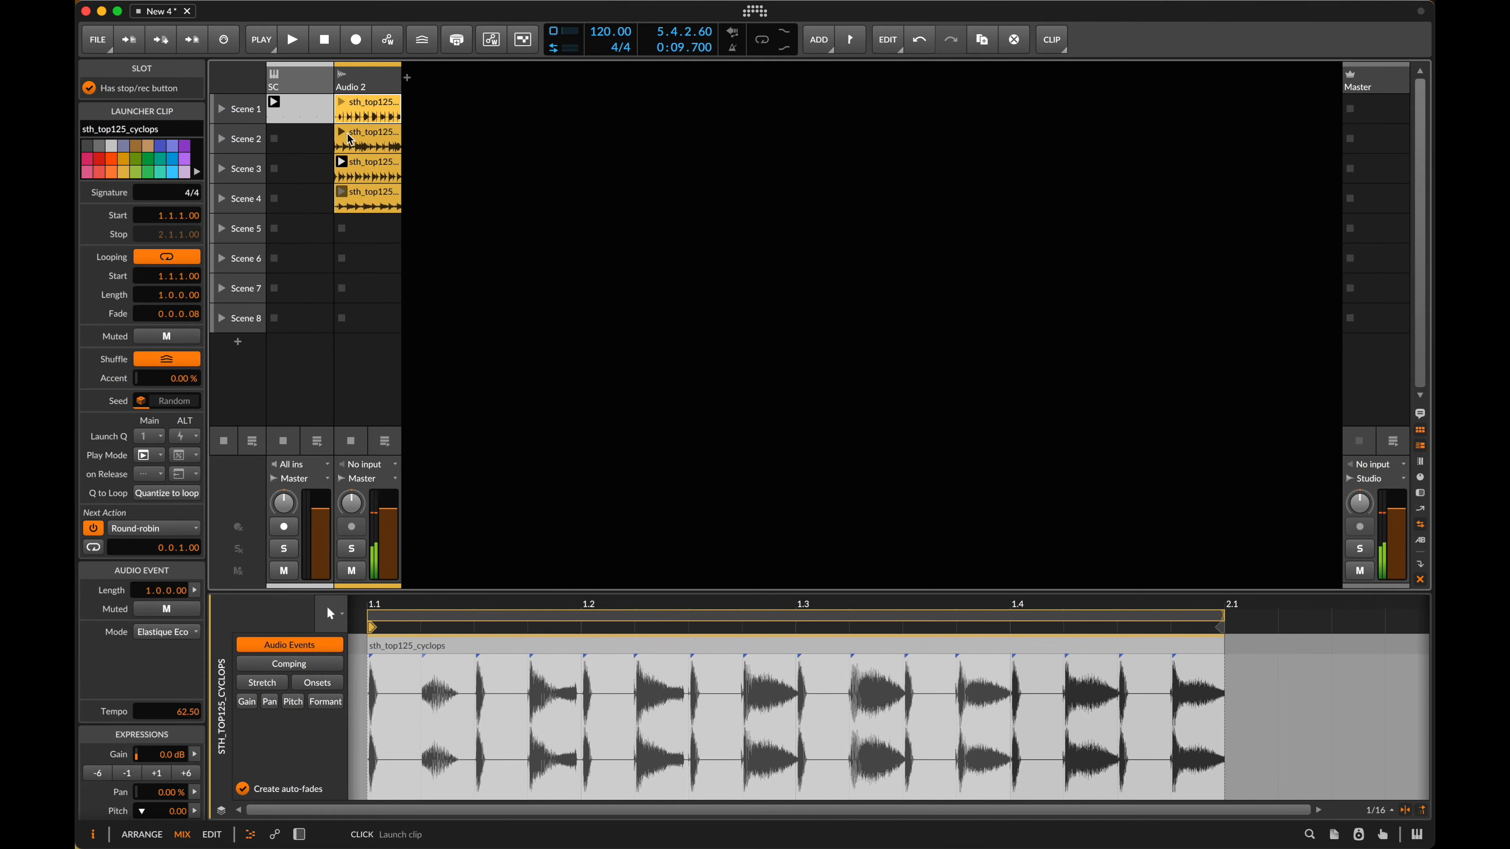
{"action": "left_click", "coordinate": [345, 133]}
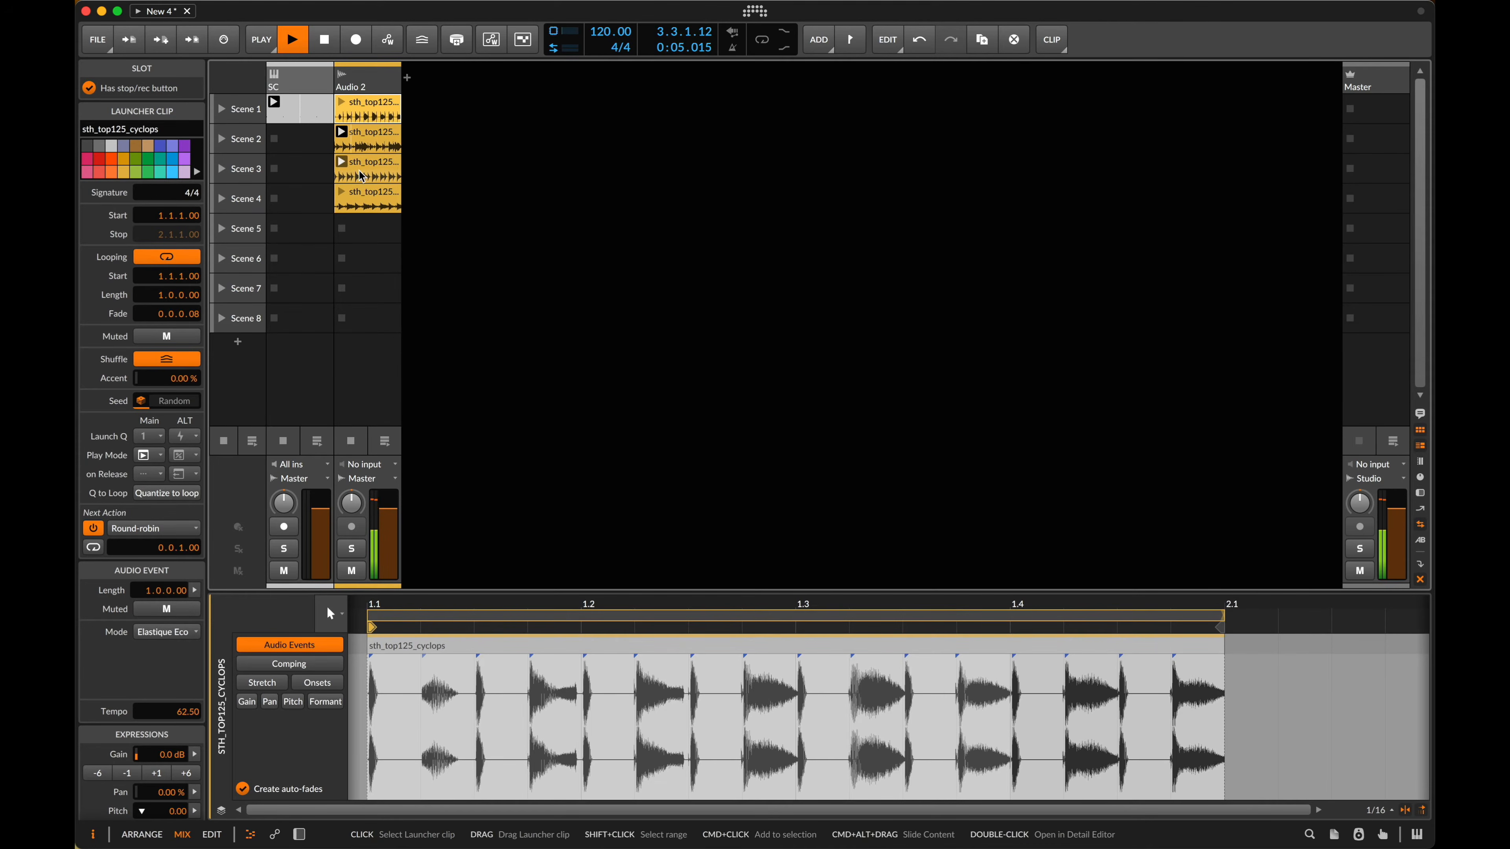
{"action": "key", "text": "space"}
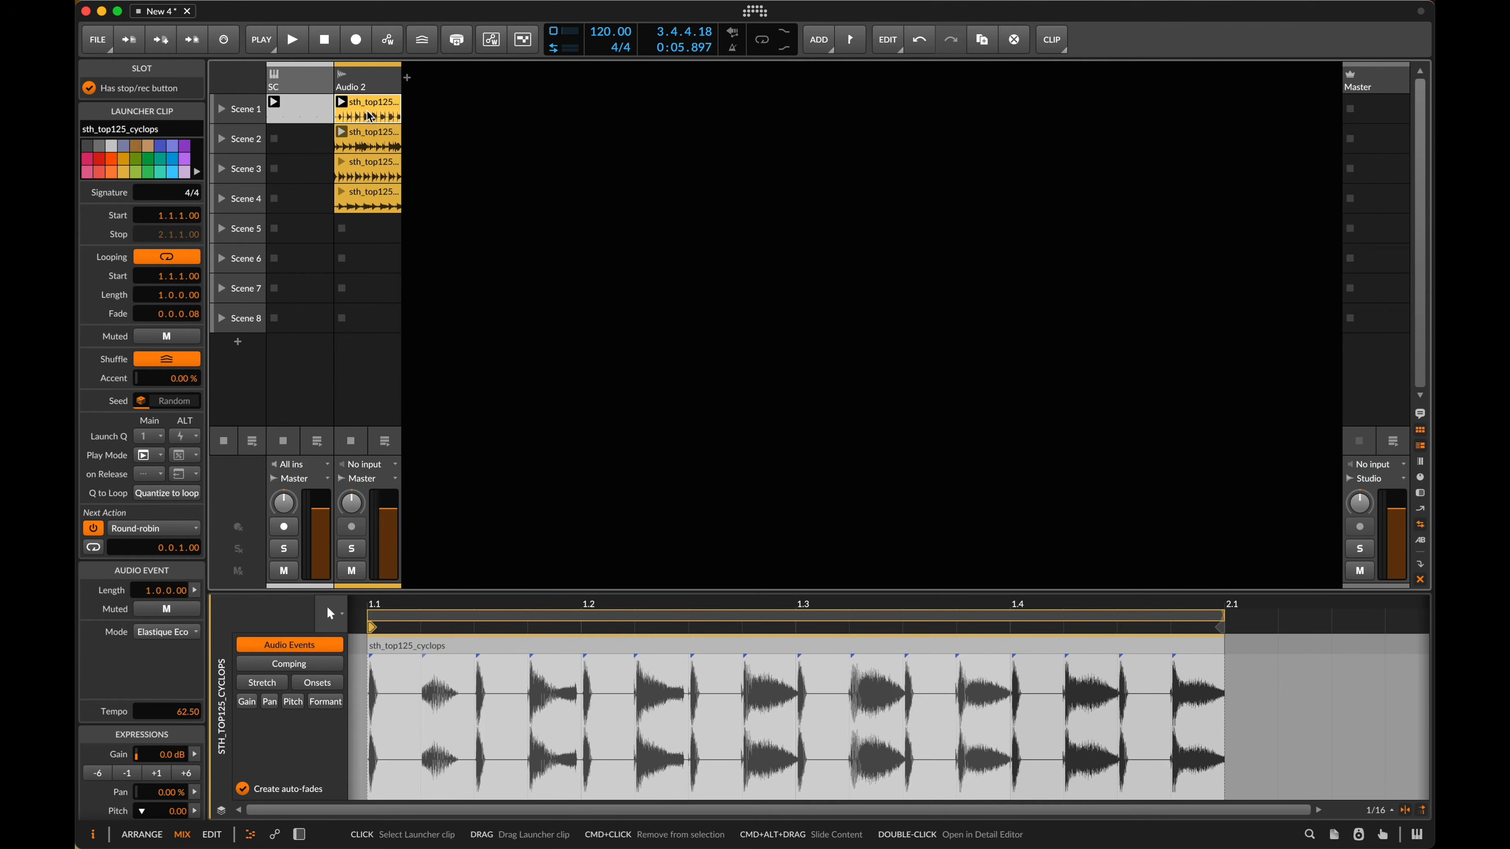
- Try launching a duplicate of the sth_top125_hubbub clip in Scene 5, and undo the duplication
{"action": "left_click", "coordinate": [367, 207]}
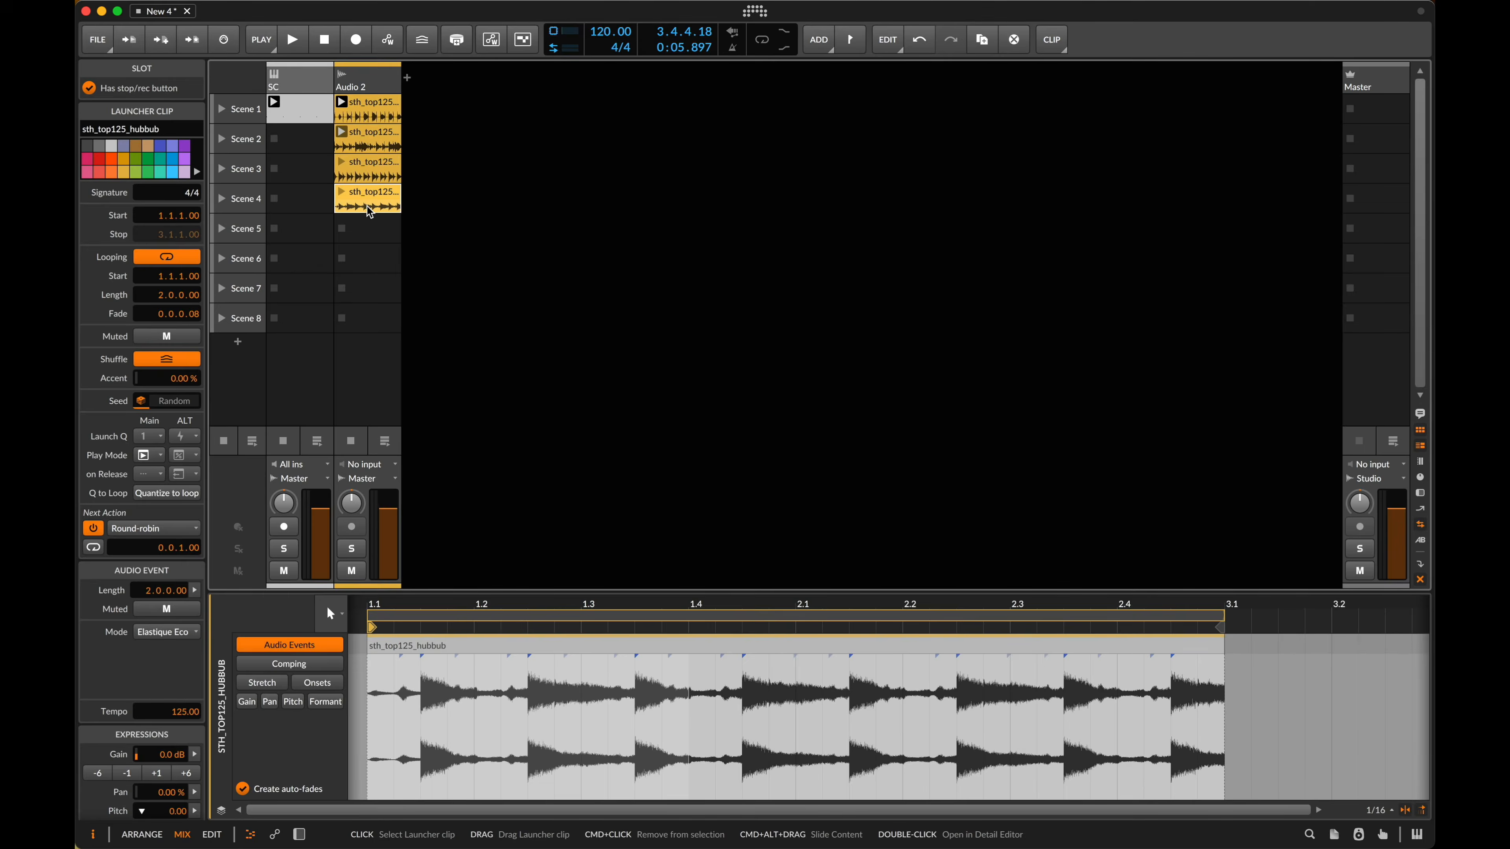
{"action": "key", "text": "super+d"}
{"action": "left_click", "coordinate": [341, 220]}
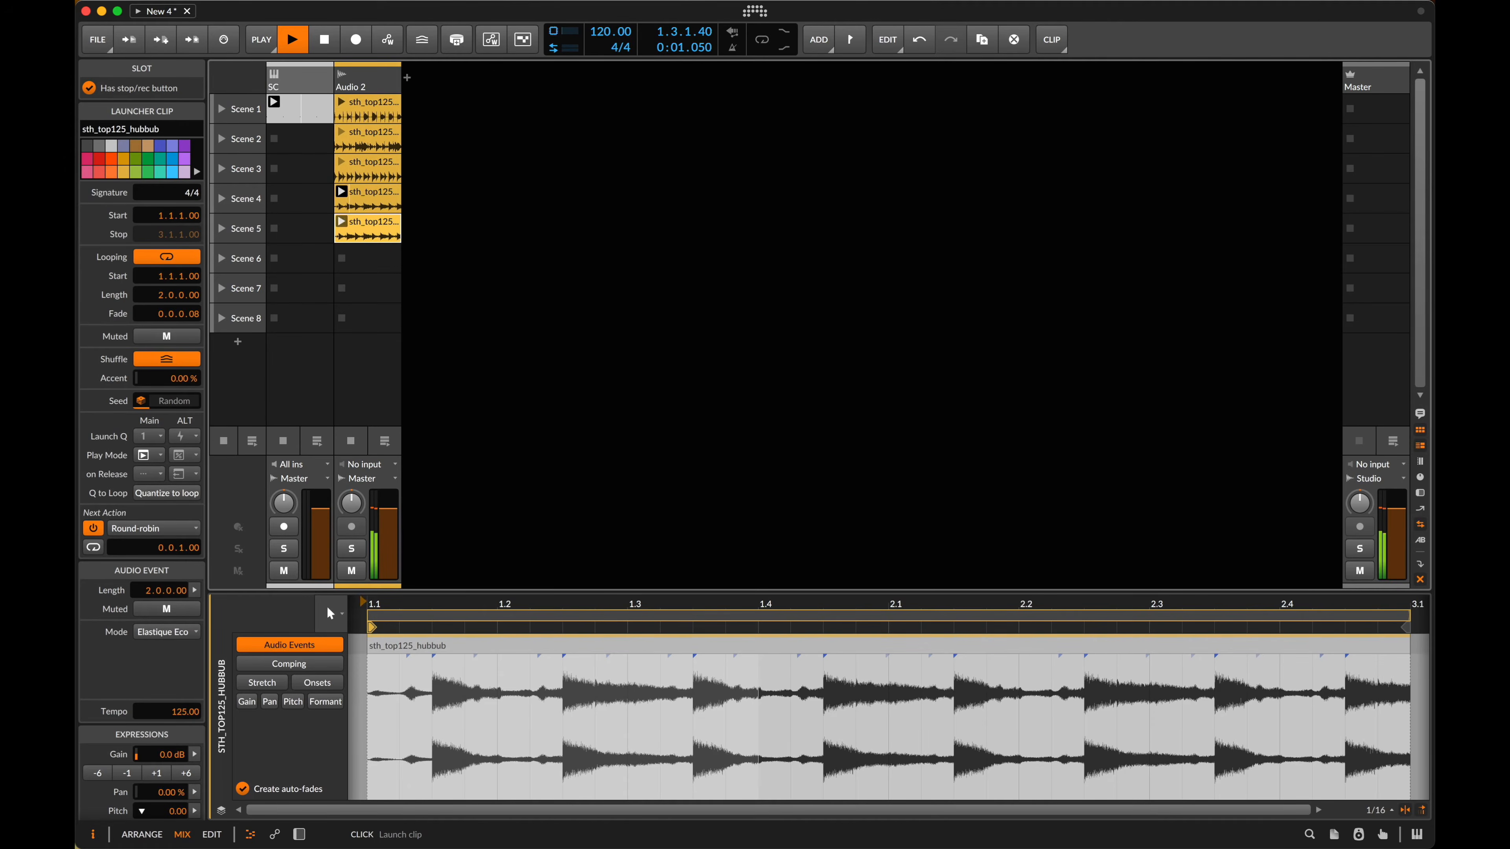
{"action": "key", "text": "space"}
{"action": "key", "text": "super+z"}
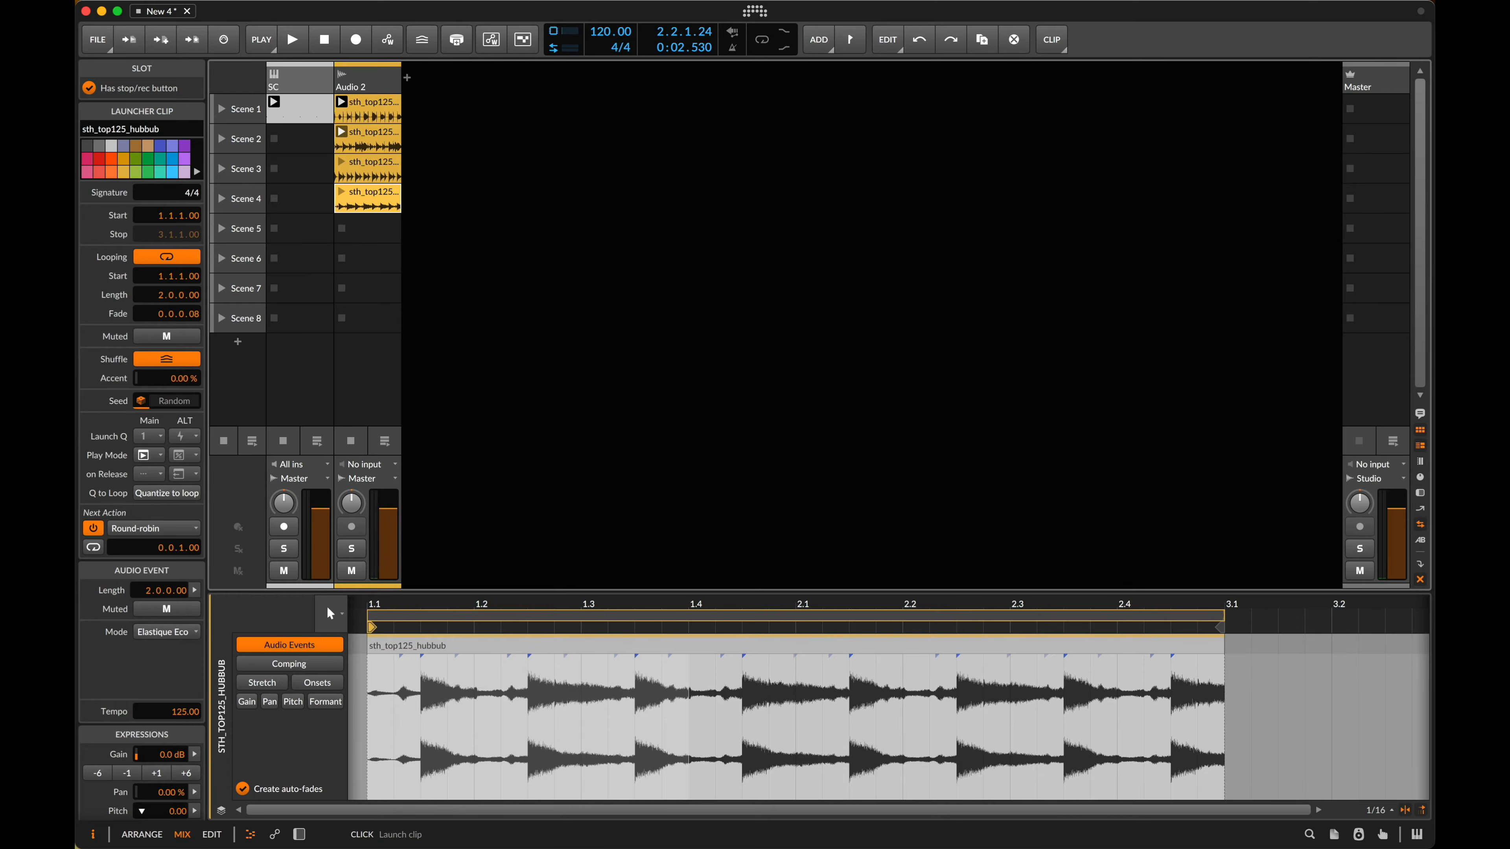
- Launch the Scene 3 clip and restart playback several times to hear how the legato sequence moves between the Audio 2 clips
{"action": "left_click", "coordinate": [349, 169]}
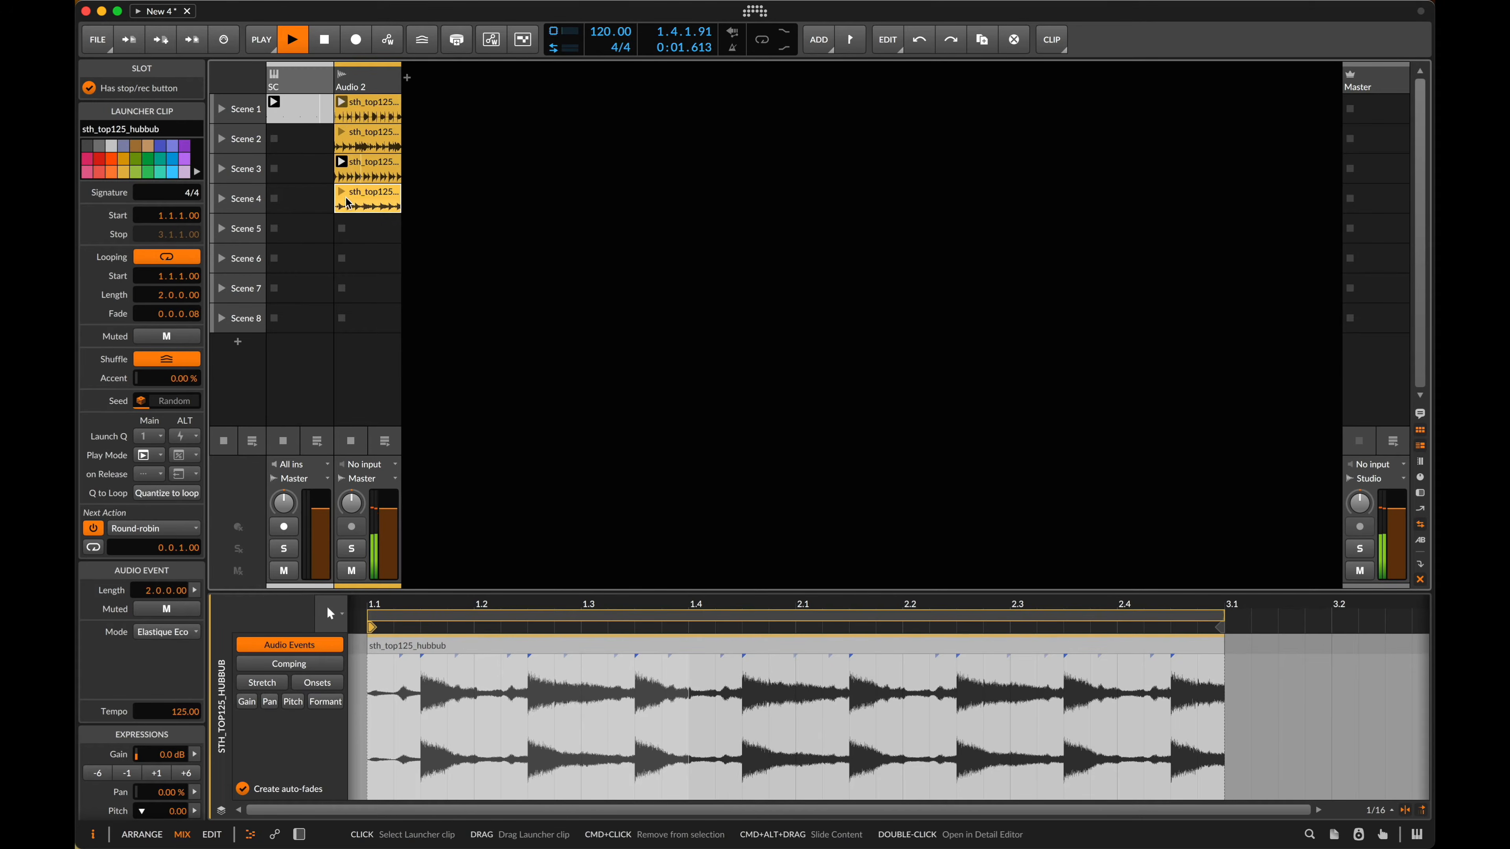
{"action": "key", "text": "space"}
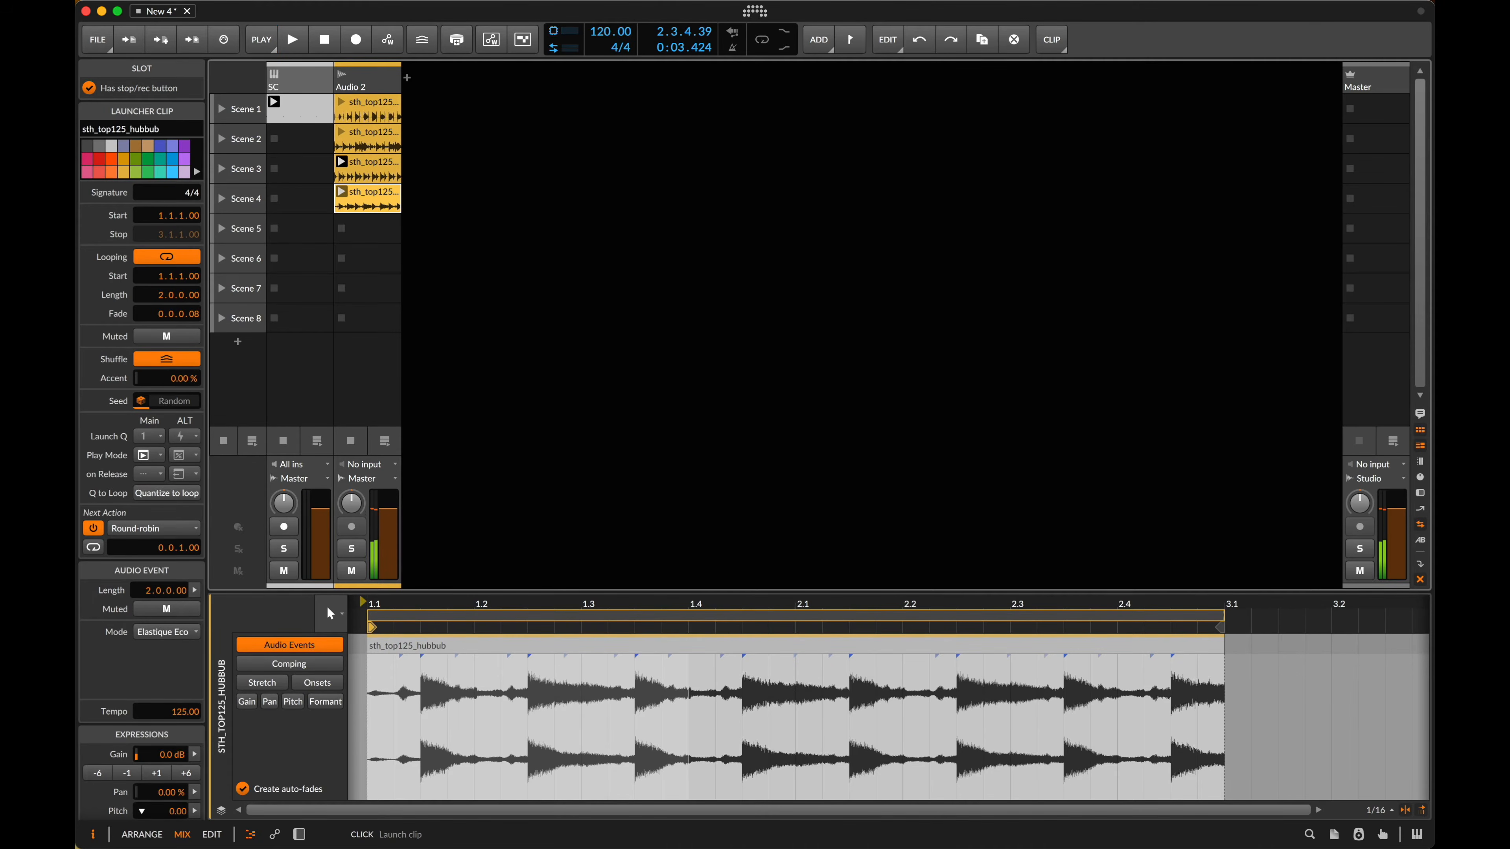
{"action": "key", "text": "space"}
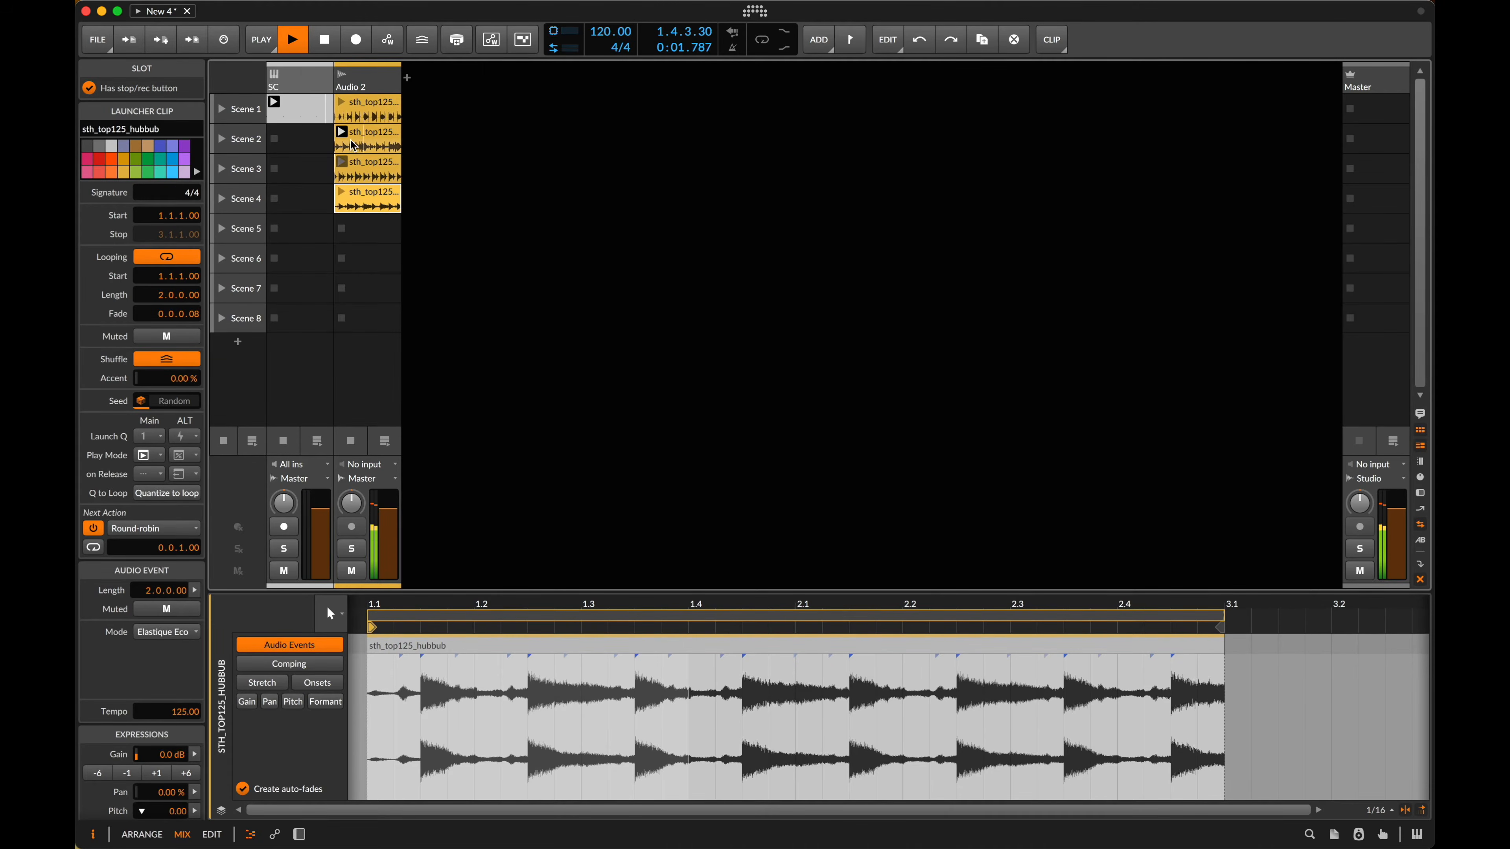
{"action": "key", "text": "space"}
{"action": "key", "text": "space"}
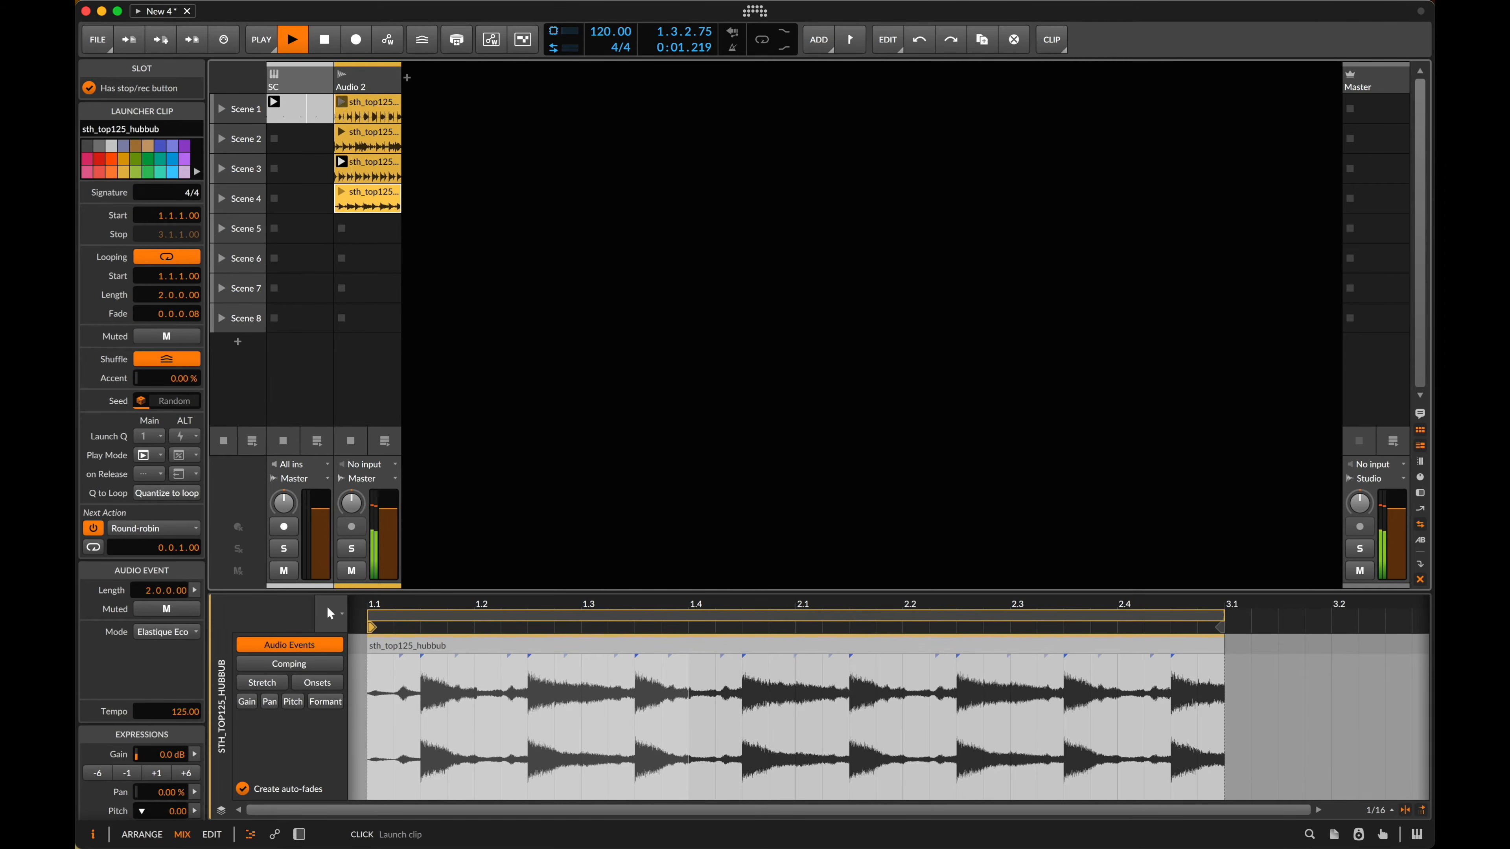
{"action": "left_click", "coordinate": [324, 40]}
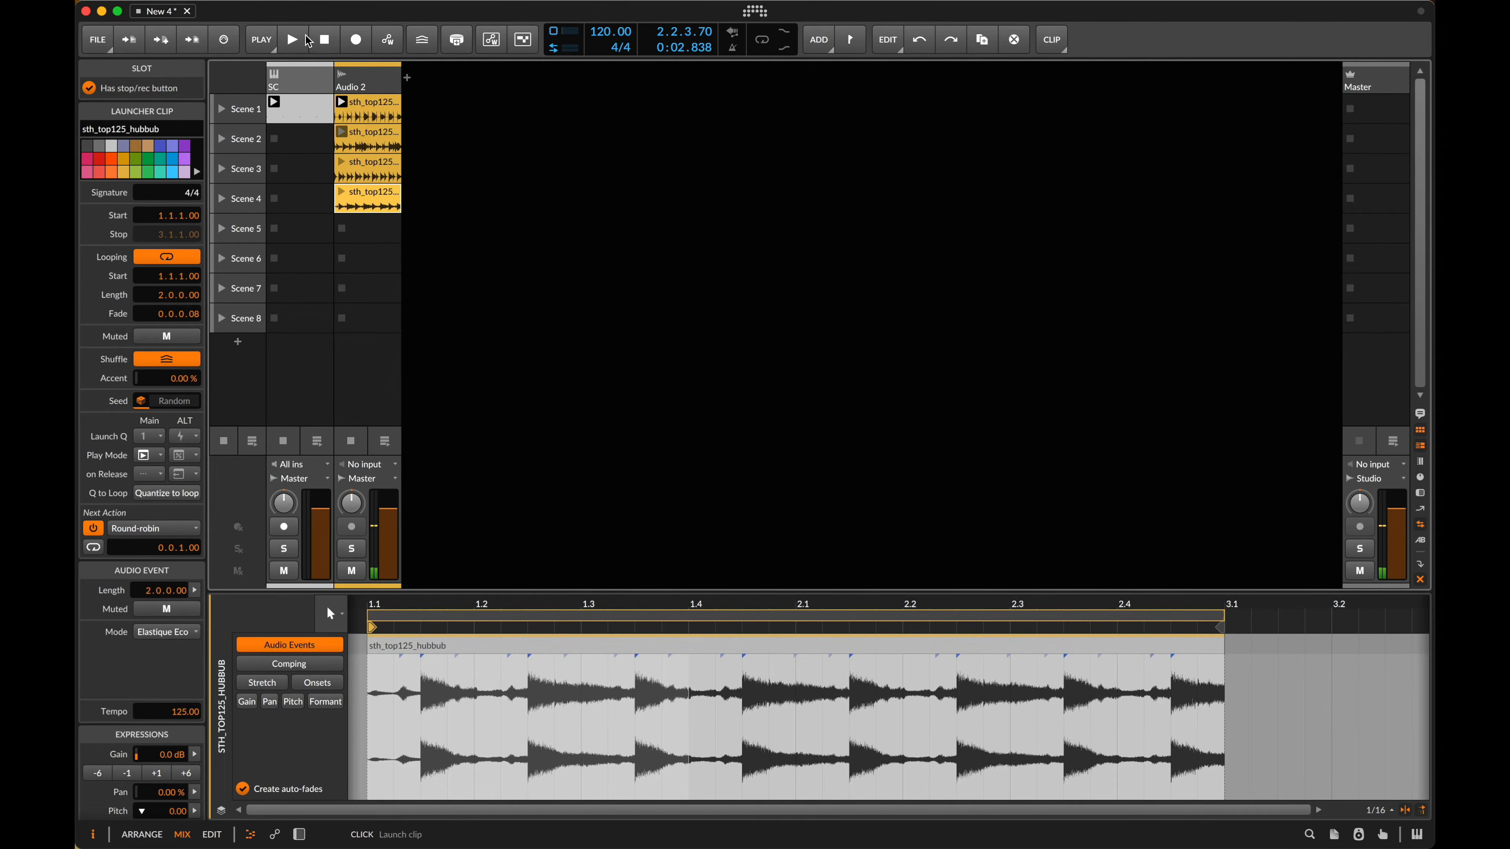
{"action": "key", "text": "space"}
{"action": "key", "text": "space"}
{"action": "key", "text": "space"}
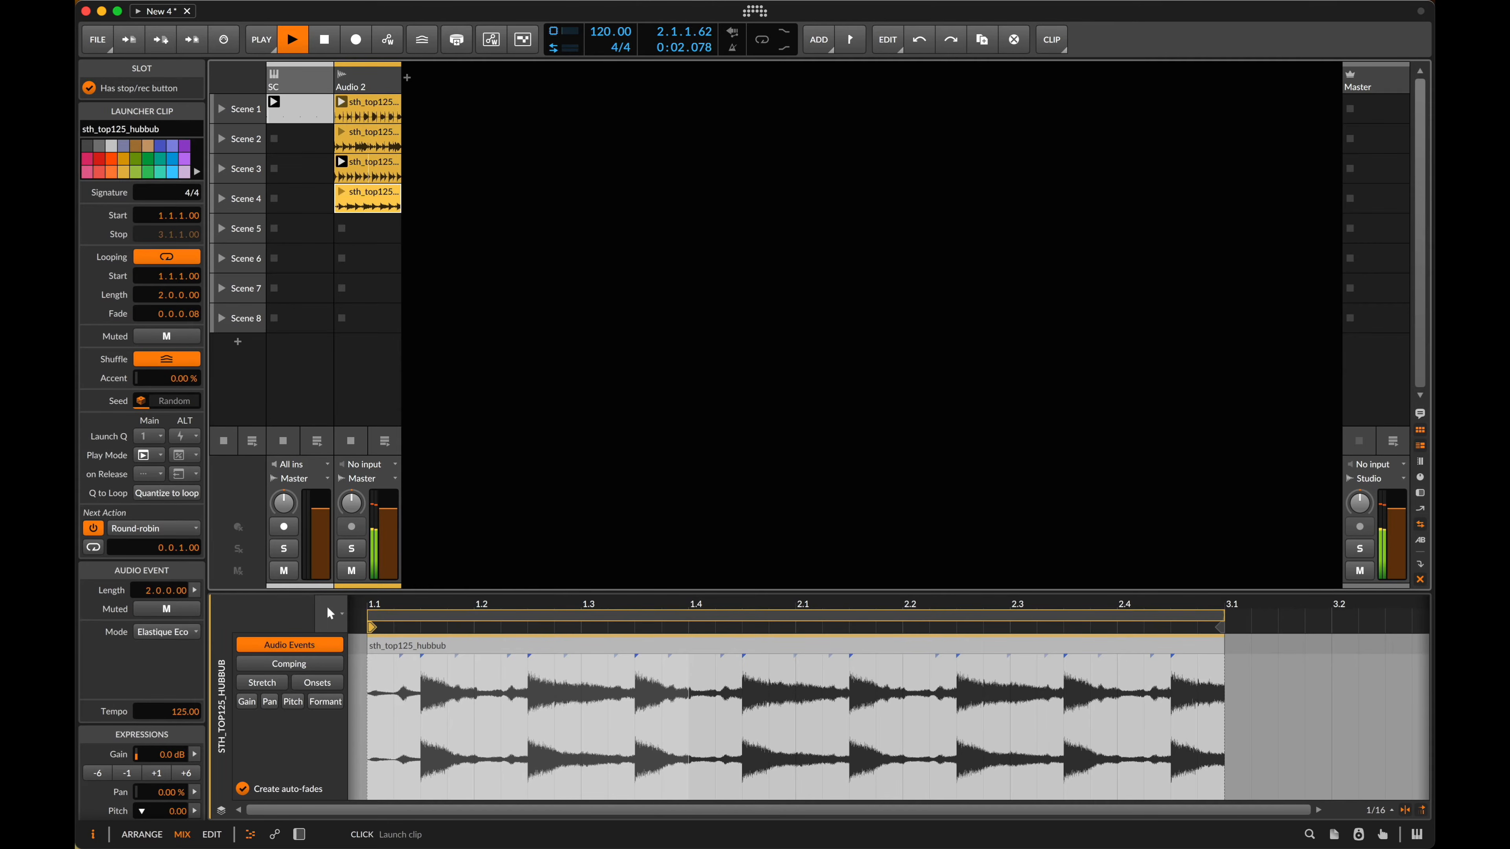
{"action": "key", "text": "space"}
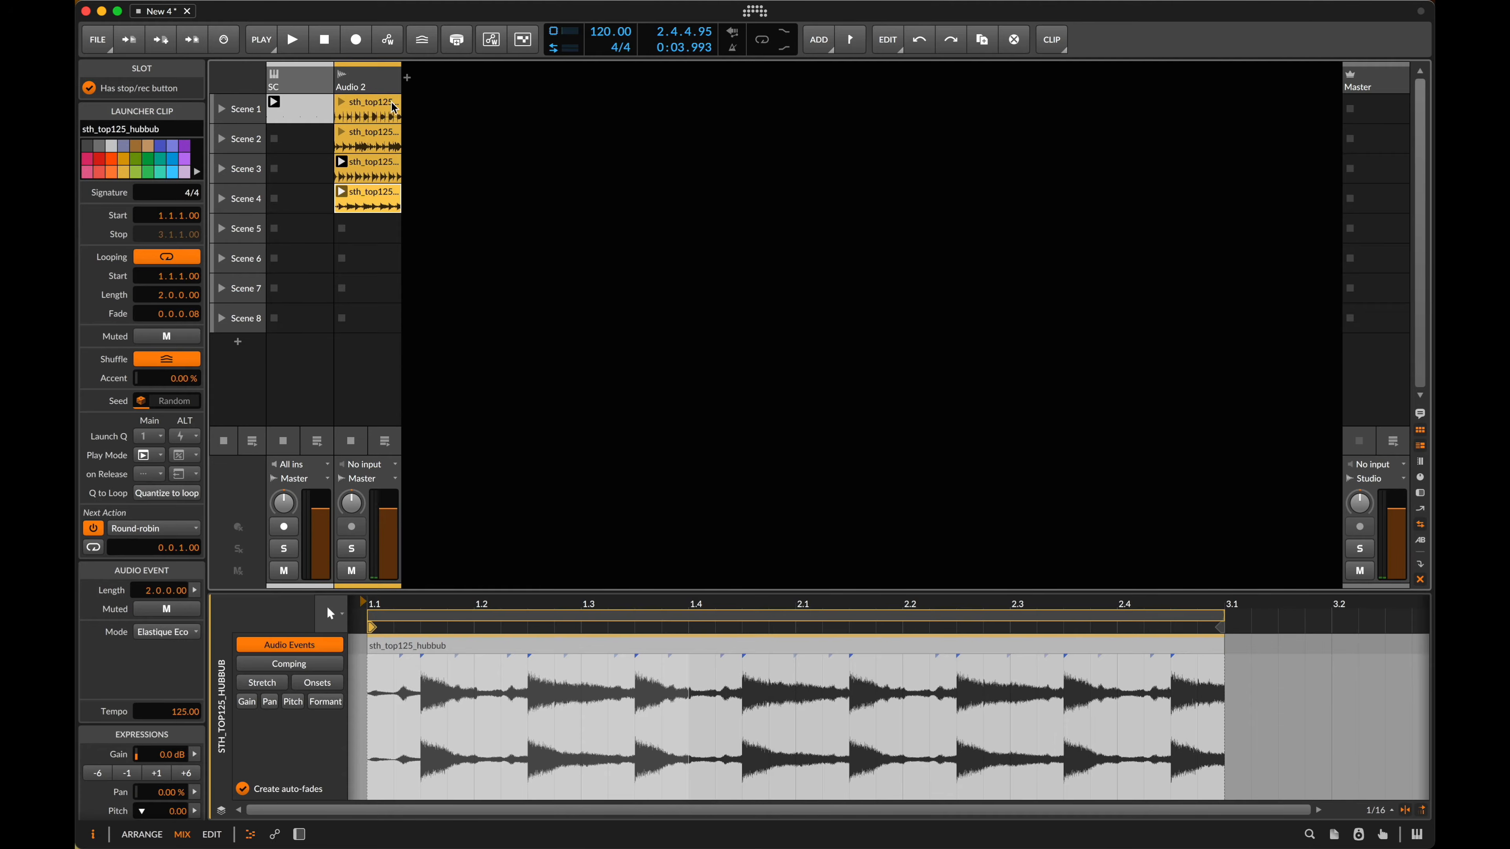
{"action": "left_click", "coordinate": [387, 119], "text": "shift"}
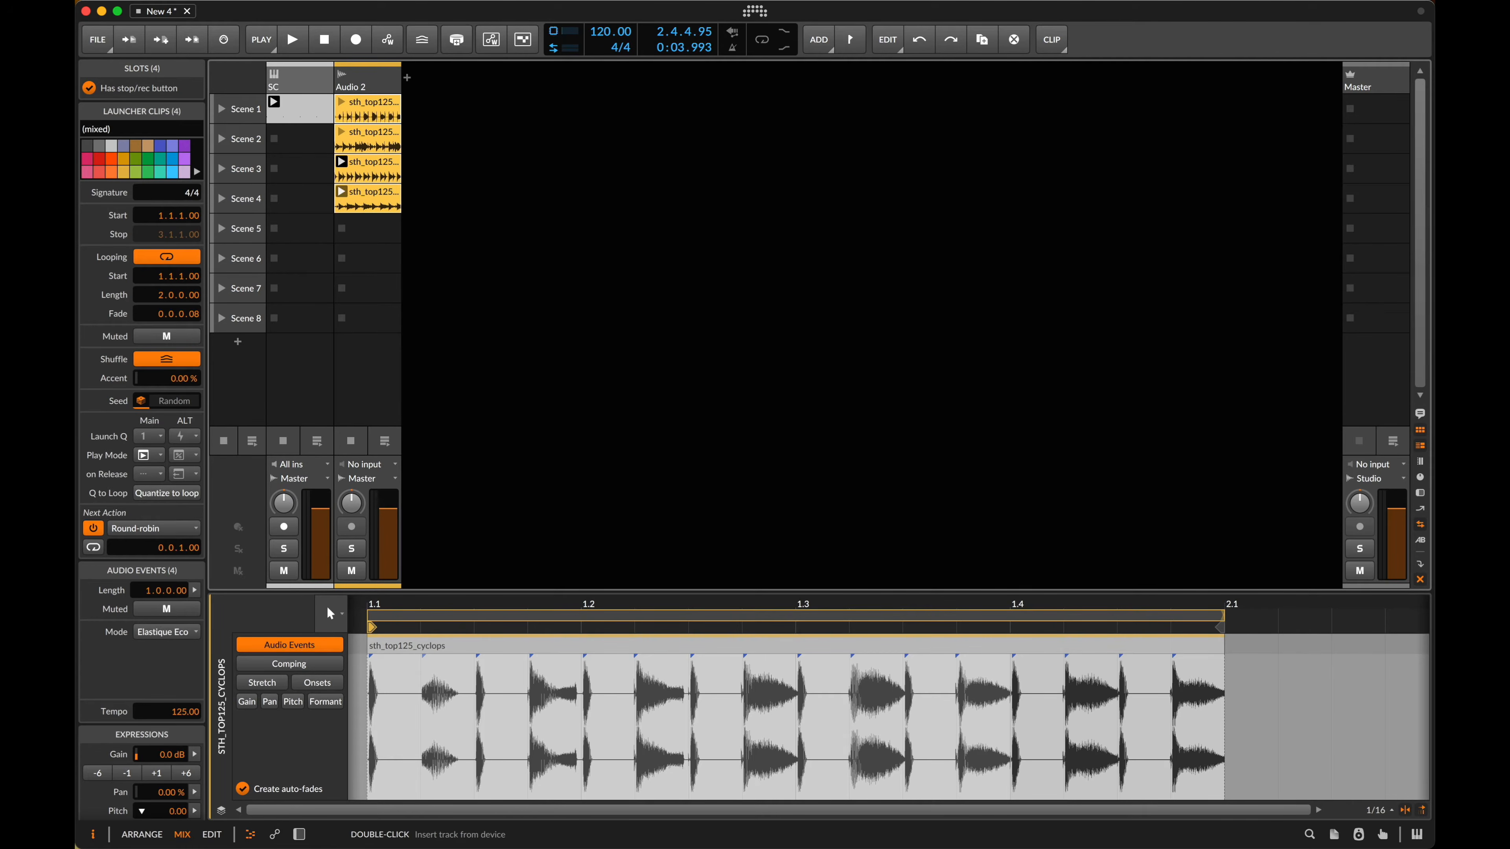
{"action": "left_click", "coordinate": [384, 115]}
{"action": "key", "text": "super+a"}
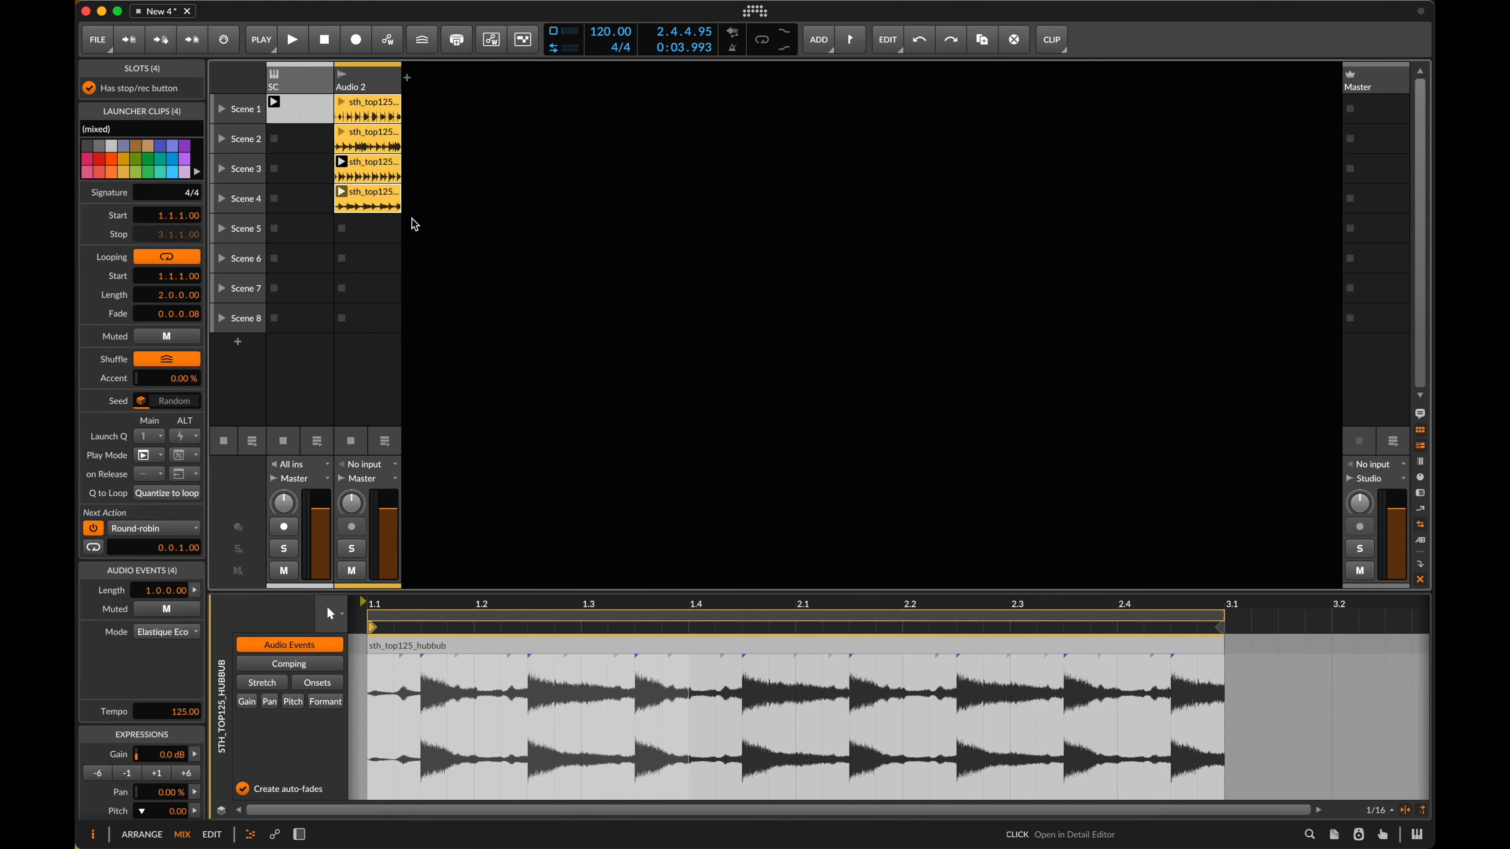
- Slice the sth_top125_cyclops clip's audio event in place on a straight 1/16 beat grid
{"action": "left_click", "coordinate": [368, 113]}
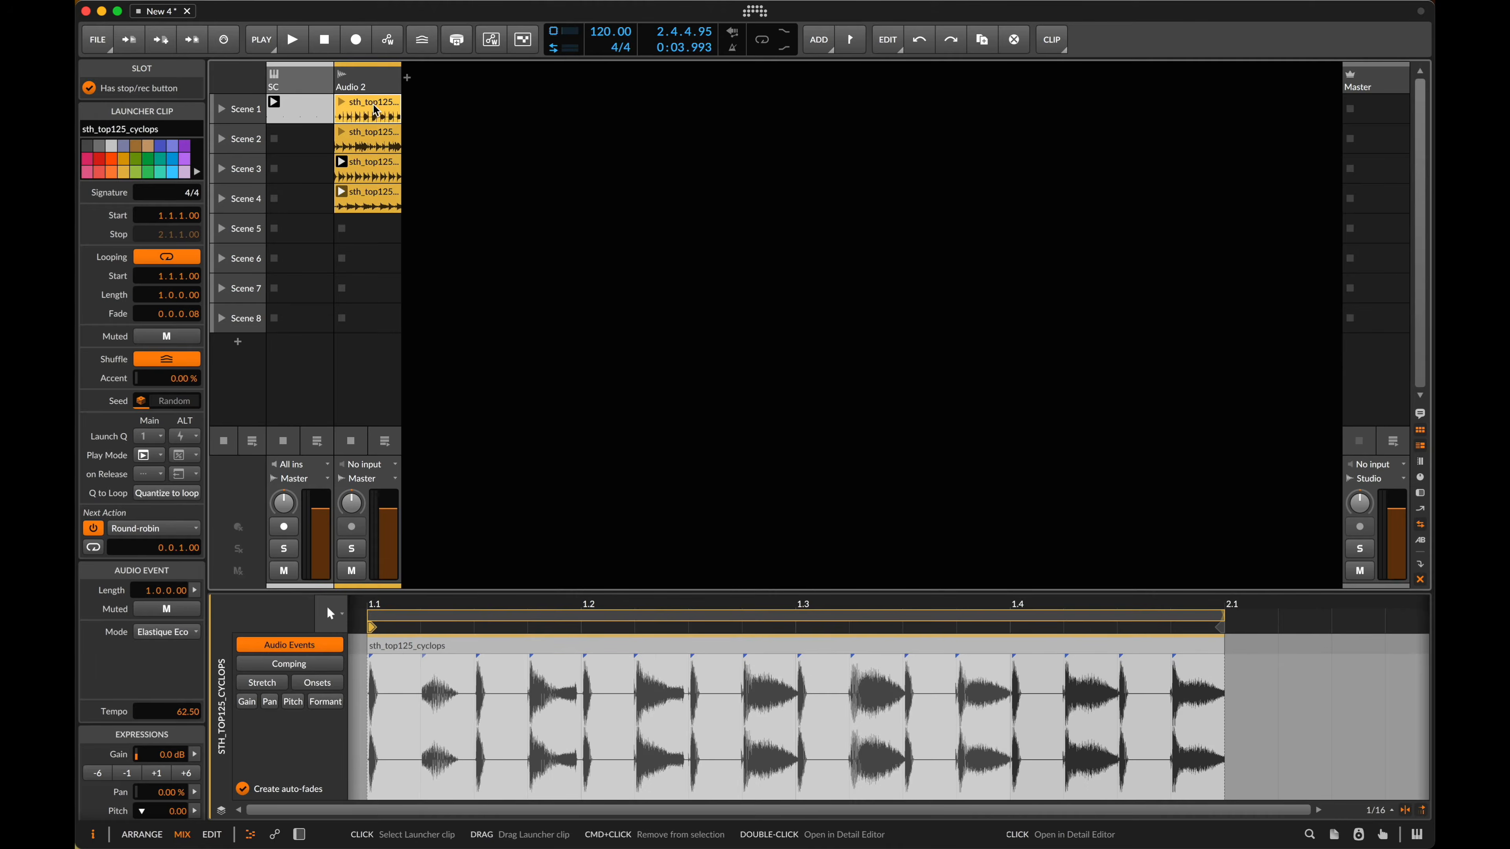
{"action": "left_click", "coordinate": [548, 647]}
{"action": "key", "text": "super+shift+s"}
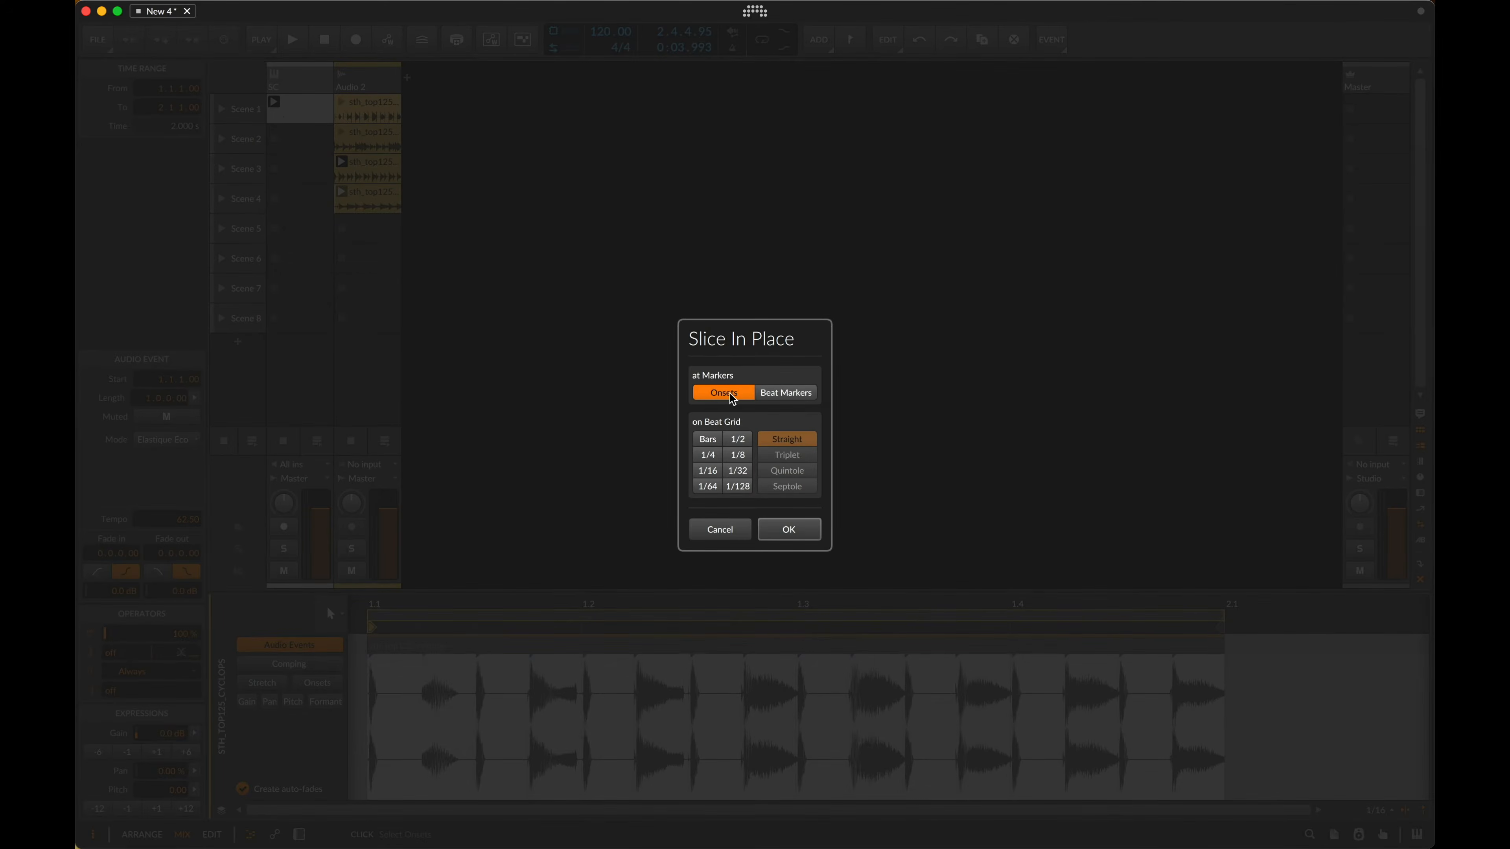
{"action": "left_click", "coordinate": [711, 473]}
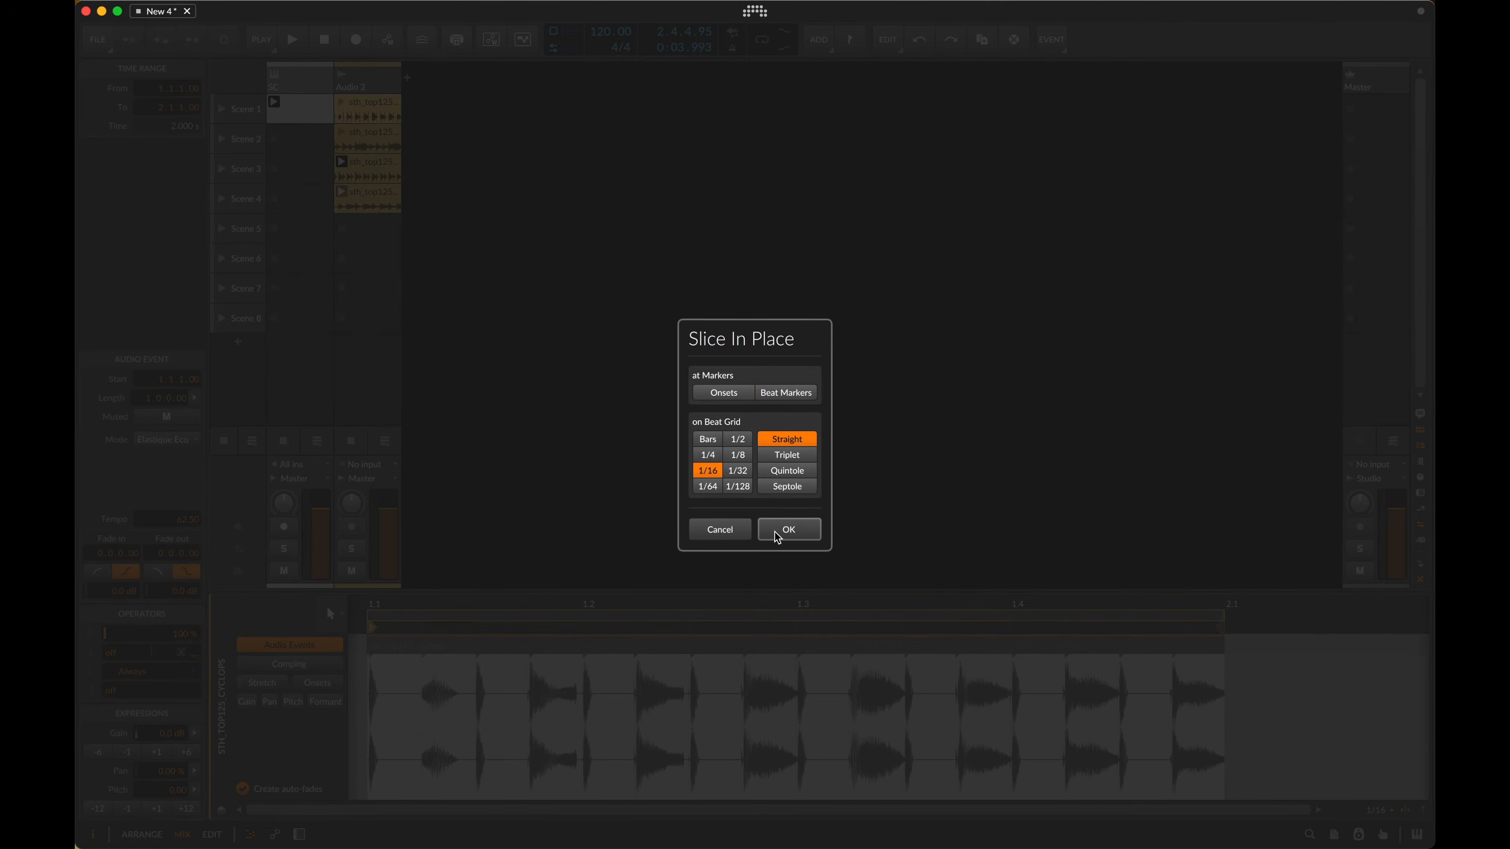
{"action": "left_click", "coordinate": [786, 529]}
- Give all slices of the sth_top125_cyclops clip a 0.0.1.00 fade-out with its curve at -Inf dB
{"action": "left_click", "coordinate": [561, 643]}
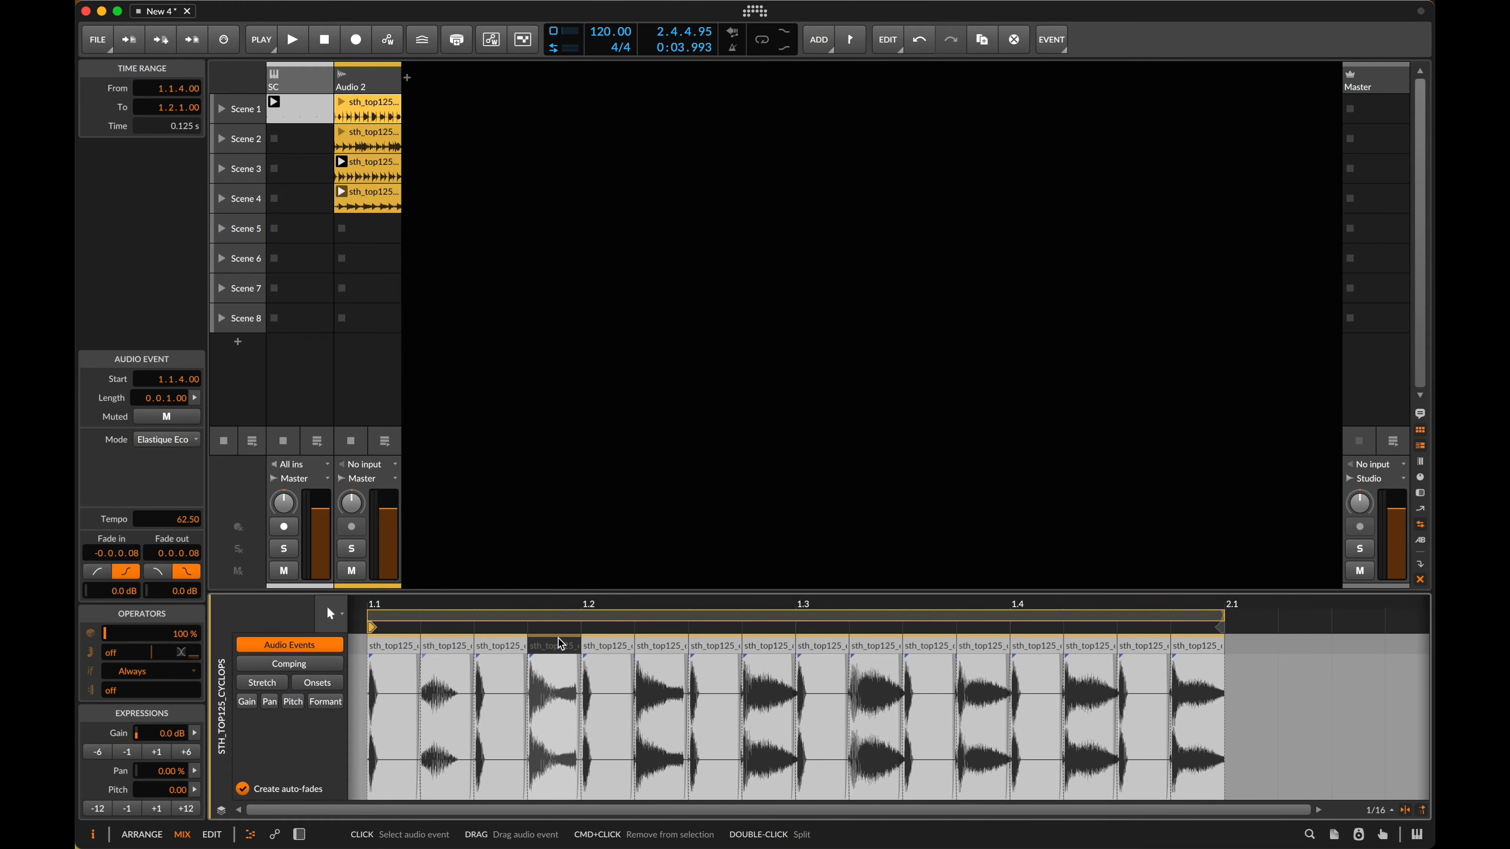
{"action": "key", "text": "super+a"}
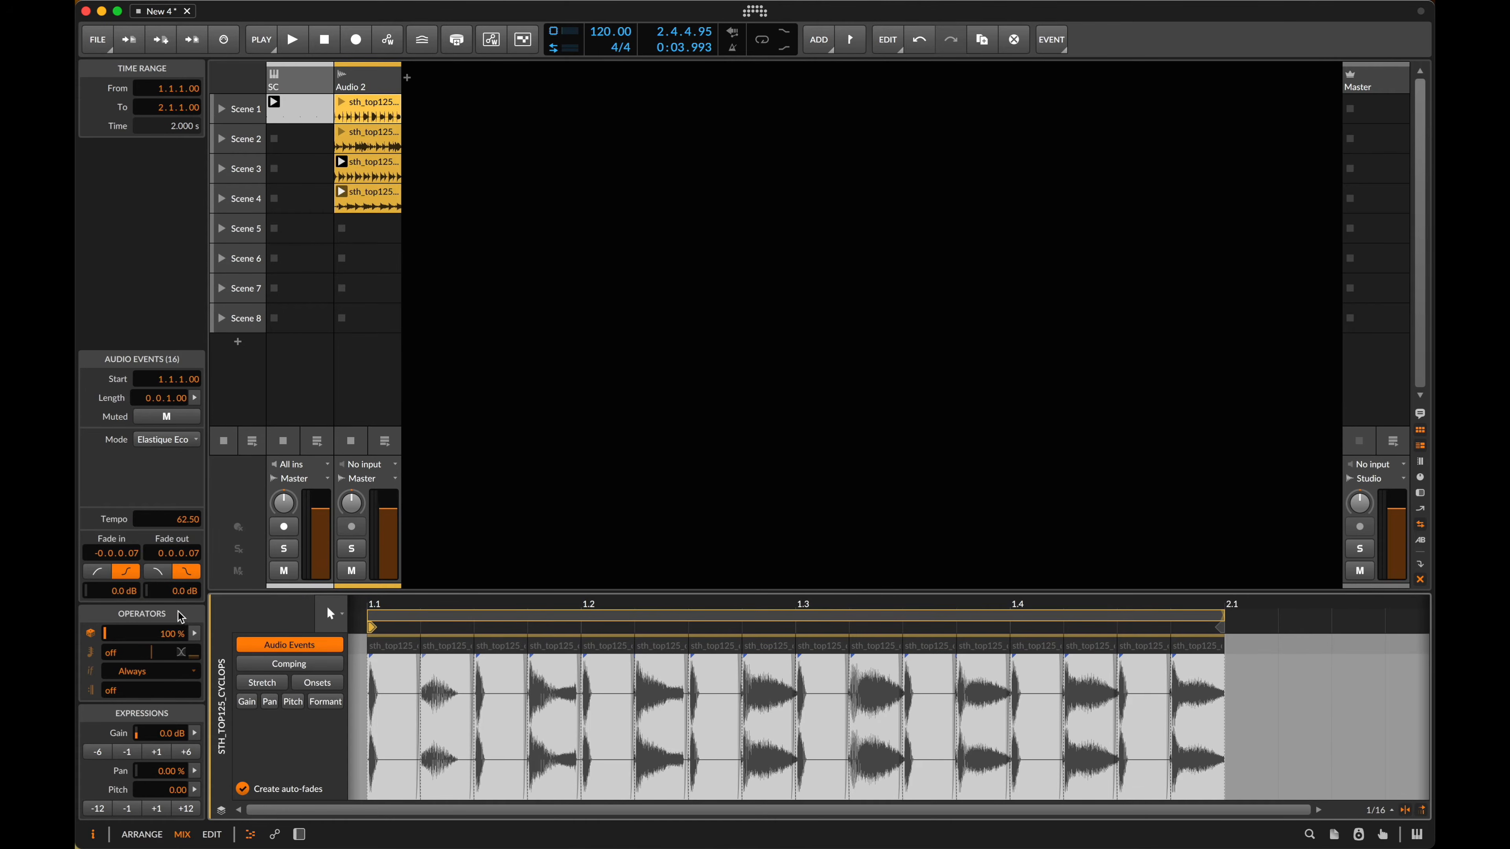
{"action": "left_click_drag", "start_coordinate": [172, 590], "coordinate": [181, 550]}
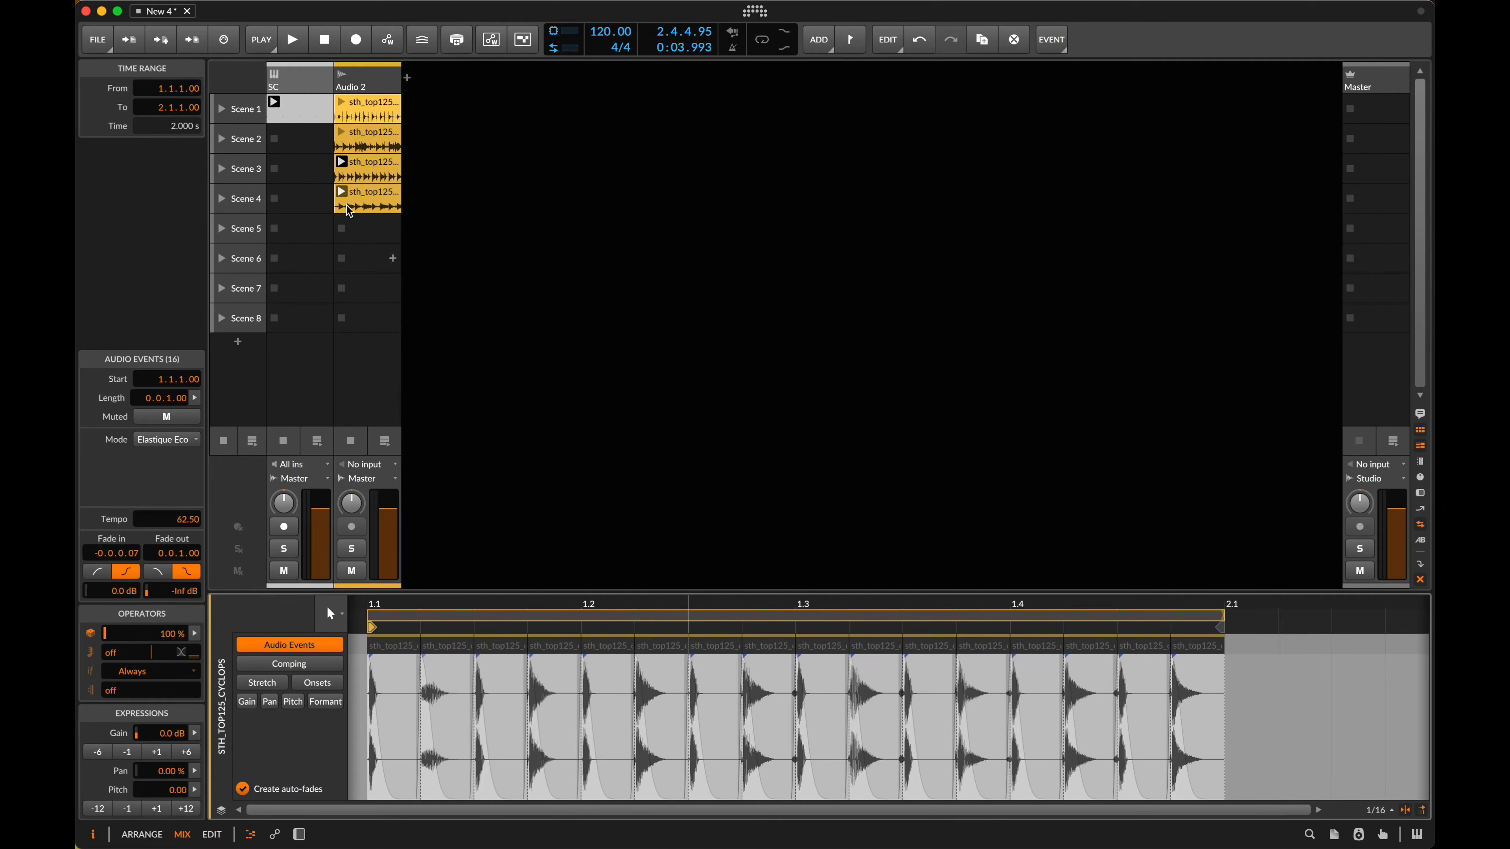
- Move the three clips in Scenes 2 to 4 down one scene, and briefly play the sliced sth_top125_cyclops clip
{"action": "left_click", "coordinate": [358, 143]}
{"action": "left_click", "coordinate": [360, 174], "text": "shift"}
{"action": "left_click", "coordinate": [361, 195], "text": "shift"}
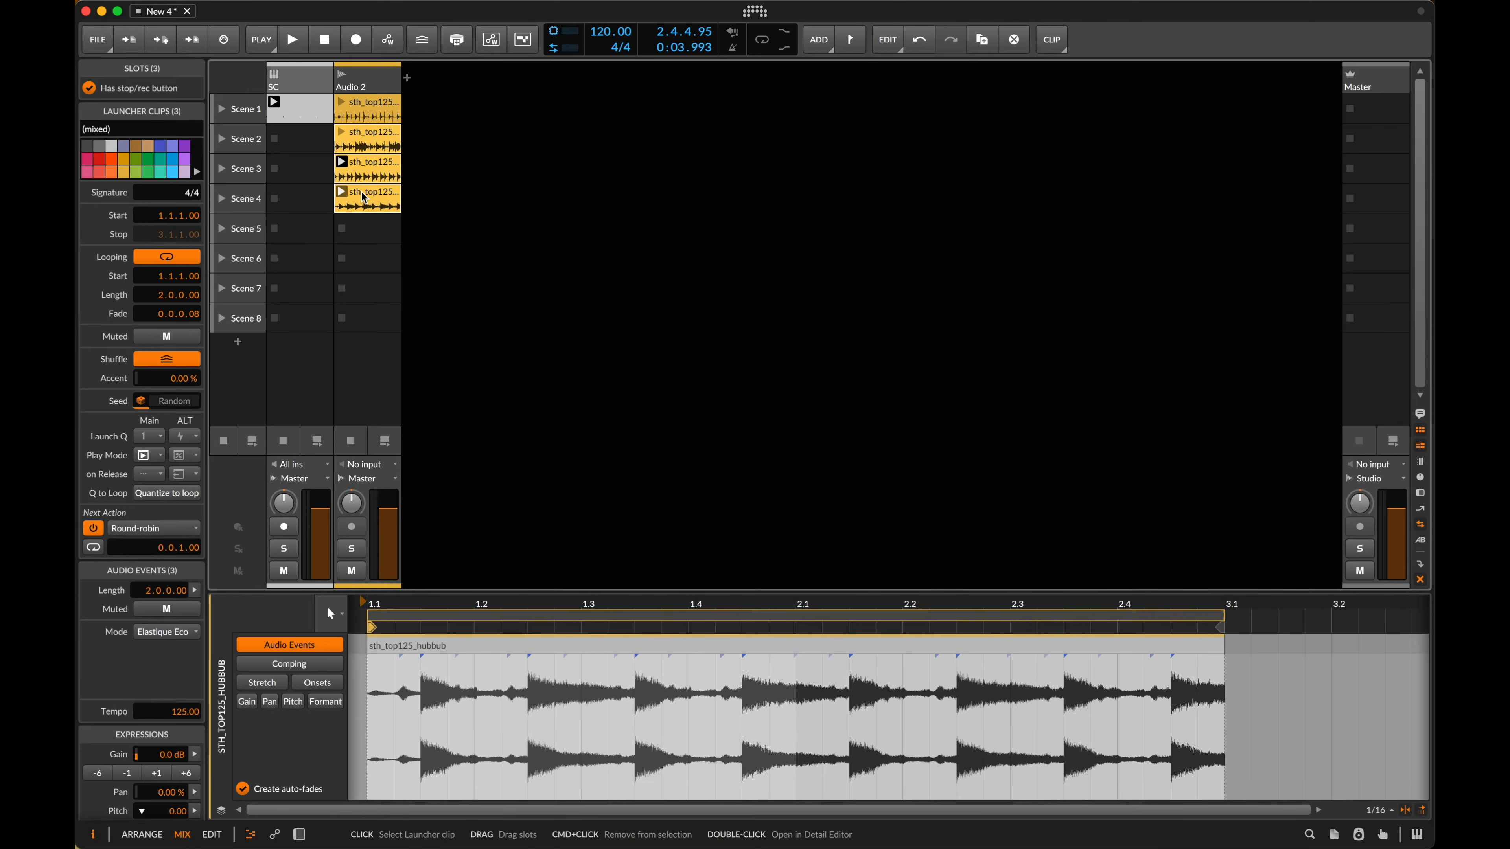
{"action": "left_click_drag", "start_coordinate": [360, 195], "coordinate": [360, 221]}
{"action": "left_click", "coordinate": [342, 102]}
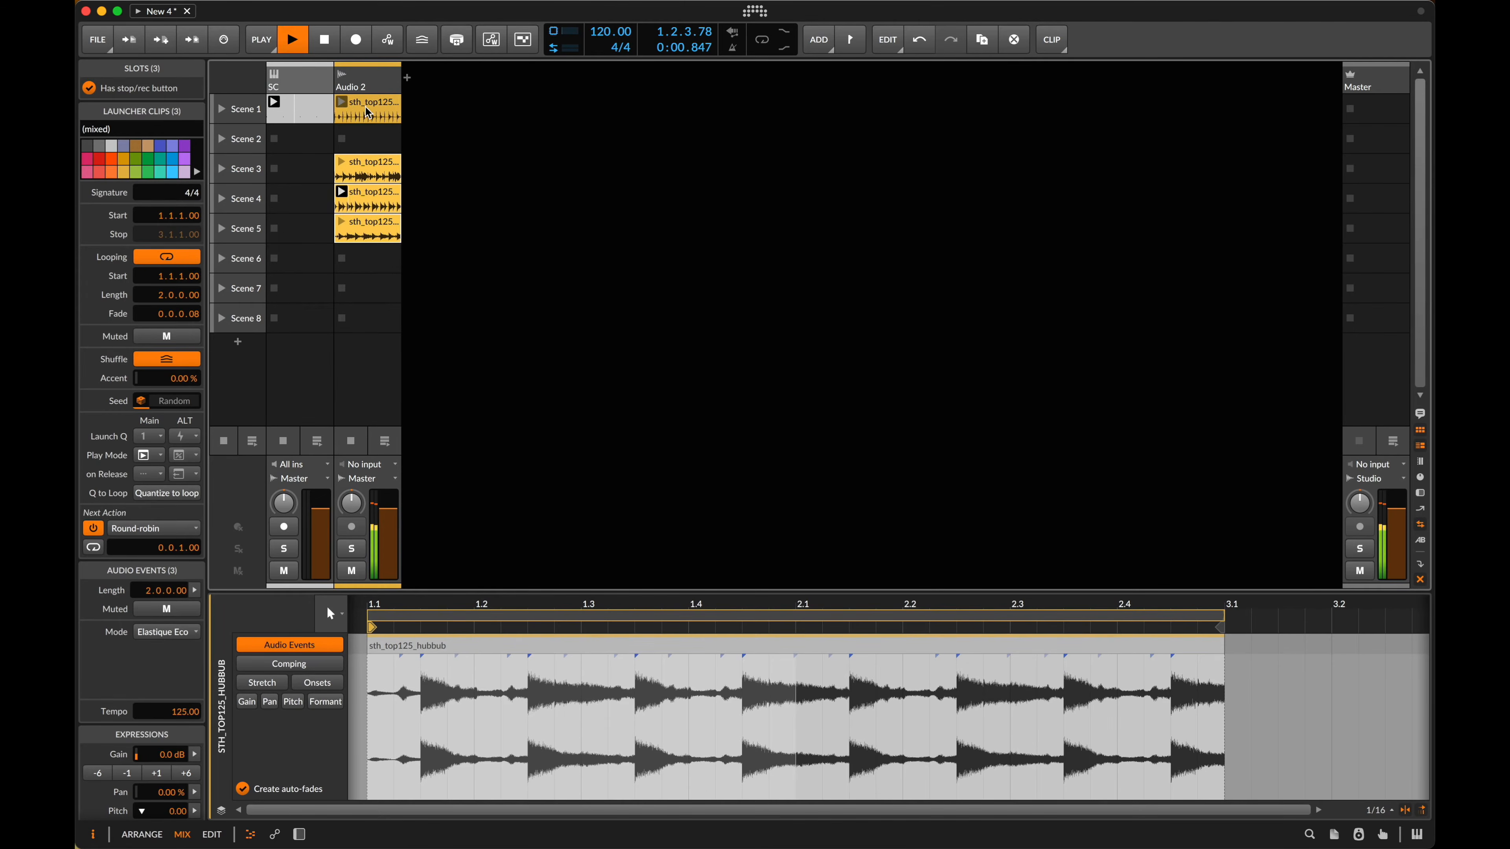
{"action": "key", "text": "space"}
- Delete the three clips in Scenes 3 to 5 and play the sliced sth_top125_cyclops clip alone
{"action": "key", "text": "Delete"}
{"action": "key", "text": "super+z"}
{"action": "key", "text": "Delete"}
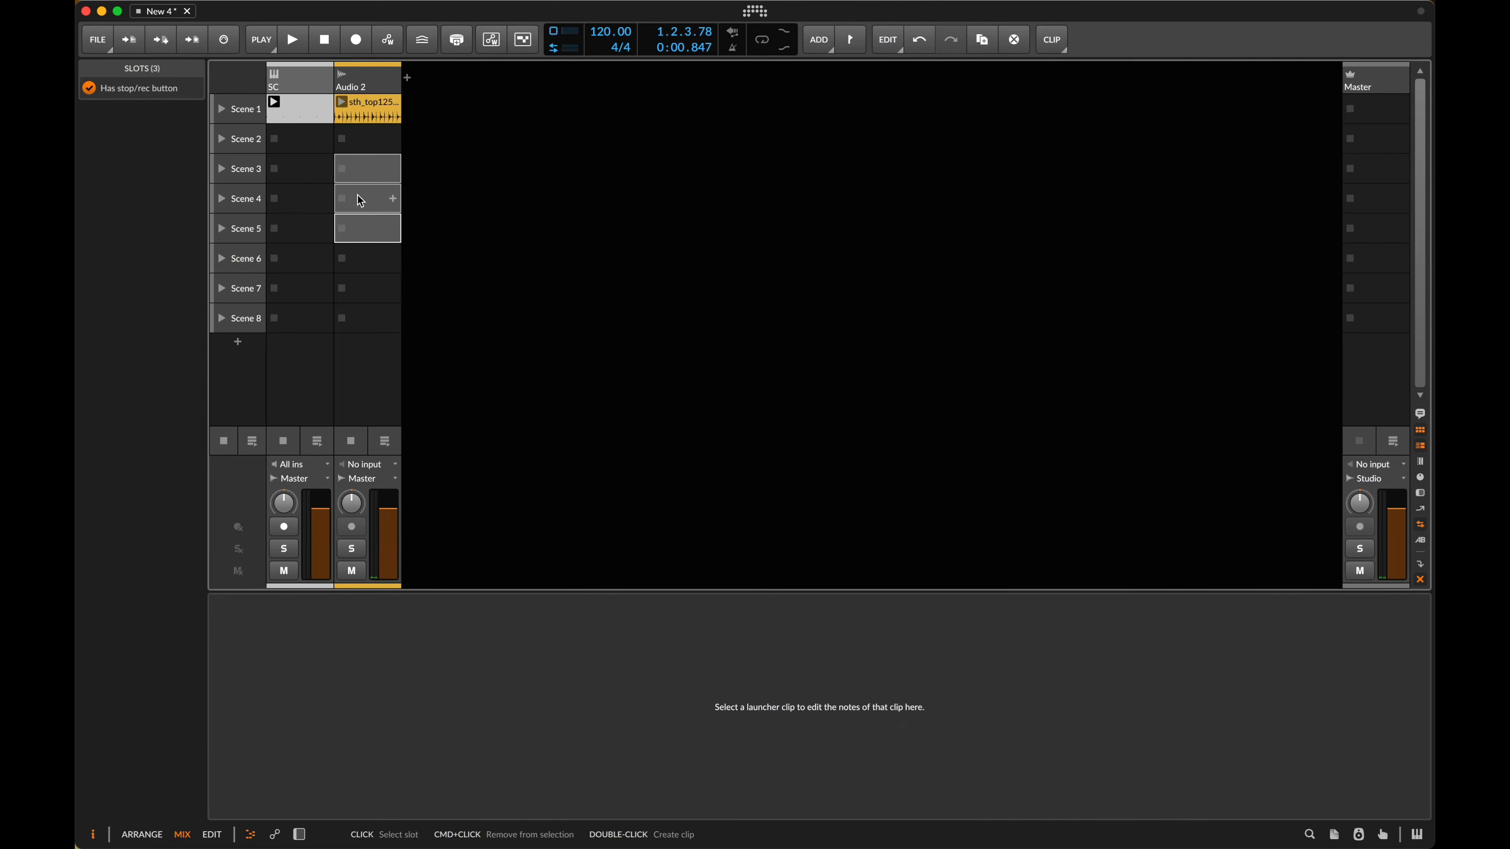
{"action": "left_click", "coordinate": [347, 115]}
{"action": "key", "text": "space"}
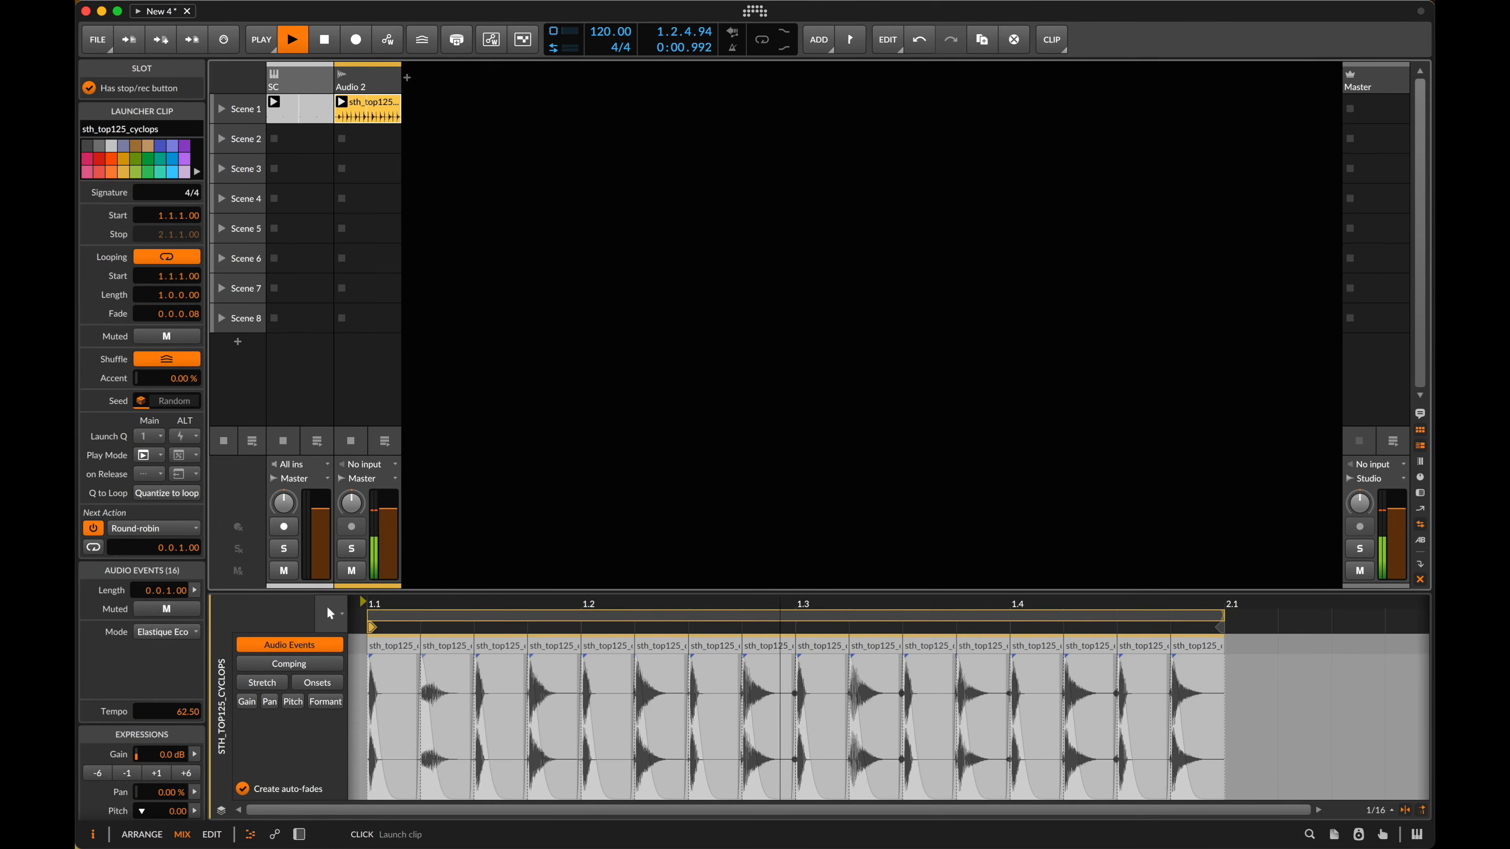
- Stop playback and undo the clip deletion, the clip move, and the fades and slicing of the sth_top125_cyclops clip
{"action": "key", "text": "super+z"}
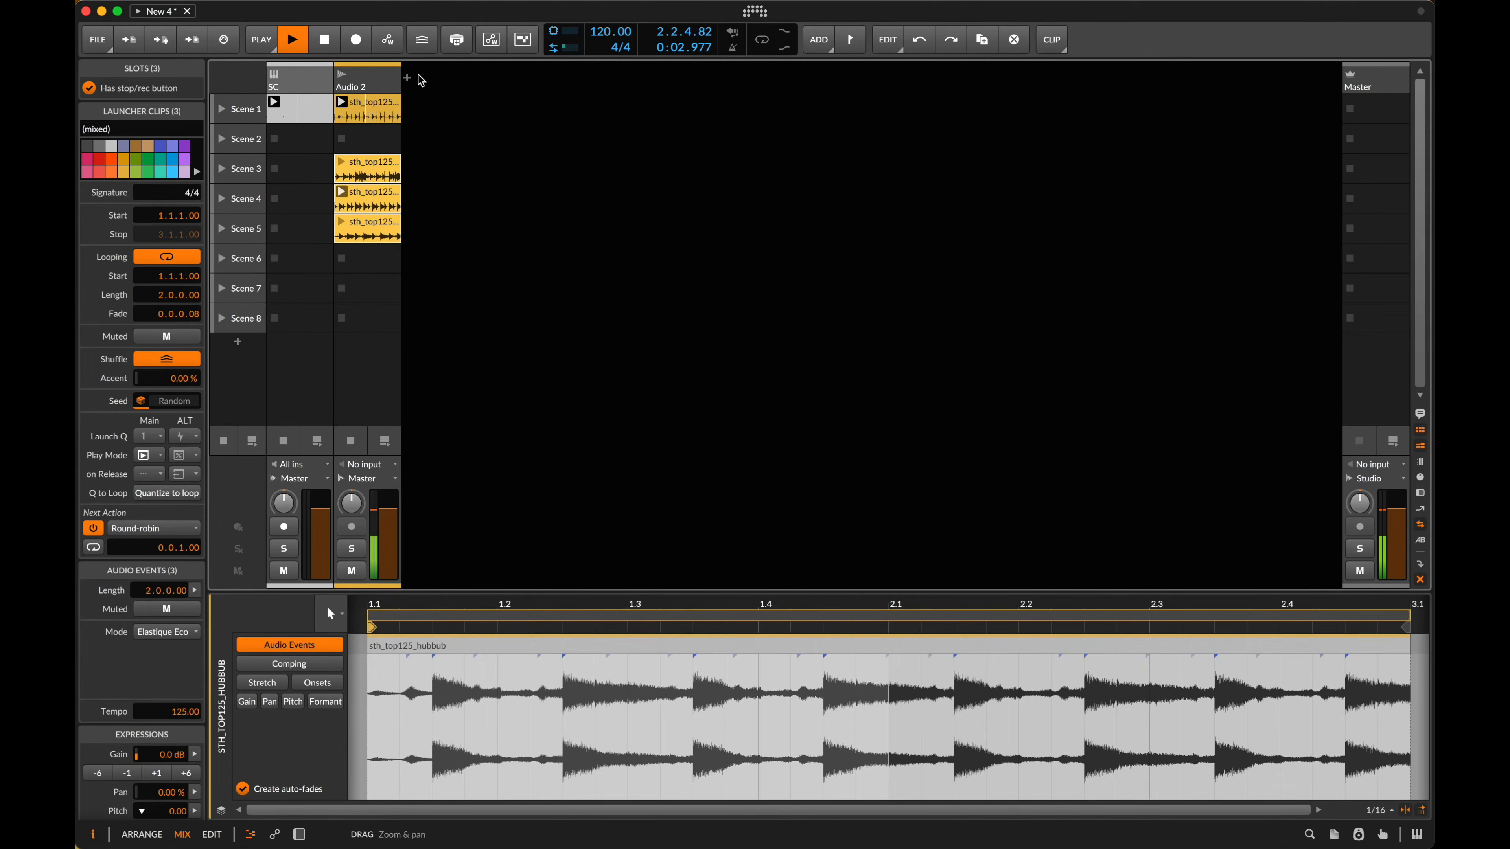
{"action": "key", "text": "space"}
{"action": "left_click", "coordinate": [394, 111]}
{"action": "key", "text": "super+z"}
{"action": "key", "text": "super+z"}
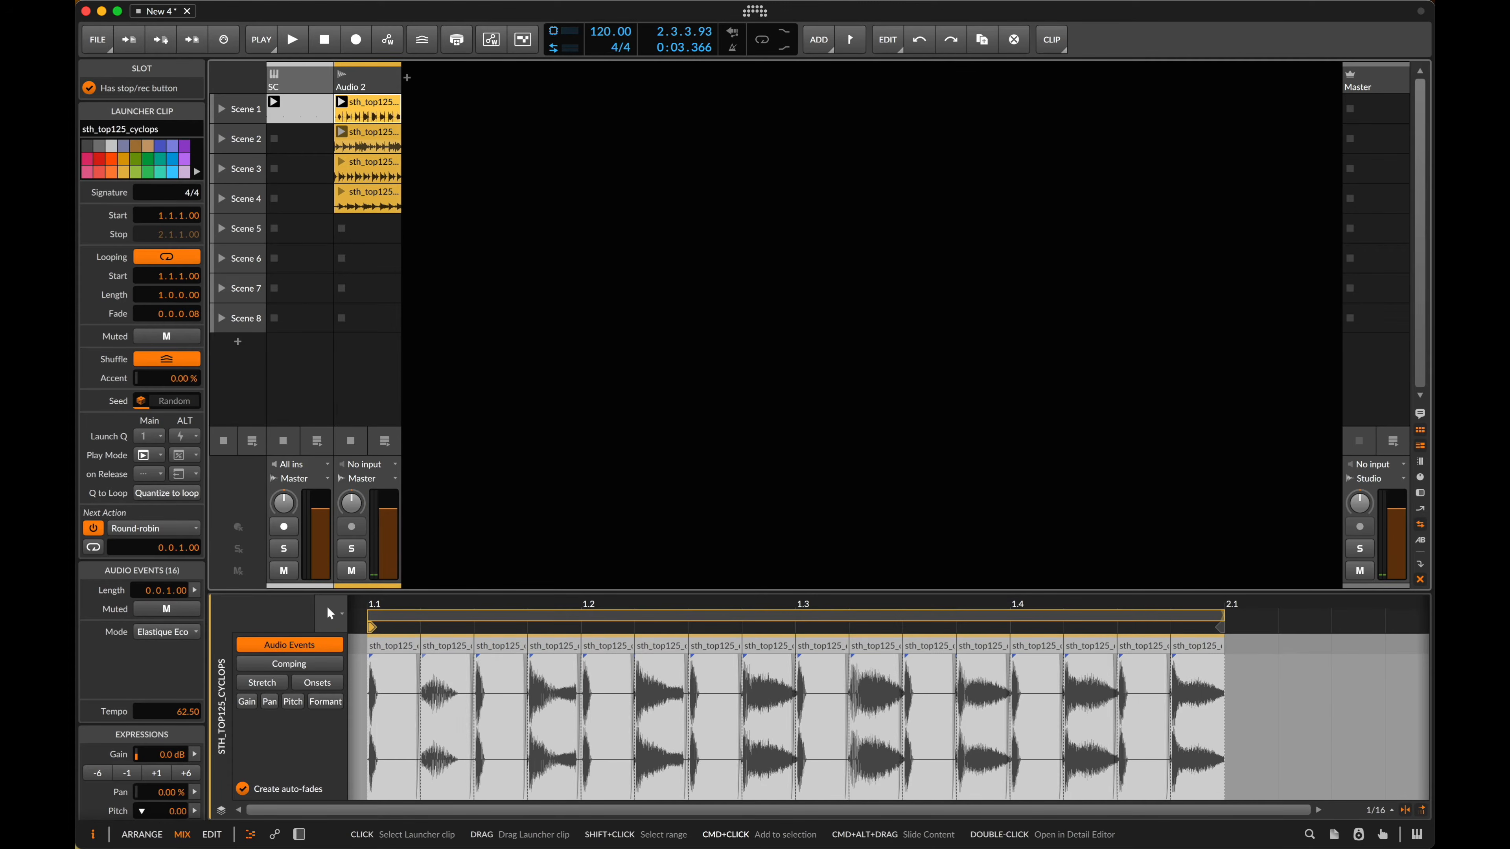
{"action": "key", "text": "super+z"}
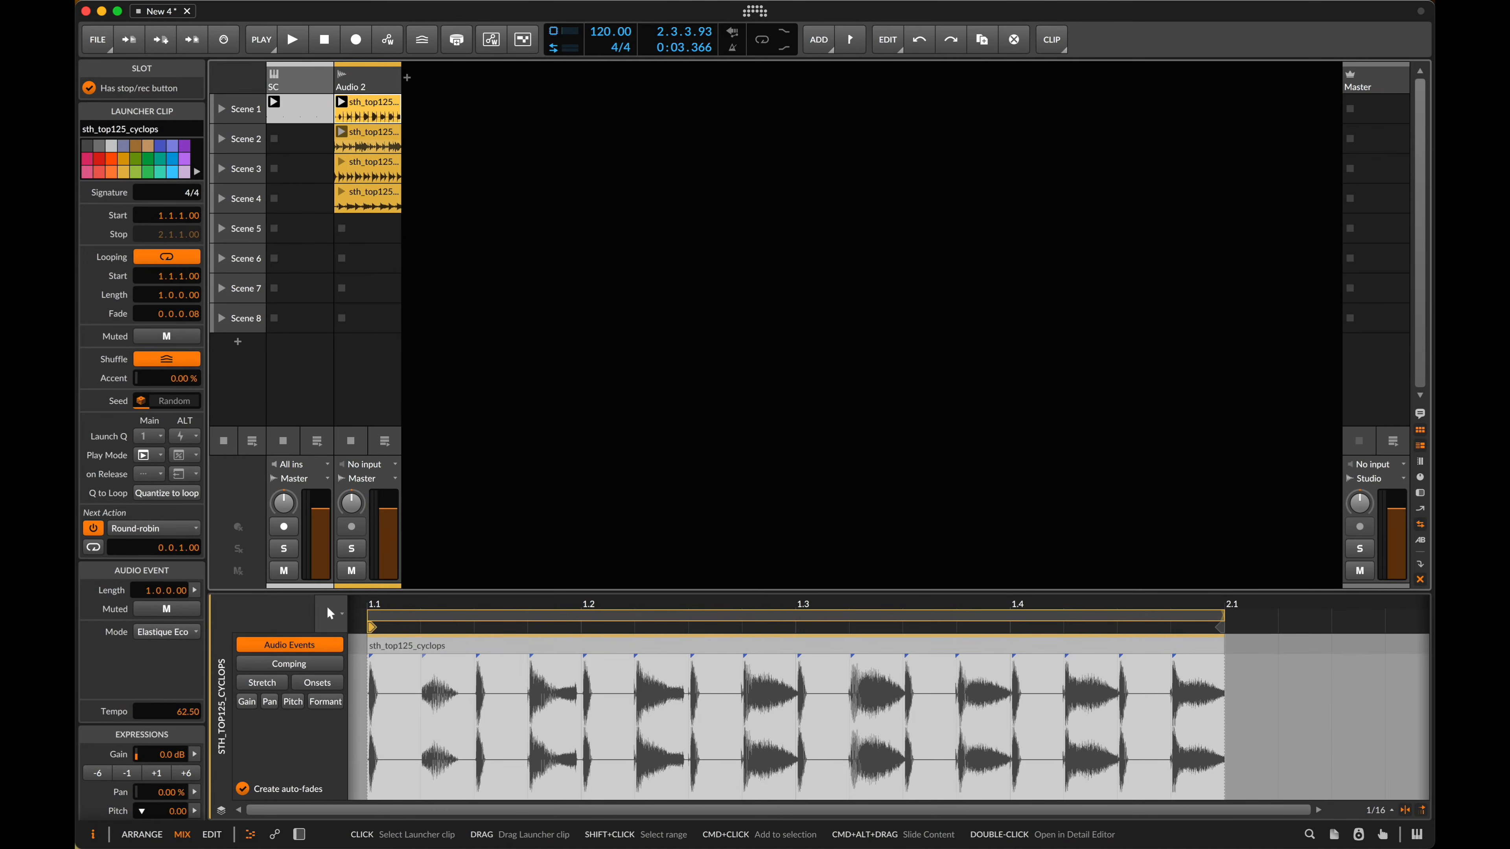
{"action": "key", "text": "super+z"}
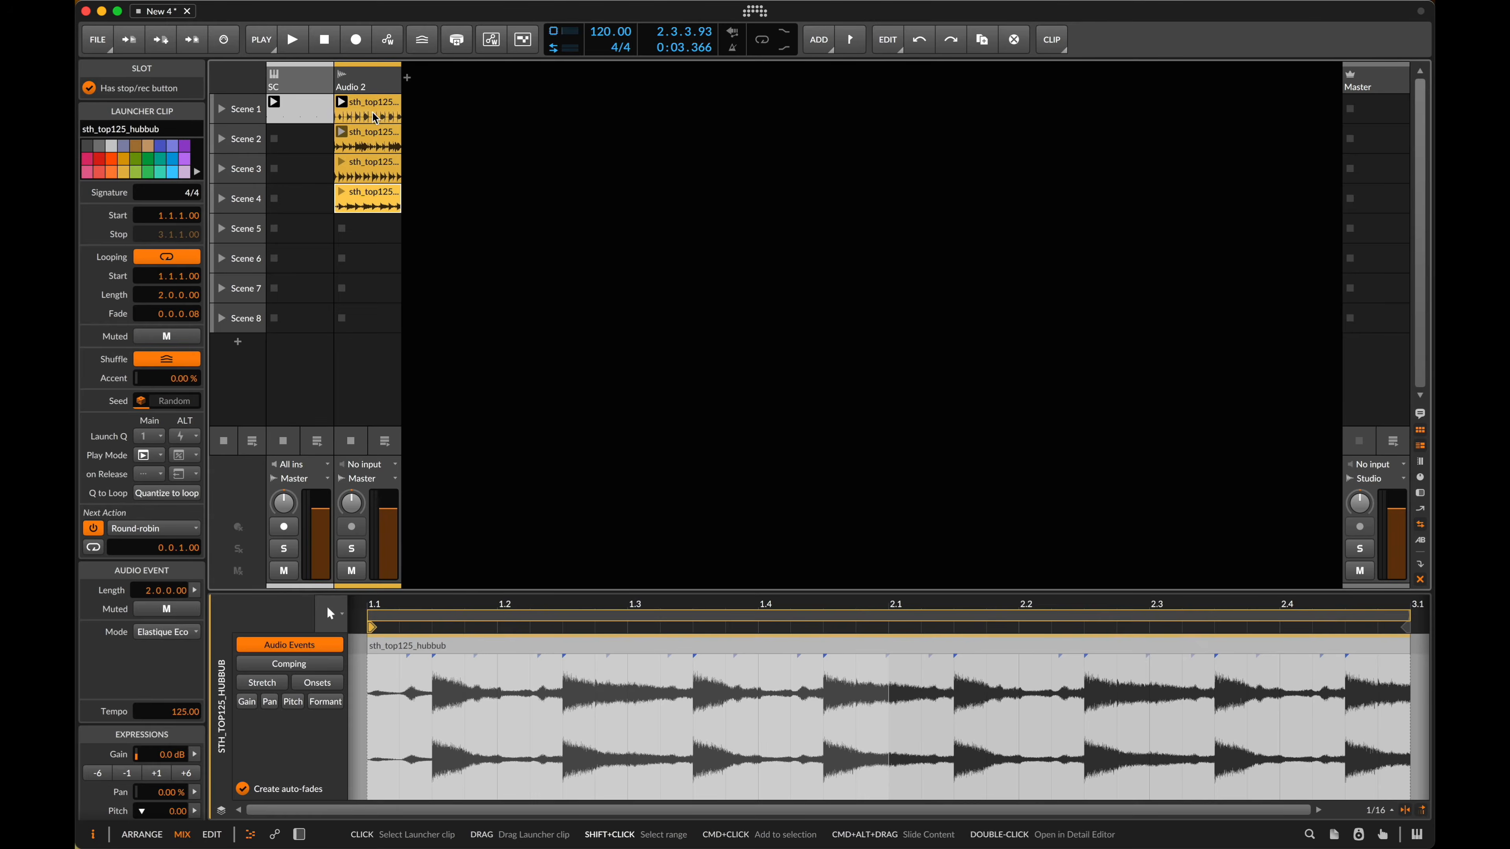
- Show all four selected Audio 2 clips together in the layered detail editor and enlarge the editor
{"action": "key", "text": "super+shift+z"}
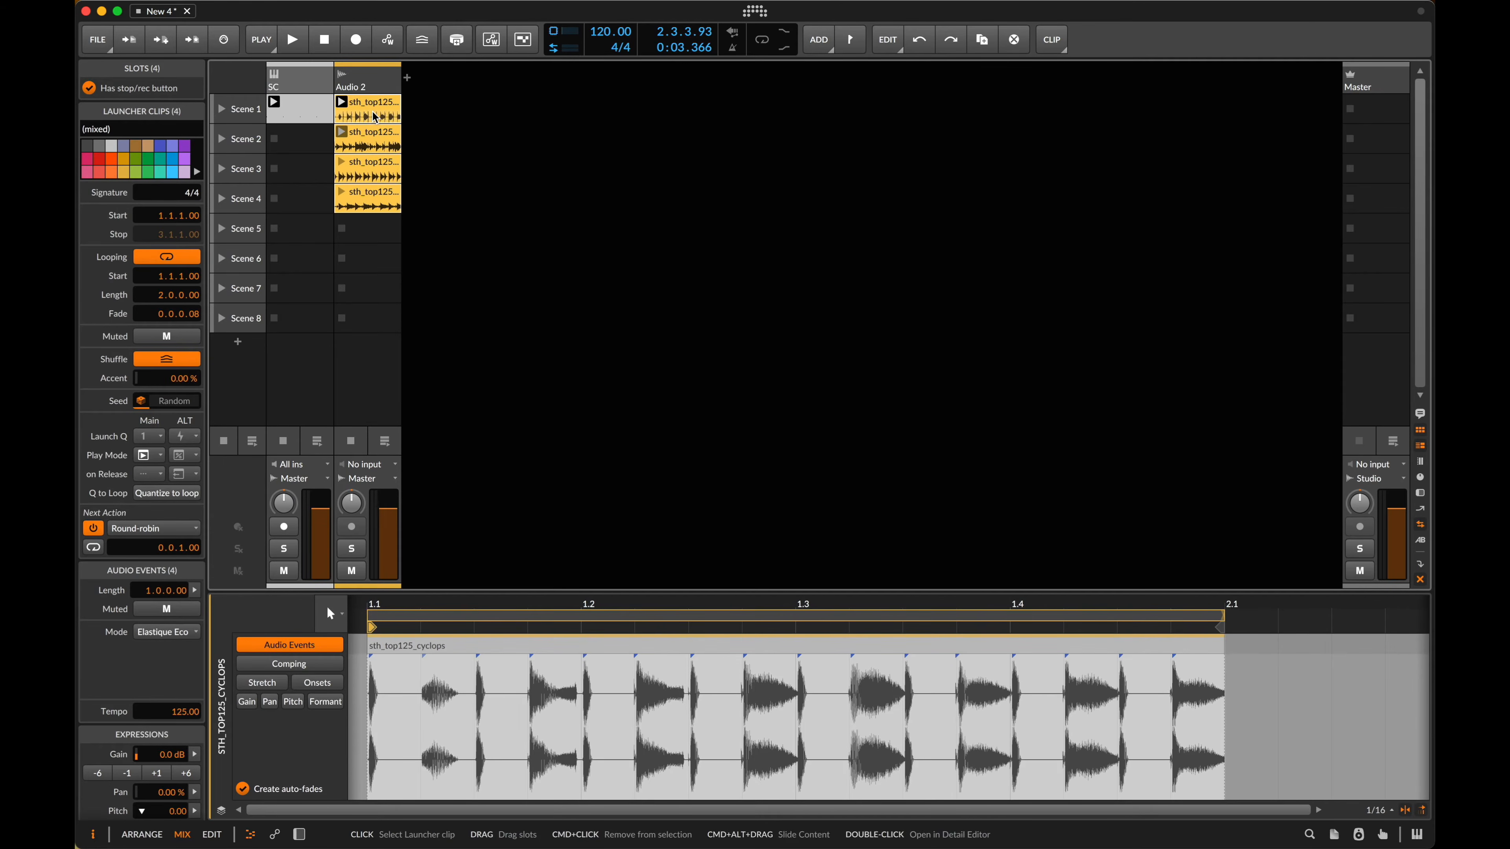
{"action": "left_click", "coordinate": [221, 811]}
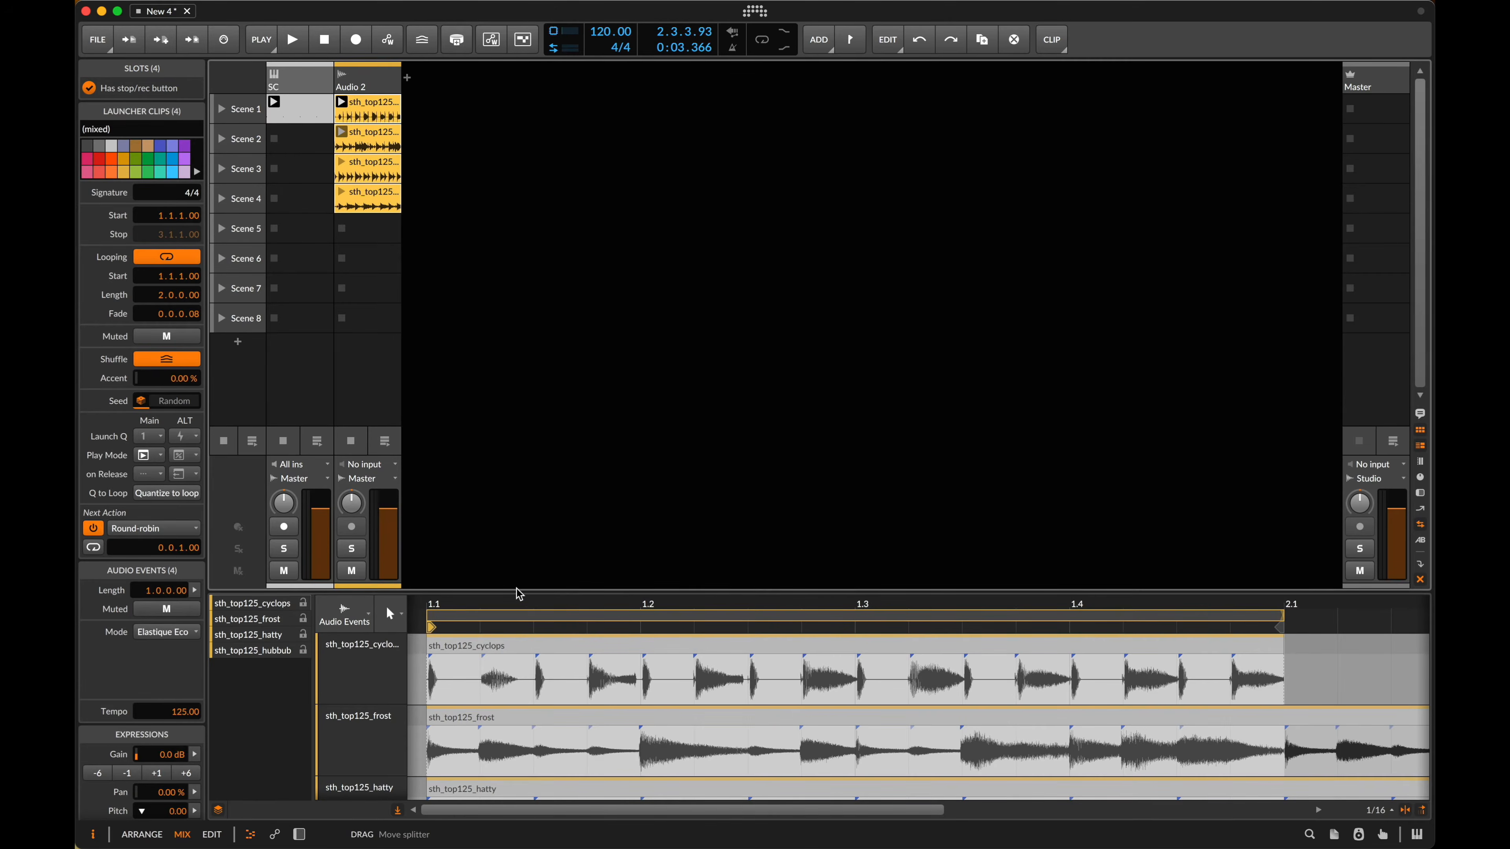
{"action": "left_click_drag", "start_coordinate": [519, 595], "coordinate": [516, 196]}
{"action": "scroll", "coordinate": [623, 461], "scroll_direction": "down", "scroll_amount": 5}
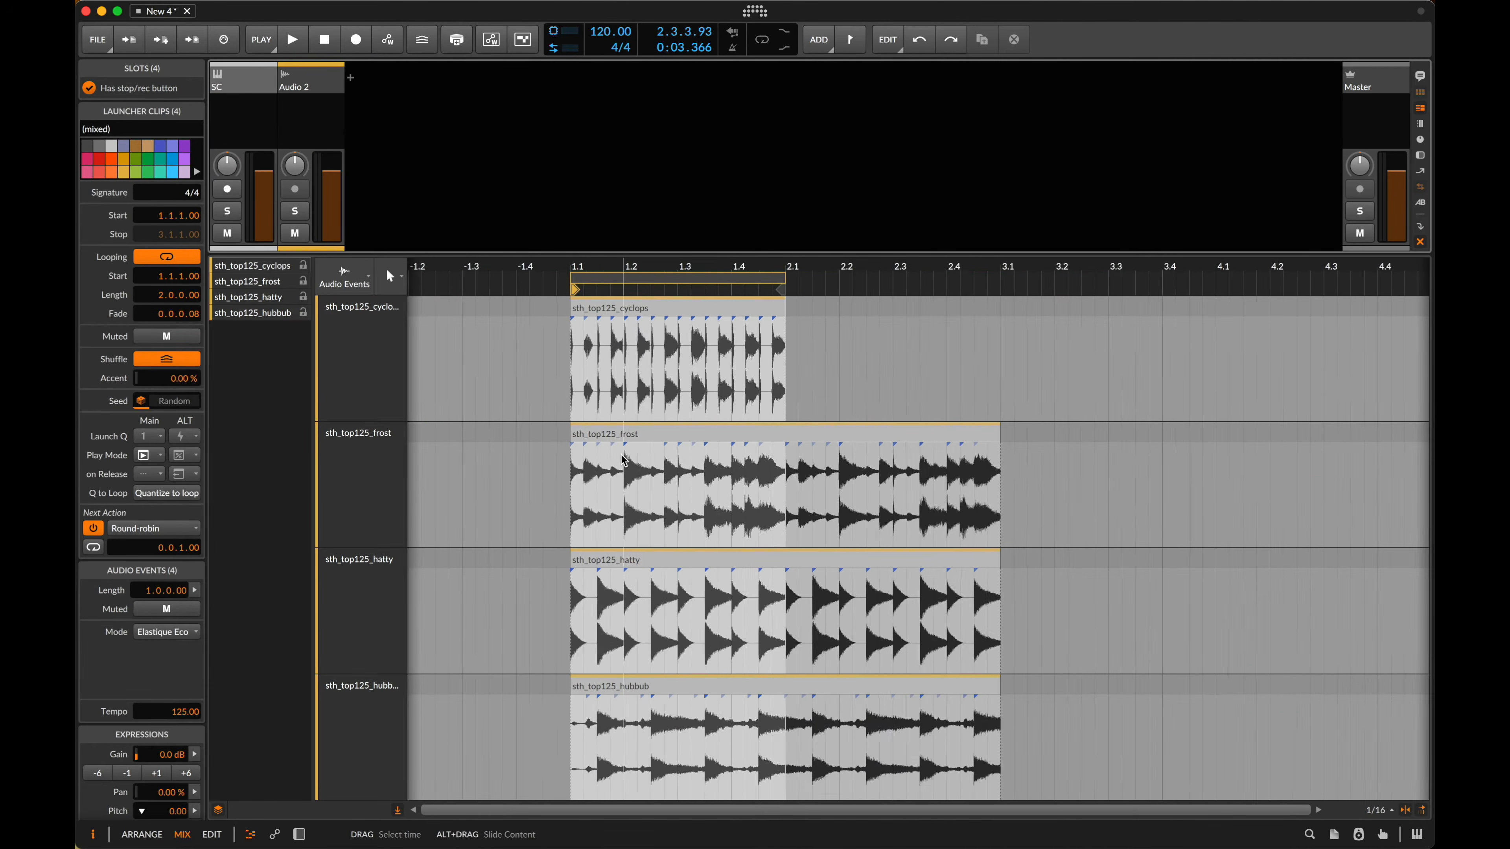
- Duplicate the sth_top125_cyclops event into bar 2 and extend the clips' loop end to bar 3
{"action": "scroll", "coordinate": [623, 461], "scroll_direction": "down", "scroll_amount": 1}
{"action": "left_click", "coordinate": [680, 317]}
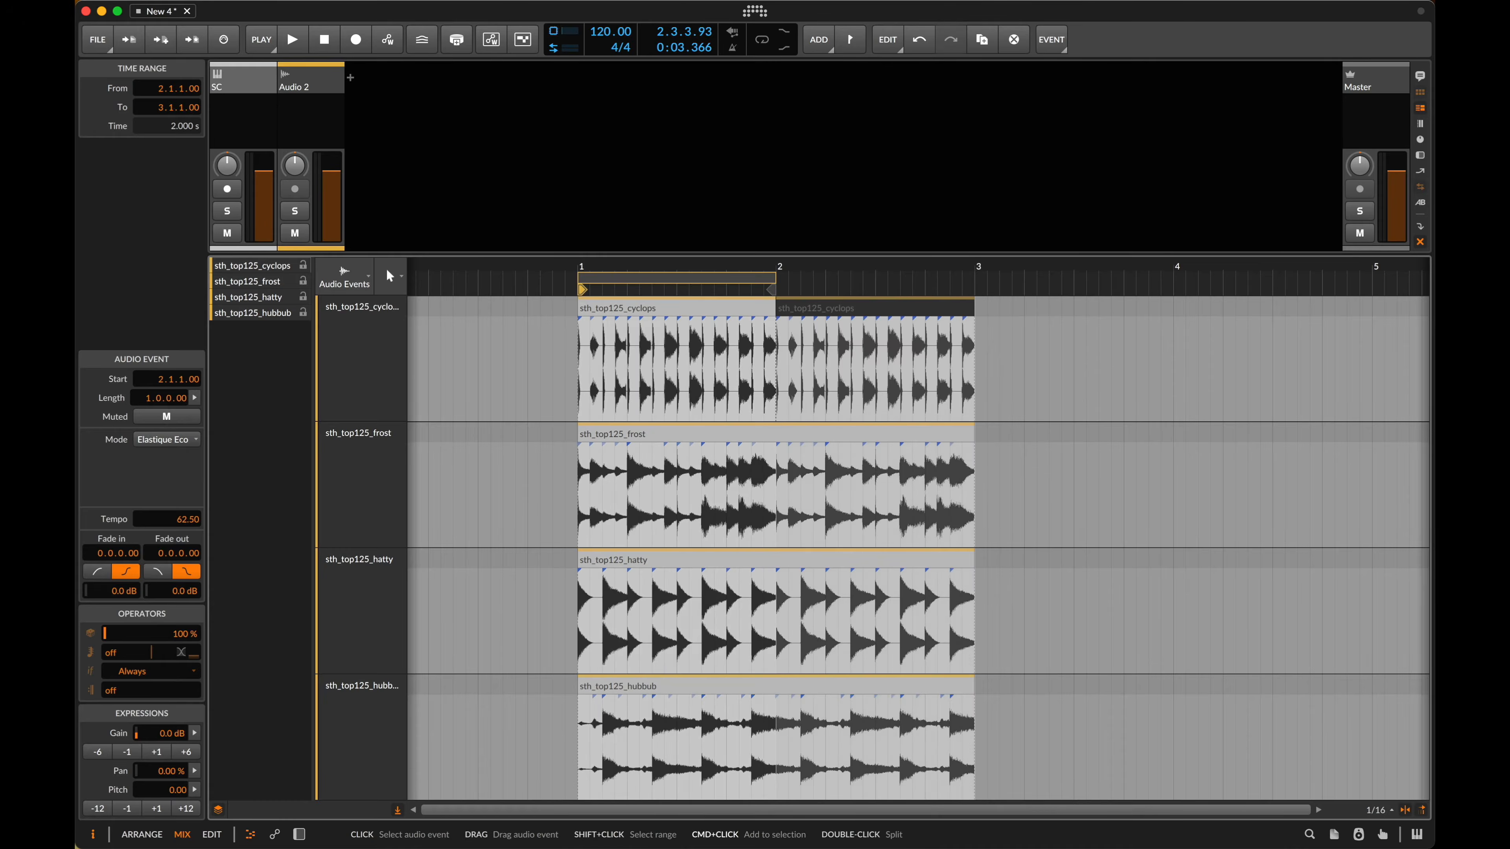
{"action": "key", "text": "super+d"}
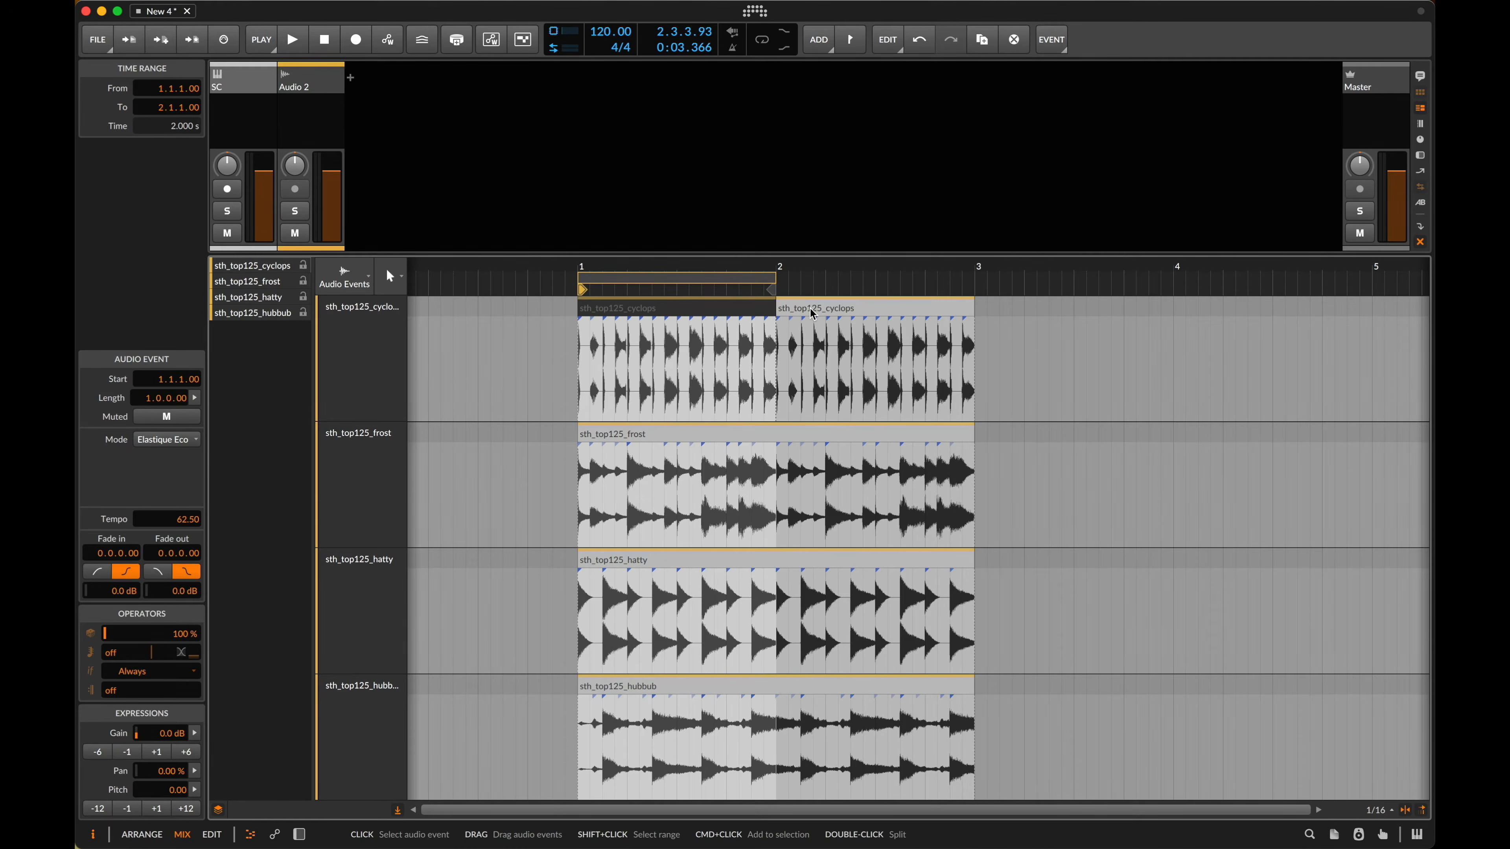
{"action": "left_click_drag", "start_coordinate": [774, 289], "coordinate": [984, 293]}
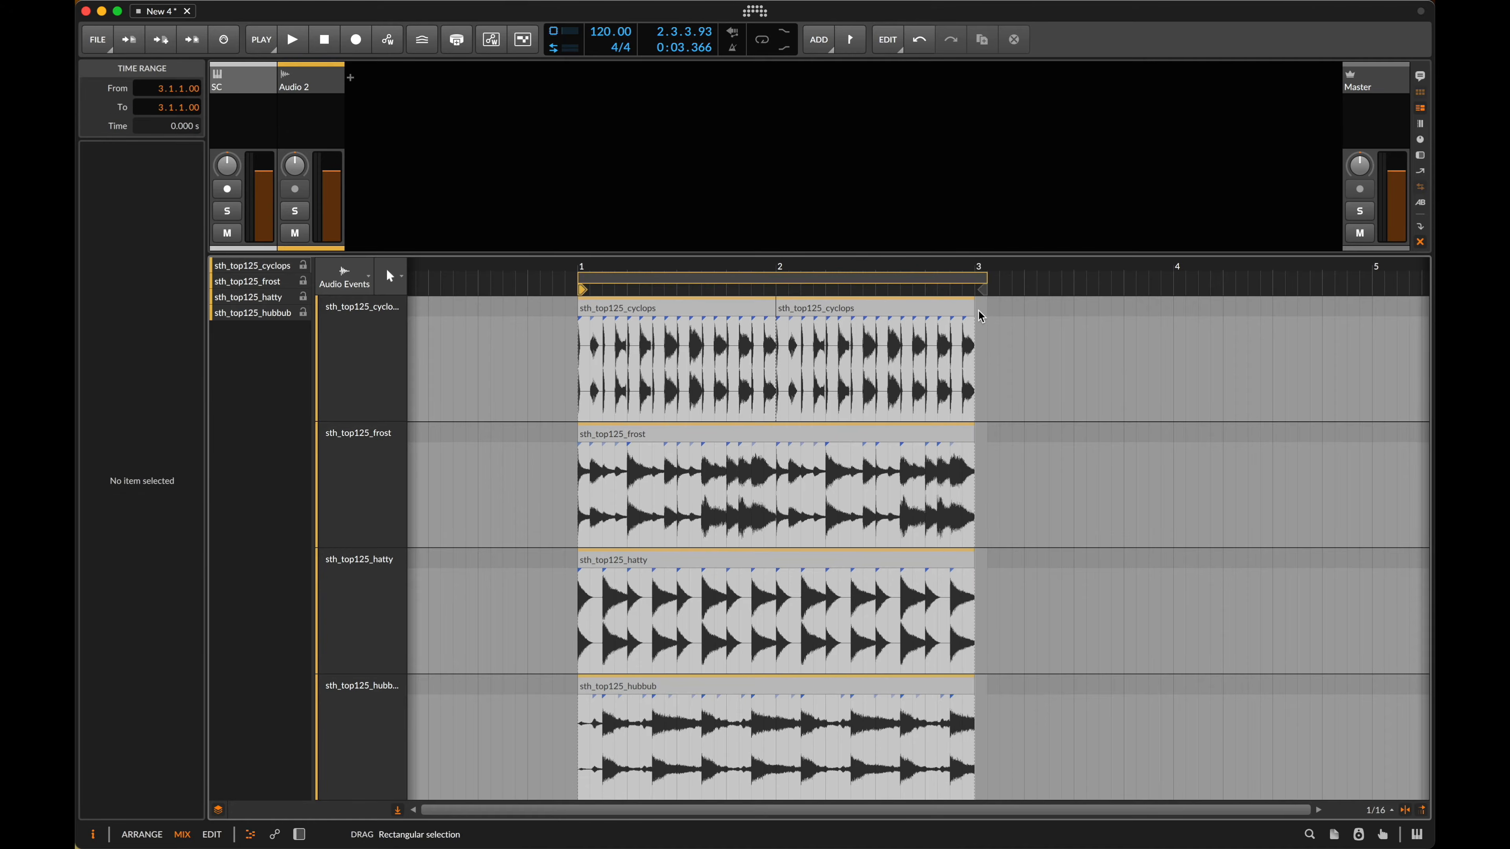
- Slice all audio events of the four clips in place on a straight 1/16 beat grid
{"action": "key", "text": "super+a"}
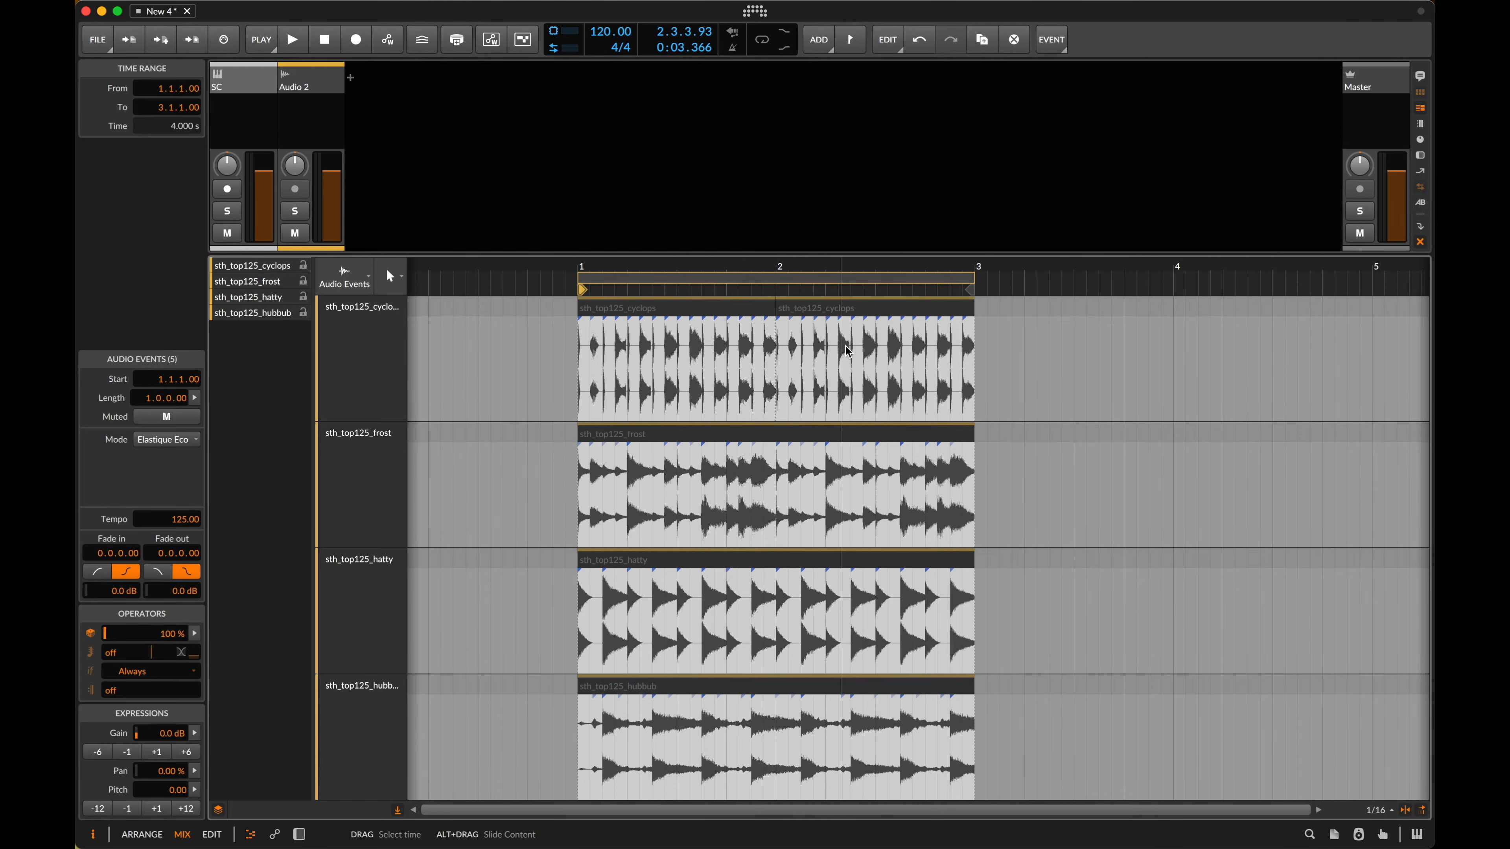
{"action": "key", "text": "ctrl+shift+s"}
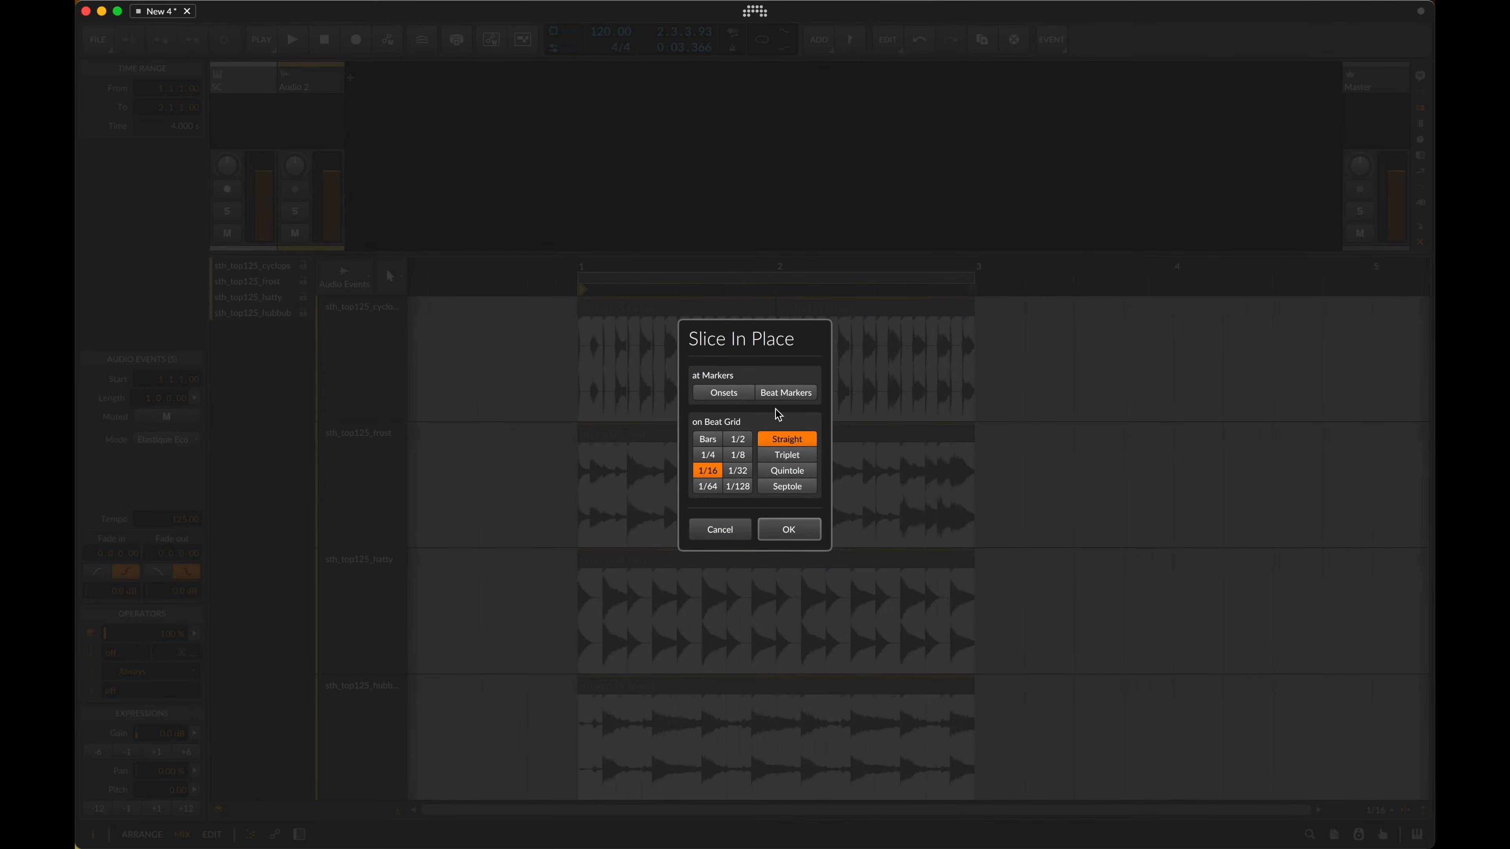
{"action": "key", "text": "Return"}
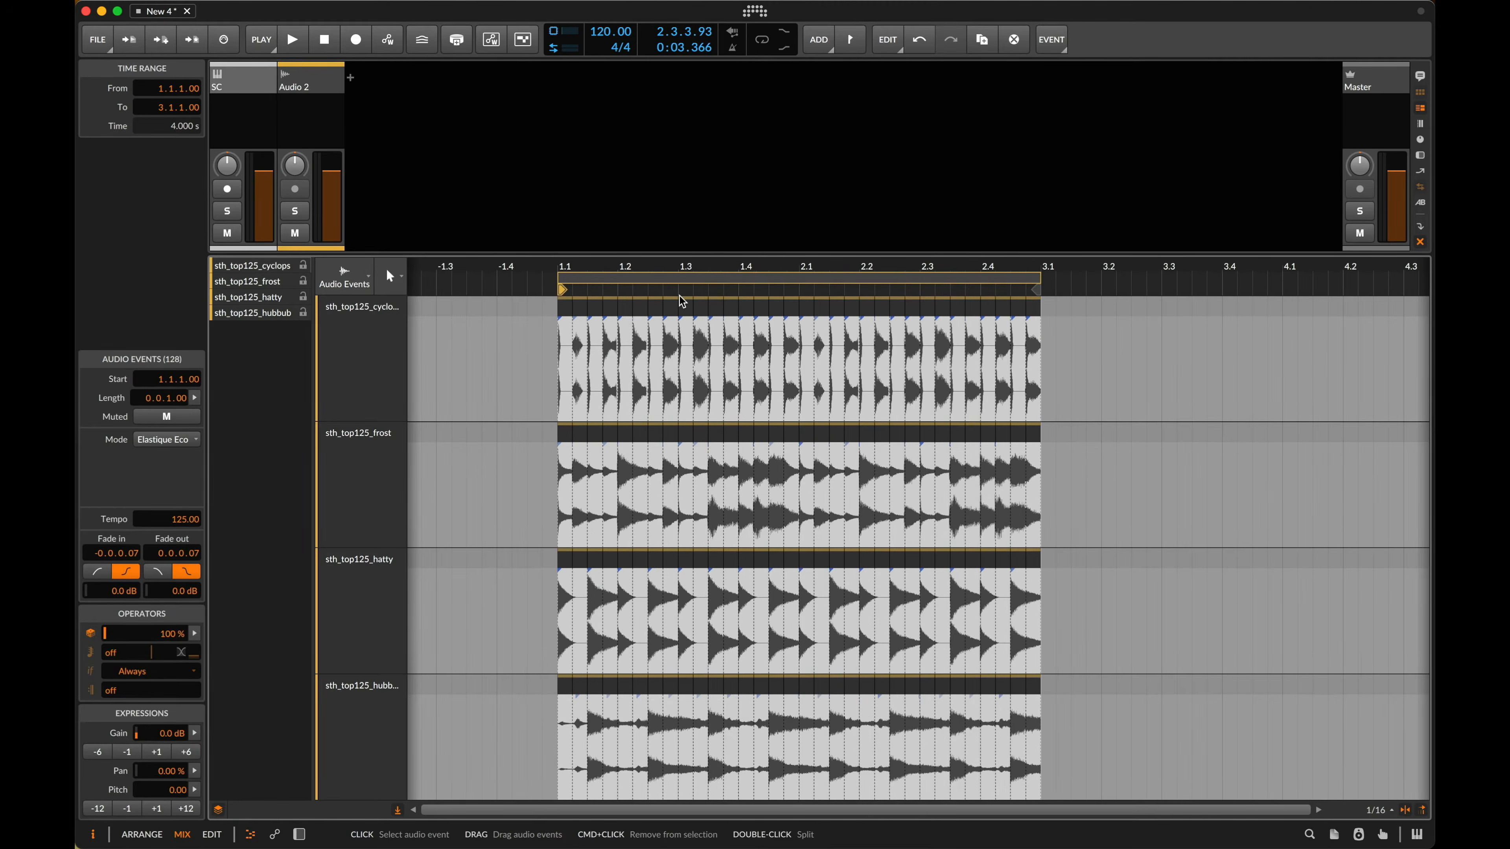
- Shorten every slice in all four clips together to a length of 0.0.0.55
{"action": "scroll", "coordinate": [716, 343], "scroll_direction": "up", "scroll_amount": 5}
{"action": "scroll", "coordinate": [717, 343], "scroll_direction": "up", "scroll_amount": 3}
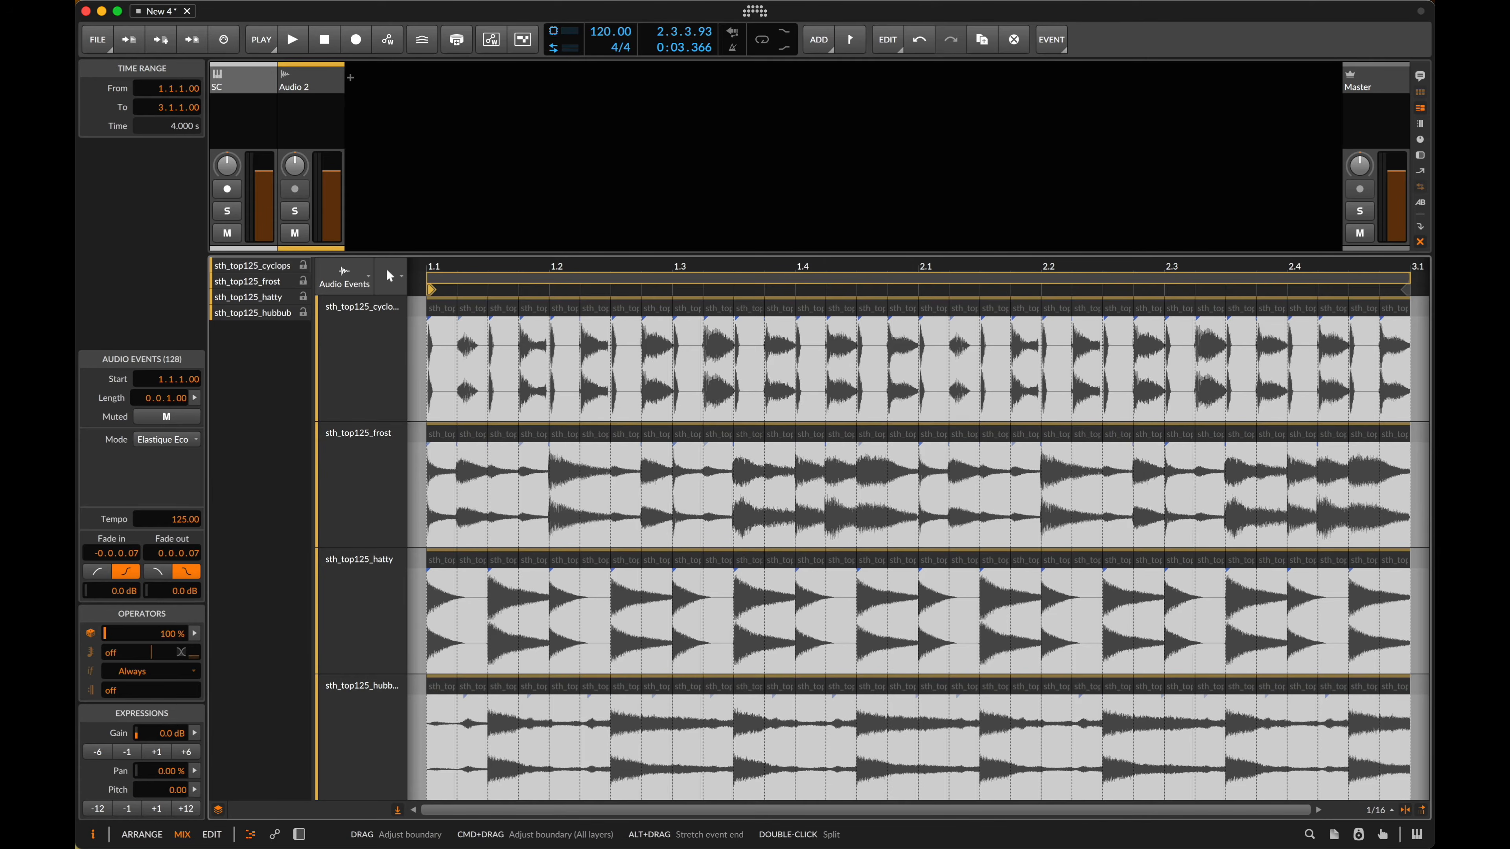
{"action": "key", "text": "plus"}
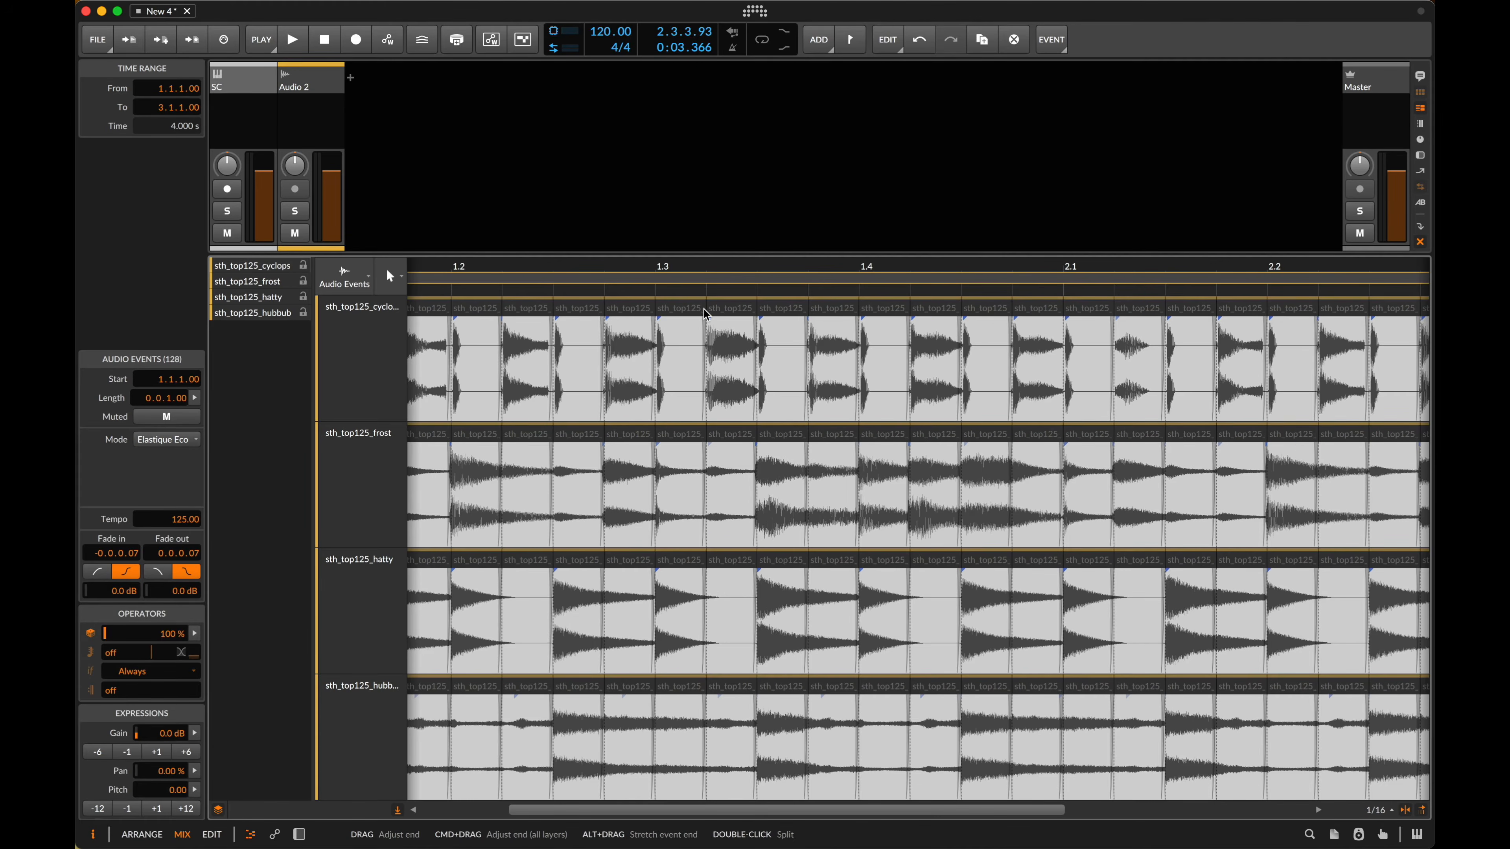
{"action": "left_click_drag", "start_coordinate": [705, 315], "coordinate": [682, 317]}
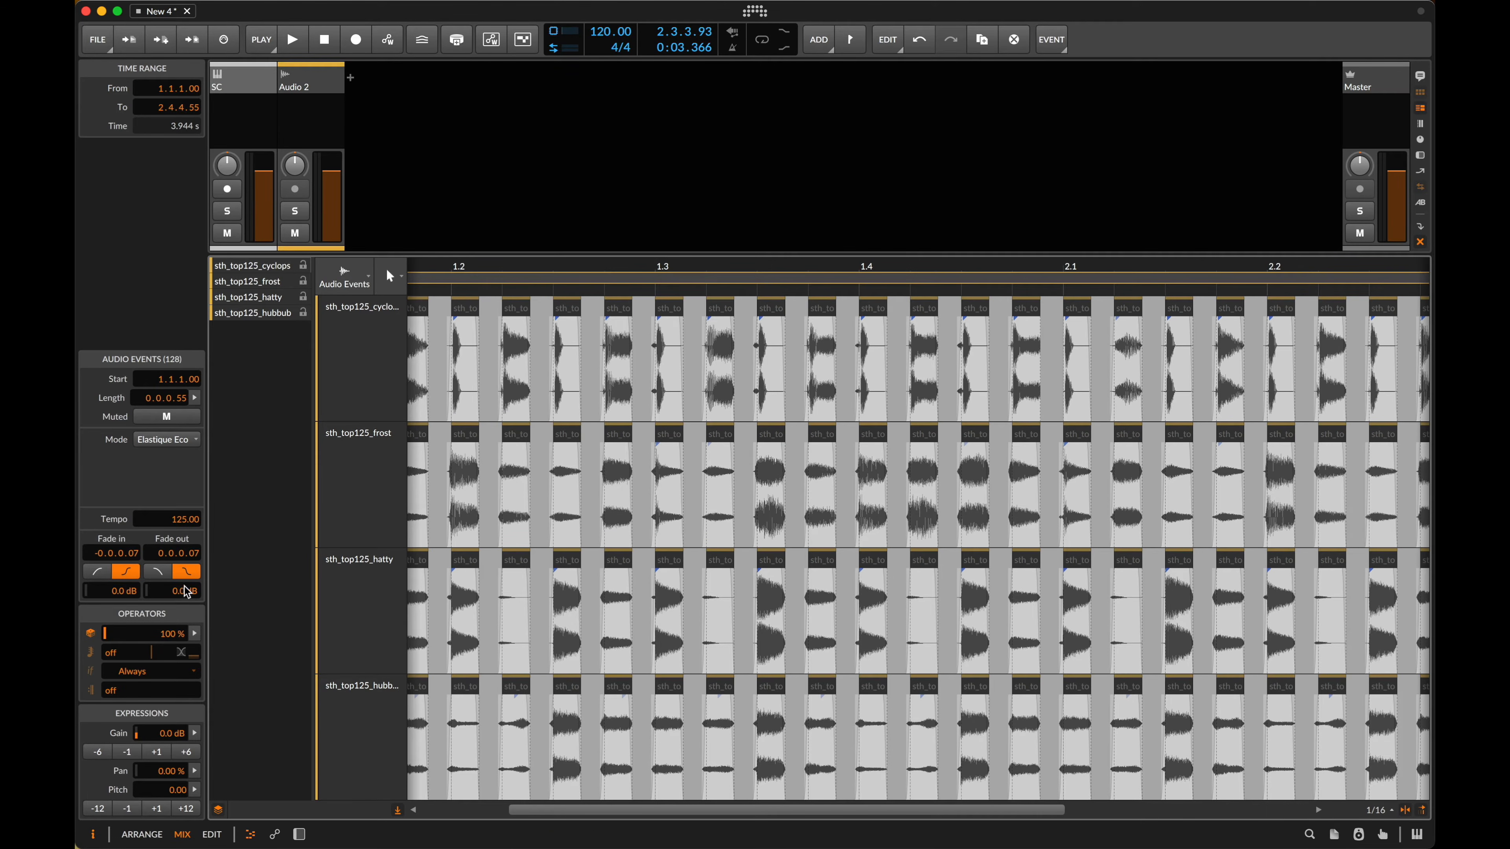
- Give all slices a 0.0.0.55 fade-out with its curve at -Inf dB
{"action": "left_click_drag", "start_coordinate": [186, 591], "coordinate": [186, 619]}
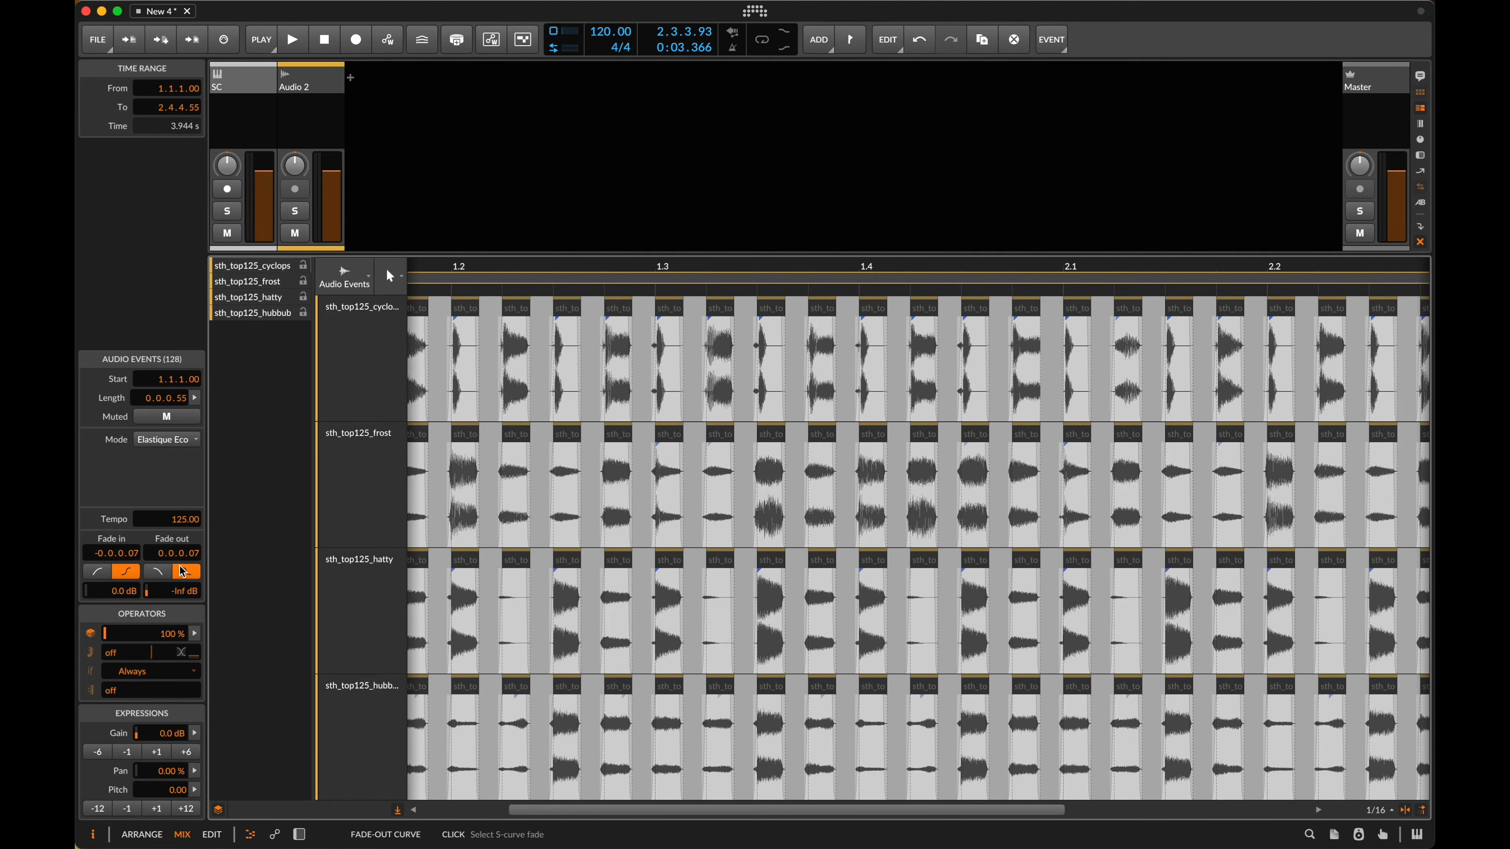
{"action": "left_click_drag", "start_coordinate": [171, 553], "coordinate": [171, 524]}
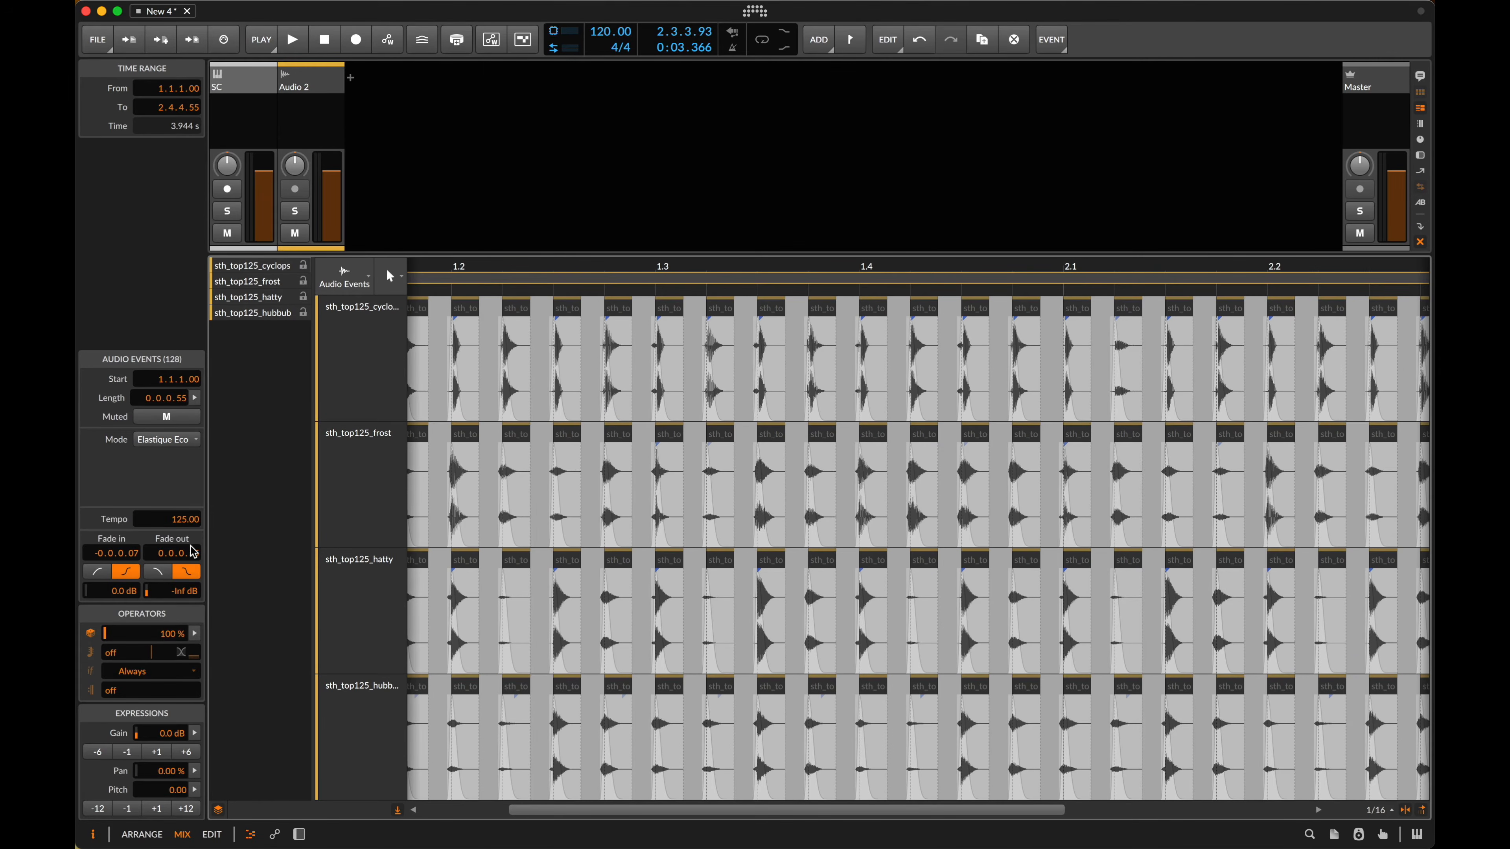
{"action": "key", "text": "z"}
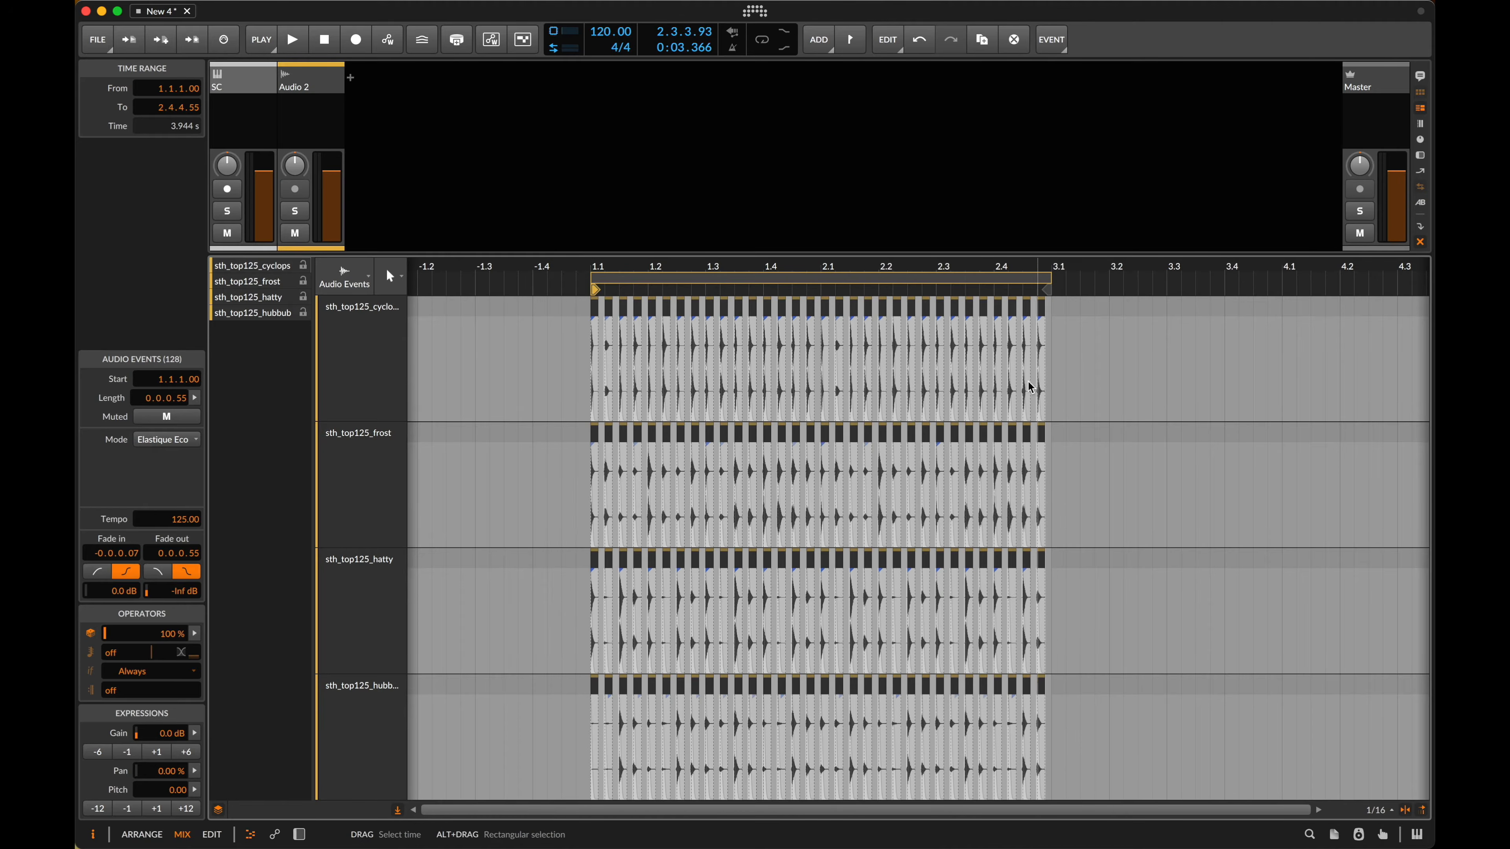
- Return to the clip launcher and play the sliced Audio 2 clips, restarting them several times to hear the switching, and stop playback
{"action": "key", "text": "alt+2"}
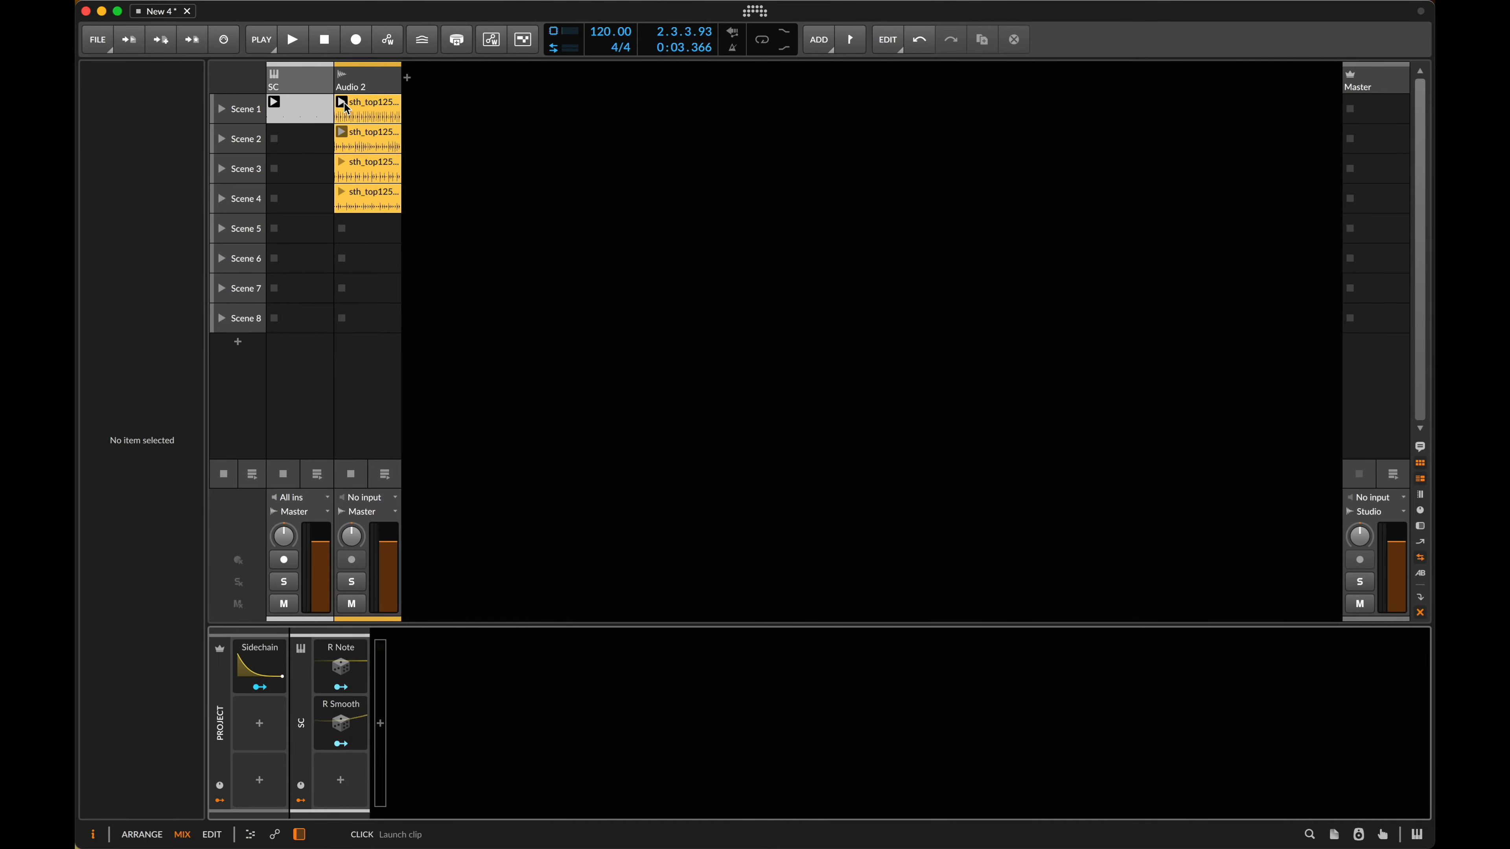
{"action": "left_click", "coordinate": [343, 135]}
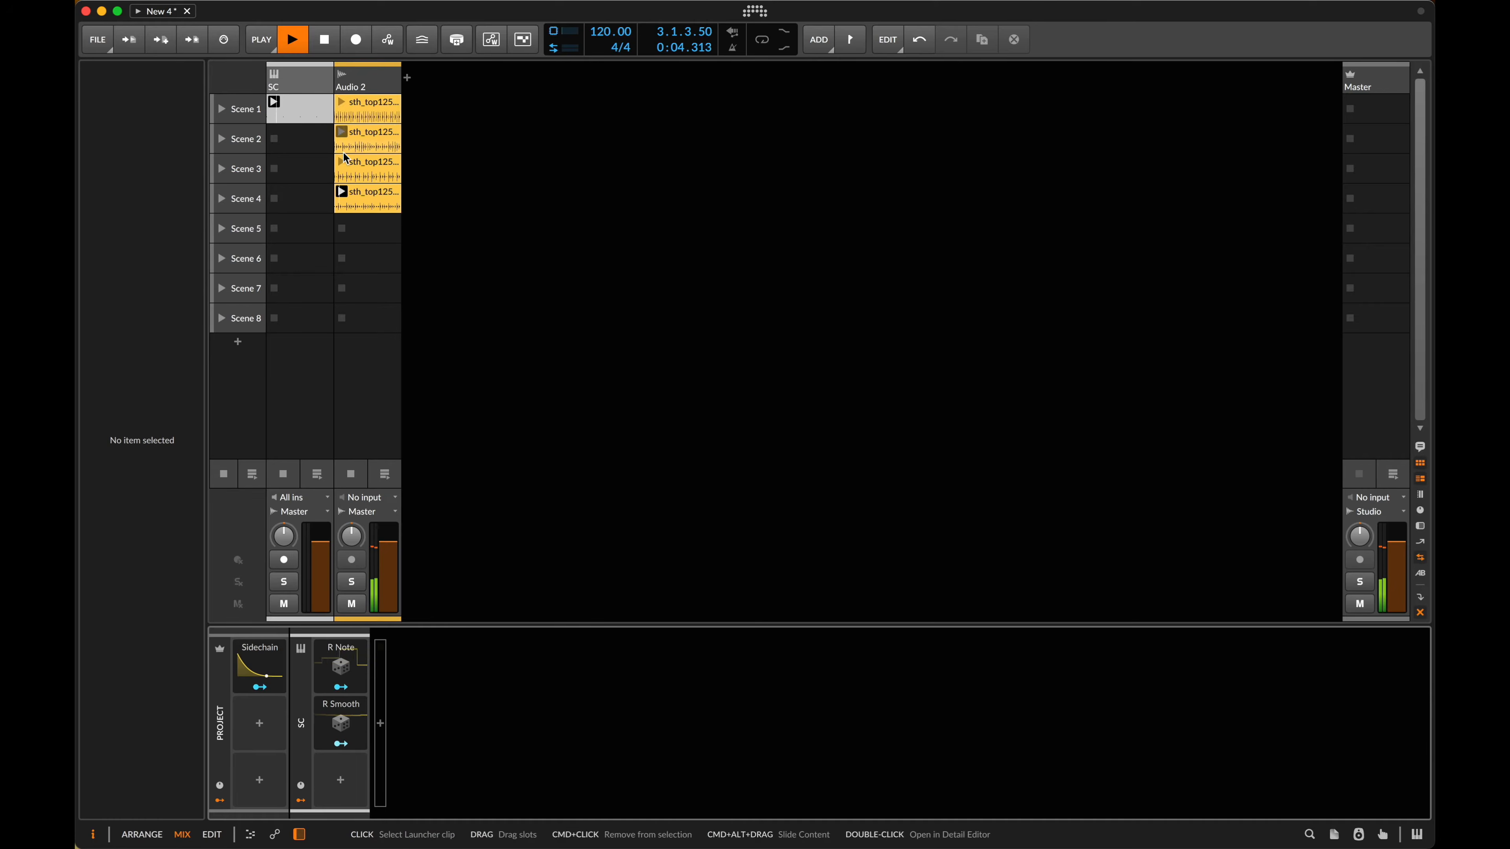
{"action": "key", "text": "space"}
{"action": "key", "text": "space"}
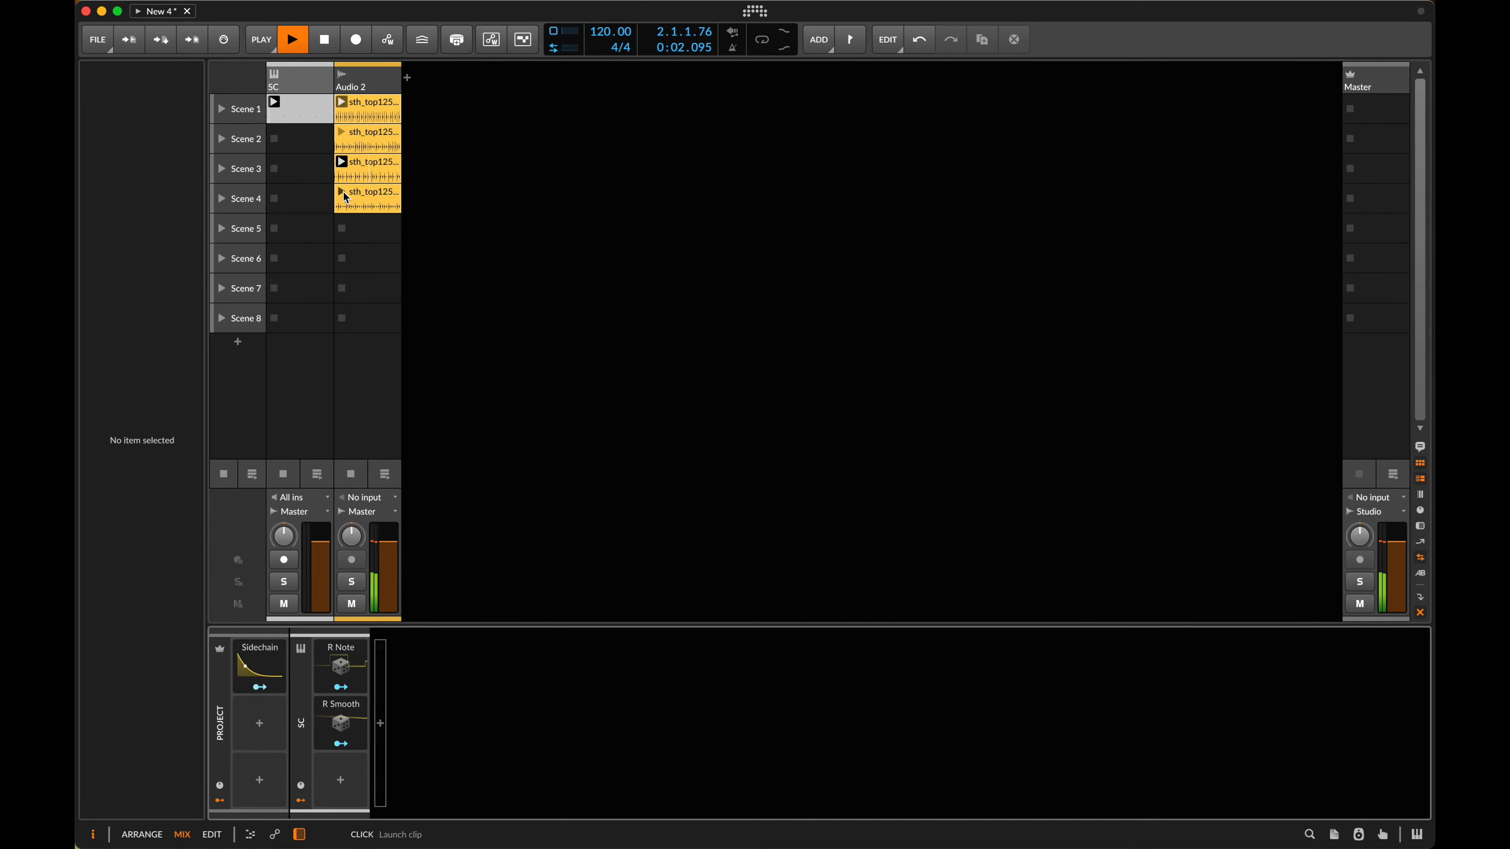
{"action": "key", "text": "space"}
{"action": "key", "text": "space"}
{"action": "key", "text": "space"}
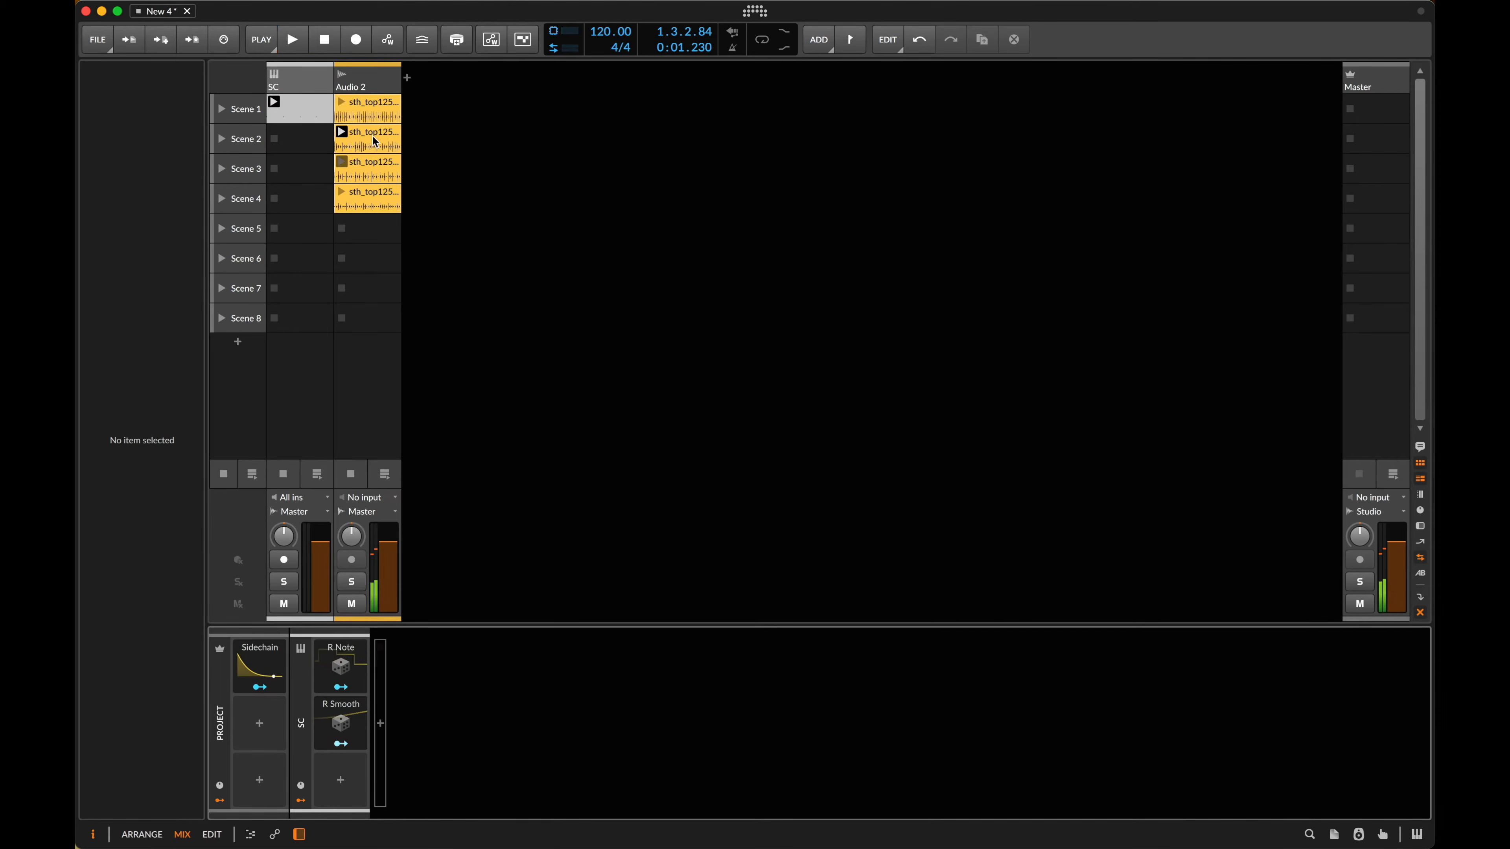
{"action": "left_click", "coordinate": [371, 135]}
{"action": "left_click", "coordinate": [342, 132]}
{"action": "key", "text": "space"}
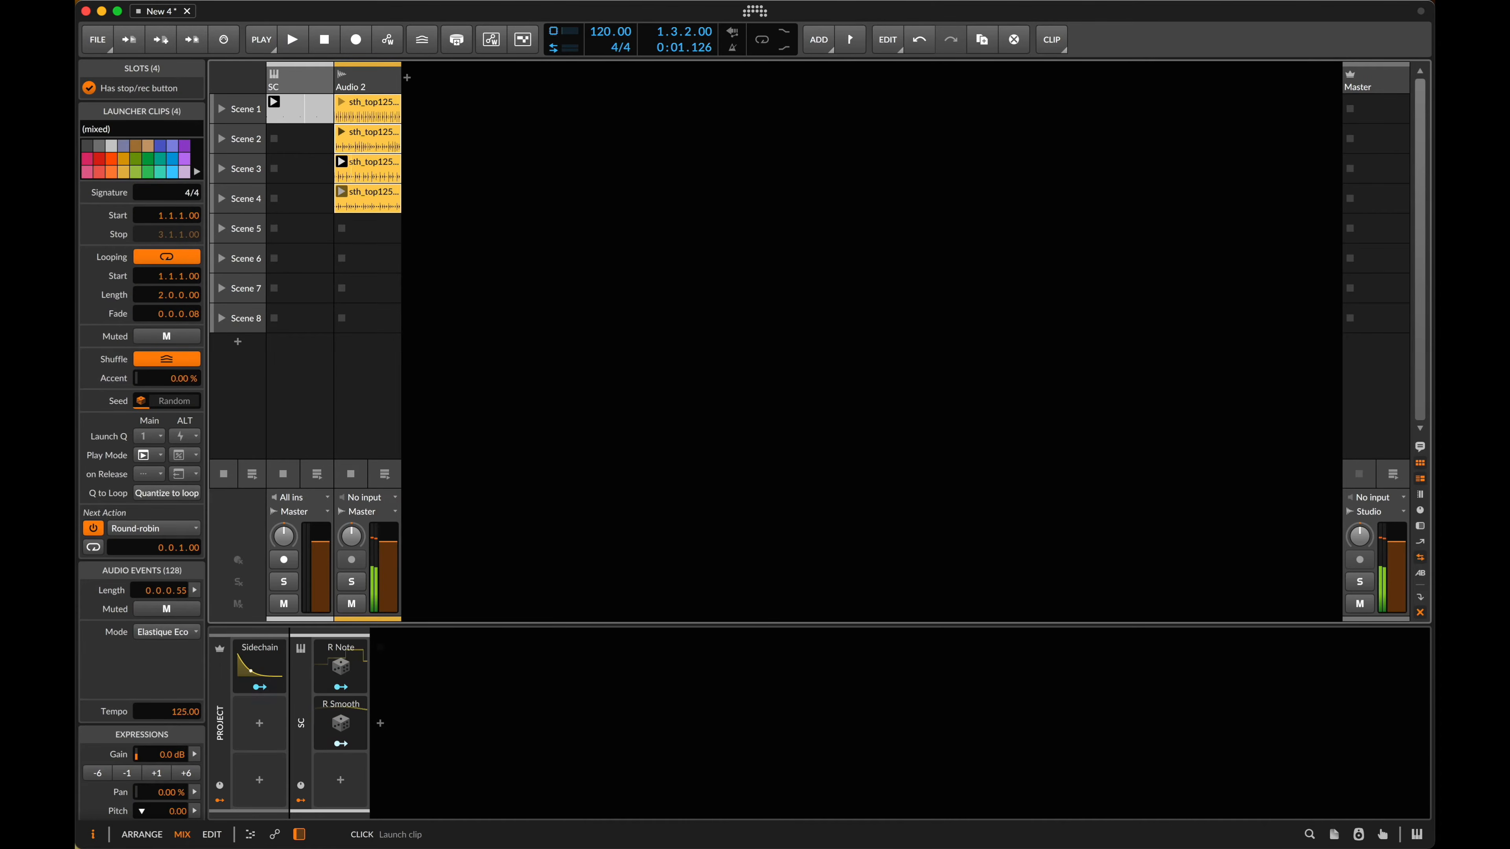
- Move the sth_top125_cyclops clip from Scene 1 to Scene 5, and shift all four clips up one scene
{"action": "left_click", "coordinate": [372, 137]}
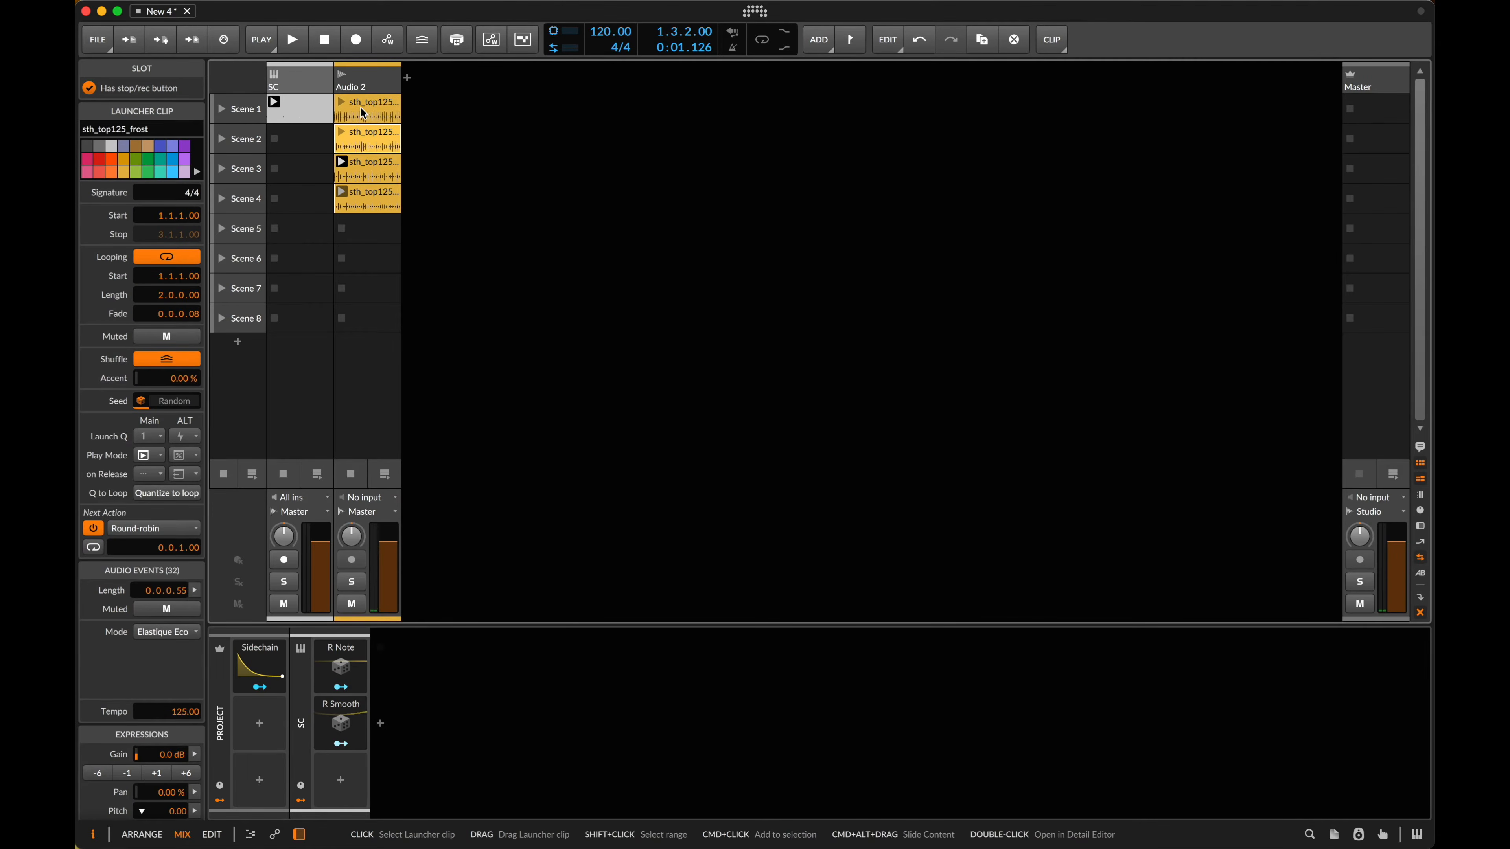
{"action": "left_click_drag", "start_coordinate": [359, 107], "coordinate": [378, 236]}
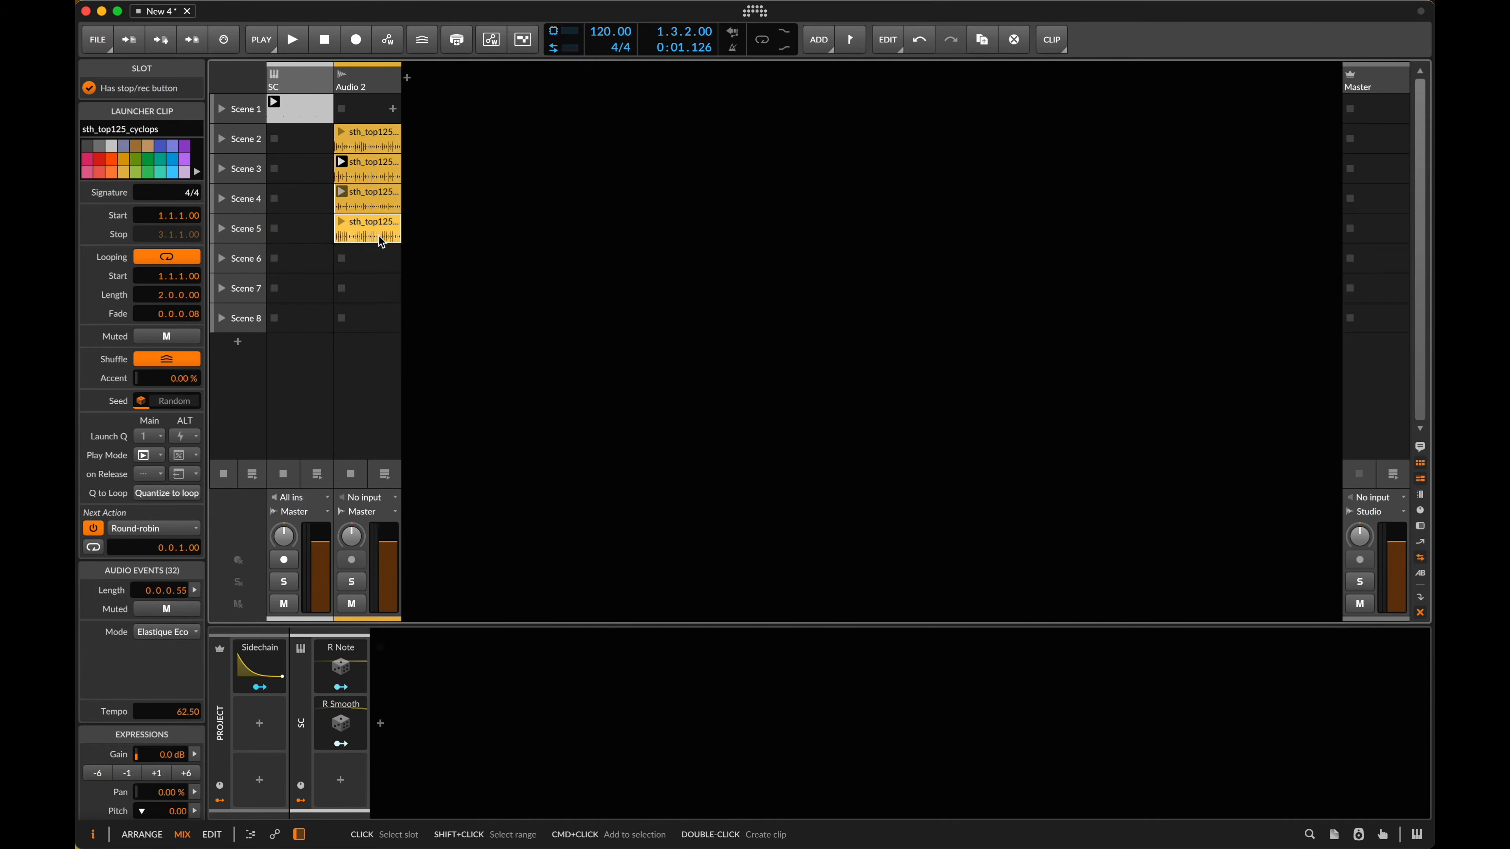
{"action": "left_click", "coordinate": [368, 234]}
{"action": "left_click", "coordinate": [368, 234], "text": "shift"}
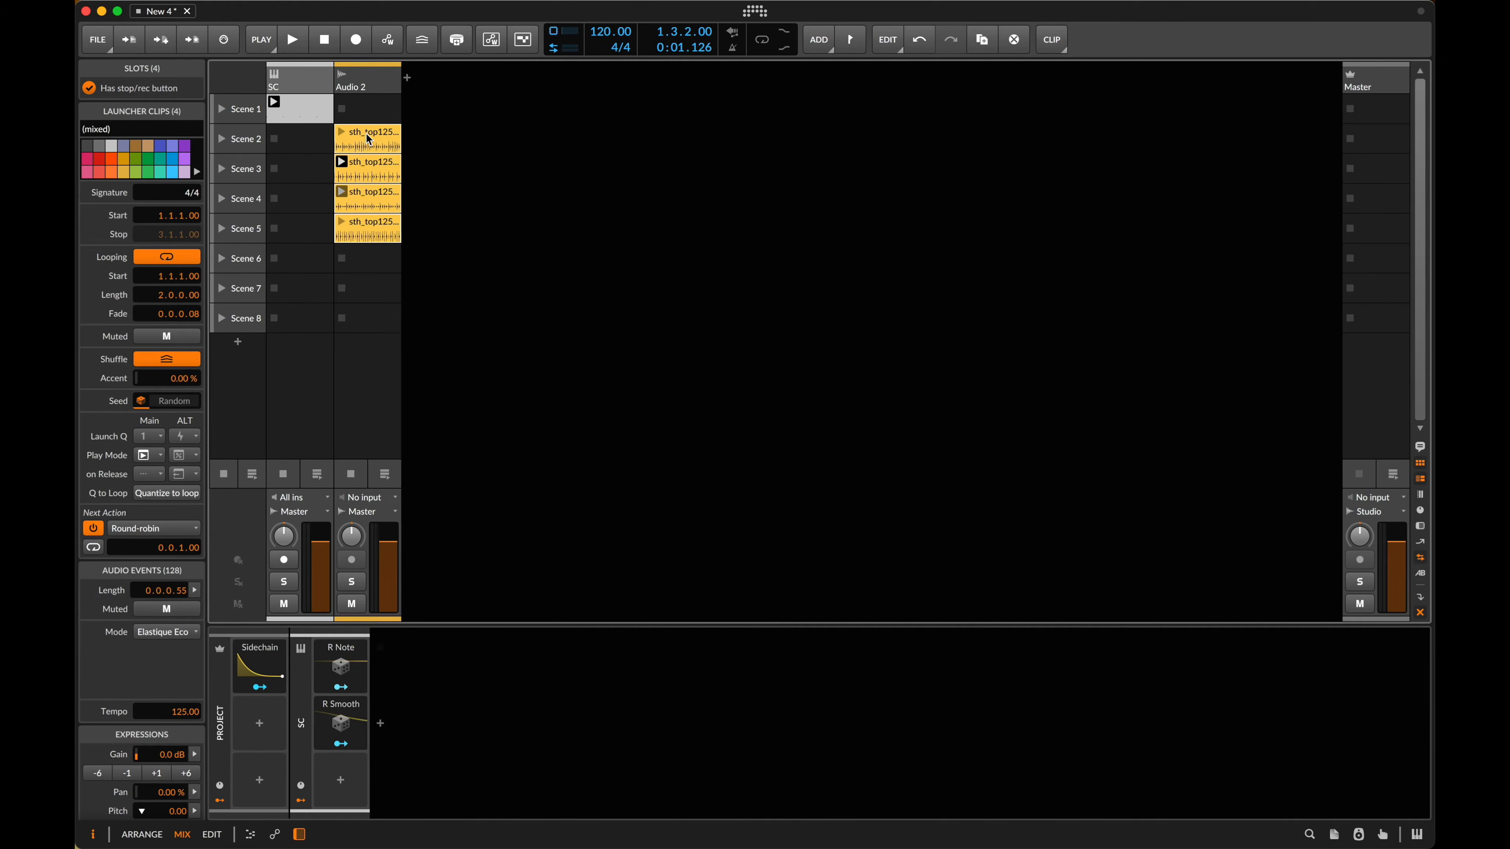
{"action": "left_click_drag", "start_coordinate": [367, 139], "coordinate": [370, 120]}
- Rename the Audio 2 clip in Scene 1 as 1 and the one in Scene 2 as 2
{"action": "left_click", "coordinate": [371, 110]}
{"action": "key", "text": "super+r"}
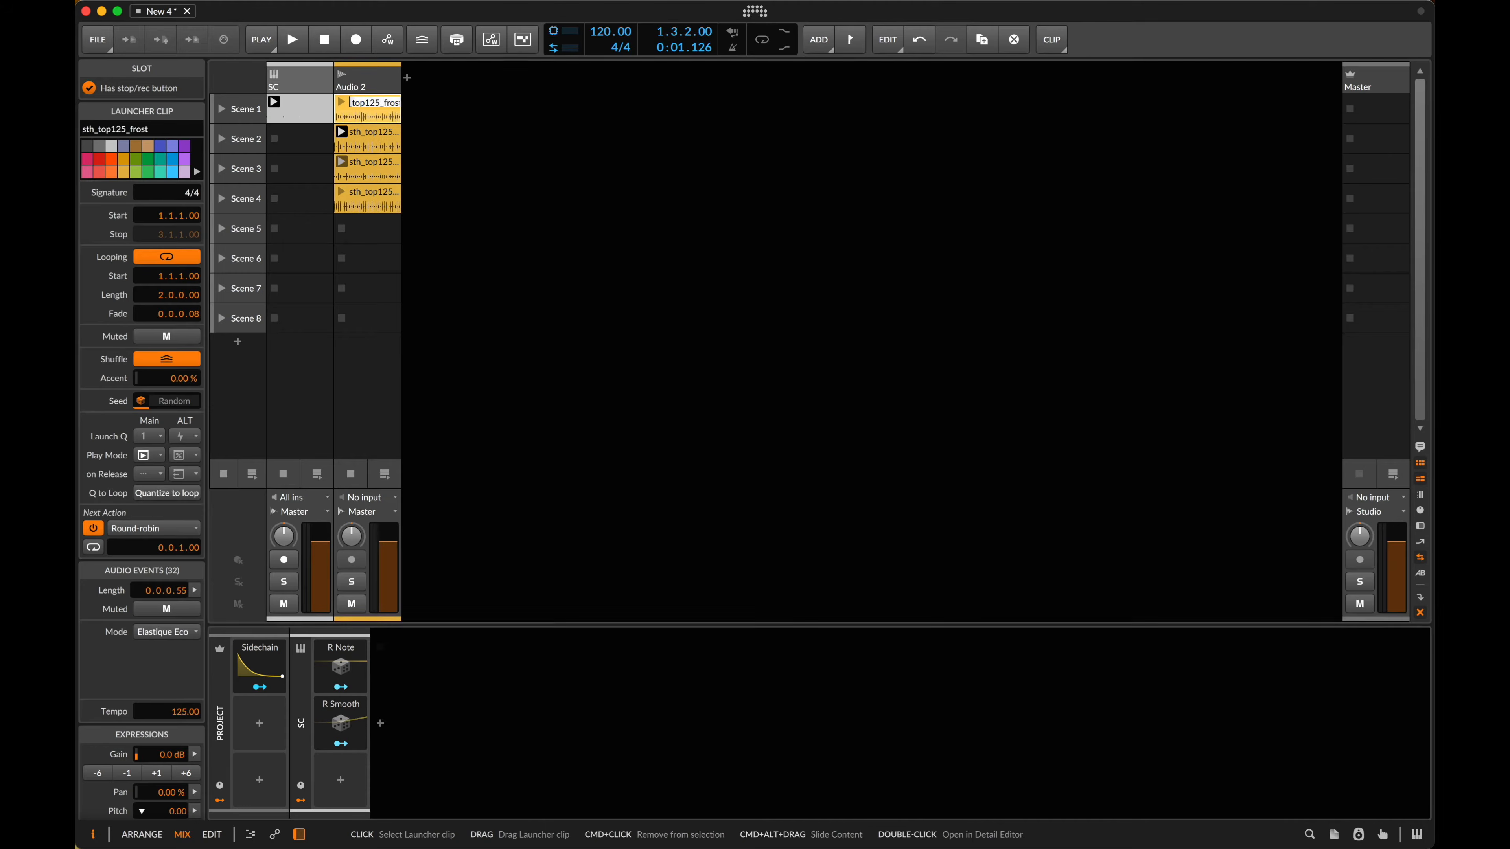
{"action": "type", "text": "1"}
{"action": "key", "text": "Return"}
{"action": "left_click", "coordinate": [377, 138]}
{"action": "key", "text": "super+r"}
{"action": "type", "text": "2"}
{"action": "key", "text": "Return"}
- Rename the Audio 2 clip in Scene 3 as 3 and the one in Scene 4 as 4
{"action": "left_click", "coordinate": [380, 165]}
{"action": "key", "text": "super+r"}
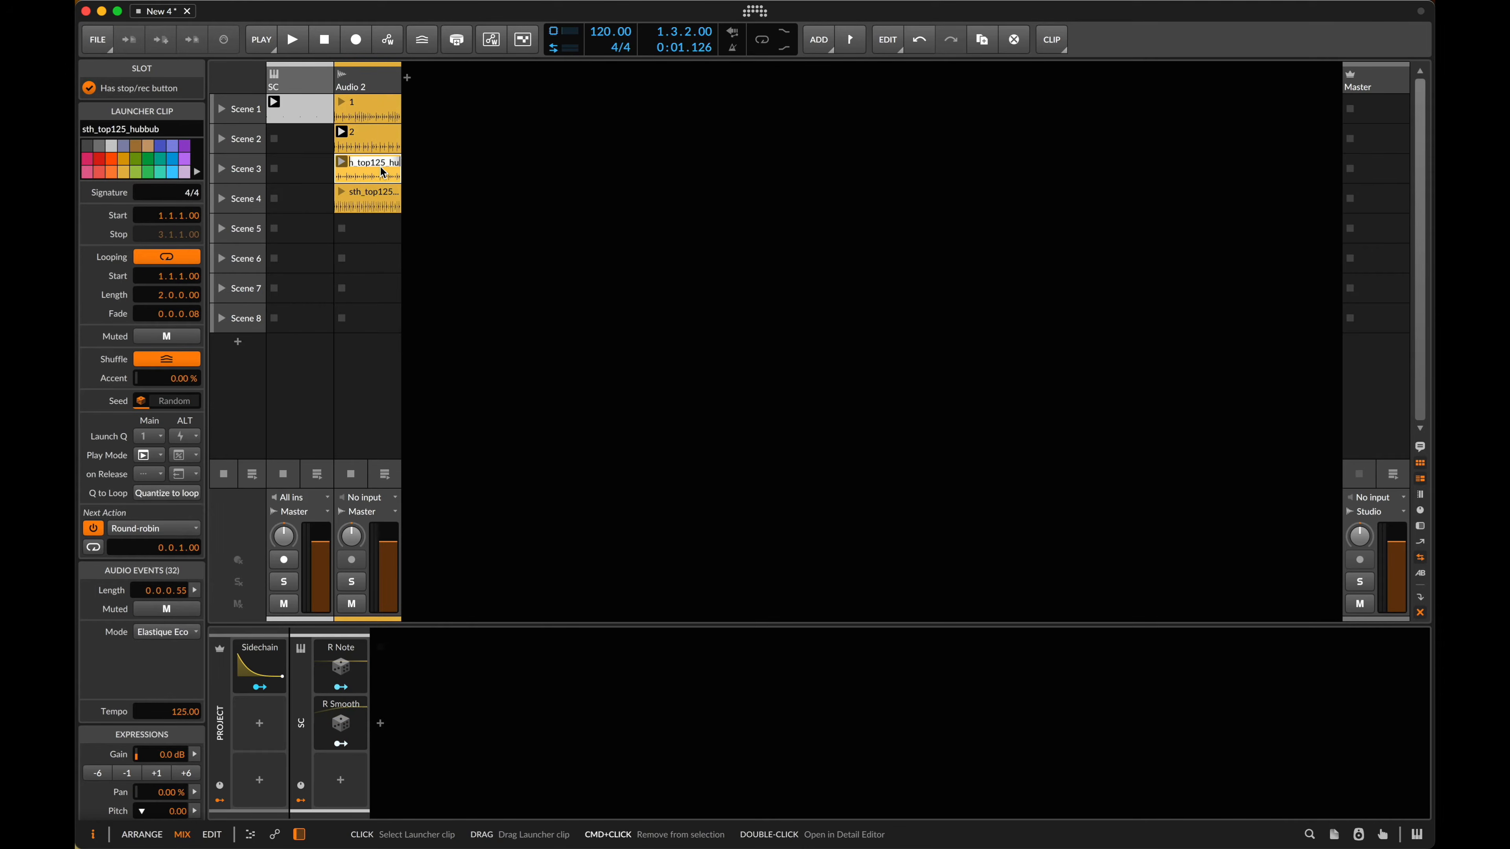
{"action": "type", "text": "3"}
{"action": "key", "text": "Return"}
{"action": "left_click", "coordinate": [372, 201]}
{"action": "key", "text": "super+r"}
{"action": "type", "text": "4"}
{"action": "key", "text": "Return"}
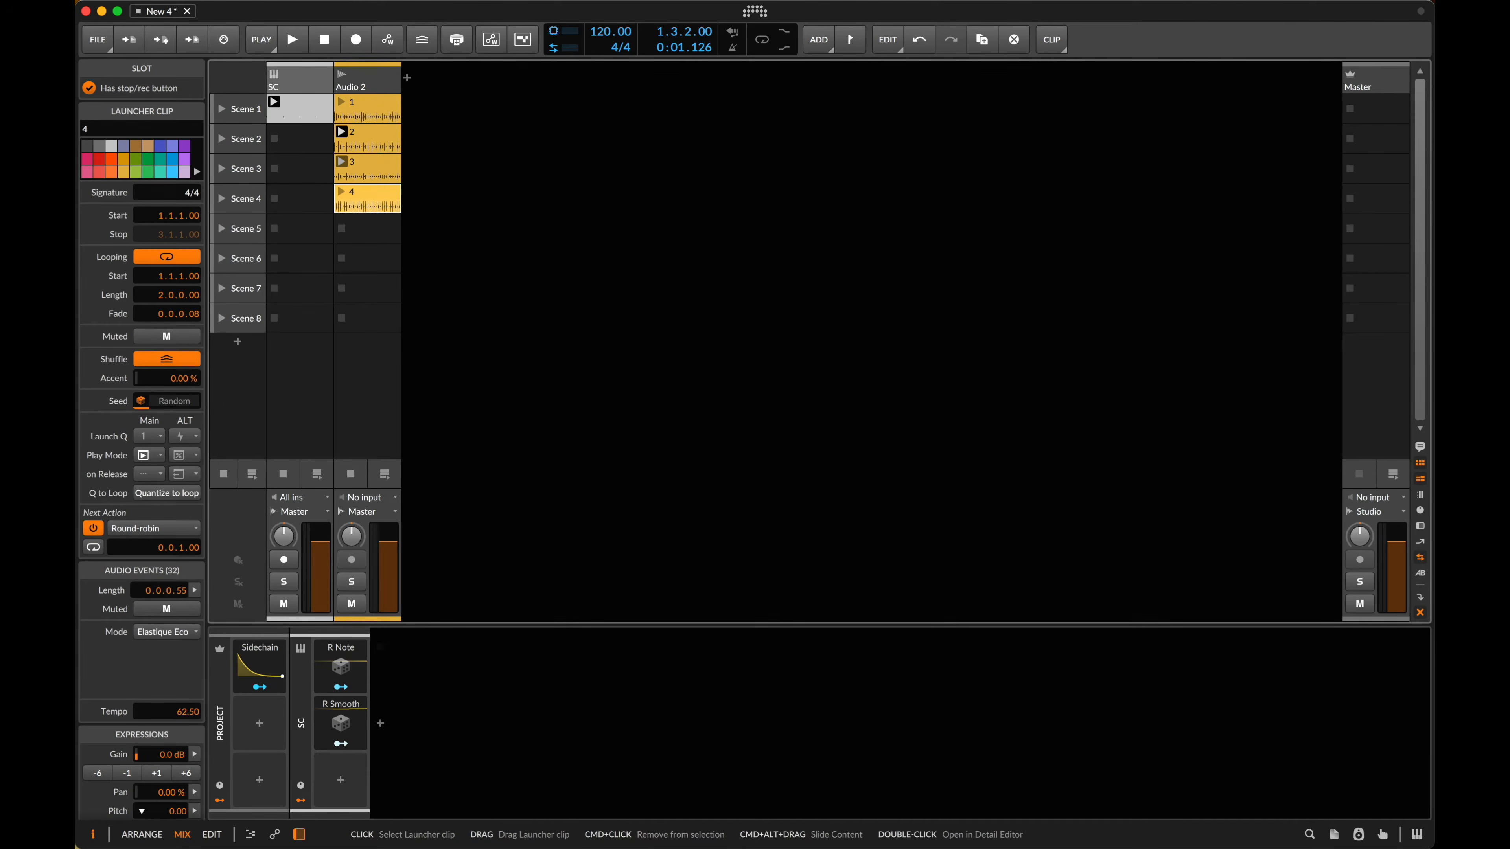
- Start playback and insert an EQ-2 device on the Audio 2 track
{"action": "left_click", "coordinate": [287, 29]}
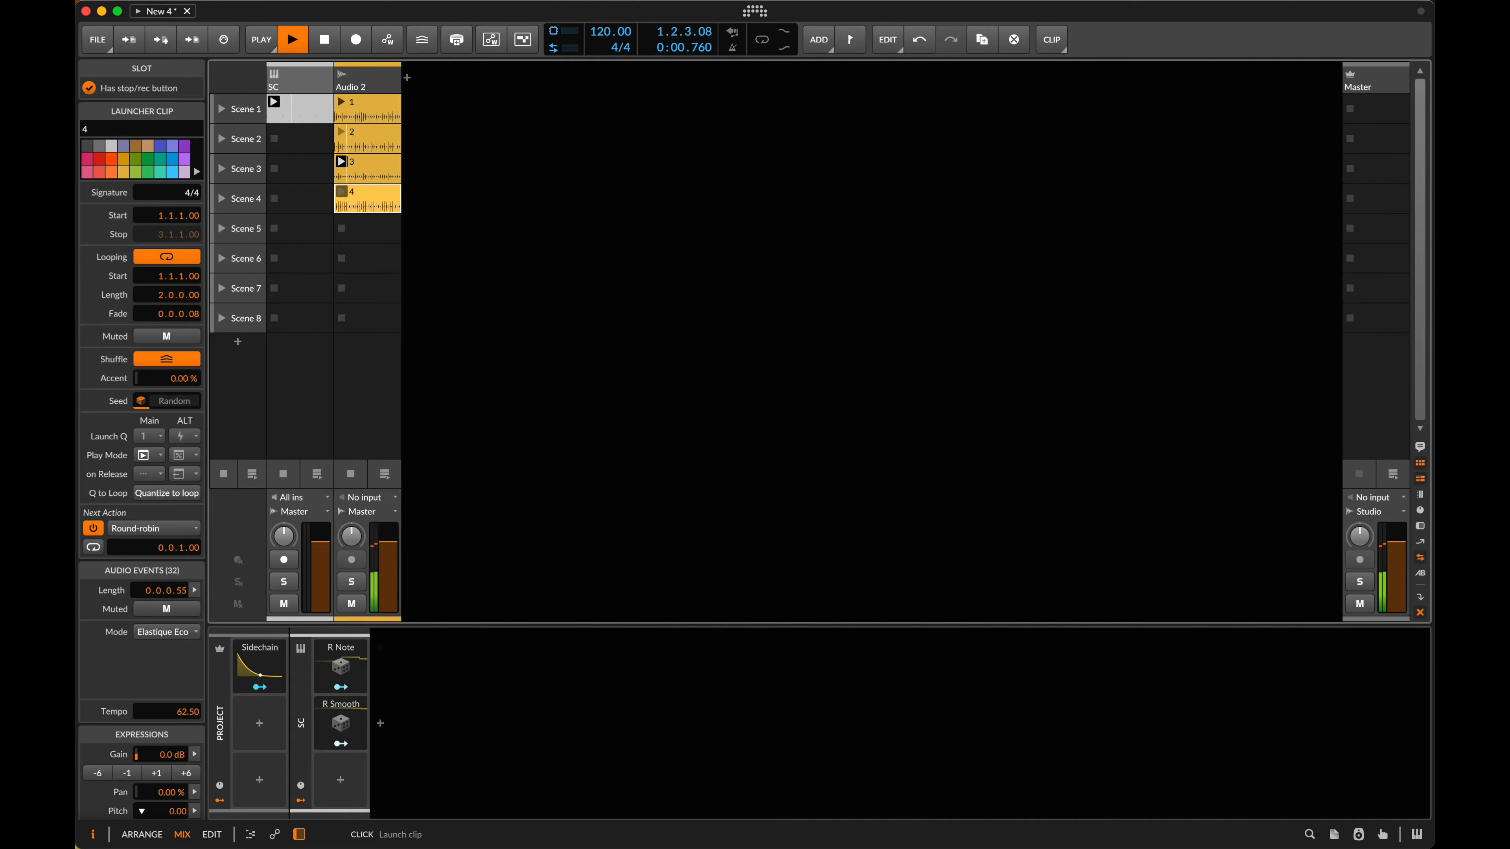
{"action": "left_click", "coordinate": [377, 88]}
{"action": "left_click", "coordinate": [322, 723]}
{"action": "type", "text": "eq"}
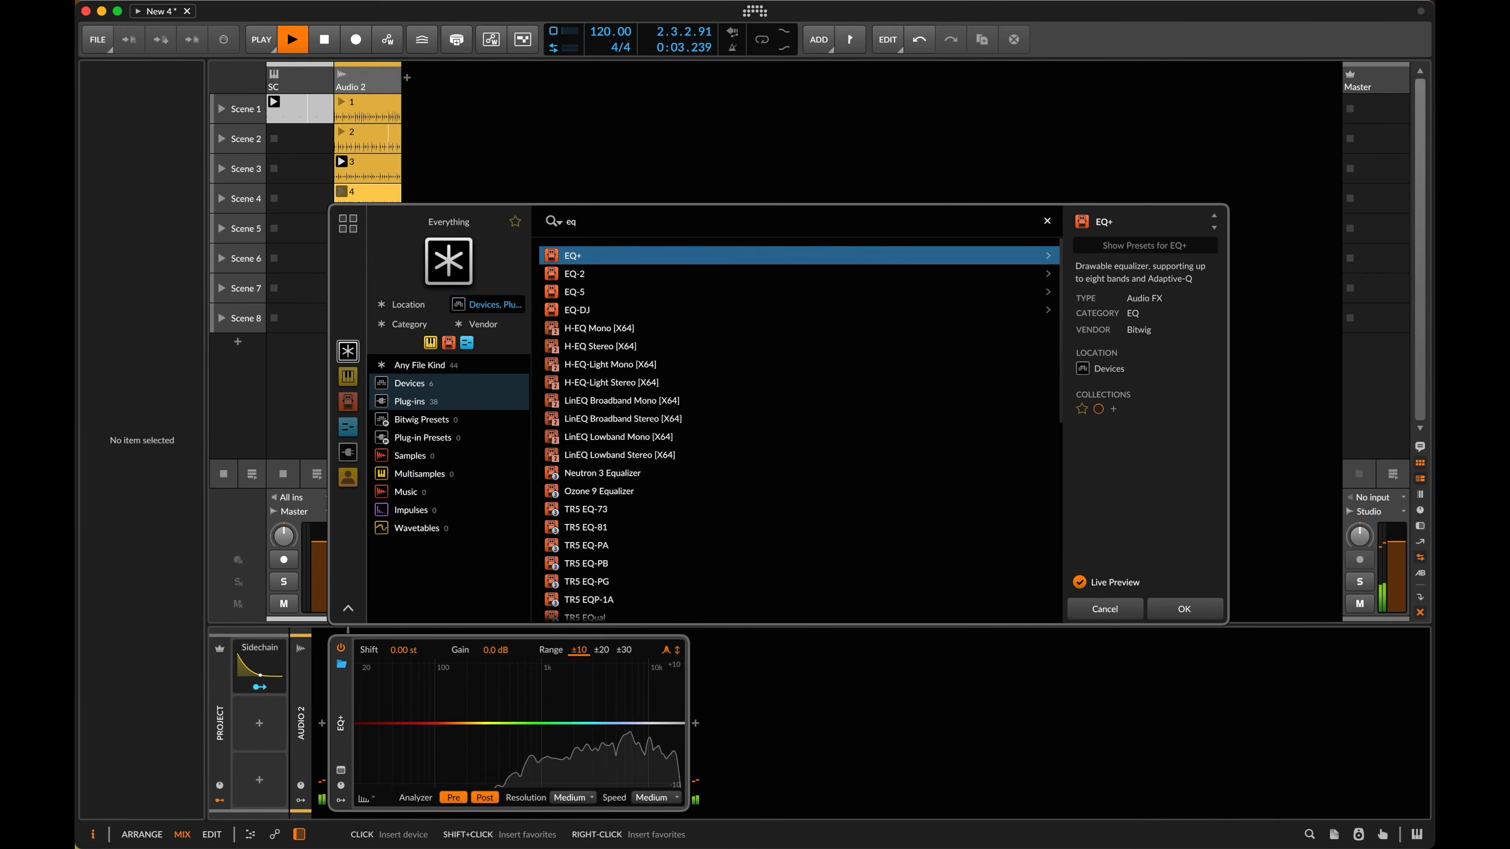
{"action": "key", "text": "Return"}
- Set the EQ-2's low cut to 864 Hz and its high cut to 6.48 kHz, and stop playback
{"action": "left_click_drag", "start_coordinate": [377, 714], "coordinate": [377, 631]}
{"action": "left_click_drag", "start_coordinate": [637, 692], "coordinate": [624, 694]}
{"action": "key", "text": "space"}
- Rename the Audio 2 track as Top 1
{"action": "left_click", "coordinate": [377, 82]}
{"action": "double_click", "coordinate": [374, 77]}
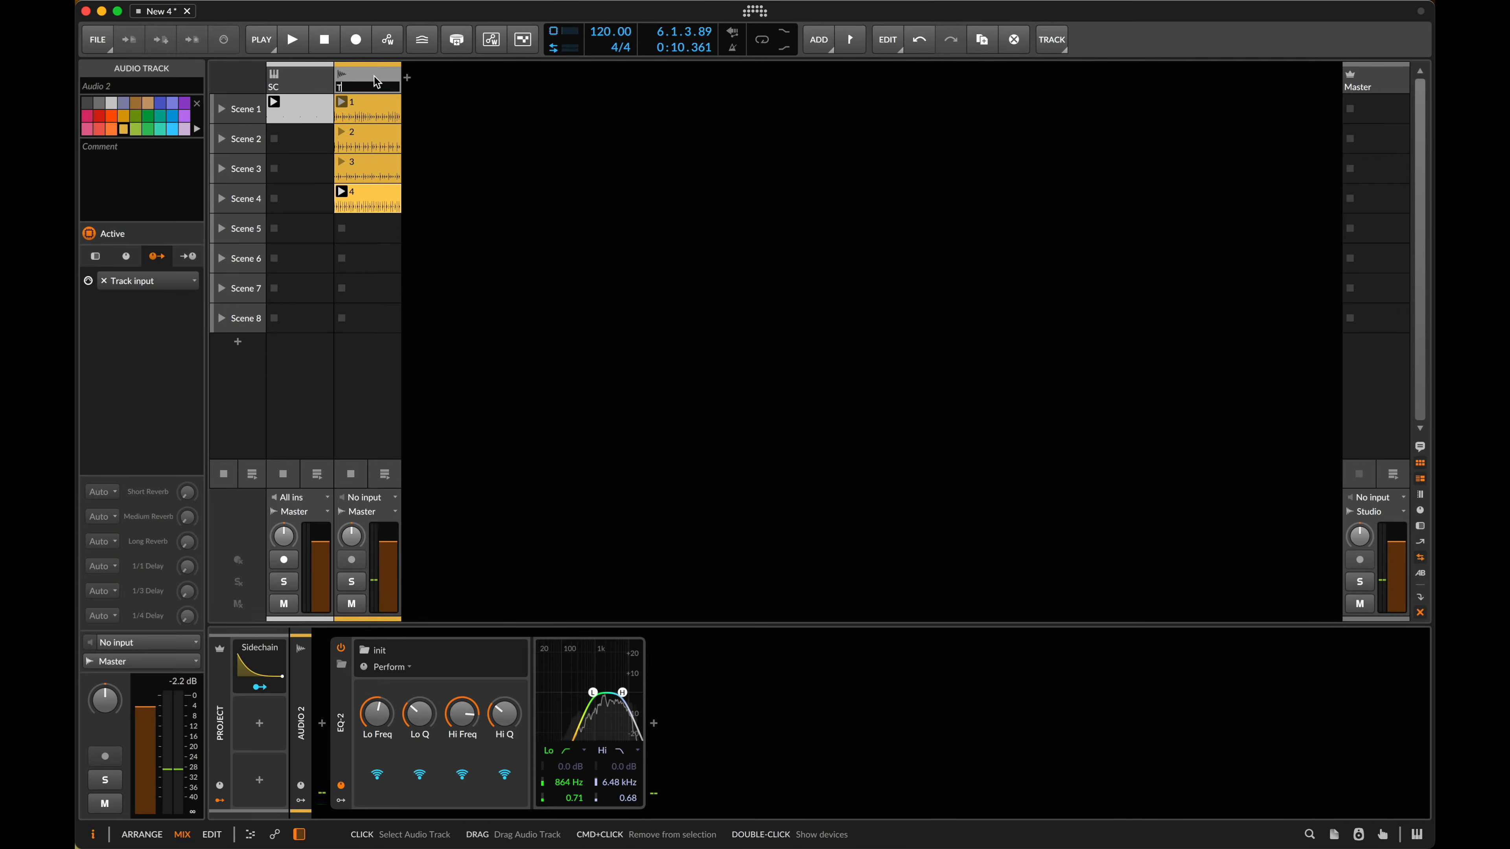
{"action": "type", "text": "Top 1"}
{"action": "key", "text": "Return"}
- Open the sample browser and replace the search term with "kick"
{"action": "key", "text": "b"}
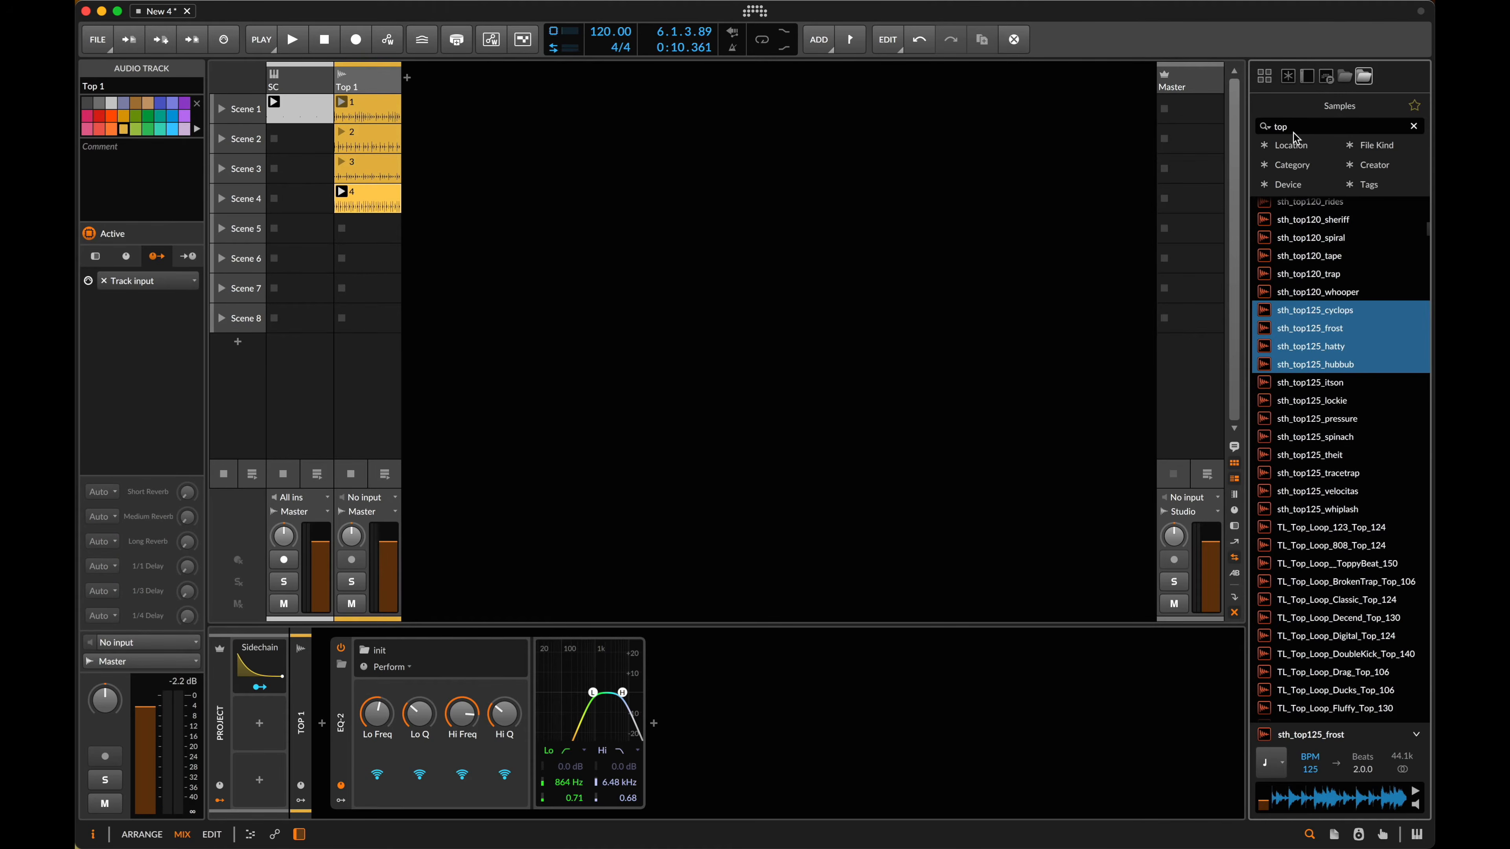
{"action": "double_click", "coordinate": [1290, 129]}
{"action": "key", "text": "BackSpace"}
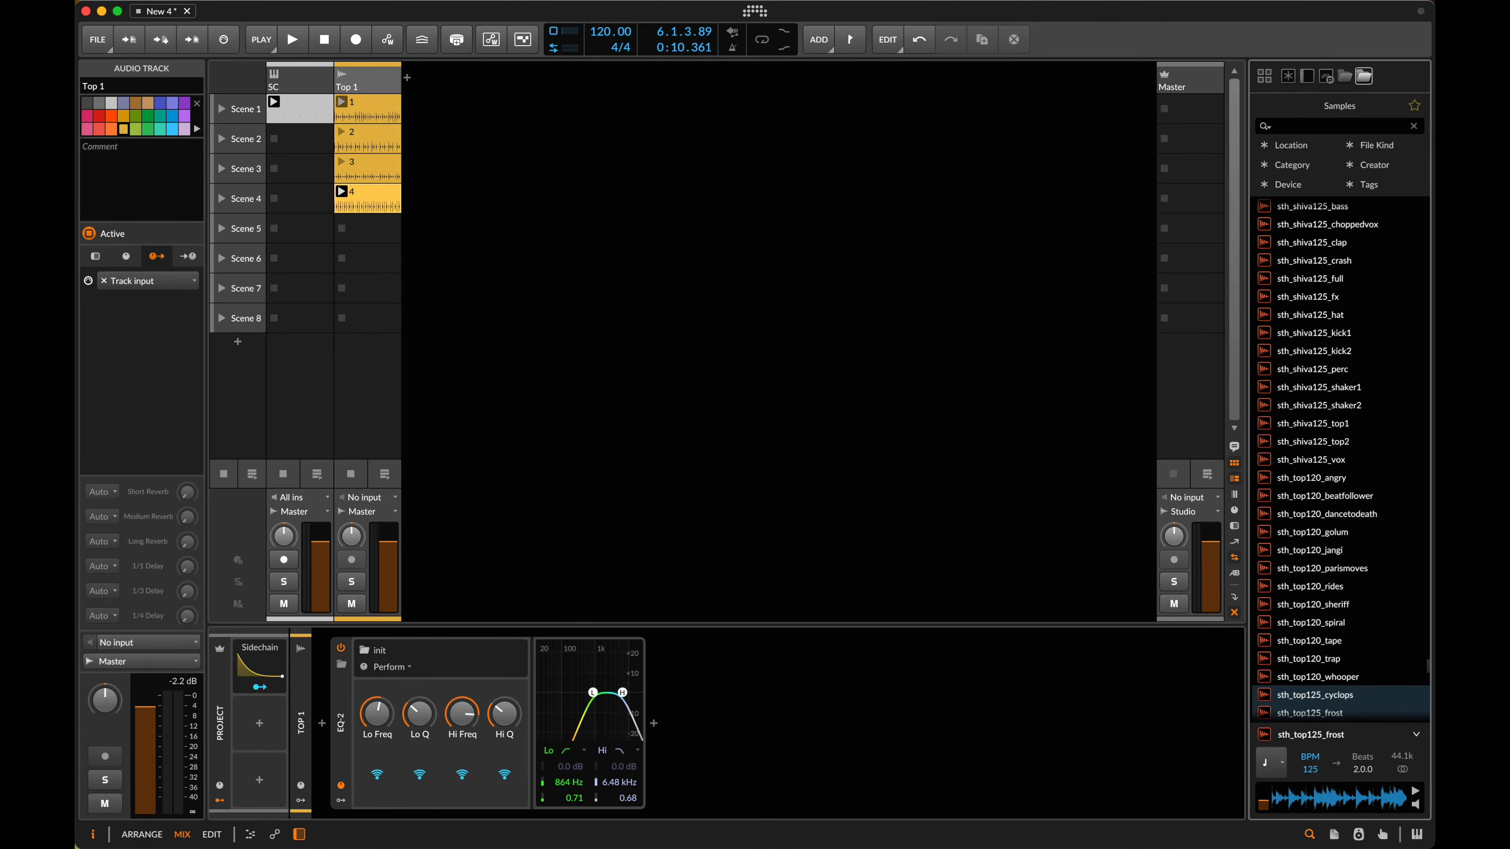
{"action": "type", "text": "m"}
{"action": "key", "text": "BackSpace"}
{"action": "type", "text": "kick"}
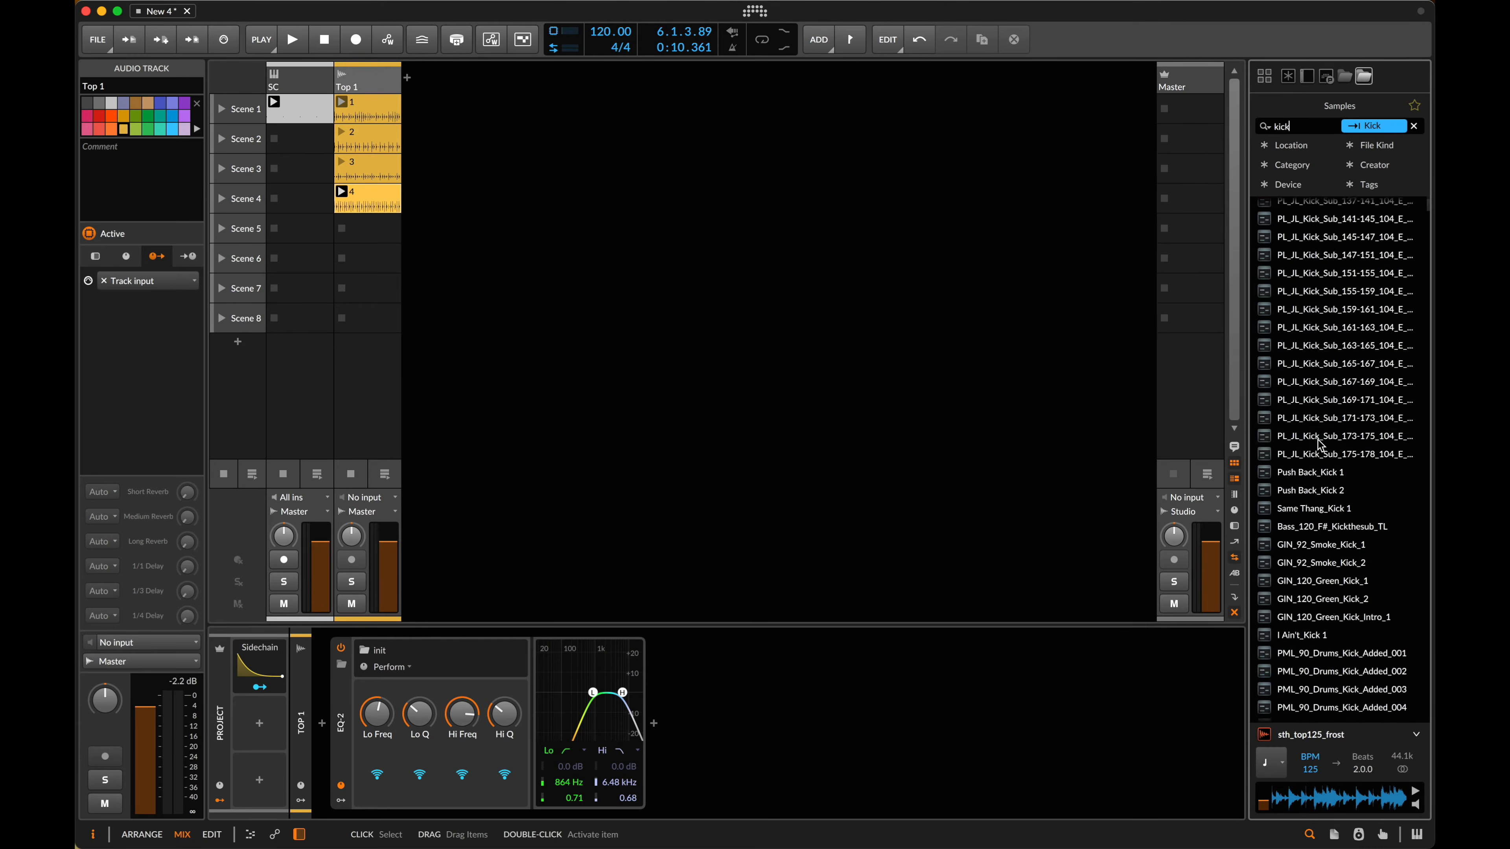
- Audition kick samples and load Kick15_TL onto a new instrument track after Top 1
{"action": "scroll", "coordinate": [1338, 437], "scroll_direction": "down", "scroll_amount": 9}
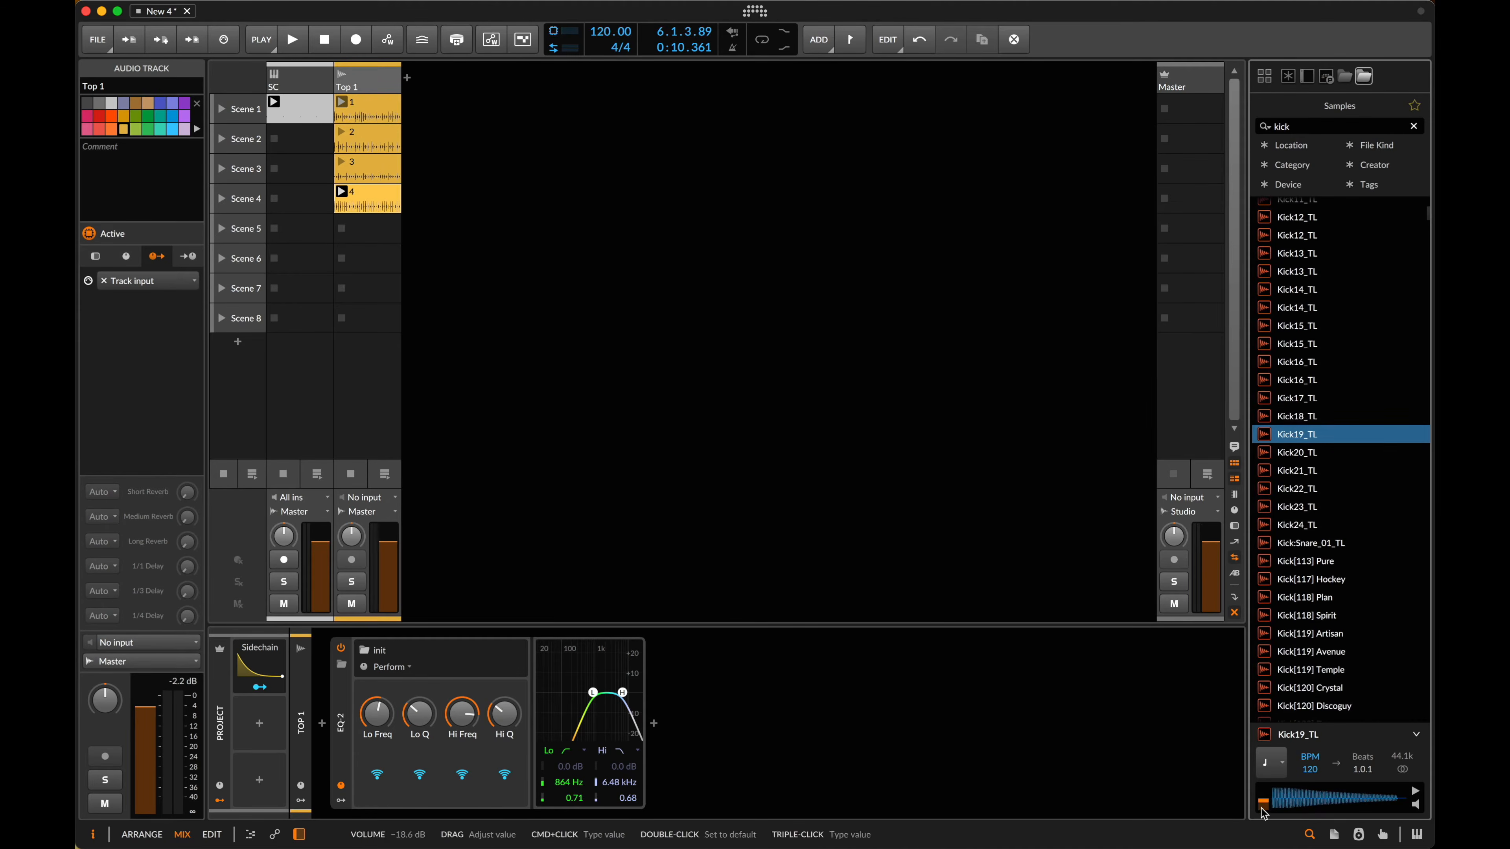
{"action": "left_click", "coordinate": [1361, 291]}
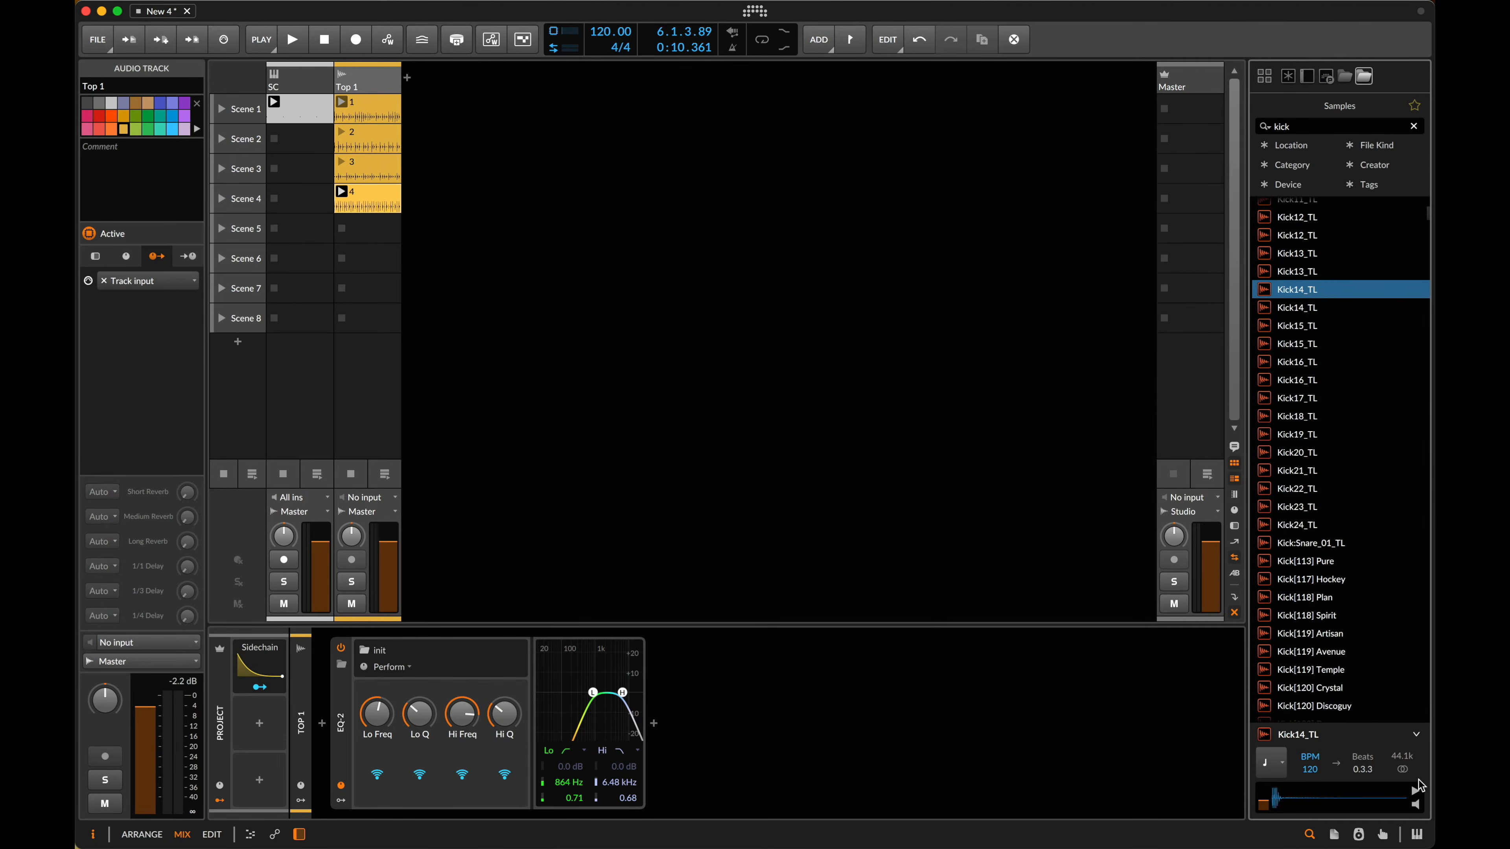
{"action": "left_click", "coordinate": [1415, 794]}
{"action": "left_click", "coordinate": [1346, 345]}
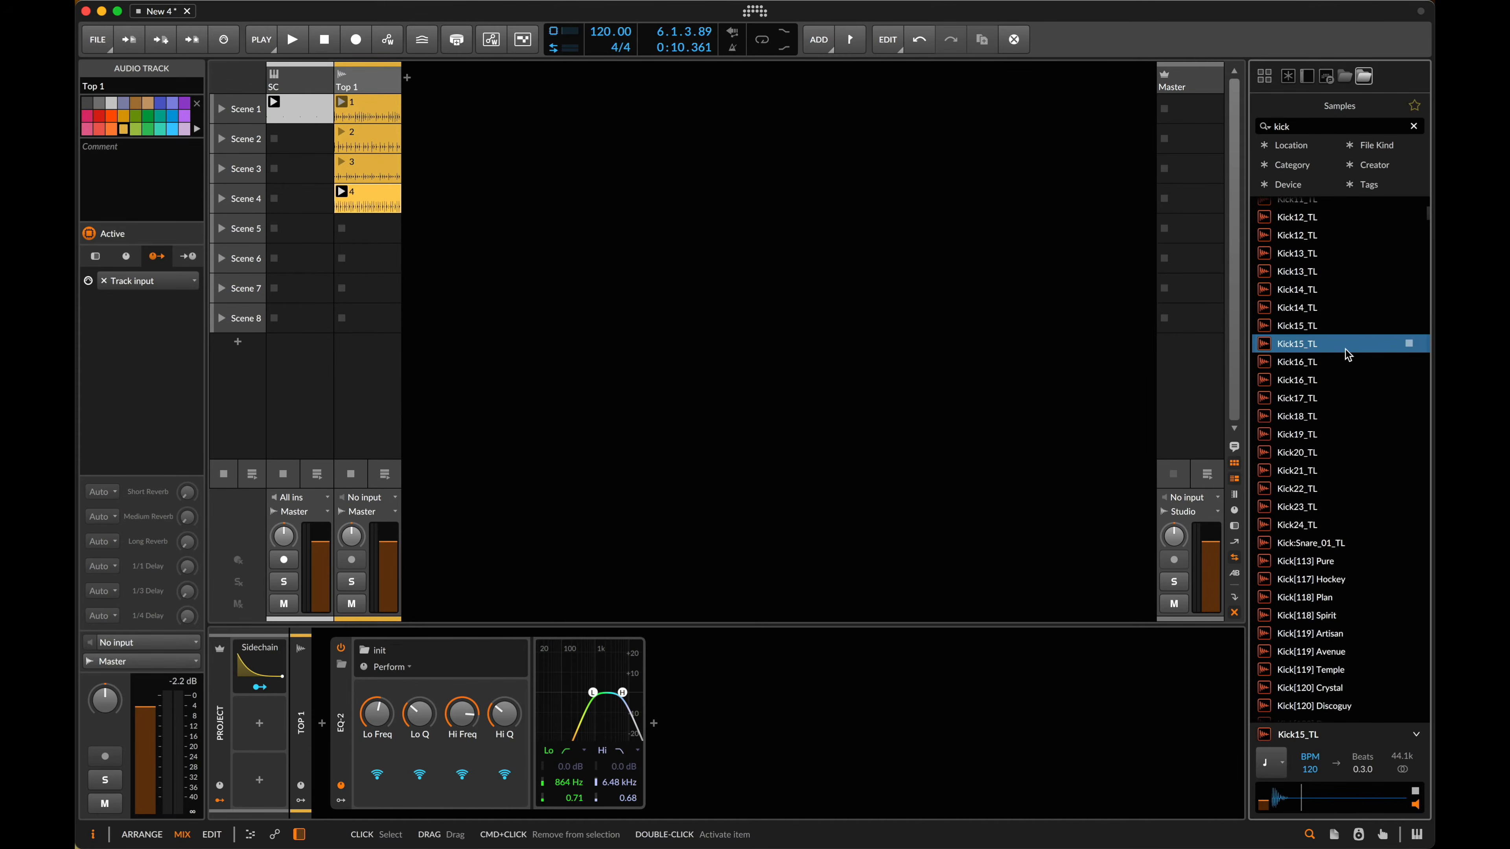
{"action": "left_click_drag", "start_coordinate": [1297, 351], "coordinate": [428, 80]}
- Create an empty launcher clip in Scene 1 of the Kick15_TL track, test playback and open the clip in the note editor
{"action": "double_click", "coordinate": [438, 114]}
{"action": "key", "text": "space"}
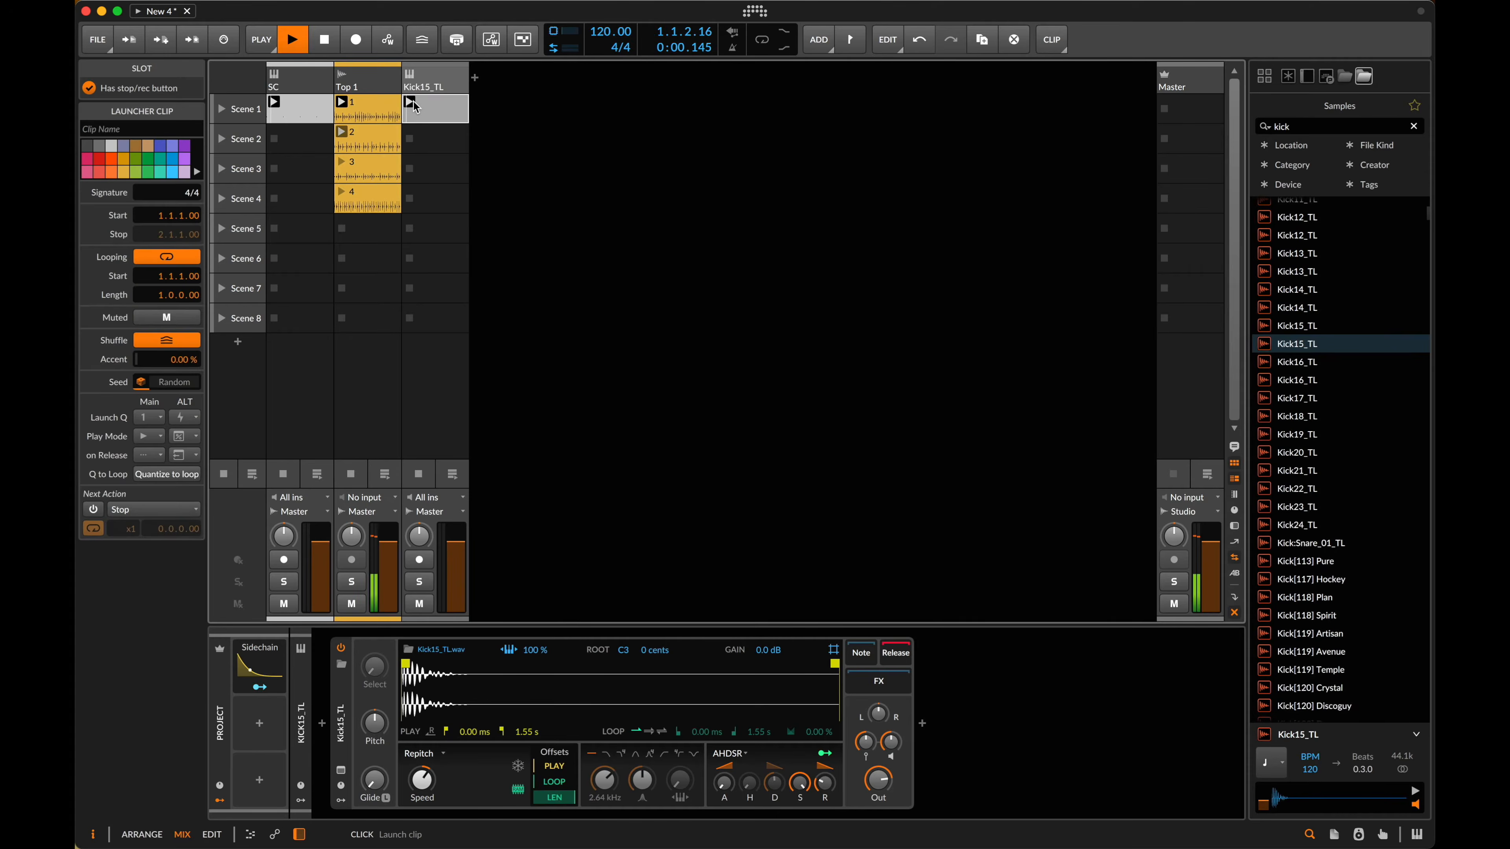
{"action": "key", "text": "space"}
{"action": "double_click", "coordinate": [443, 108]}
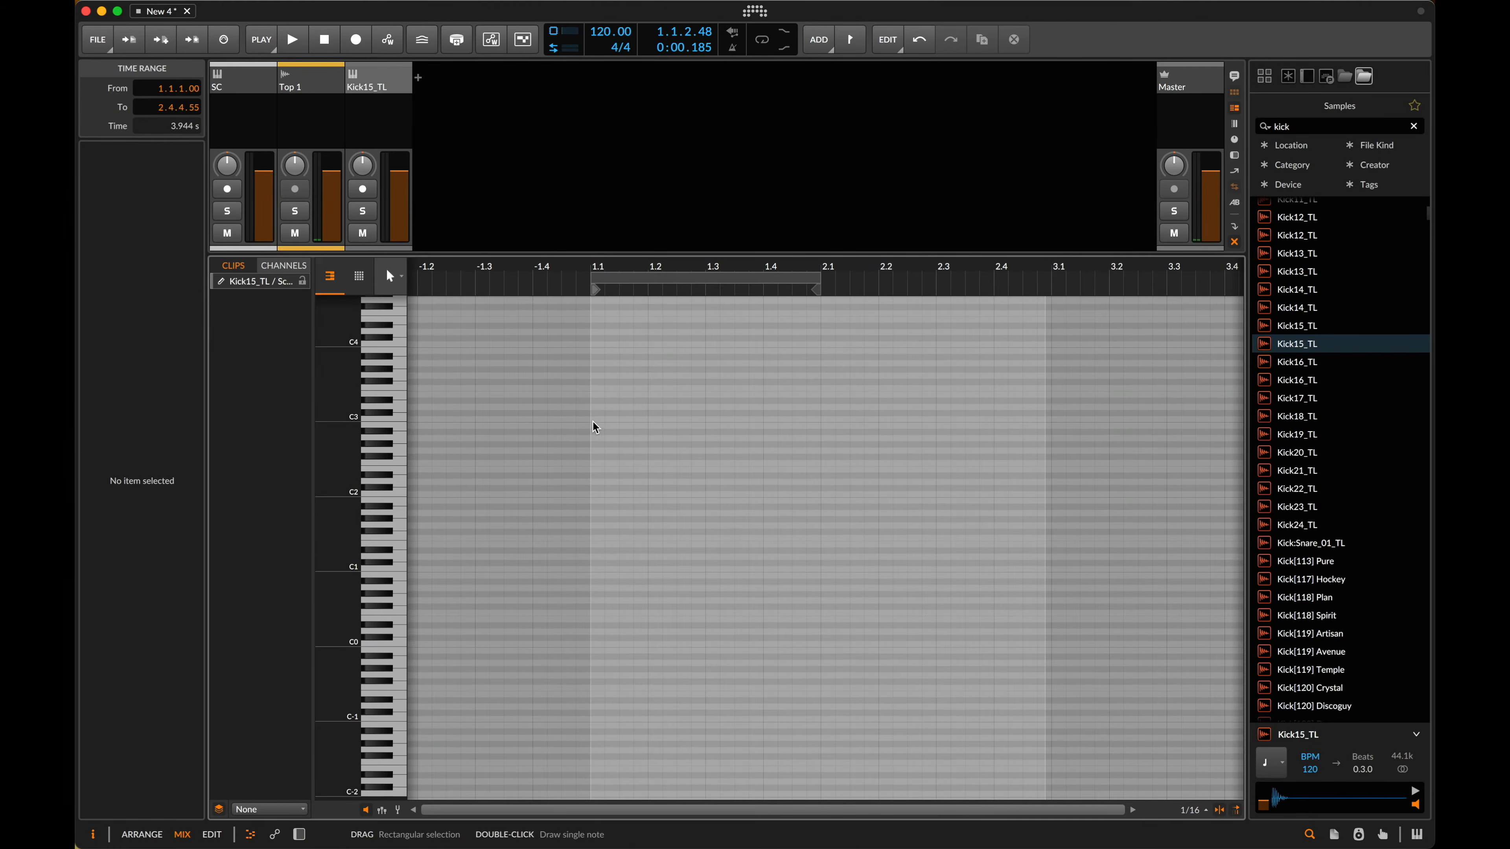
- Enter four 1/16-long C3 notes in the kick clip, one on each beat of the bar, by duplicating and nudging
{"action": "double_click", "coordinate": [595, 420]}
{"action": "key", "text": "super+d"}
{"action": "key", "text": "Right"}
{"action": "key", "text": "Right"}
{"action": "key", "text": "Right"}
{"action": "key", "text": "super+a"}
{"action": "key", "text": "super+d"}
{"action": "key", "text": "Right"}
{"action": "key", "text": "Right"}
{"action": "key", "text": "Right"}
{"action": "key", "text": "Right"}
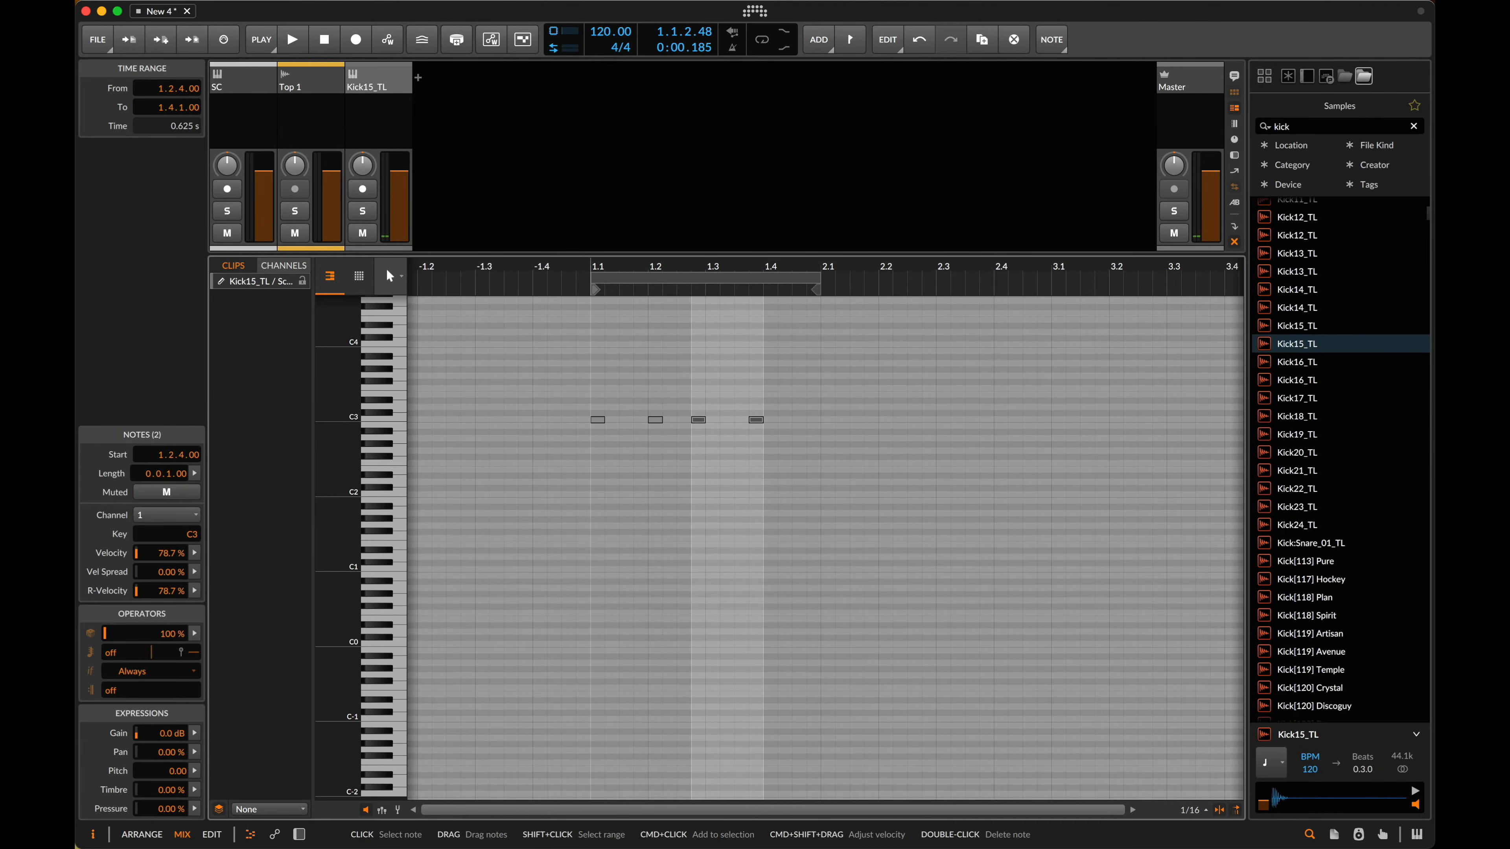
{"action": "key", "text": "Left"}
- Select all four kick notes and raise their velocity
{"action": "key", "text": "super+a"}
{"action": "key", "text": "a"}
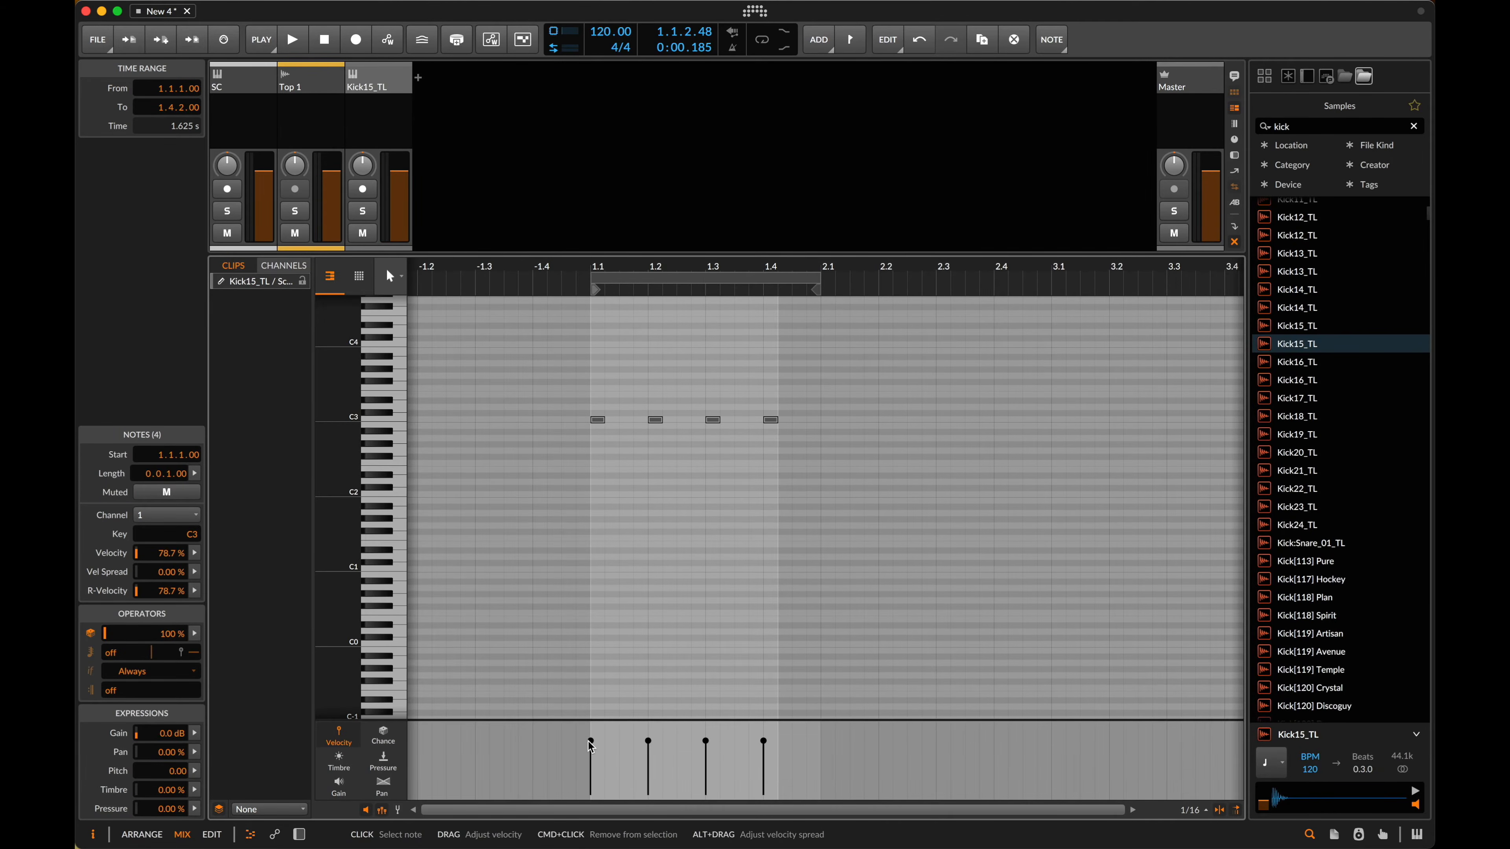
{"action": "left_click_drag", "start_coordinate": [591, 741], "coordinate": [587, 593]}
- During playback, set the kick sampler's low-pass filter cutoff to 339 Hz and lower the envelope's sustain
{"action": "key", "text": "space"}
{"action": "key", "text": "alt+2"}
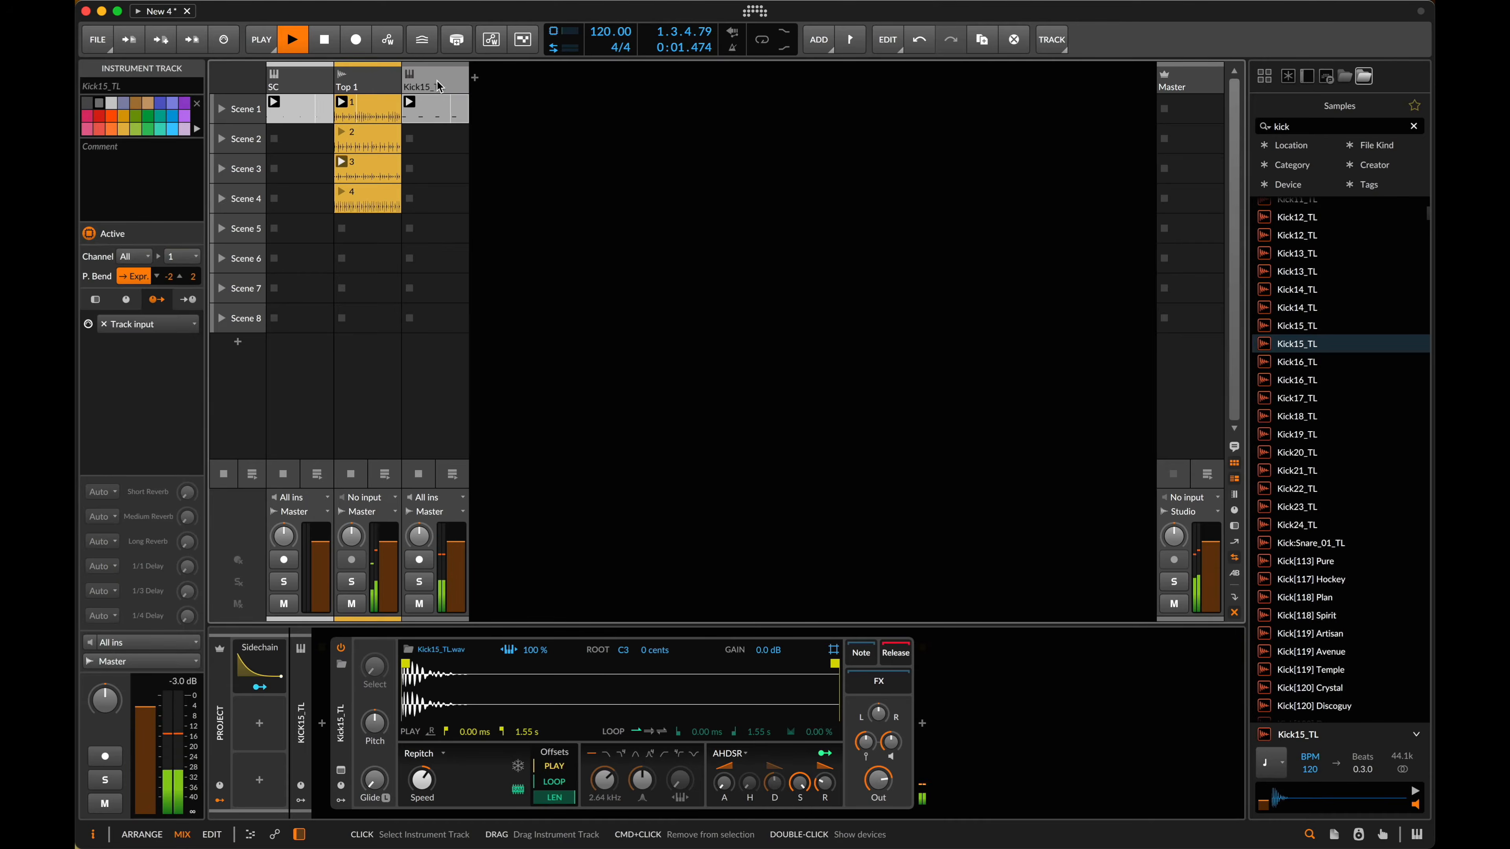
{"action": "left_click", "coordinate": [607, 755]}
{"action": "mouse_move", "coordinate": [603, 779]}
{"action": "left_mouse_down"}
{"action": "mouse_move", "coordinate": [603, 799]}
{"action": "mouse_move", "coordinate": [604, 782]}
{"action": "left_mouse_up"}
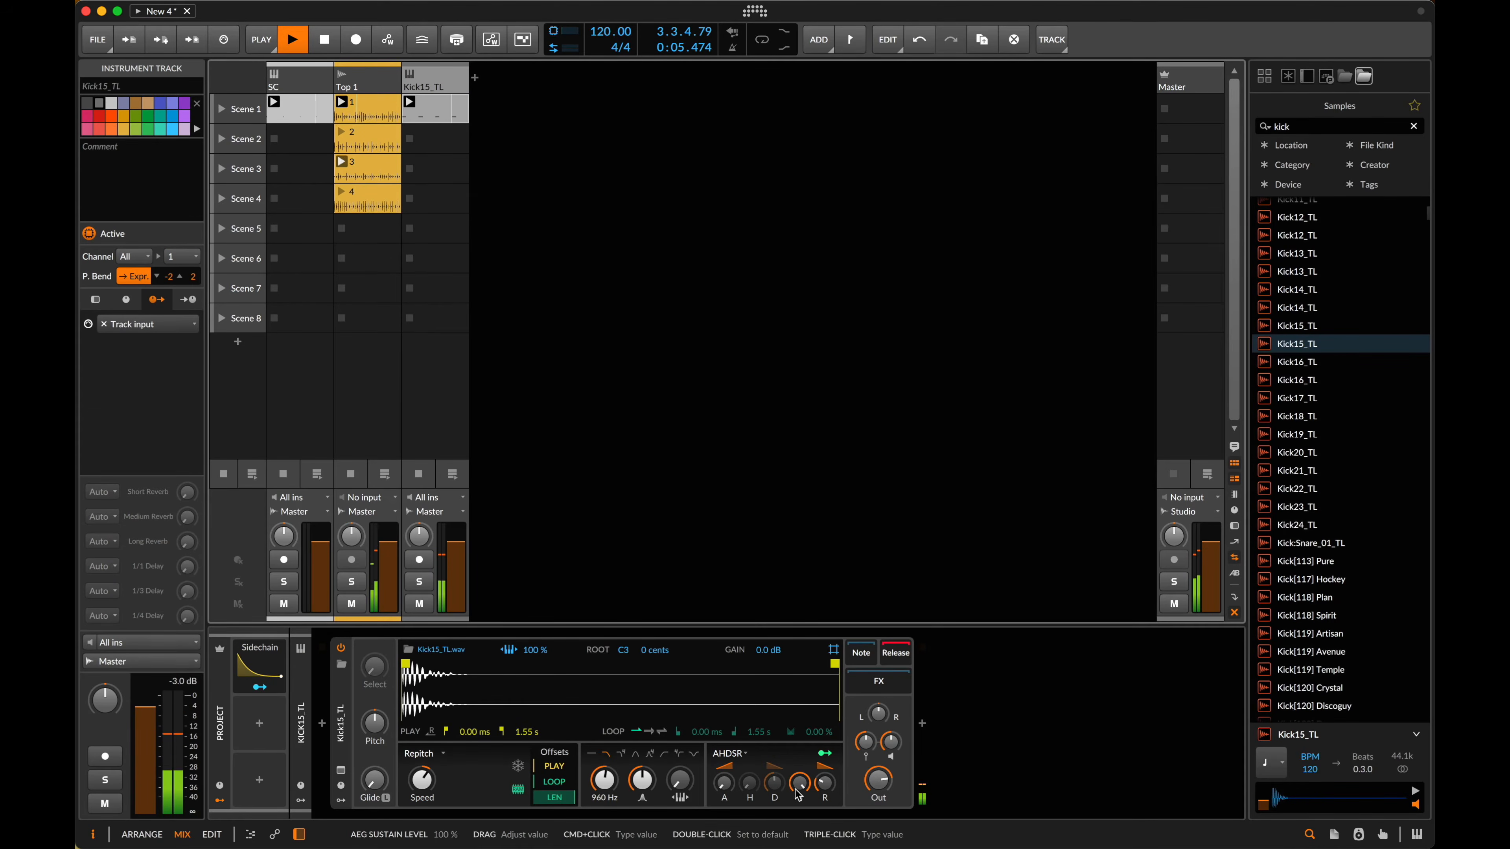
{"action": "mouse_move", "coordinate": [799, 783]}
{"action": "left_mouse_down"}
{"action": "mouse_move", "coordinate": [799, 845]}
{"action": "mouse_move", "coordinate": [775, 777]}
{"action": "left_mouse_up"}
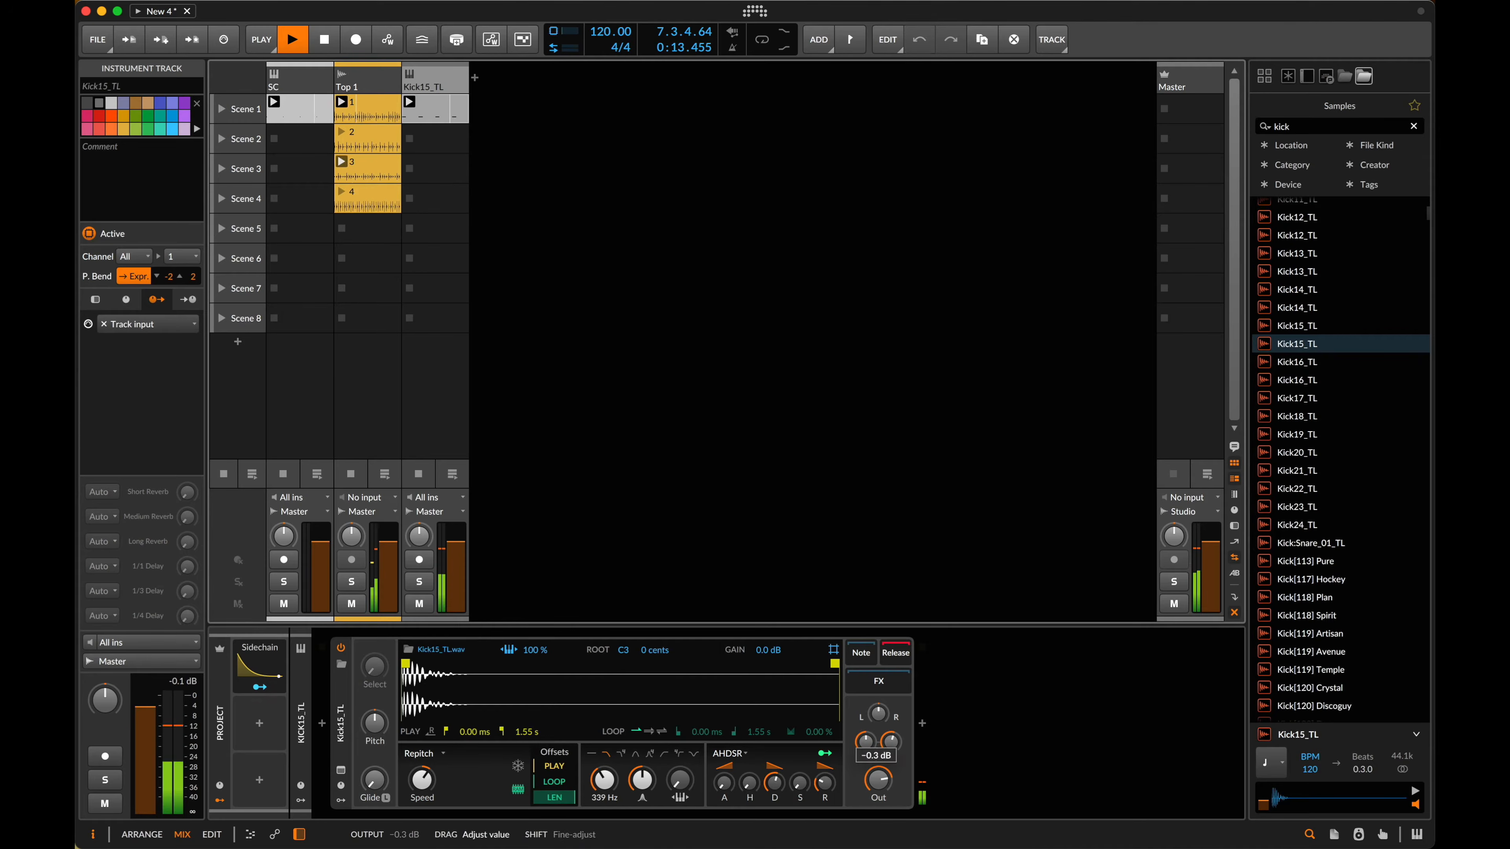
- Place the kick track ahead of Top 1 and rename it Kick
{"action": "key", "text": "super+r"}
{"action": "type", "text": "Kick"}
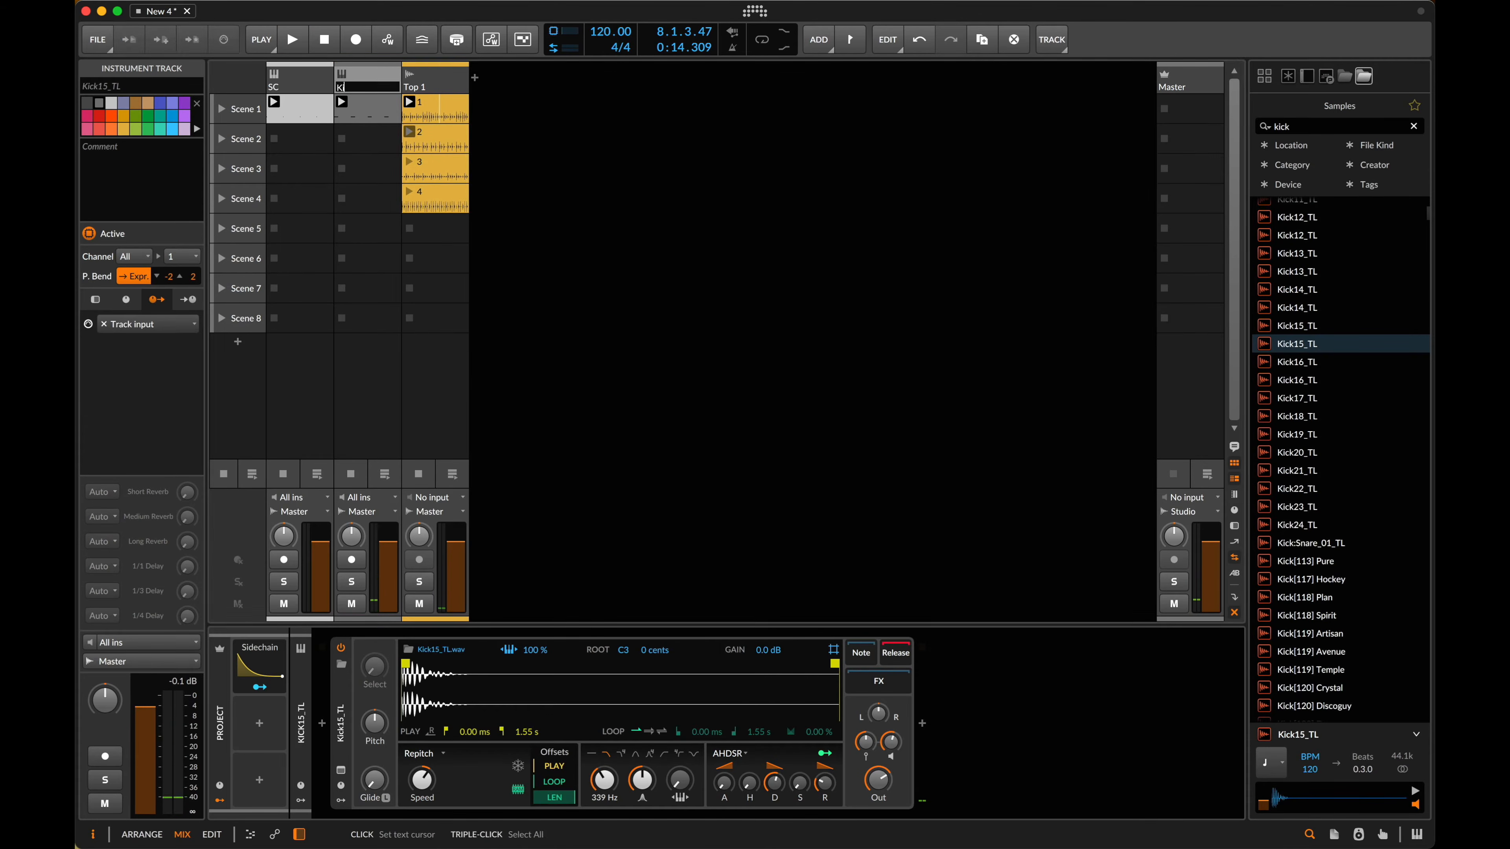
{"action": "key", "text": "Return"}
- Color both the Kick and Top 1 tracks red, leaving Top 1 selected
{"action": "right_click", "coordinate": [430, 81]}
{"action": "left_click", "coordinate": [371, 78]}
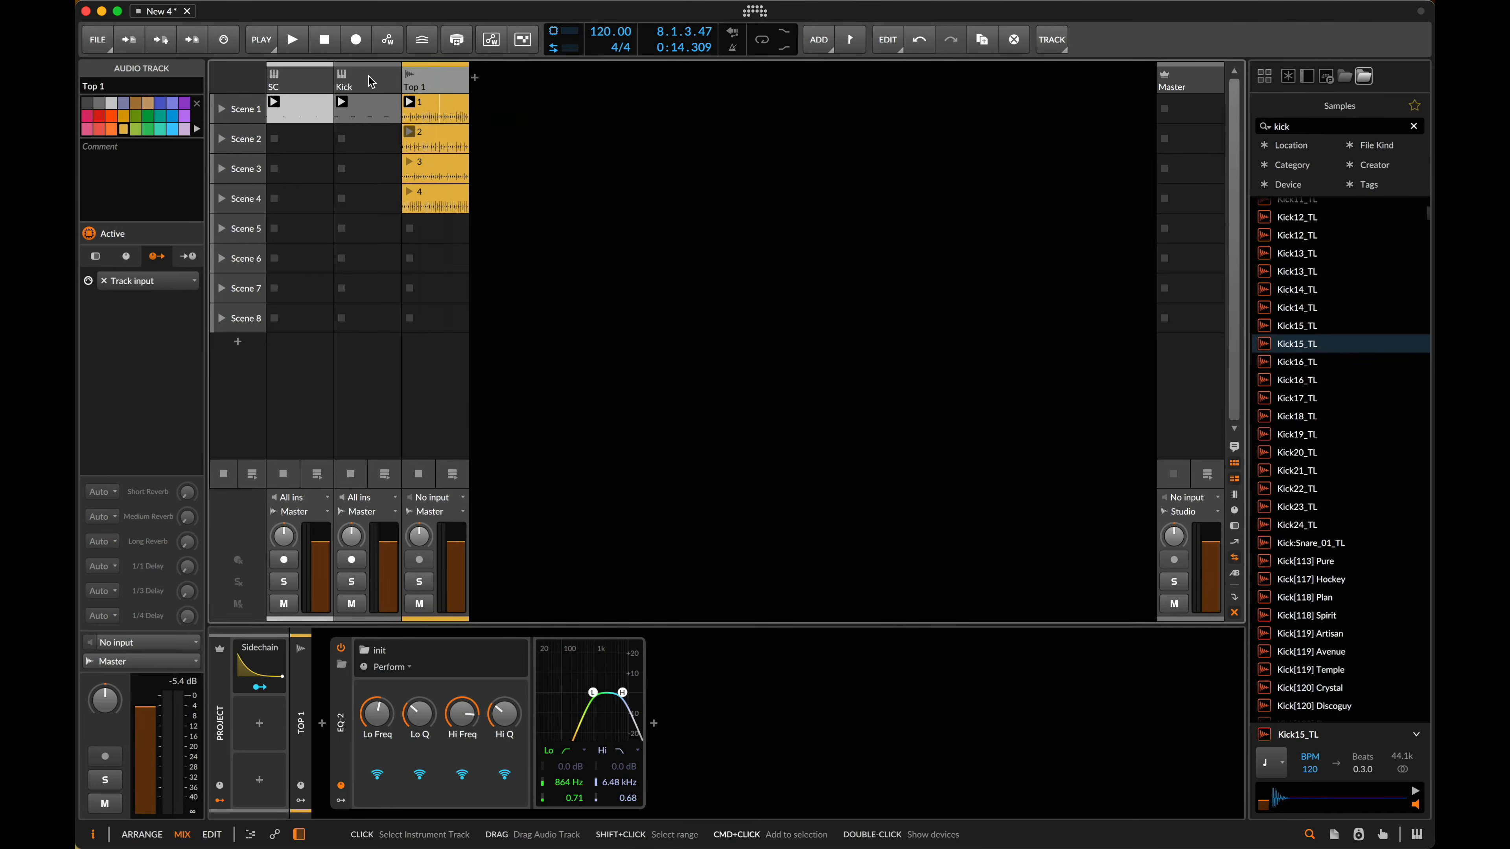
{"action": "left_click", "coordinate": [373, 79], "text": "super"}
{"action": "right_click", "coordinate": [376, 80]}
{"action": "left_click", "coordinate": [423, 105]}
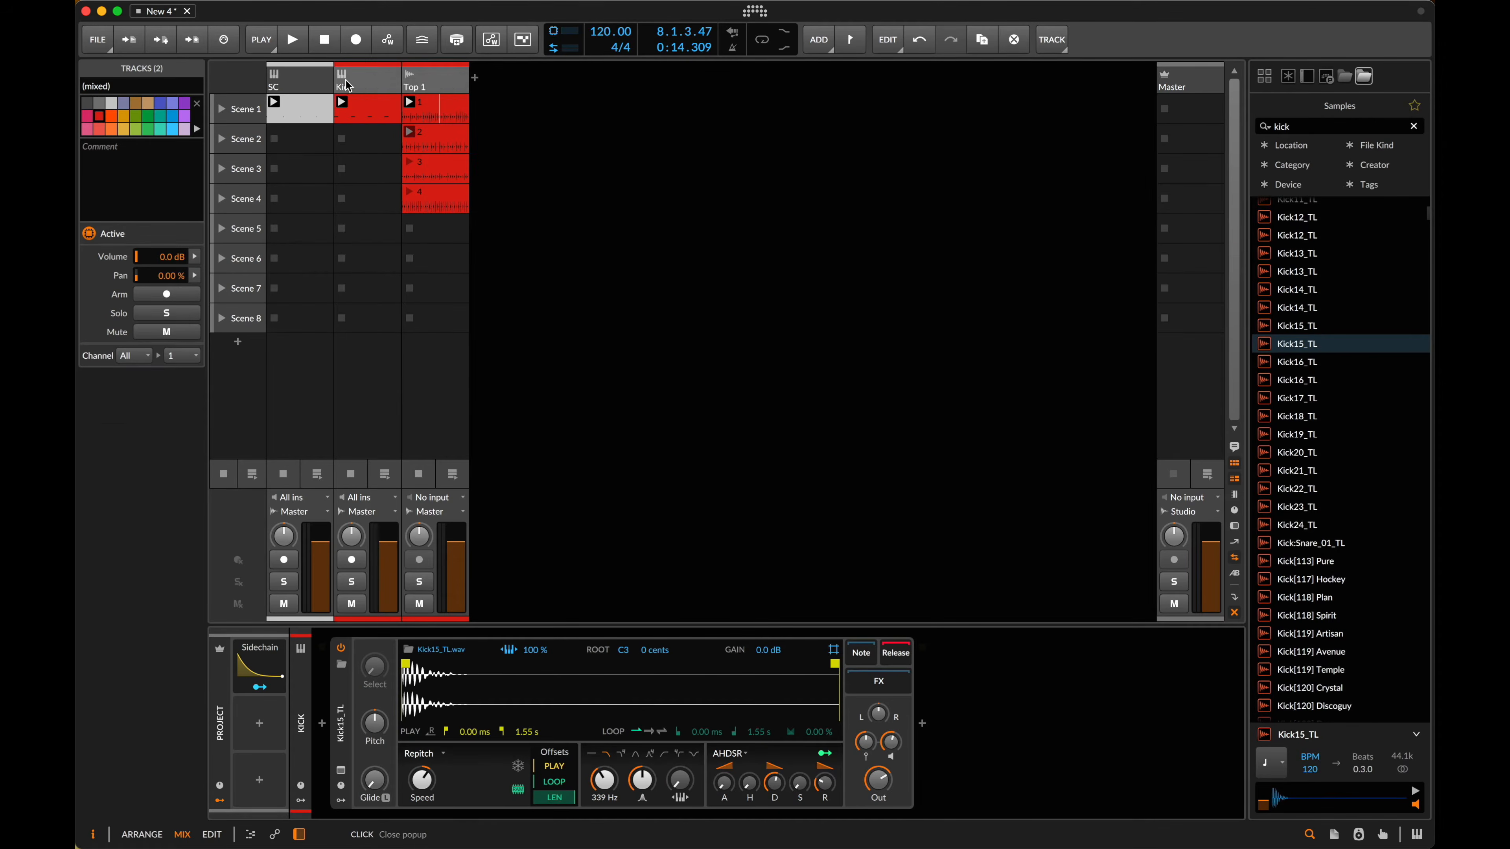
{"action": "left_click", "coordinate": [431, 78]}
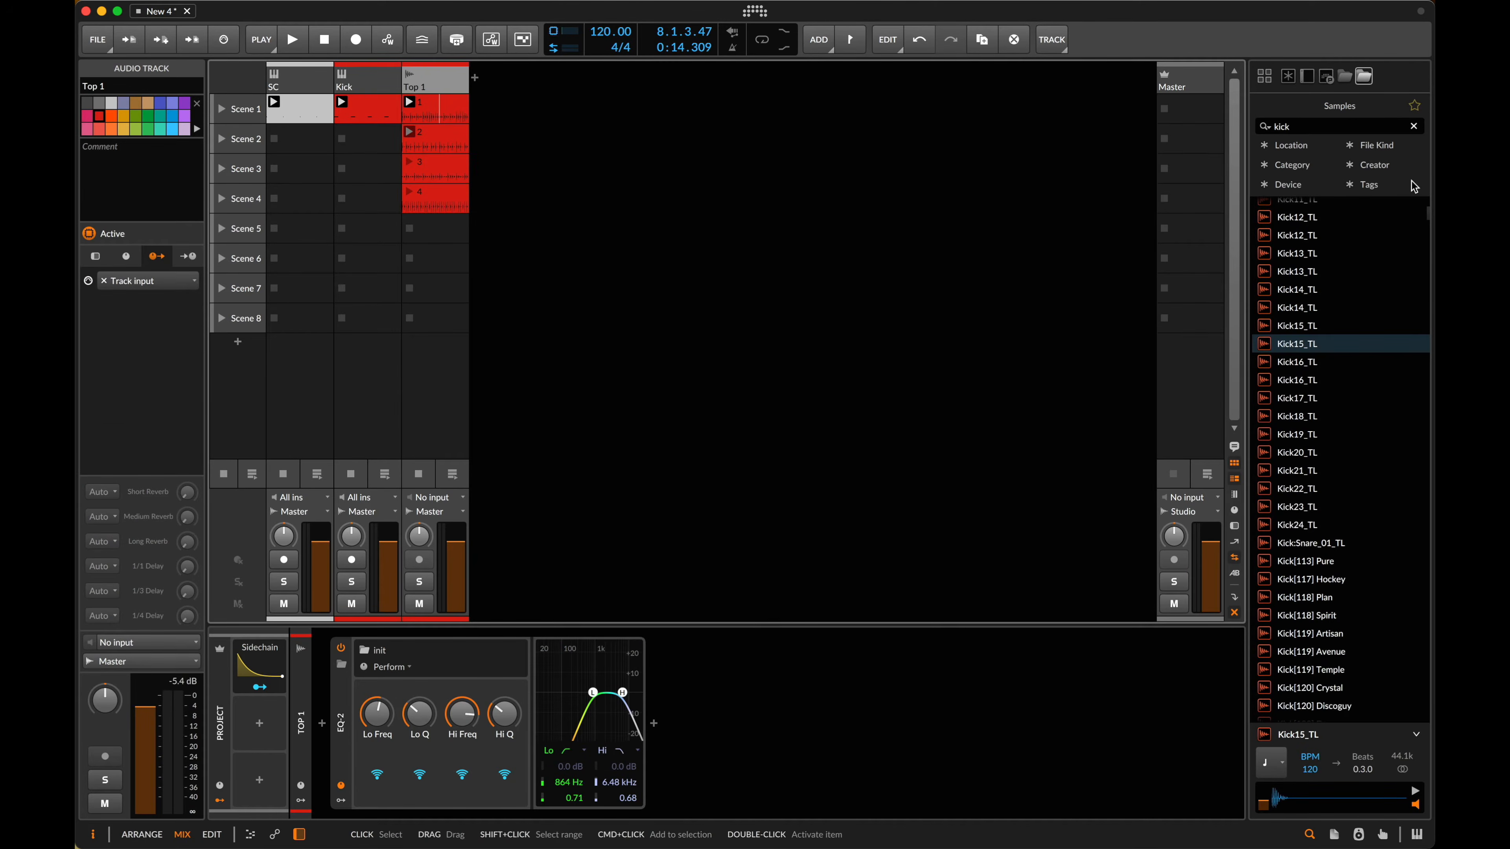
- Replace the sample browser's search term with "congas"
{"action": "left_click", "coordinate": [1304, 127]}
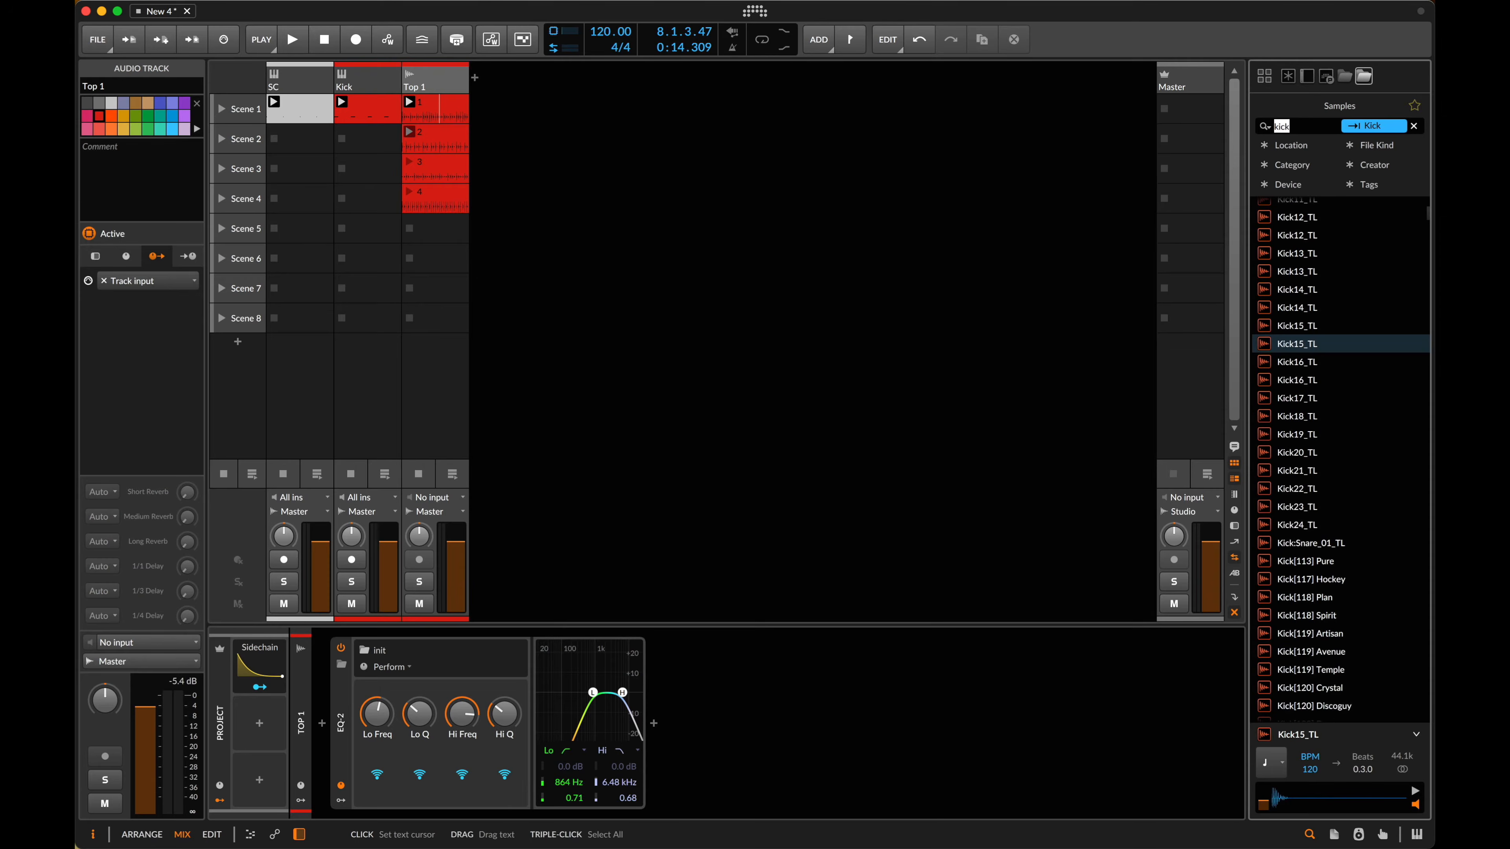
{"action": "type", "text": "conga"}
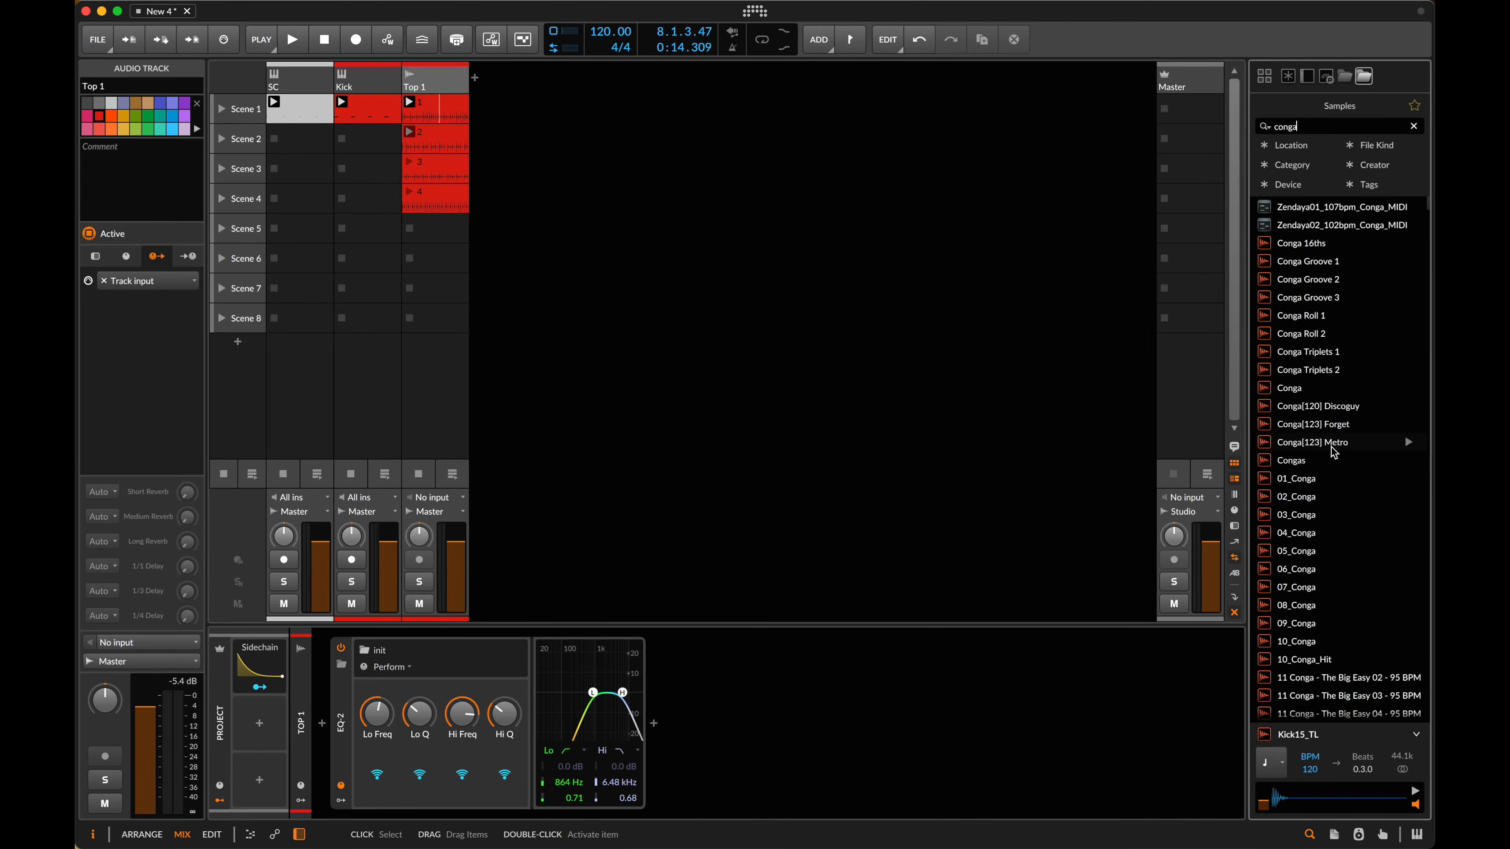
{"action": "scroll", "coordinate": [1338, 449], "scroll_direction": "down", "scroll_amount": 10}
{"action": "type", "text": "s"}
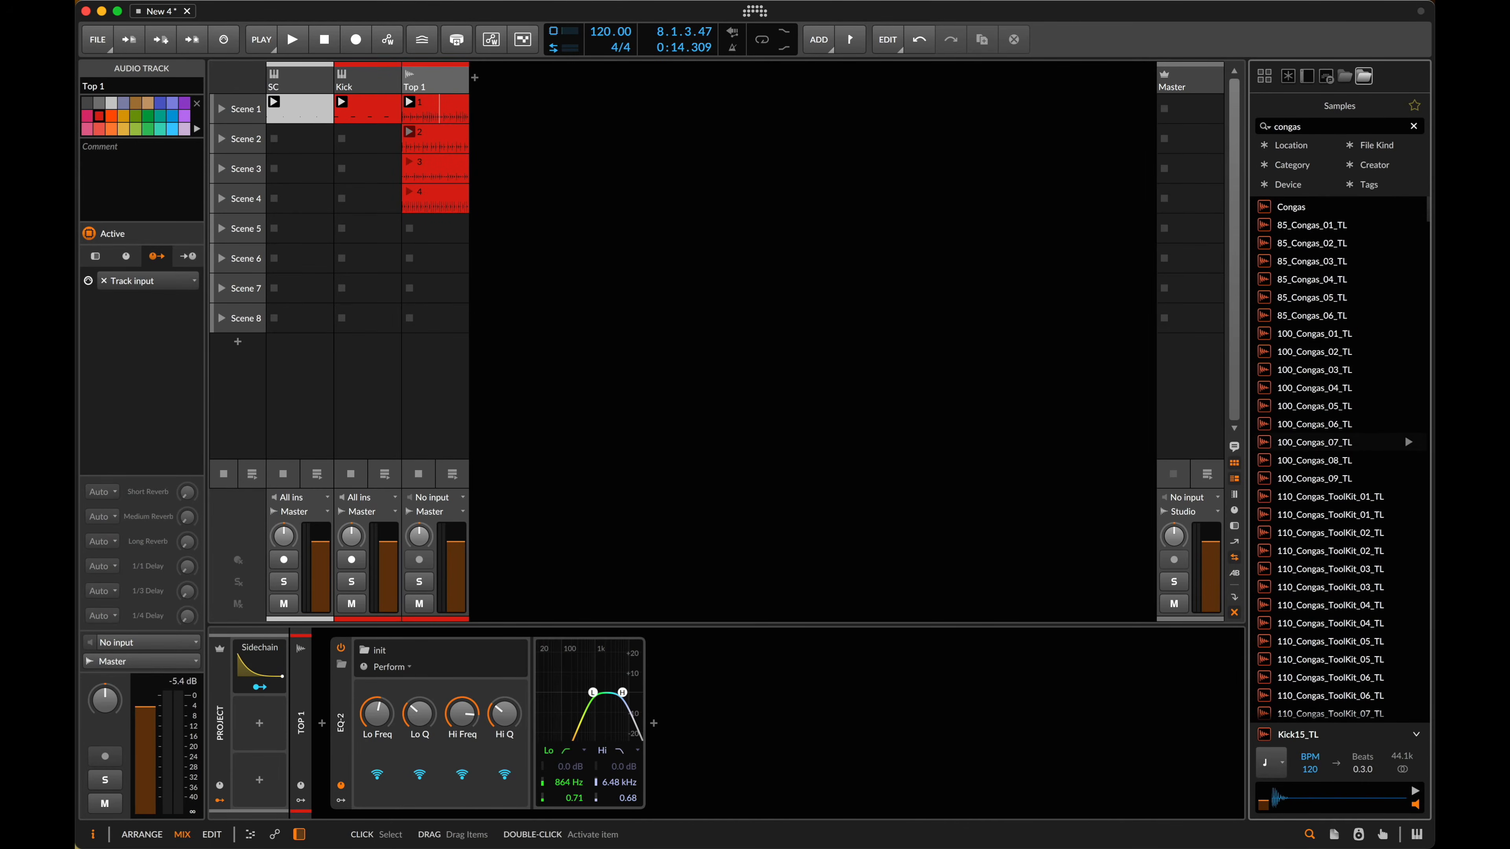
- Audition the 100_Congas loops in the browser, comparing several from 01 to 09
{"action": "left_click", "coordinate": [1342, 338]}
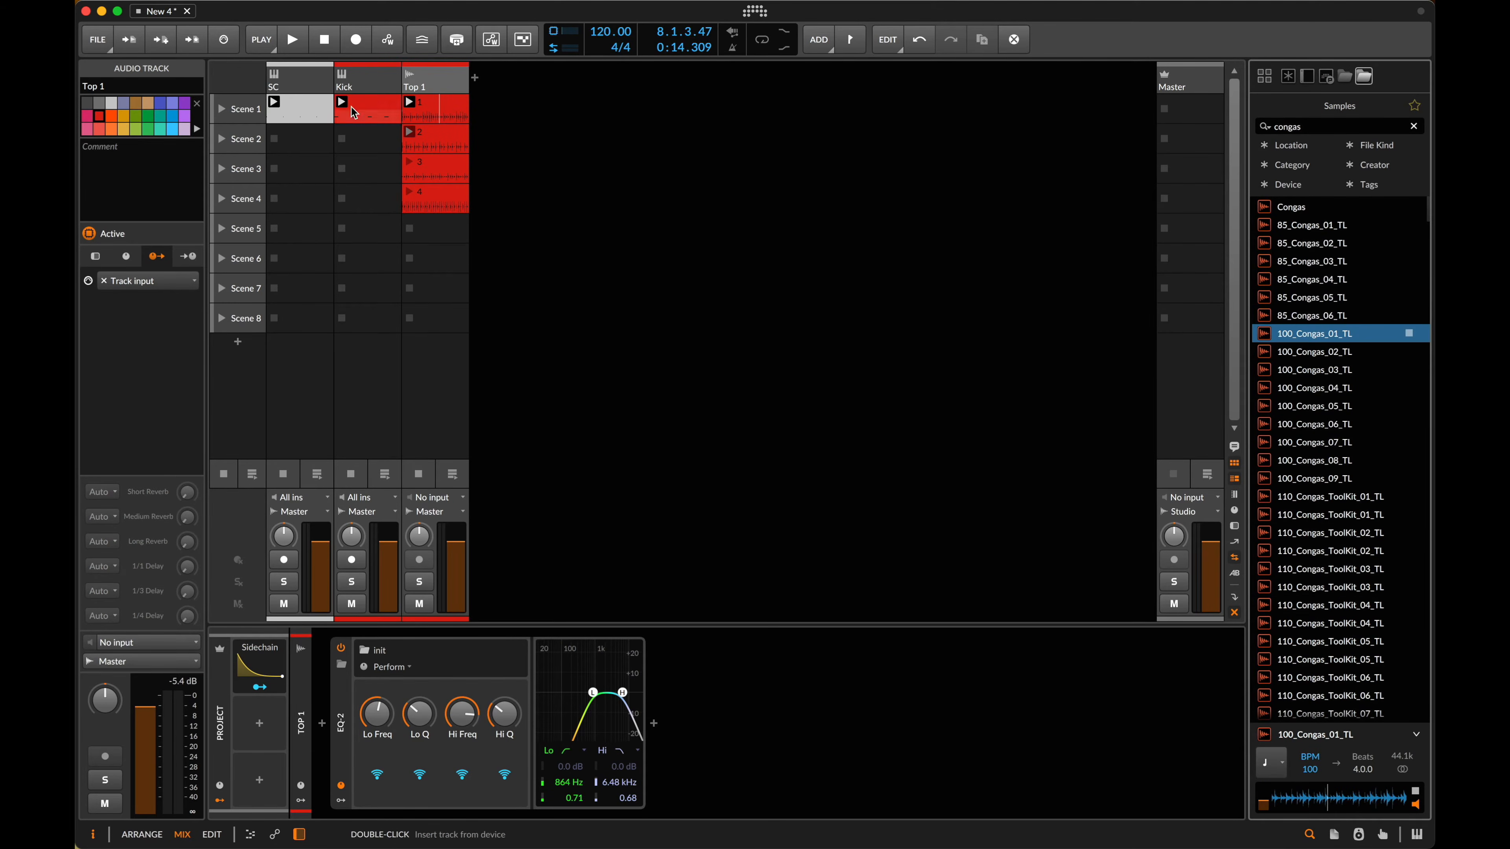
{"action": "double_click", "coordinate": [454, 109]}
{"action": "key", "text": "d"}
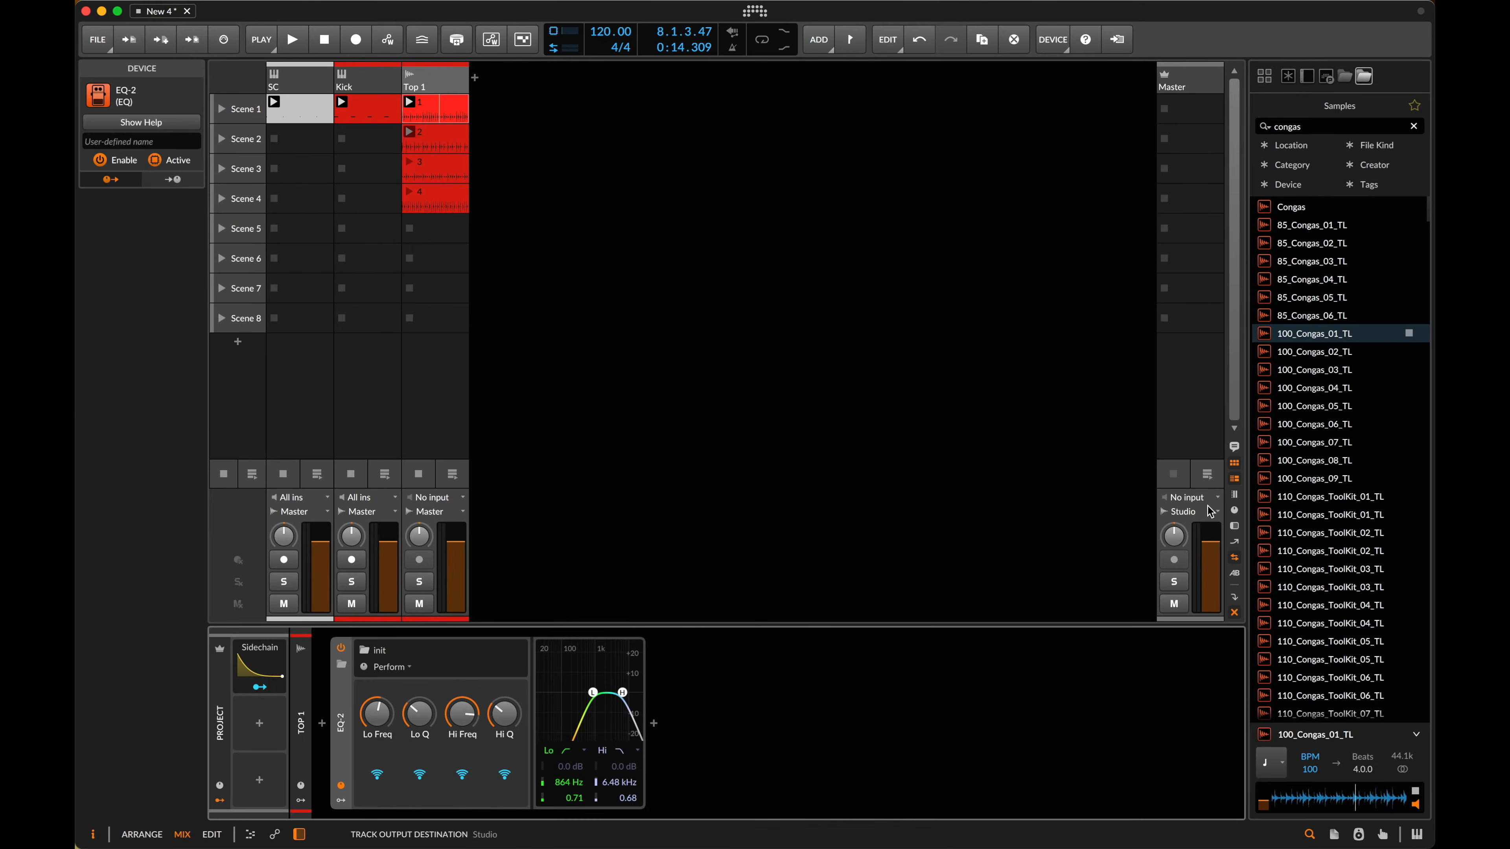
{"action": "left_click", "coordinate": [1339, 480], "text": "shift"}
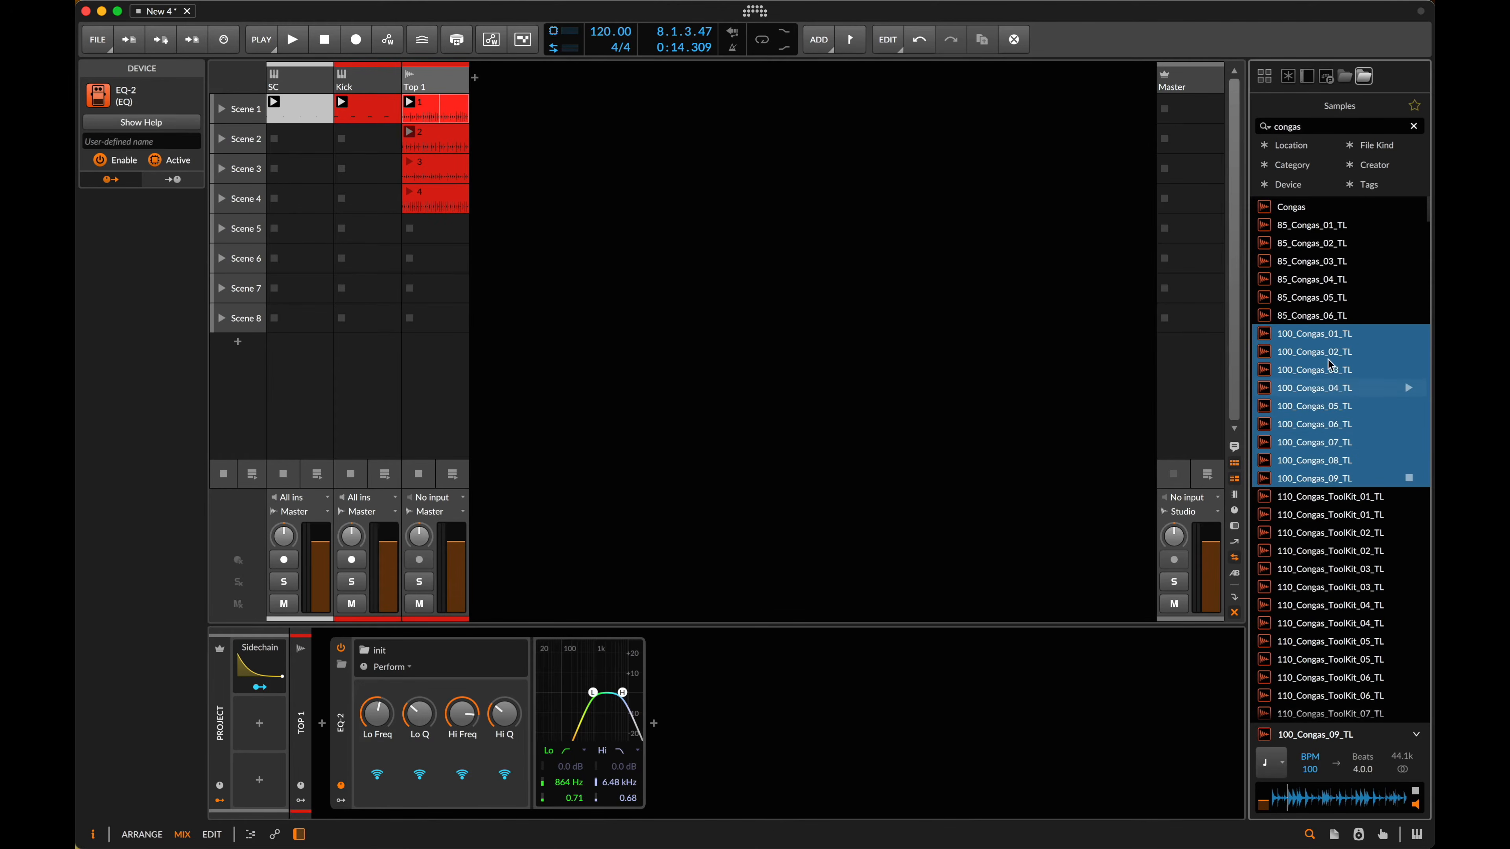
{"action": "scroll", "coordinate": [1308, 440], "scroll_direction": "down", "scroll_amount": 3}
{"action": "scroll", "coordinate": [1338, 431], "scroll_direction": "up", "scroll_amount": 2}
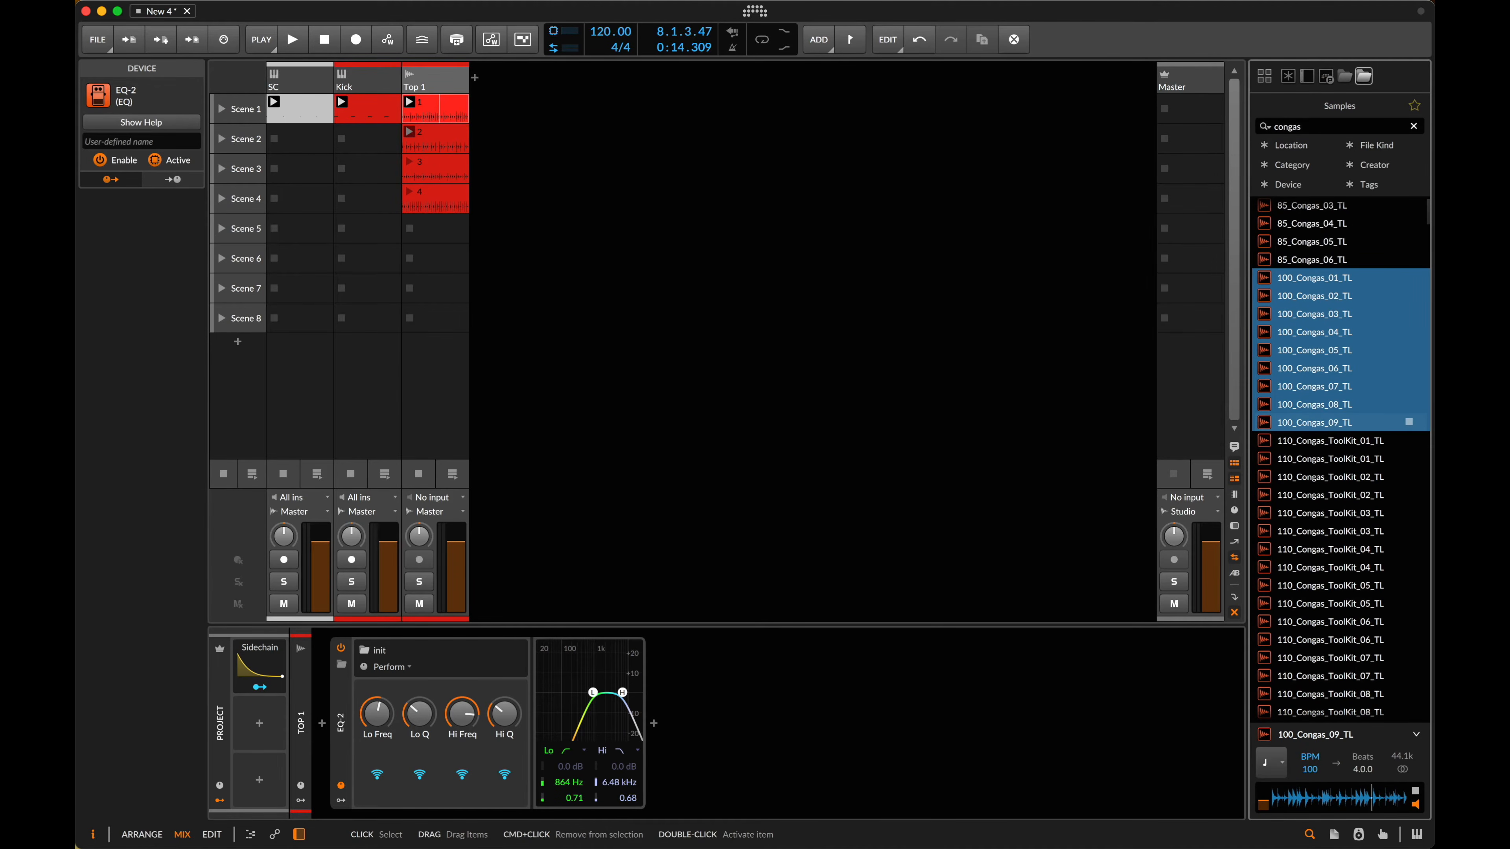
{"action": "key", "text": "space"}
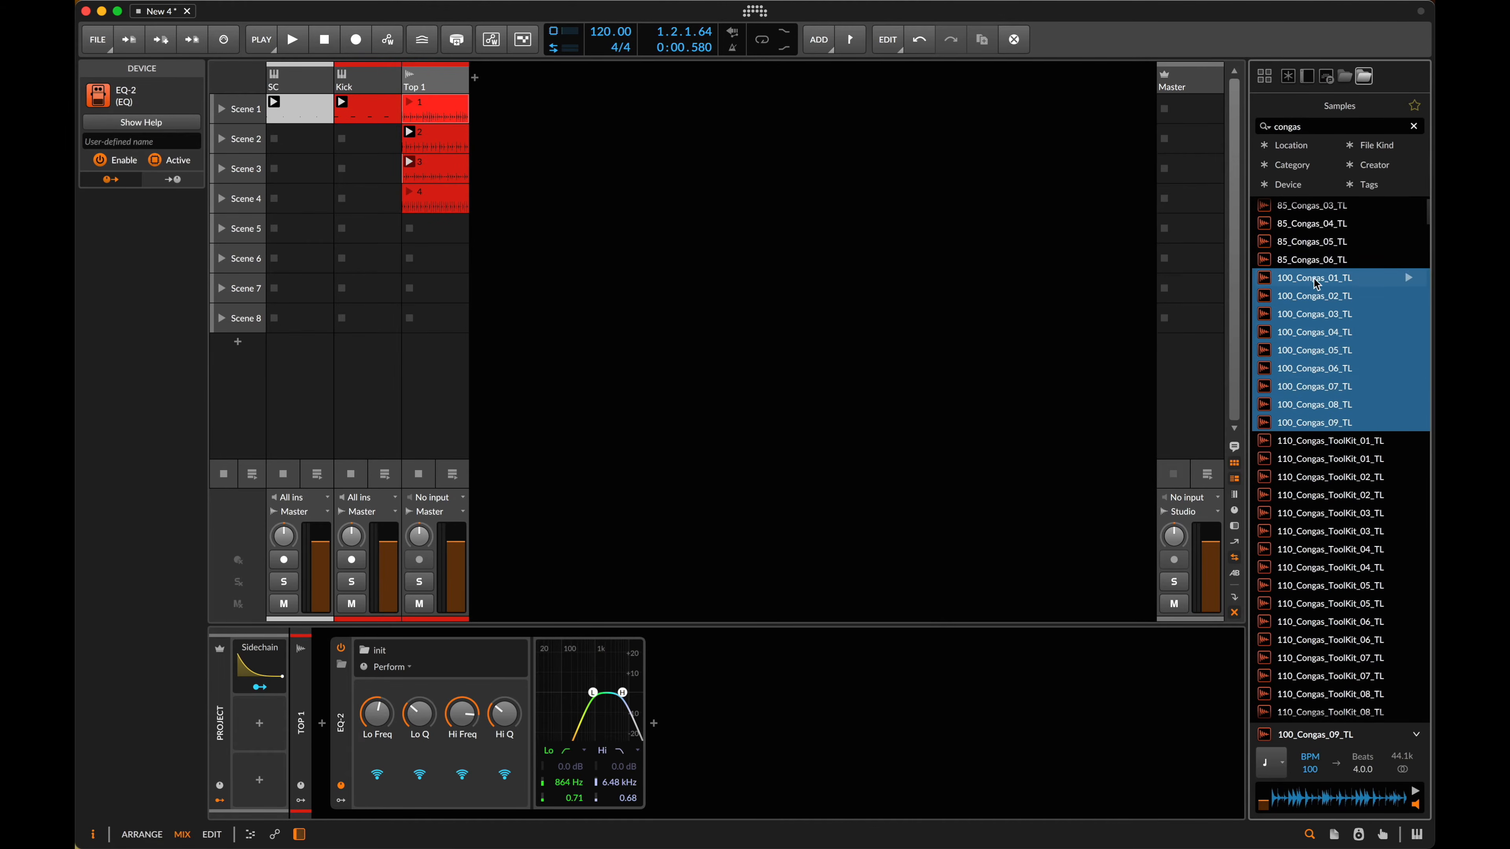
{"action": "left_click", "coordinate": [1373, 297]}
{"action": "left_click", "coordinate": [1341, 320]}
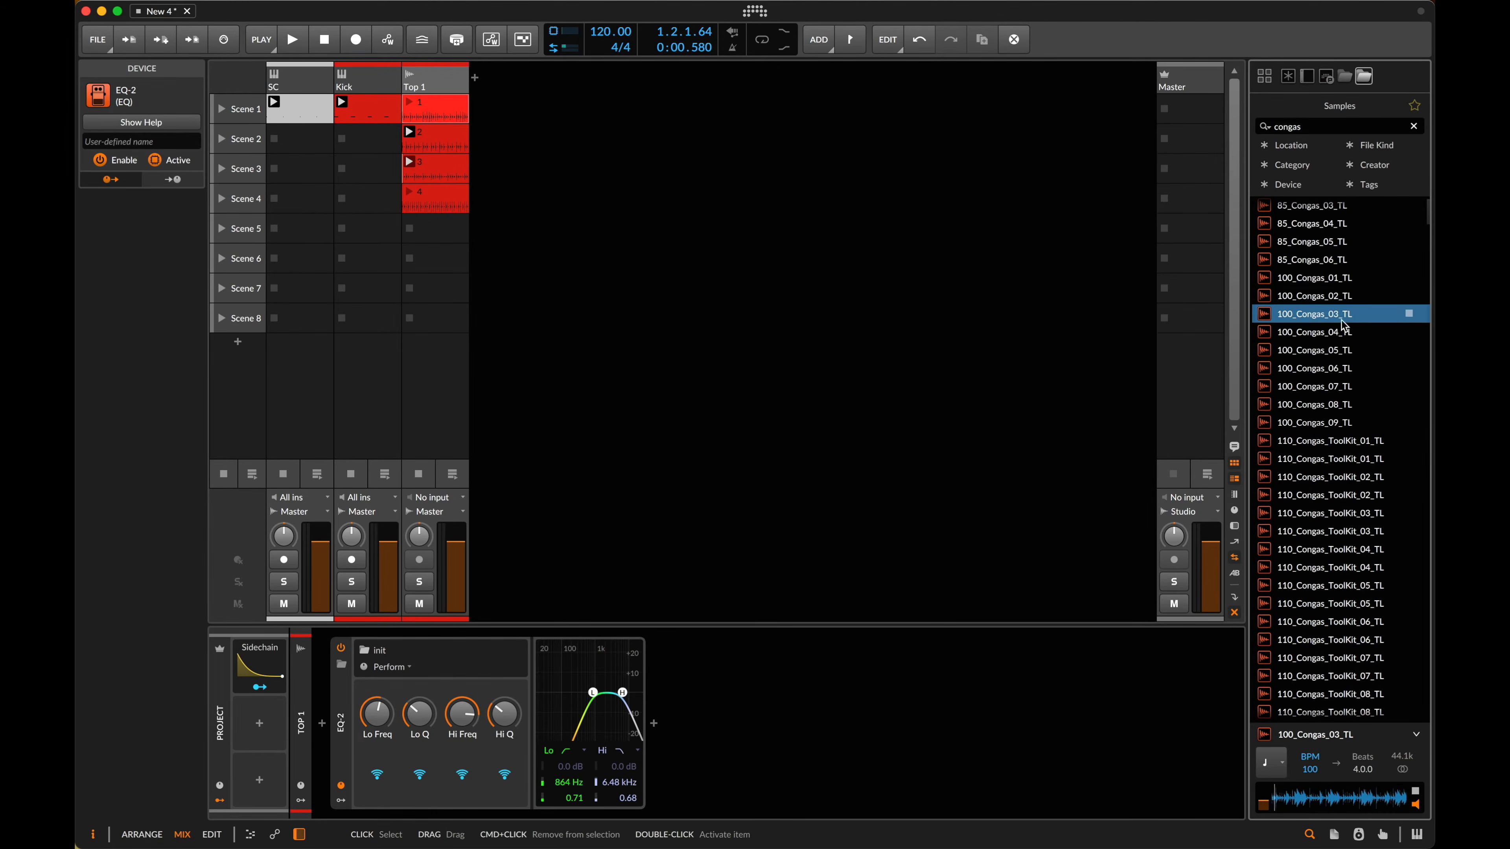
{"action": "left_click", "coordinate": [1344, 331]}
{"action": "left_click", "coordinate": [1344, 350]}
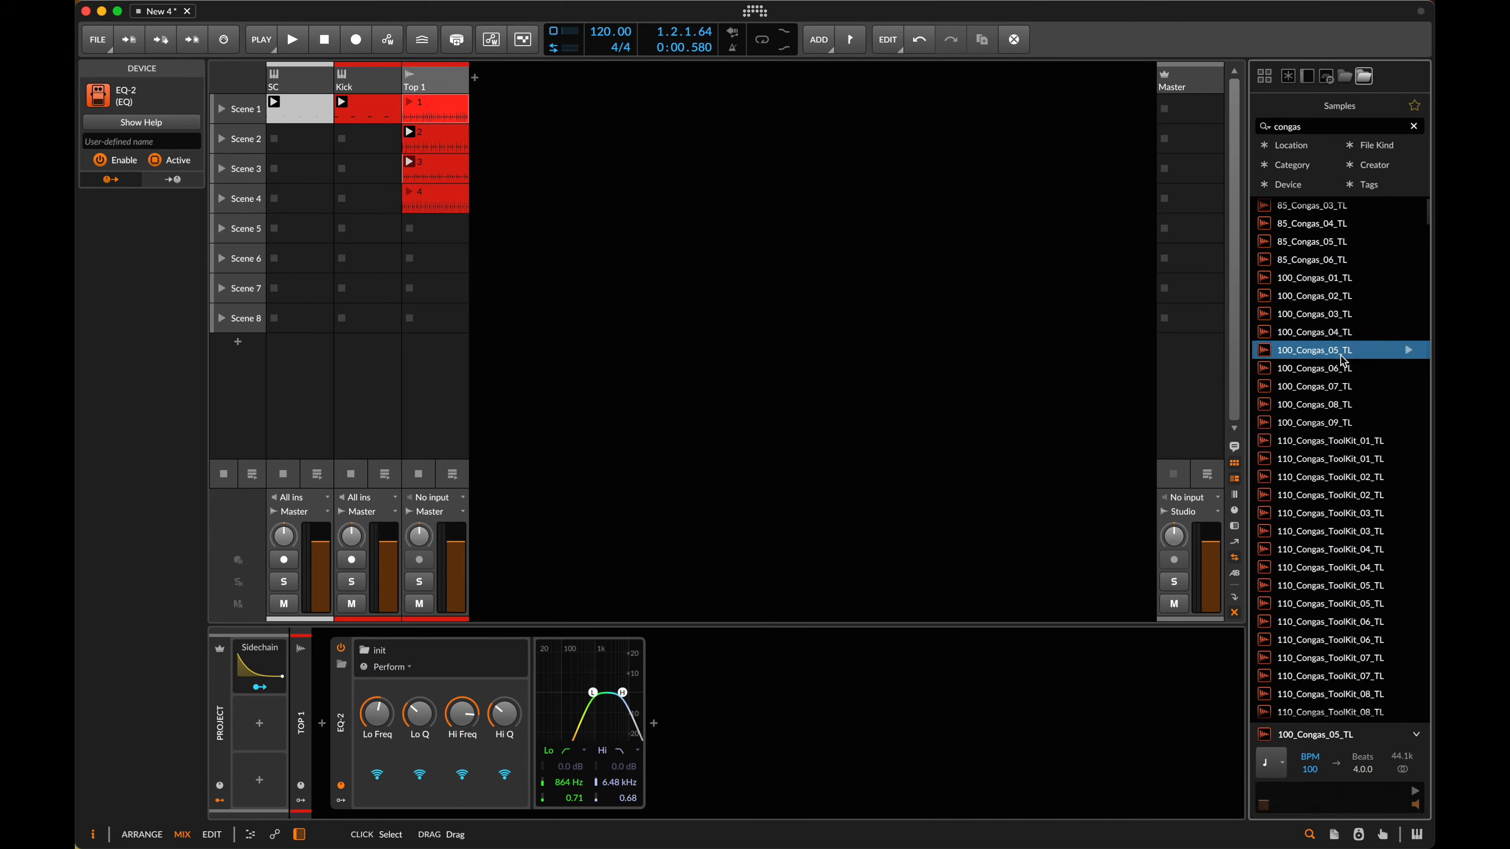
- Insert the loops 100_Congas_01_TL to 100_Congas_09_TL as clips on a single new audio track after Top 1
{"action": "left_click", "coordinate": [1338, 423]}
{"action": "left_click", "coordinate": [1310, 281], "text": "shift"}
{"action": "left_click_drag", "start_coordinate": [1275, 333], "coordinate": [514, 109]}
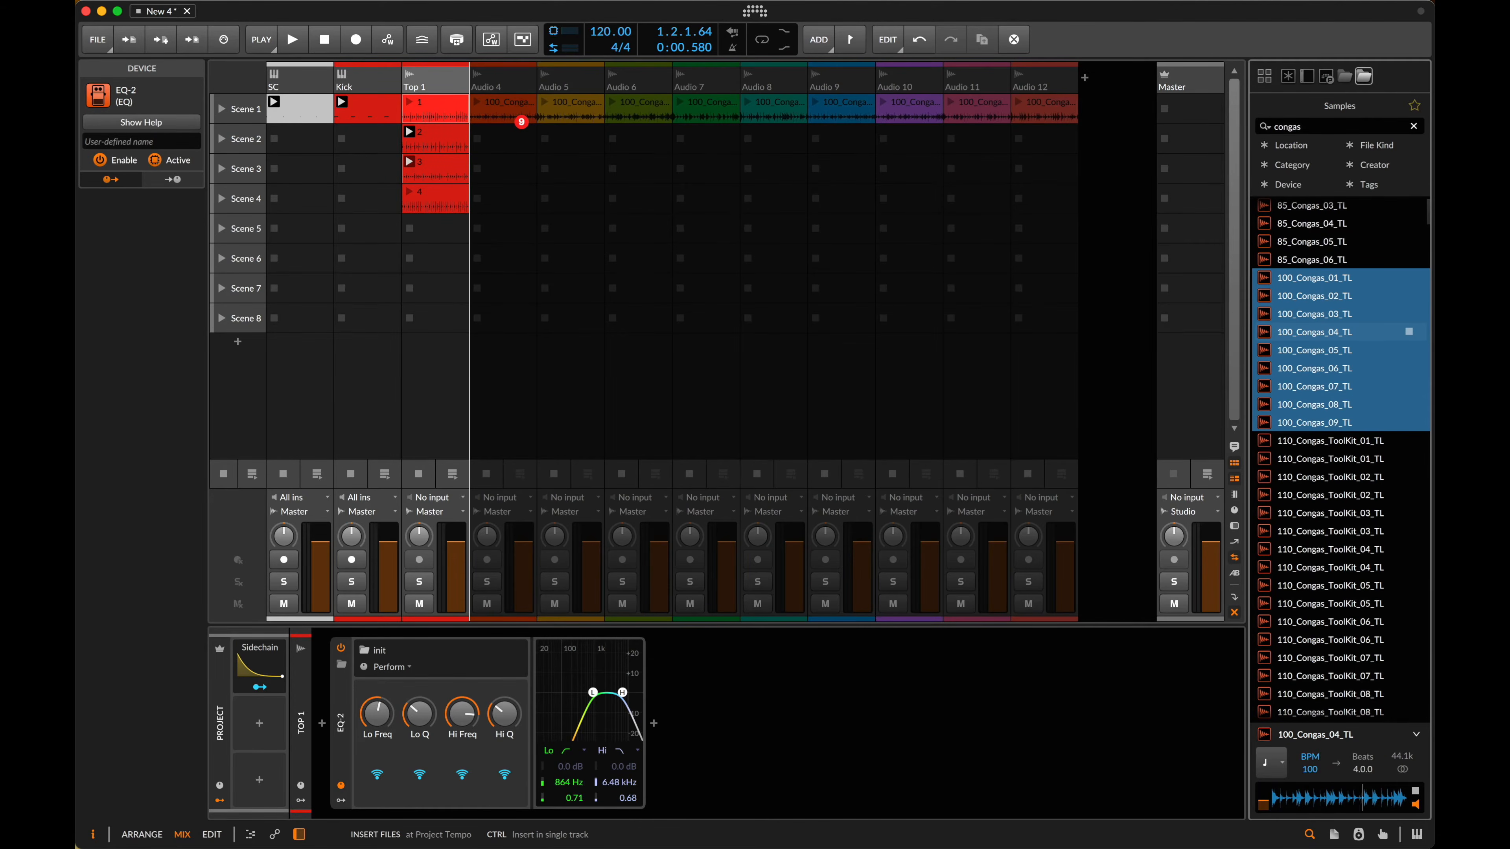
{"action": "left_click_drag", "start_coordinate": [515, 109], "coordinate": [515, 109]}
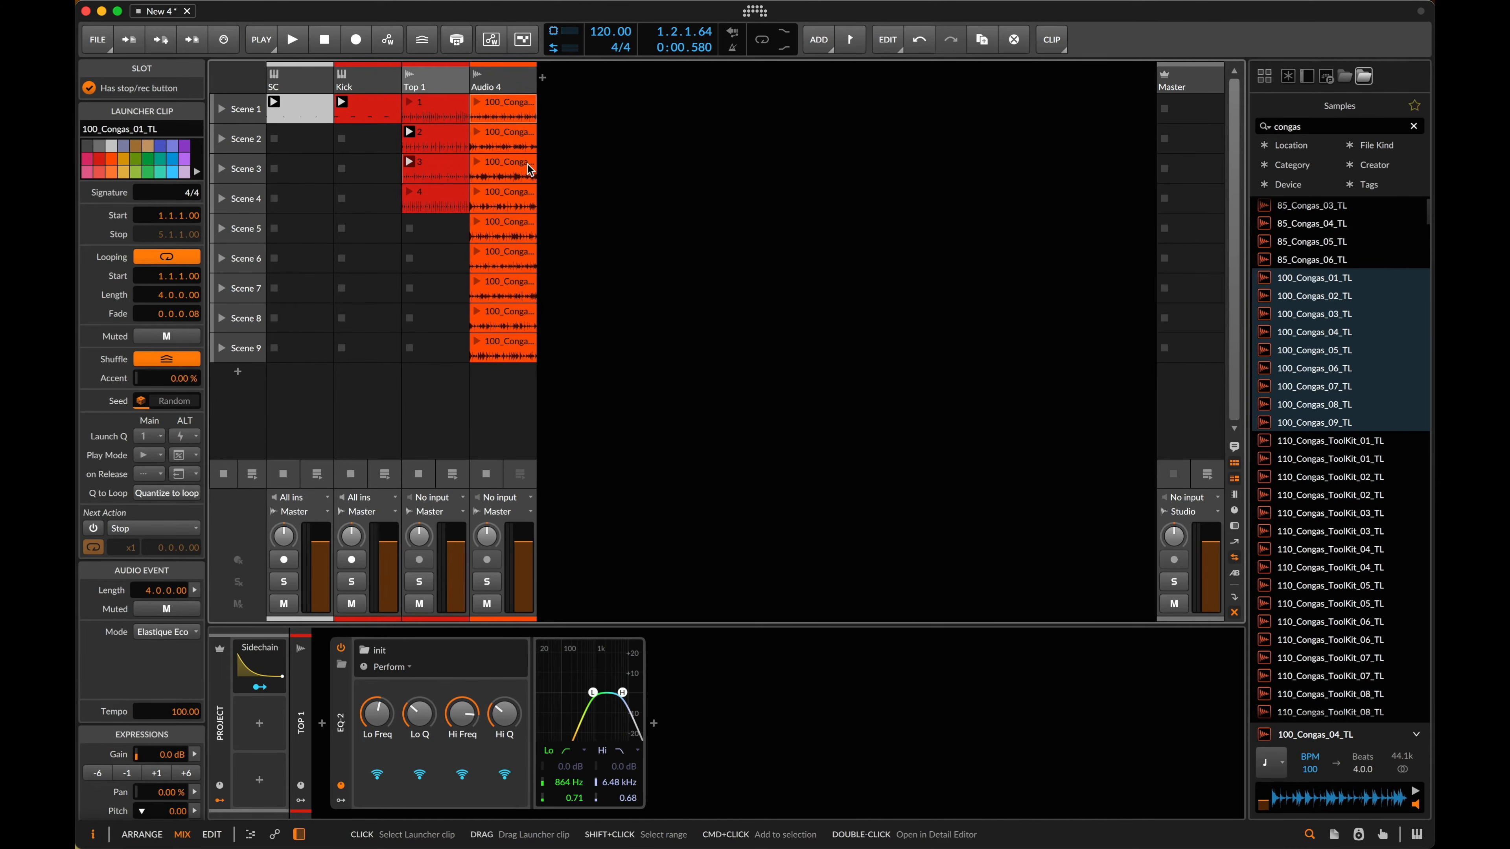
- Select all nine conga clips, enable their next action and set it to Play Other
{"action": "key", "text": "Down"}
{"action": "key", "text": "Down"}
{"action": "key", "text": "Down"}
{"action": "key", "text": "Down"}
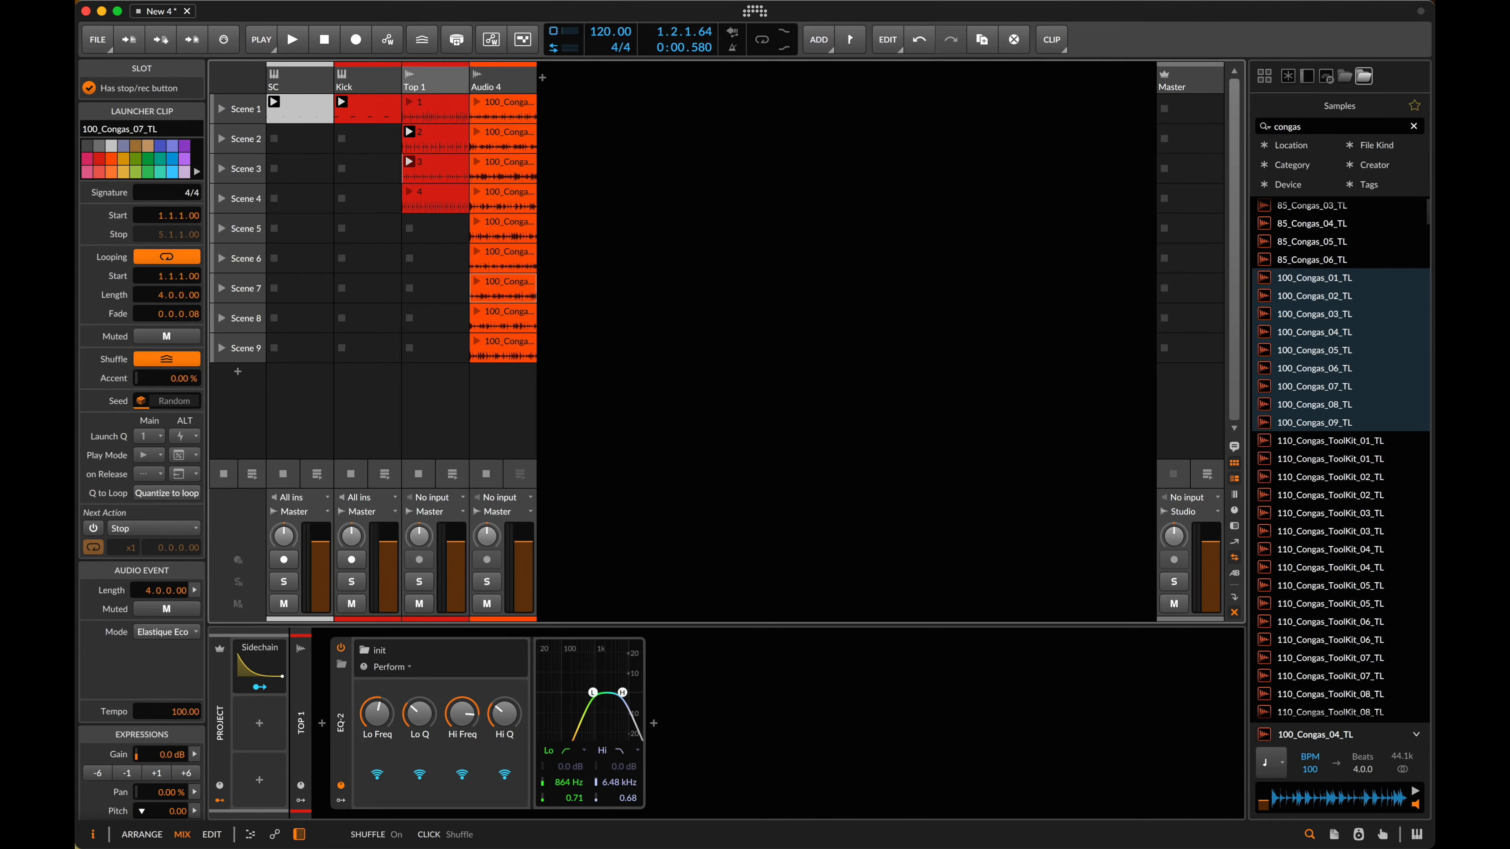
{"action": "left_click", "coordinate": [518, 117]}
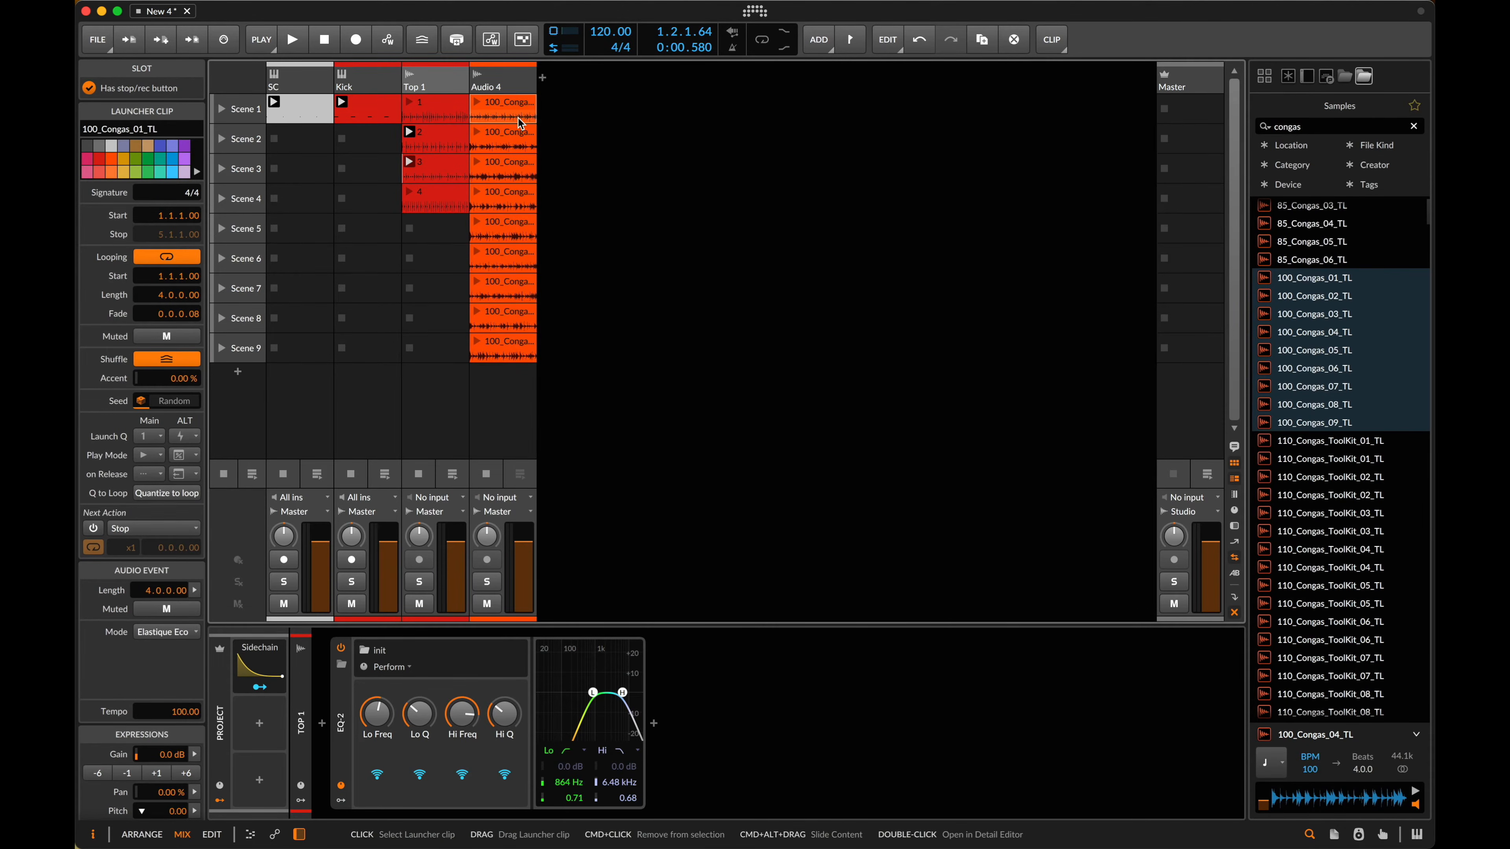
{"action": "left_click", "coordinate": [508, 358], "text": "shift"}
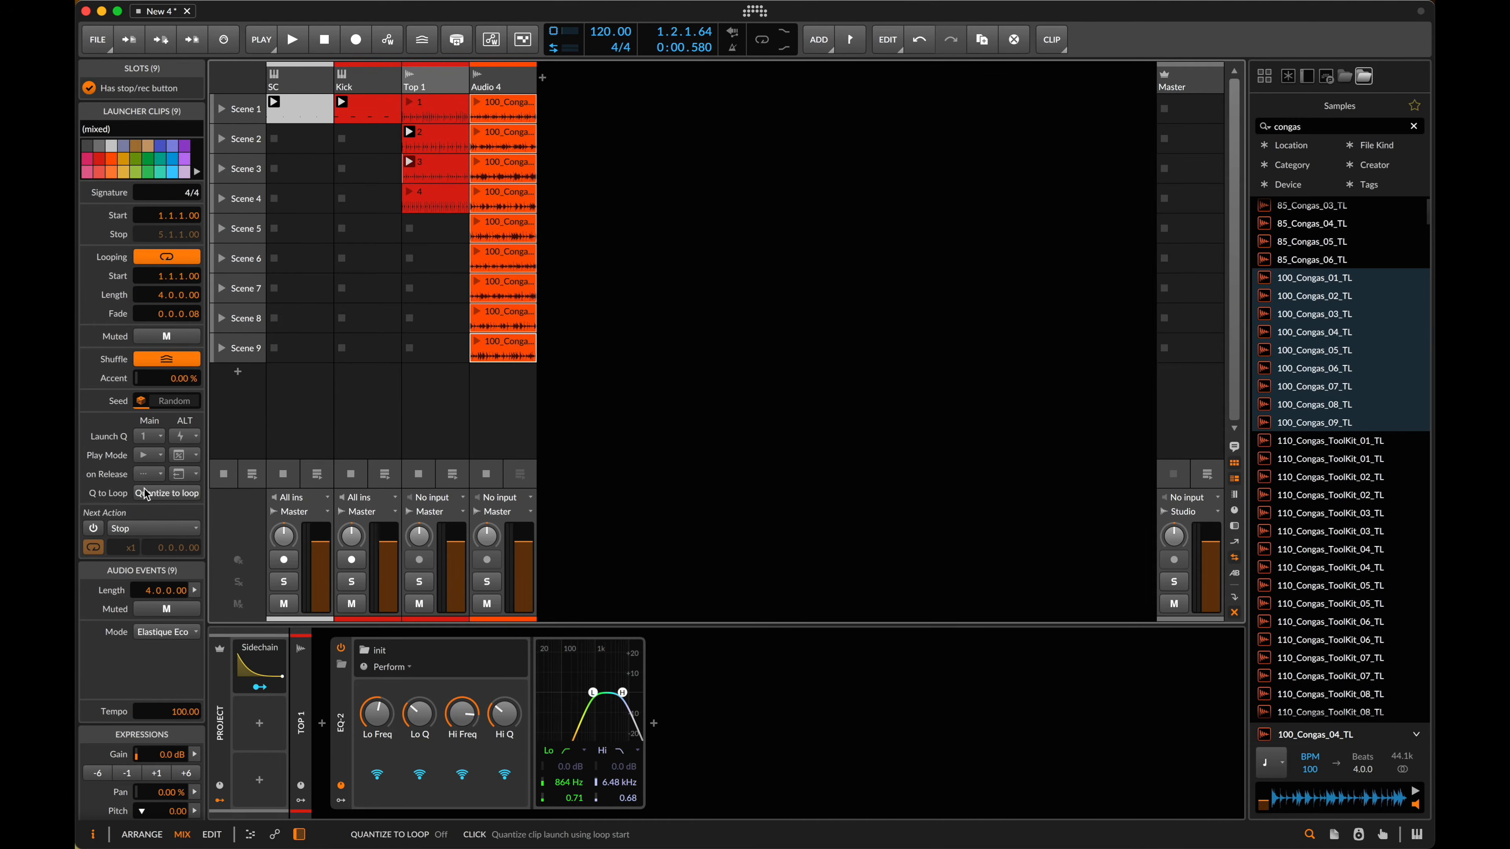
{"action": "left_click", "coordinate": [95, 528]}
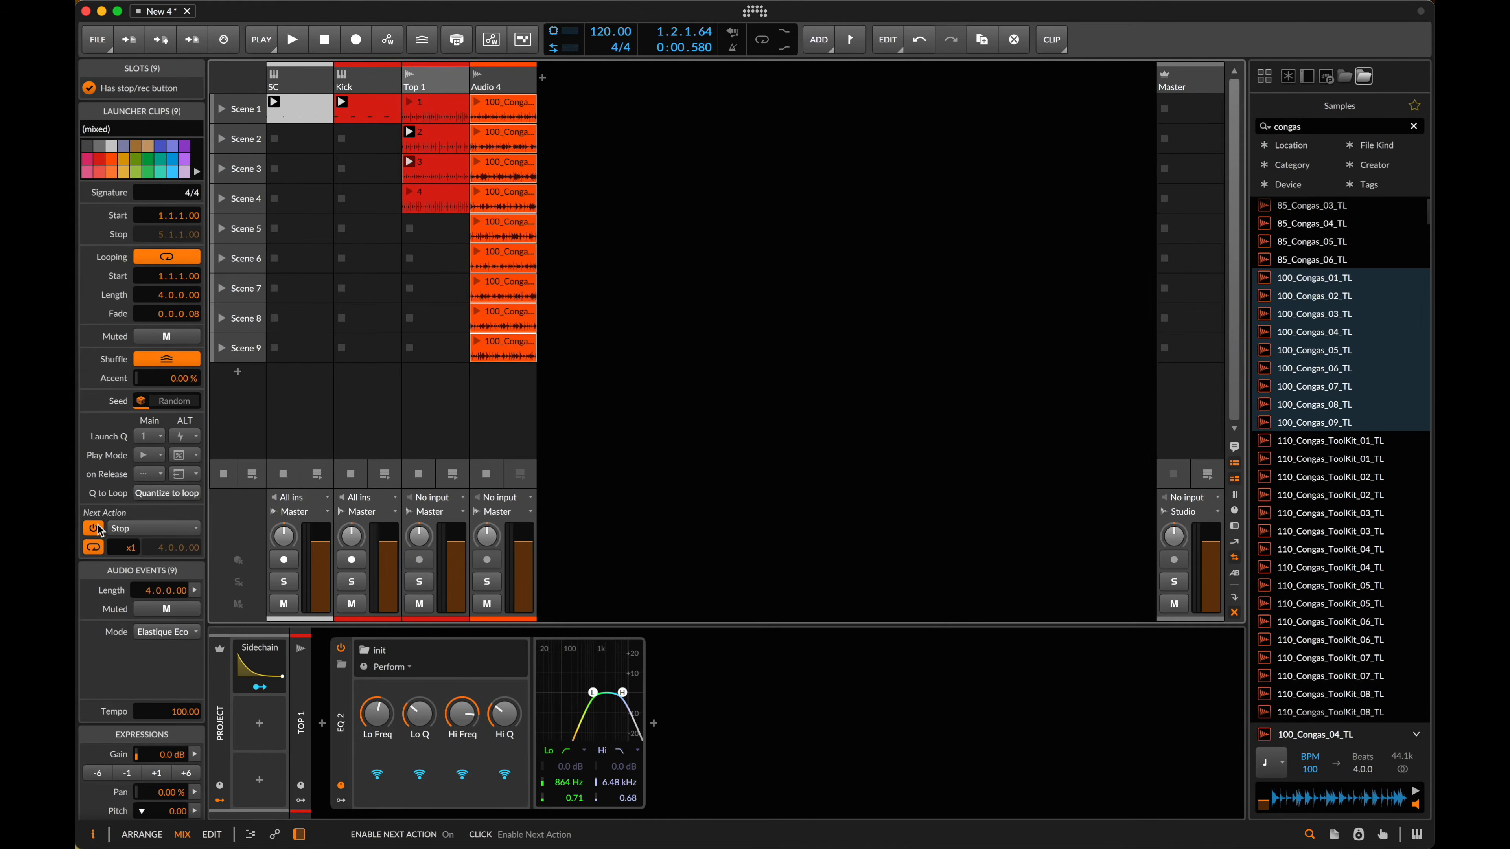
{"action": "left_click", "coordinate": [118, 528]}
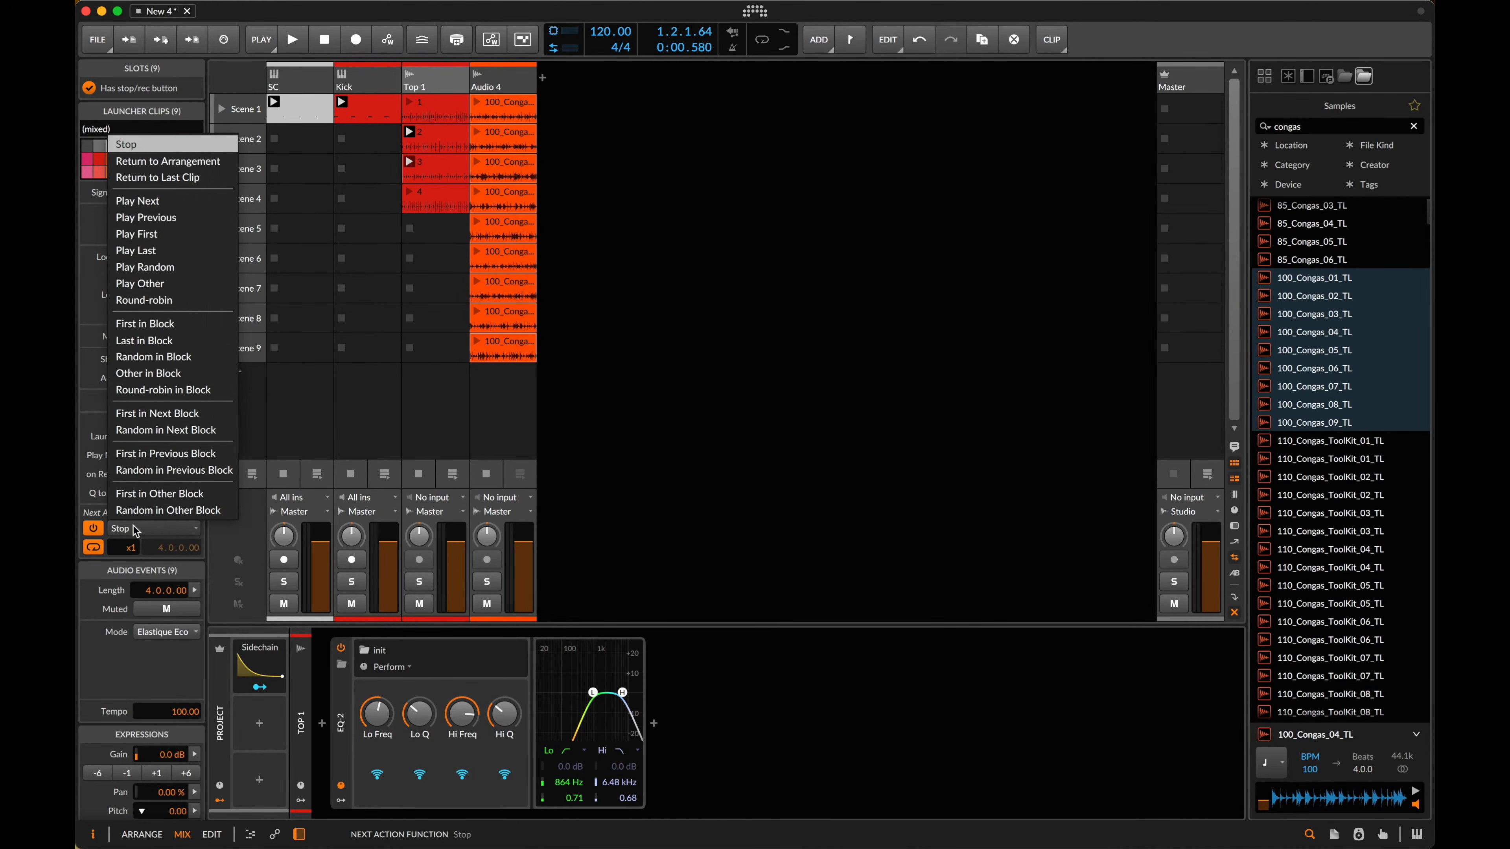
{"action": "left_click", "coordinate": [187, 286]}
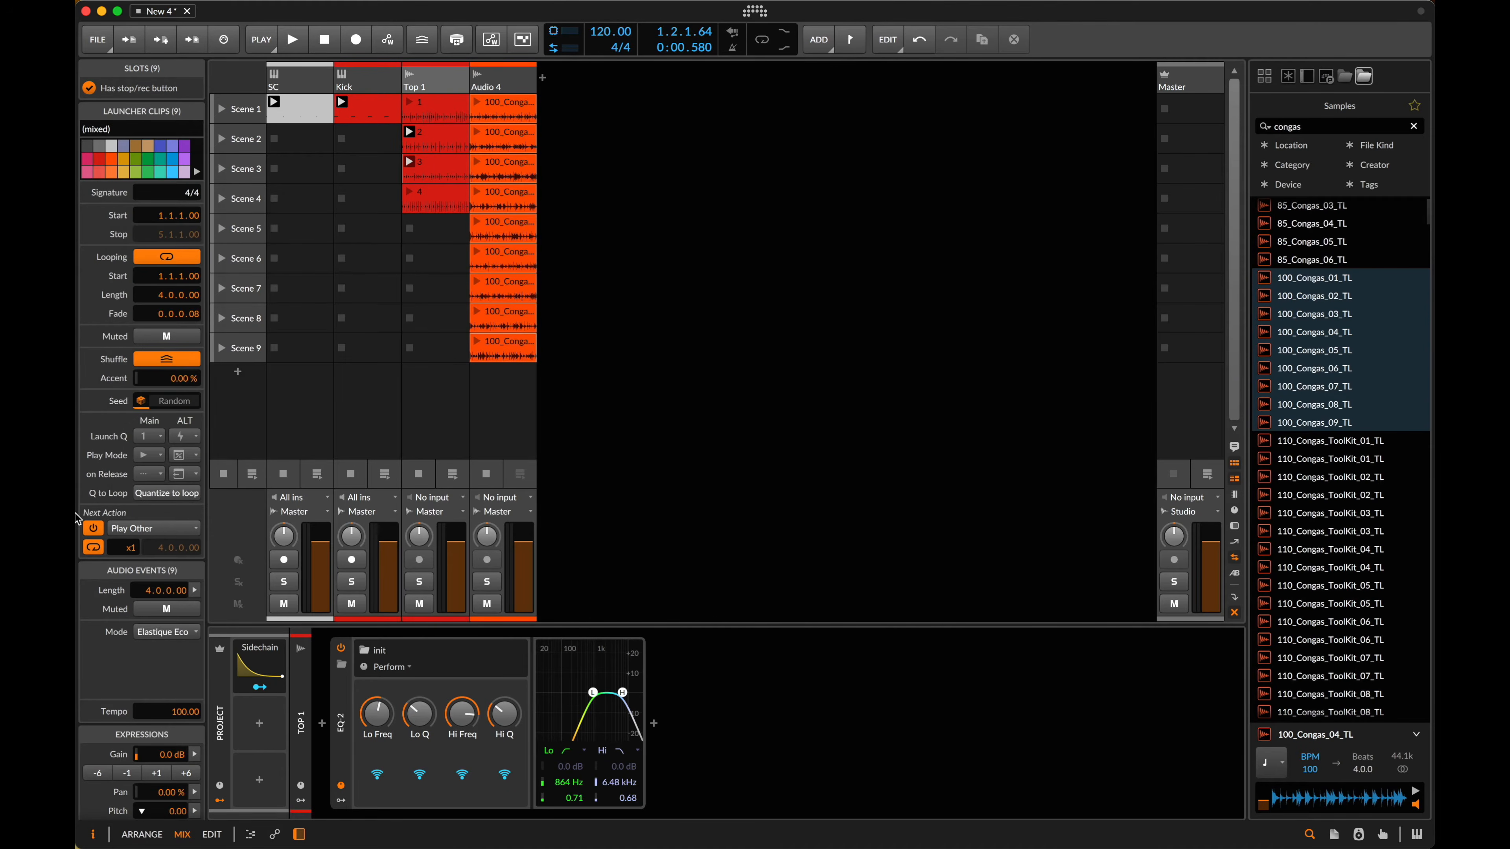
- Switch the conga clips' next action from loop-based to time-based and set its time to 0.0.2.00
{"action": "left_click", "coordinate": [93, 547]}
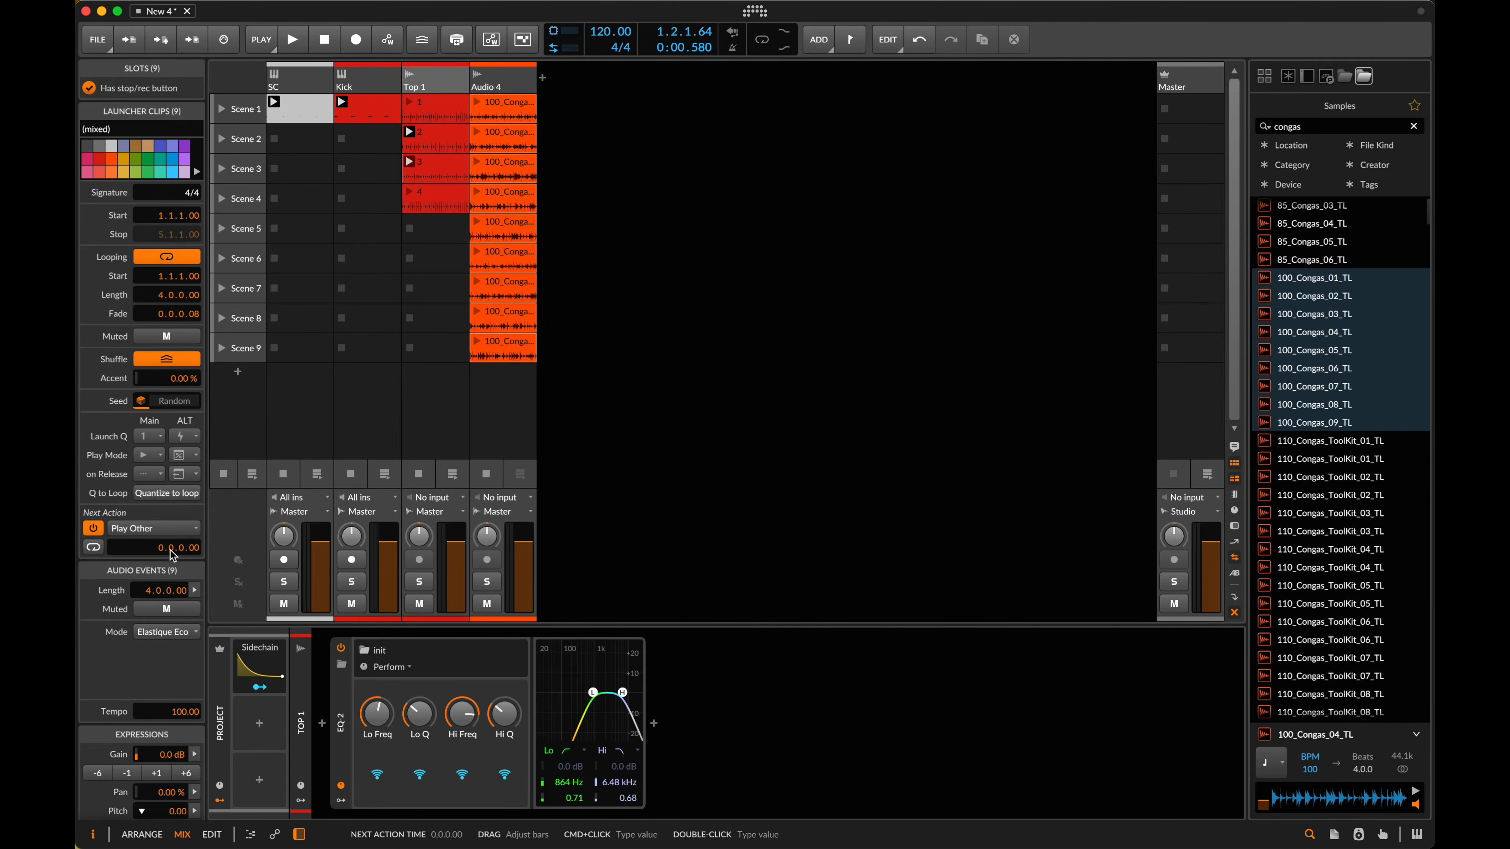
{"action": "left_click_drag", "start_coordinate": [181, 551], "coordinate": [181, 544]}
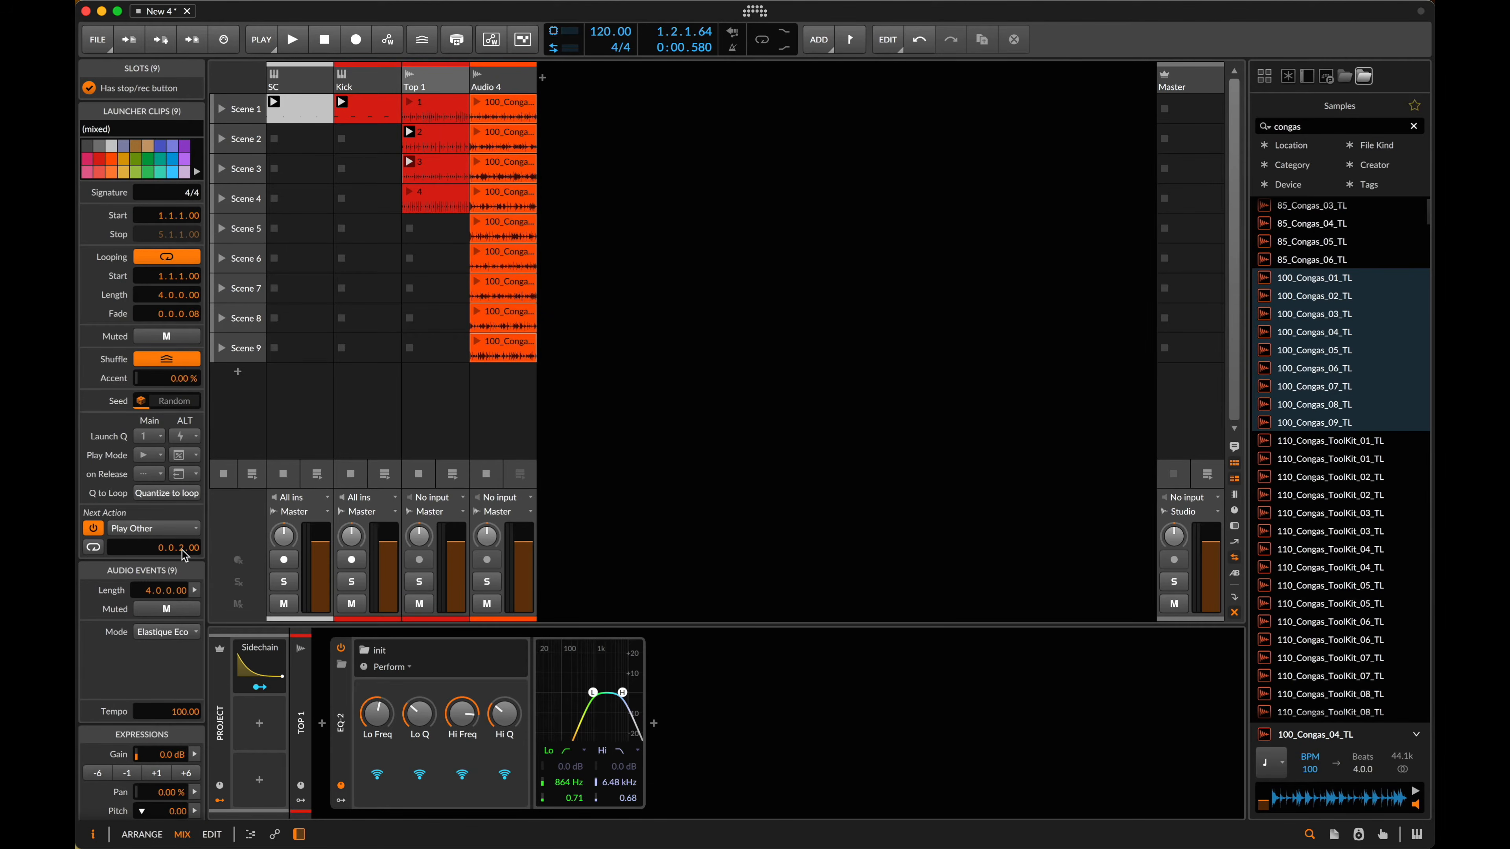
{"action": "left_click", "coordinate": [513, 117]}
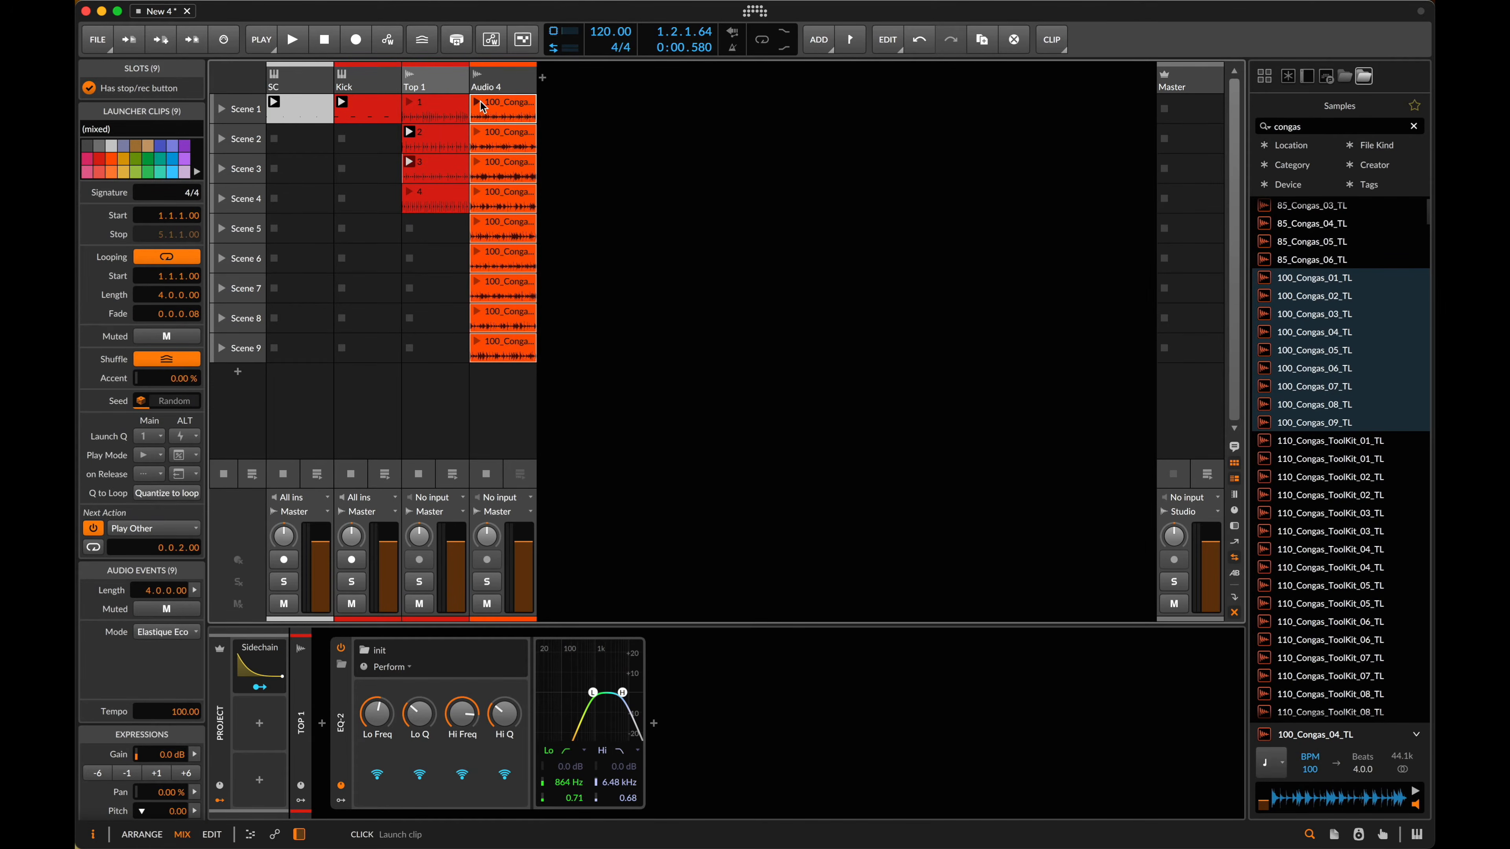
- Leave the conga clips' main play mode at Use Project Setting and launch the first conga clip to audition it
{"action": "left_click", "coordinate": [144, 456]}
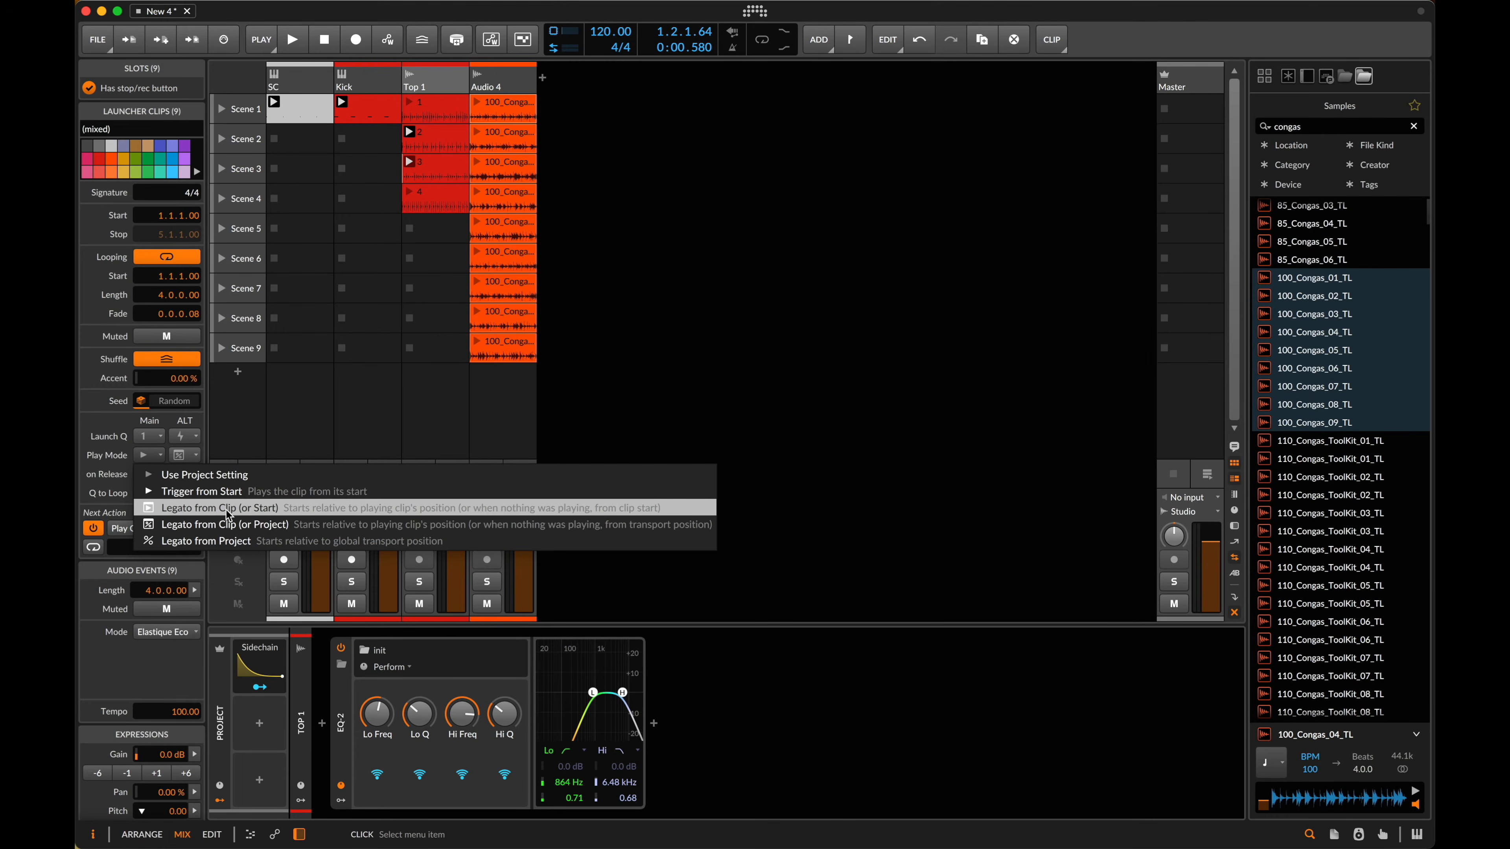
{"action": "left_click", "coordinate": [241, 475]}
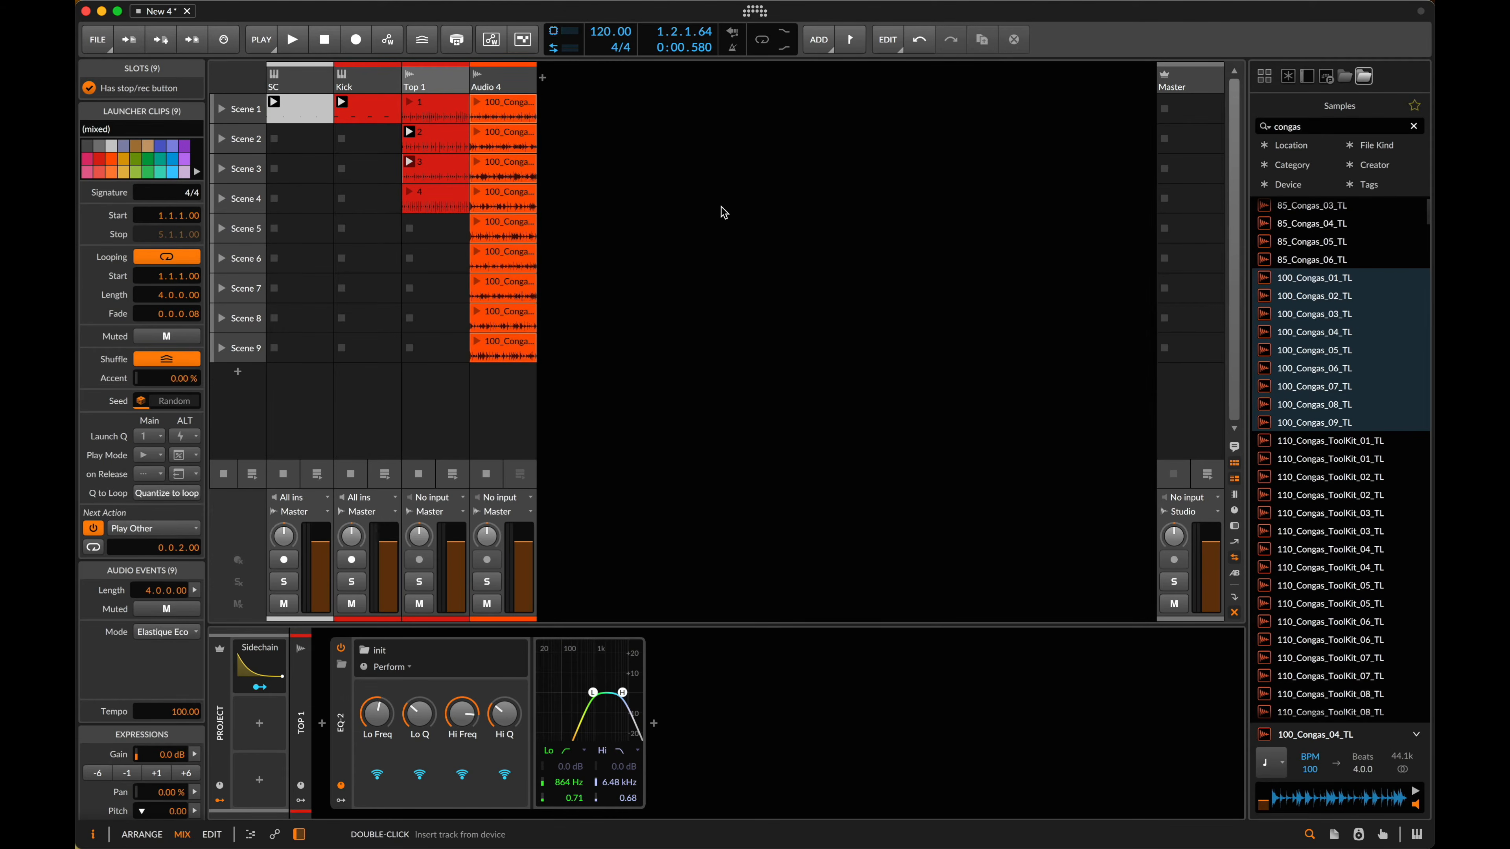
{"action": "left_click", "coordinate": [509, 104]}
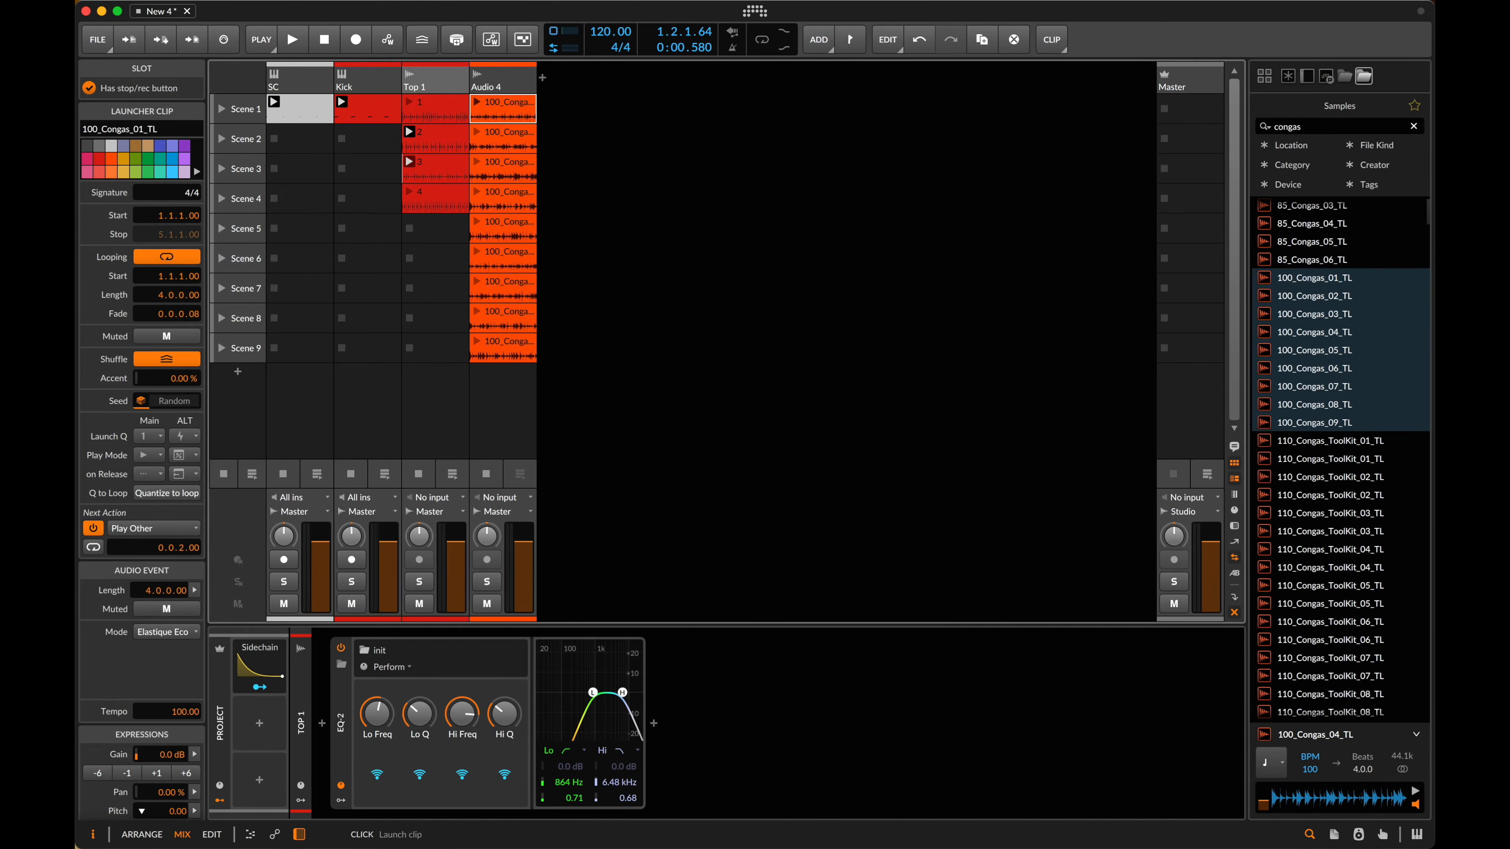
{"action": "left_click", "coordinate": [476, 102]}
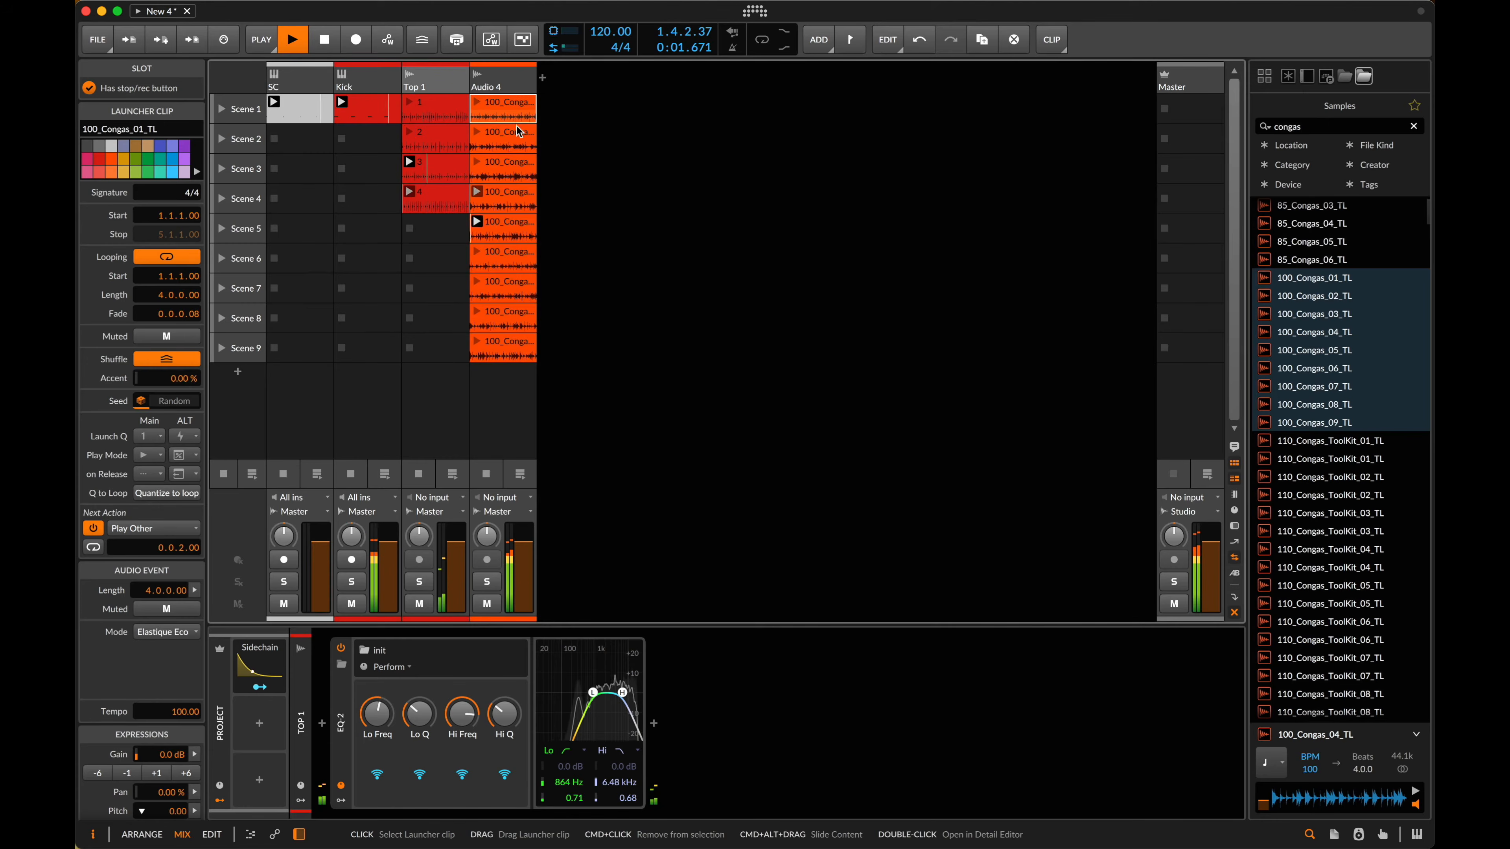
- Select all nine conga clips and lower their gain to -5.0 dB
{"action": "left_click", "coordinate": [511, 357], "text": "shift"}
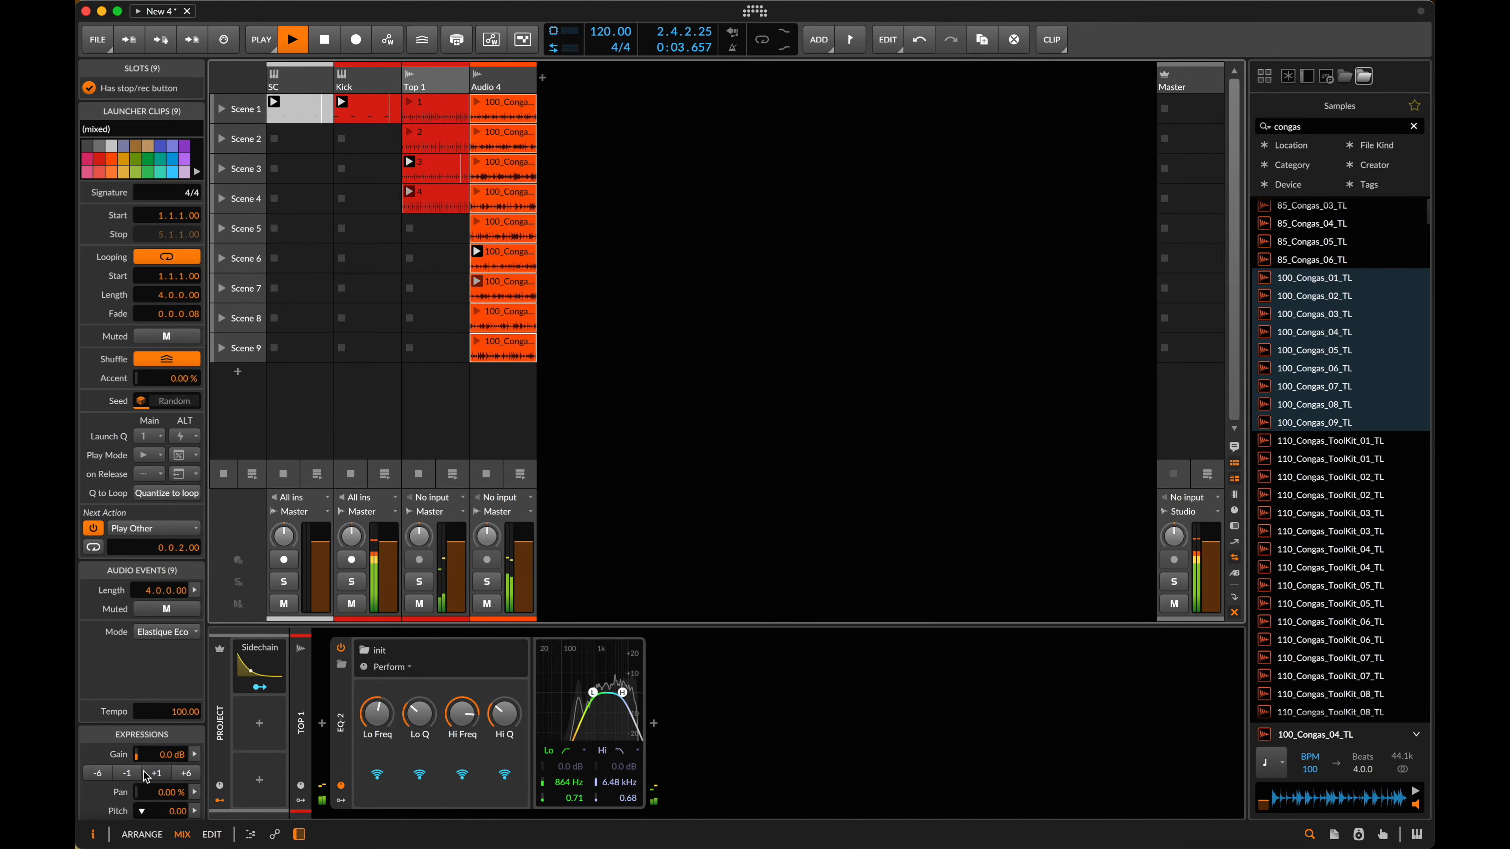
{"action": "left_click", "coordinate": [127, 773]}
{"action": "left_click", "coordinate": [126, 772]}
{"action": "left_click", "coordinate": [126, 772]}
{"action": "left_click", "coordinate": [127, 772]}
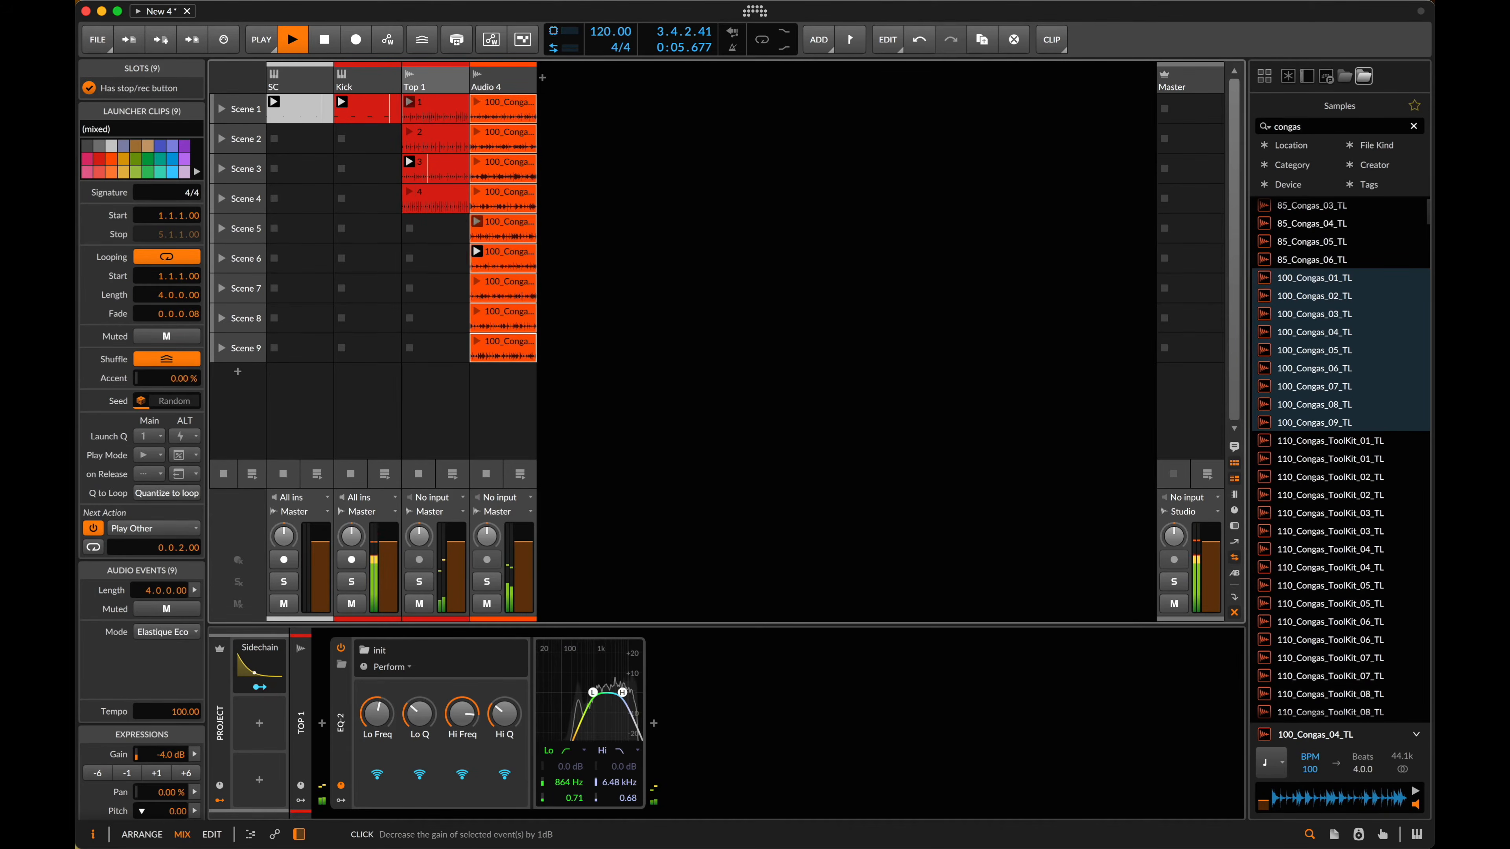
{"action": "left_click", "coordinate": [127, 773]}
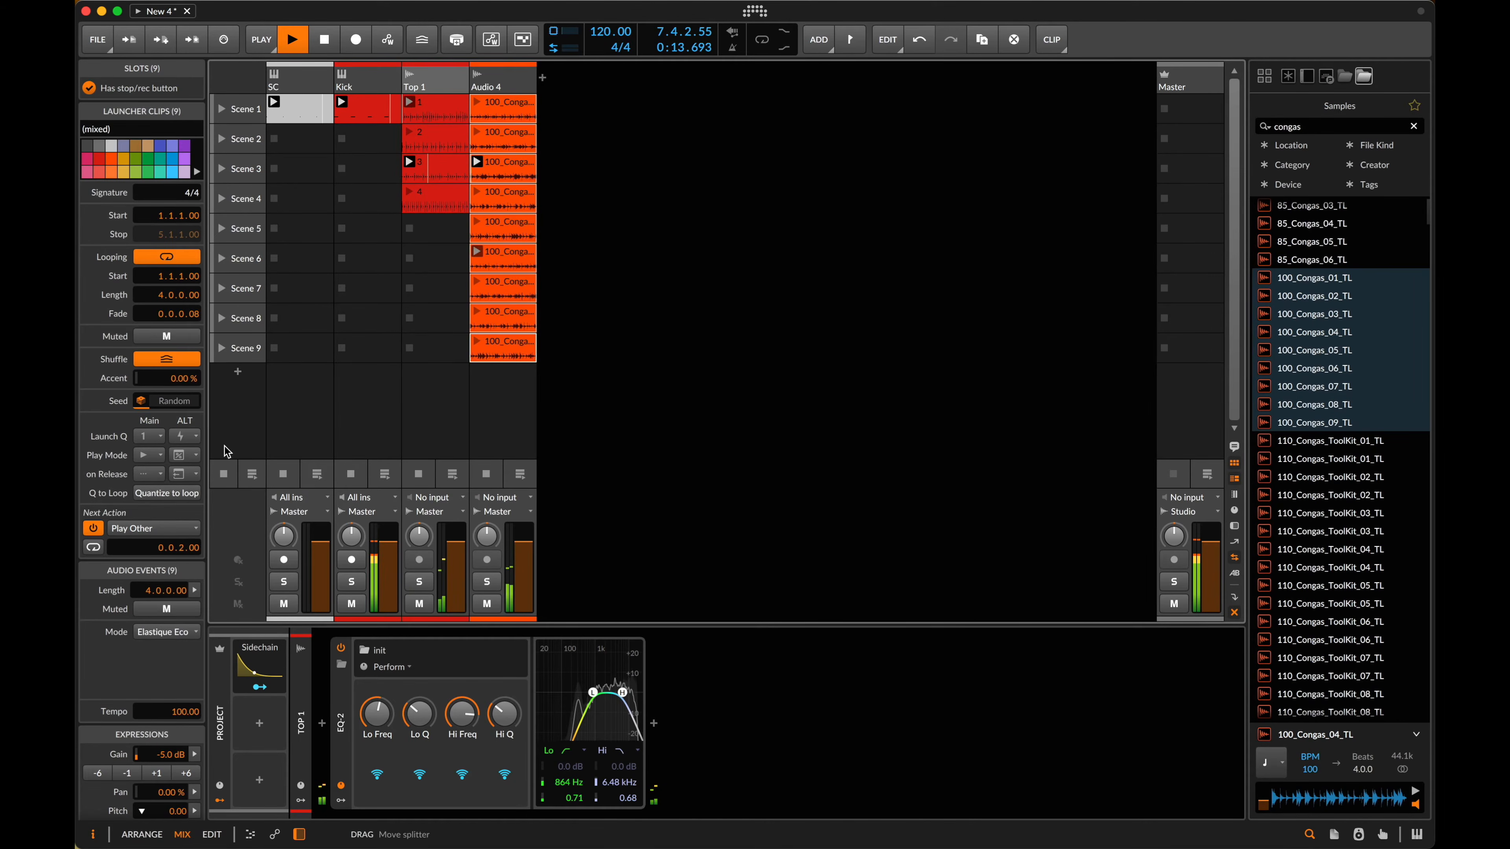
- Set the conga clips' main play mode to Legato from Clip (or Start) and audition the switching from the first clip
{"action": "left_click", "coordinate": [150, 455]}
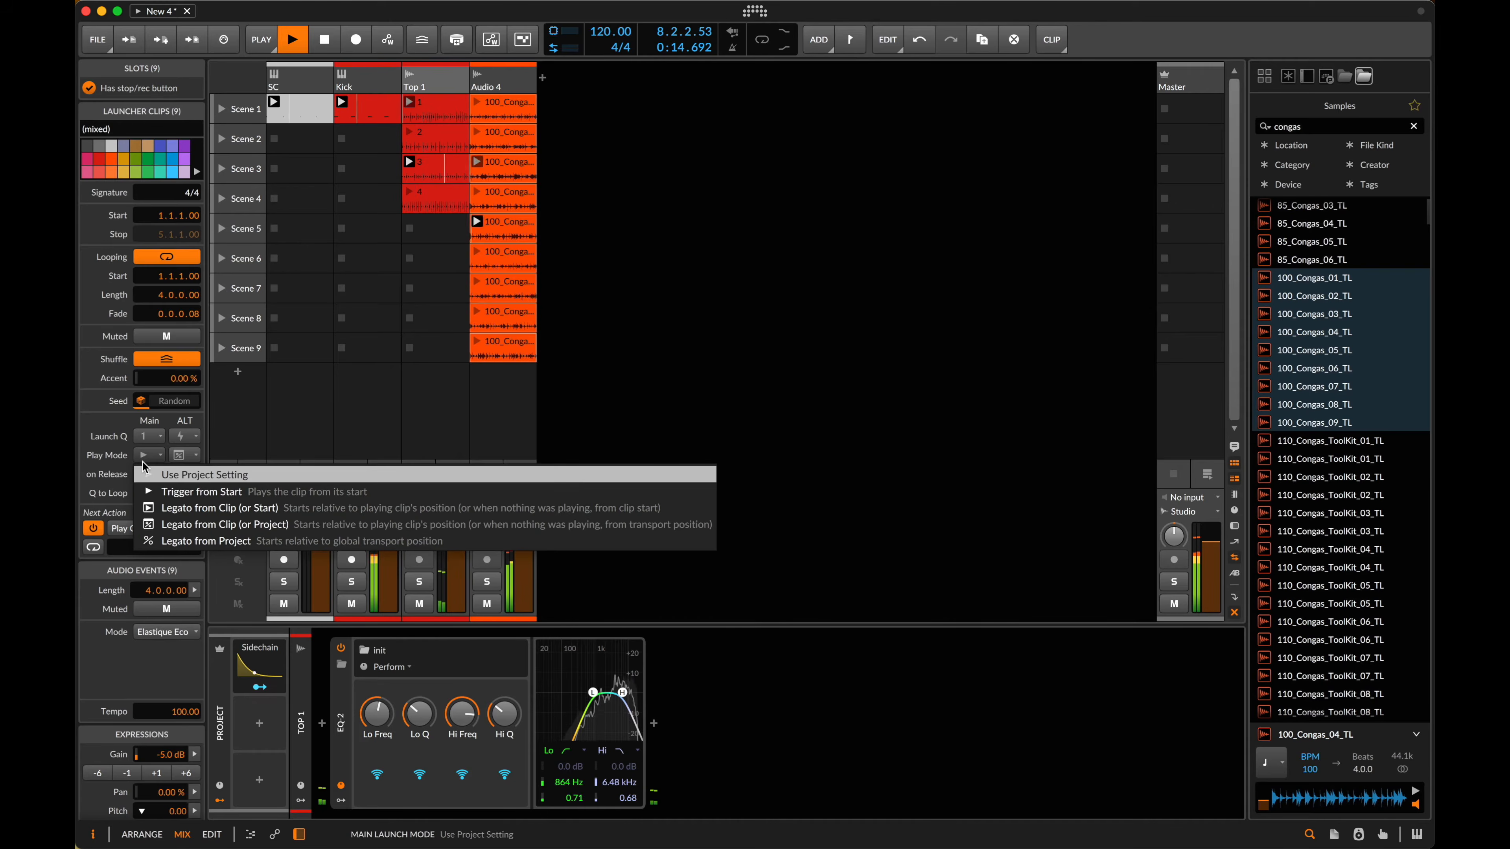
{"action": "left_click", "coordinate": [219, 510]}
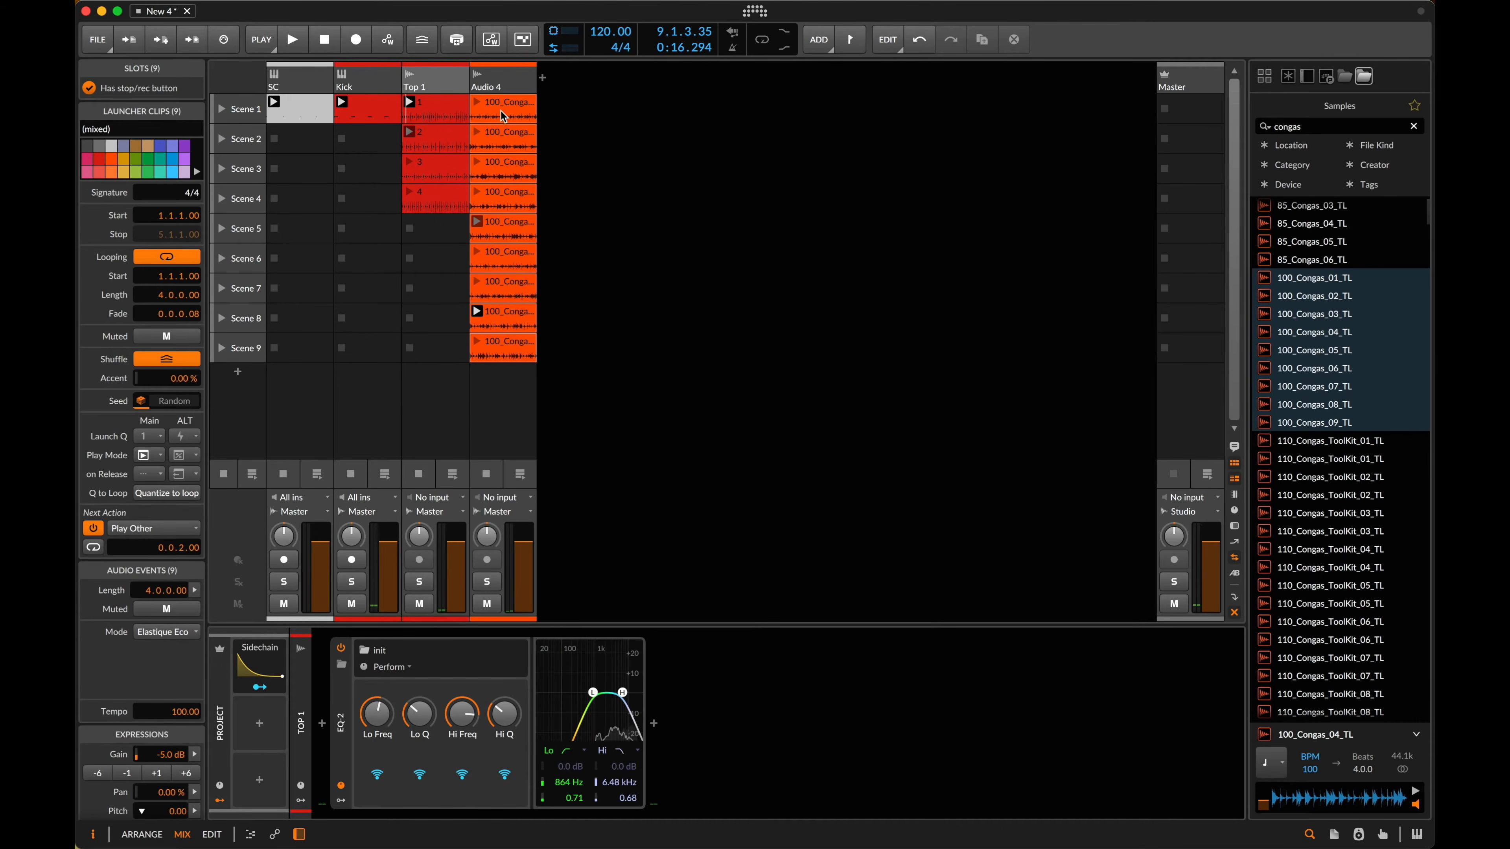
{"action": "left_click", "coordinate": [477, 106]}
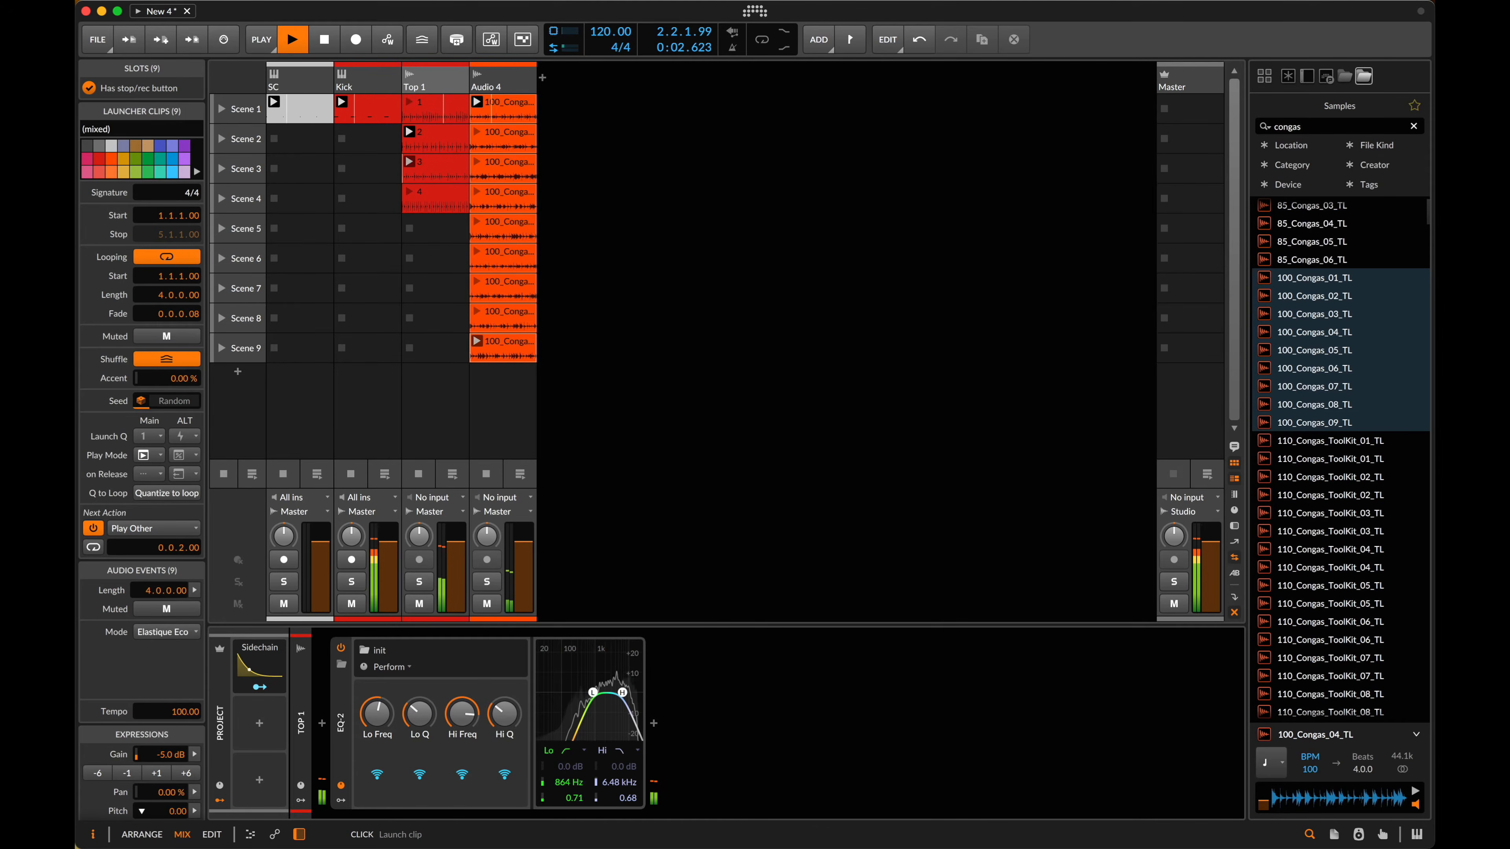
{"action": "left_click", "coordinate": [475, 107]}
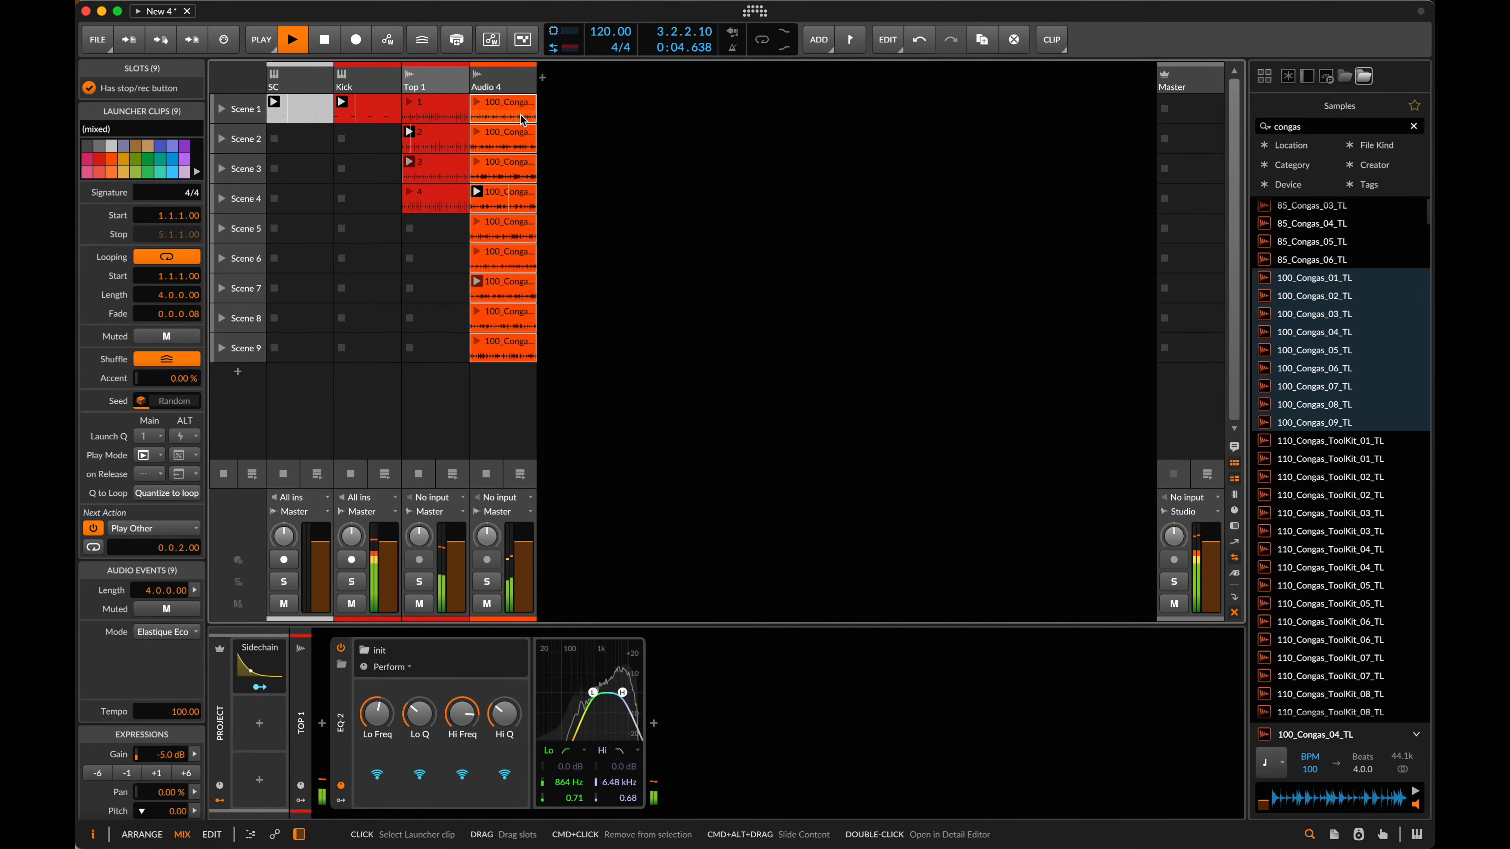
{"action": "key", "text": "space"}
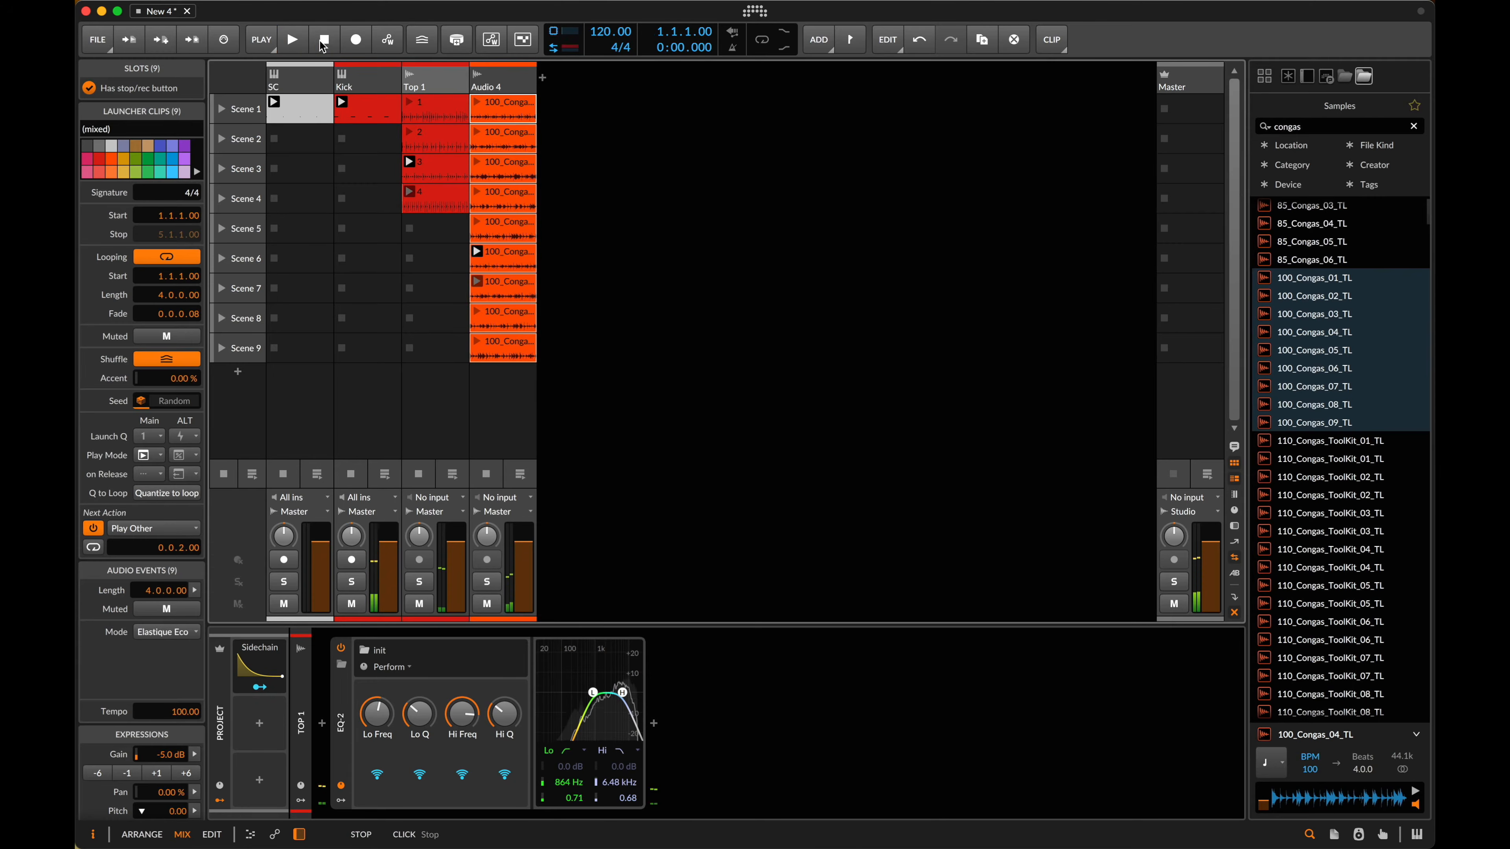
- Select all nine conga clips and shorten their next action time to 0.0.1.00
{"action": "key", "text": "space"}
{"action": "left_click", "coordinate": [493, 109]}
{"action": "left_click", "coordinate": [505, 357], "text": "shift"}
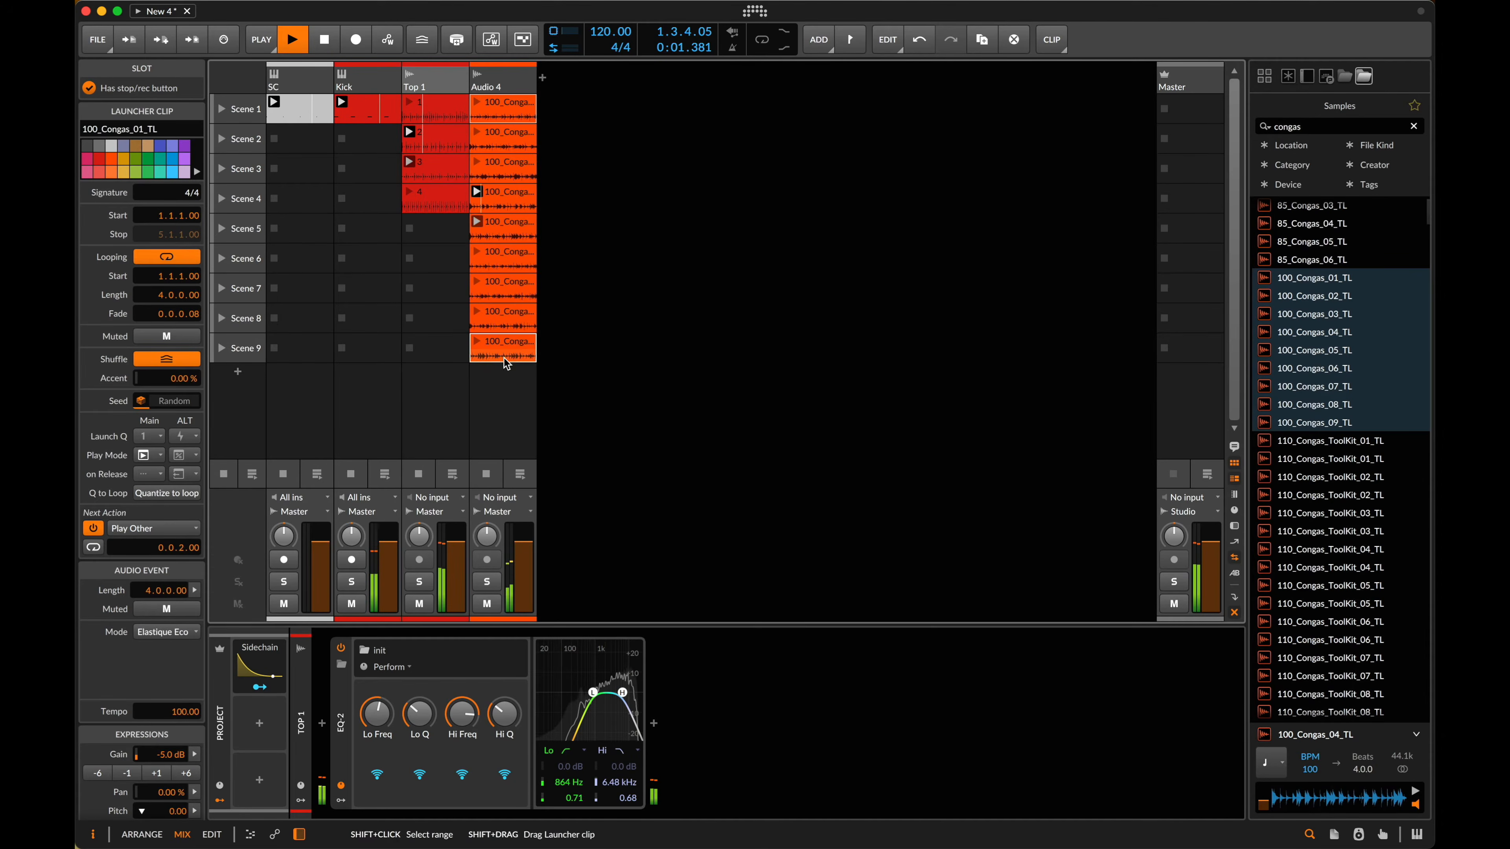
{"action": "key", "text": "space"}
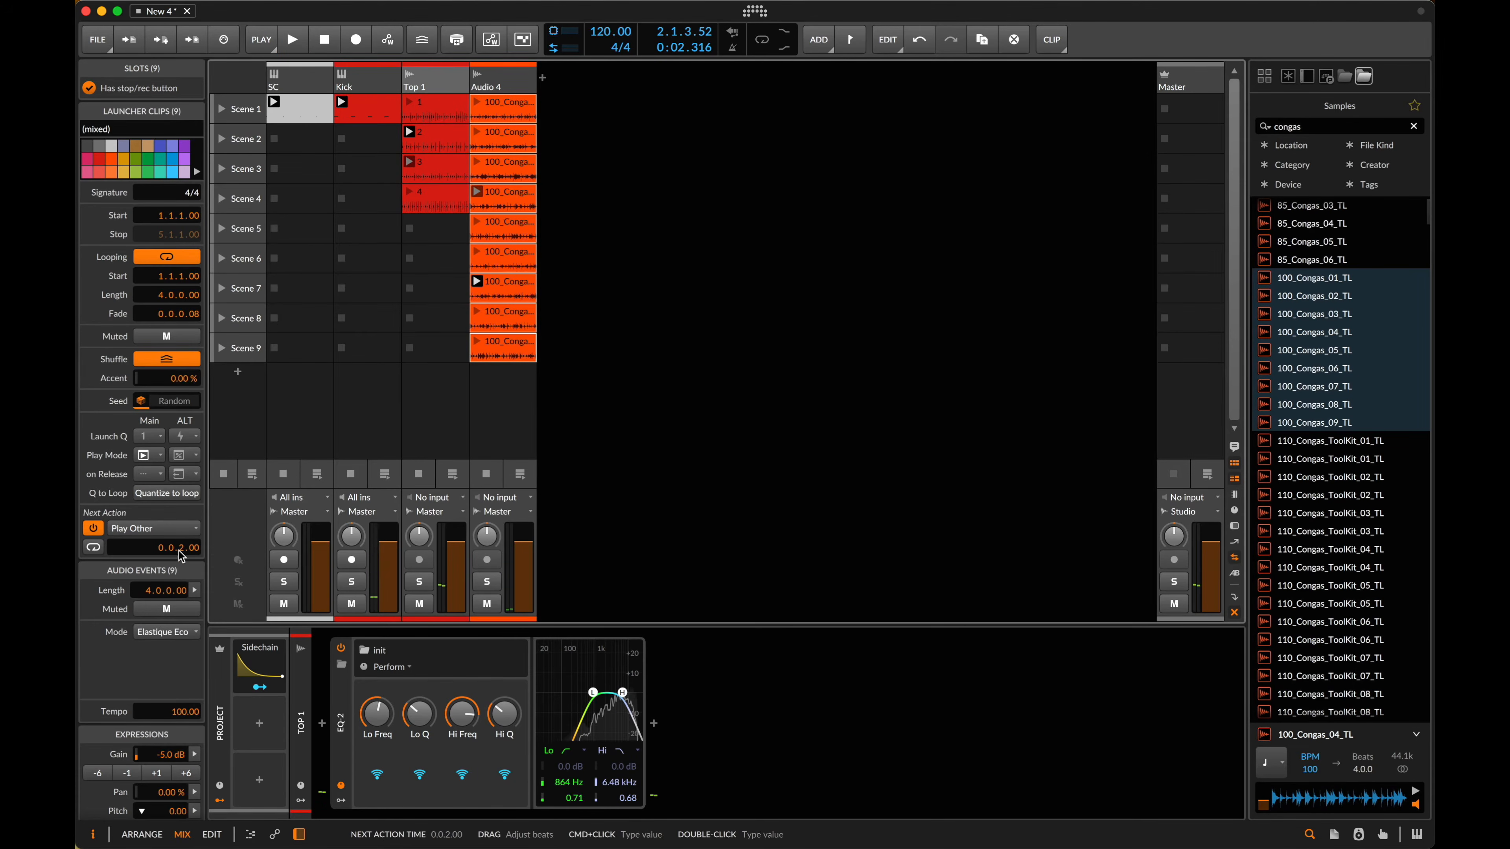
{"action": "left_click_drag", "start_coordinate": [182, 552], "coordinate": [182, 565]}
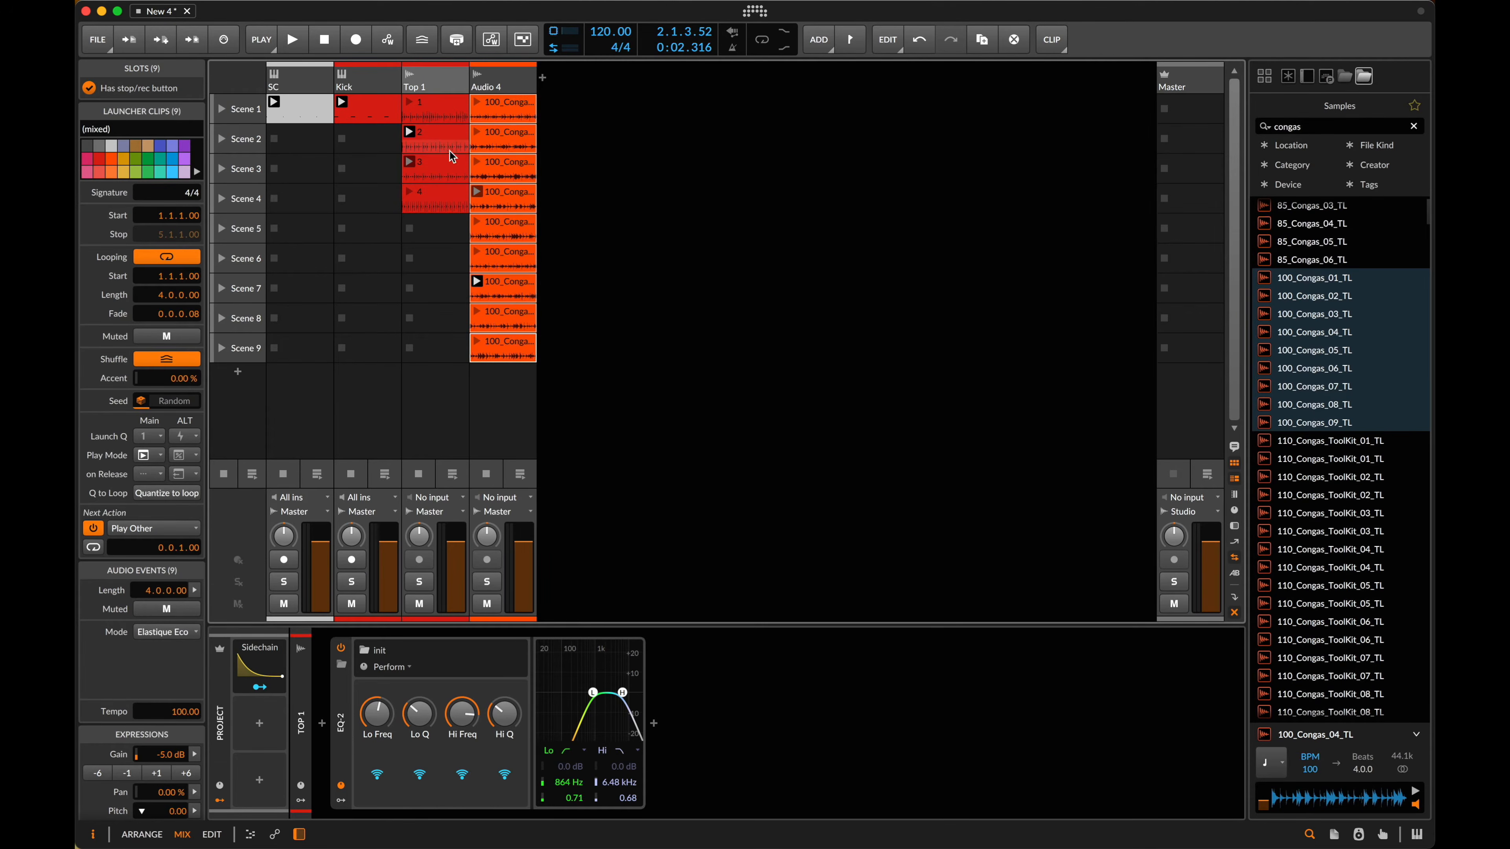
- Raise the gain of the nine conga clips to -2.0 dB during playback
{"action": "key", "text": "space"}
{"action": "left_click", "coordinate": [157, 773]}
{"action": "left_click", "coordinate": [156, 773]}
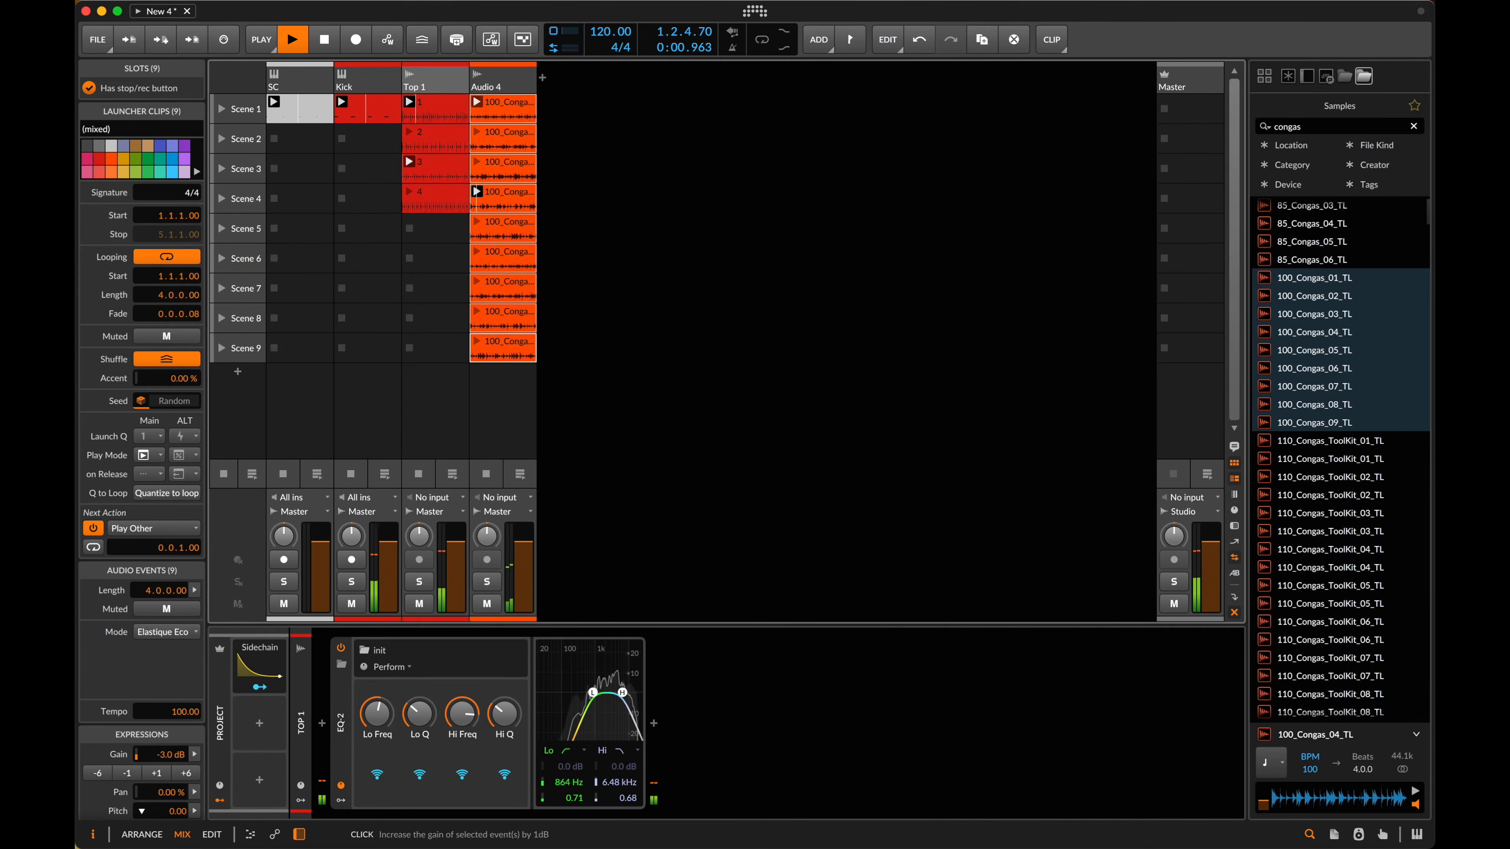
{"action": "left_click", "coordinate": [157, 773]}
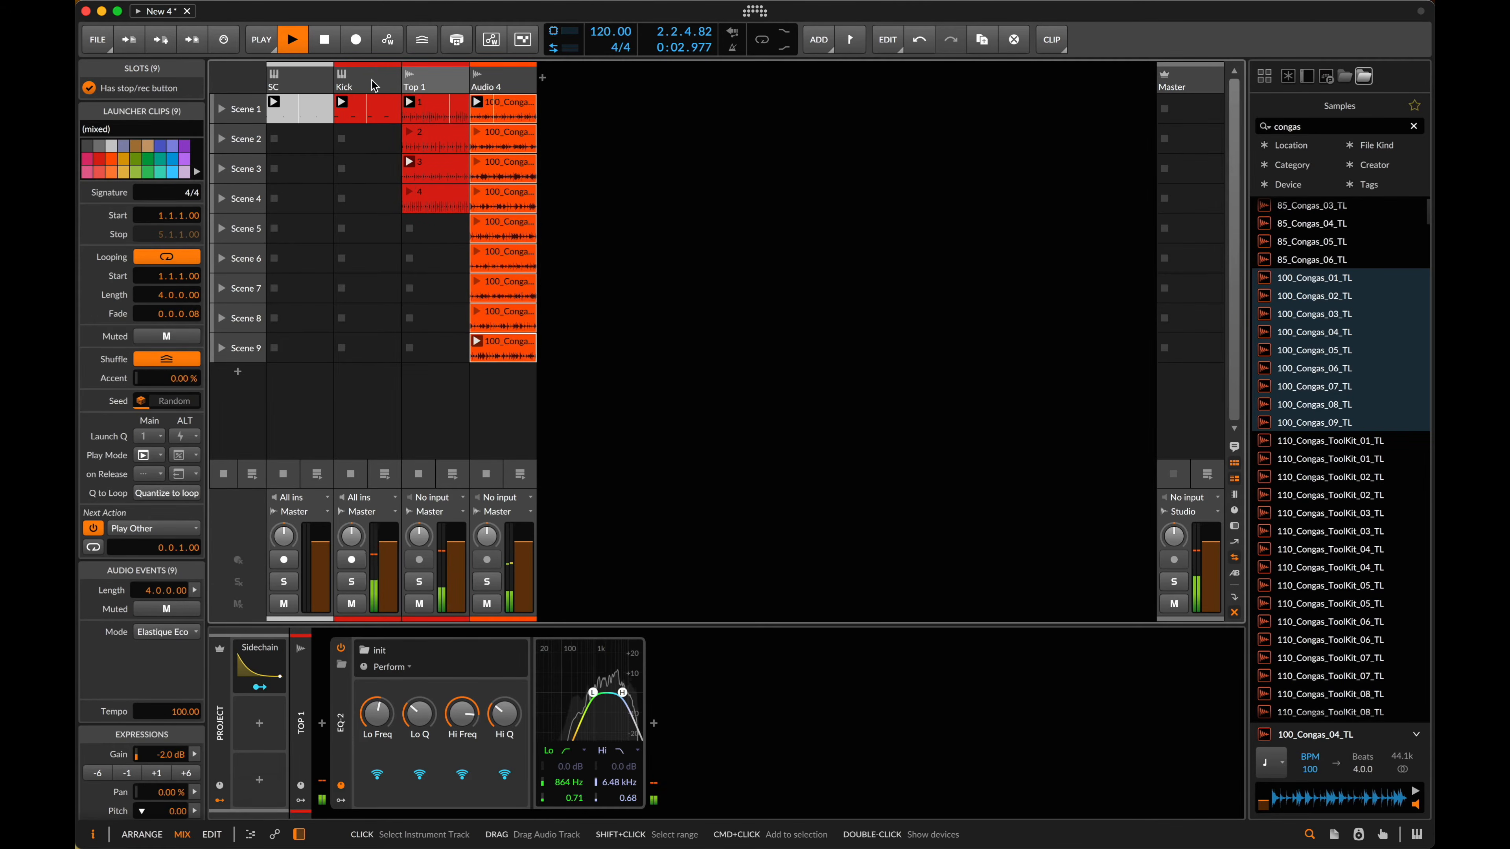
- Open 100_Congas_01_TL in the detail editor, switch it to Stretch editing and move a beat marker earlier near the clip's start
{"action": "double_click", "coordinate": [508, 114]}
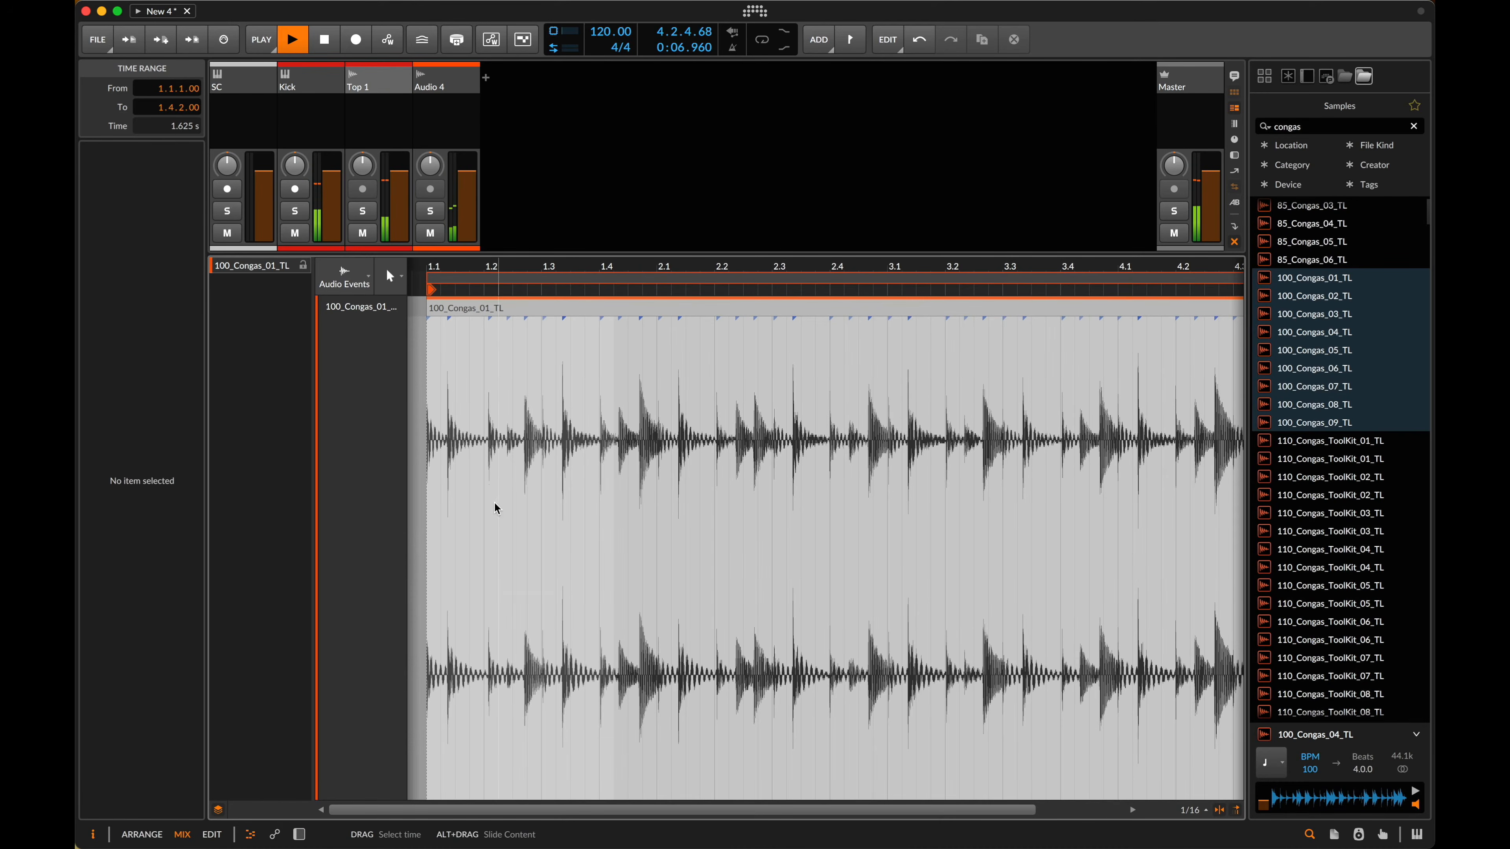
{"action": "key", "text": "space"}
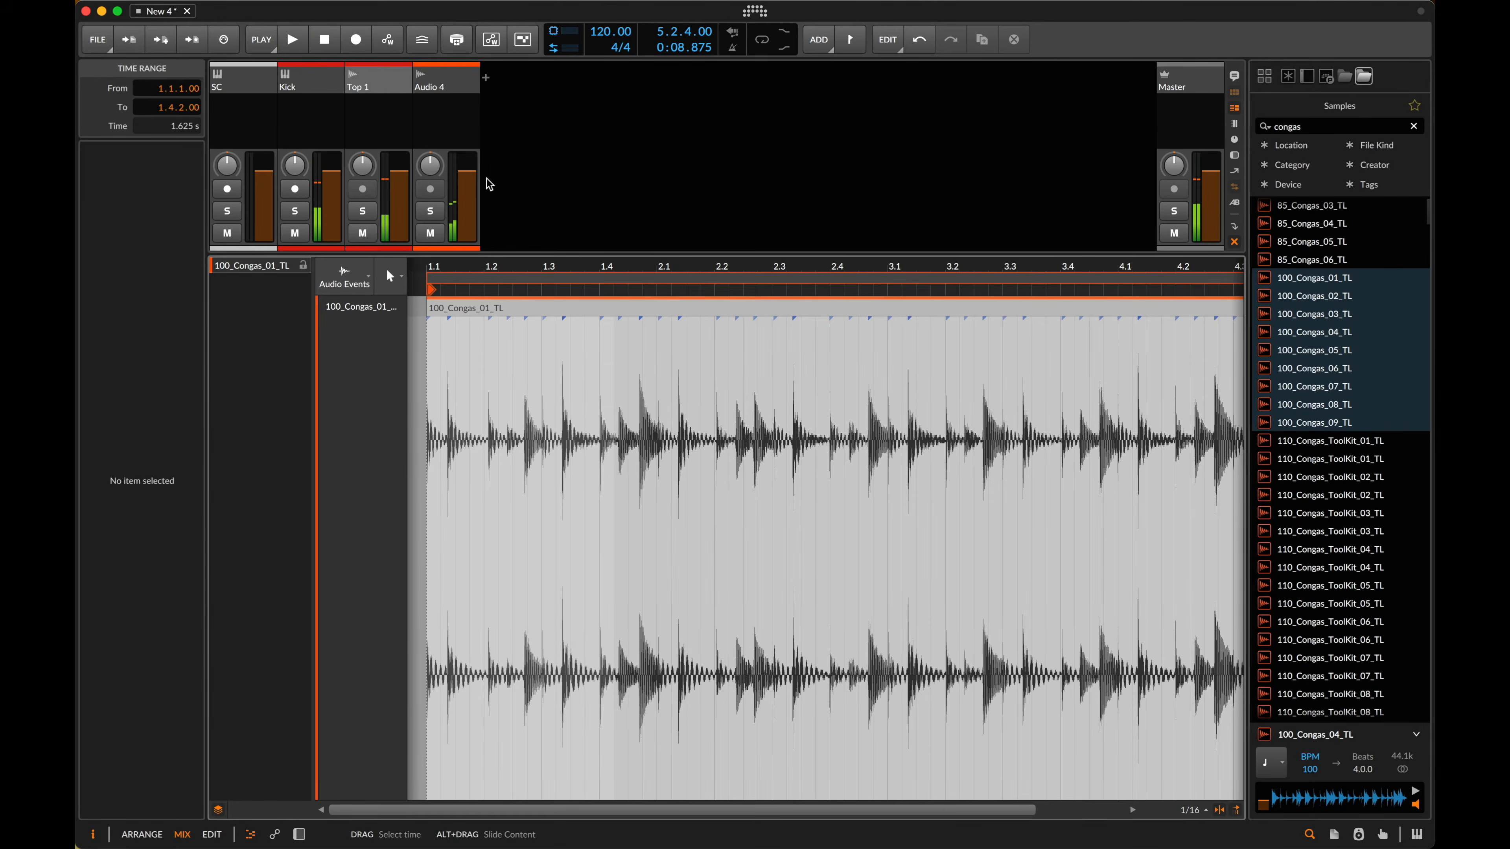
{"action": "key", "text": "d"}
{"action": "double_click", "coordinate": [493, 162]}
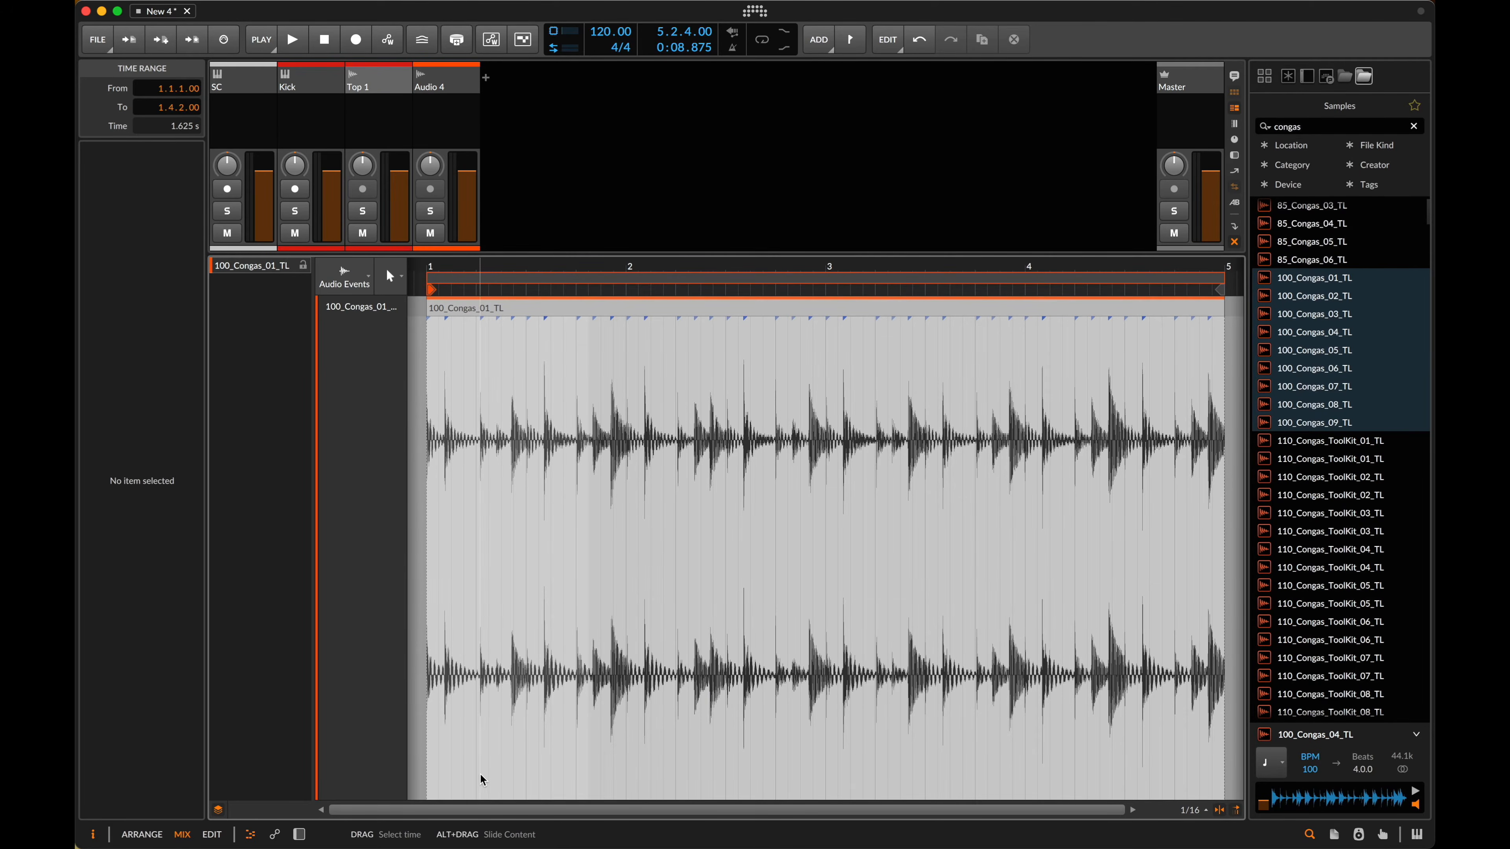
{"action": "left_click", "coordinate": [330, 283]}
{"action": "left_click", "coordinate": [338, 318]}
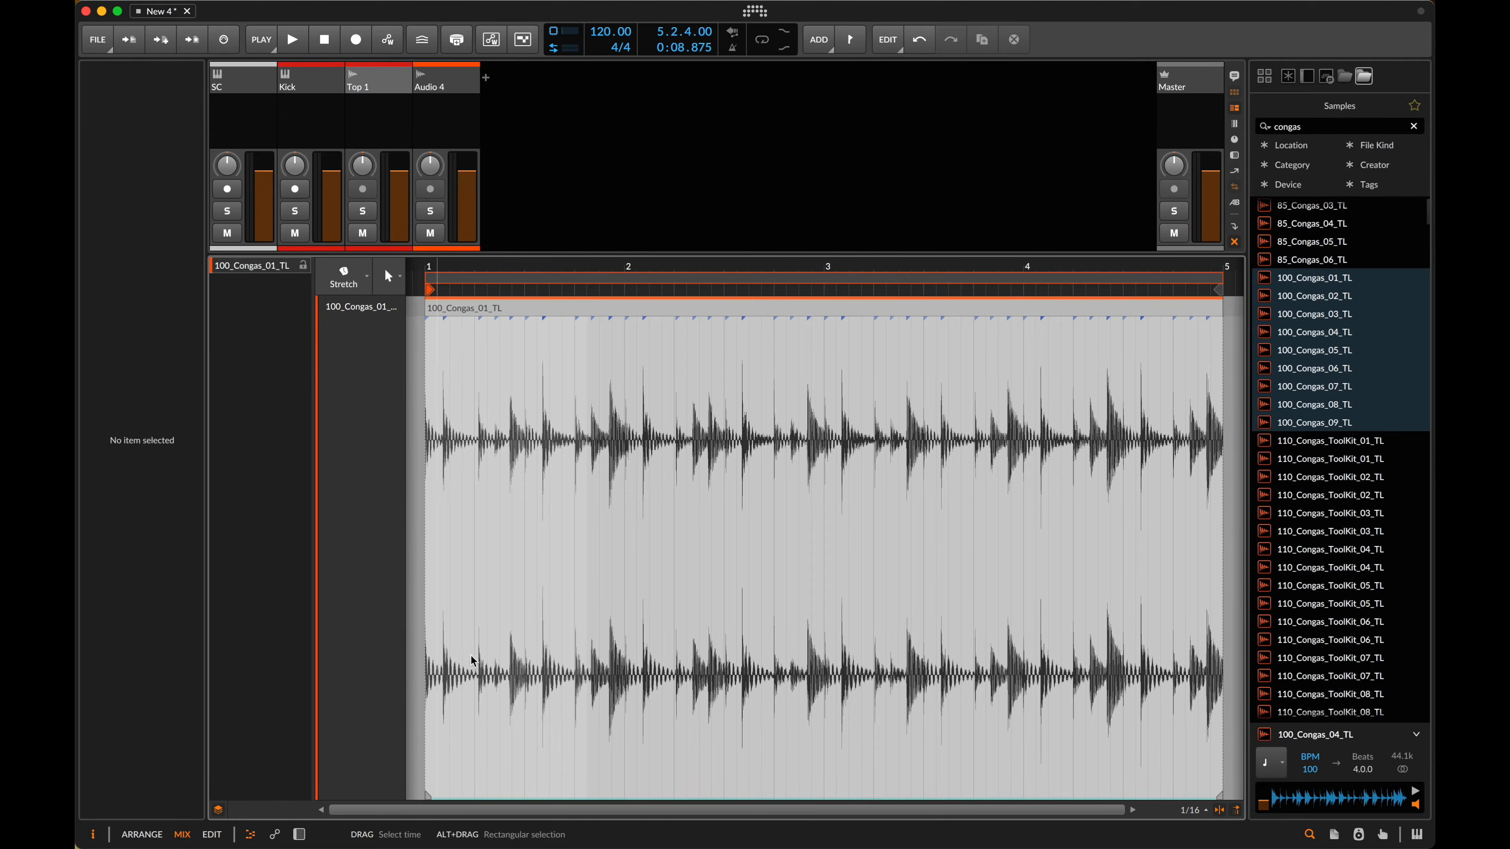
{"action": "left_click_drag", "start_coordinate": [484, 794], "coordinate": [440, 797]}
{"action": "key", "text": "d"}
- Select all nine conga clips and set their main play mode to Trigger from Start
{"action": "left_click", "coordinate": [516, 113]}
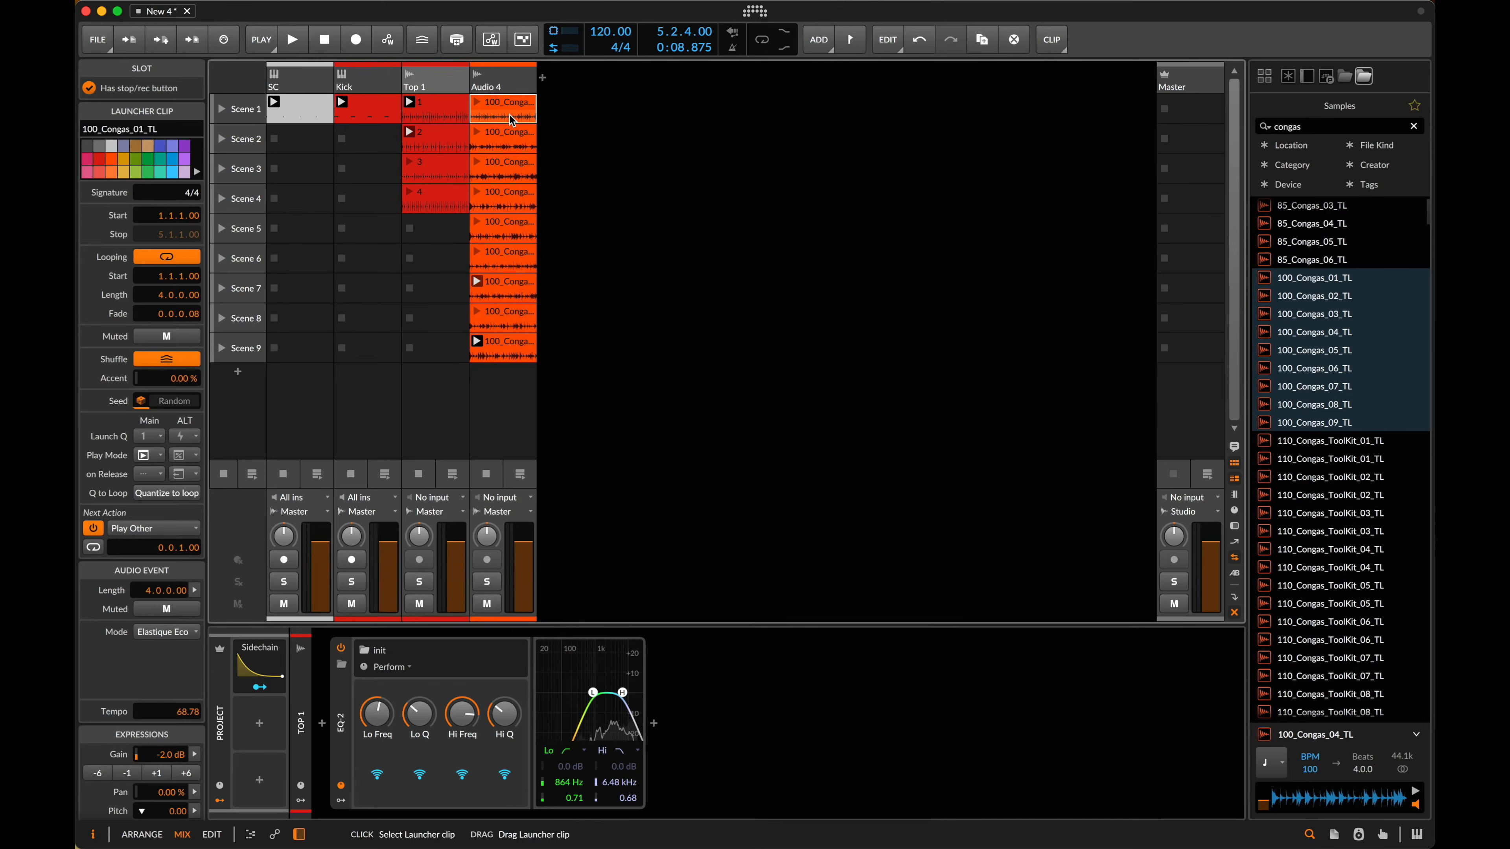
{"action": "left_click", "coordinate": [509, 350], "text": "shift"}
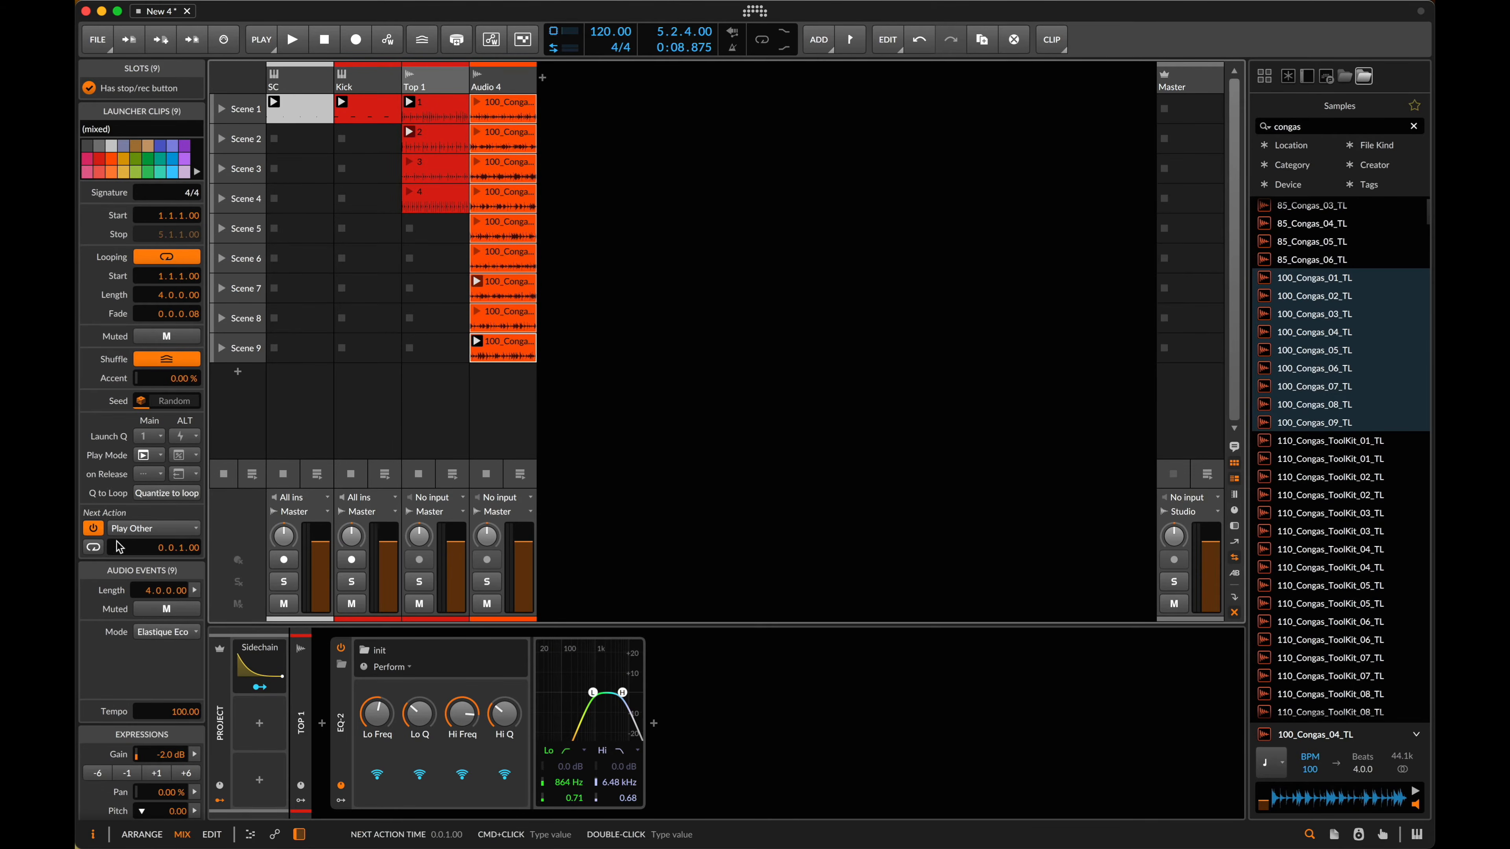
{"action": "left_click", "coordinate": [150, 463]}
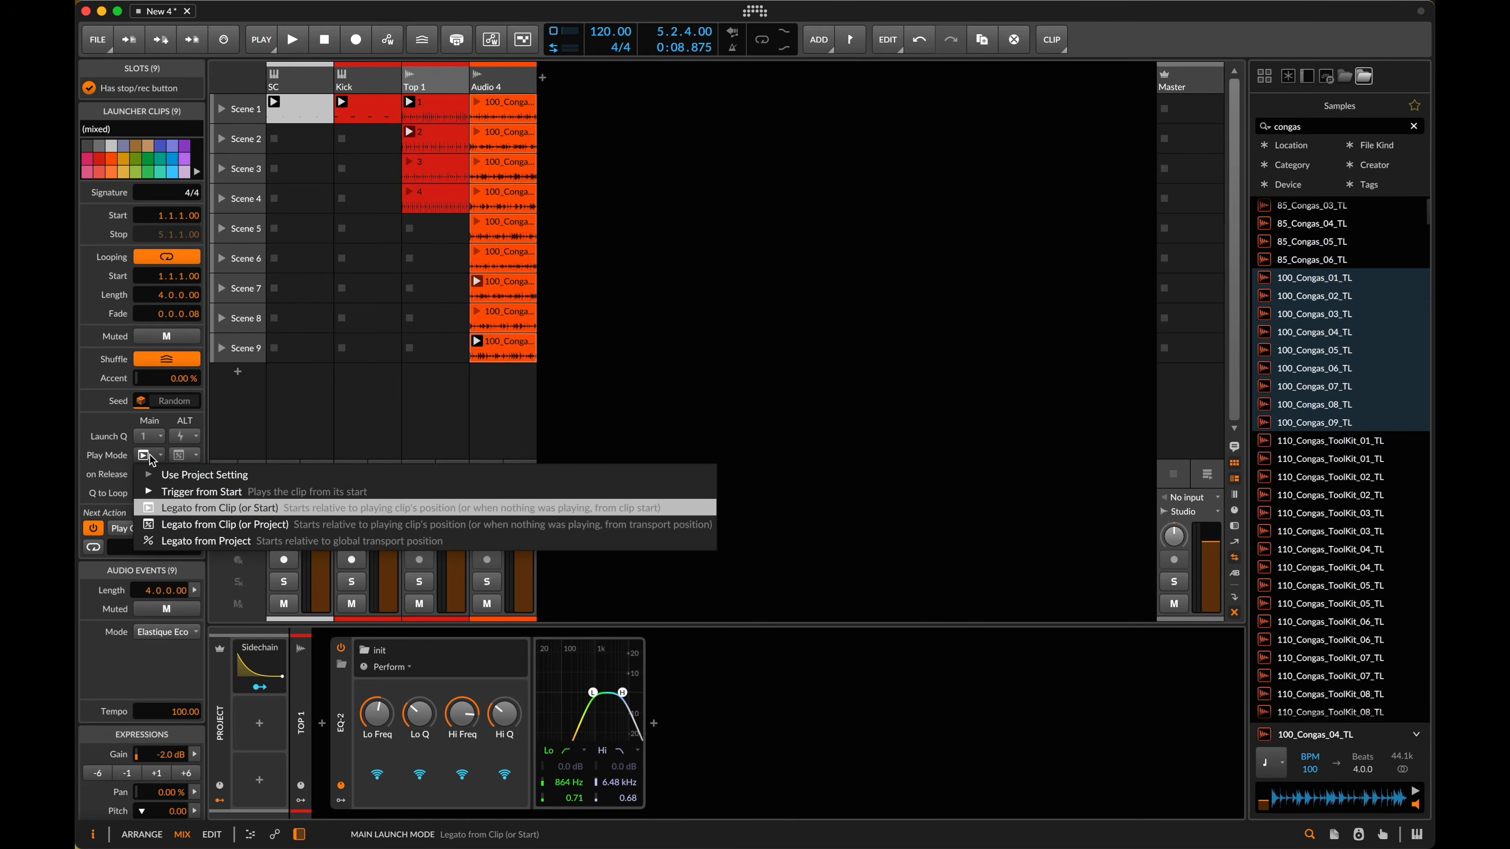
{"action": "left_click", "coordinate": [179, 482]}
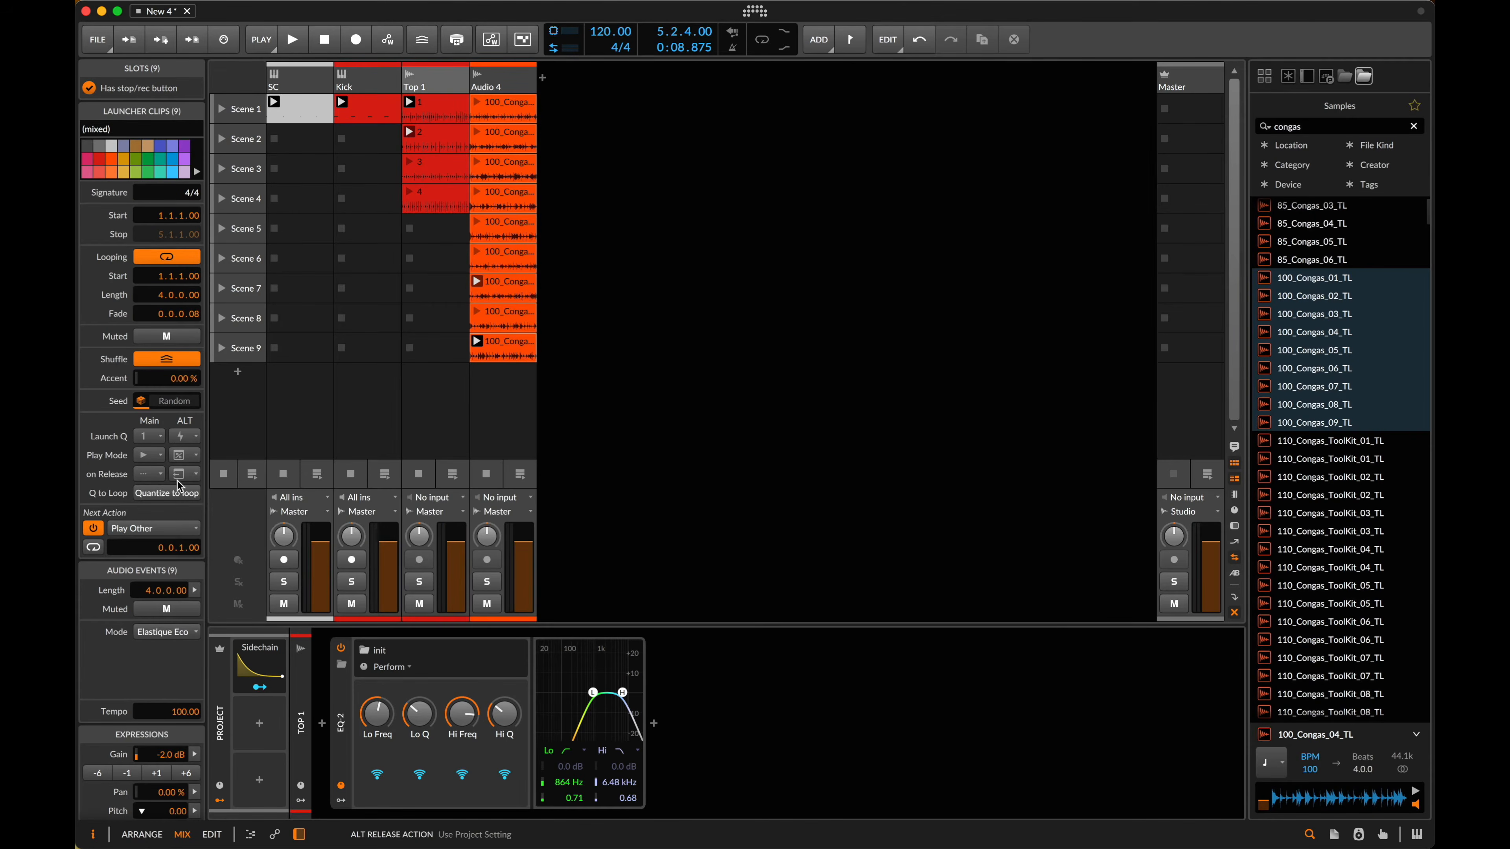
{"action": "left_click", "coordinate": [150, 455]}
{"action": "left_click", "coordinate": [166, 492]}
- Examine the waveforms of all nine conga clips together in the detail editor
{"action": "double_click", "coordinate": [499, 106]}
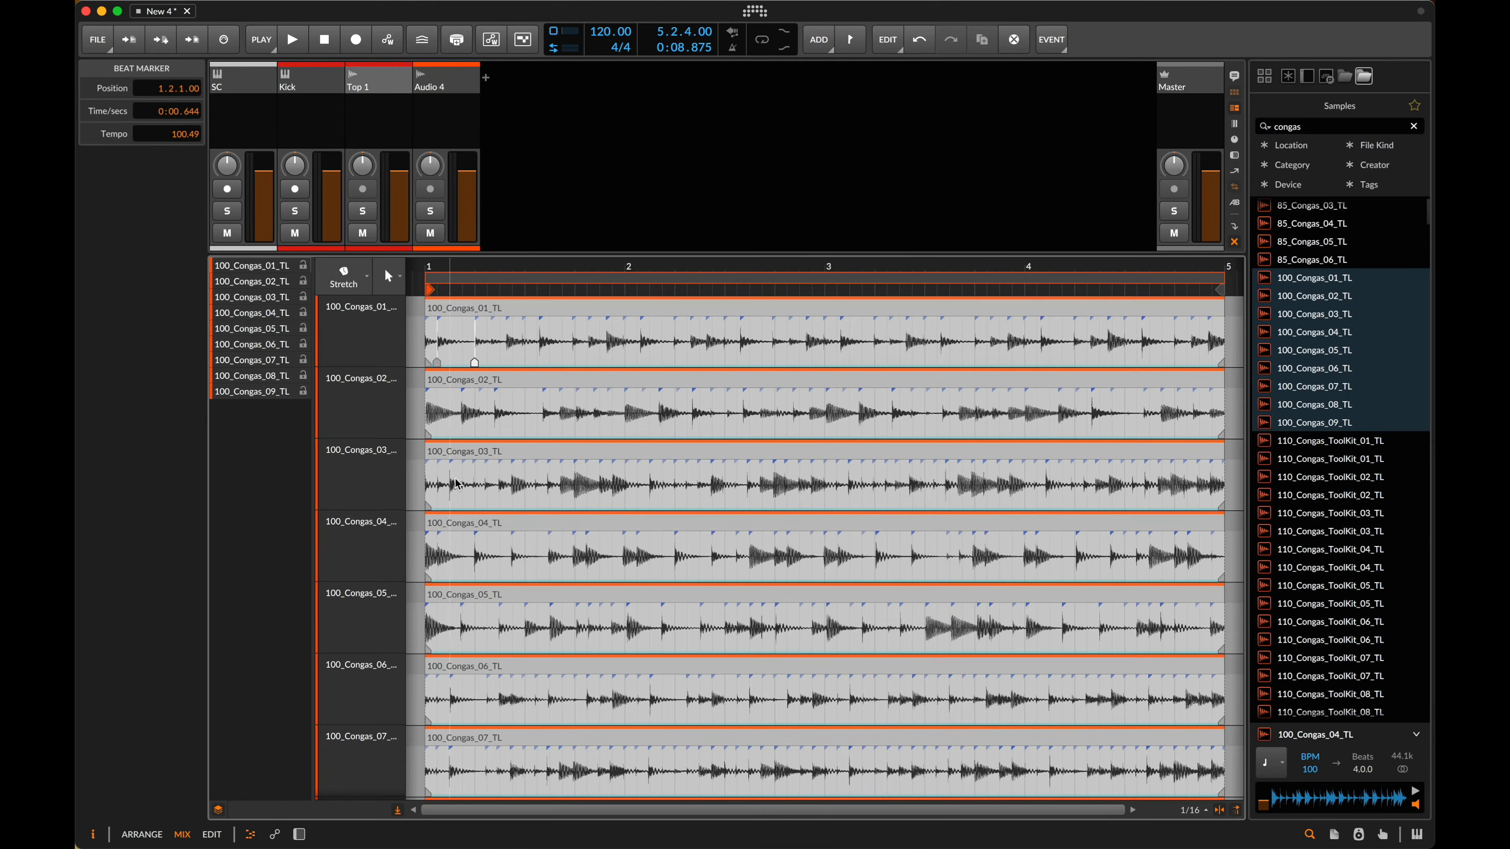
{"action": "scroll", "coordinate": [438, 562], "scroll_direction": "down", "scroll_amount": 5}
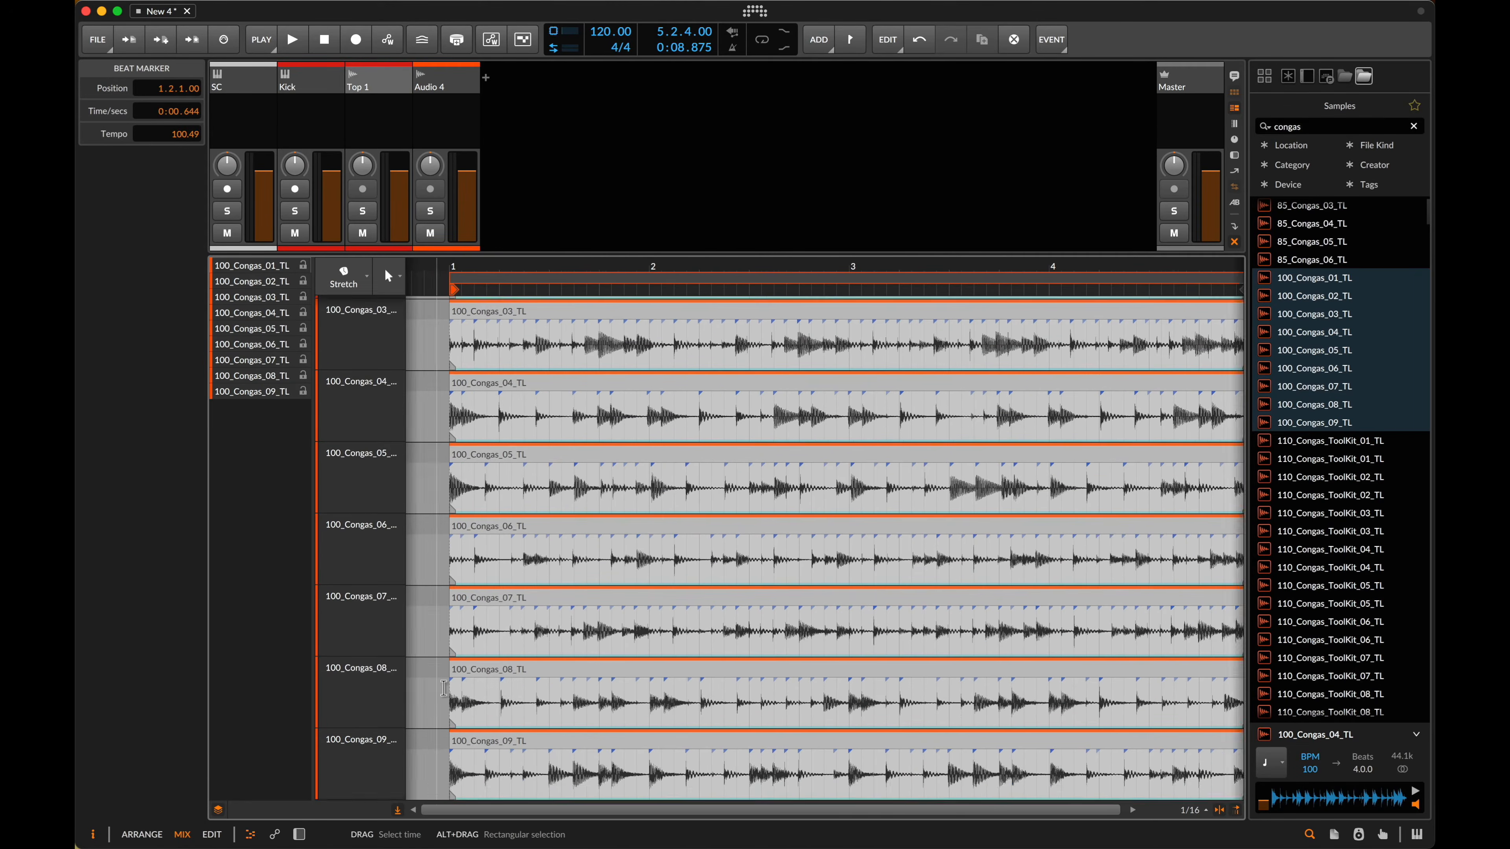
{"action": "key", "text": "d"}
- Launch the first conga clip and lower the volume of the congas track, Audio 4, slightly
{"action": "left_click", "coordinate": [478, 106]}
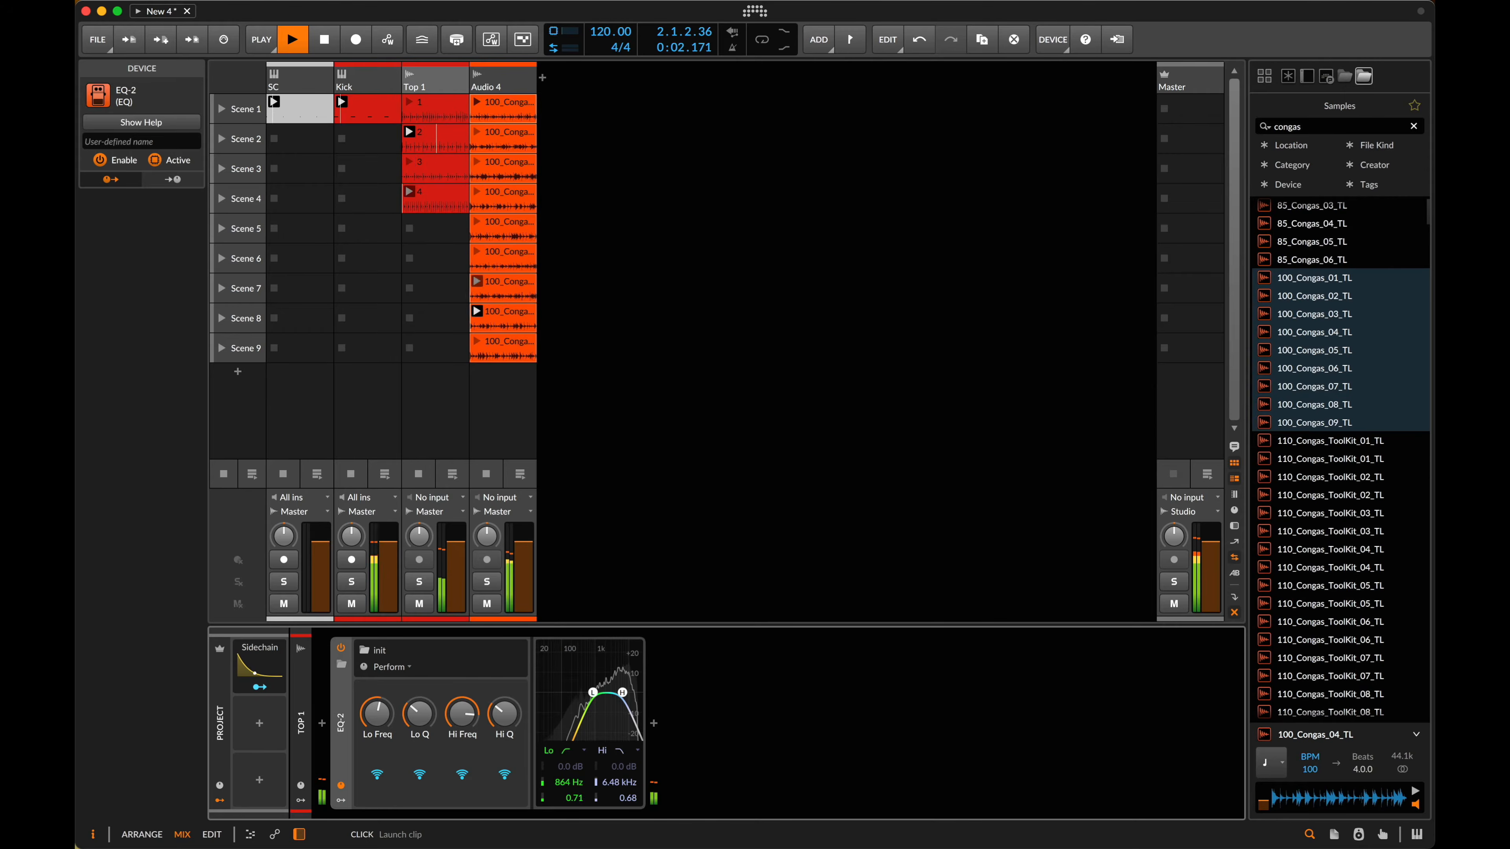
{"action": "left_click", "coordinate": [503, 104]}
{"action": "left_click", "coordinate": [500, 85]}
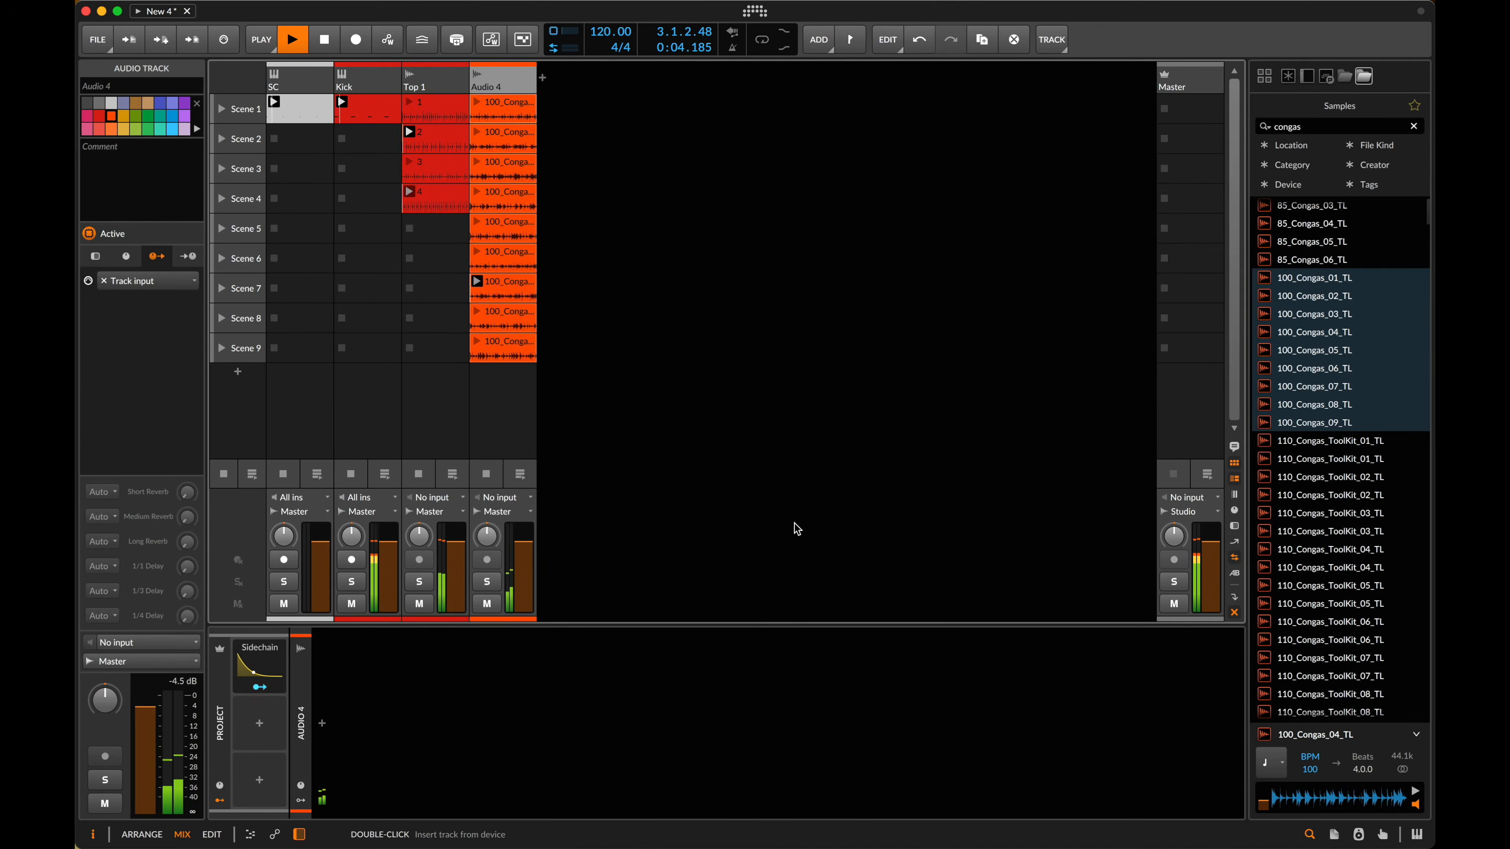
{"action": "left_click_drag", "start_coordinate": [531, 558], "coordinate": [523, 585]}
{"action": "key", "text": "Escape"}
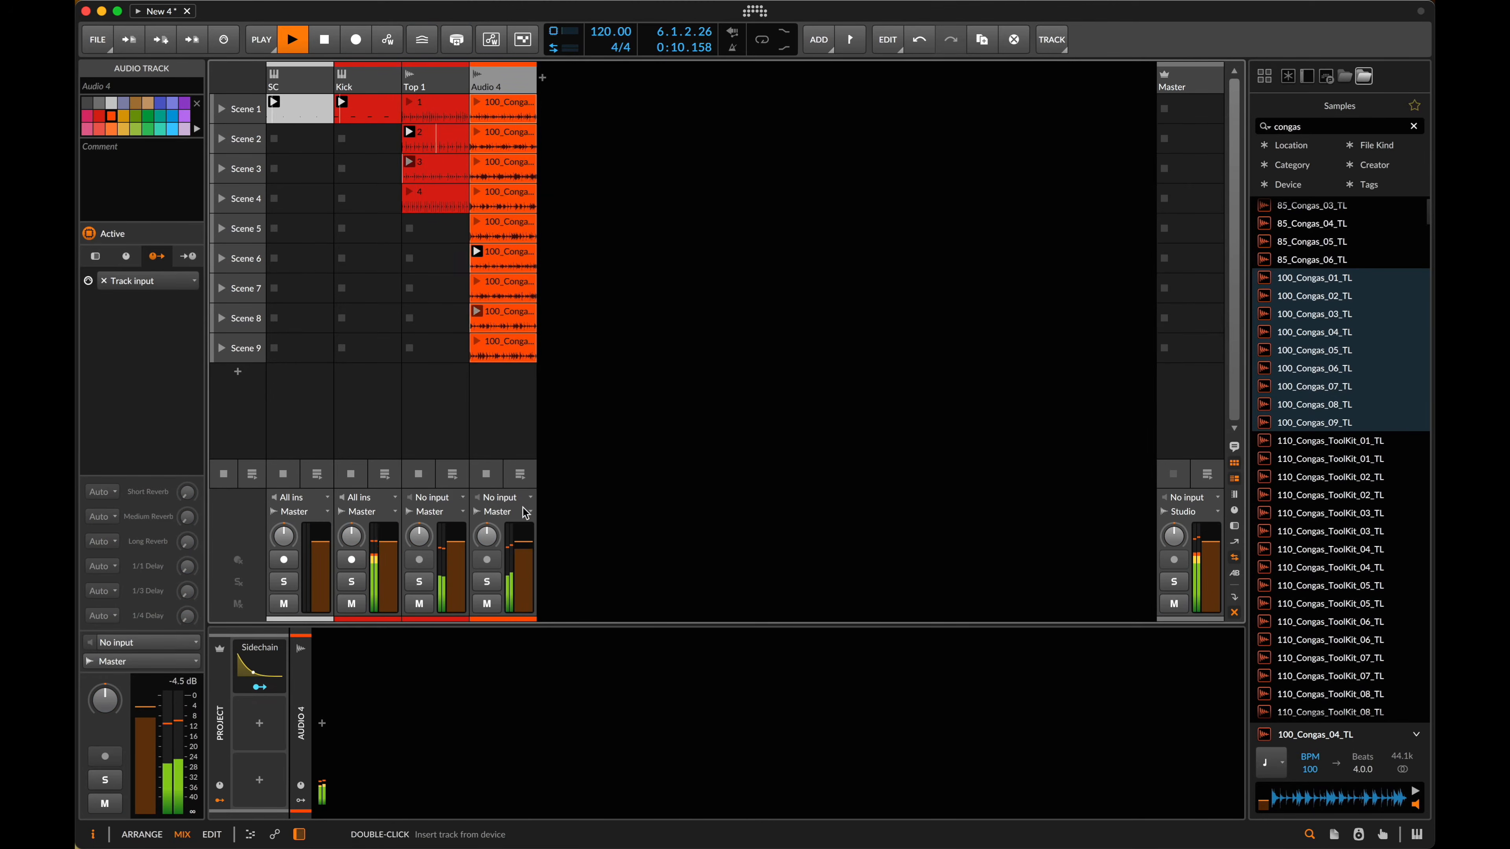
{"action": "left_click", "coordinate": [1314, 145]}
{"action": "double_click", "coordinate": [1315, 128]}
{"action": "left_click", "coordinate": [891, 184]}
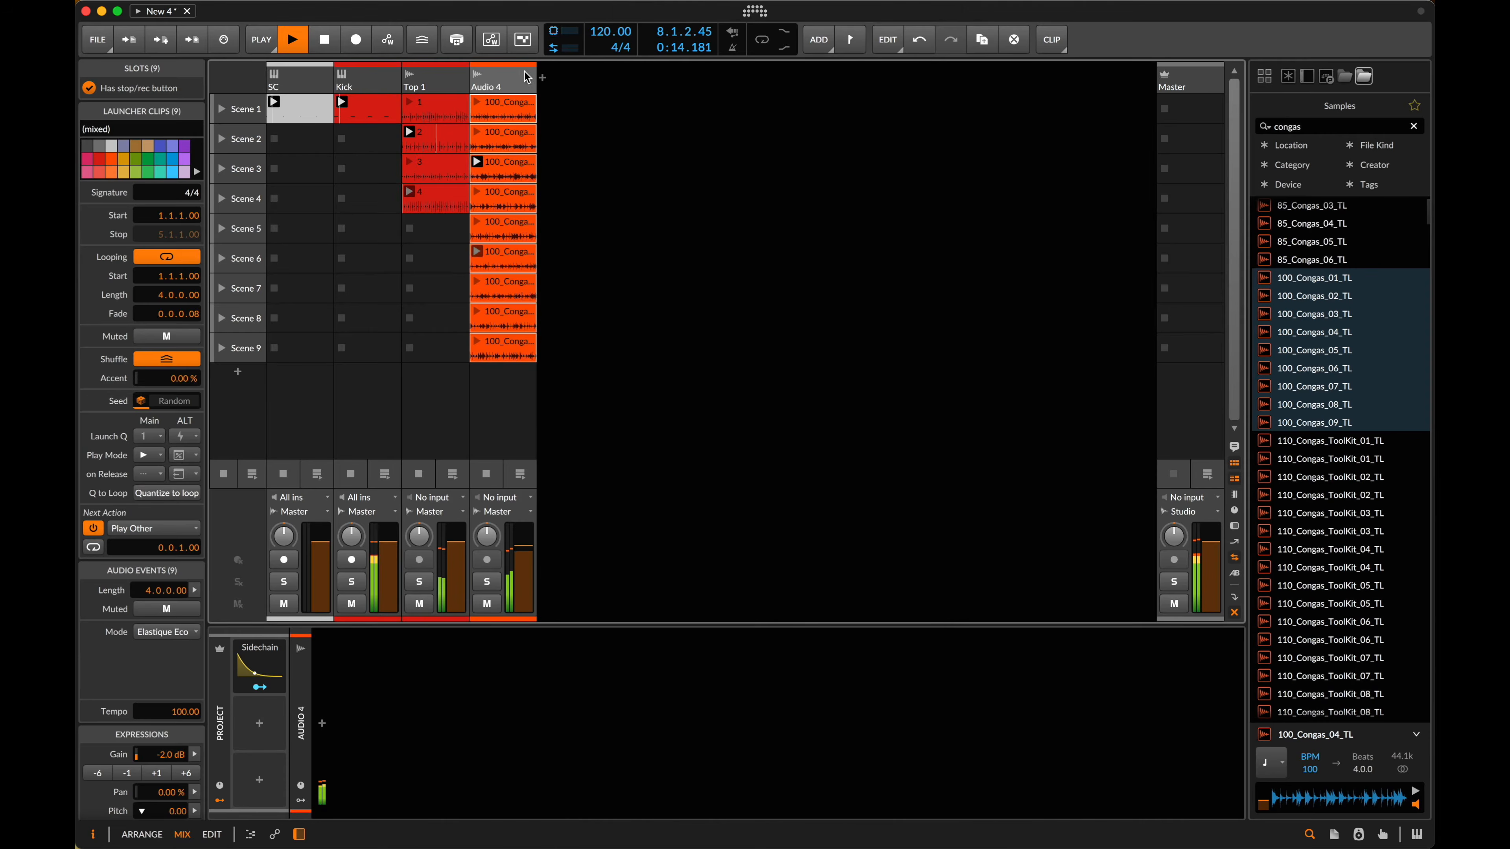
- Stop playback, add an instrument track after Audio 4 and insert the Polymer synth on it
{"action": "left_click", "coordinate": [542, 78]}
{"action": "key", "text": "space"}
{"action": "left_click", "coordinate": [323, 725]}
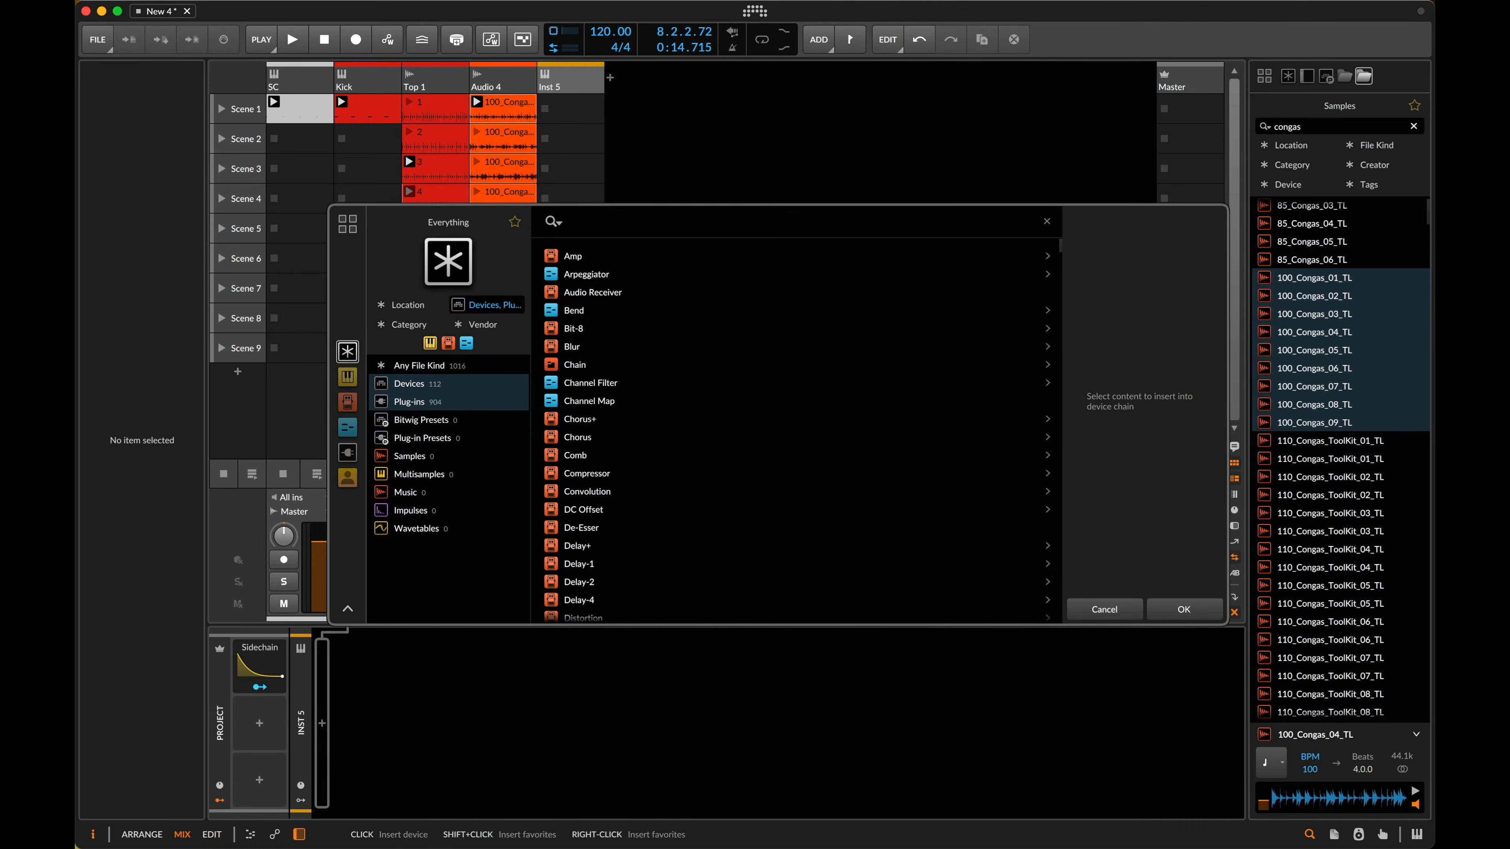
{"action": "type", "text": "o"}
{"action": "type", "text": "ol"}
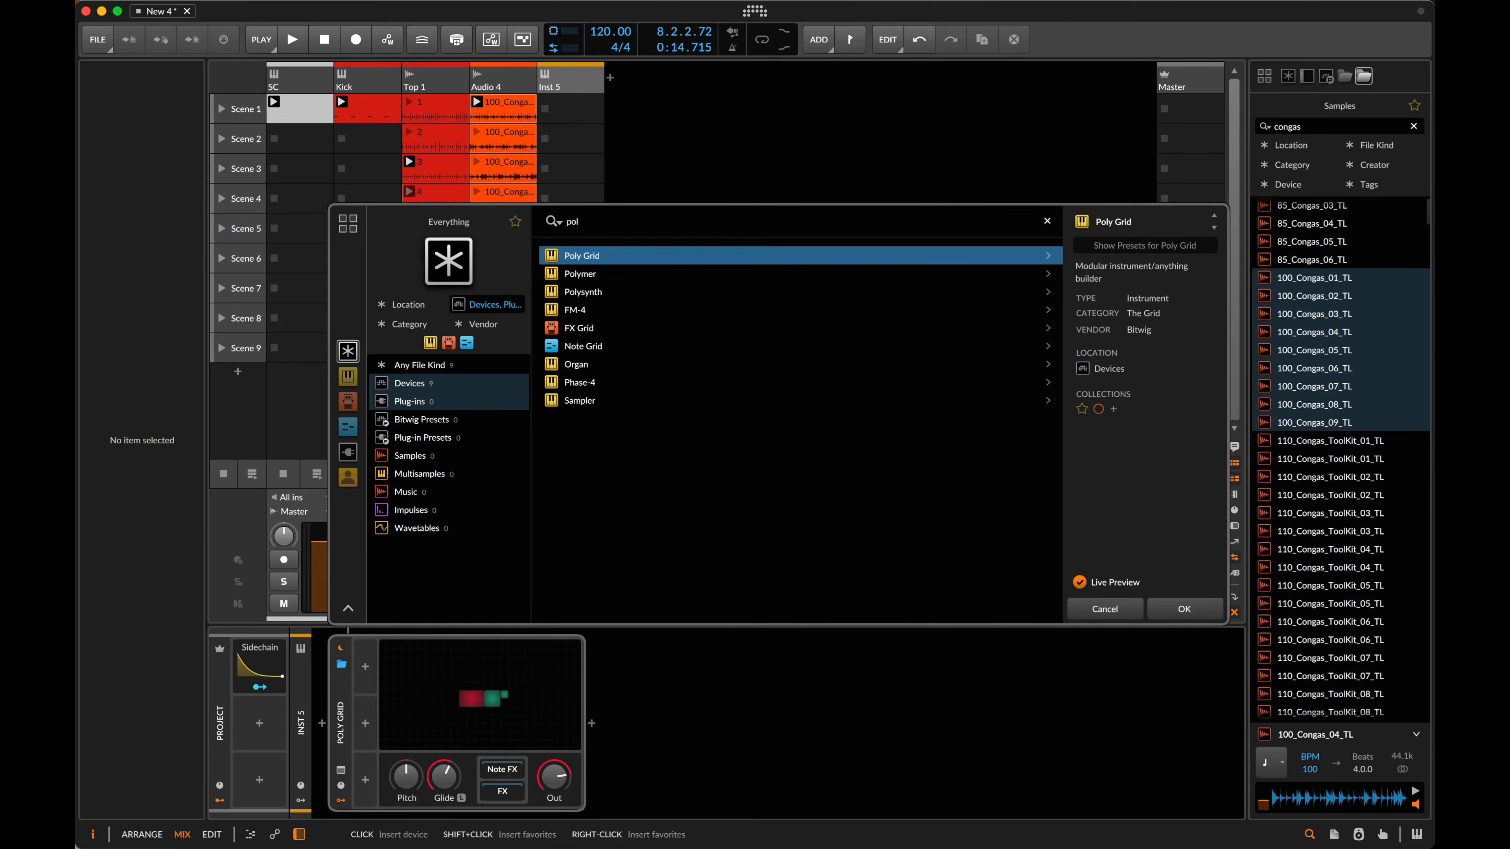
{"action": "key", "text": "Down"}
{"action": "key", "text": "Return"}
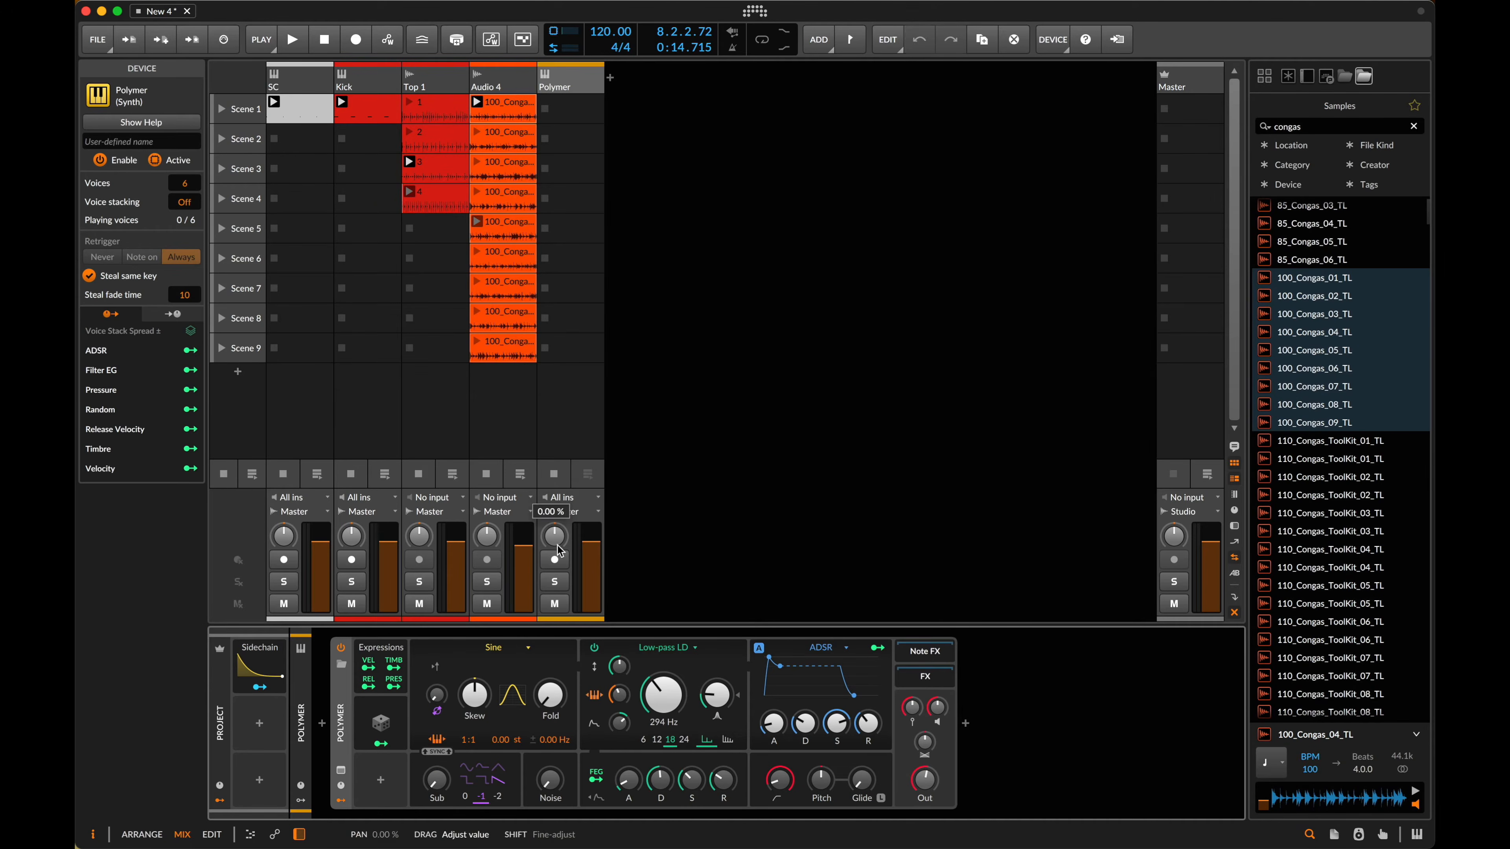
- Arm the Polymer track for recording and lower its volume to about -6.7 dB
{"action": "left_click", "coordinate": [554, 559]}
{"action": "left_click_drag", "start_coordinate": [591, 556], "coordinate": [591, 558]}
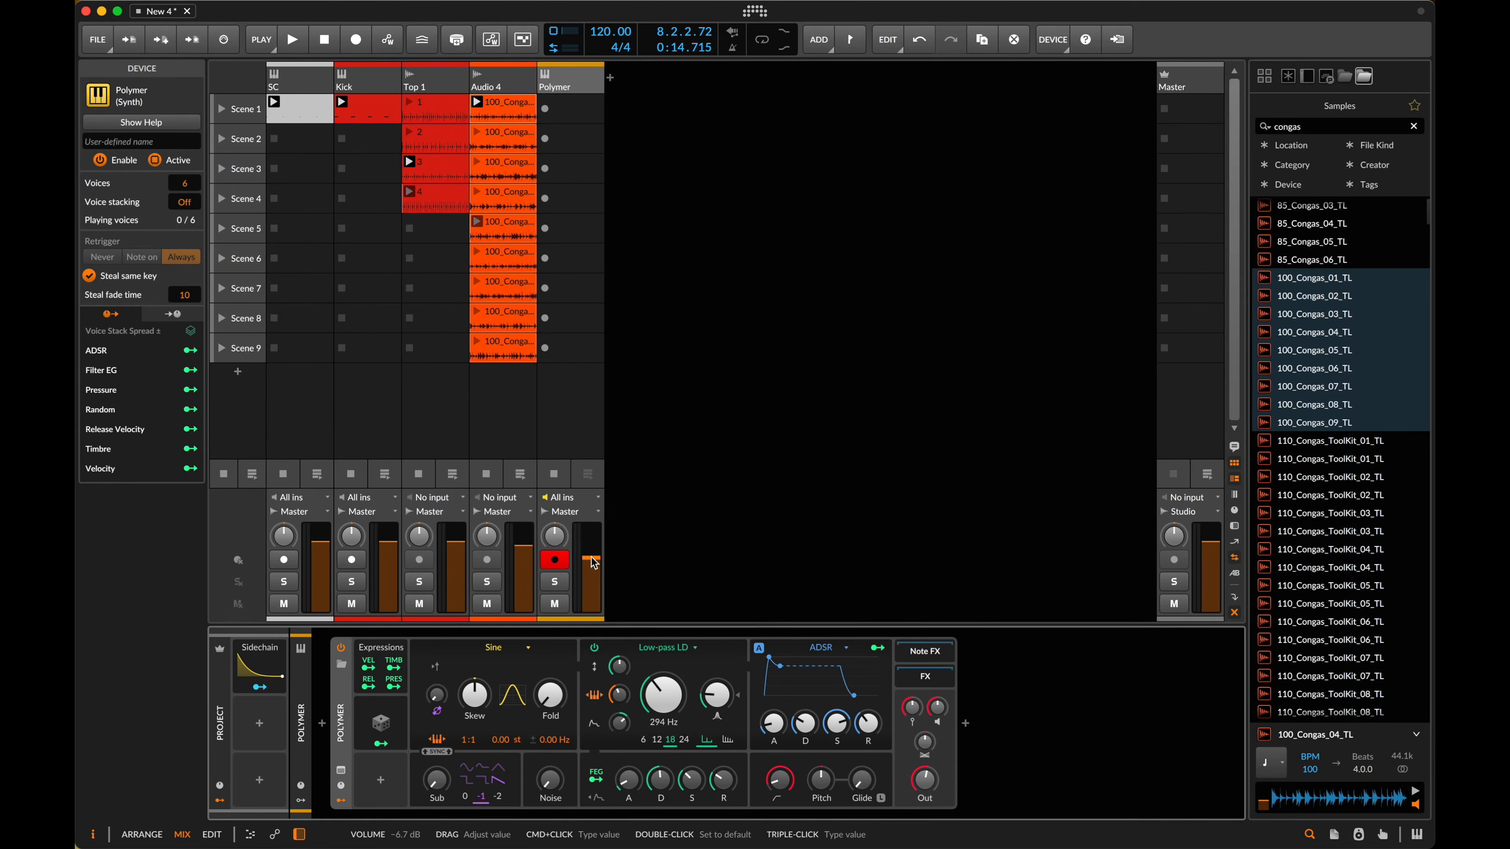
- Start playback, create a clip in the Polymer track's Scene 1 slot and draw a sixteenth-length E3 note at its start
{"action": "key", "text": "space"}
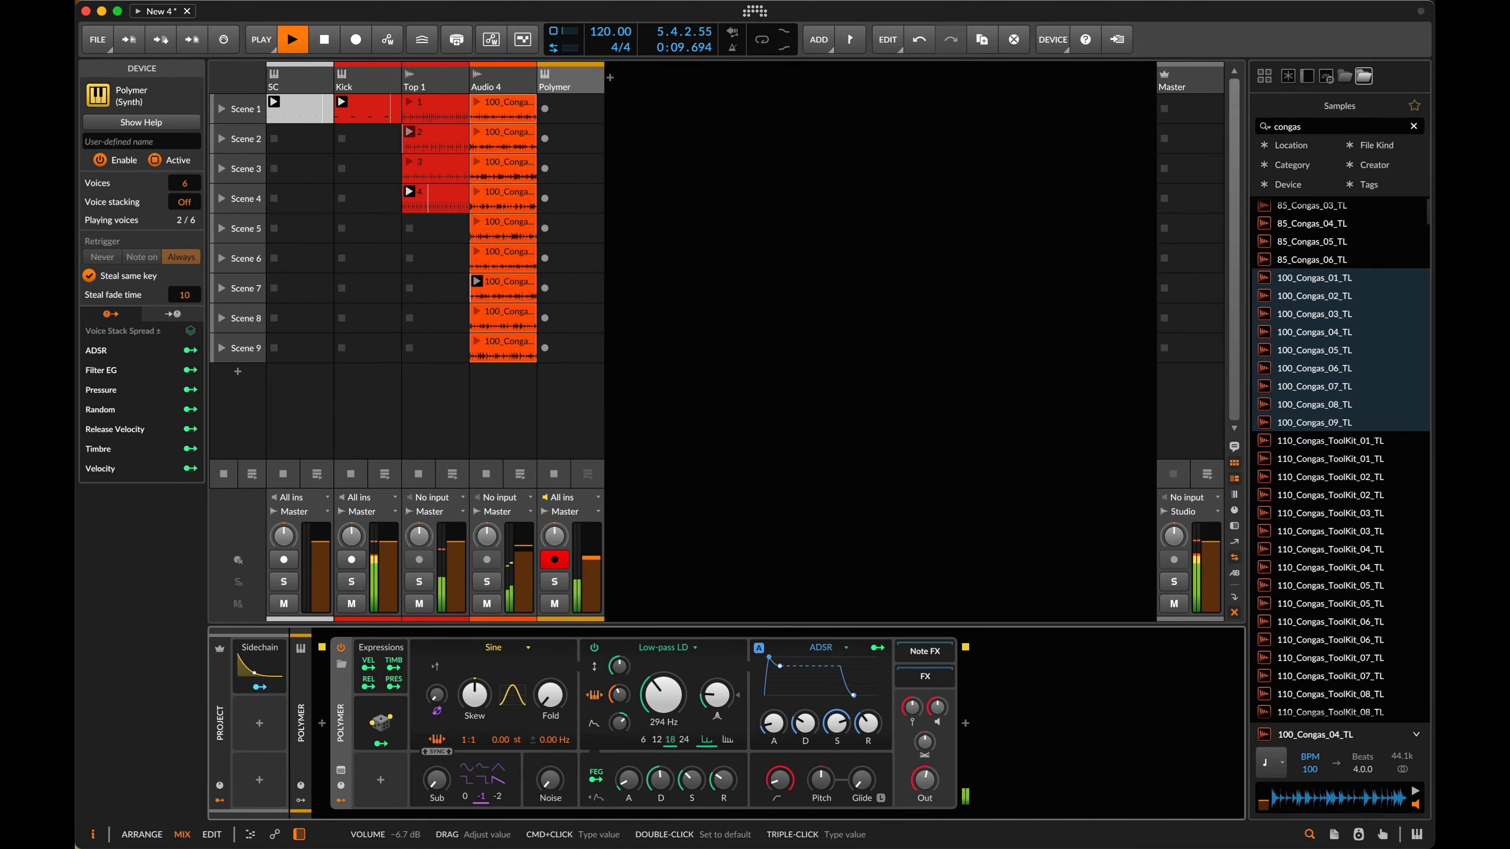
{"action": "double_click", "coordinate": [582, 119]}
{"action": "double_click", "coordinate": [582, 119]}
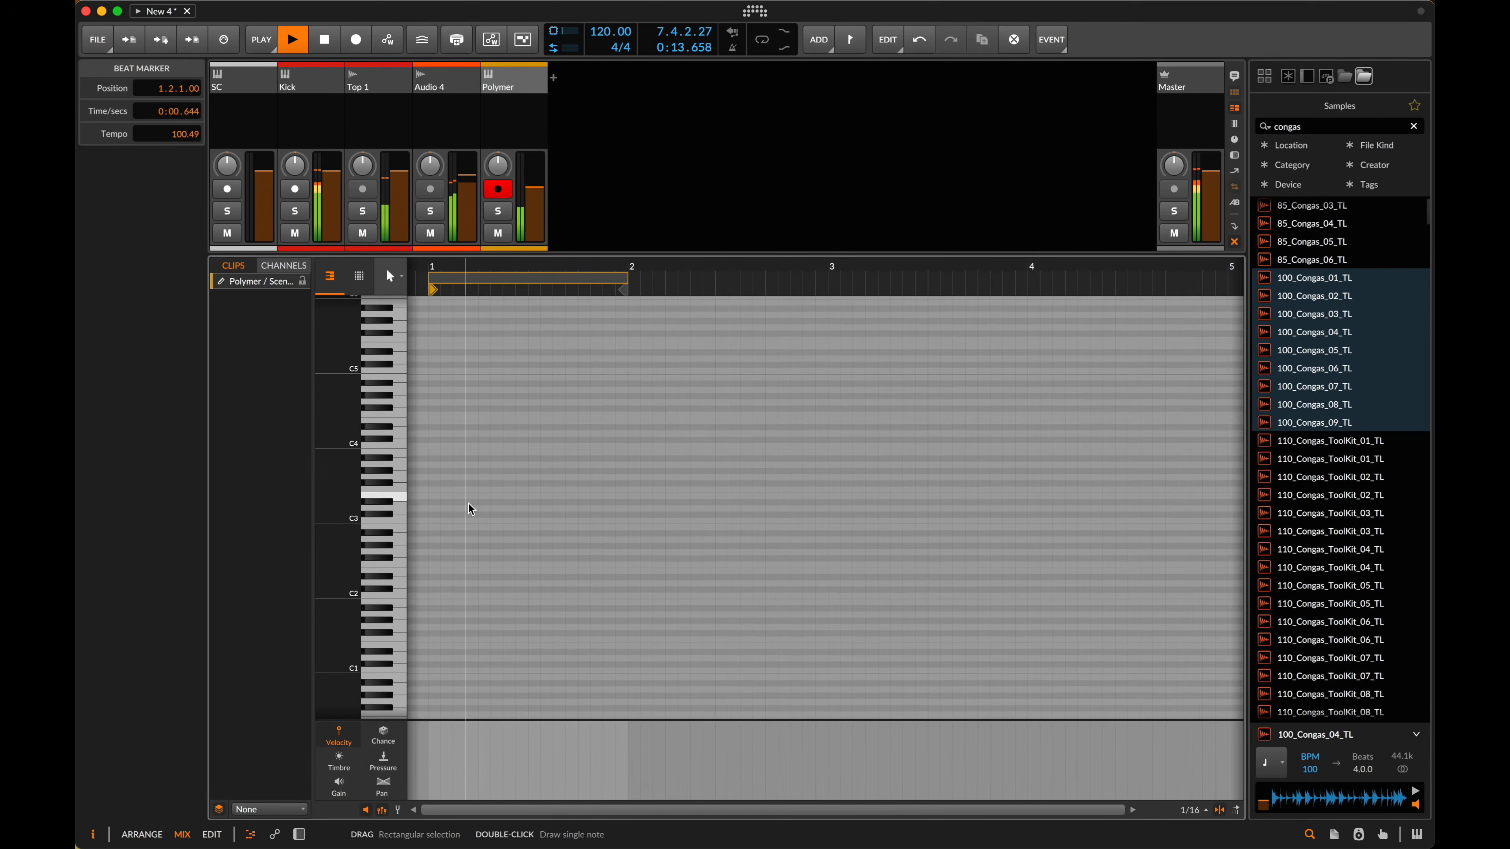
{"action": "double_click", "coordinate": [432, 498]}
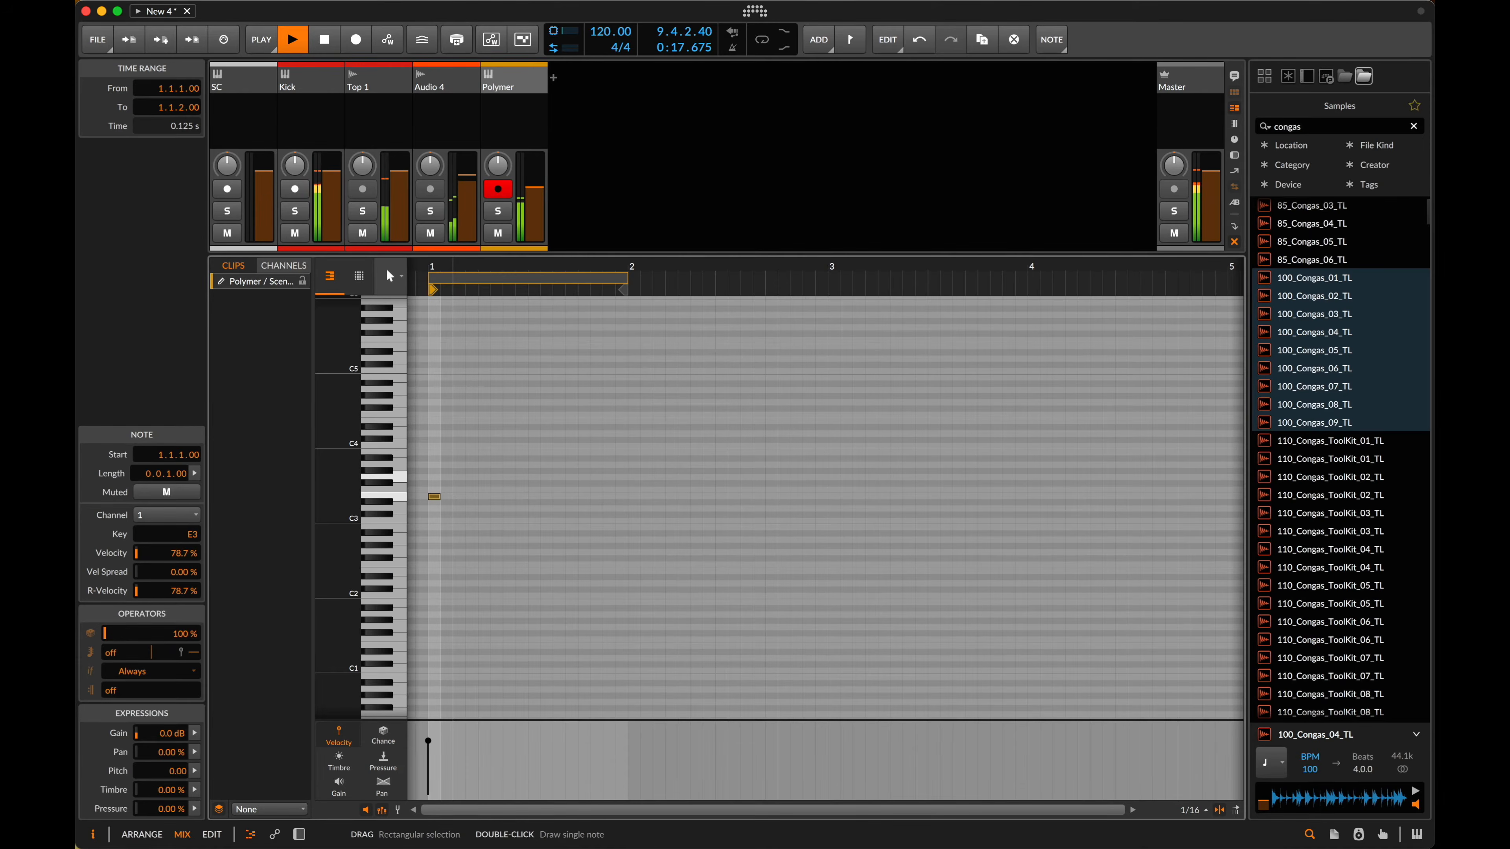
- Delete the Polymer track and stop playback
{"action": "left_click", "coordinate": [529, 85]}
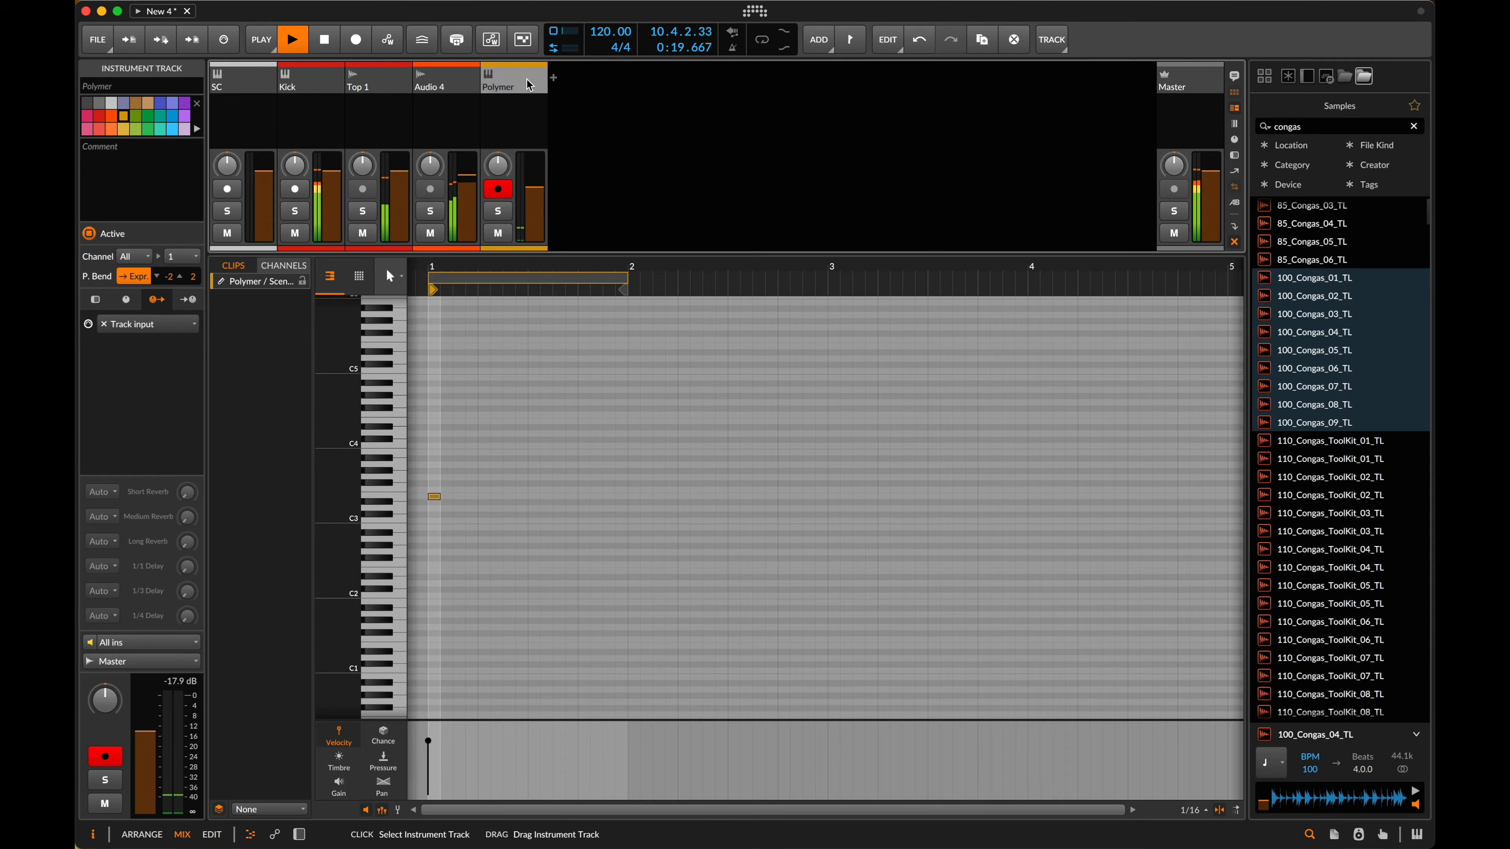
{"action": "key", "text": "Delete"}
{"action": "key", "text": "space"}
- Search the sample library for "EMIN GUIT"
{"action": "left_click", "coordinate": [1334, 138]}
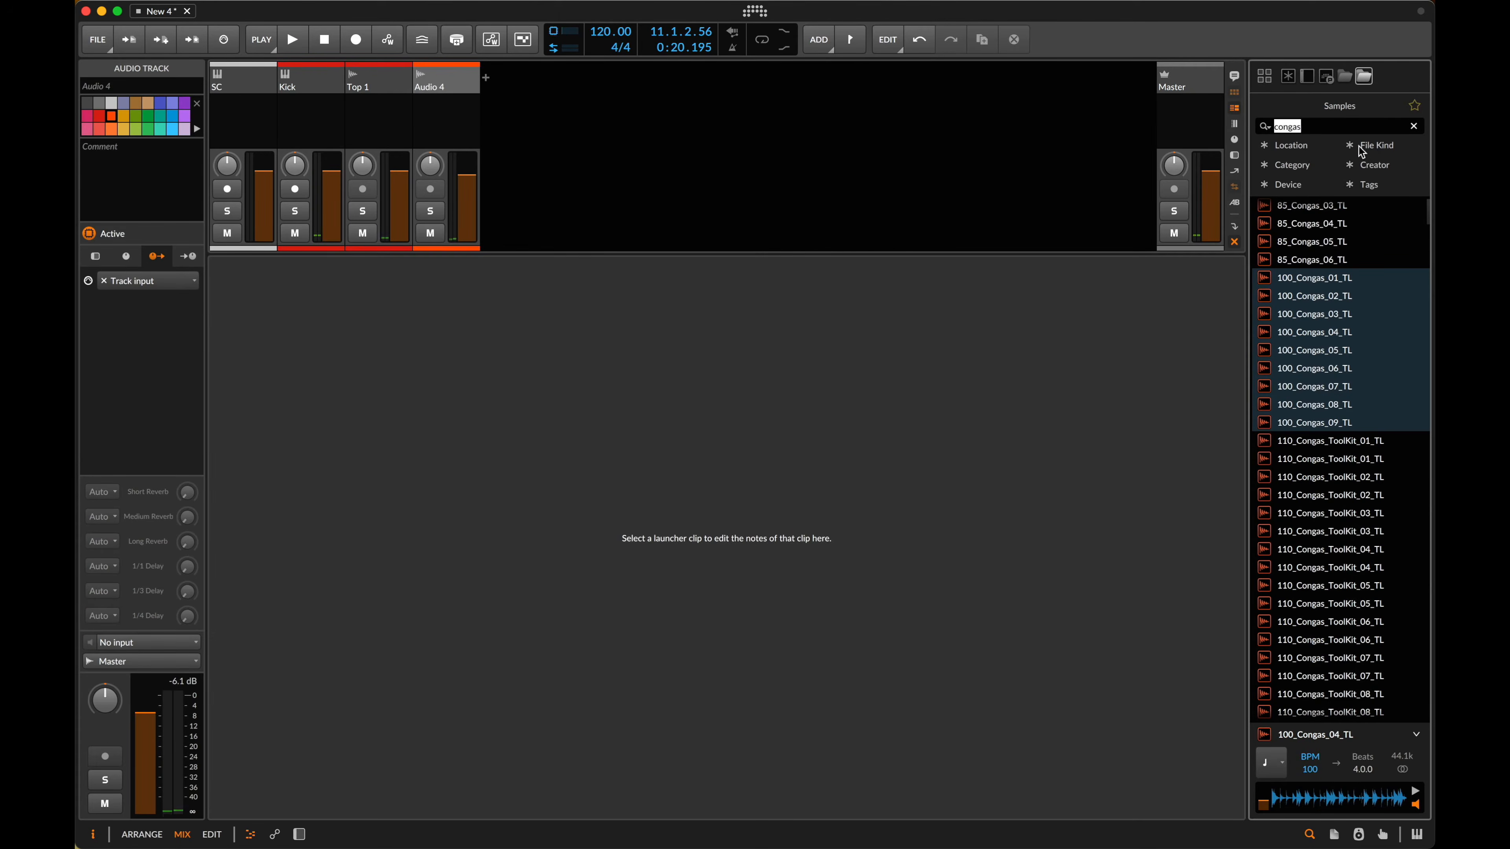
{"action": "type", "text": "EMIN"}
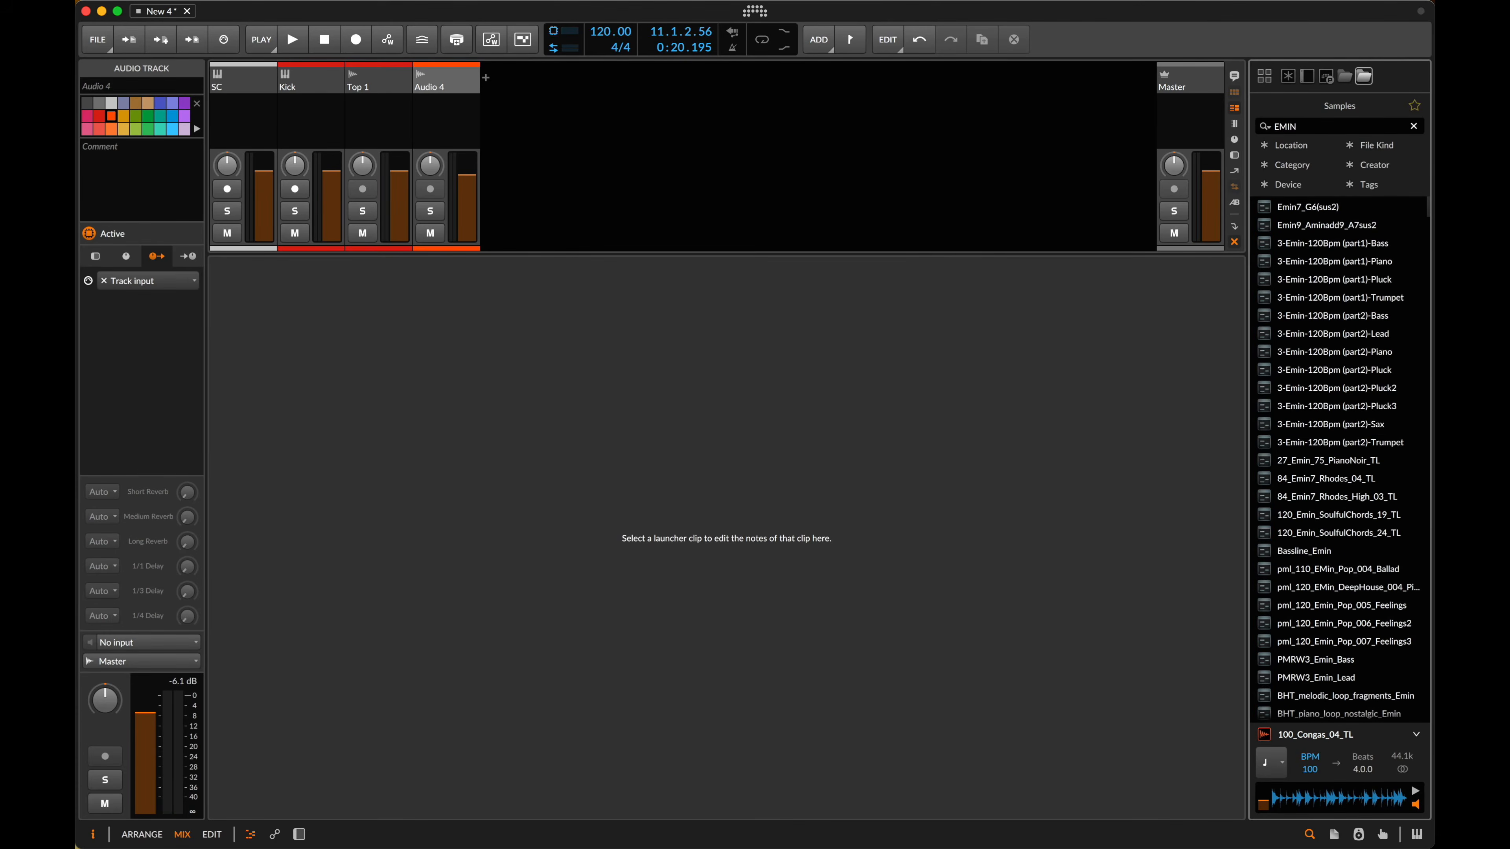
{"action": "type", "text": " GUIT"}
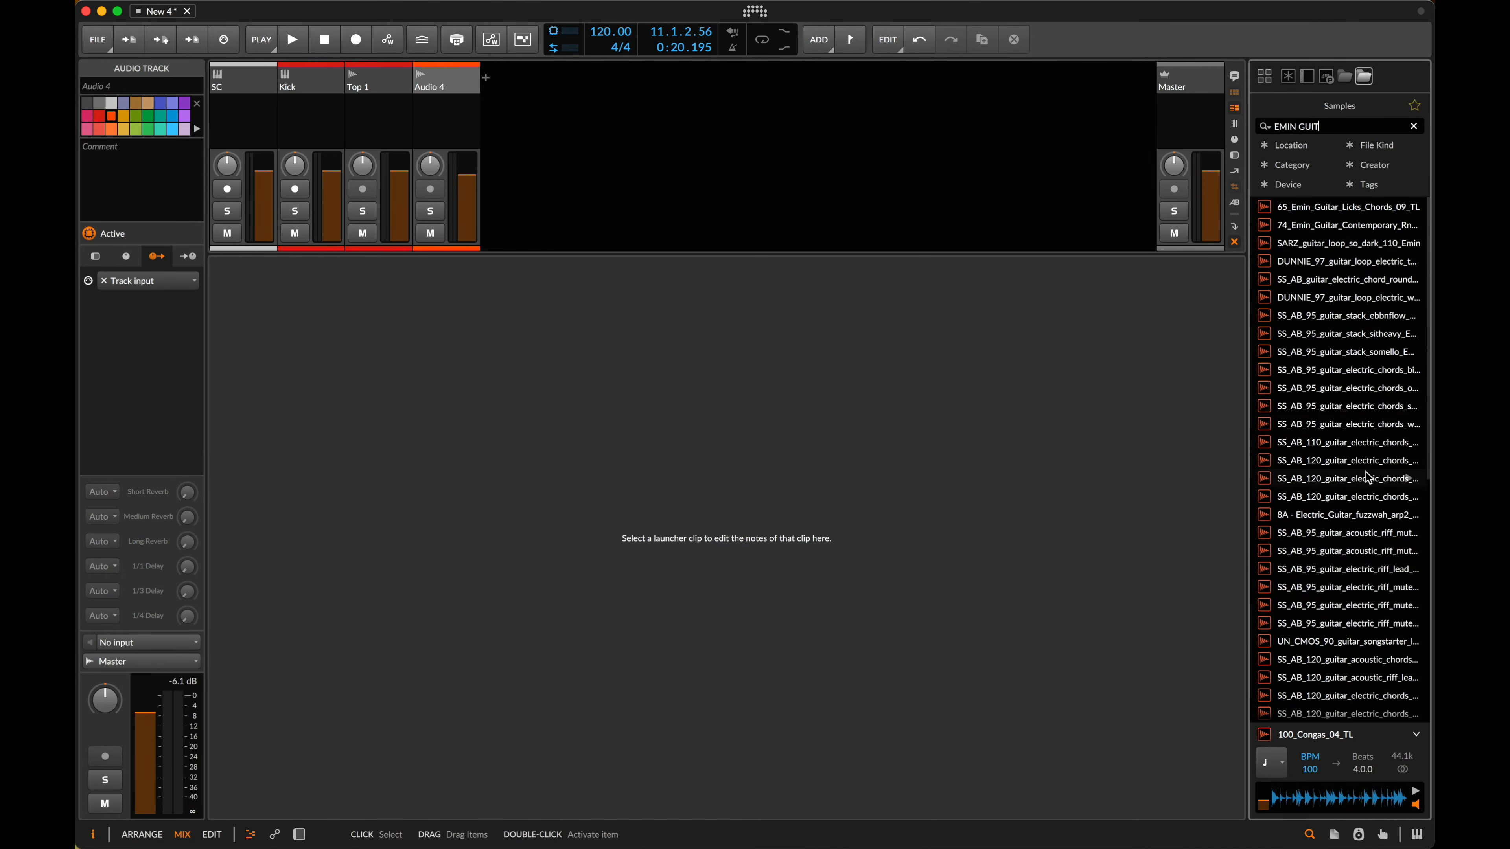
- Audition several of the 95, 110 and 120 BPM electric guitar loops in the search results
{"action": "left_click", "coordinate": [1335, 390]}
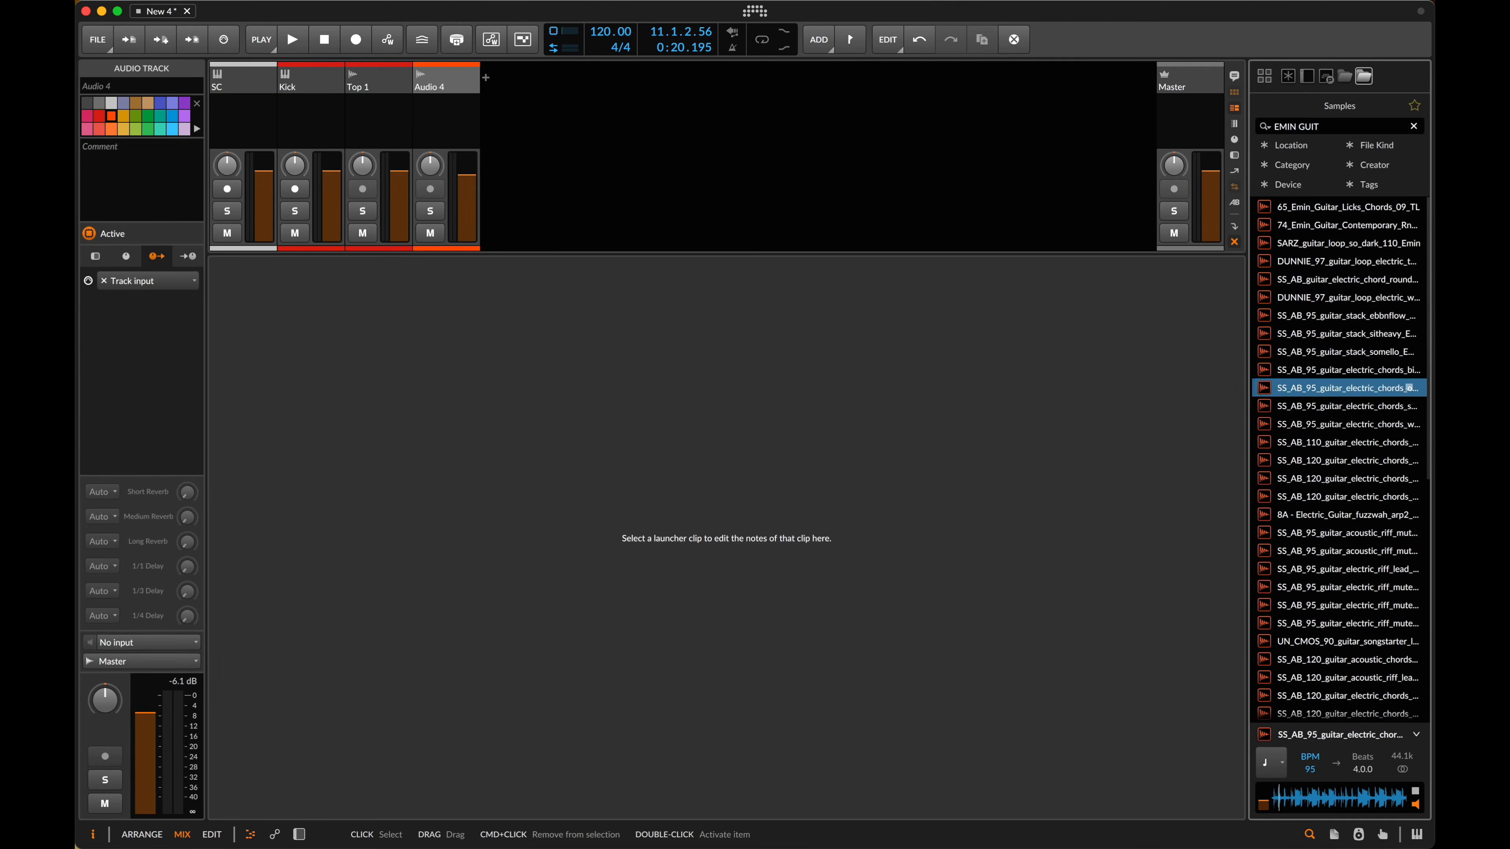
{"action": "left_click", "coordinate": [1327, 406]}
{"action": "left_click", "coordinate": [1331, 374]}
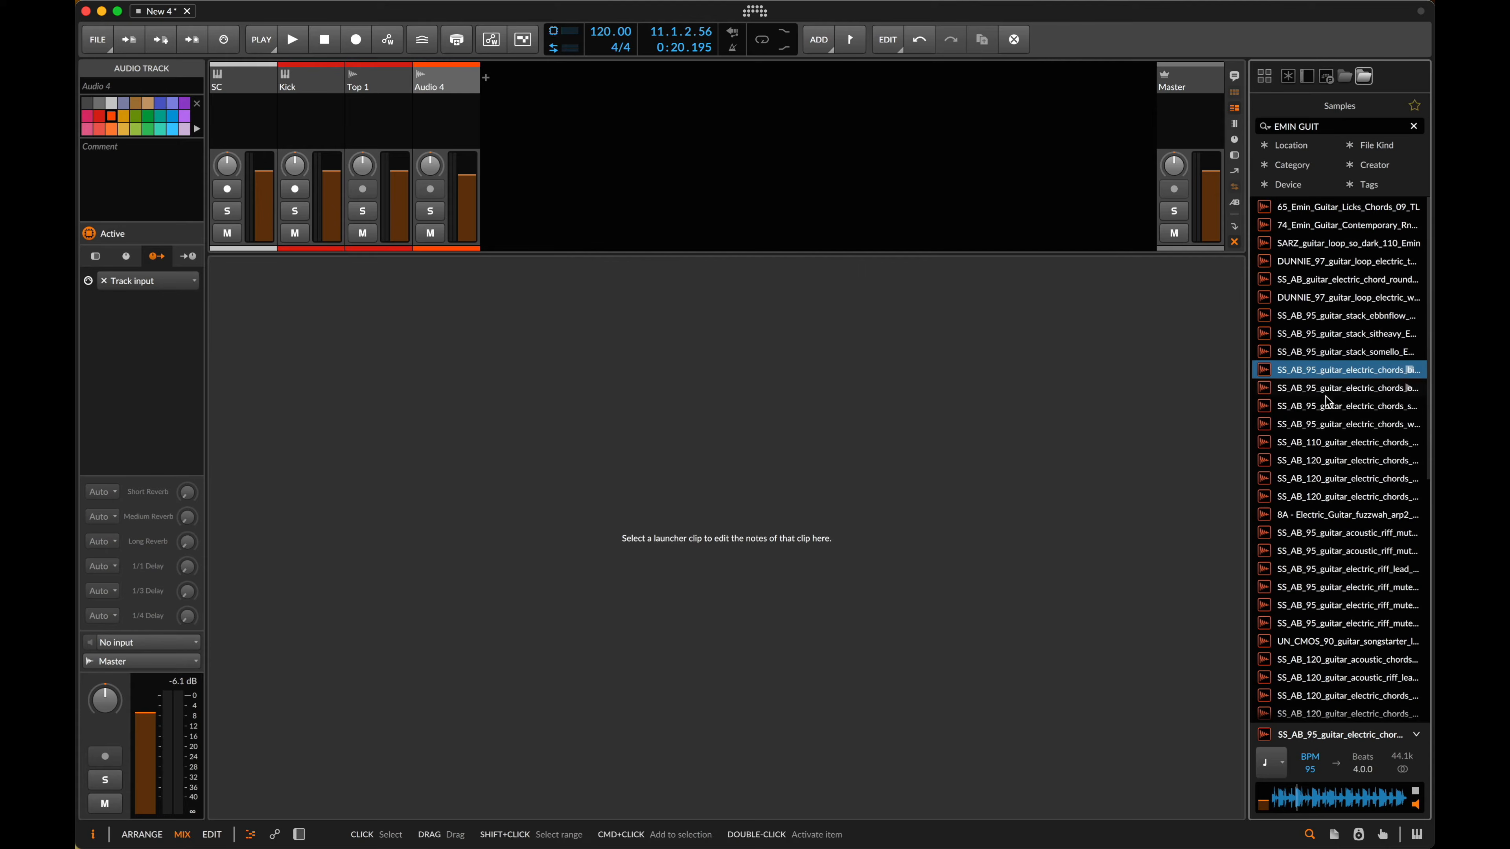
{"action": "left_click", "coordinate": [1323, 441]}
{"action": "left_click", "coordinate": [1320, 422]}
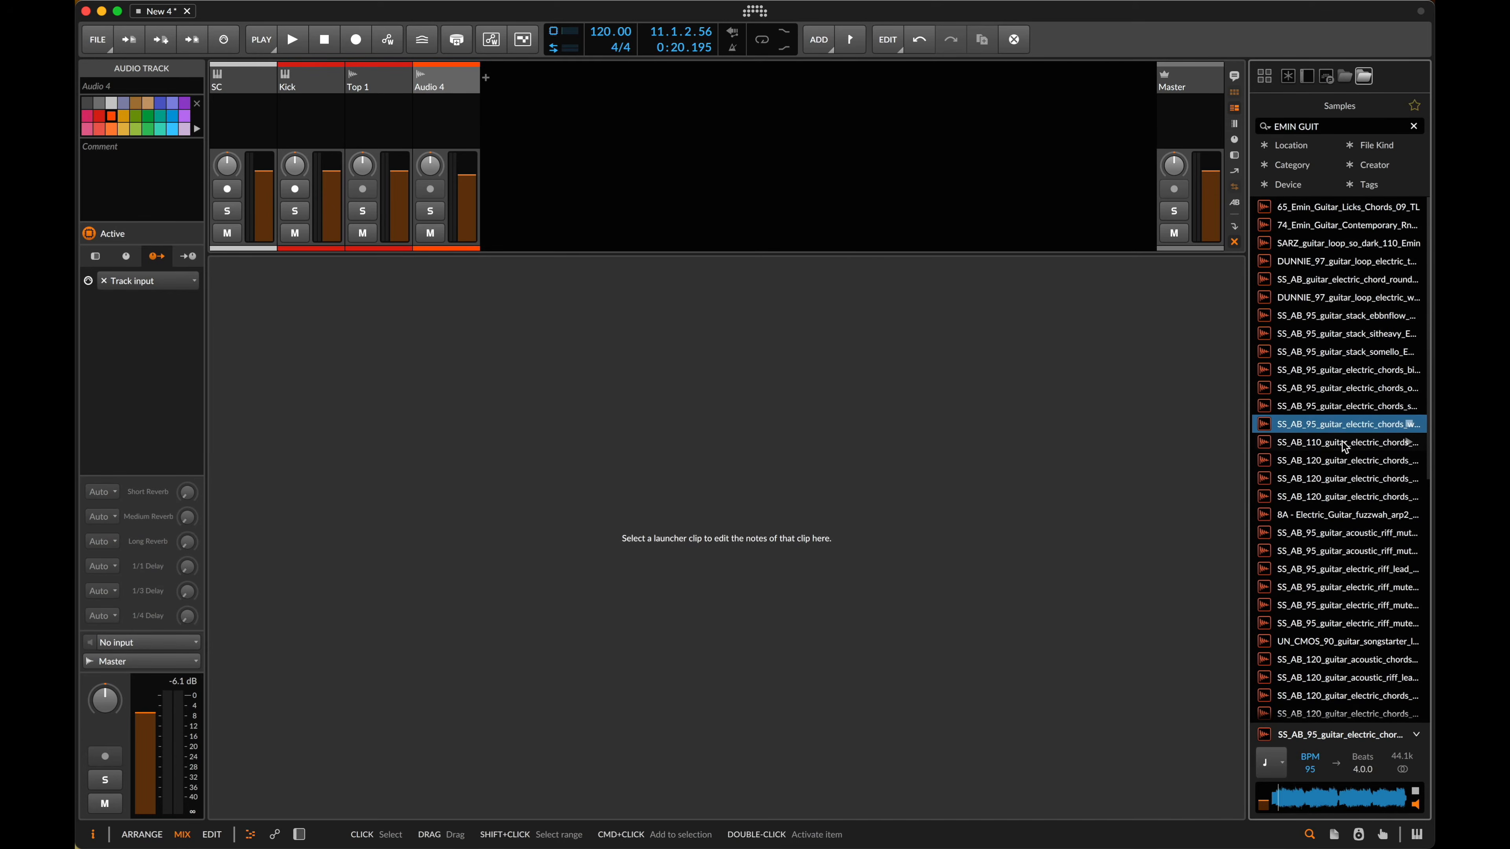
{"action": "left_click", "coordinate": [1342, 460]}
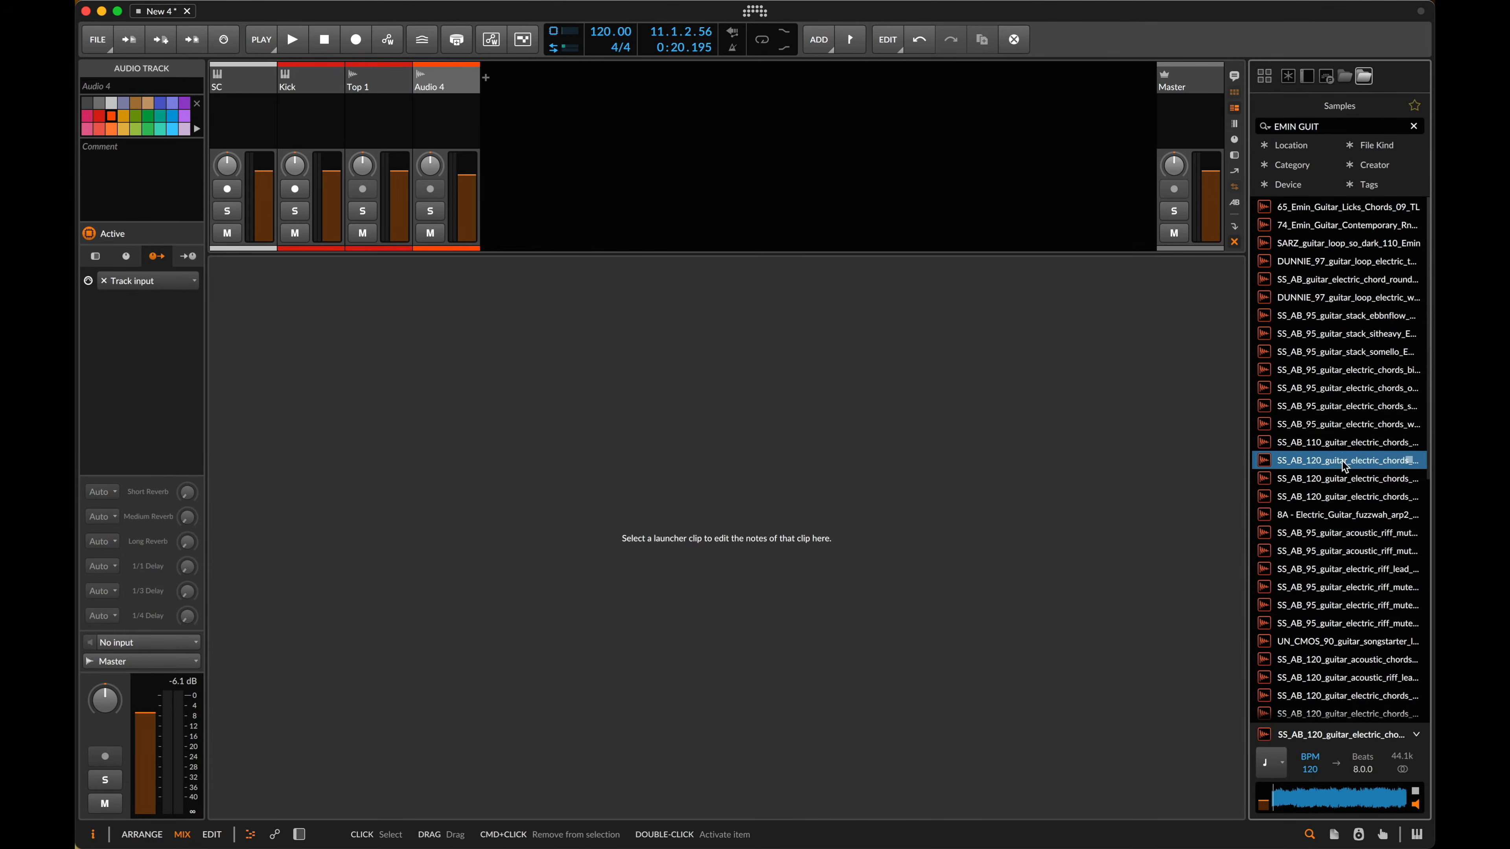
{"action": "left_click", "coordinate": [1329, 355]}
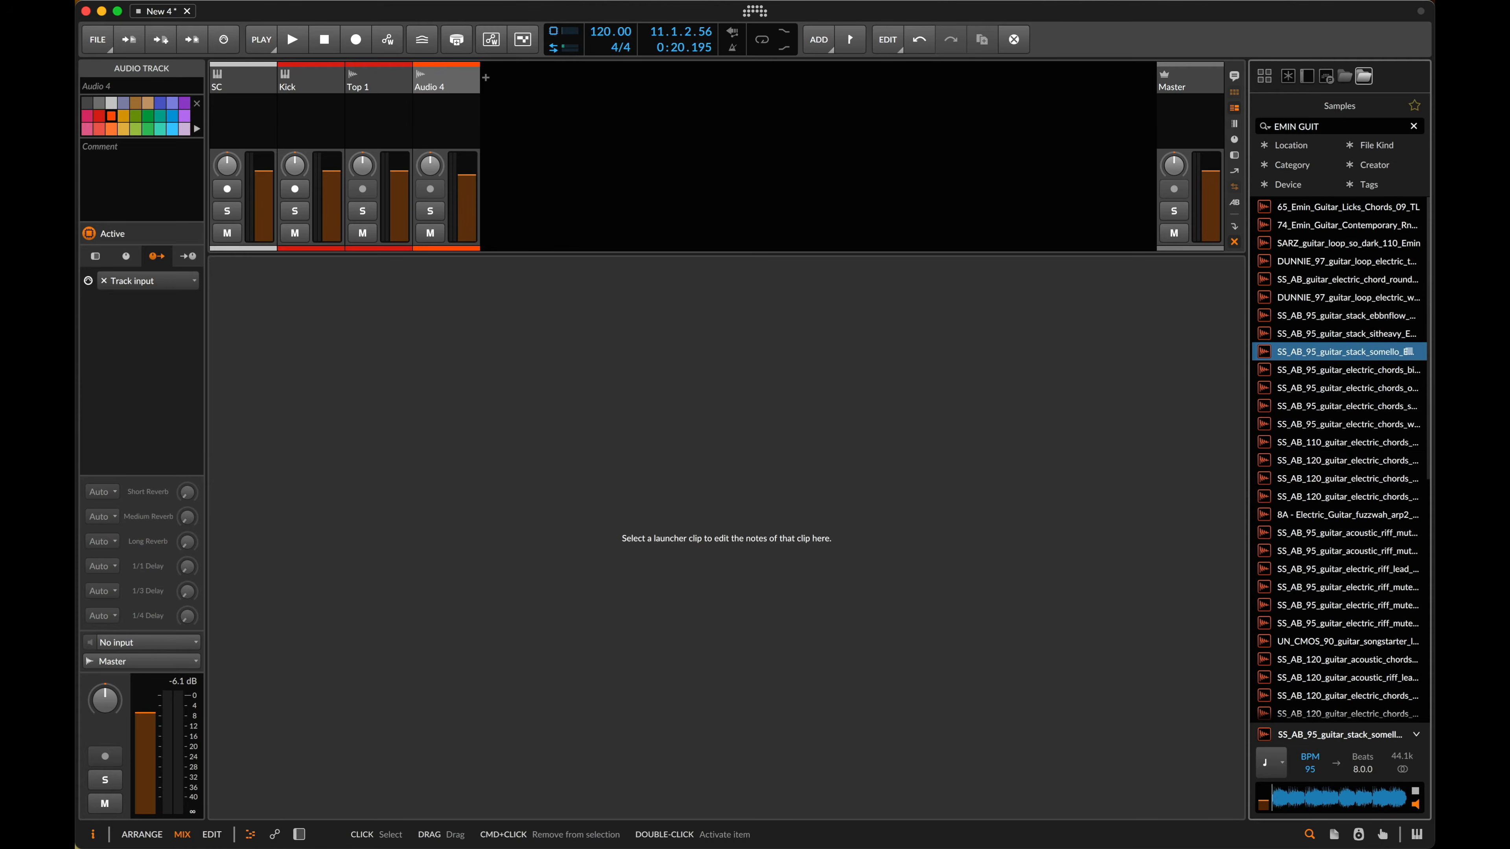
- Add the seven guitar loops from SS_AB_95_guitar_stack_somello through the first SS_AB_120 chords loop as launcher clips on a new track after Audio 4
{"action": "left_click", "coordinate": [1351, 463], "text": "shift"}
{"action": "left_click_drag", "start_coordinate": [1323, 392], "coordinate": [1367, 384]}
{"action": "left_click", "coordinate": [819, 458]}
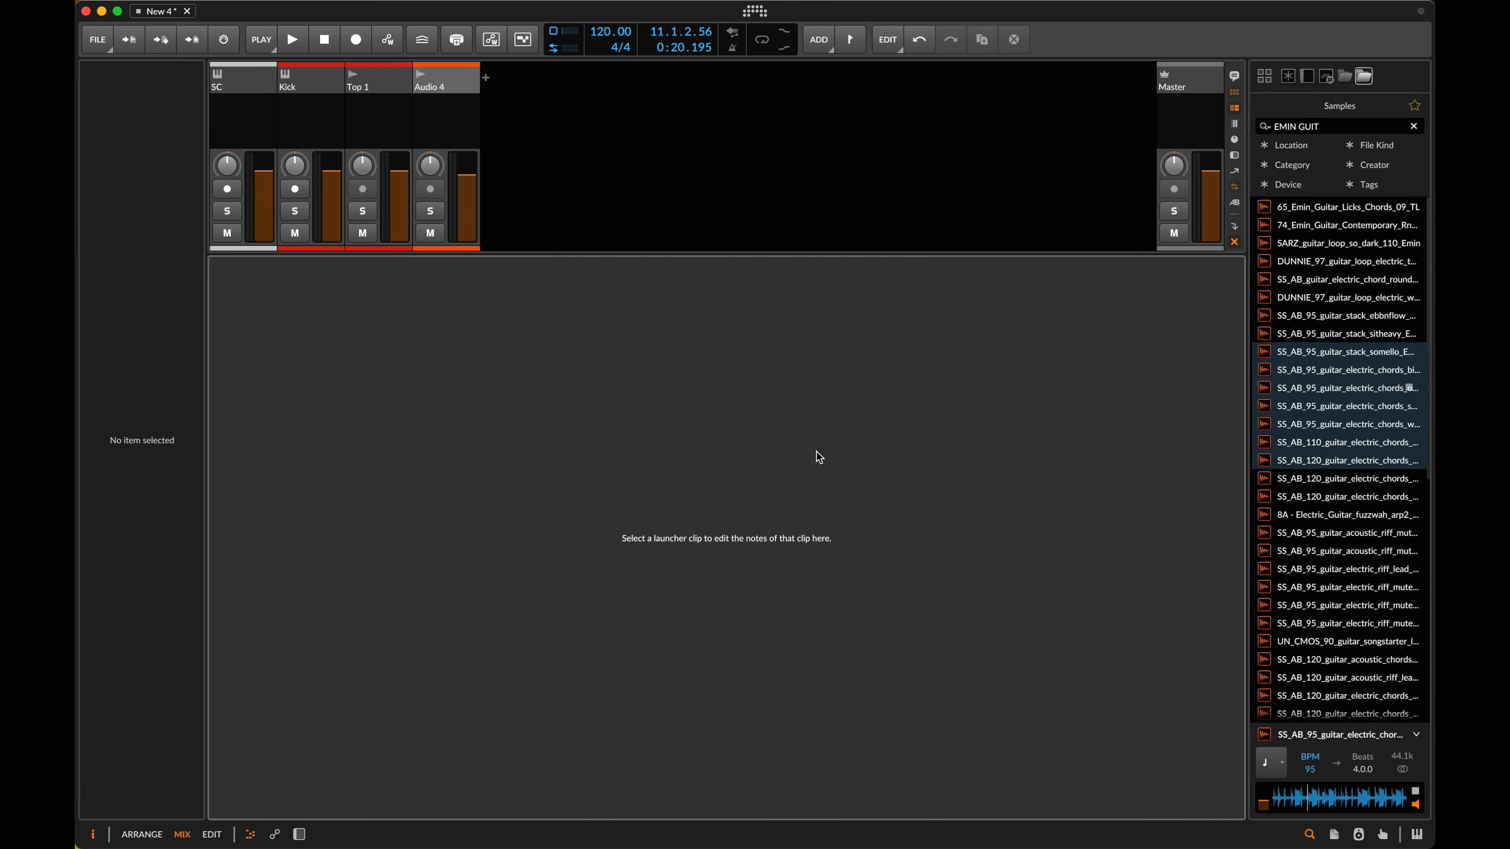
{"action": "key", "text": "d"}
{"action": "left_click_drag", "start_coordinate": [1357, 410], "coordinate": [588, 116]}
- Enable the next action on the seven guitar clips and set it to Round-robin
{"action": "key", "text": "ctrl"}
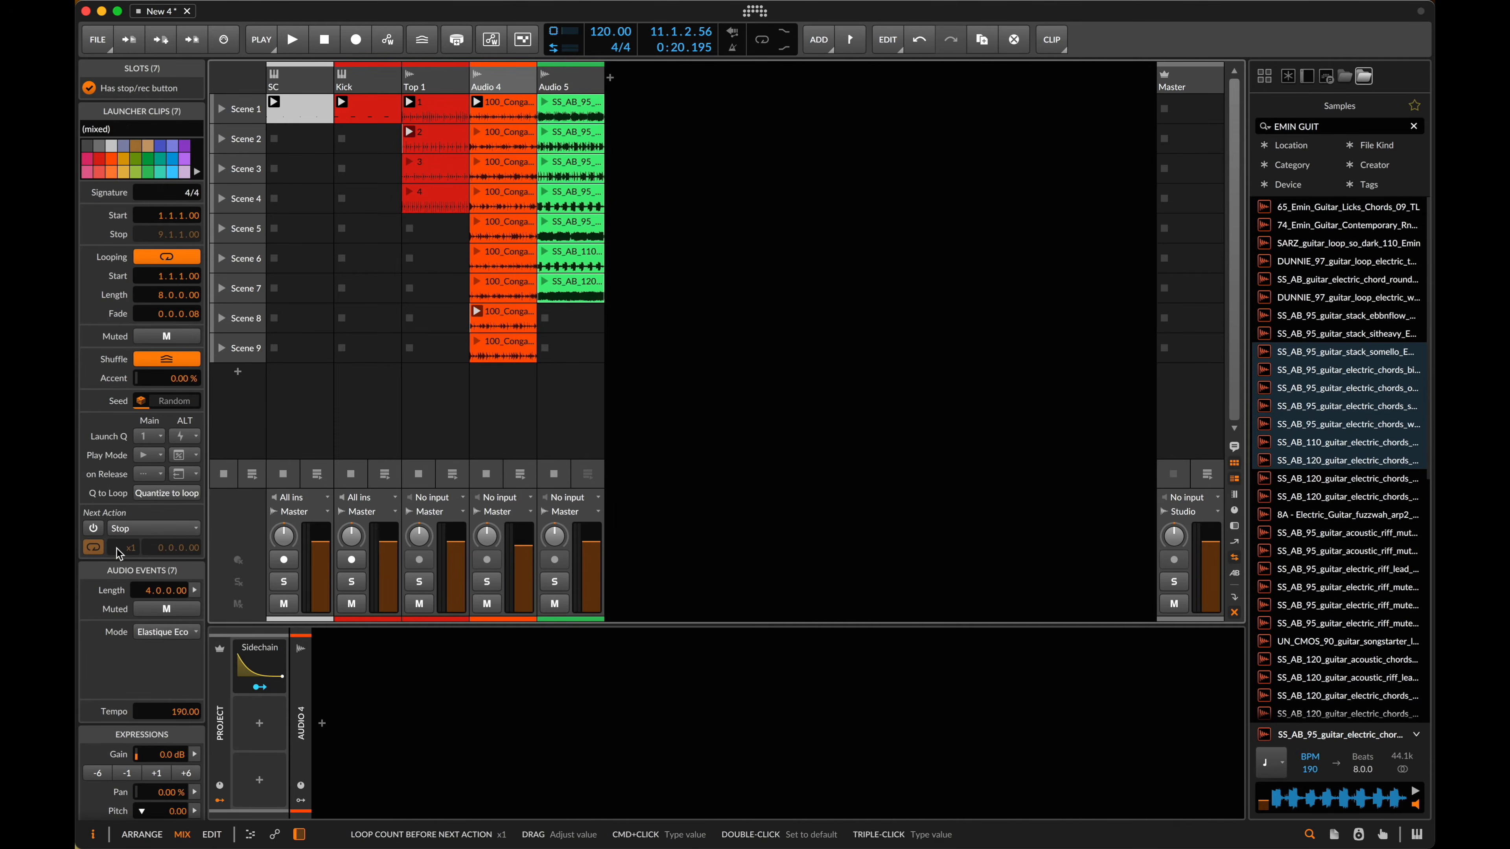
{"action": "left_click", "coordinate": [153, 528]}
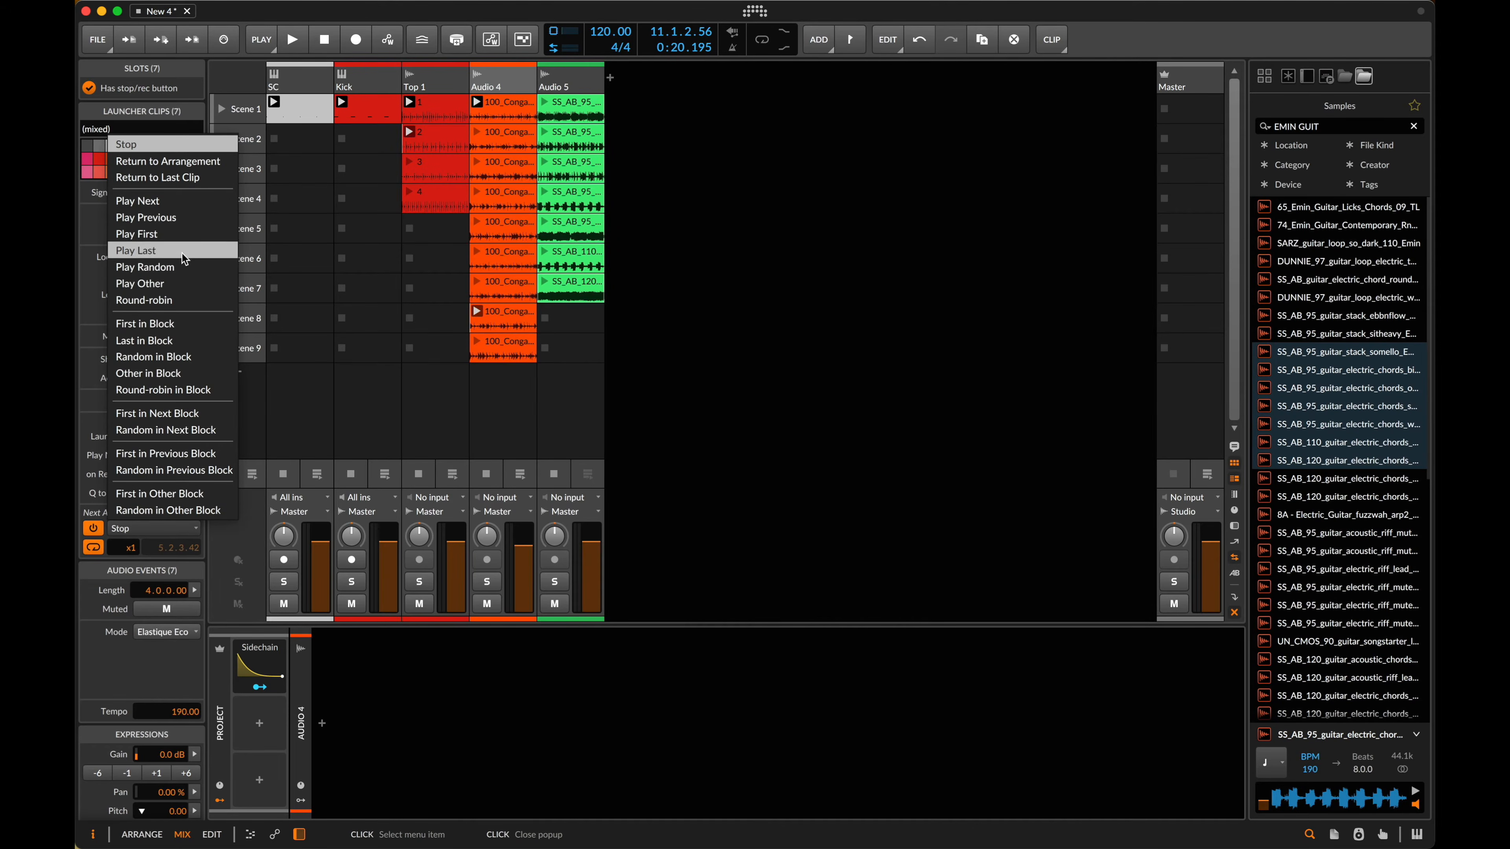
{"action": "left_click", "coordinate": [183, 301]}
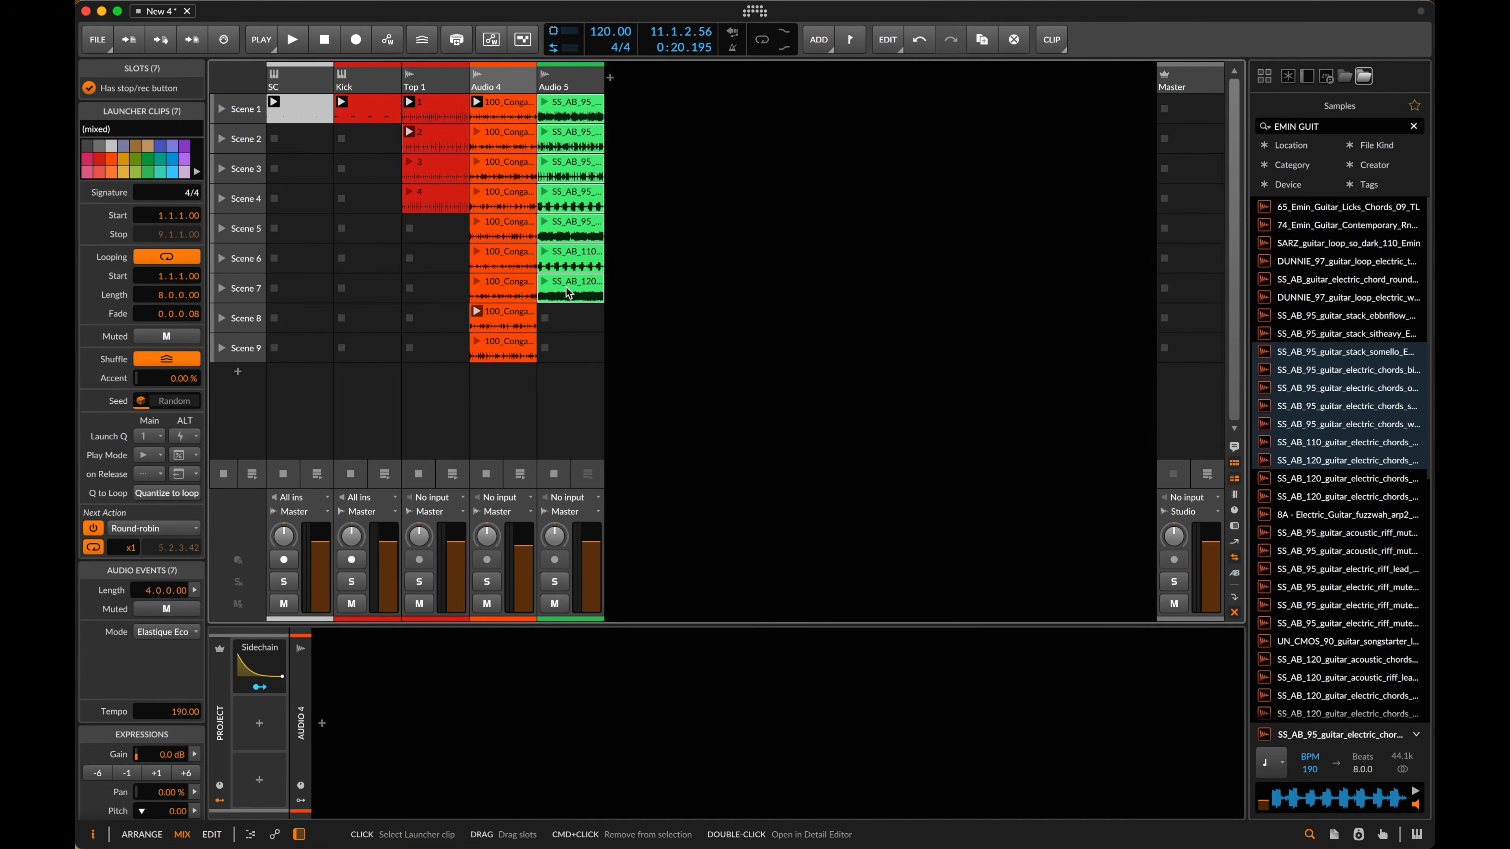
- Add the second SS_AB_120 guitar electric chords loop to Audio 5's Scene 8 slot
{"action": "left_click", "coordinate": [1334, 479]}
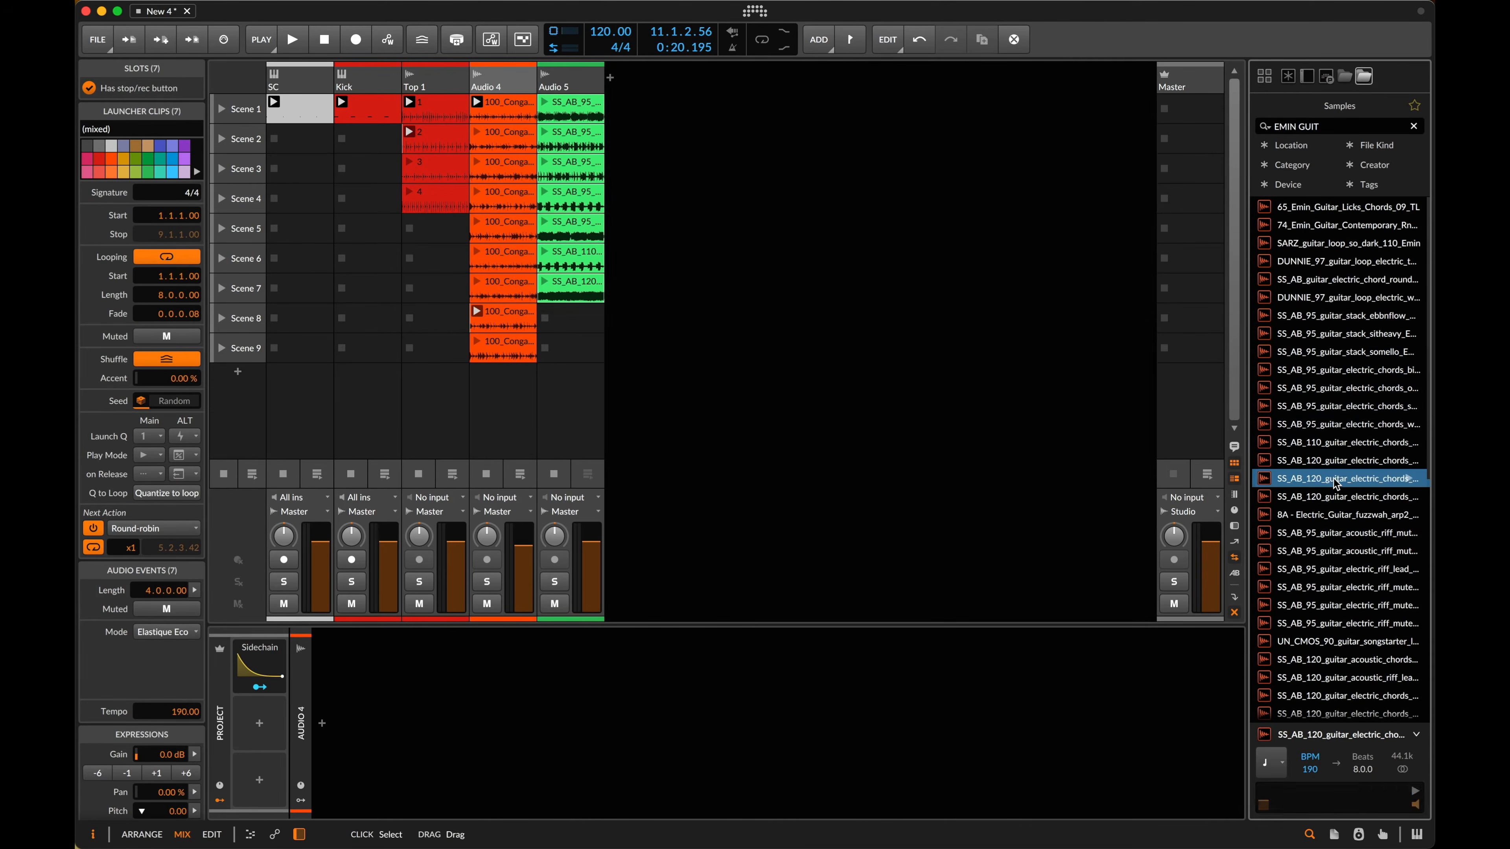
{"action": "left_click_drag", "start_coordinate": [1335, 483], "coordinate": [581, 317]}
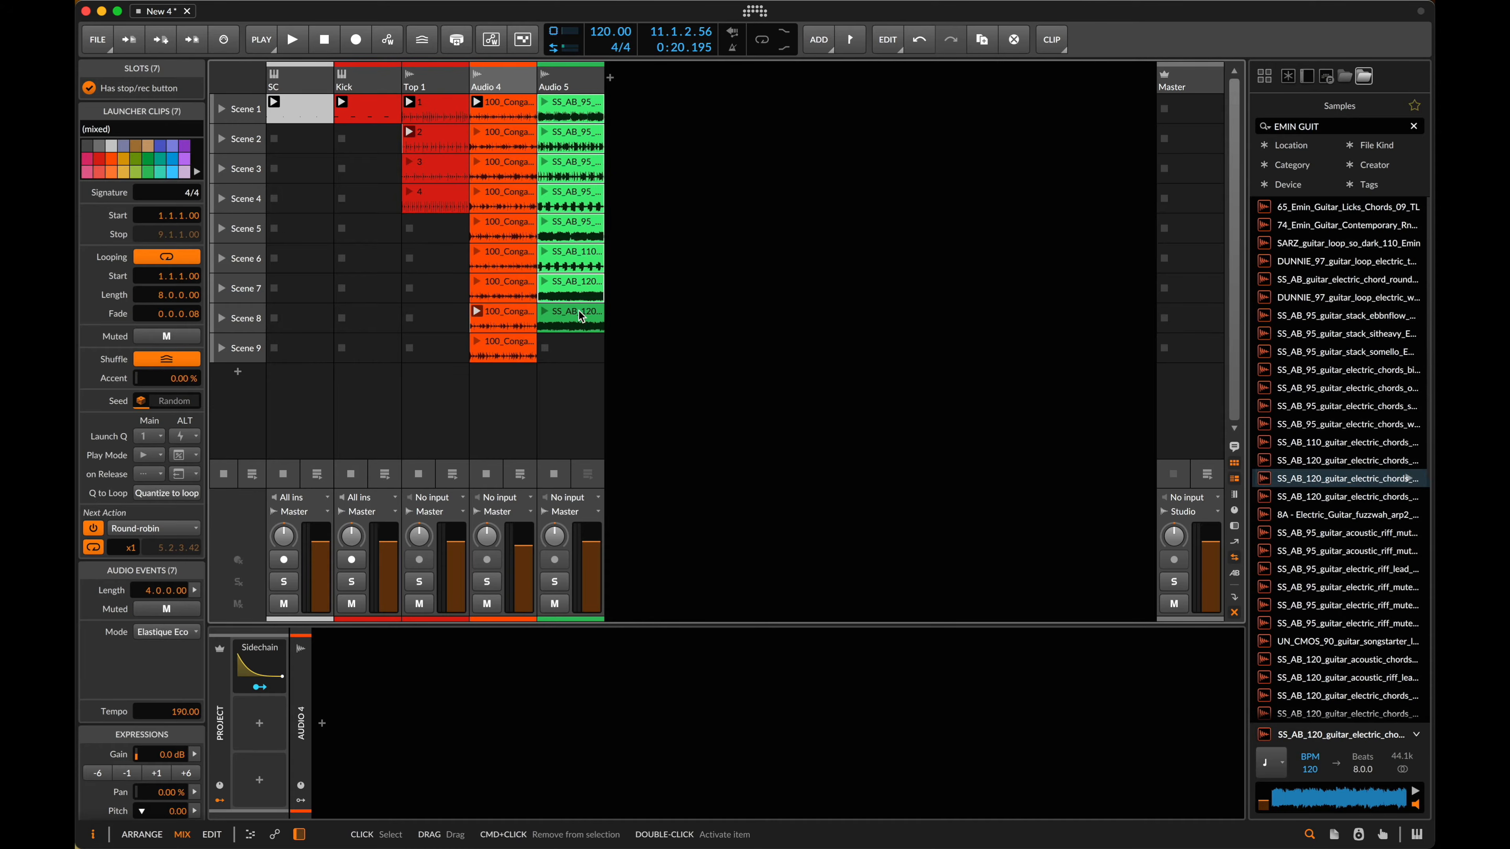
- Reorder Audio 5's guitar clips by swapping those in Scenes 3 and 7, and then those in Scenes 7 and 8
{"action": "left_click", "coordinate": [580, 291]}
{"action": "left_click", "coordinate": [581, 170]}
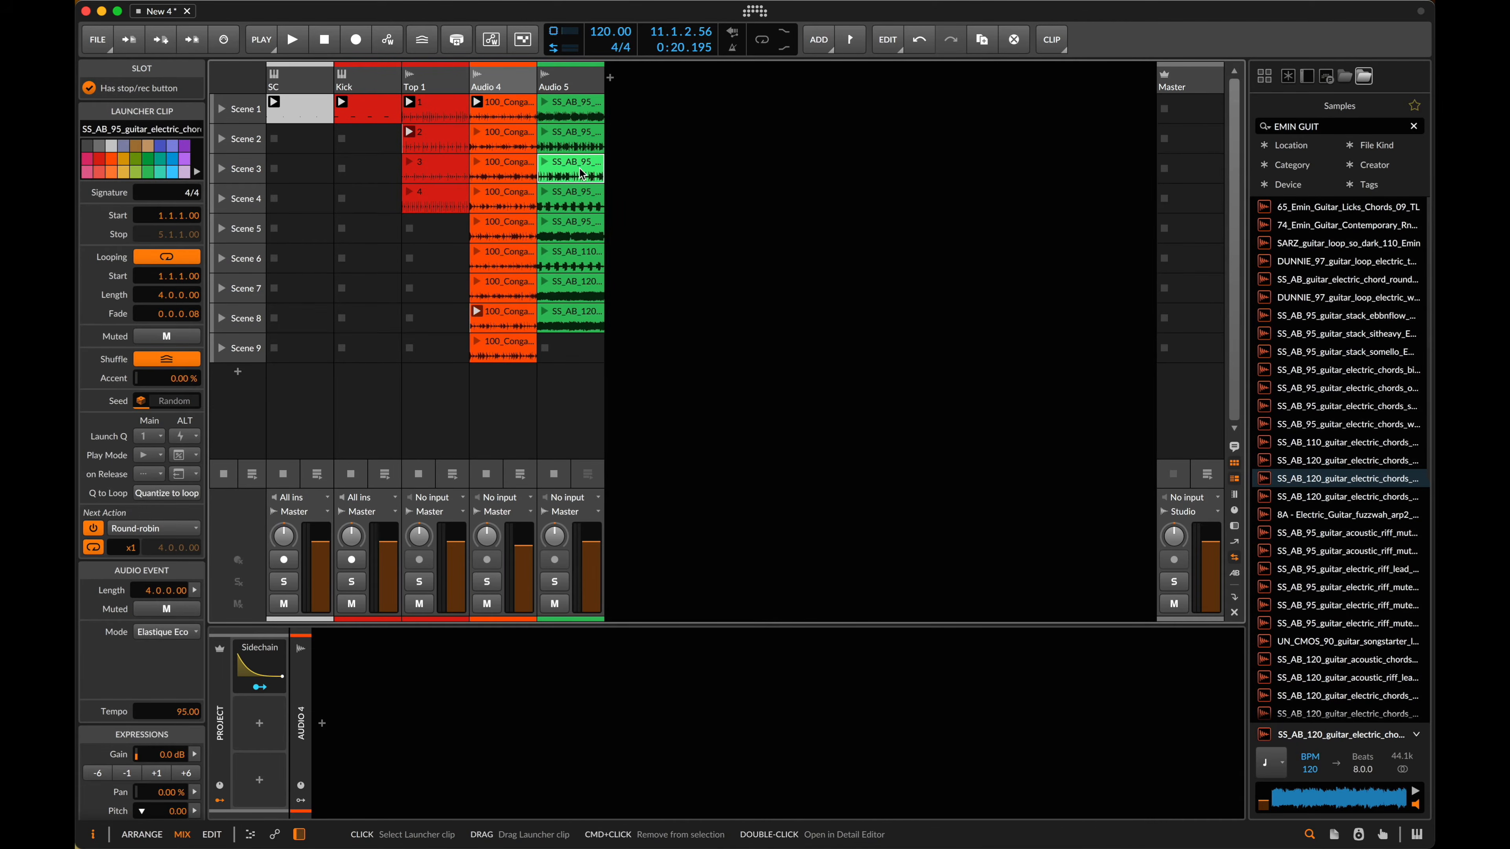
{"action": "left_click_drag", "start_coordinate": [580, 287], "coordinate": [572, 182]}
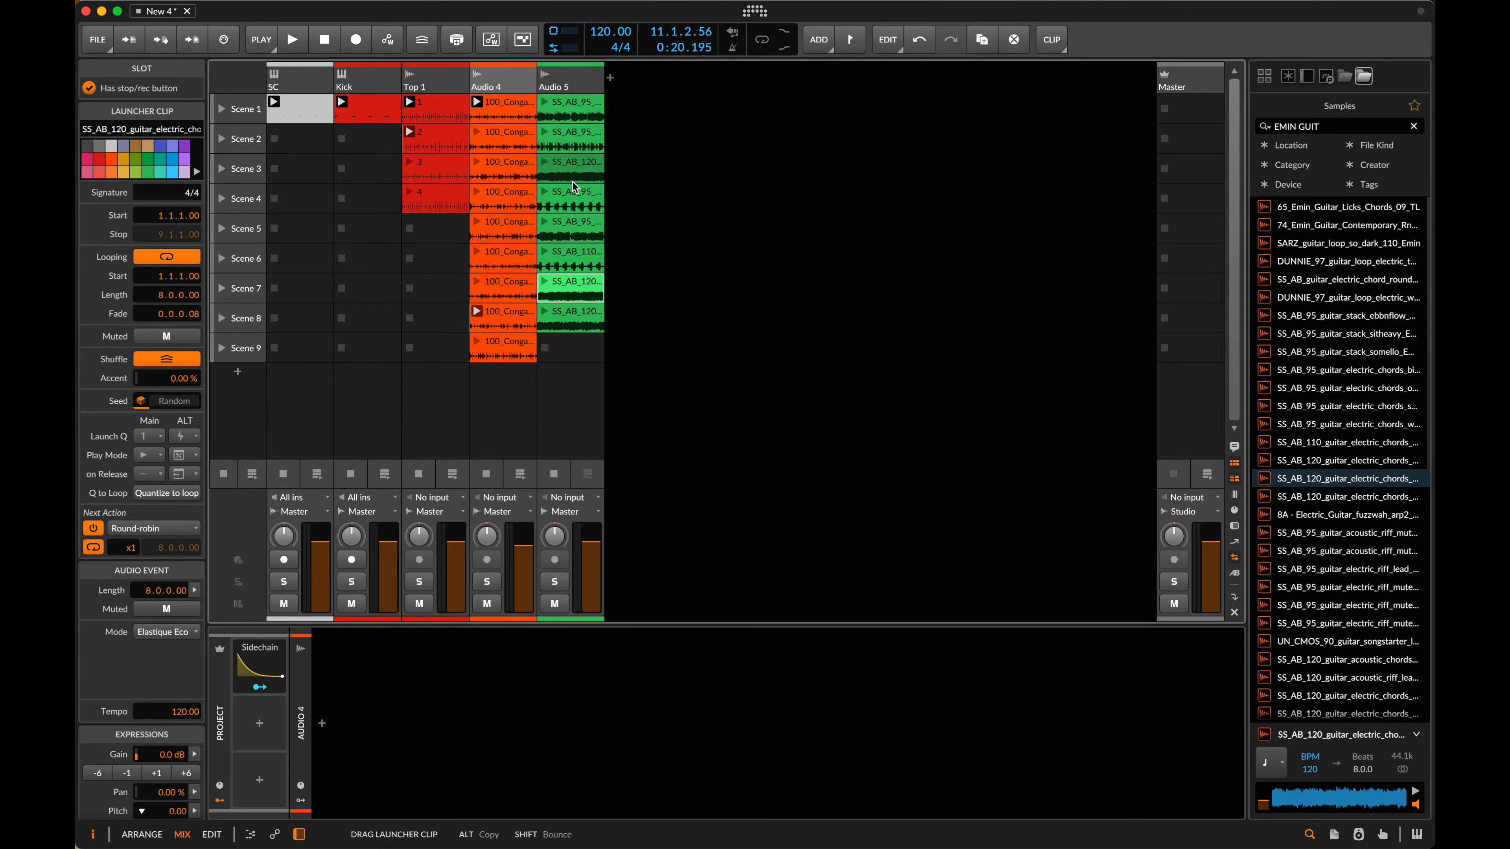
{"action": "left_click", "coordinate": [579, 282]}
{"action": "key", "text": "super+v"}
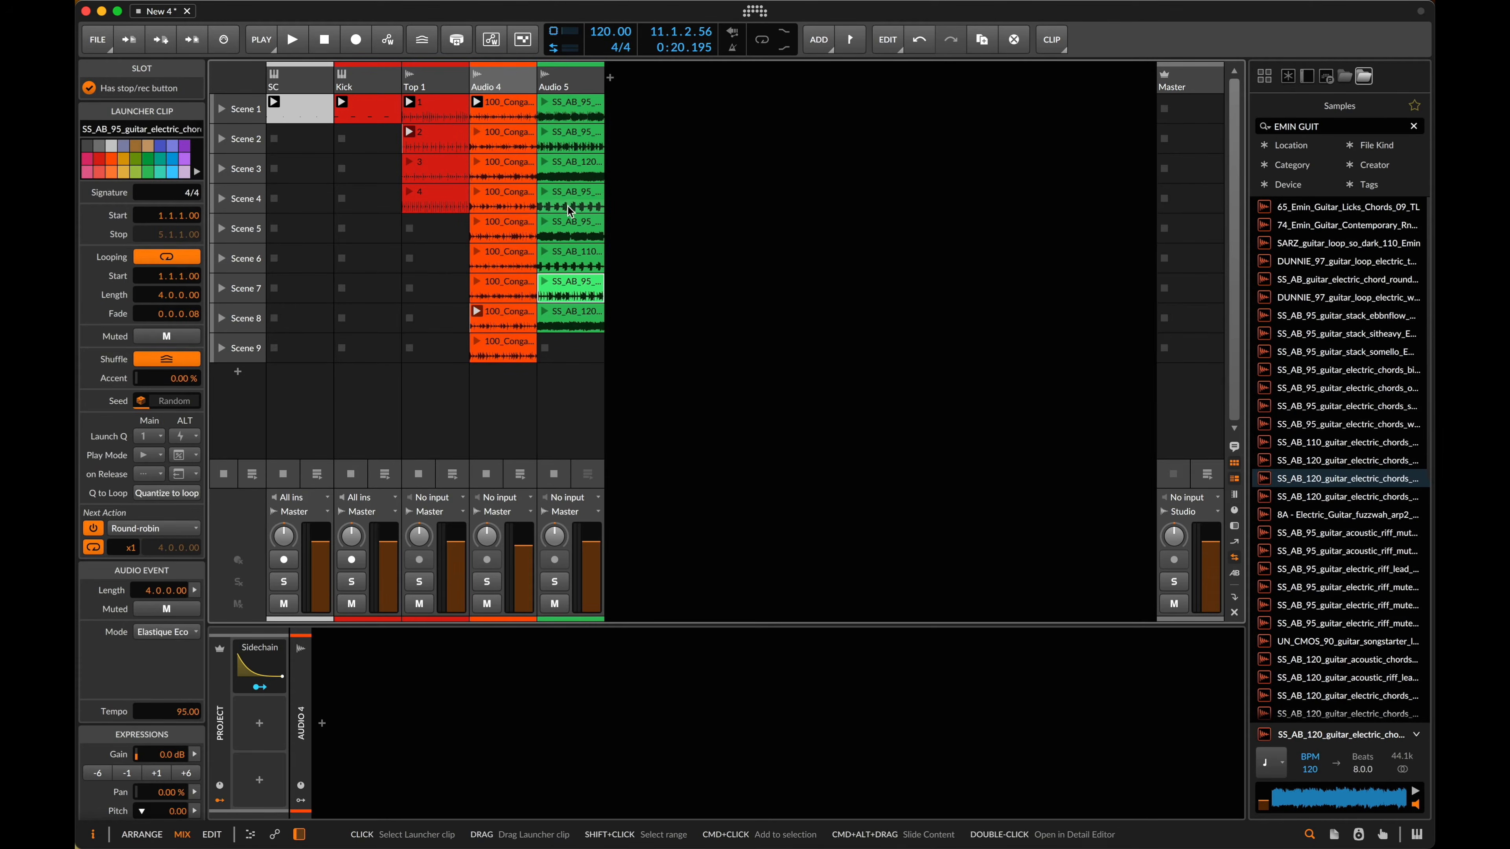
{"action": "left_click", "coordinate": [572, 319]}
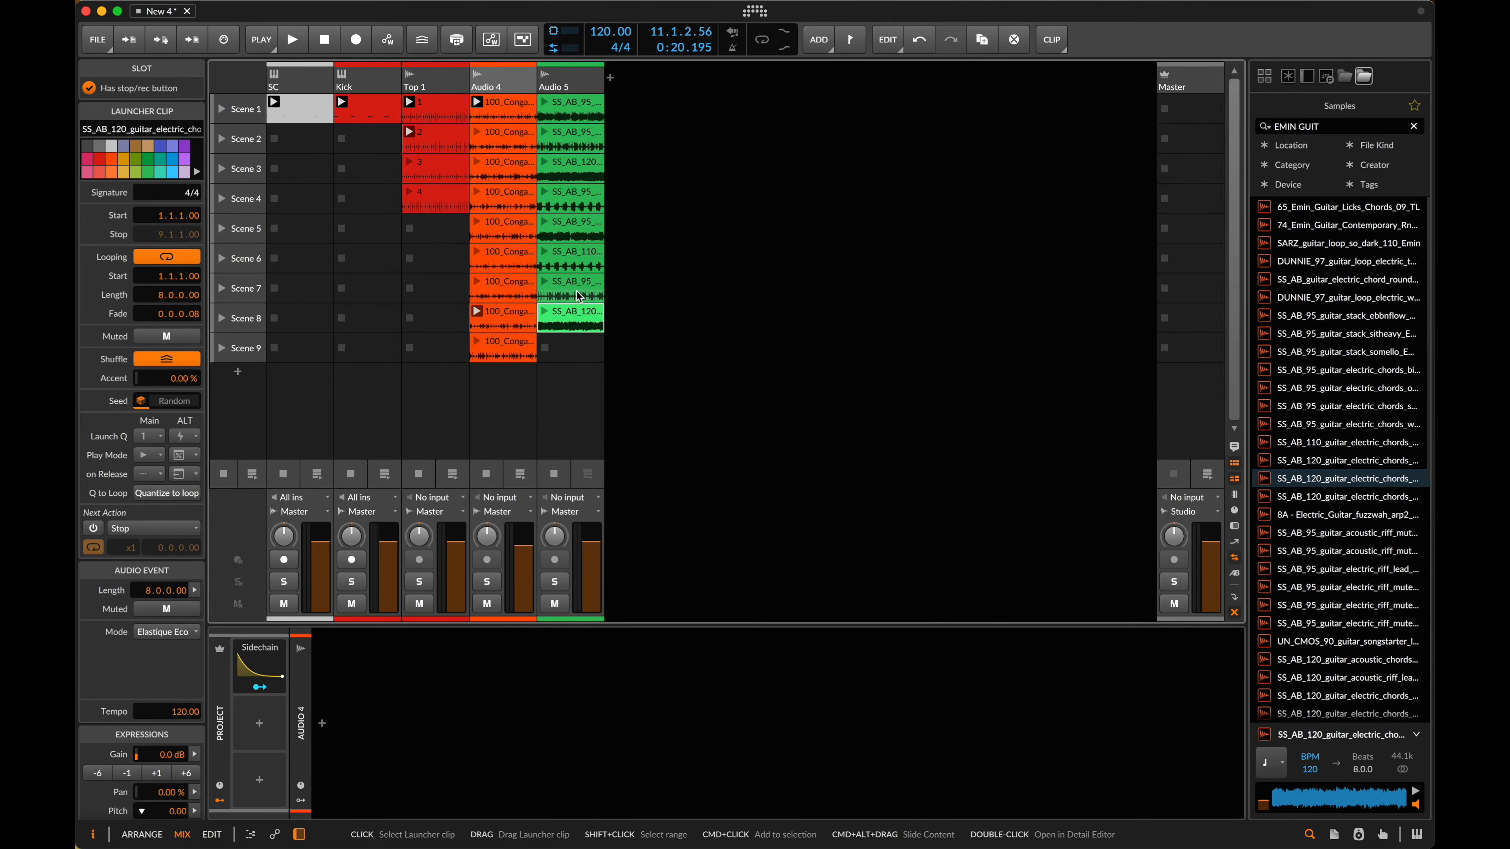
{"action": "left_click_drag", "start_coordinate": [572, 319], "coordinate": [571, 287]}
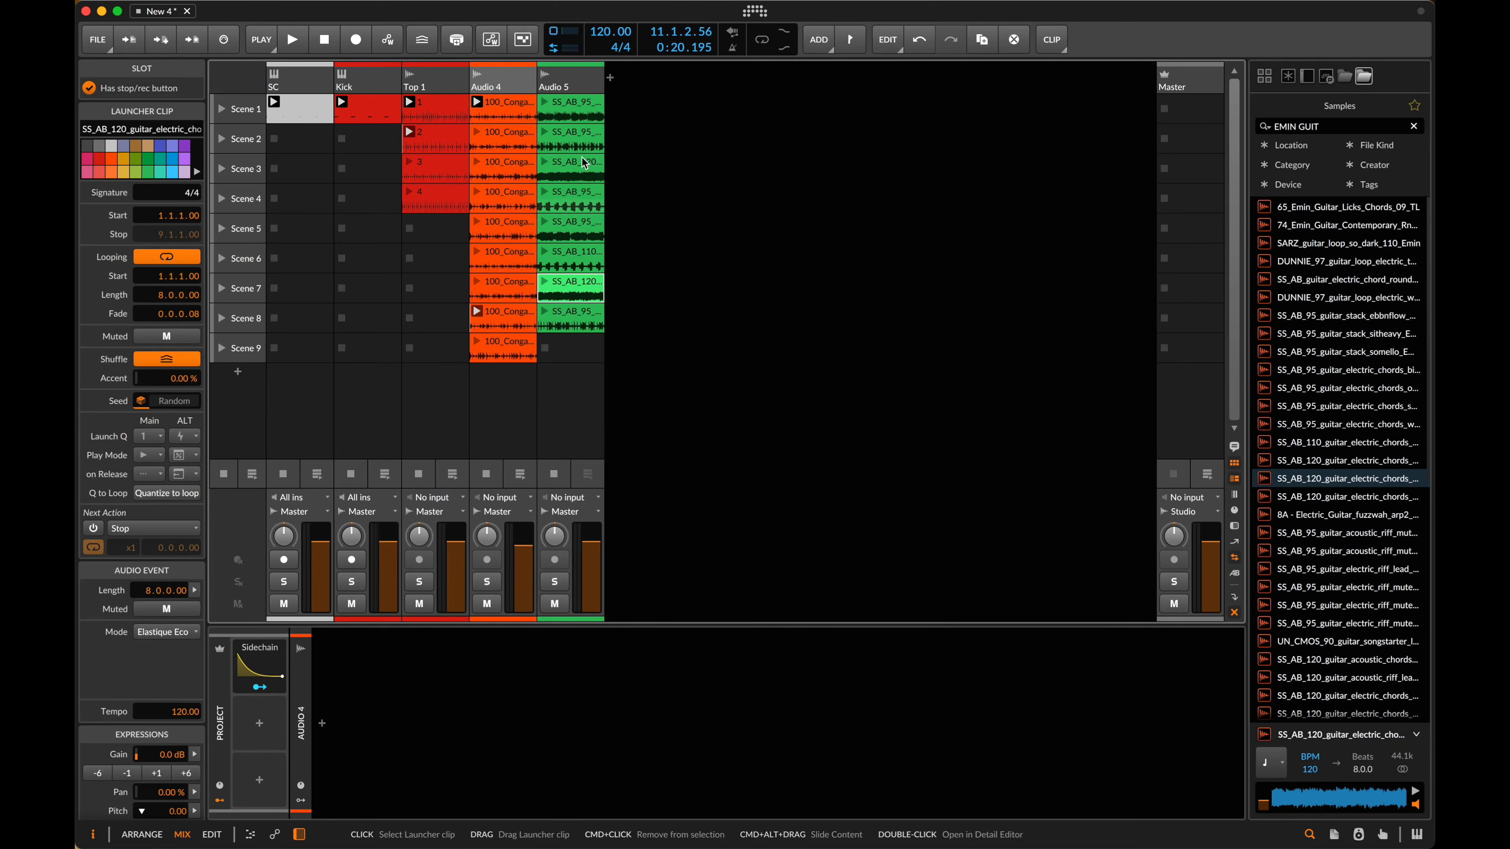
- Enable a Round-robin next action on all eight guitar clips, triggered after 0.1.0.00 instead of by loop count
{"action": "left_click", "coordinate": [573, 114]}
{"action": "key", "text": "super+a"}
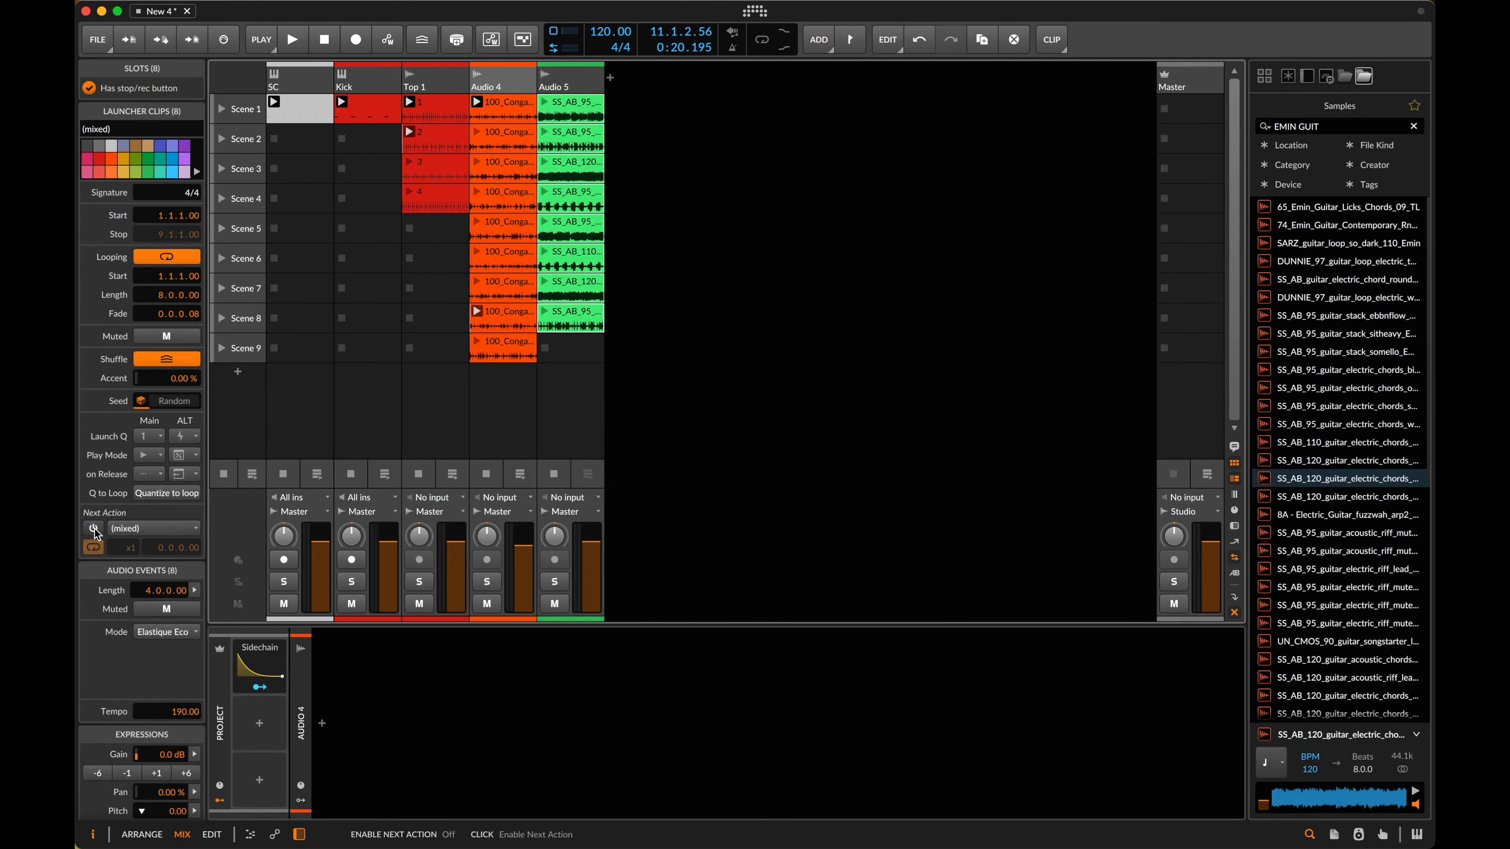
{"action": "left_click", "coordinate": [137, 528]}
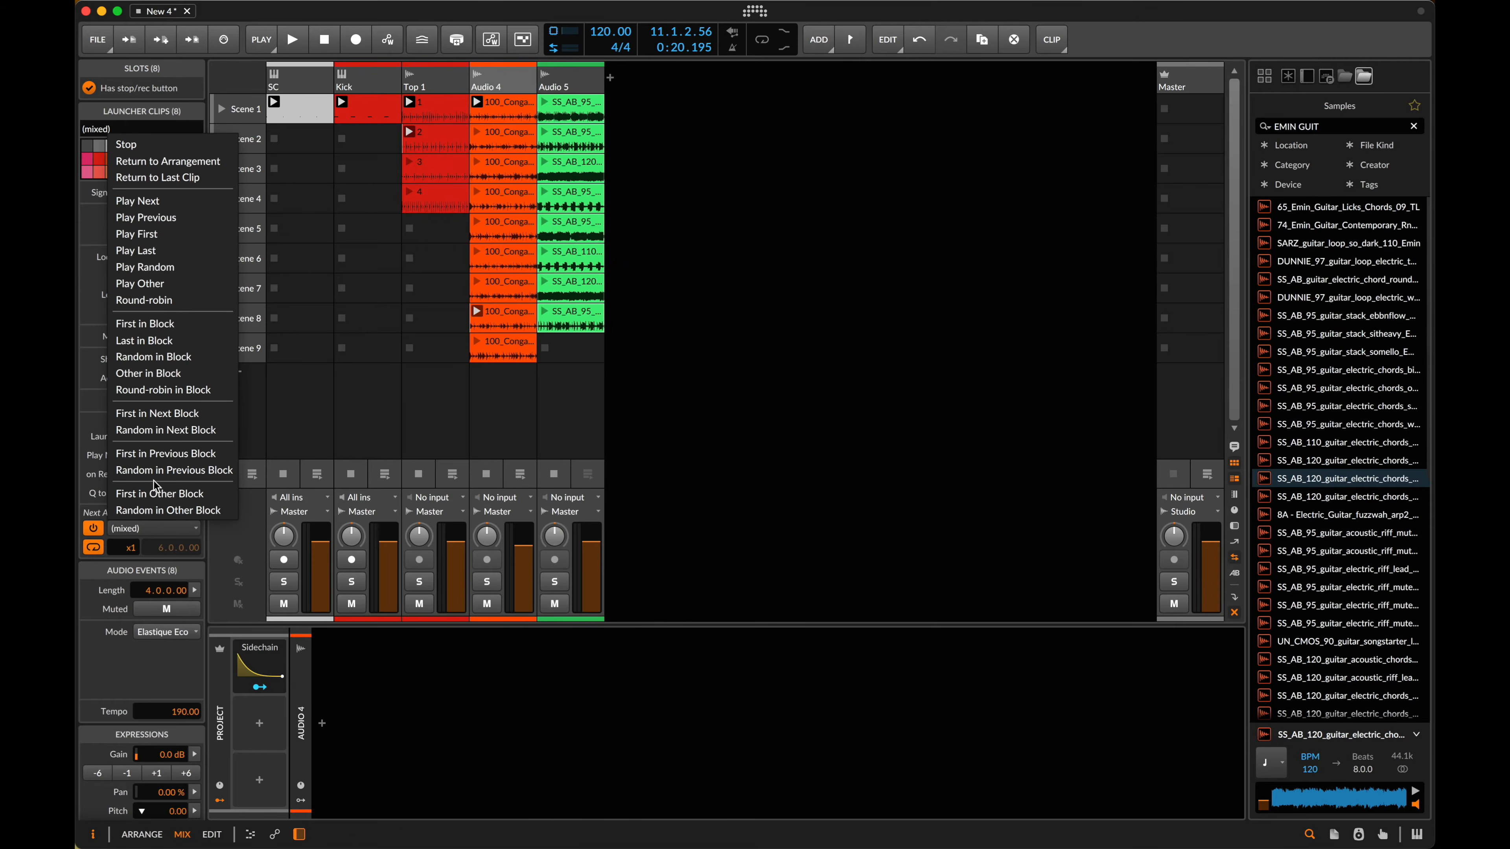
{"action": "left_click", "coordinate": [175, 299]}
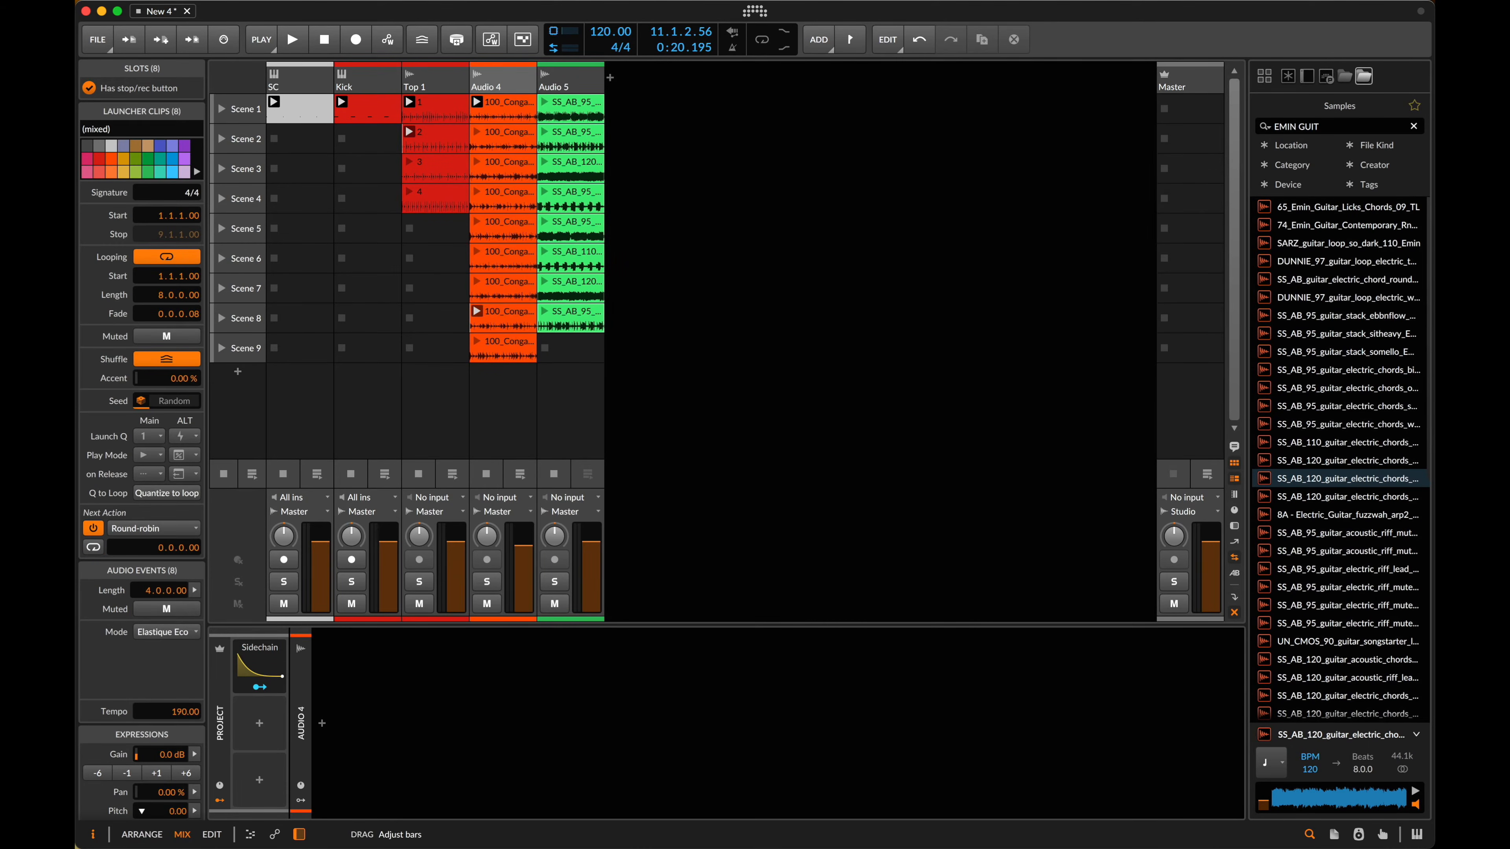
{"action": "left_click_drag", "start_coordinate": [174, 555], "coordinate": [173, 555]}
- Launch the first guitar clip and lower the gain of all eight guitar clips to -6.0 dB
{"action": "left_click", "coordinate": [542, 102]}
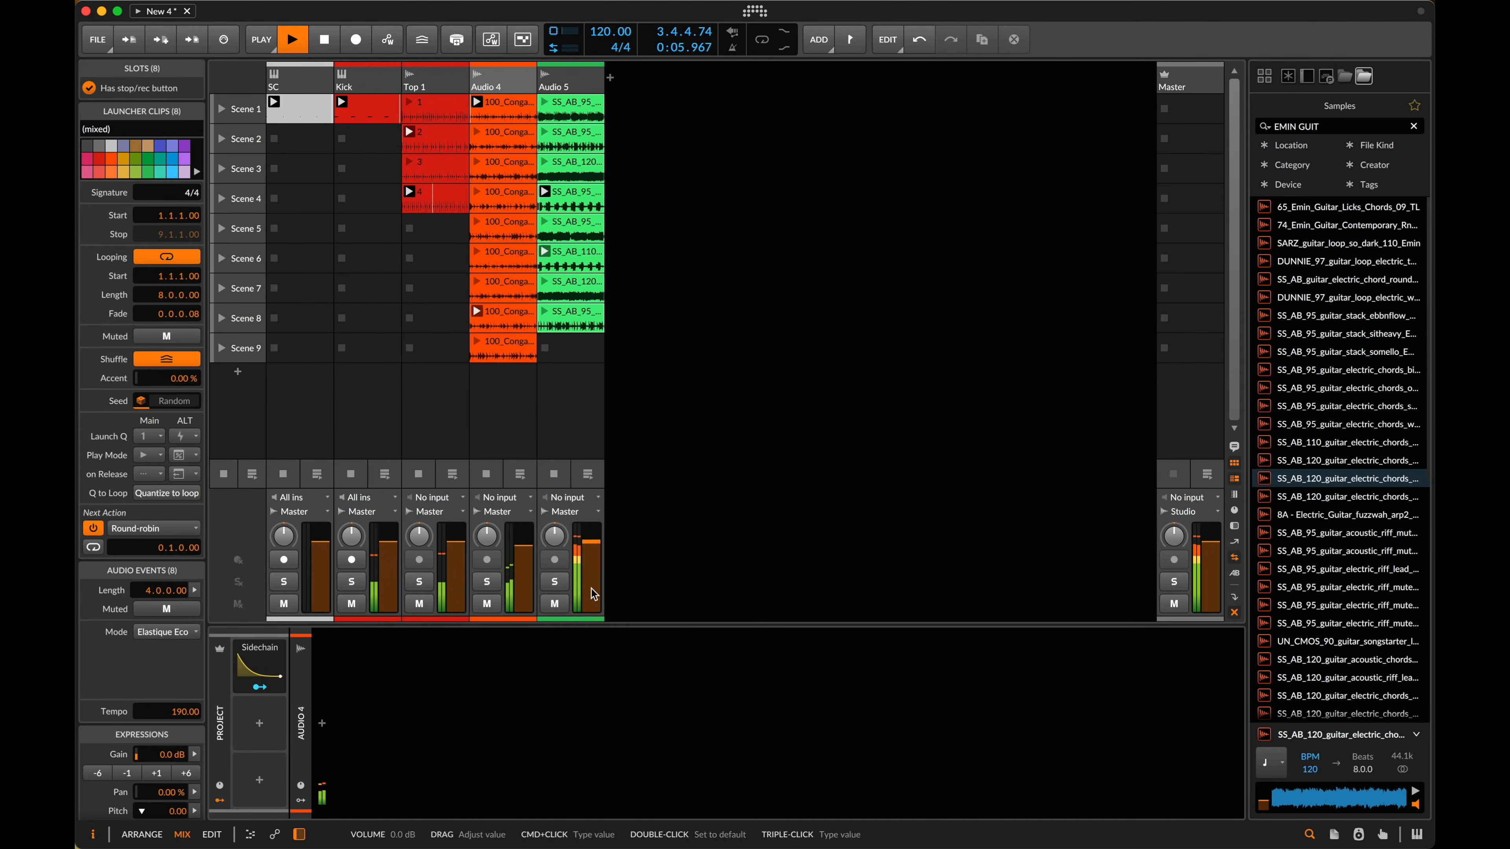
{"action": "left_click", "coordinate": [588, 90]}
{"action": "left_click", "coordinate": [589, 111]}
{"action": "left_click", "coordinate": [592, 330], "text": "shift"}
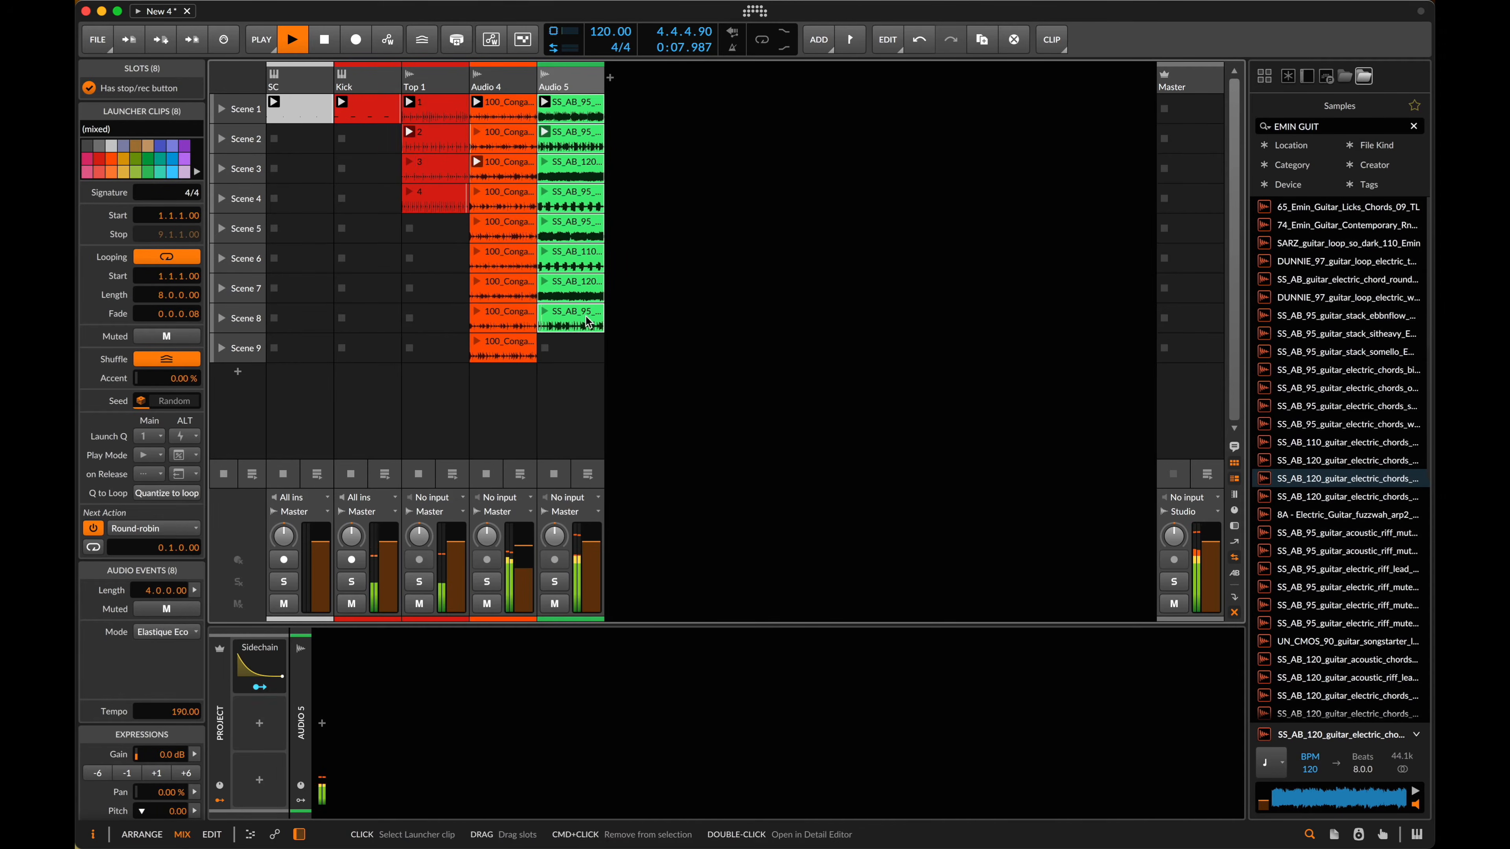
{"action": "left_click", "coordinate": [101, 772]}
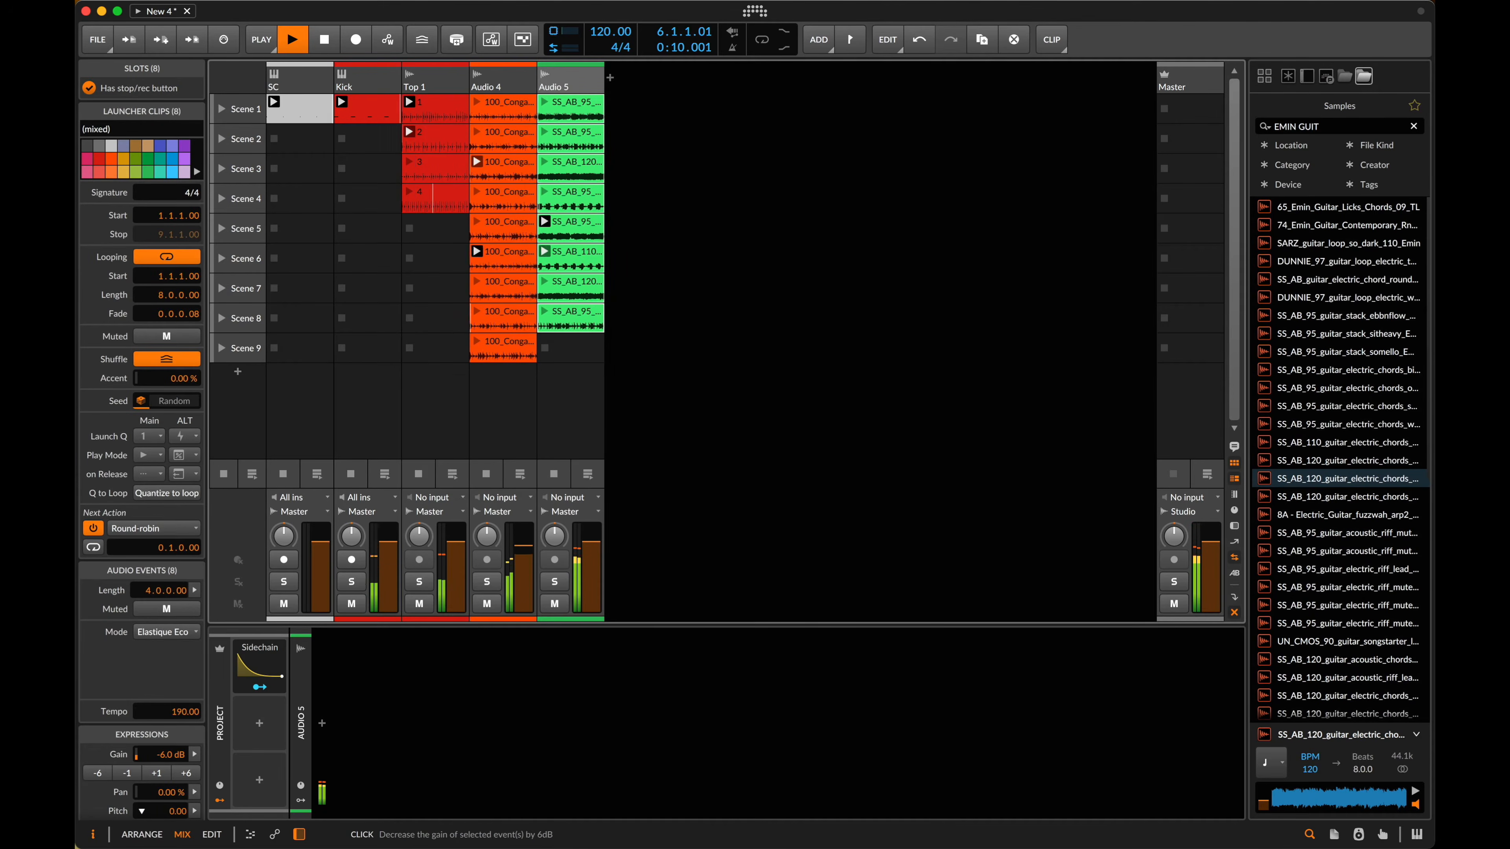
- Map the project's Sidechain modulator to Audio 5's volume so that it ducks the guitar track
{"action": "left_click", "coordinate": [259, 687]}
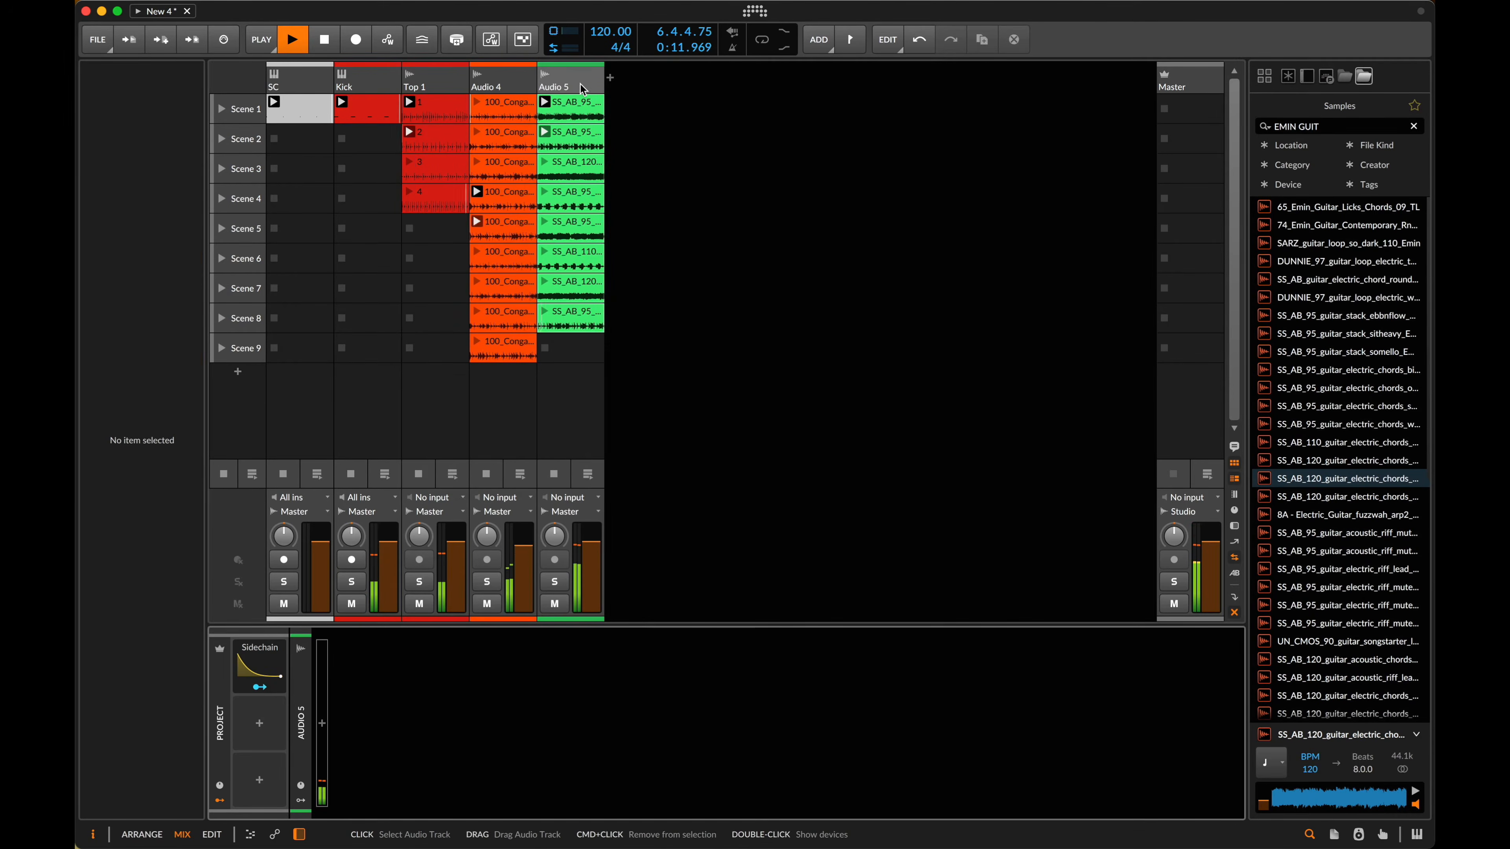
{"action": "left_click_drag", "start_coordinate": [591, 553], "coordinate": [591, 580]}
{"action": "key", "text": "Escape"}
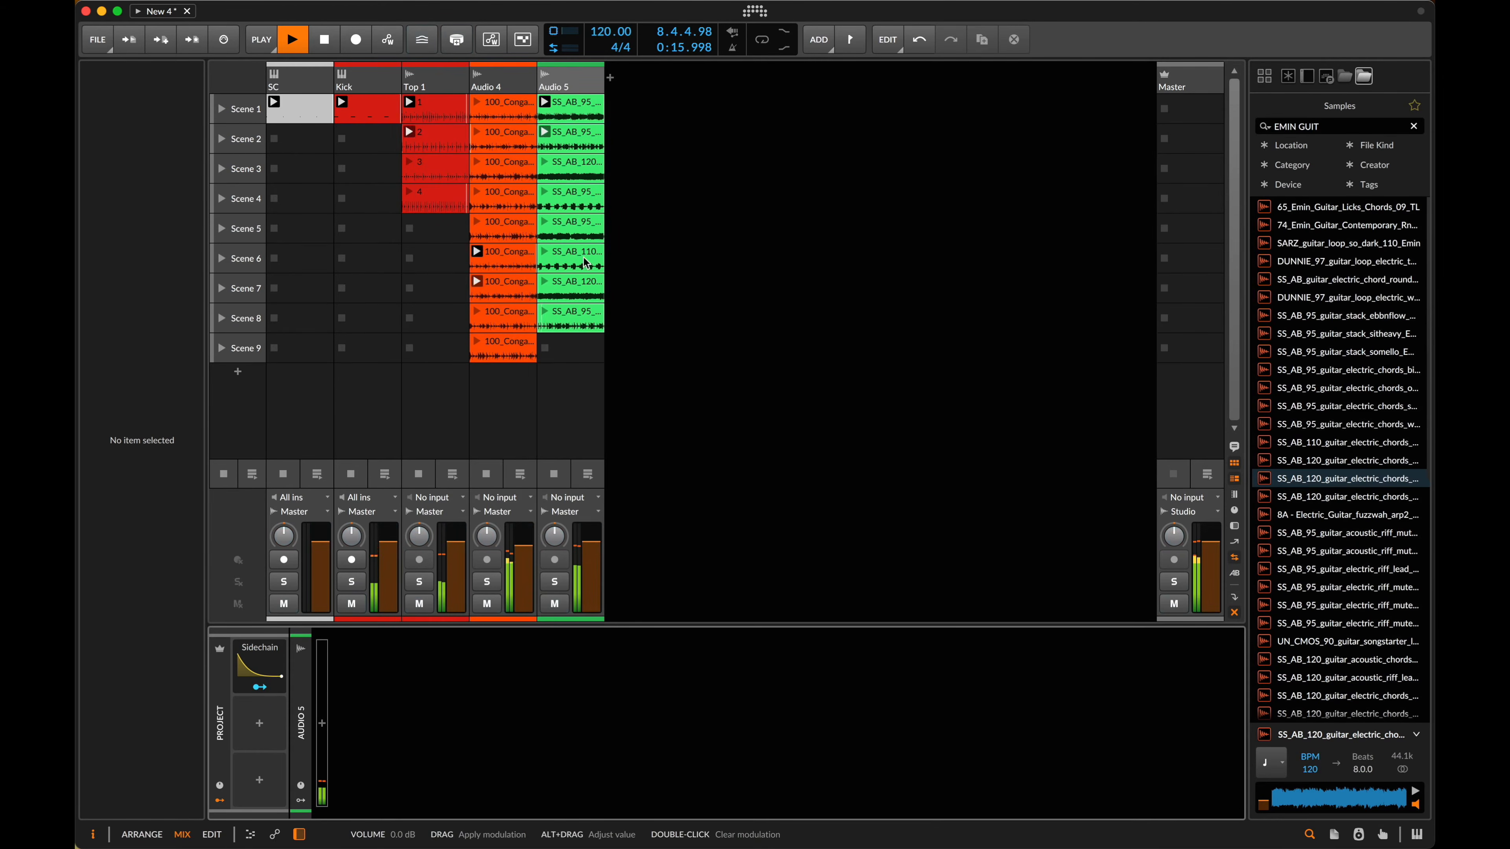
- Set the main play mode of all eight guitar clips to Legato from Clip (or Start)
{"action": "left_click", "coordinate": [579, 107]}
{"action": "left_click", "coordinate": [576, 325], "text": "shift"}
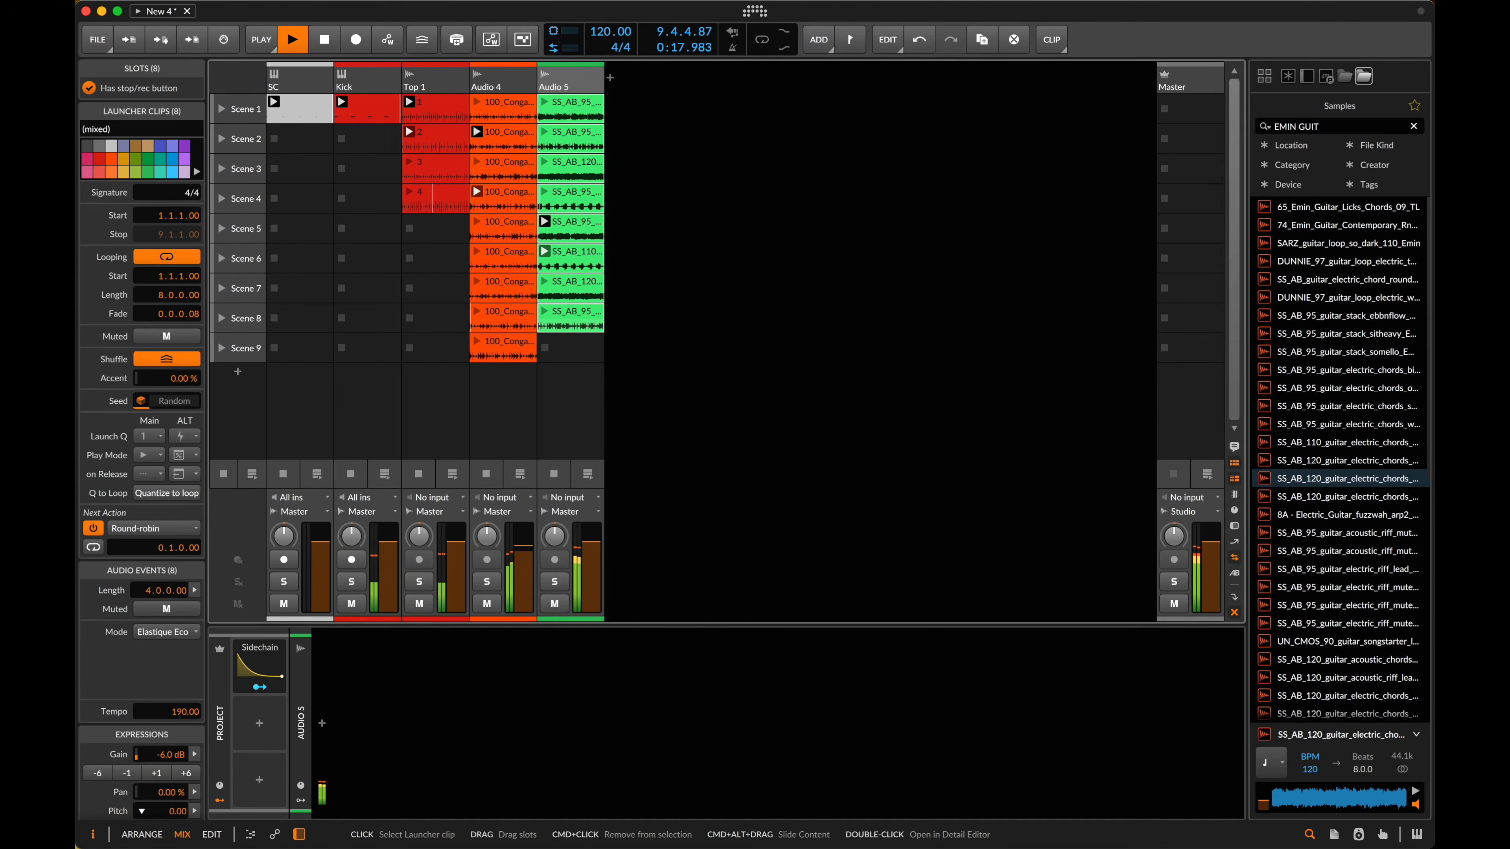
{"action": "left_click", "coordinate": [152, 455]}
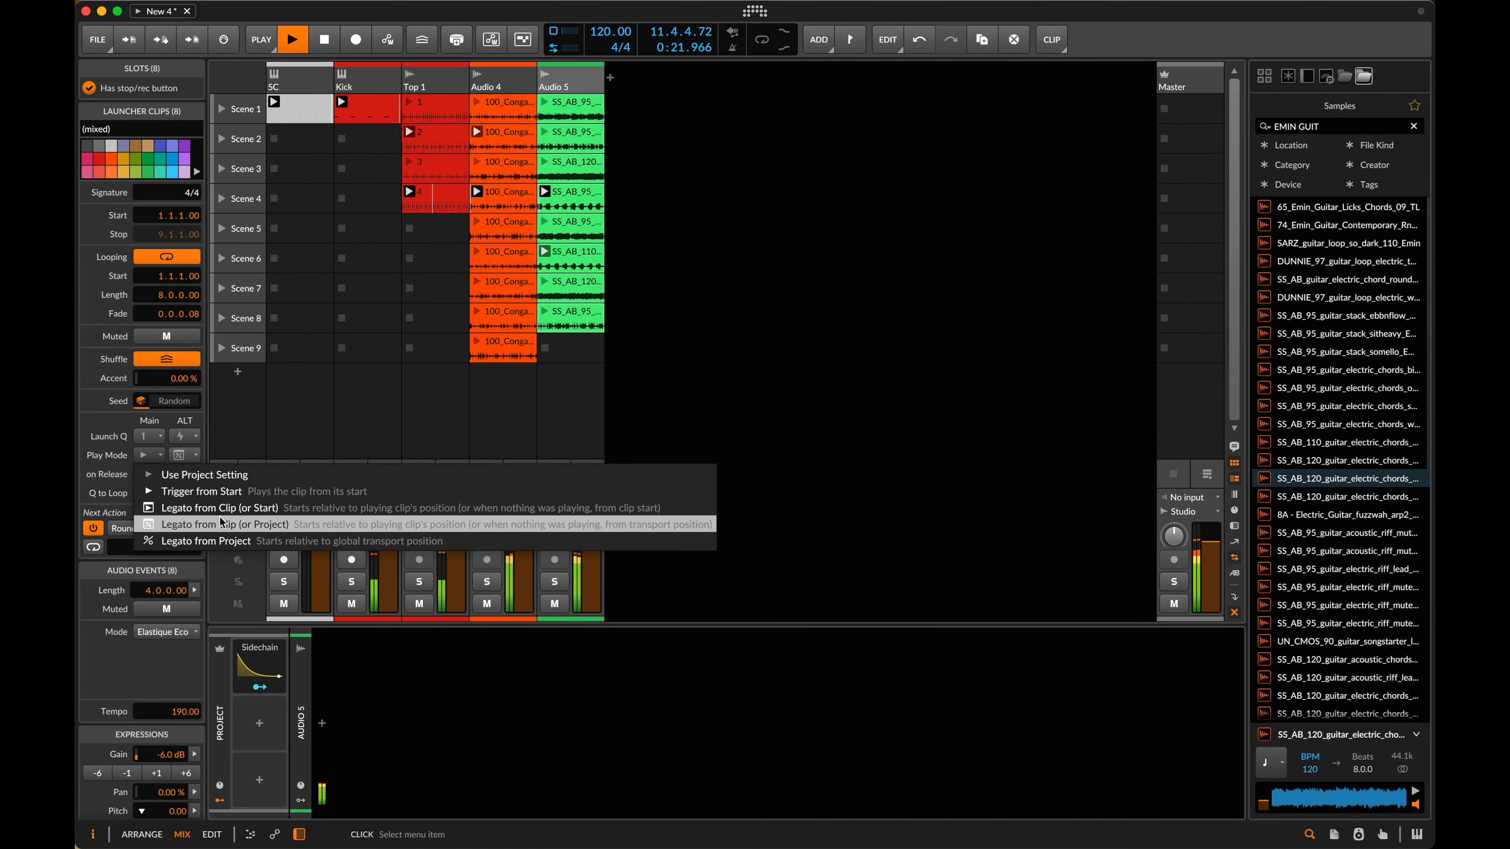
{"action": "left_click", "coordinate": [234, 511]}
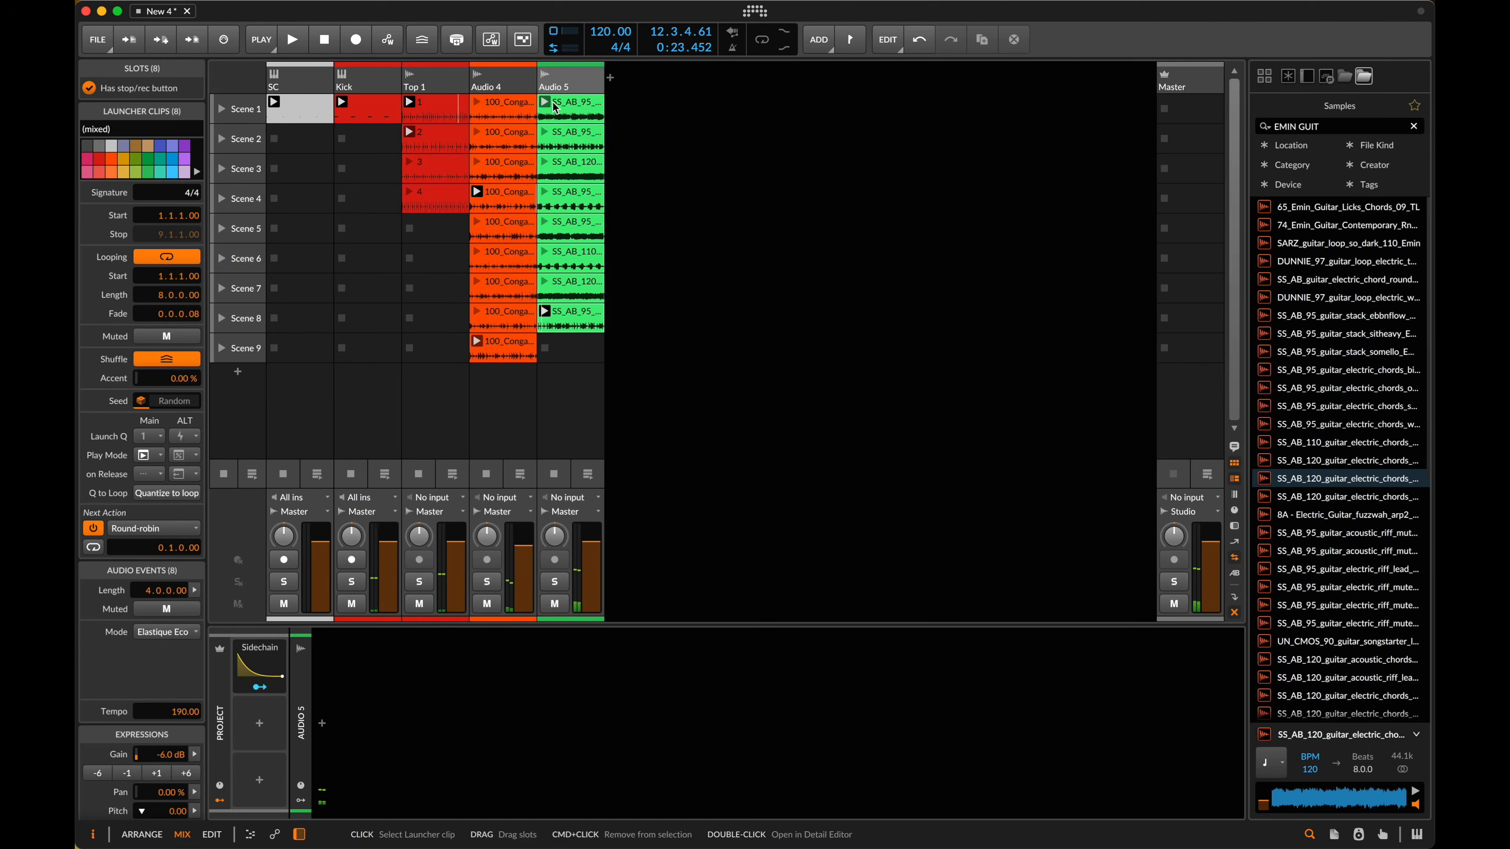
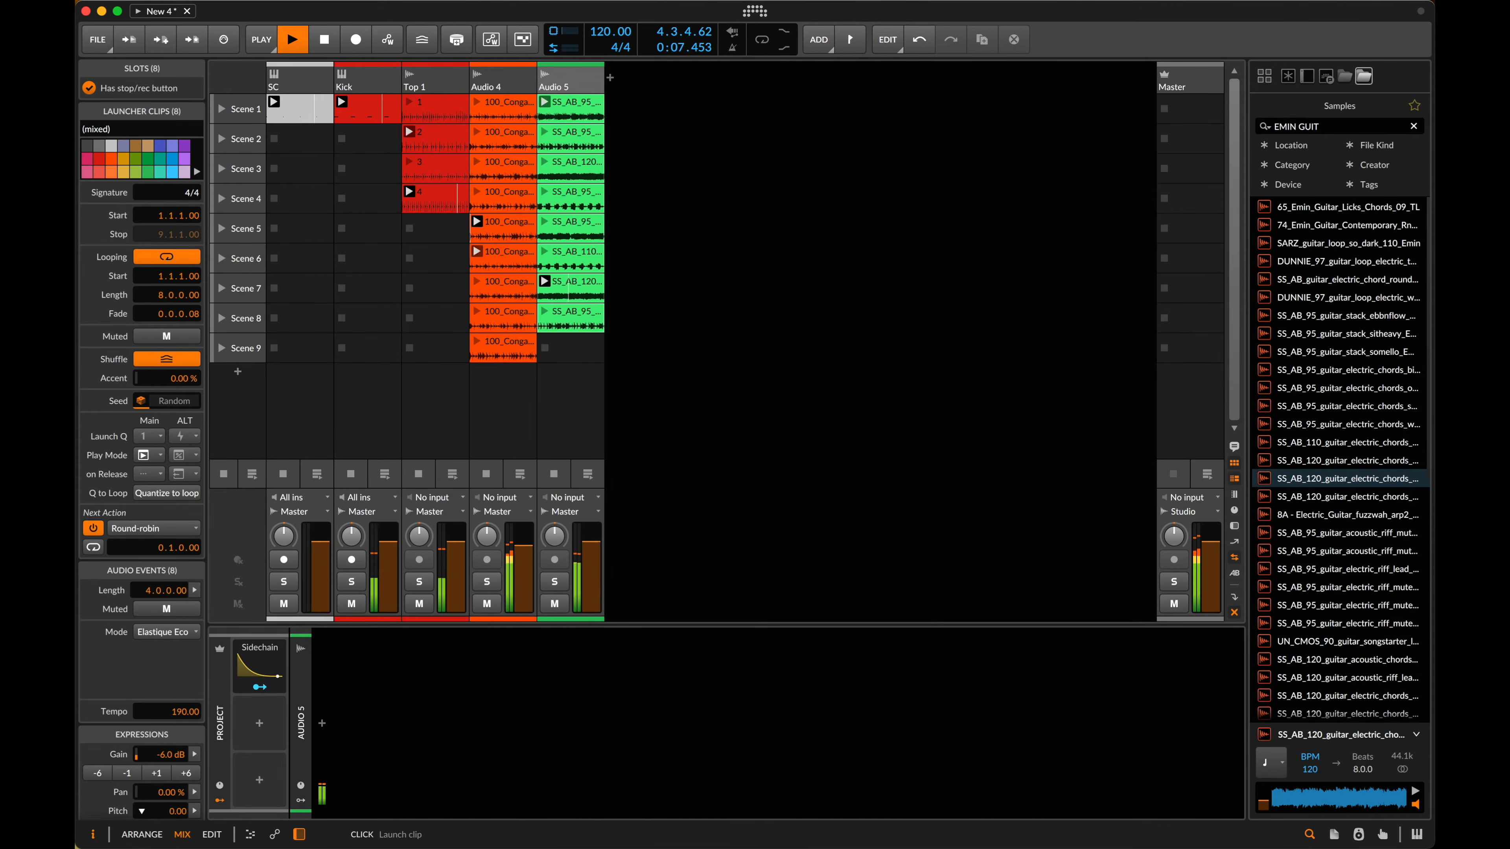
- Add a Reverb to the Audio 5 guitar track and set its late reverb time to 41.0 %
{"action": "left_click", "coordinate": [571, 410]}
{"action": "left_click", "coordinate": [322, 724]}
{"action": "type", "text": "rev"}
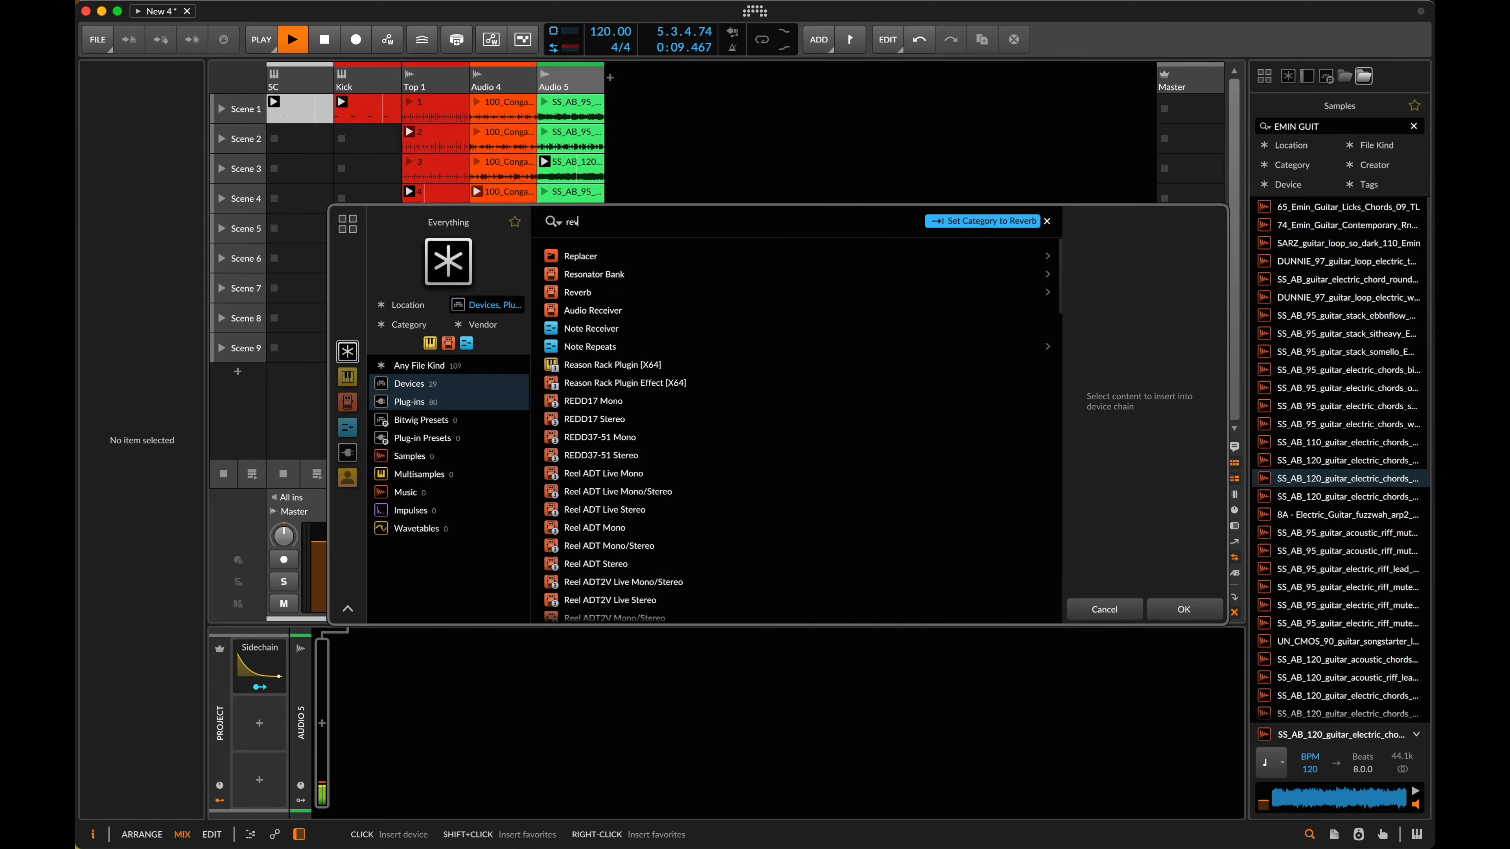
{"action": "key", "text": "Tab"}
{"action": "key", "text": "Return"}
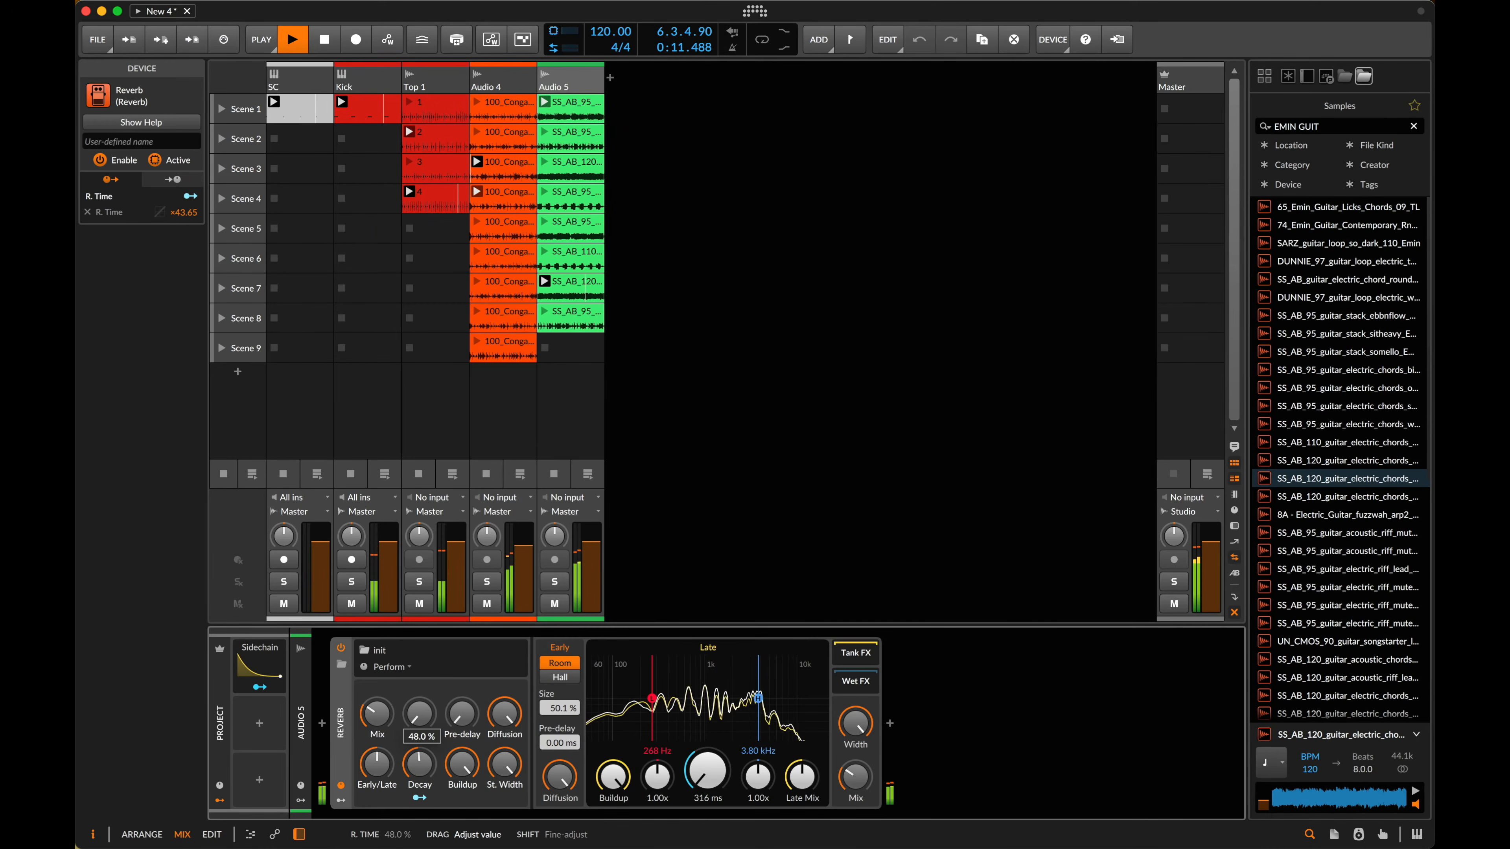
{"action": "left_click_drag", "start_coordinate": [420, 765], "coordinate": [420, 769]}
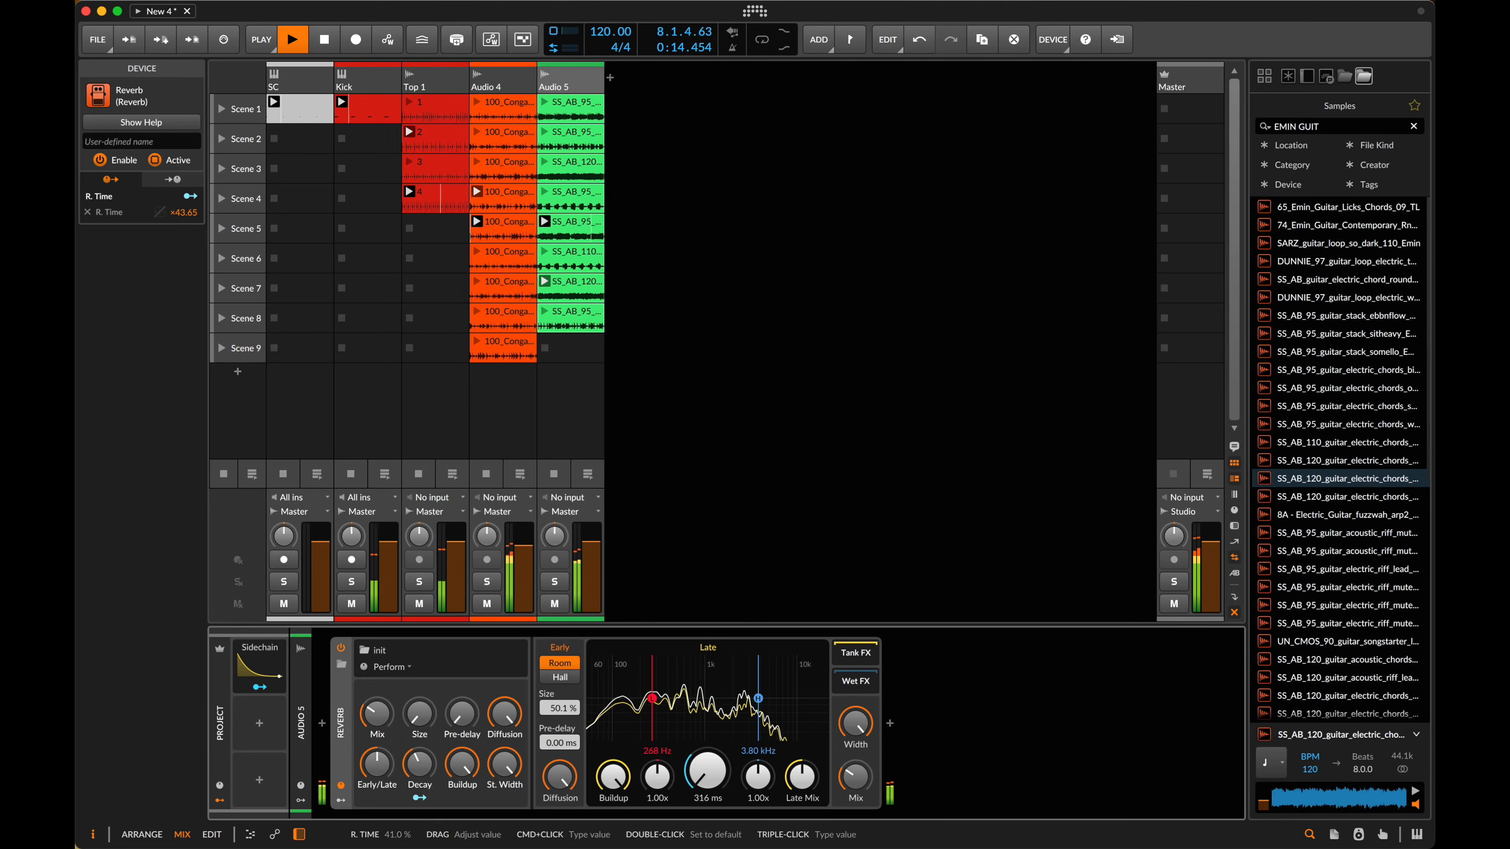
- Insert an EQ-2 after the Reverb with its low band at 213 Hz, Q 0.55, and high band at 1.53 kHz, Q 0.76
{"action": "left_click", "coordinate": [890, 724]}
{"action": "type", "text": "eq"}
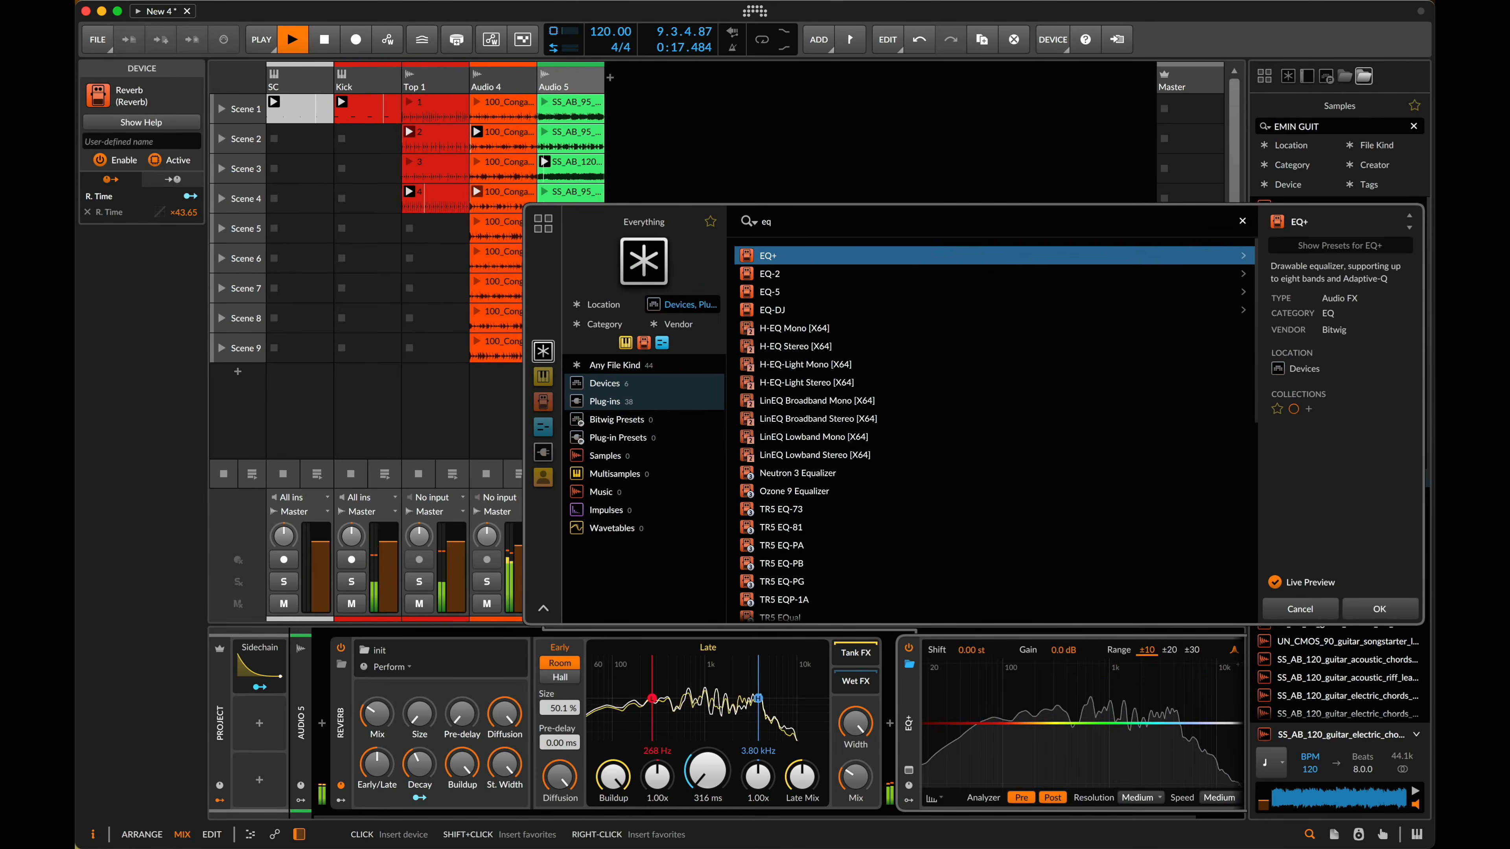
{"action": "key", "text": "Return"}
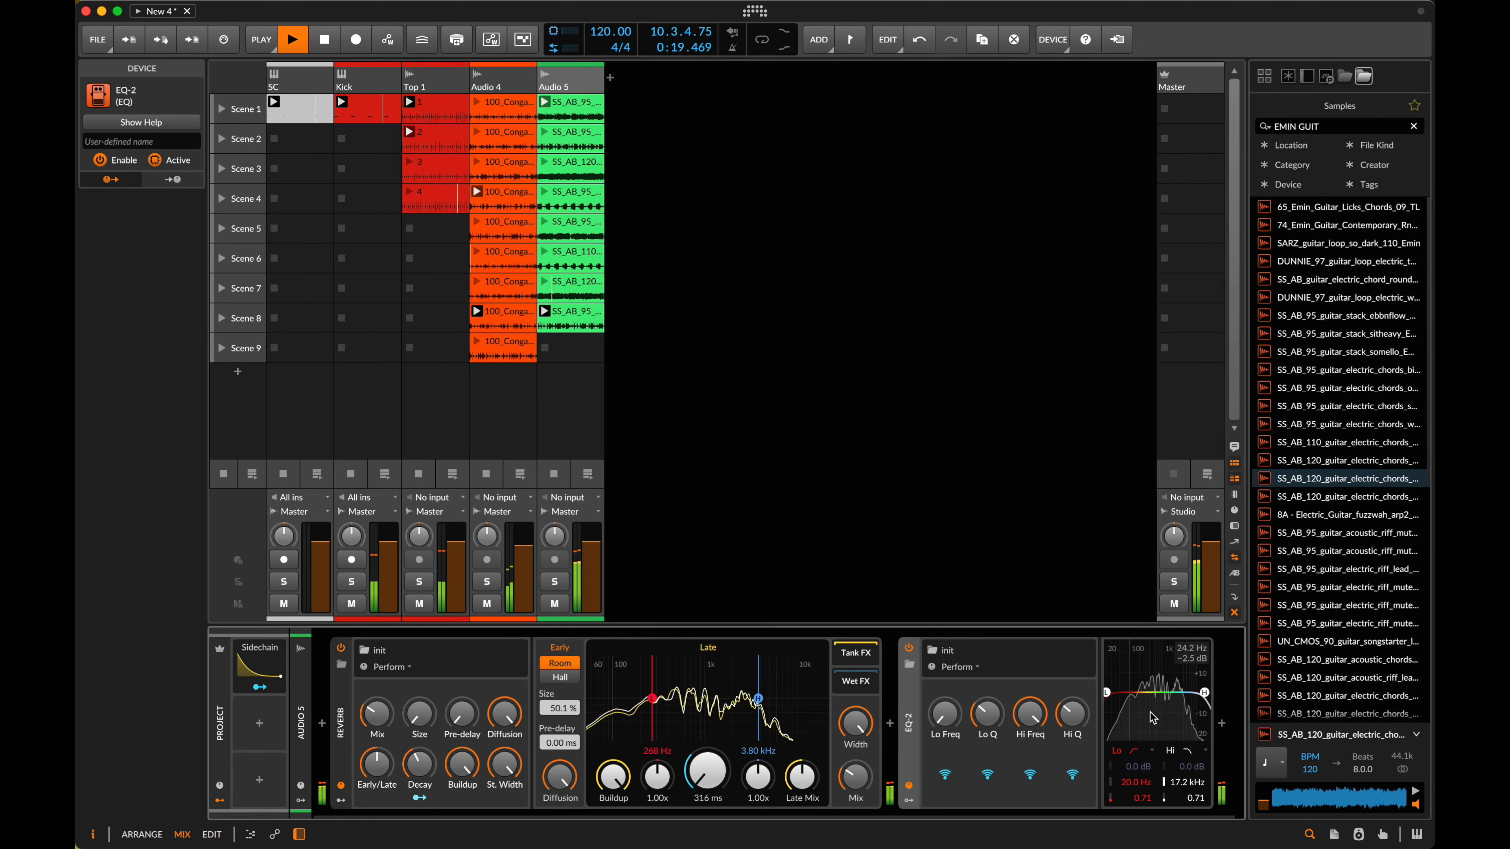
{"action": "left_click_drag", "start_coordinate": [1106, 692], "coordinate": [1169, 693]}
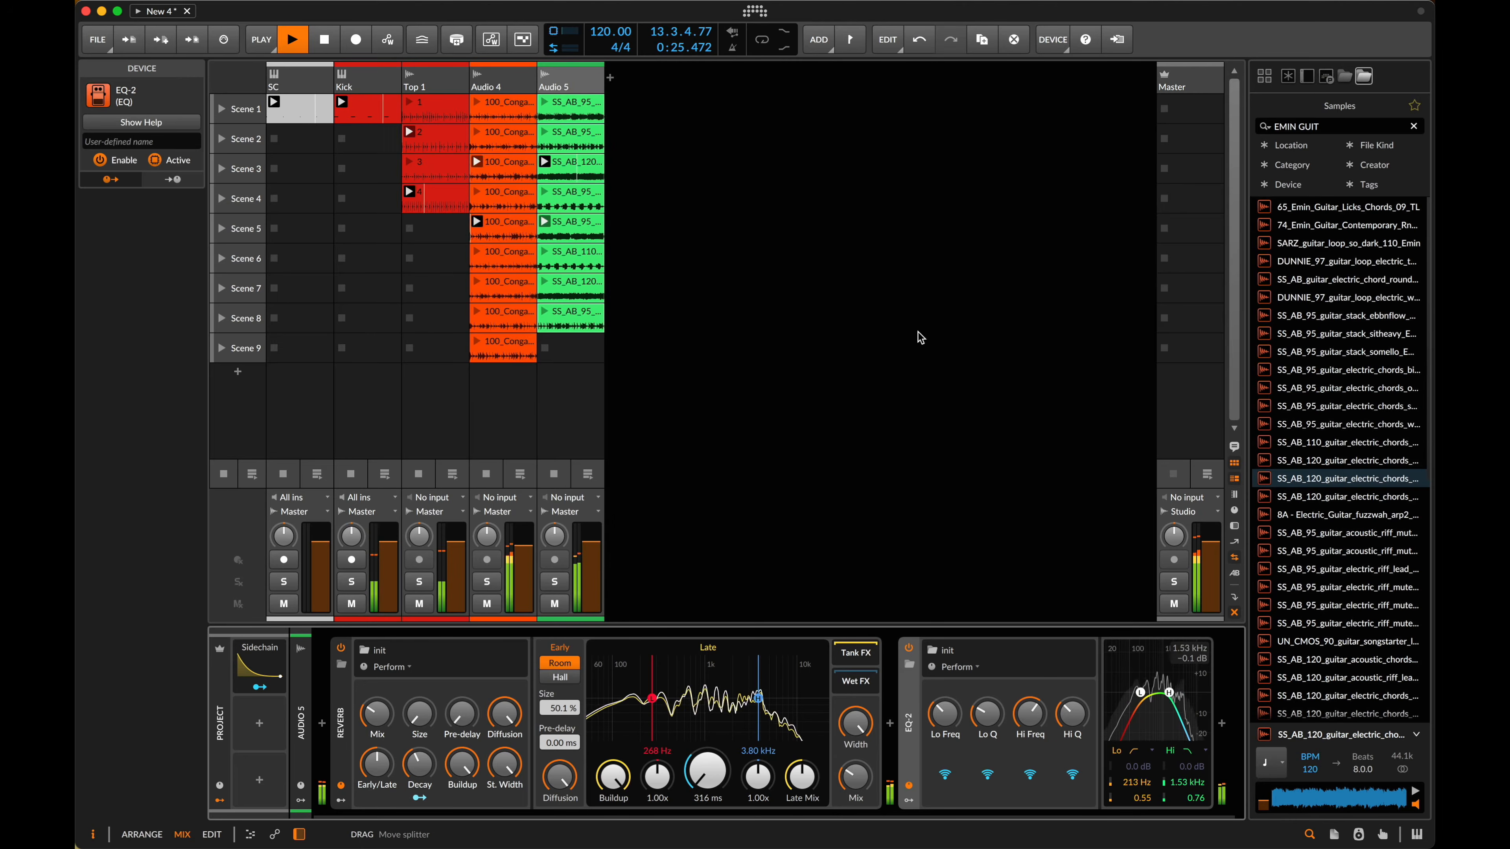
- Stop playback and search the samples for "emin bass"
{"action": "left_click", "coordinate": [1341, 128]}
{"action": "left_click", "coordinate": [889, 291]}
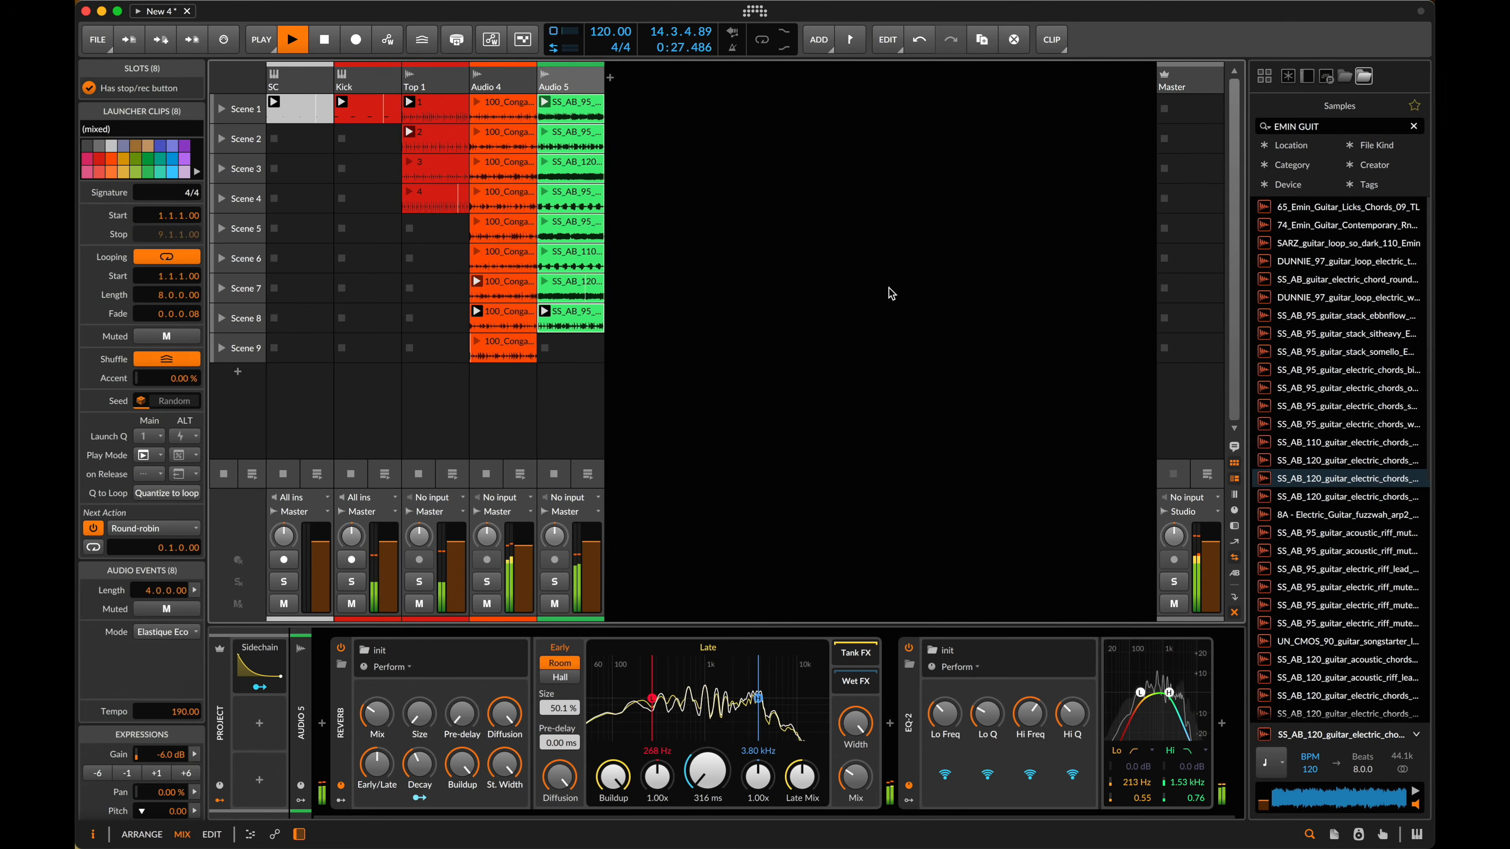
{"action": "key", "text": "space"}
{"action": "left_click", "coordinate": [1347, 123]}
{"action": "left_click", "coordinate": [1348, 126]}
{"action": "type", "text": "e"}
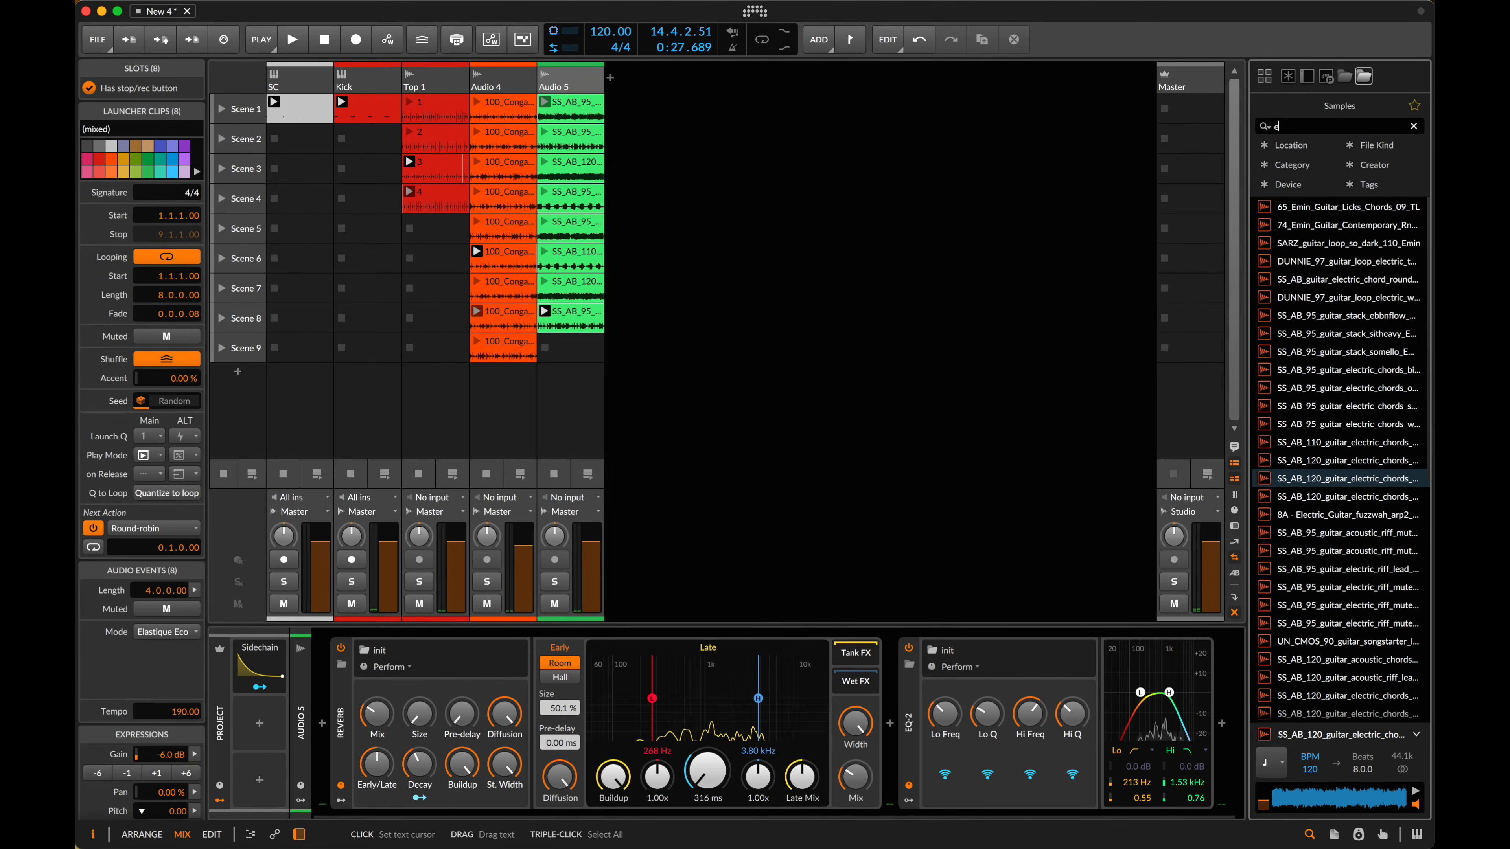
{"action": "type", "text": "min bass"}
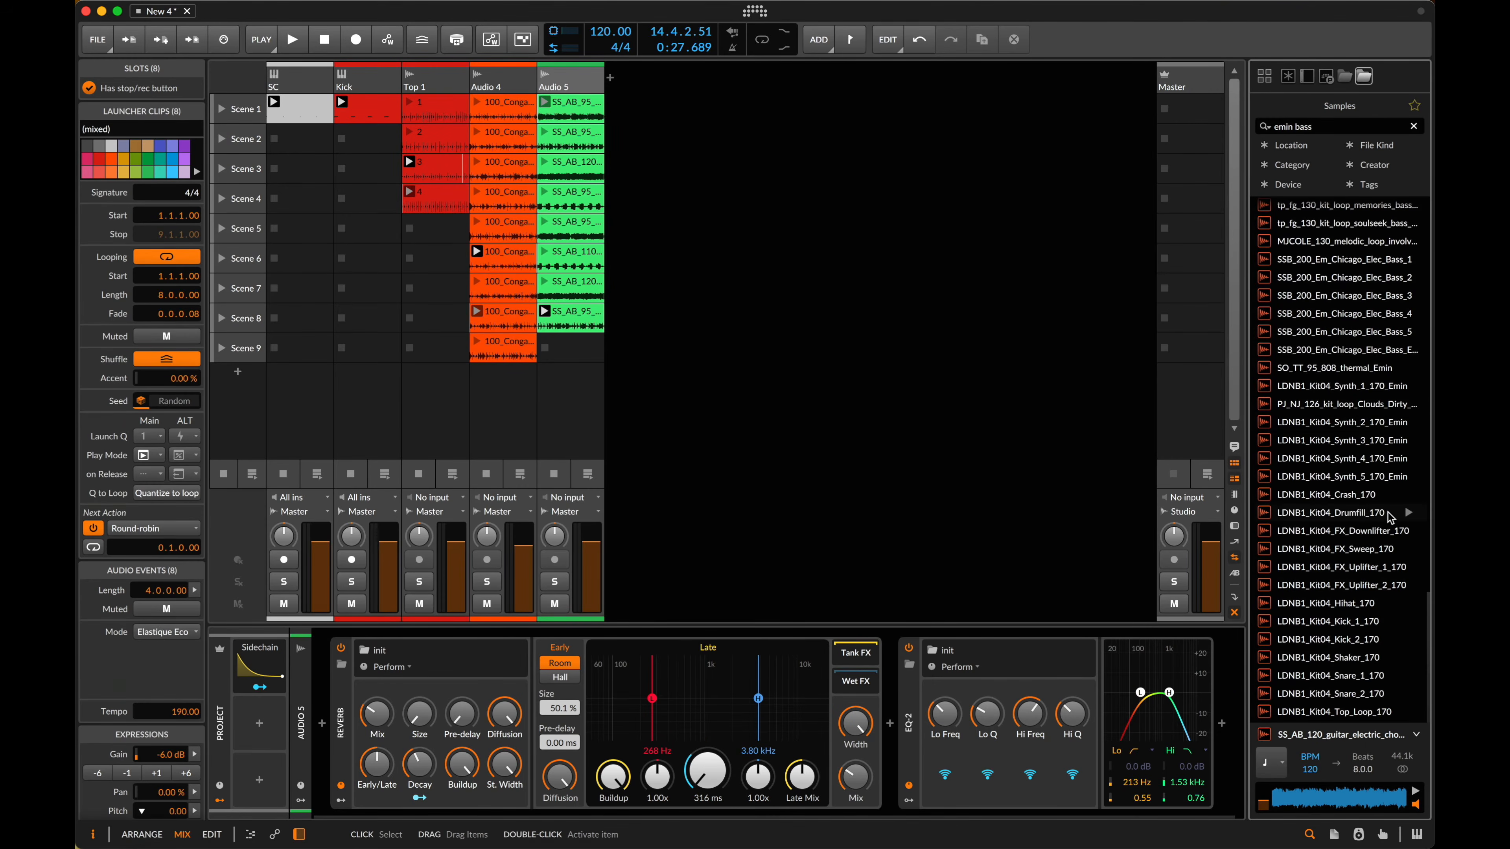
- Place the samples SSB_200_Em_Chicago_Elec_Bass_1 through _4 as clips in scenes 1 to 4 of a new audio track beside Audio 5
{"action": "key", "text": "ctrl+Up"}
{"action": "left_click", "coordinate": [1371, 514]}
{"action": "left_click", "coordinate": [1329, 262]}
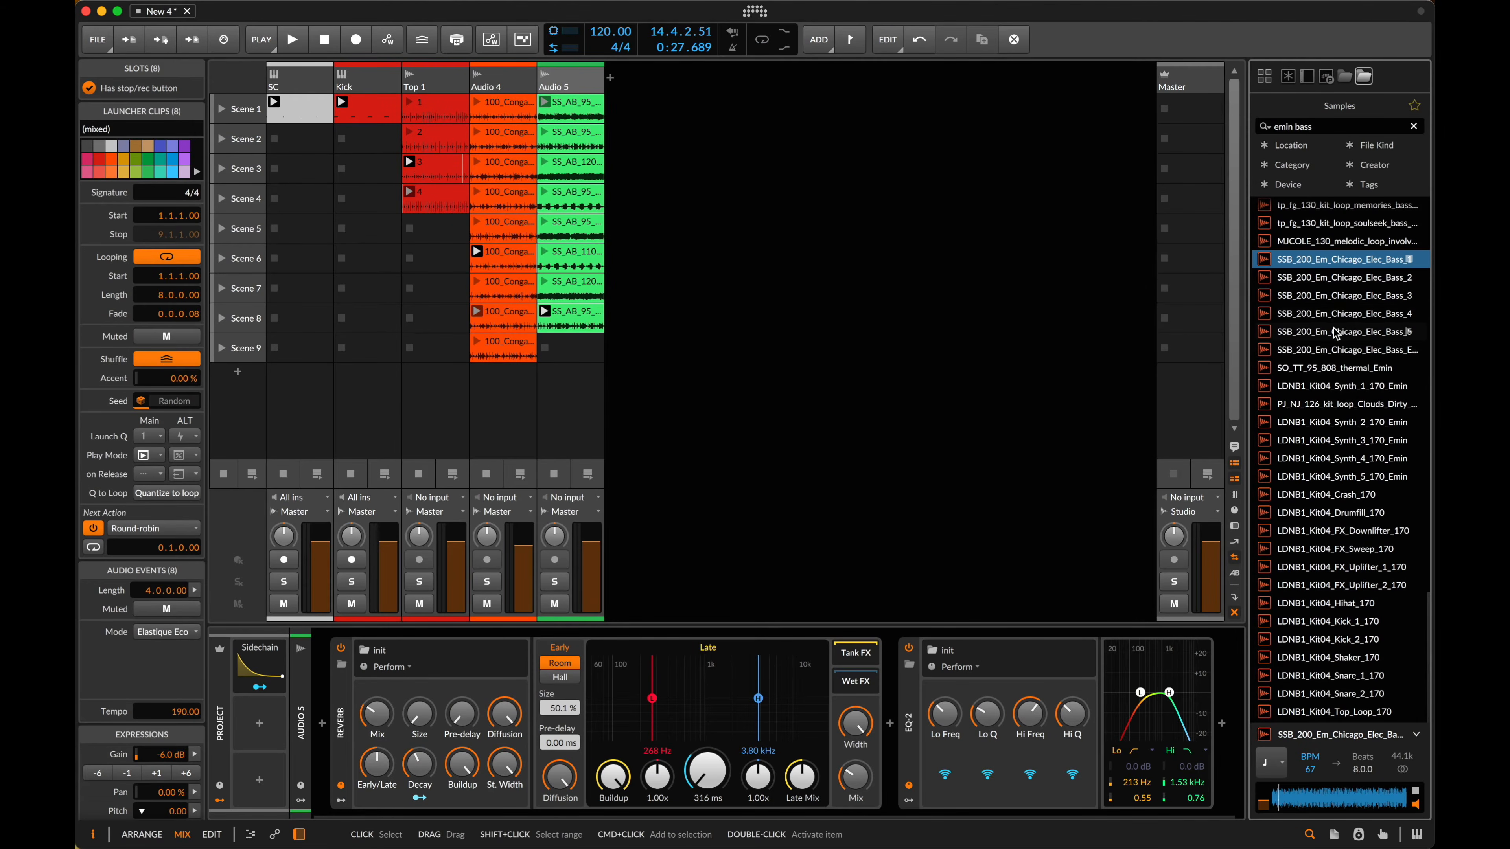
{"action": "left_click", "coordinate": [1339, 314], "text": "shift"}
{"action": "left_click_drag", "start_coordinate": [1324, 292], "coordinate": [661, 114]}
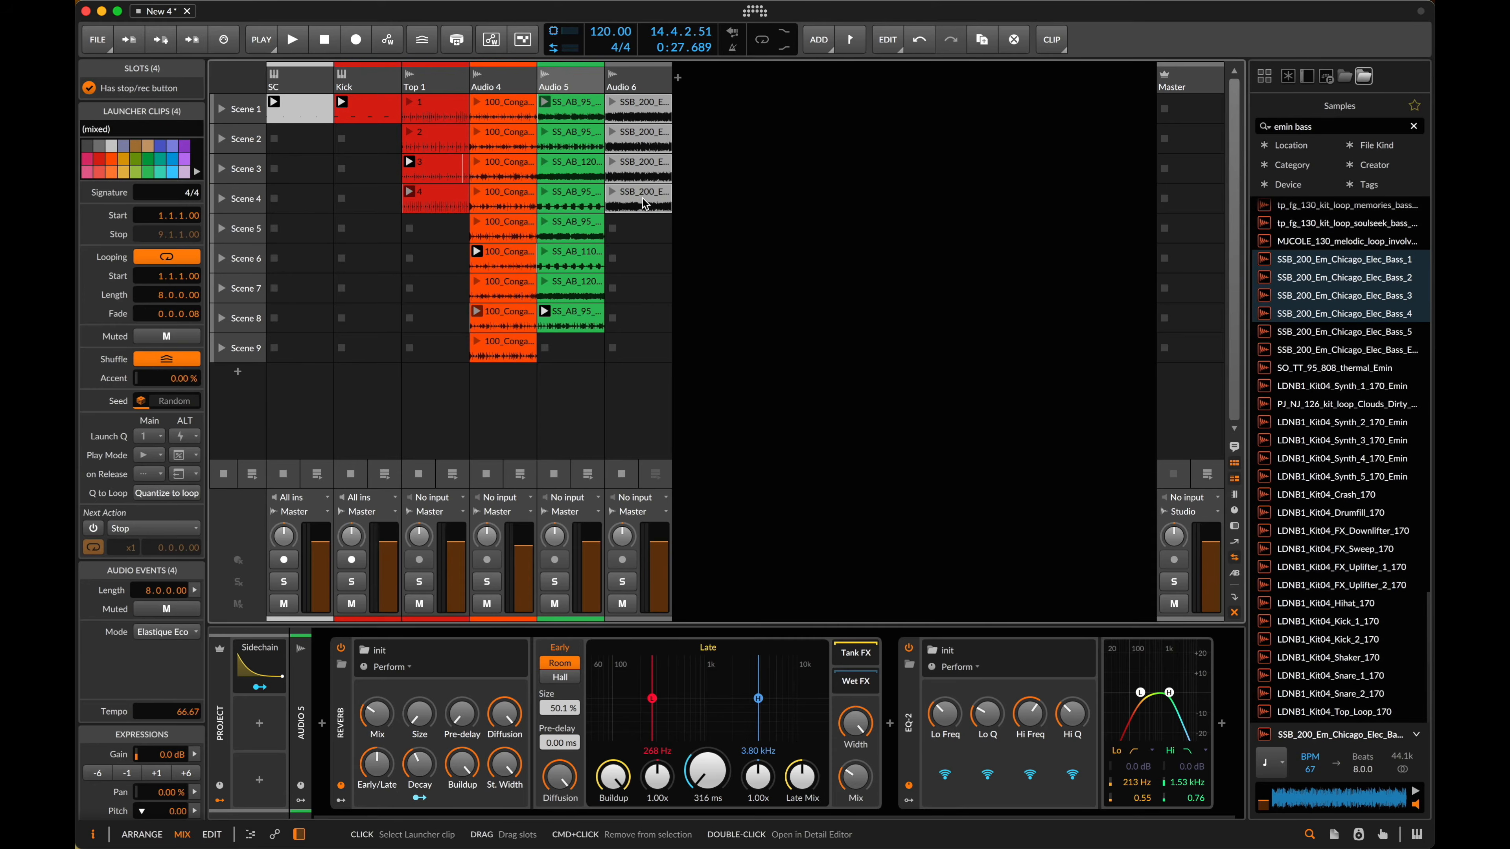
- Enable a Round-robin next action on the four bass clips, triggered after 0.0.2.00 instead of by loop count
{"action": "left_click", "coordinate": [93, 528]}
{"action": "left_click", "coordinate": [93, 547]}
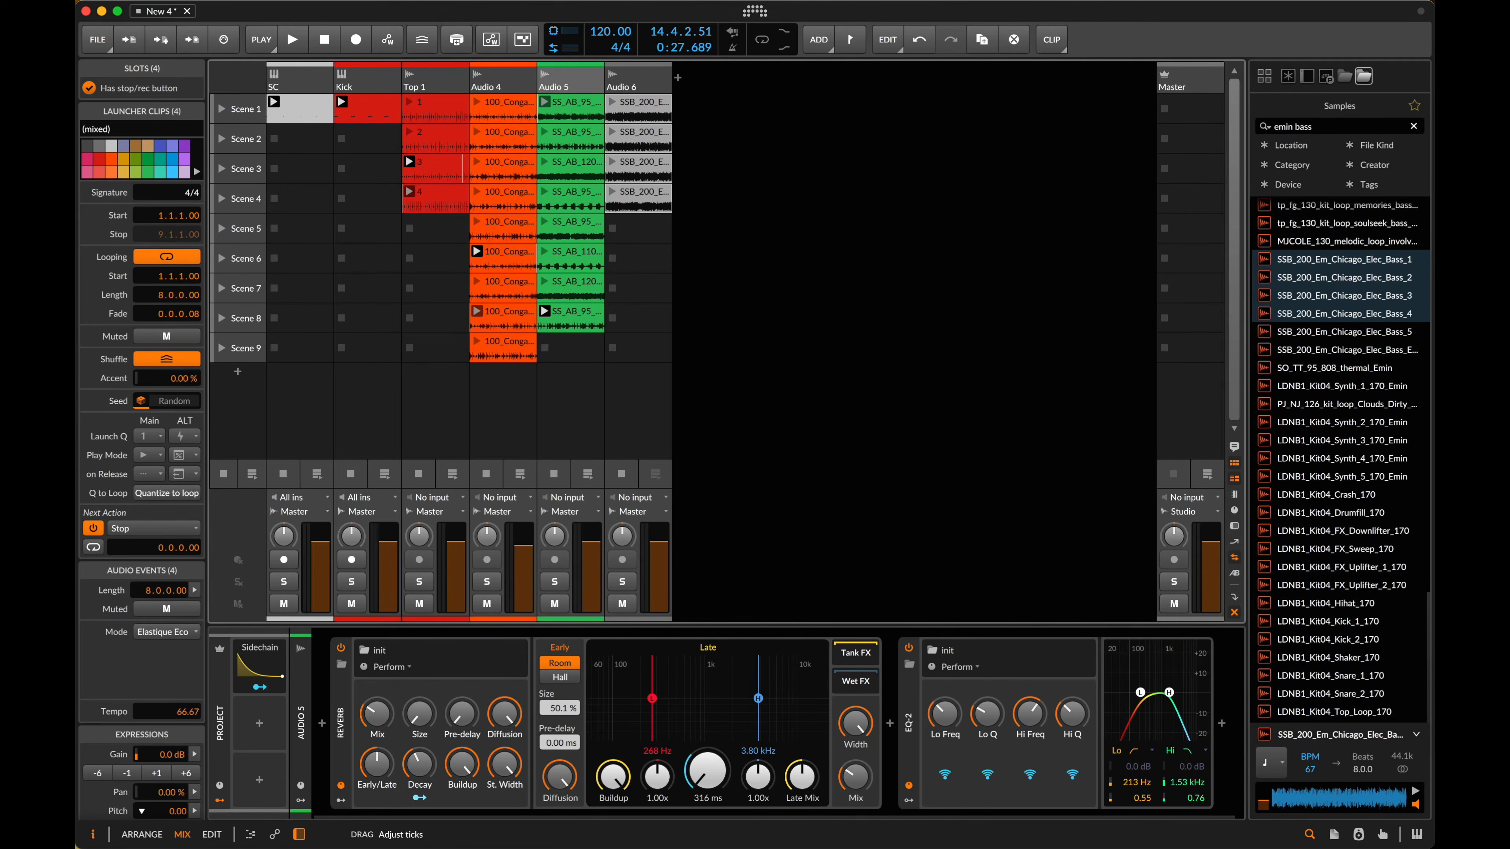
{"action": "left_click", "coordinate": [153, 528]}
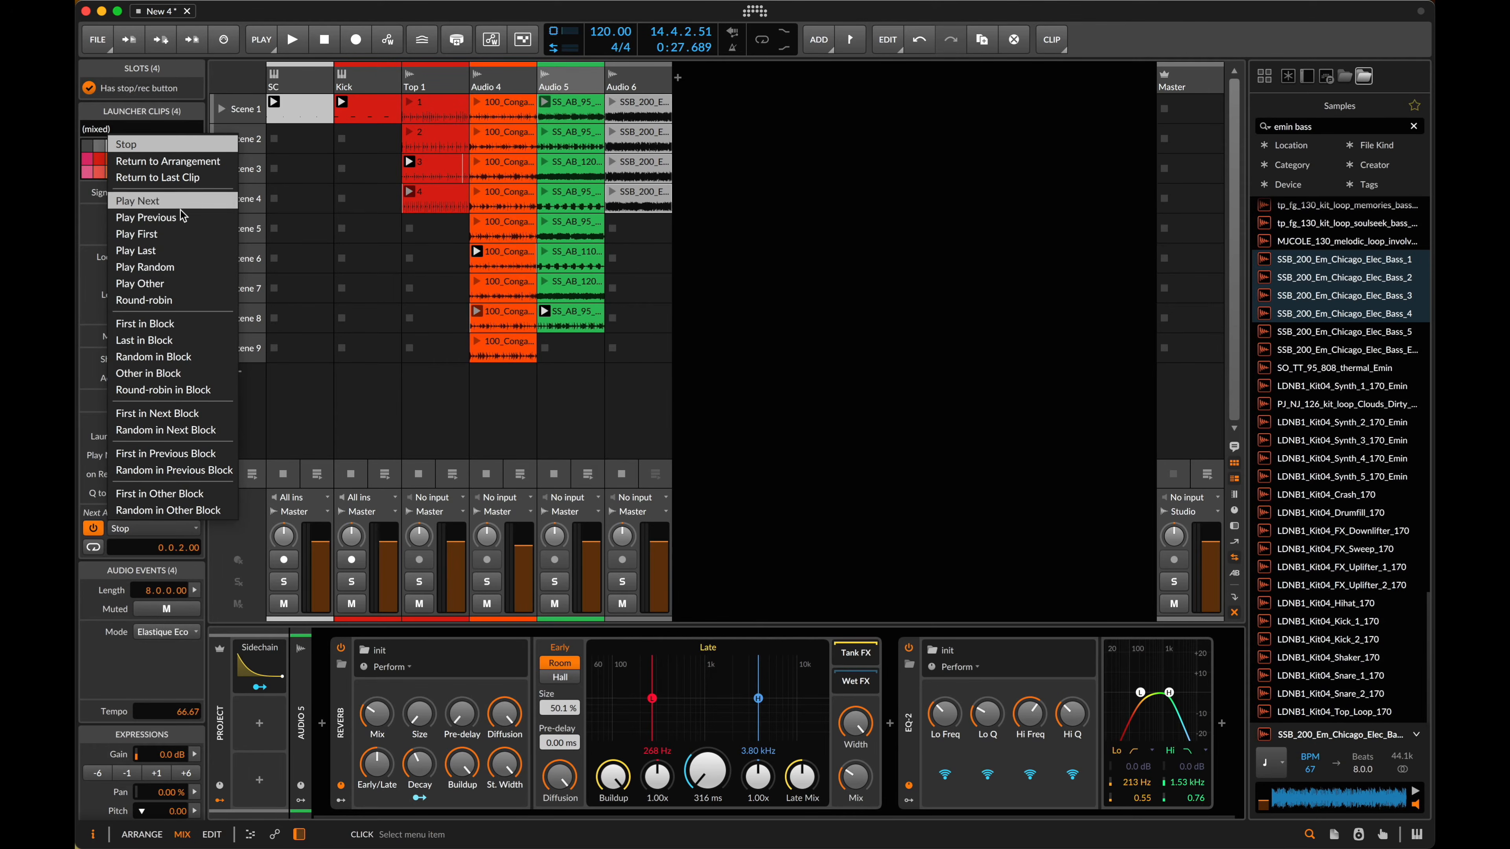
{"action": "left_click", "coordinate": [182, 305]}
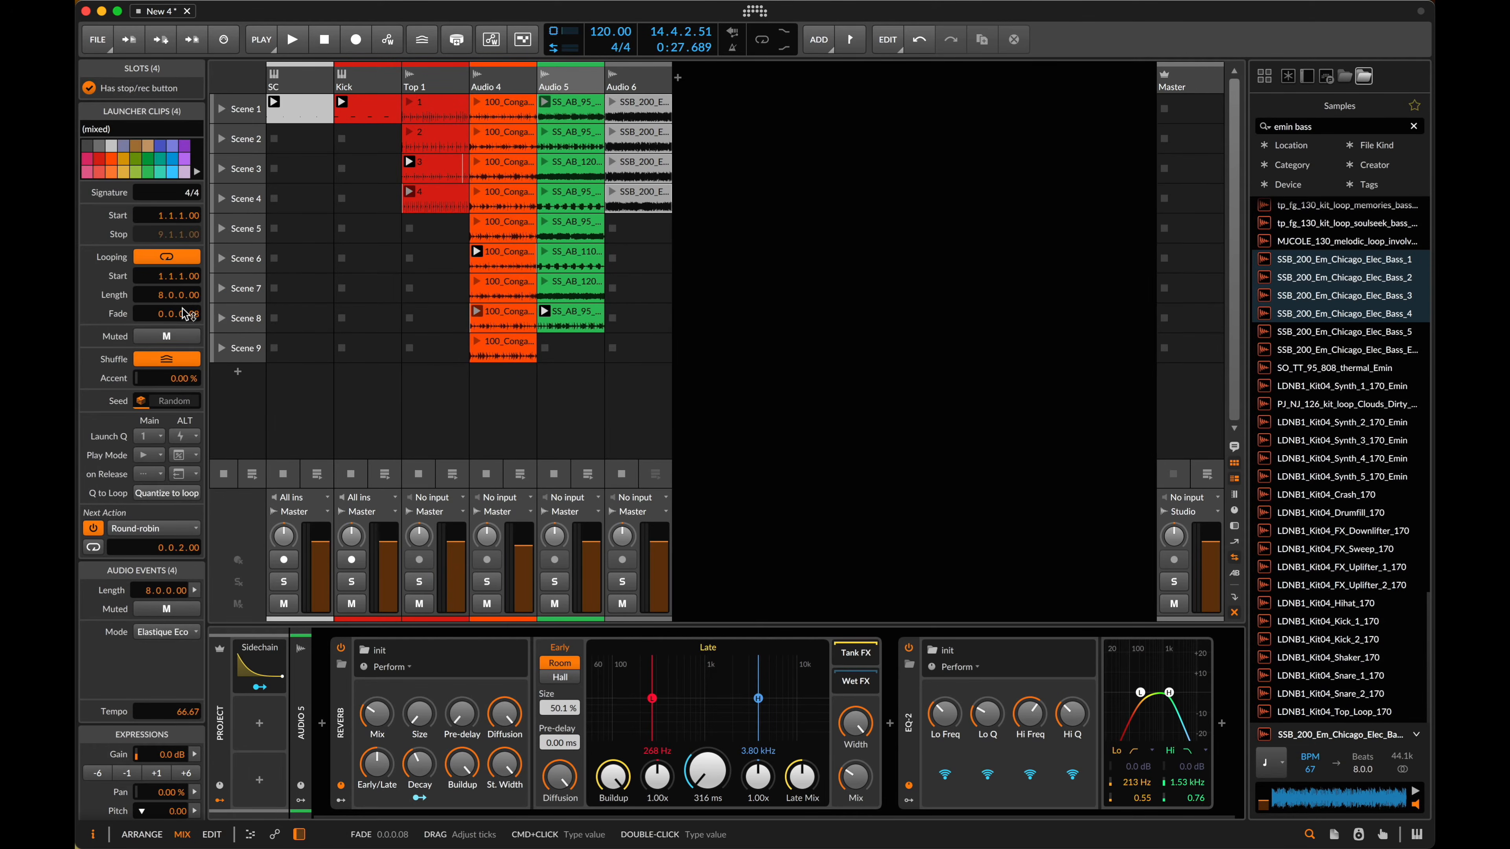
- Lower the gain of the four bass clips to -6.0 dB and set their main play mode to Legato from Clip (or Start)
{"action": "left_click", "coordinate": [617, 107]}
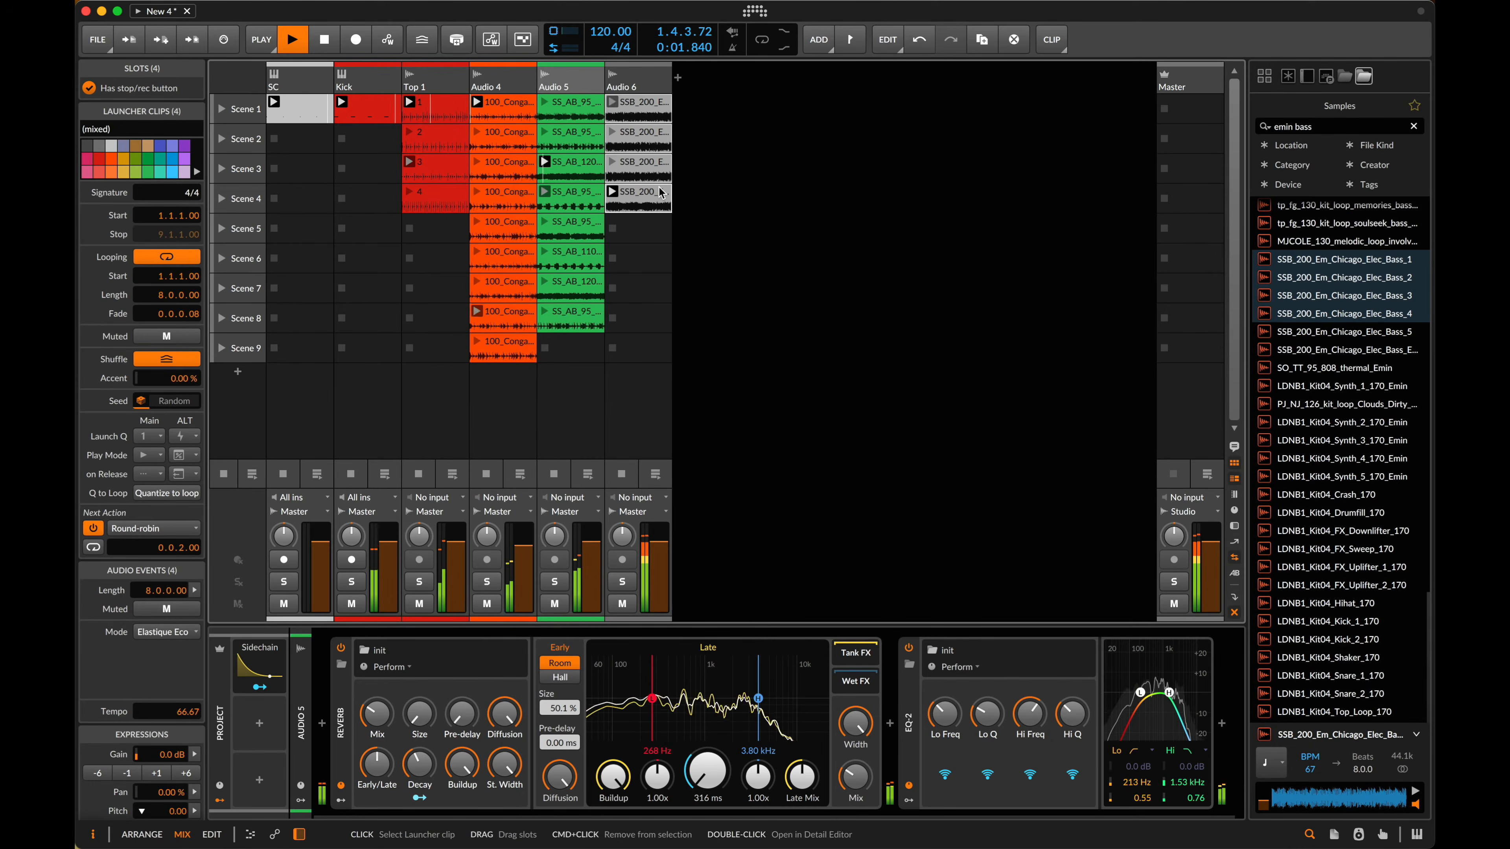
{"action": "left_click", "coordinate": [98, 773]}
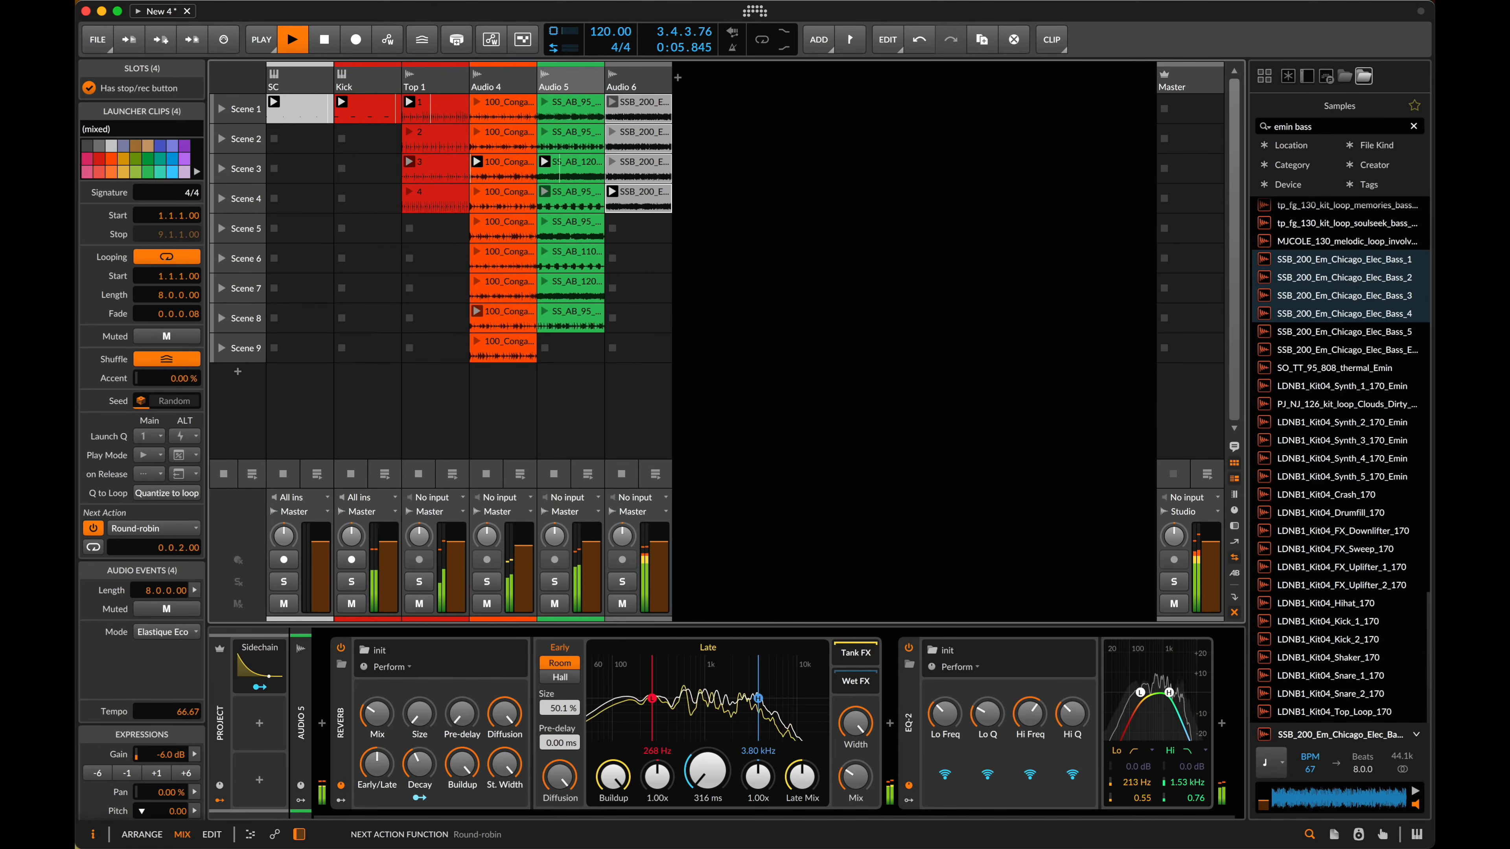
{"action": "left_click", "coordinate": [147, 455]}
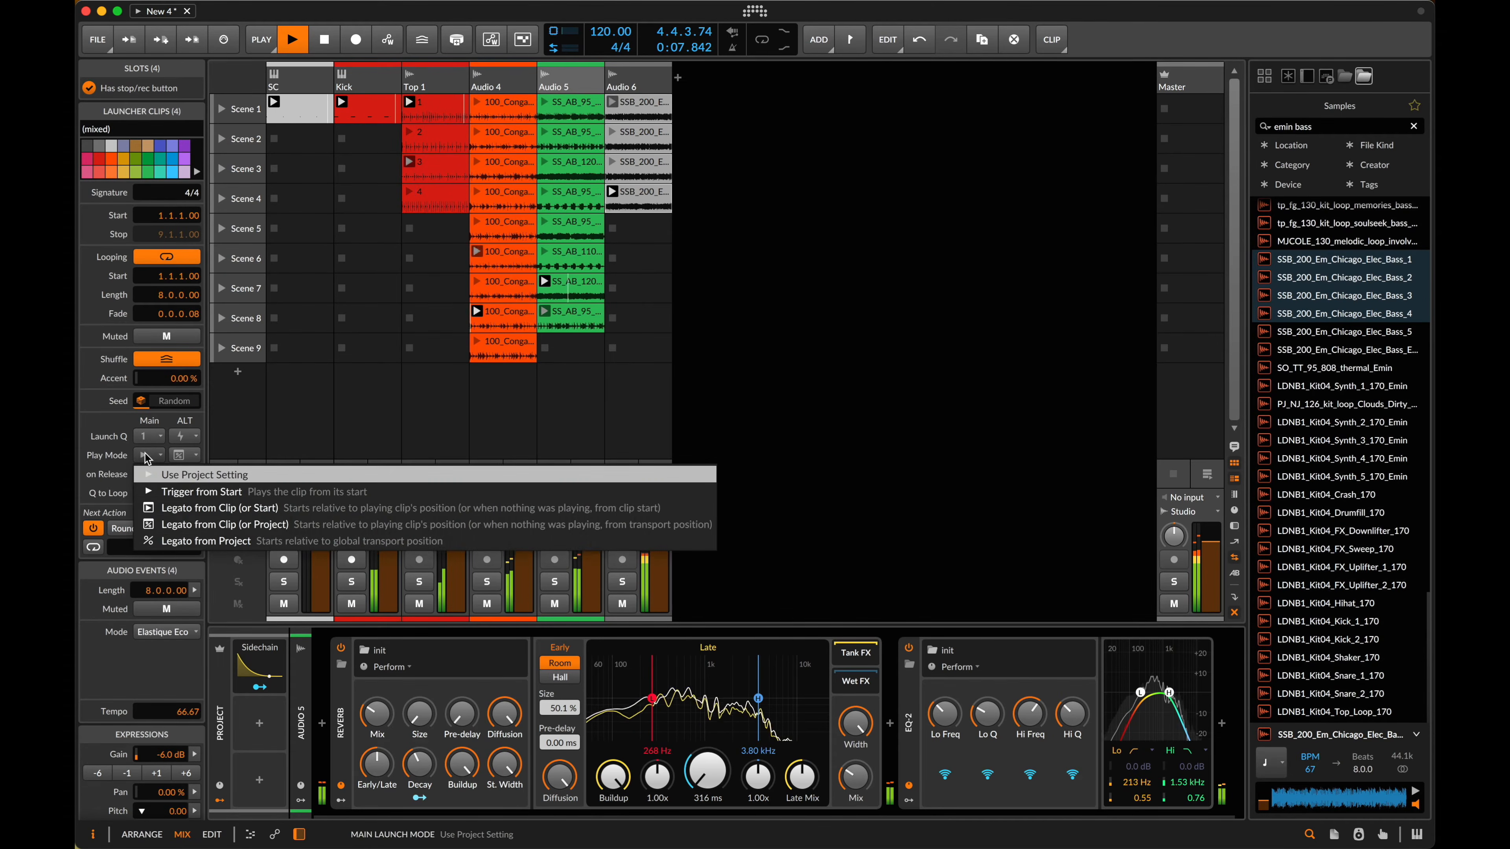
{"action": "left_click", "coordinate": [202, 508]}
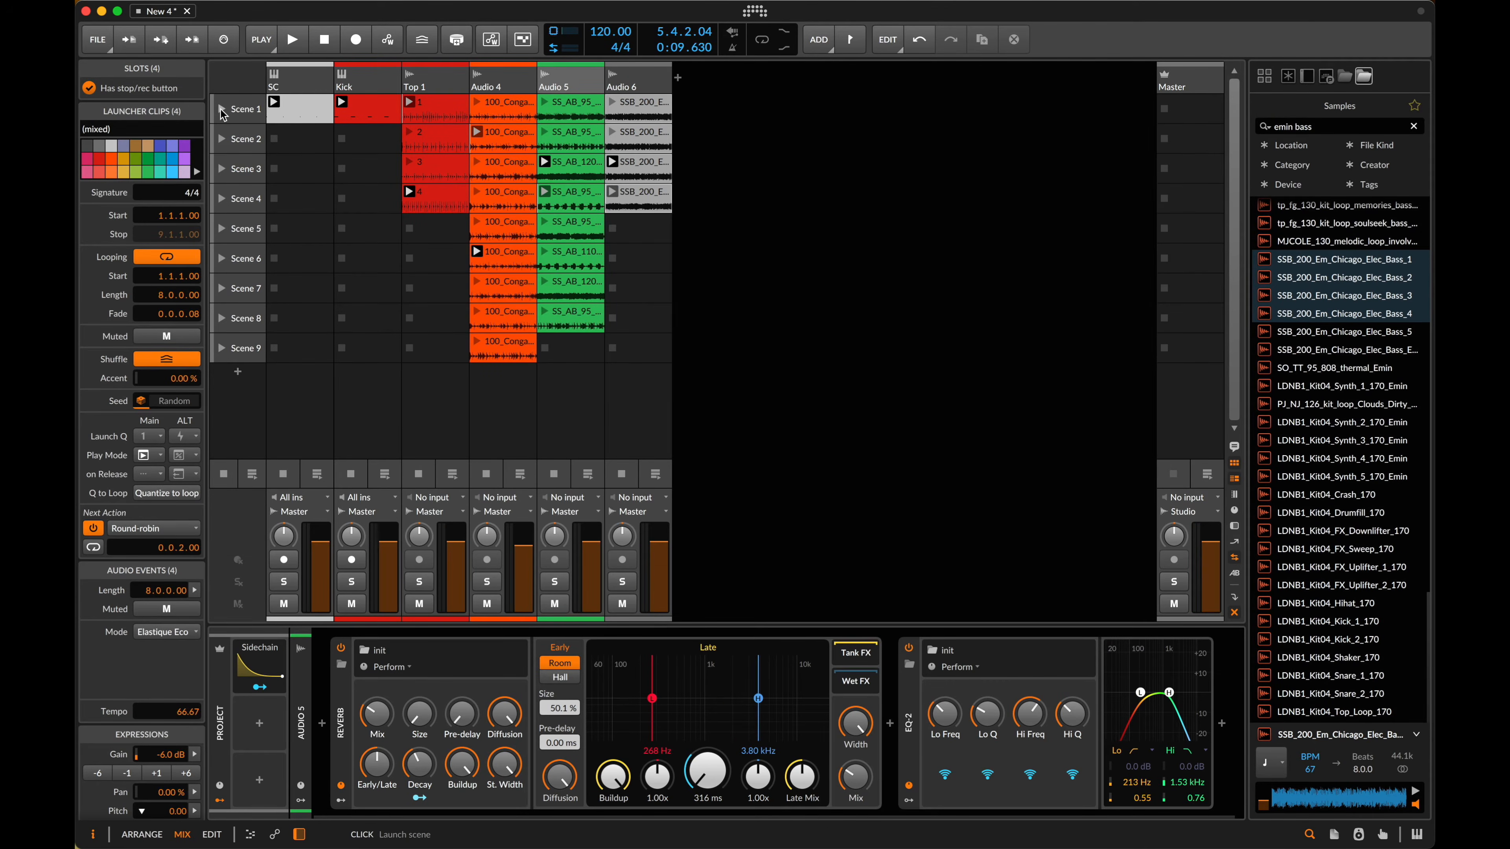
{"action": "left_click", "coordinate": [223, 109]}
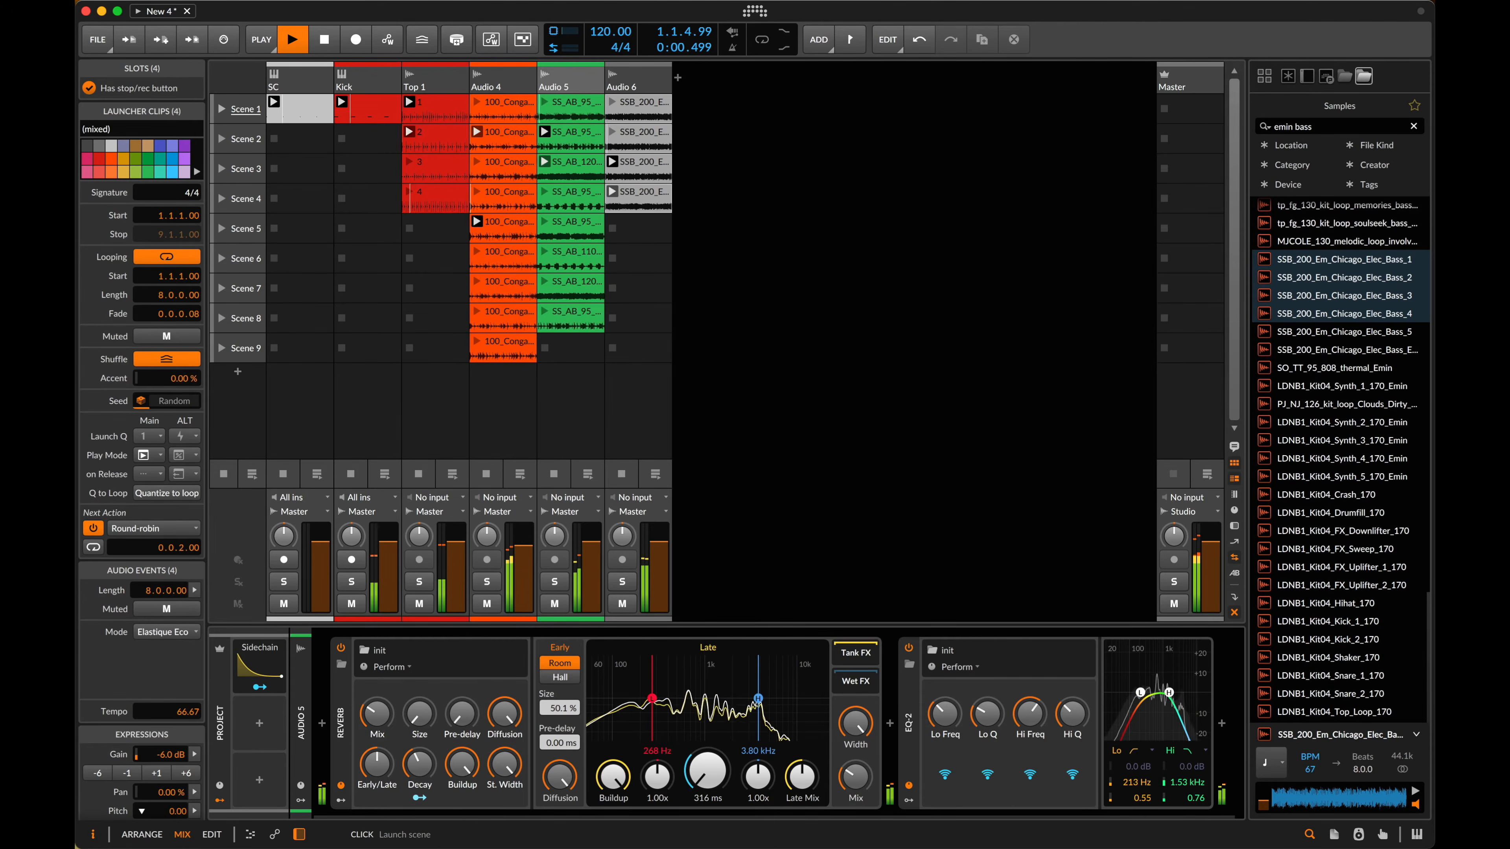
- Open all four bass clips together in the detail editor and enlarge the clip launcher area above it
{"action": "left_click", "coordinate": [644, 110]}
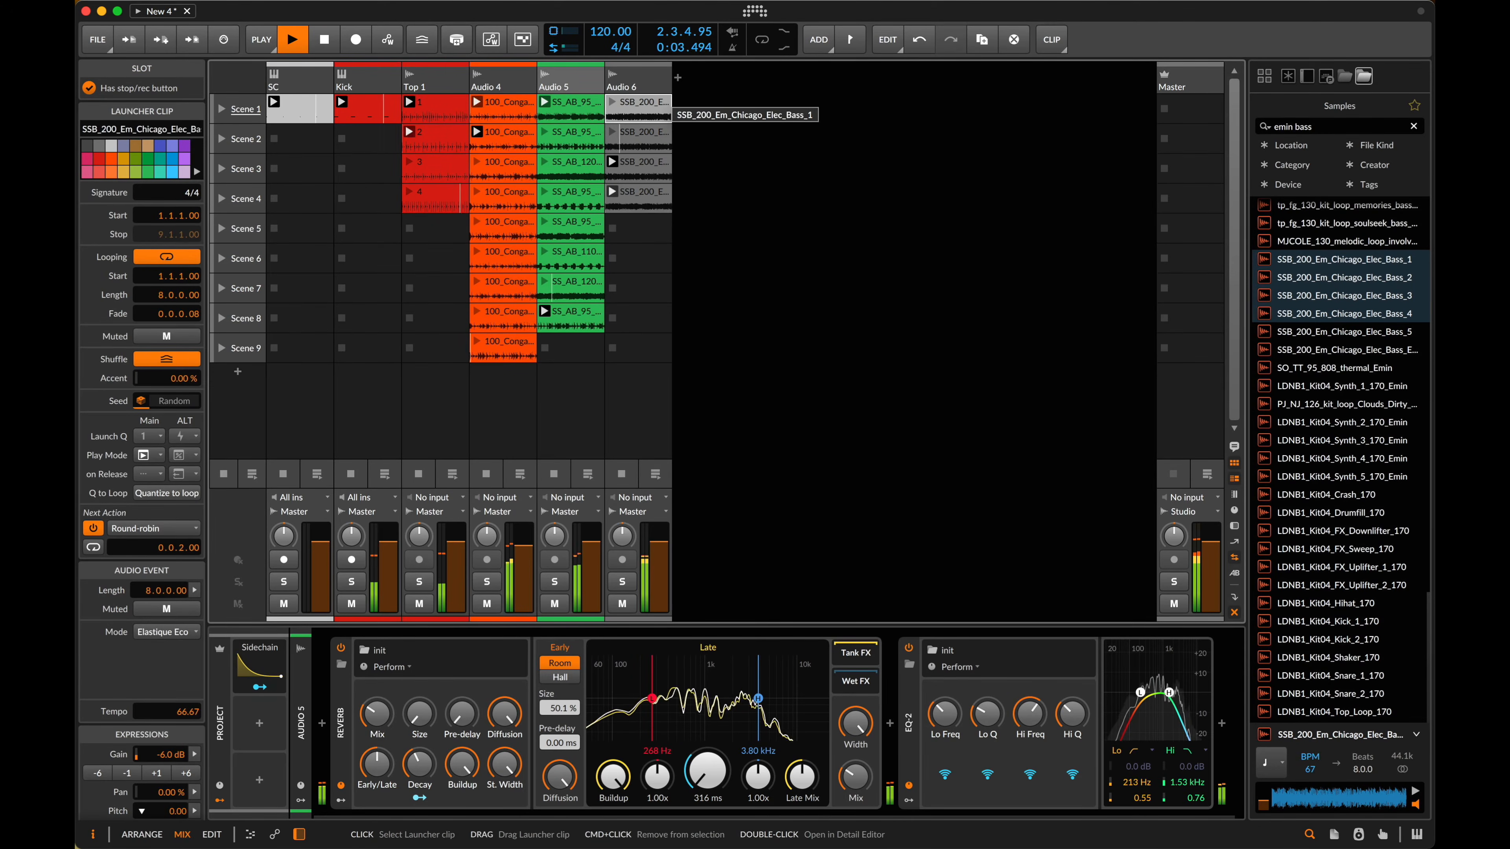
{"action": "left_click", "coordinate": [644, 200], "text": "shift"}
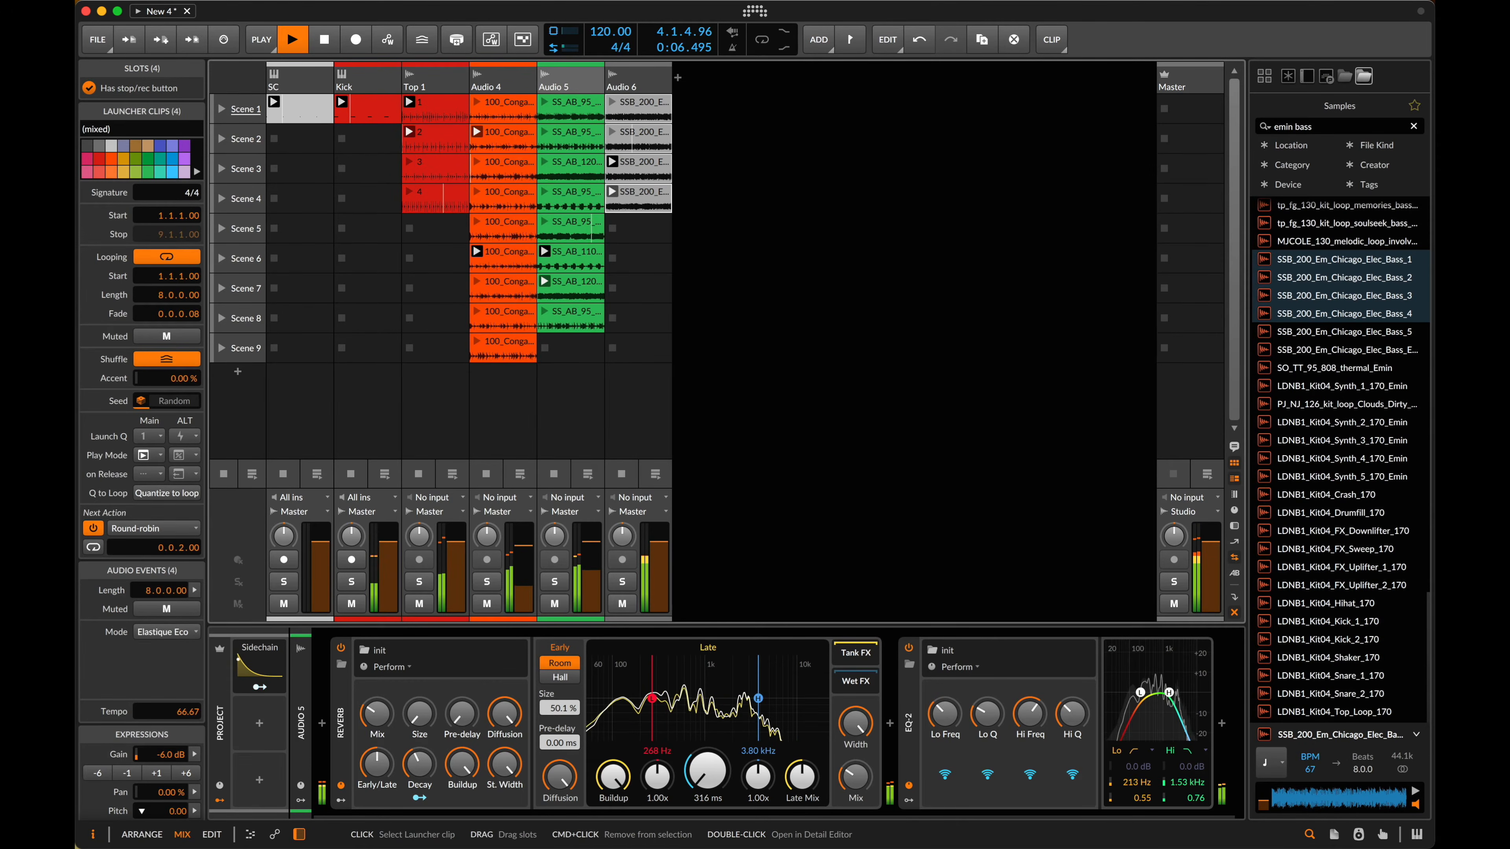
{"action": "double_click", "coordinate": [638, 113]}
{"action": "key", "text": "d"}
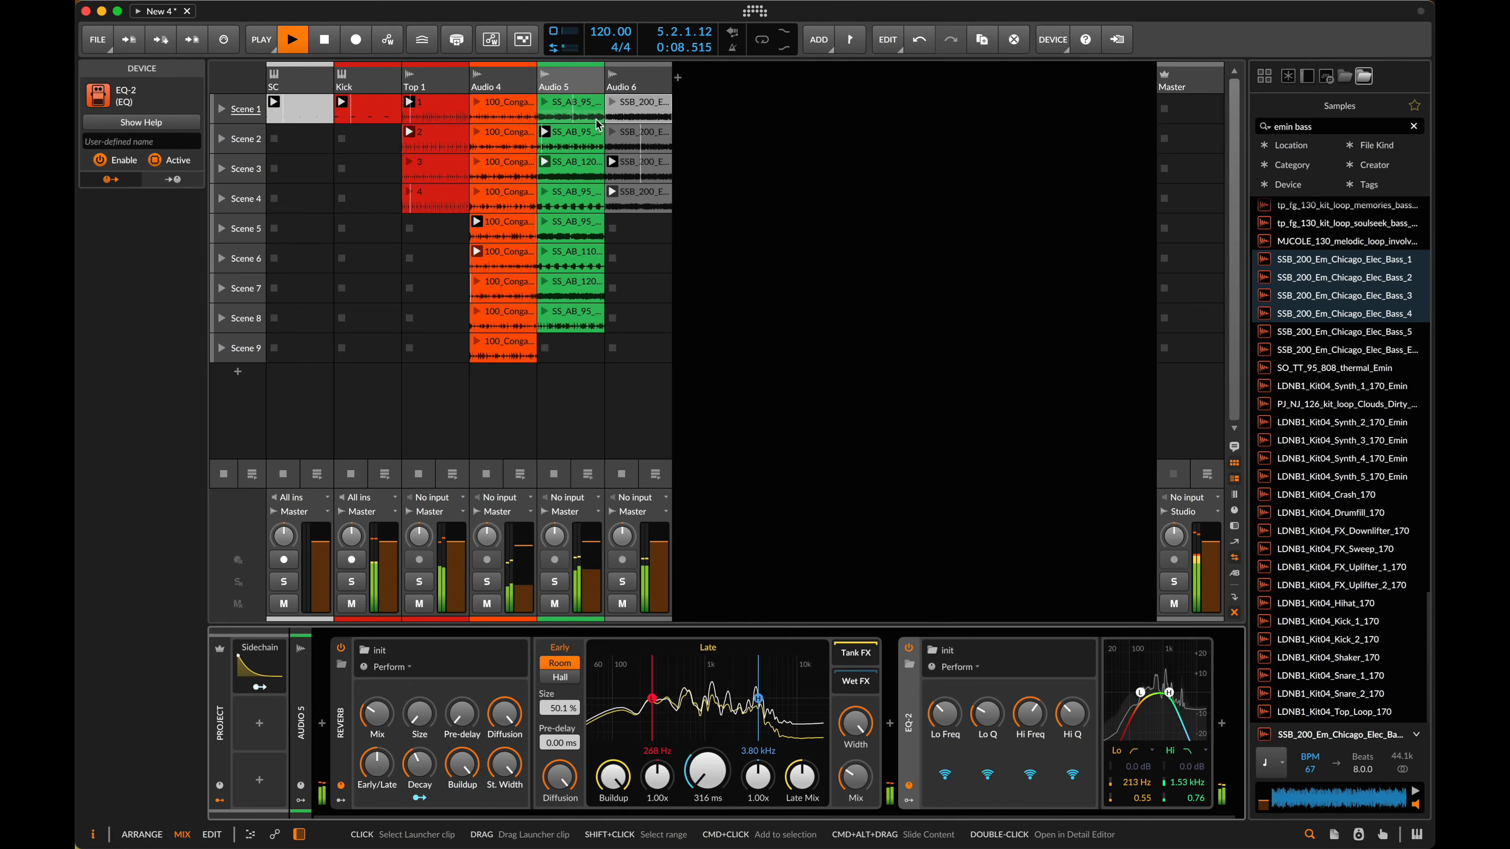
{"action": "left_click", "coordinate": [641, 112]}
{"action": "left_click", "coordinate": [644, 205], "text": "shift"}
{"action": "double_click", "coordinate": [643, 207]}
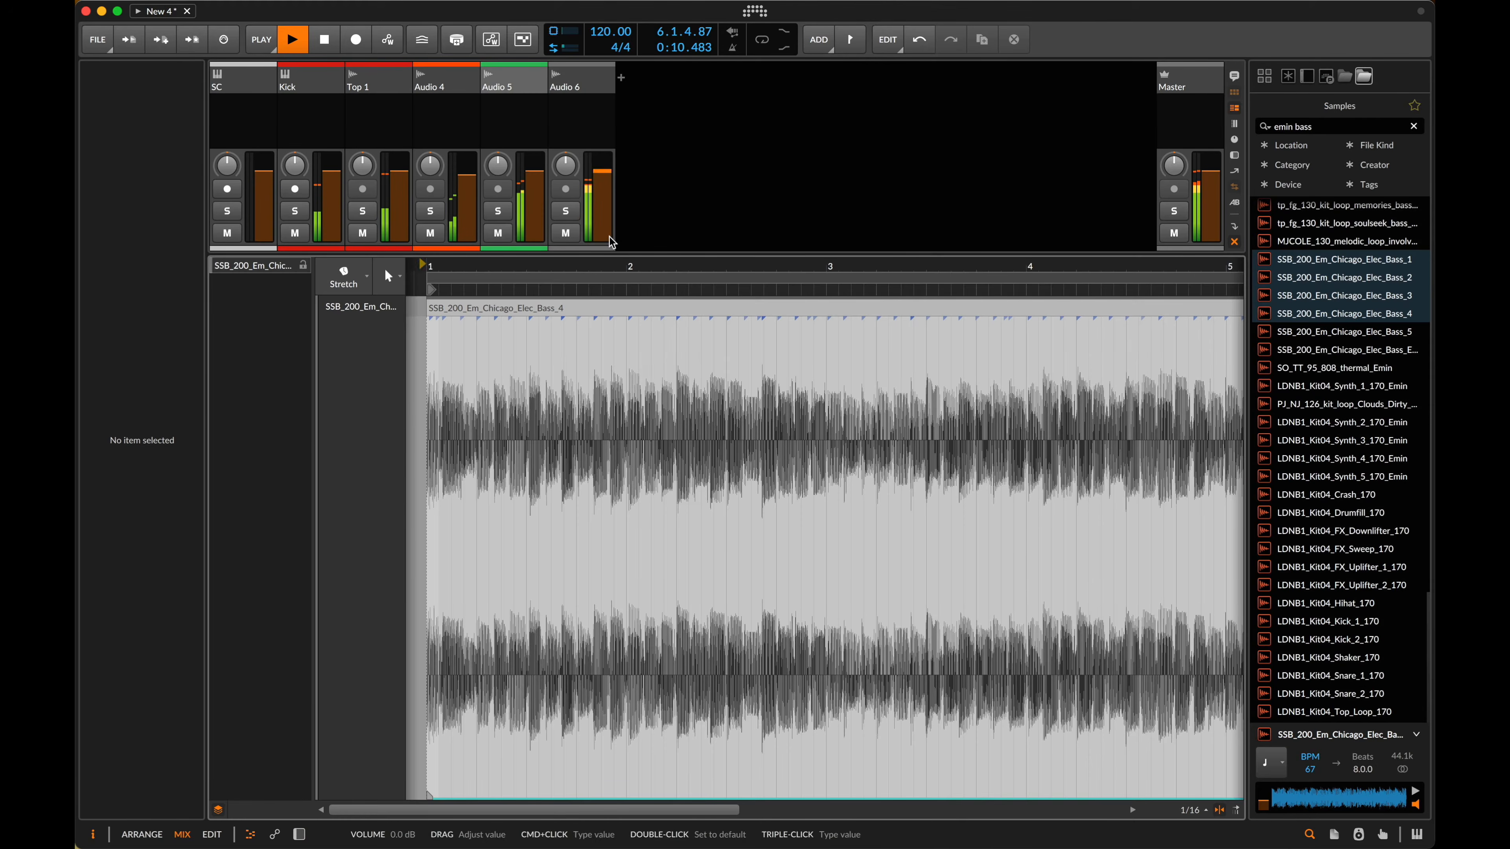
{"action": "left_click_drag", "start_coordinate": [605, 252], "coordinate": [606, 431]}
{"action": "left_click_drag", "start_coordinate": [649, 130], "coordinate": [639, 111]}
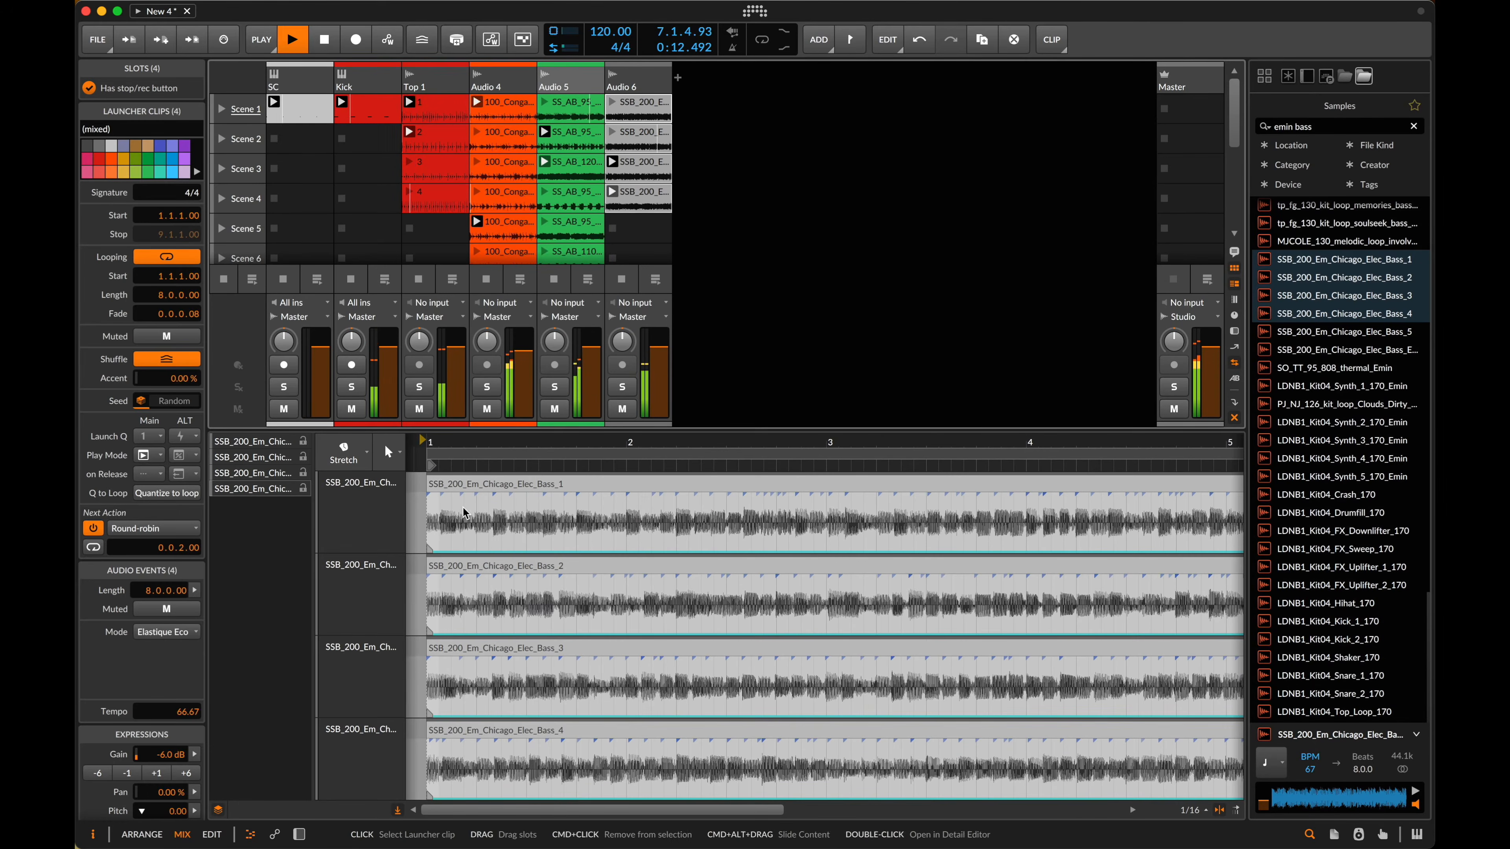
- Slice all four bass clips in place on a straight 1/8 beat grid and shorten every slice to 0.0.1.62
{"action": "key", "text": "space"}
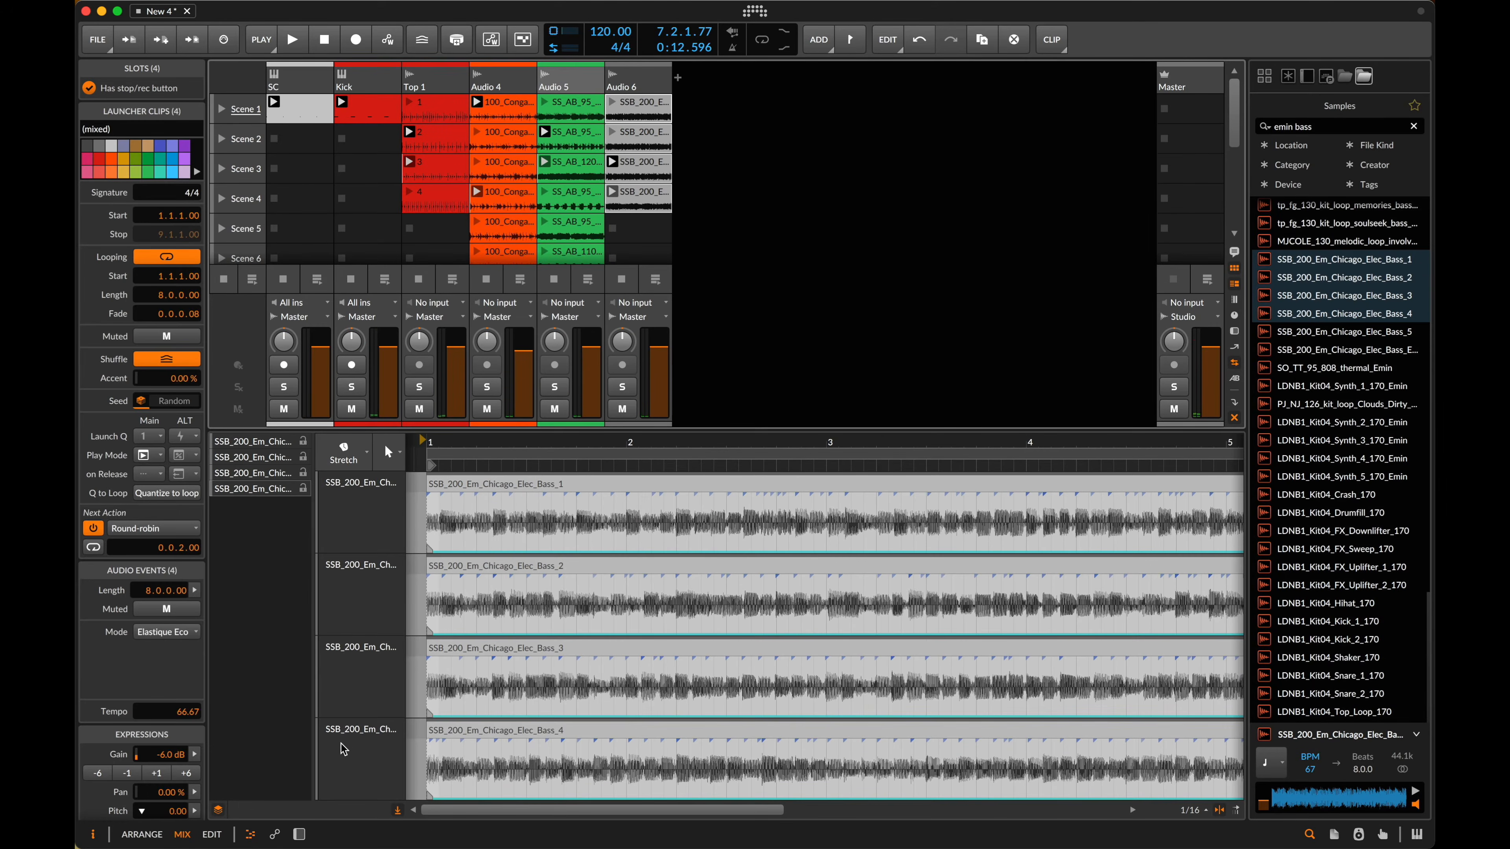
{"action": "left_click", "coordinate": [486, 487]}
{"action": "key", "text": "super+a"}
{"action": "key", "text": "alt+super+e"}
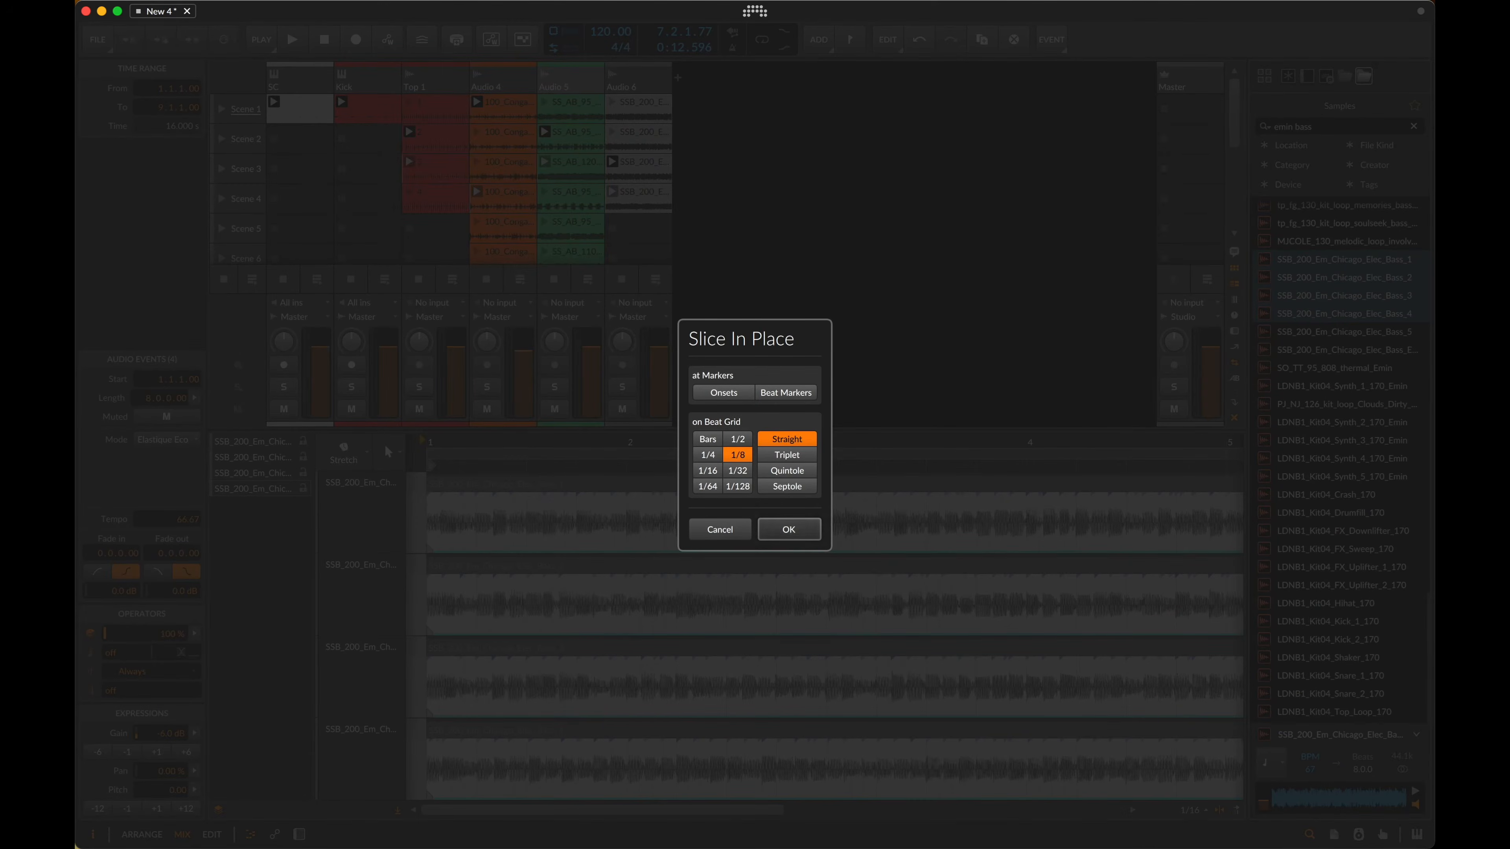
{"action": "key", "text": "Return"}
{"action": "key", "text": "super+a"}
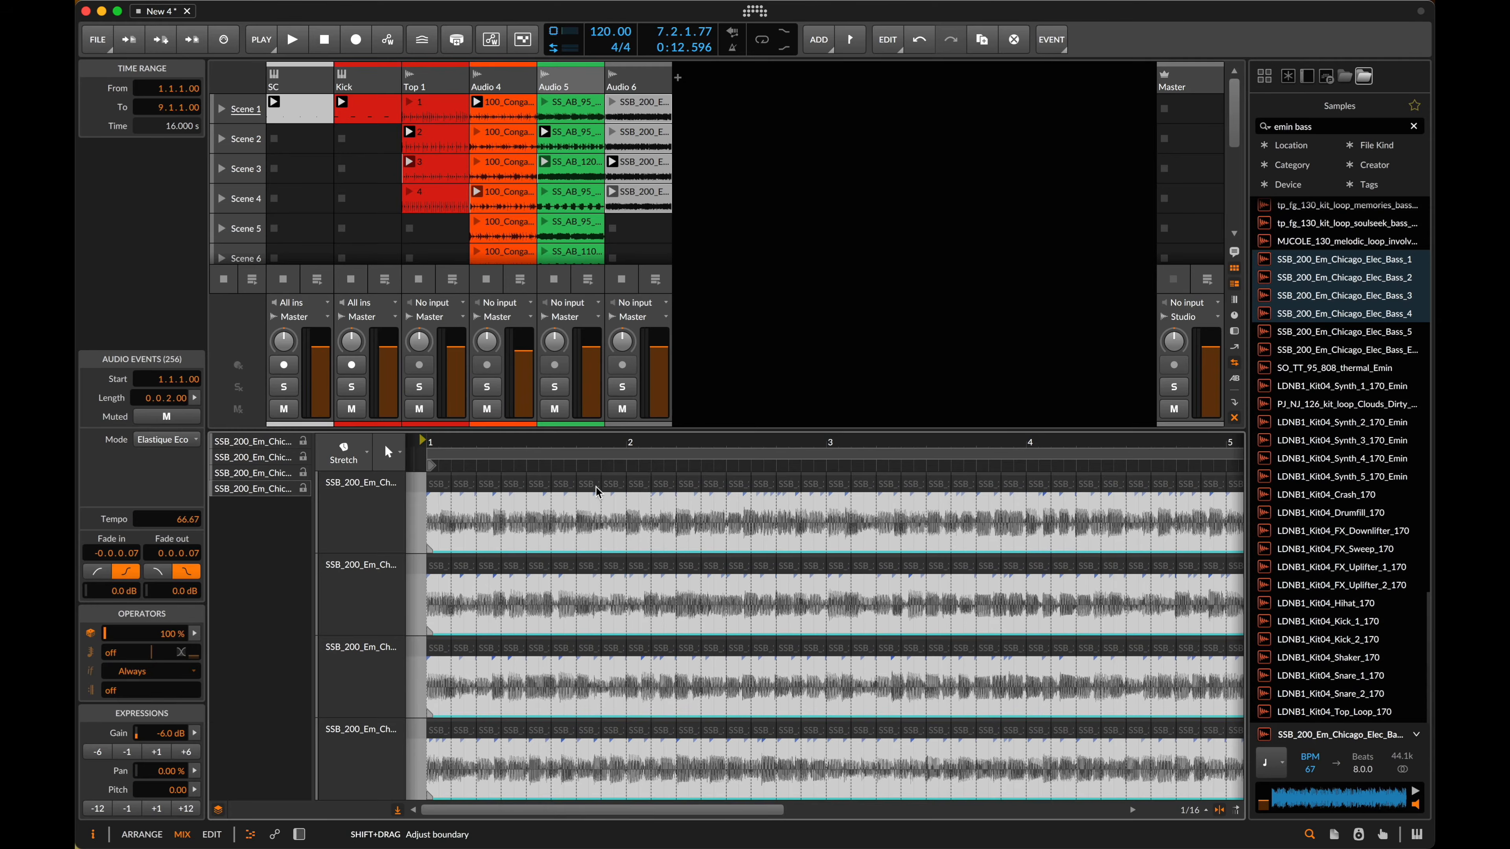
{"action": "left_click_drag", "start_coordinate": [598, 488], "coordinate": [594, 488]}
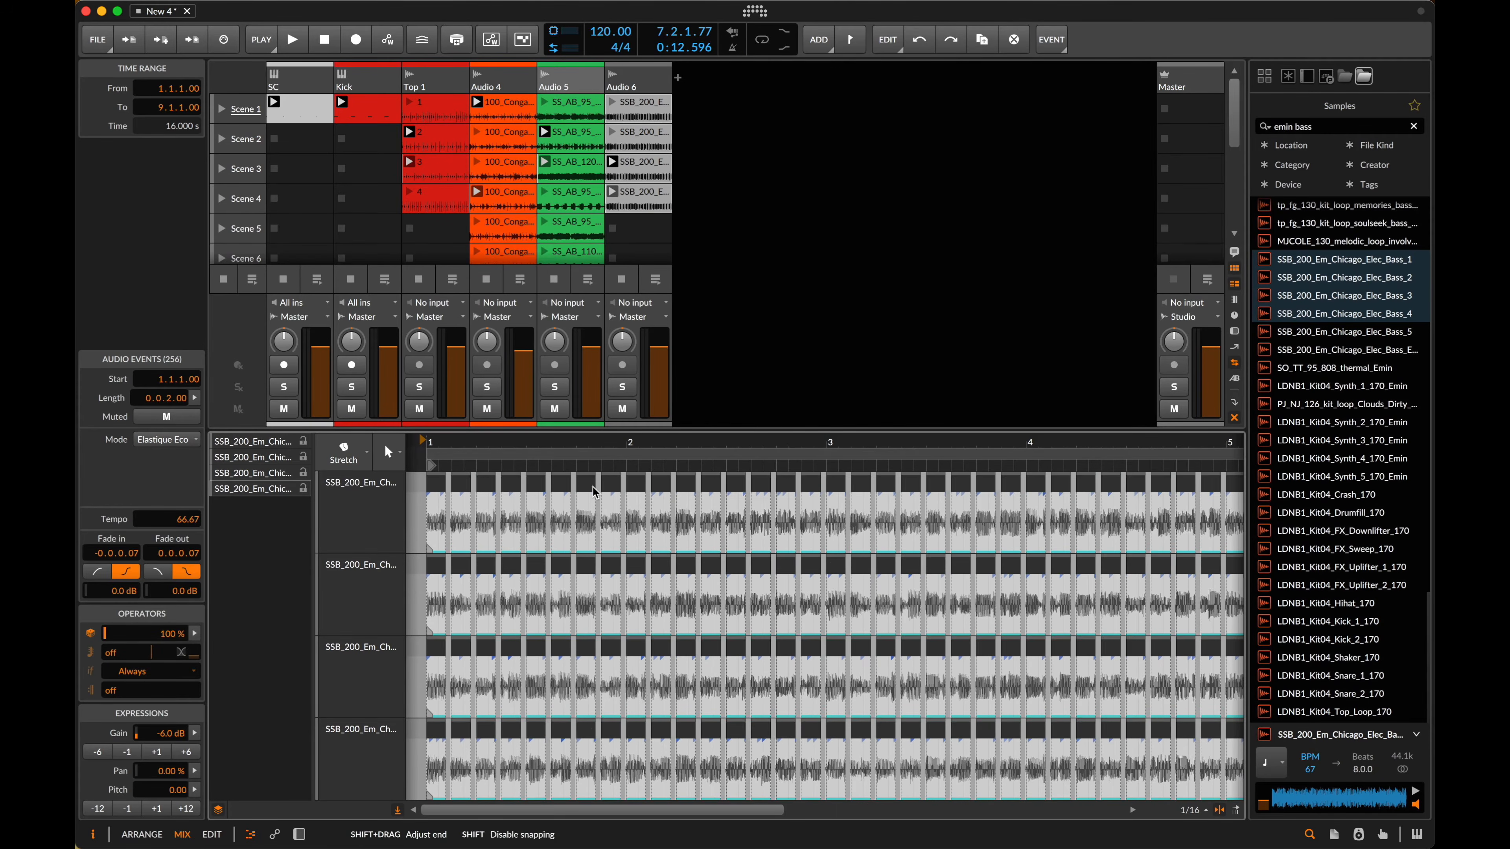
- Set the fade-out of all slices in the four bass clips to 0.0.0.62 with playback running
{"action": "left_click", "coordinate": [637, 112]}
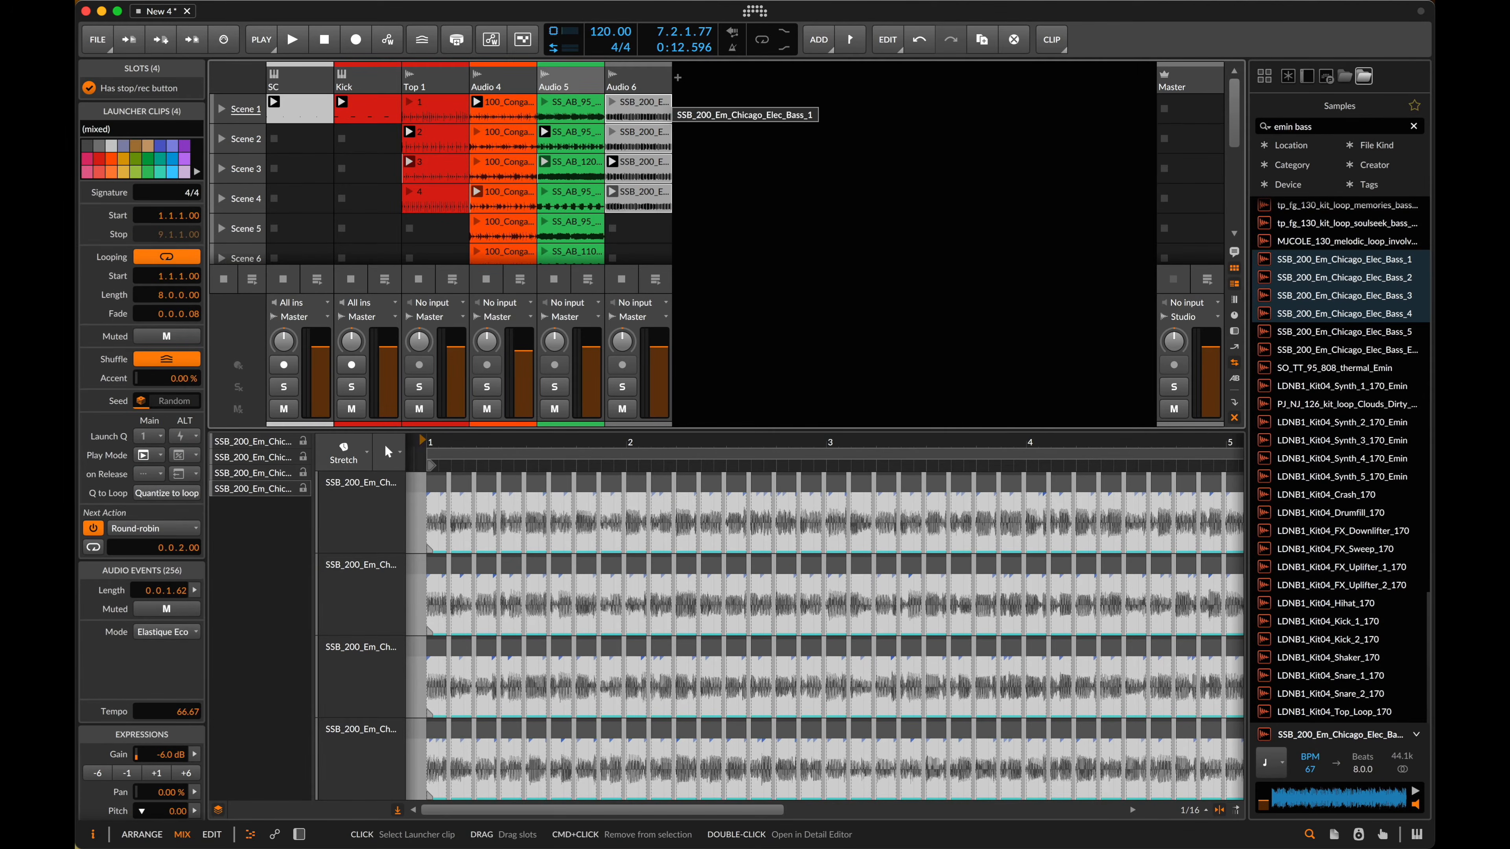
{"action": "left_click", "coordinate": [633, 191]}
{"action": "key", "text": "super+a"}
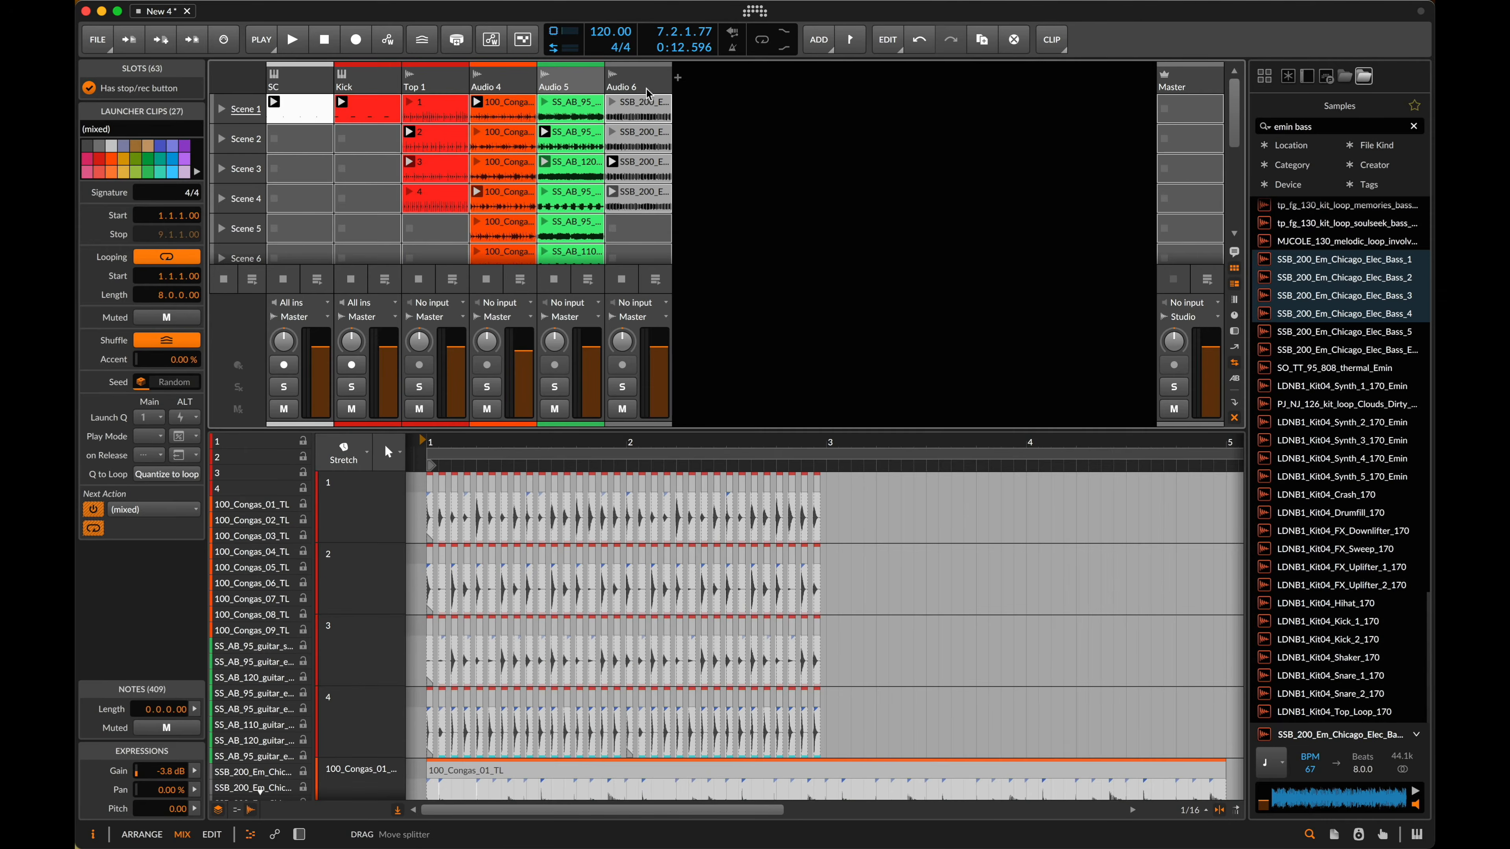
{"action": "left_click", "coordinate": [649, 190]}
{"action": "left_click", "coordinate": [649, 190], "text": "shift"}
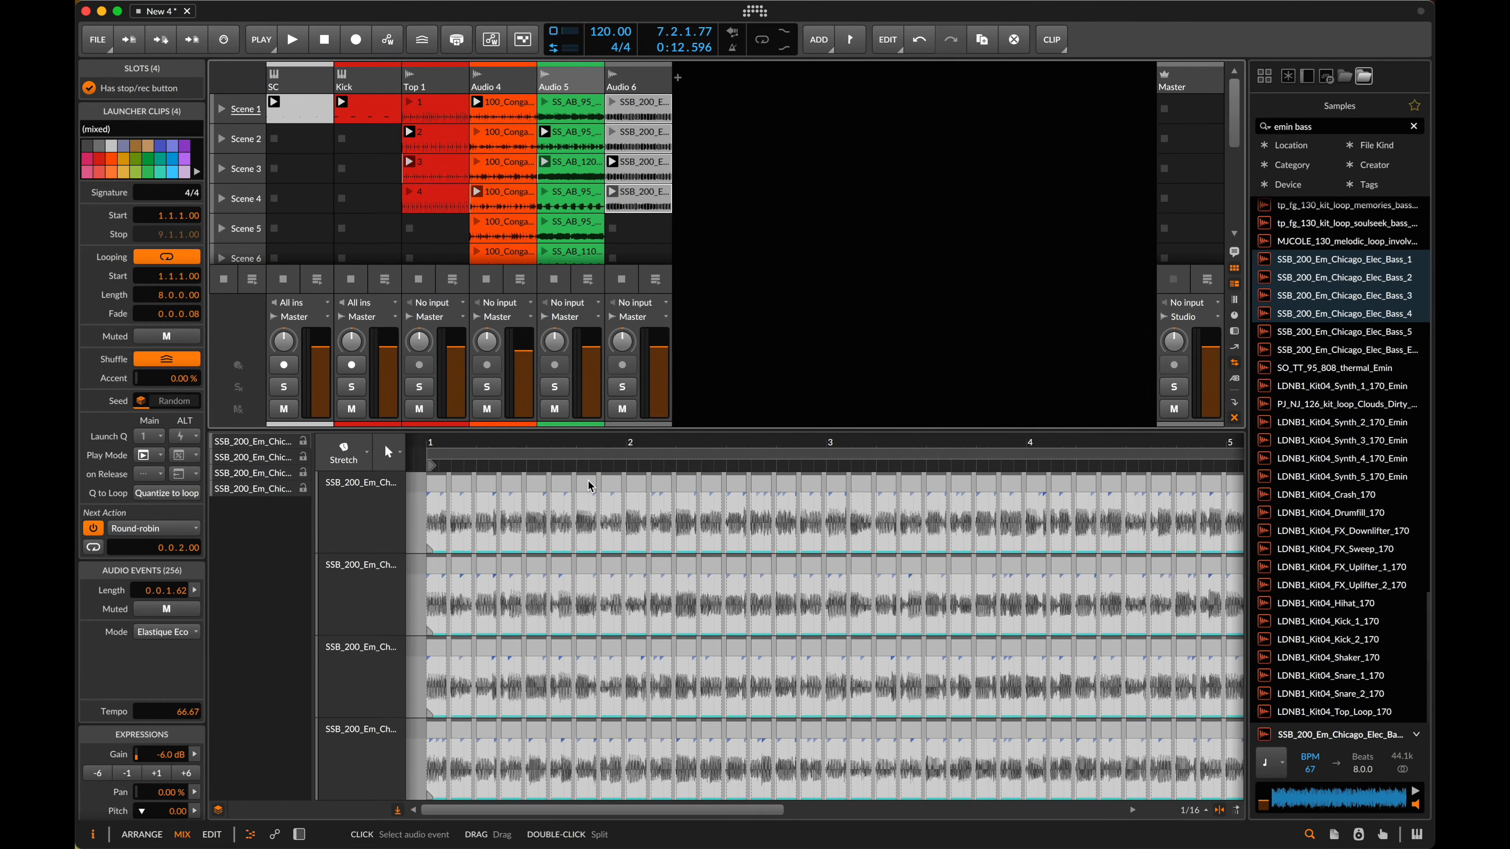
{"action": "key", "text": "super+a"}
{"action": "double_click", "coordinate": [174, 599]}
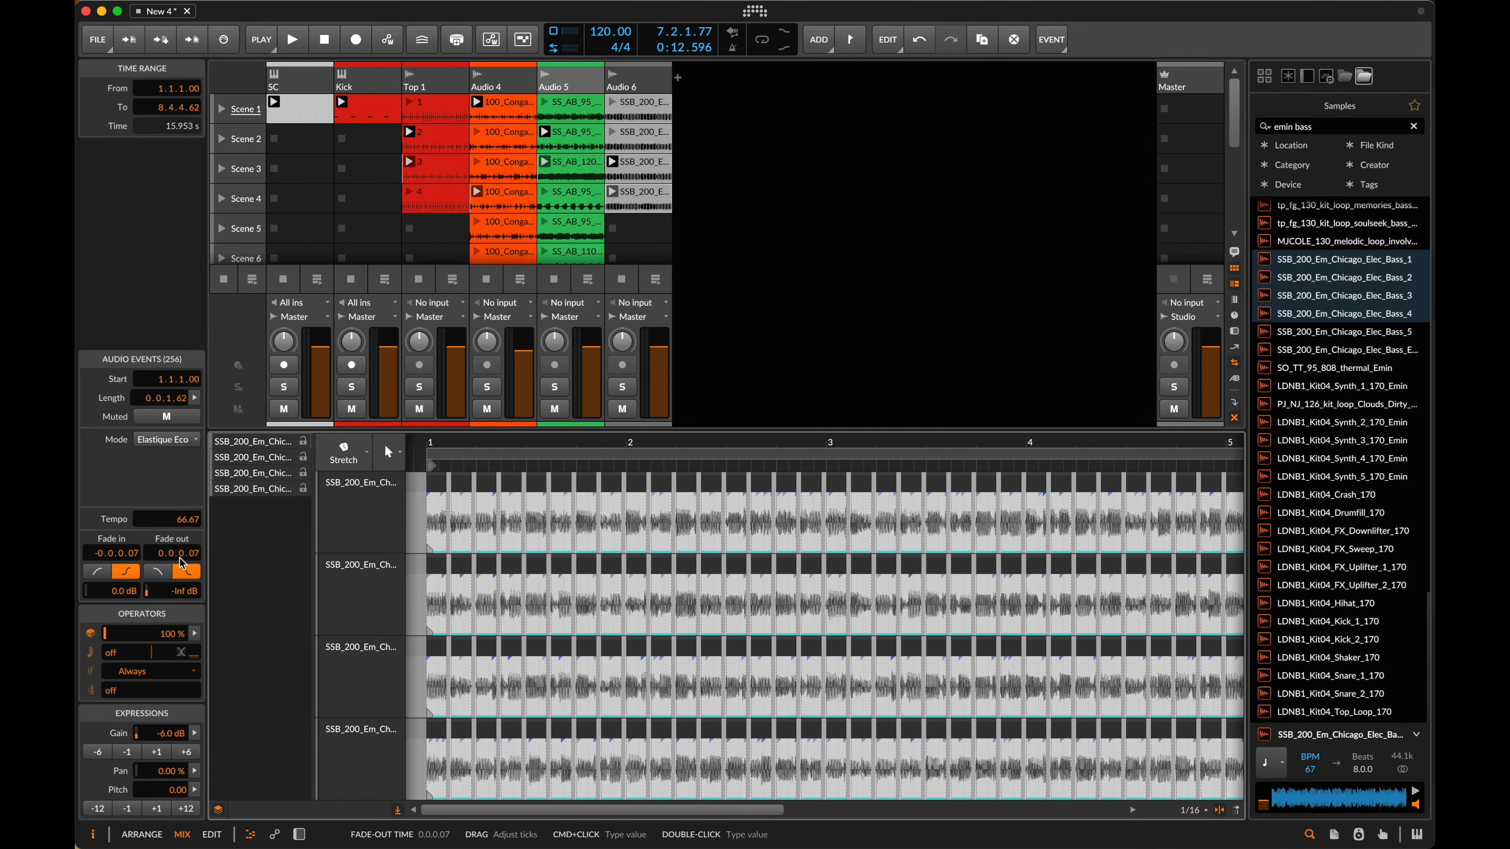
{"action": "key", "text": "space"}
{"action": "left_click_drag", "start_coordinate": [181, 562], "coordinate": [181, 529]}
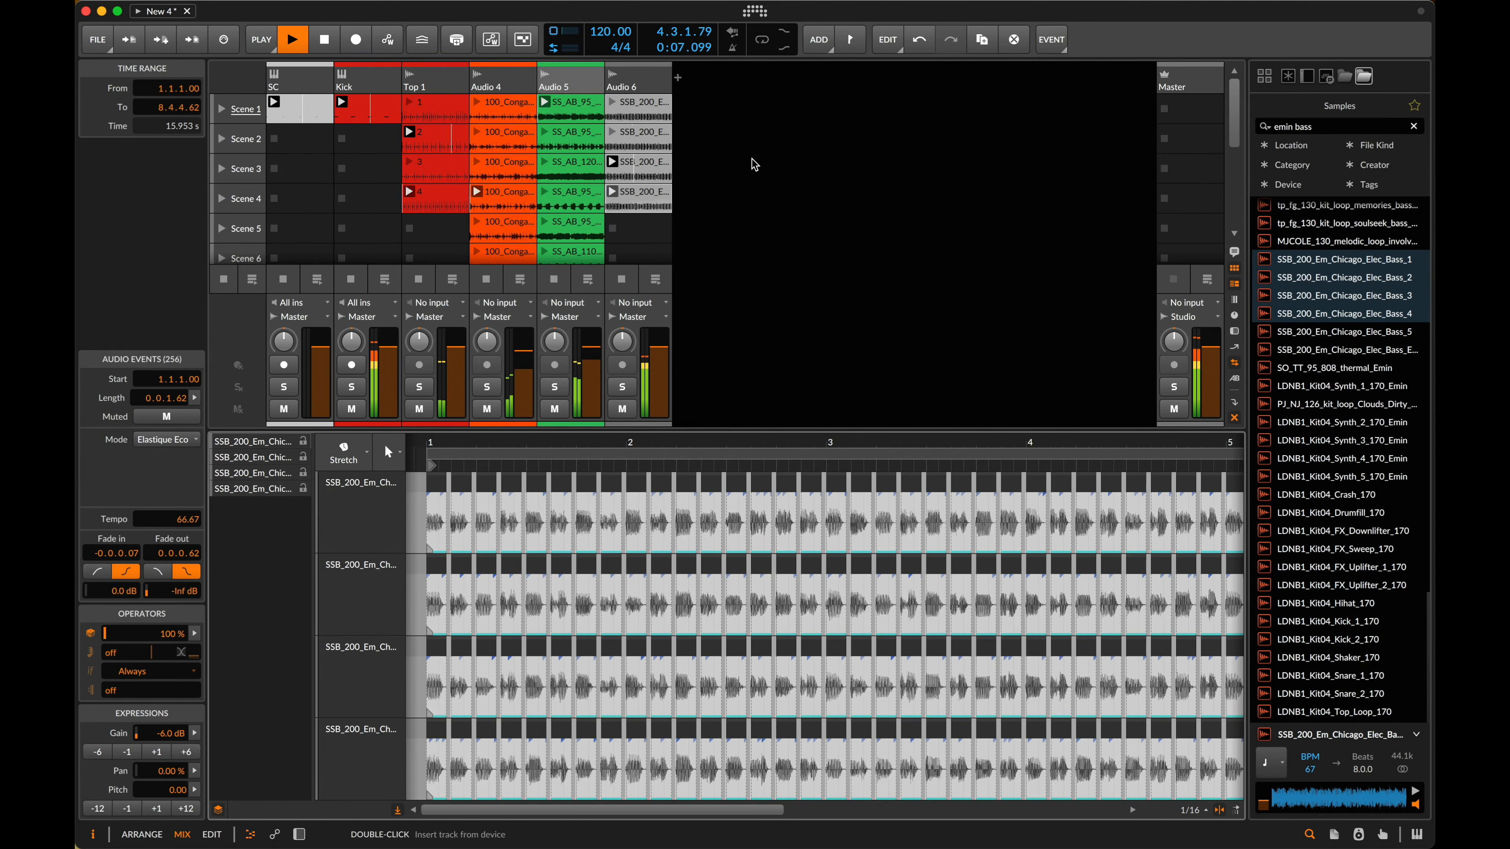
- Set the next action of all four bass clips on Audio 6 to Play Other and restart playback from the first bass clip
{"action": "left_click", "coordinate": [640, 149]}
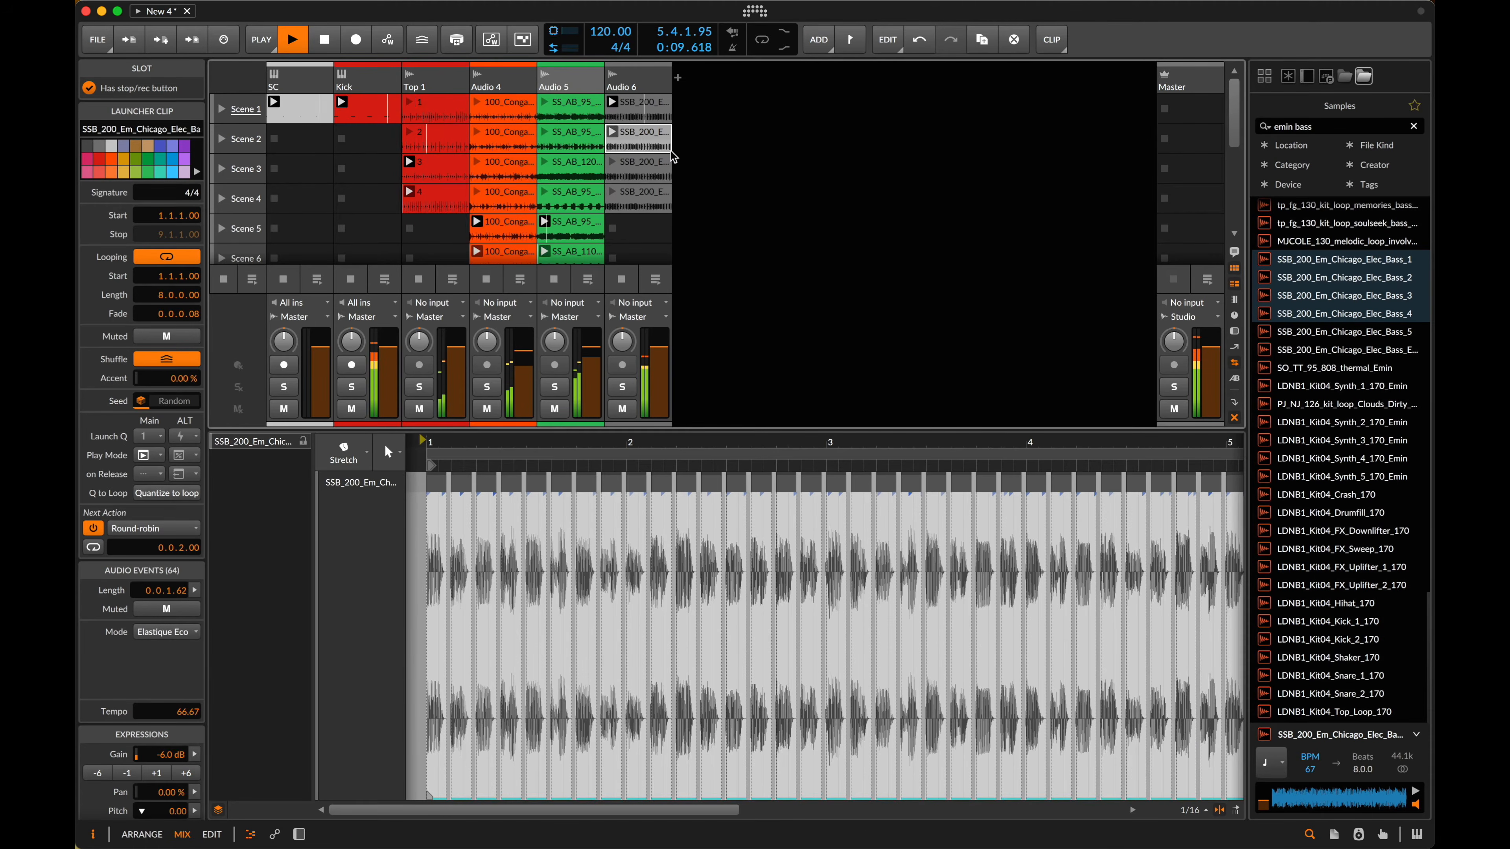
{"action": "key", "text": "space"}
{"action": "left_click", "coordinate": [636, 110]}
{"action": "left_click", "coordinate": [645, 195], "text": "shift"}
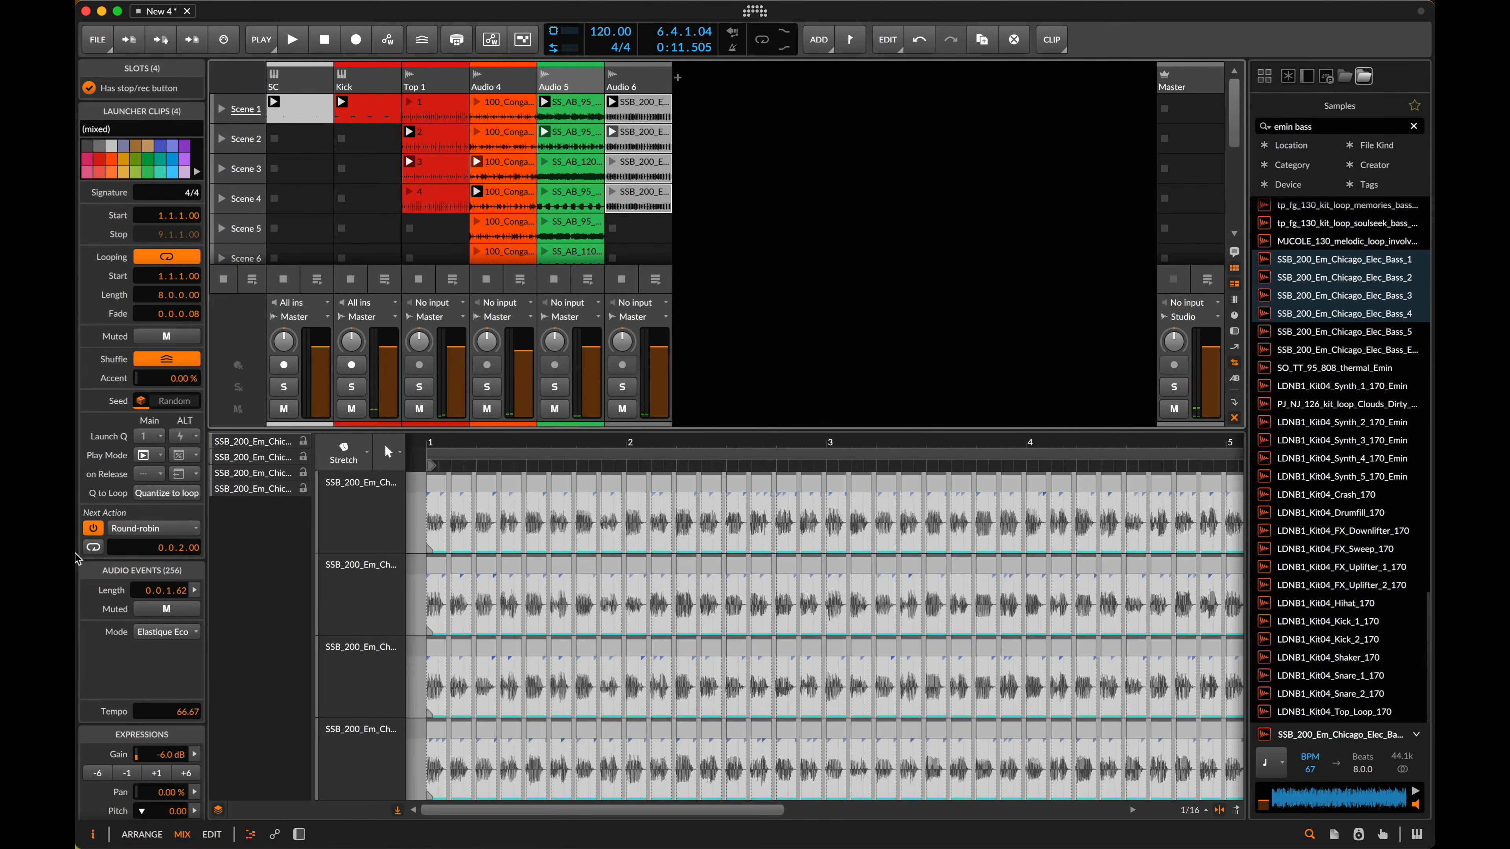
{"action": "left_click", "coordinate": [150, 530]}
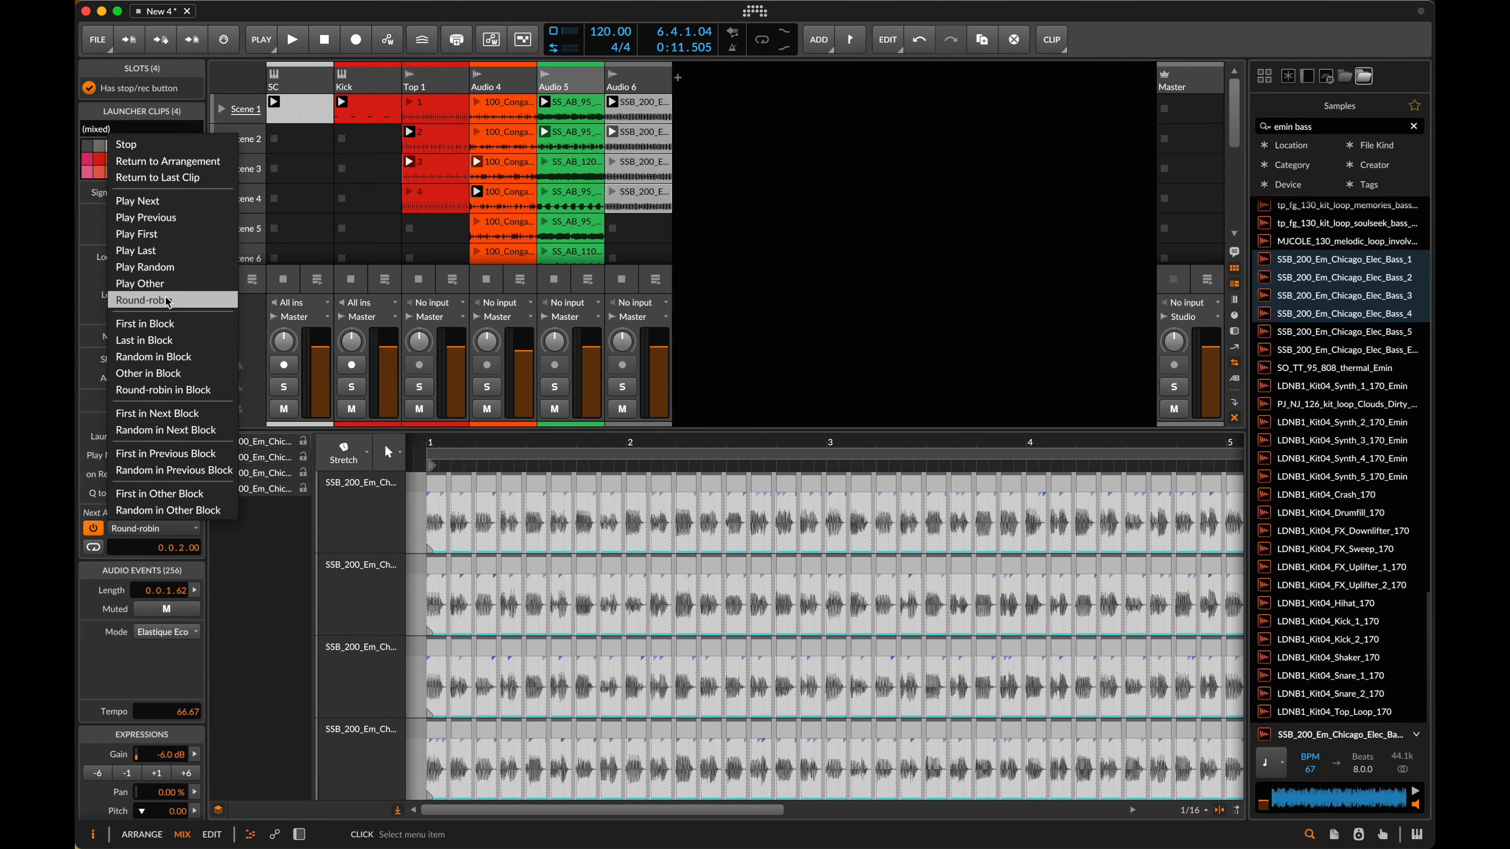
{"action": "left_click", "coordinate": [159, 283]}
{"action": "left_click", "coordinate": [659, 112]}
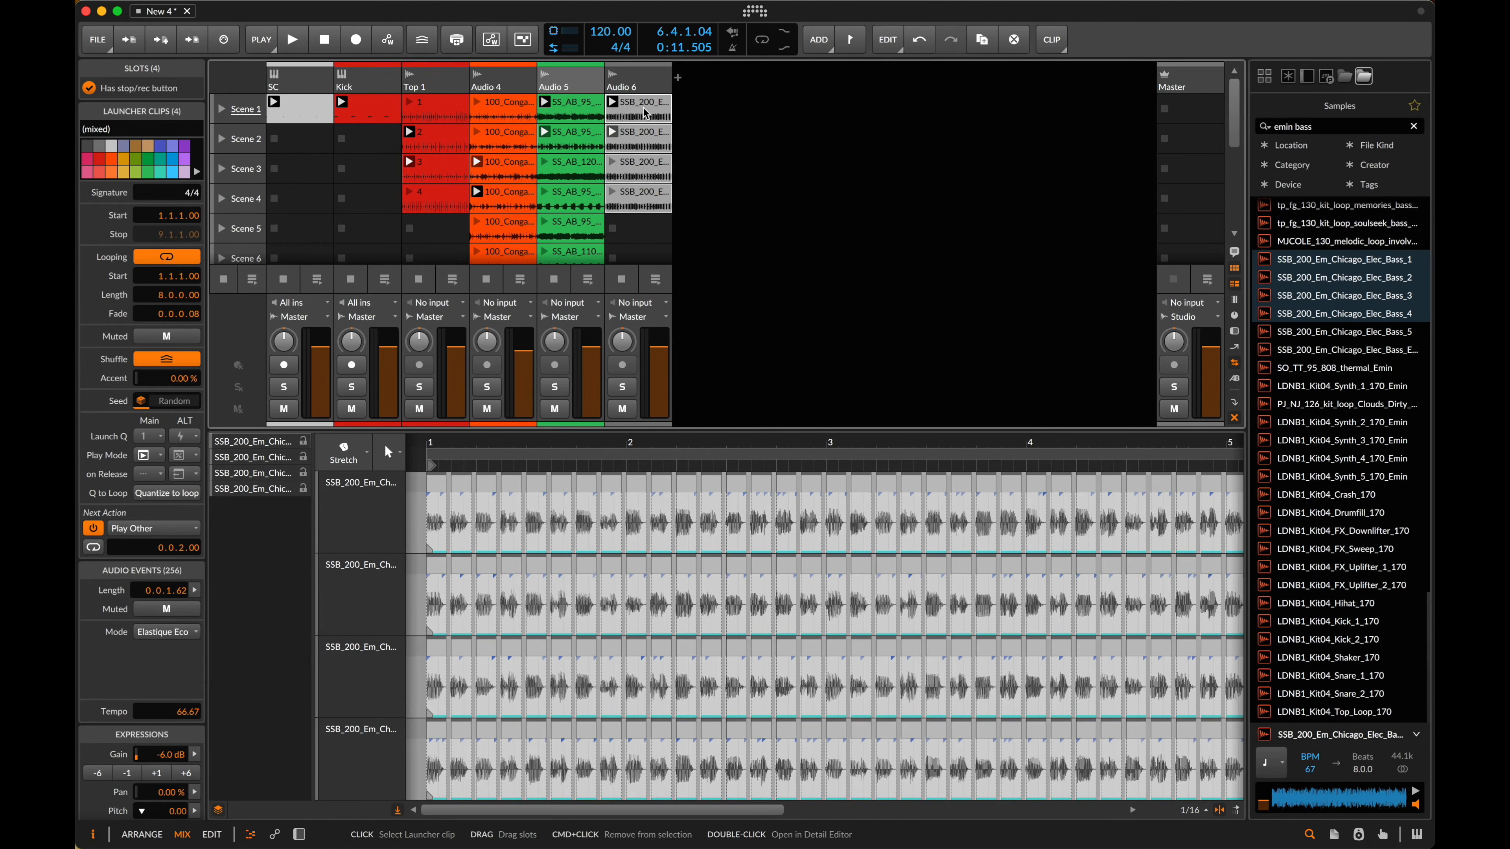
{"action": "left_click", "coordinate": [614, 104]}
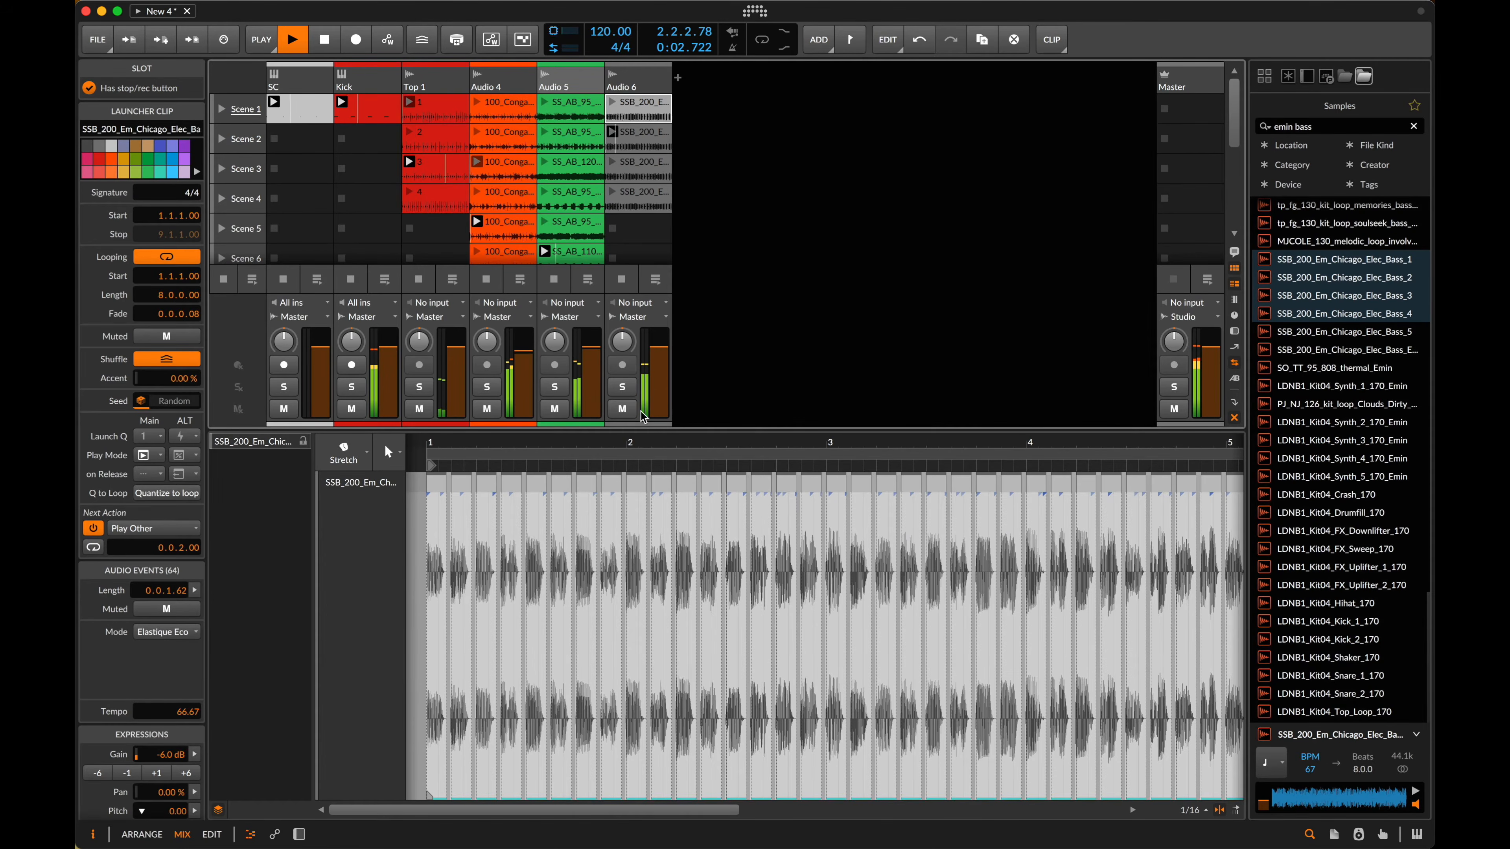
- Map the Sidechain modulator to the Audio 6 volume with a negative amount to duck the bass
{"action": "key", "text": "d"}
{"action": "left_click", "coordinate": [259, 687]}
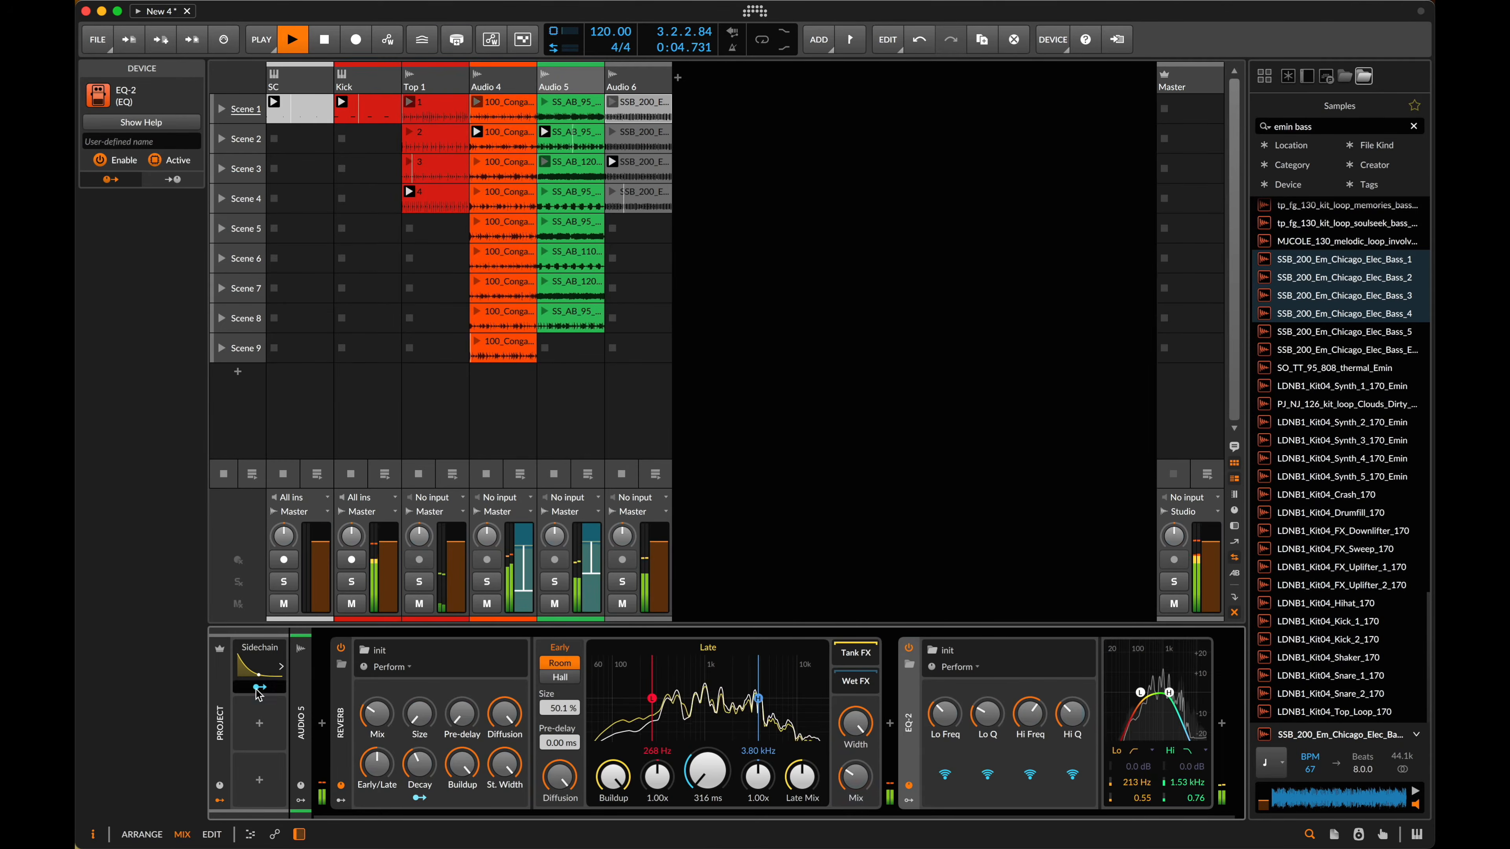
{"action": "left_click_drag", "start_coordinate": [651, 552], "coordinate": [661, 556]}
{"action": "left_click", "coordinate": [647, 180]}
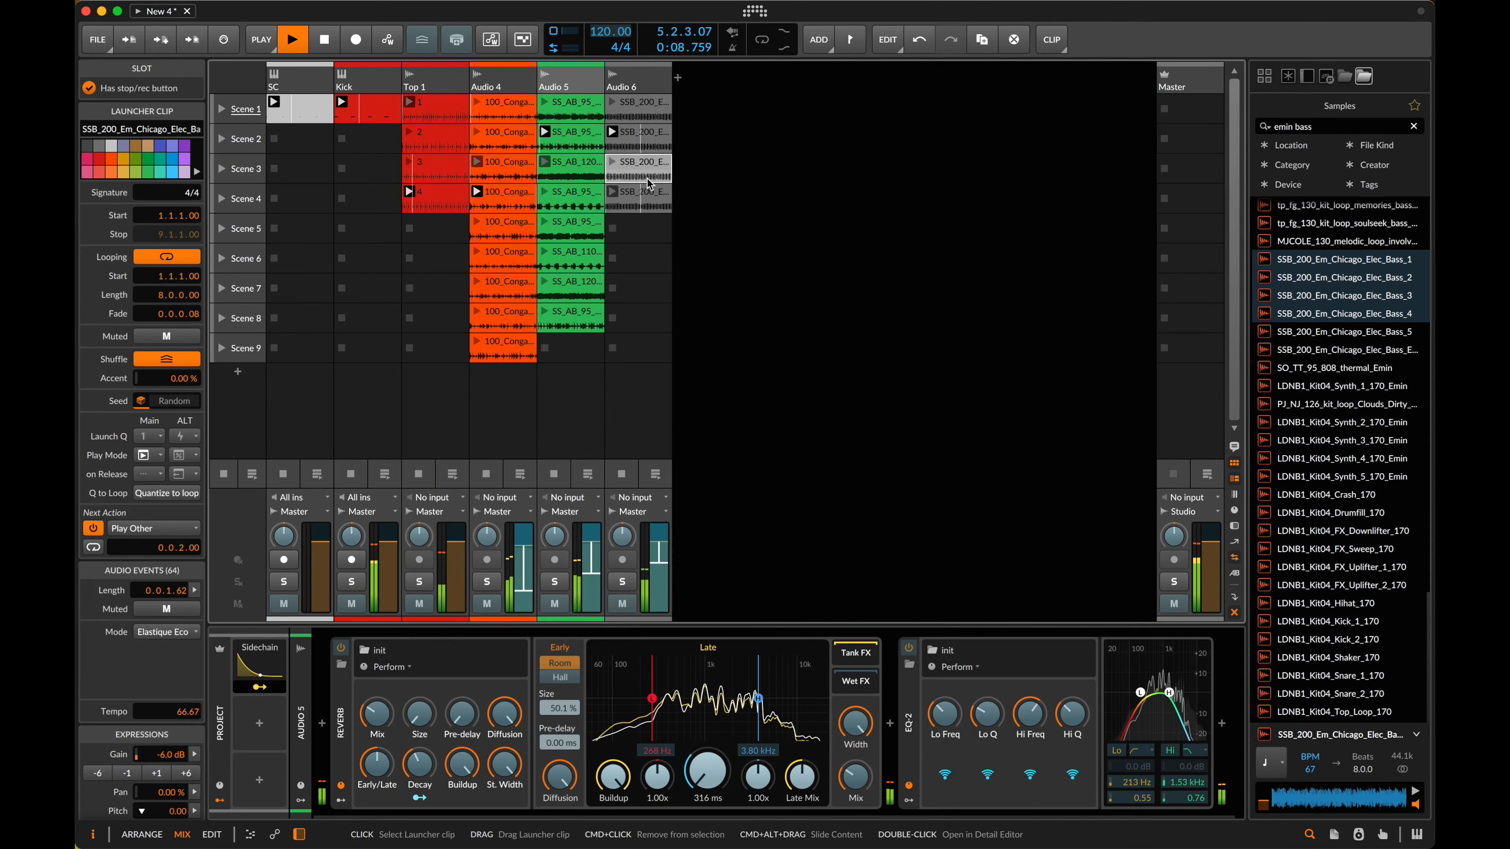
- Add SSB_200_Em_Chicago_Elec_Bass_5 to Audio 6 in Scene 5 and slice it in place on a straight 1/8 beat grid
{"action": "left_click_drag", "start_coordinate": [1425, 332], "coordinate": [638, 233]}
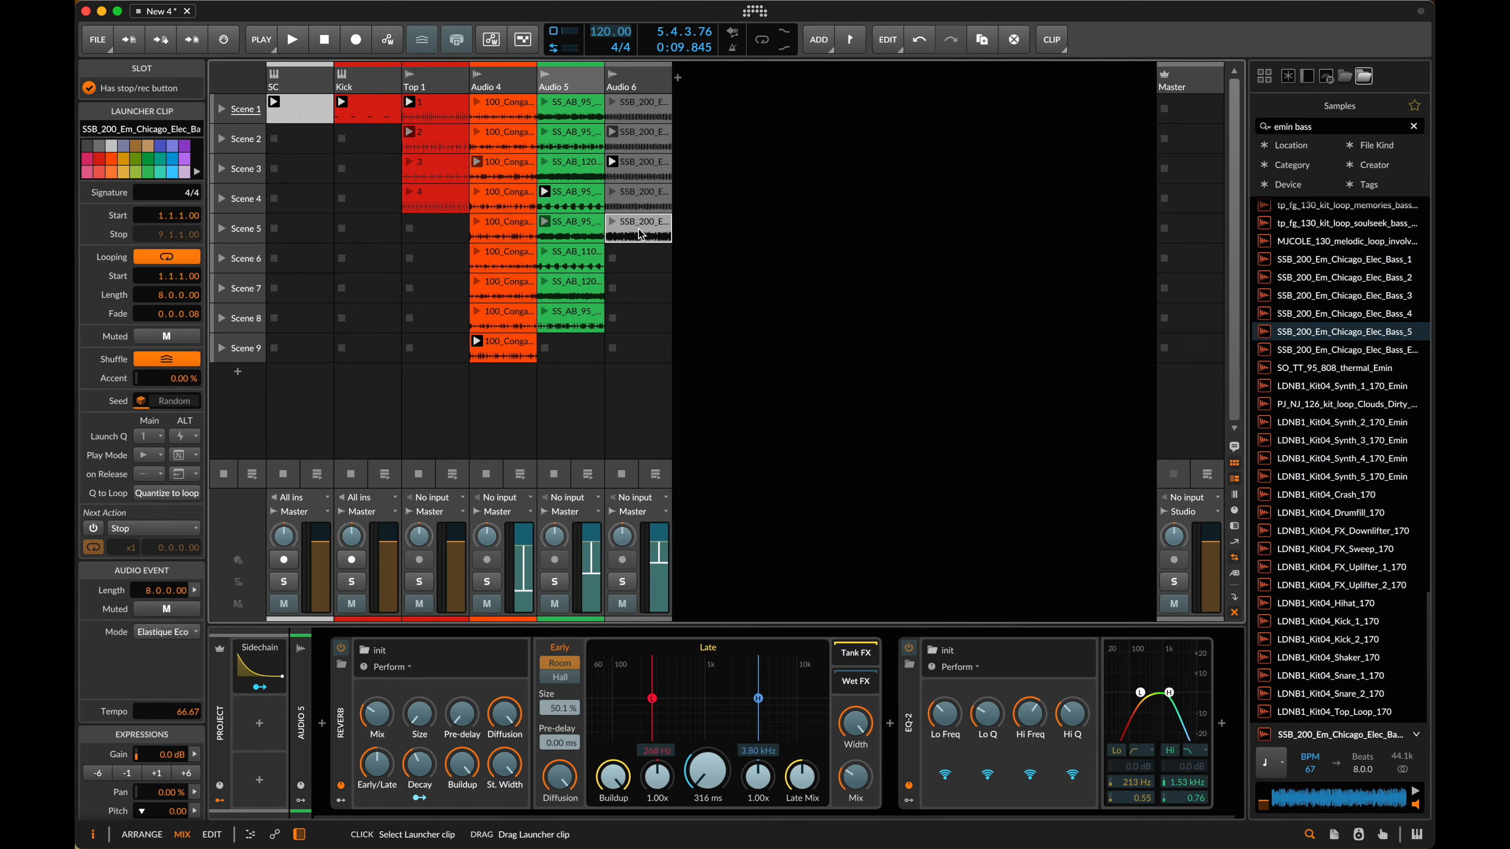
{"action": "double_click", "coordinate": [637, 233]}
{"action": "key", "text": "ctrl+shift+e"}
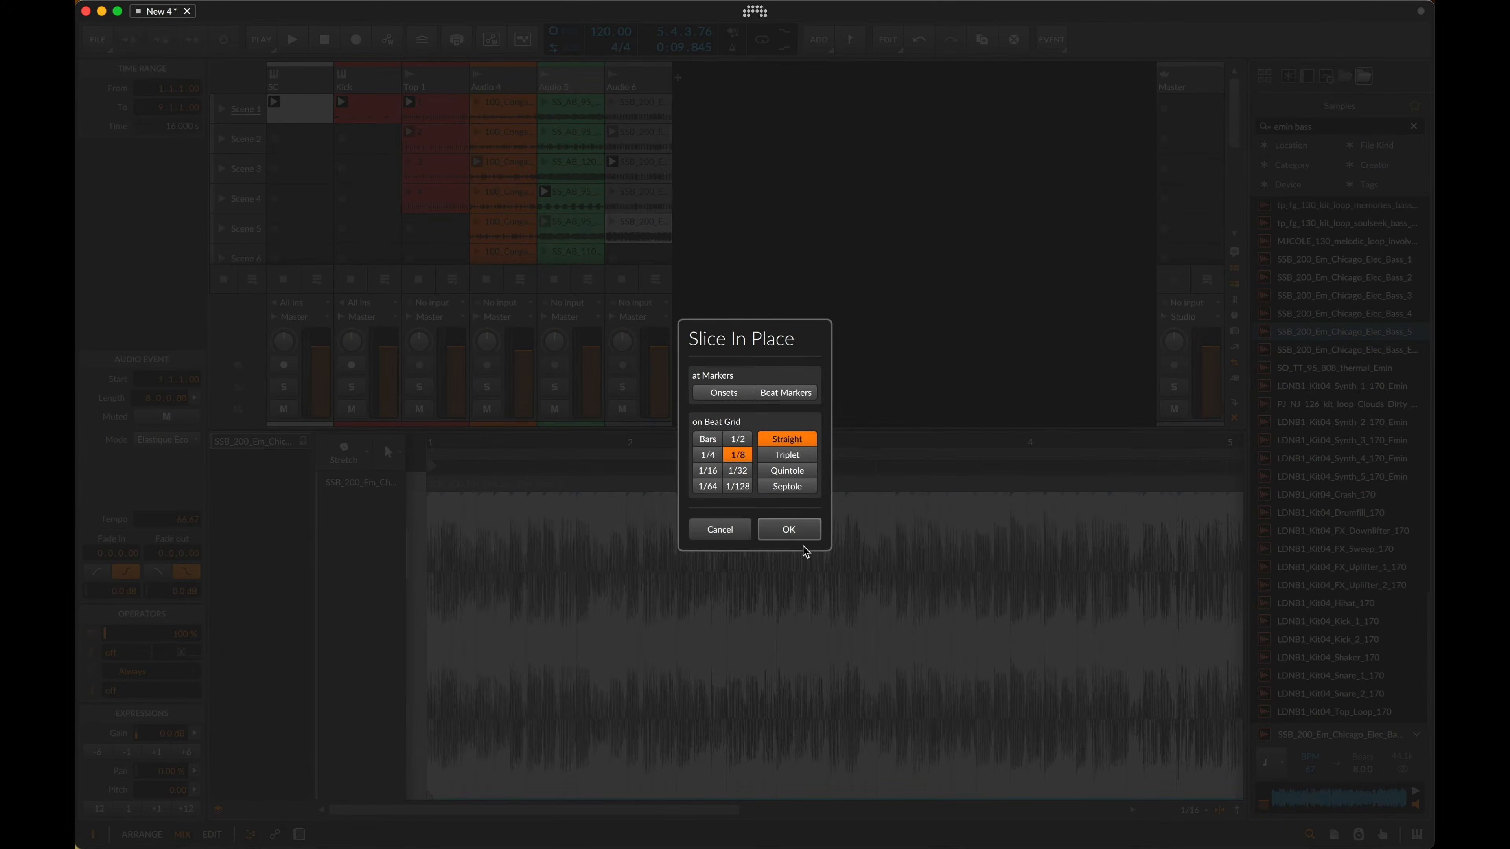
{"action": "left_click", "coordinate": [801, 534]}
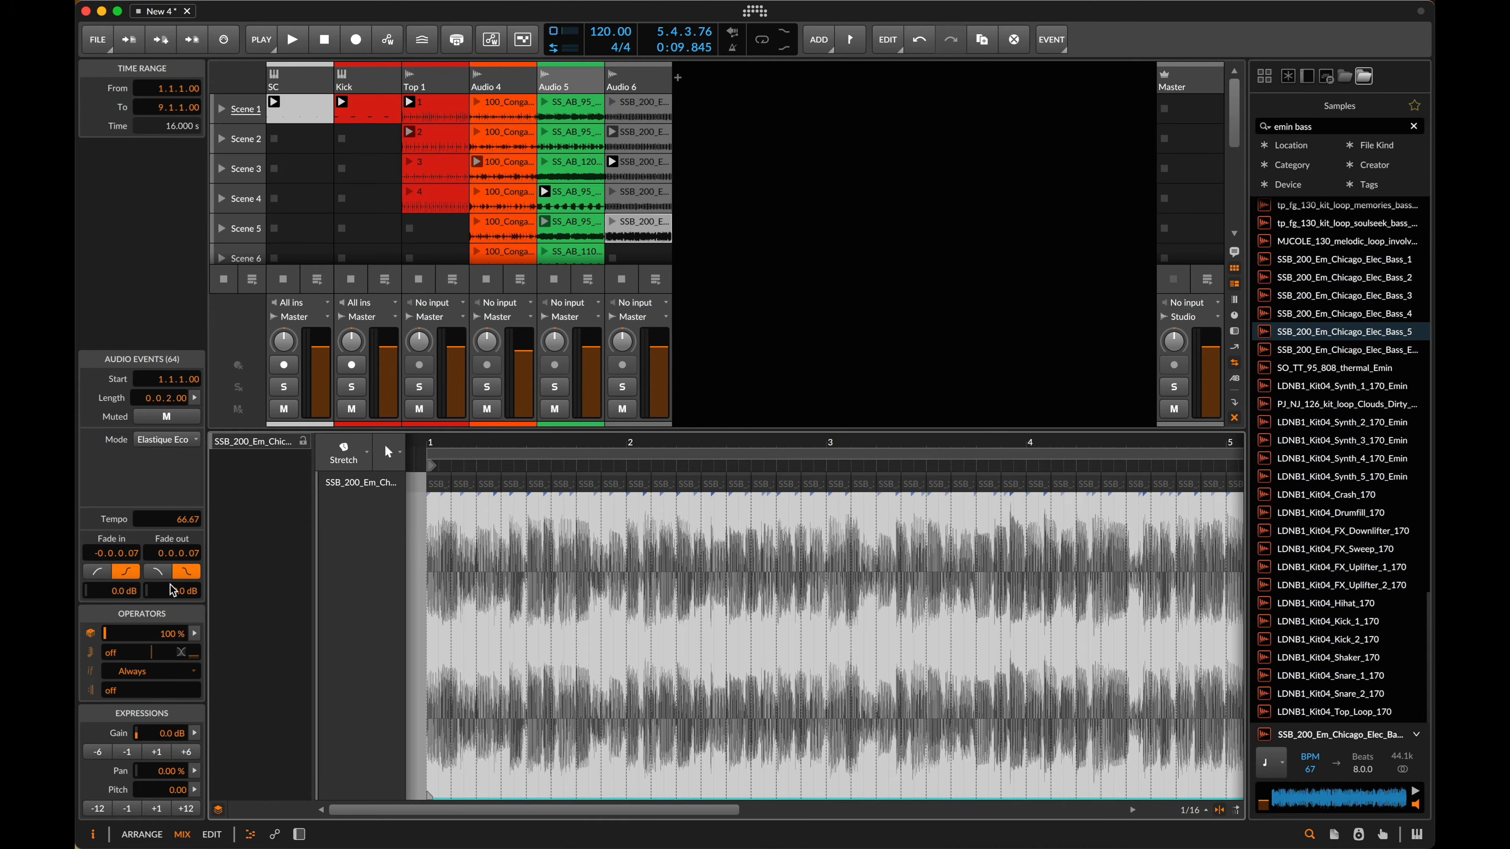
- Set the new slices' fade-out to 0.0.2.00 and the fifth bass clip's next action to Play Other after 0.0.1.00, with playback running
{"action": "left_click_drag", "start_coordinate": [182, 557], "coordinate": [183, 530]}
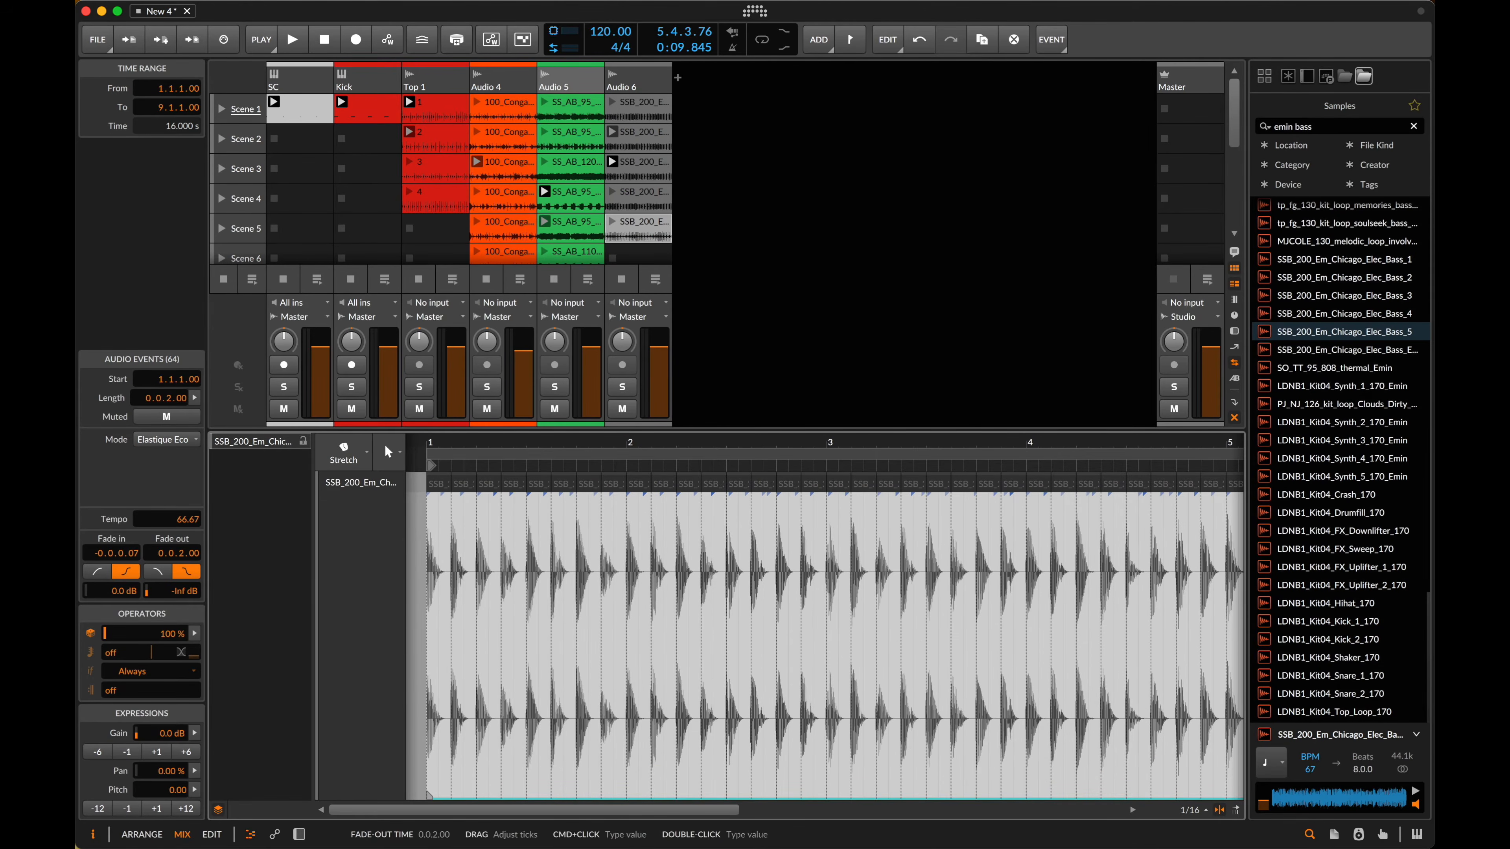
{"action": "left_click", "coordinate": [638, 194]}
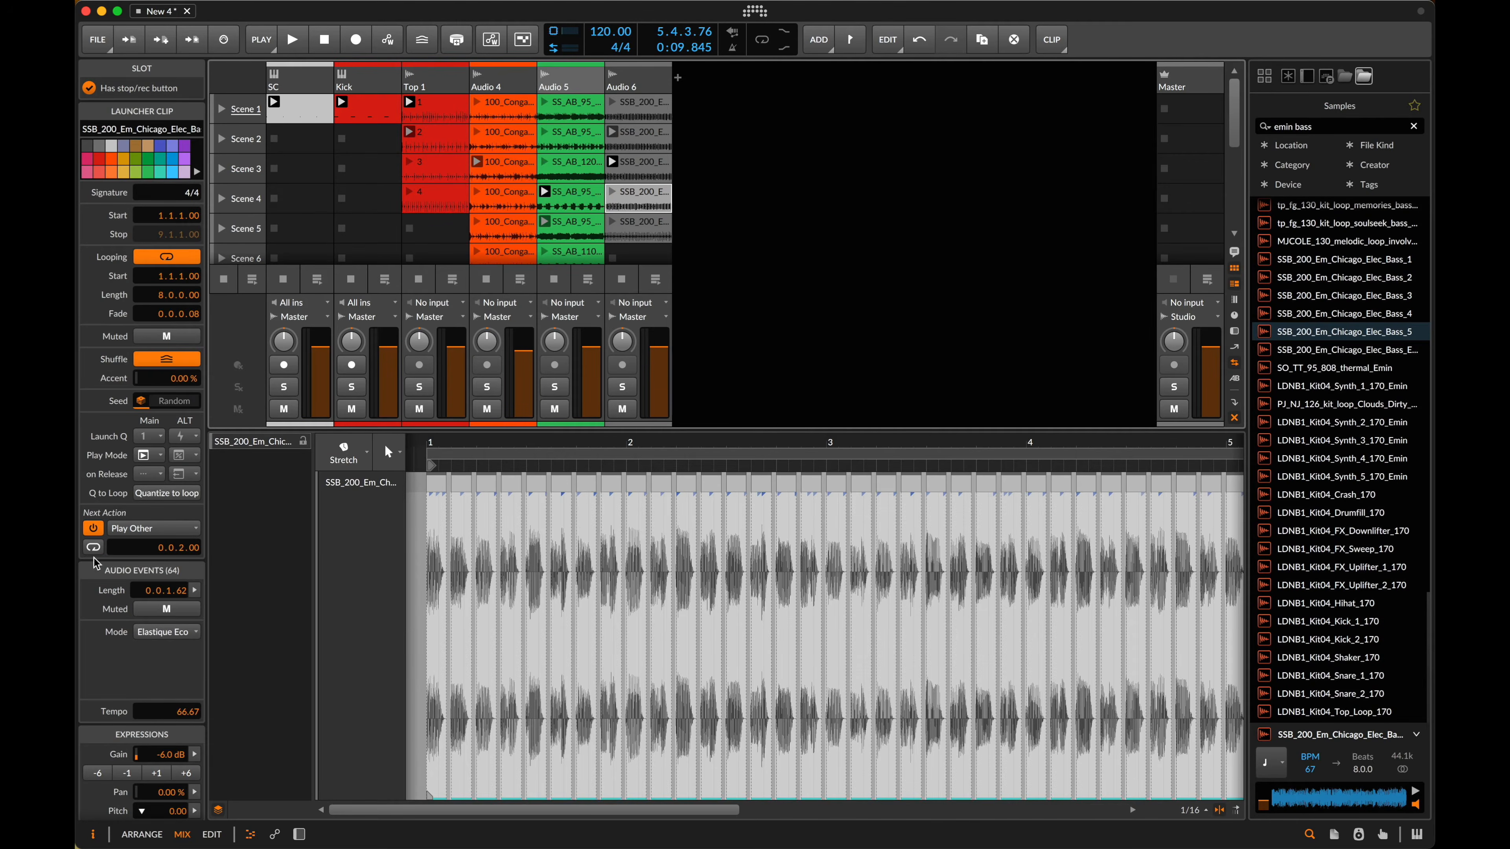
{"action": "left_click", "coordinate": [642, 234]}
{"action": "left_click", "coordinate": [125, 528]}
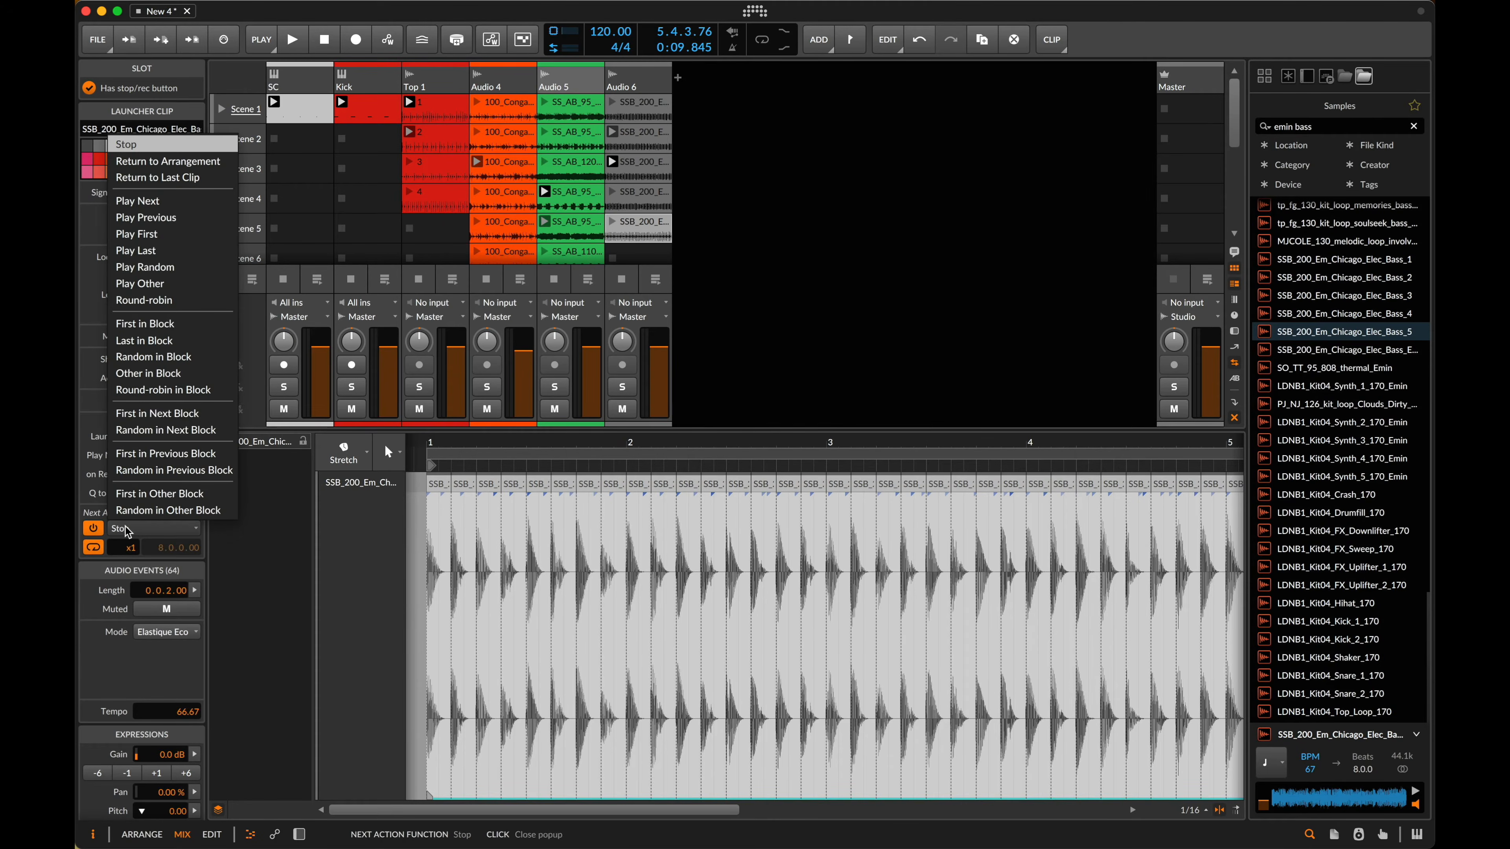
{"action": "left_click", "coordinate": [162, 283]}
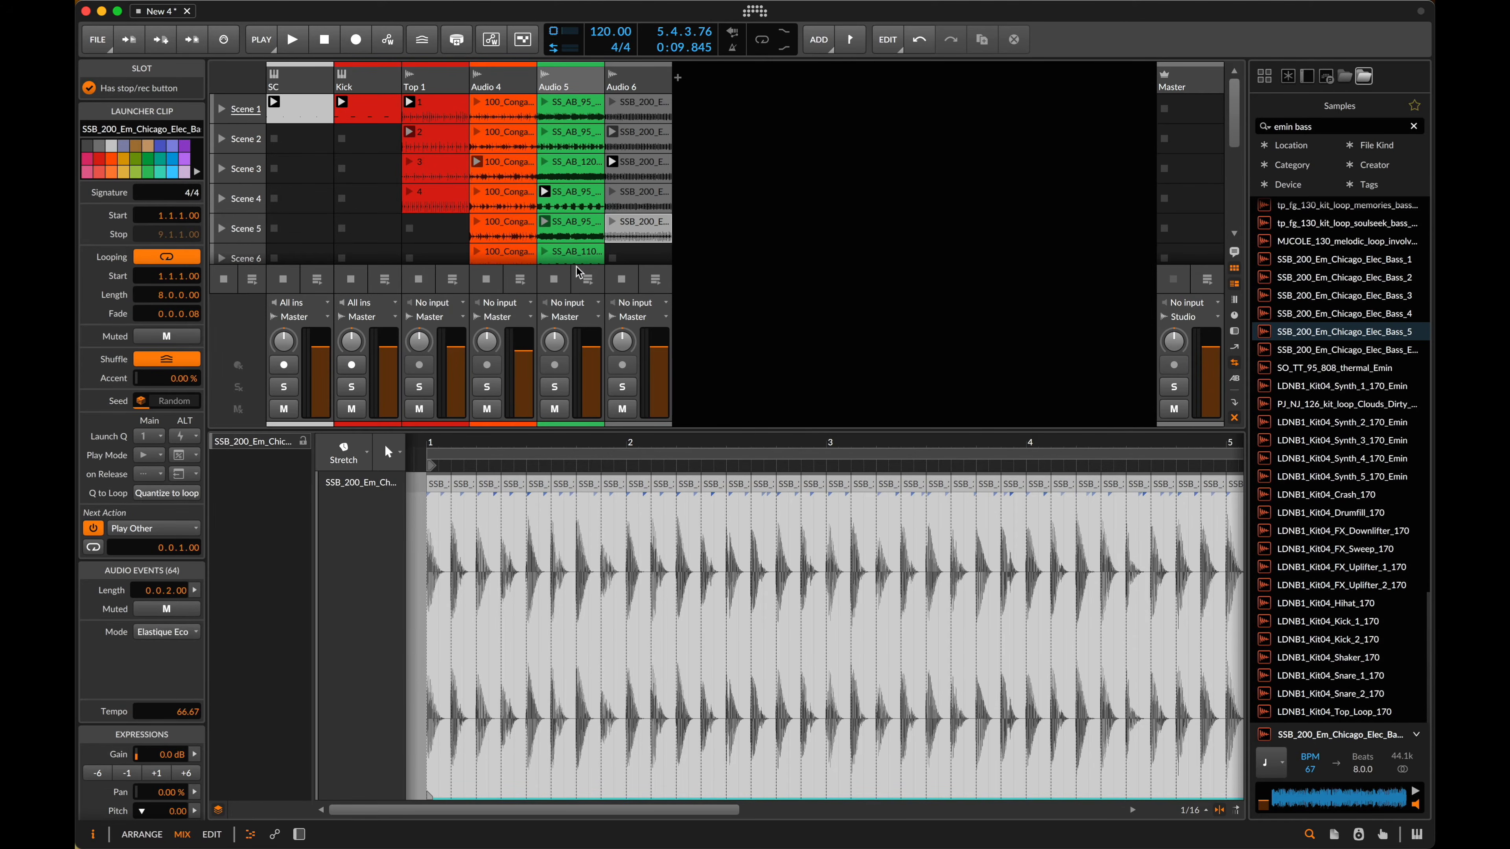
{"action": "left_click", "coordinate": [612, 100]}
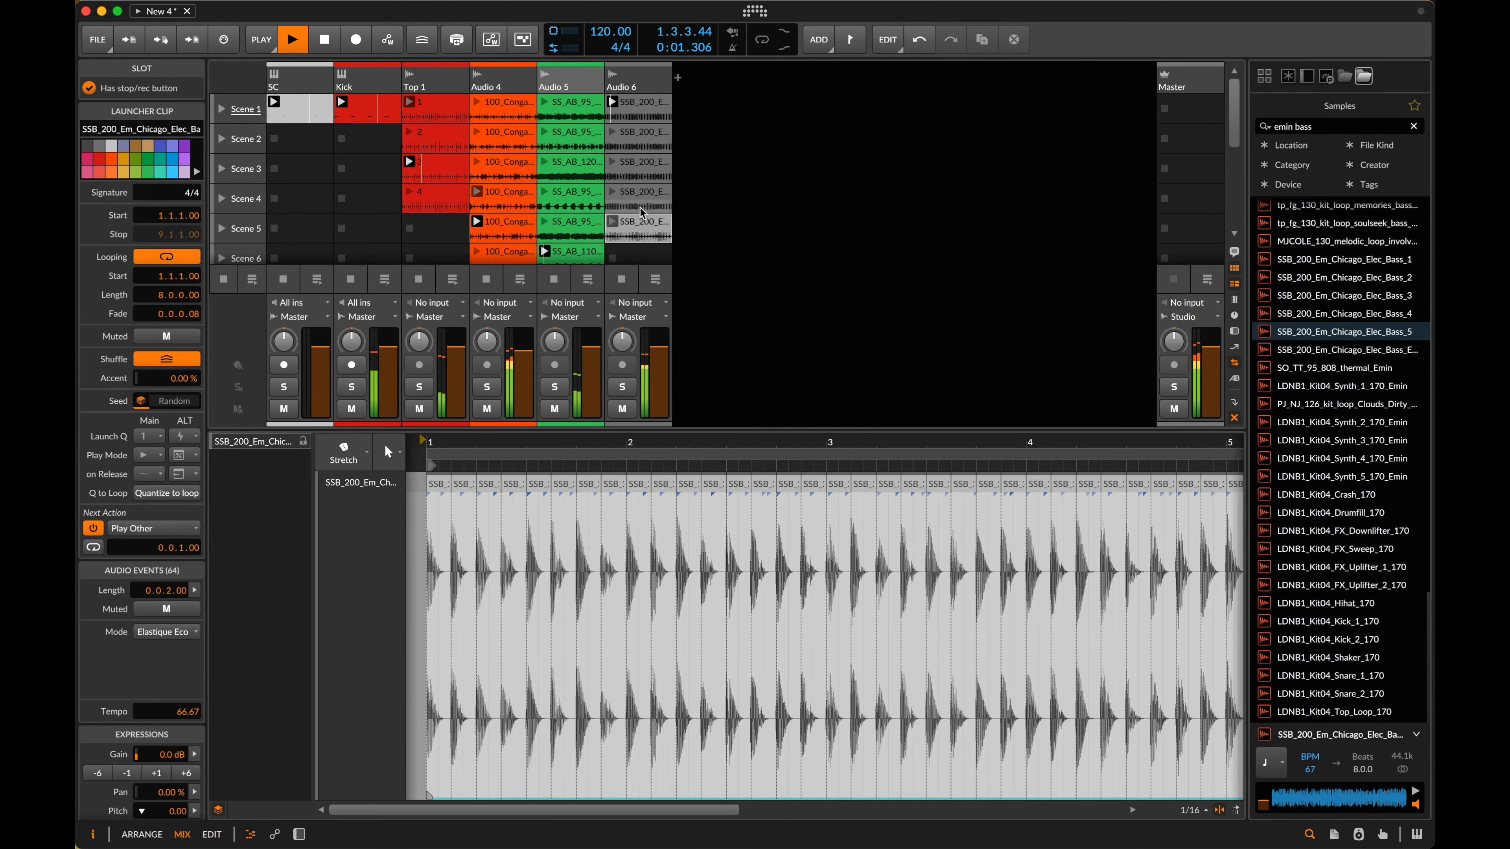
- Set the next action time of the second bass clip to 0.0.1.00
{"action": "left_click", "coordinate": [637, 141]}
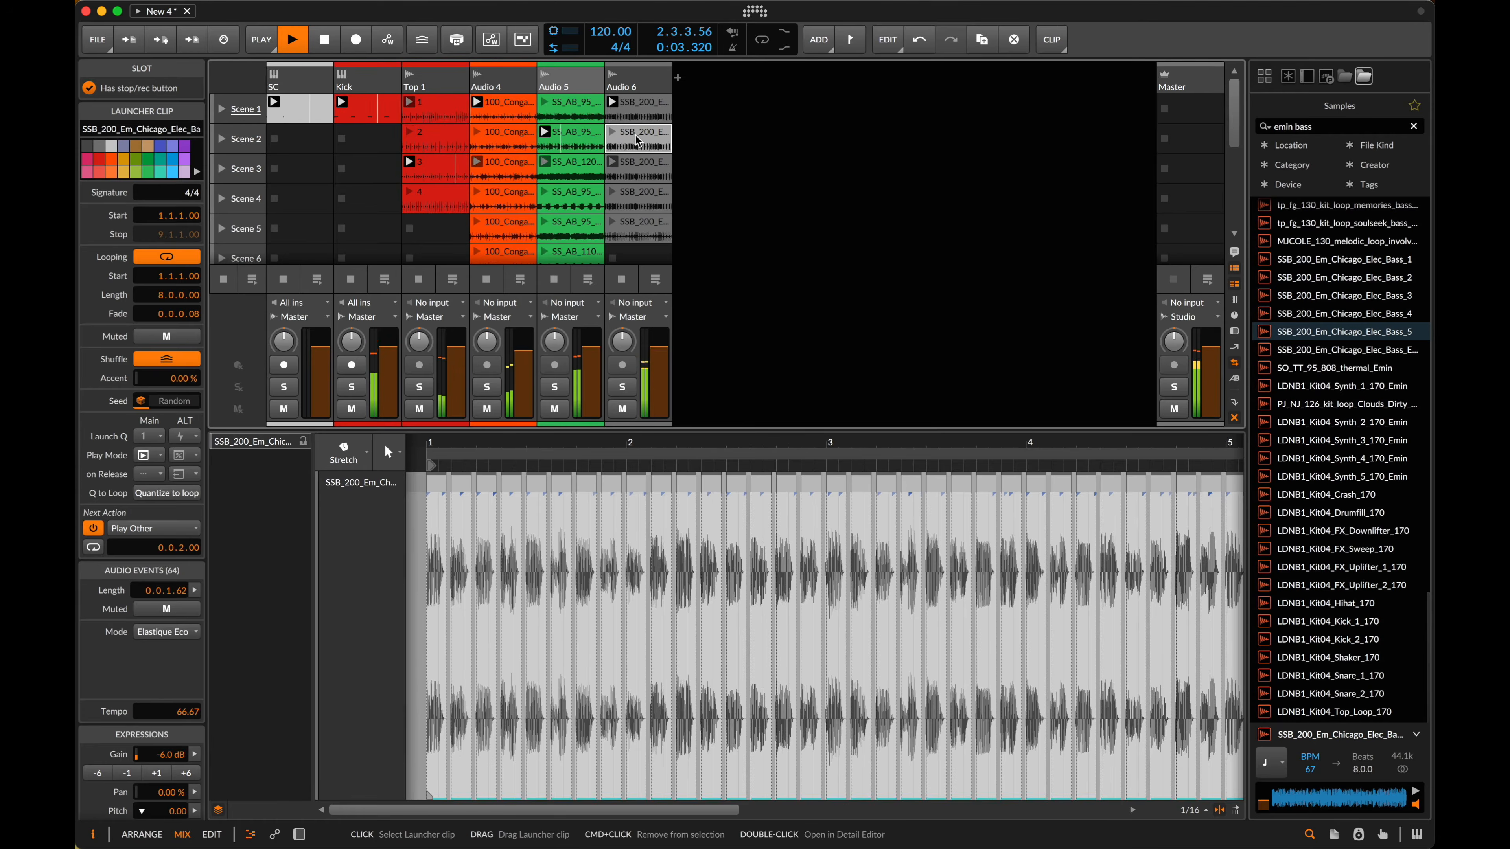
{"action": "left_click_drag", "start_coordinate": [172, 547], "coordinate": [172, 556]}
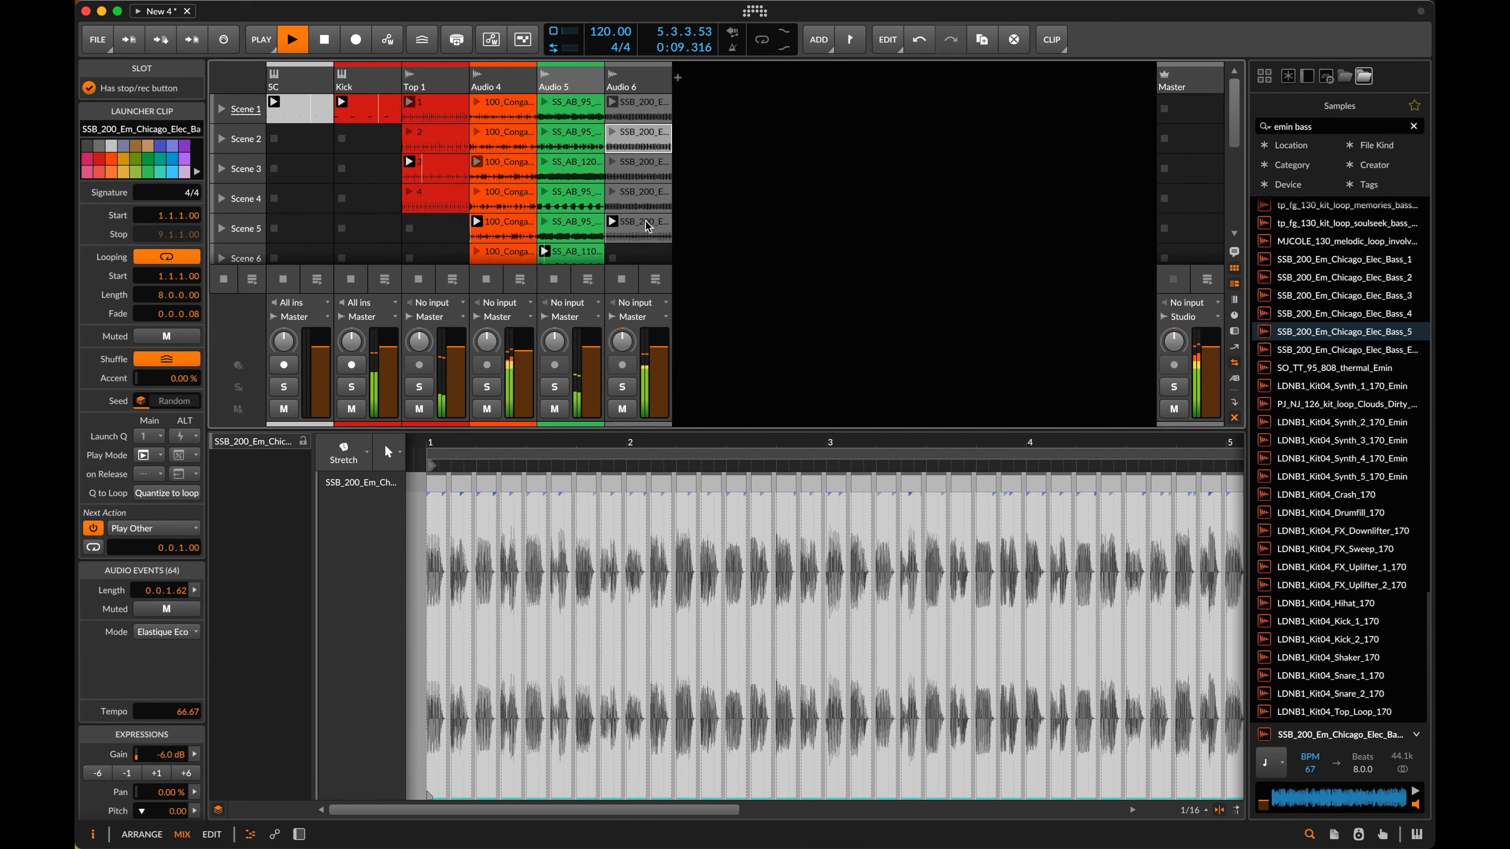
{"action": "key", "text": "ctrl+a"}
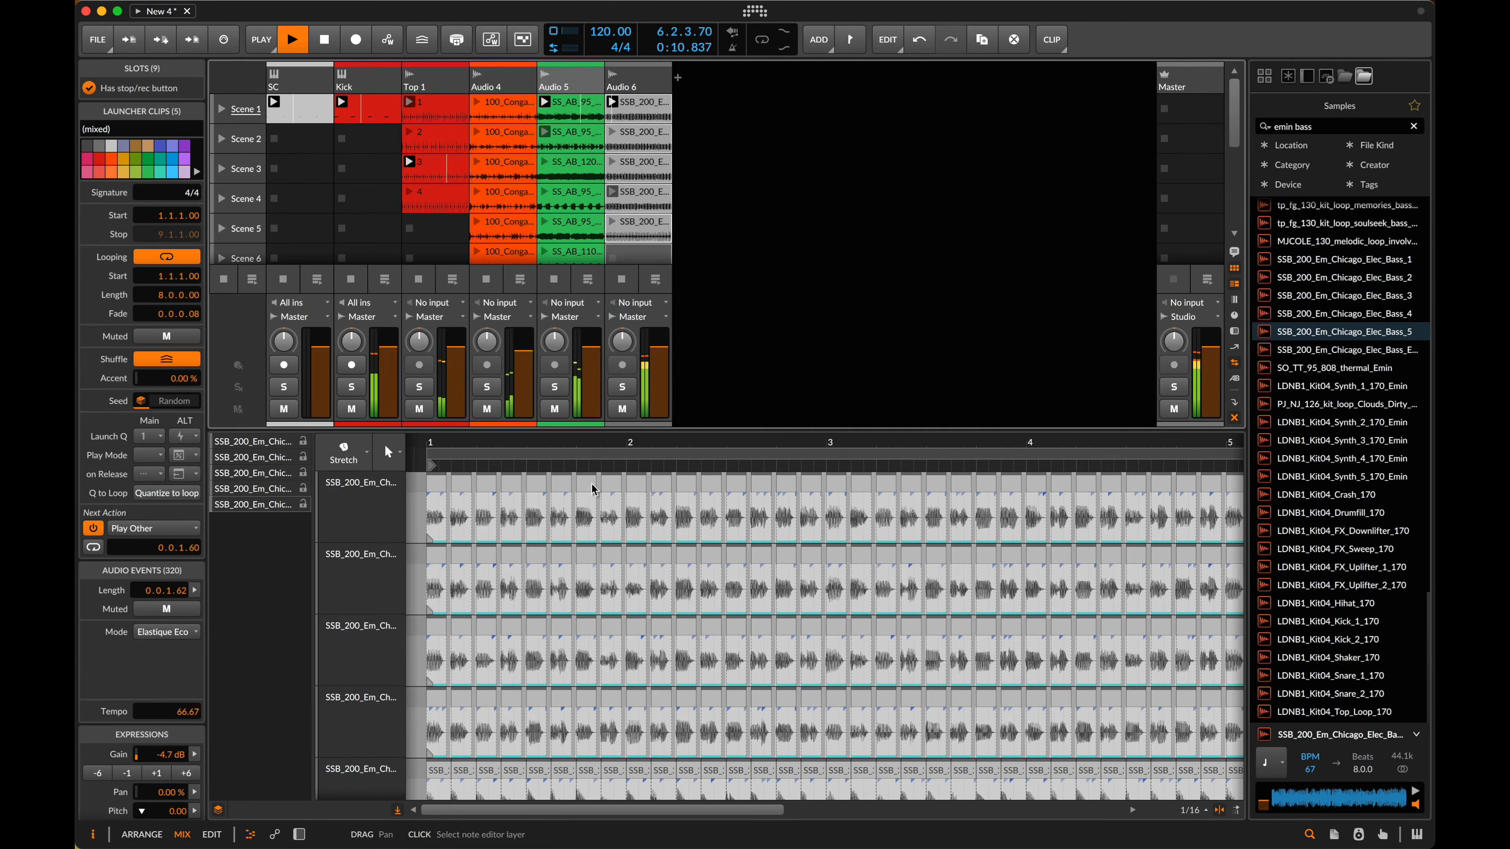
- Raise all slices of the fifth bass clip to +6.0 dB gain and a pitch of 12.00
{"action": "left_click", "coordinate": [640, 223]}
{"action": "left_click", "coordinate": [516, 492]}
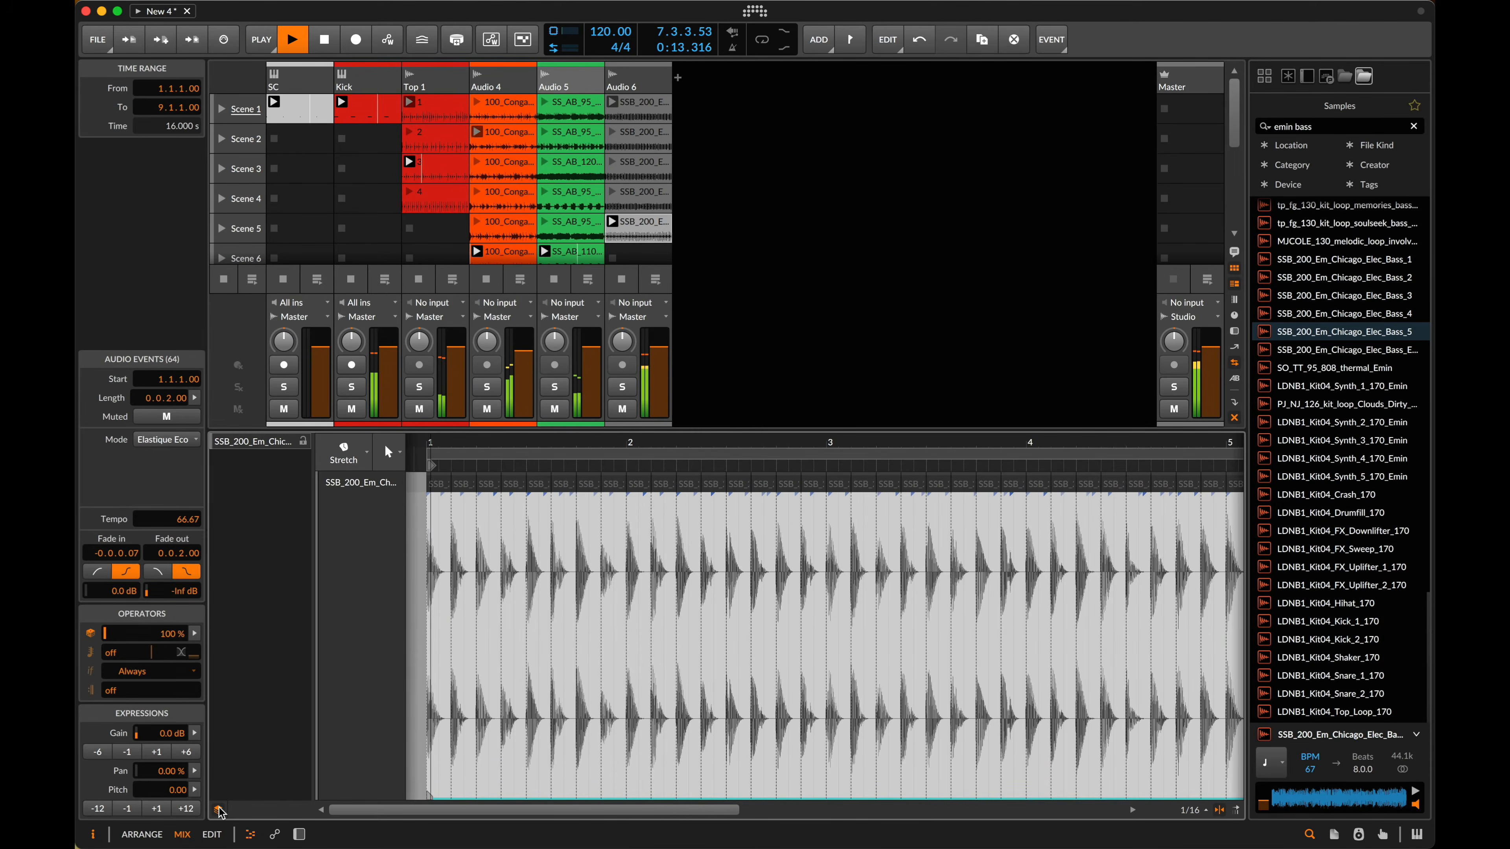
{"action": "left_click", "coordinate": [185, 753]}
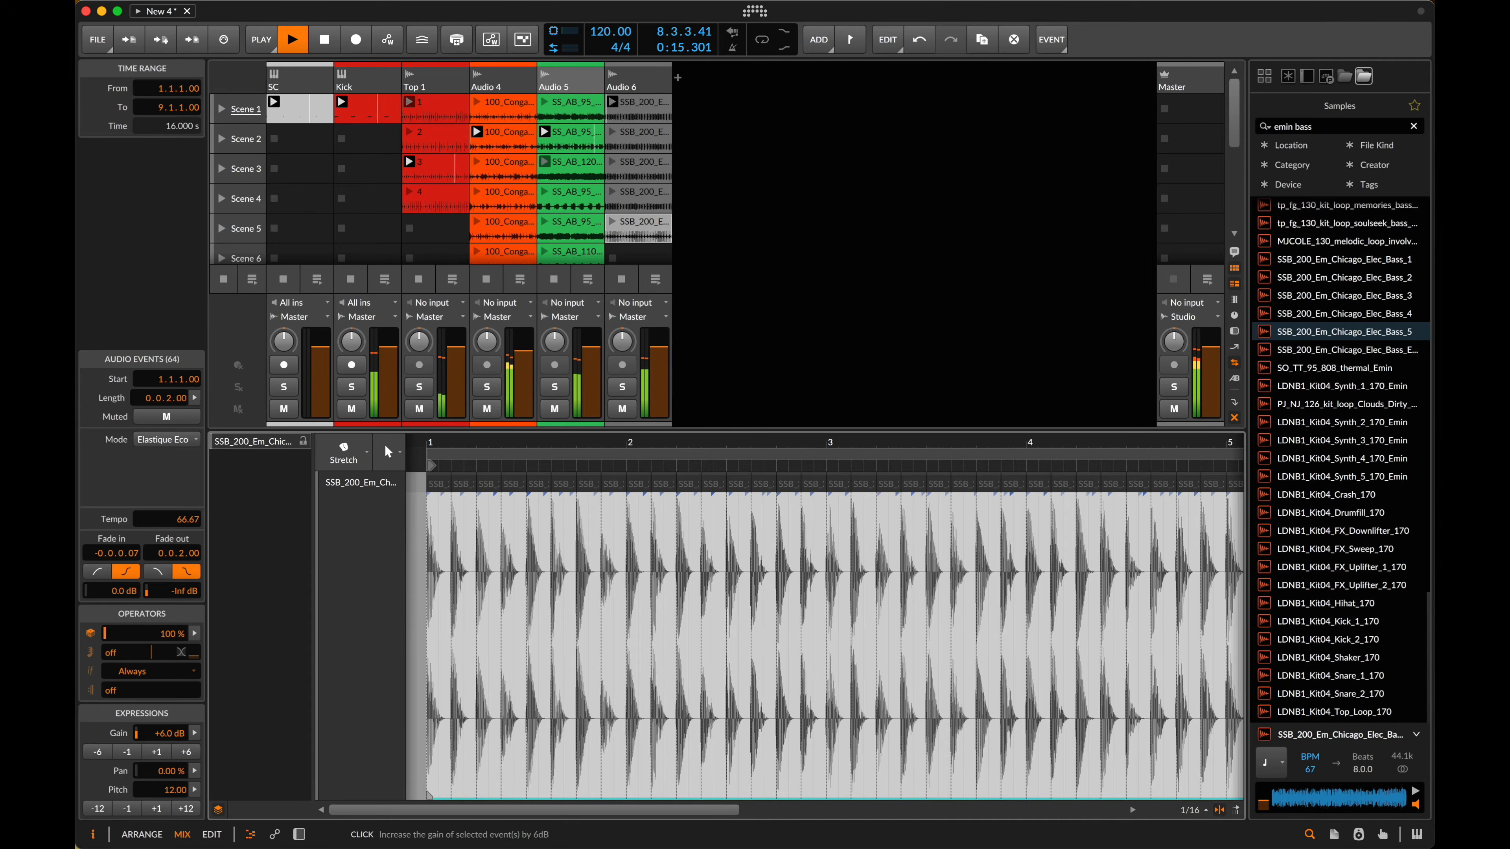
- Raise the pitch of all slices in the second bass clip to 12.00
{"action": "left_click", "coordinate": [634, 179]}
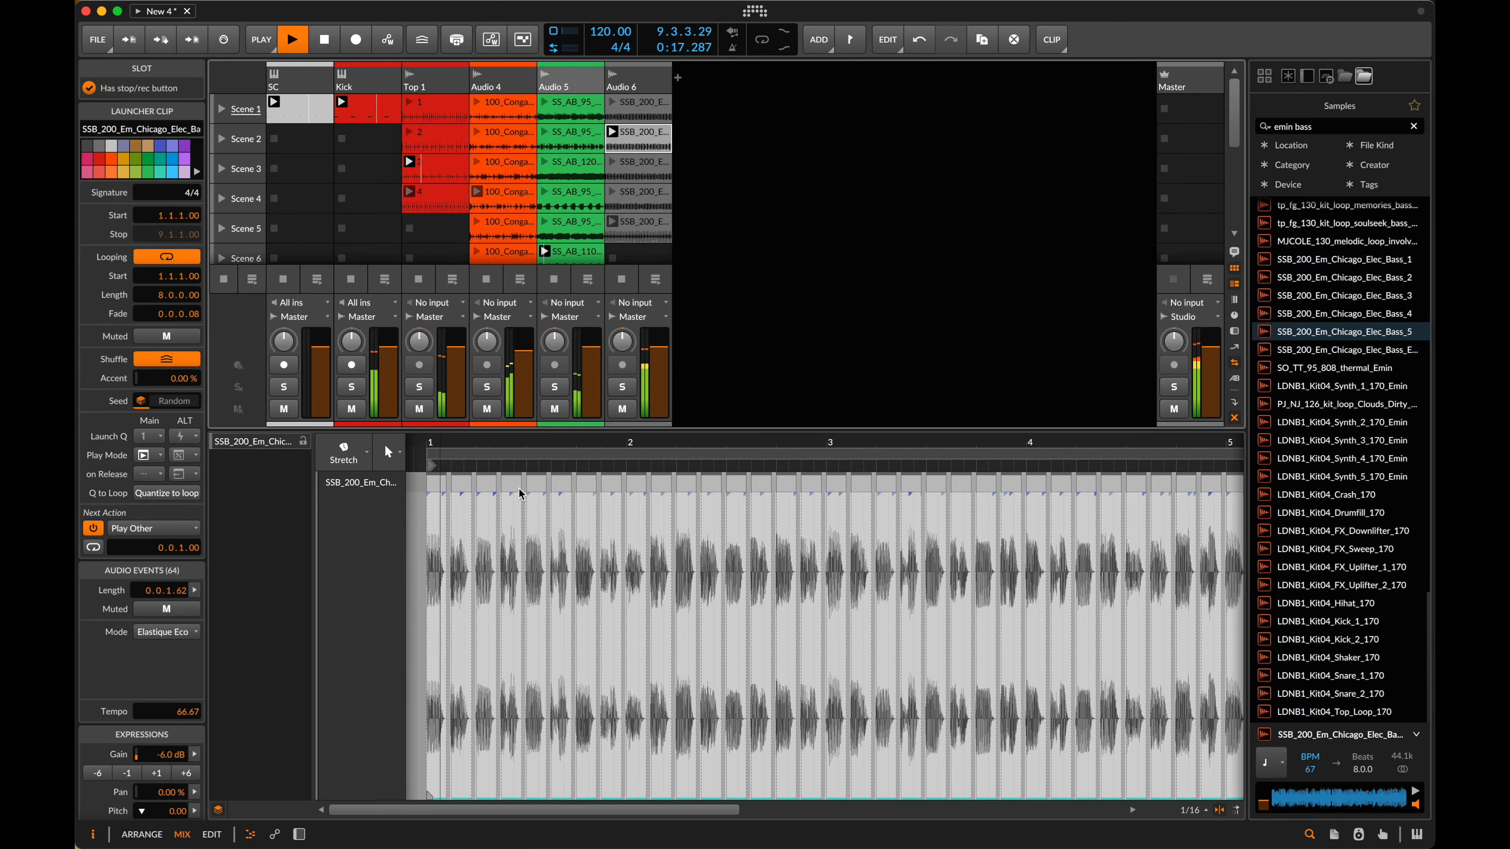
{"action": "left_click", "coordinate": [440, 483]}
{"action": "left_click", "coordinate": [183, 753]}
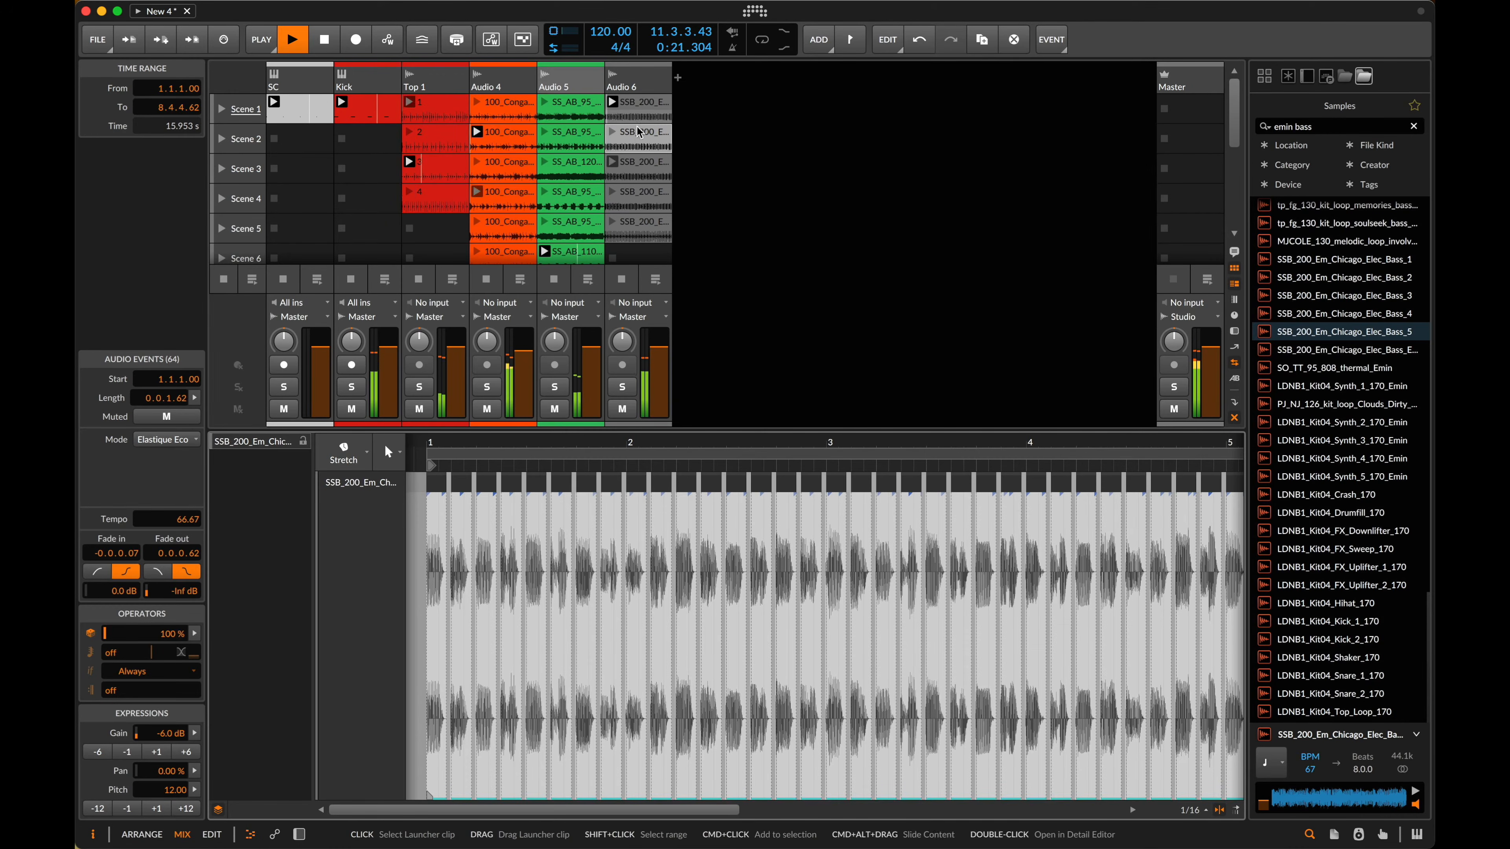
{"action": "left_click", "coordinate": [632, 137]}
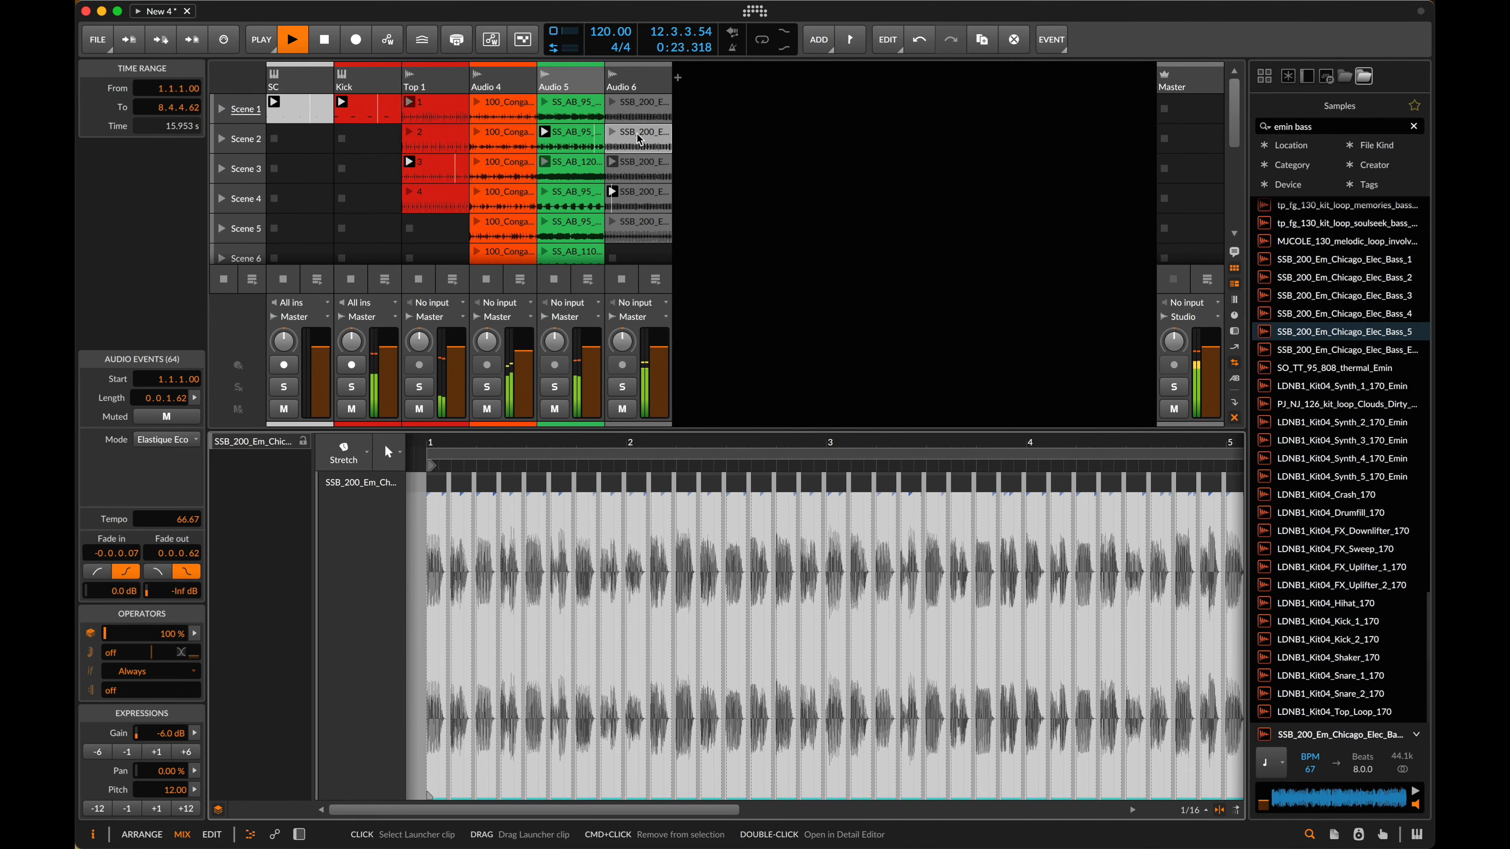
{"action": "left_click", "coordinate": [640, 138]}
- Set the next action time of all five bass clips to 0.0.1.00 and restart playback from the first bass clip
{"action": "left_click", "coordinate": [647, 111]}
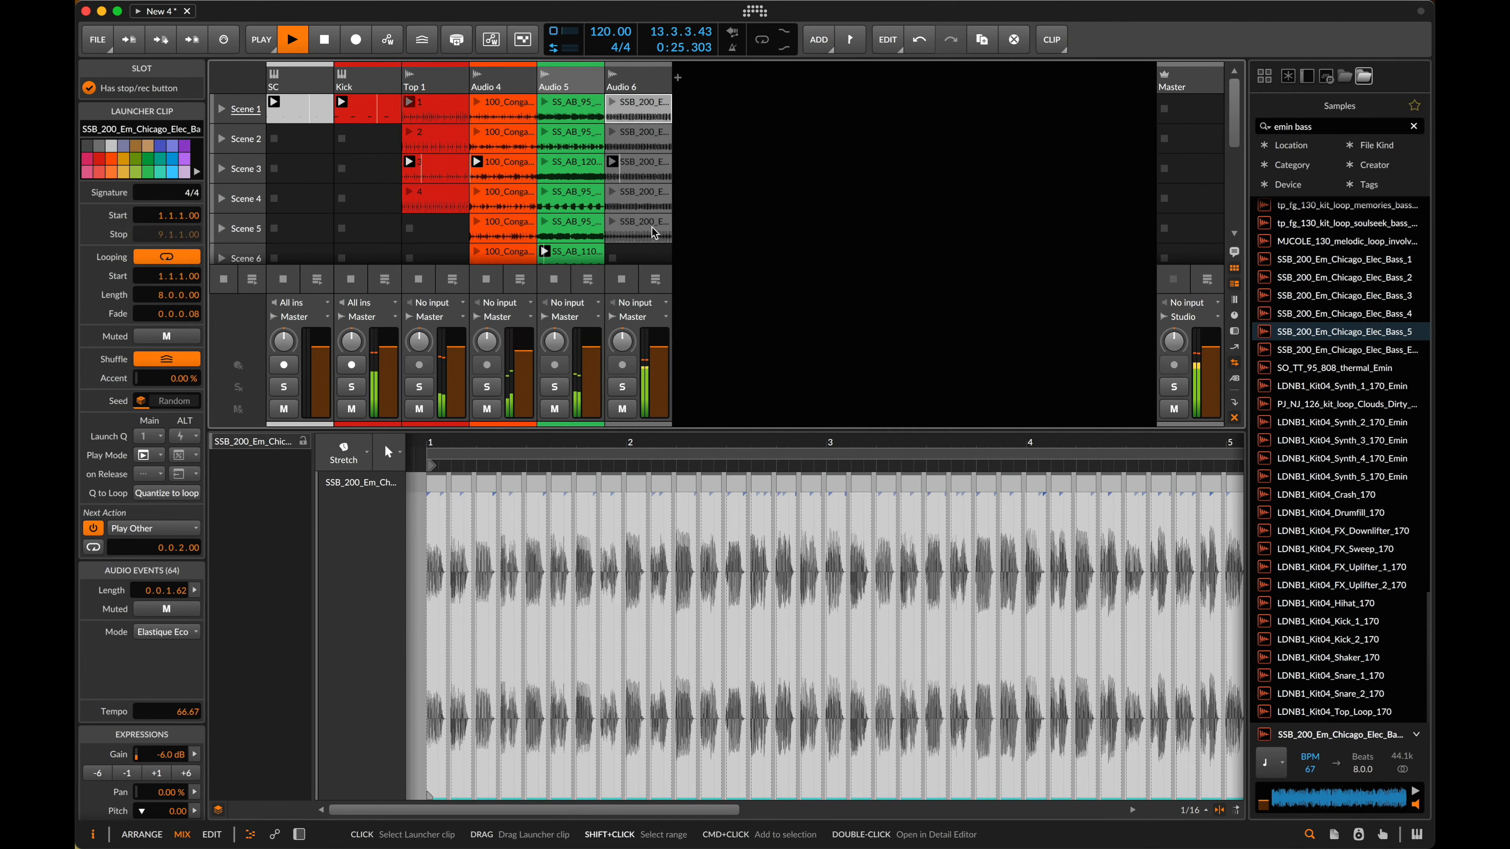
{"action": "left_click", "coordinate": [652, 227], "text": "shift"}
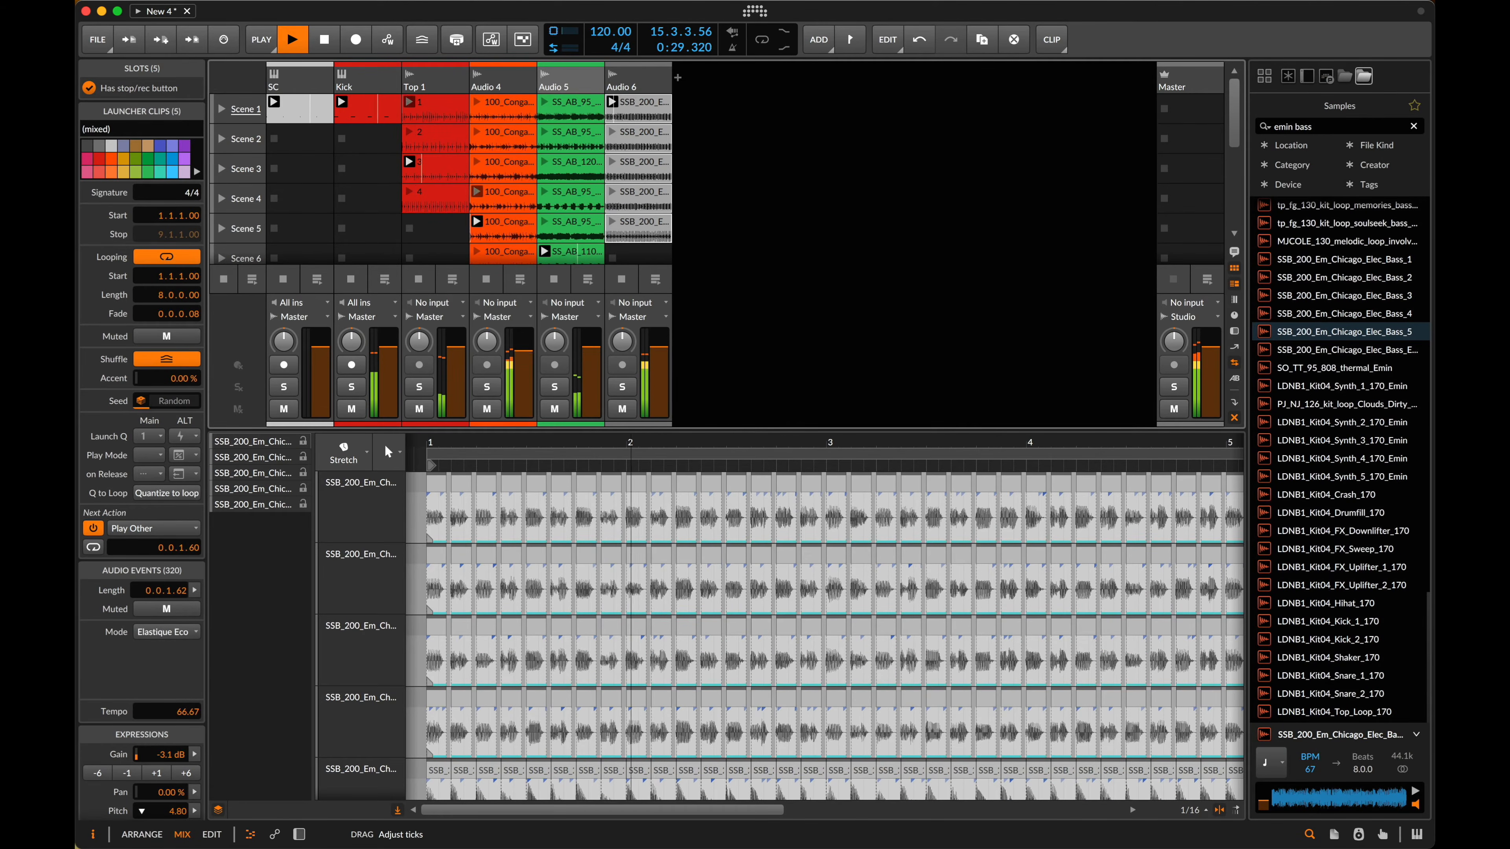
{"action": "left_click_drag", "start_coordinate": [154, 547], "coordinate": [155, 559]}
{"action": "double_click", "coordinate": [155, 547]}
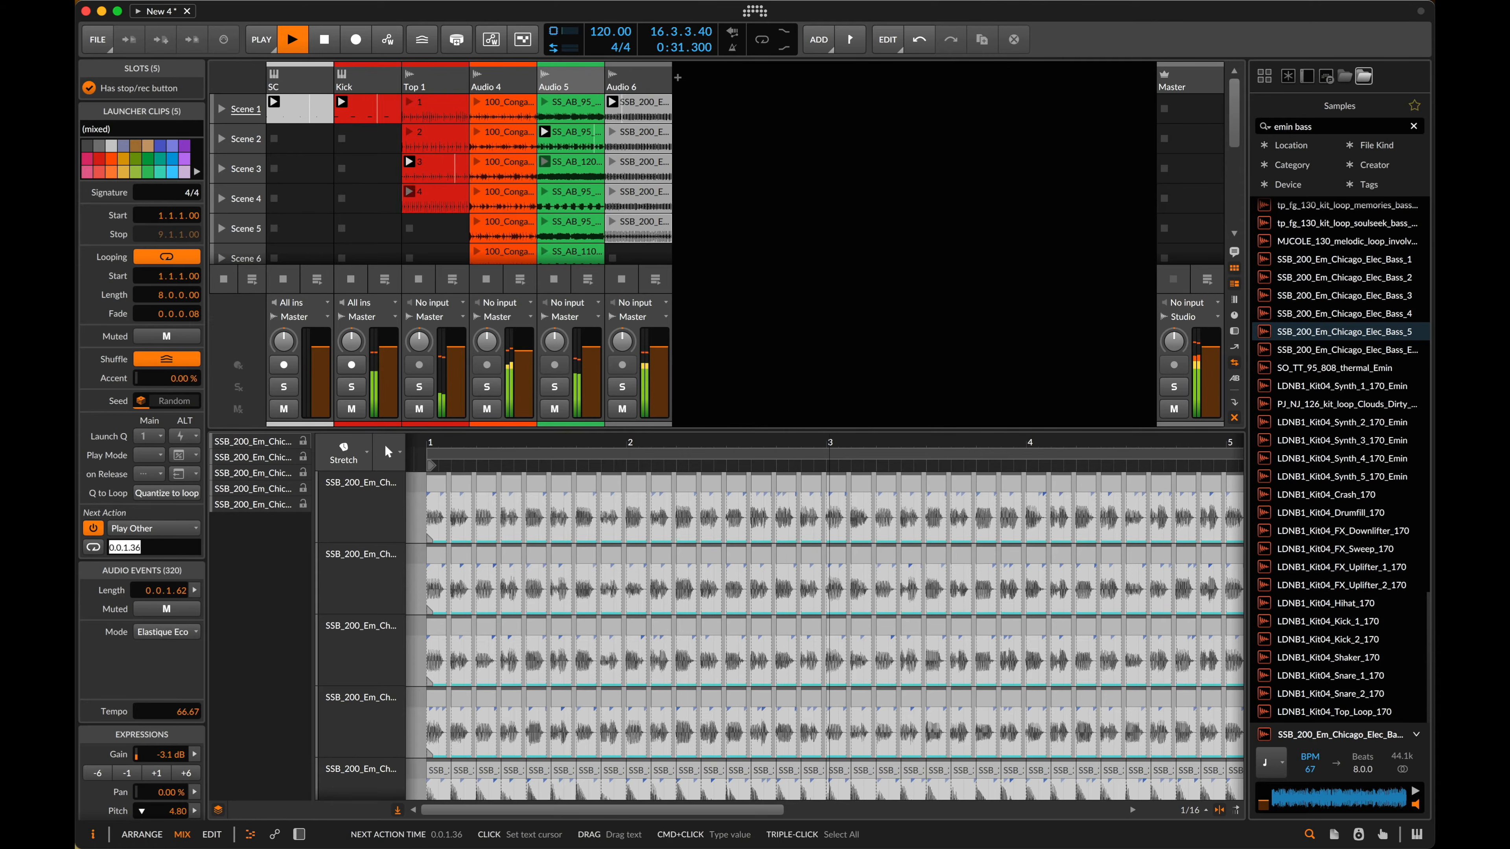
{"action": "key", "text": "Return"}
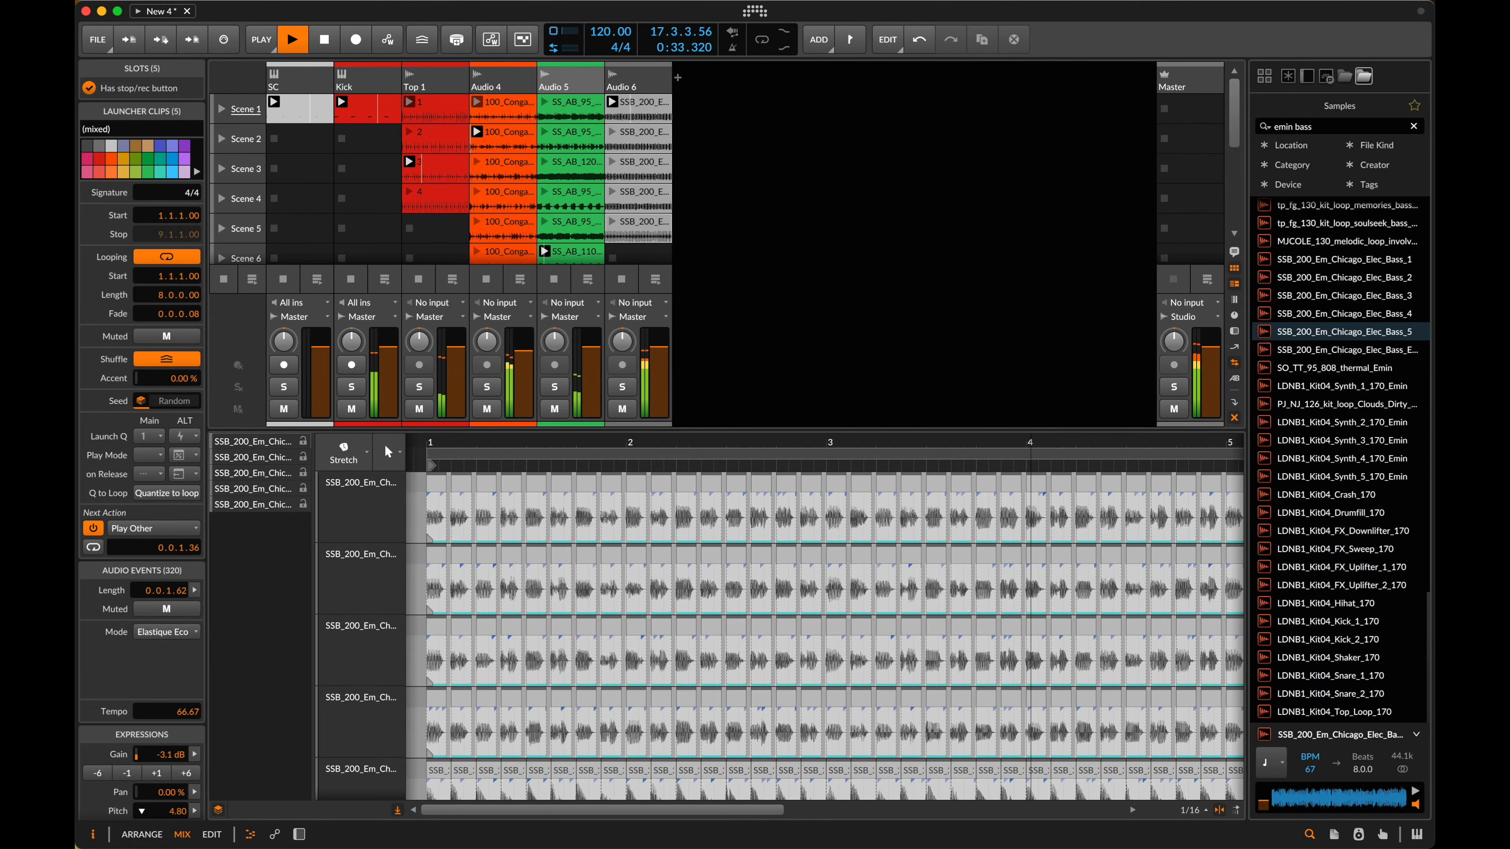
{"action": "left_click_drag", "start_coordinate": [178, 547], "coordinate": [179, 571]}
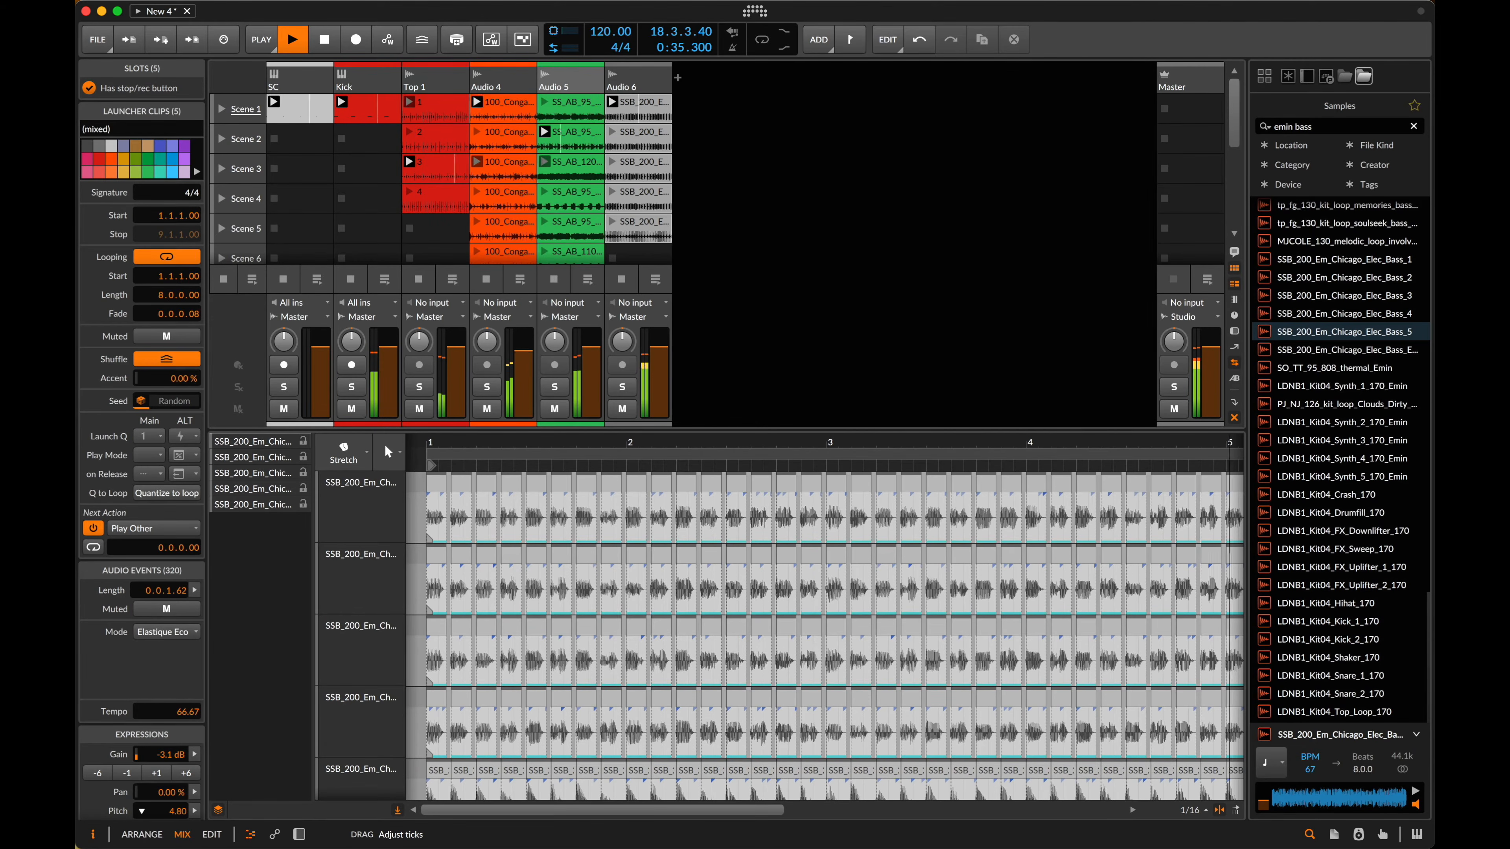
{"action": "key", "text": "space"}
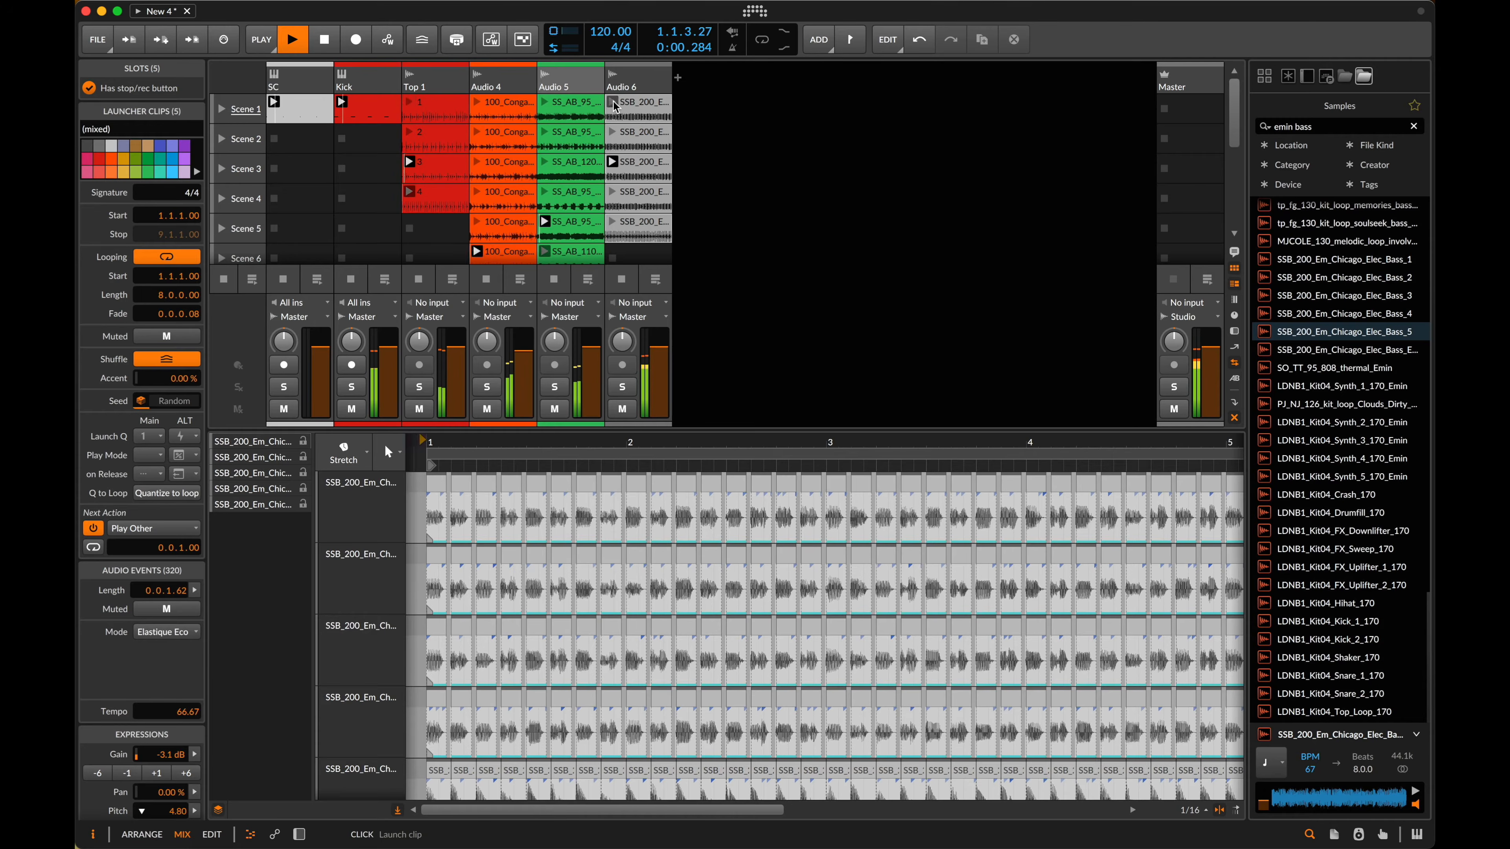
{"action": "left_click", "coordinate": [624, 106]}
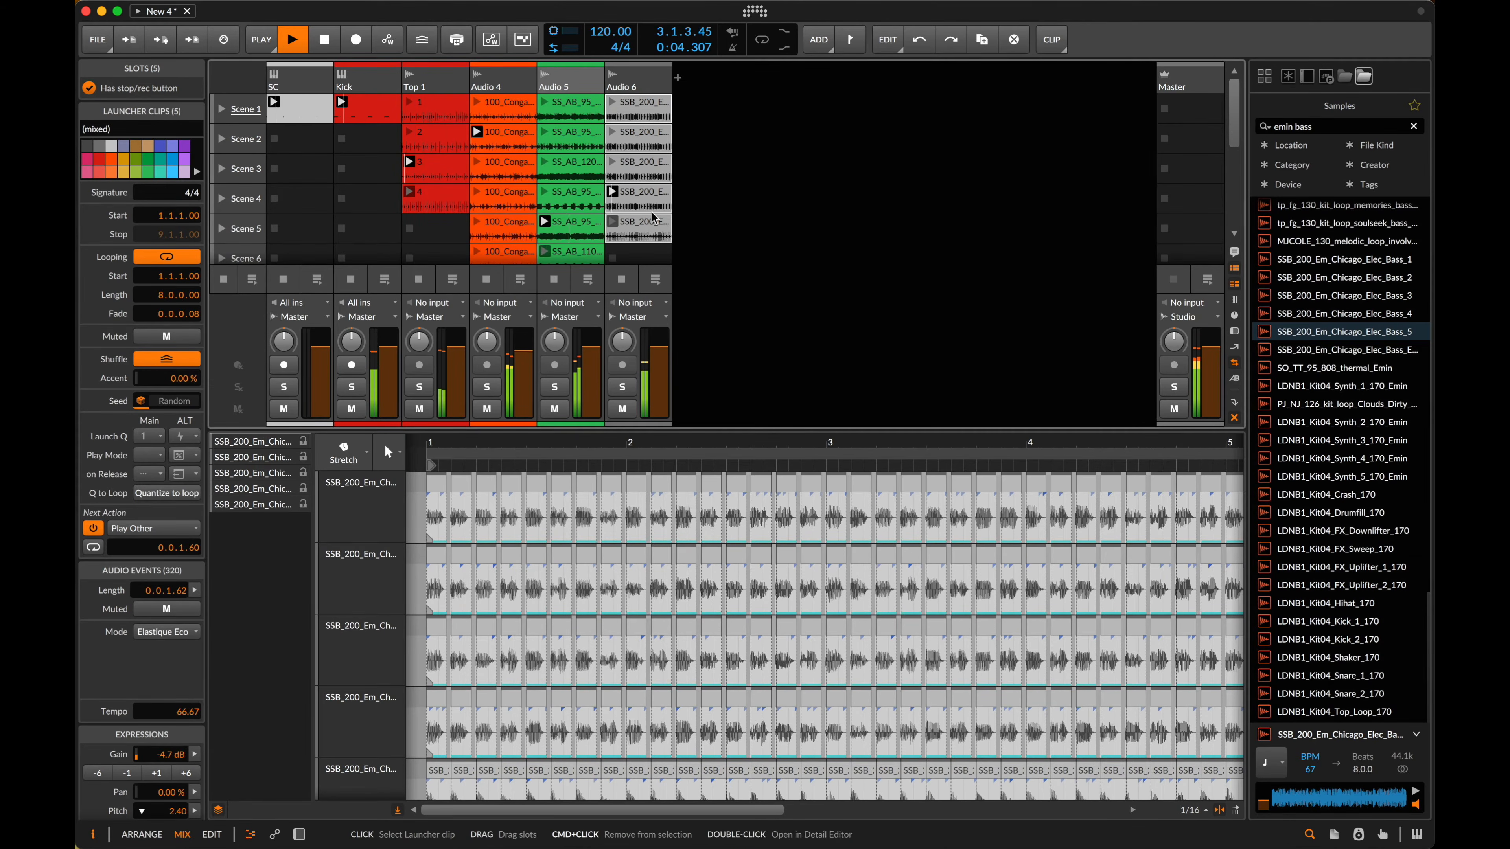
- Undo the recent bass edits back to before the fifth bass clip was added, and restart playback
{"action": "key", "text": "super+z"}
{"action": "key", "text": "super+z"}
{"action": "key", "text": "super+z"}
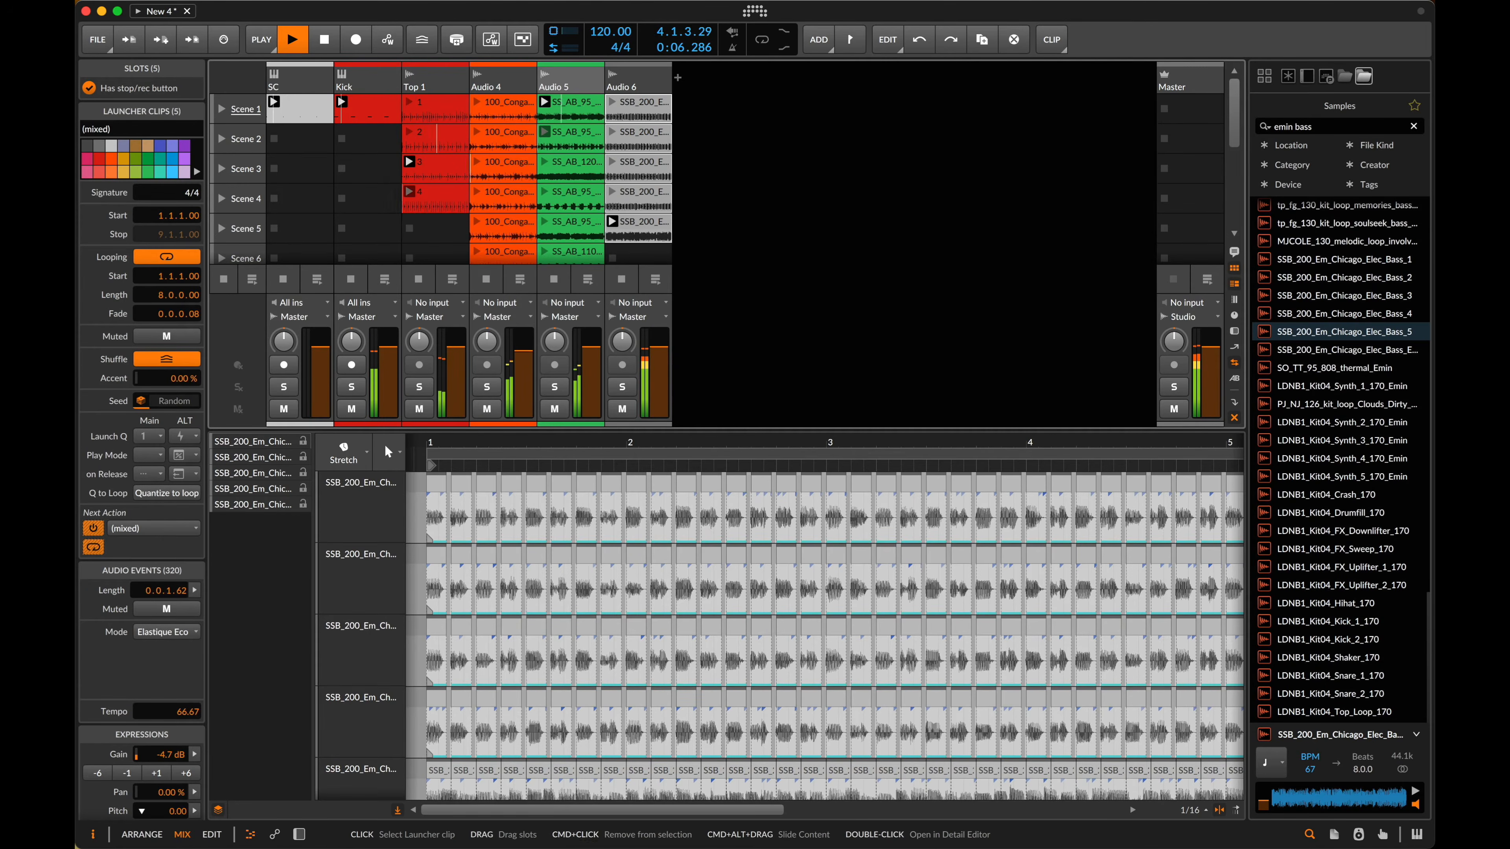
{"action": "left_click", "coordinate": [614, 105]}
{"action": "key", "text": "space"}
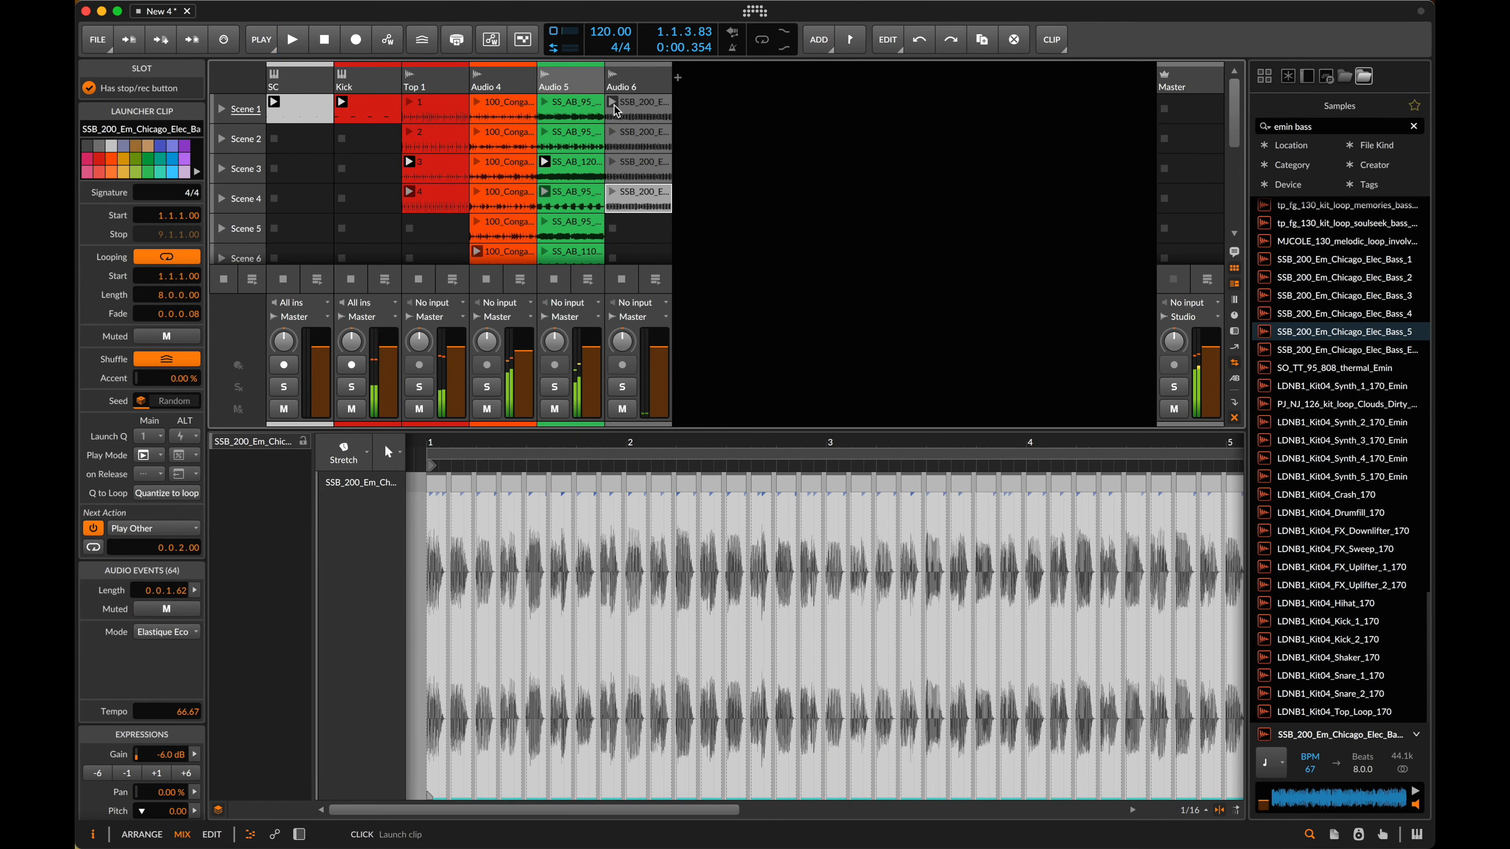
{"action": "key", "text": "space"}
- Show the devices of Audio 6 and apply the Sidechain modulator to its volume with an amount of about -0.81
{"action": "left_click", "coordinate": [642, 110]}
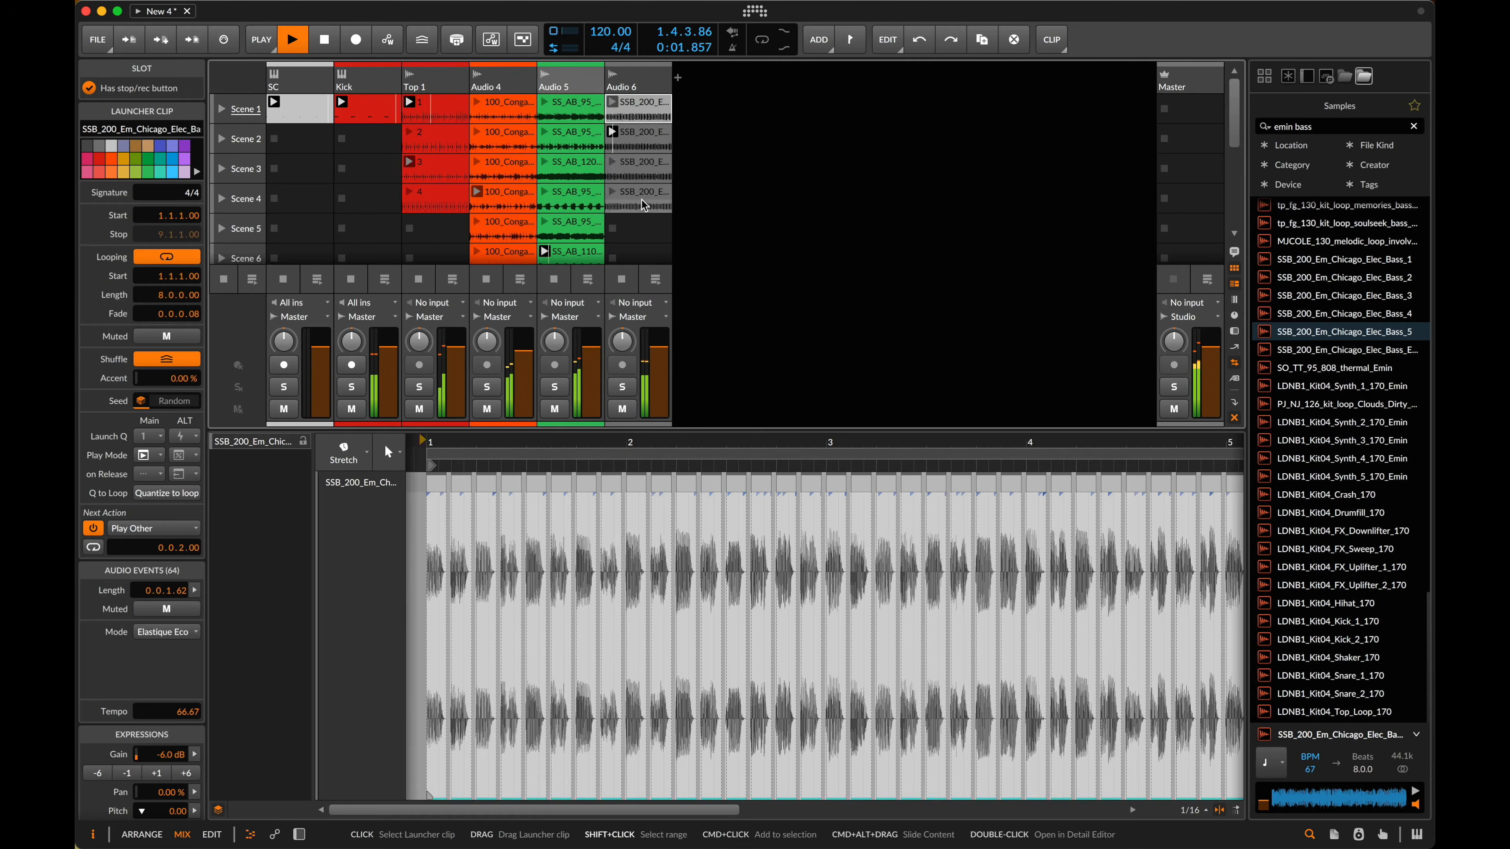
{"action": "left_click", "coordinate": [642, 199], "text": "shift"}
{"action": "double_click", "coordinate": [651, 84]}
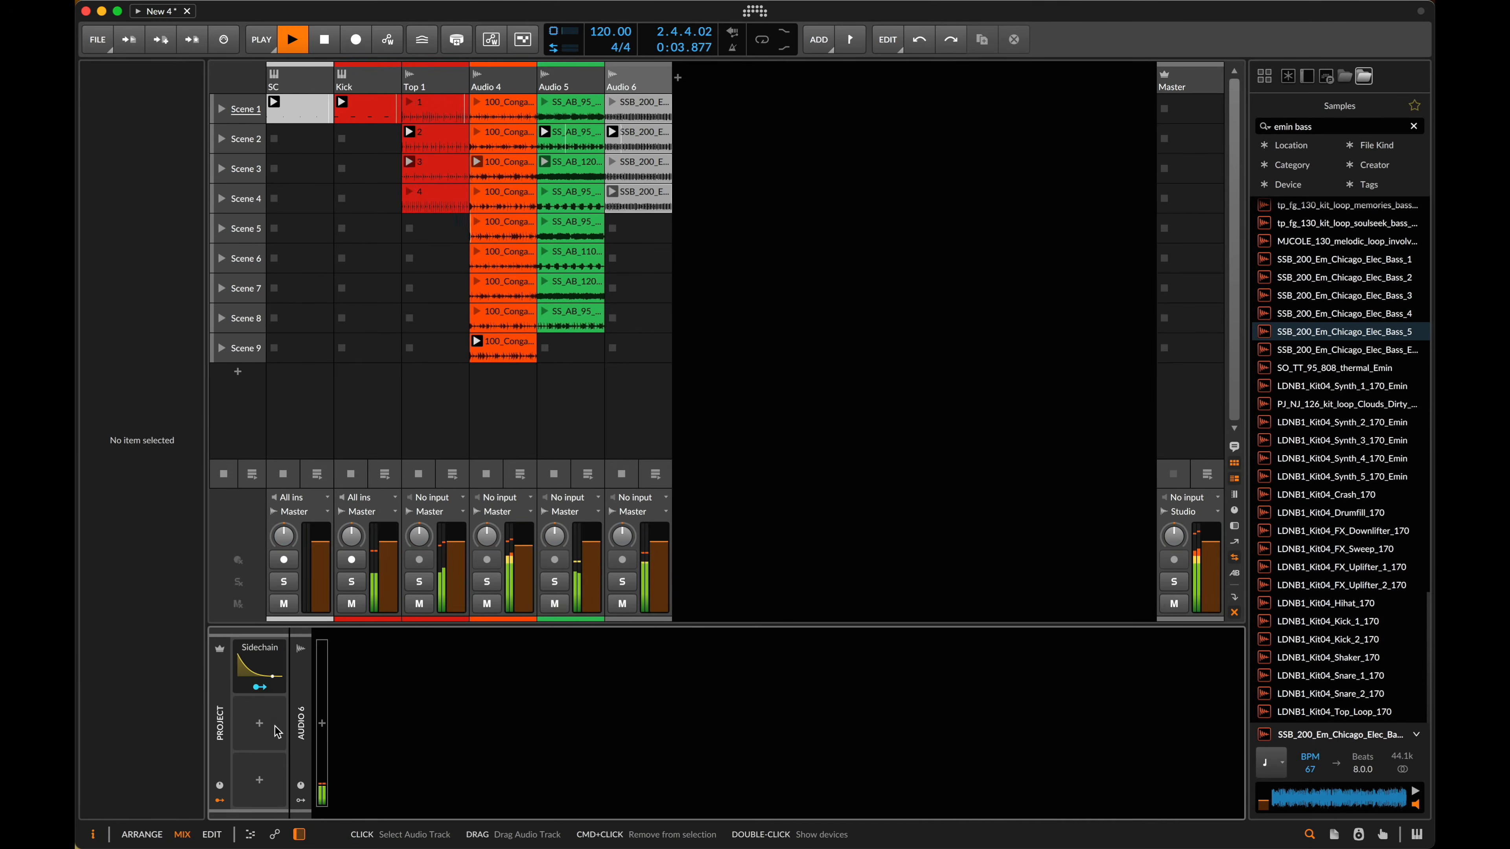
{"action": "left_click", "coordinate": [260, 687]}
{"action": "left_click_drag", "start_coordinate": [658, 573], "coordinate": [657, 585]}
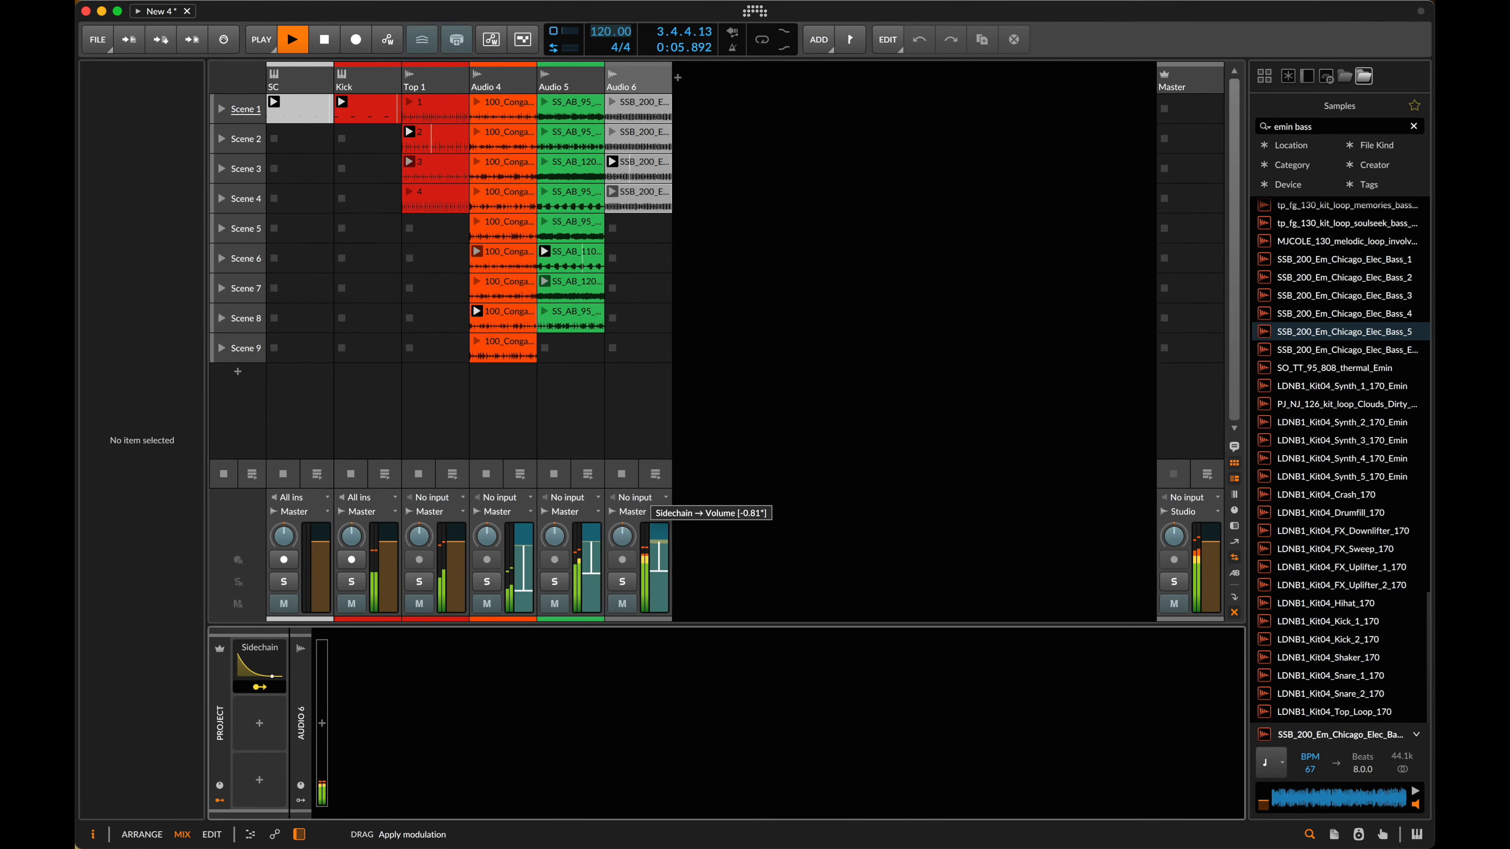
- Search the sample library for shakers and browse the results down to the 85_Shakers loops
{"action": "key", "text": "Escape"}
{"action": "triple_click", "coordinate": [1308, 126]}
{"action": "type", "text": "shak"}
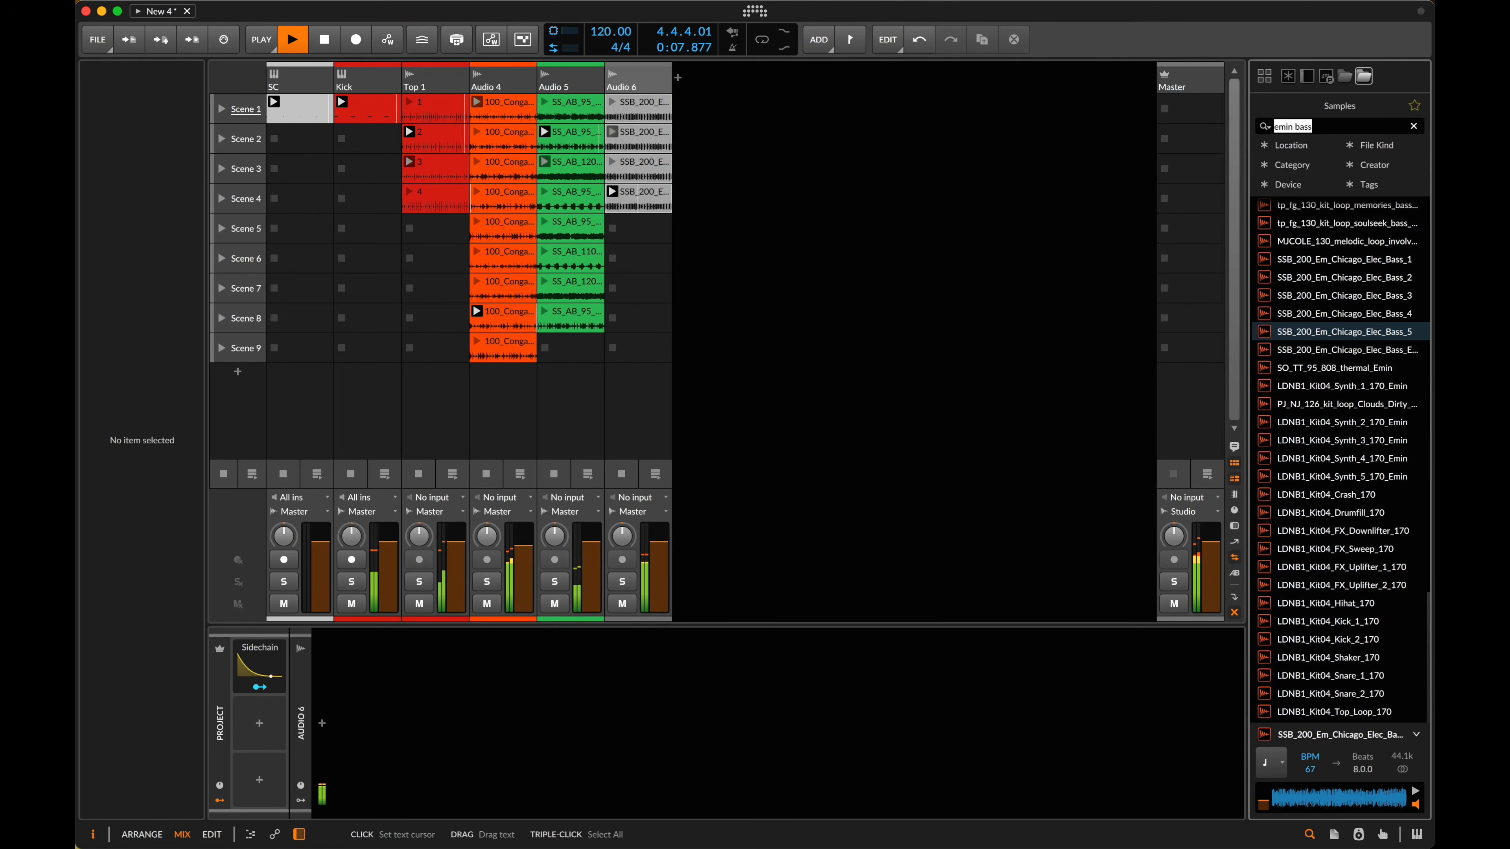
{"action": "type", "text": "ers"}
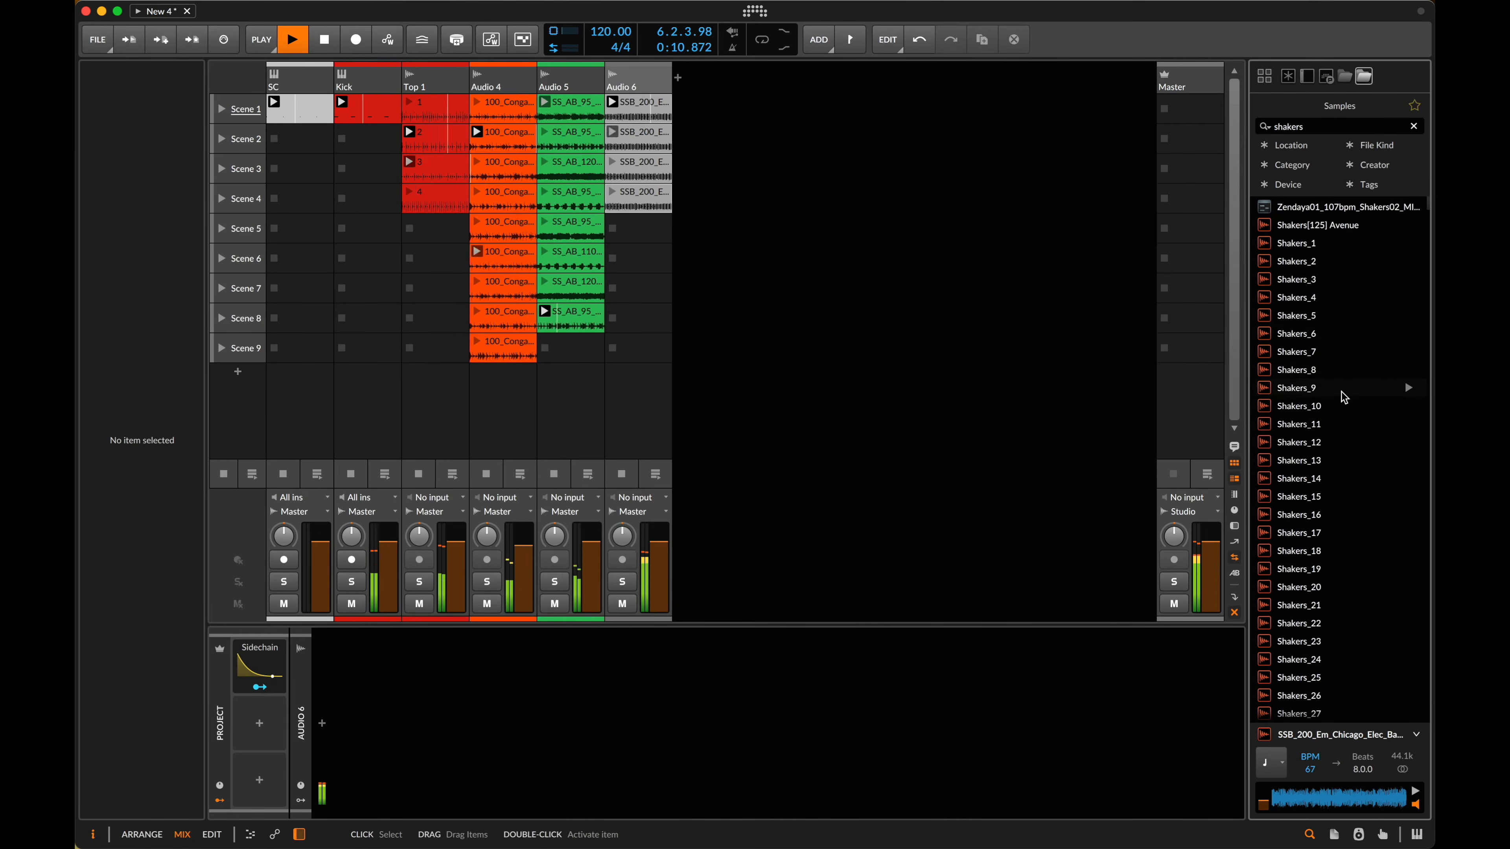
{"action": "scroll", "coordinate": [1341, 392], "scroll_direction": "down", "scroll_amount": 20}
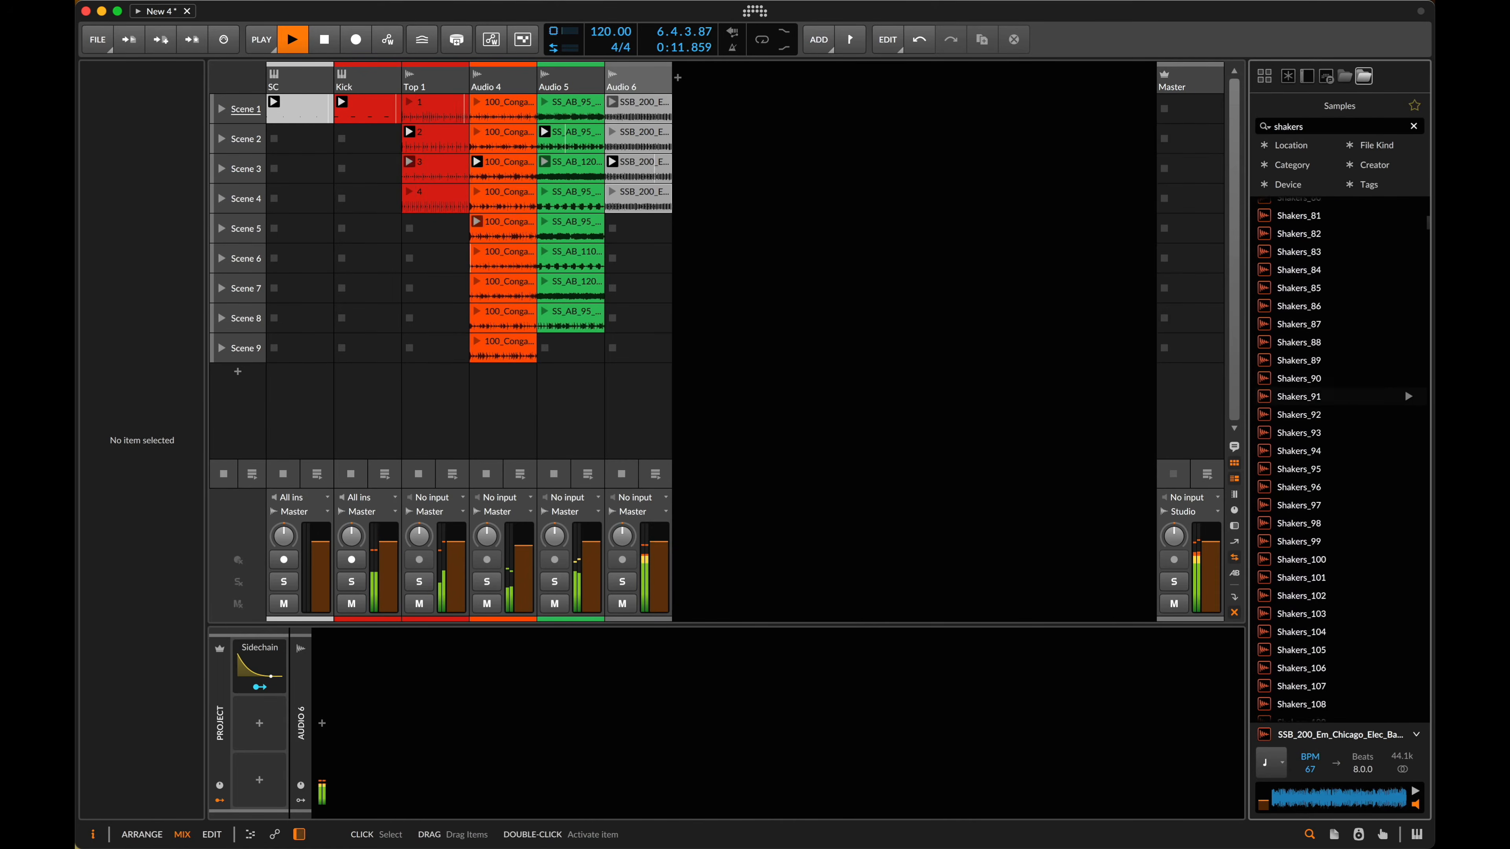
{"action": "scroll", "coordinate": [1328, 398], "scroll_direction": "up", "scroll_amount": 20}
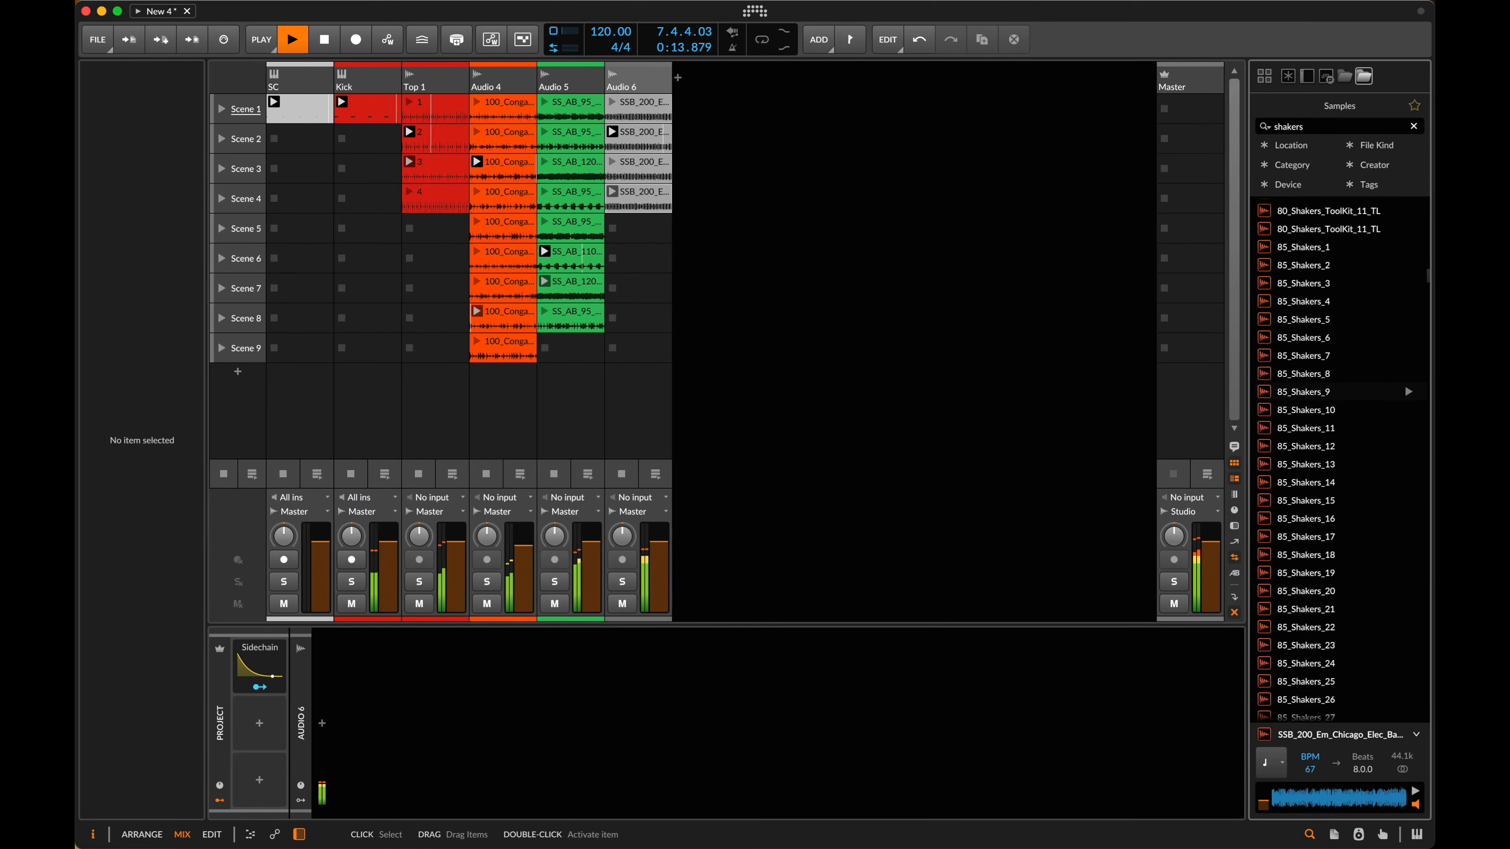
- Stop playback and add the samples 85_Shakers_9 through 85_Shakers_12 as four clips on a new audio track
{"action": "left_click", "coordinate": [1327, 397]}
{"action": "key", "text": "space"}
{"action": "scroll", "coordinate": [1326, 400], "scroll_direction": "up", "scroll_amount": 1}
{"action": "left_click", "coordinate": [1328, 459], "text": "shift"}
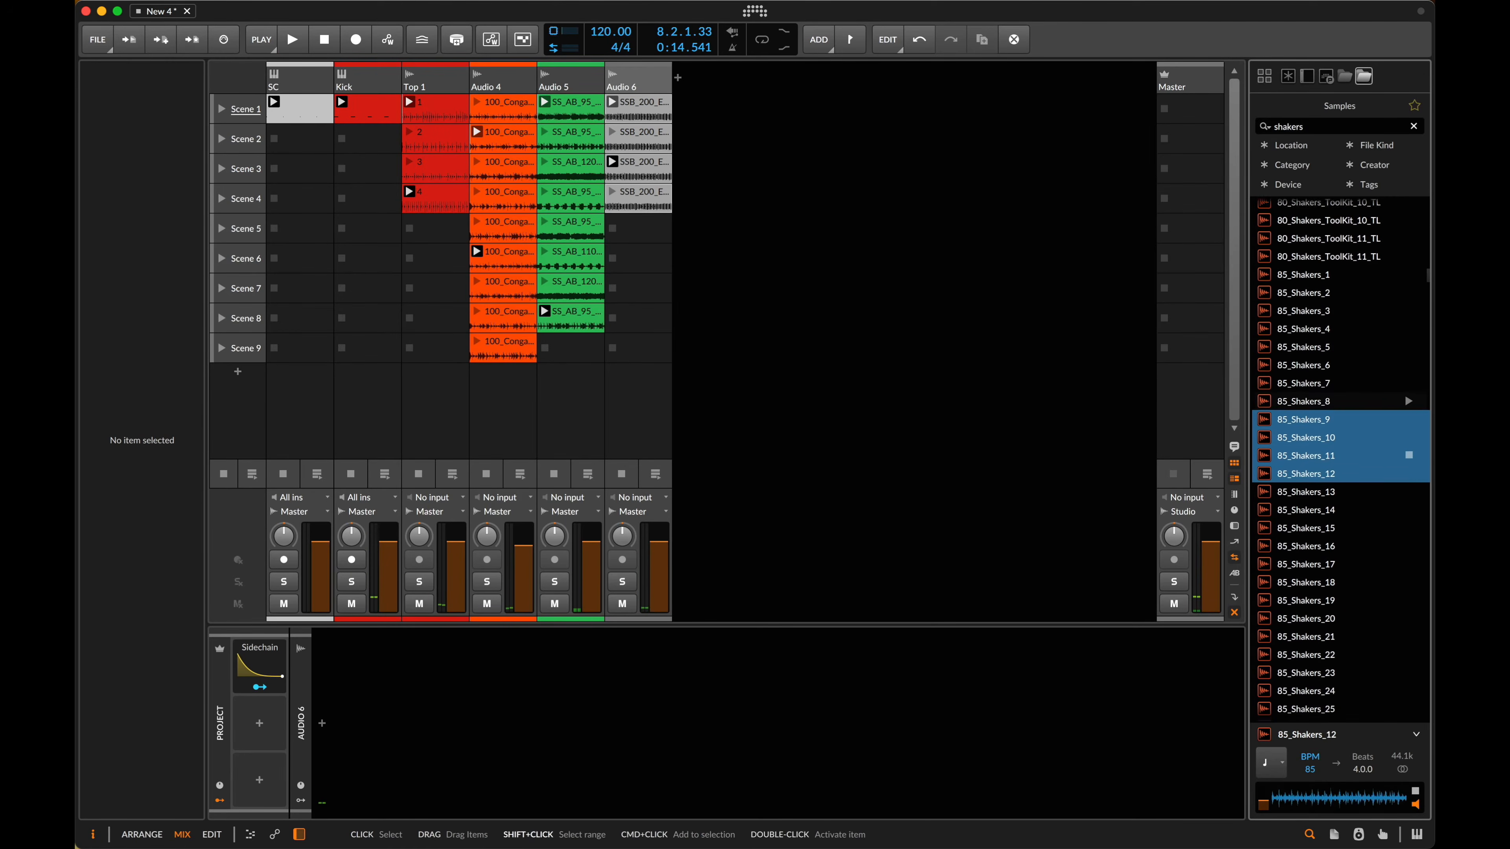
{"action": "left_click_drag", "start_coordinate": [1330, 416], "coordinate": [698, 106]}
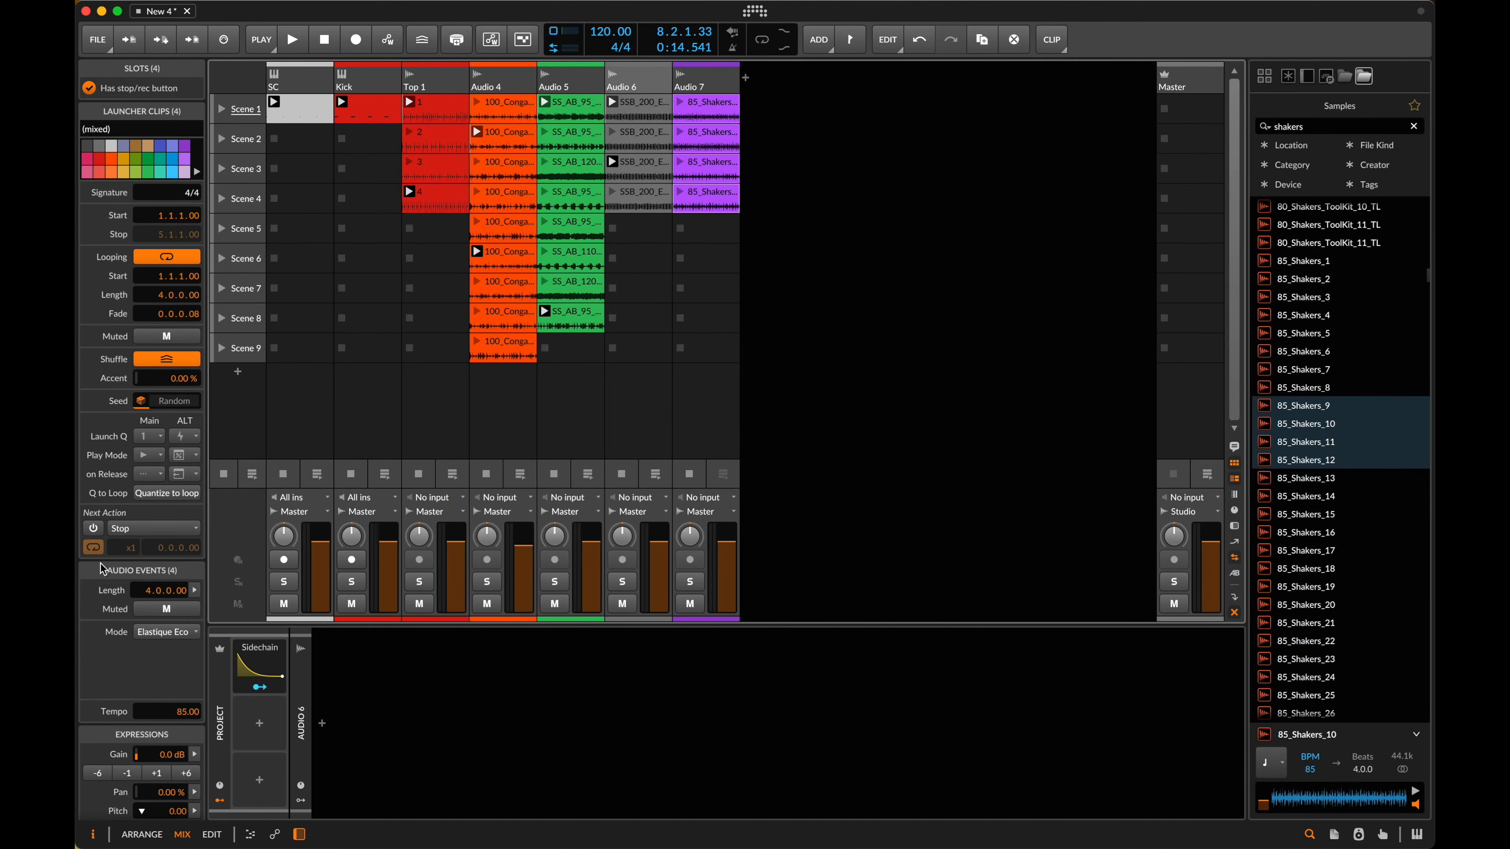
- Enable the next action for the four shaker clips
{"action": "left_click", "coordinate": [94, 528]}
{"action": "left_click", "coordinate": [136, 529]}
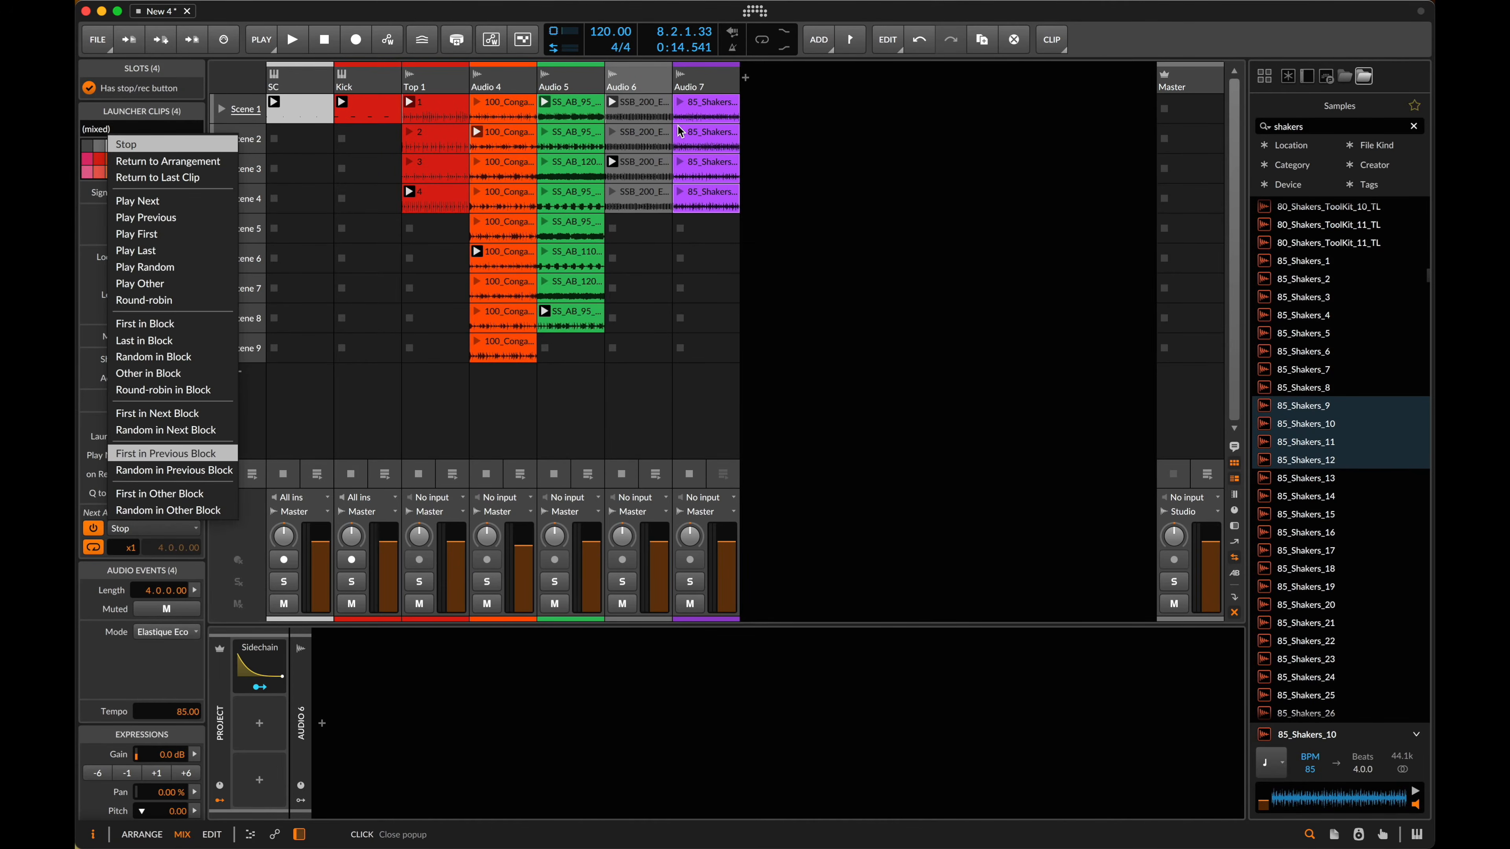
{"action": "left_click", "coordinate": [707, 117]}
- Open the four shaker clips in the detail editor and slice all their audio in place at onsets
{"action": "double_click", "coordinate": [714, 113]}
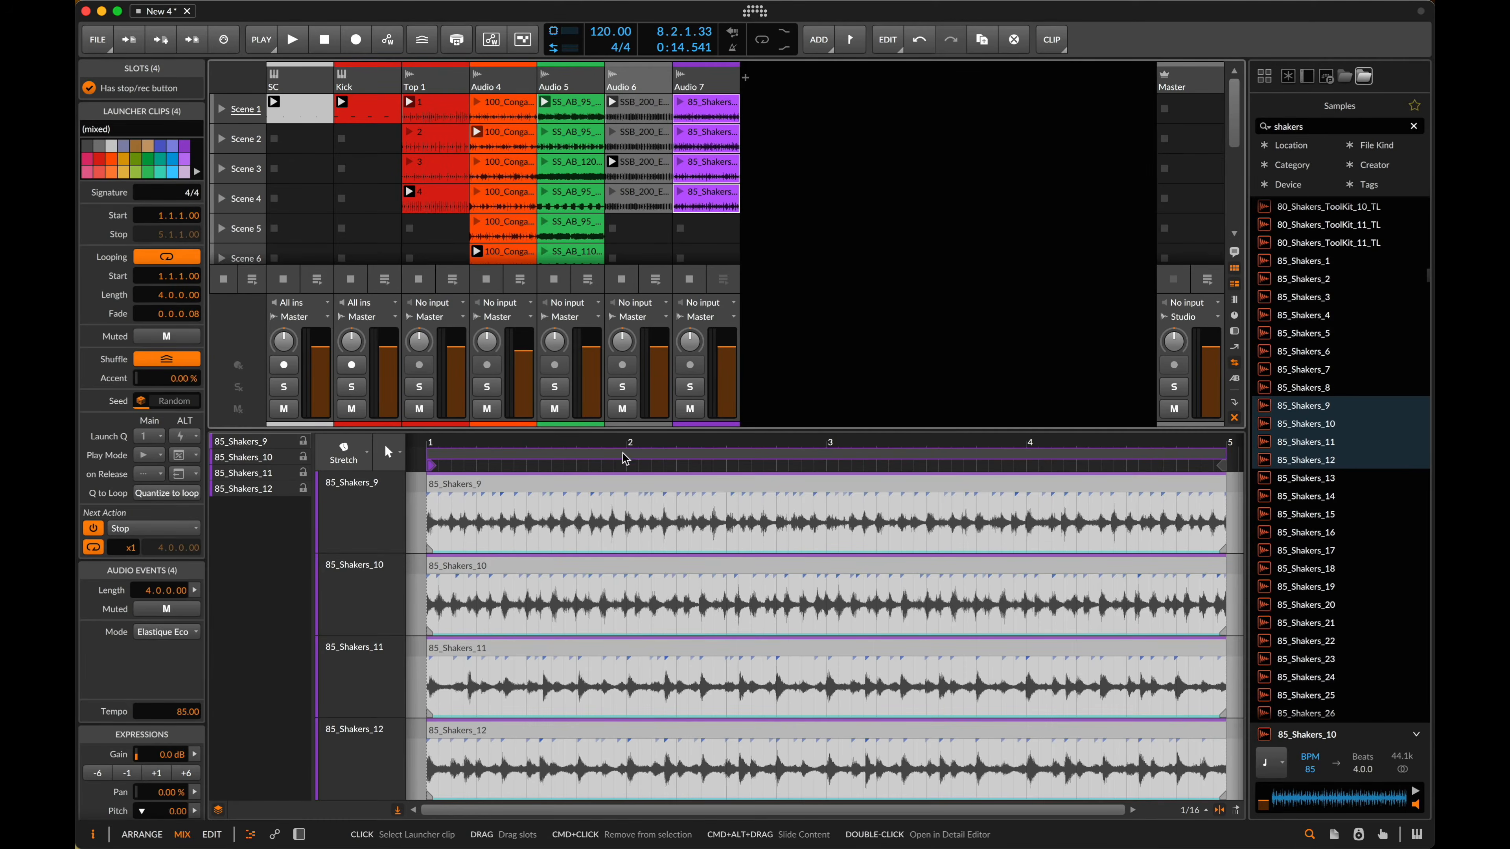
{"action": "key", "text": "super+a"}
{"action": "key", "text": "alt+s"}
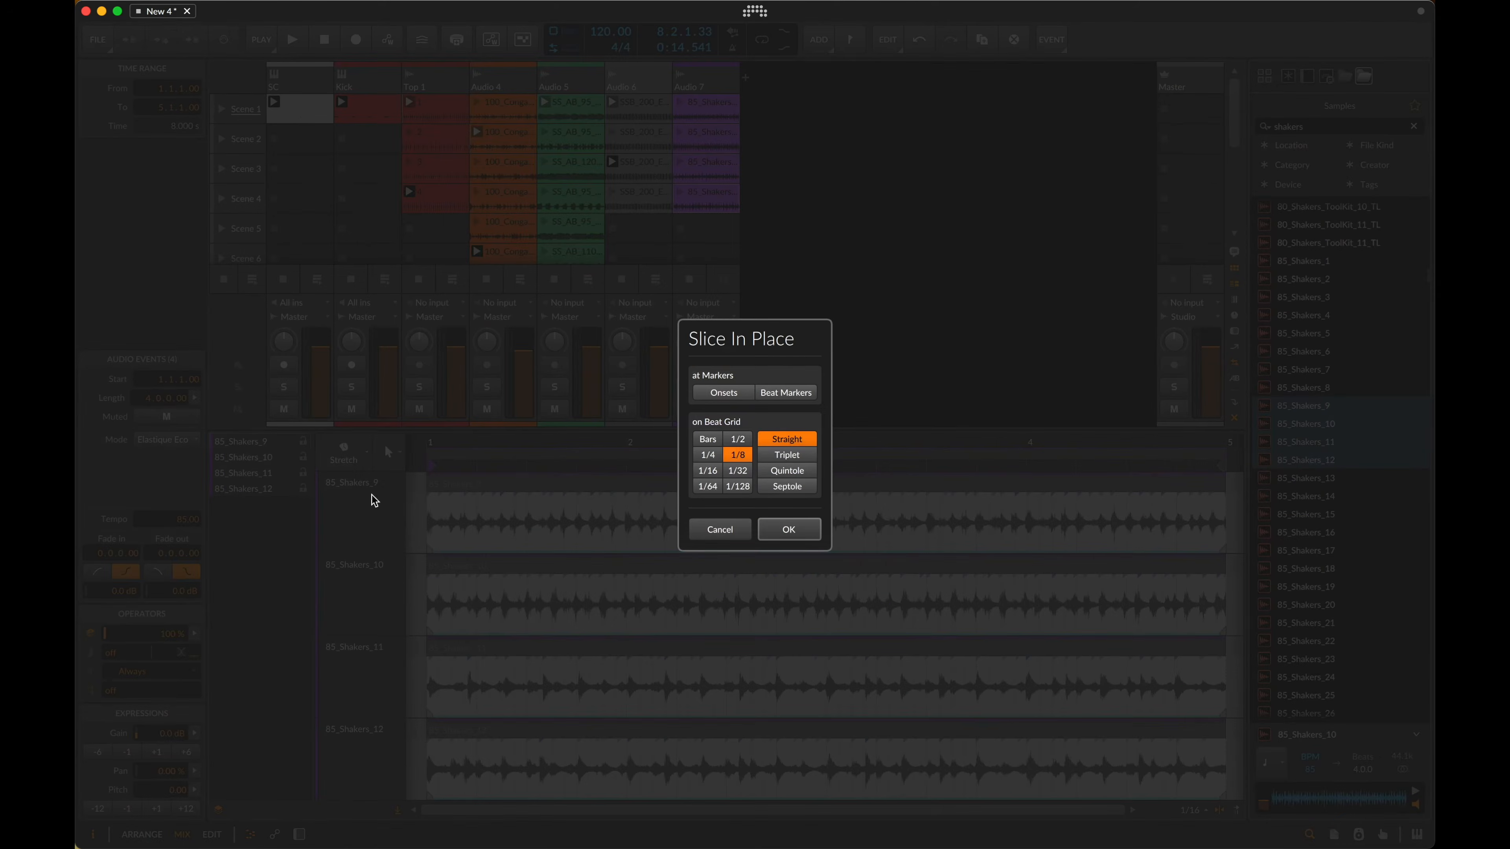
{"action": "left_click", "coordinate": [736, 397]}
{"action": "left_click", "coordinate": [809, 539]}
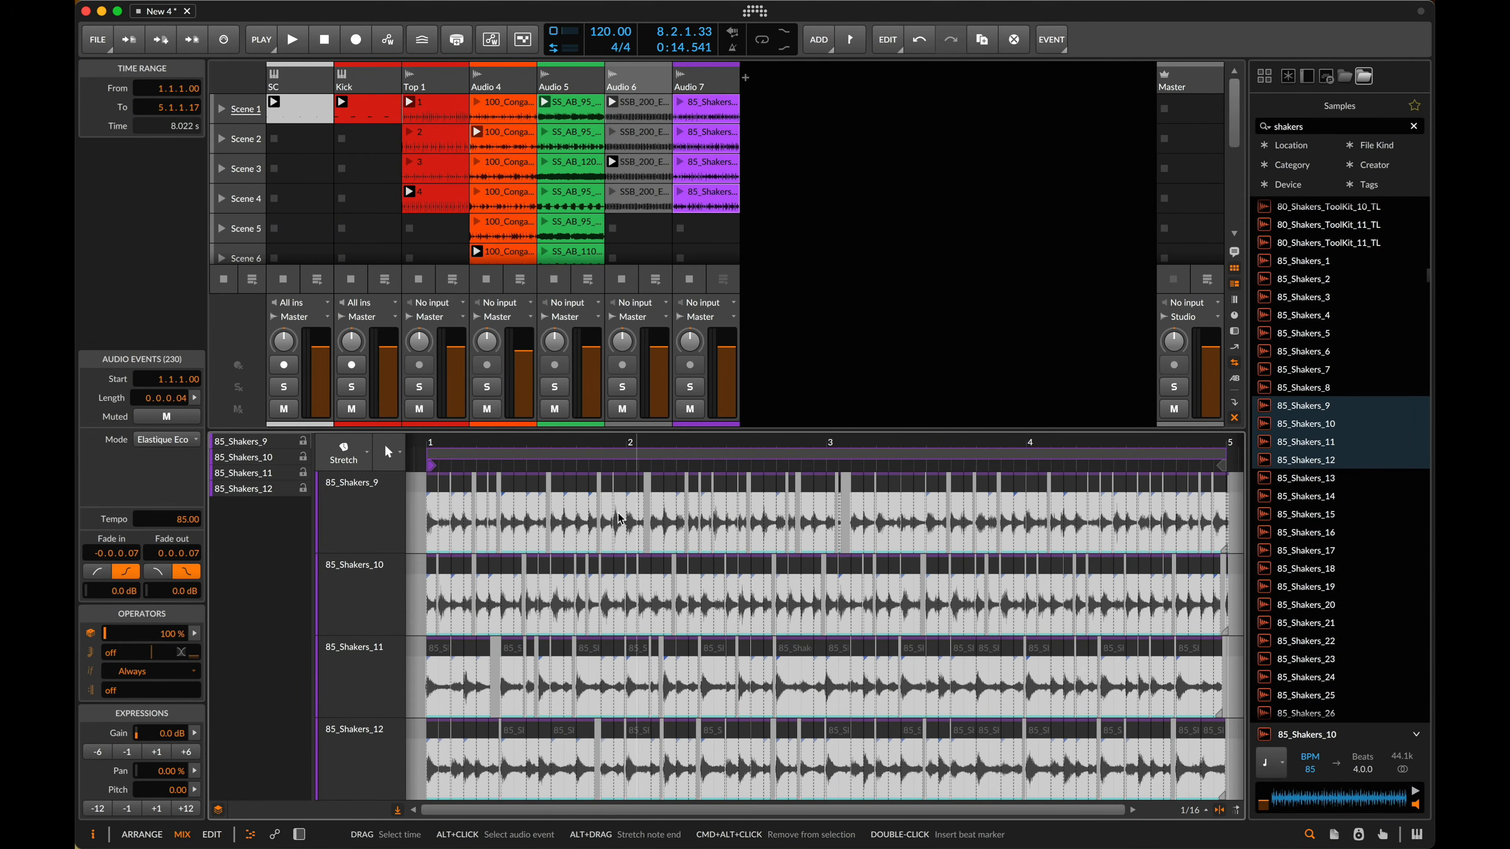
- Shorten all shaker slices at once so that gaps separate the individual hits
{"action": "scroll", "coordinate": [632, 490], "scroll_direction": "up", "scroll_amount": 5}
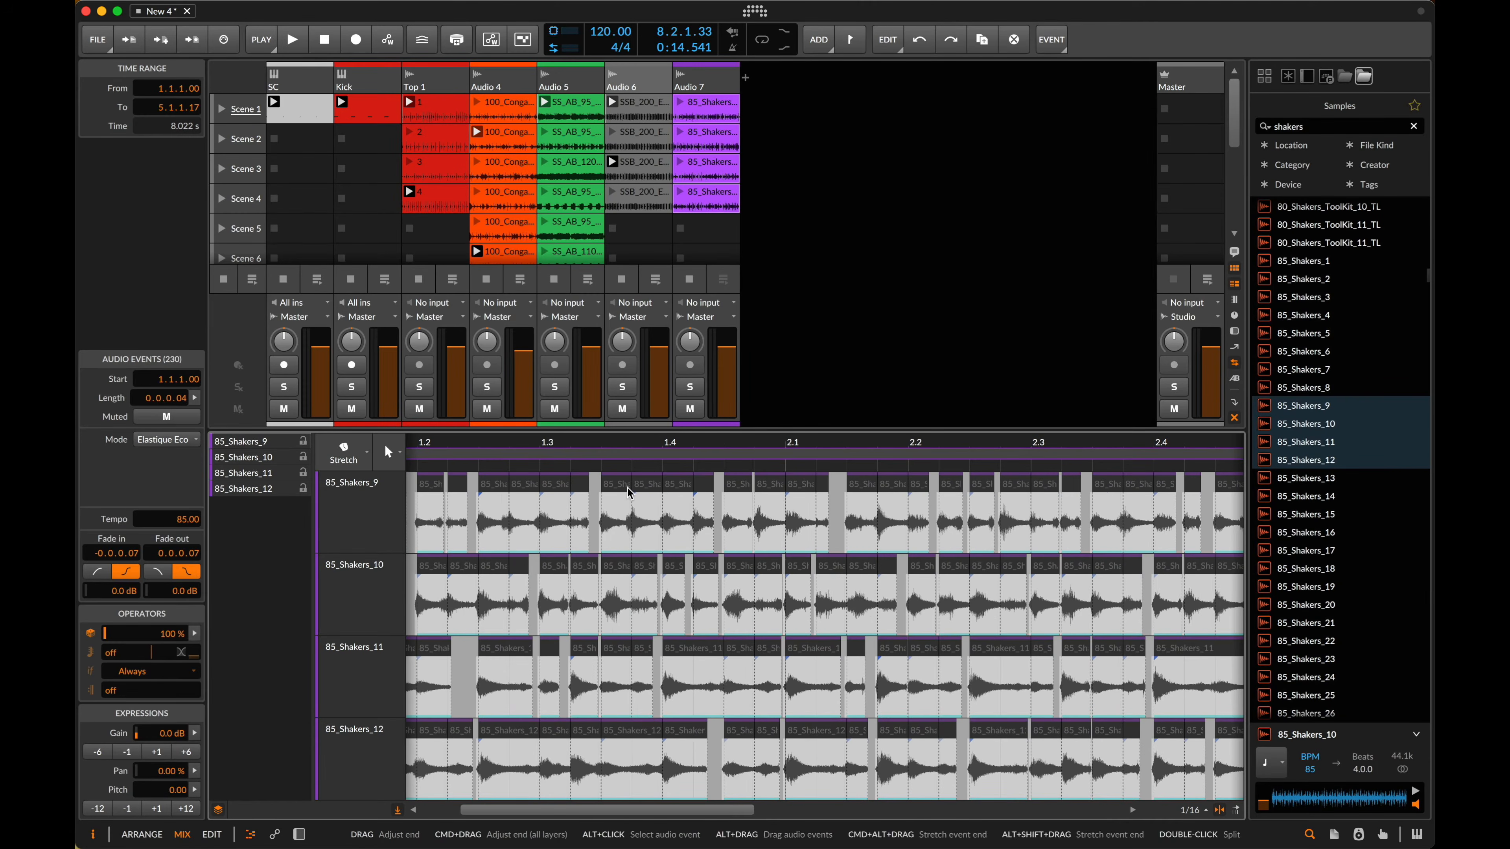
{"action": "scroll", "coordinate": [621, 492], "scroll_direction": "up", "scroll_amount": 5}
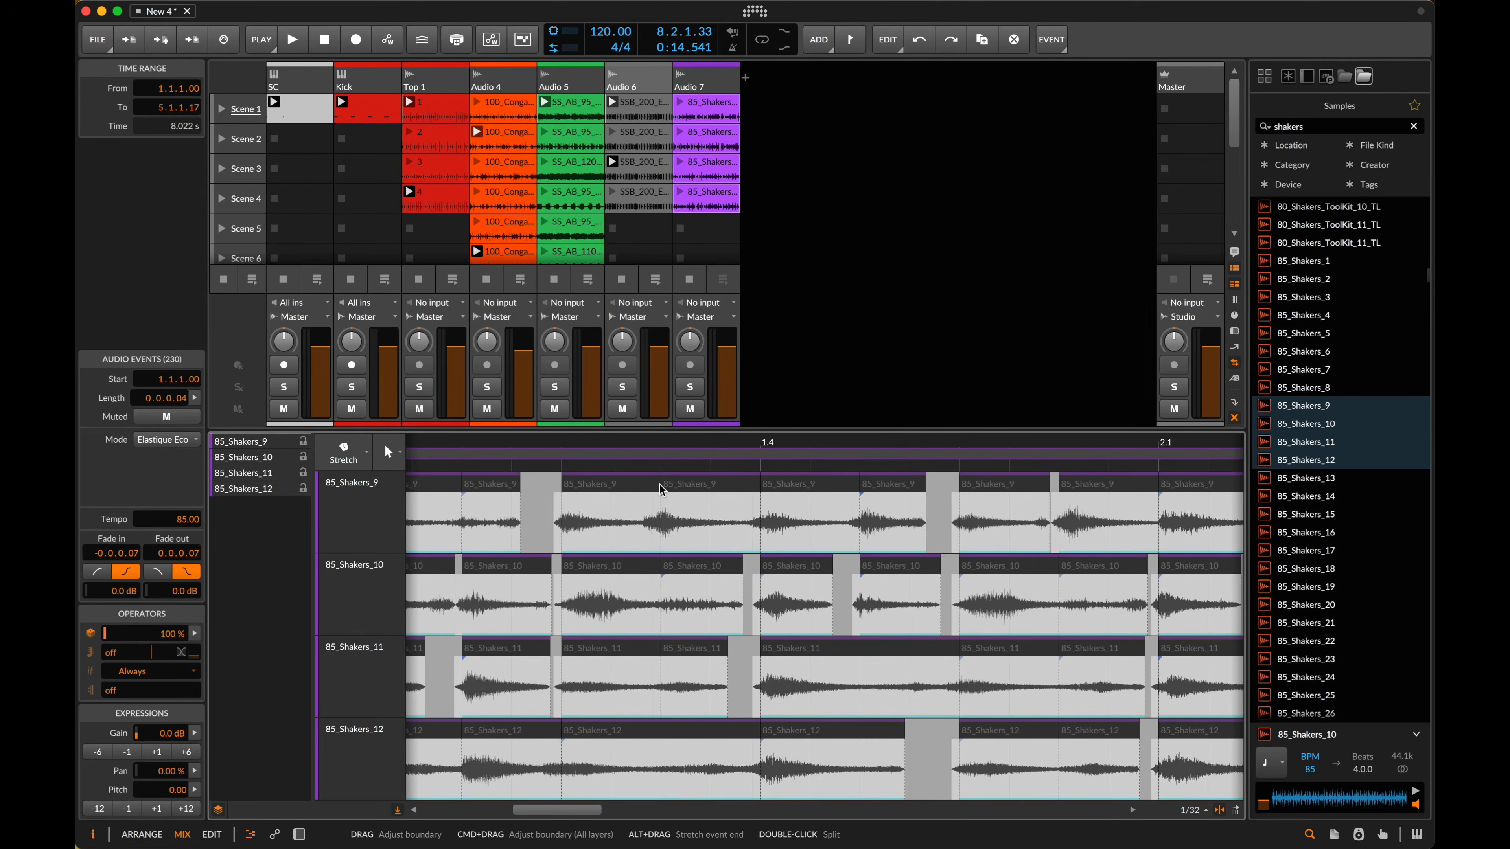
{"action": "left_click_drag", "start_coordinate": [658, 485], "coordinate": [623, 485]}
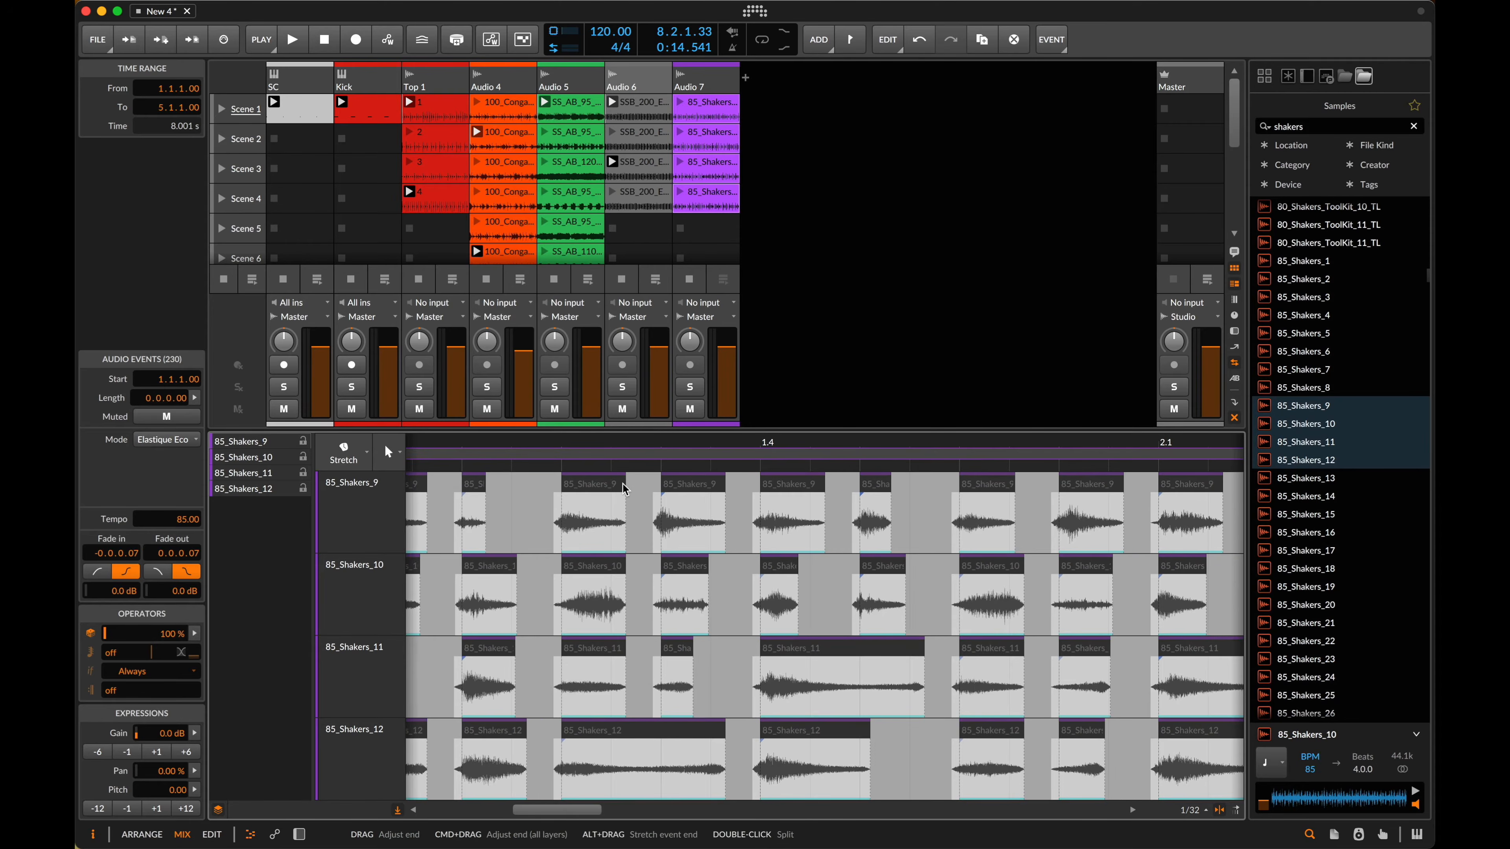
{"action": "scroll", "coordinate": [624, 490], "scroll_direction": "down", "scroll_amount": 10}
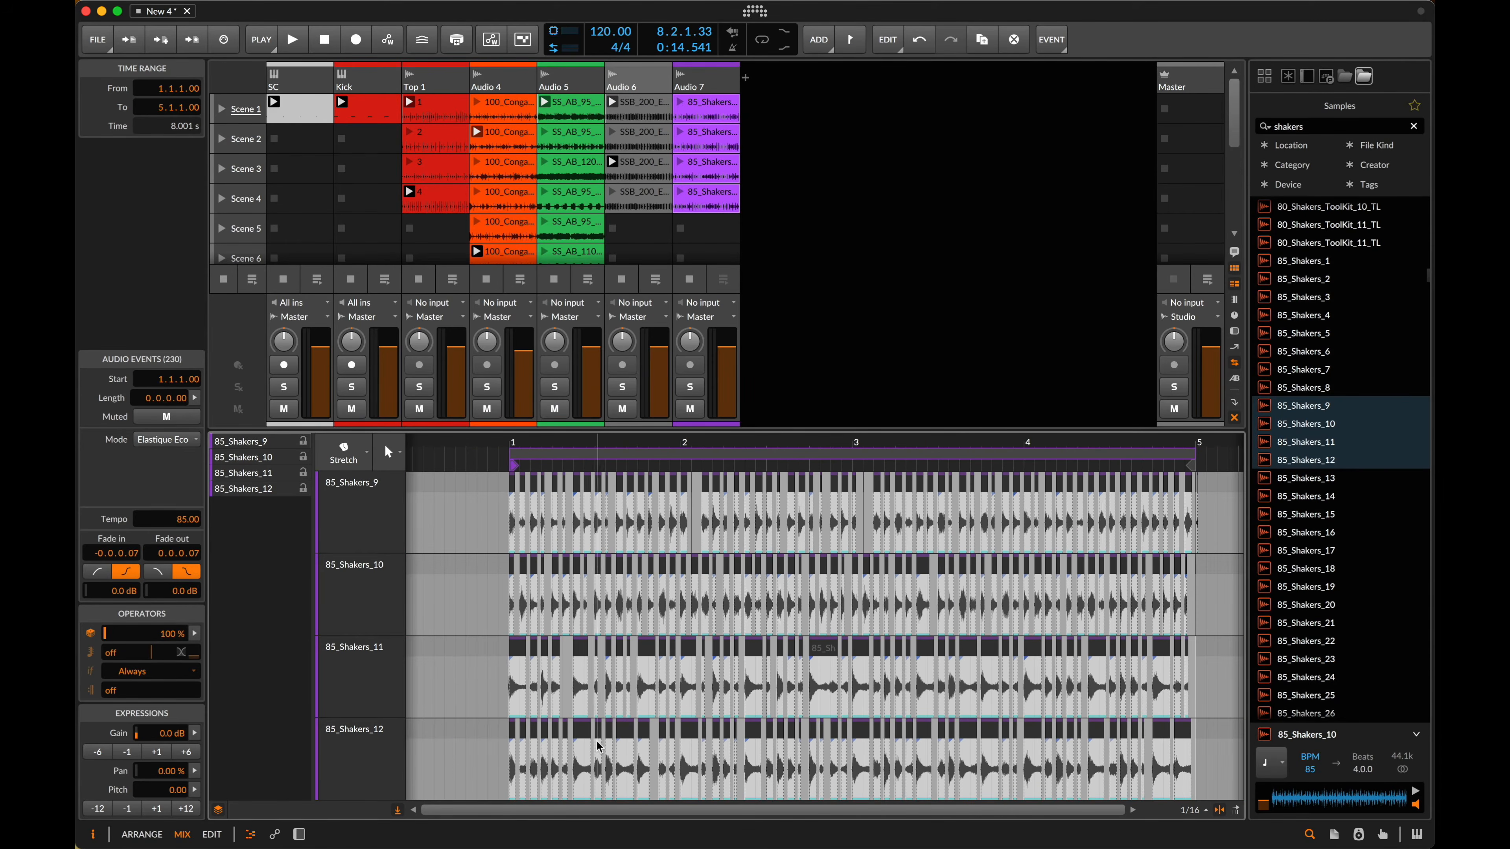
- Set the fade-out of all shaker slices to 0.0.0.65 with a level of -Inf dB
{"action": "left_click", "coordinate": [658, 721]}
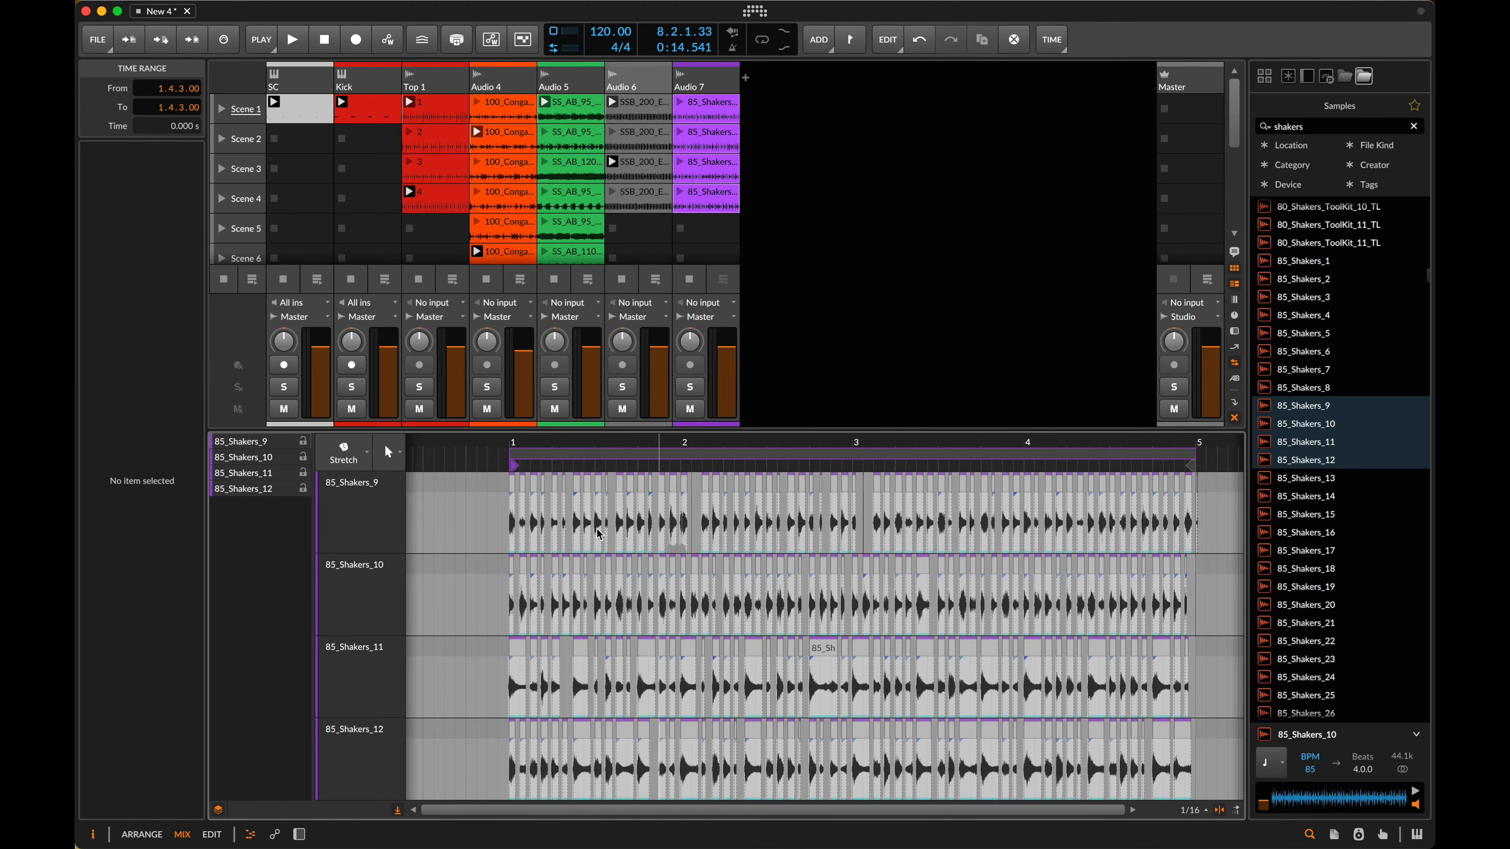
{"action": "key", "text": "super+a"}
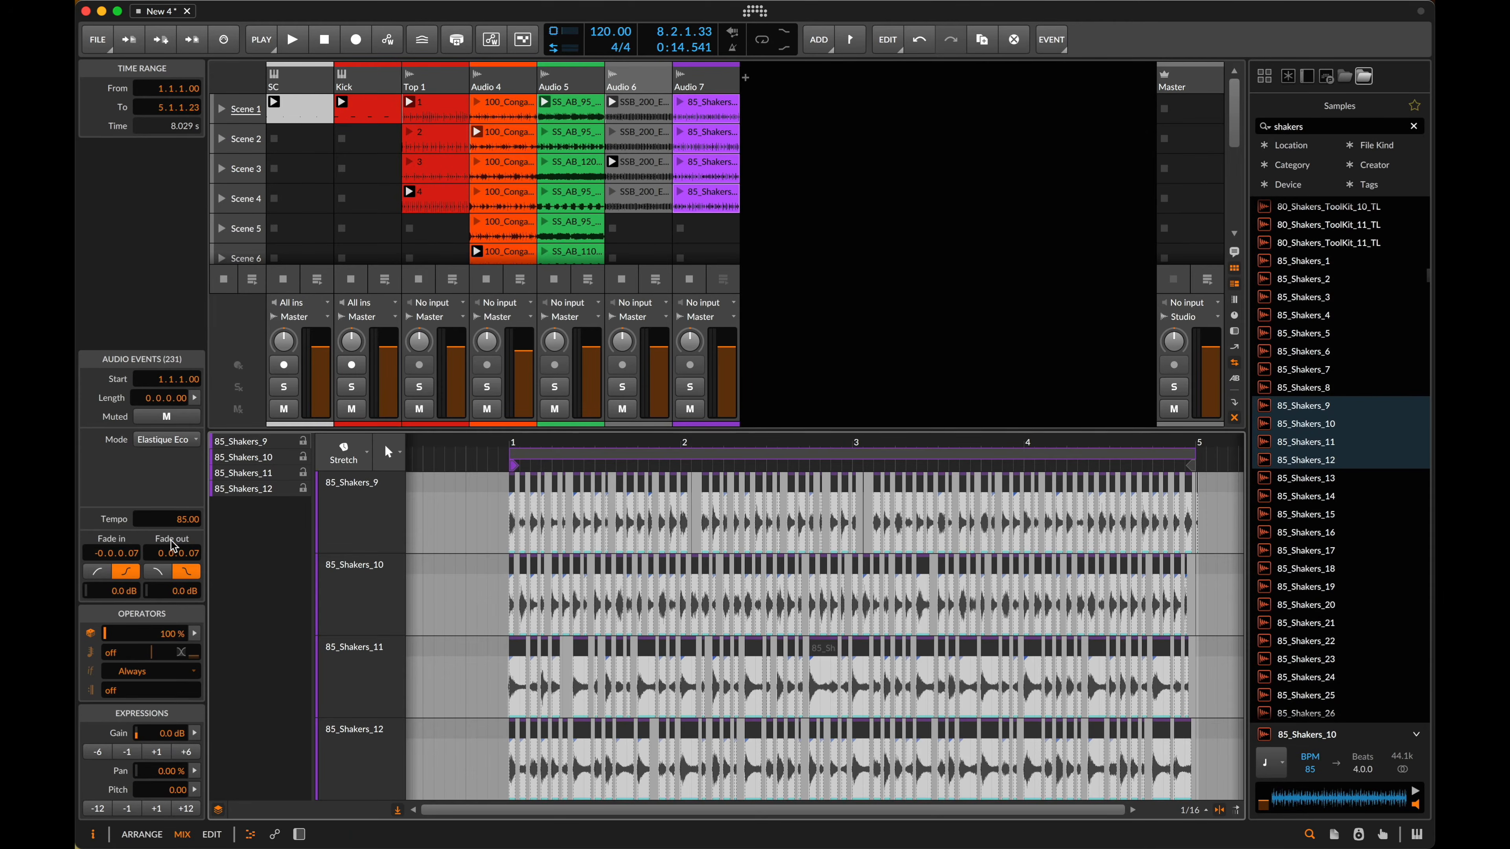
{"action": "left_click_drag", "start_coordinate": [172, 590], "coordinate": [177, 535]}
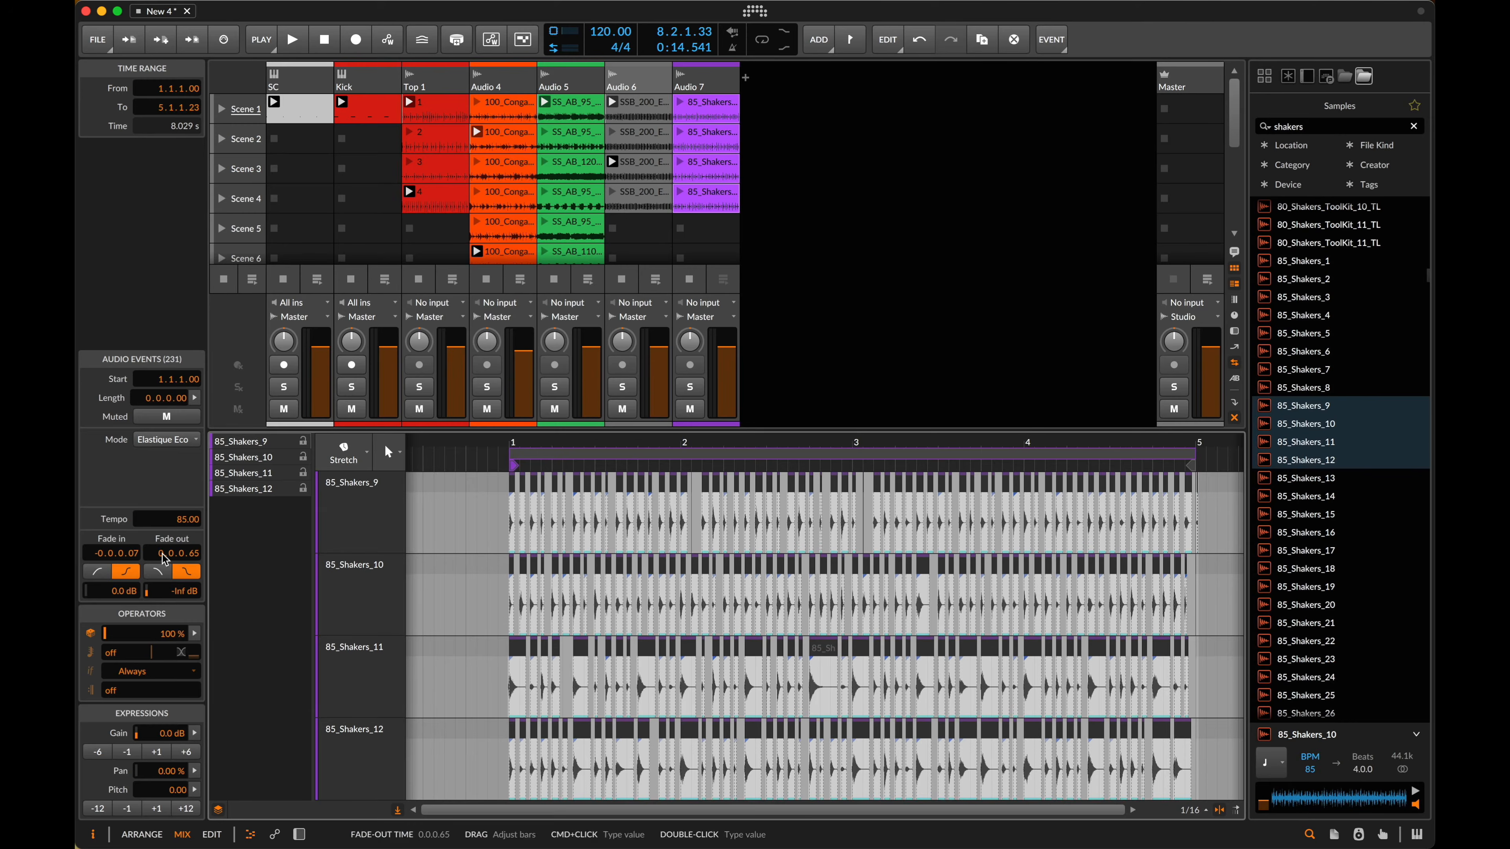
- Set the next action of all four shaker clips to Round-robin with a time of 0.0.1.00
{"action": "left_click", "coordinate": [687, 107]}
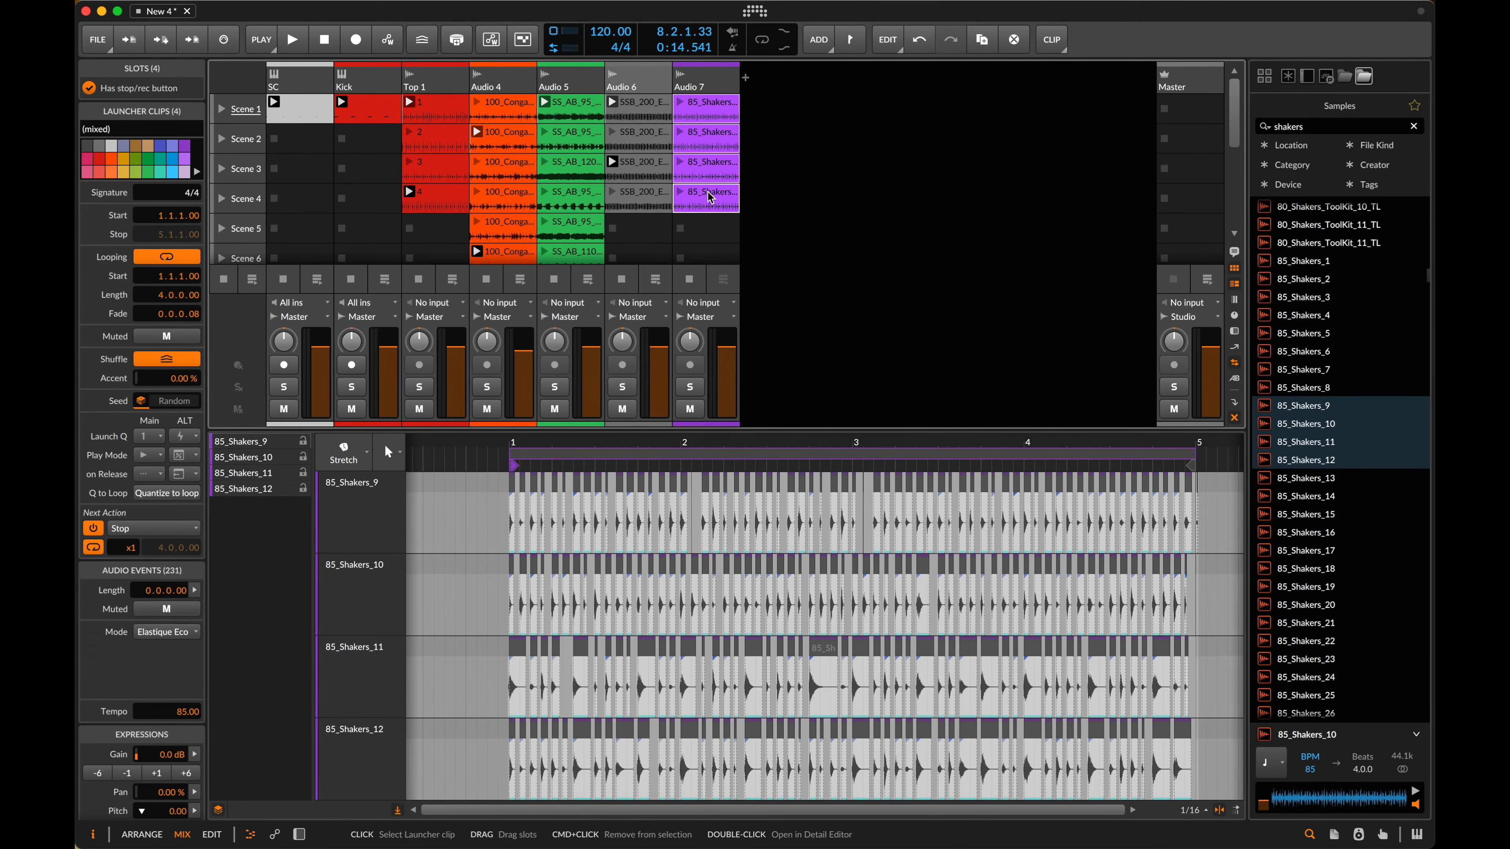
{"action": "left_click", "coordinate": [172, 528]}
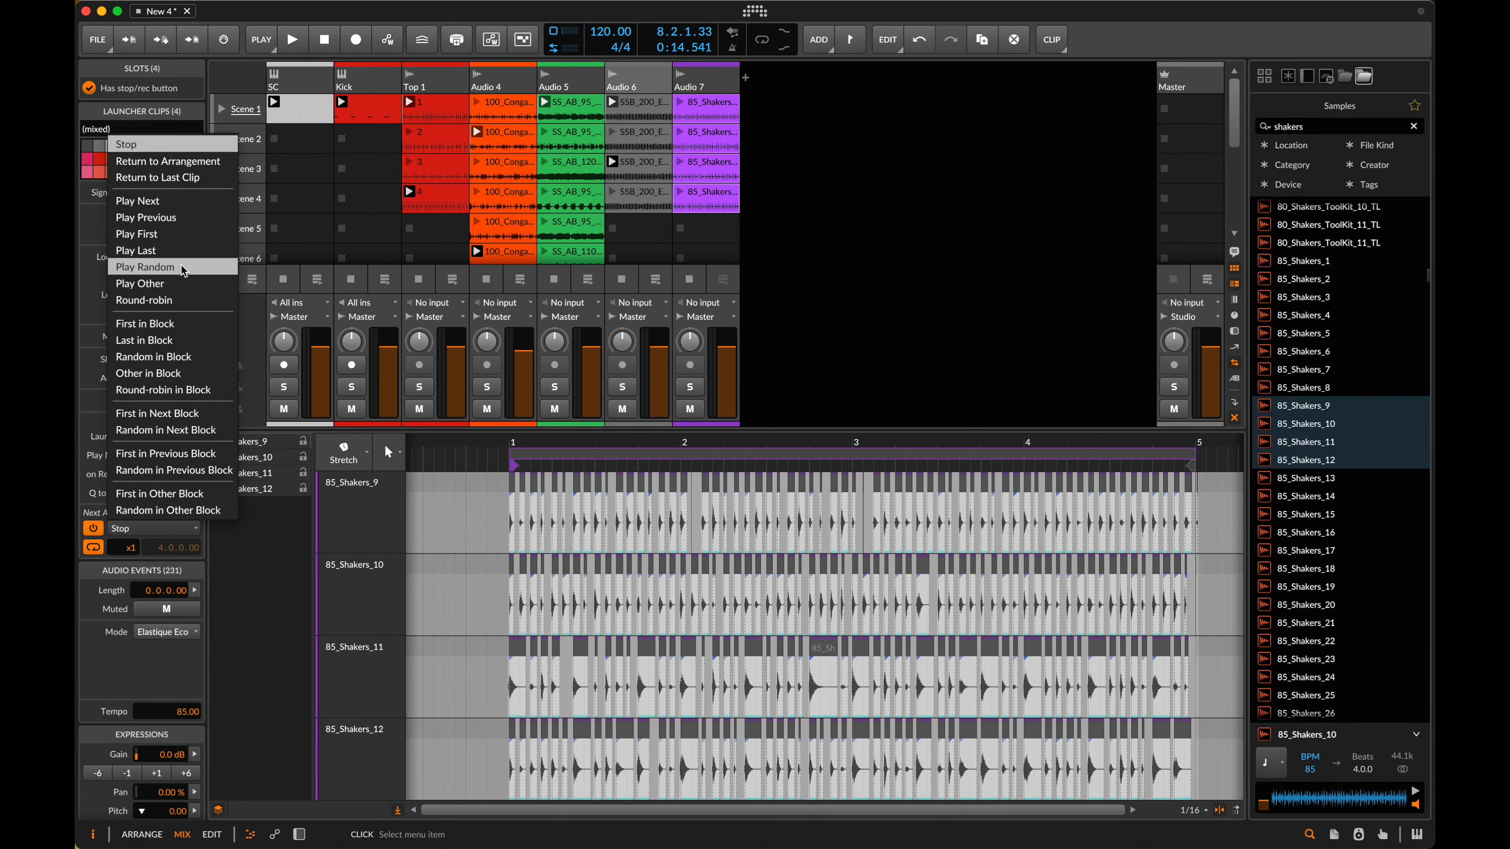
{"action": "left_click", "coordinate": [180, 299]}
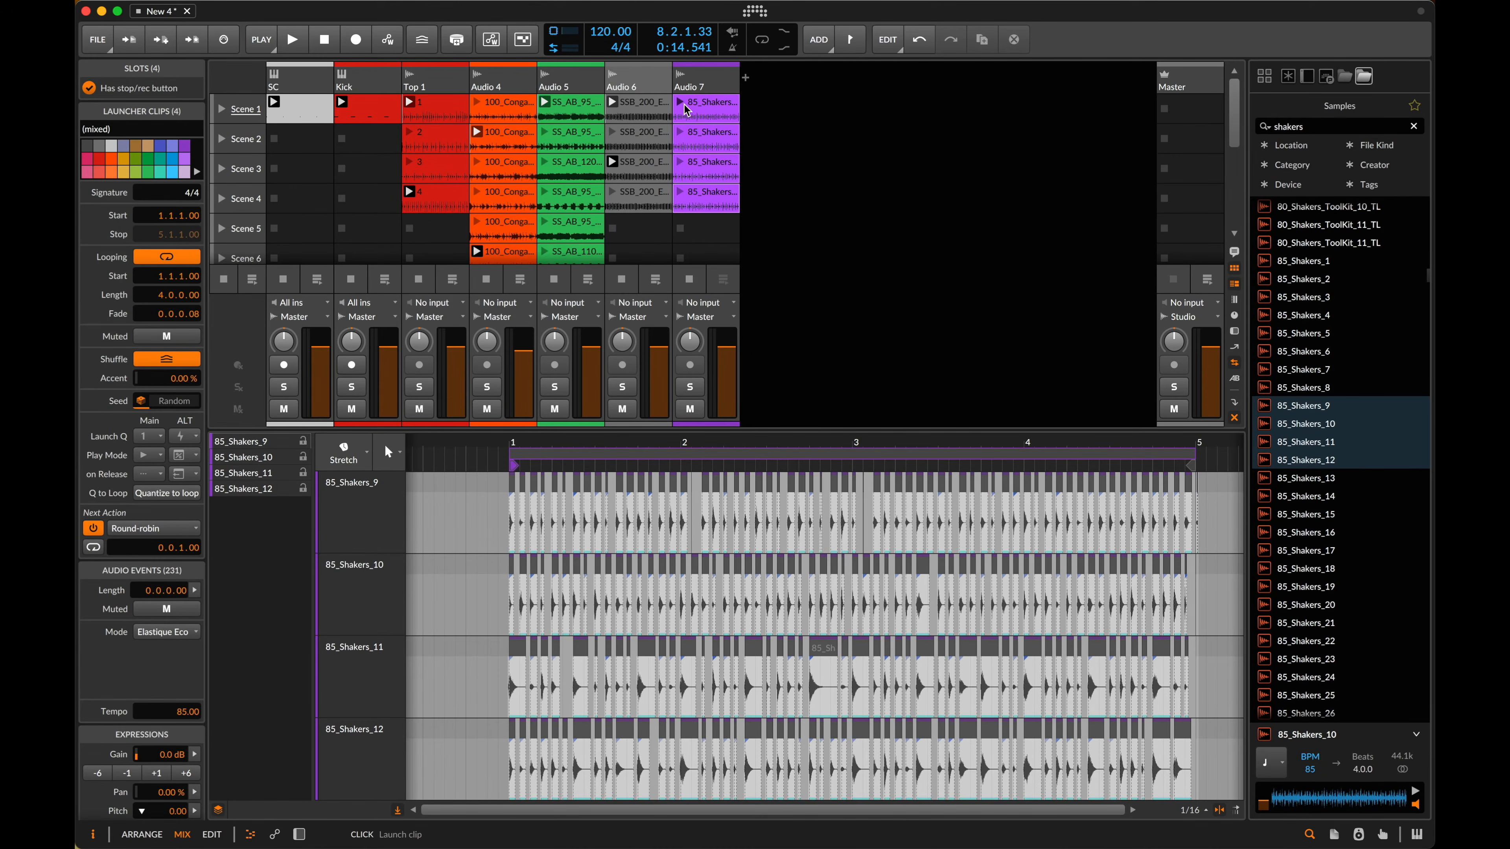
- Play the groove with the switching shaker clips, restarting it a few times to check their timing, and stop playback
{"action": "key", "text": "space"}
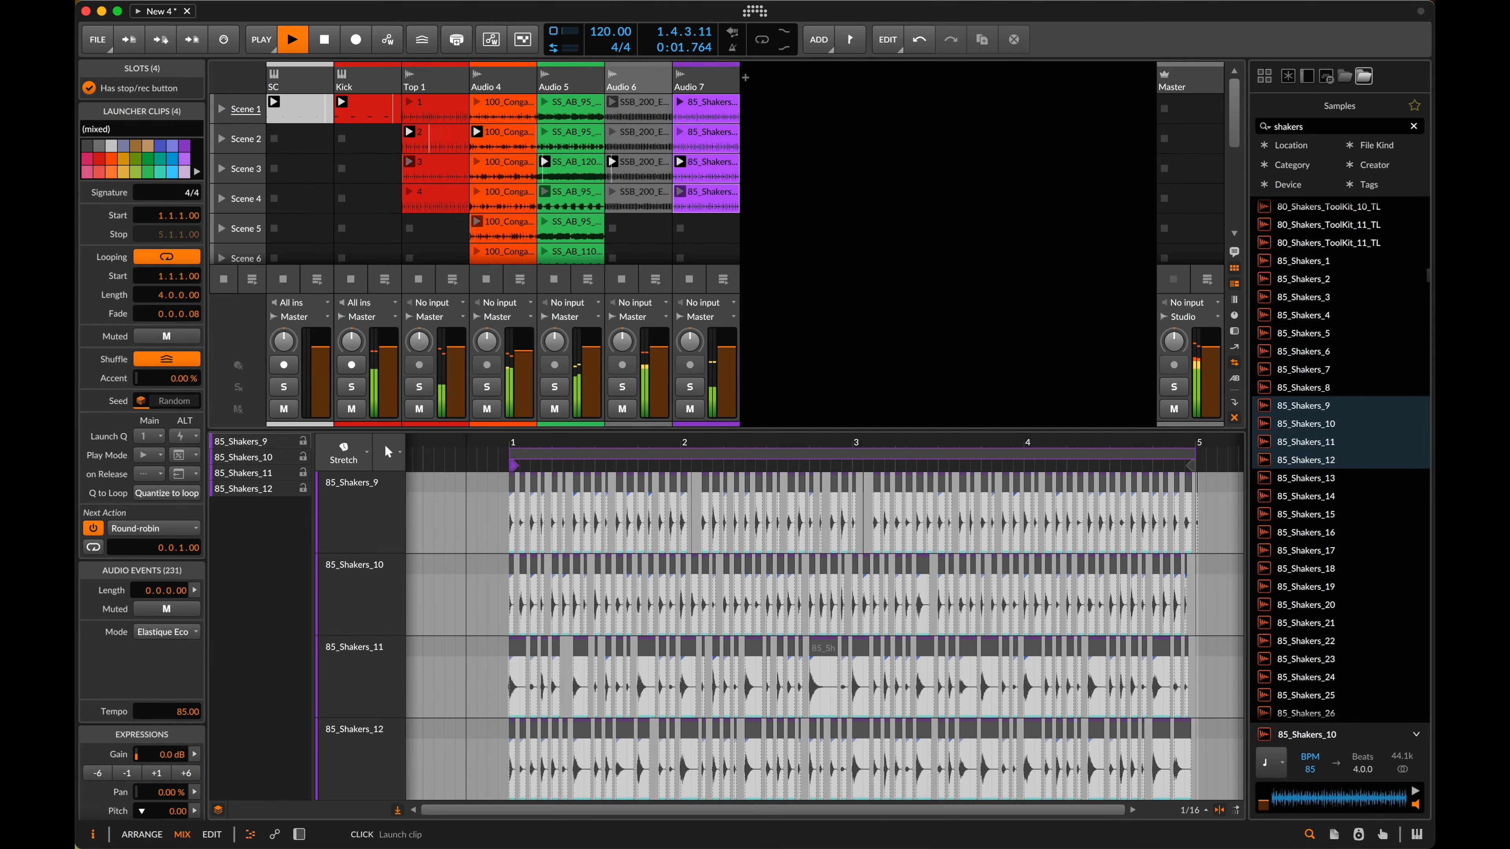
{"action": "key", "text": "space"}
{"action": "key", "text": "space"}
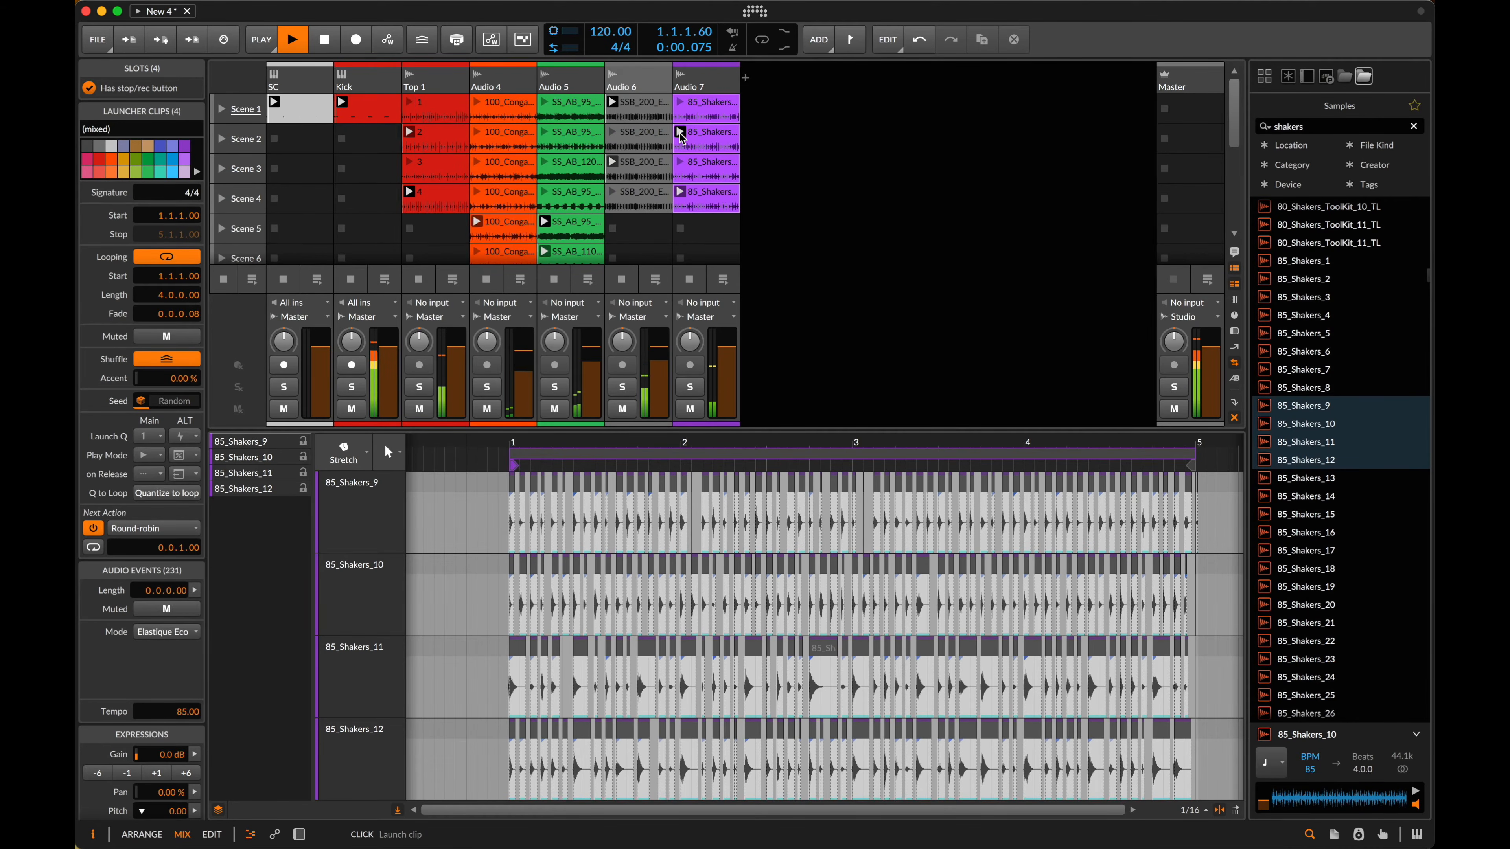
{"action": "key", "text": "space"}
{"action": "key", "text": "space"}
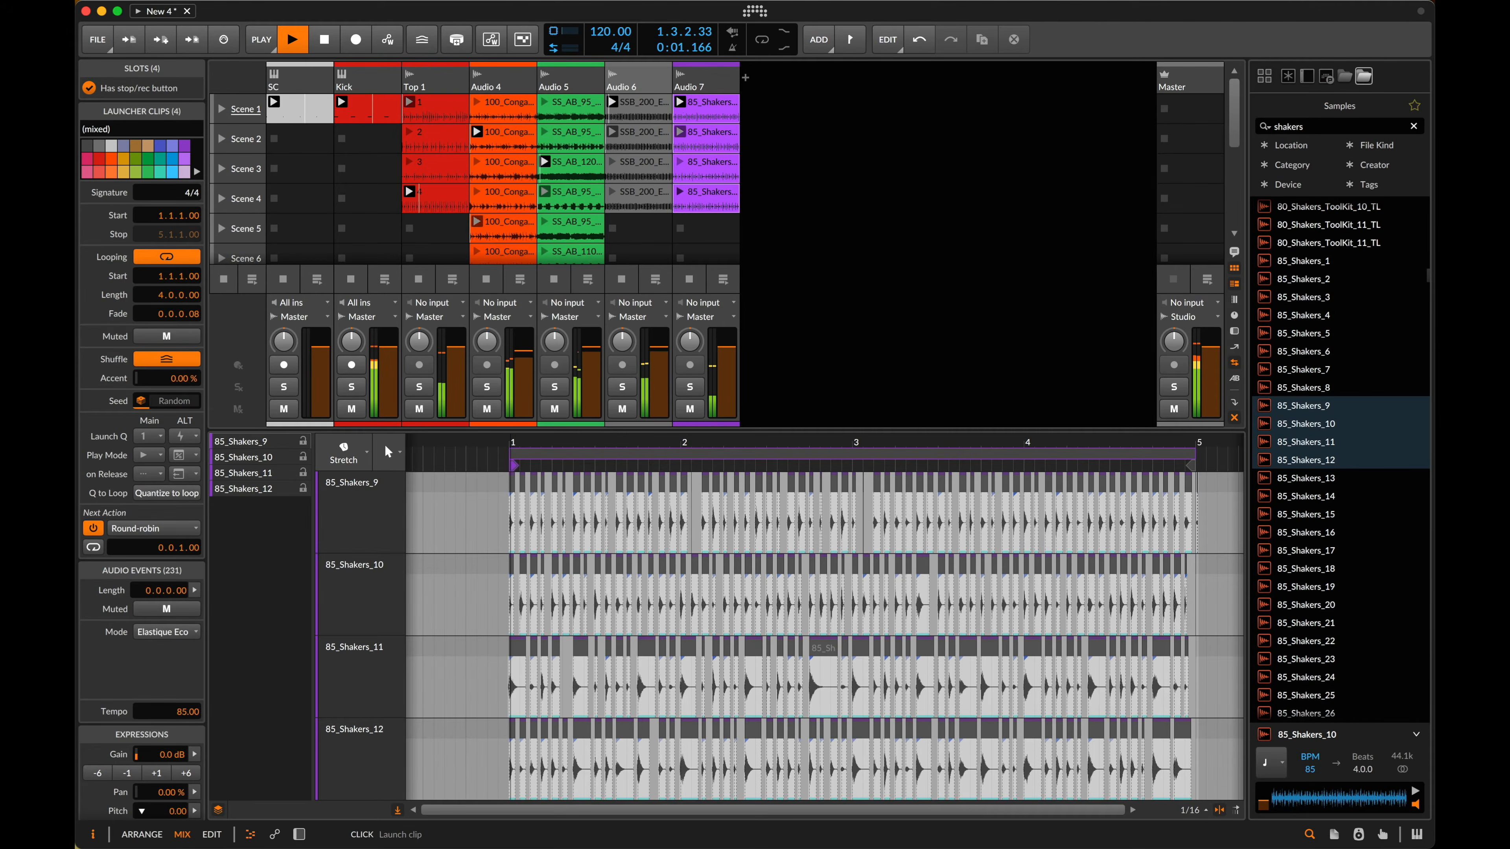
{"action": "key", "text": "space"}
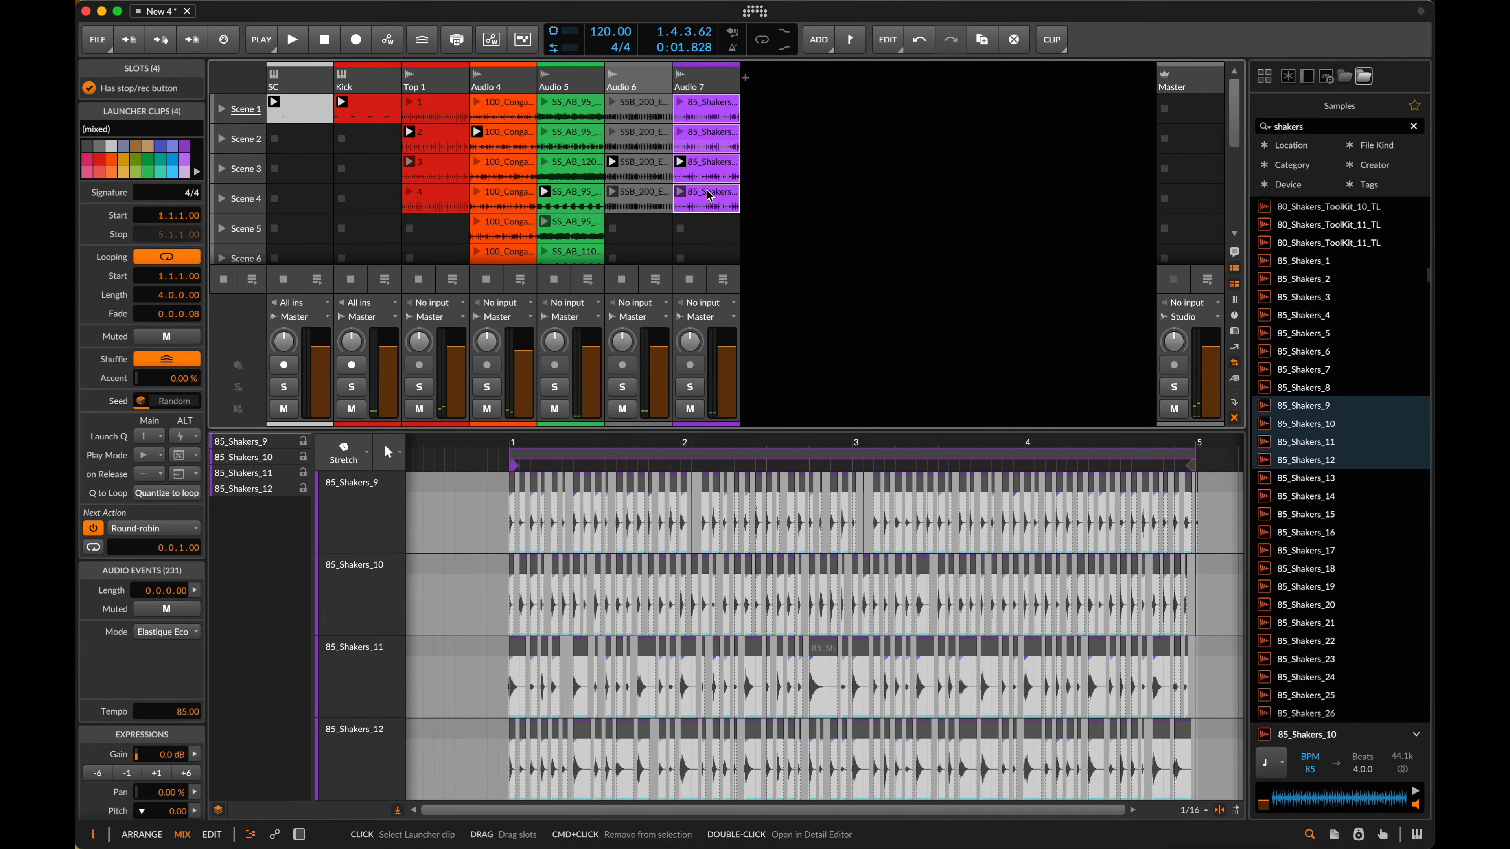
- Set the shaker clips' main play mode to Legato from Clip (or Start) and launch the first shaker clip
{"action": "left_click", "coordinate": [161, 452]}
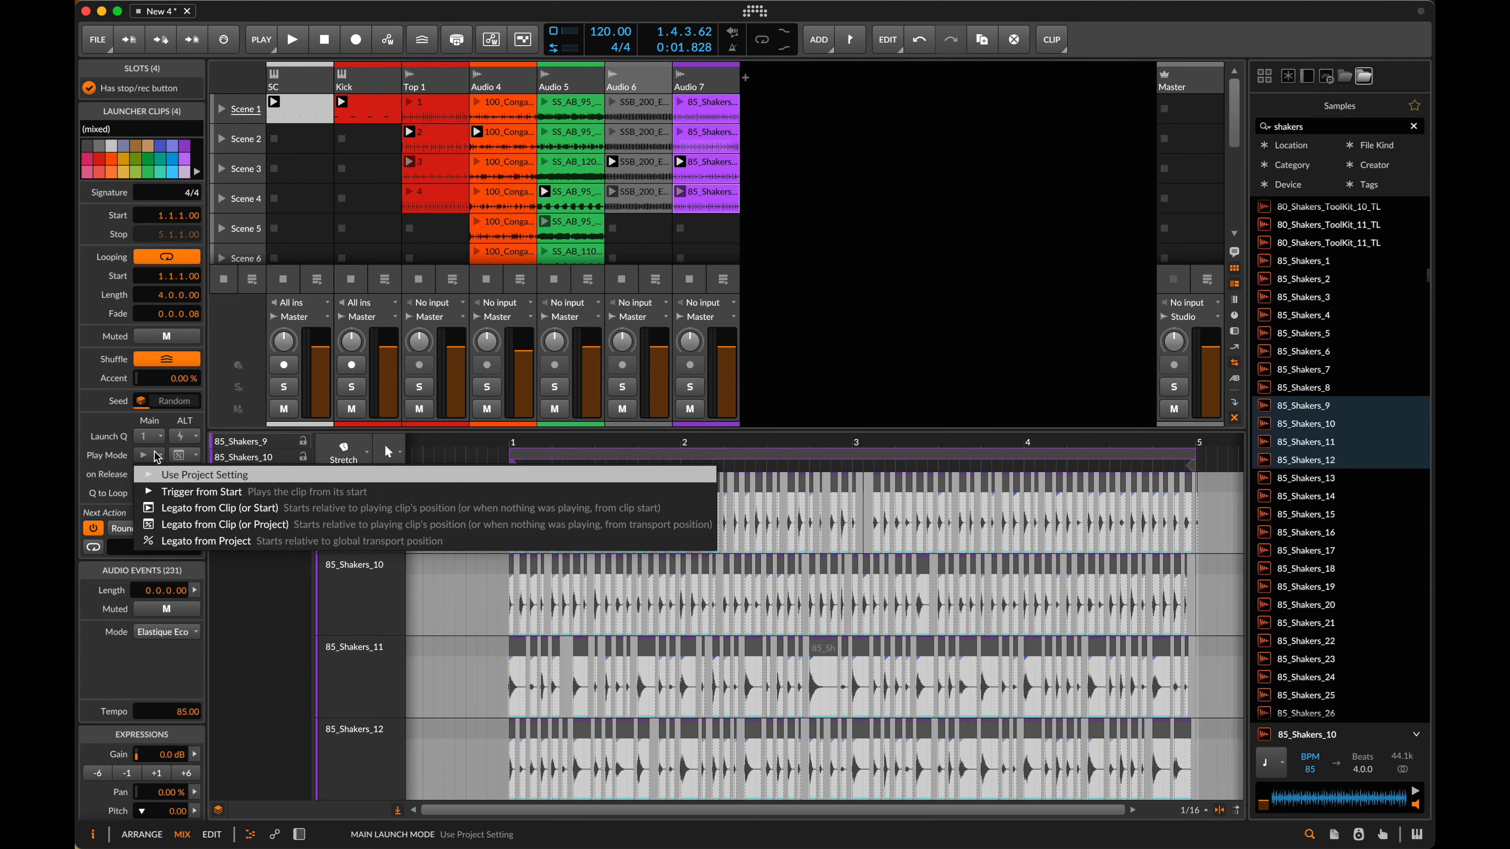
{"action": "left_click", "coordinate": [217, 515]}
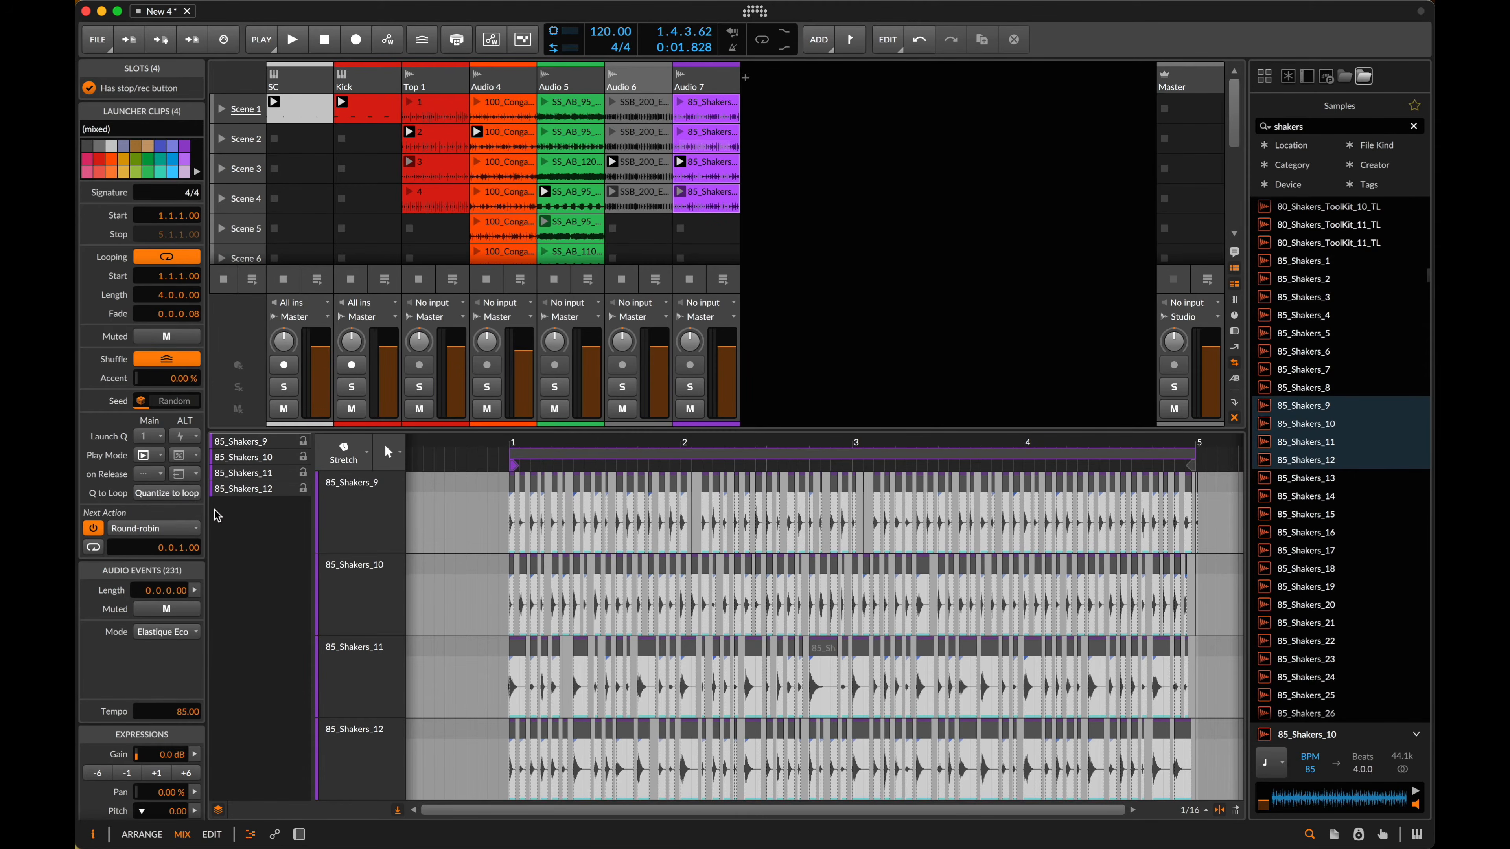
{"action": "left_click", "coordinate": [1334, 836]}
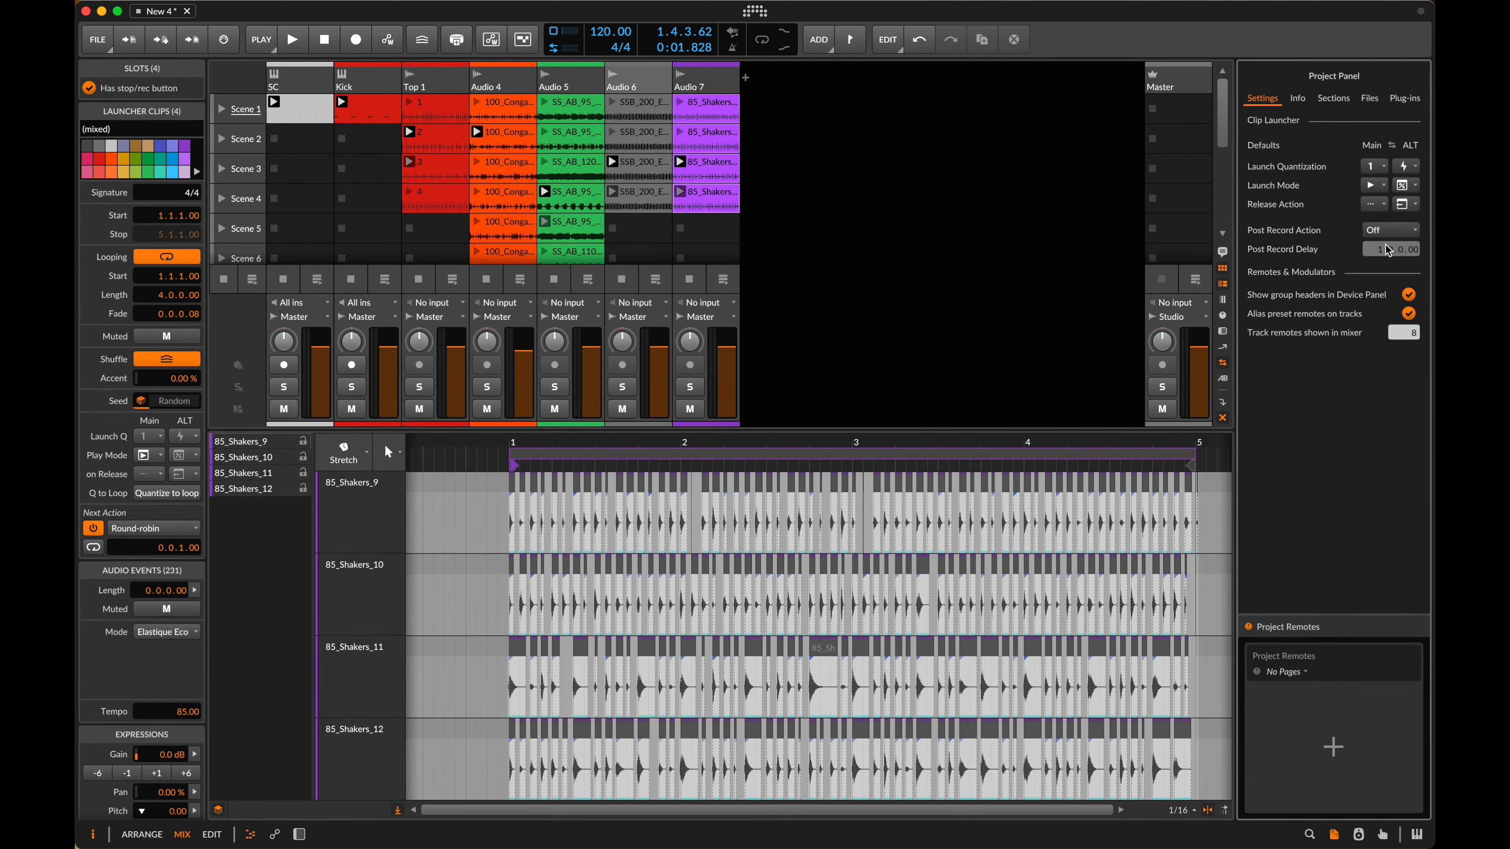
{"action": "left_click", "coordinate": [1335, 831]}
{"action": "left_click", "coordinate": [685, 109]}
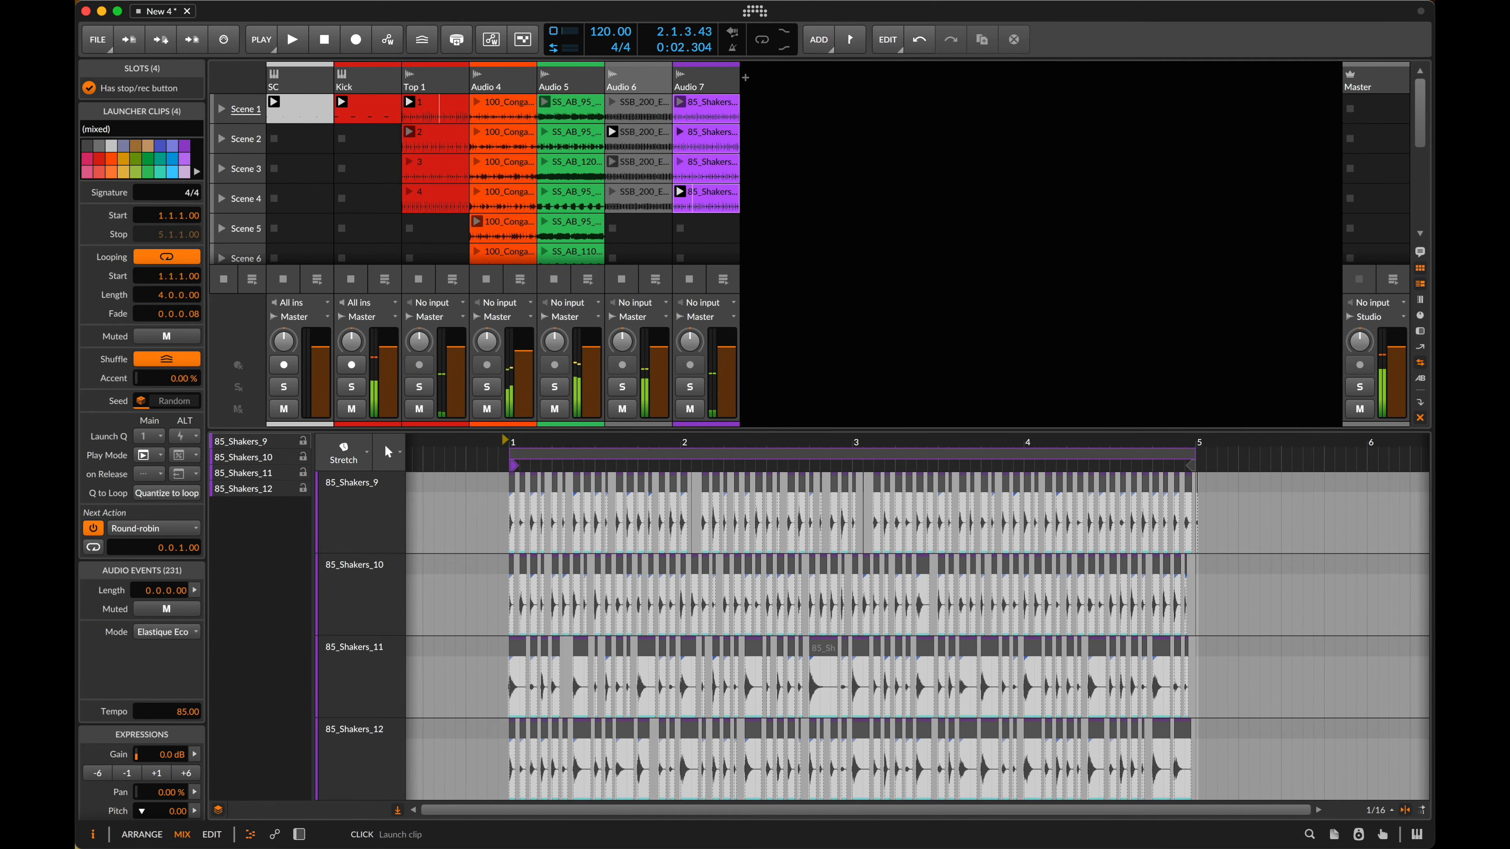
- Set the fade-in of all shaker slices to 0.0.0.05 at -Inf dB and their fade-out to 0.0.0.35
{"action": "key", "text": "ctrl+a"}
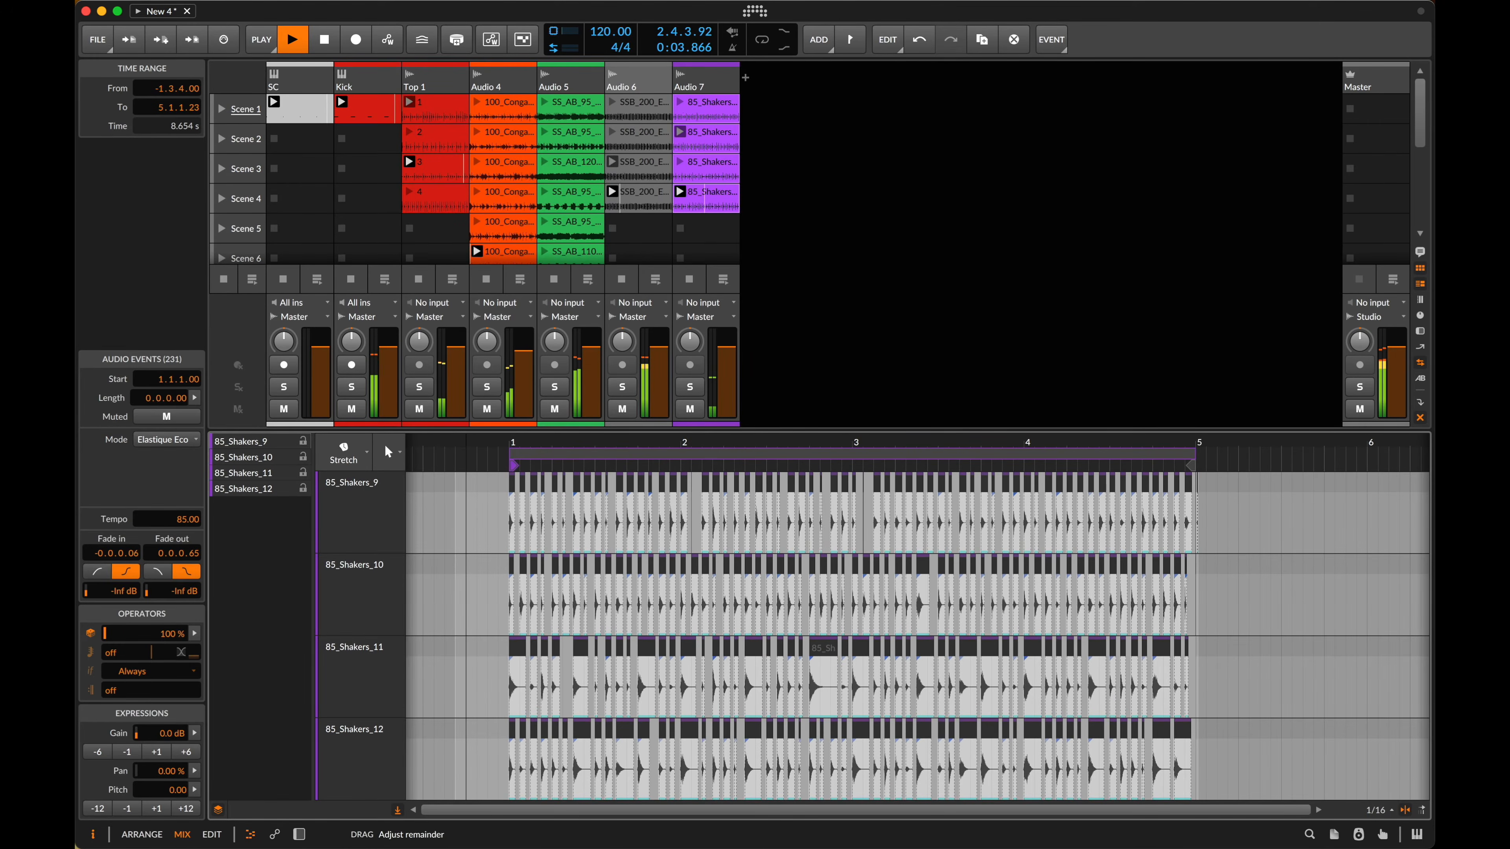
{"action": "left_click_drag", "start_coordinate": [193, 553], "coordinate": [134, 539]}
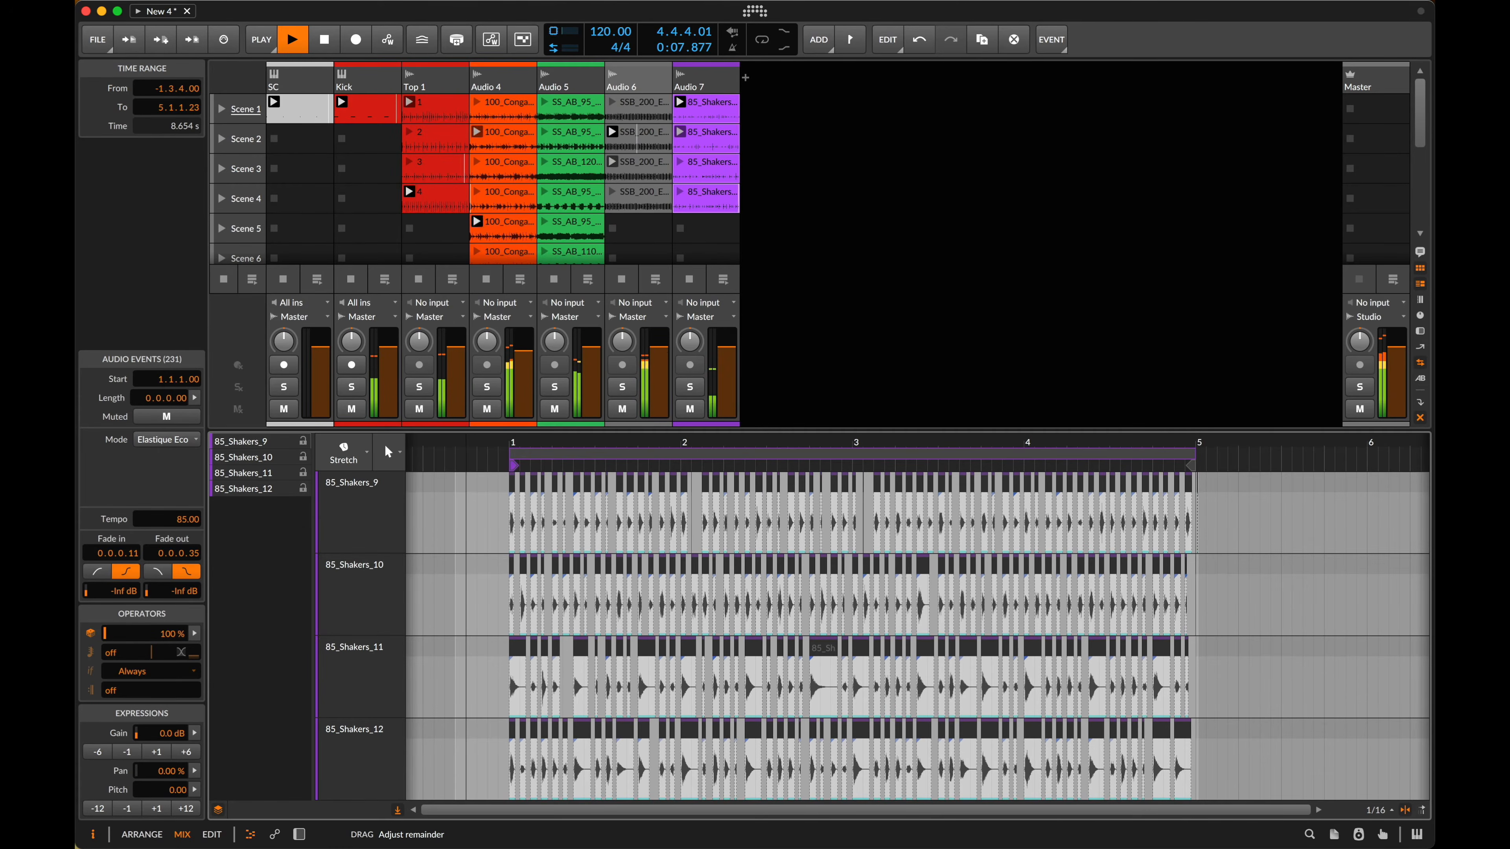
{"action": "left_click_drag", "start_coordinate": [134, 553], "coordinate": [133, 555]}
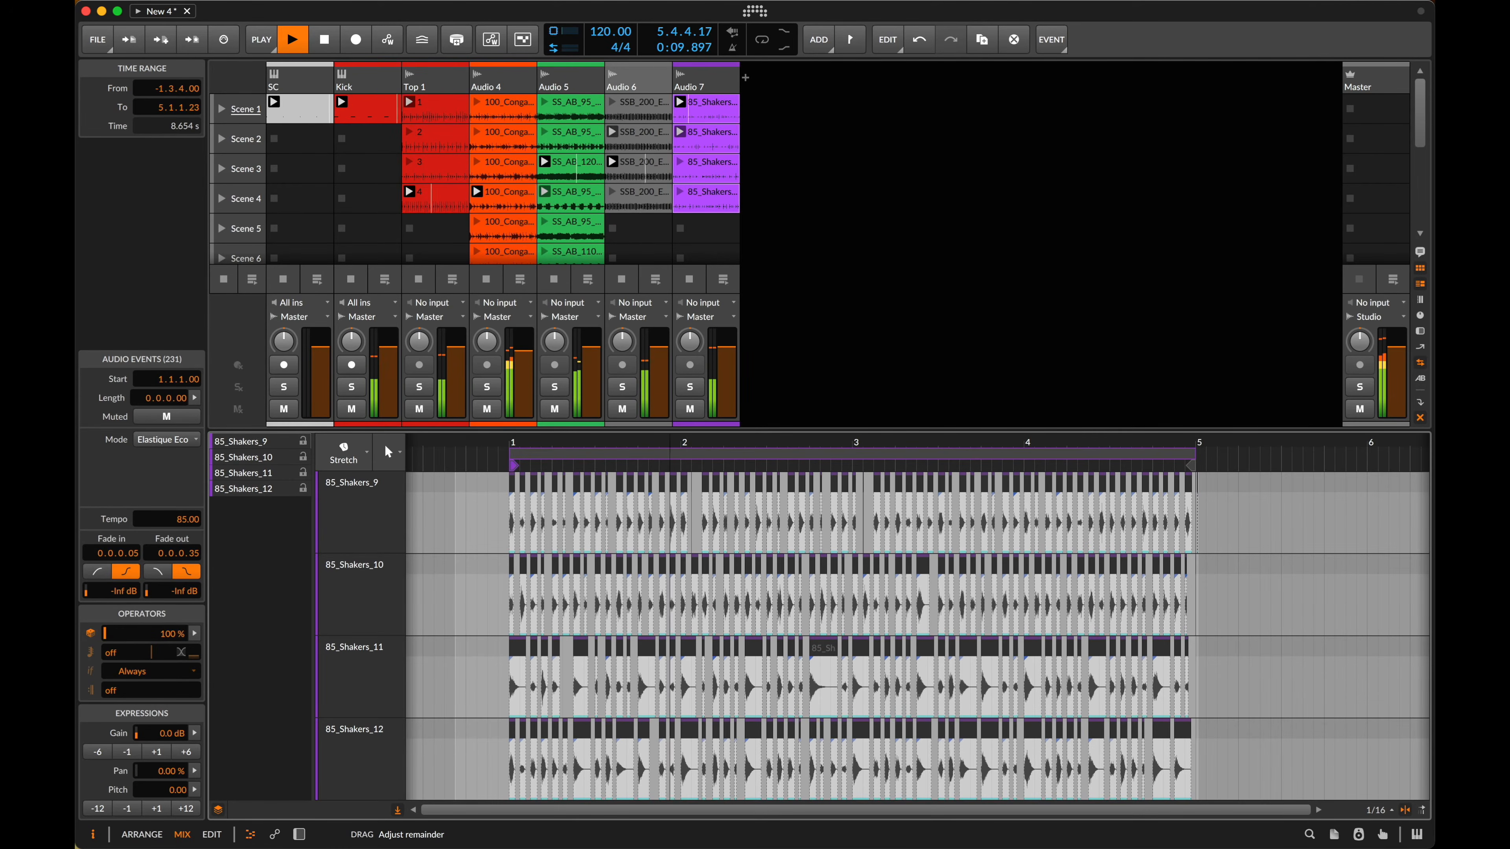
- Show the devices of Audio 7 and apply the Sidechain modulator to its volume with an amount of about -0.96
{"action": "double_click", "coordinate": [715, 87]}
{"action": "double_click", "coordinate": [716, 87]}
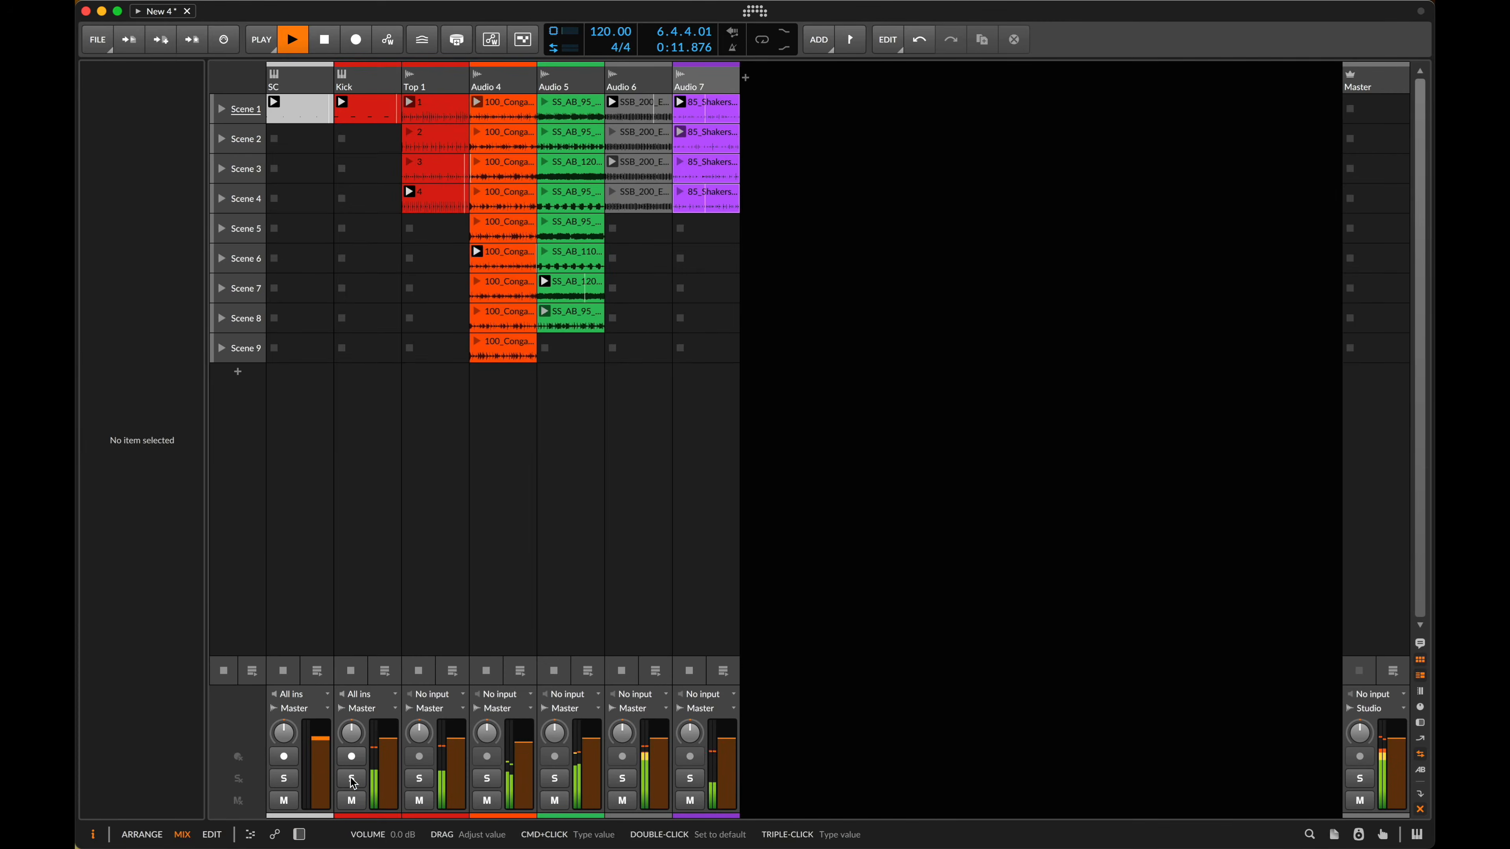
{"action": "left_click", "coordinate": [708, 132]}
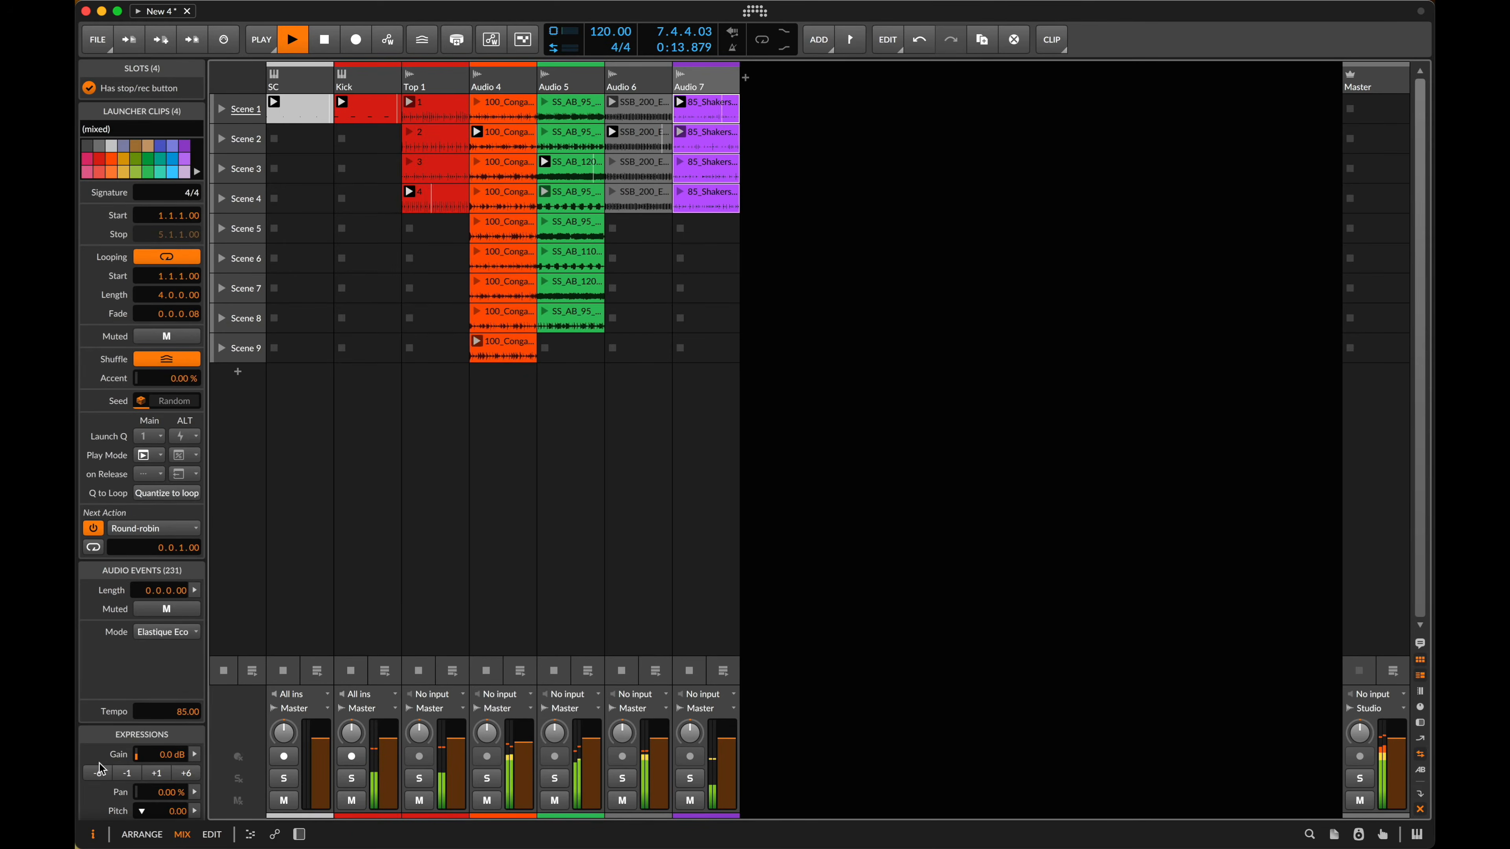
{"action": "left_click", "coordinate": [452, 425]}
{"action": "key", "text": "d"}
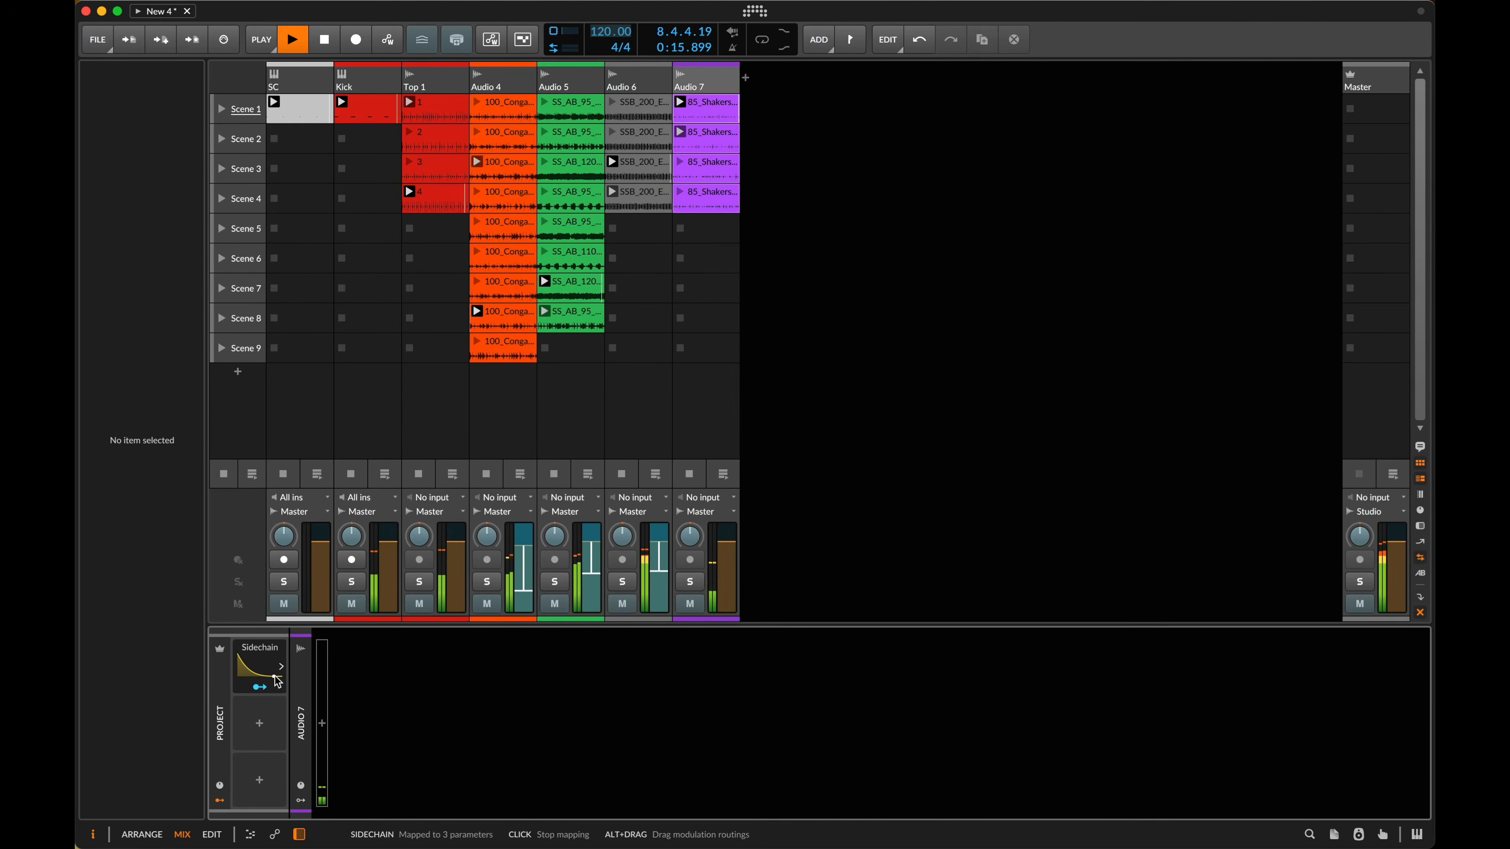
{"action": "left_click_drag", "start_coordinate": [727, 550], "coordinate": [726, 589]}
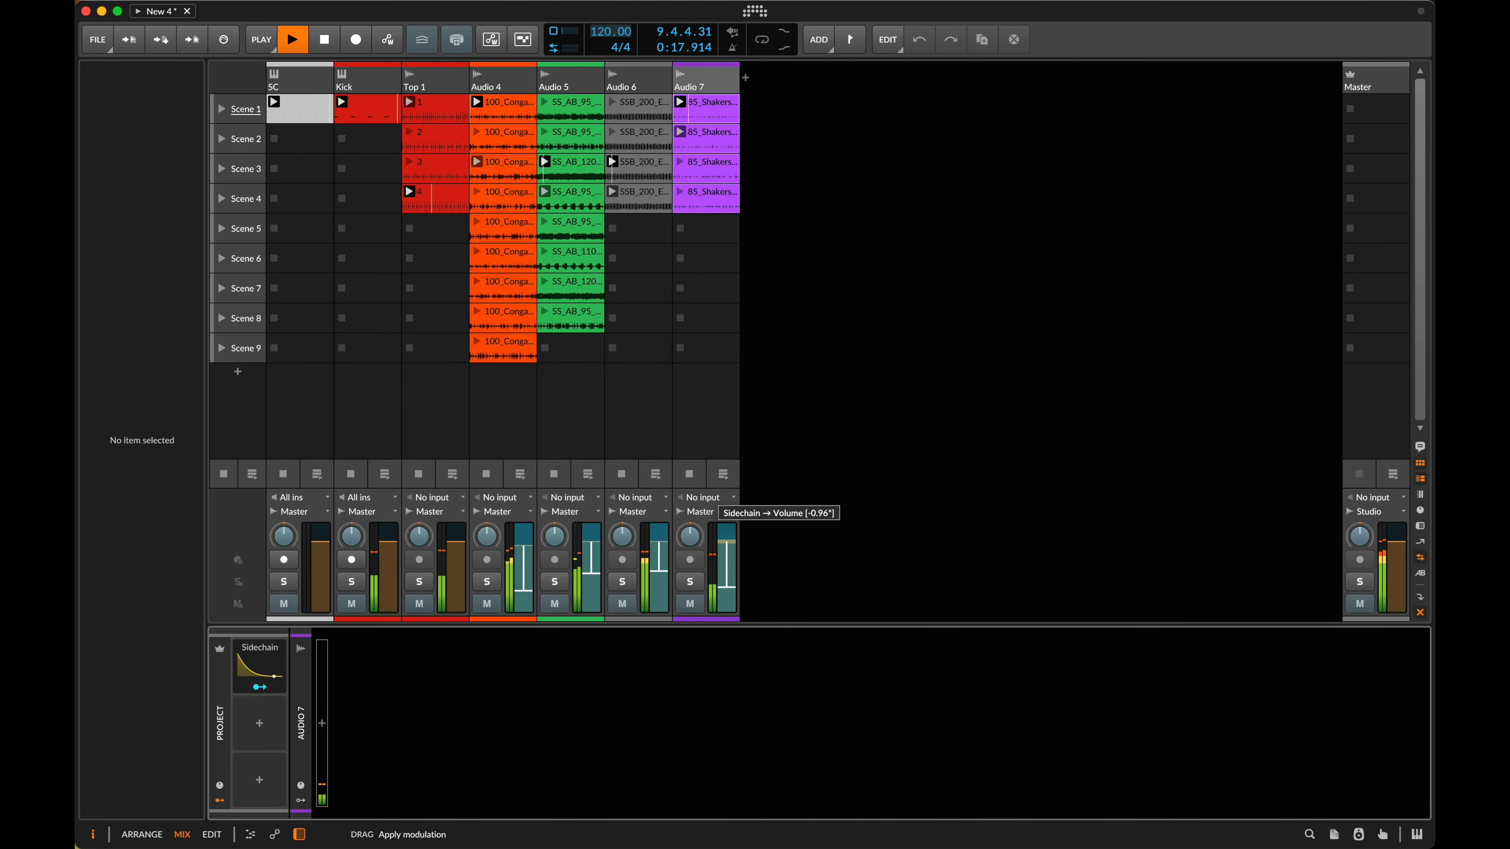
- Search the sample library for "top" and audition several ZEN_DH drum loops and VEH3 Houseloops
{"action": "key", "text": "b"}
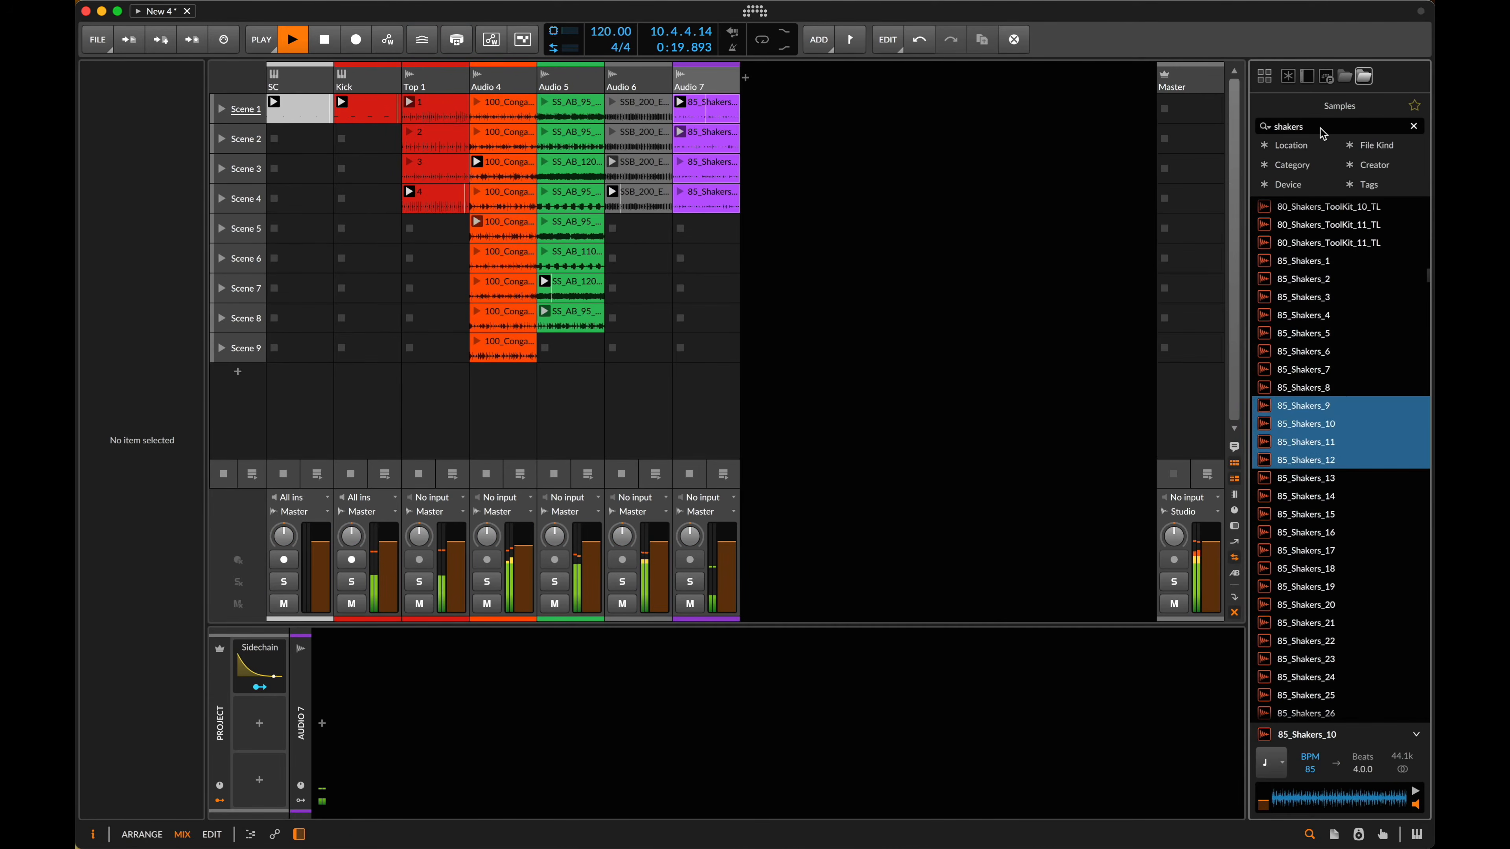
{"action": "double_click", "coordinate": [1296, 127]}
{"action": "type", "text": "top"}
{"action": "left_click", "coordinate": [1331, 350]}
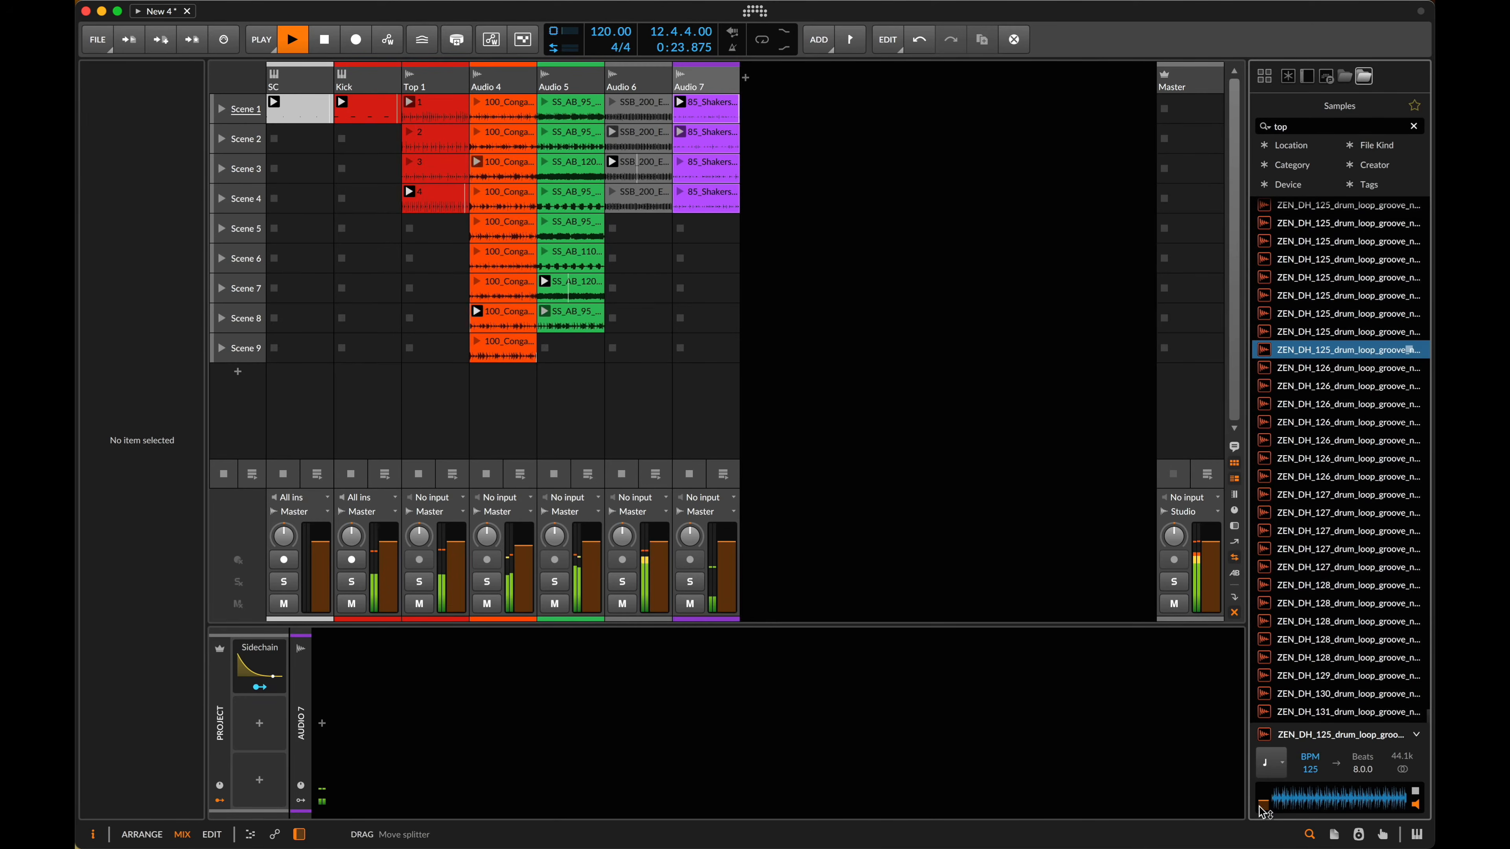
{"action": "left_click_drag", "start_coordinate": [1260, 806], "coordinate": [1259, 797]}
{"action": "left_click", "coordinate": [1355, 550]}
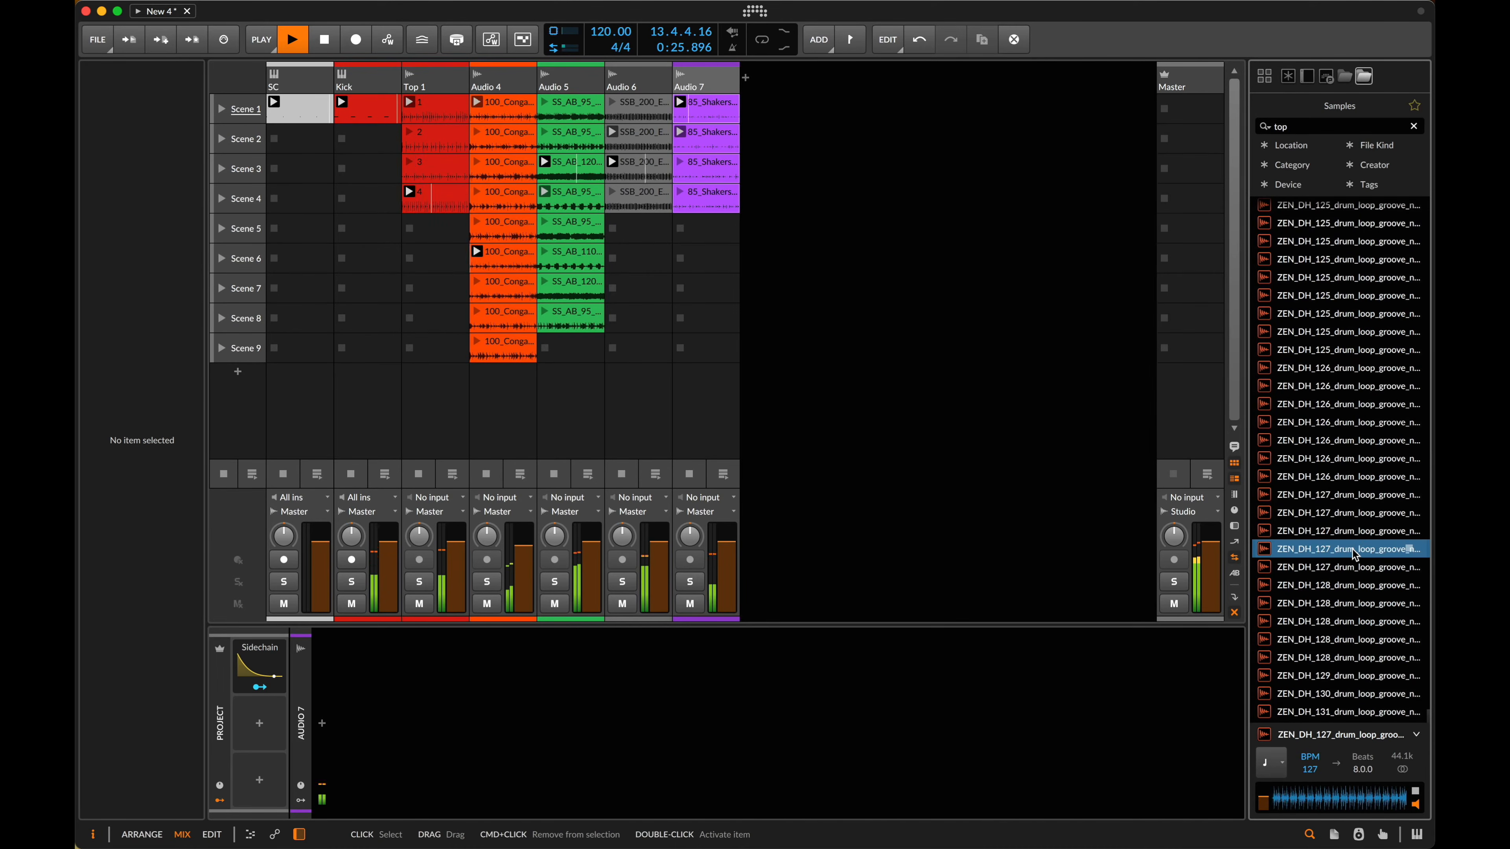
{"action": "scroll", "coordinate": [1355, 550], "scroll_direction": "up", "scroll_amount": 10}
{"action": "left_click", "coordinate": [1335, 451]}
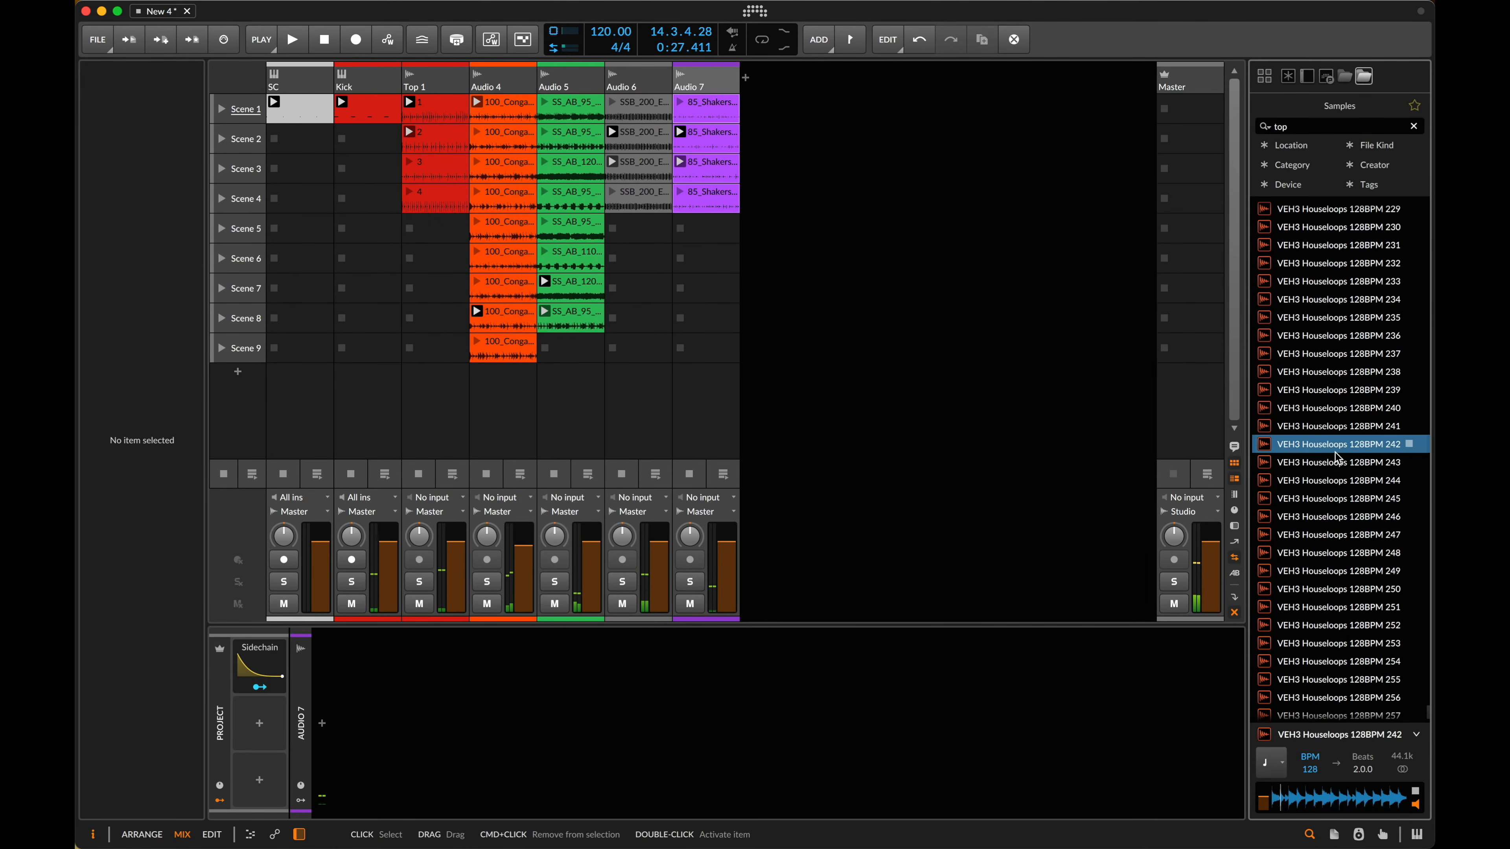
{"action": "left_click", "coordinate": [1336, 318]}
{"action": "left_click", "coordinate": [1353, 282]}
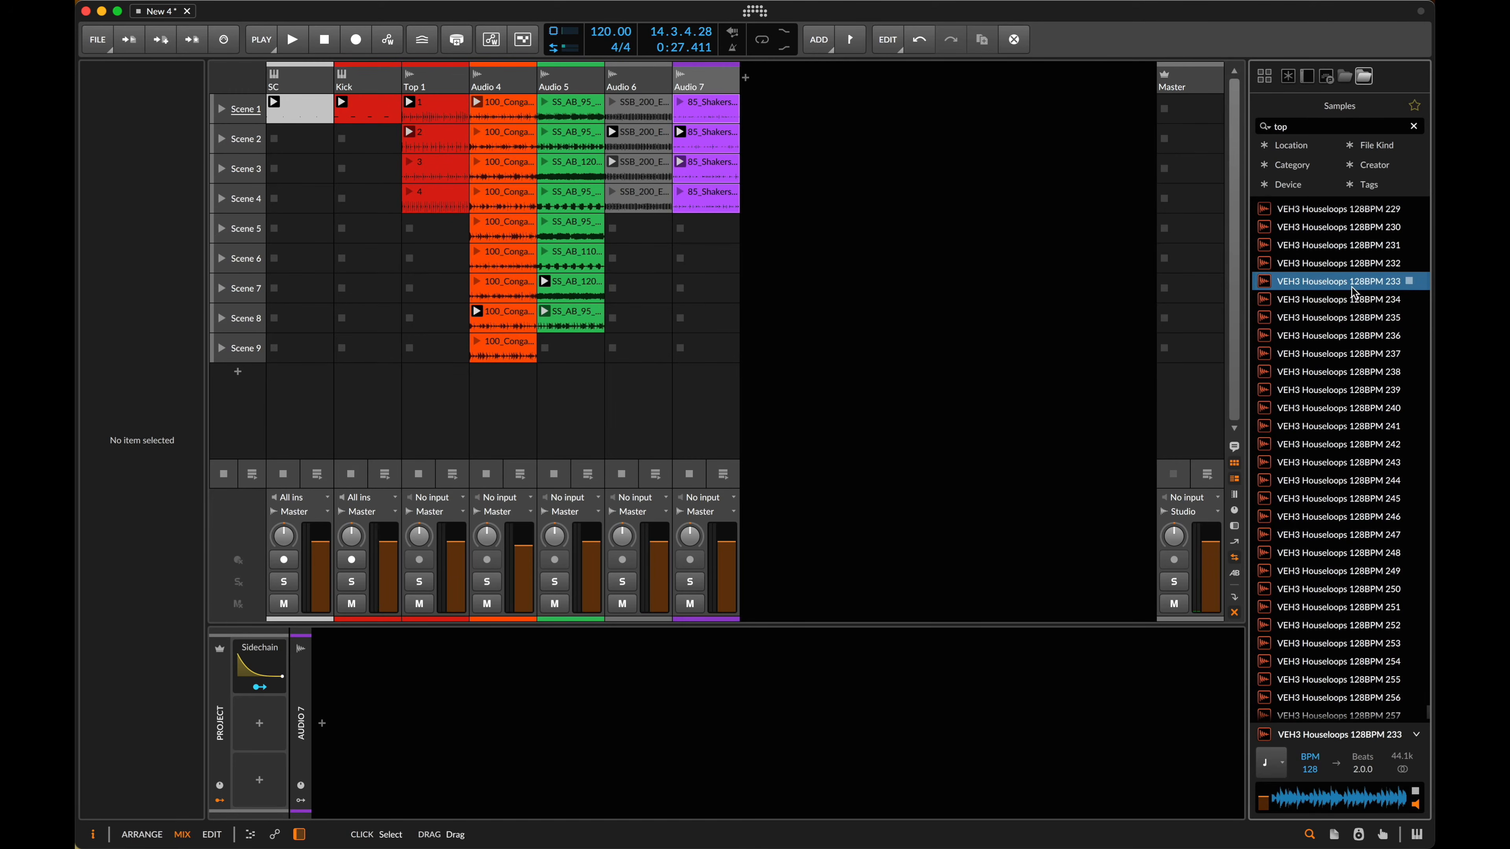
- Add VEH3 Houseloops 128BPM 231 to scene 1 of a new audio track and launch it with its gain at -8.0 dB
{"action": "left_click", "coordinate": [1354, 246]}
{"action": "left_click_drag", "start_coordinate": [1354, 245], "coordinate": [772, 107]}
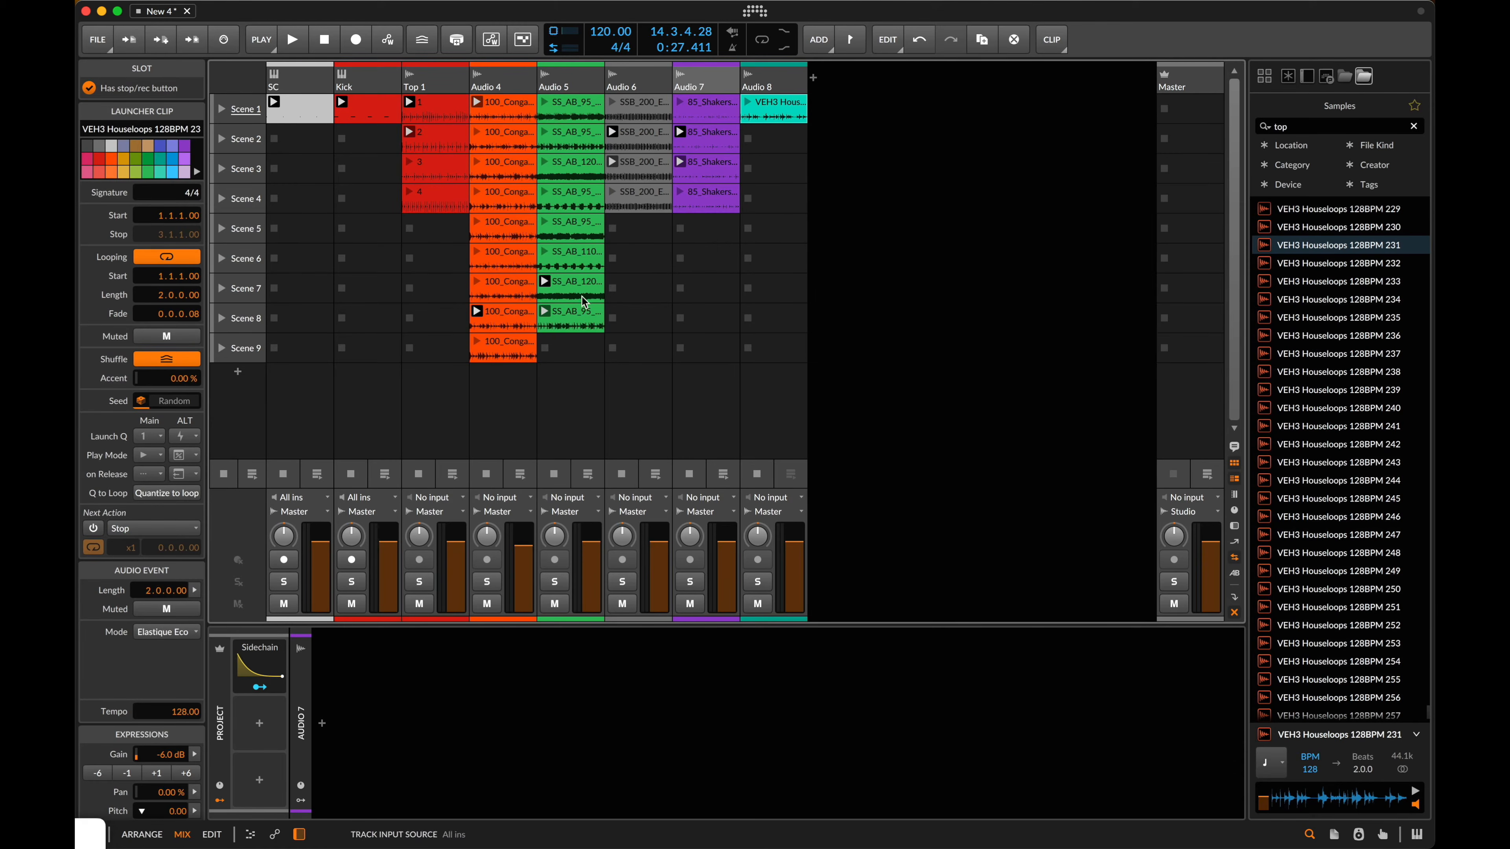
{"action": "left_click", "coordinate": [749, 103]}
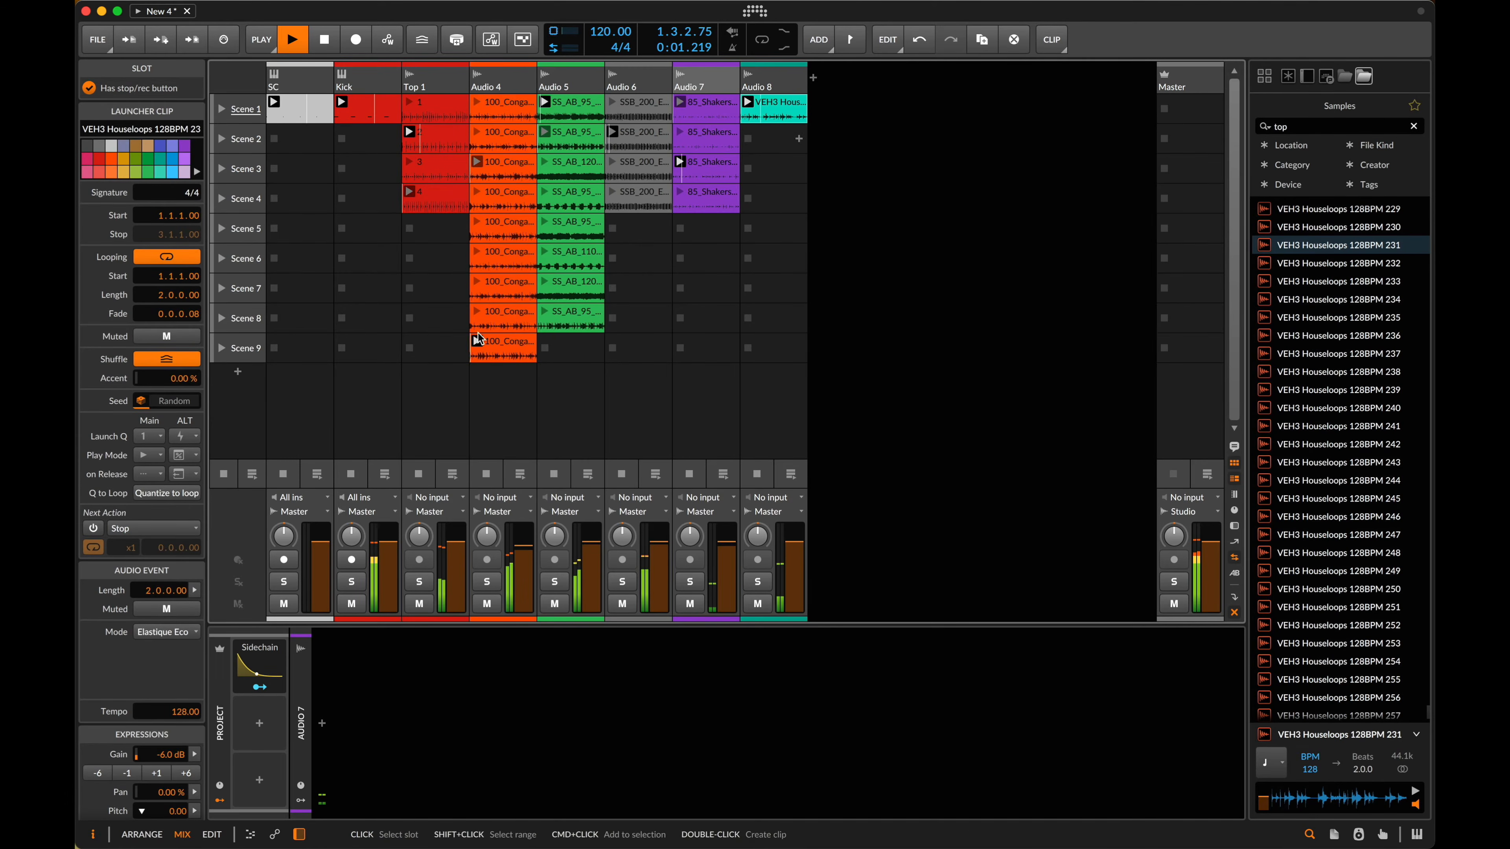
{"action": "key", "text": "XF86AudioRaiseVolume"}
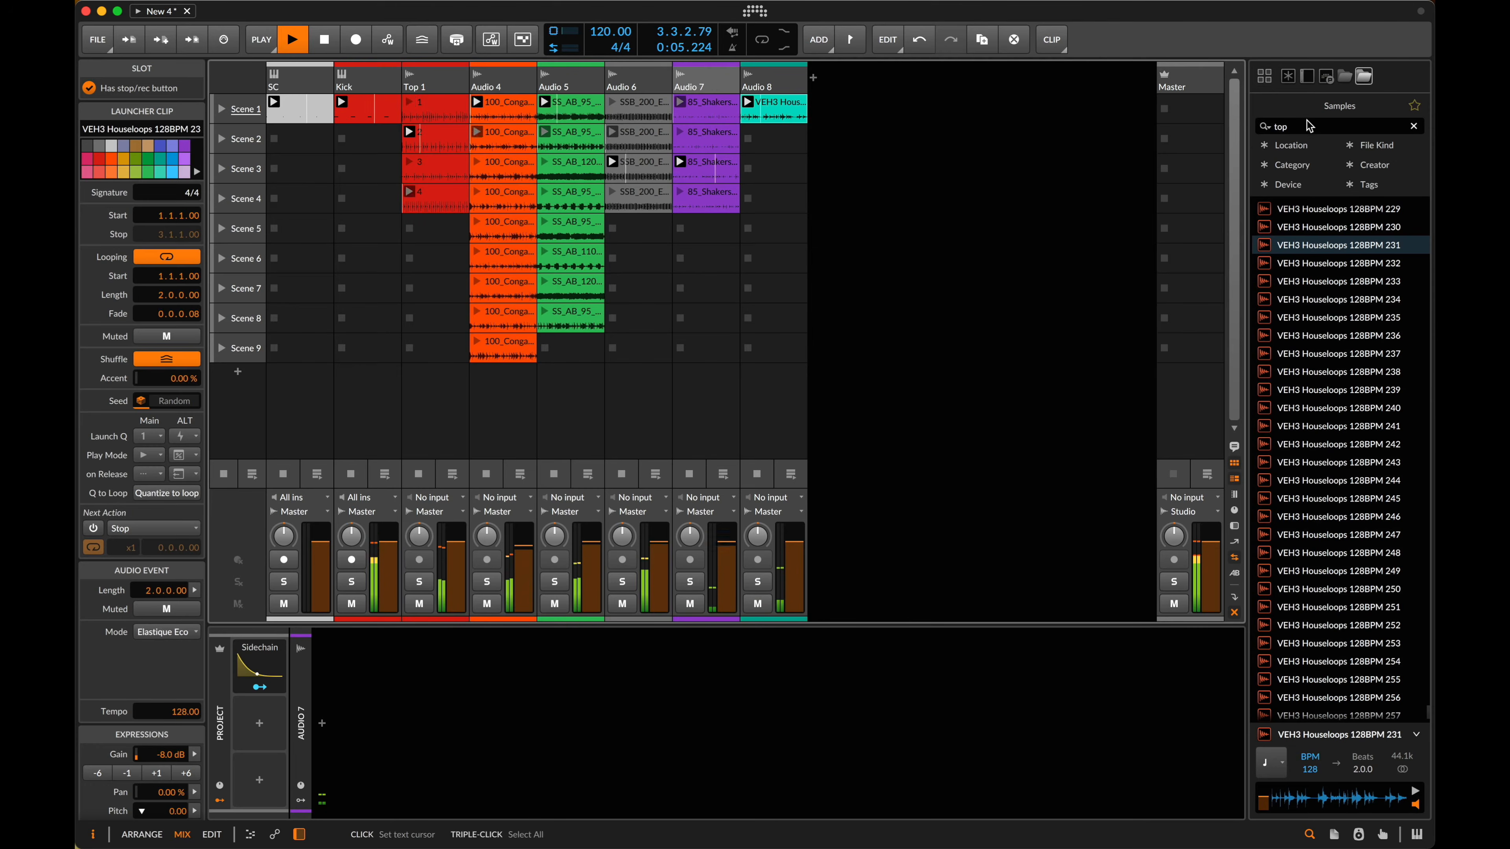
- Search the samples for "flute em" and add 125_Em_Flutes_02_TL through 125_Em_Flutes_11_TL as clips on a new audio track
{"action": "type", "text": "flute"}
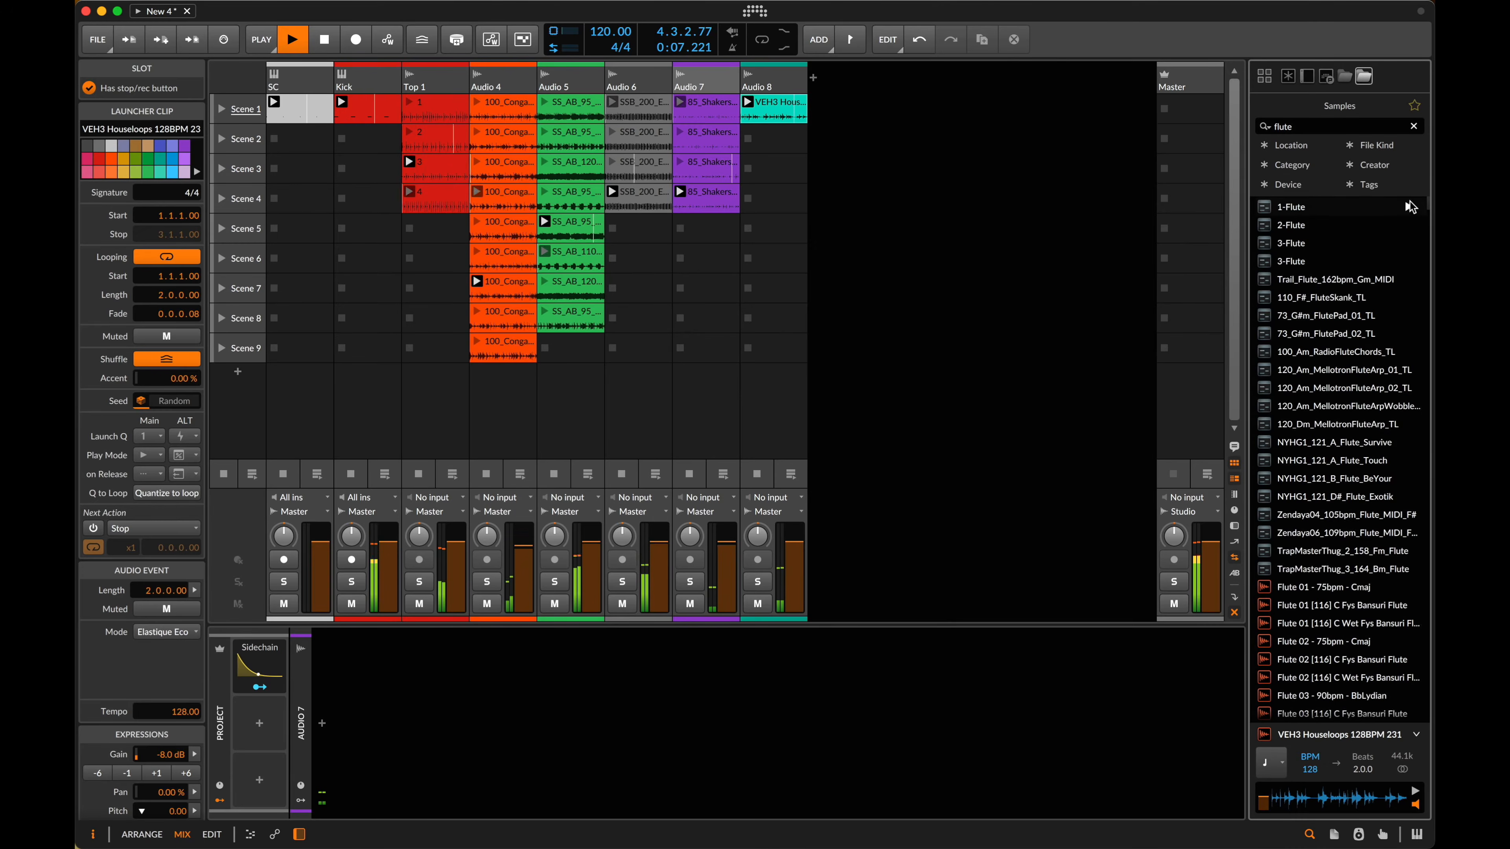
{"action": "type", "text": " em"}
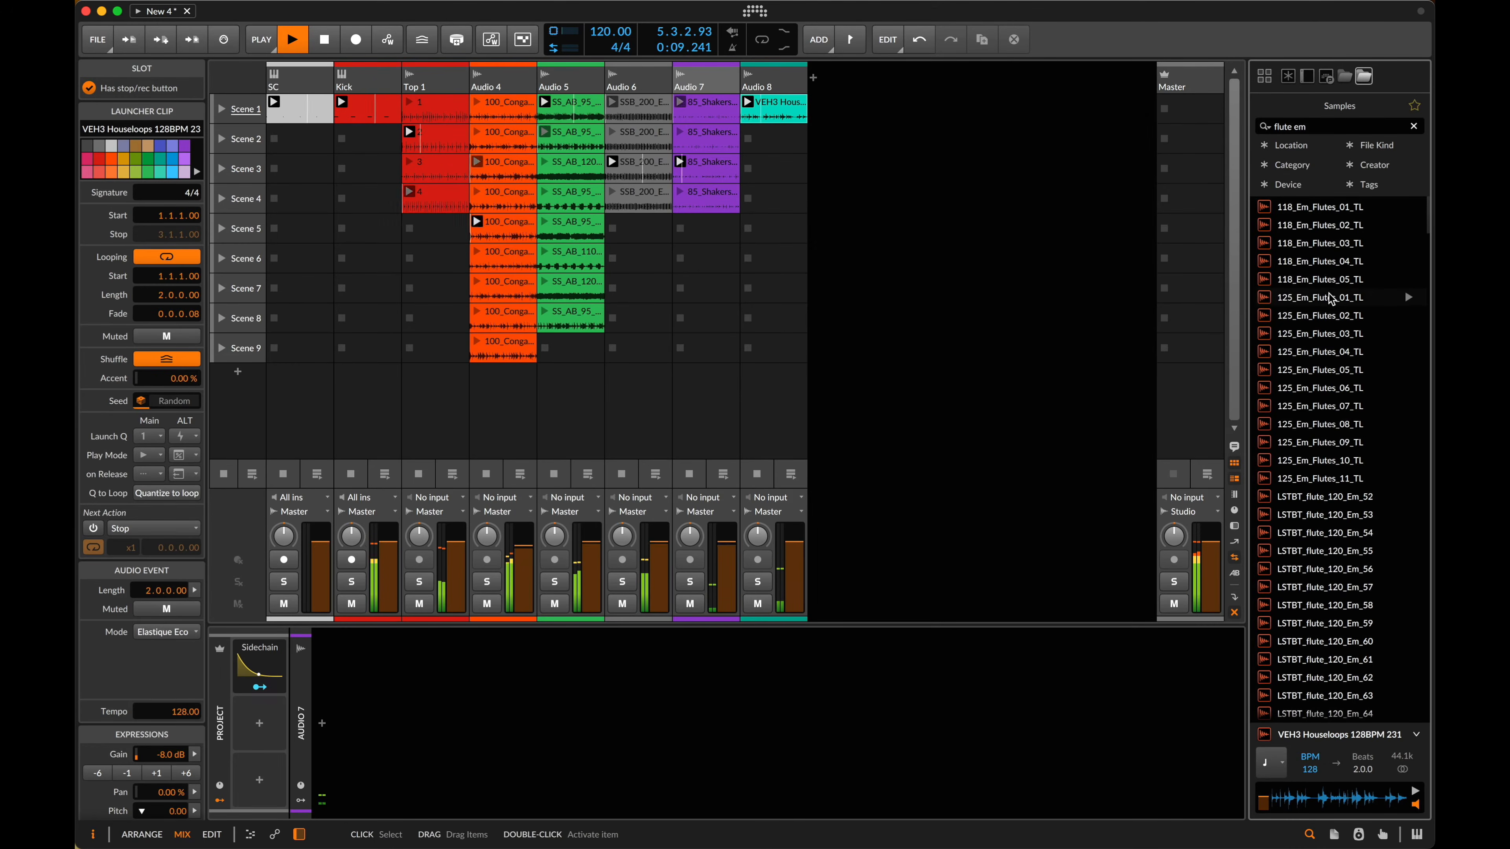
{"action": "left_click", "coordinate": [1331, 323]}
{"action": "left_click", "coordinate": [1331, 478], "text": "shift"}
{"action": "left_click_drag", "start_coordinate": [1332, 406], "coordinate": [844, 109]}
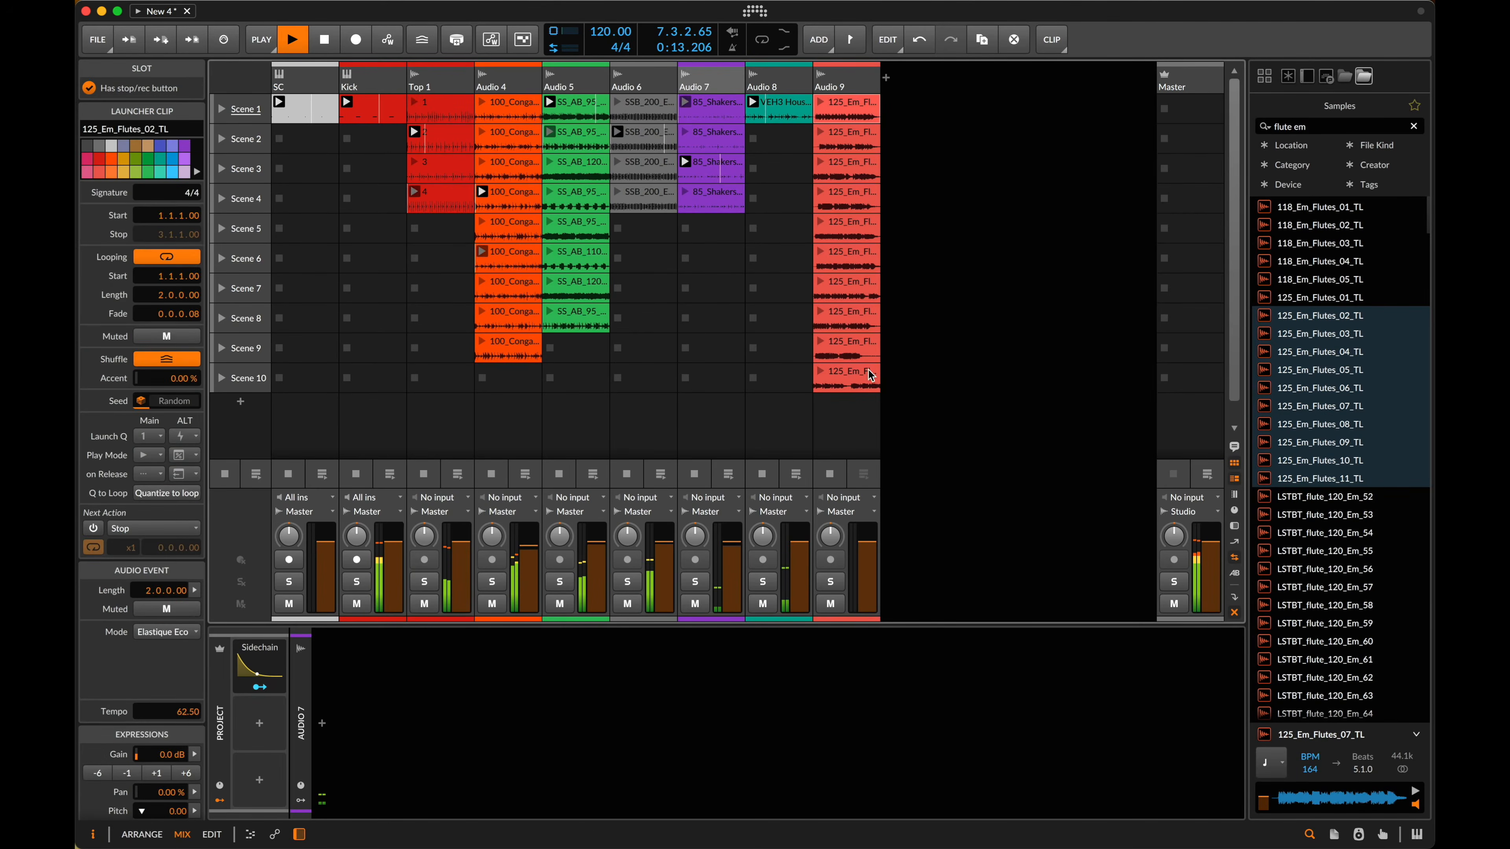
- Open all ten flute clips together in the detail editor and set their loop length to 2.0.0.00
{"action": "double_click", "coordinate": [845, 109]}
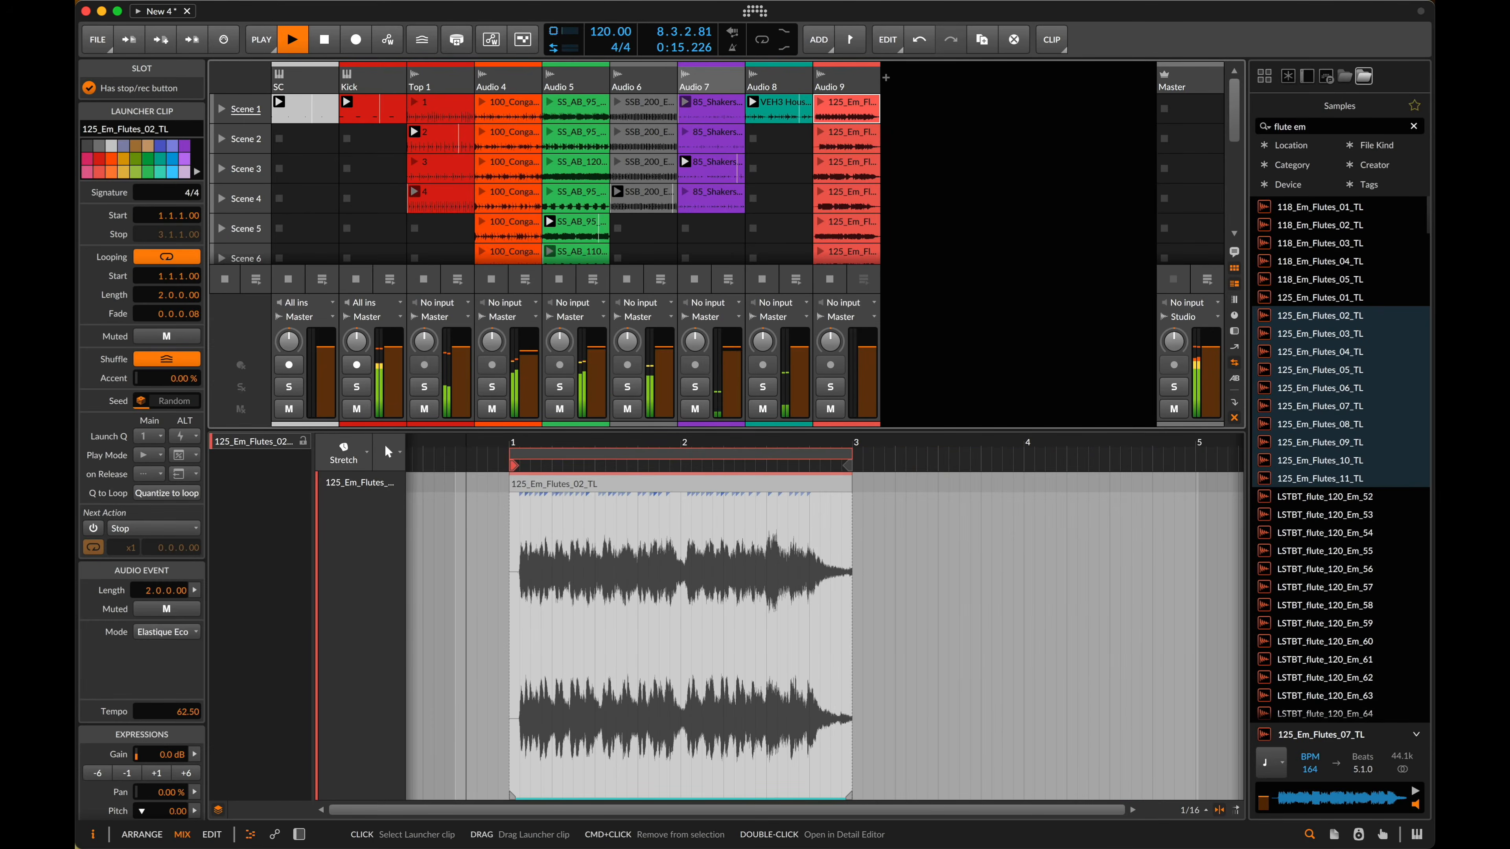
{"action": "scroll", "coordinate": [853, 176], "scroll_direction": "down", "scroll_amount": 5}
{"action": "left_click", "coordinate": [850, 200], "text": "shift"}
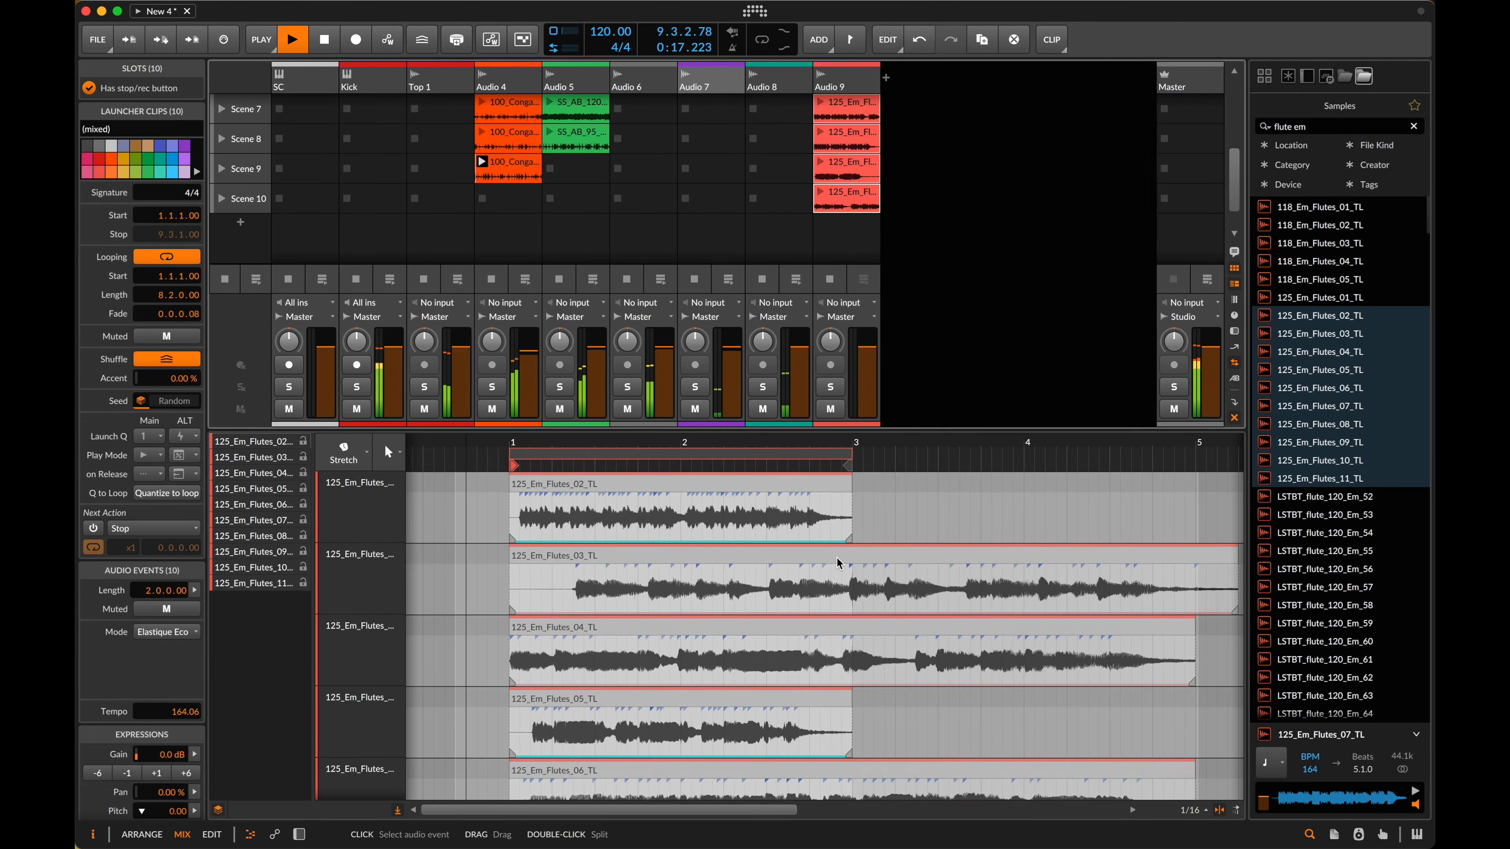
{"action": "scroll", "coordinate": [820, 618], "scroll_direction": "down", "scroll_amount": 3}
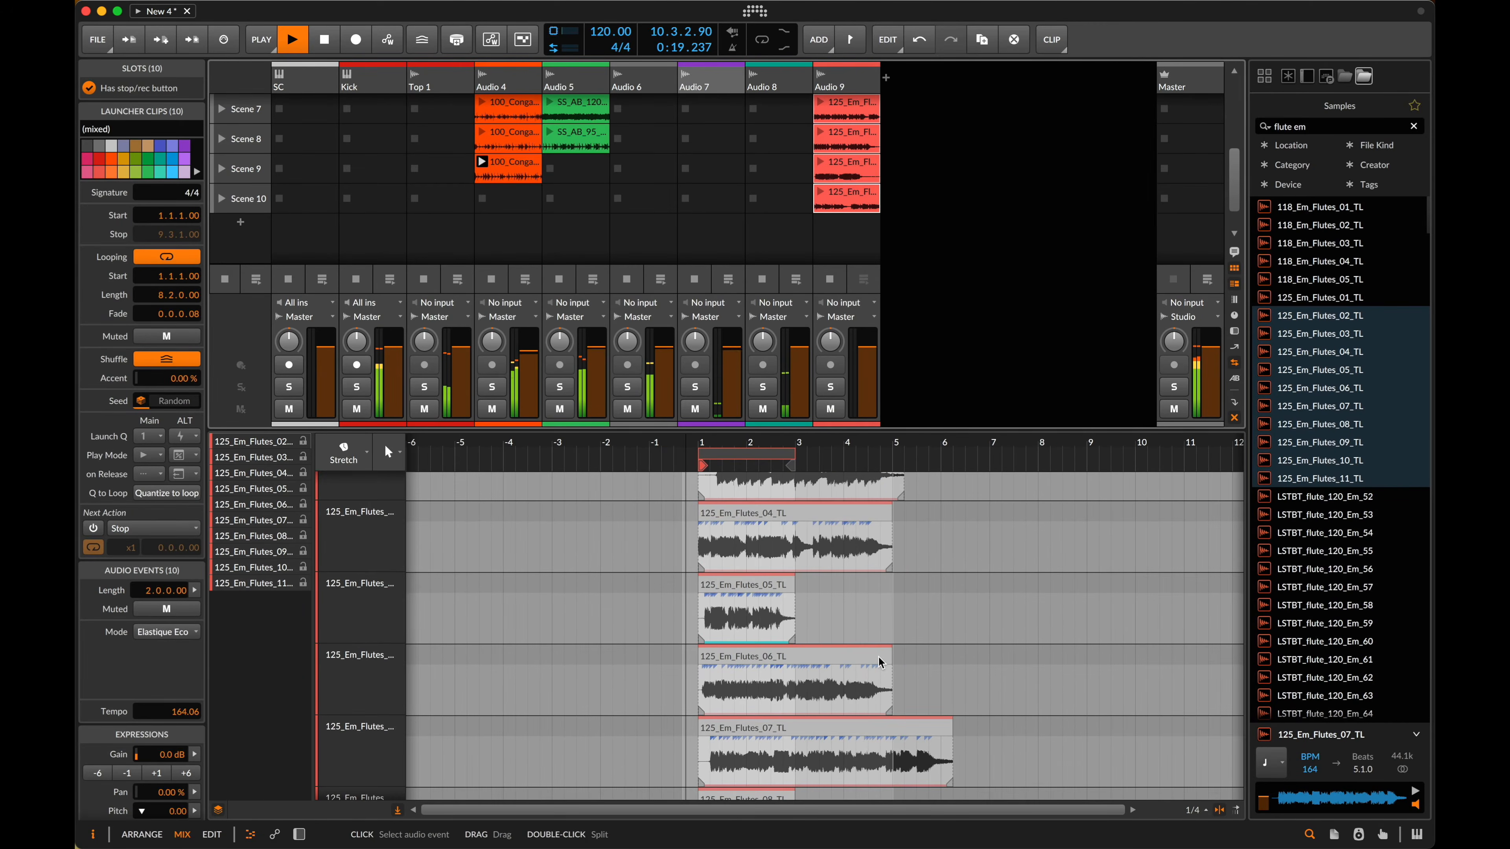
{"action": "scroll", "coordinate": [881, 662], "scroll_direction": "up", "scroll_amount": 3}
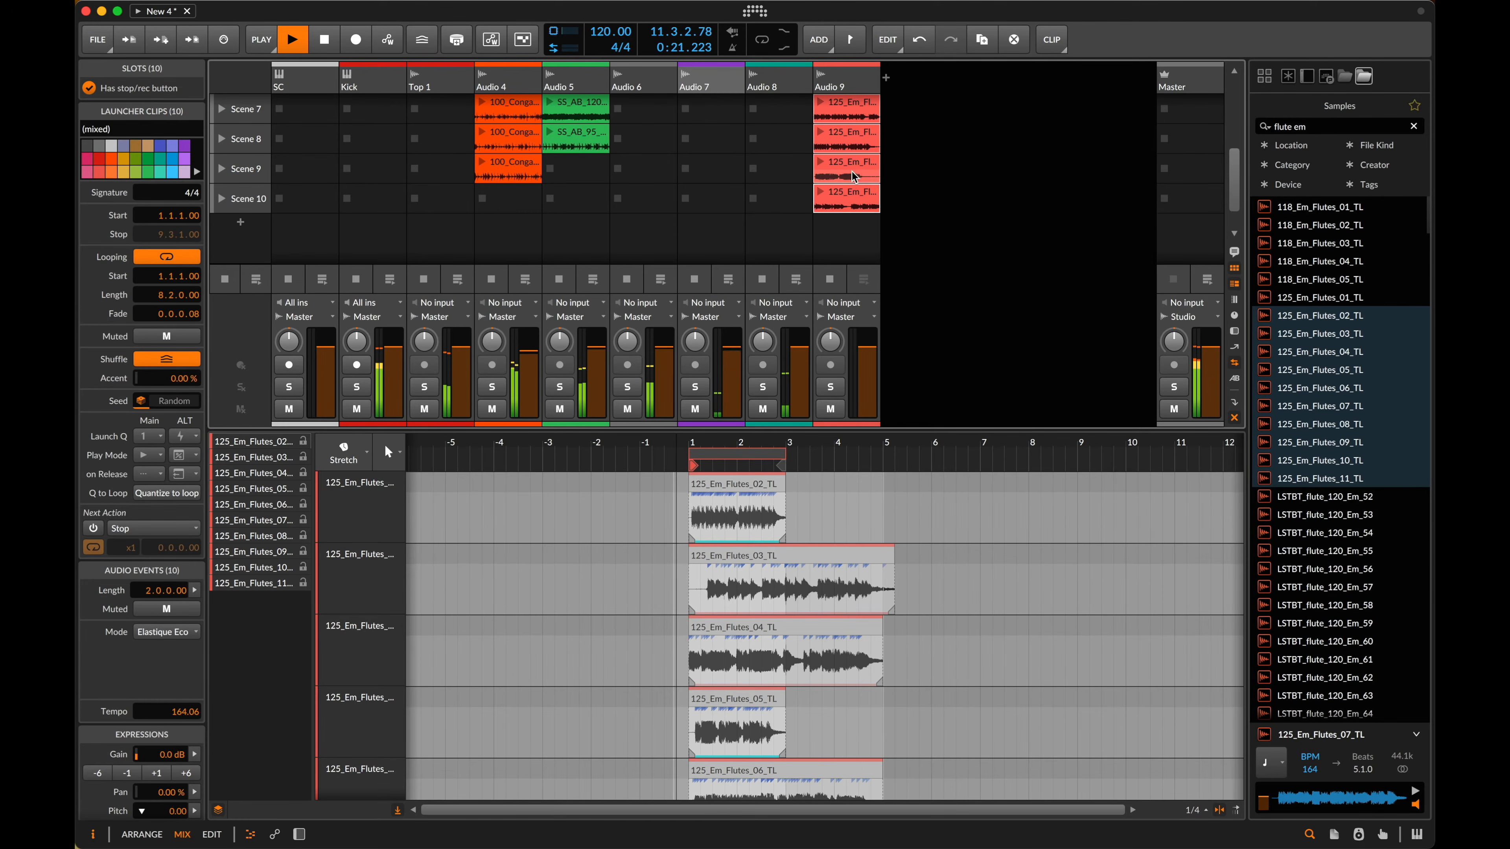
{"action": "double_click", "coordinate": [164, 297]}
{"action": "type", "text": "2"}
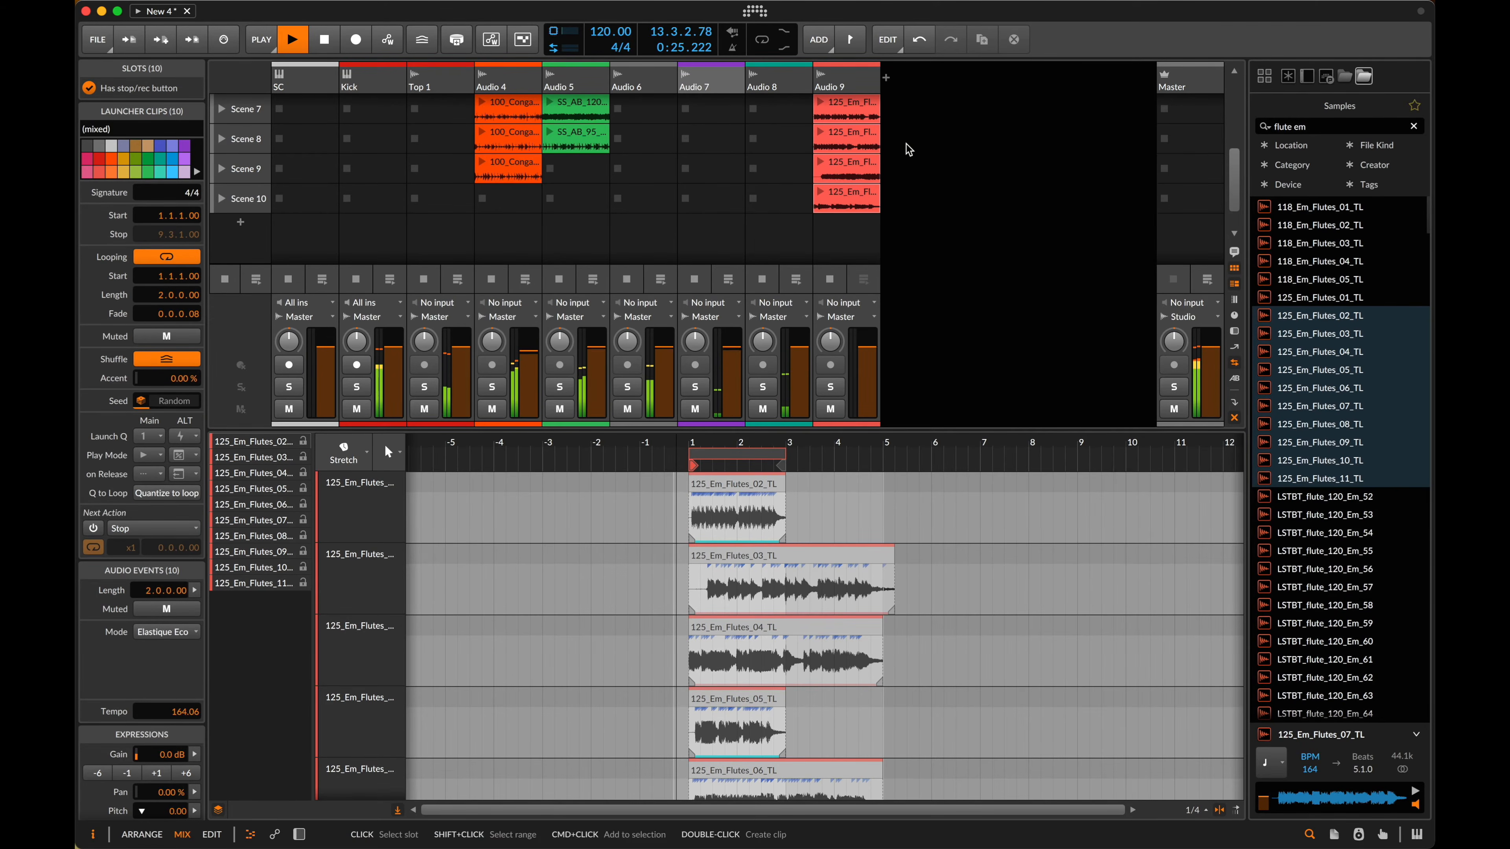
{"action": "scroll", "coordinate": [853, 197], "scroll_direction": "up", "scroll_amount": 6}
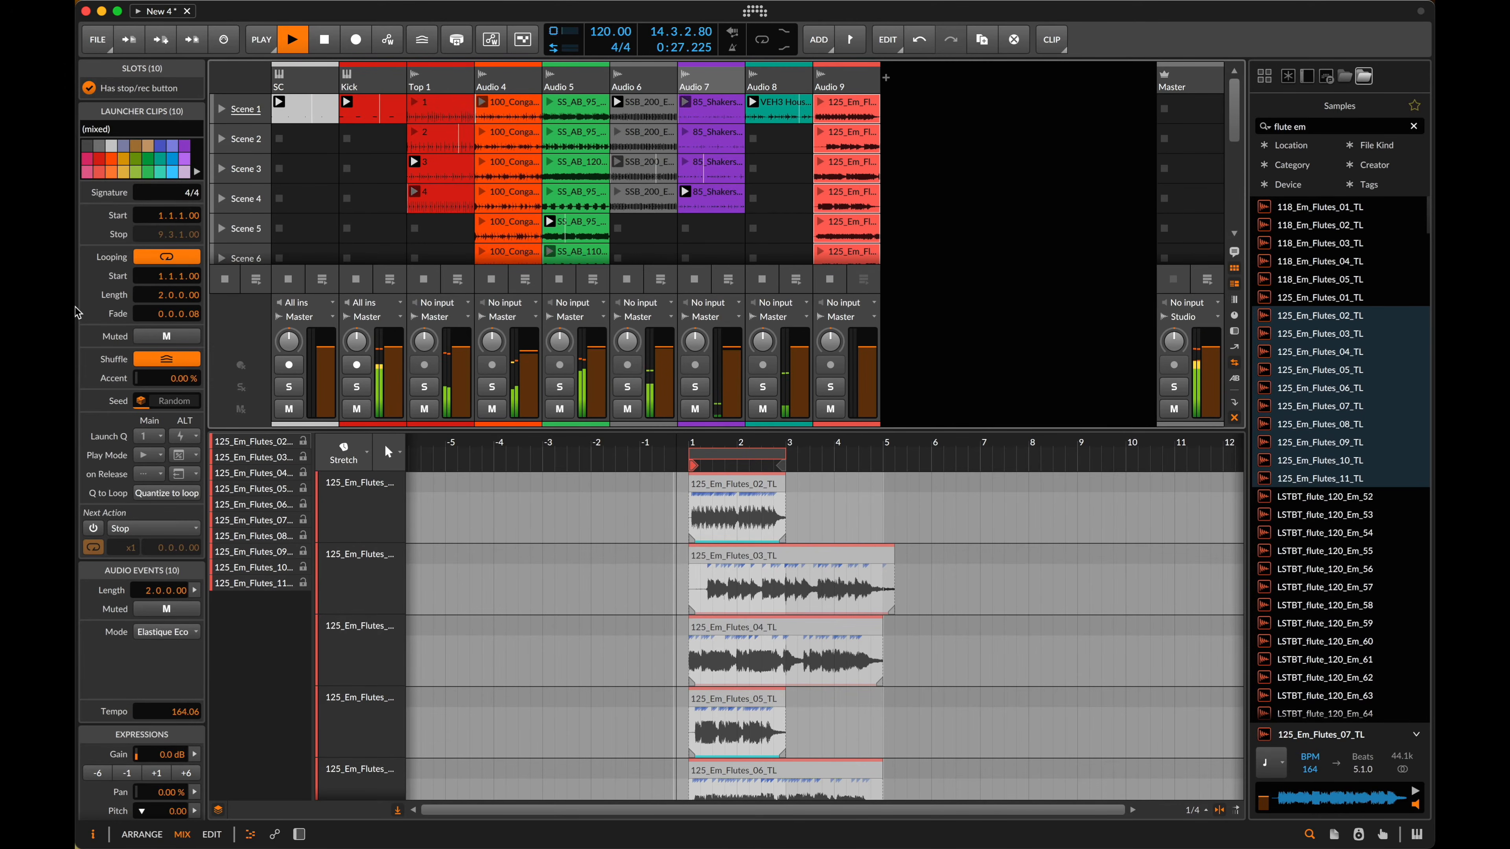
- Examine the waveform and loop range of each flute clip in turn, and stop playback
{"action": "left_click", "coordinate": [858, 119]}
{"action": "key", "text": "Down"}
{"action": "key", "text": "Down"}
{"action": "key", "text": "Down"}
{"action": "key", "text": "Down"}
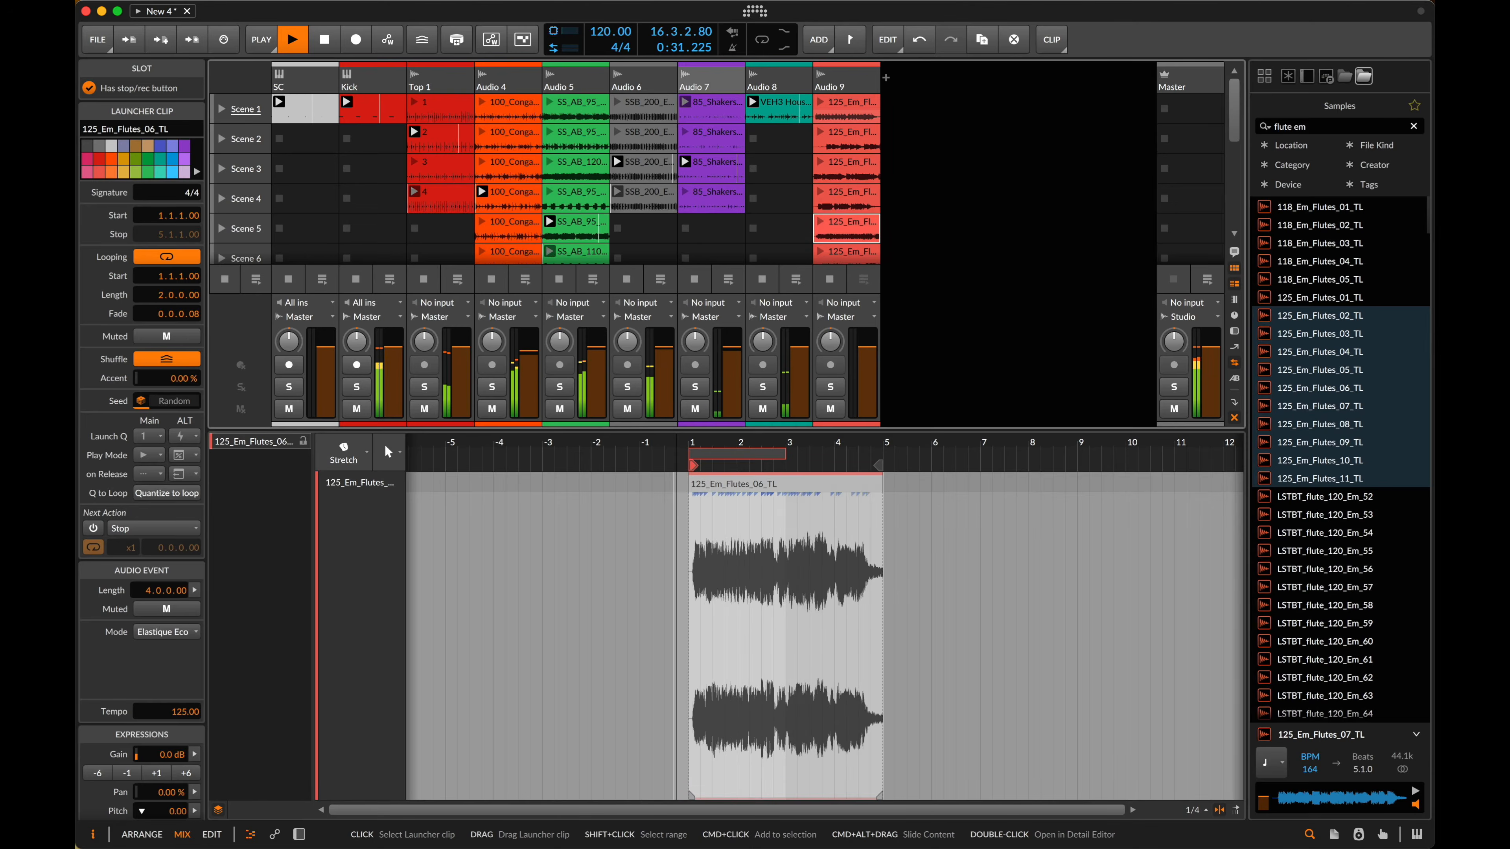
{"action": "key", "text": "Down"}
{"action": "key", "text": "Down"}
{"action": "key", "text": "Down"}
{"action": "key", "text": "Down"}
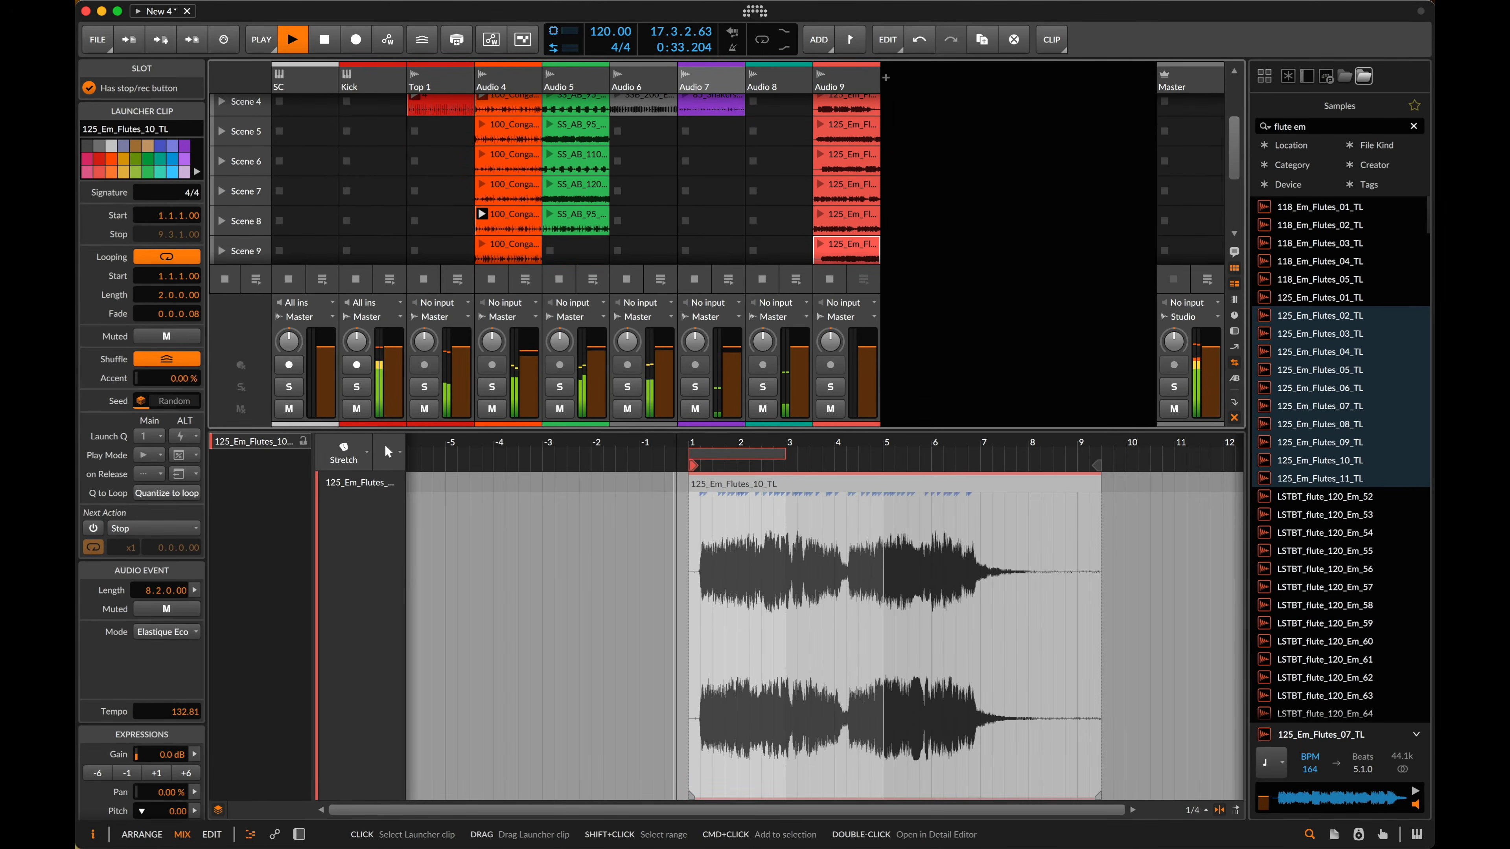
{"action": "key", "text": "Down"}
{"action": "scroll", "coordinate": [844, 201], "scroll_direction": "up", "scroll_amount": 5}
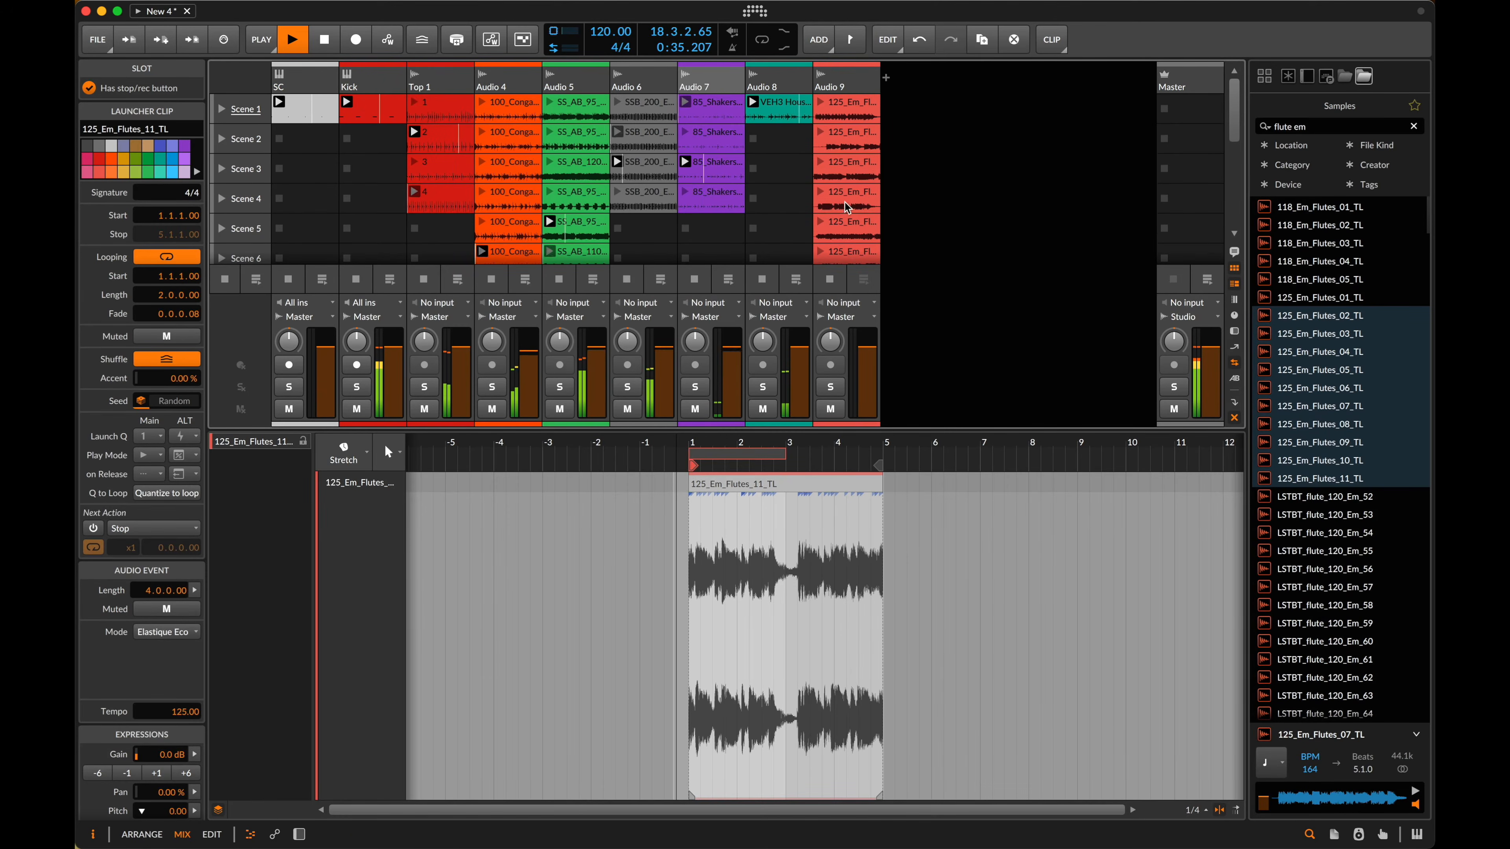
{"action": "key", "text": "space"}
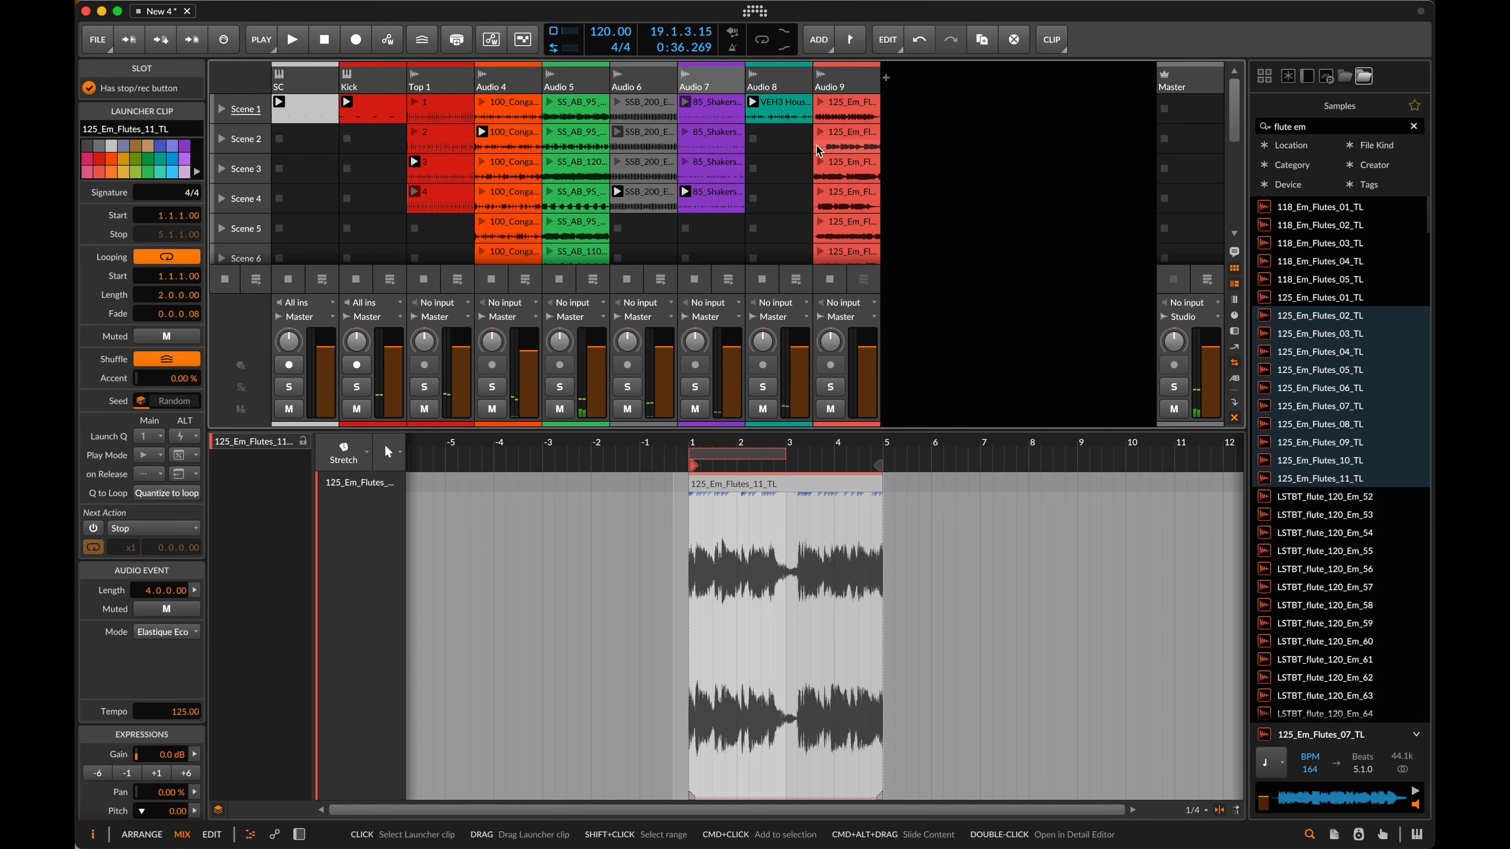
- Give all ten flute clips the next action Play Other after 0.0.2.00 and the main play mode Legato from Clip (or Start)
{"action": "left_click", "coordinate": [852, 113]}
{"action": "scroll", "coordinate": [853, 119], "scroll_direction": "down", "scroll_amount": 5}
{"action": "left_click", "coordinate": [853, 181], "text": "shift"}
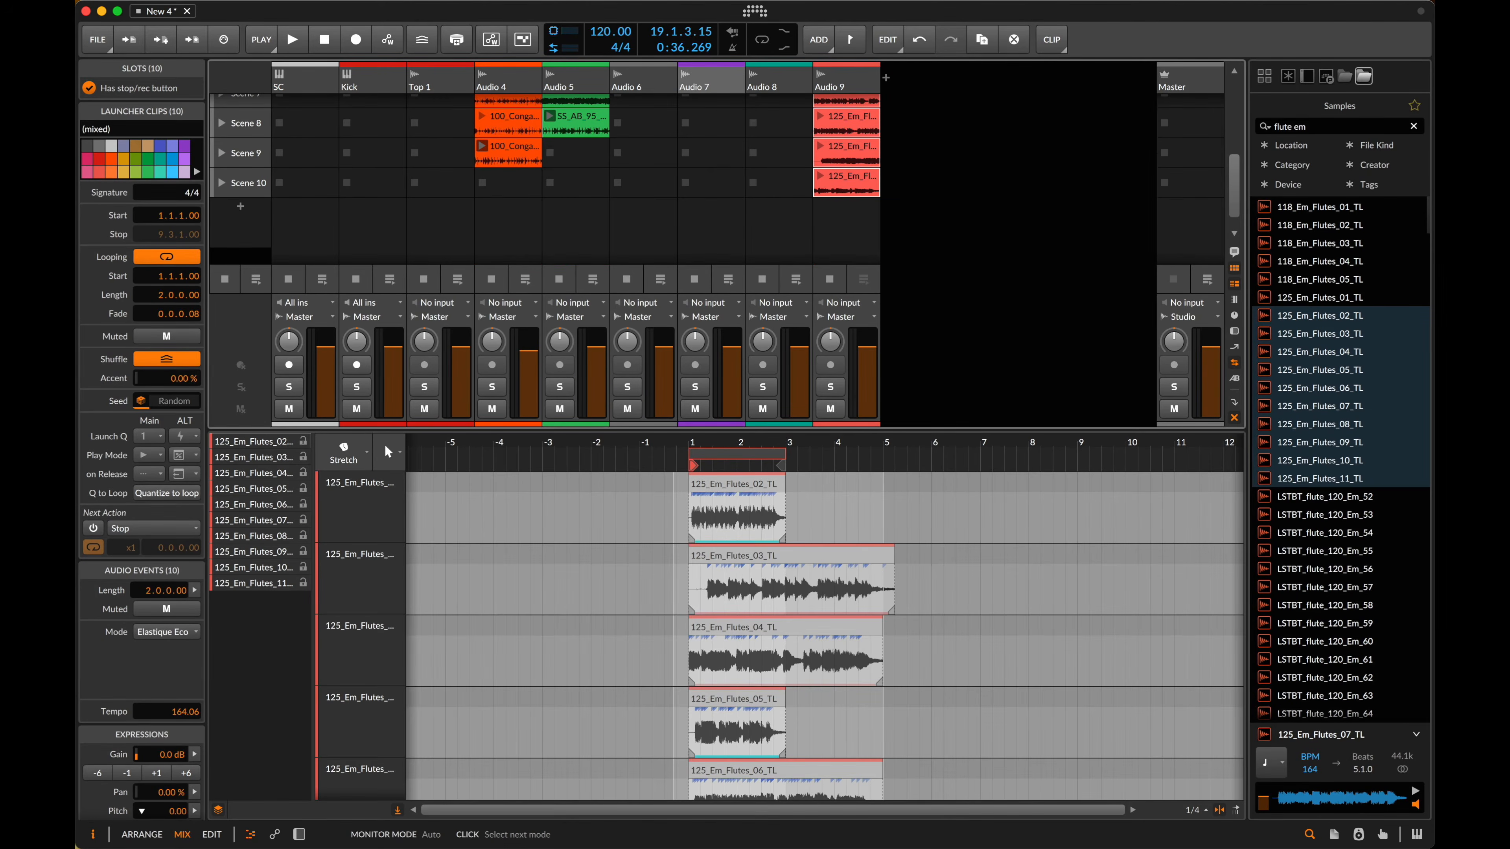
{"action": "left_click", "coordinate": [94, 531]}
{"action": "left_click", "coordinate": [153, 528]}
{"action": "left_click", "coordinate": [177, 284]}
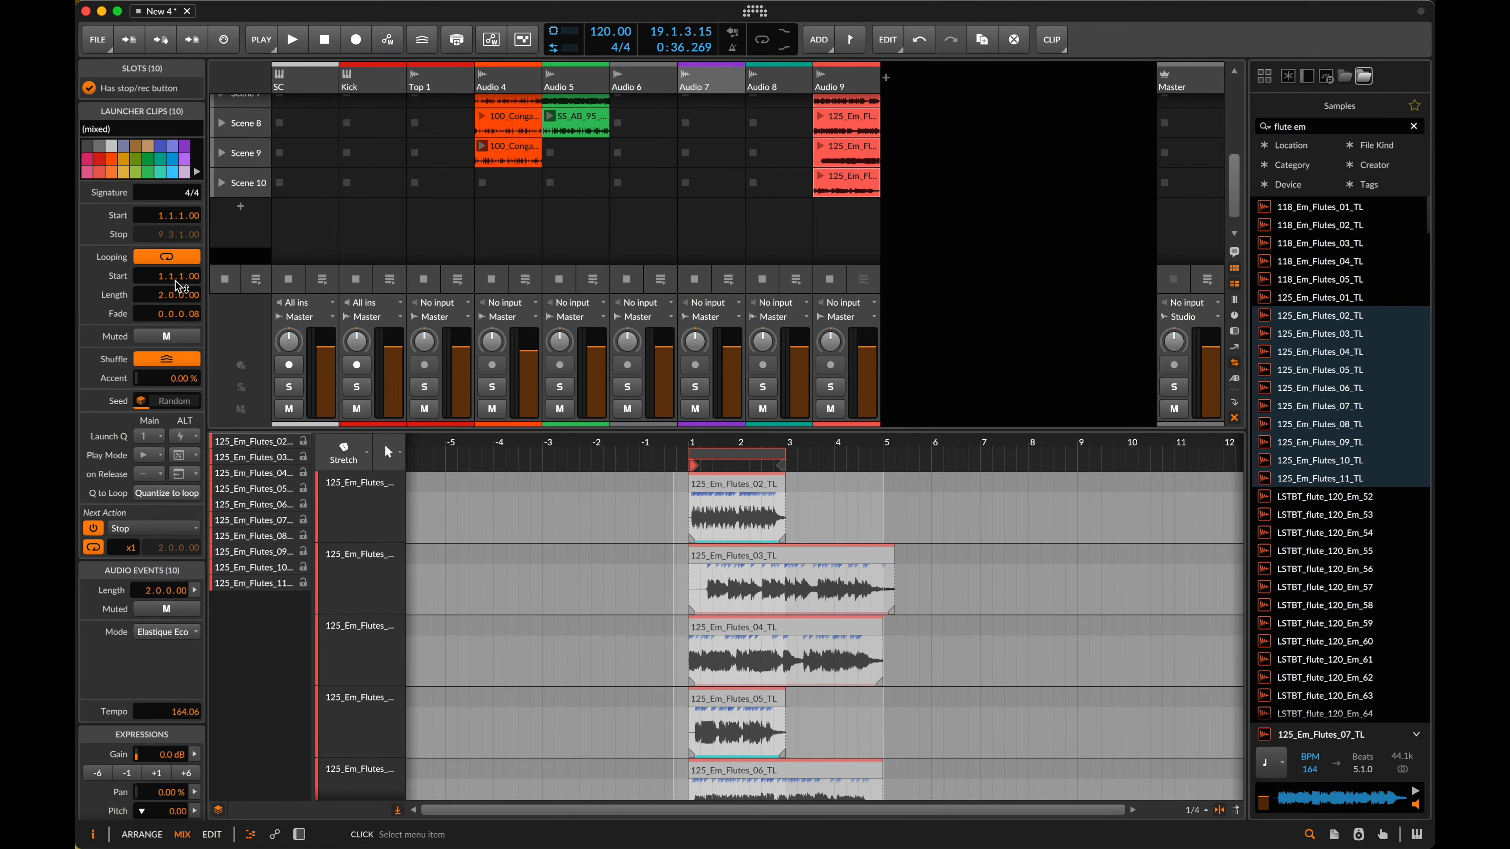
{"action": "left_click", "coordinate": [153, 457]}
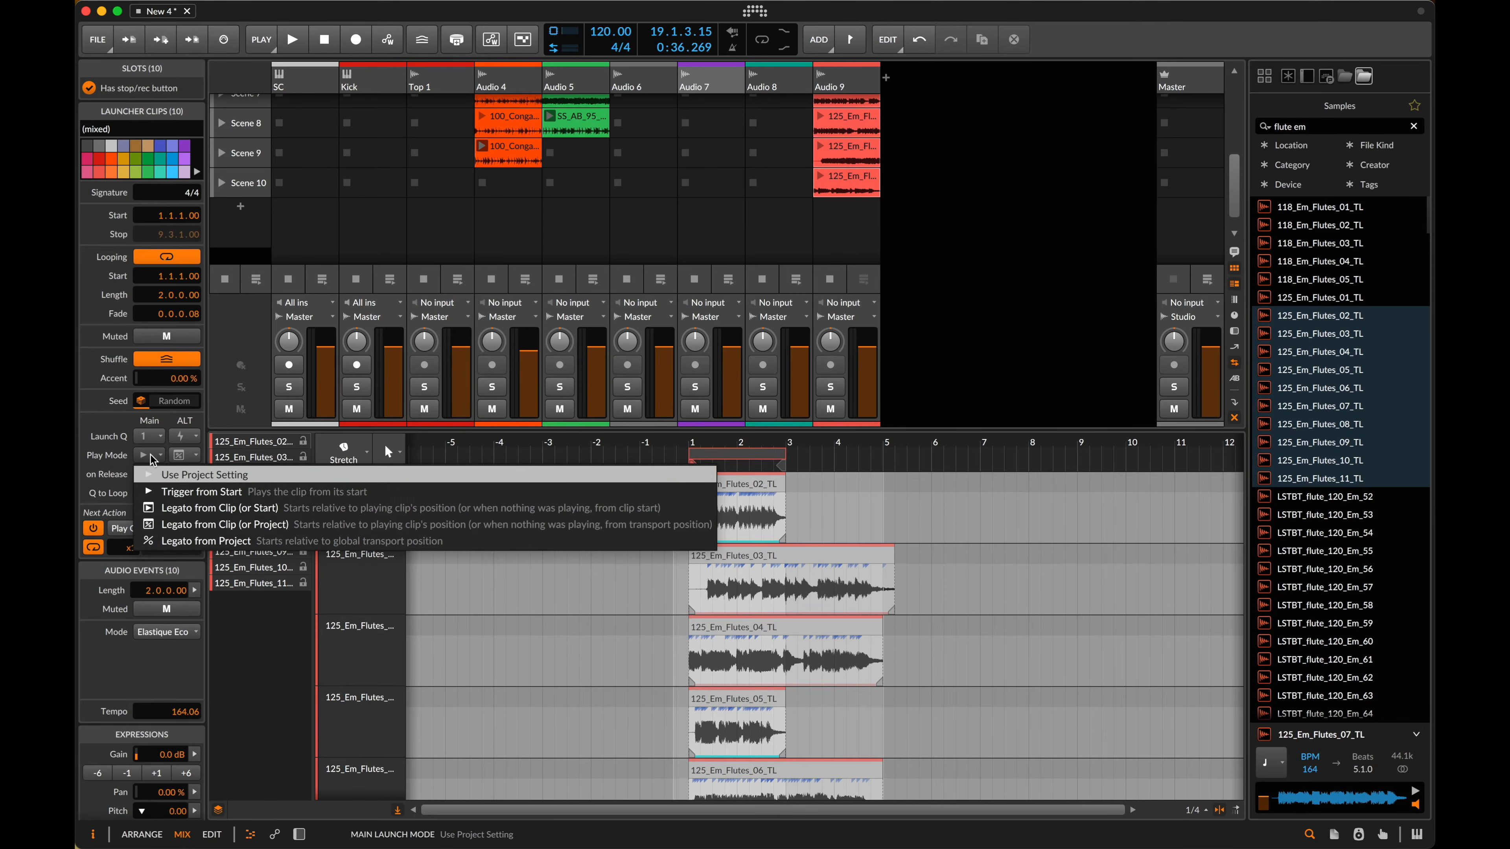
{"action": "left_click", "coordinate": [238, 509]}
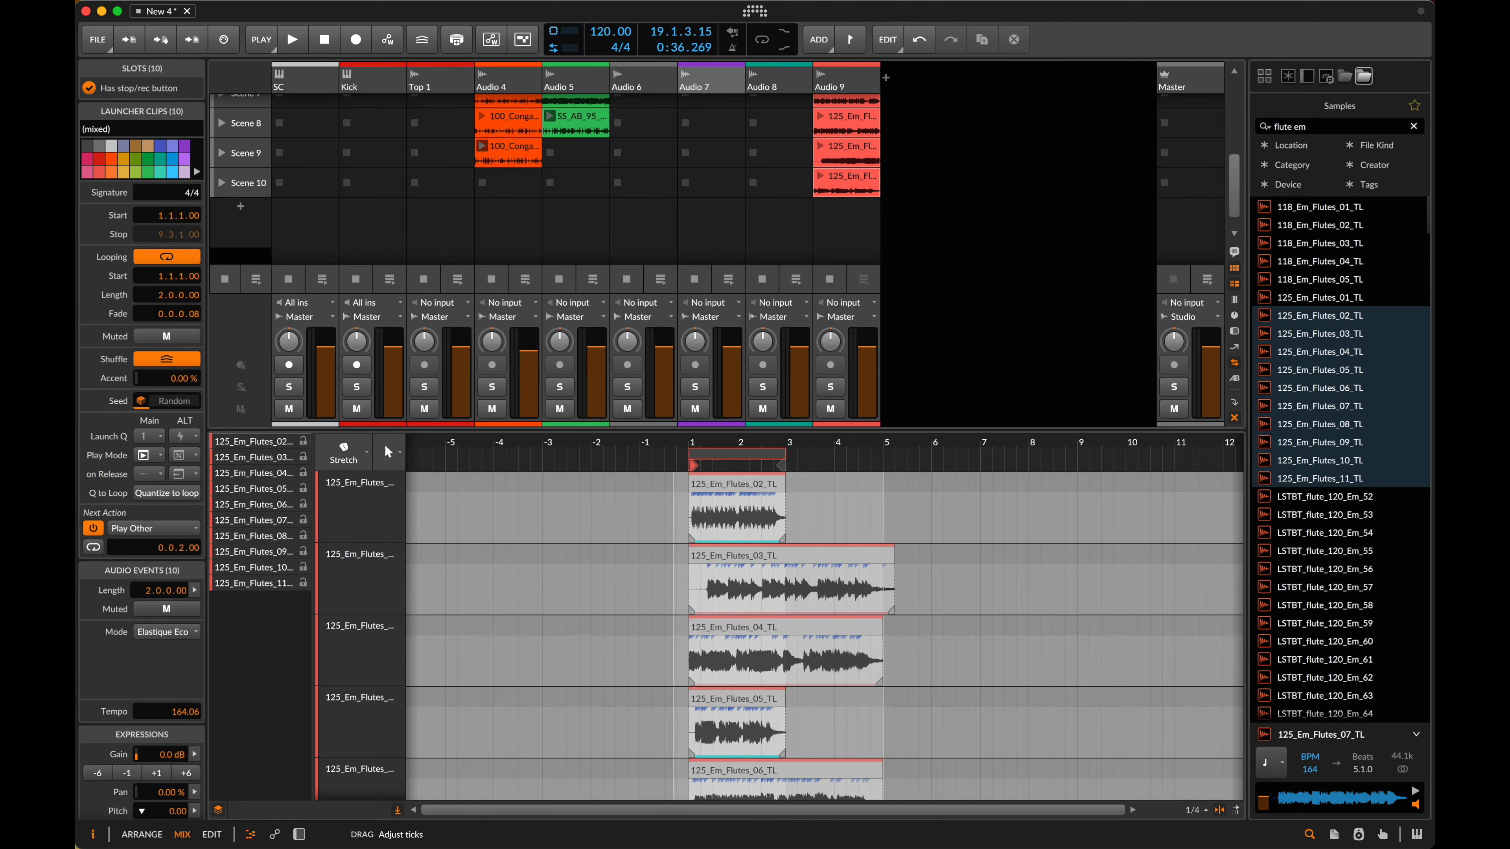
- Launch the first flute clip with the device view showing and set the gain of all ten flute clips to -6.0 dB
{"action": "scroll", "coordinate": [812, 197], "scroll_direction": "up", "scroll_amount": 3}
{"action": "key", "text": "d"}
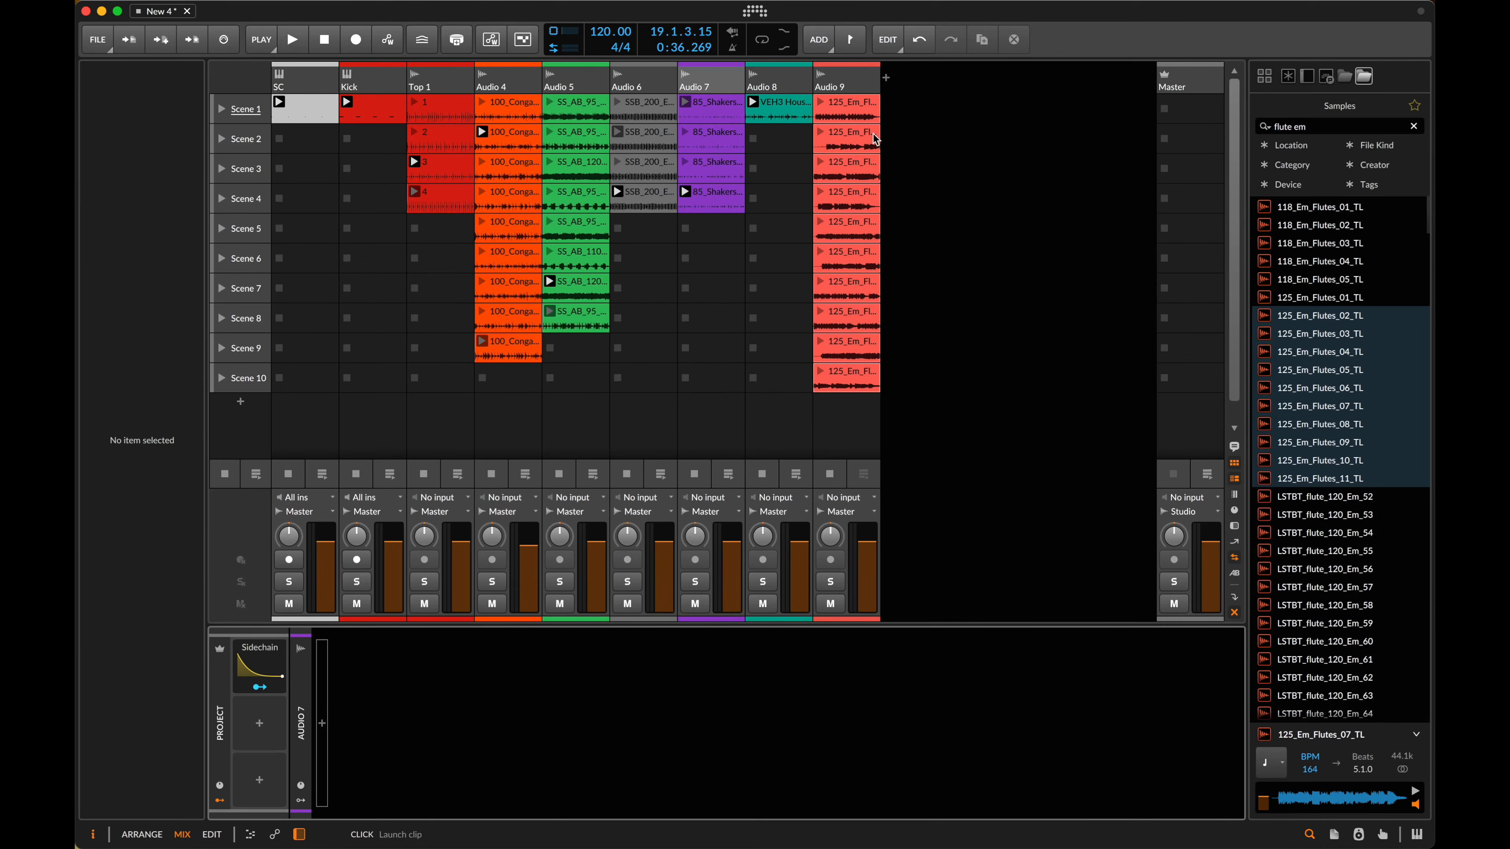
{"action": "left_click", "coordinate": [822, 104]}
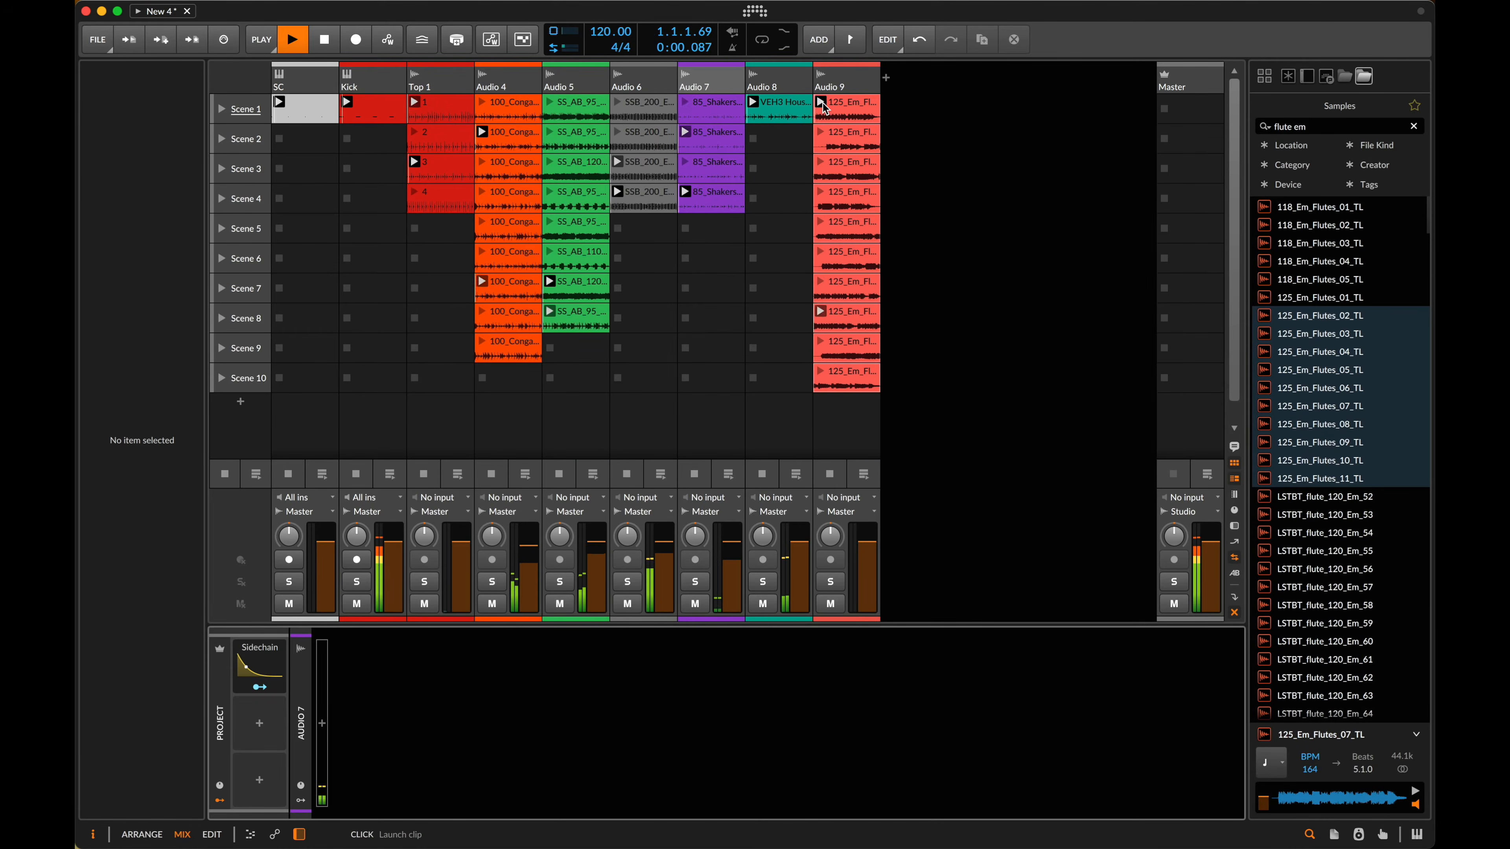
{"action": "left_click", "coordinate": [863, 119]}
{"action": "left_click", "coordinate": [846, 380], "text": "shift"}
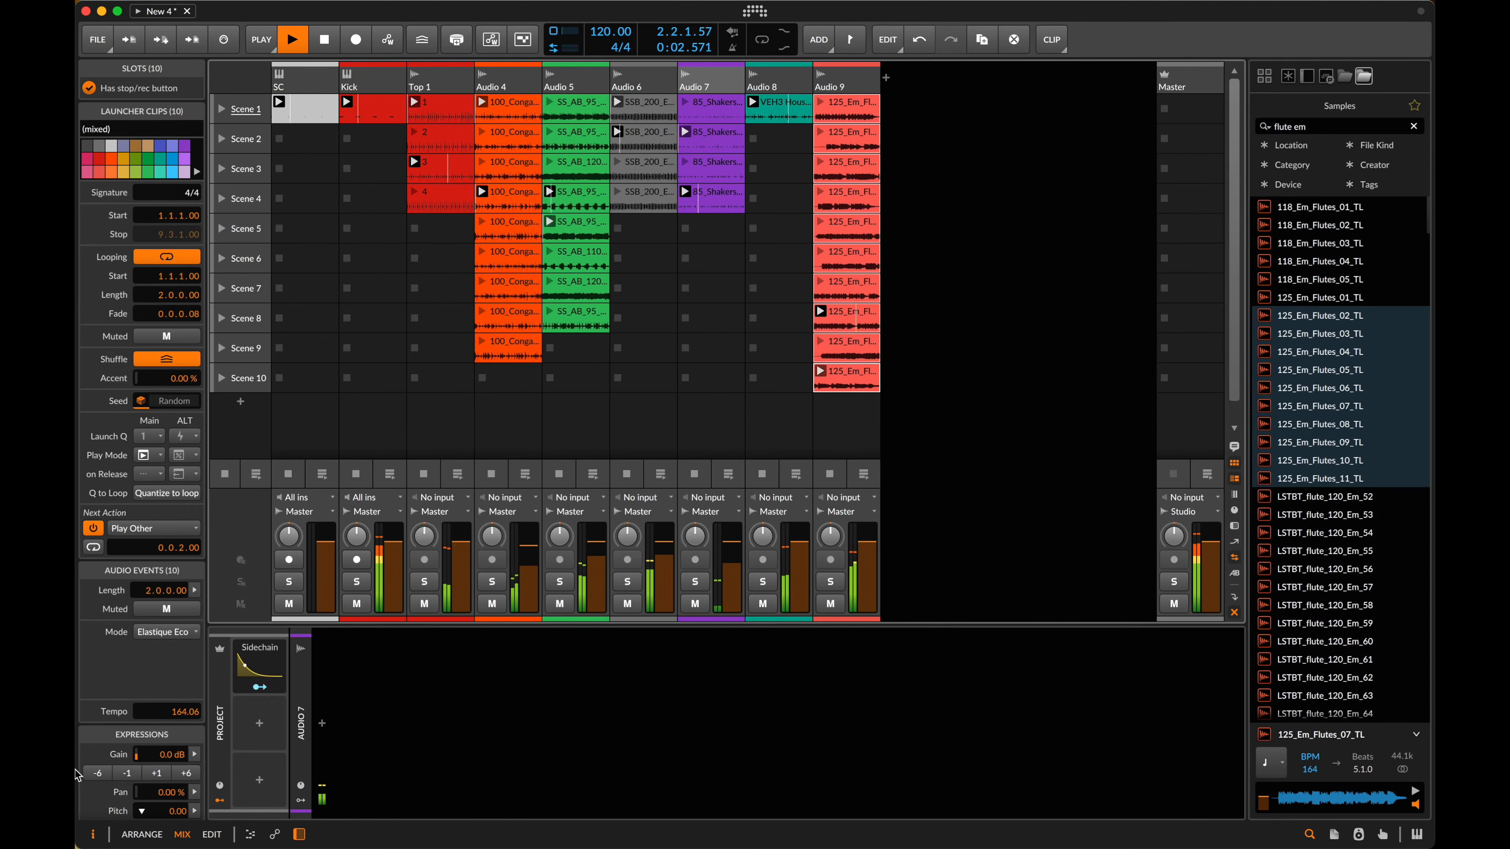
{"action": "left_click", "coordinate": [94, 773]}
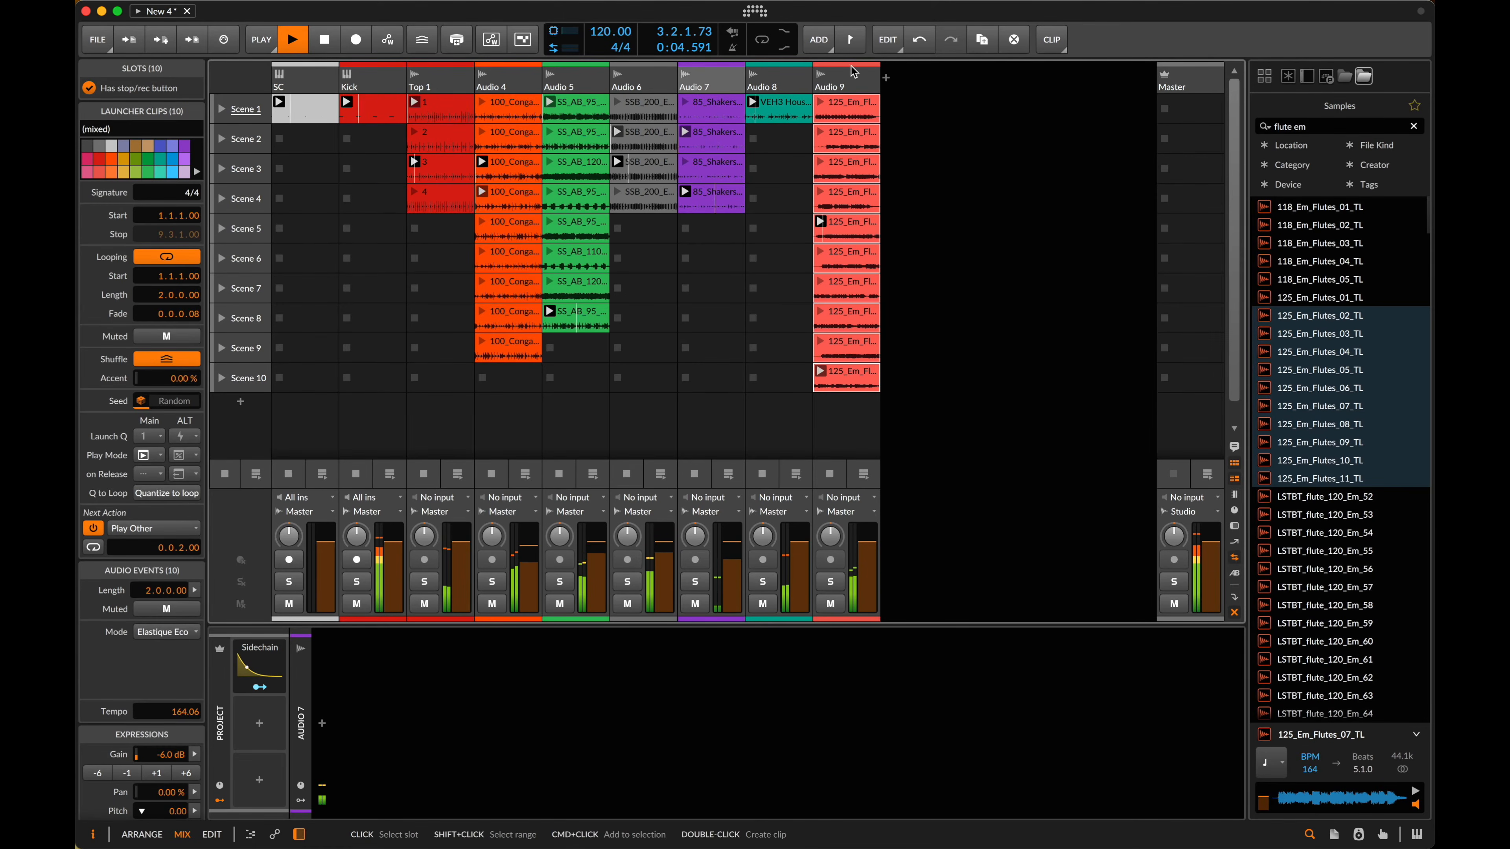
- Add a Delay+ device to the flute track Audio 9 and use its Ping L mode
{"action": "left_click", "coordinate": [852, 81]}
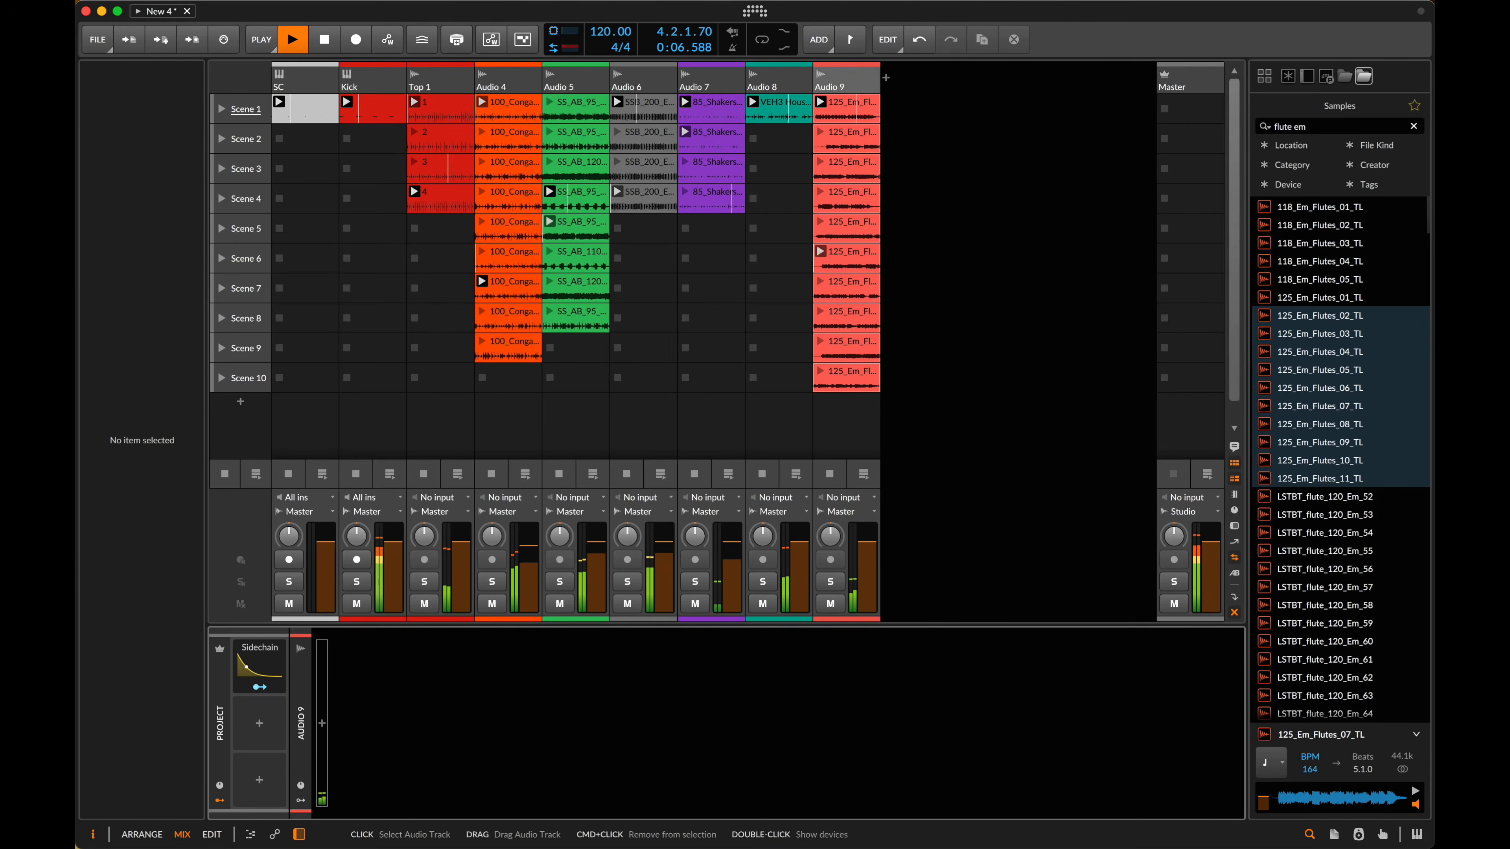
{"action": "left_click", "coordinate": [321, 723]}
{"action": "type", "text": "del"}
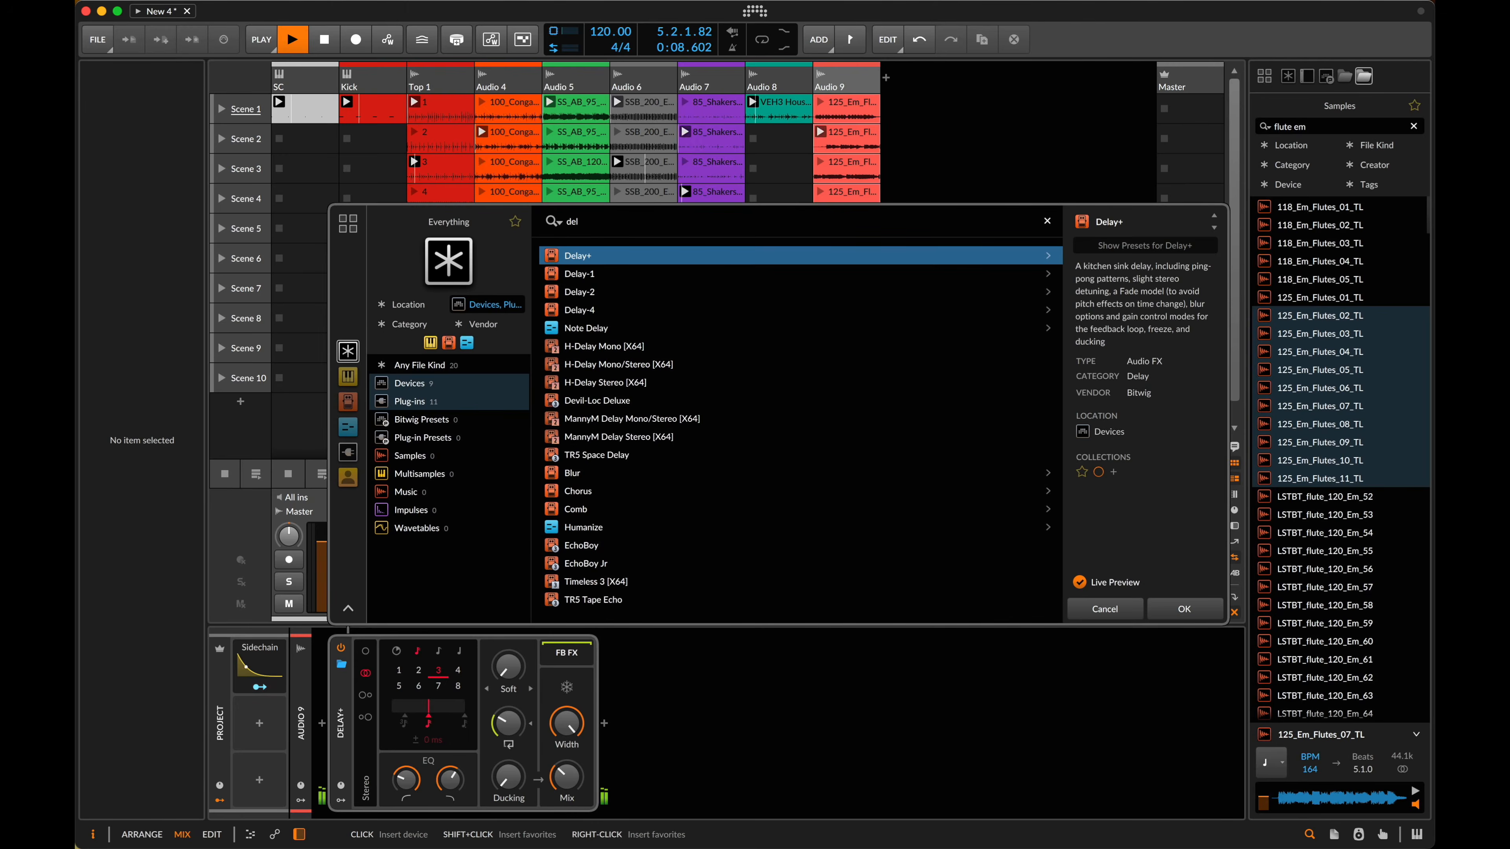
{"action": "key", "text": "Return"}
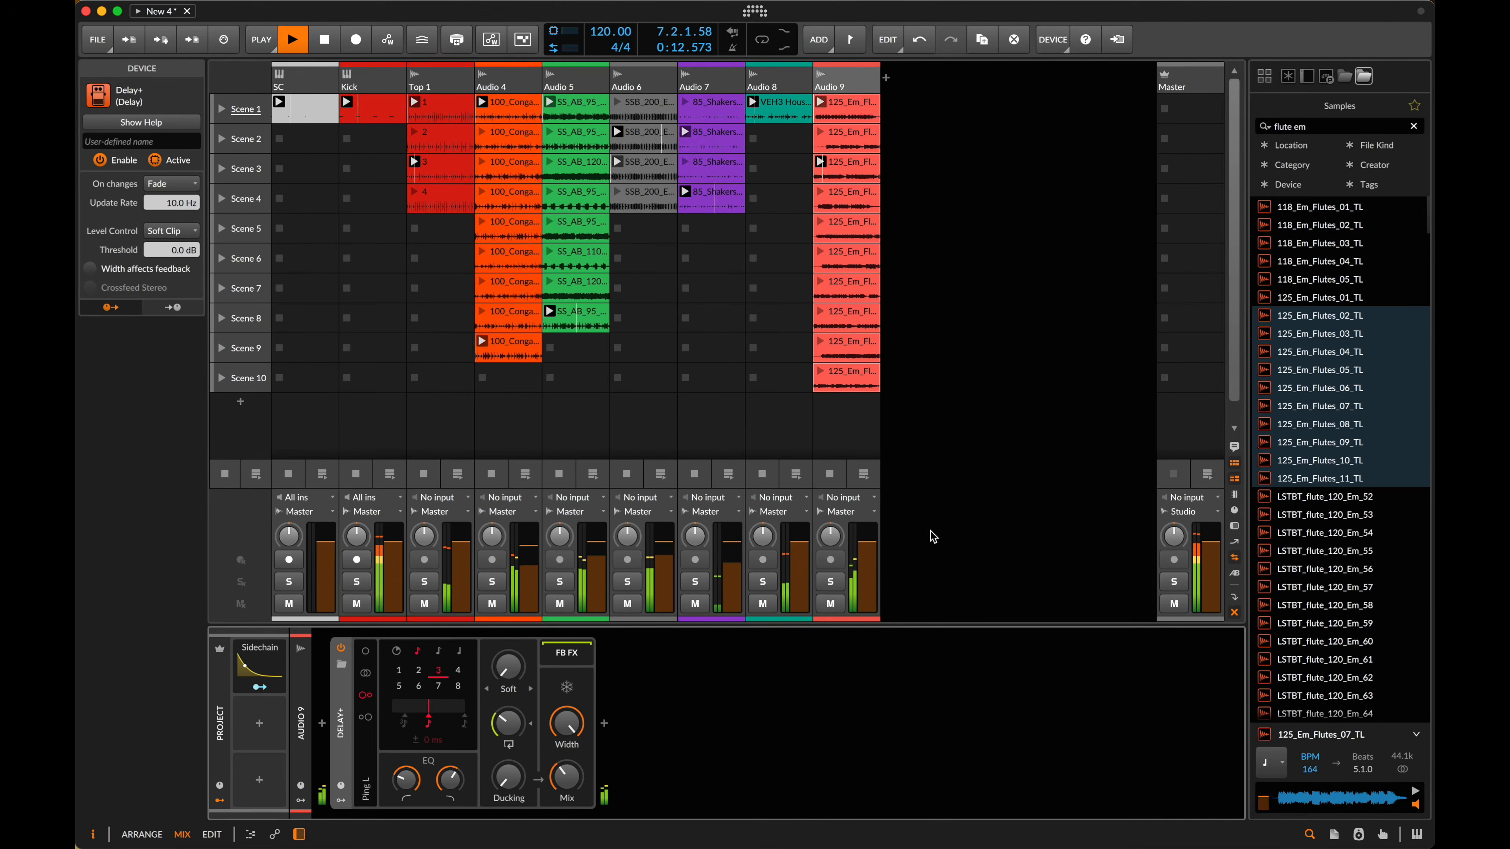
- Select all ten flute clips on Audio 9
{"action": "left_click", "coordinate": [869, 368]}
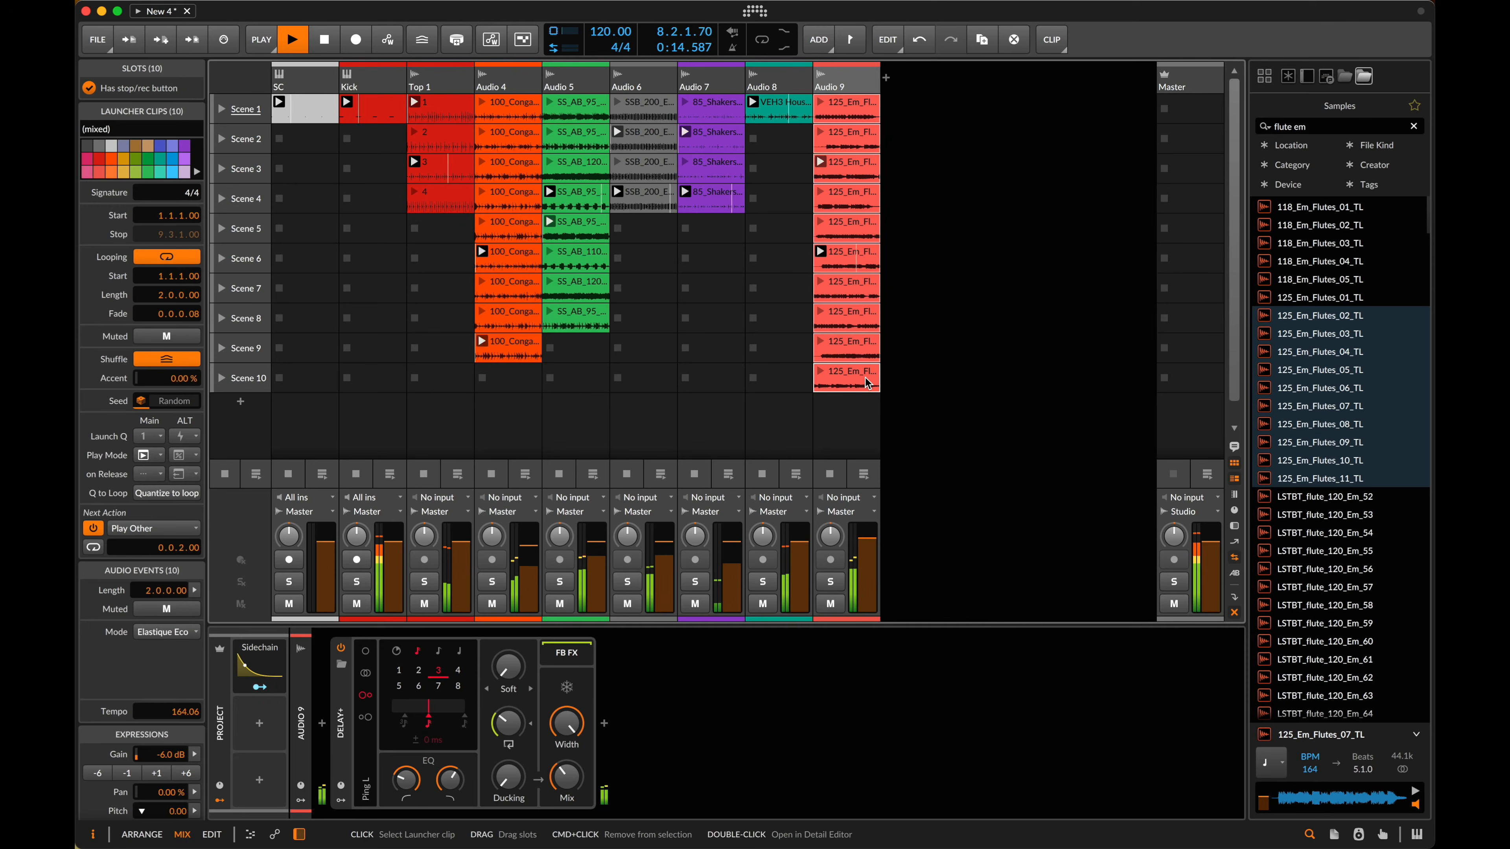
- Stop playback and duplicate the Scene 10 flute clip on Audio 9 into Scenes 11 and 12
{"action": "left_click", "coordinate": [868, 383]}
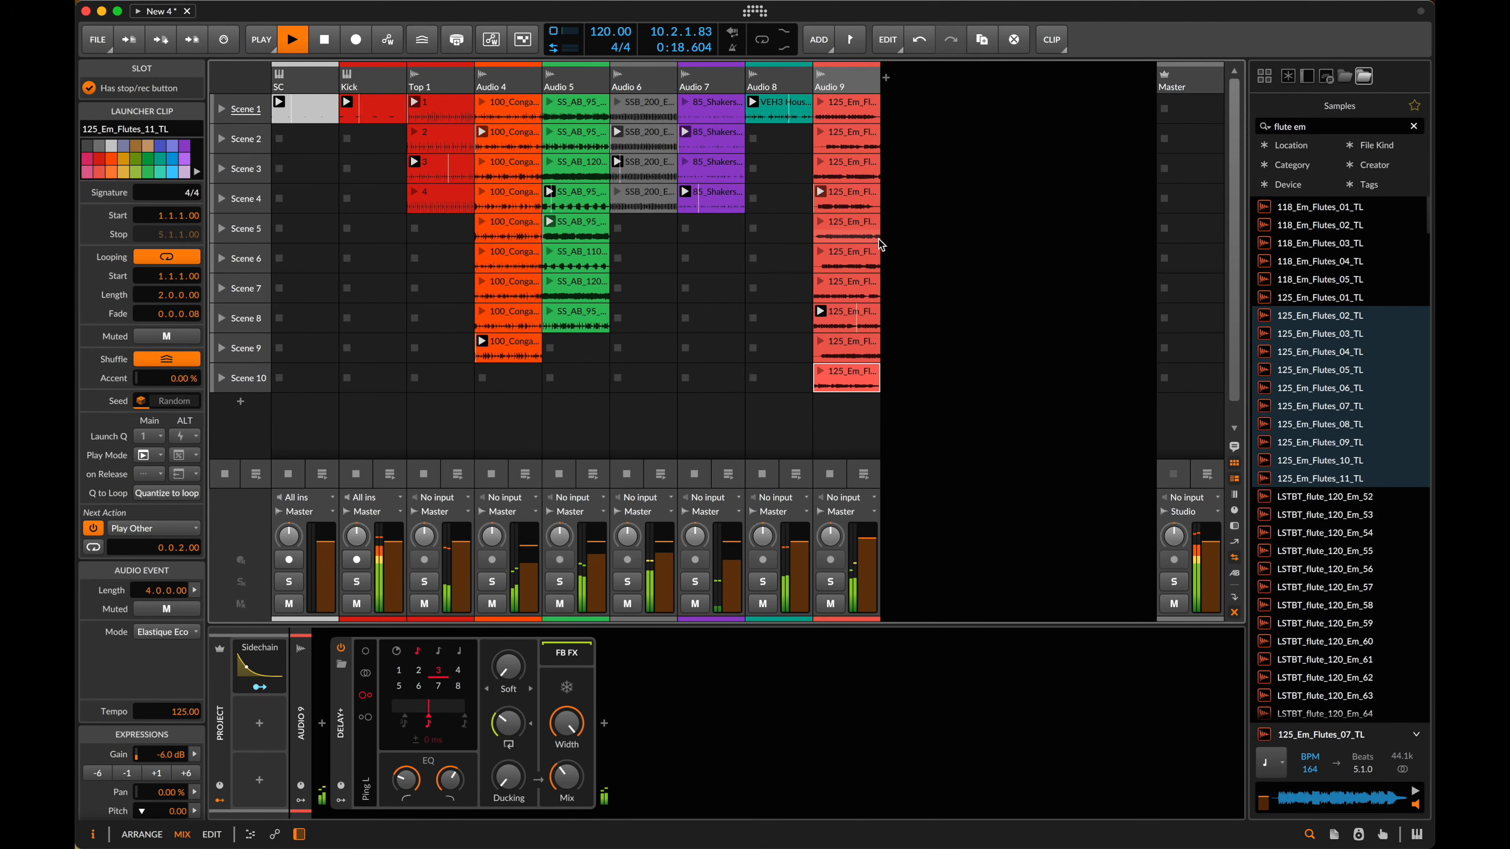
{"action": "key", "text": "space"}
{"action": "left_click", "coordinate": [149, 456]}
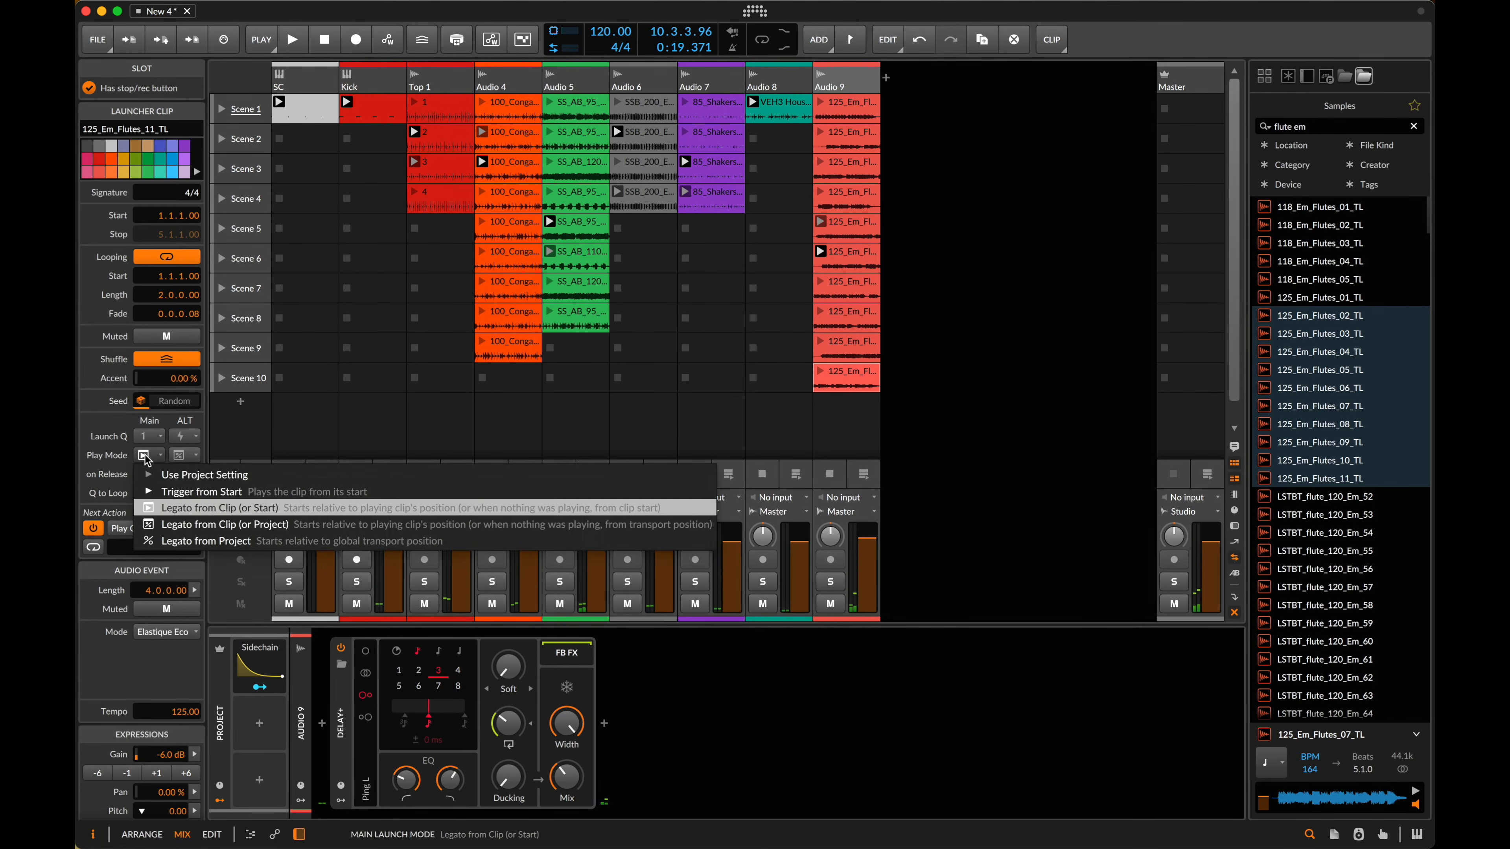
{"action": "left_click", "coordinate": [835, 751]}
{"action": "left_click", "coordinate": [840, 376]}
{"action": "key", "text": "super+d"}
{"action": "key", "text": "super+d"}
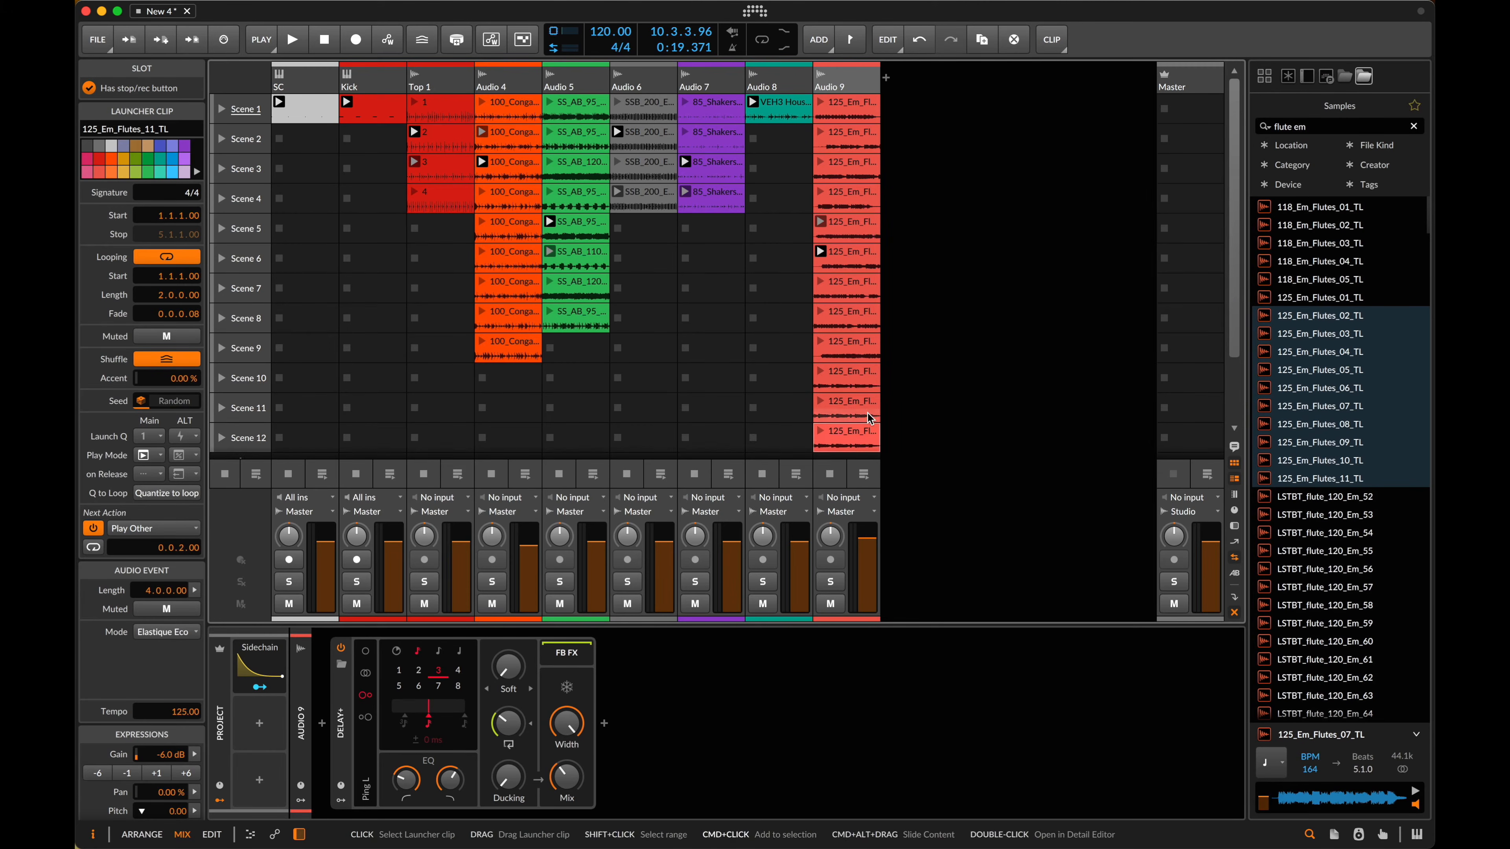
- Lower the duplicated flute clip's gain to -66.0 dB and duplicate the silenced clip into Scene 13
{"action": "left_click", "coordinate": [867, 414]}
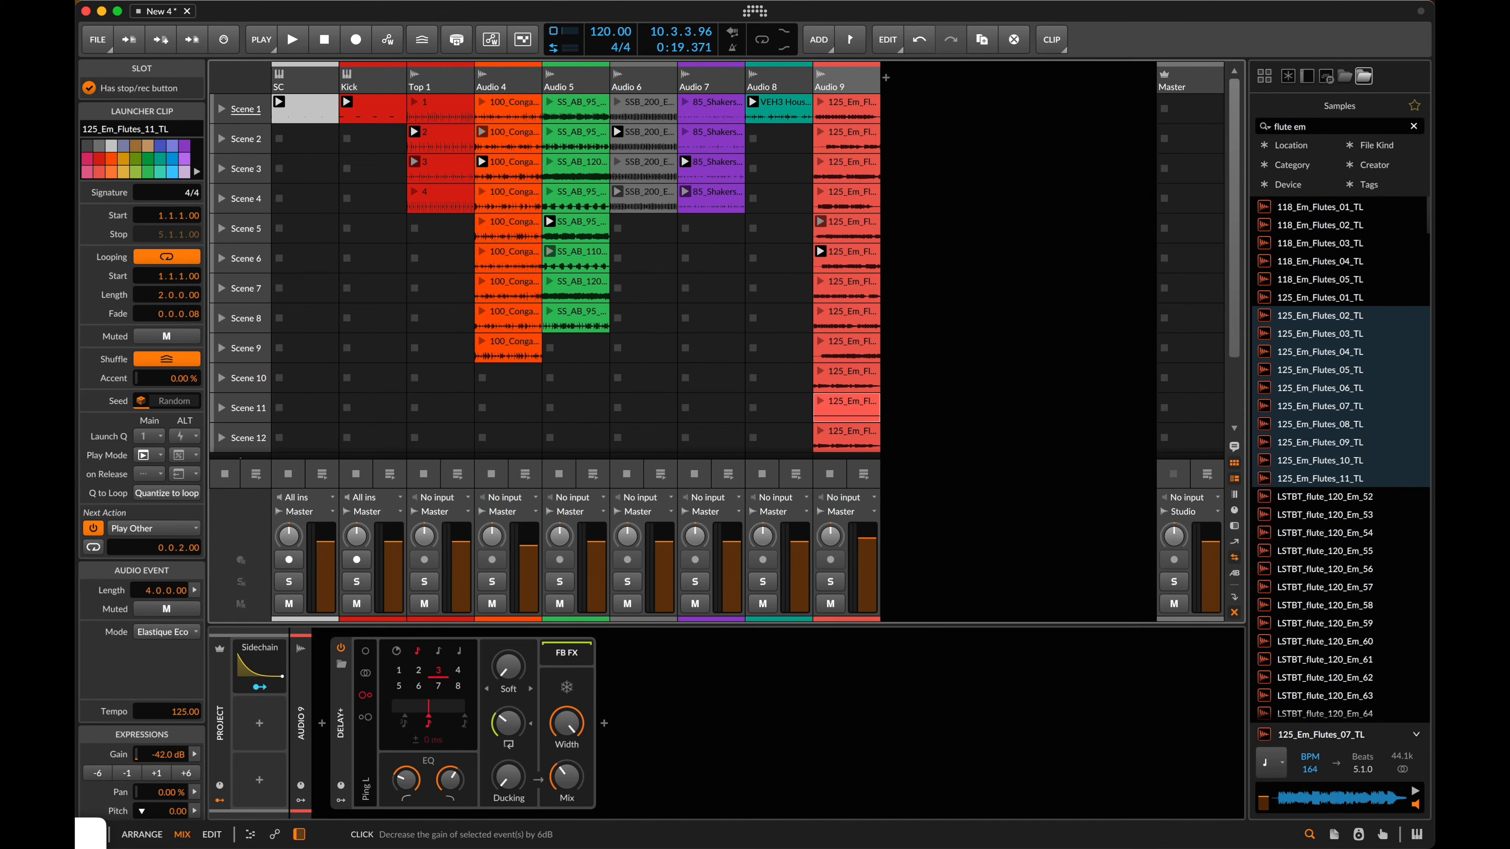
{"action": "key", "text": "super+d"}
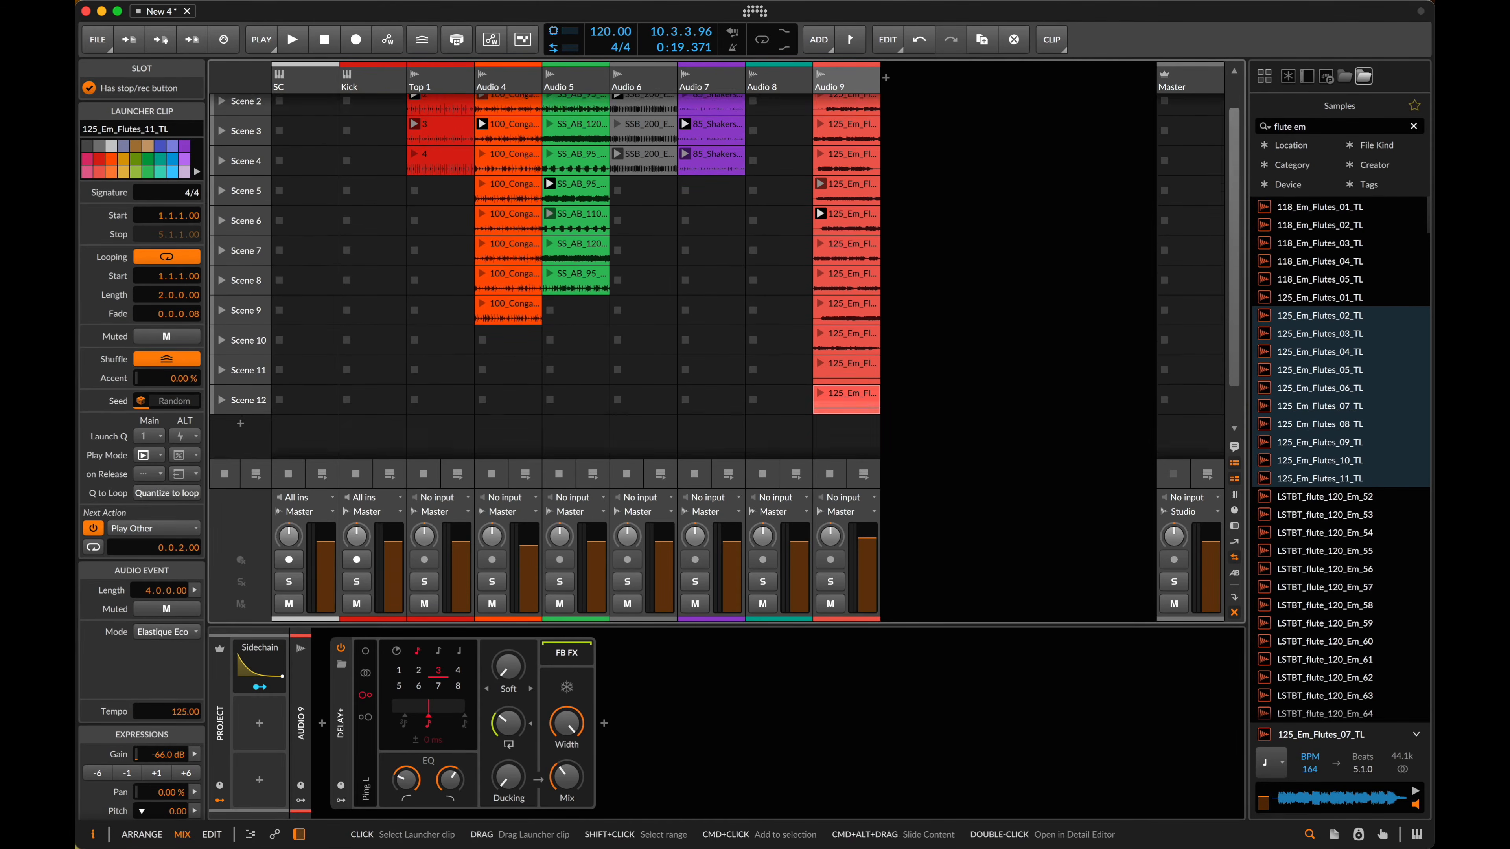
{"action": "scroll", "coordinate": [856, 390], "scroll_direction": "up", "scroll_amount": 1}
{"action": "scroll", "coordinate": [856, 363], "scroll_direction": "down", "scroll_amount": 2}
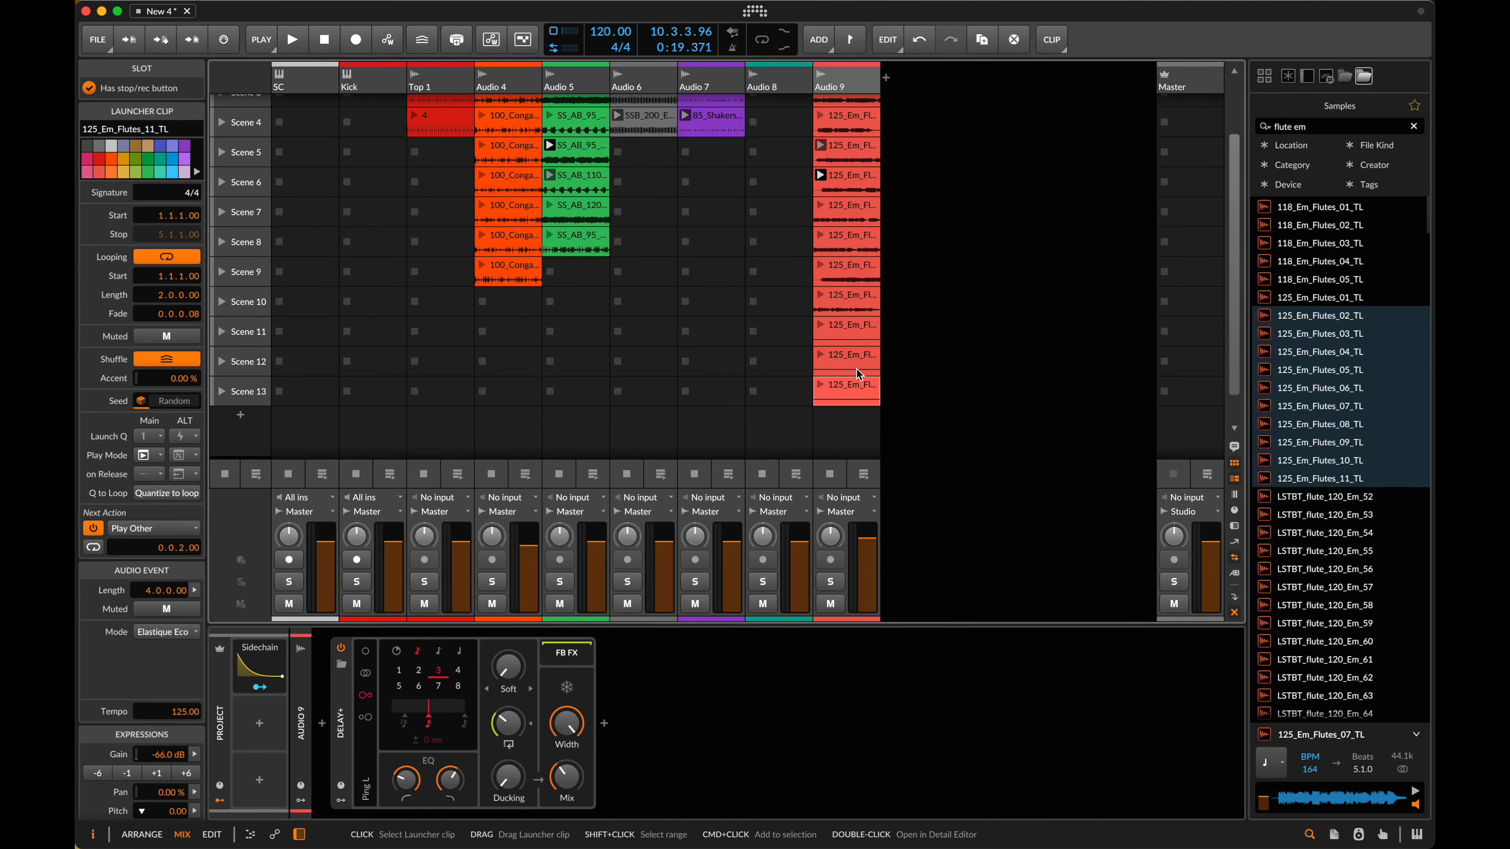
{"action": "scroll", "coordinate": [896, 145], "scroll_direction": "up", "scroll_amount": 2}
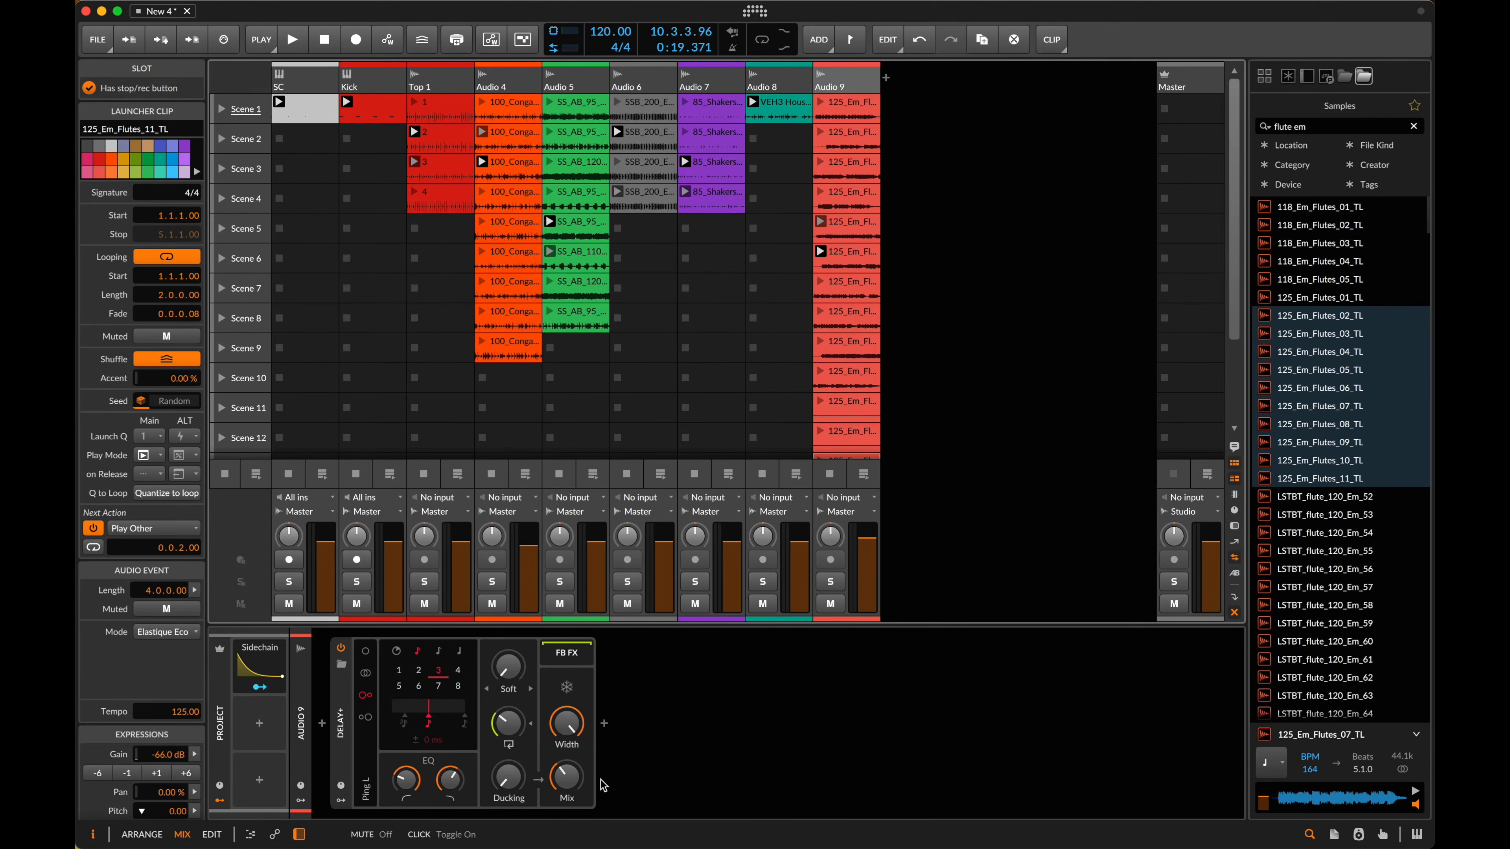
- Add a Reverb device after Delay+ on Audio 9 and start playback
{"action": "left_click", "coordinate": [602, 723]}
{"action": "type", "text": "rev"}
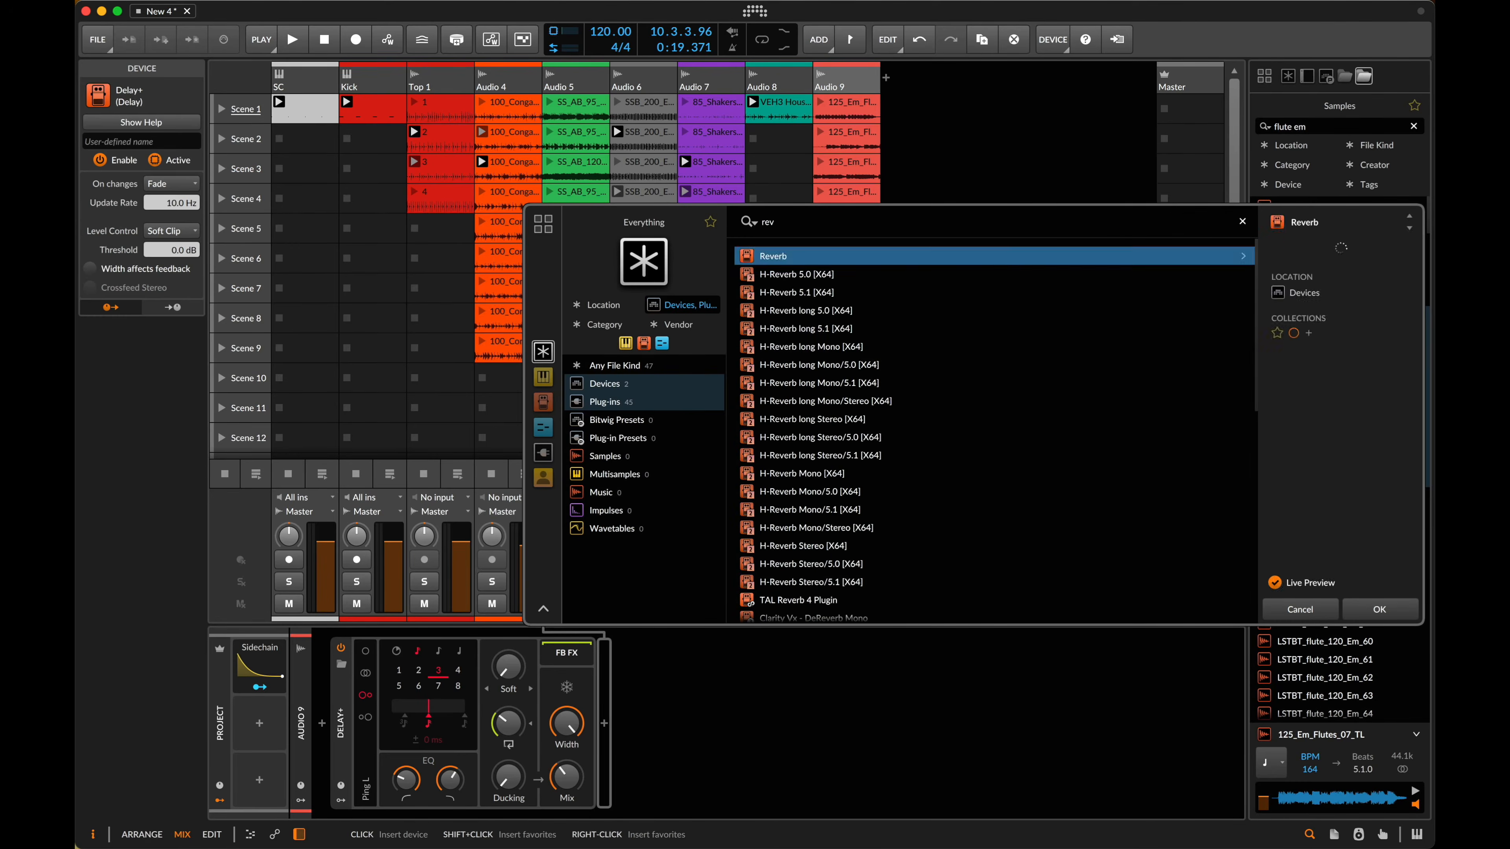
{"action": "key", "text": "Return"}
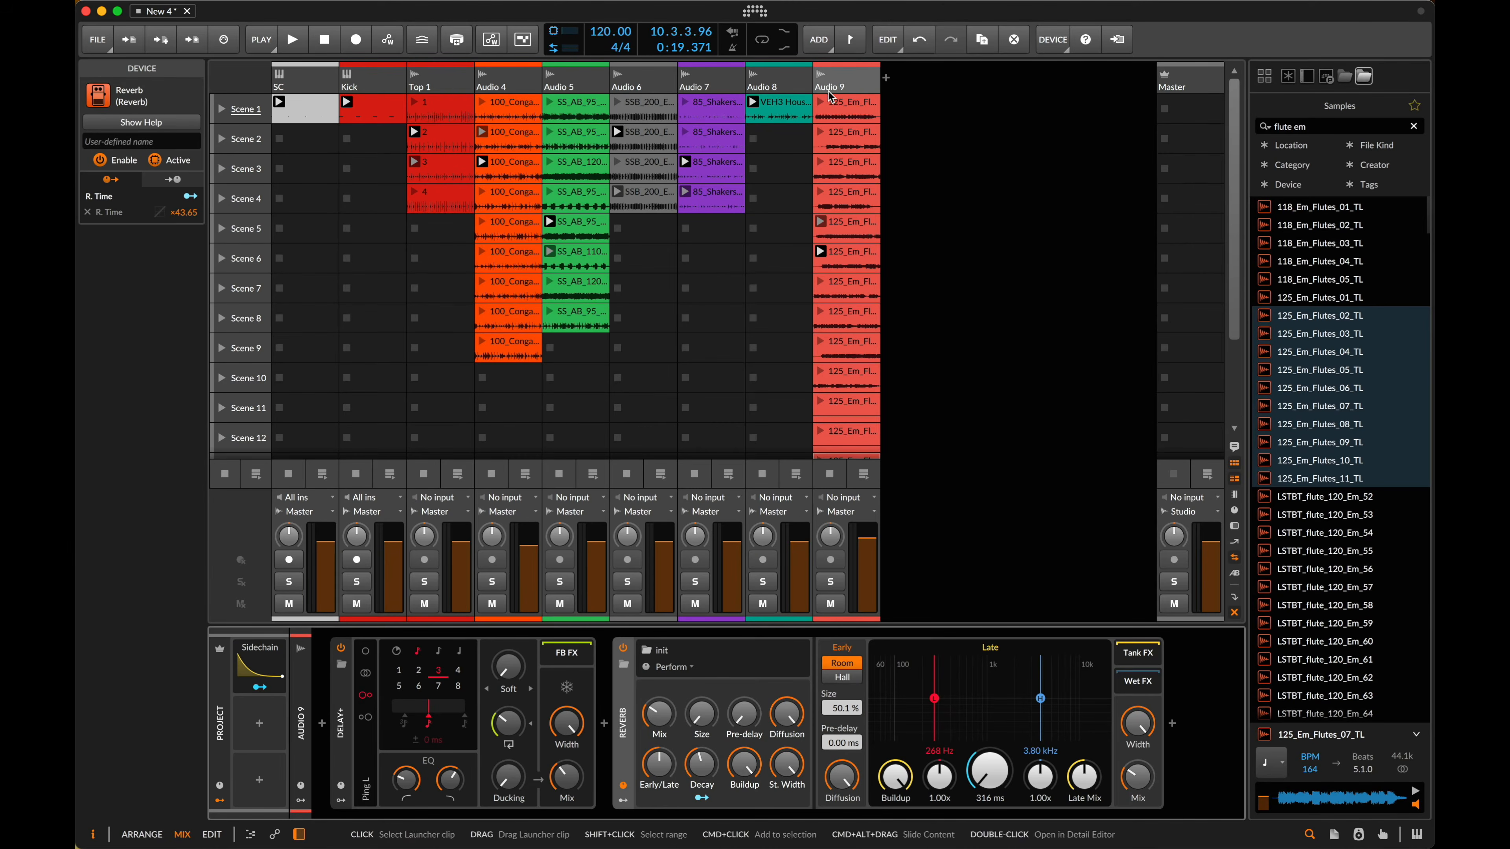
{"action": "key", "text": "space"}
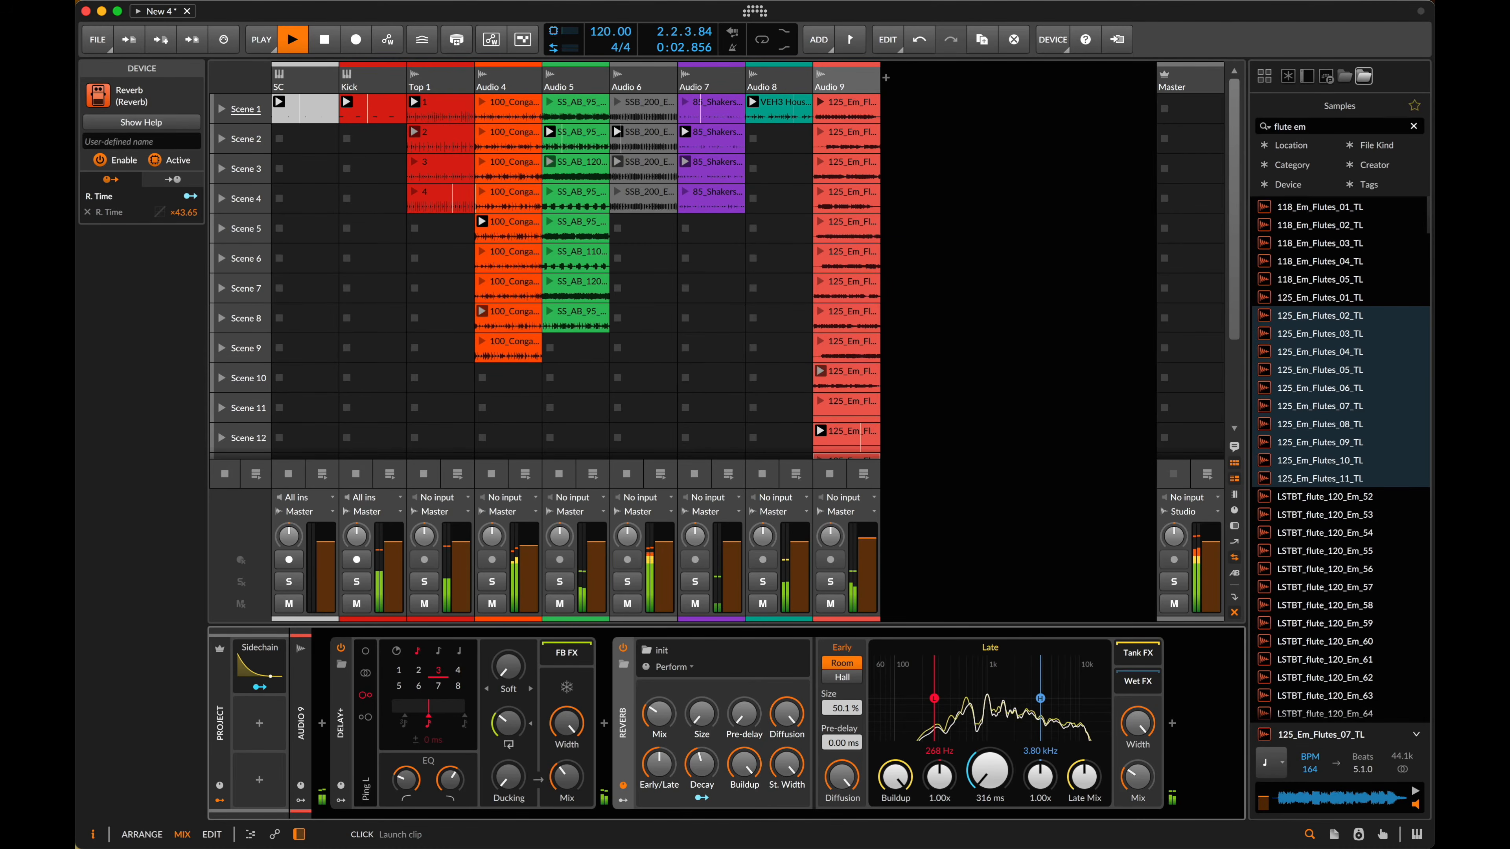
- Restart playback from Scene 1 and check the device chains of Audio 5 and Audio 6
{"action": "left_click", "coordinate": [605, 73]}
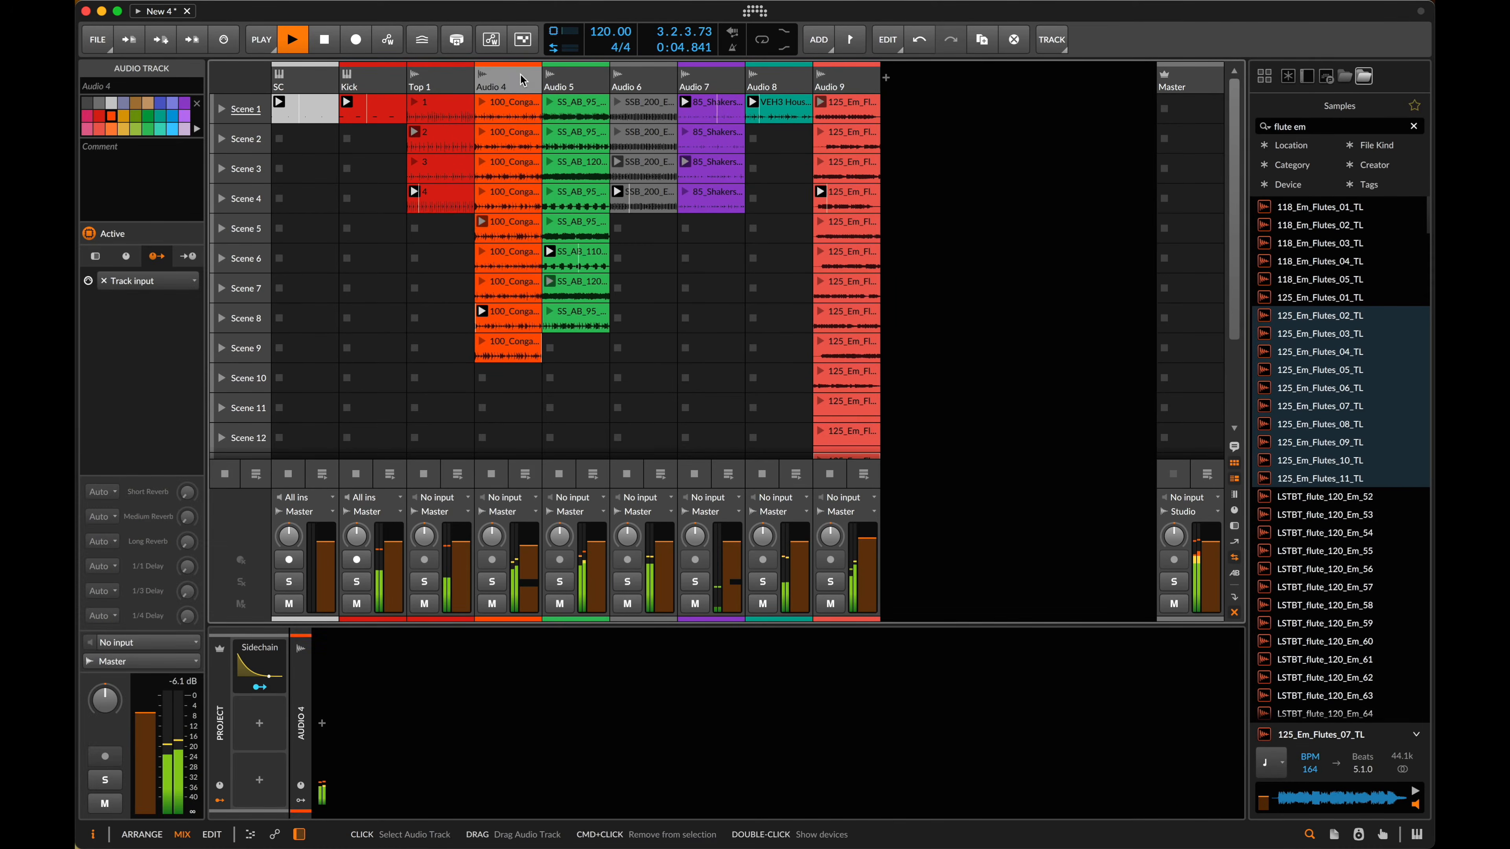
{"action": "key", "text": "space"}
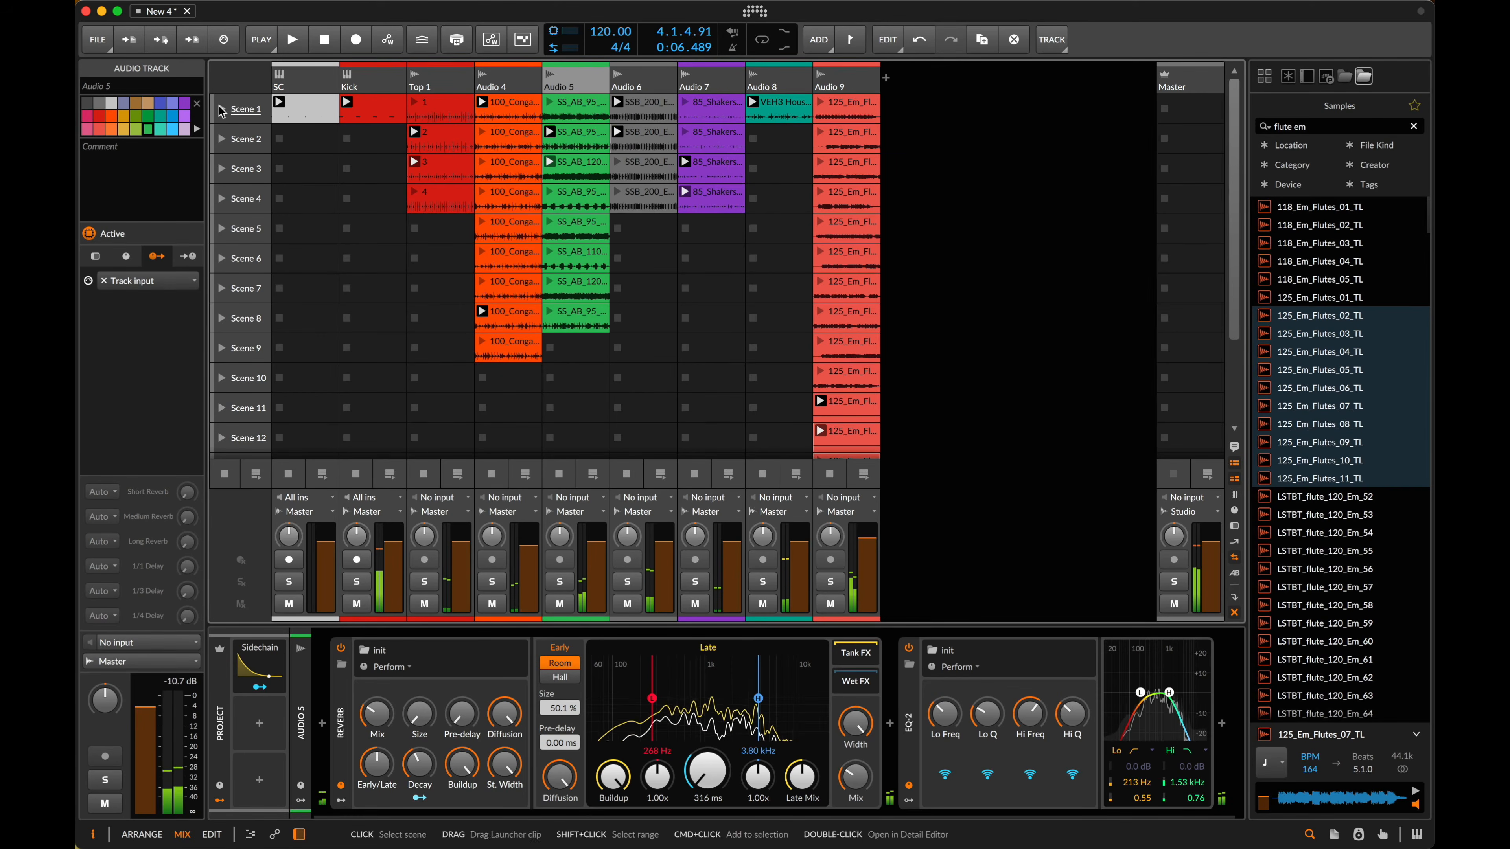
{"action": "left_click", "coordinate": [222, 110]}
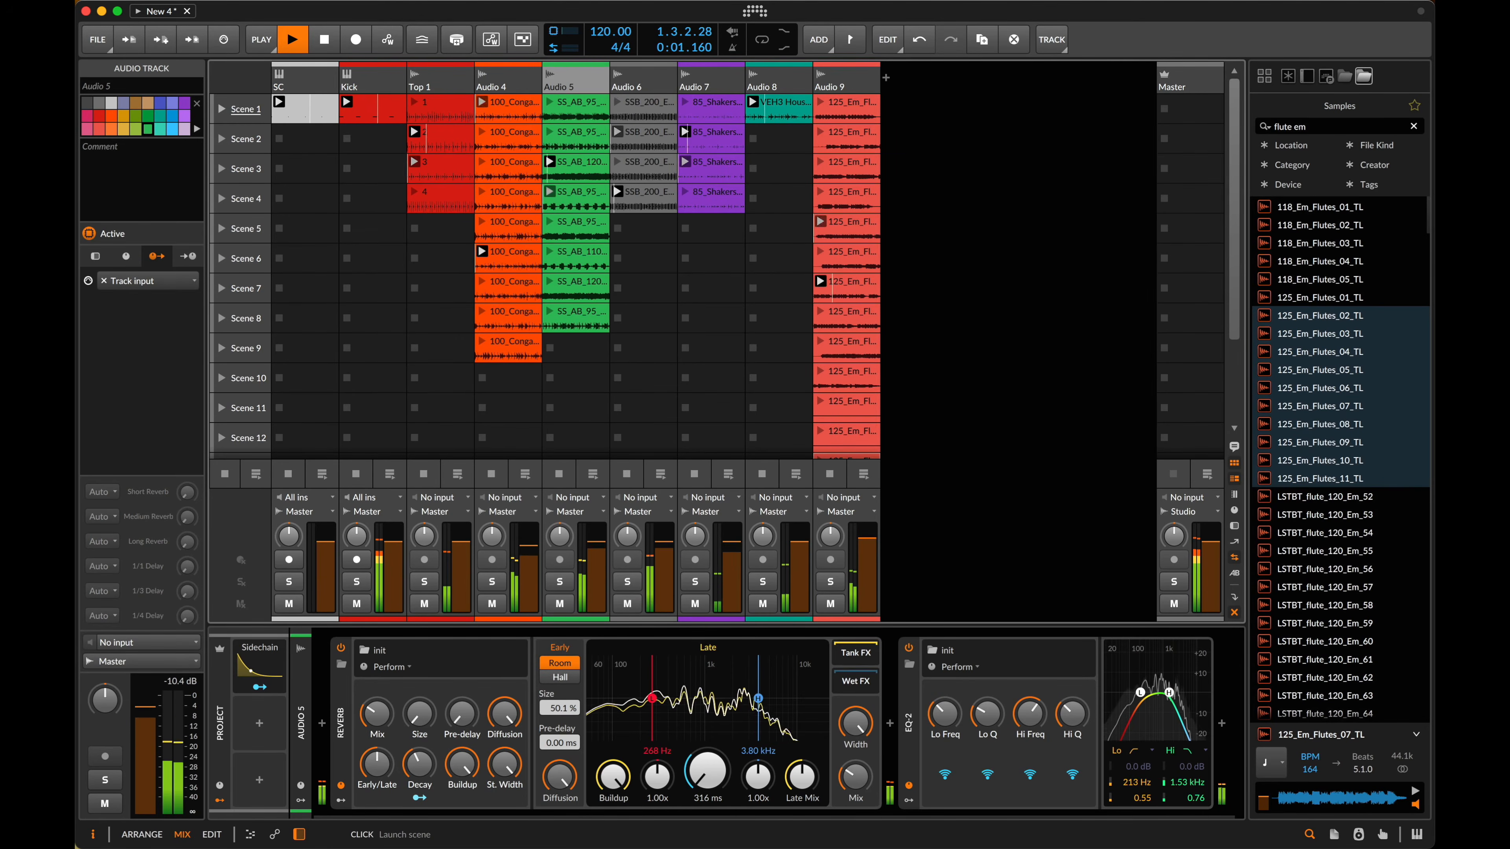
{"action": "left_click", "coordinate": [659, 73]}
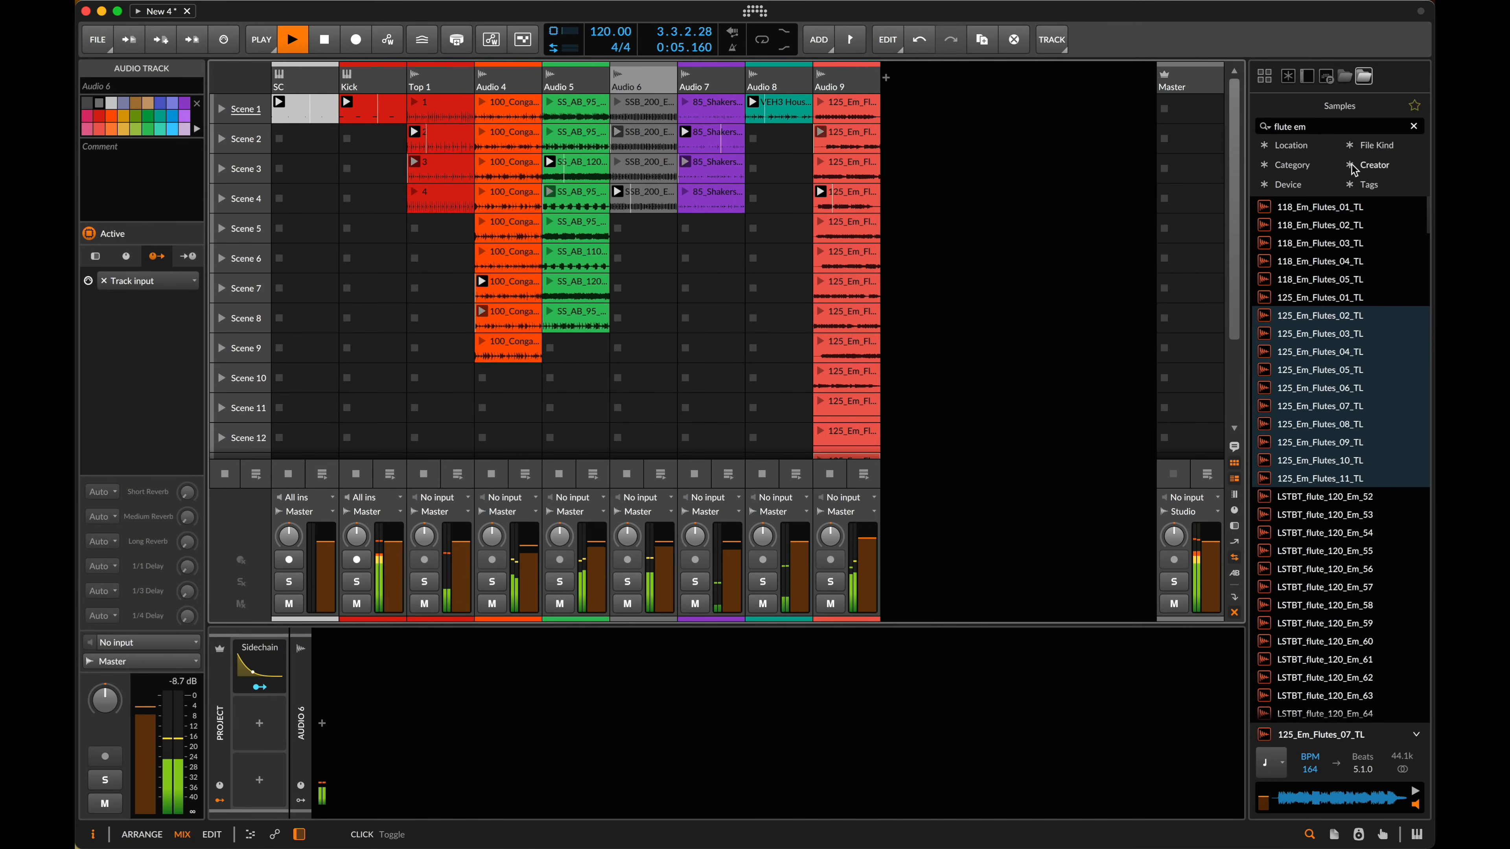
- Search the samples for "disco break", preview 120_TapeBeats_Lo-FiMix_14_TL and adjust the preview volume
{"action": "left_click", "coordinate": [1302, 126]}
{"action": "type", "text": "disco break"}
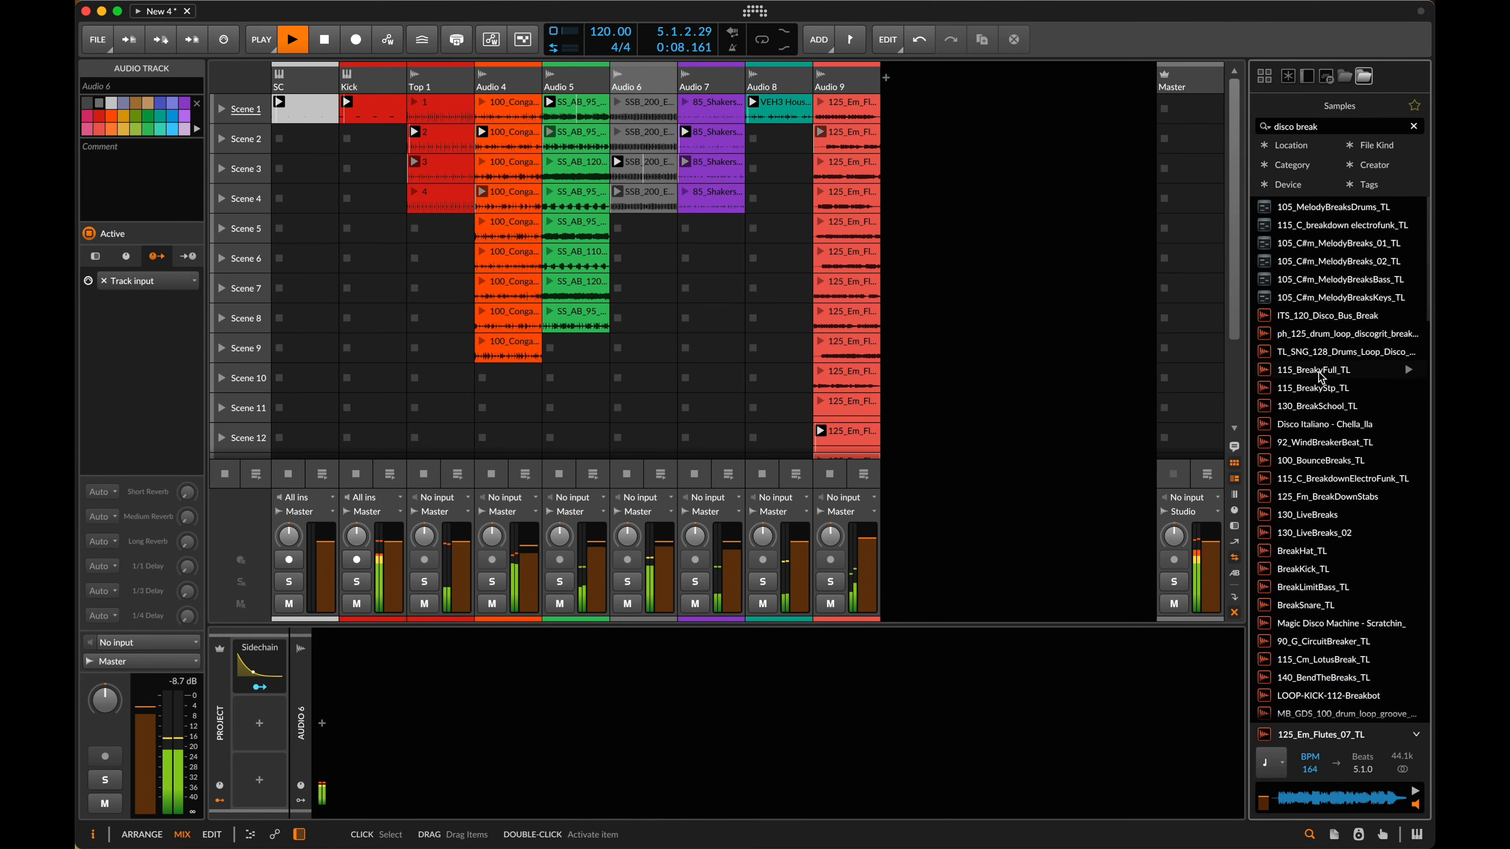
{"action": "scroll", "coordinate": [1320, 374], "scroll_direction": "down", "scroll_amount": 10}
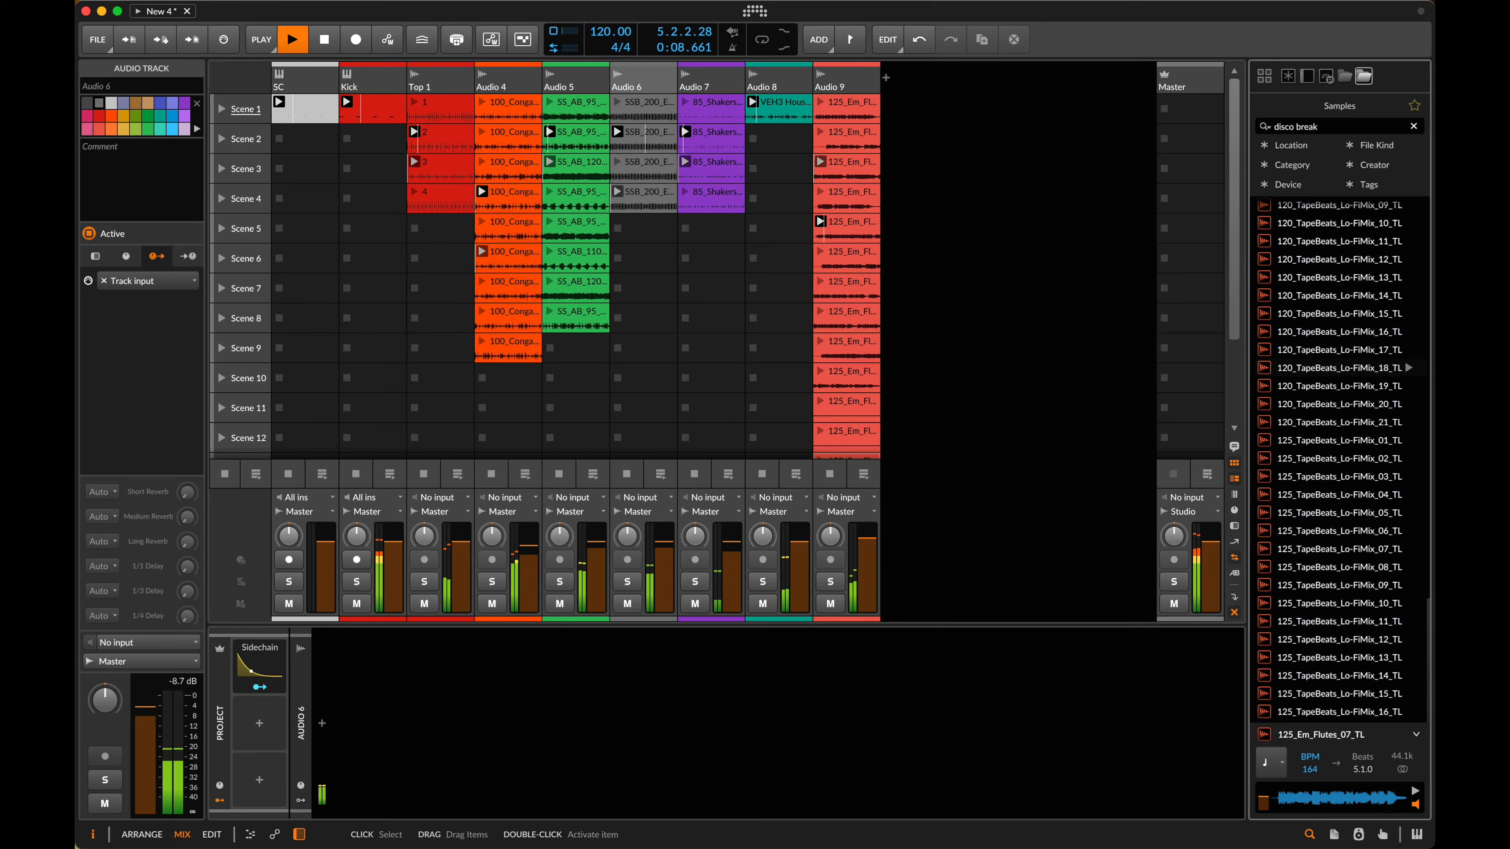
{"action": "left_click", "coordinate": [1331, 294]}
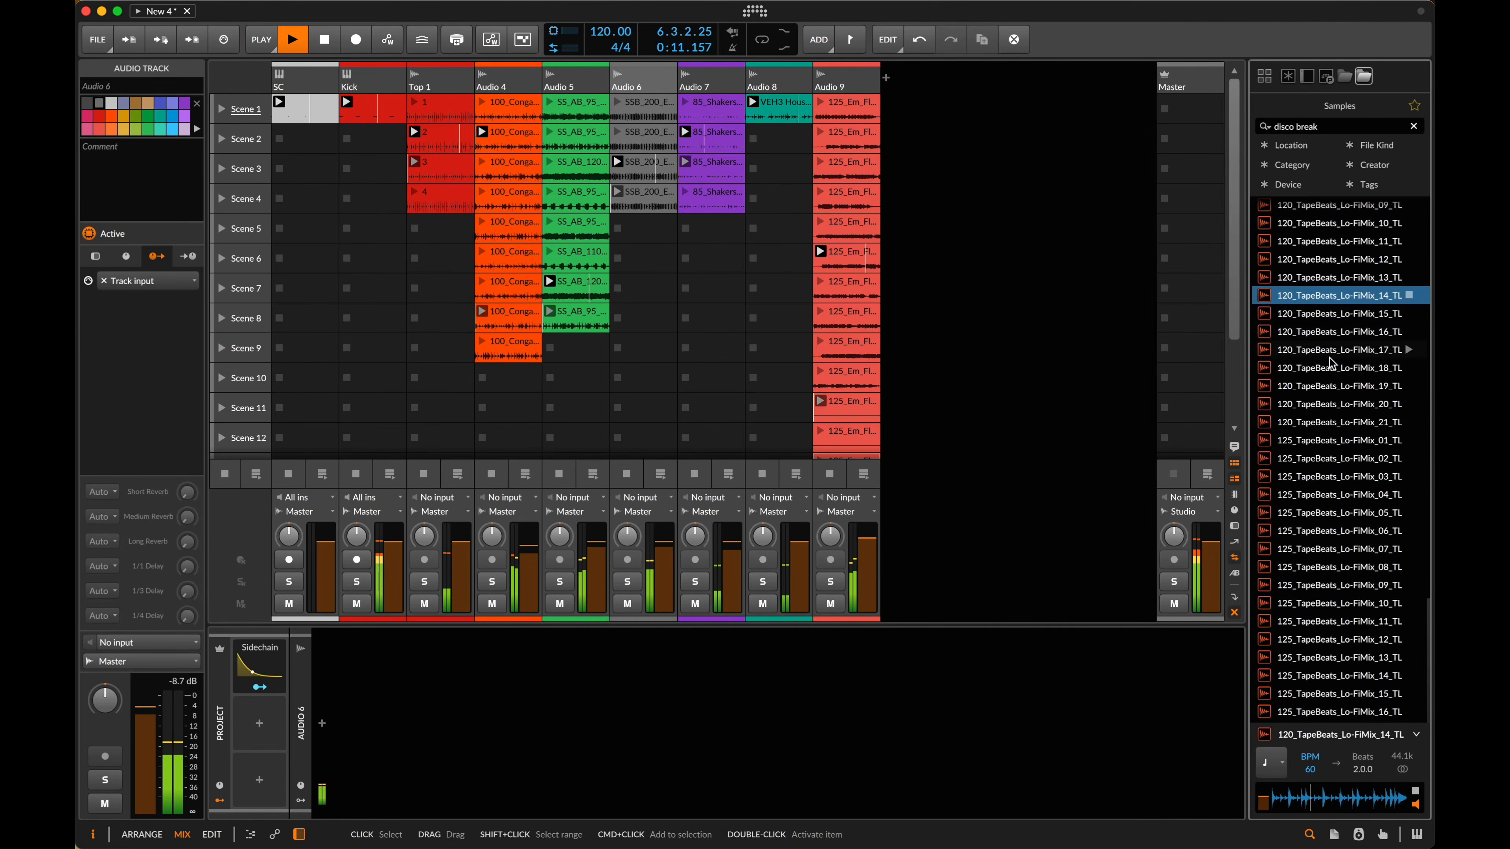
{"action": "left_click_drag", "start_coordinate": [1263, 806], "coordinate": [1263, 794]}
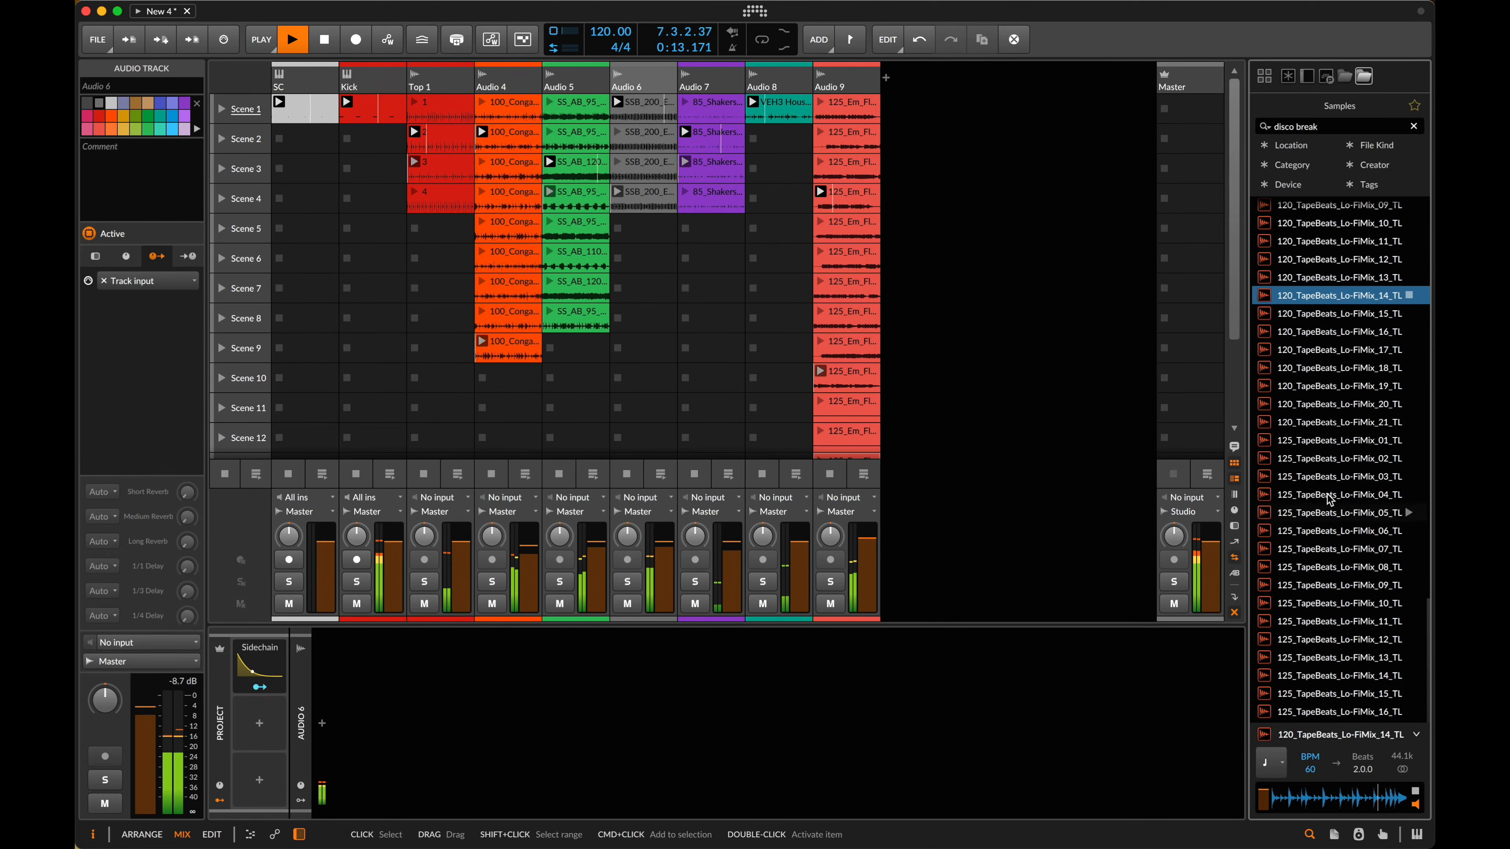
- Preview more TapeBeats loops, including 100_TapeBeats_Lo-FiMix_09_TL and the 85_TapeBeats_Lo-FiMix 14, 03 and 01 samples
{"action": "scroll", "coordinate": [1337, 412], "scroll_direction": "up", "scroll_amount": 5}
{"action": "left_click", "coordinate": [1337, 407]}
{"action": "scroll", "coordinate": [1336, 407], "scroll_direction": "up", "scroll_amount": 6}
{"action": "left_click", "coordinate": [1338, 416]}
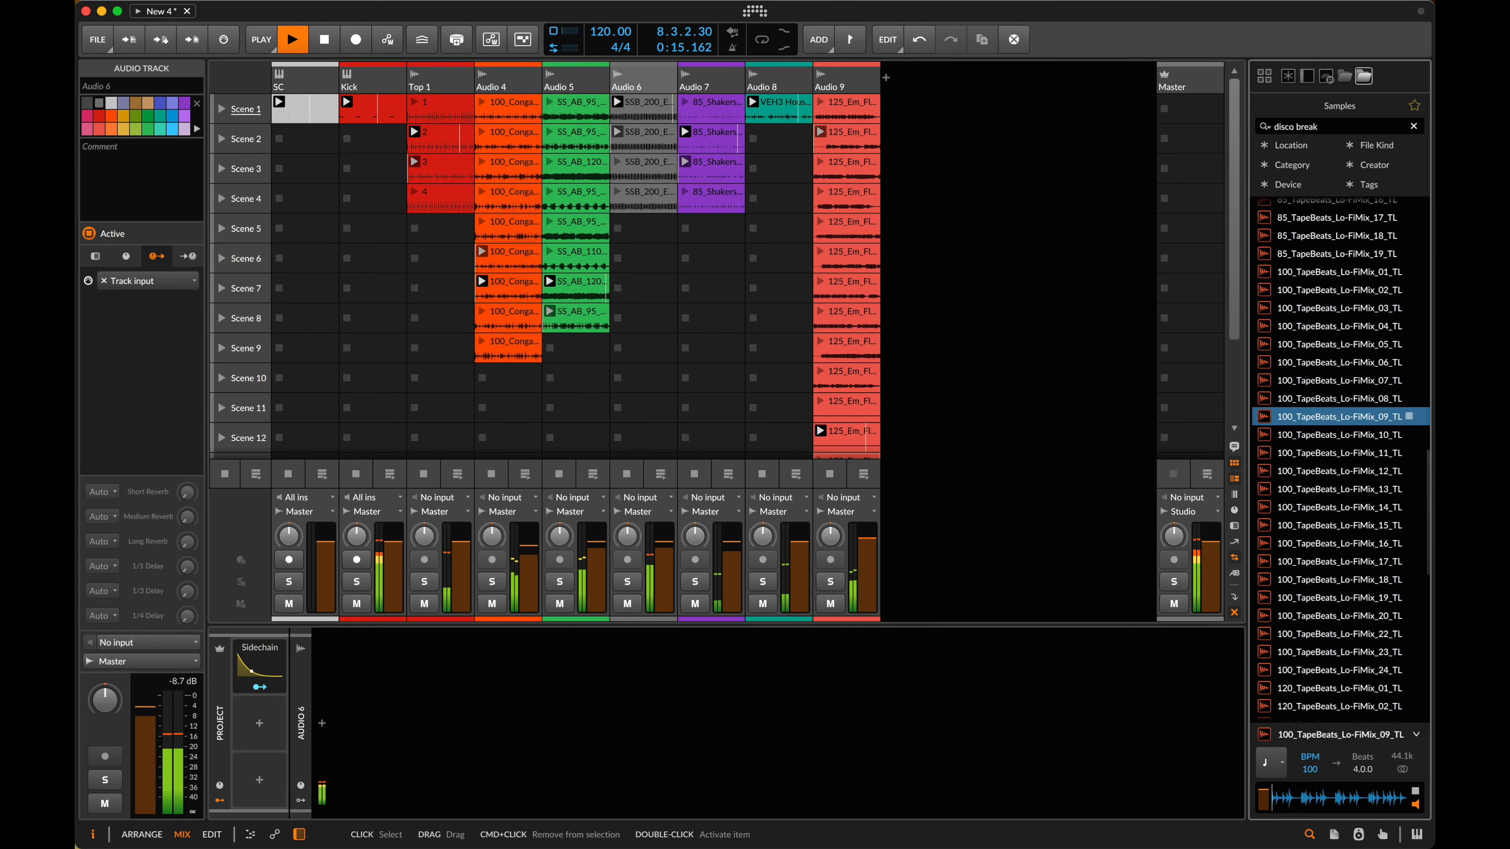
{"action": "scroll", "coordinate": [1339, 249], "scroll_direction": "up", "scroll_amount": 3}
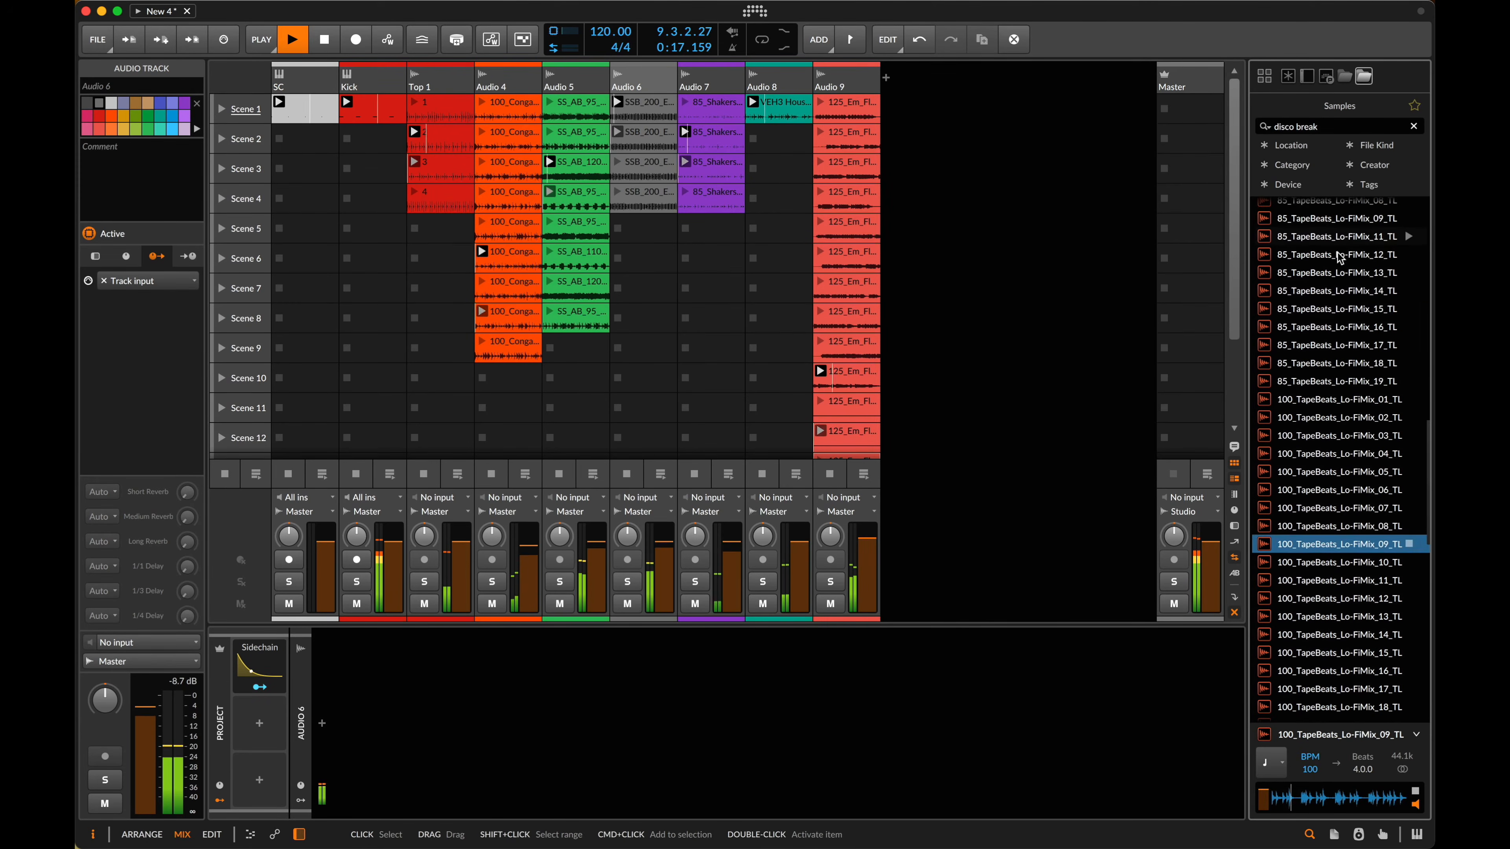
{"action": "left_click", "coordinate": [1338, 290]}
{"action": "scroll", "coordinate": [1337, 290], "scroll_direction": "up", "scroll_amount": 7}
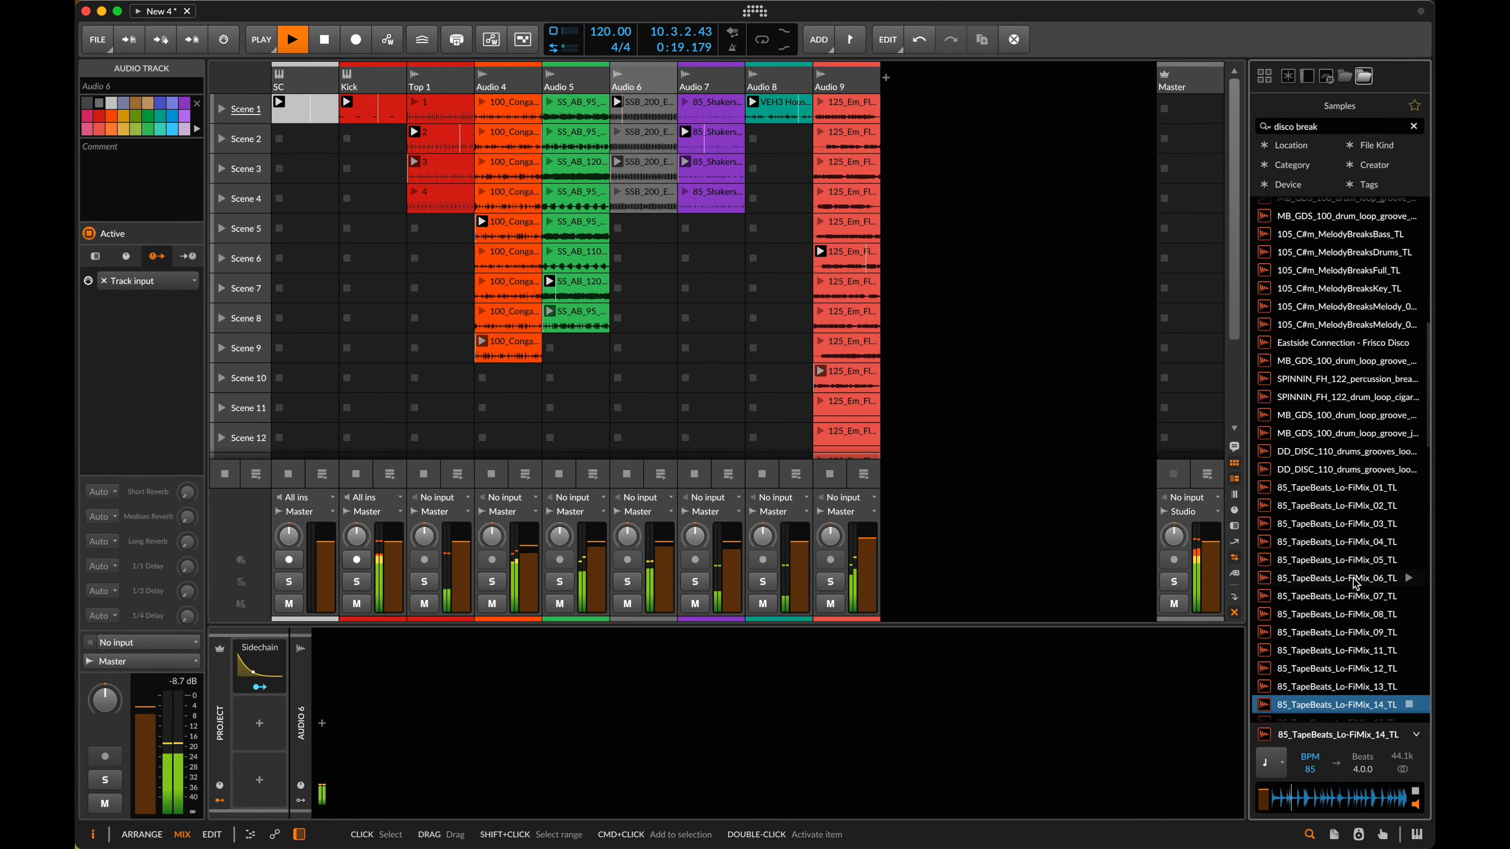
{"action": "left_click", "coordinate": [1338, 523]}
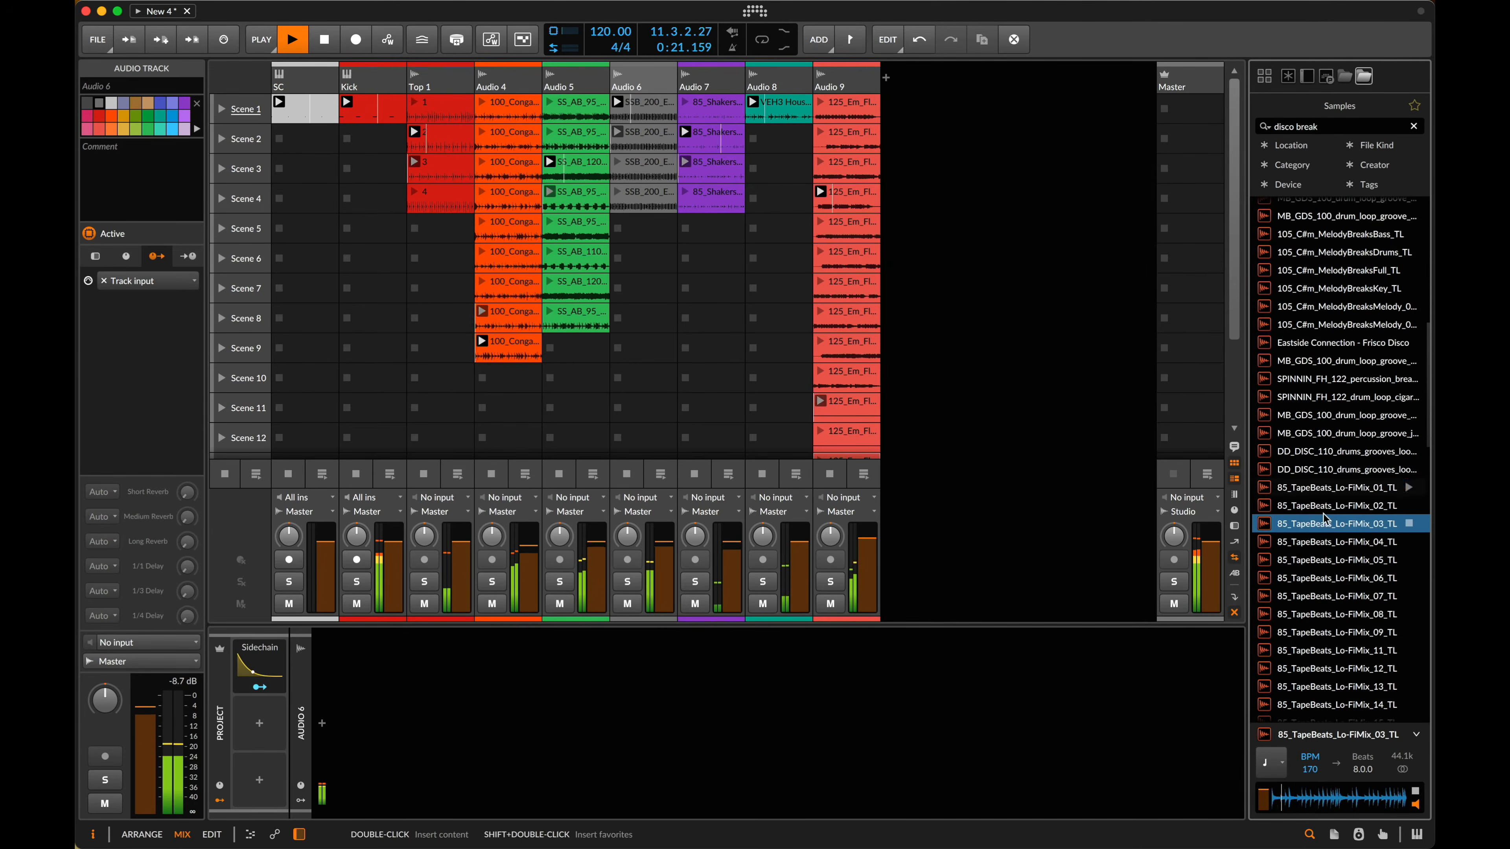
{"action": "left_click", "coordinate": [1329, 488]}
- Place the DD_DISC_110 straight groove drum loop in Scene 1 of a new audio track and open it in the detail editor
{"action": "left_click", "coordinate": [1330, 452]}
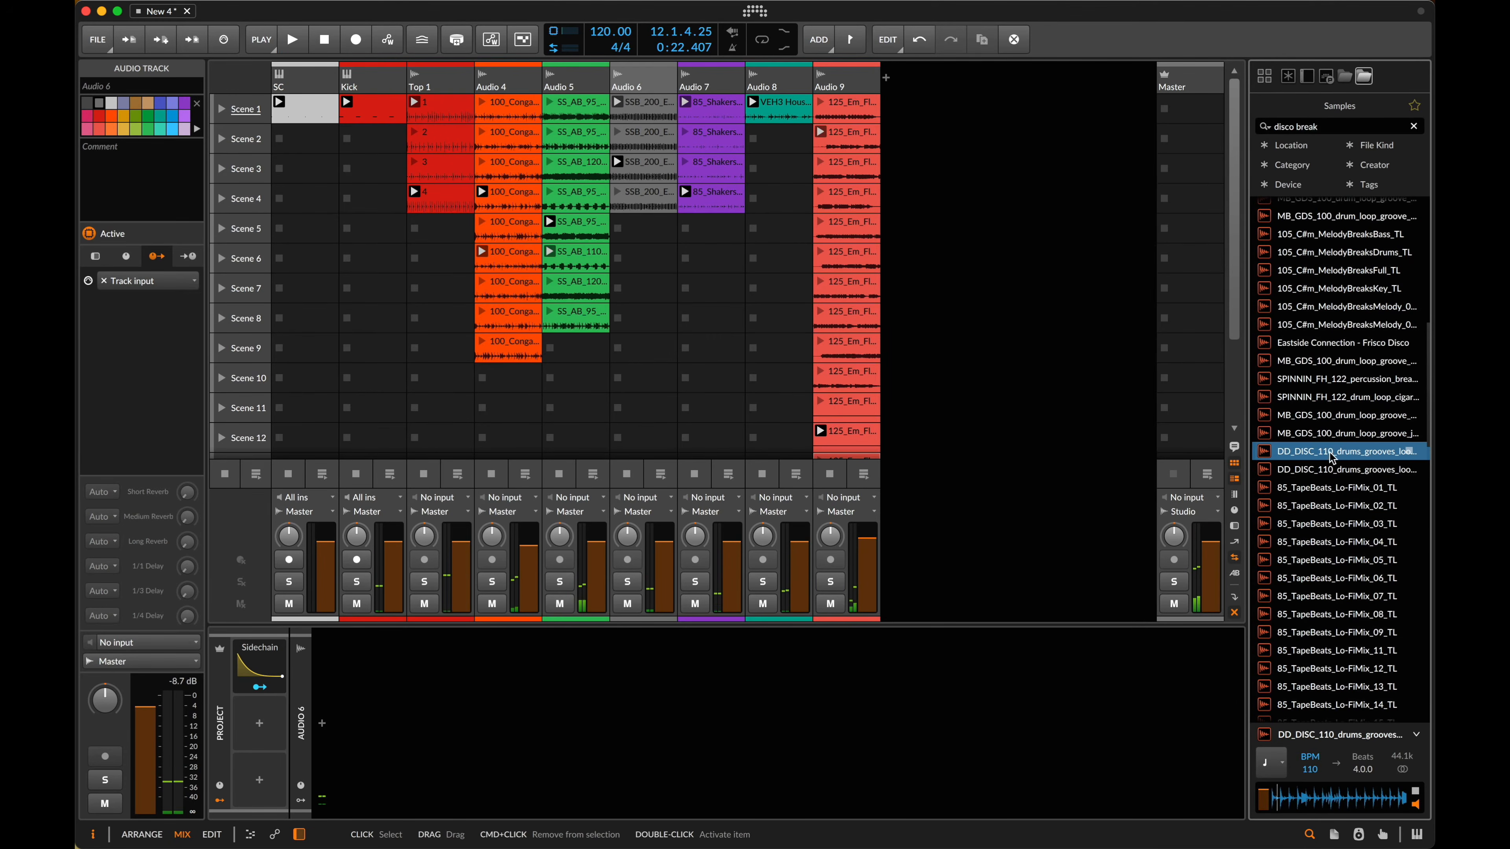
{"action": "left_click_drag", "start_coordinate": [1331, 474], "coordinate": [918, 116]}
{"action": "double_click", "coordinate": [919, 116]}
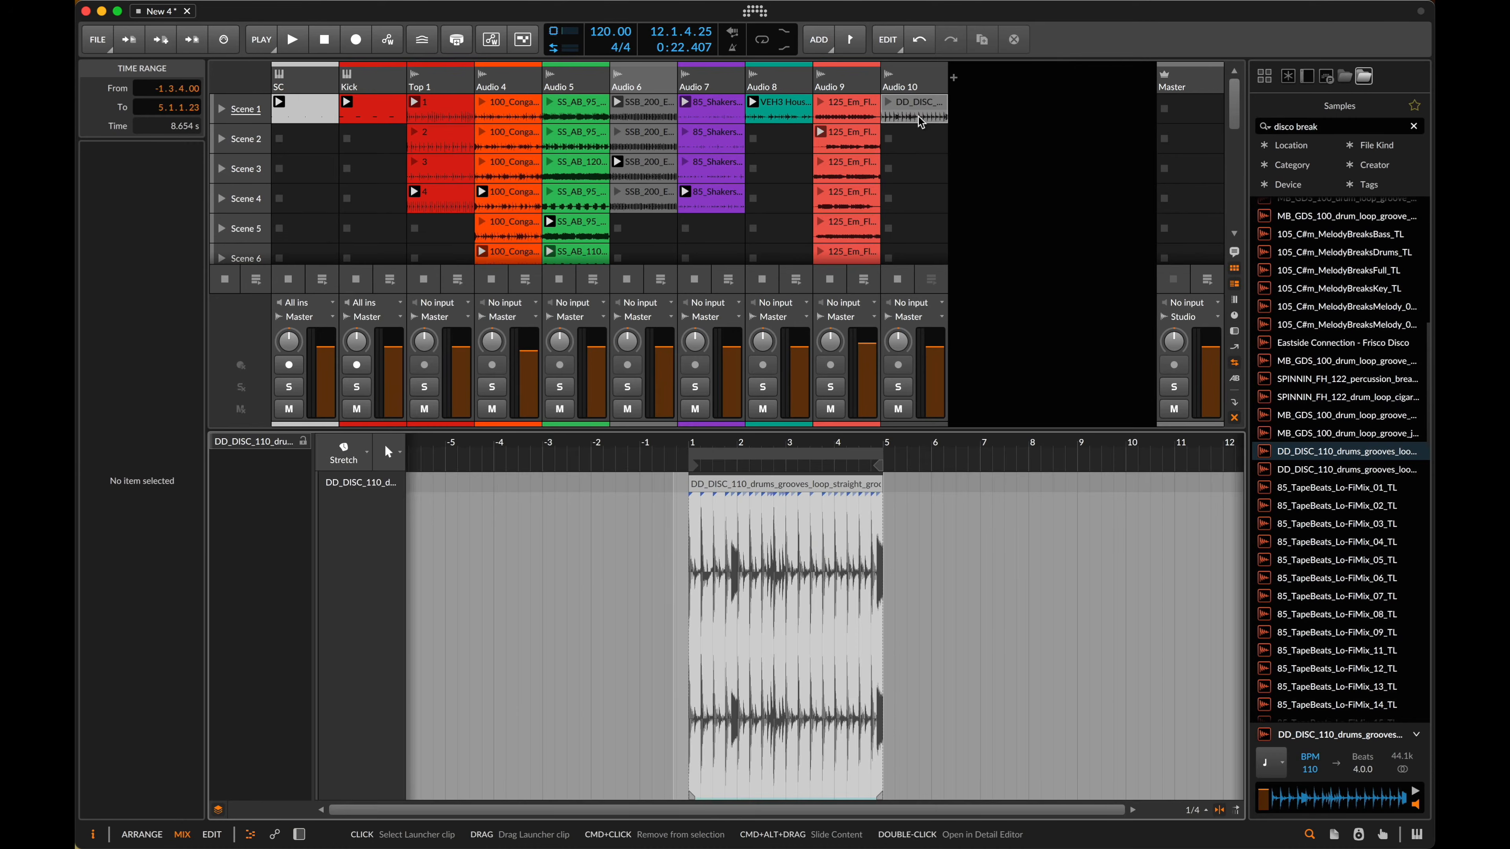
- Select the first bar of the drum loop and set the clip's loop to that one-bar range
{"action": "scroll", "coordinate": [807, 595], "scroll_direction": "up", "scroll_amount": 5}
{"action": "scroll", "coordinate": [682, 597], "scroll_direction": "left", "scroll_amount": 2}
{"action": "left_click_drag", "start_coordinate": [653, 587], "coordinate": [506, 585]}
{"action": "key", "text": "super+l"}
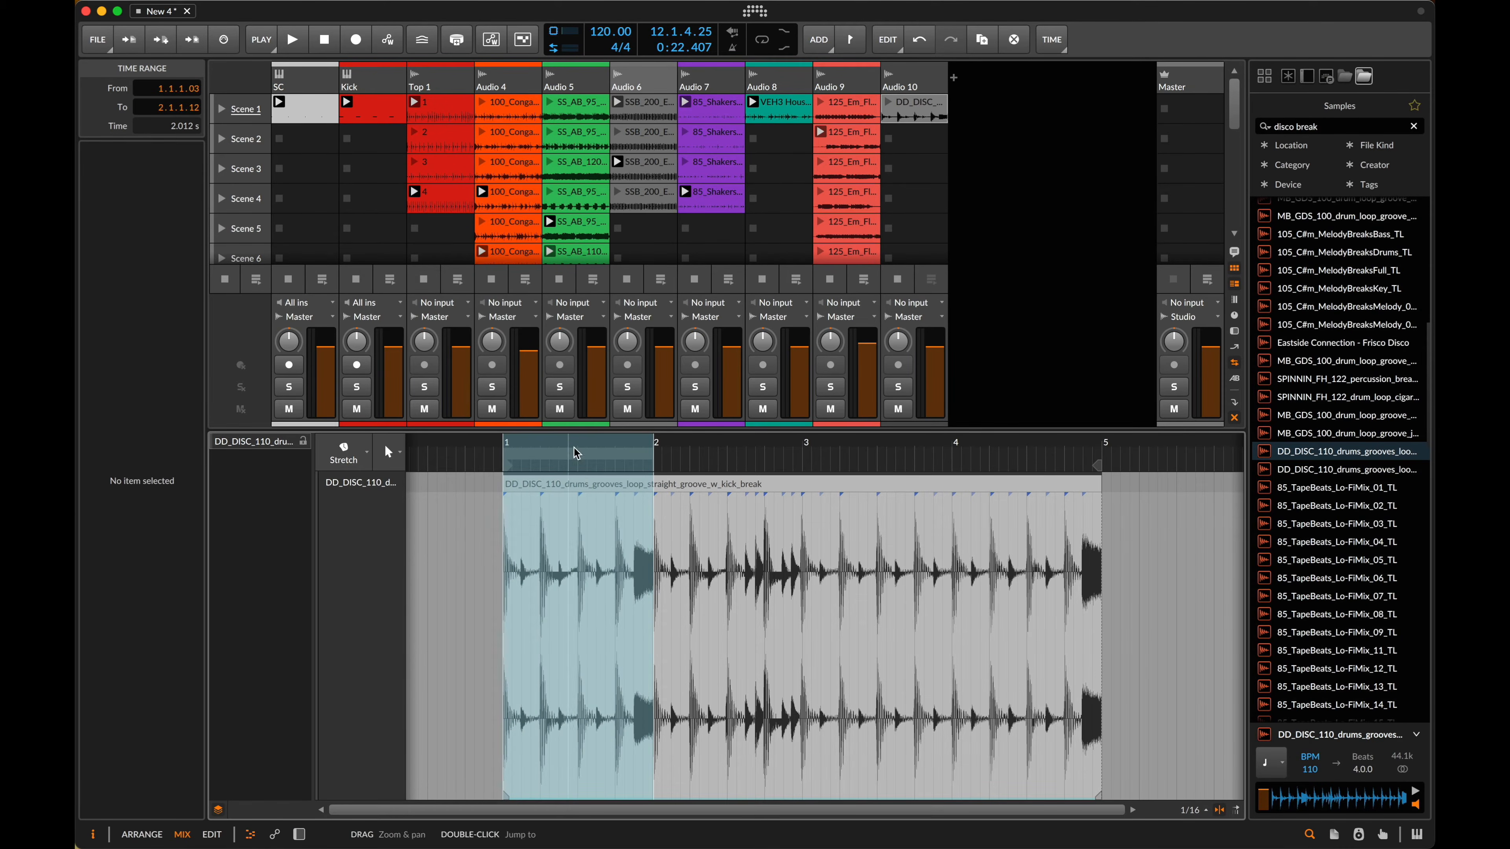
{"action": "left_click", "coordinate": [576, 453]}
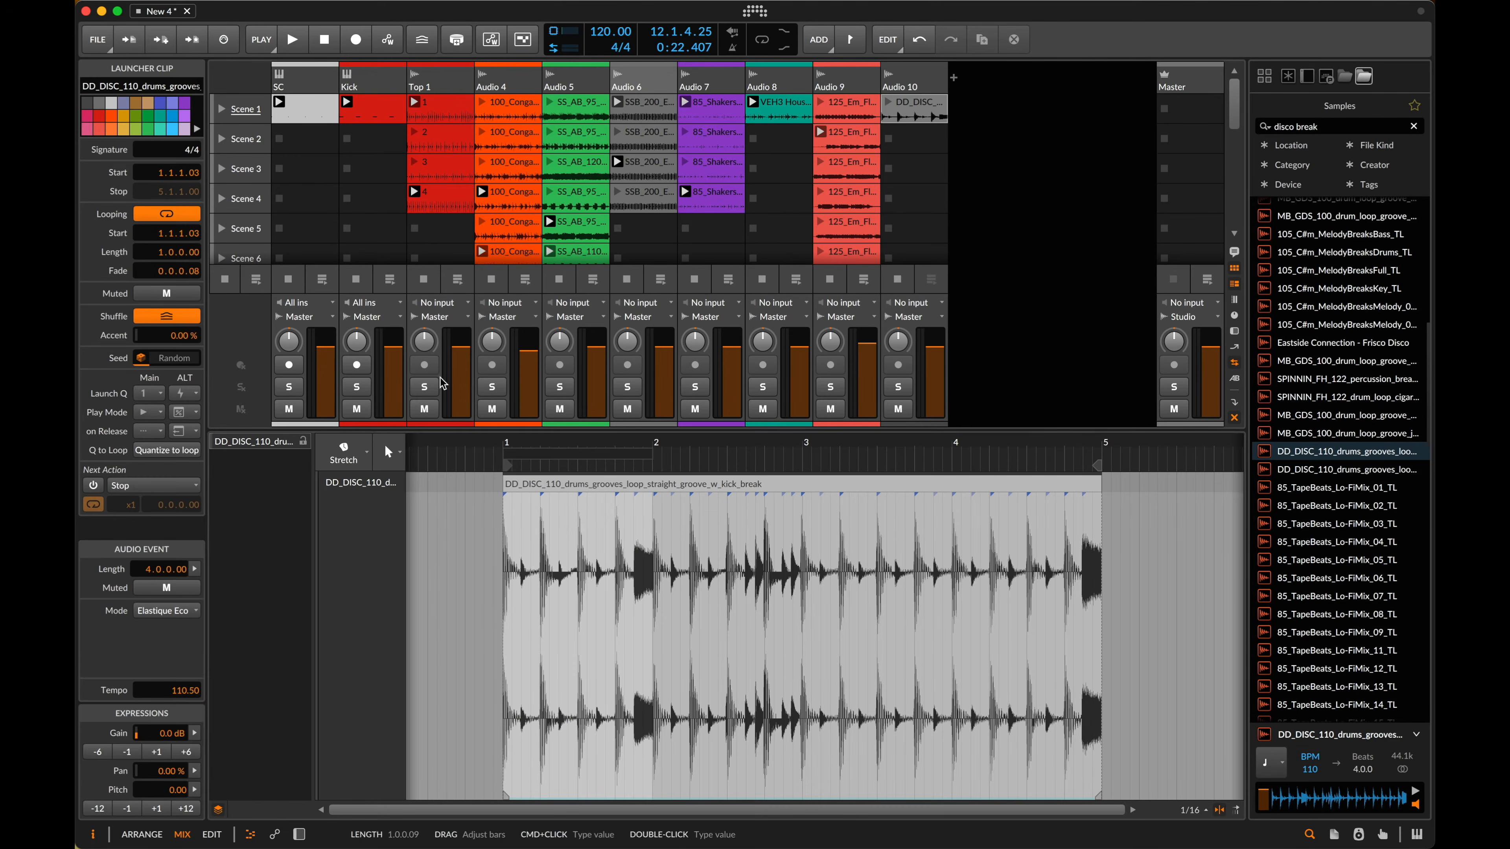
- Insert stretch markers at beats 1.2, 1.3 and 1.4 of the drum loop and duplicate the clip's content to two bars
{"action": "left_click", "coordinate": [596, 565]}
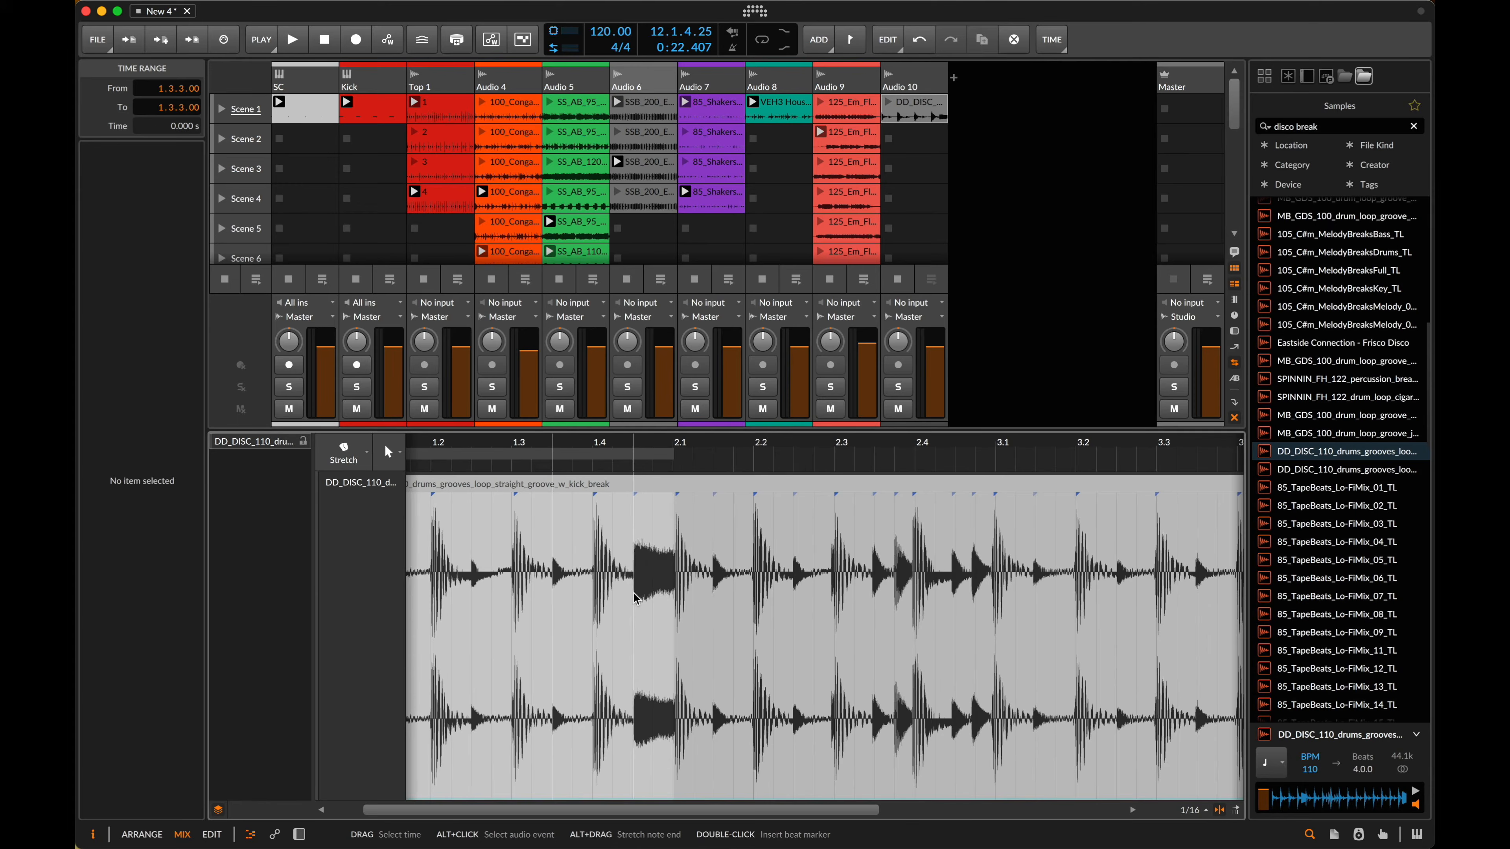
{"action": "scroll", "coordinate": [634, 593], "scroll_direction": "up", "scroll_amount": 5}
{"action": "scroll", "coordinate": [668, 799], "scroll_direction": "left", "scroll_amount": 5}
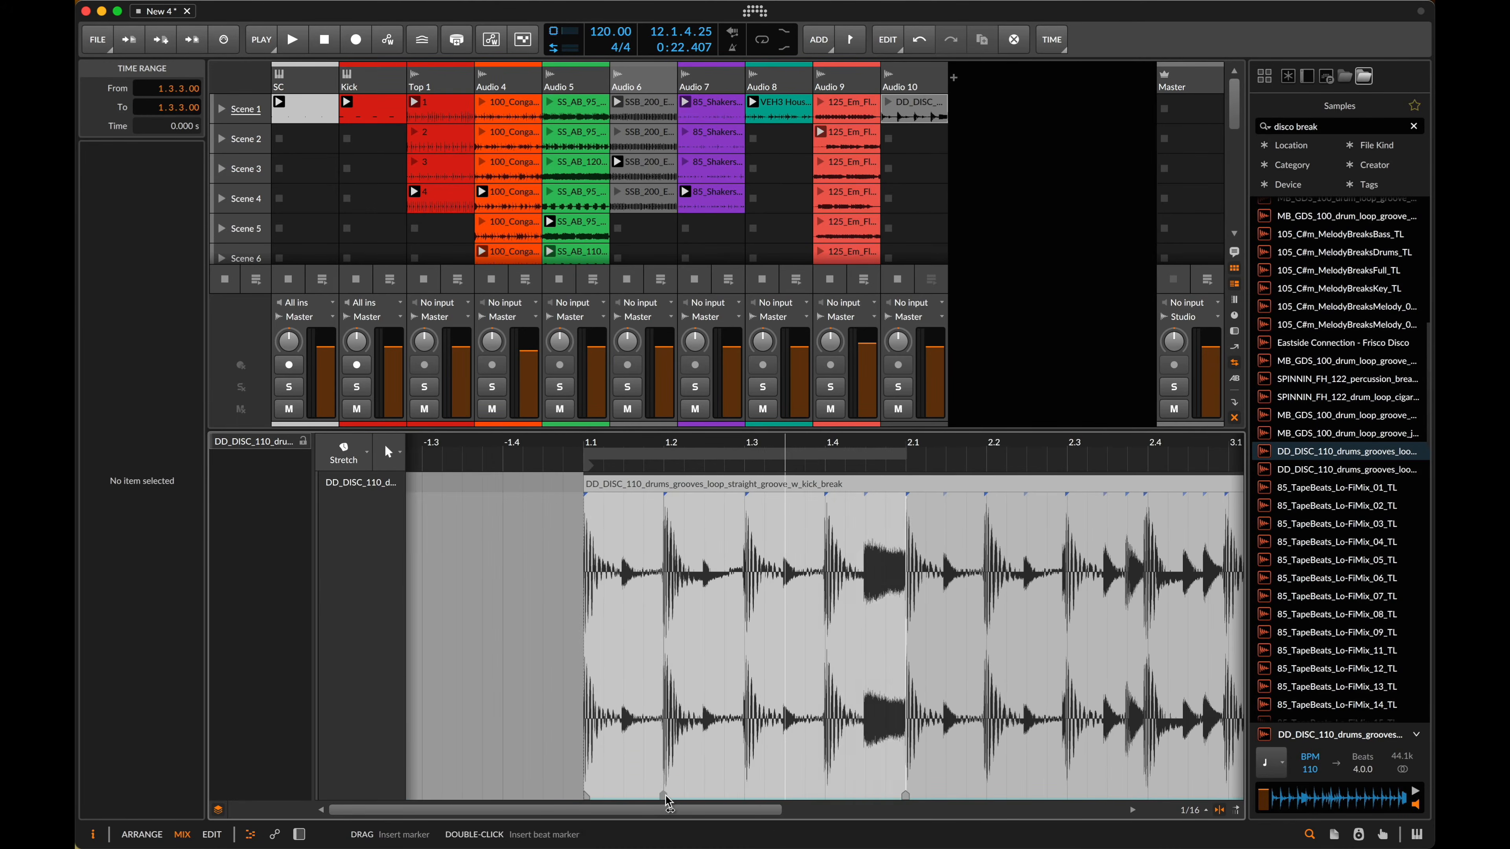
{"action": "left_click", "coordinate": [745, 796]}
{"action": "left_click_drag", "start_coordinate": [820, 798], "coordinate": [822, 799]}
{"action": "left_click", "coordinate": [928, 122]}
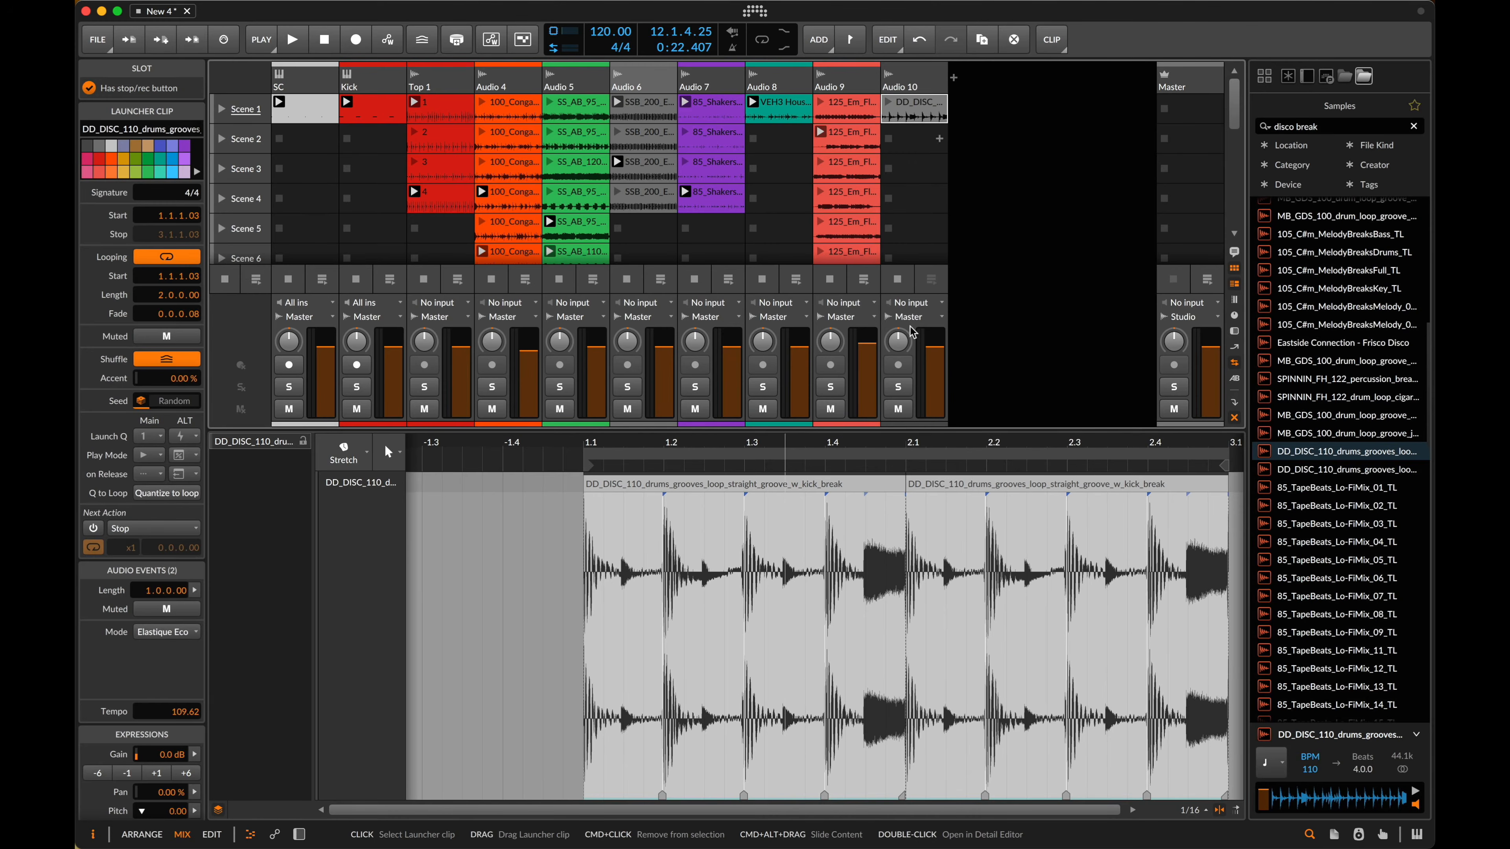
- Switch the detail editor from Stretch to Audio Events editing for the drum loop
{"action": "left_click_drag", "start_coordinate": [701, 799], "coordinate": [703, 789]}
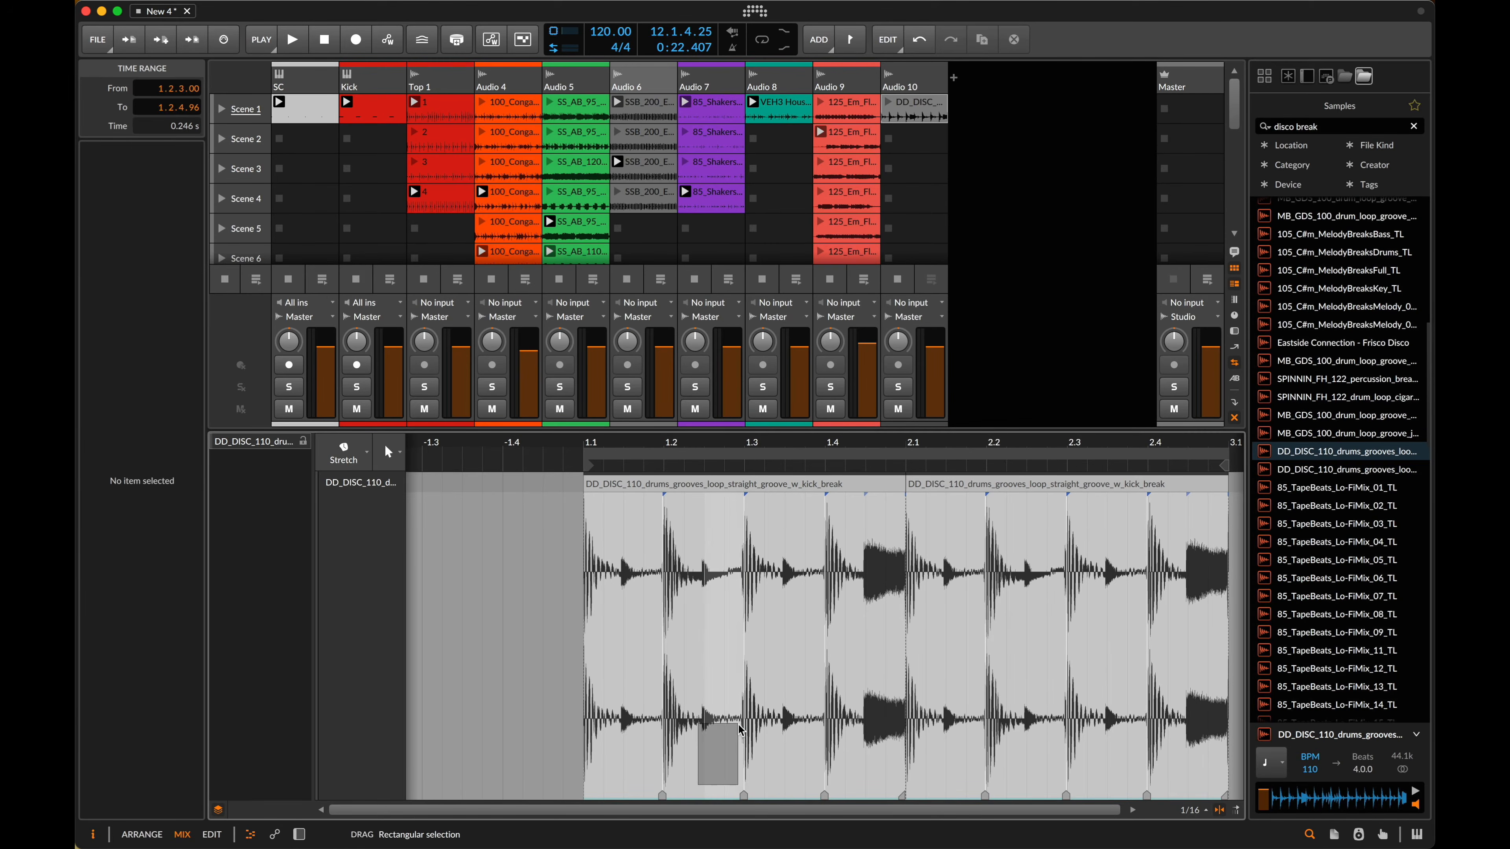
{"action": "left_click_drag", "start_coordinate": [740, 728], "coordinate": [741, 730]}
{"action": "left_click", "coordinate": [344, 452]}
{"action": "left_click", "coordinate": [359, 494]}
{"action": "left_click", "coordinate": [765, 651]}
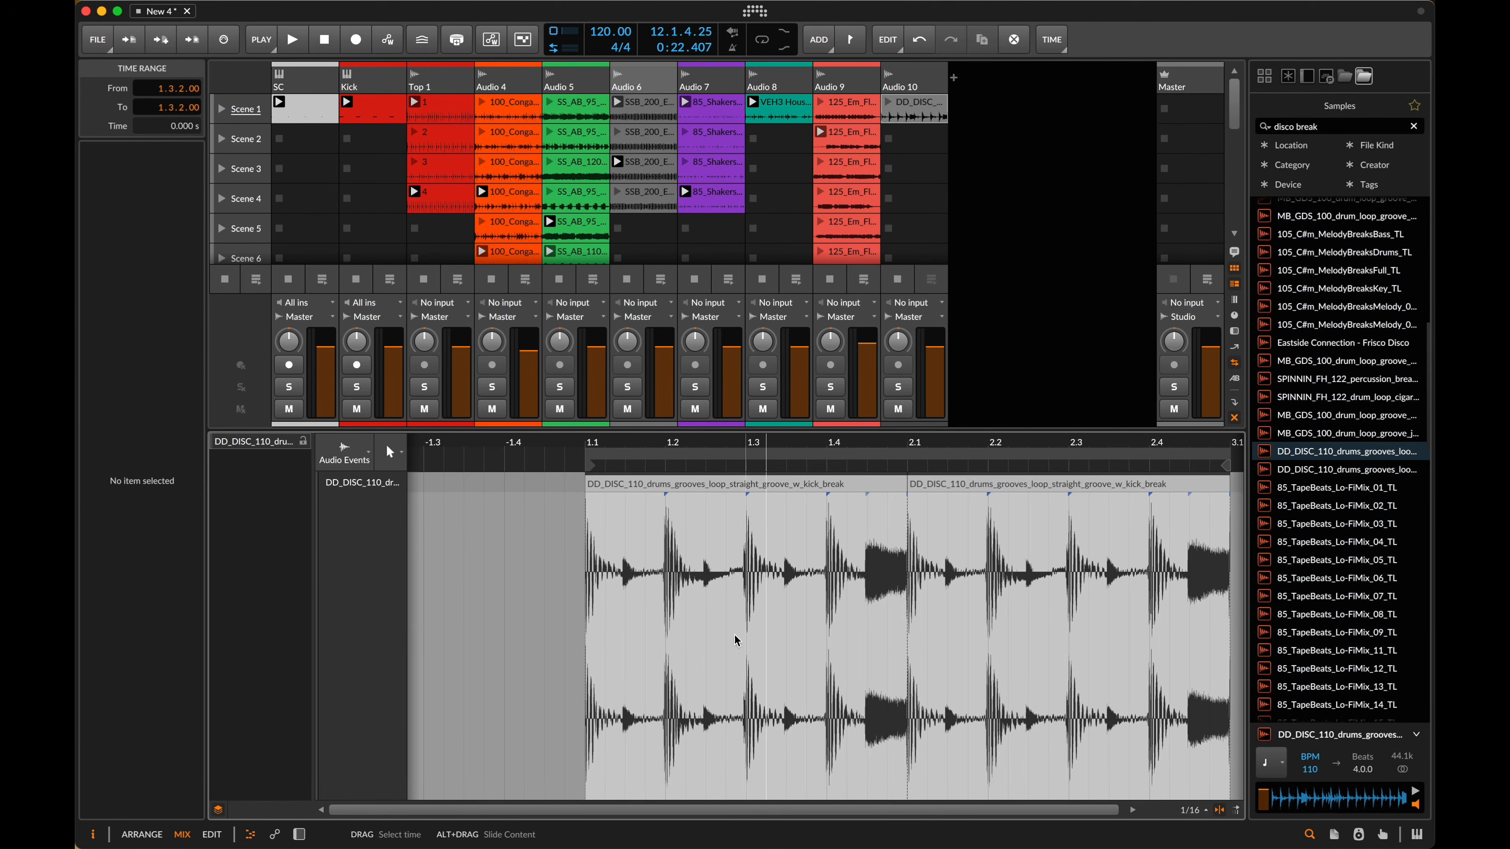
- Copy the drum slice from 1.2.3.00 to 1.2.4.96 and paste it over the noisy hit at the end of bar 1
{"action": "left_click_drag", "start_coordinate": [702, 626], "coordinate": [746, 626]}
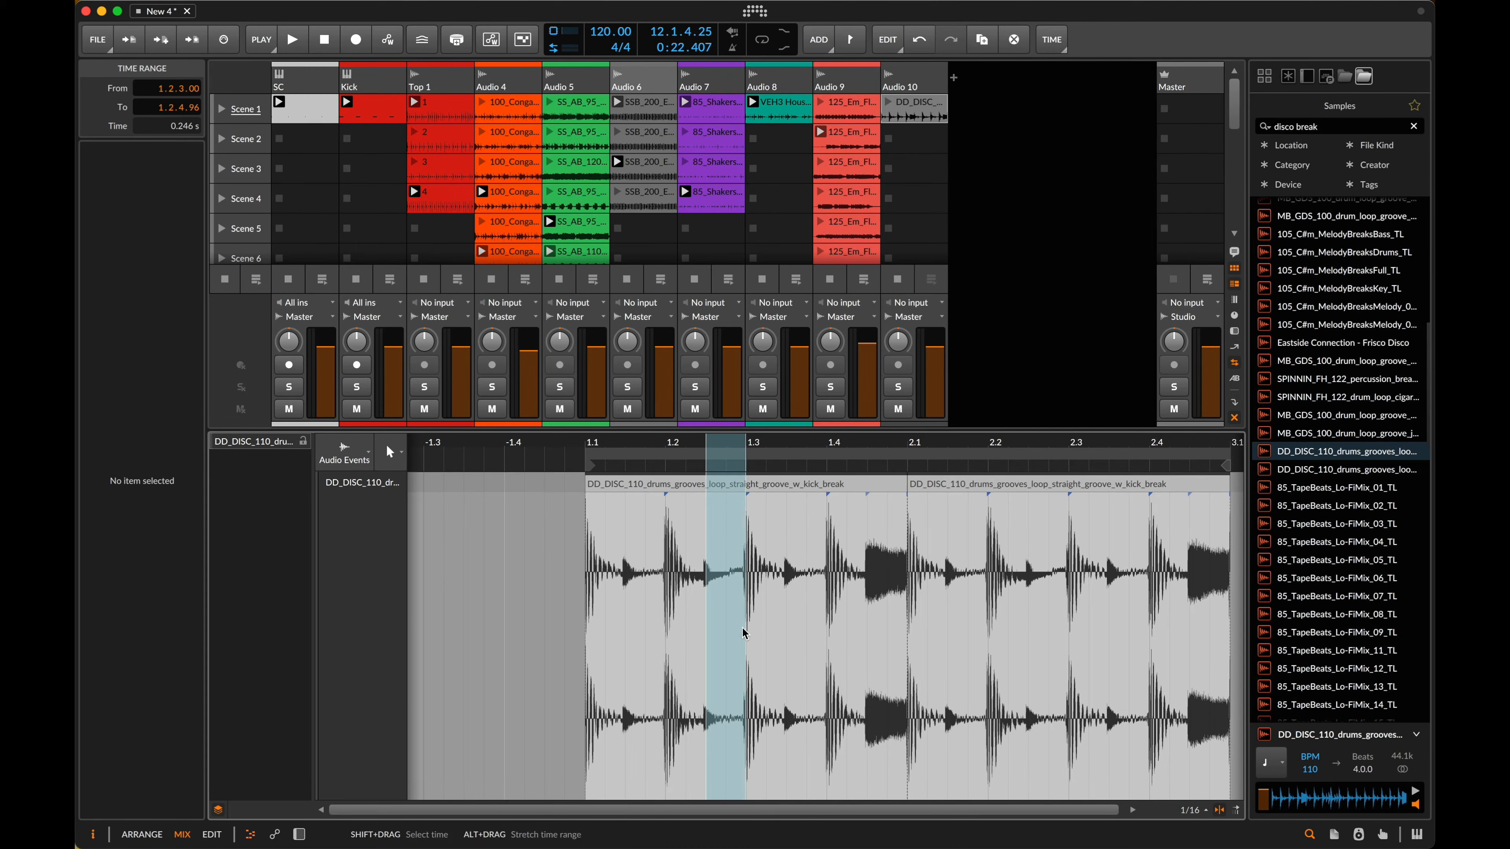
{"action": "left_click", "coordinate": [870, 602]}
{"action": "key", "text": "super+v"}
- Extend the pasted slice's start to 1.4.2.65 and launch the drum loop clip on Audio 10
{"action": "left_click", "coordinate": [861, 524]}
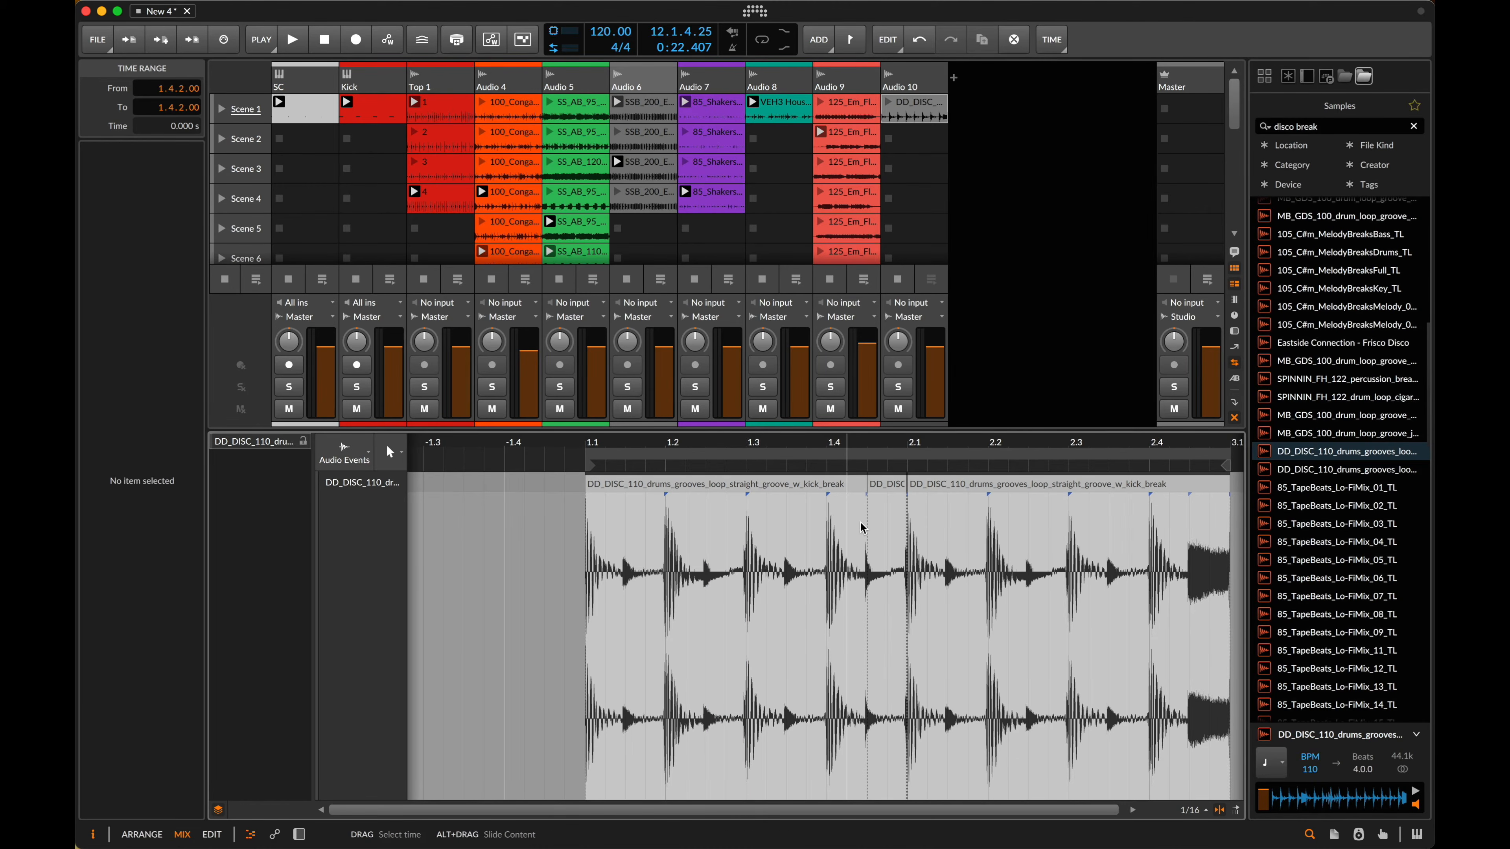
{"action": "left_click", "coordinate": [872, 486]}
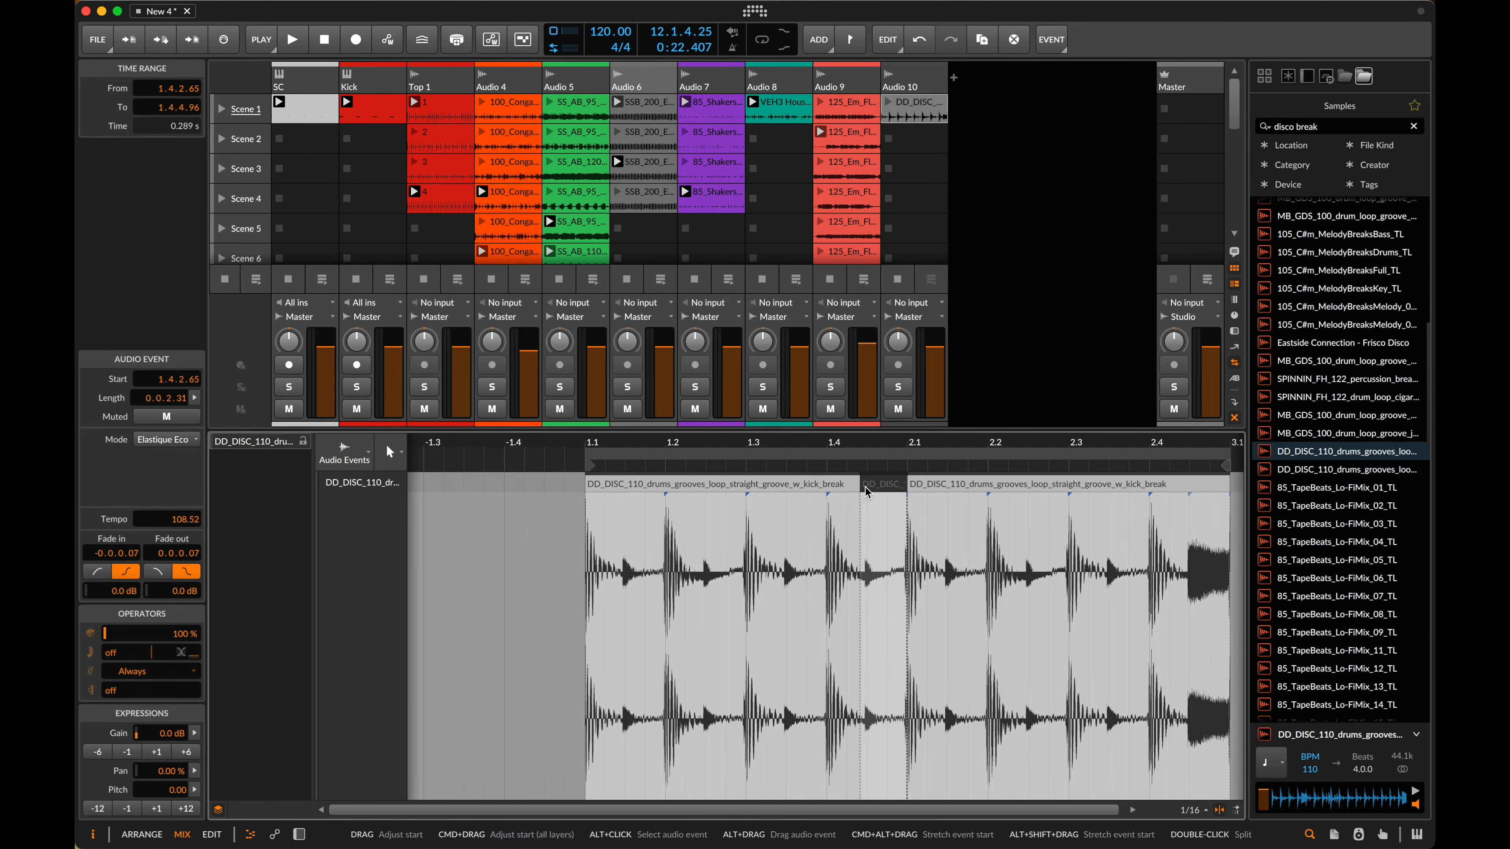
{"action": "left_click", "coordinate": [889, 103]}
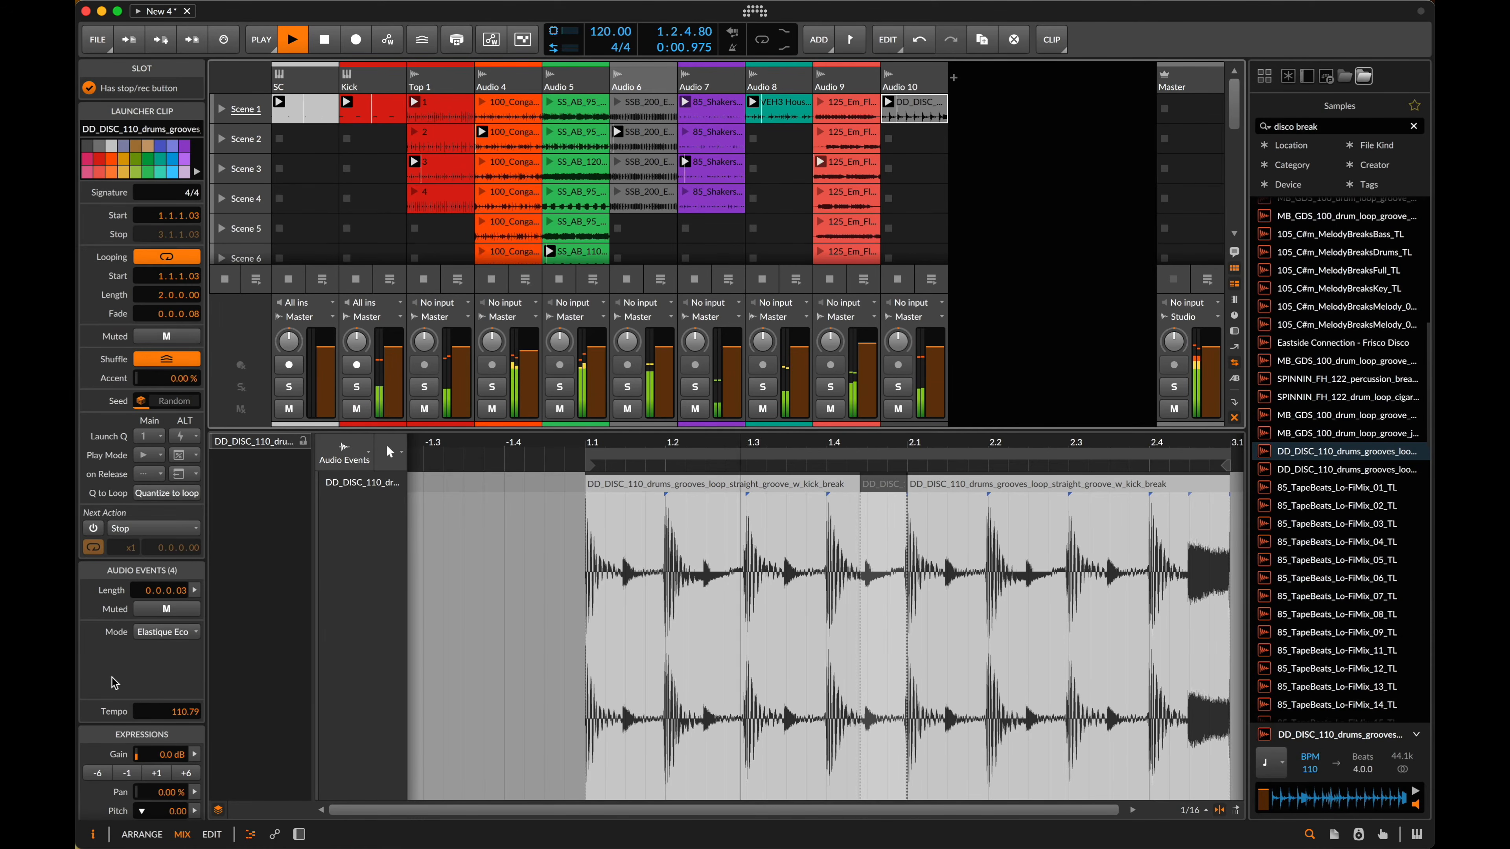
- Lower the gain of the drum loop's audio events to -7.0 dB
{"action": "left_click", "coordinate": [127, 773]}
{"action": "left_click", "coordinate": [126, 773]}
{"action": "left_click", "coordinate": [127, 772]}
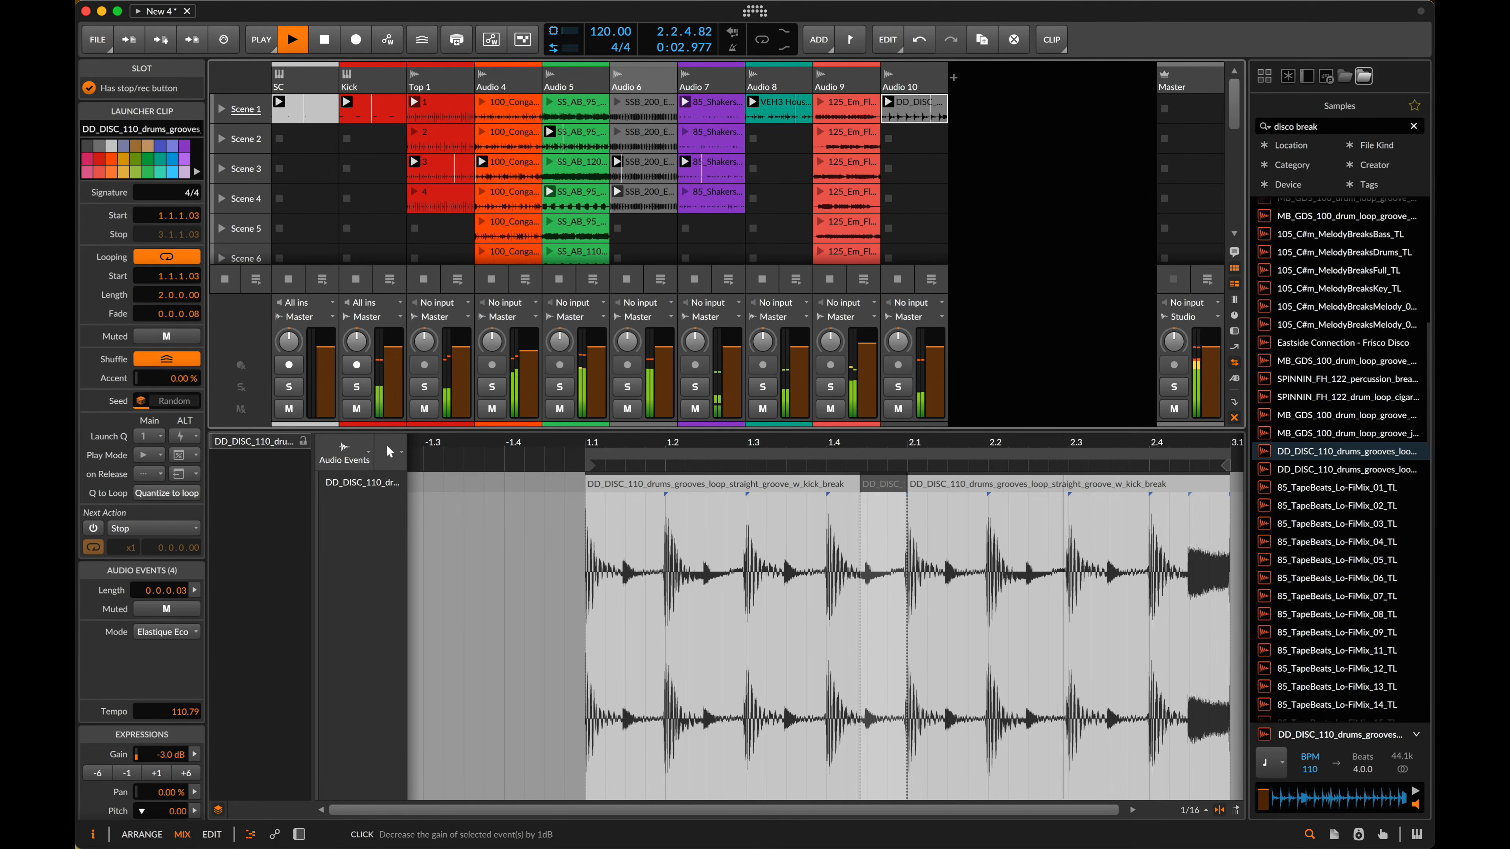
{"action": "left_click", "coordinate": [127, 773]}
{"action": "left_click", "coordinate": [126, 773]}
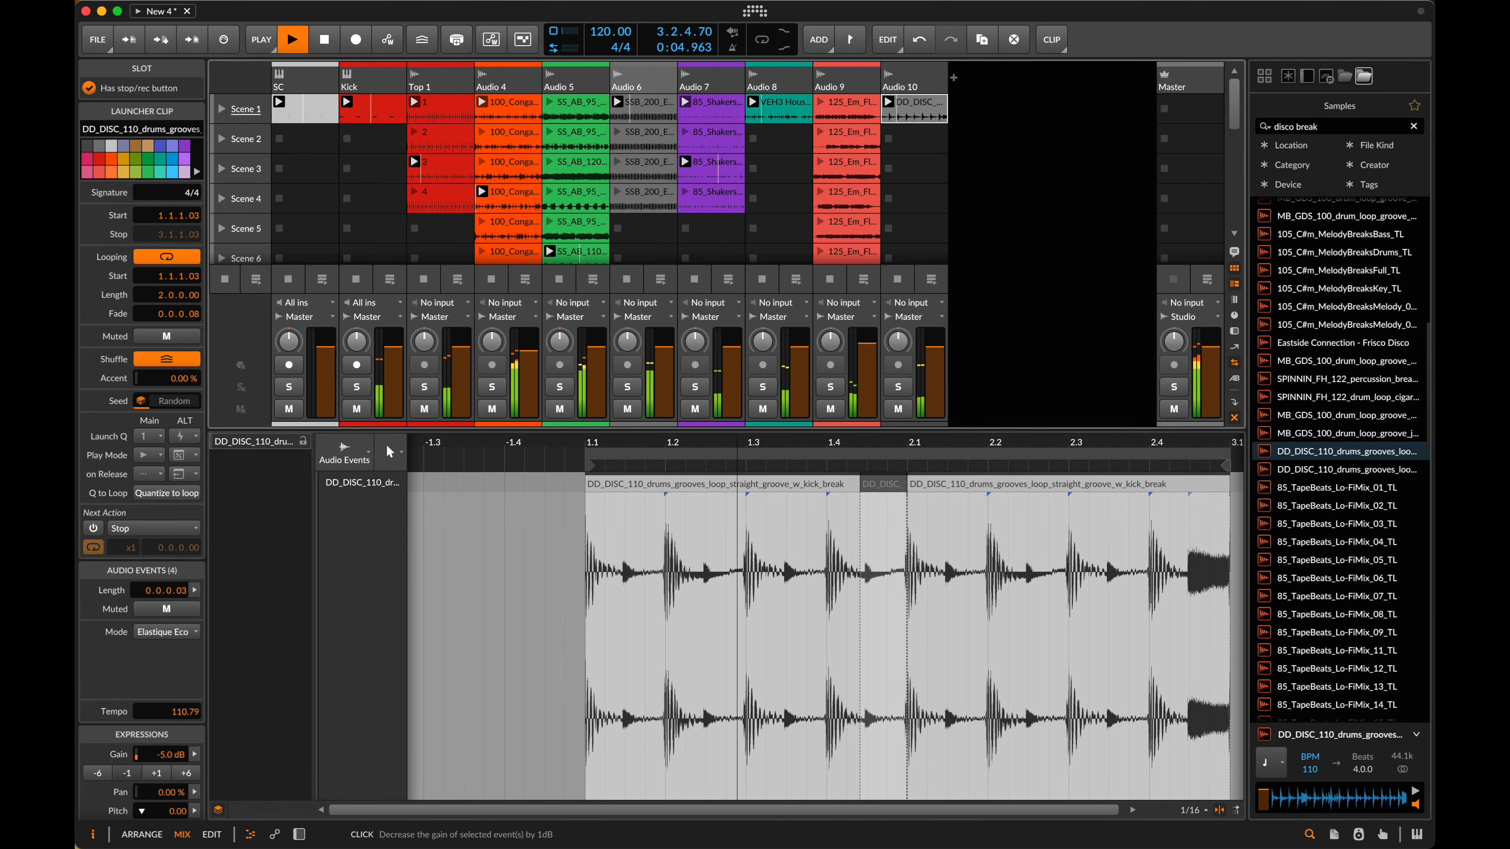
{"action": "left_click", "coordinate": [127, 773]}
- Insert an EQ-2 on Audio 10 and raise its low-cut frequency to about 442 Hz
{"action": "key", "text": "d"}
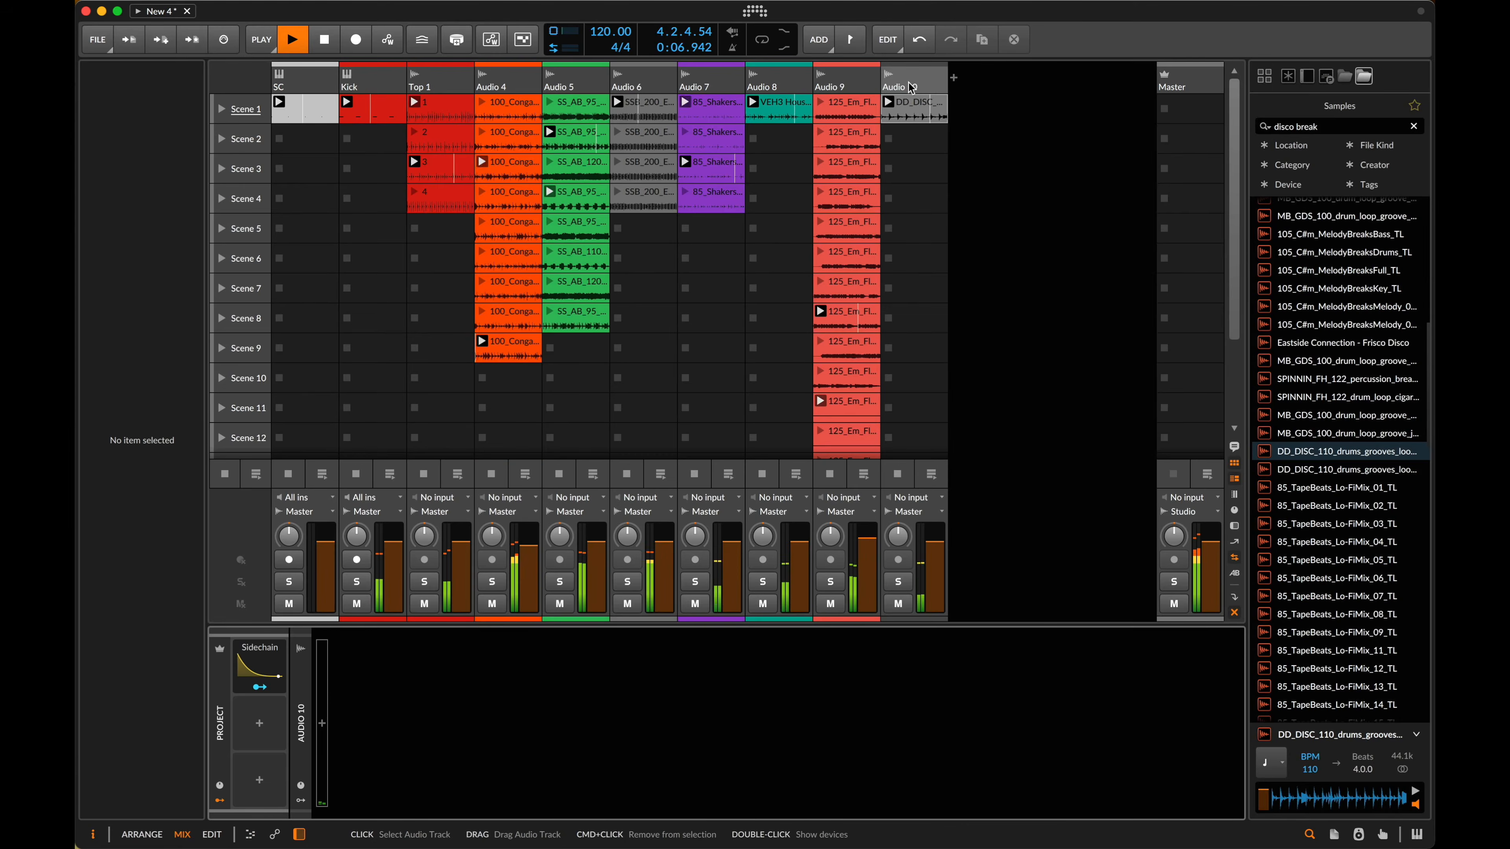
{"action": "key", "text": "space"}
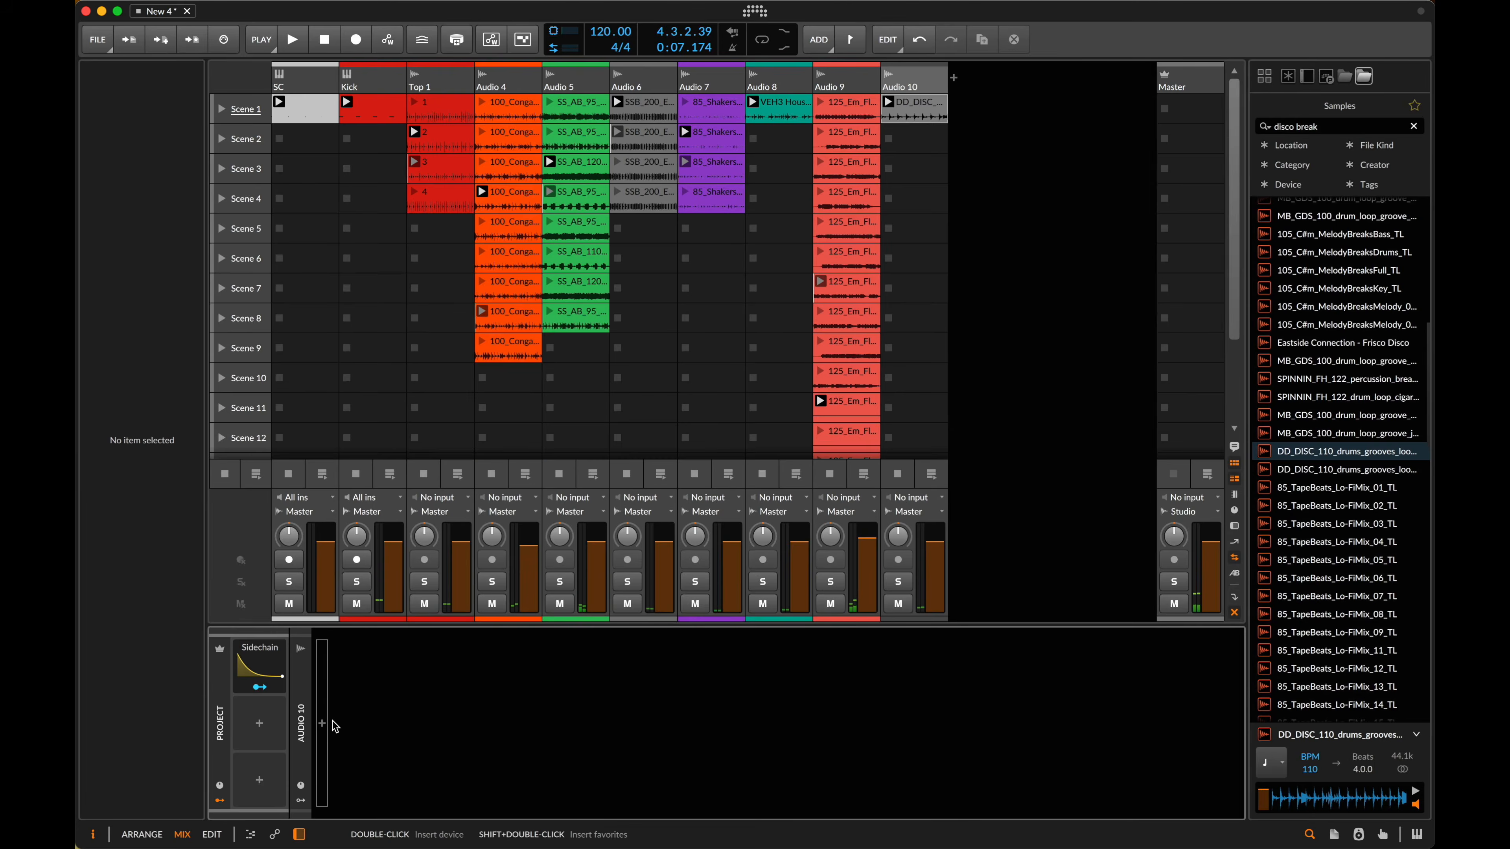
{"action": "left_click", "coordinate": [322, 723]}
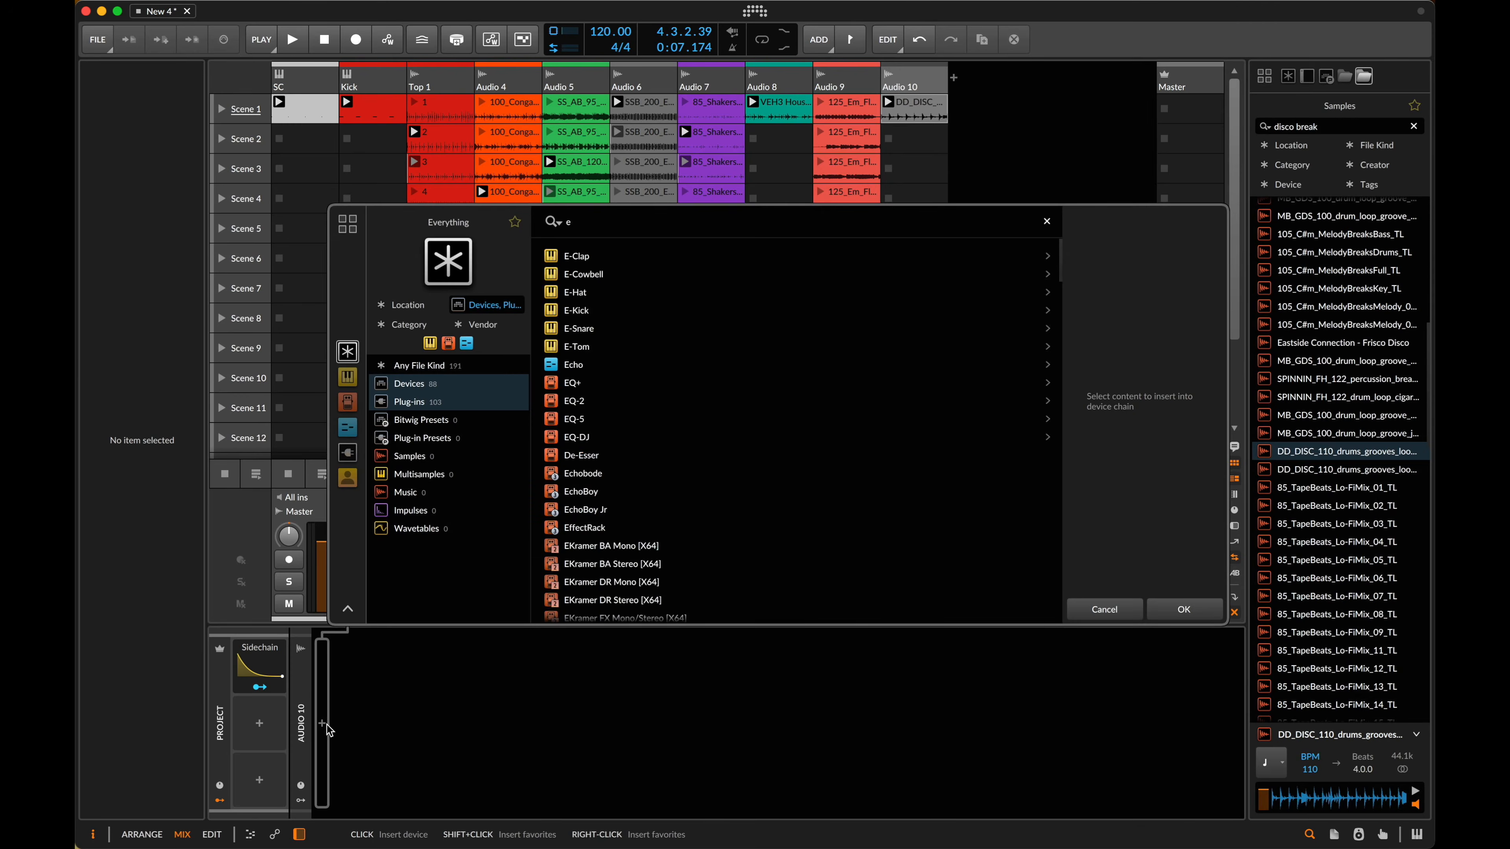
{"action": "type", "text": "eq"}
{"action": "key", "text": "Return"}
{"action": "key", "text": "space"}
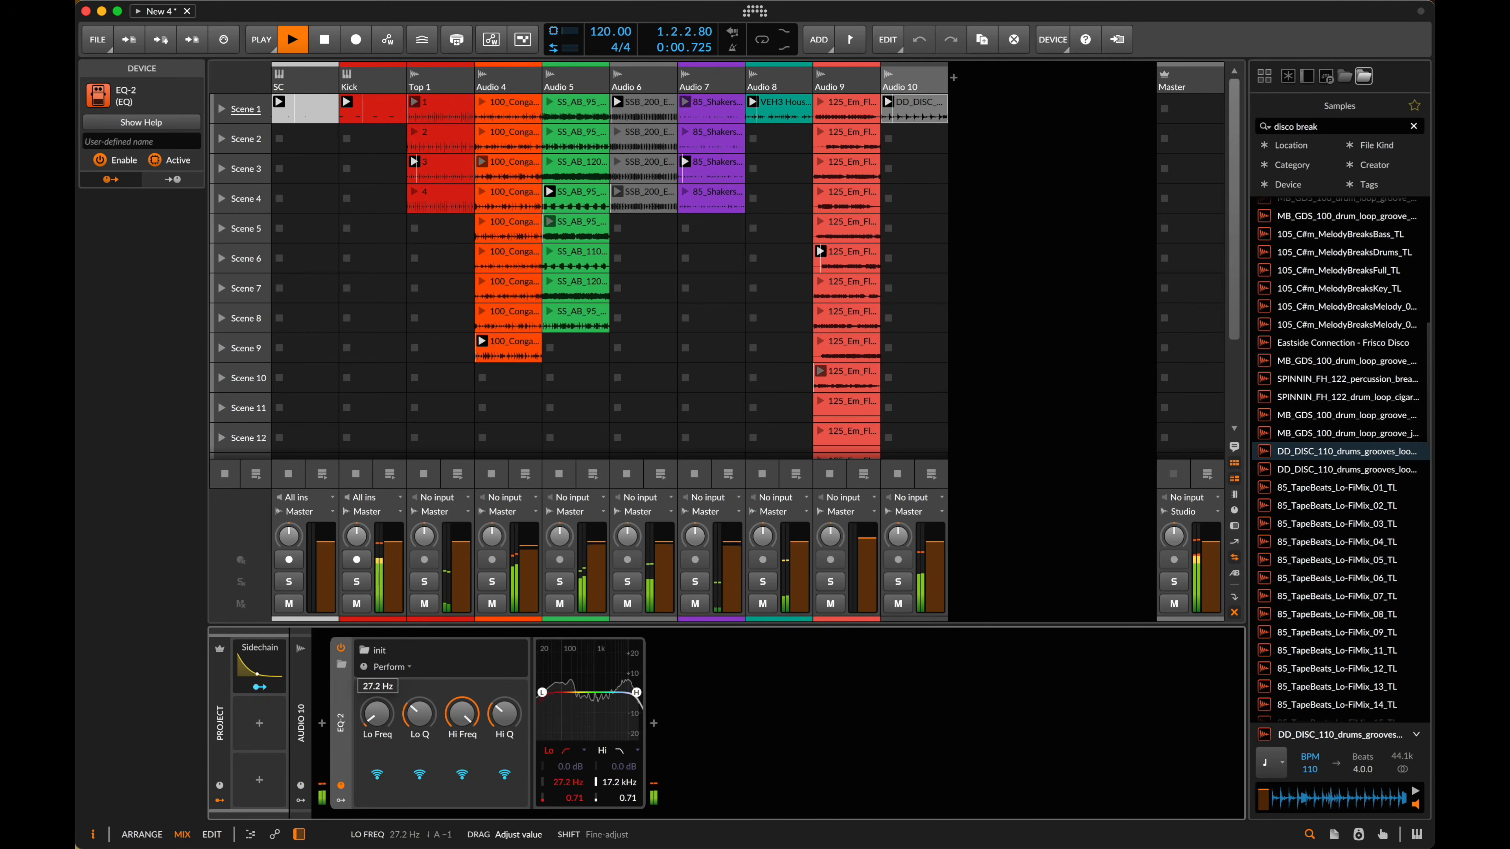
{"action": "left_click_drag", "start_coordinate": [377, 713], "coordinate": [376, 705]}
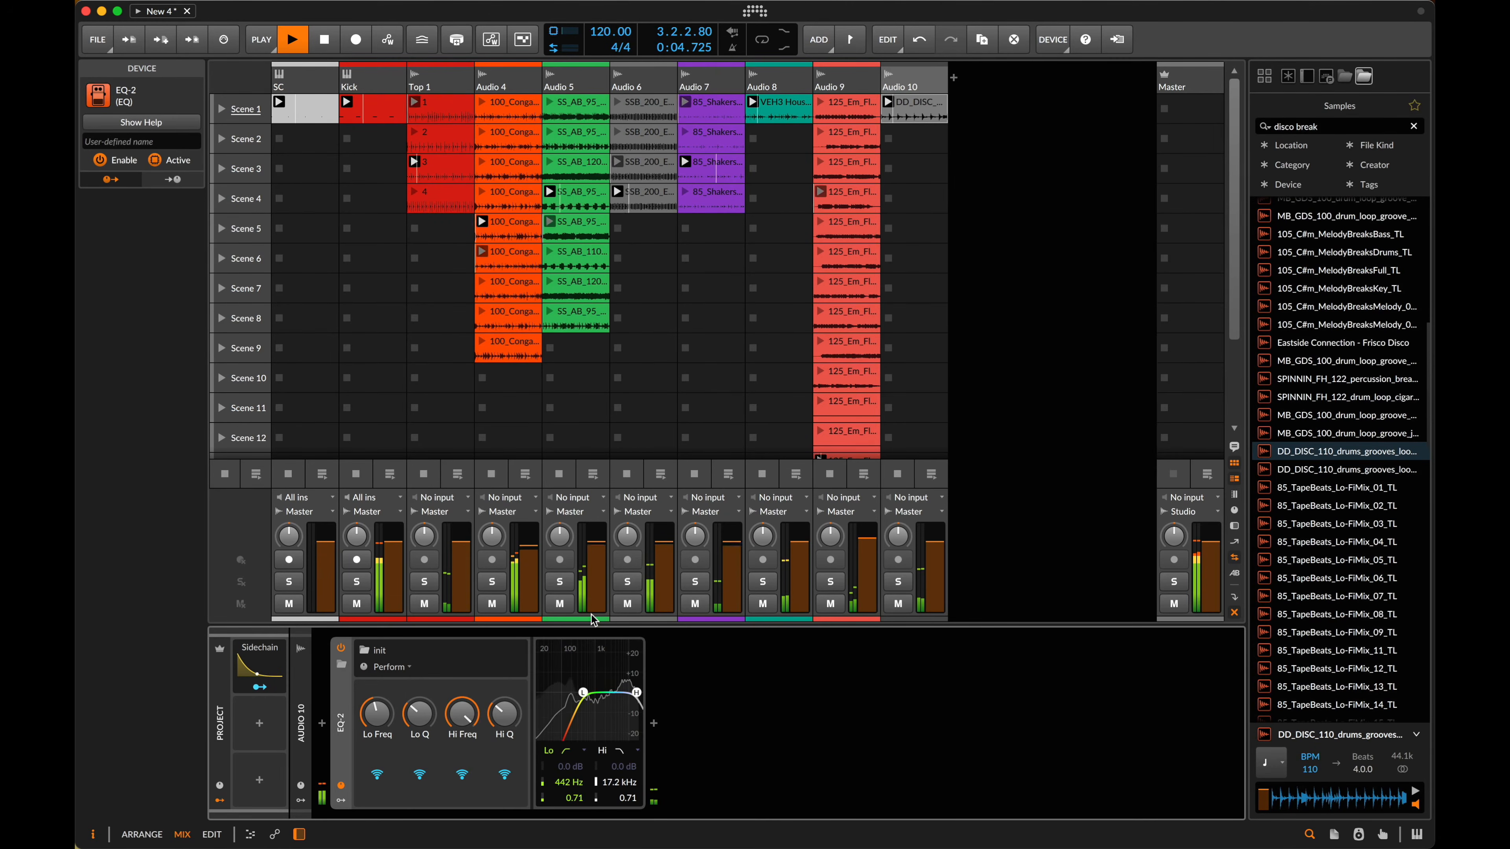
- Search the samples for "vocal em" and stop the playback
{"action": "left_click", "coordinate": [1414, 126]}
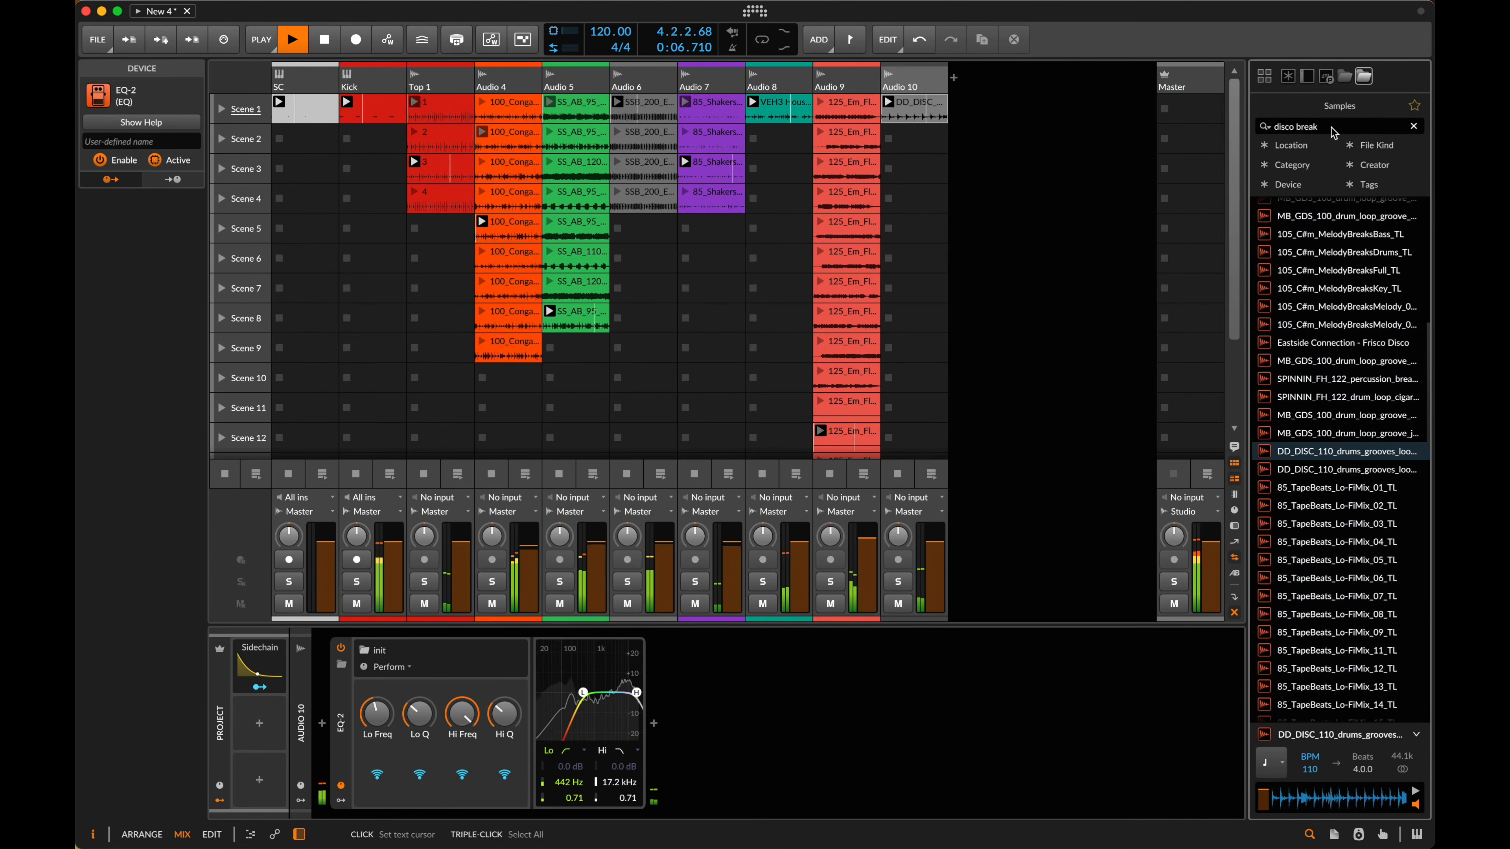
{"action": "type", "text": "vocal"}
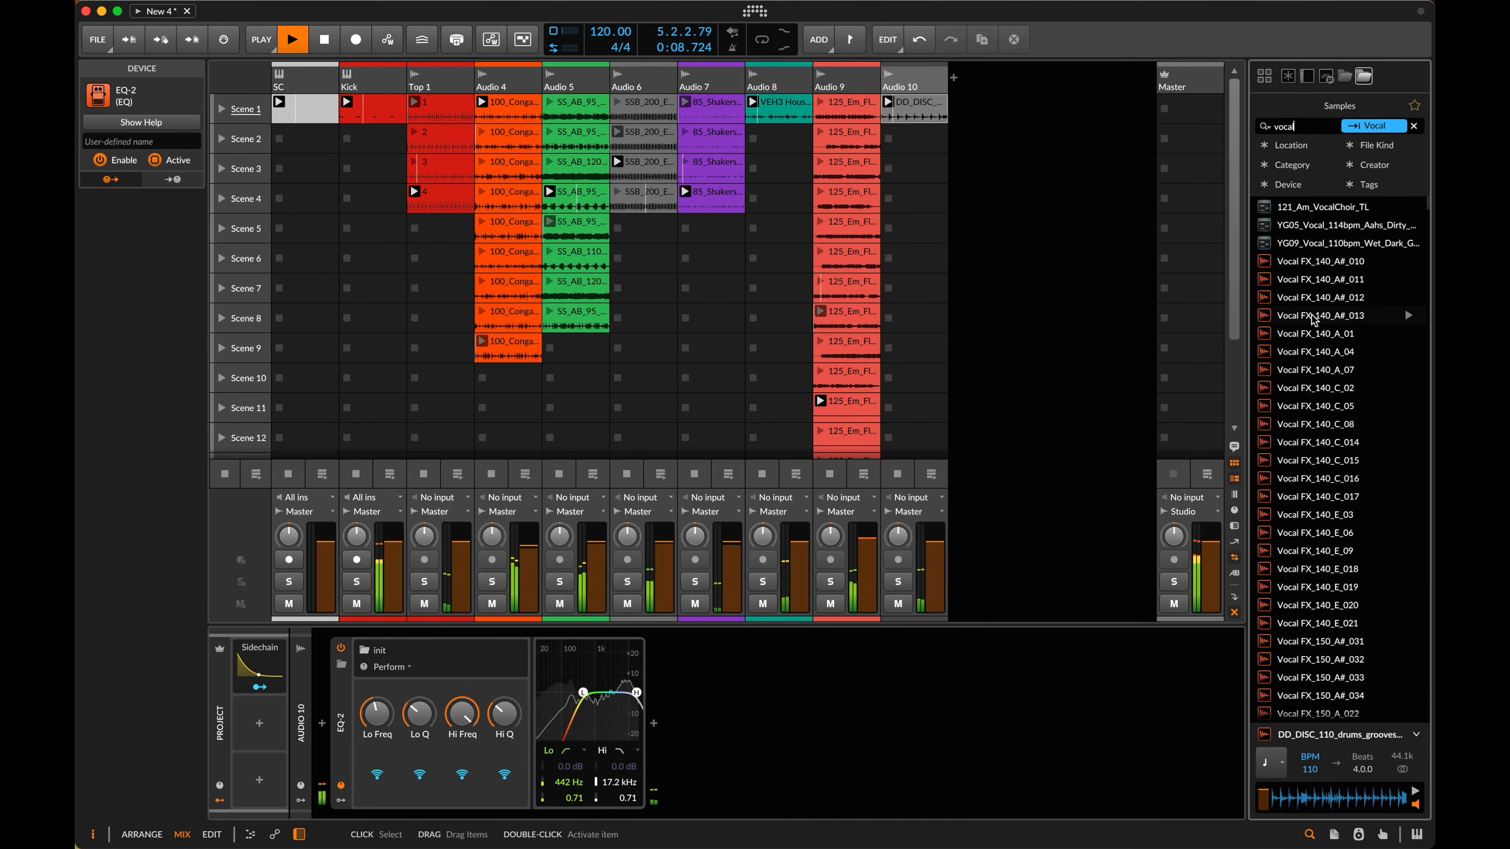
{"action": "type", "text": " em"}
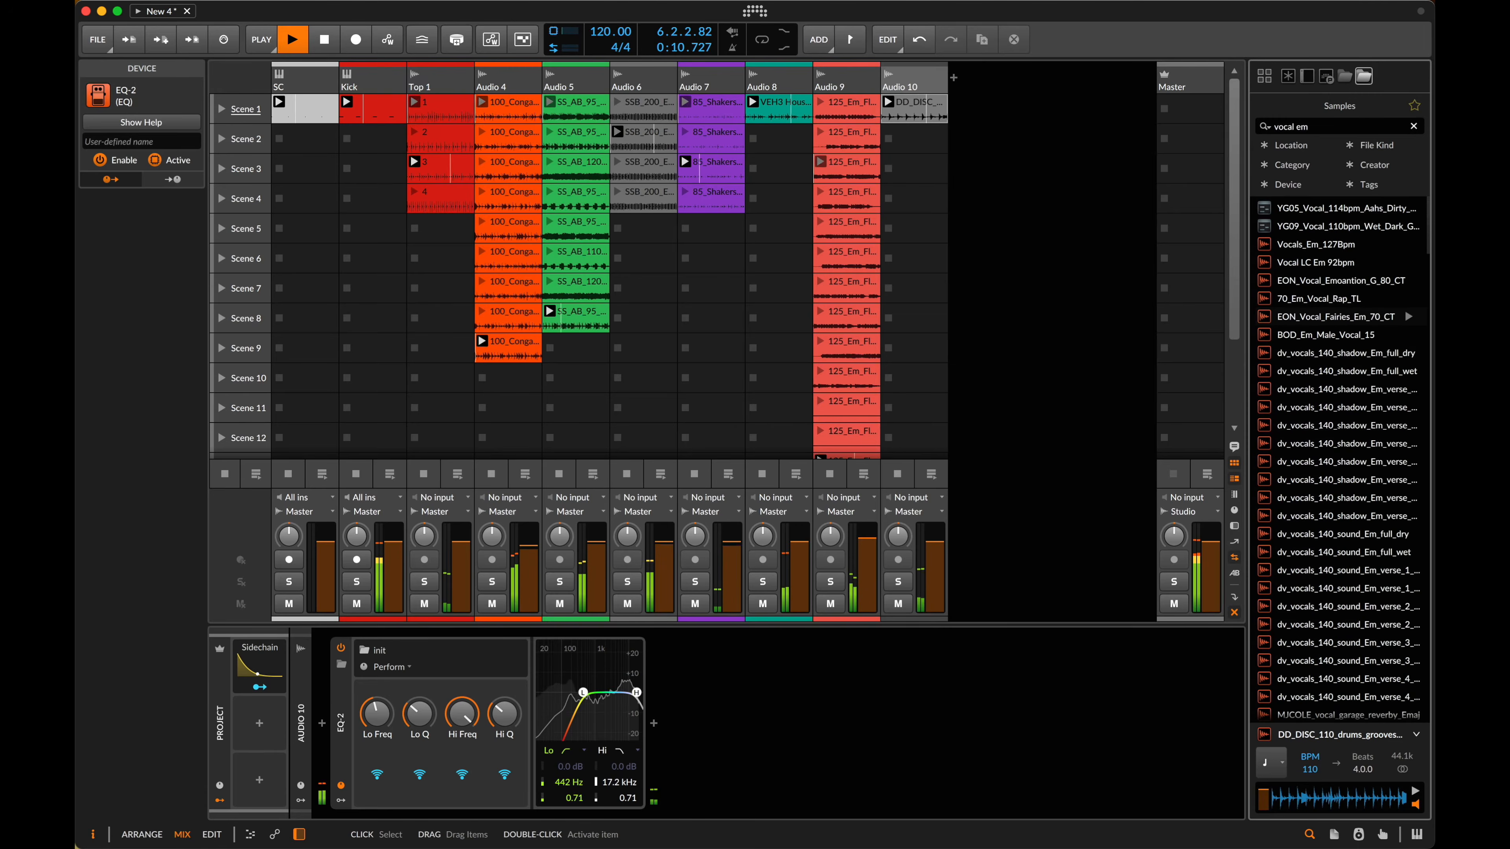
{"action": "left_click", "coordinate": [1039, 403]}
{"action": "key", "text": "space"}
- Audition the female vocal samples and add the LEX_FSM_70_vocal_loop_female_a… loop to Scene 1 of a new audio track
{"action": "scroll", "coordinate": [1407, 384], "scroll_direction": "down", "scroll_amount": 5}
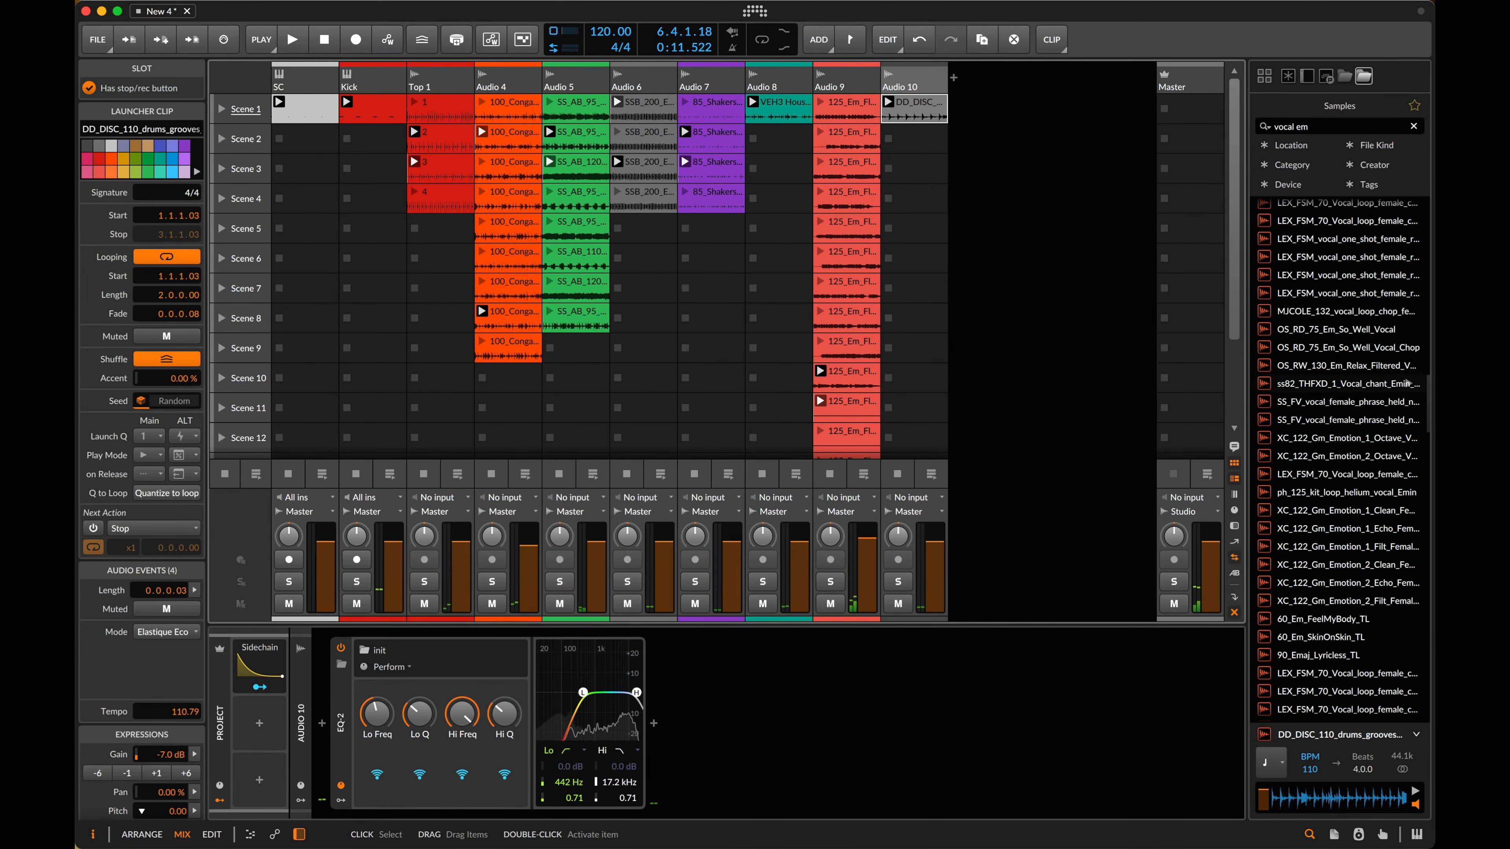
{"action": "scroll", "coordinate": [1320, 392], "scroll_direction": "up", "scroll_amount": 5}
{"action": "left_click", "coordinate": [1408, 435]}
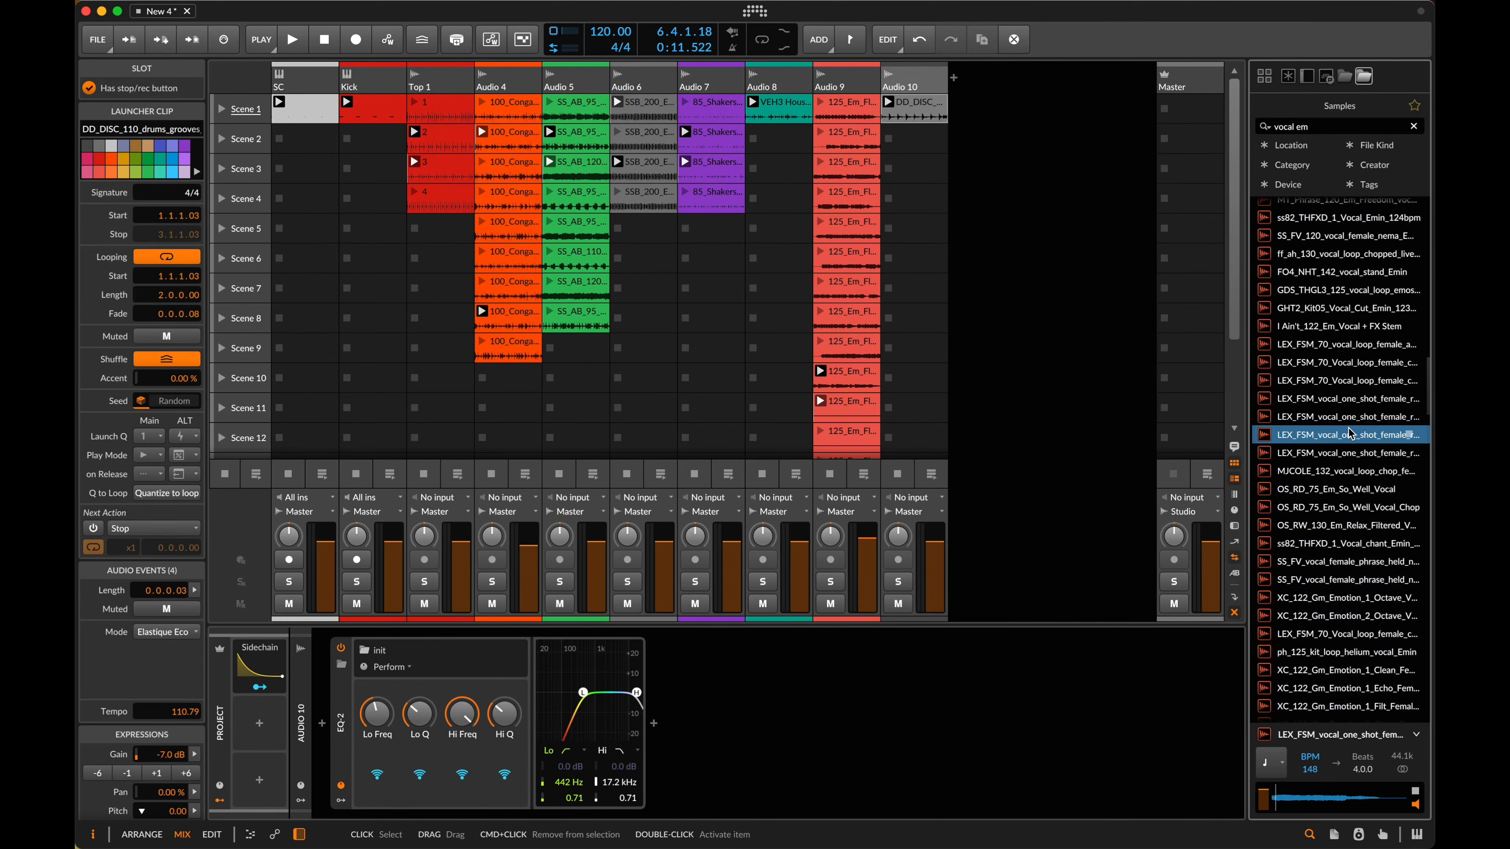
{"action": "scroll", "coordinate": [1408, 435], "scroll_direction": "up", "scroll_amount": 3}
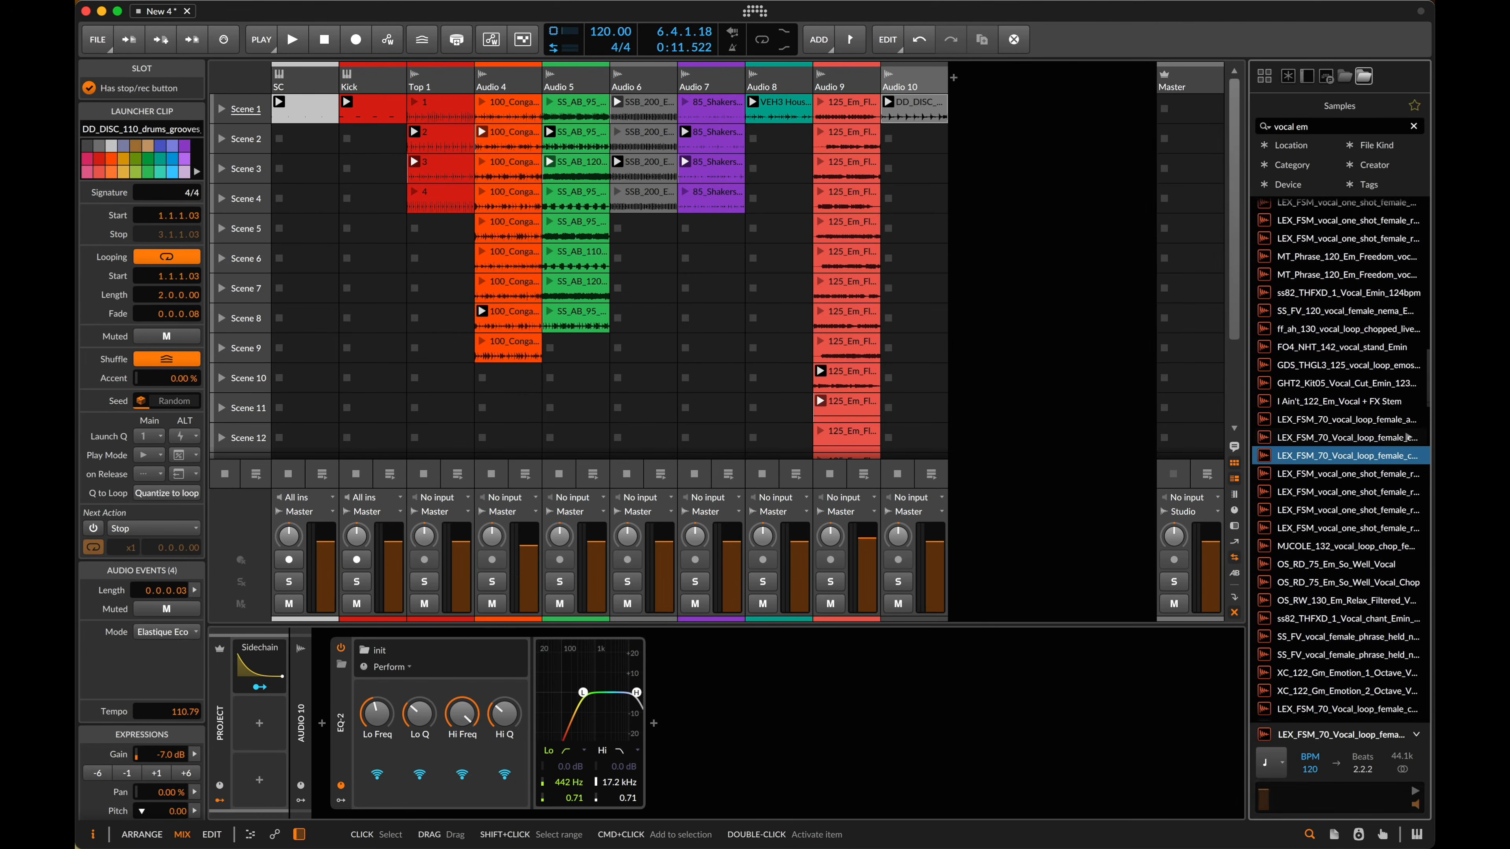
{"action": "left_click", "coordinate": [1409, 460]}
{"action": "left_click", "coordinate": [1409, 423]}
{"action": "scroll", "coordinate": [1409, 424], "scroll_direction": "up", "scroll_amount": 2}
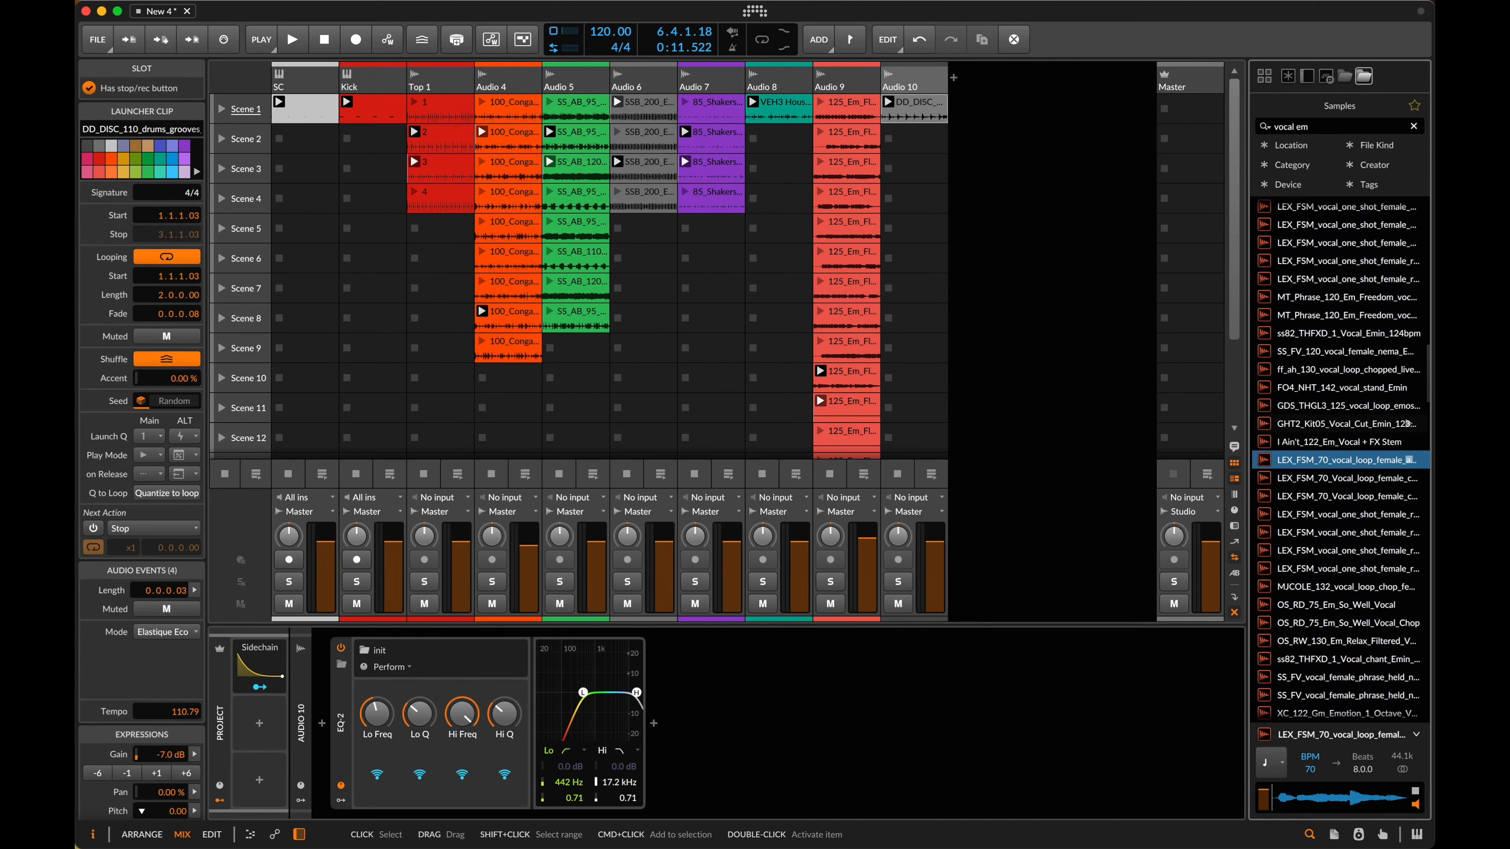
{"action": "scroll", "coordinate": [1367, 476], "scroll_direction": "down", "scroll_amount": 10}
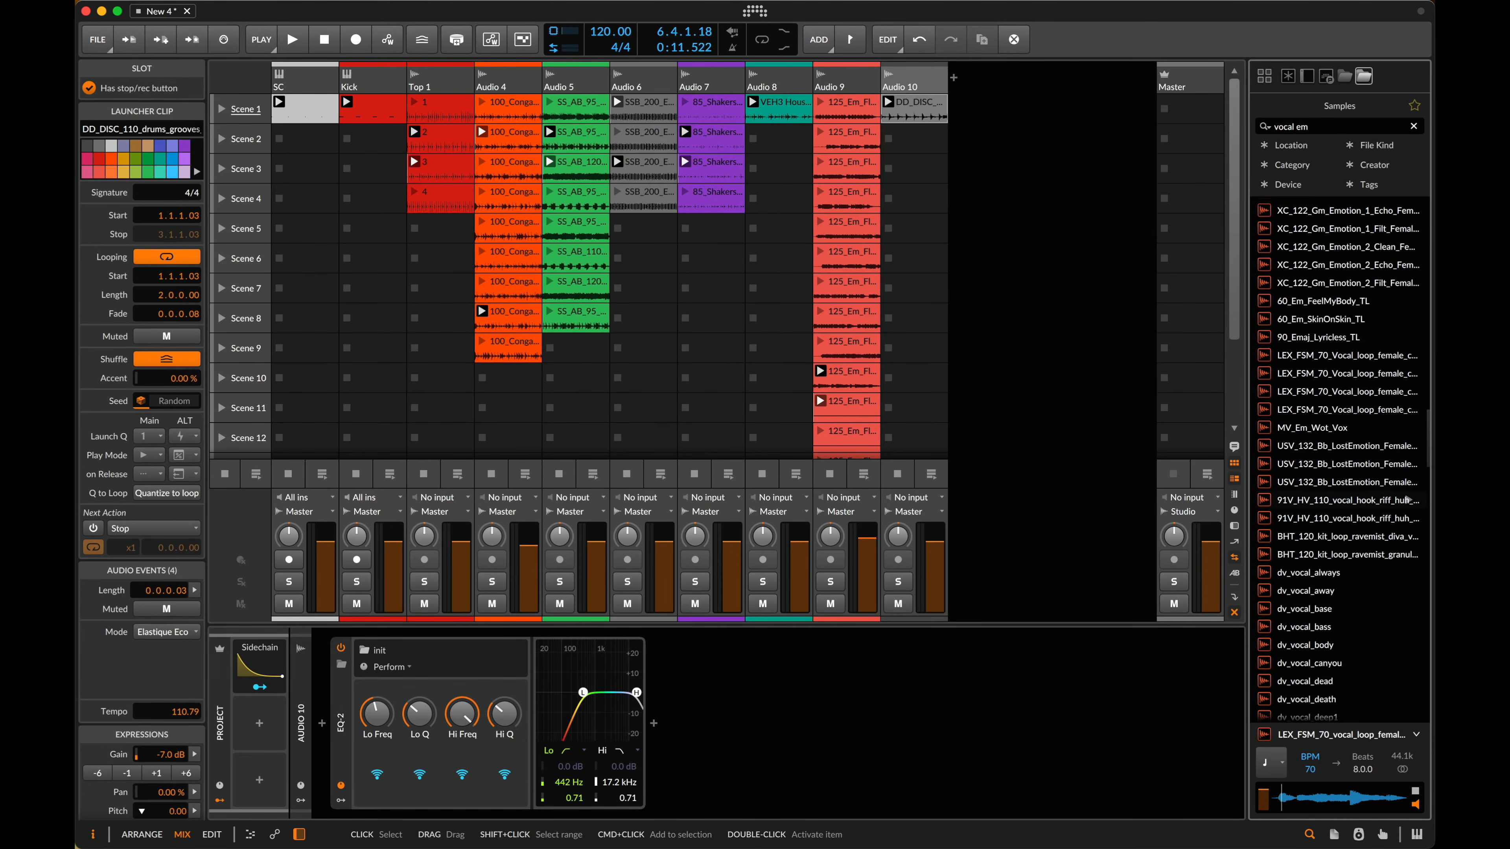
{"action": "scroll", "coordinate": [1340, 479], "scroll_direction": "up", "scroll_amount": 10}
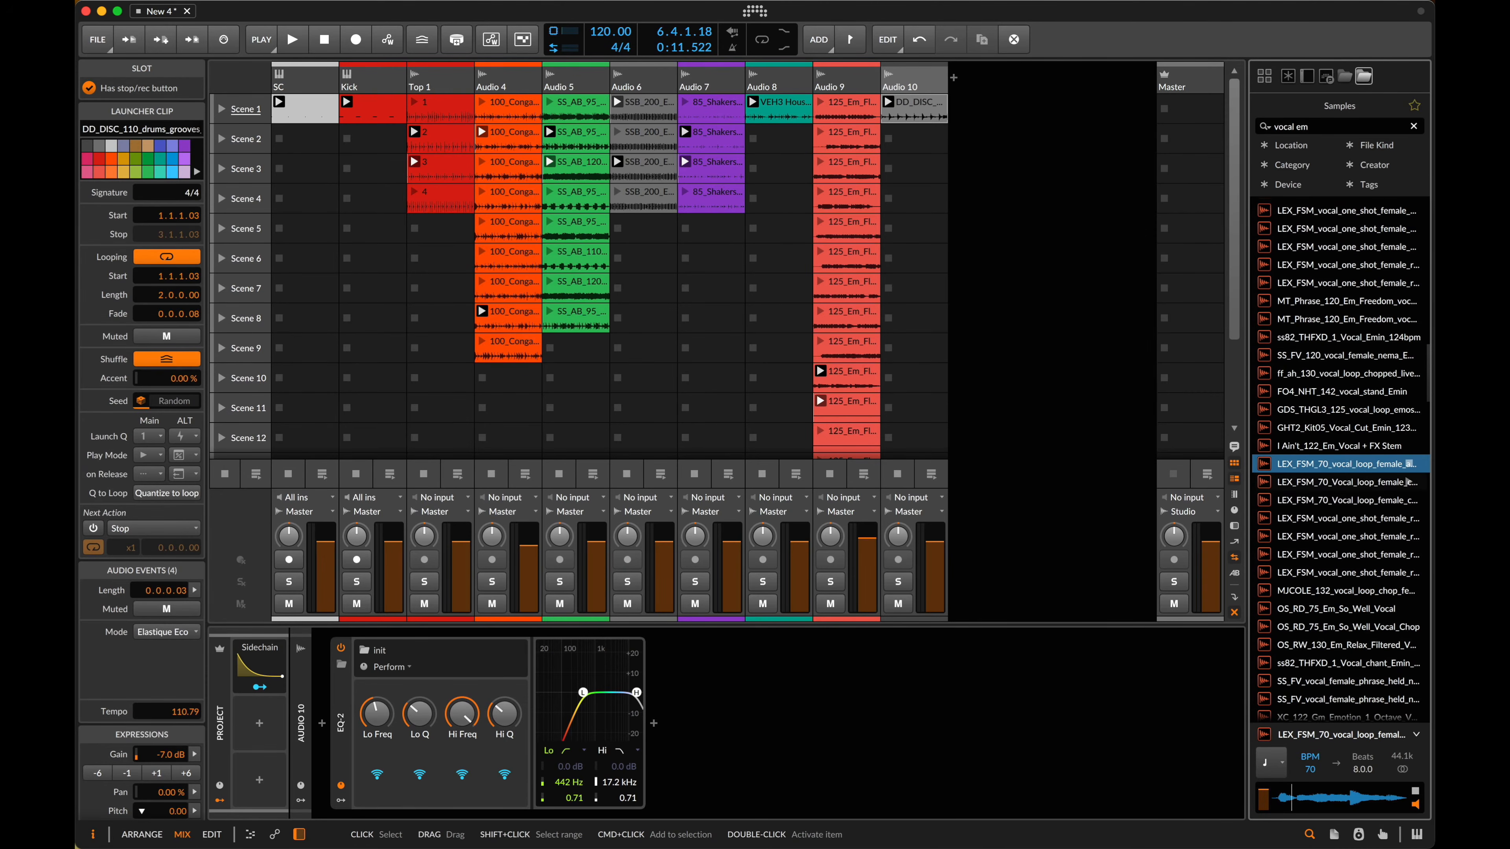
{"action": "left_click_drag", "start_coordinate": [1339, 467], "coordinate": [972, 116]}
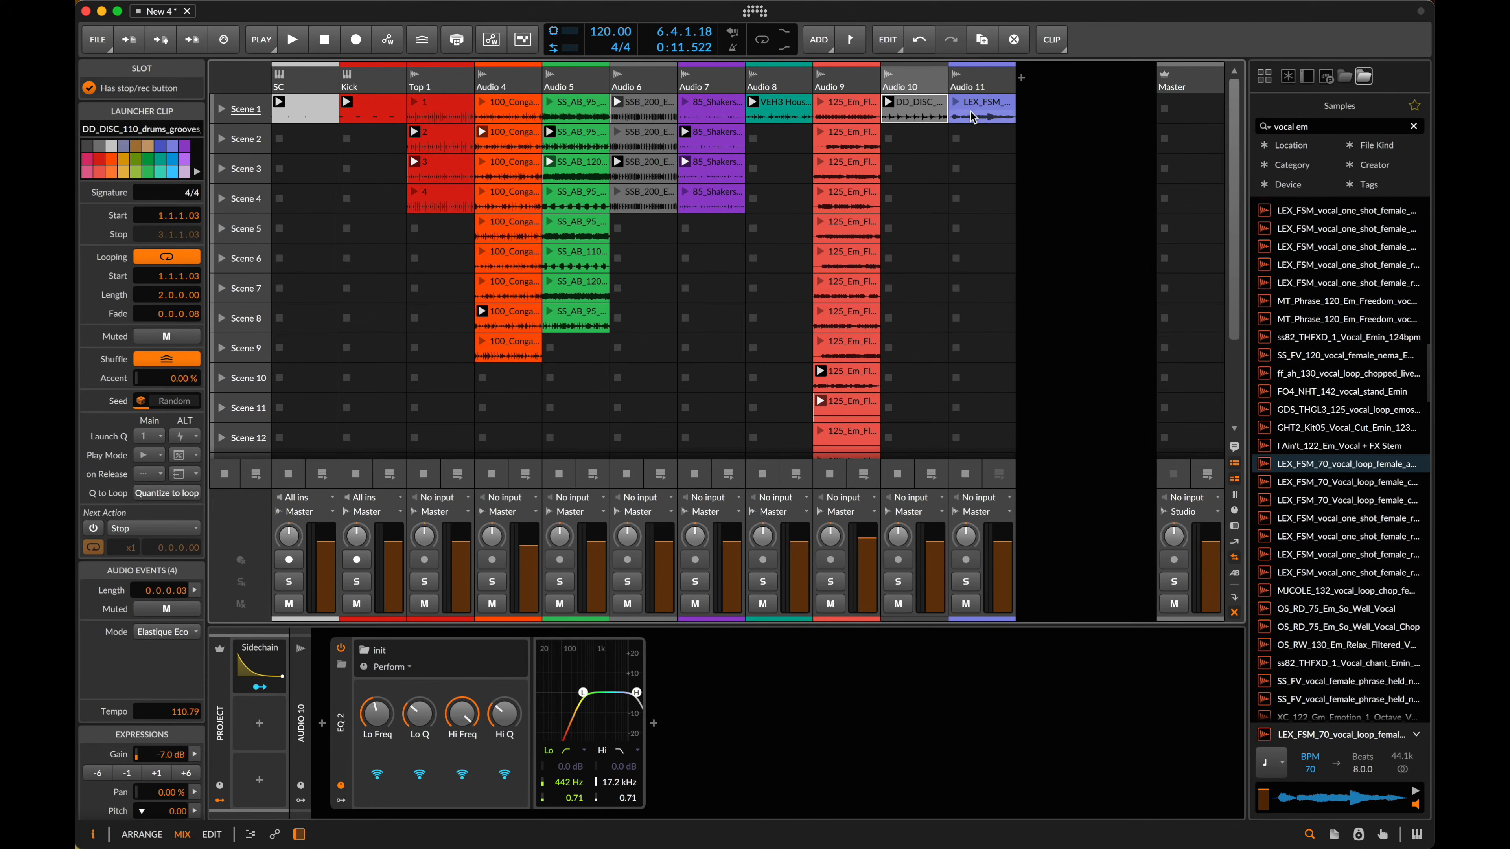
- Add the SS_FV_120_vocal_female_nema and MYT_122_Em_LVE_Adlib_1_Fem samples to Scenes 2 and 3 of Audio 11
{"action": "left_click", "coordinate": [1367, 356]}
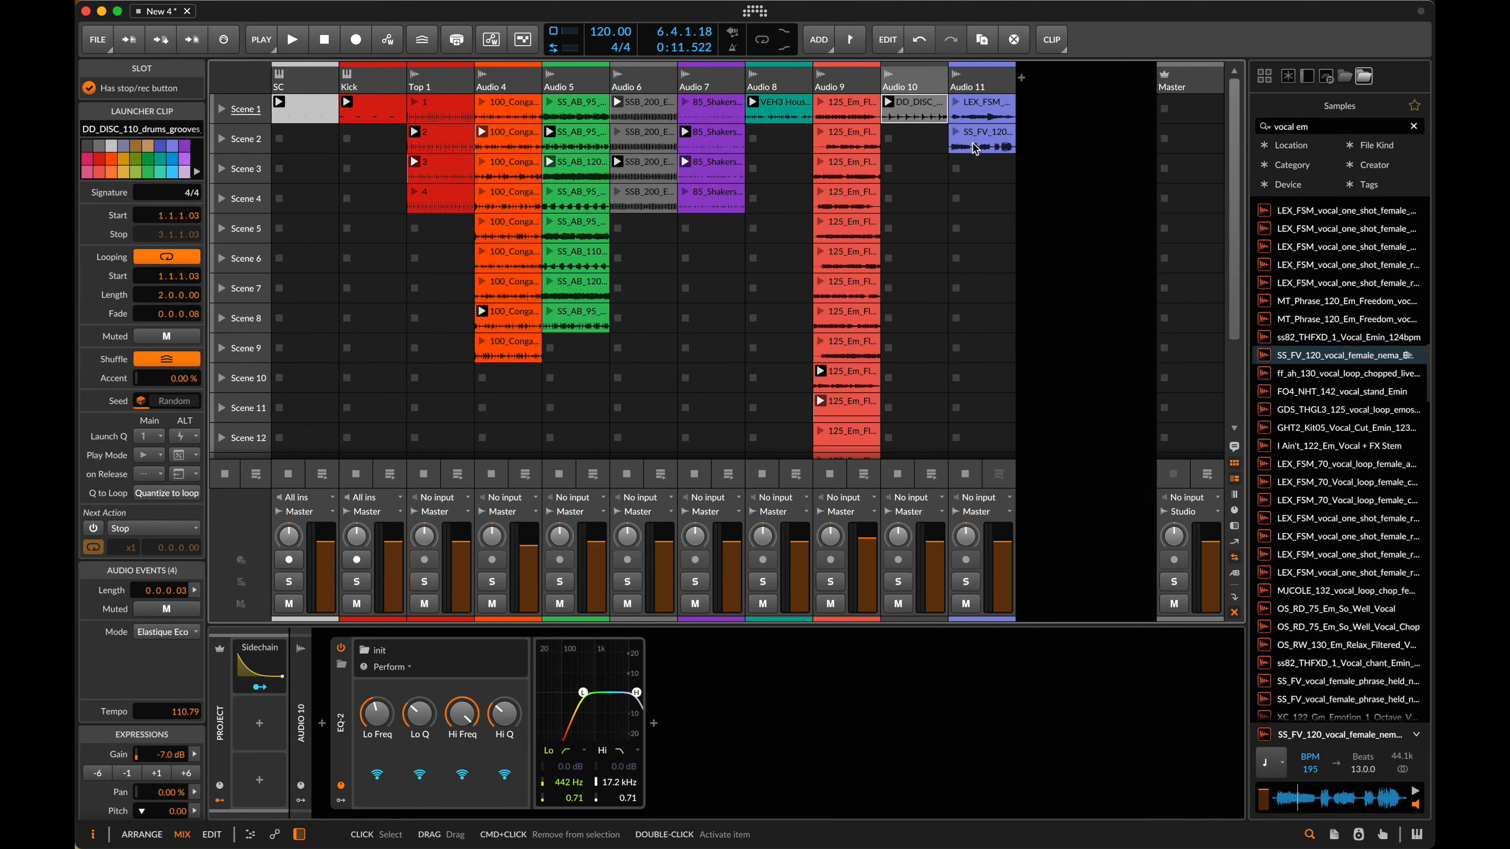
{"action": "scroll", "coordinate": [1340, 417], "scroll_direction": "down", "scroll_amount": 10}
{"action": "left_click", "coordinate": [1407, 537]}
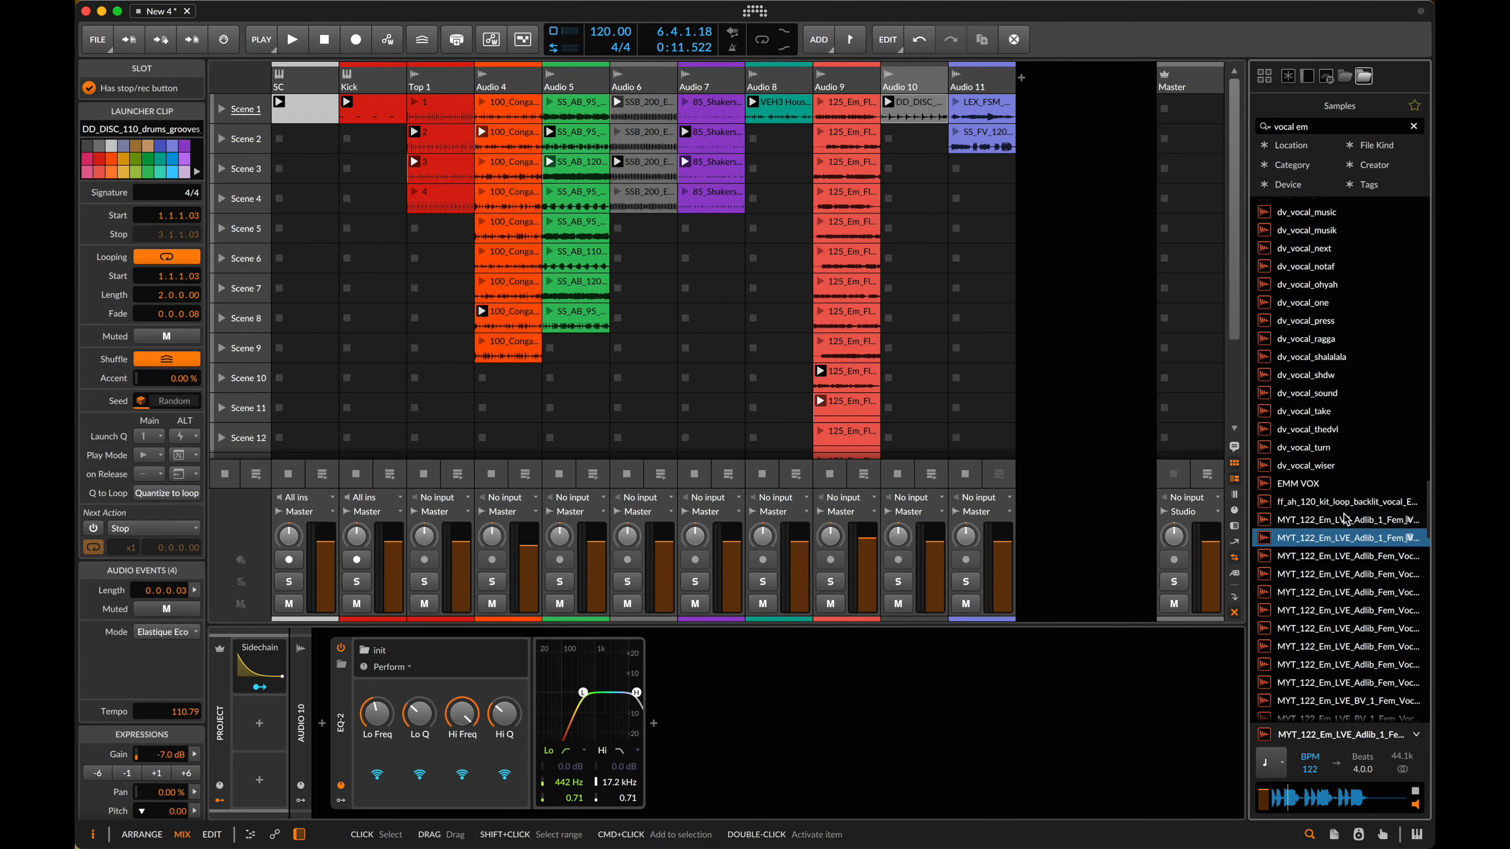
{"action": "left_click_drag", "start_coordinate": [999, 192], "coordinate": [987, 169]}
- Audition the MYT_122_Em_LVE verse vocals and add an LVE_Vrs_Fem_Voc sample to Scene 4 of Audio 11
{"action": "scroll", "coordinate": [1337, 476], "scroll_direction": "down", "scroll_amount": 5}
{"action": "left_click", "coordinate": [1334, 490]}
{"action": "scroll", "coordinate": [1367, 494], "scroll_direction": "down", "scroll_amount": 3}
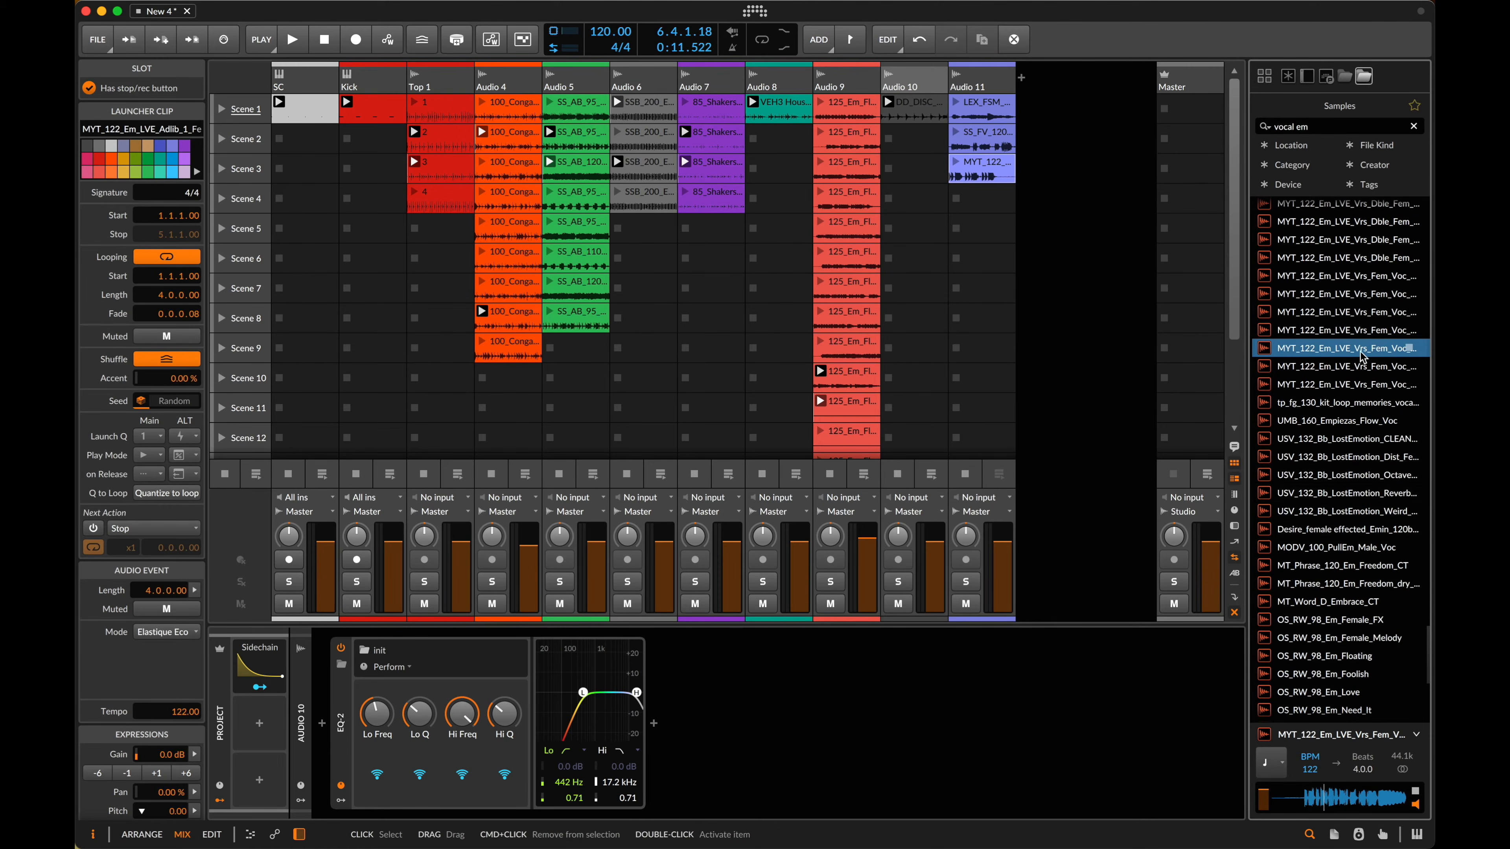
{"action": "left_click_drag", "start_coordinate": [1361, 353], "coordinate": [980, 198]}
- Audition further vocal samples, including OS_RW_130_Em_Up_For_This, the YG09 110bpm vocal and MODV_100_PullEm_Male_Voc
{"action": "scroll", "coordinate": [1337, 416], "scroll_direction": "down", "scroll_amount": 7}
{"action": "left_click", "coordinate": [1337, 440]}
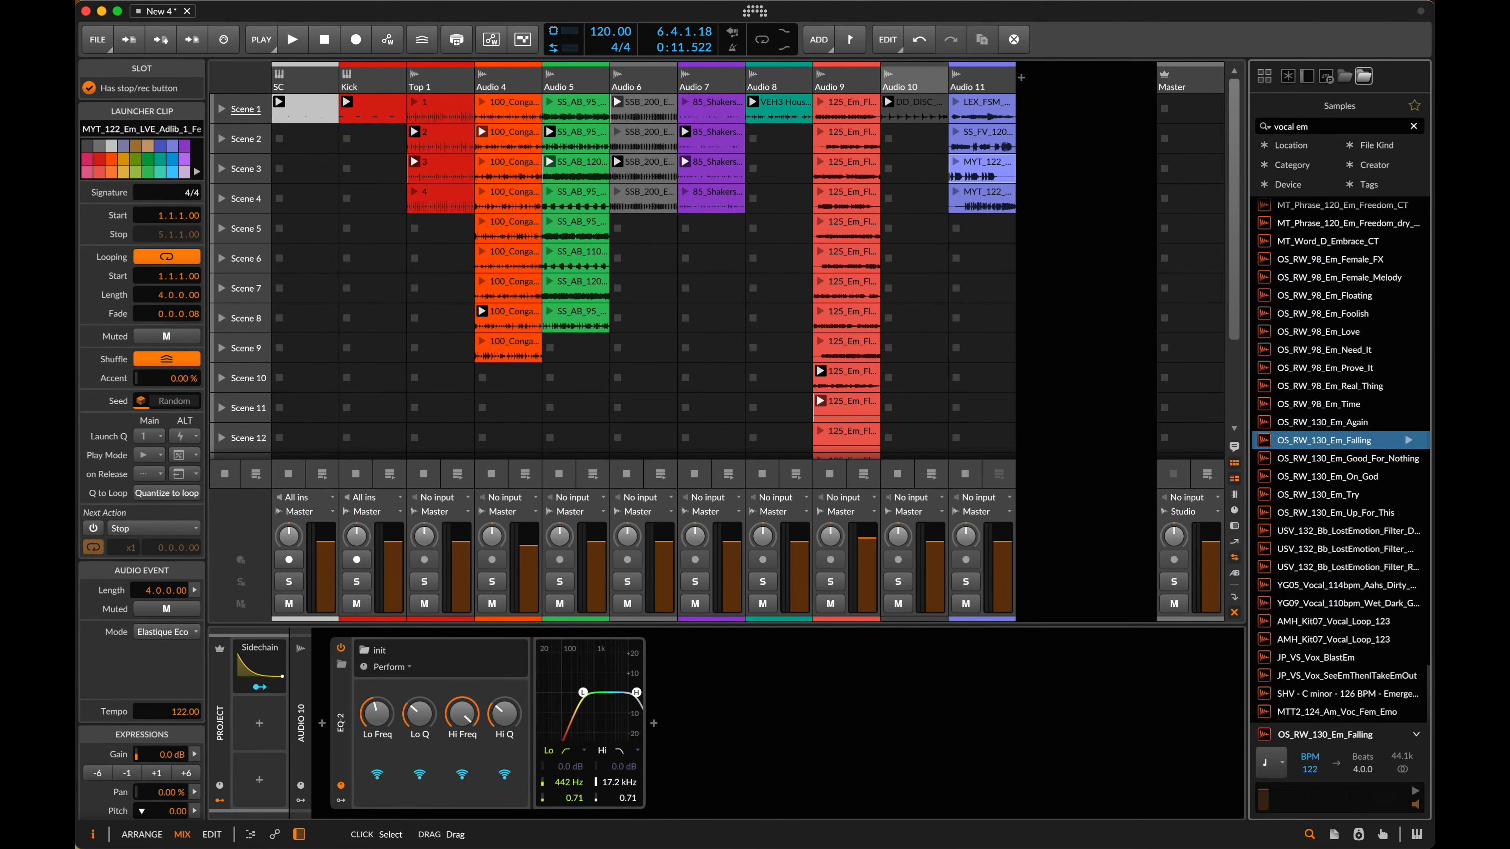
{"action": "left_click", "coordinate": [1353, 512]}
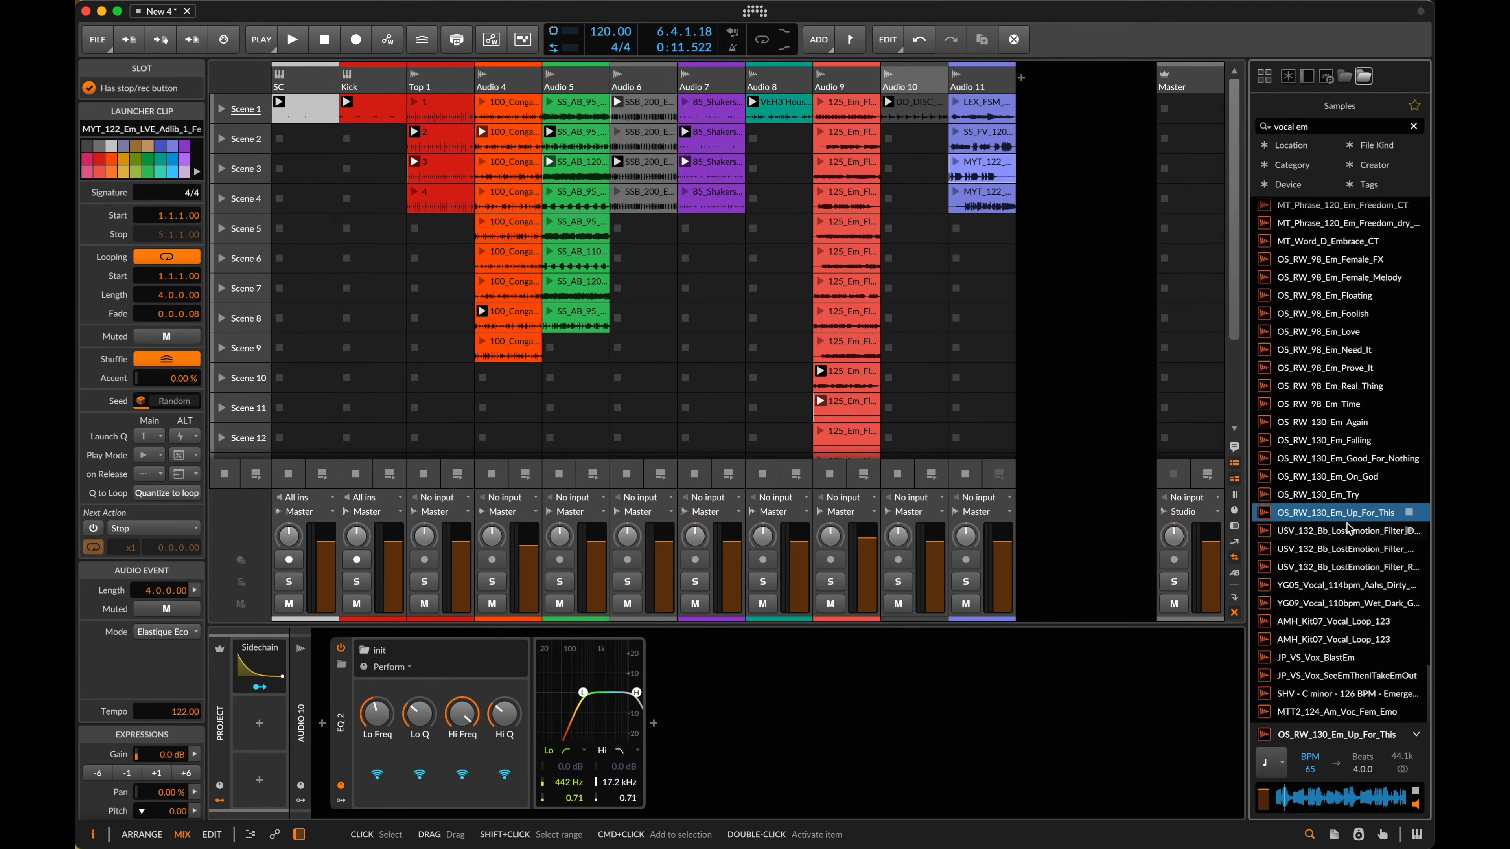
{"action": "left_click", "coordinate": [1335, 640]}
{"action": "left_click", "coordinate": [1336, 602]}
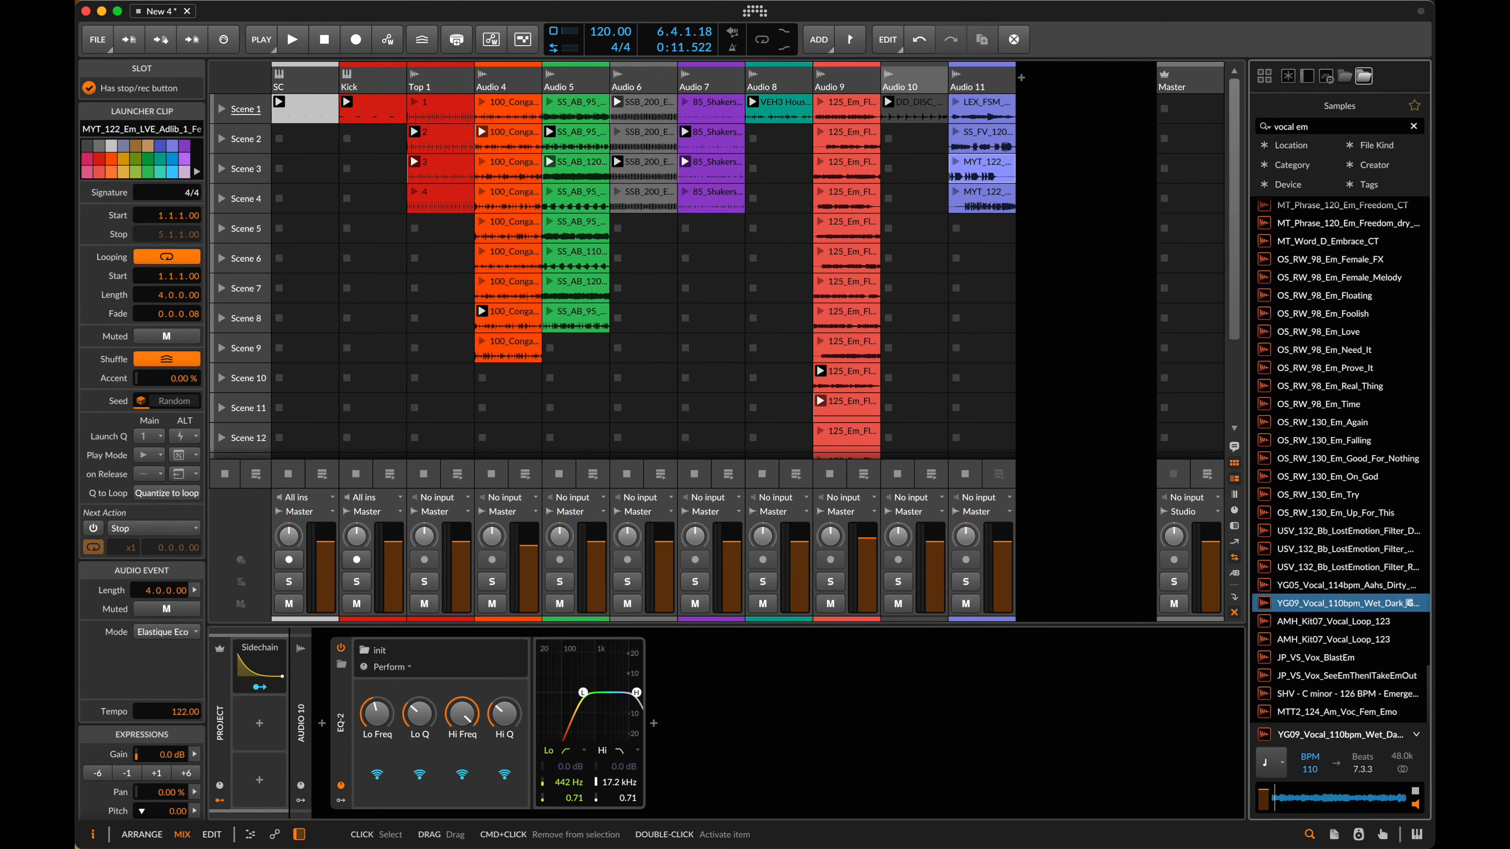
{"action": "scroll", "coordinate": [1352, 252], "scroll_direction": "up", "scroll_amount": 3}
{"action": "left_click", "coordinate": [1354, 337]}
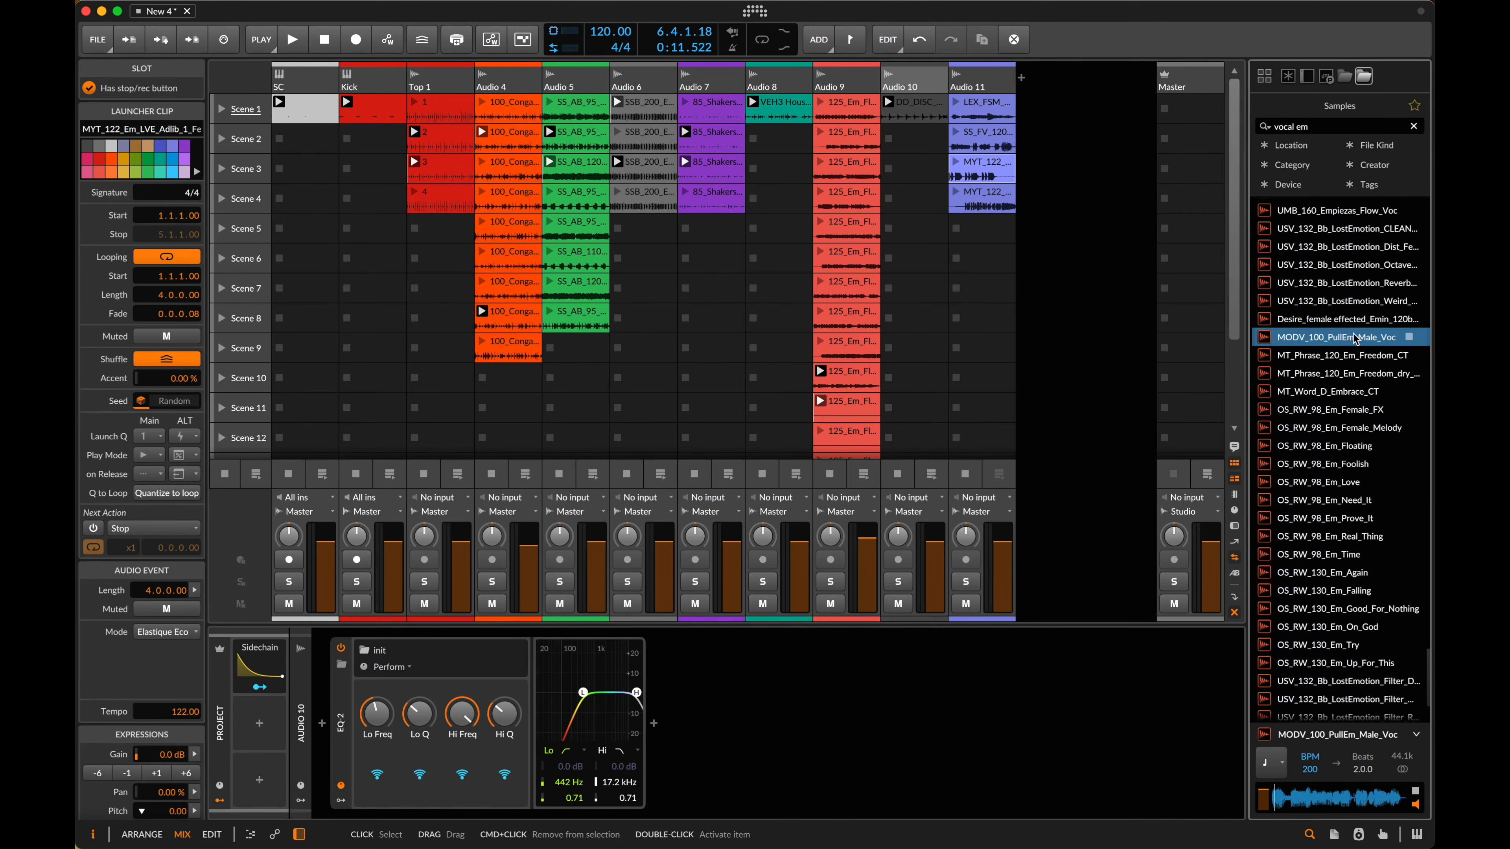
{"action": "scroll", "coordinate": [1409, 336], "scroll_direction": "up", "scroll_amount": 4}
{"action": "left_click", "coordinate": [1409, 335]}
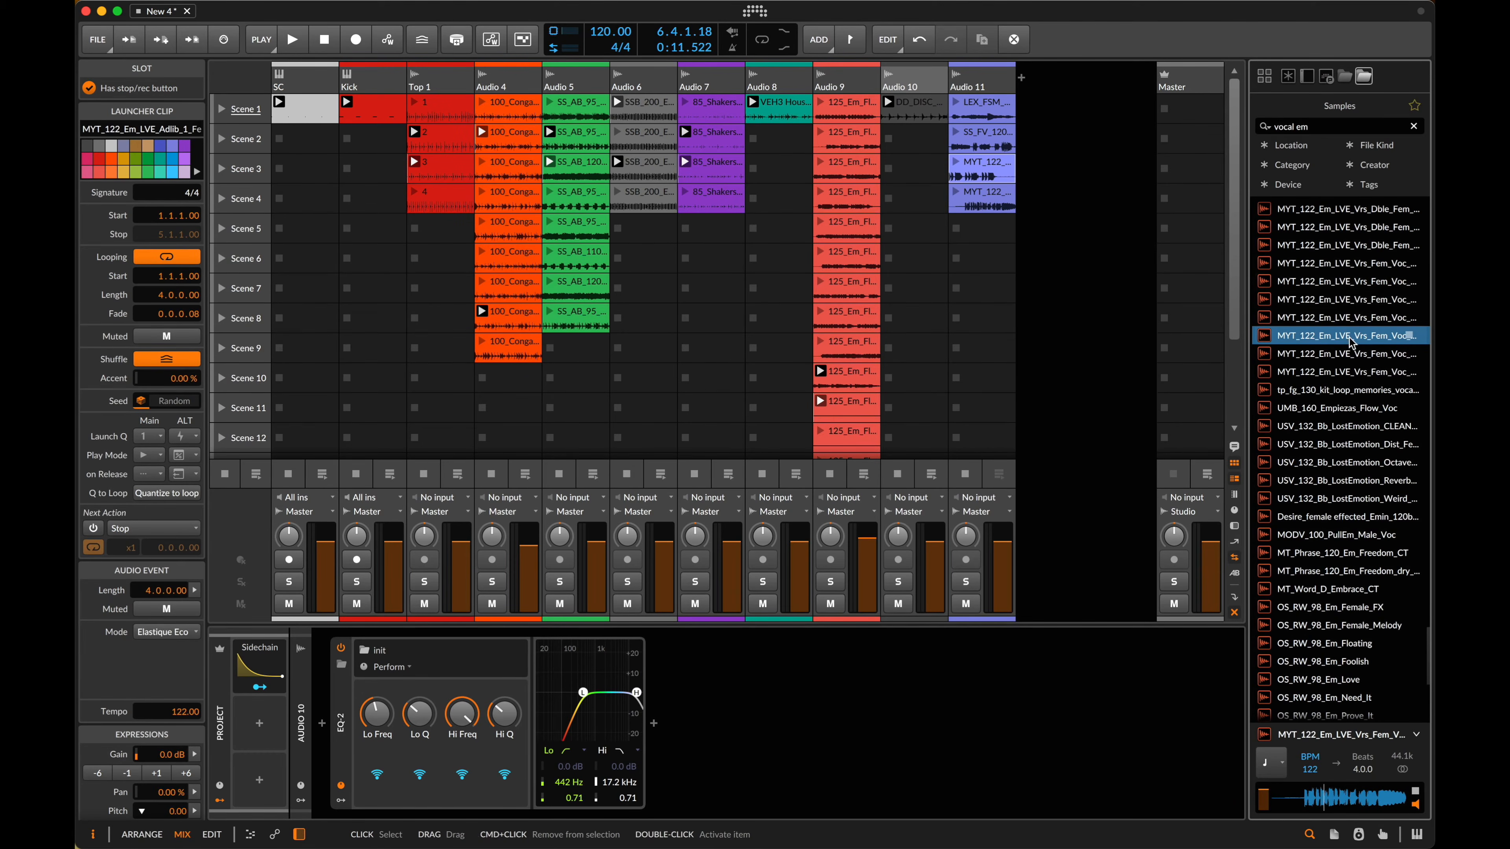
- Add a MYT_122_Em_LVE_Harm_Fem harmony vocal to Scene 5 of Audio 11
{"action": "scroll", "coordinate": [1348, 260], "scroll_direction": "up", "scroll_amount": 5}
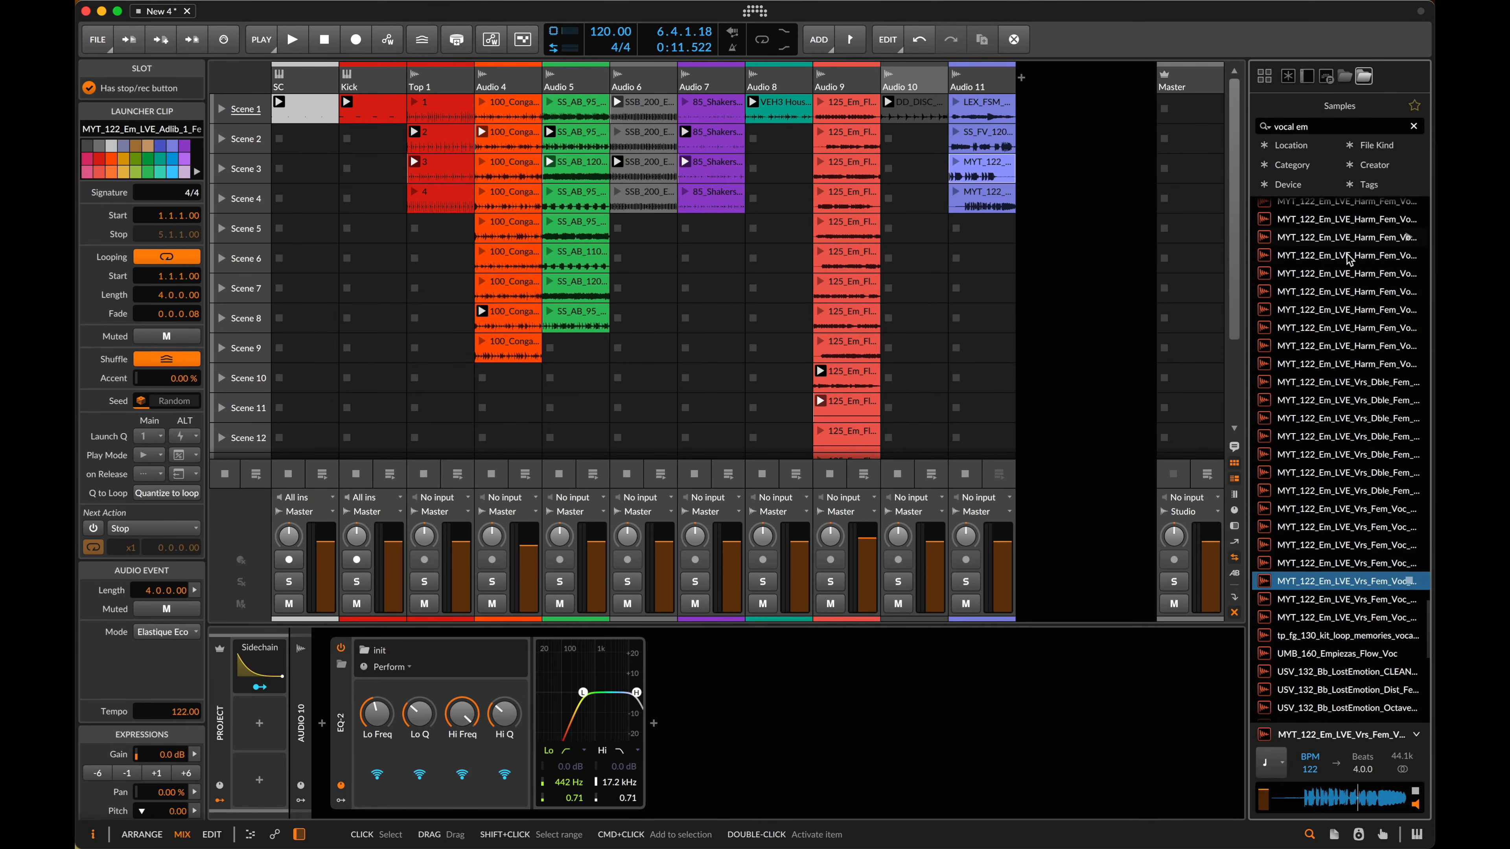
{"action": "left_click", "coordinate": [1347, 274]}
{"action": "left_click_drag", "start_coordinate": [1350, 278], "coordinate": [980, 227]}
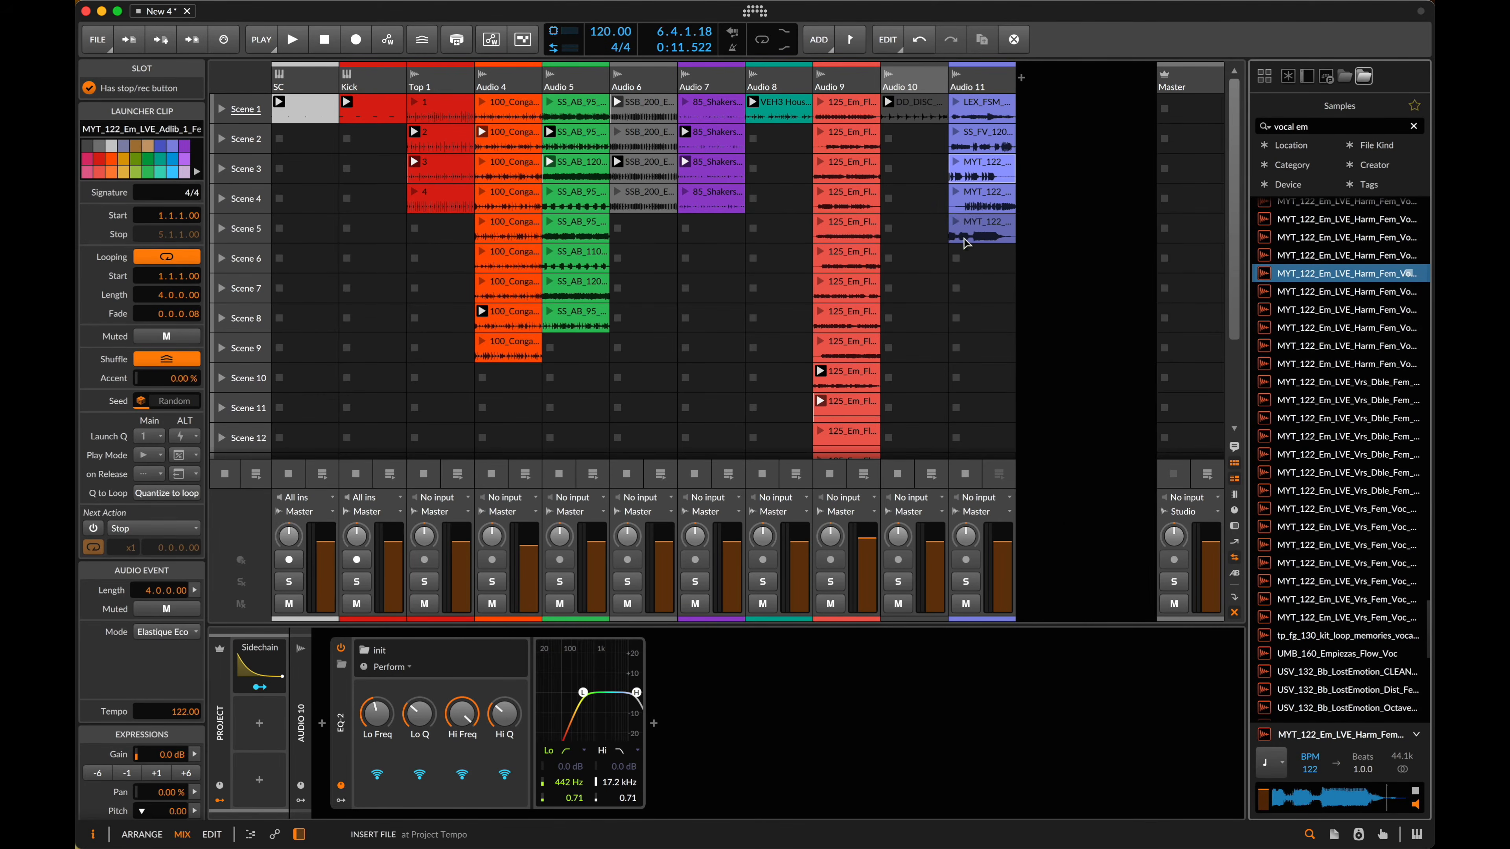
- Audition the MYT_122_Em_LVE chorus vocals and add the LVE_Chrs_2_Fem_Voc_Dry_2 sample to Scene 6 of Audio 11
{"action": "left_click", "coordinate": [1407, 327]}
{"action": "scroll", "coordinate": [1406, 312], "scroll_direction": "up", "scroll_amount": 1}
{"action": "scroll", "coordinate": [1409, 313], "scroll_direction": "up", "scroll_amount": 4}
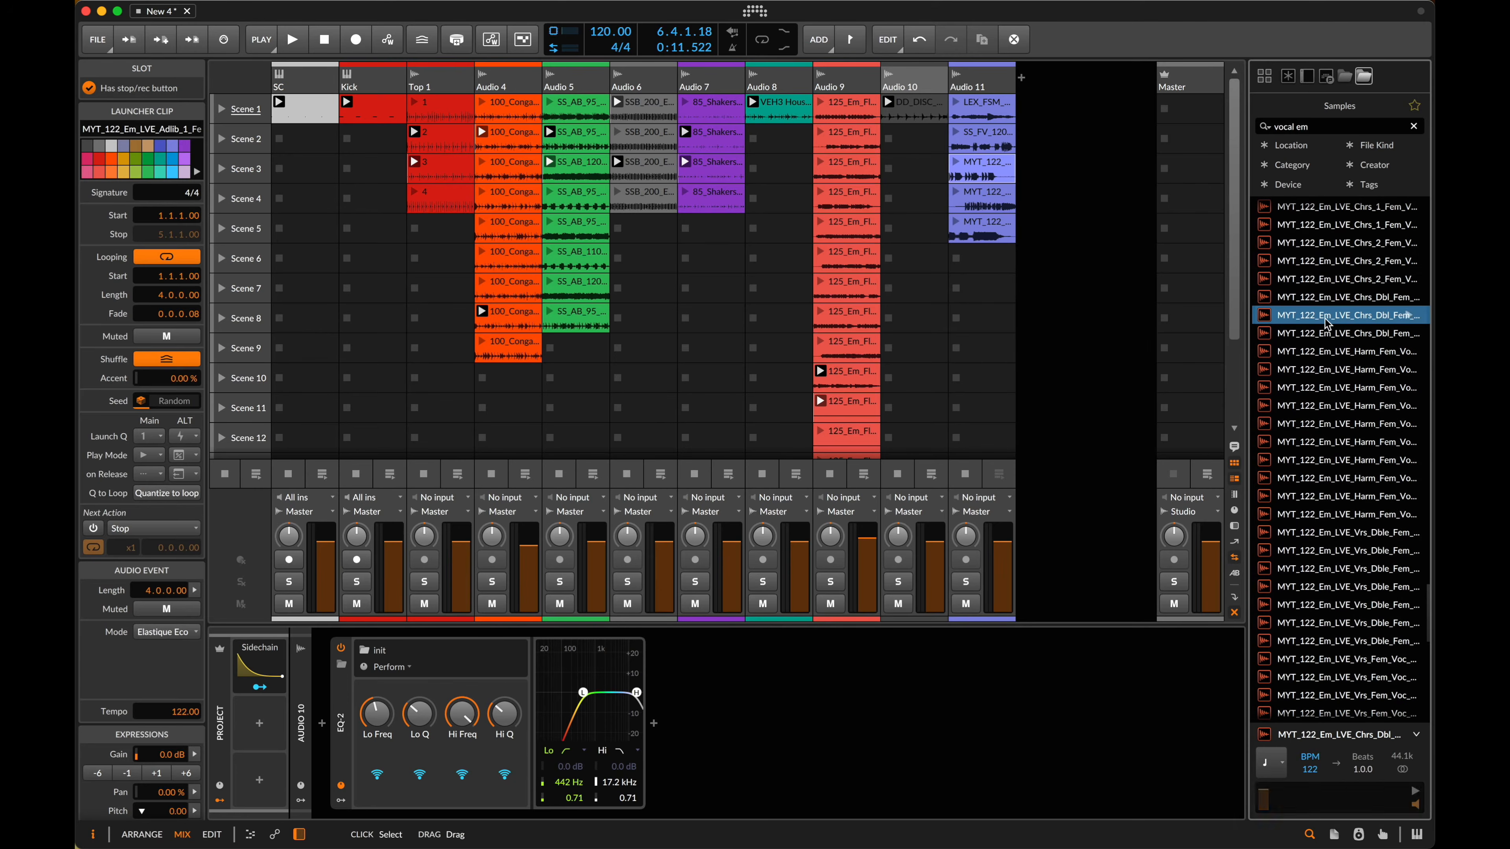
{"action": "left_click", "coordinate": [1409, 319]}
{"action": "left_click", "coordinate": [1409, 262]}
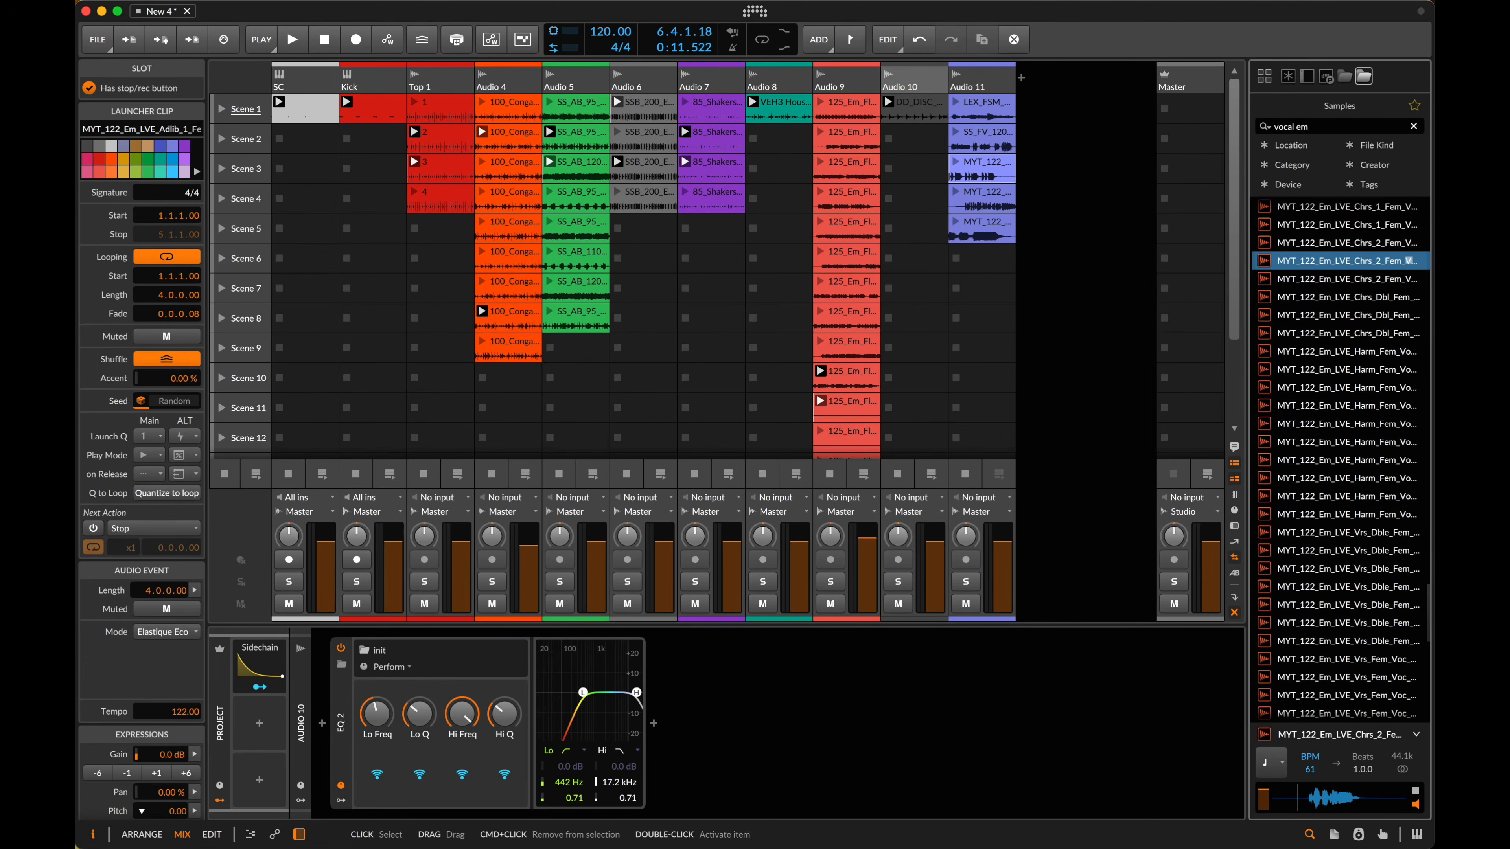
{"action": "left_click_drag", "start_coordinate": [1347, 270], "coordinate": [984, 268]}
- Duplicate the chorus vocal clip to Scene 7, lower the copy's gain to -inf dB and check its waveform in the detail editor
{"action": "key", "text": "super+d"}
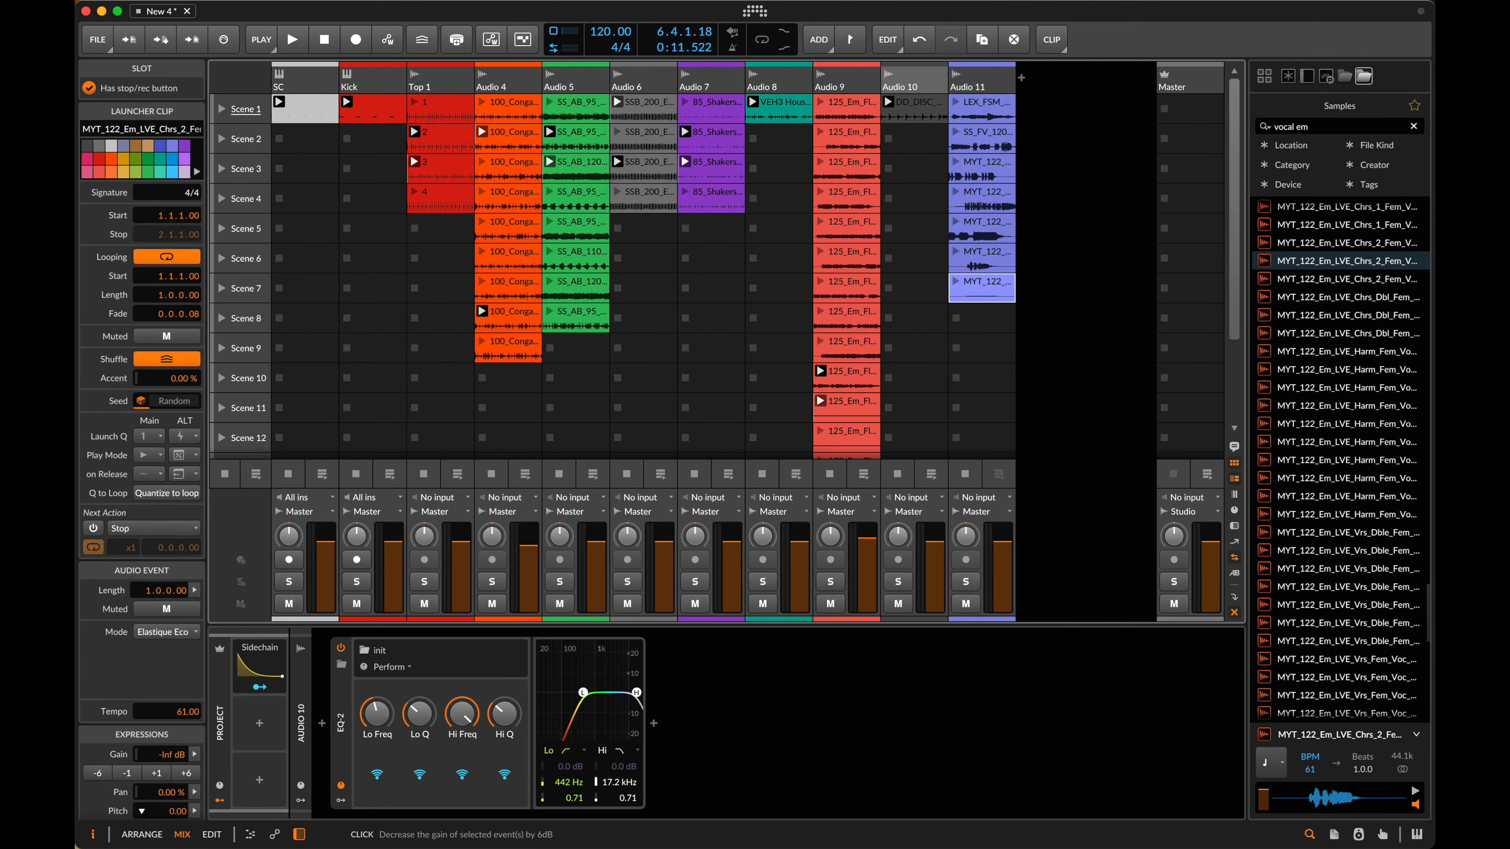
{"action": "double_click", "coordinate": [980, 289]}
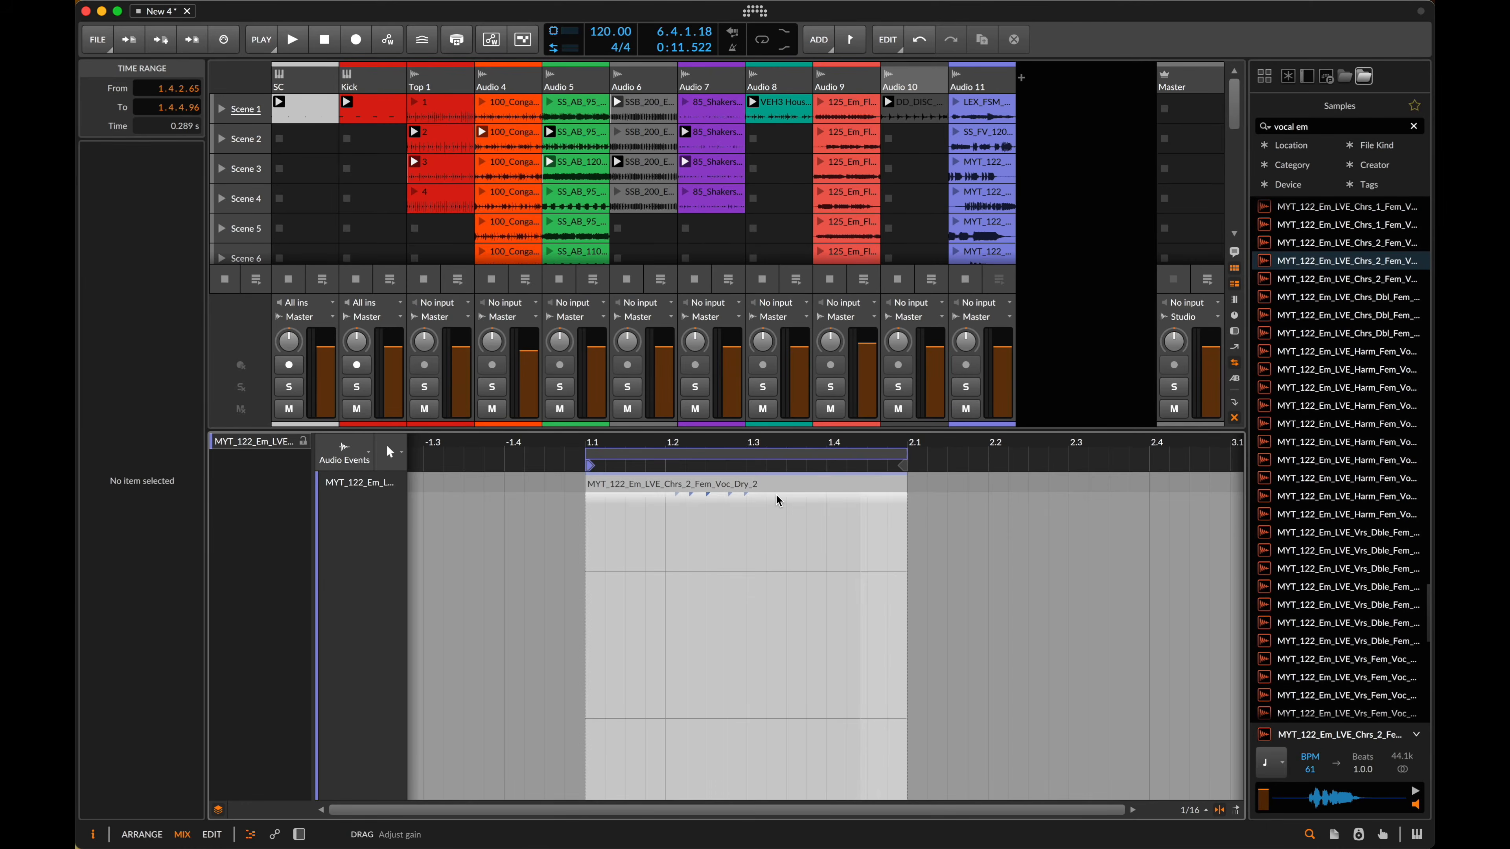
{"action": "key", "text": "d"}
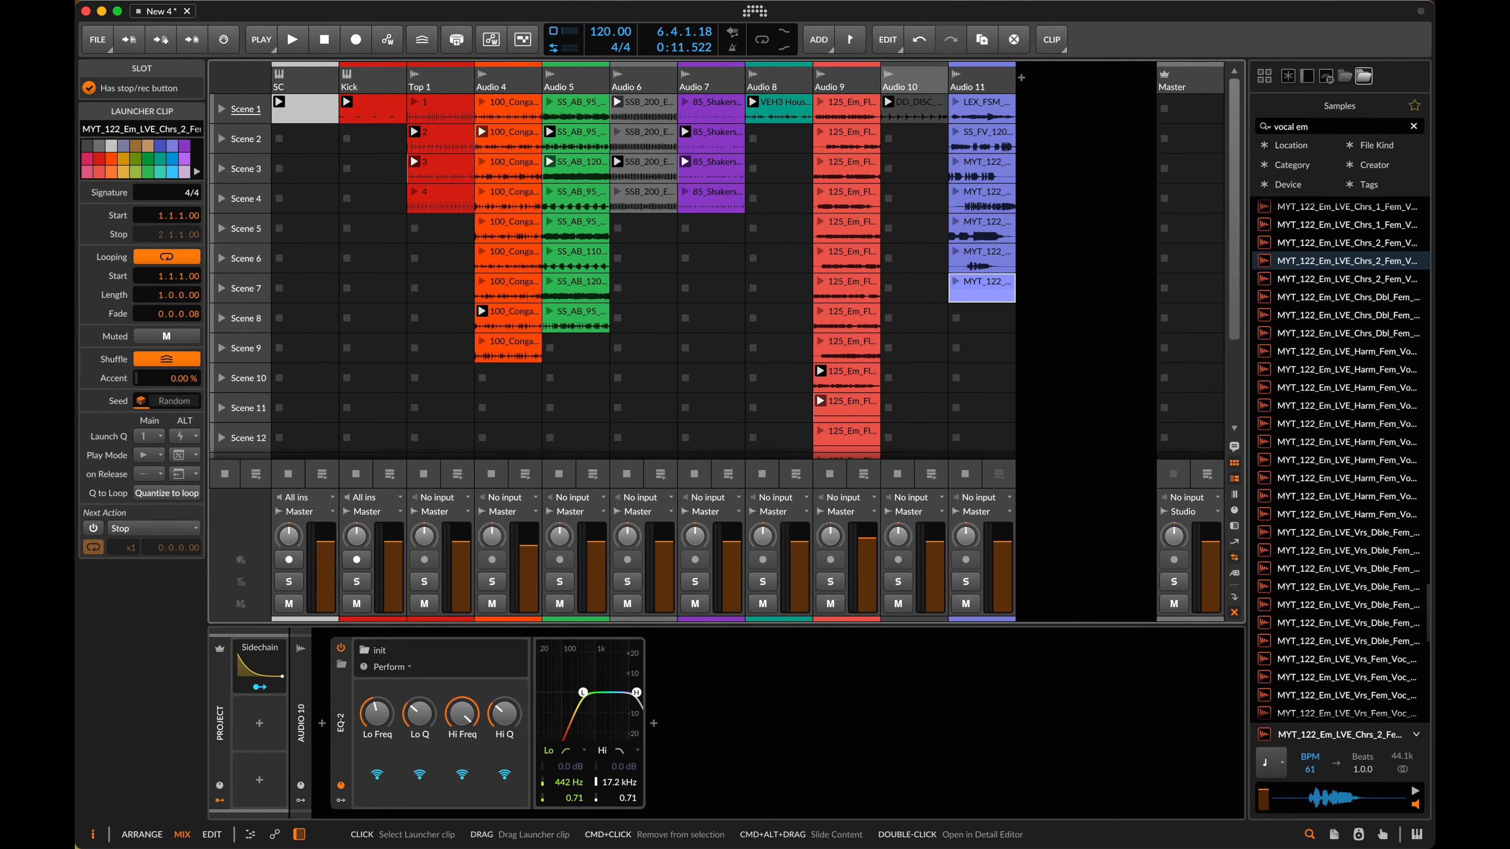
- Duplicate the silent vocal clip twice to fill Scenes 8 and 9 of Audio 11
{"action": "scroll", "coordinate": [941, 332], "scroll_direction": "down", "scroll_amount": 3}
{"action": "scroll", "coordinate": [939, 334], "scroll_direction": "up", "scroll_amount": 1}
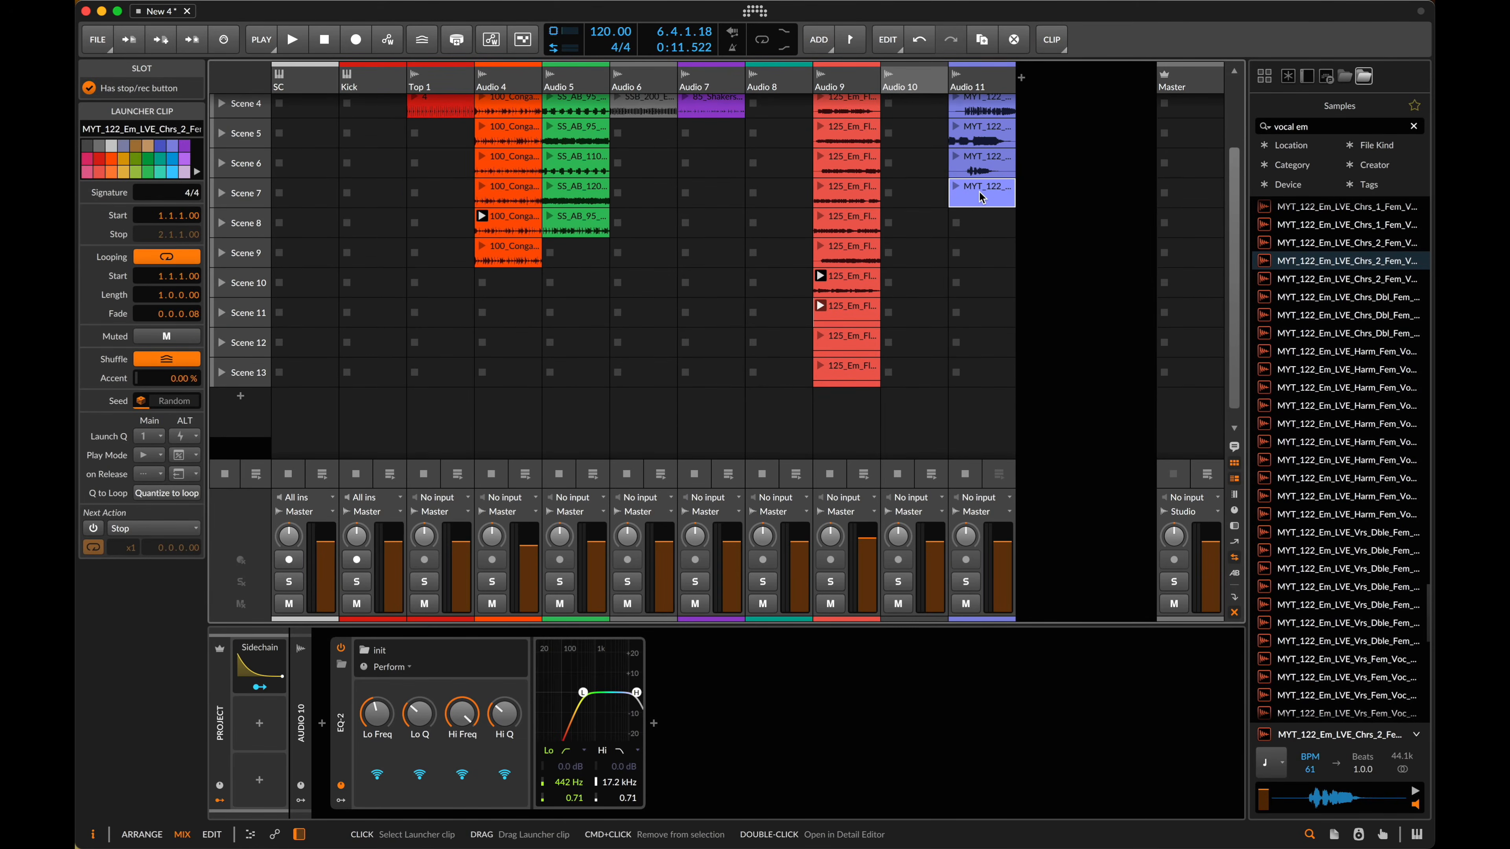
{"action": "key", "text": "super+d"}
{"action": "key", "text": "super+d"}
{"action": "scroll", "coordinate": [980, 198], "scroll_direction": "up", "scroll_amount": 3}
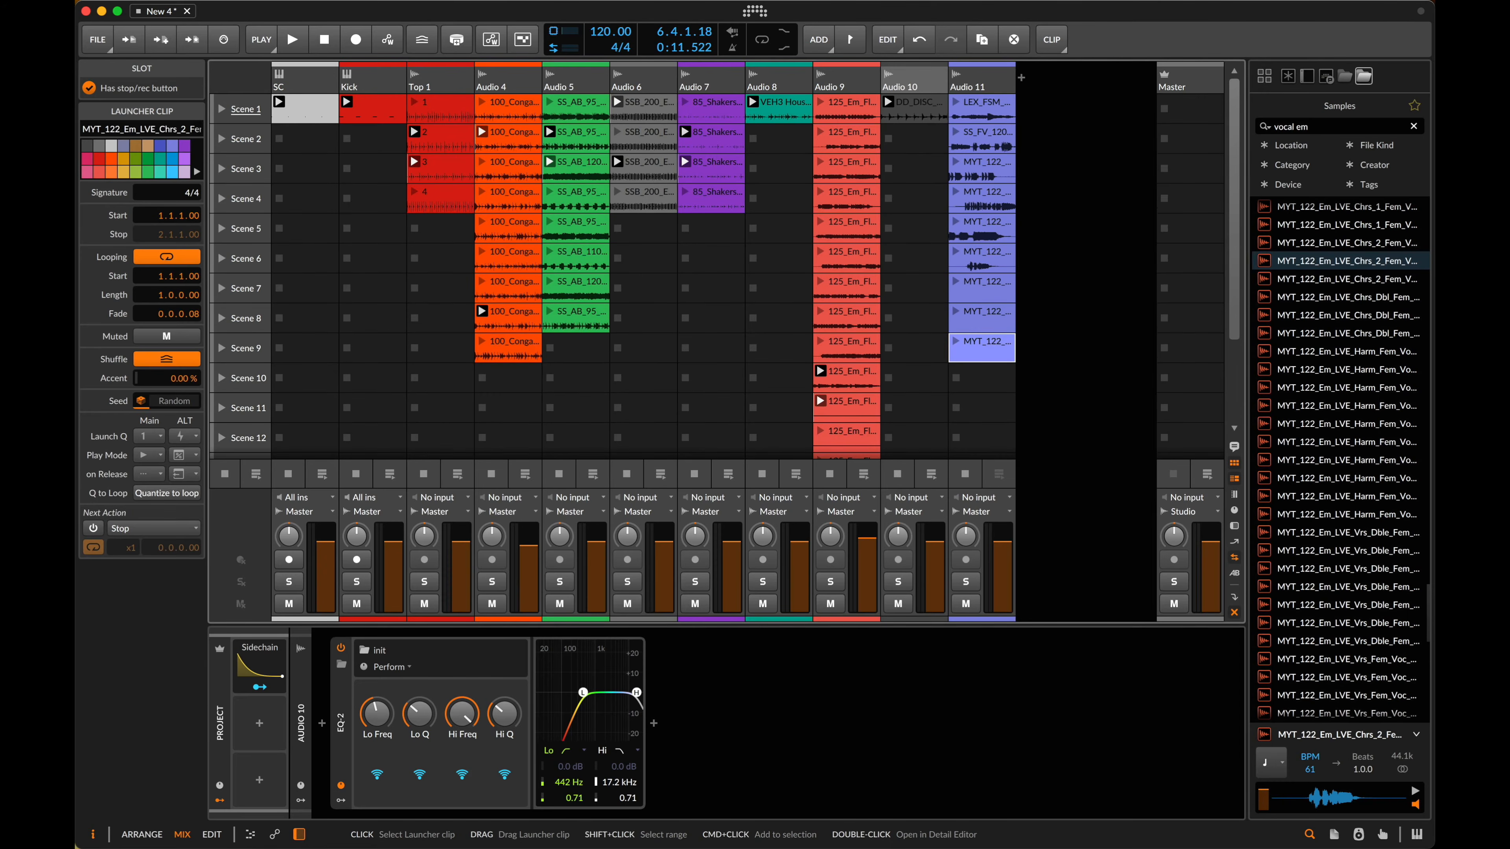
- Set all nine Audio 11 clips to Play Other after 0.0.2.00 with Legato from Clip (or Start), lower their gain 6 dB and start playback
{"action": "left_click", "coordinate": [985, 121], "text": "shift"}
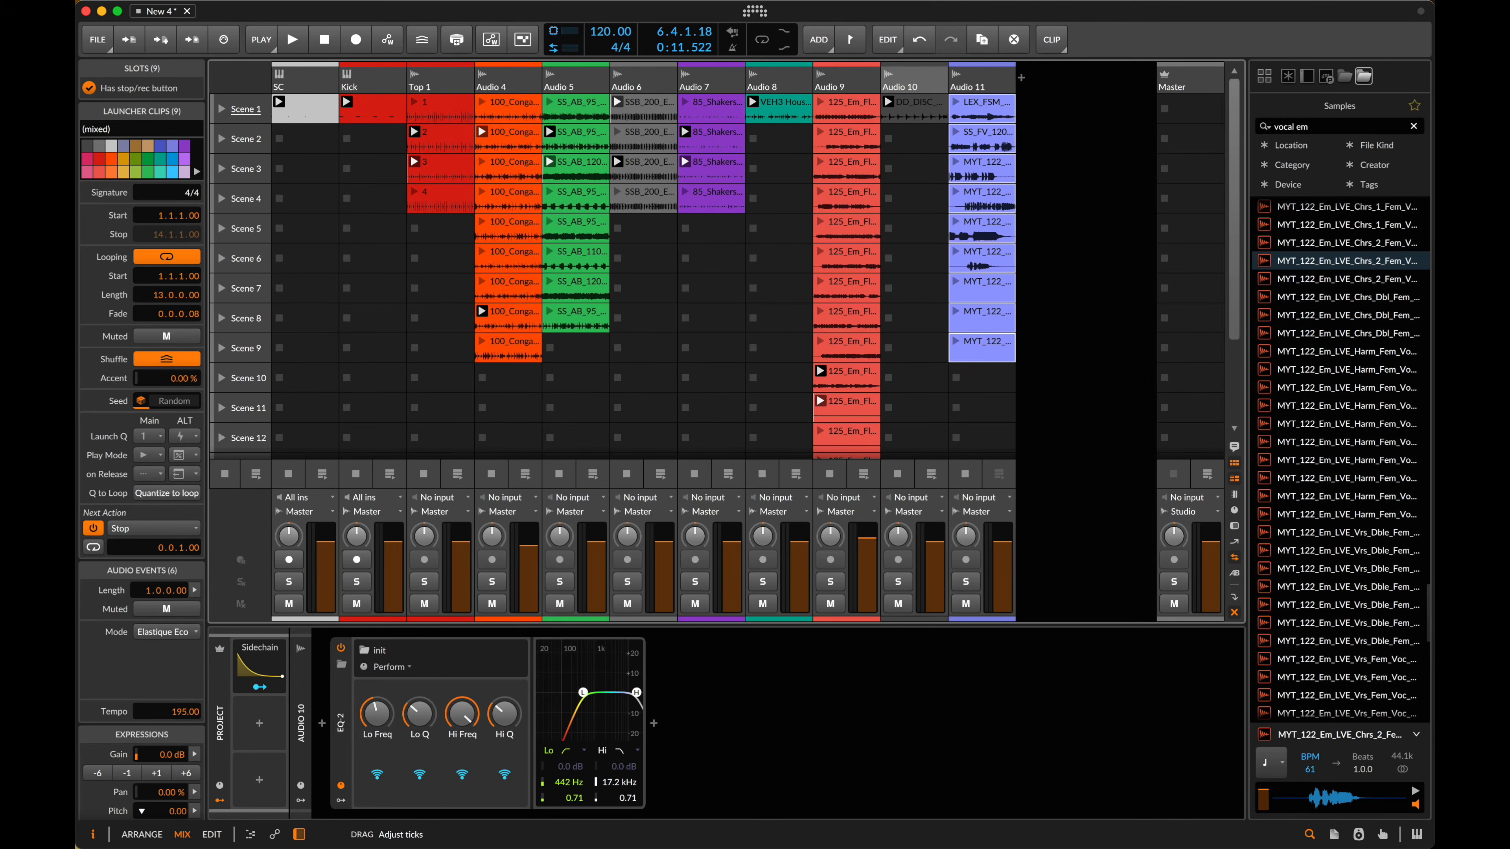
{"action": "left_click", "coordinate": [161, 532]}
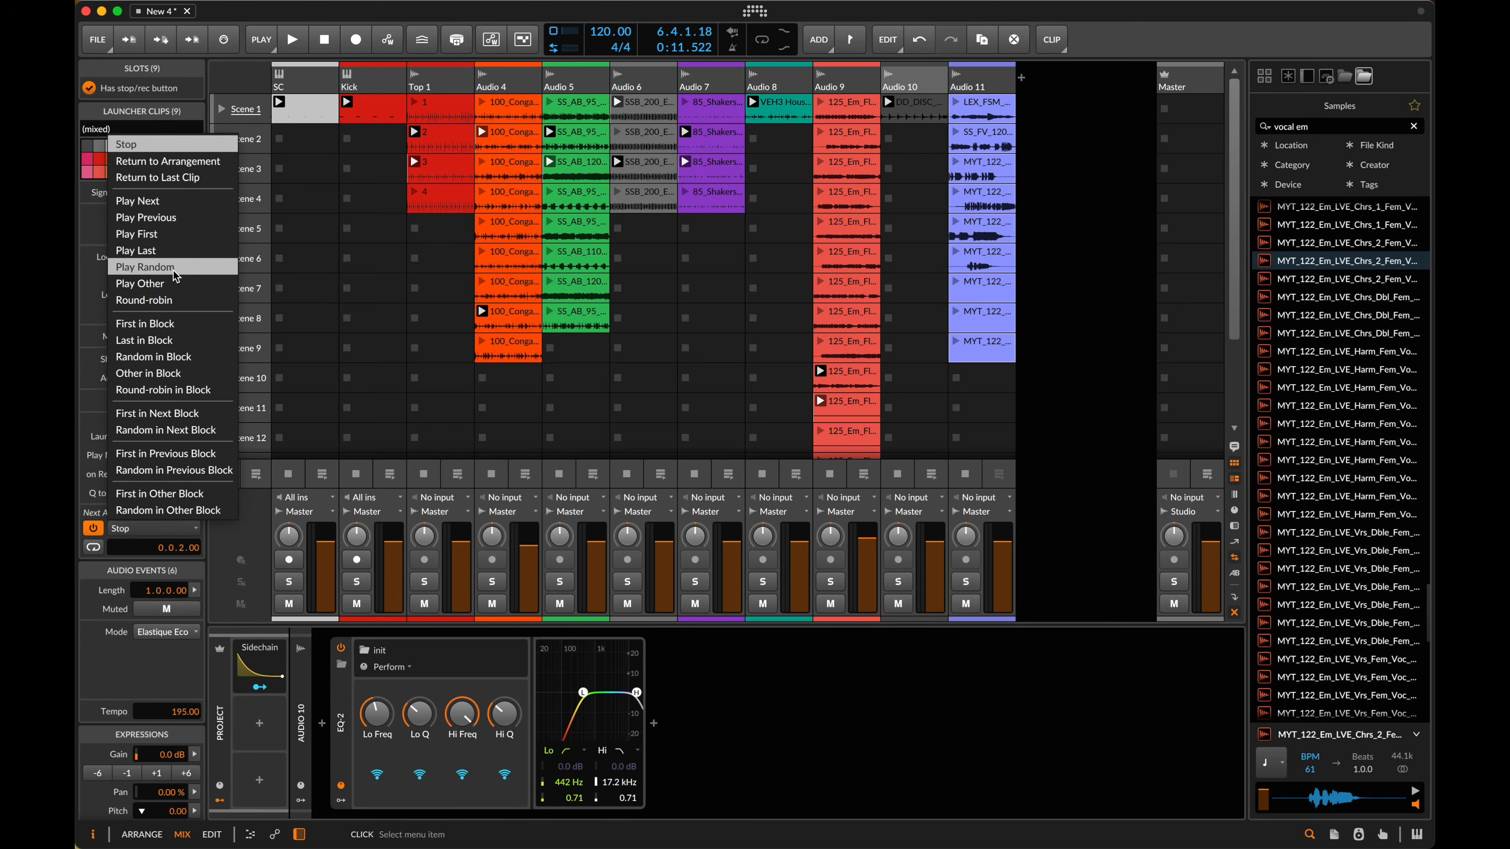
{"action": "left_click", "coordinate": [173, 284]}
{"action": "left_click", "coordinate": [150, 455]}
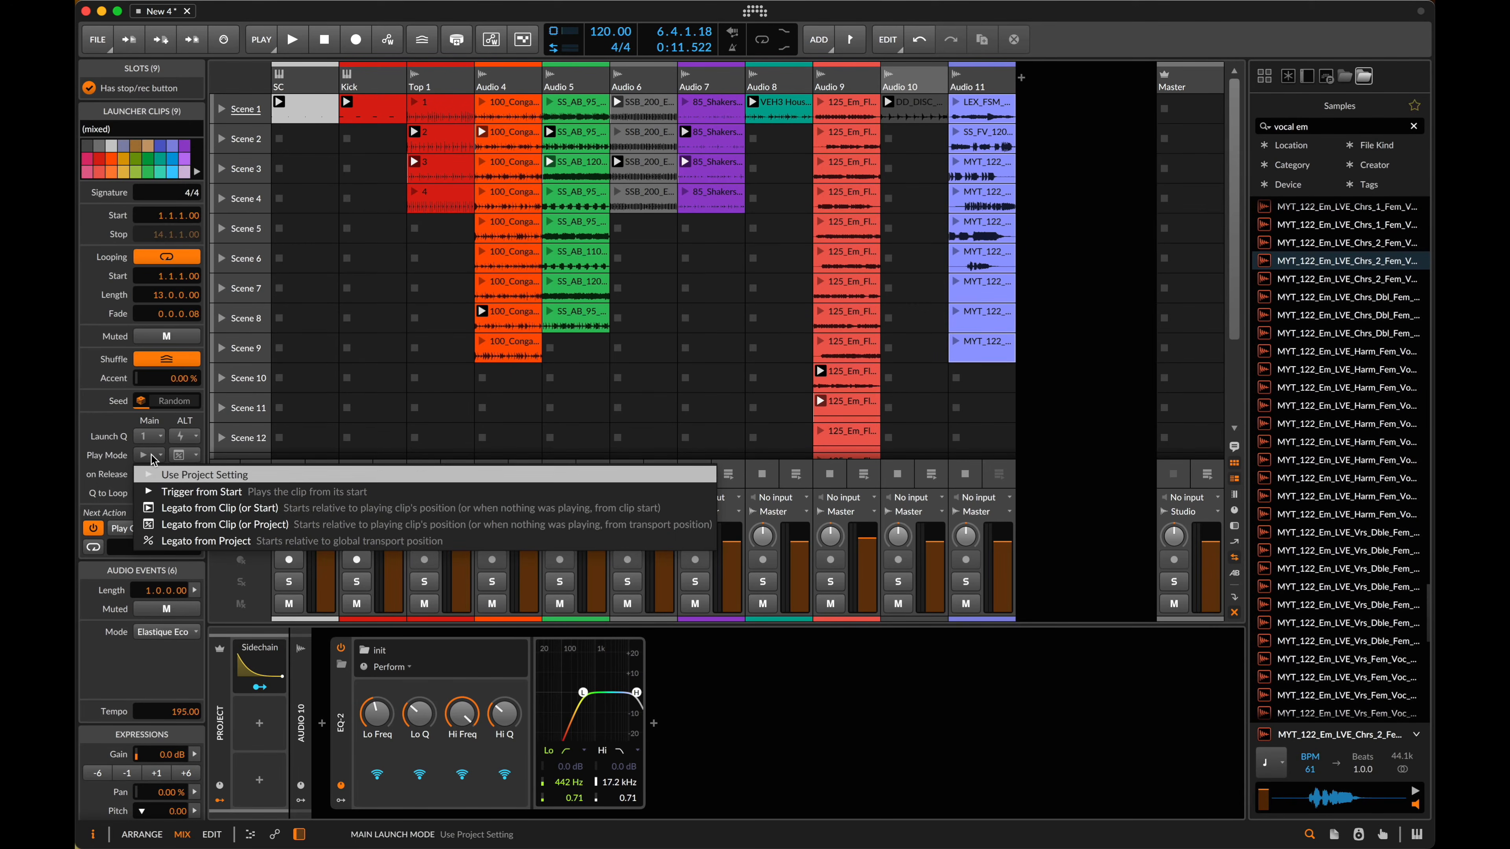
{"action": "left_click", "coordinate": [206, 505]}
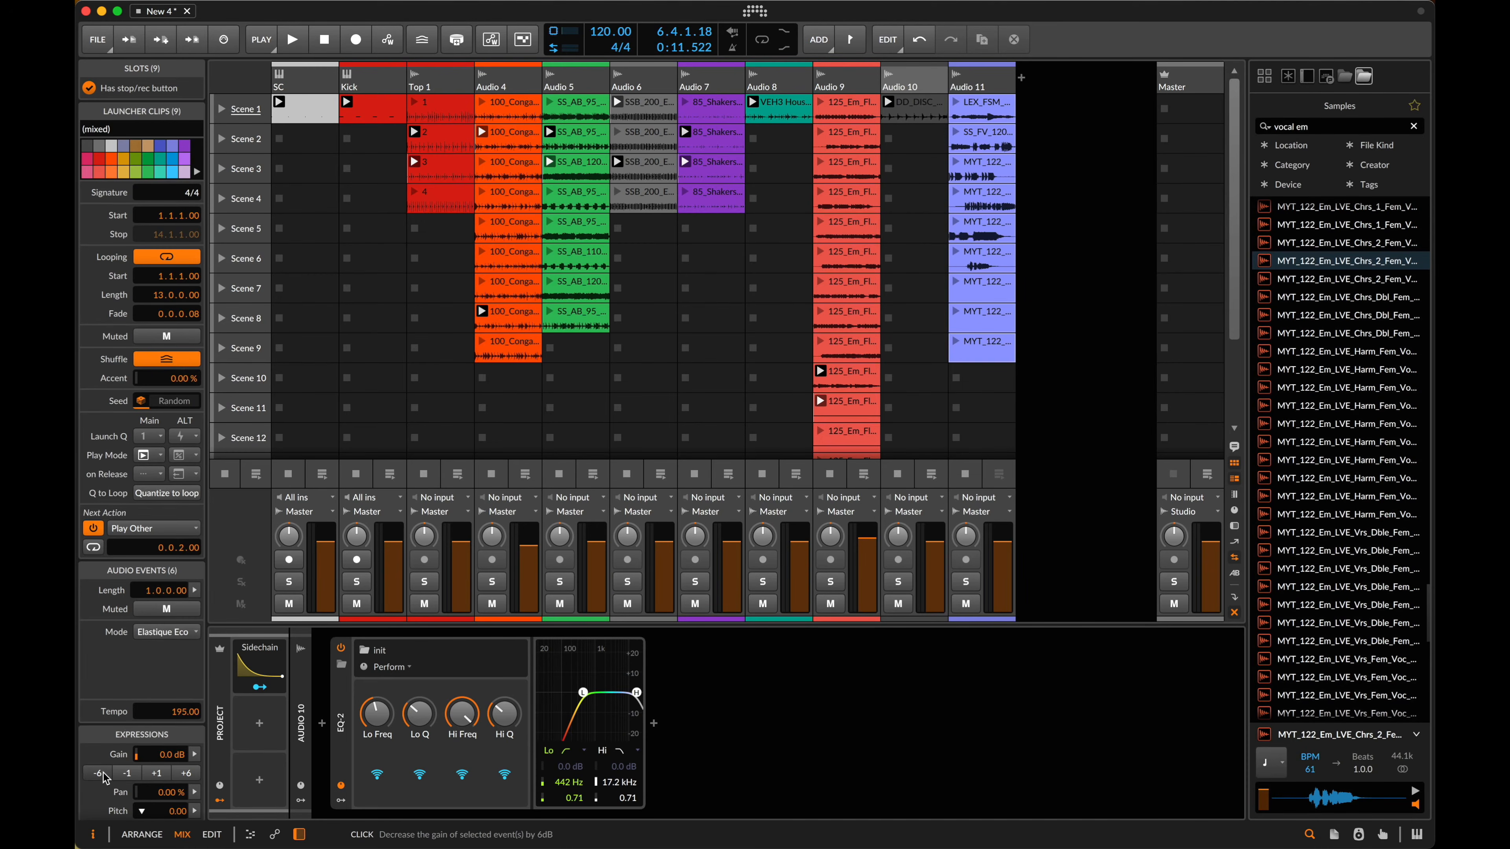
{"action": "left_click", "coordinate": [956, 102]}
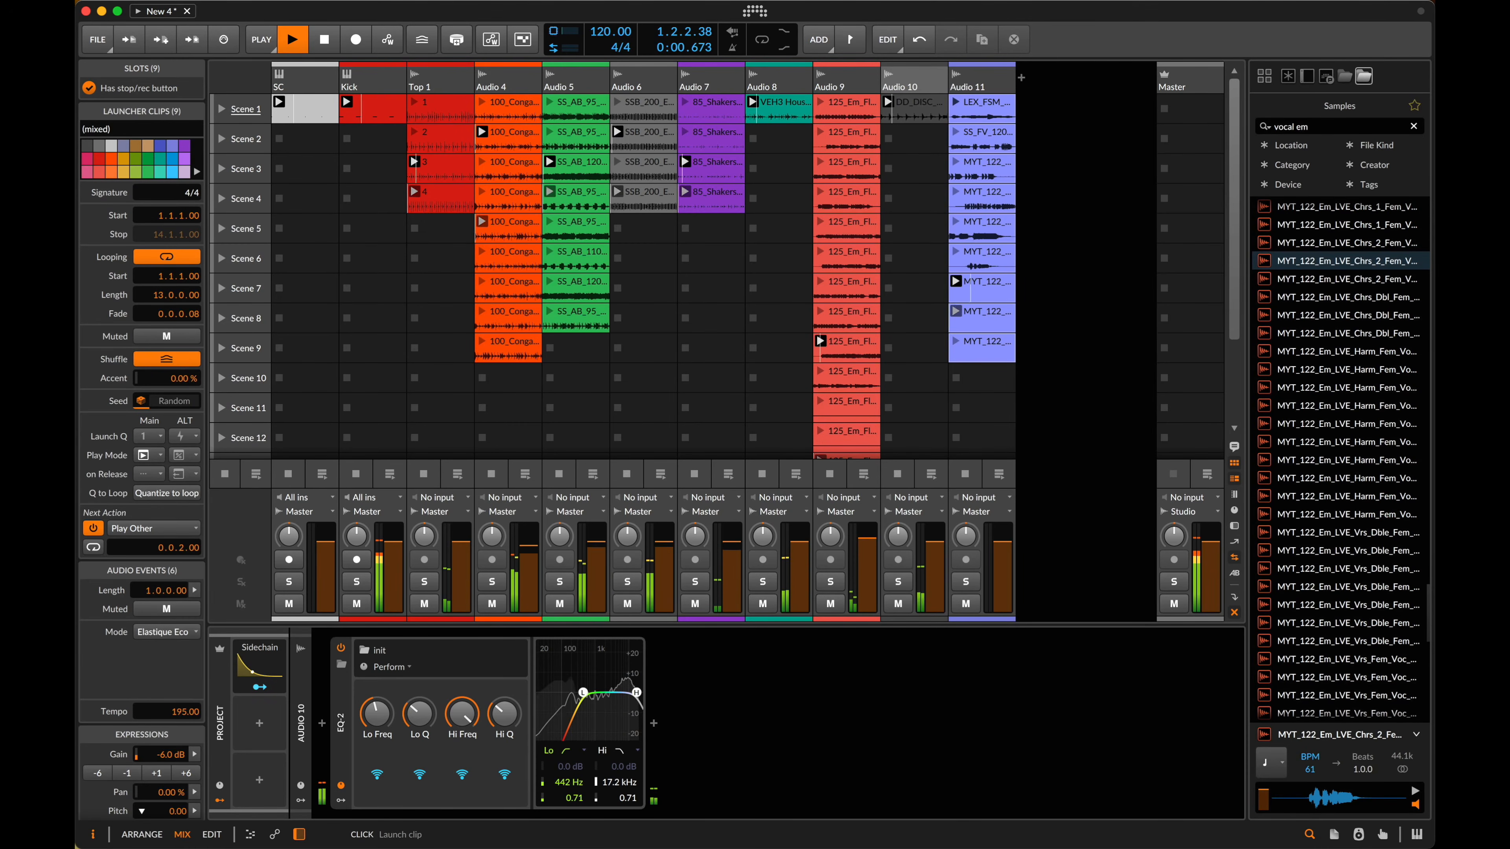
- Insert a Delay+ effect on the Audio 11 vocal track
{"action": "double_click", "coordinate": [980, 79]}
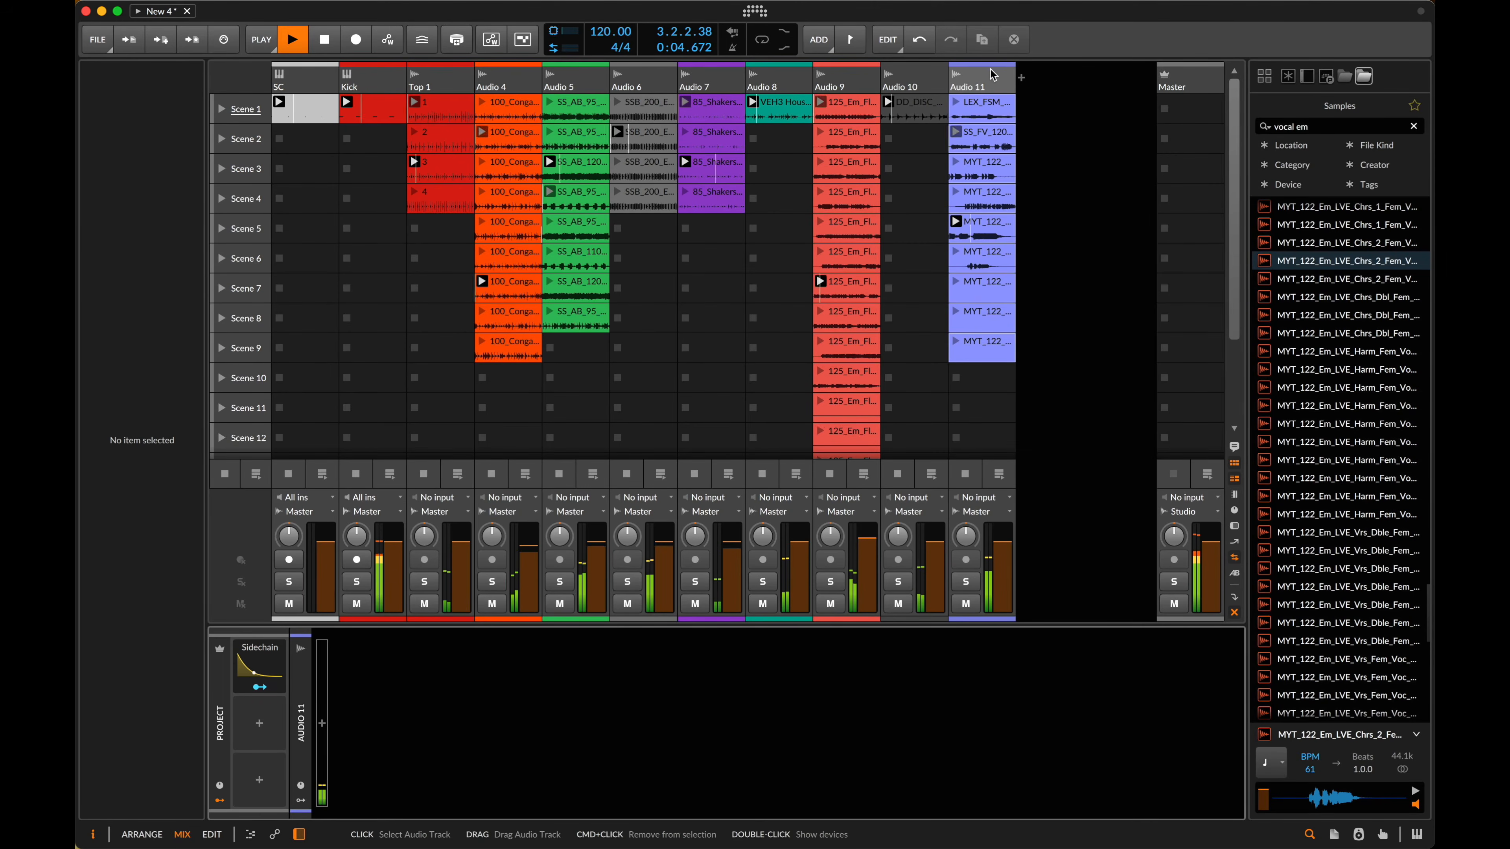
{"action": "left_click", "coordinate": [322, 723]}
{"action": "type", "text": "del"}
{"action": "key", "text": "Down"}
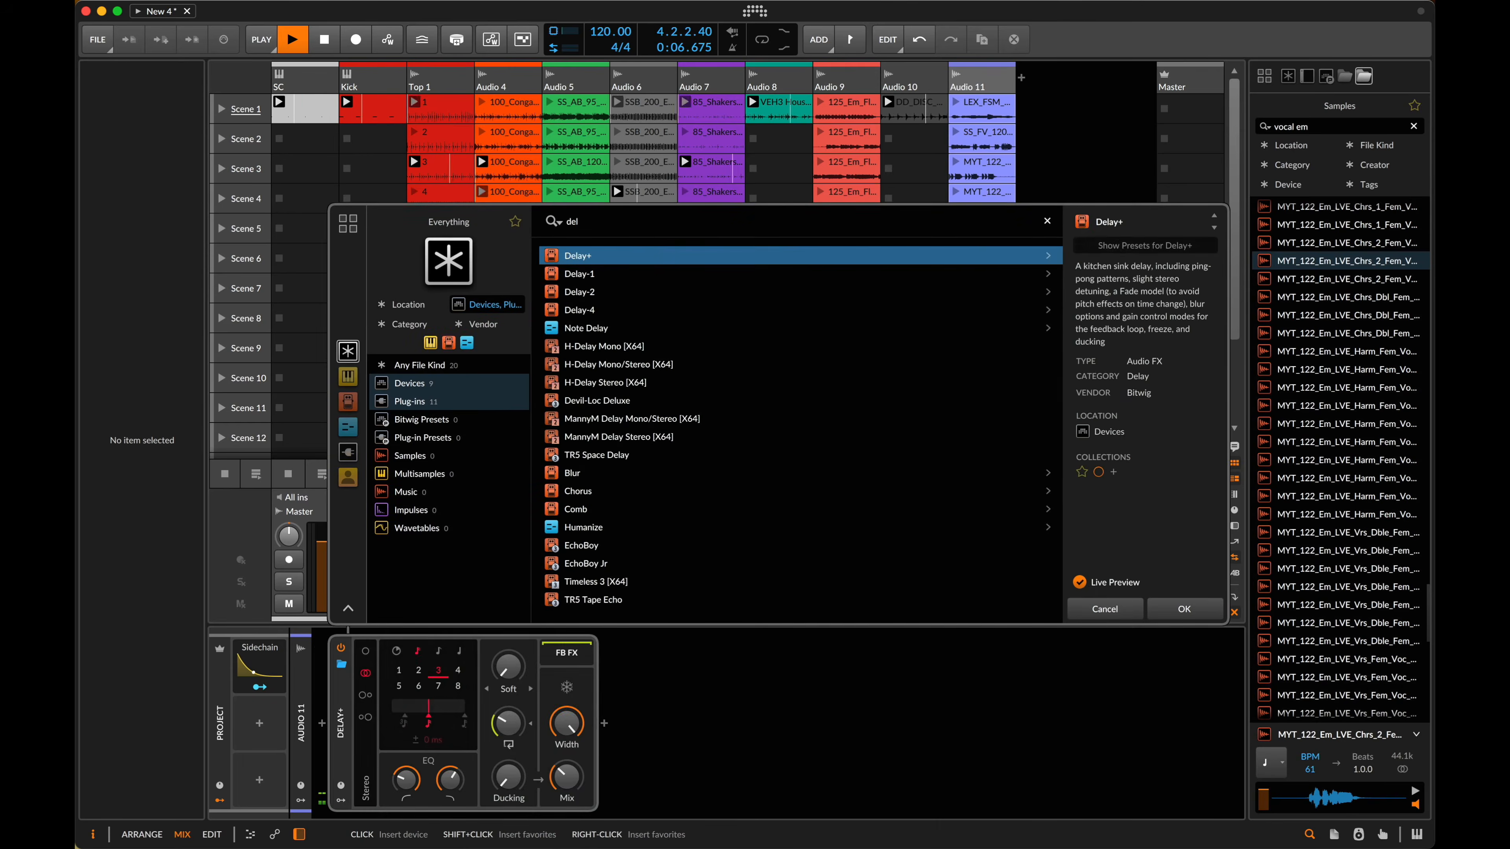
{"action": "key", "text": "Return"}
- Switch the vocal track's Delay+ to Ping R with time 2 and more mix, and set the nine clips' gain to -6.0 dB
{"action": "left_click_drag", "start_coordinate": [1074, 81], "coordinate": [986, 357]}
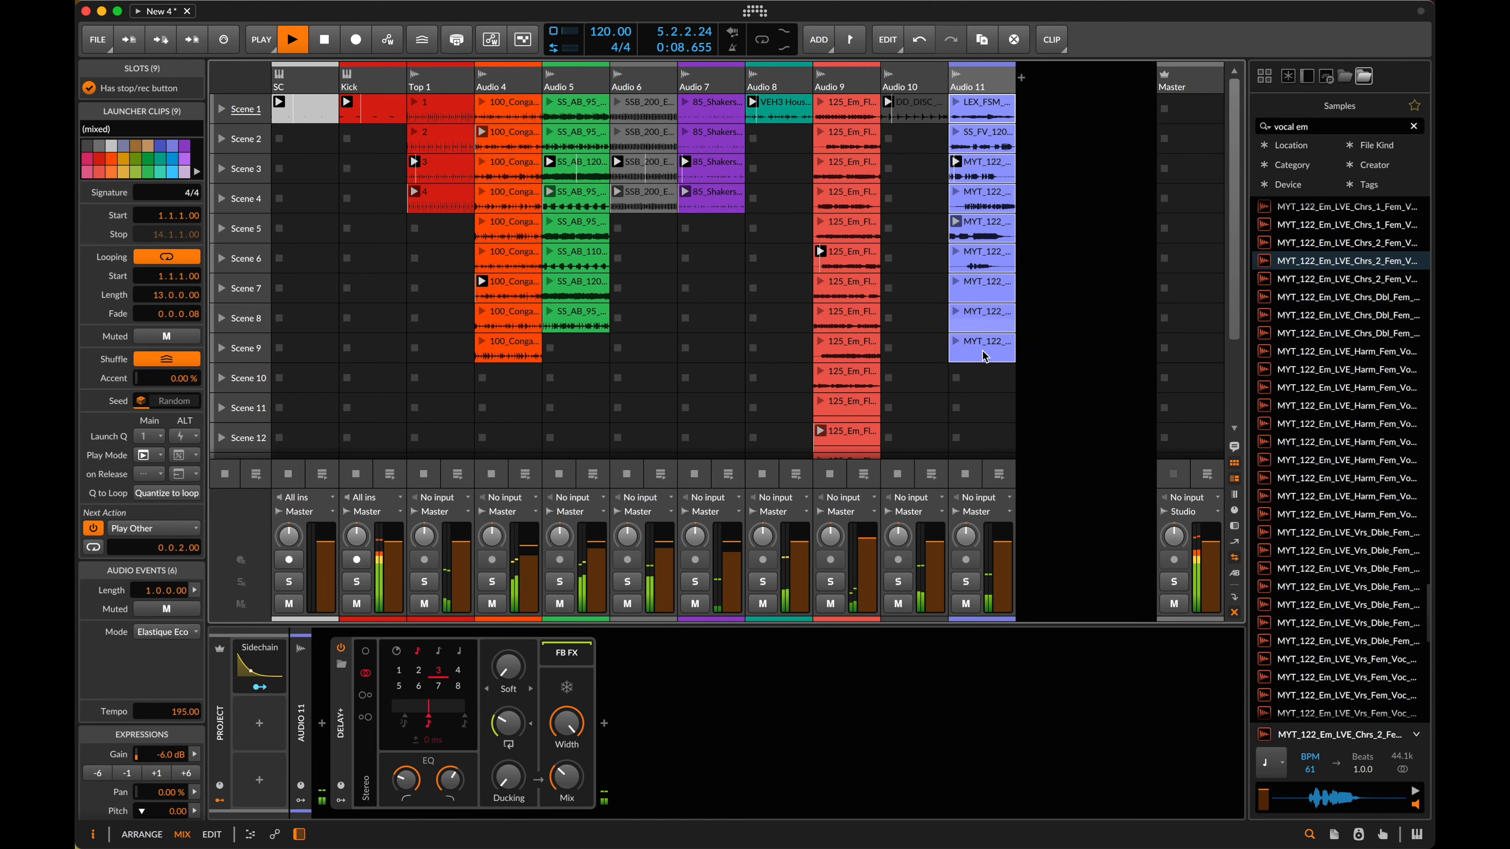
{"action": "left_click", "coordinate": [98, 773]}
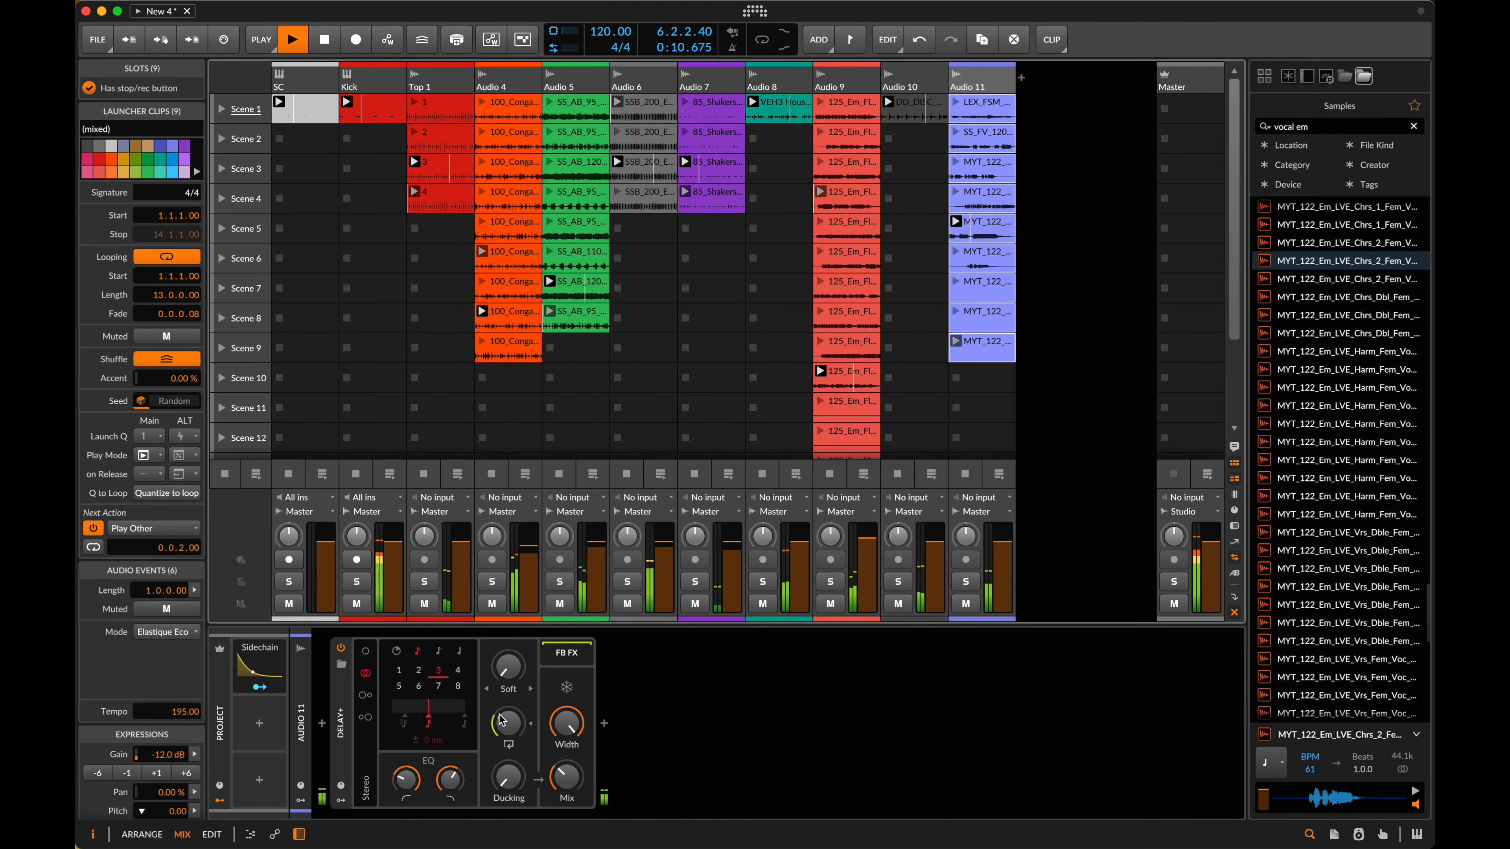
{"action": "double_click", "coordinate": [567, 774]}
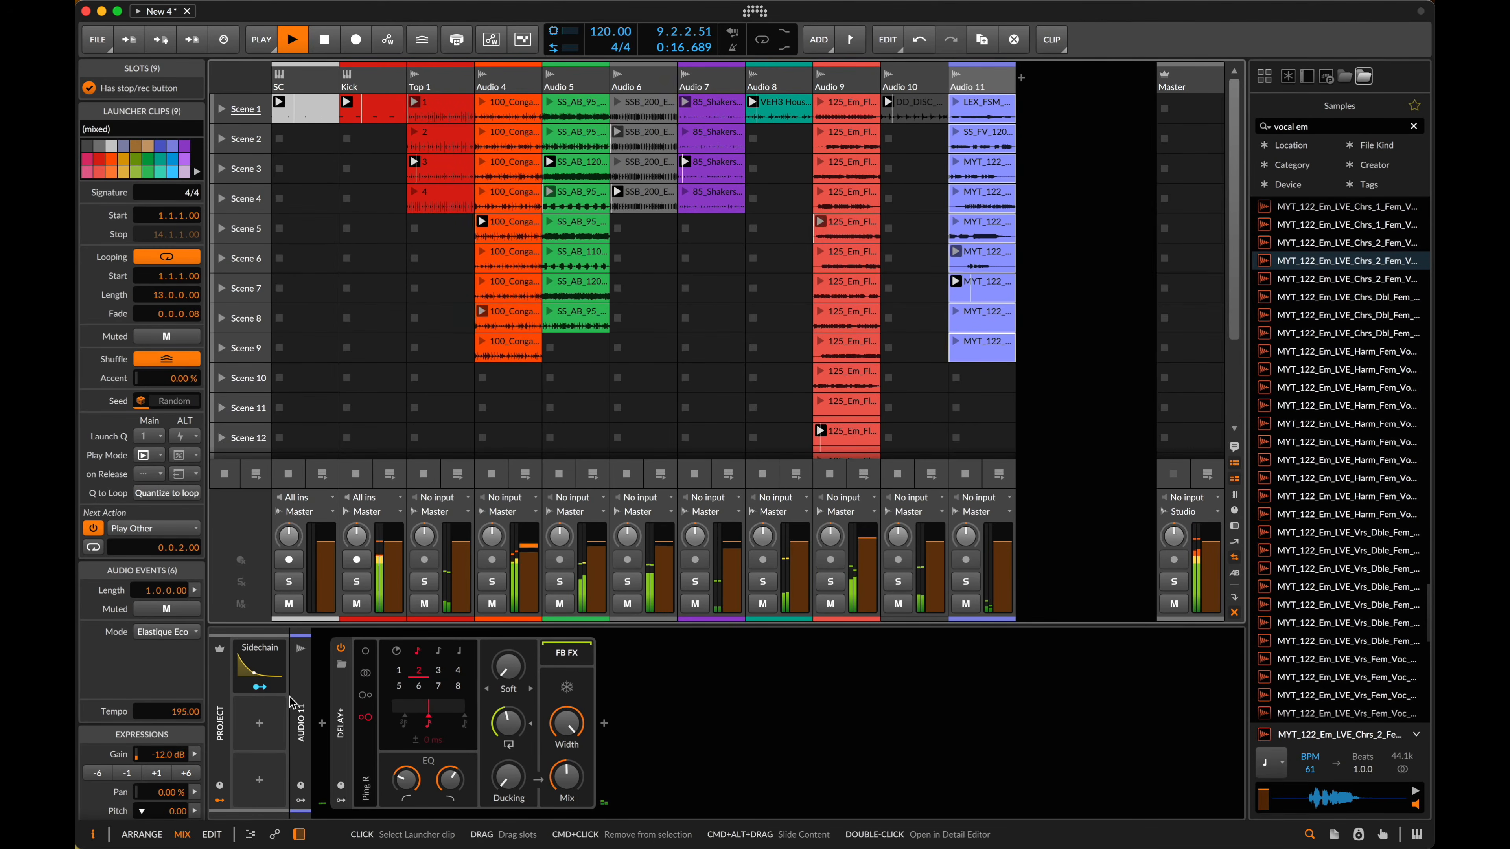
{"action": "left_click", "coordinate": [191, 774]}
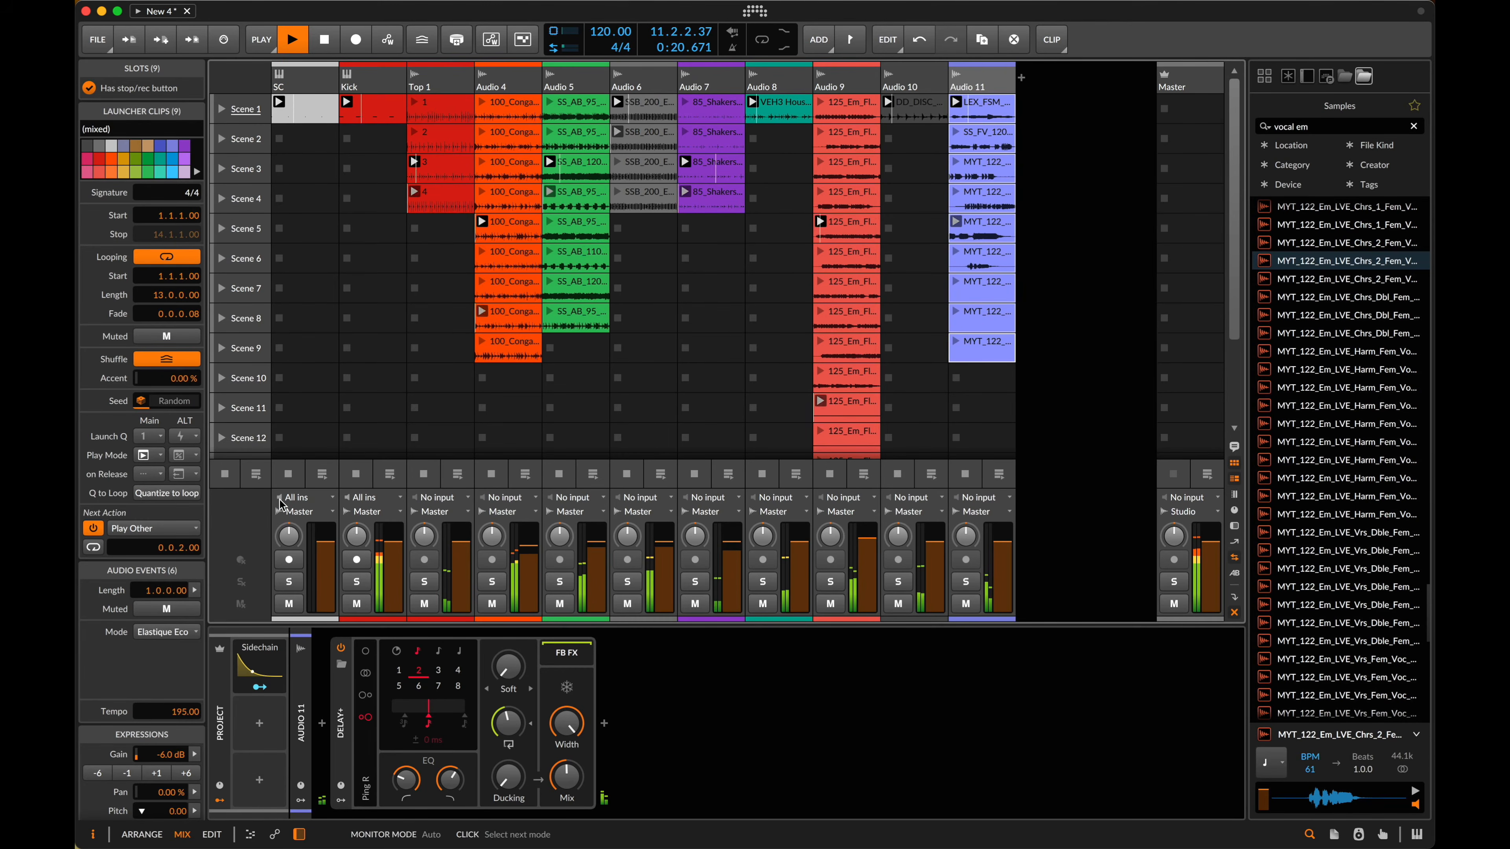
- Set the next-action interval of all nine Audio 11 clips to 0.1.0.00 and replay the groove from Scene 1
{"action": "key", "text": "space"}
{"action": "left_click", "coordinate": [1000, 112]}
{"action": "left_click", "coordinate": [987, 349], "text": "shift"}
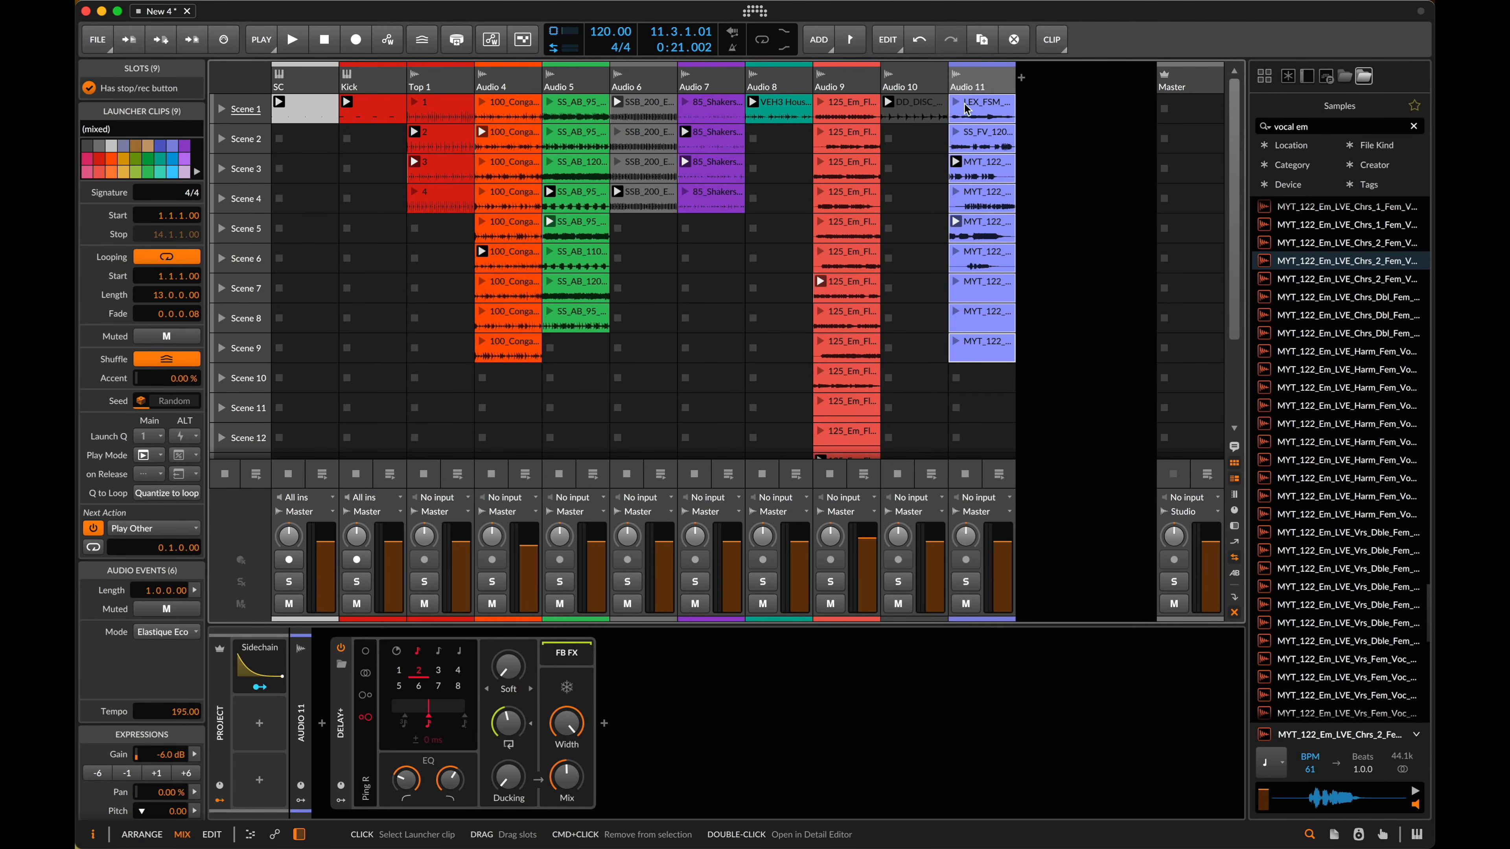
{"action": "key", "text": "space"}
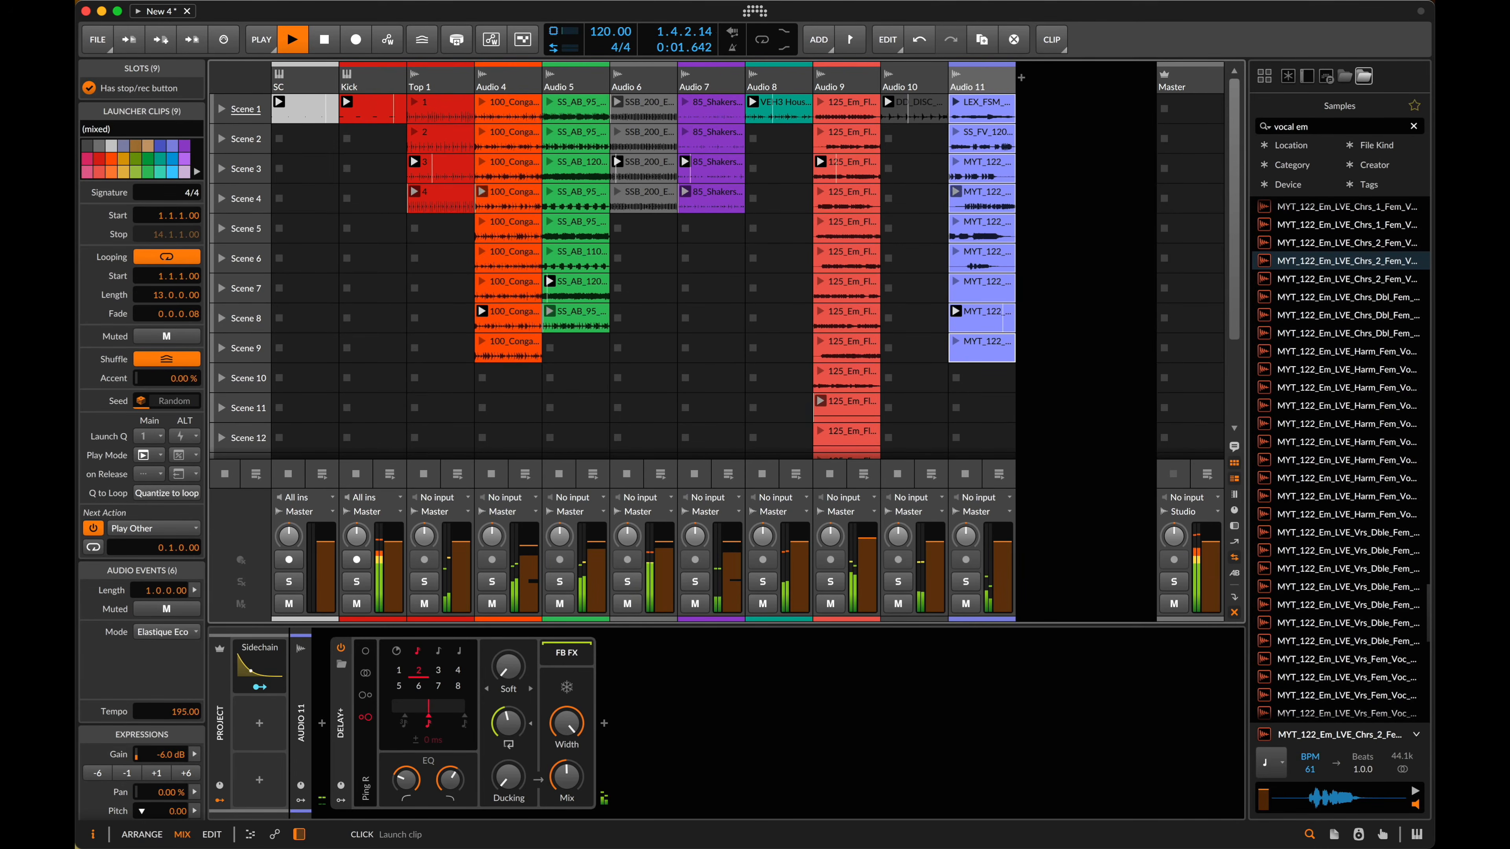
{"action": "key", "text": "Escape"}
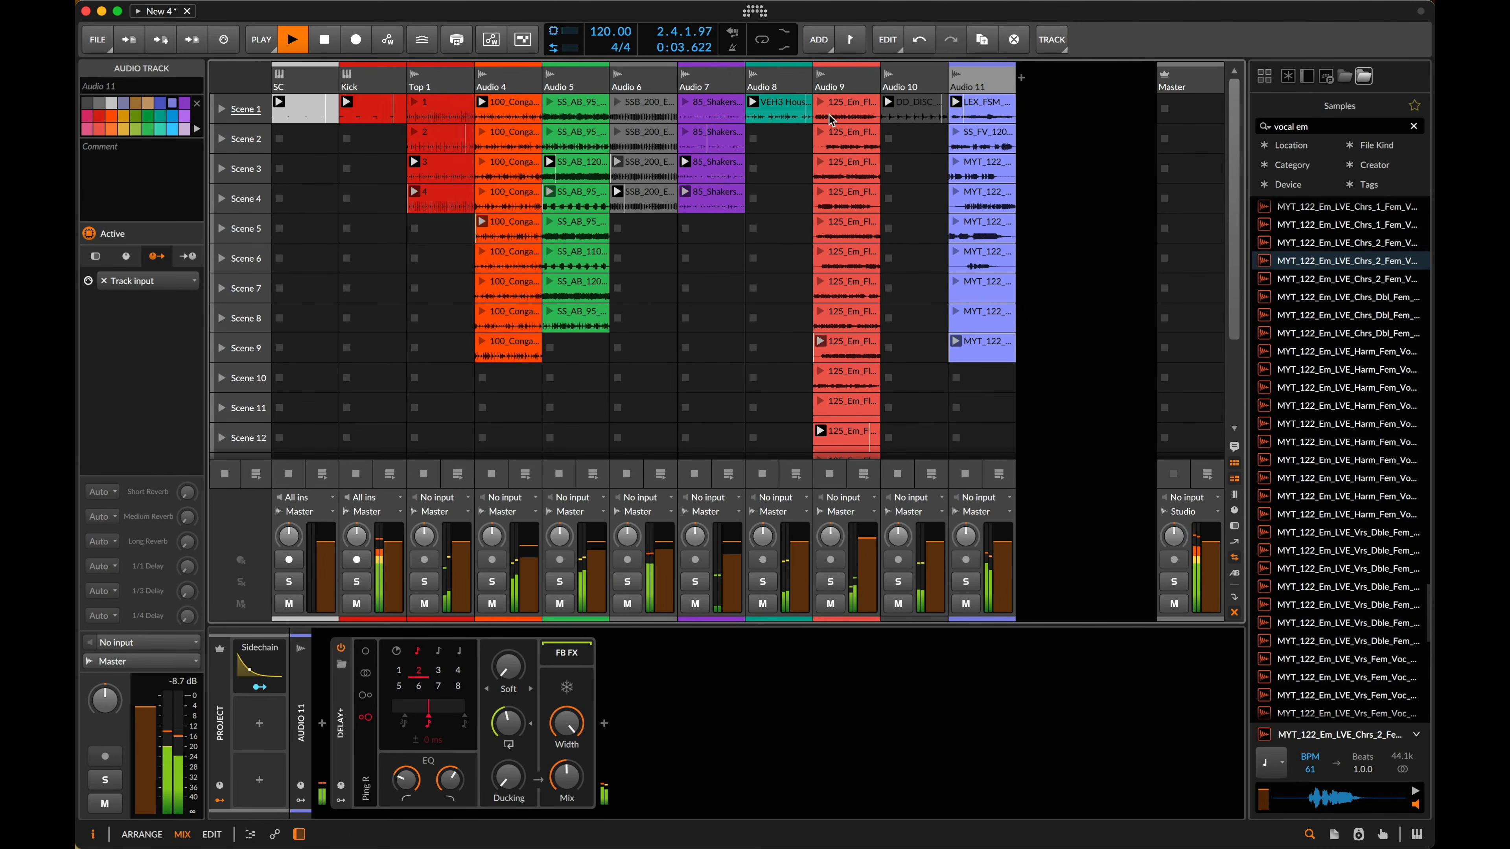
{"action": "key", "text": "space"}
{"action": "left_click", "coordinate": [221, 109]}
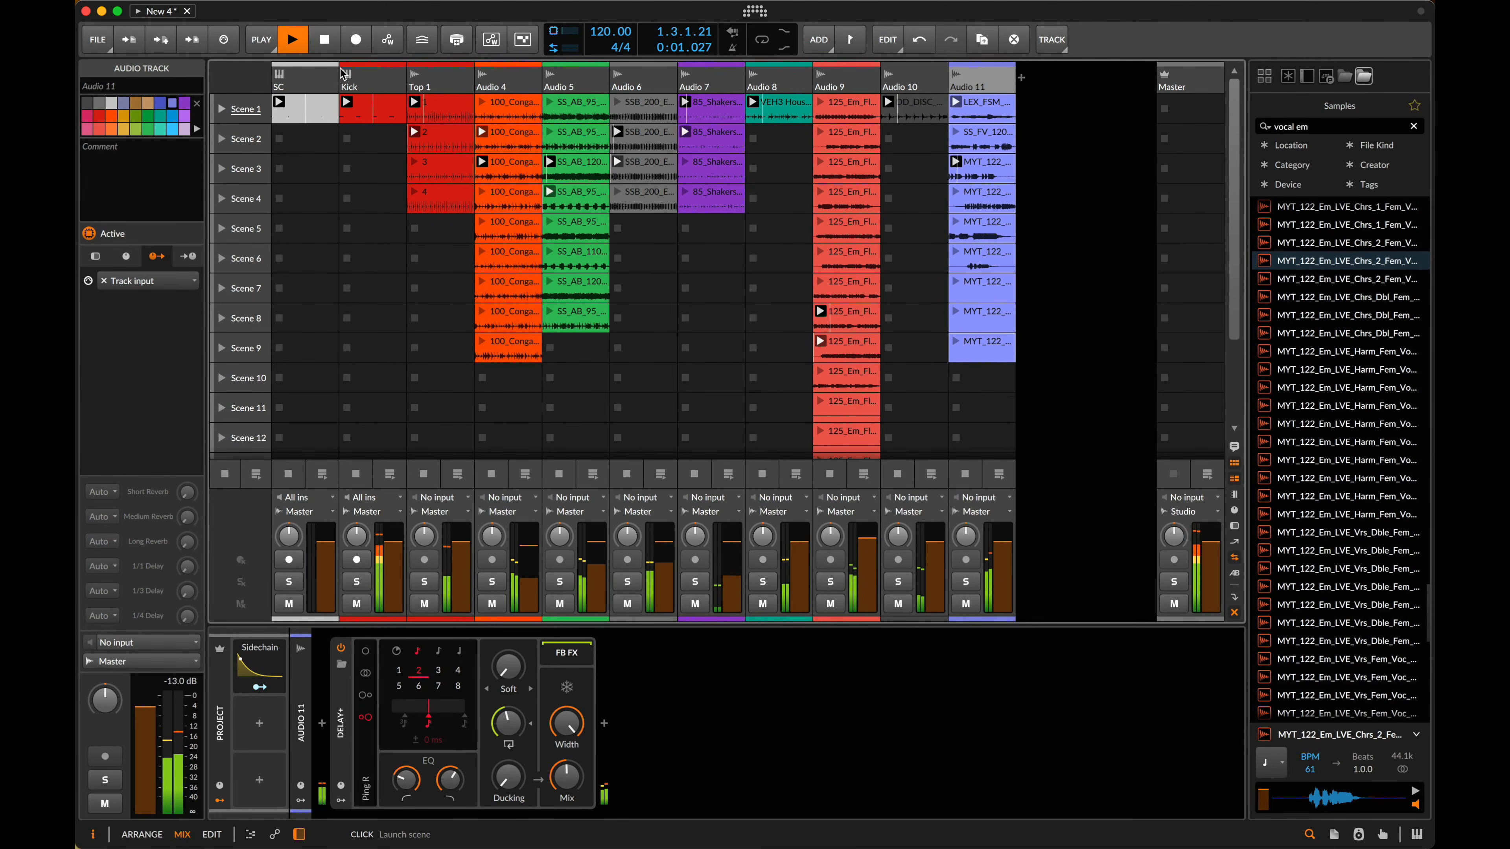
- Open the Kick sampler's filter frequency to 30.0 kHz and set its output to -2.6 dB
{"action": "left_click", "coordinate": [368, 109]}
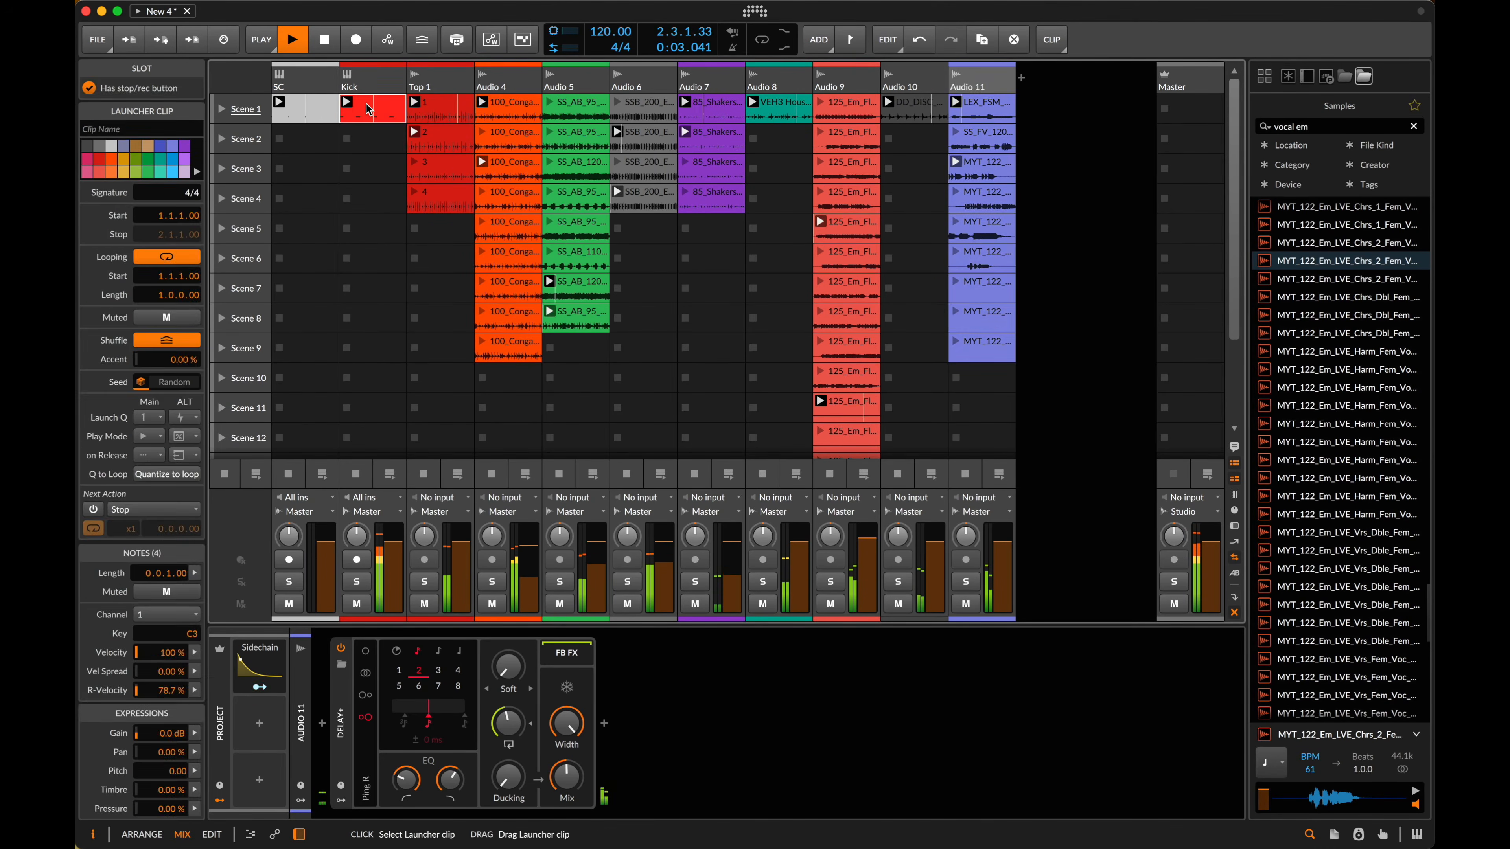
{"action": "left_click", "coordinate": [377, 81]}
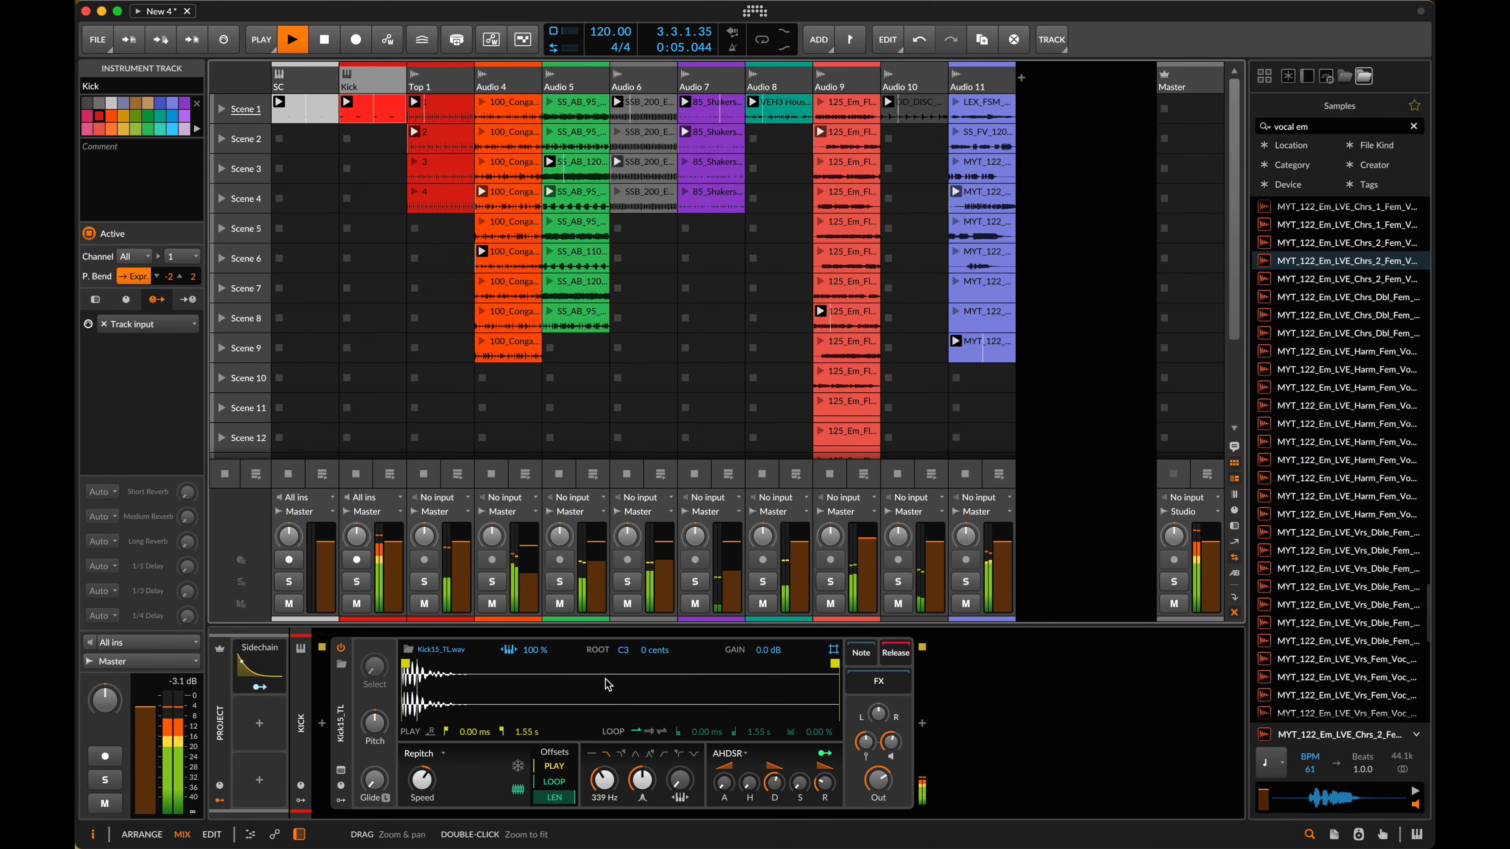
{"action": "left_click_drag", "start_coordinate": [603, 779], "coordinate": [603, 707]}
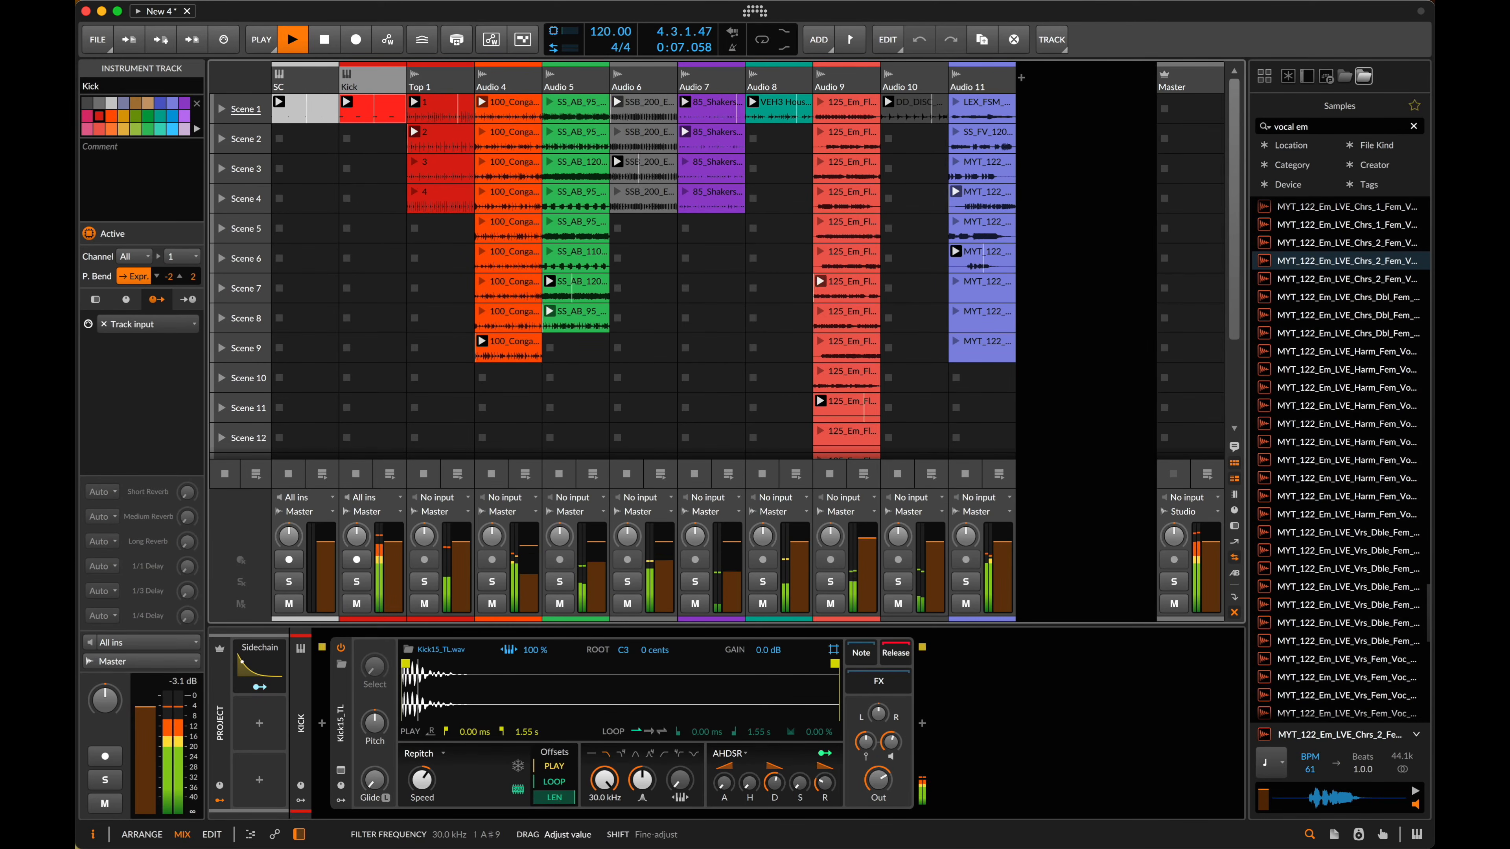
{"action": "left_click_drag", "start_coordinate": [878, 779], "coordinate": [878, 788]}
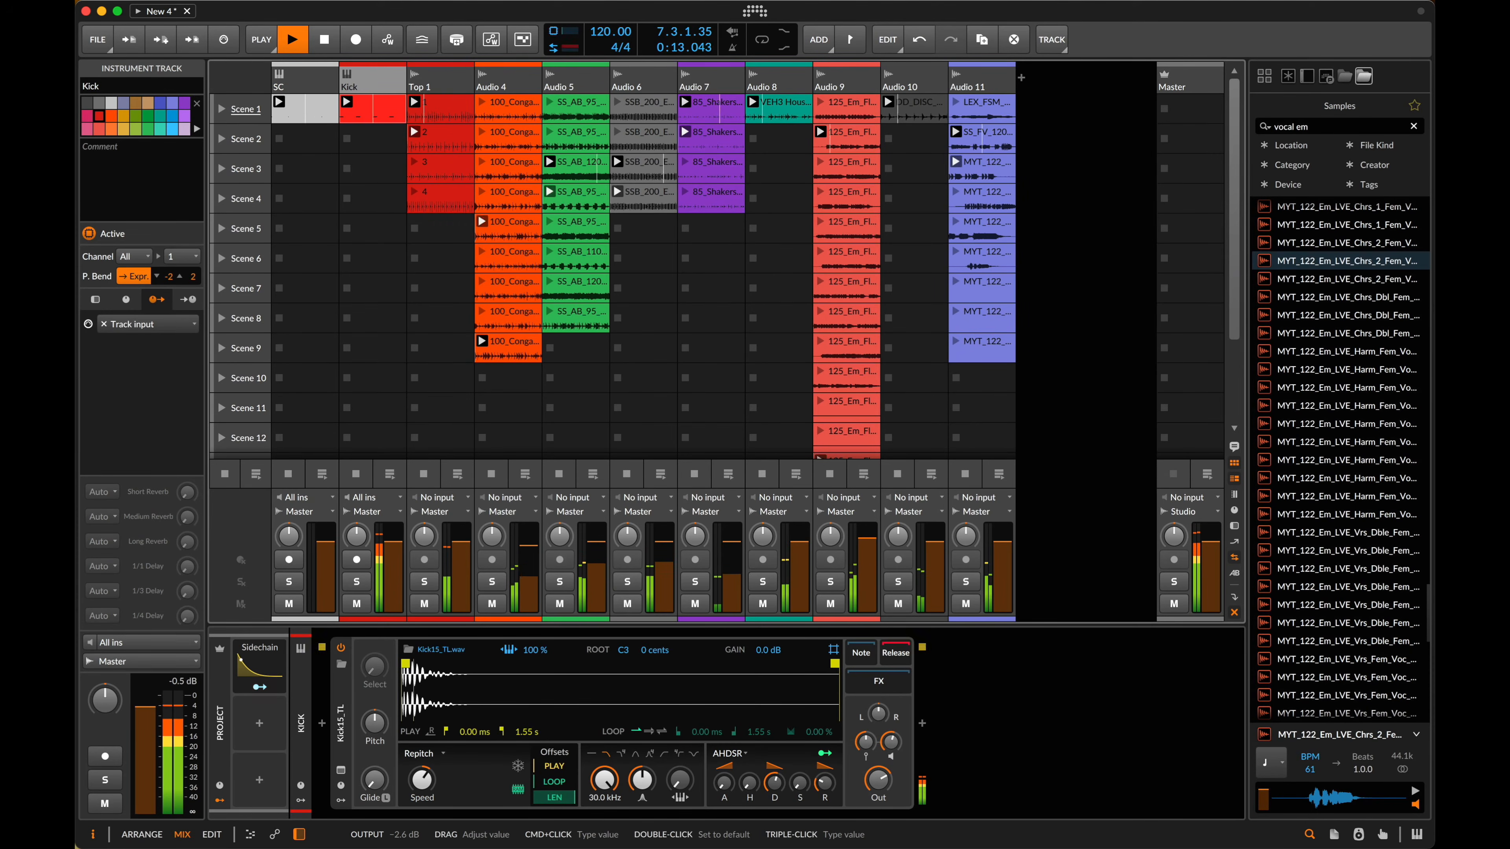
- Check the Audio 9 and Audio 7 tracks, search the samples for shakers and audition Shakers_162 with playback stopped
{"action": "left_click", "coordinate": [841, 83]}
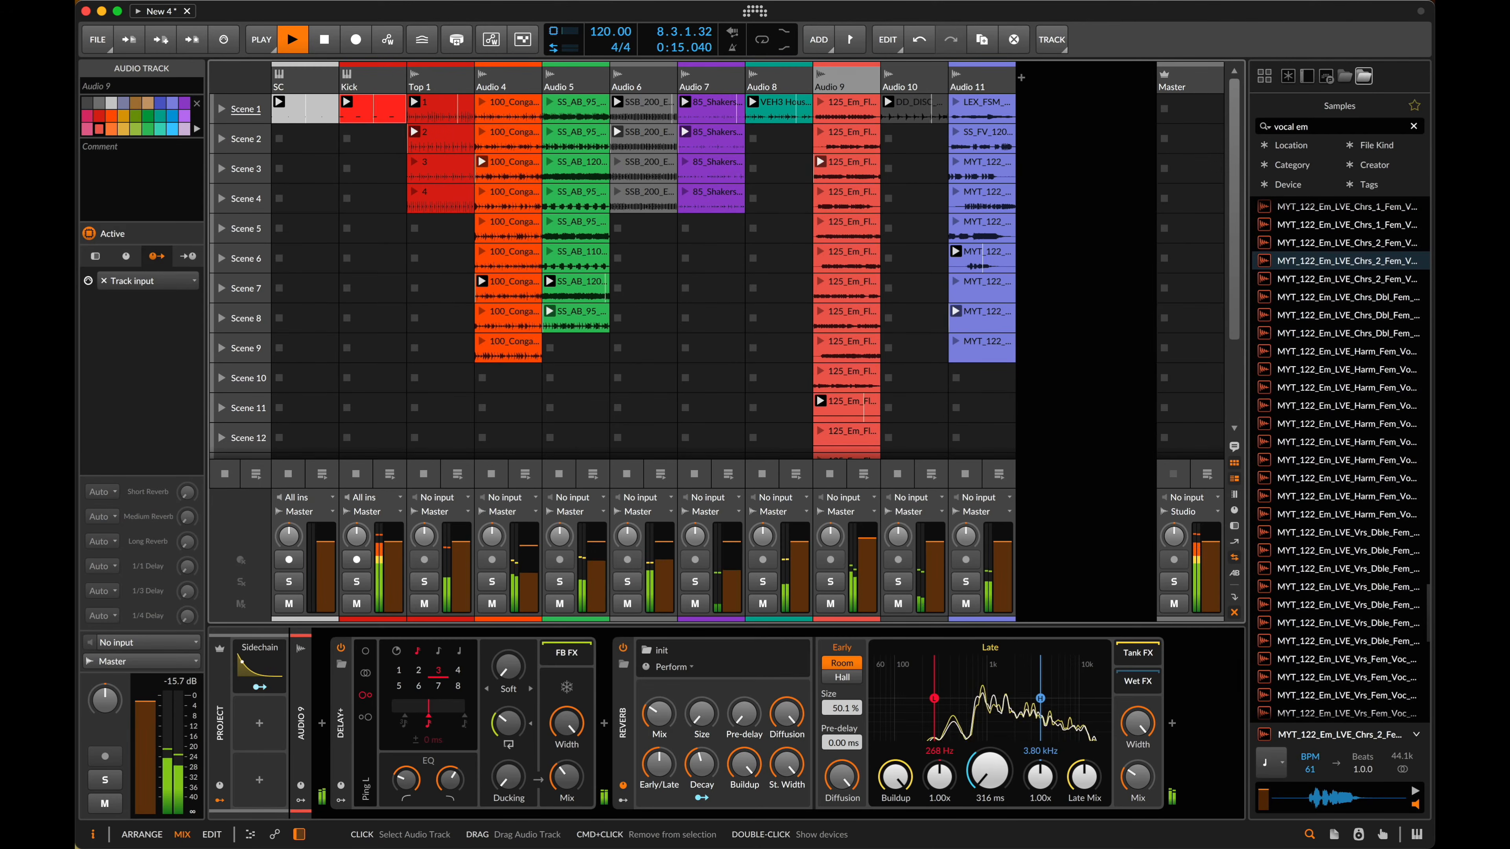
{"action": "left_click", "coordinate": [708, 83]}
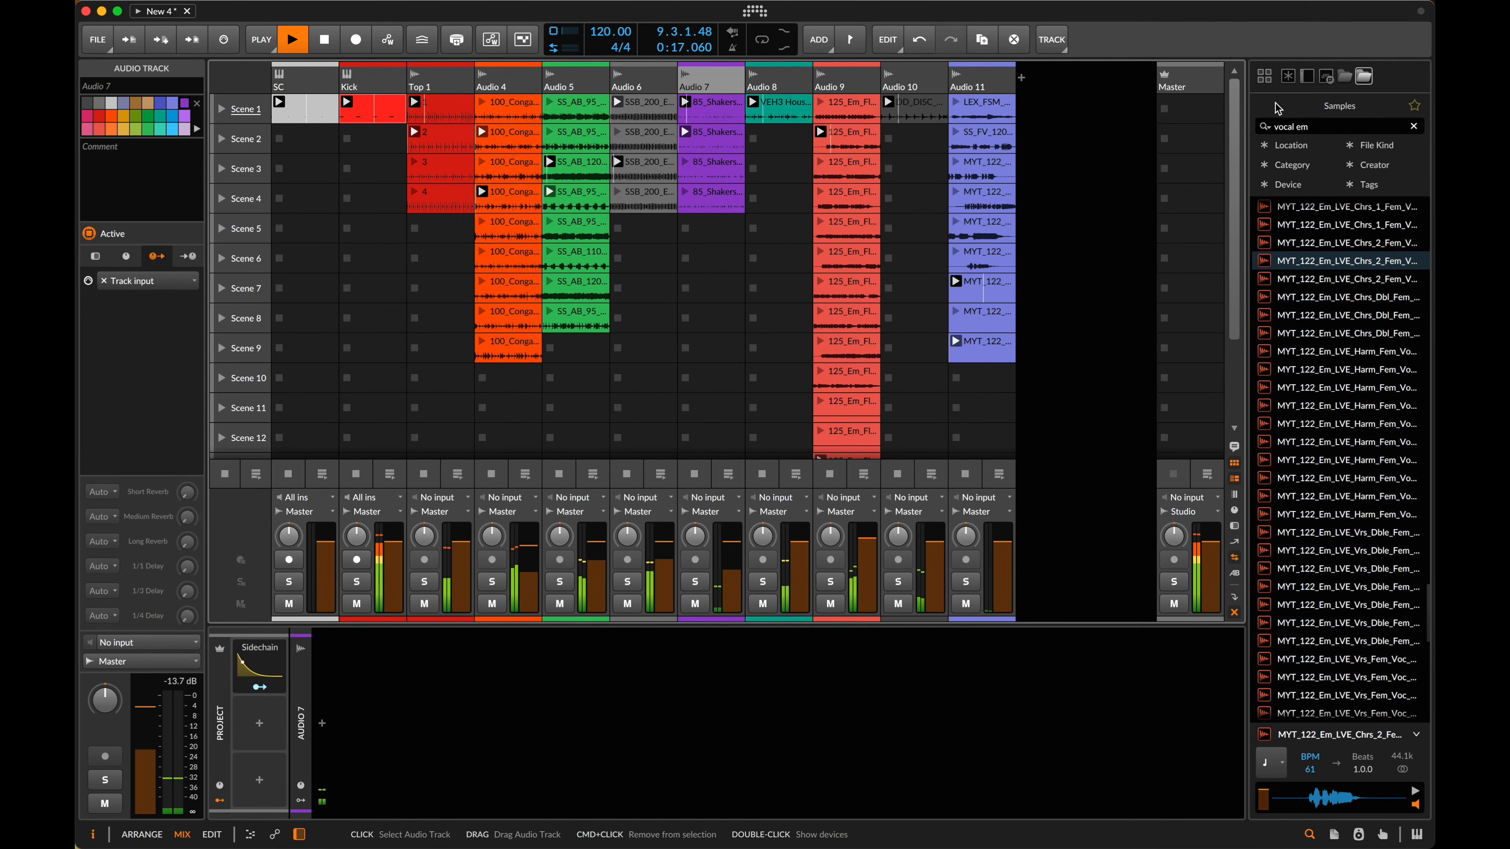
{"action": "triple_click", "coordinate": [1301, 126]}
{"action": "type", "text": "shaker"}
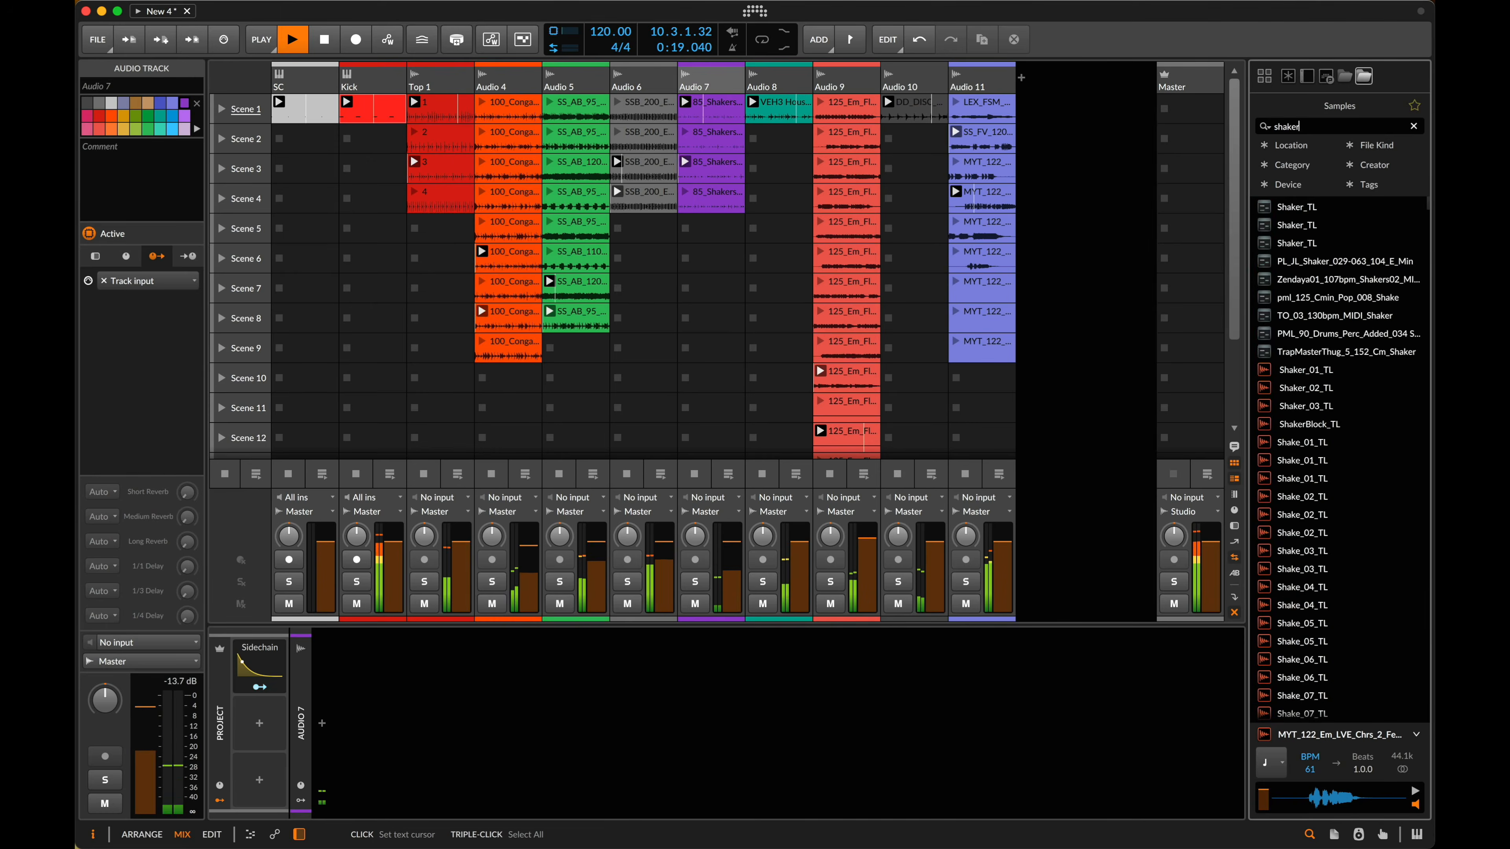
{"action": "type", "text": "s"}
{"action": "scroll", "coordinate": [1373, 416], "scroll_direction": "down", "scroll_amount": 20}
{"action": "left_click", "coordinate": [1283, 412]}
{"action": "key", "text": "space"}
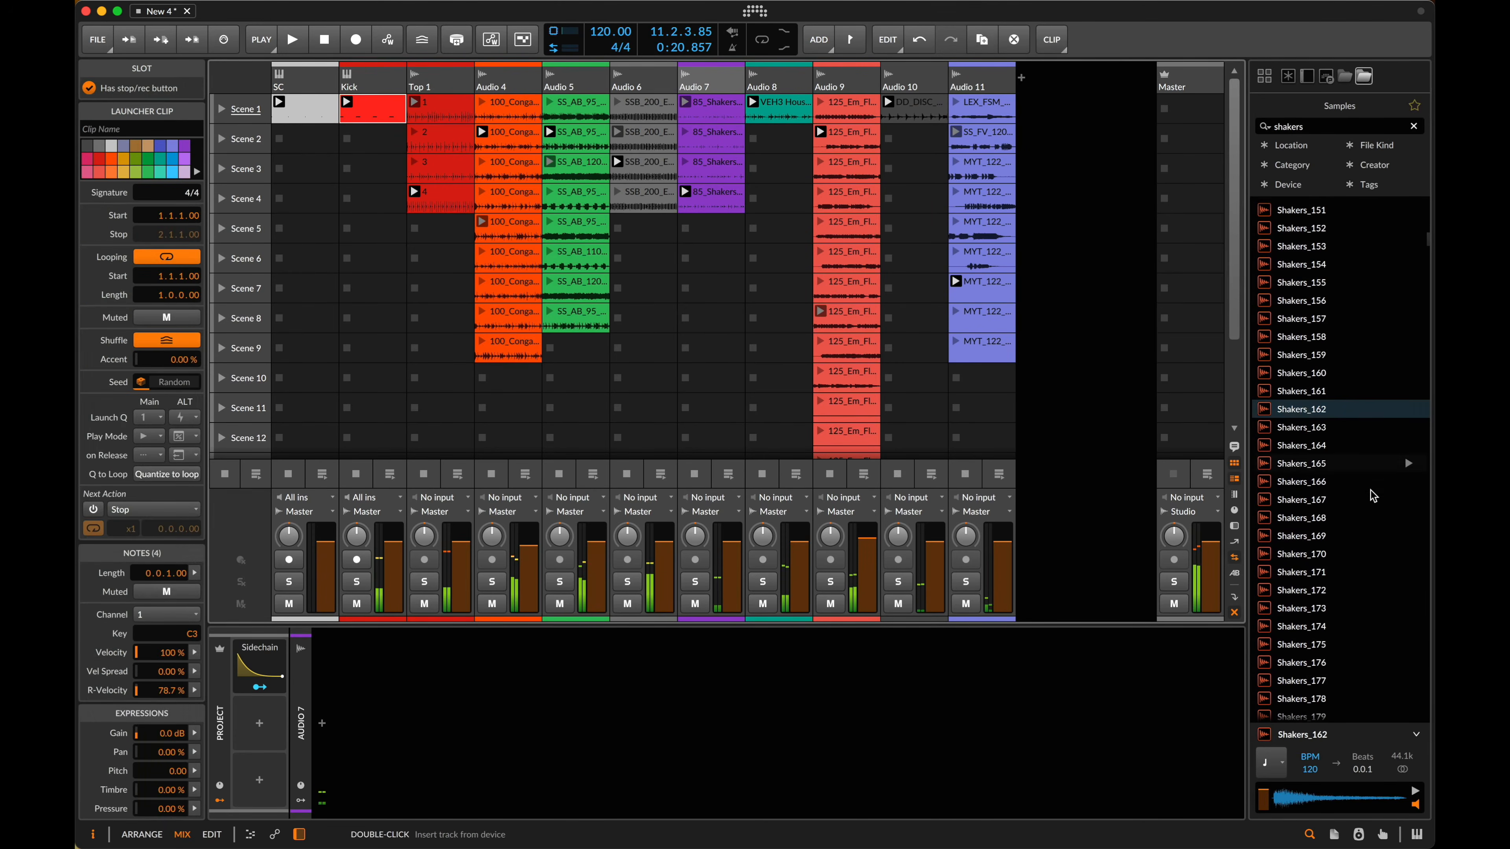
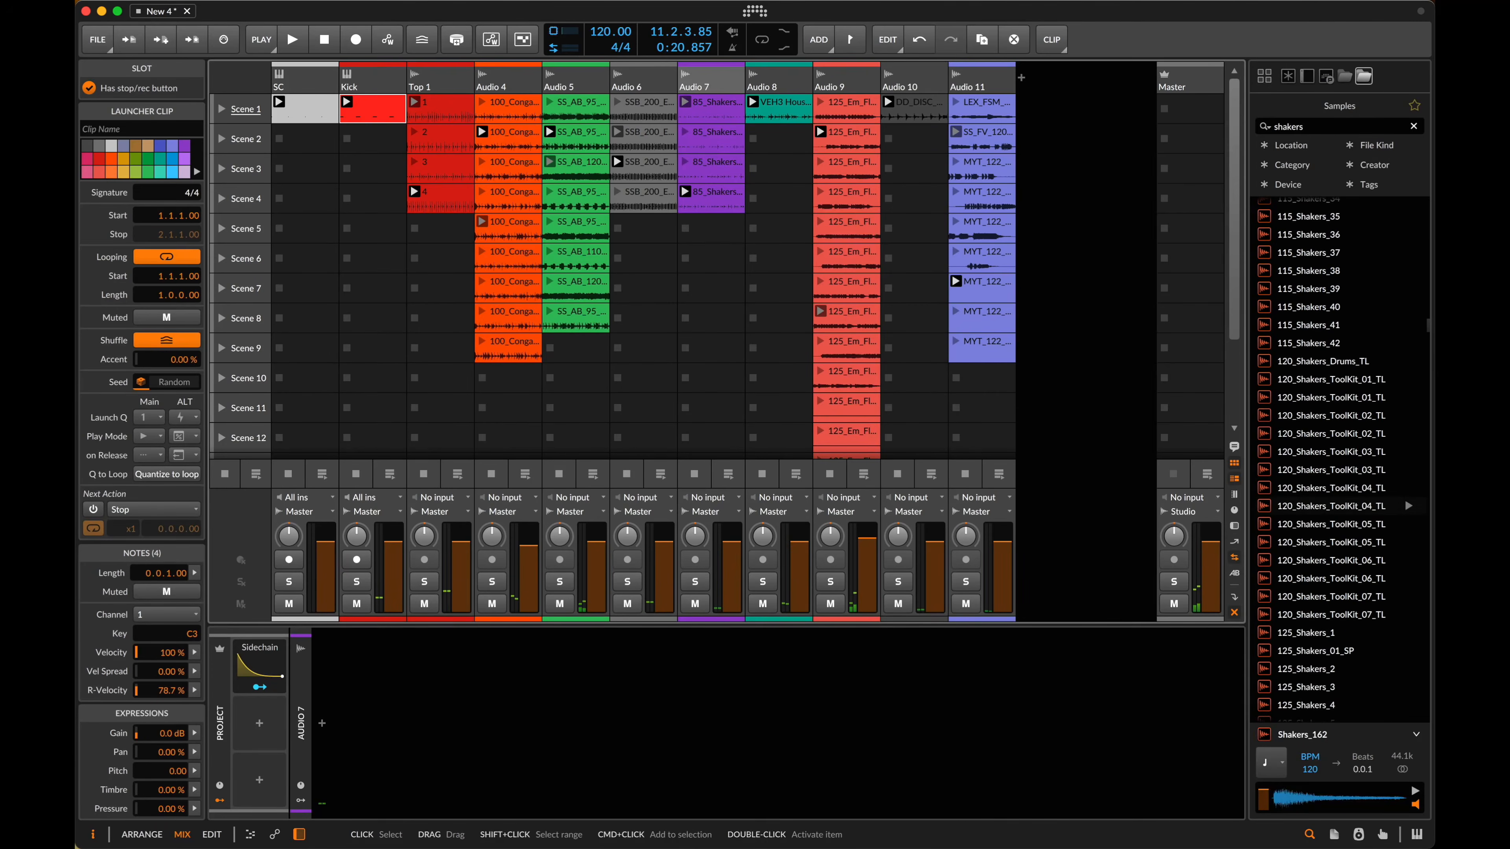
- Audition several 115_Shakers loops, including 39, 31 and 27, and the 021 Hats and Shakers sample
{"action": "left_click", "coordinate": [1325, 289]}
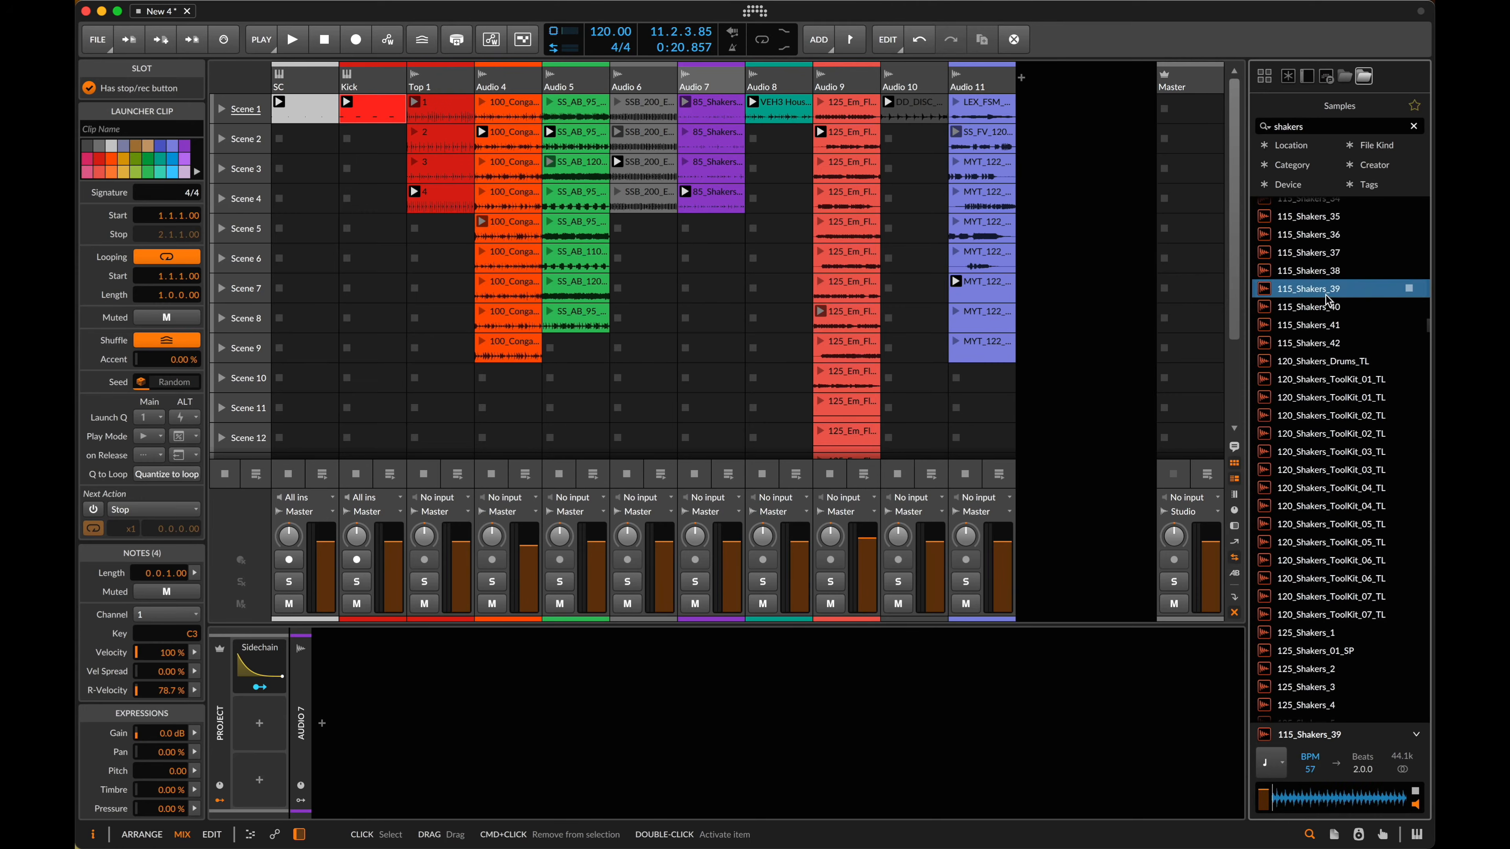
{"action": "scroll", "coordinate": [1329, 294], "scroll_direction": "up", "scroll_amount": 5}
{"action": "left_click", "coordinate": [1324, 420]}
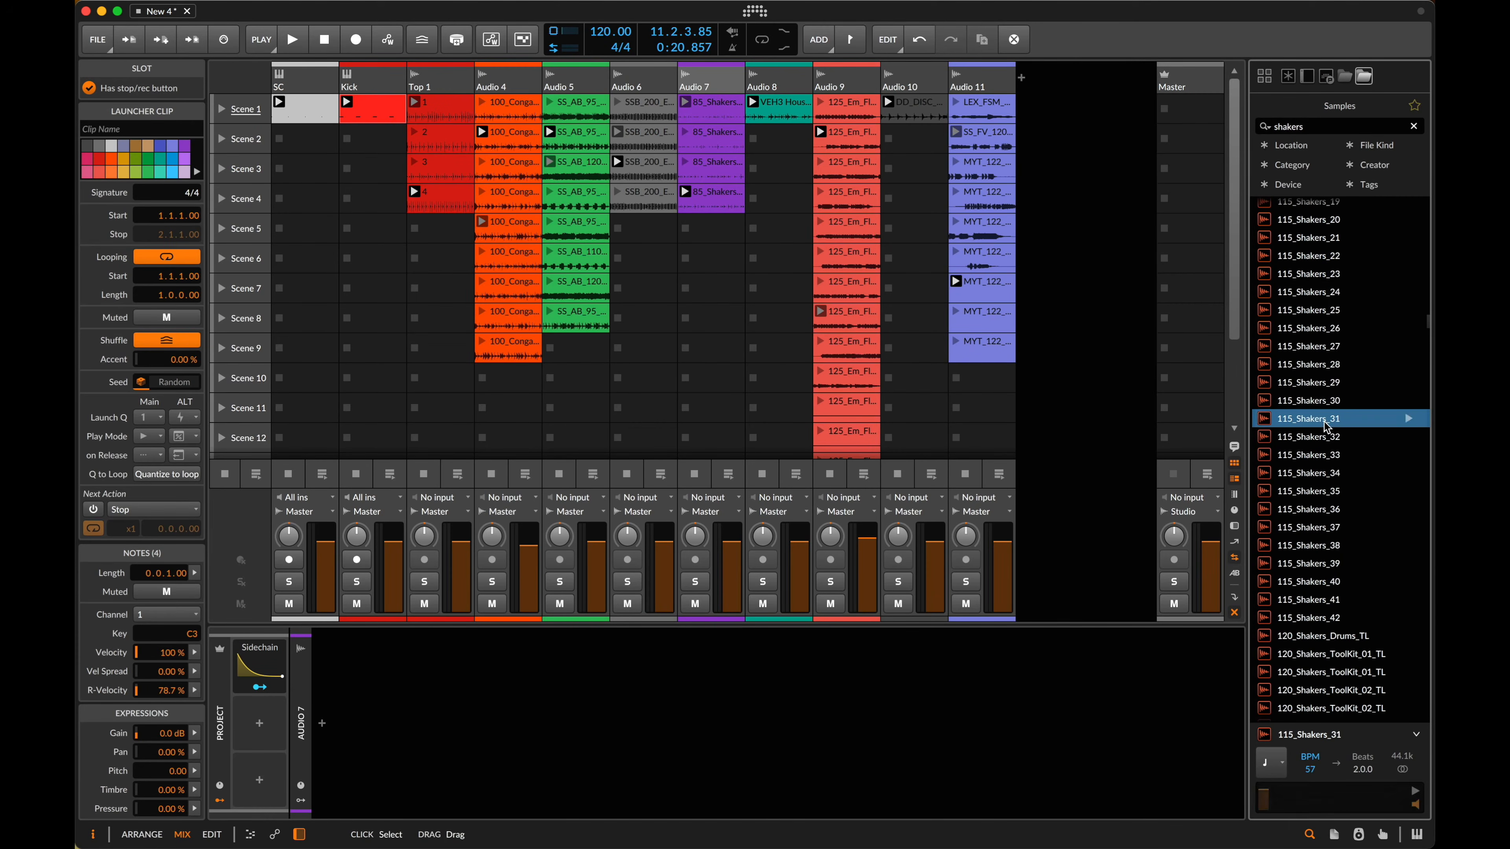
{"action": "left_click", "coordinate": [1330, 347]}
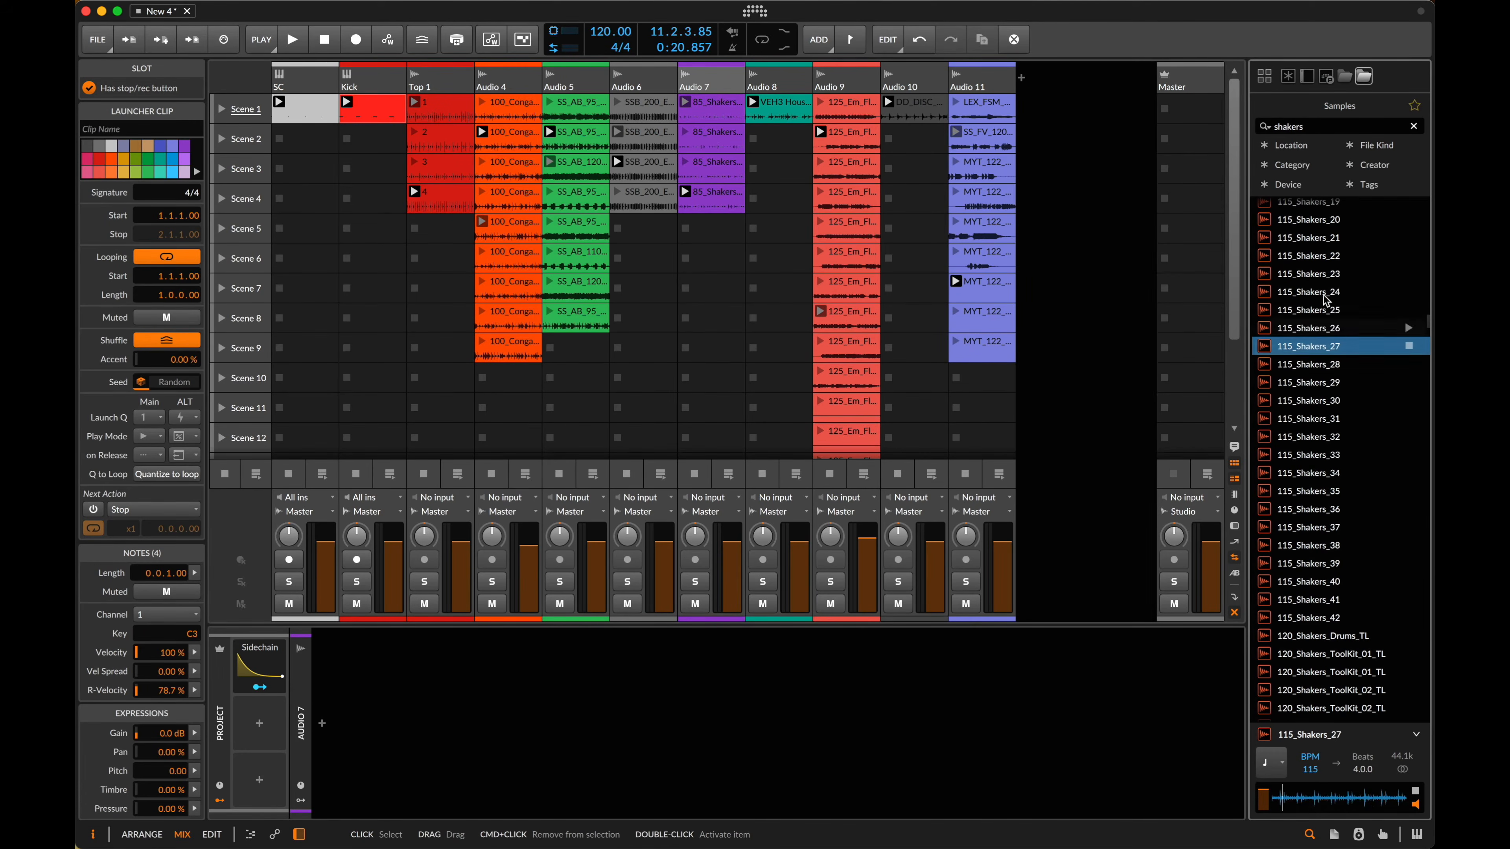
{"action": "left_click", "coordinate": [1324, 275]}
{"action": "scroll", "coordinate": [1324, 275], "scroll_direction": "down", "scroll_amount": 15}
{"action": "left_click", "coordinate": [1324, 268]}
{"action": "scroll", "coordinate": [1324, 273], "scroll_direction": "down", "scroll_amount": 12}
{"action": "left_click", "coordinate": [1324, 282]}
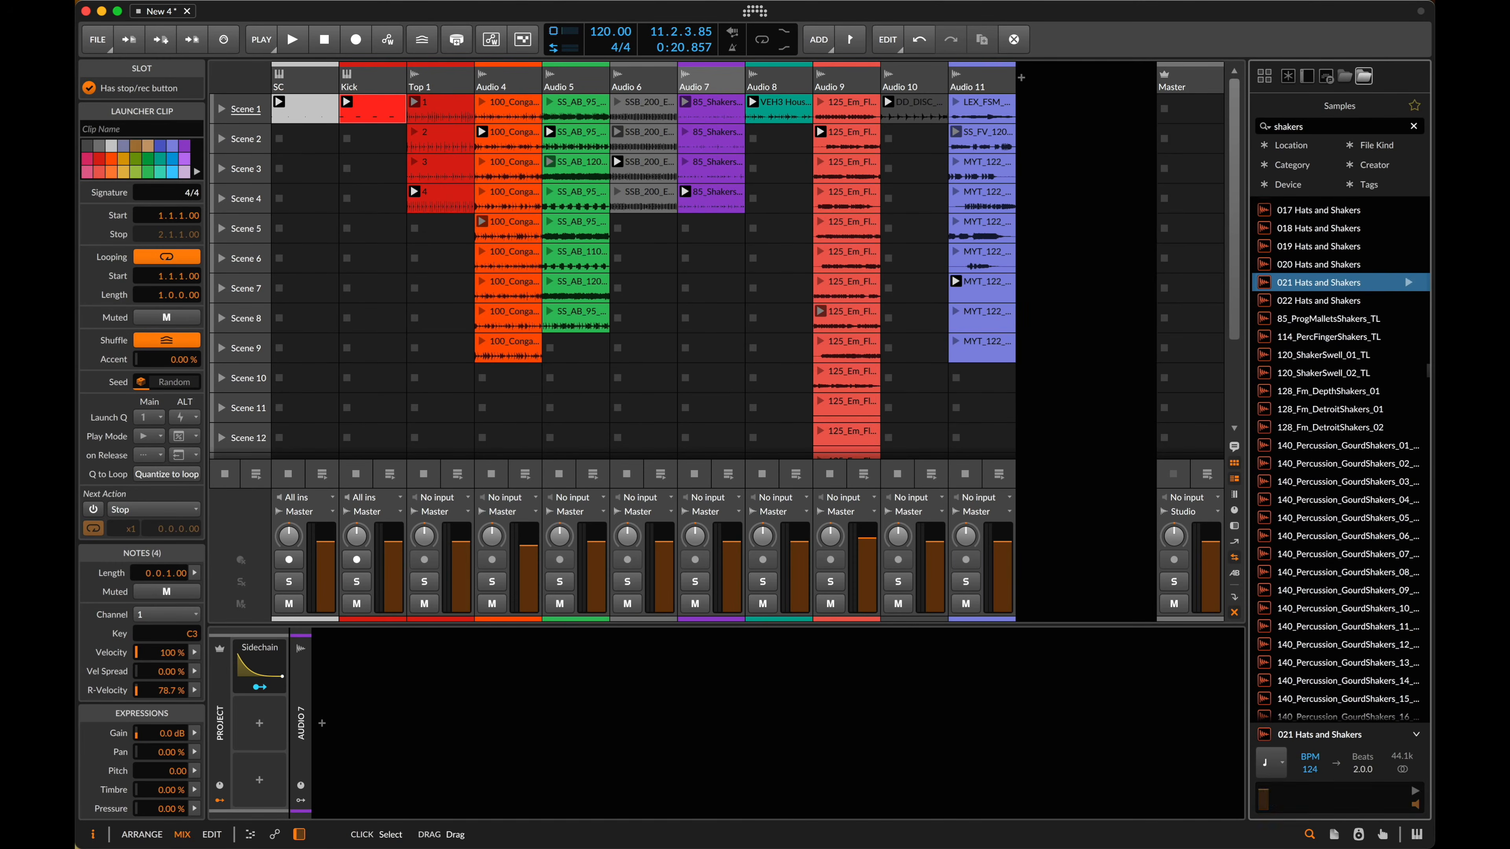
- Audition more shaker loops, place 27_Percussion_122bpm_Shaker in Scene 1 of a new track after Audio 7, and launch it
{"action": "scroll", "coordinate": [1325, 280], "scroll_direction": "down", "scroll_amount": 10}
{"action": "left_click", "coordinate": [1326, 268]}
{"action": "left_click", "coordinate": [1338, 395]}
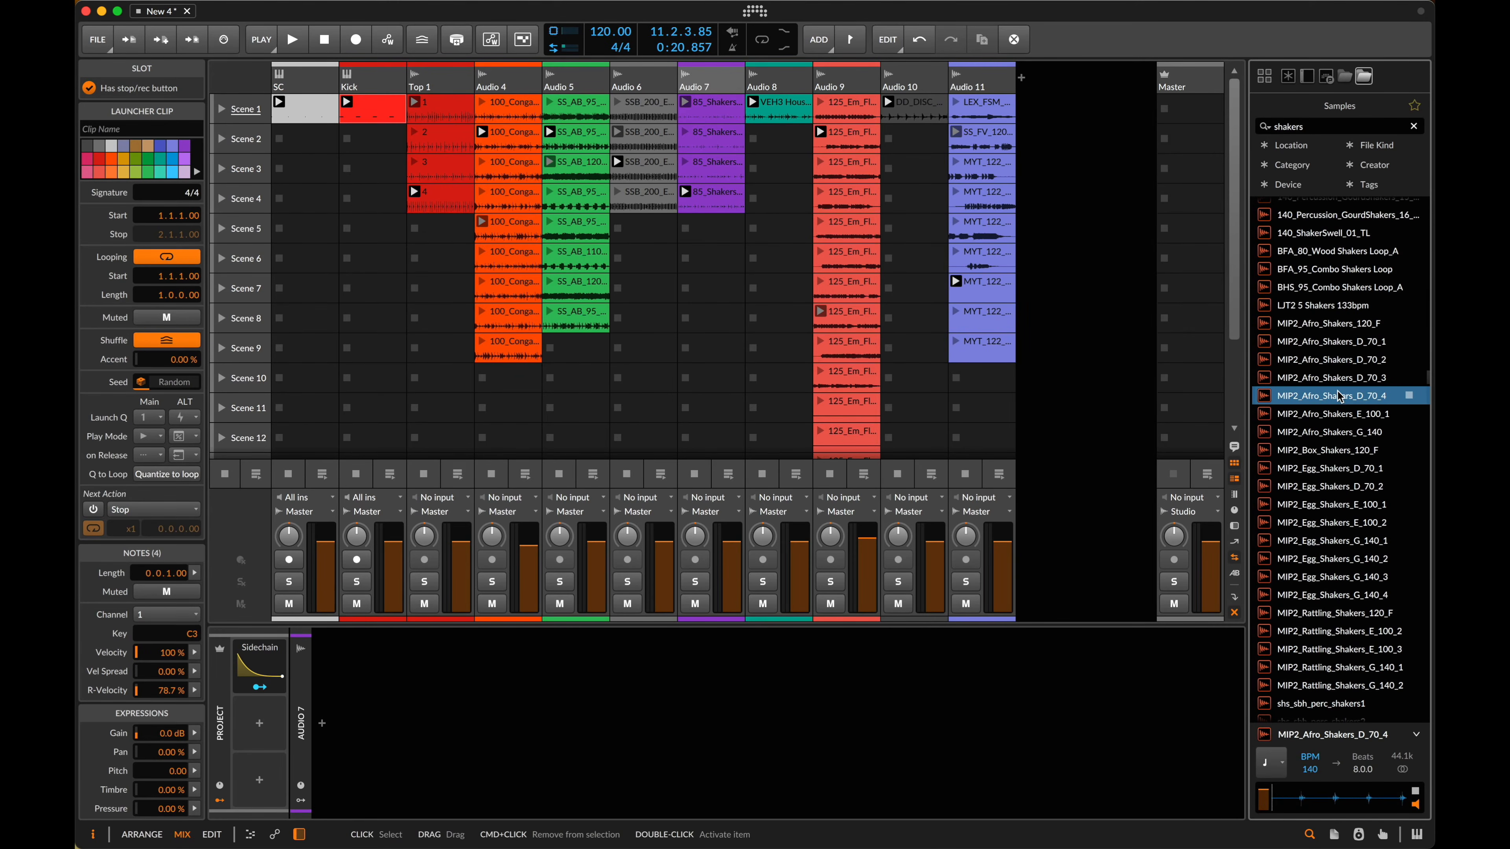
{"action": "scroll", "coordinate": [1339, 396], "scroll_direction": "down", "scroll_amount": 10}
{"action": "left_click", "coordinate": [1339, 396]}
{"action": "left_click", "coordinate": [1334, 516]}
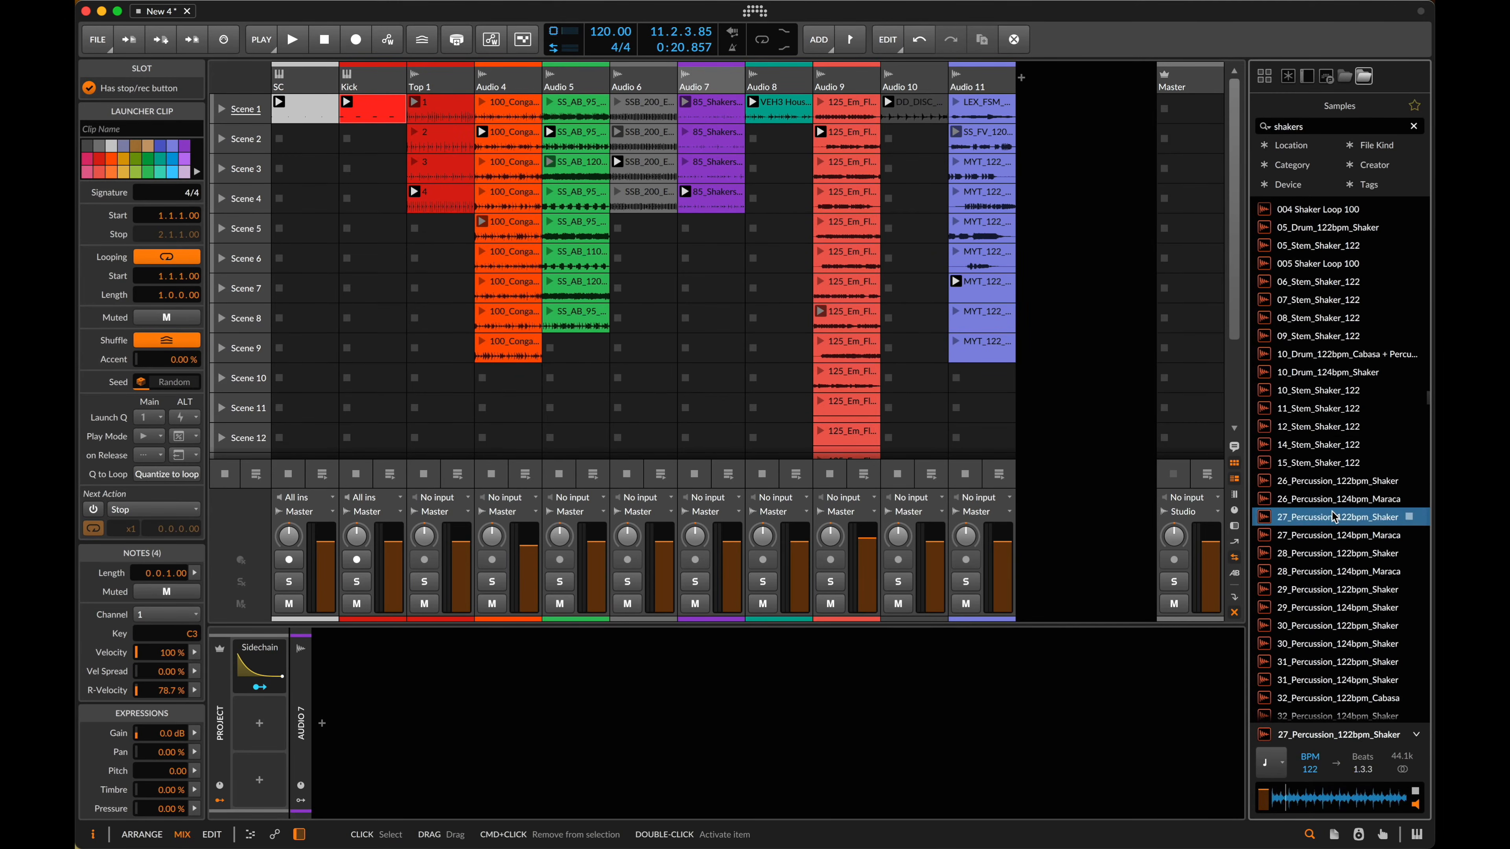
{"action": "left_click_drag", "start_coordinate": [1334, 517], "coordinate": [757, 106]}
{"action": "left_click", "coordinate": [754, 105]}
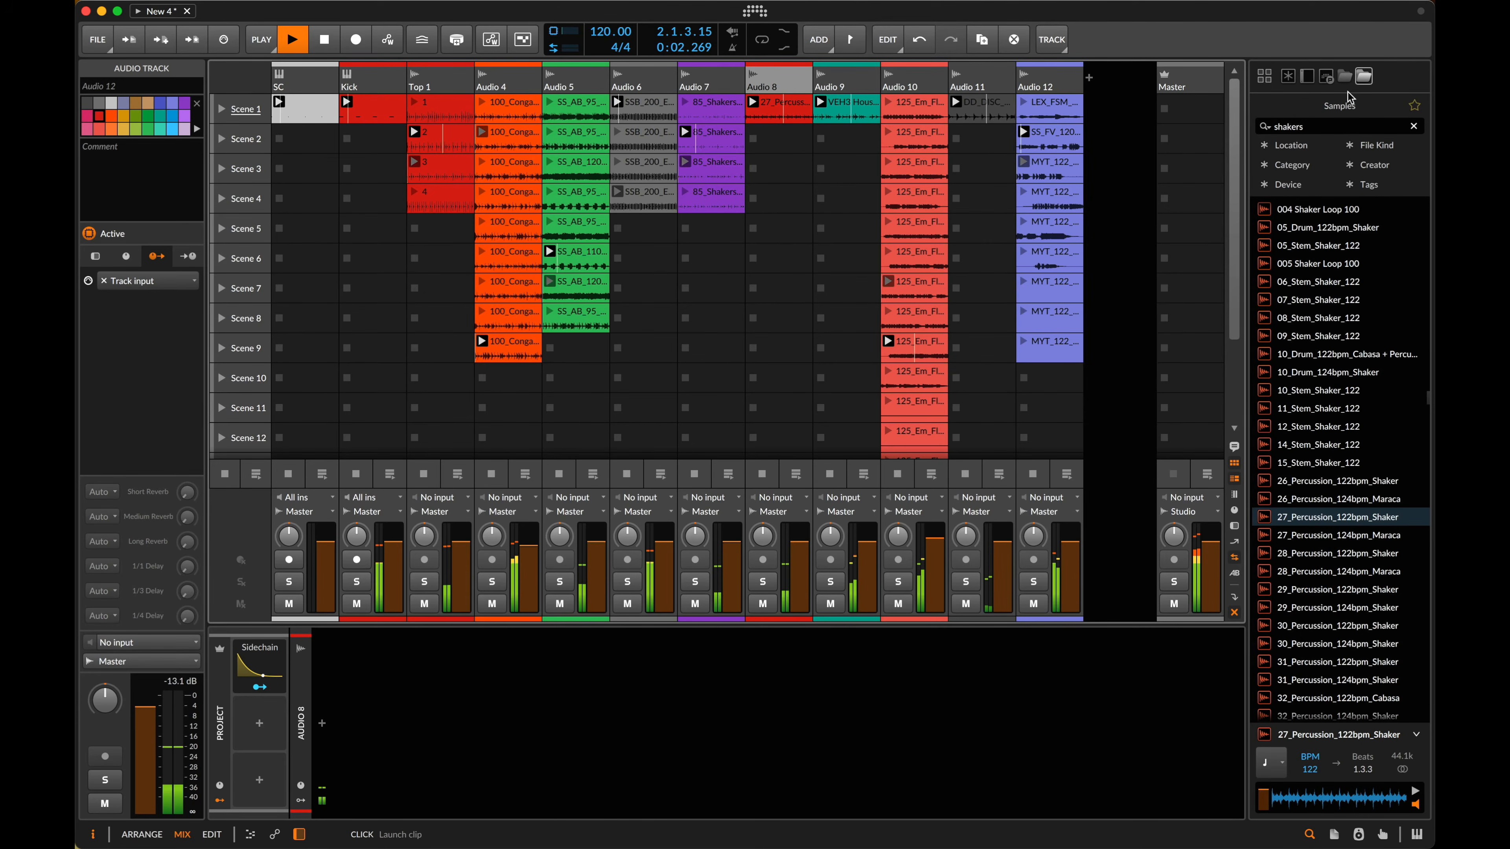
- Search the samples for clap, stop playback and audition the results, selecting a Clap_01_TL sample
{"action": "left_click", "coordinate": [1308, 127]}
{"action": "type", "text": "clap"}
{"action": "scroll", "coordinate": [1326, 345], "scroll_direction": "down", "scroll_amount": 8}
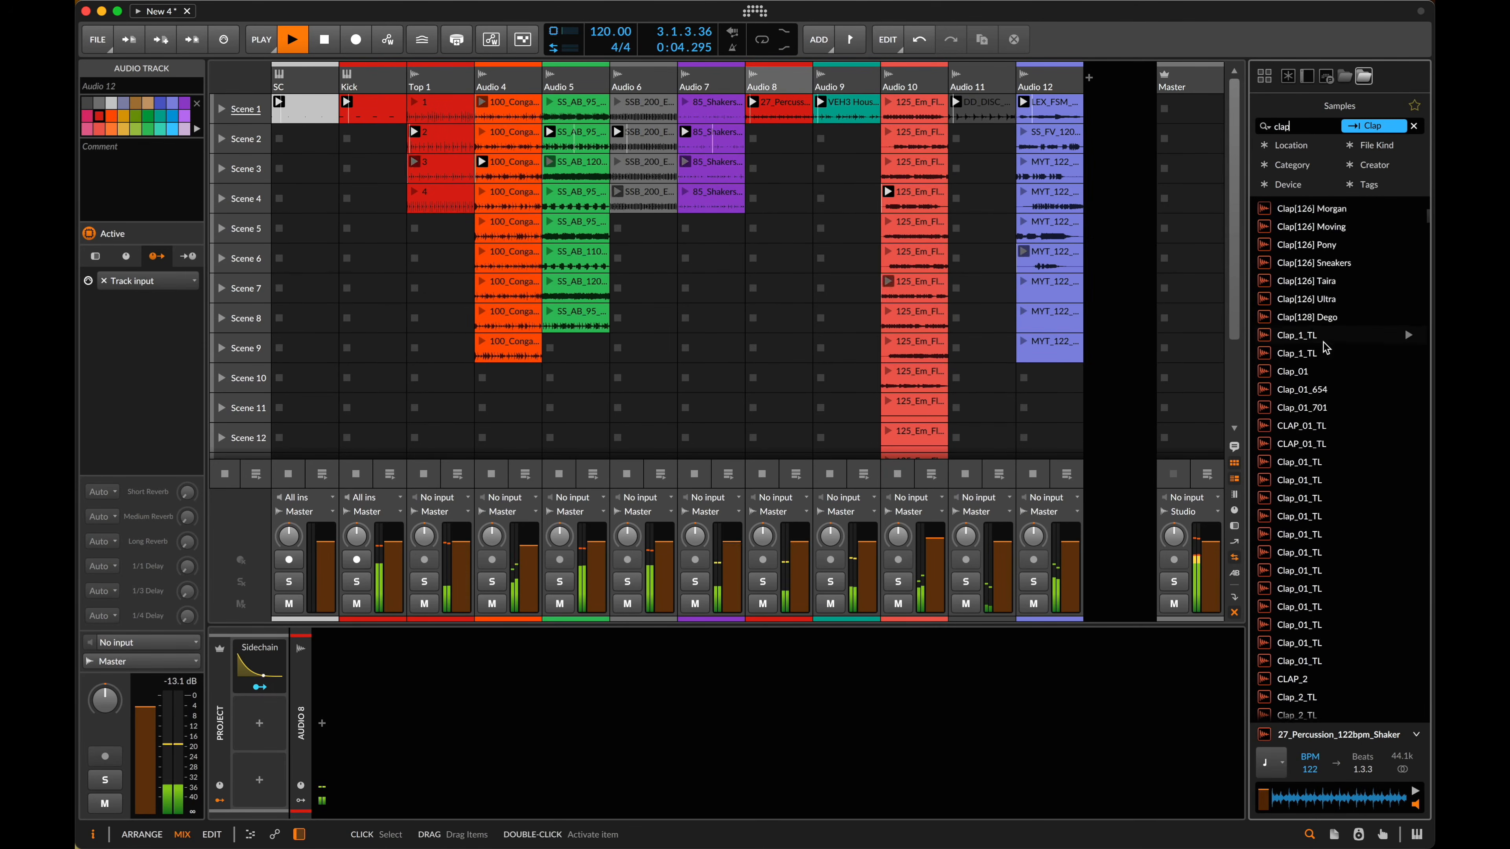
{"action": "left_click", "coordinate": [1325, 341]}
{"action": "key", "text": "space"}
{"action": "left_click", "coordinate": [1314, 444]}
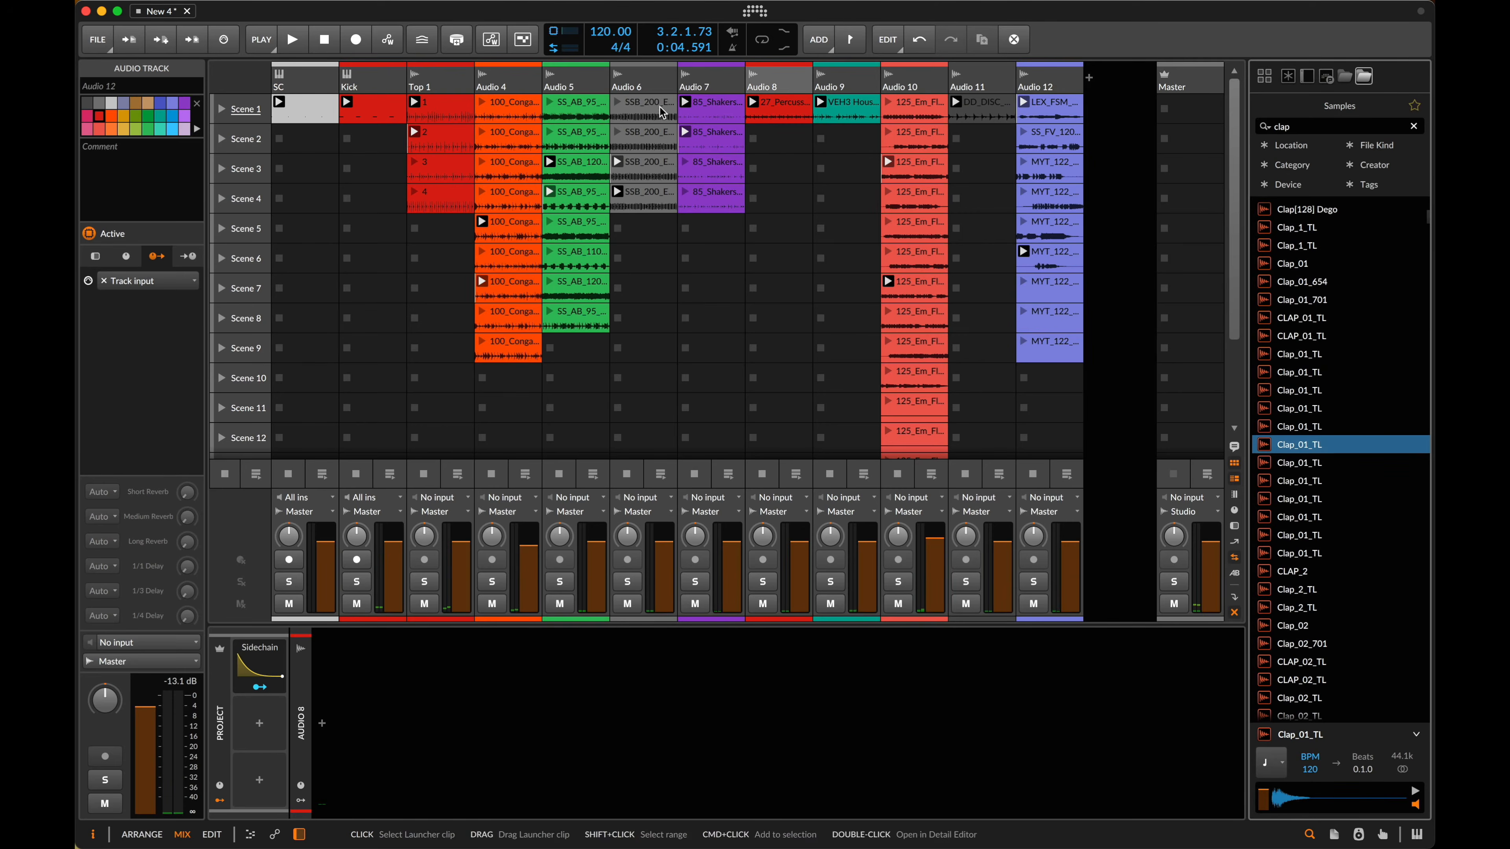
- Duplicate the Kick track and replace the sample in the copy's Sampler with Clap_01_TL
{"action": "left_click", "coordinate": [394, 94]}
{"action": "key", "text": "super+d"}
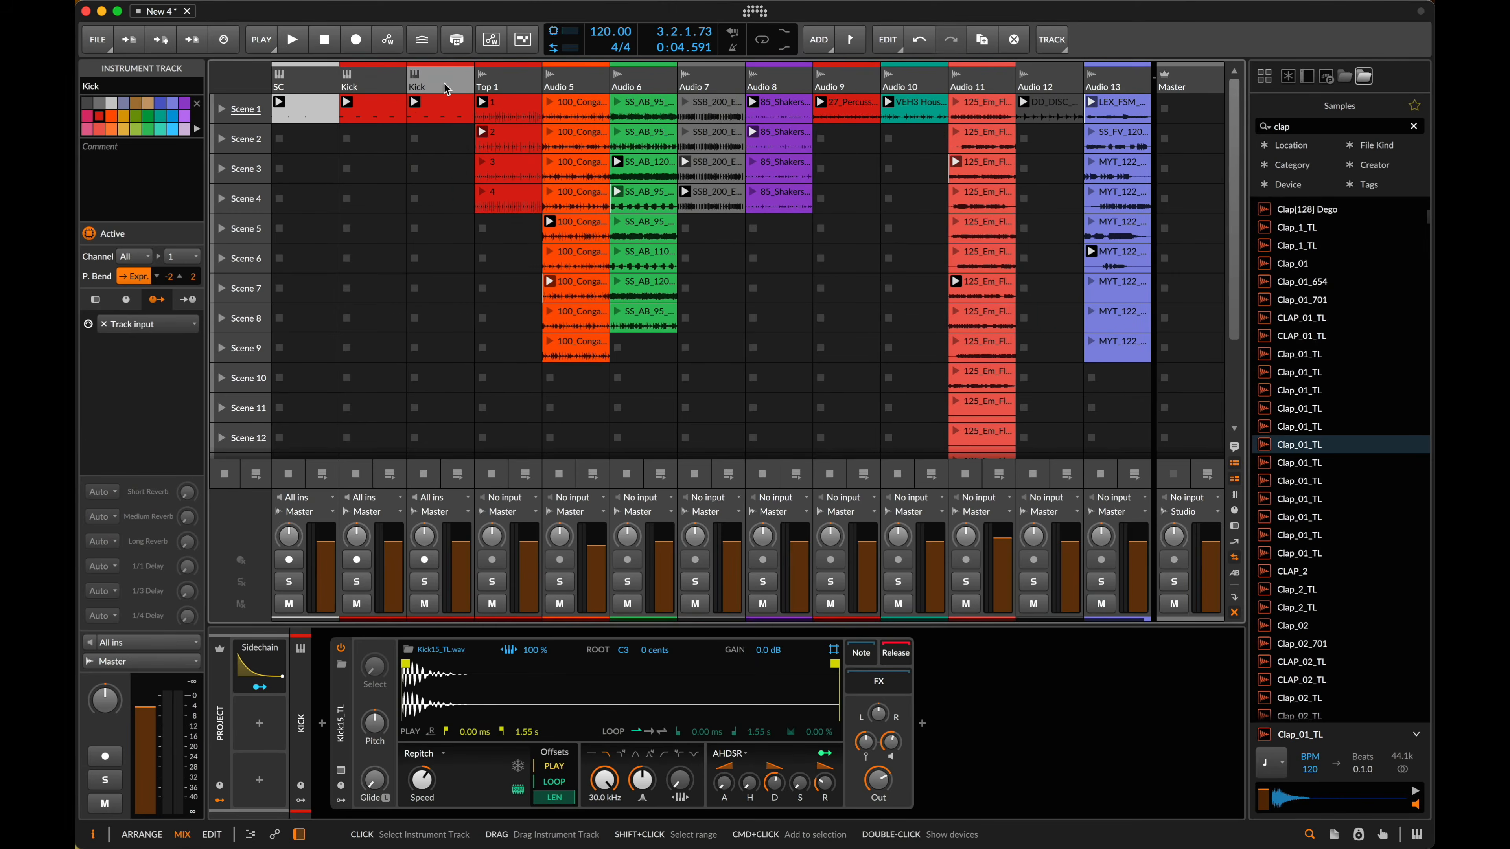
{"action": "left_click", "coordinate": [673, 680]}
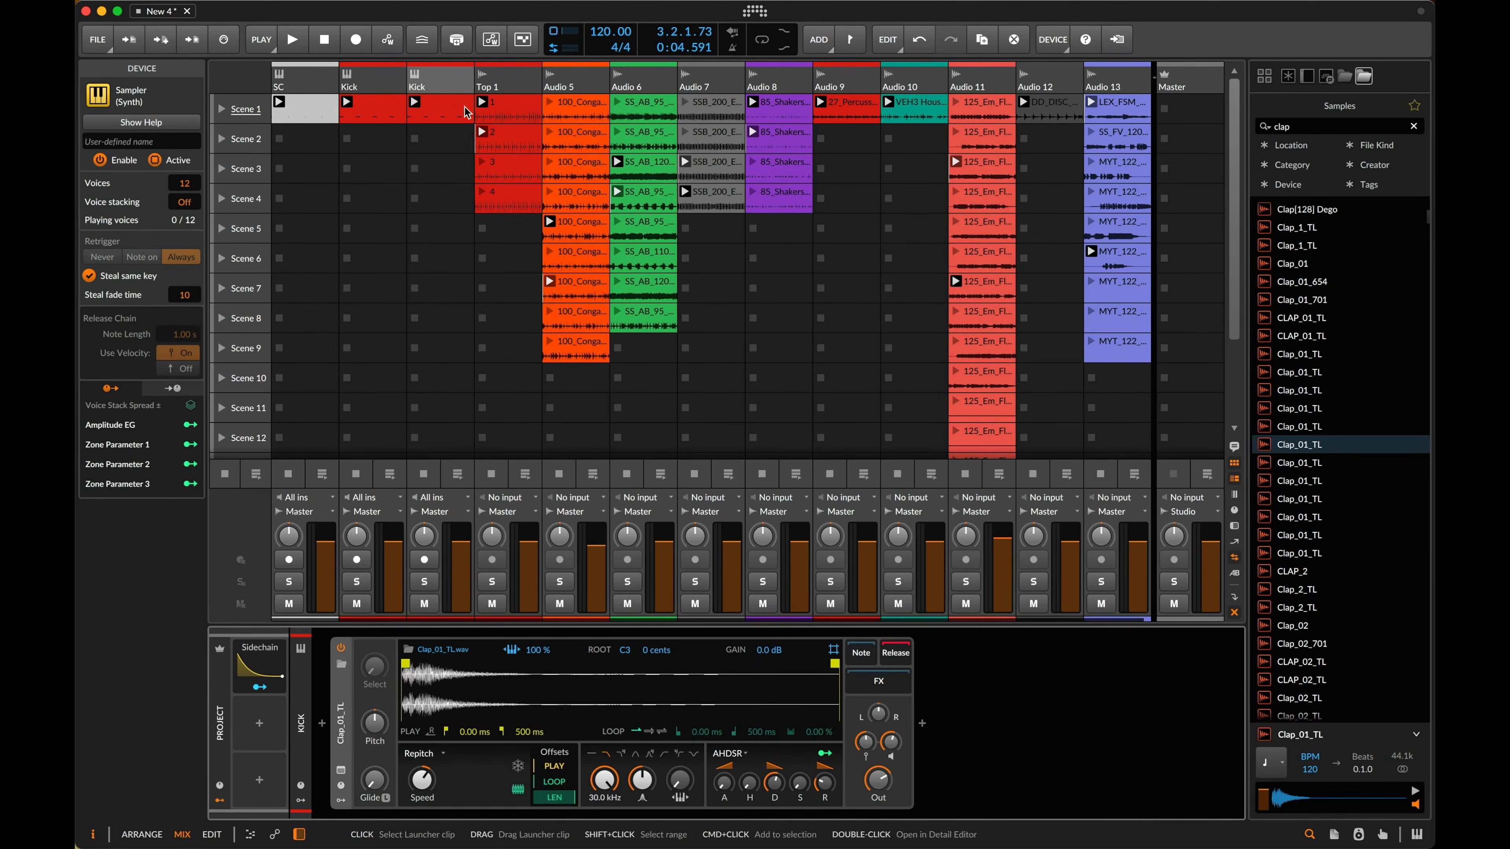
- Remove the notes on beats 1 and 3 from the duplicated Kick track's Scene 1 clip and start playback
{"action": "double_click", "coordinate": [461, 114]}
{"action": "double_click", "coordinate": [592, 697]}
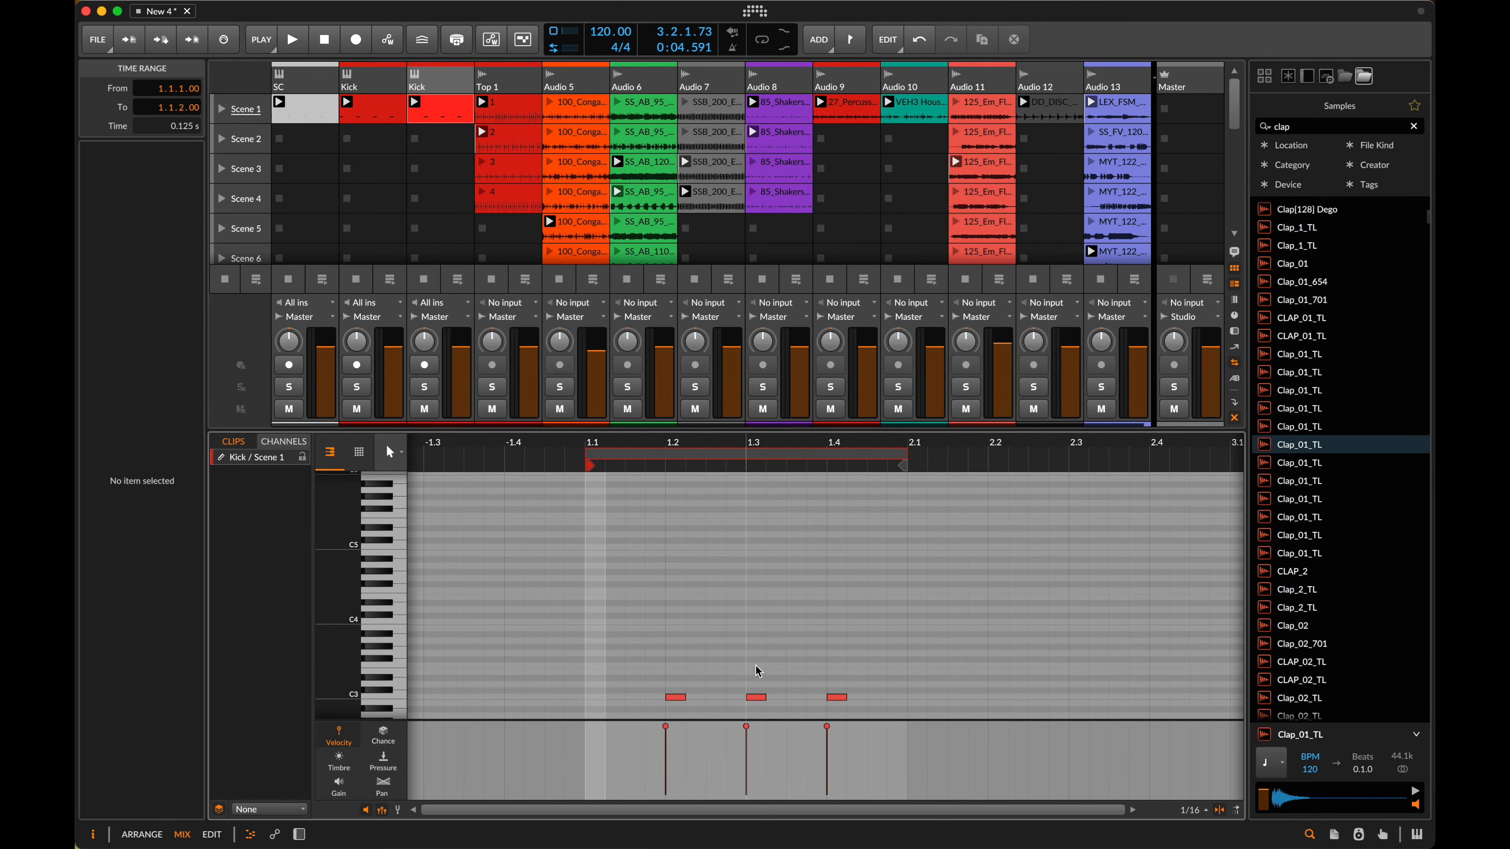
{"action": "double_click", "coordinate": [756, 697]}
{"action": "key", "text": "space"}
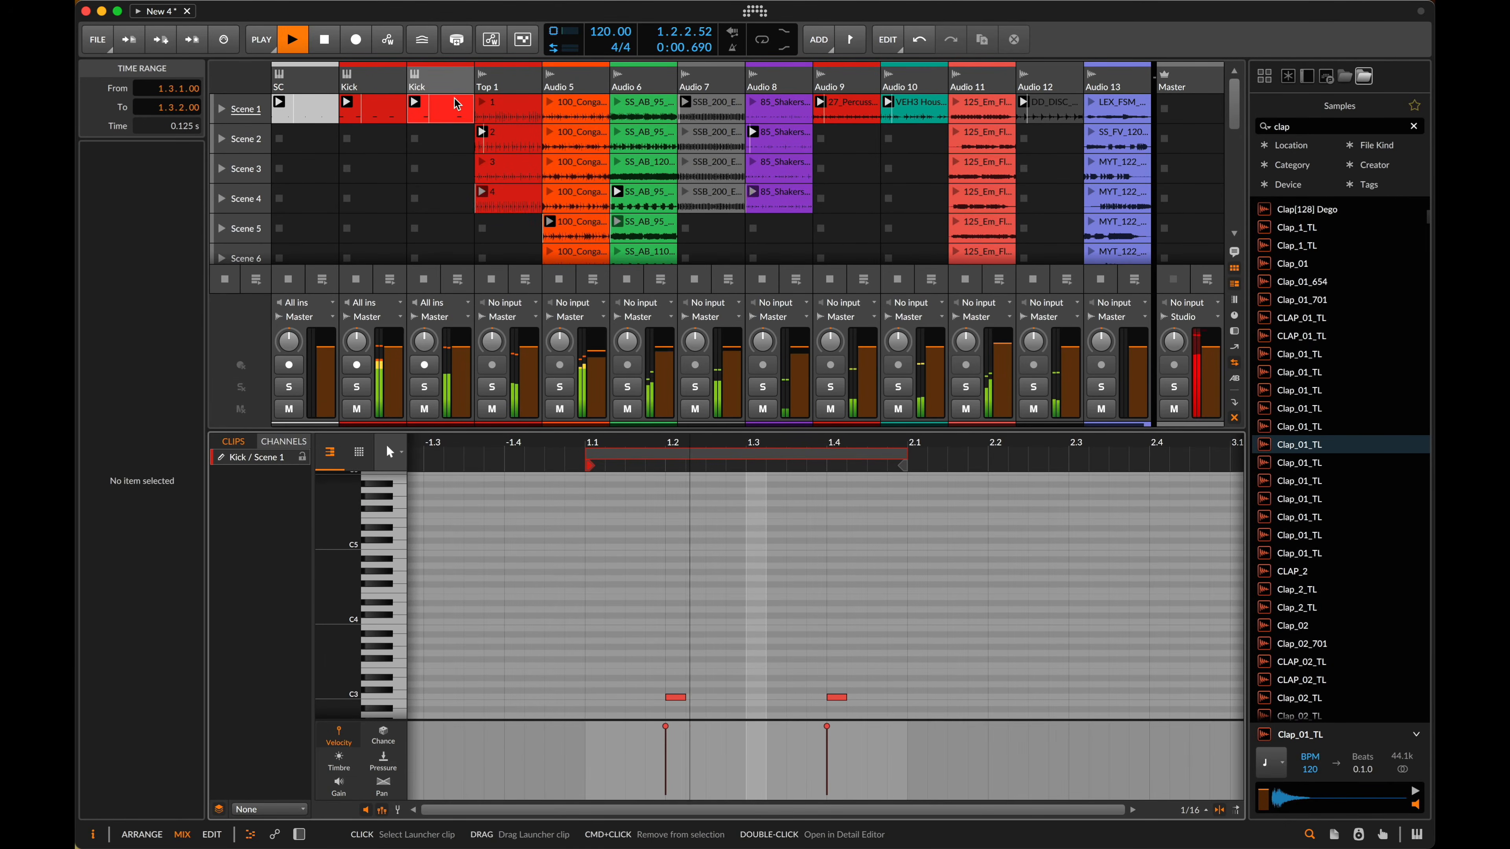
- Rename the duplicated Kick track as Clap and select its Scene 1 clip
{"action": "left_click", "coordinate": [452, 80]}
{"action": "key", "text": "a"}
{"action": "type", "text": "Clap"}
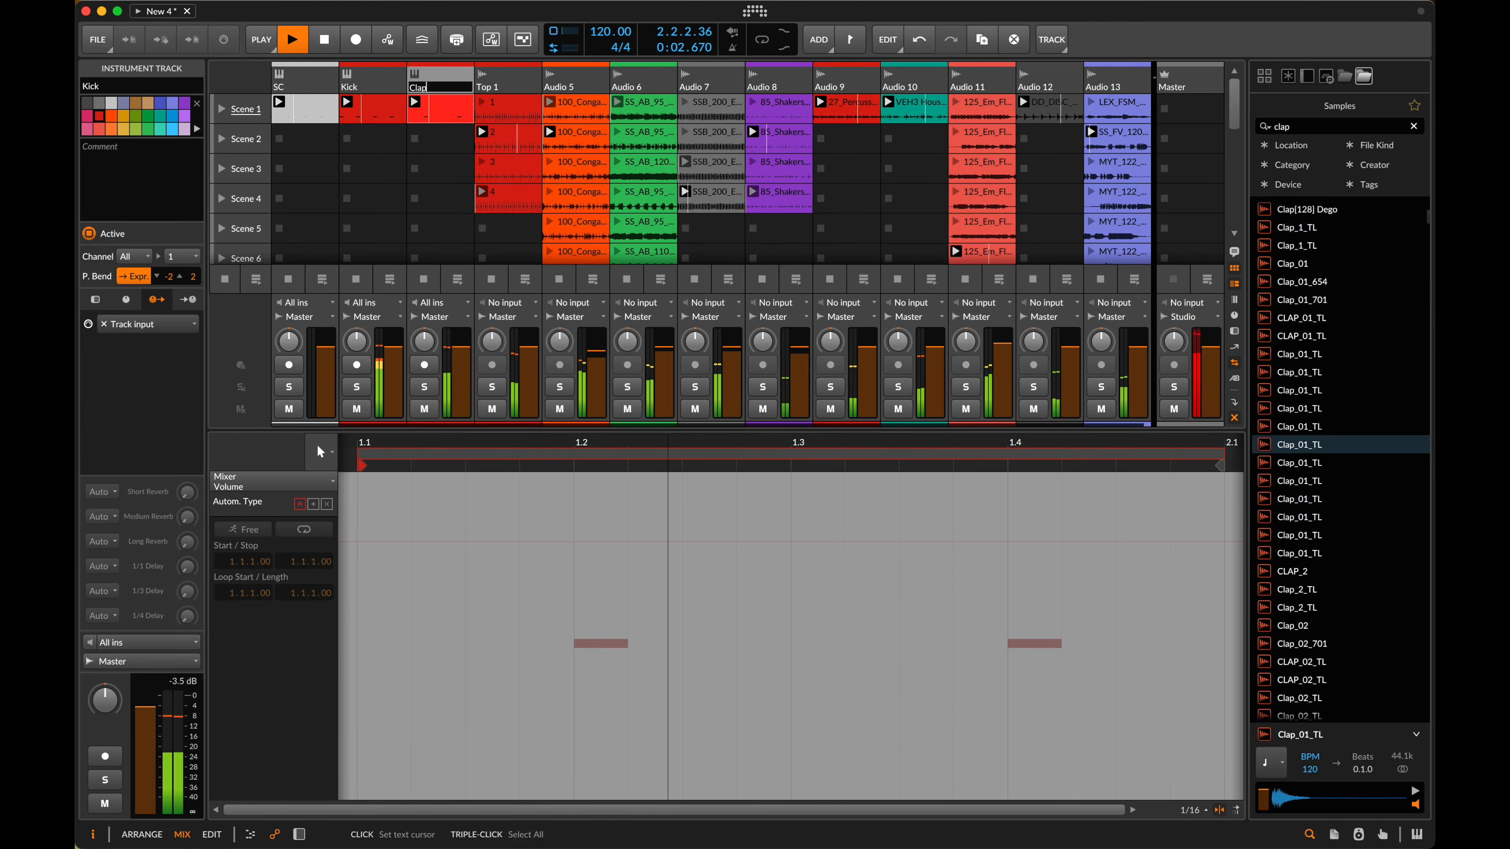
{"action": "left_click", "coordinate": [434, 114]}
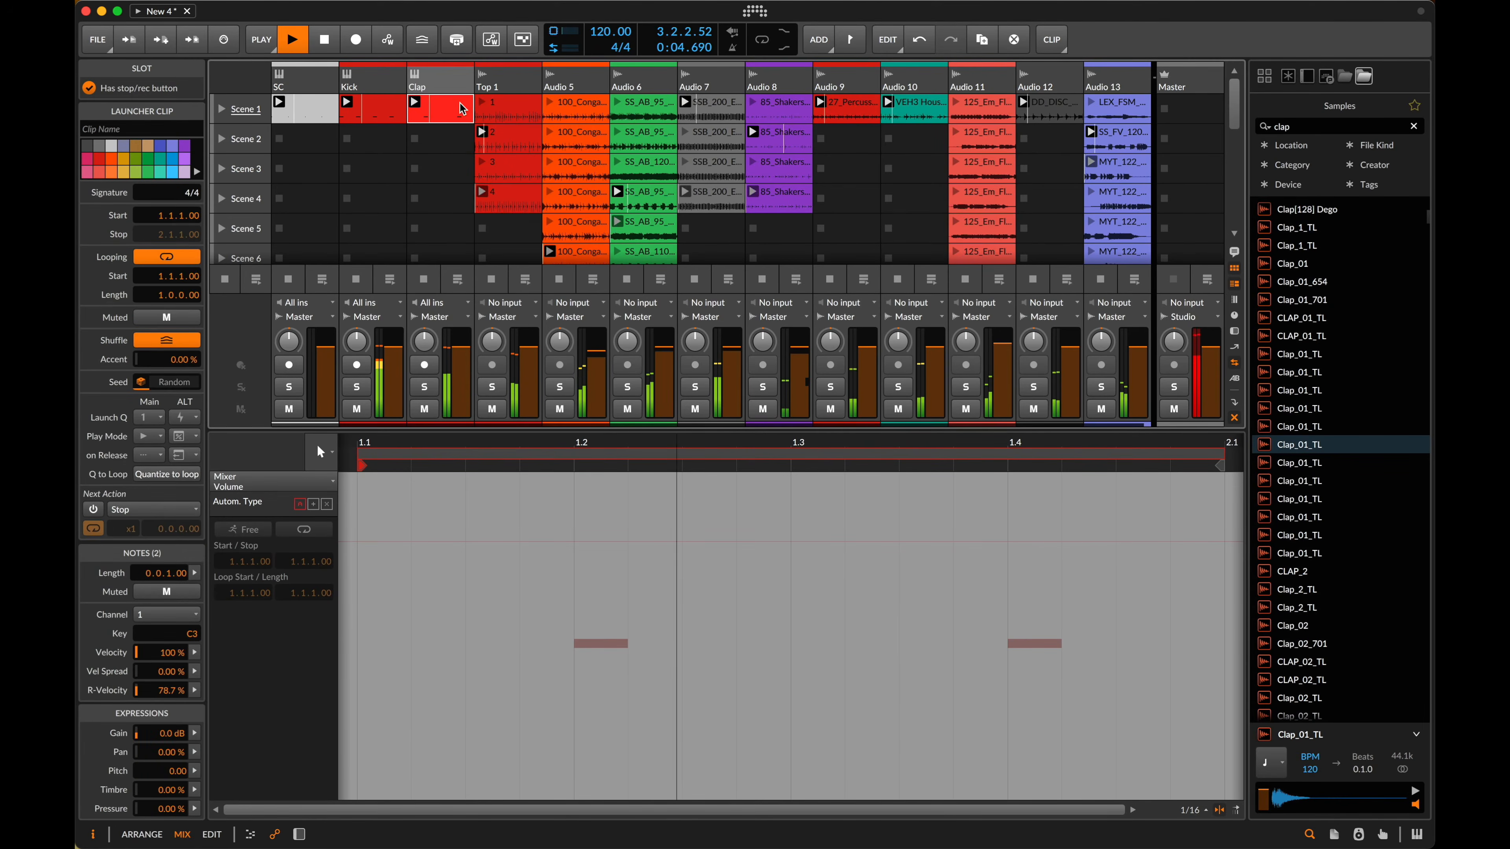
- Stop playback and shift both notes of the Clap clip slightly earlier, with the first starting at 1.1.4.94
{"action": "double_click", "coordinate": [456, 109]}
{"action": "left_click", "coordinate": [518, 588]}
{"action": "key", "text": "super+a"}
{"action": "scroll", "coordinate": [668, 672], "scroll_direction": "up", "scroll_amount": 6}
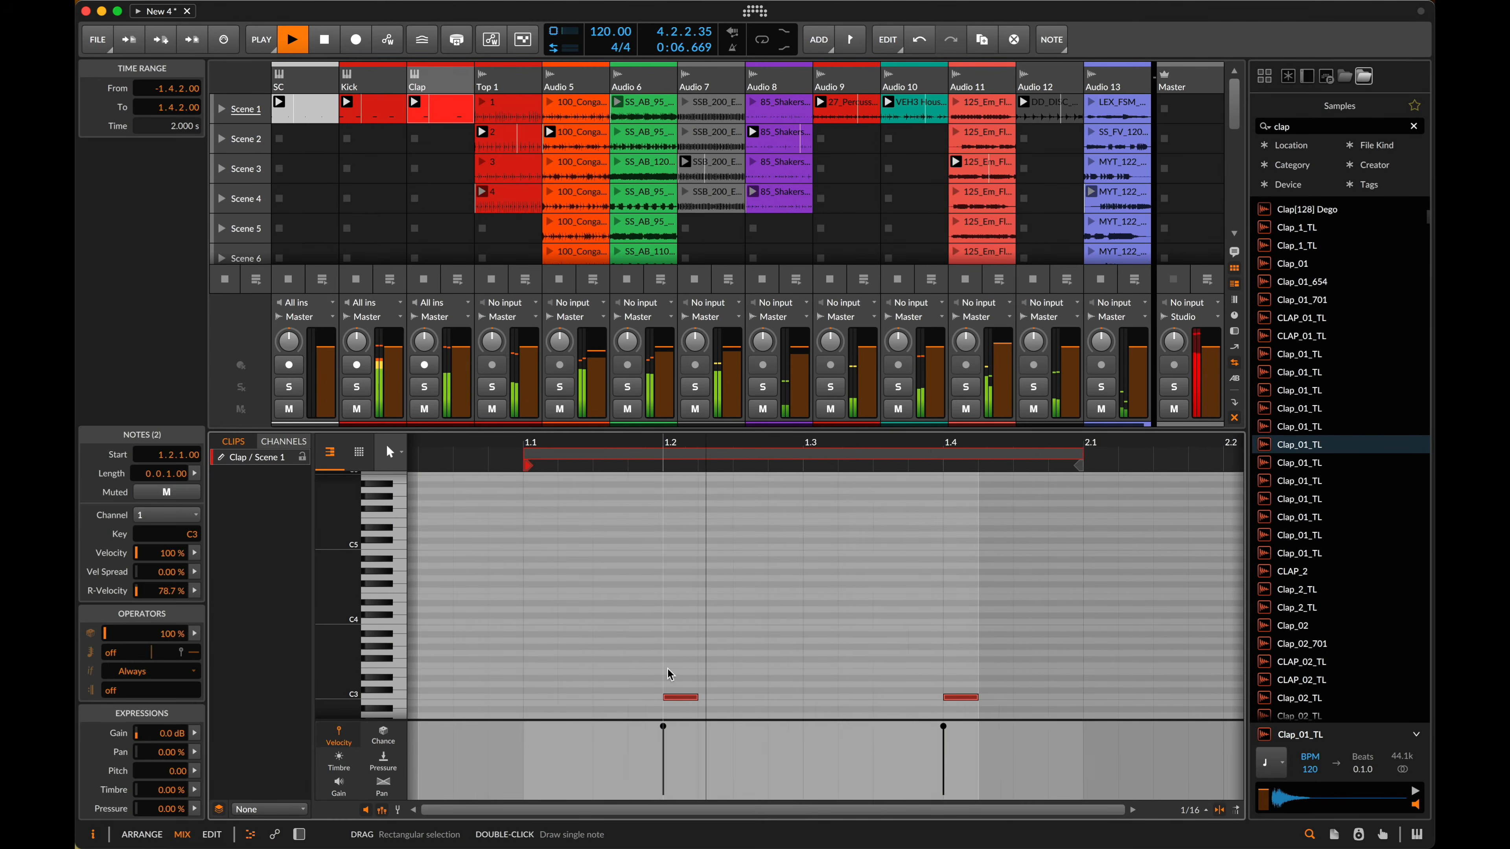
{"action": "key", "text": "space"}
{"action": "left_click_drag", "start_coordinate": [675, 697], "coordinate": [671, 697]}
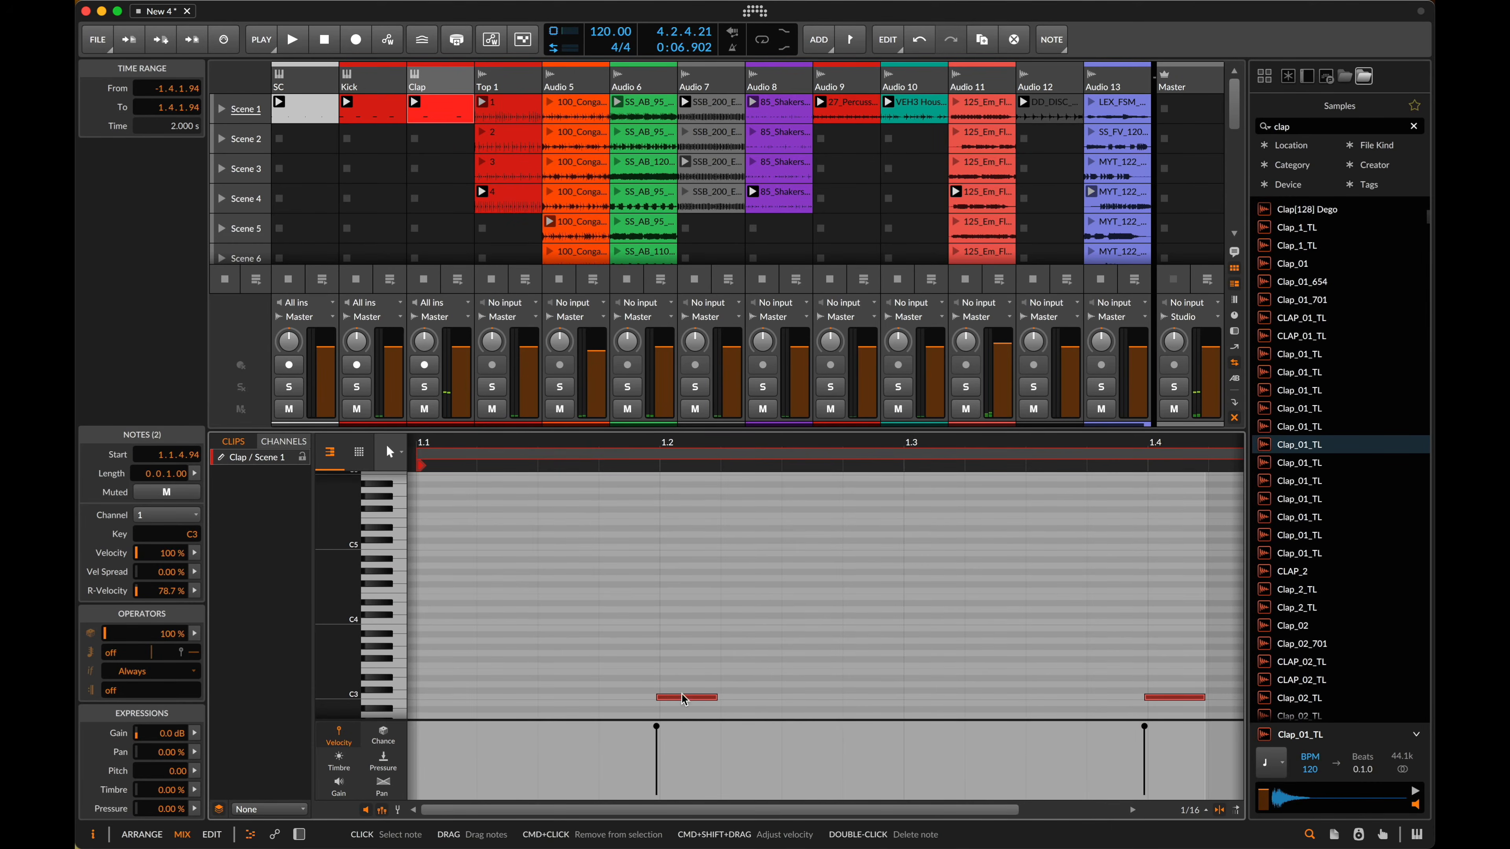
- Add a C3 note at 1.3.3 in the Clap clip with a recurrence of 4 that plays only on the fourth cycle
{"action": "scroll", "coordinate": [785, 684], "scroll_direction": "down", "scroll_amount": 4}
{"action": "left_click", "coordinate": [955, 687]}
{"action": "double_click", "coordinate": [873, 697]}
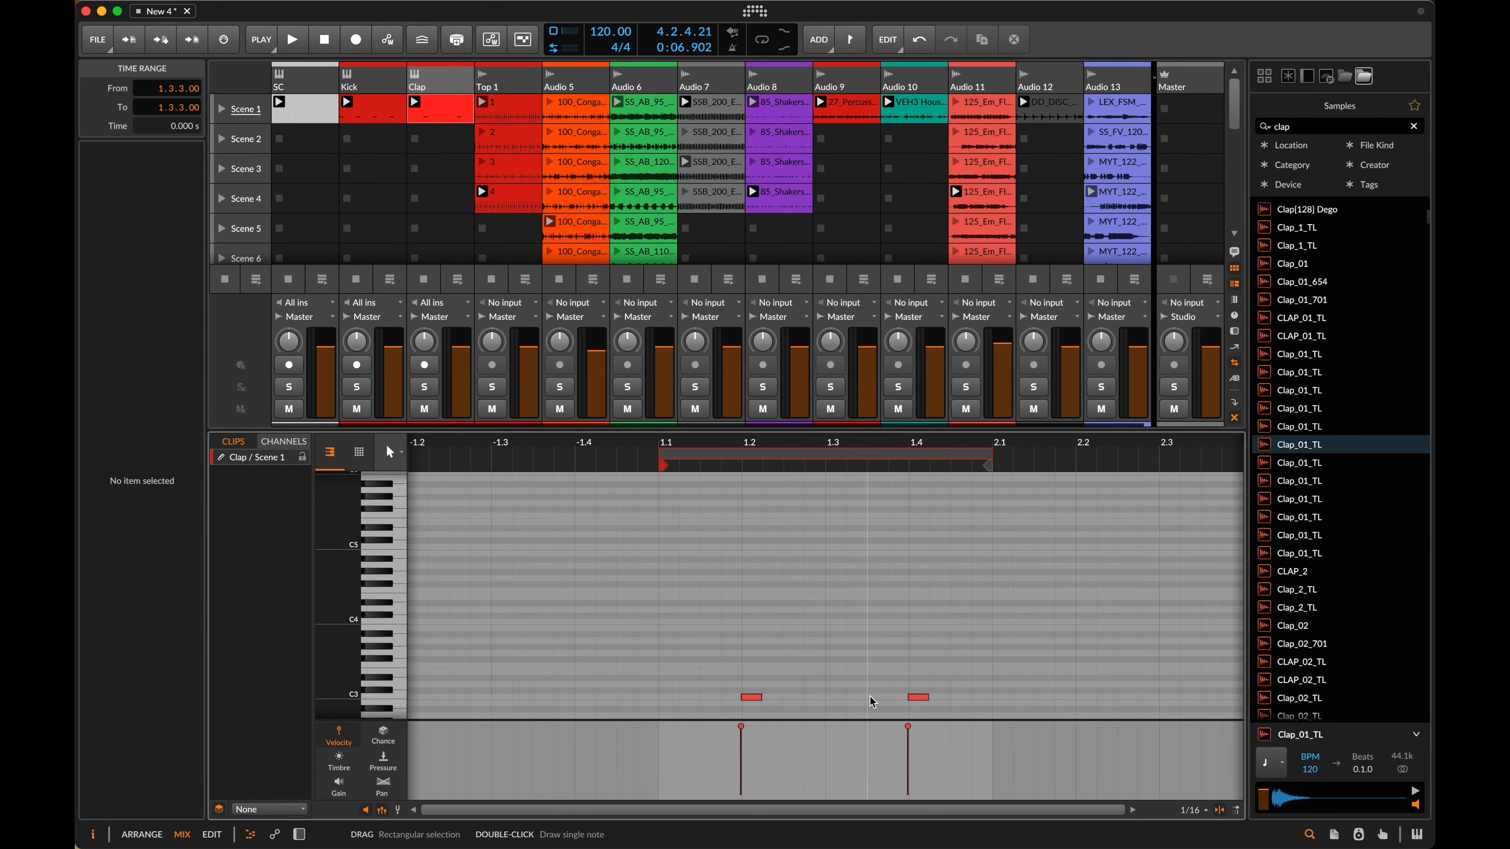
{"action": "key", "text": "space"}
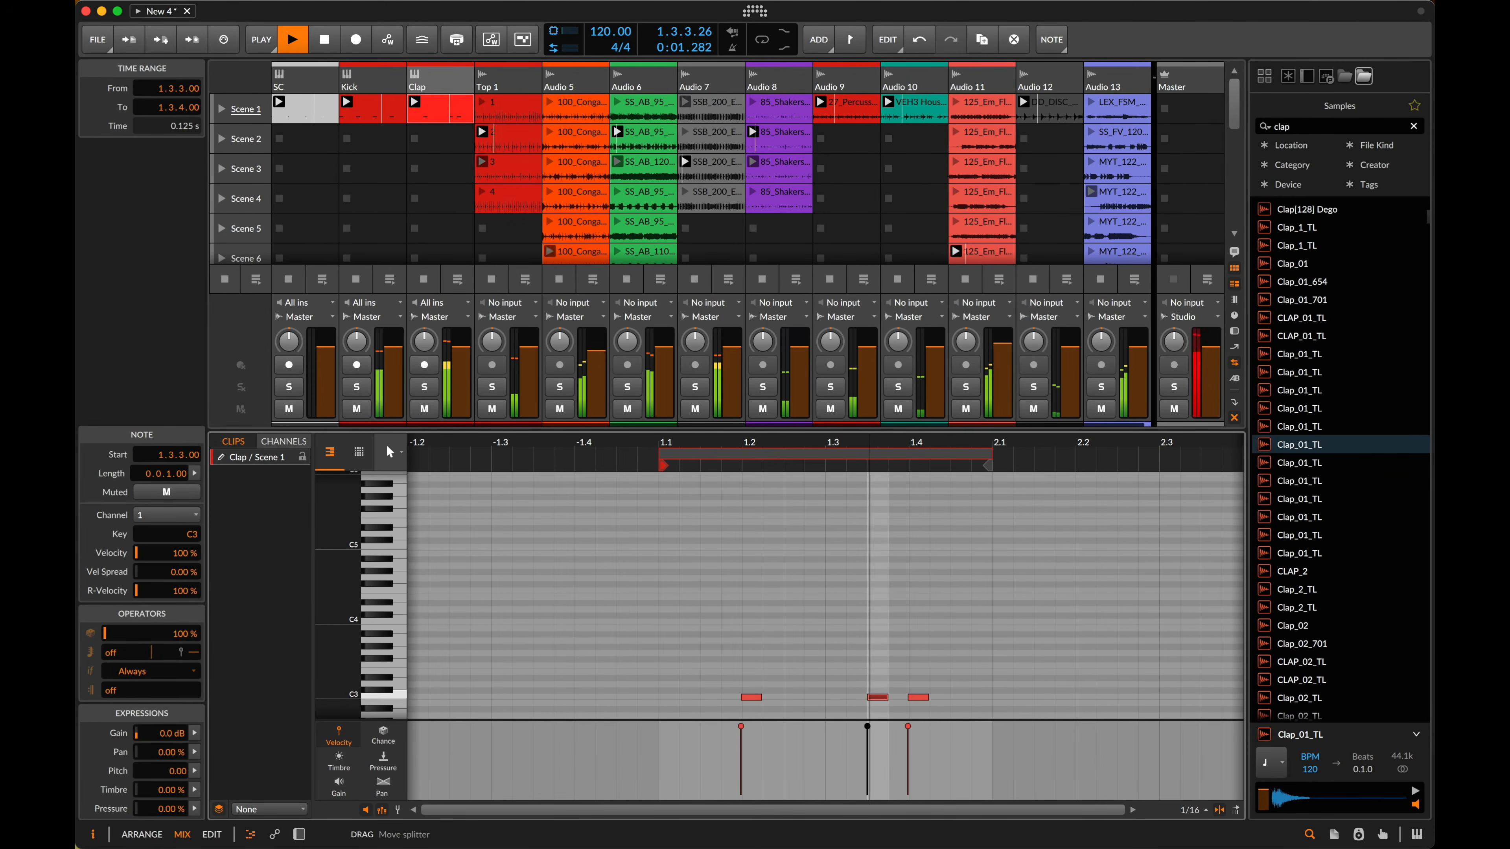
{"action": "key", "text": "space"}
{"action": "left_click_drag", "start_coordinate": [151, 690], "coordinate": [151, 678]}
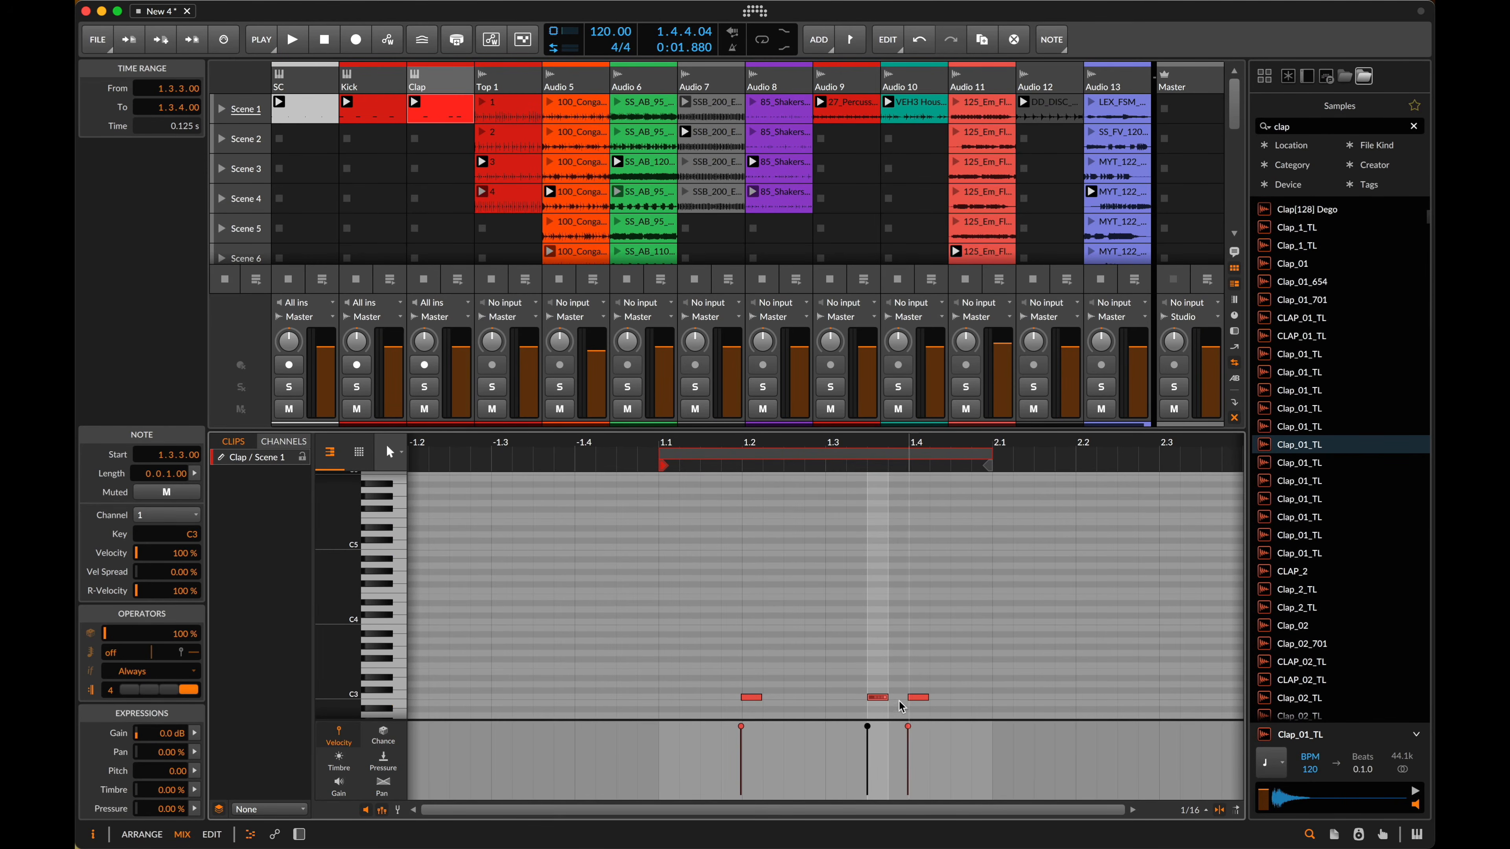
- Add a C3 note at 1.1.2 with a recurrence of 4 that plays only on the first cycle, and start playback
{"action": "left_click", "coordinate": [630, 643]}
{"action": "double_click", "coordinate": [689, 697]}
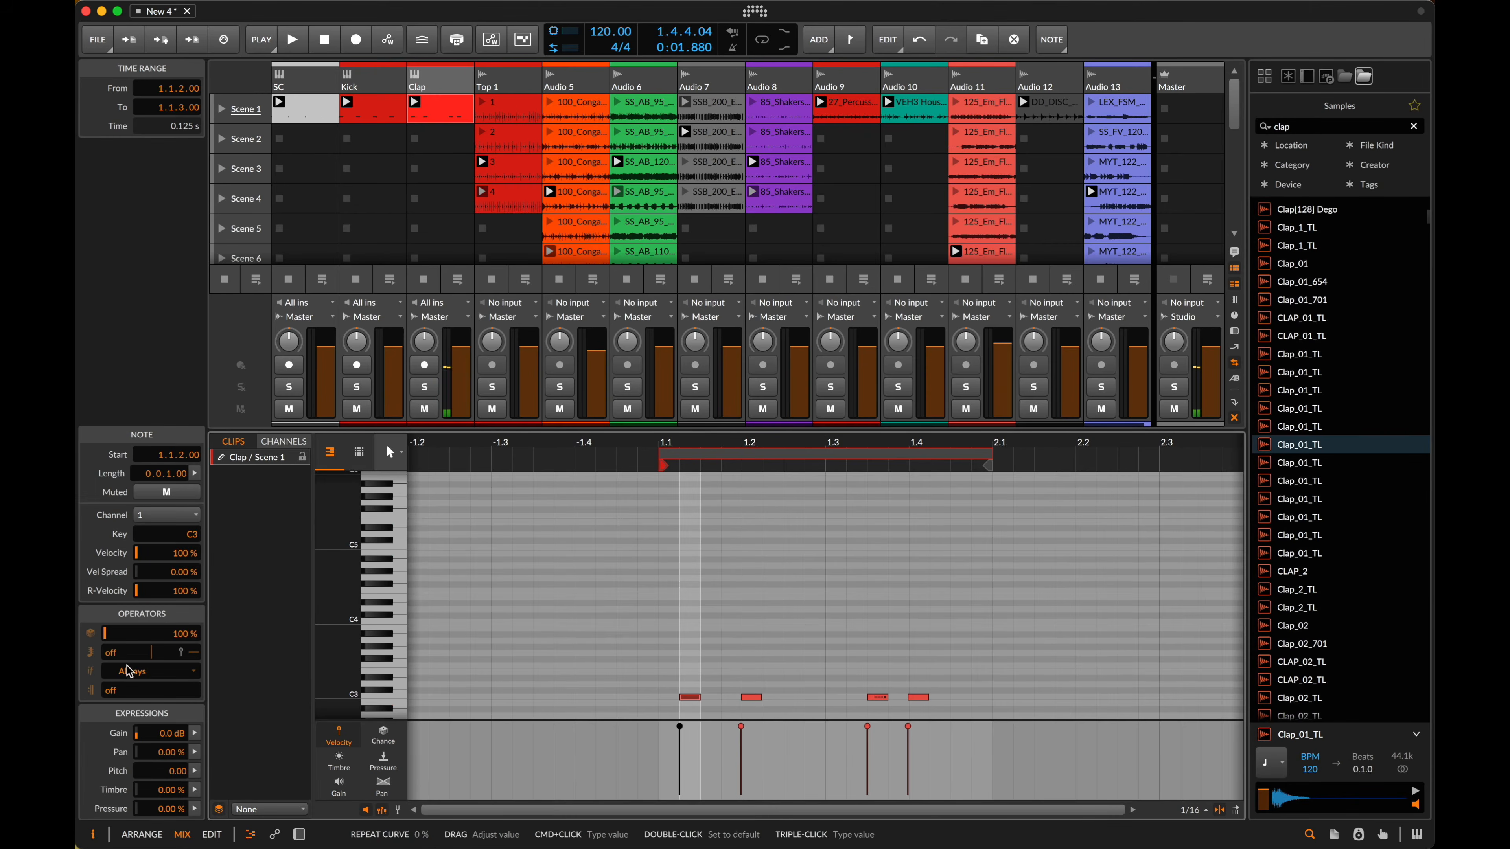
{"action": "left_click_drag", "start_coordinate": [152, 690], "coordinate": [152, 678]}
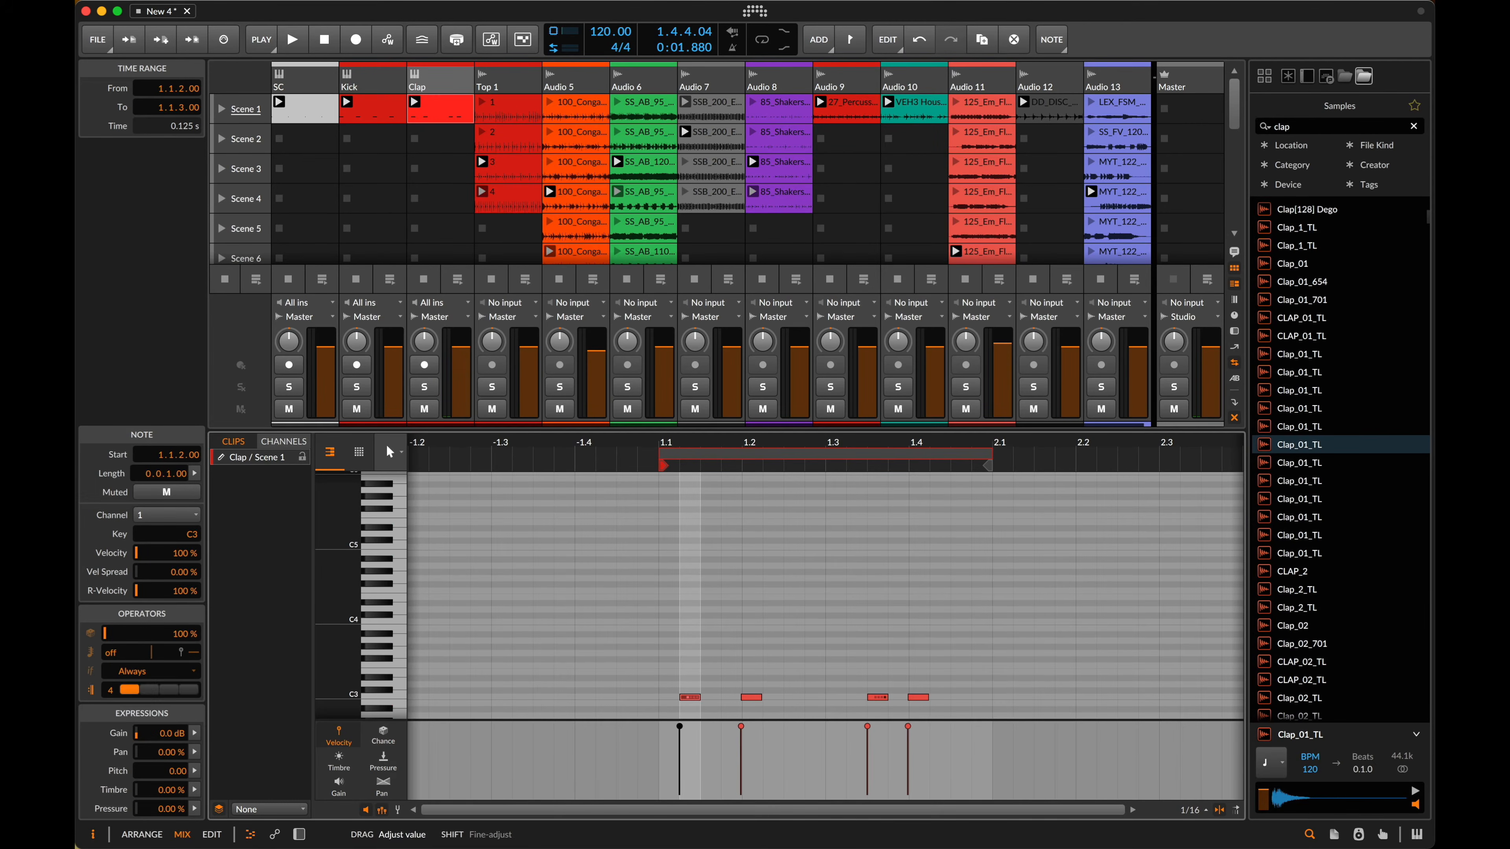
{"action": "key", "text": "space"}
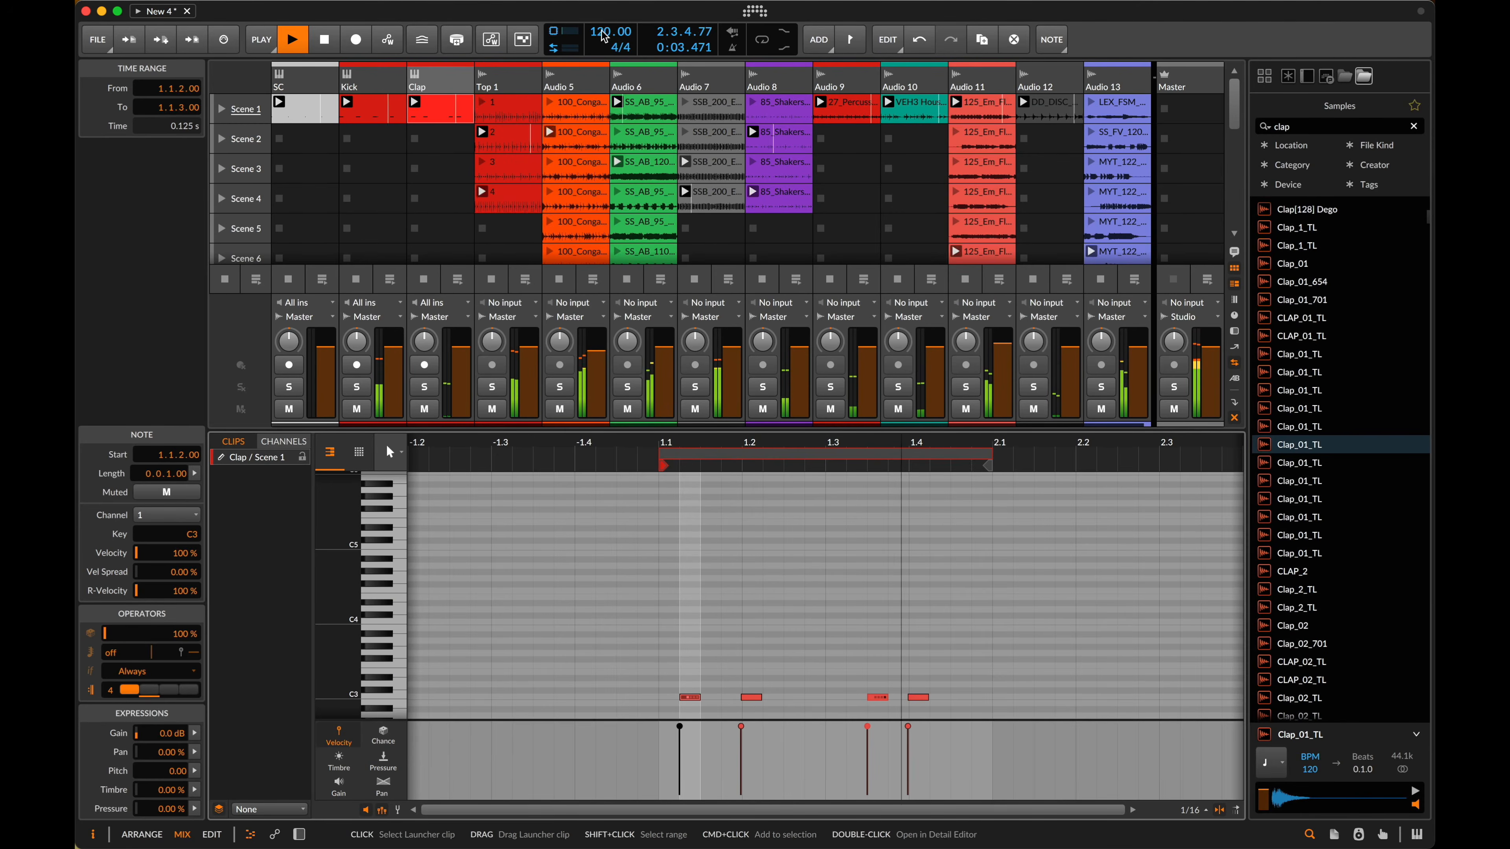
- Show the device chain, launch Scene 1 and slightly adjust the volume of Audio 13
{"action": "key", "text": "d"}
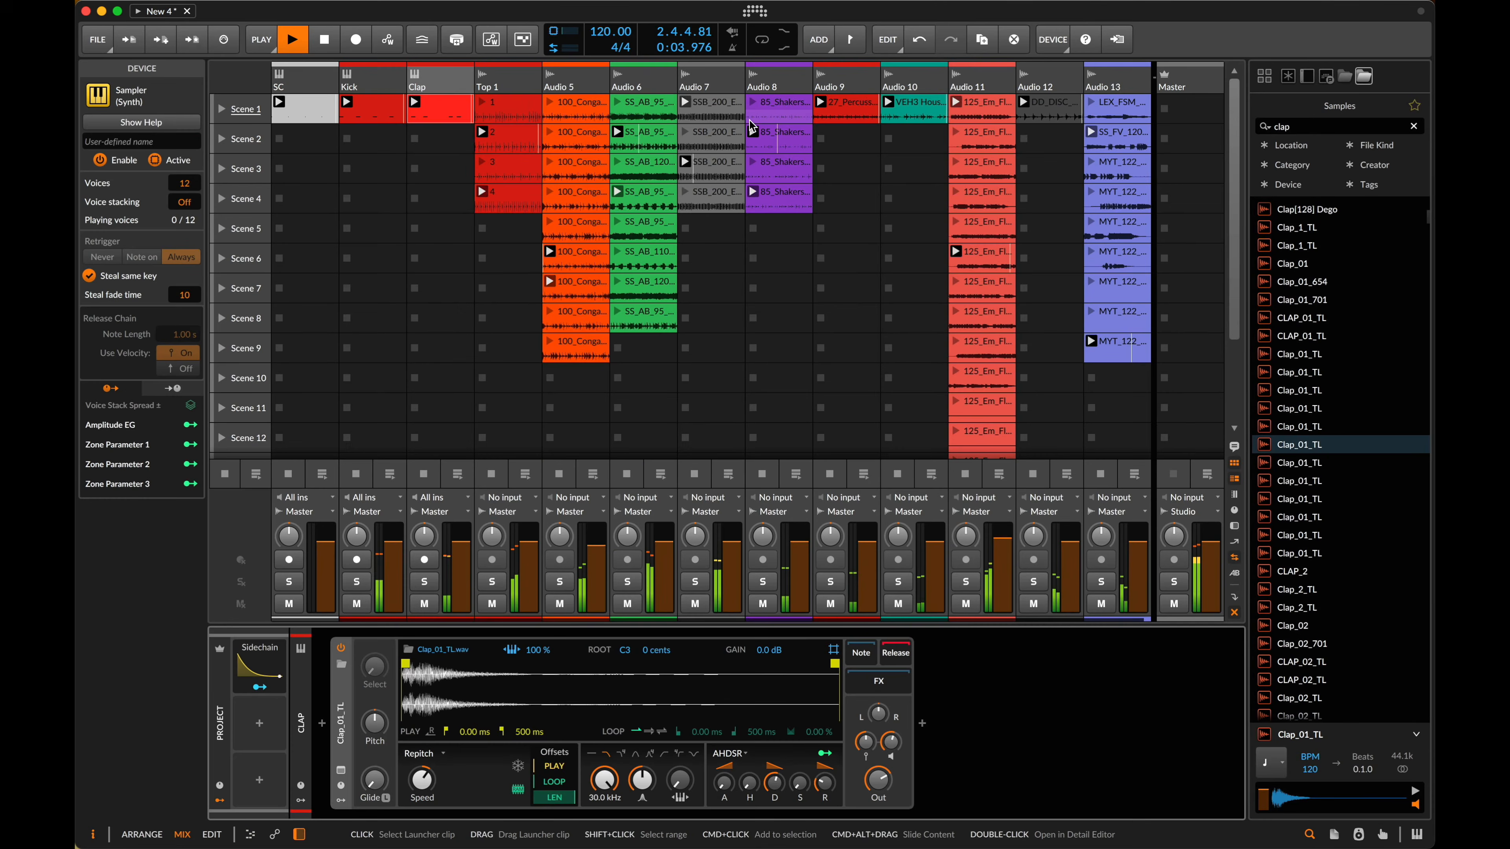
{"action": "left_click", "coordinate": [221, 110]}
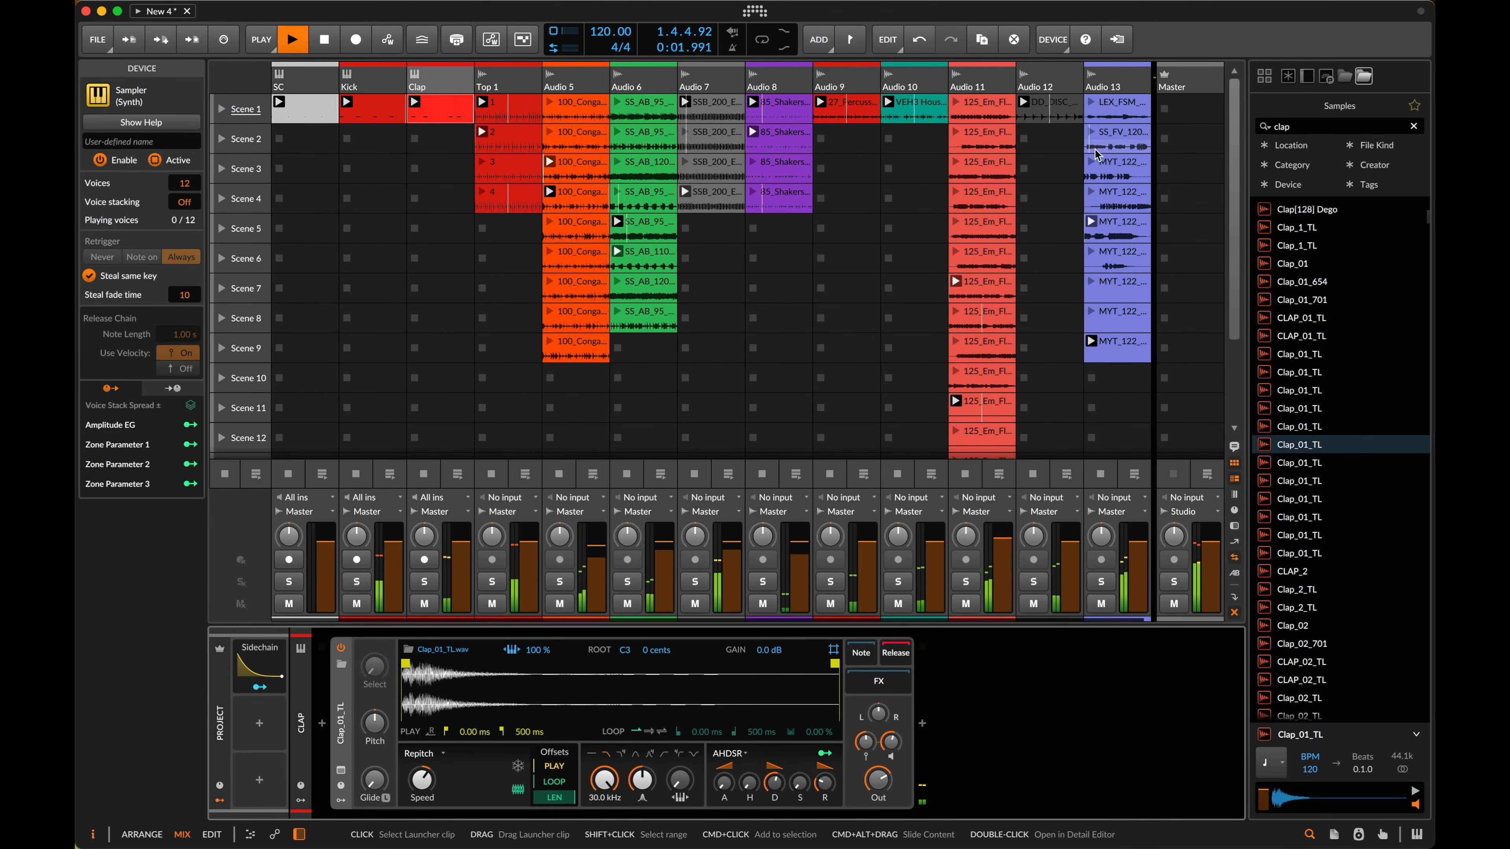
{"action": "scroll", "coordinate": [1124, 285], "scroll_direction": "down", "scroll_amount": 1}
{"action": "scroll", "coordinate": [1123, 285], "scroll_direction": "right", "scroll_amount": 1}
{"action": "left_click_drag", "start_coordinate": [1125, 543], "coordinate": [1125, 538]}
- Delete the Audio 13 clips in Scenes 7 to 9
{"action": "left_click", "coordinate": [1110, 309]}
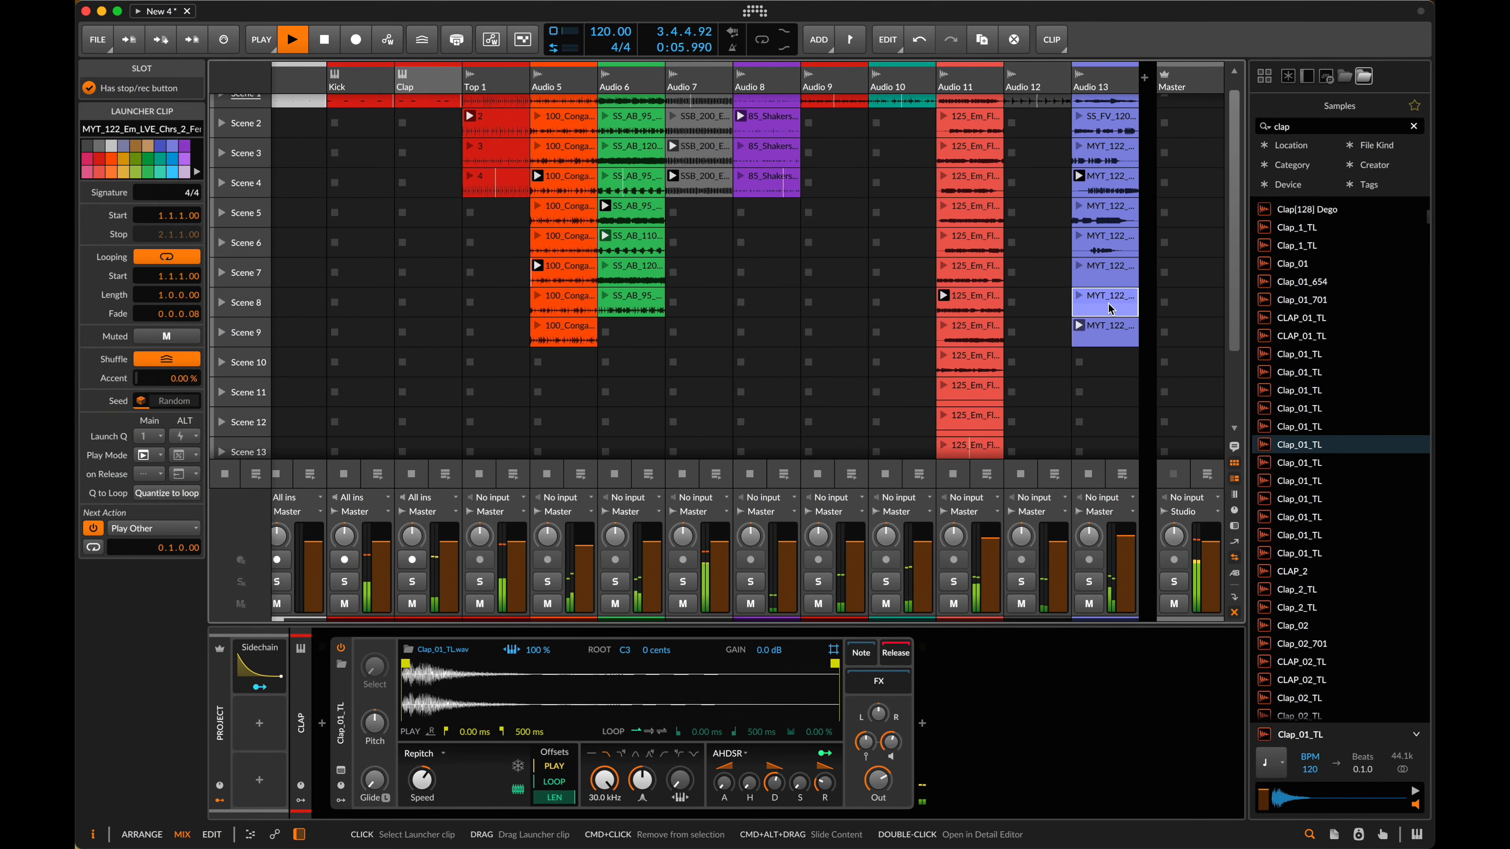
{"action": "key", "text": "Up"}
{"action": "key", "text": "shift+Down"}
{"action": "key", "text": "shift+Down"}
{"action": "key", "text": "Delete"}
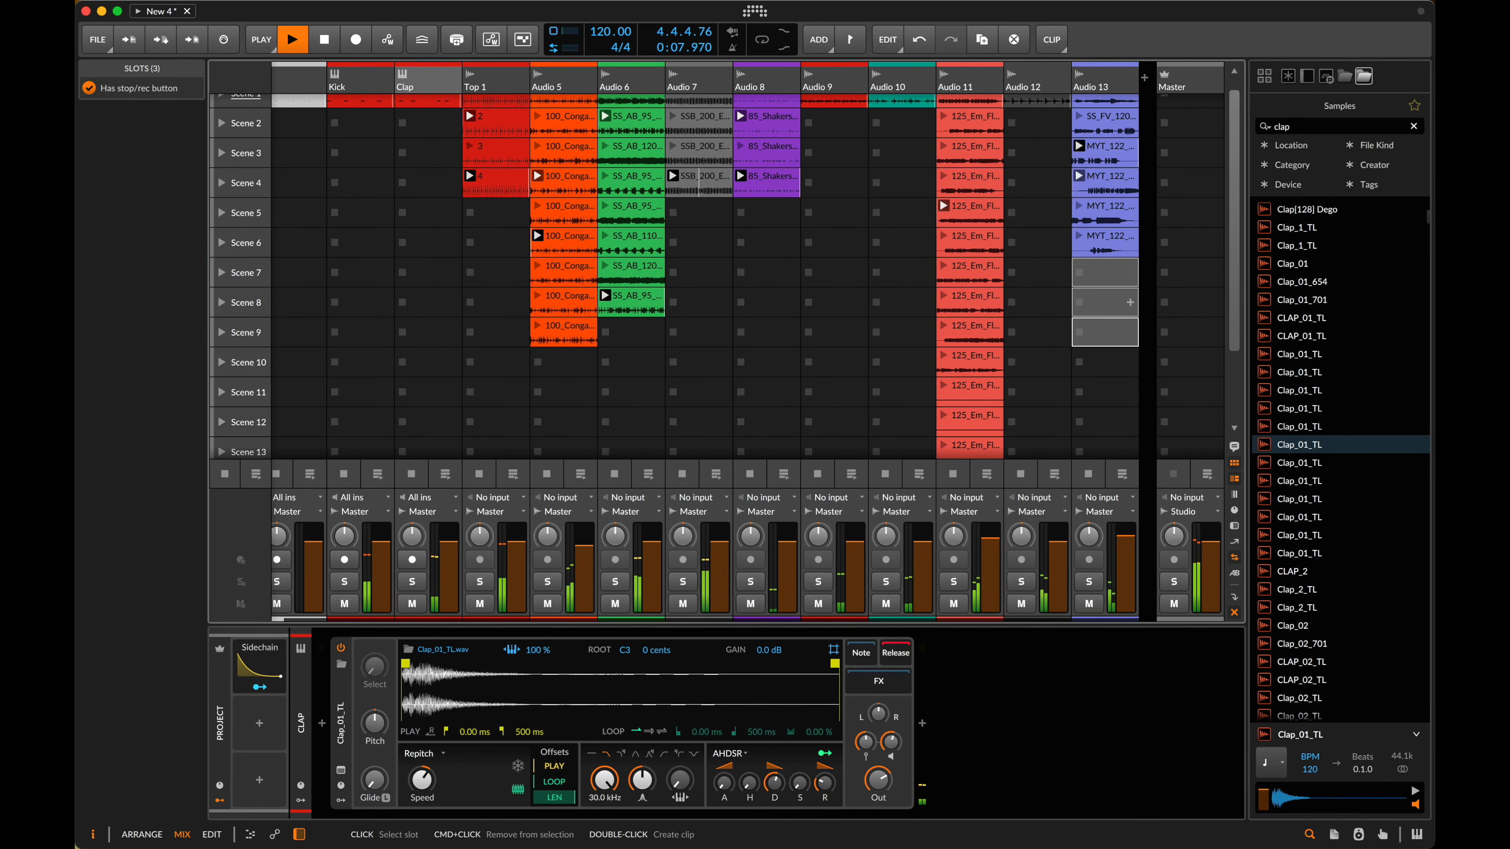
{"action": "scroll", "coordinate": [1120, 204], "scroll_direction": "up", "scroll_amount": 1}
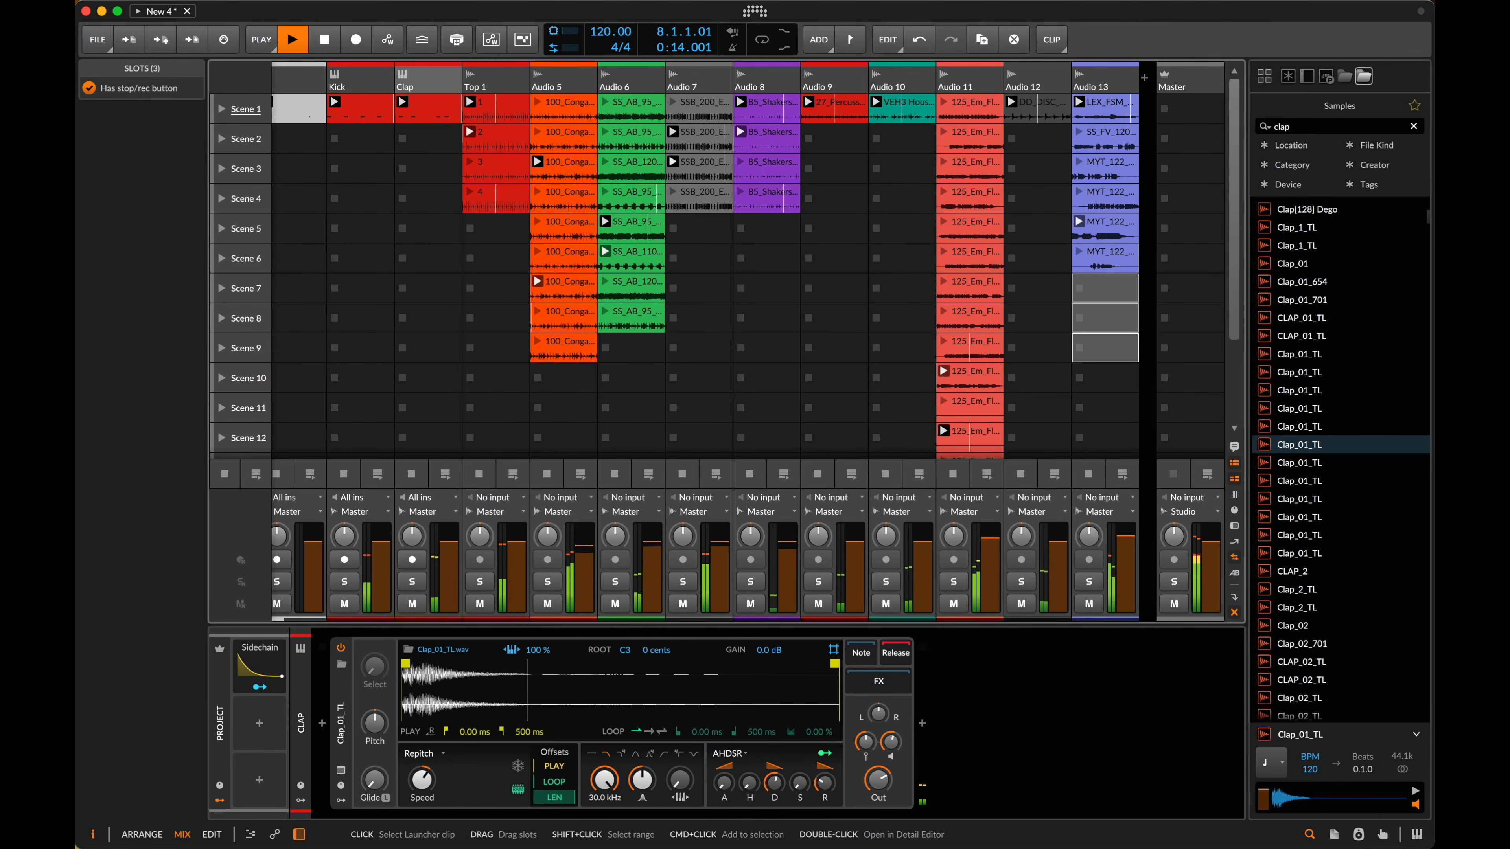
- Rename the Audio 13 track as Vocals
{"action": "left_click", "coordinate": [1118, 73]}
{"action": "key", "text": "super+r"}
{"action": "type", "text": "Vocals"}
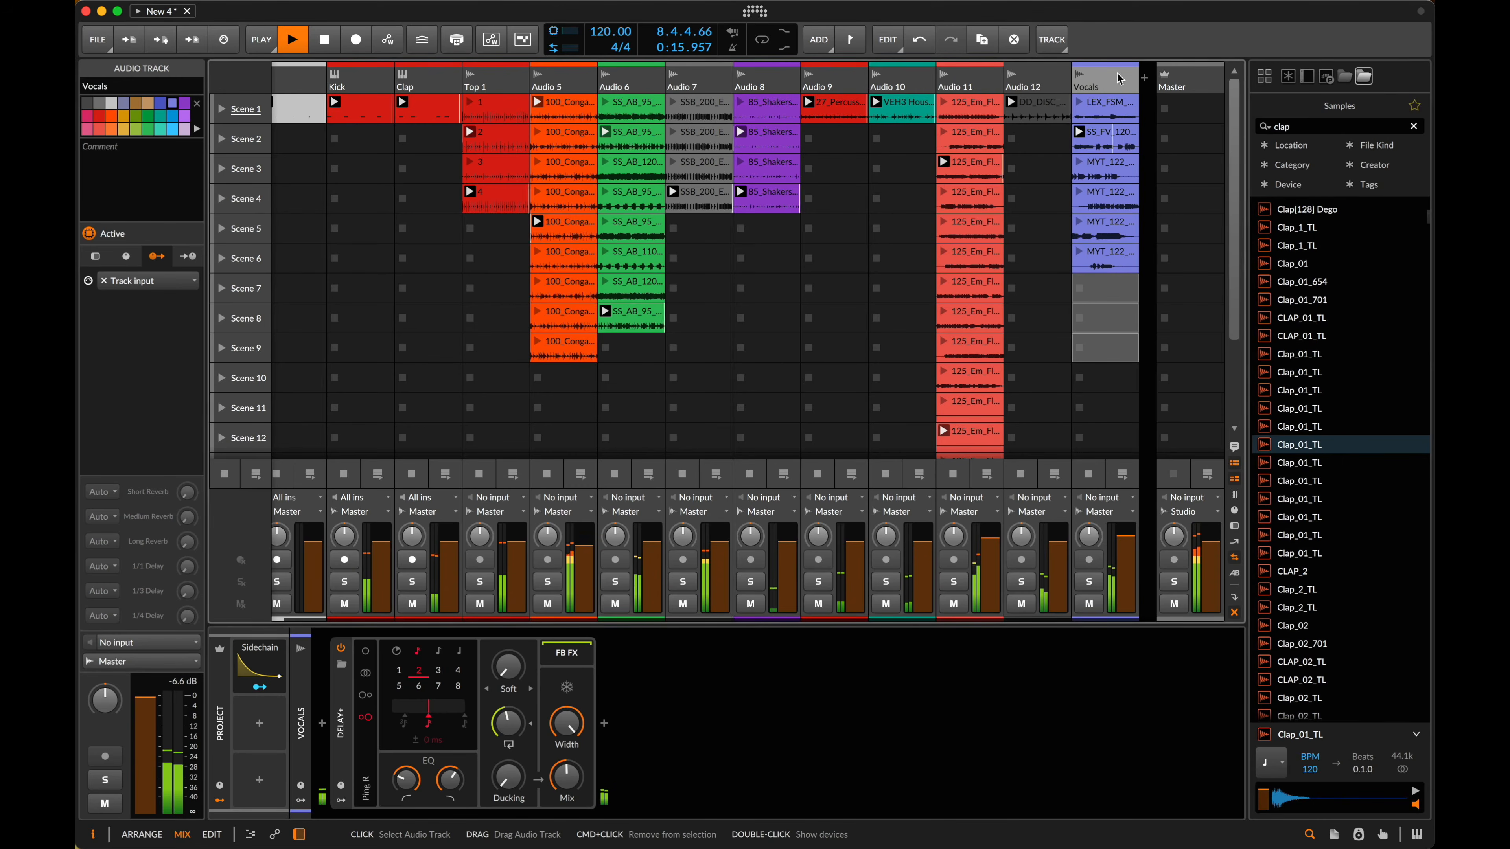
- Rename Audio 12 as Disco Break and move it directly after the Clap track
{"action": "key", "text": "shift+Tab"}
{"action": "type", "text": "Disco Break"}
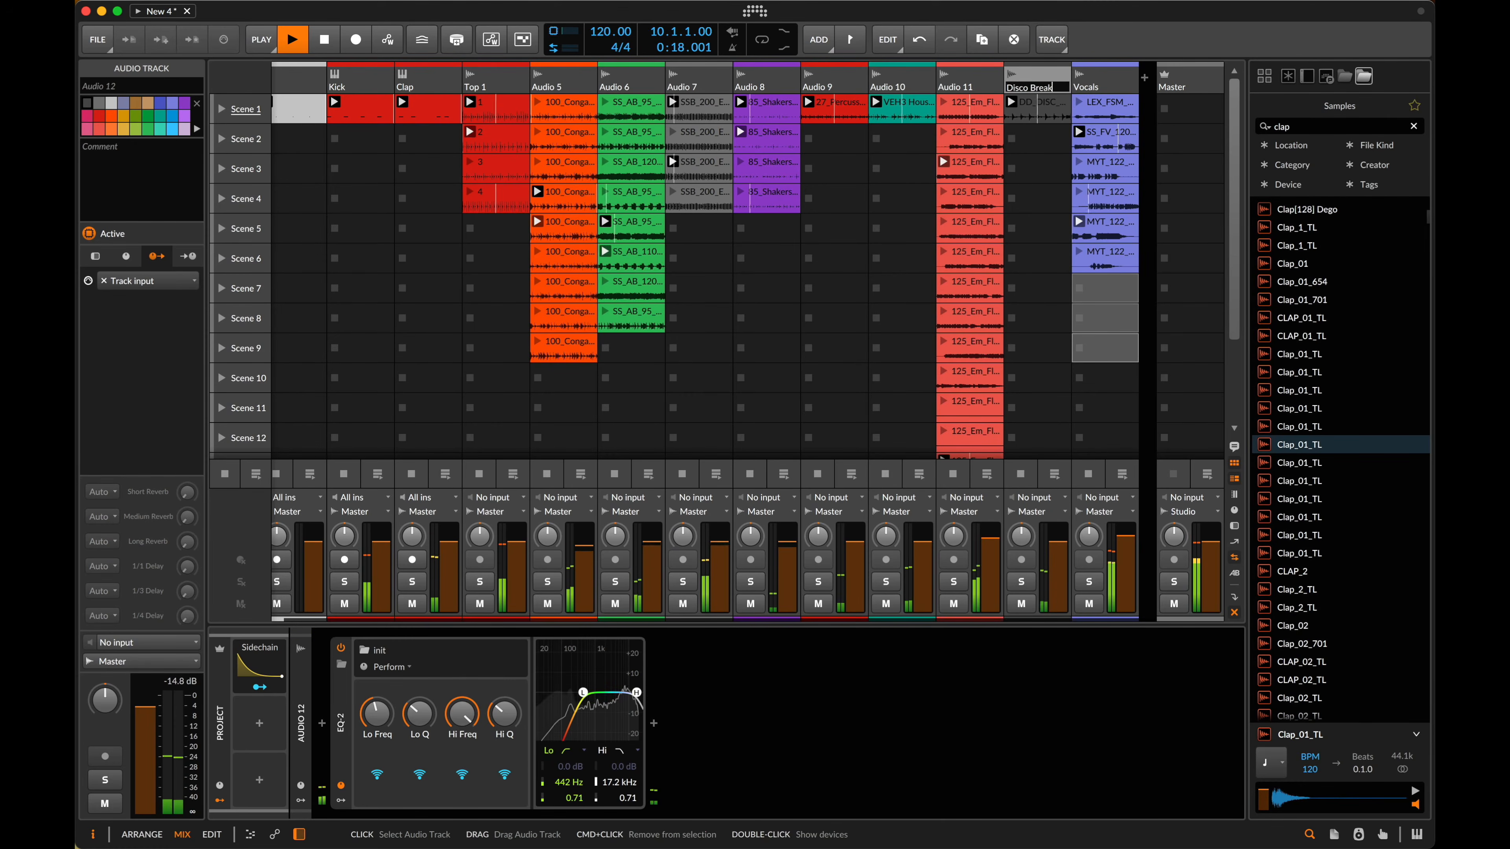
{"action": "key", "text": "Return"}
{"action": "left_click_drag", "start_coordinate": [1037, 78], "coordinate": [481, 81]}
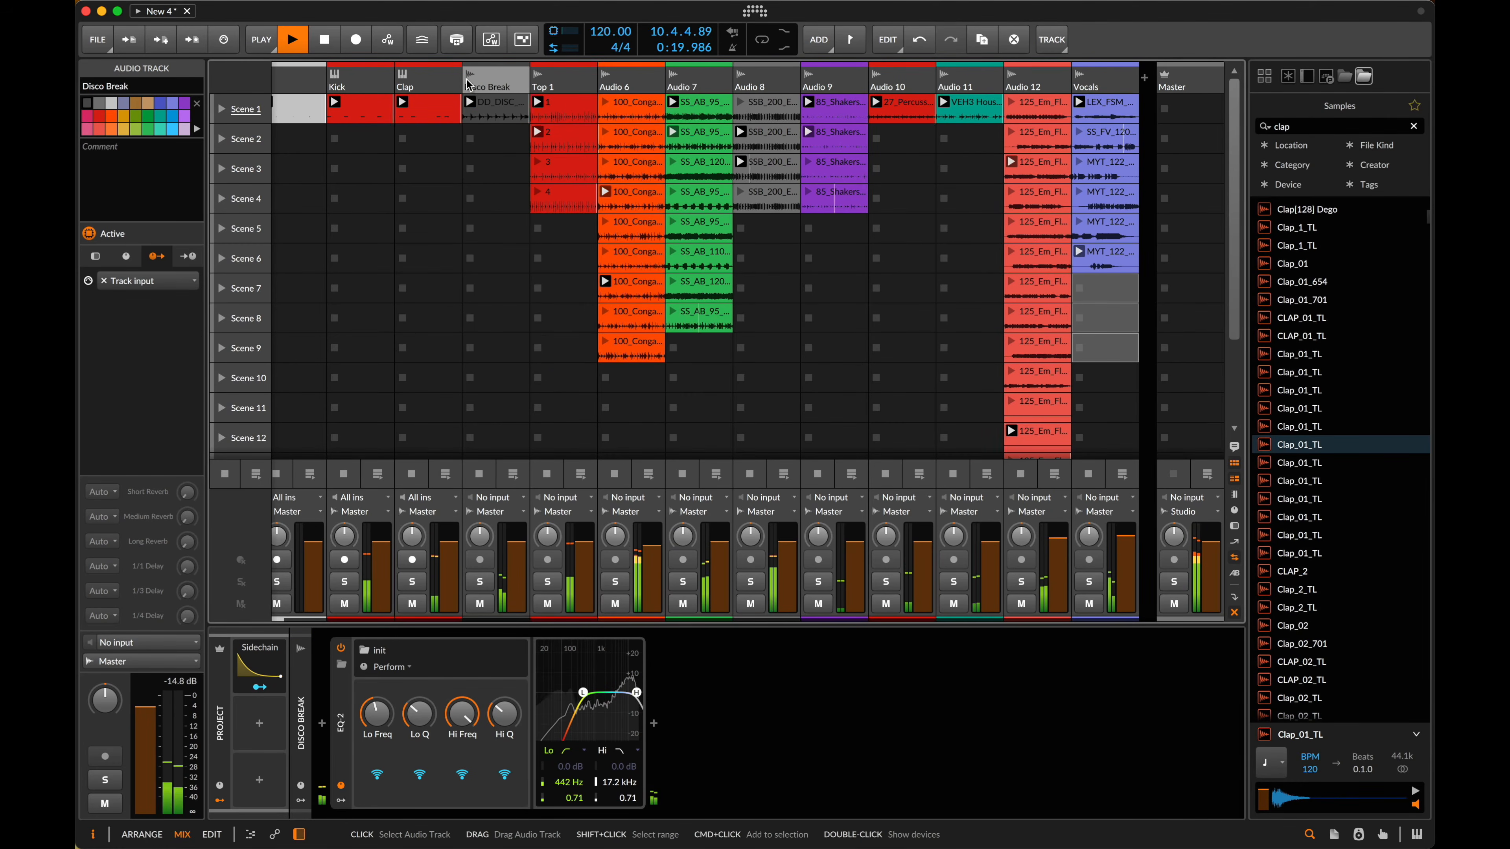
- Move the two shaker tracks directly after Disco Break and rename the 27_Percussion track as Shaker
{"action": "left_click_drag", "start_coordinate": [824, 77], "coordinate": [545, 78]}
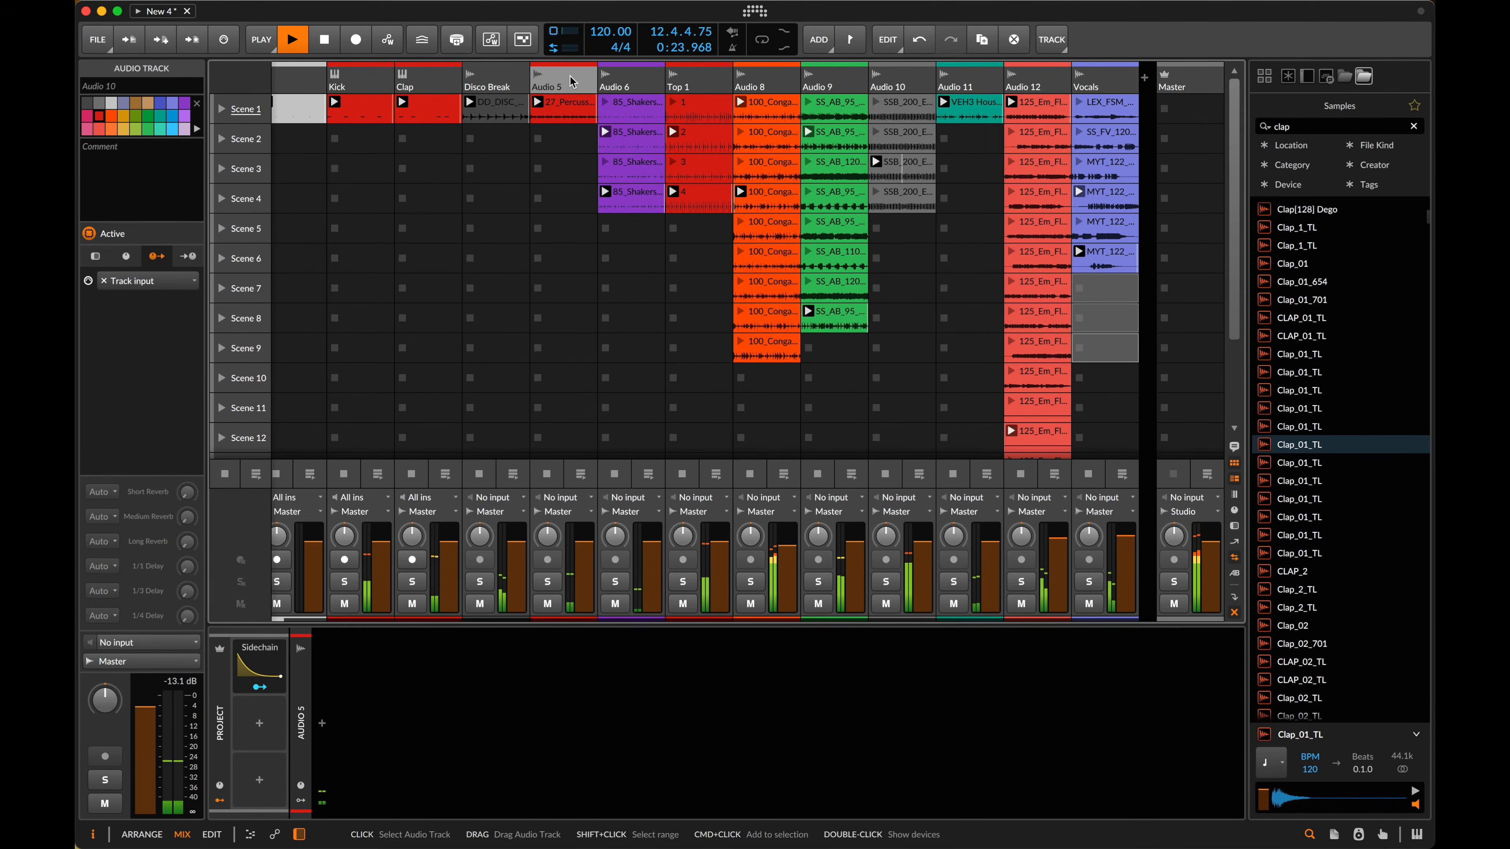
{"action": "double_click", "coordinate": [569, 76]}
{"action": "type", "text": "Shaker"}
{"action": "key", "text": "Return"}
- Rename the purple 85_Shakers track as Shaker 2 and the Shaker track as Shaker 1
{"action": "left_click", "coordinate": [618, 73]}
{"action": "double_click", "coordinate": [618, 73]}
{"action": "type", "text": "Shaker 2"}
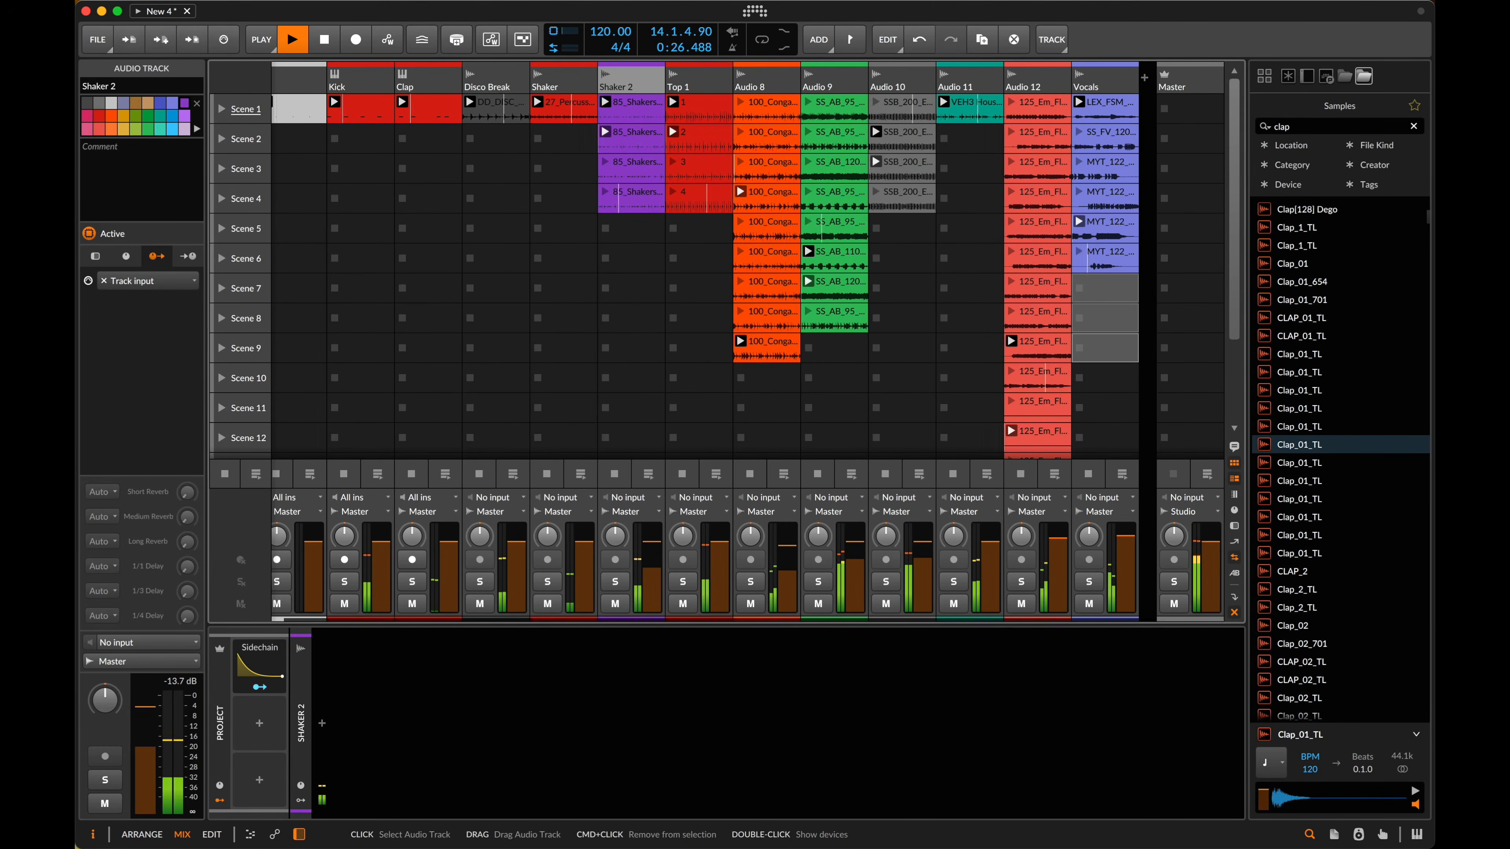
{"action": "key", "text": "shift+Tab"}
{"action": "type", "text": "Shaker 1"}
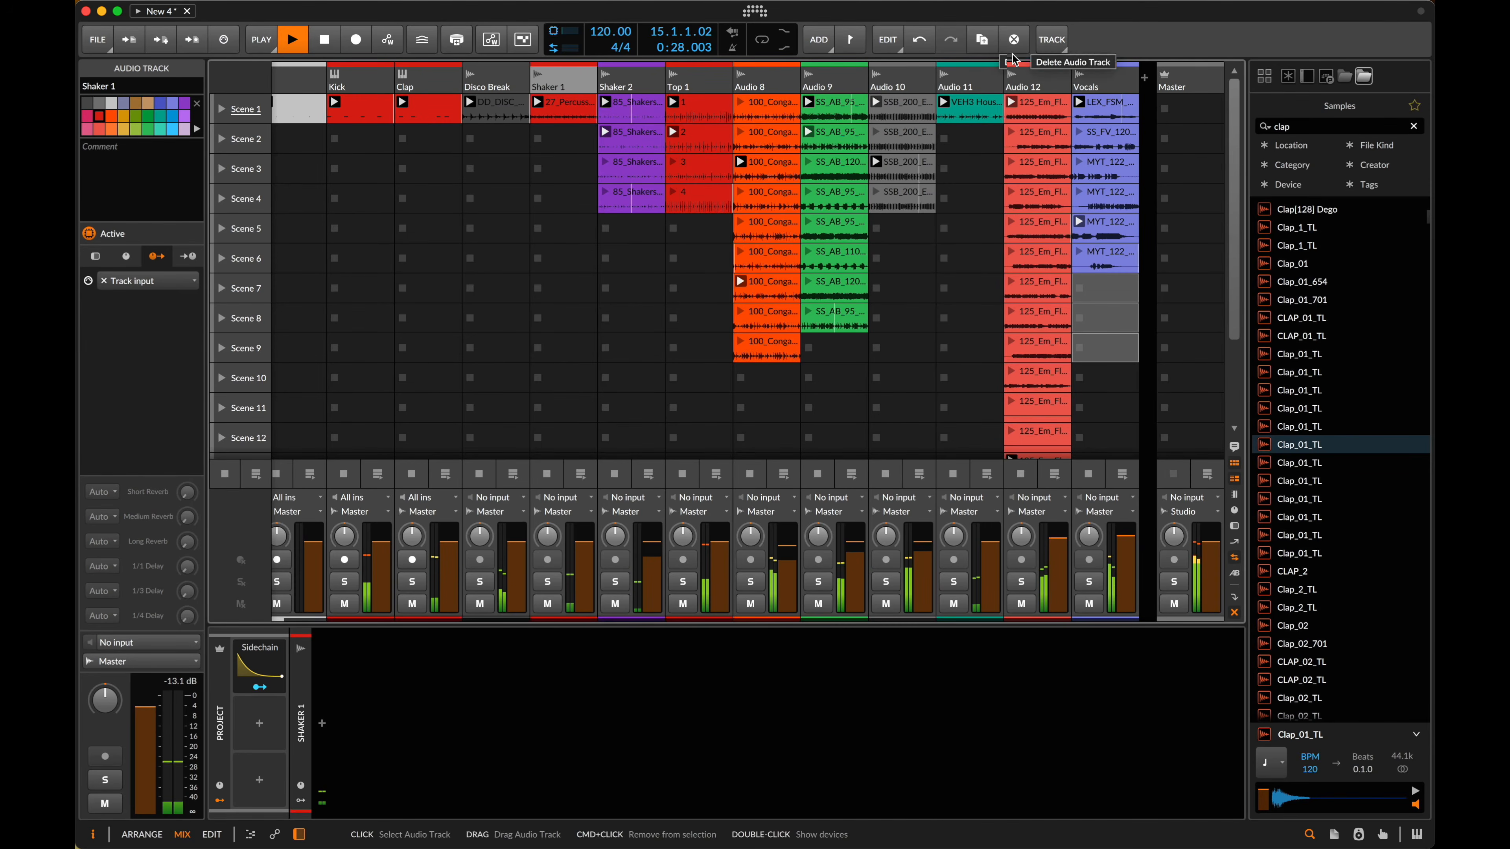
- Stop playback, move the VEH3 House track after Shaker 2 as Top 1, and rename the red tops track as Top 2
{"action": "left_click_drag", "start_coordinate": [968, 78], "coordinate": [646, 81]}
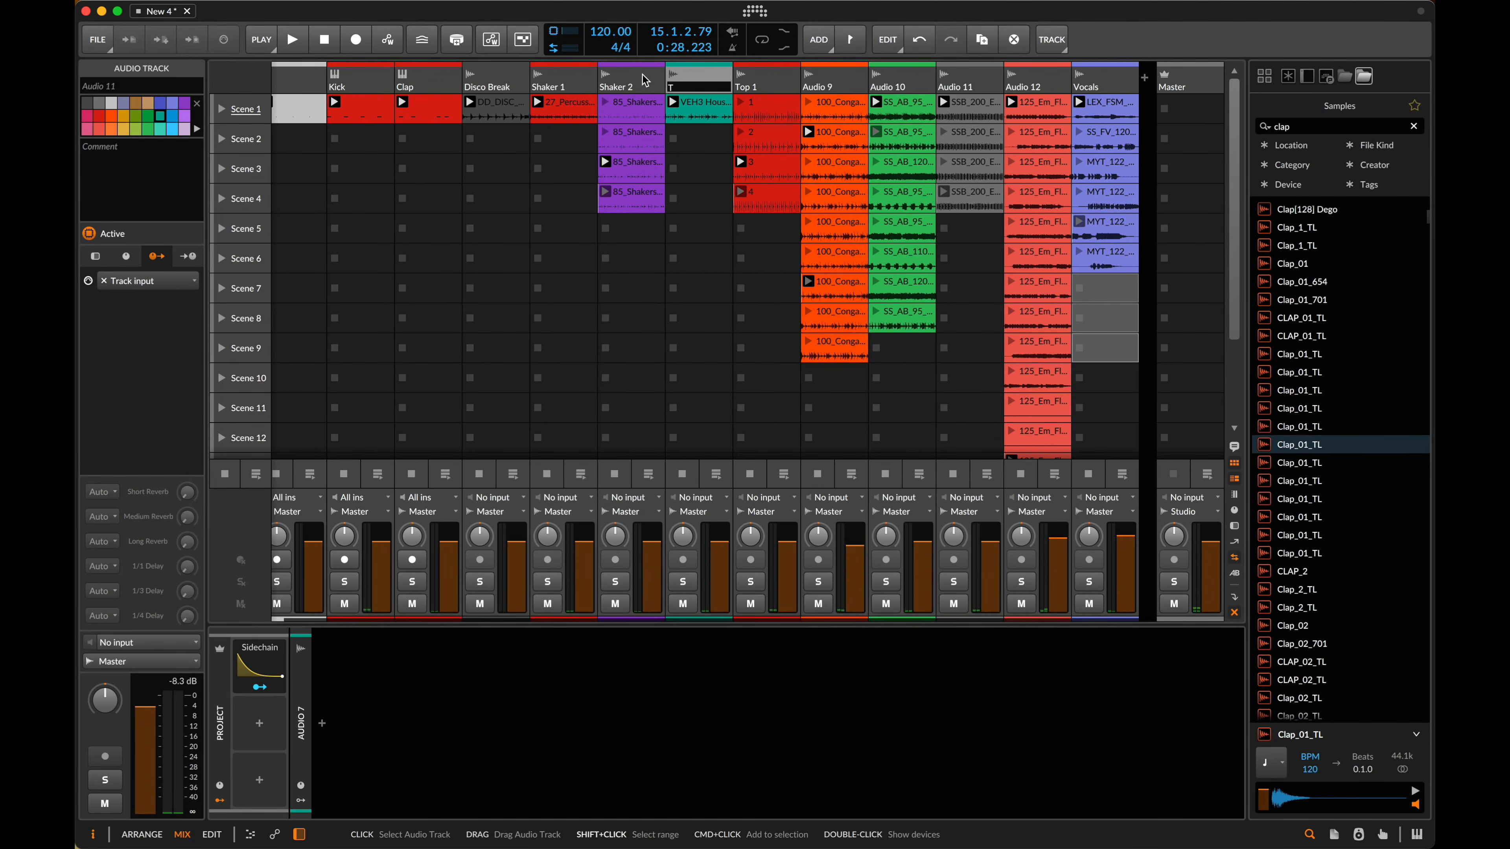
{"action": "left_click", "coordinate": [794, 90]}
{"action": "double_click", "coordinate": [794, 89]}
{"action": "type", "text": "Top 2"}
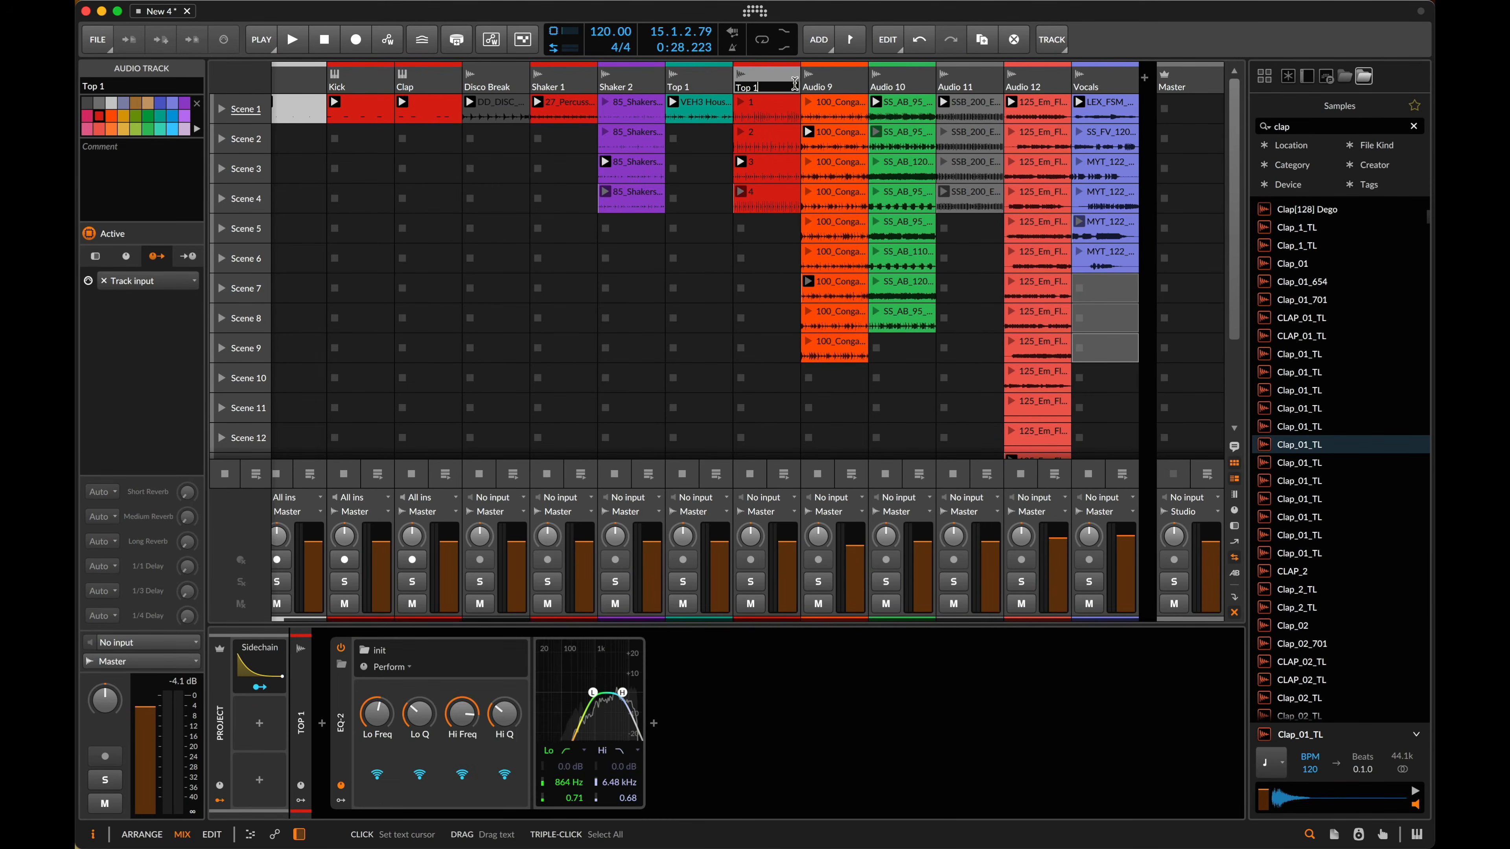
{"action": "key", "text": "Return"}
- Colour all tracks from Kick through Top 2 red
{"action": "left_click", "coordinate": [365, 68], "text": "shift"}
{"action": "right_click", "coordinate": [365, 69]}
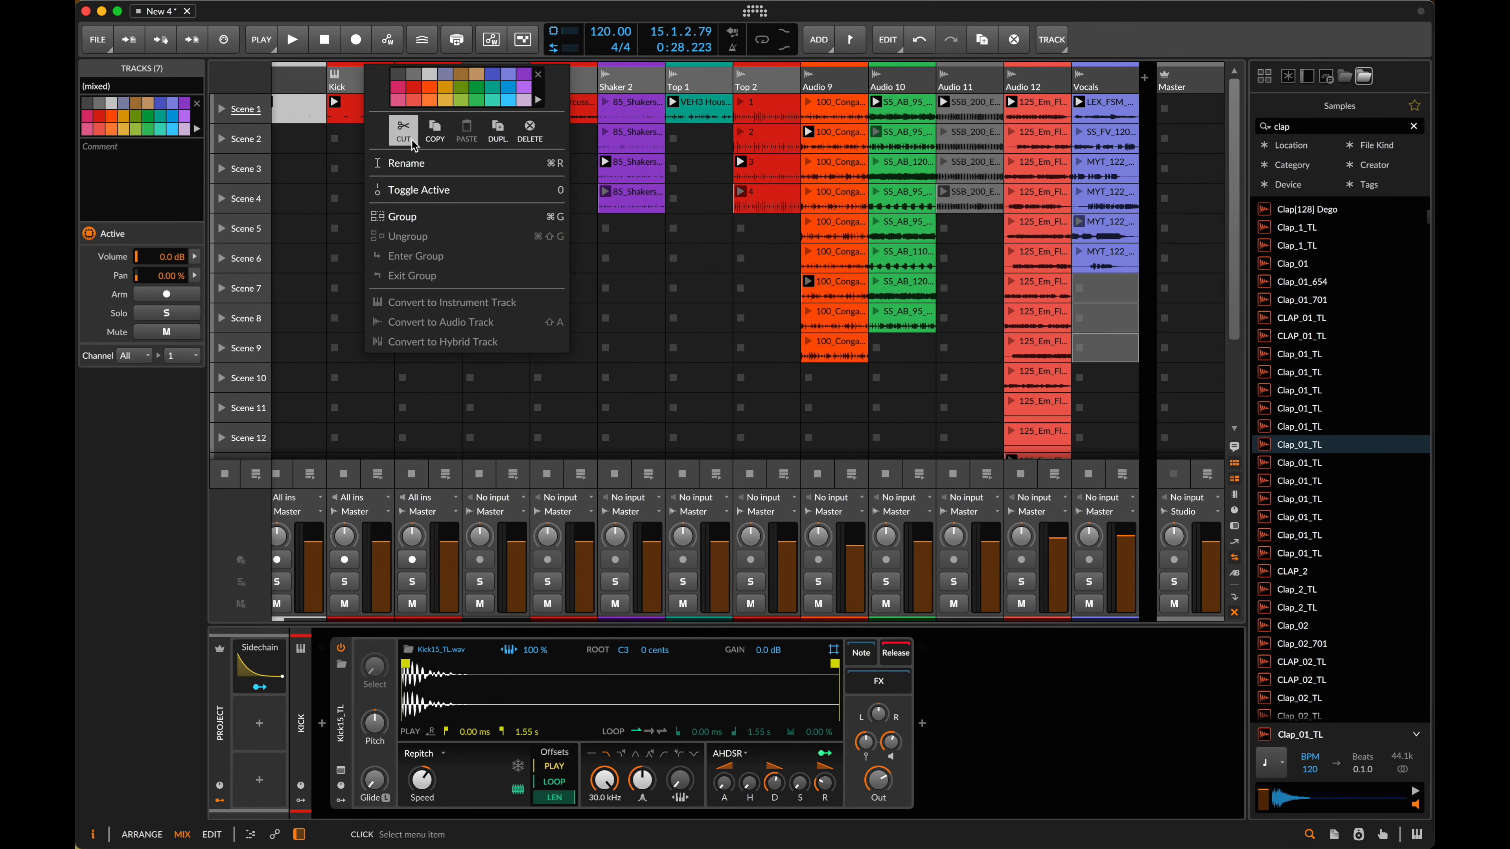
{"action": "left_click", "coordinate": [411, 90]}
- Rename the Audio 9 track as Congas and colour it red
{"action": "double_click", "coordinate": [821, 84]}
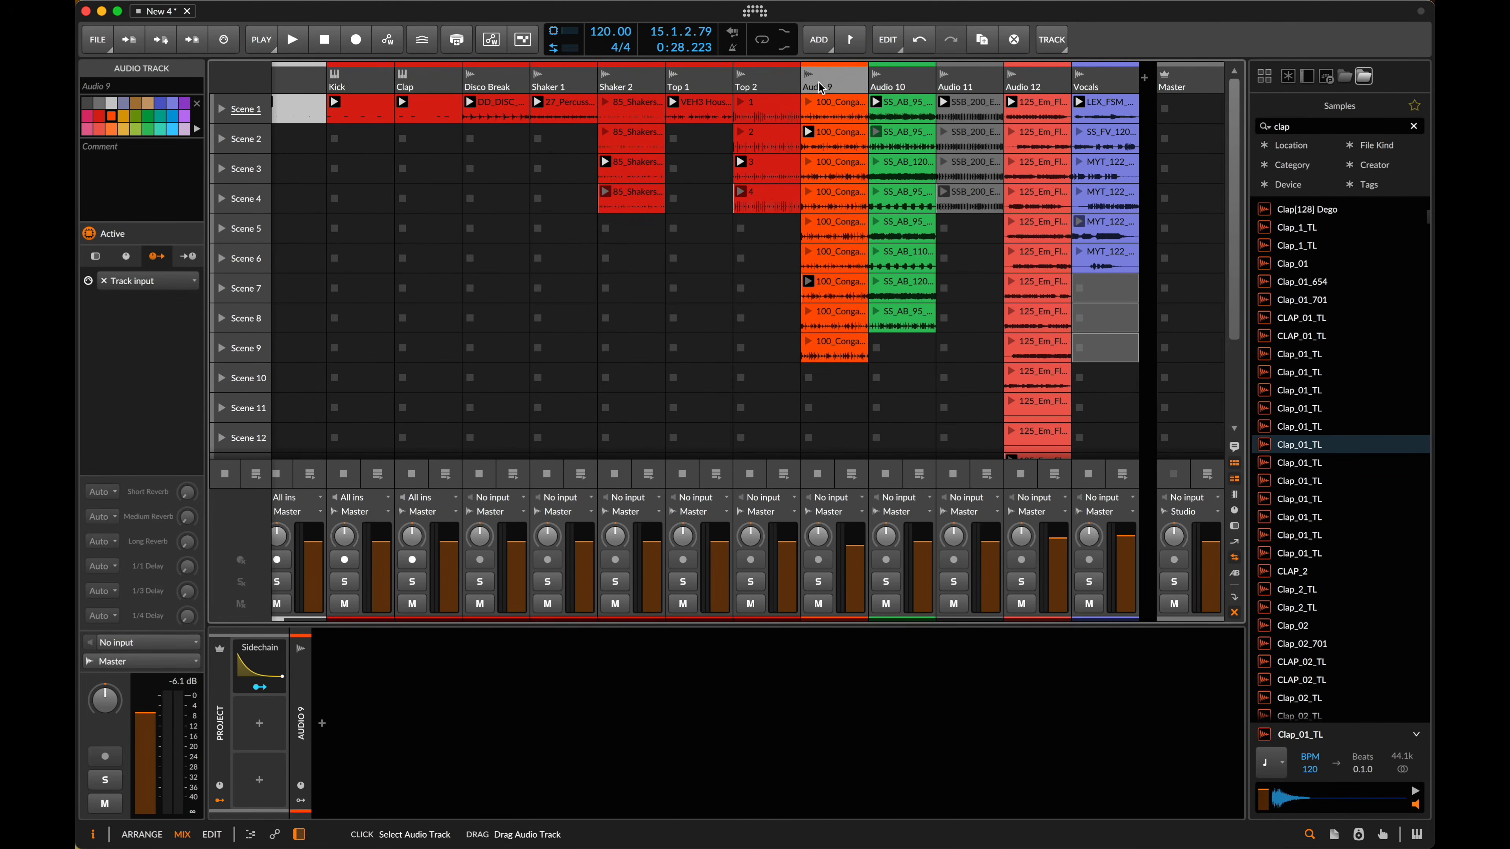
{"action": "type", "text": "Conas"}
{"action": "key", "text": "Return"}
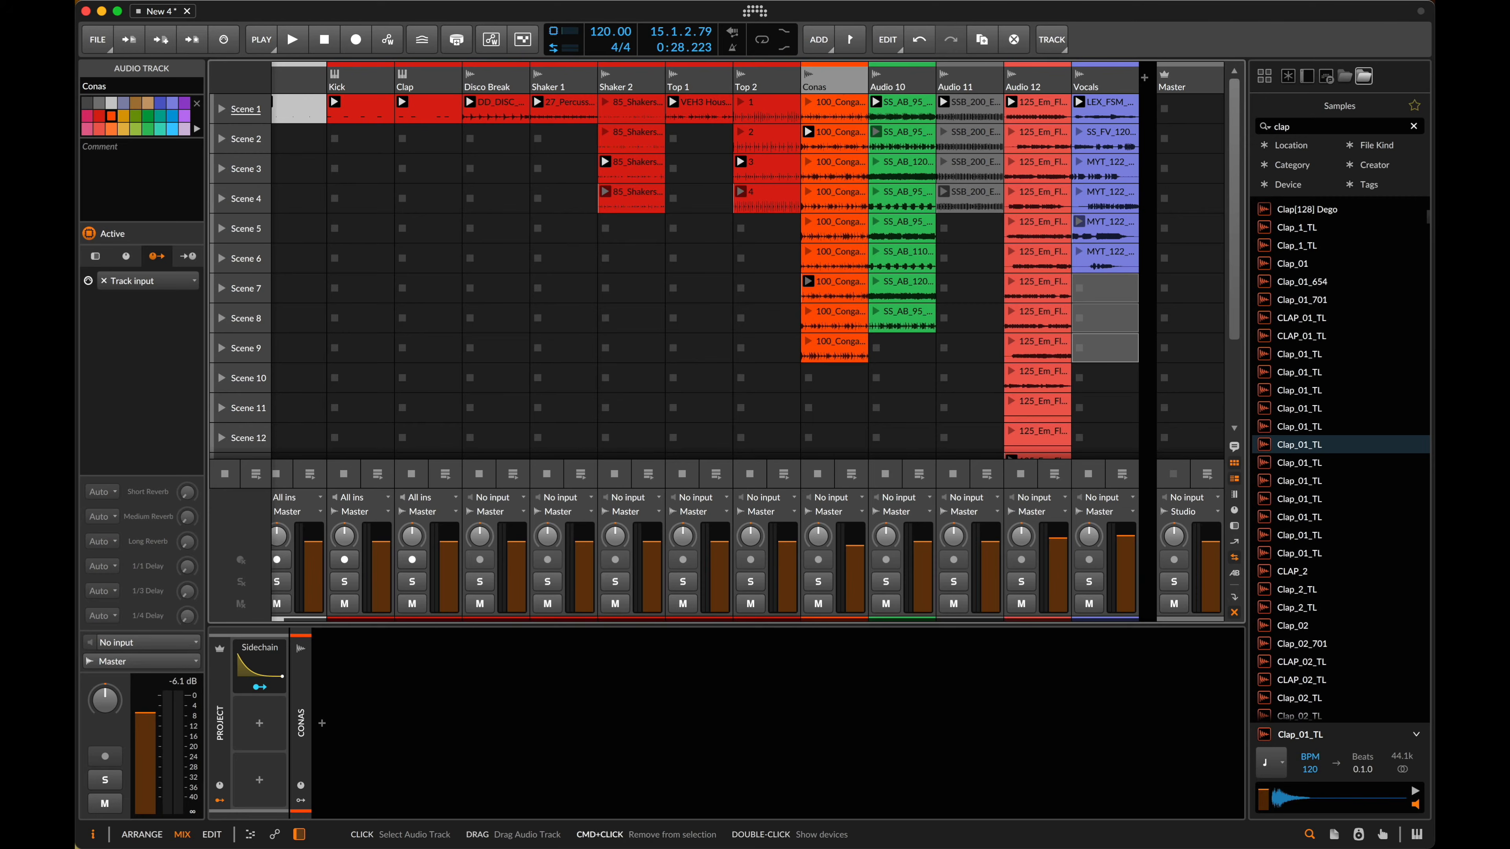
{"action": "double_click", "coordinate": [838, 83]}
{"action": "type", "text": "Congas"}
{"action": "key", "text": "Return"}
{"action": "right_click", "coordinate": [837, 84]}
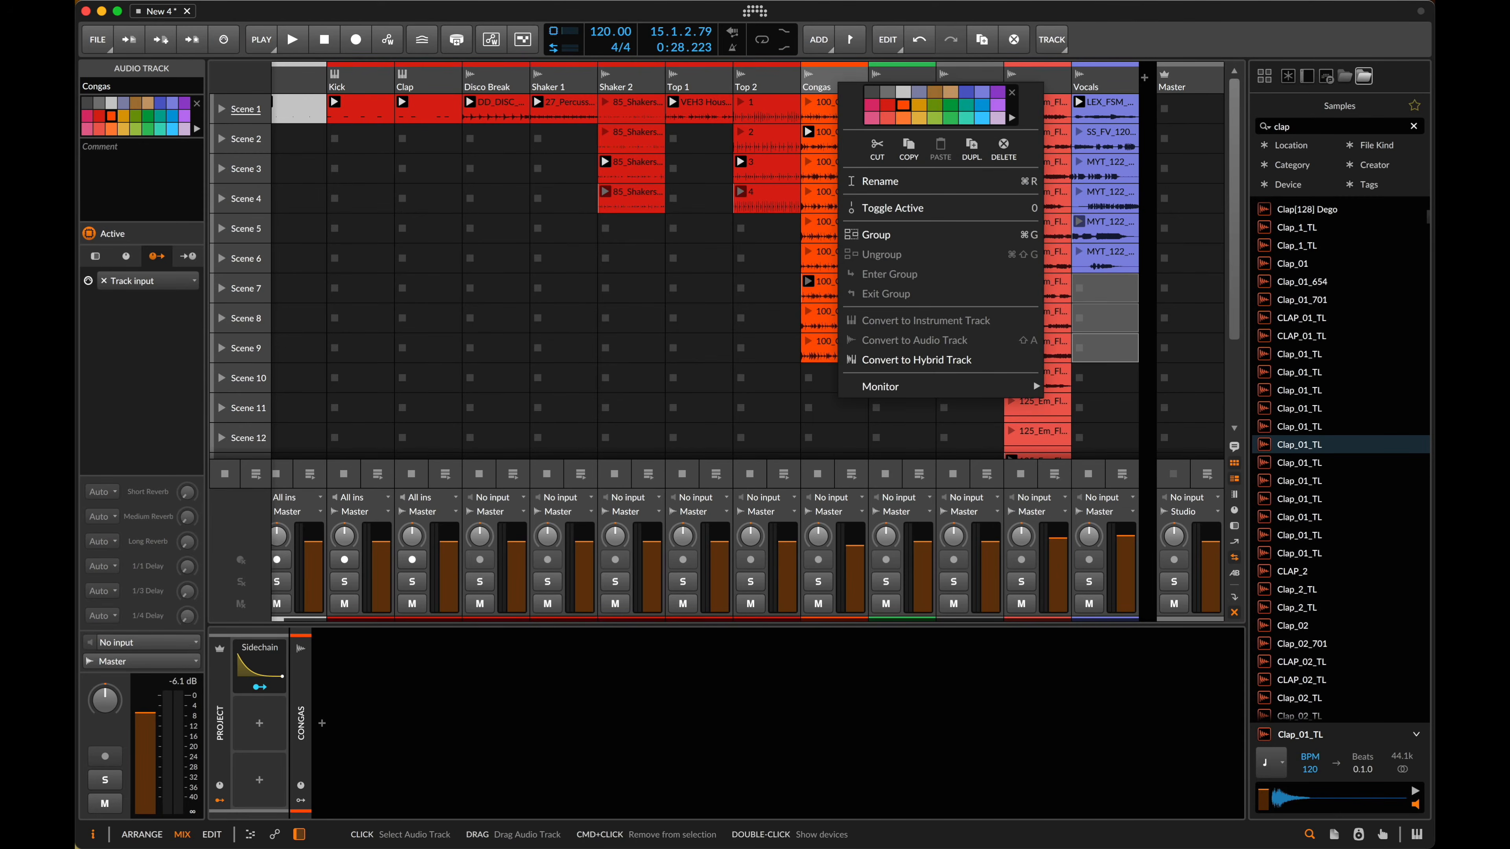
{"action": "left_click", "coordinate": [887, 104]}
- Group the tracks from Kick through Congas as Drums, and rename the green Audio 3 track as Guitar
{"action": "left_click", "coordinate": [358, 85], "text": "shift"}
{"action": "key", "text": "super+g"}
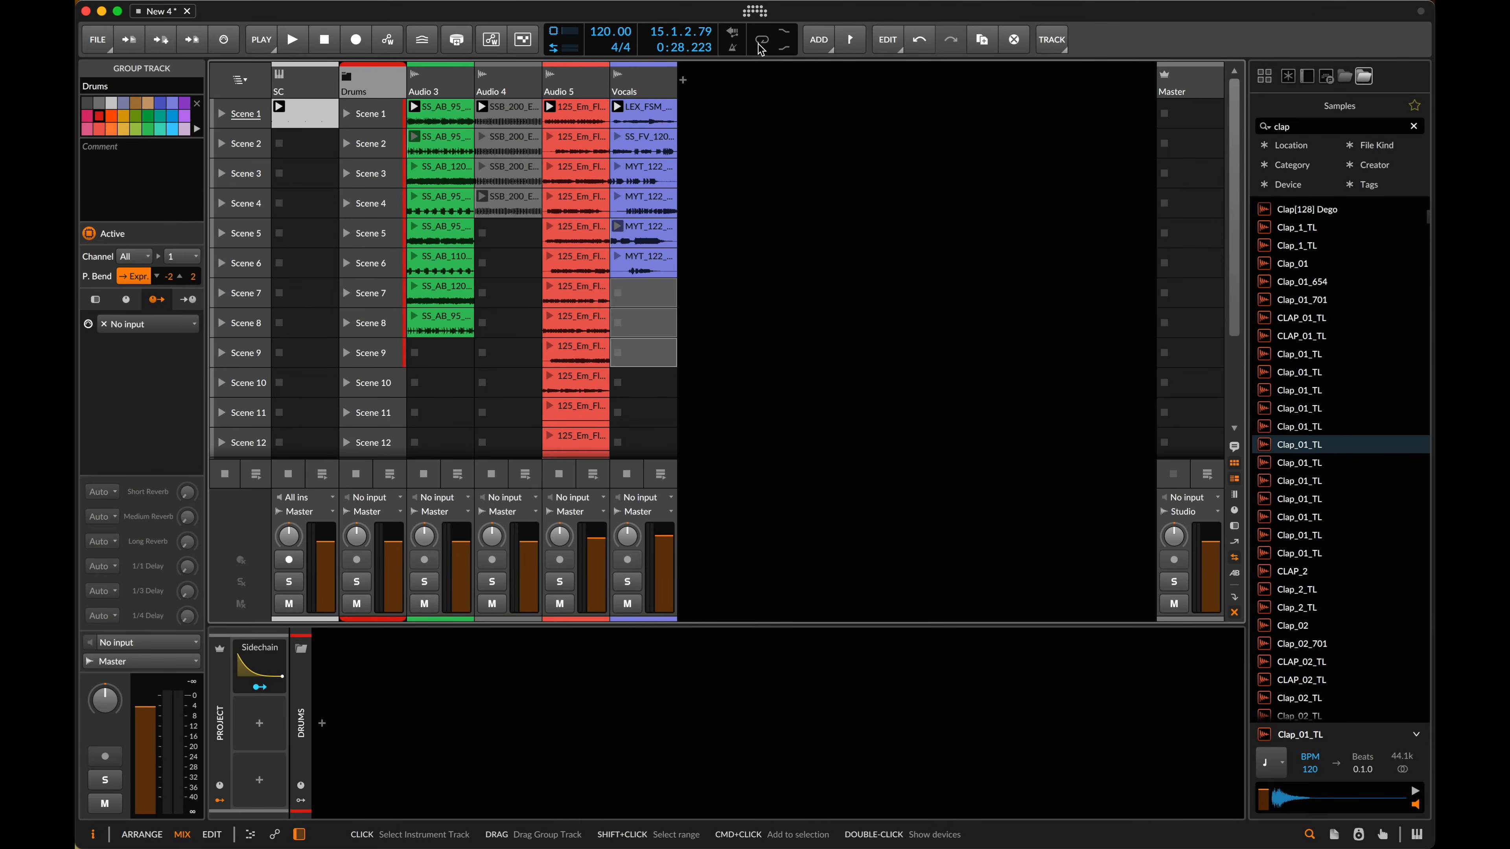
{"action": "left_click", "coordinate": [449, 78]}
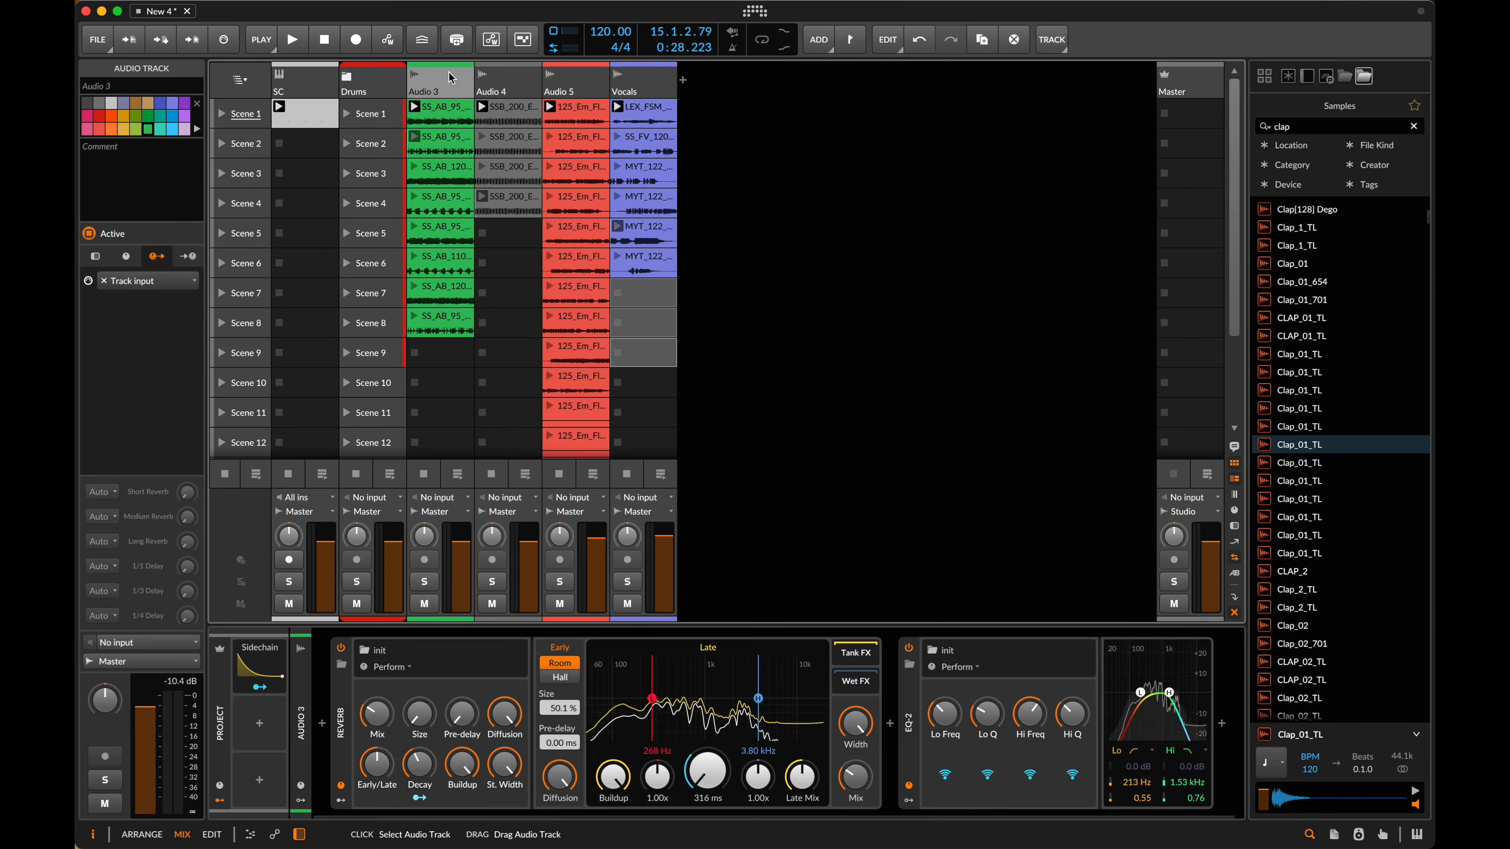
{"action": "key", "text": "Return"}
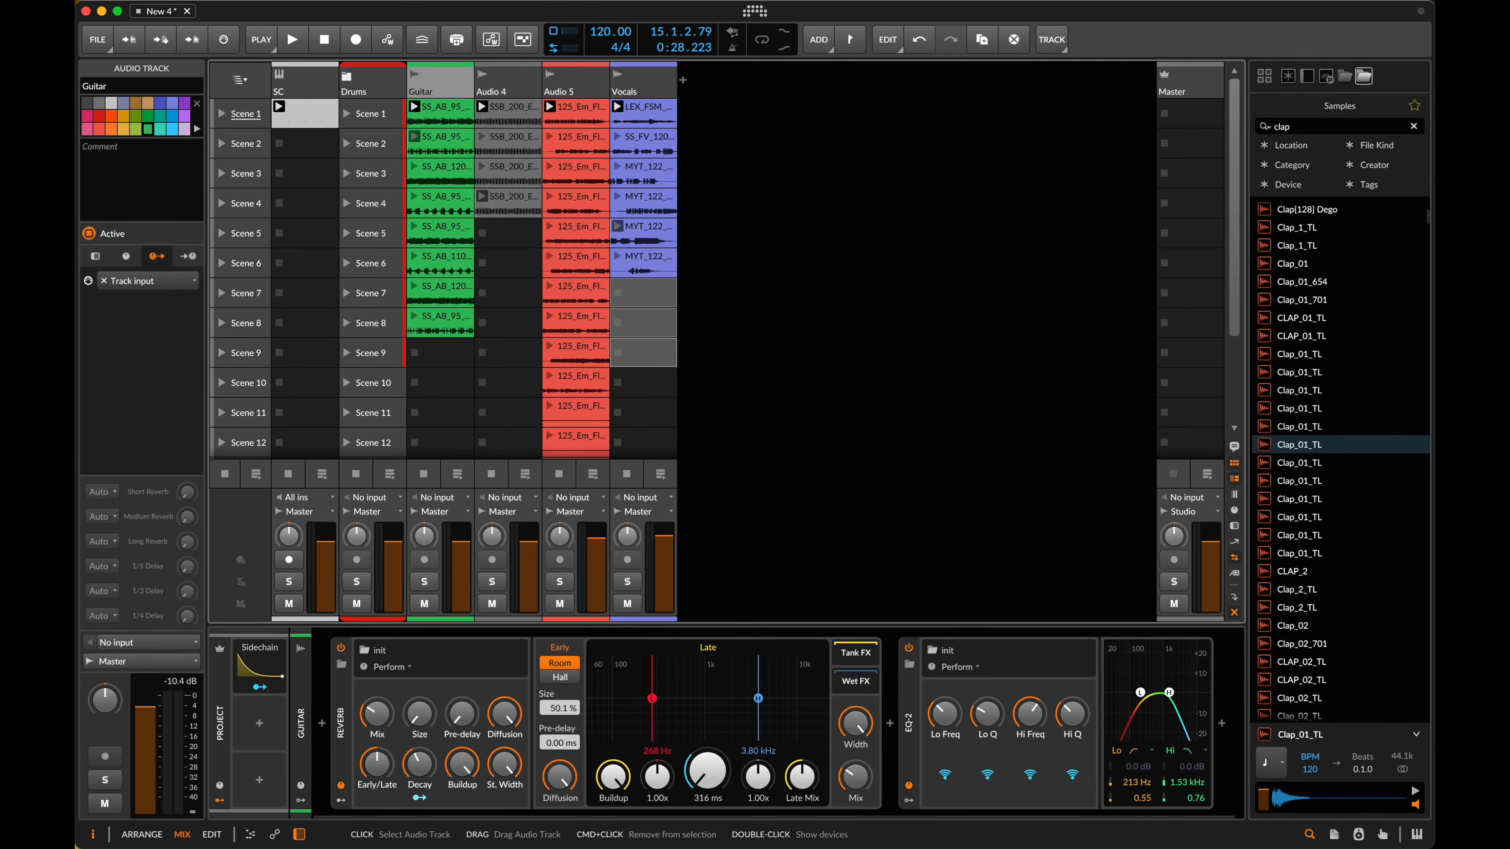
- Search the samples for key emin and audition the results, including SSB_200_Em_Chicago_Keys_5
{"action": "triple_click", "coordinate": [1347, 128]}
{"action": "type", "text": "key"}
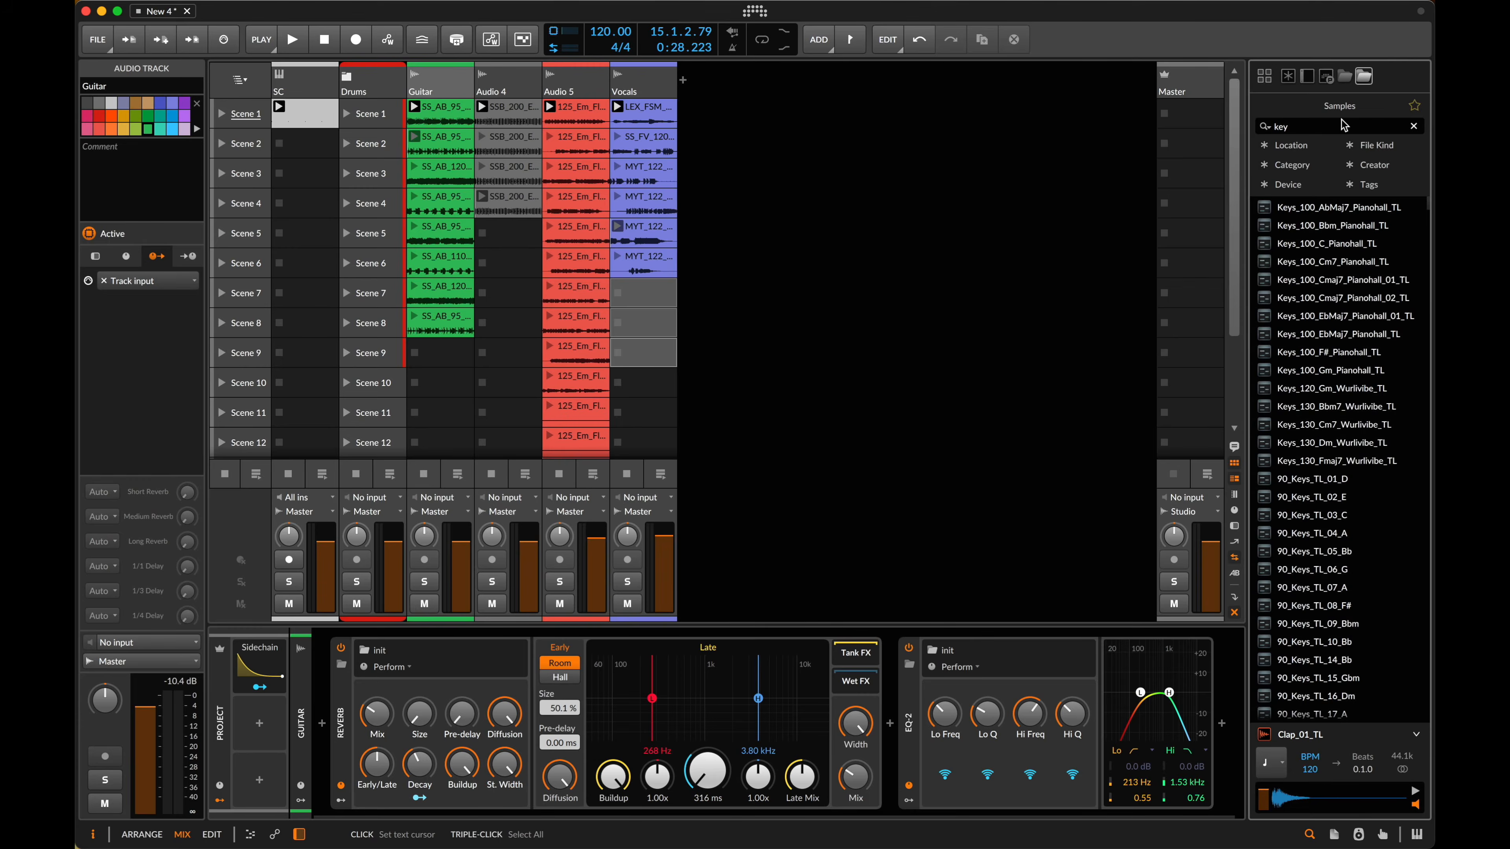
{"action": "type", "text": " emin"}
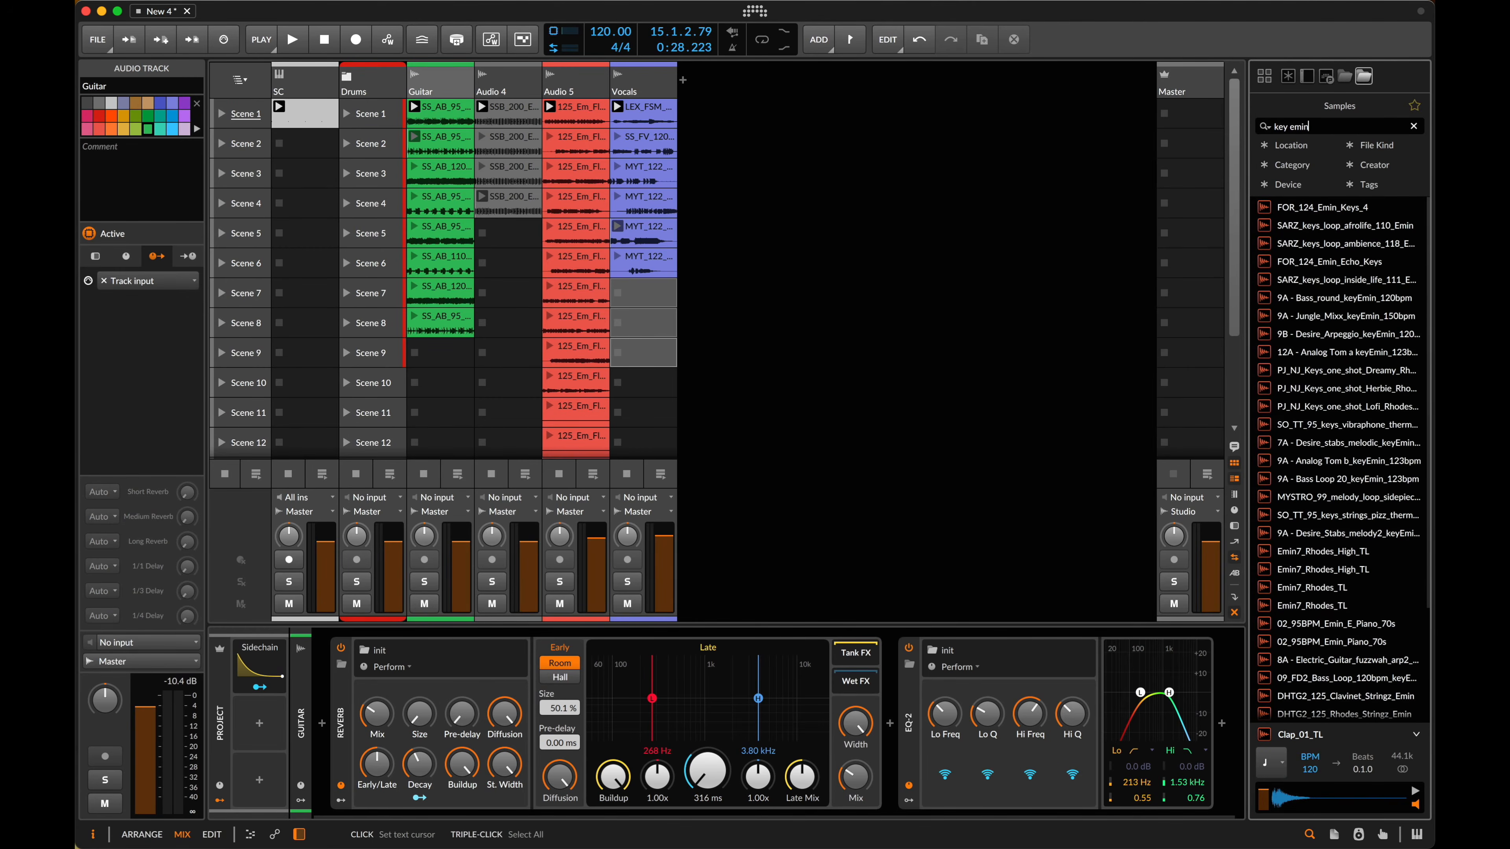
{"action": "left_click", "coordinate": [1370, 460]}
{"action": "scroll", "coordinate": [1370, 460], "scroll_direction": "down", "scroll_amount": 4}
{"action": "left_click", "coordinate": [1371, 461]}
{"action": "left_click", "coordinate": [1368, 654]}
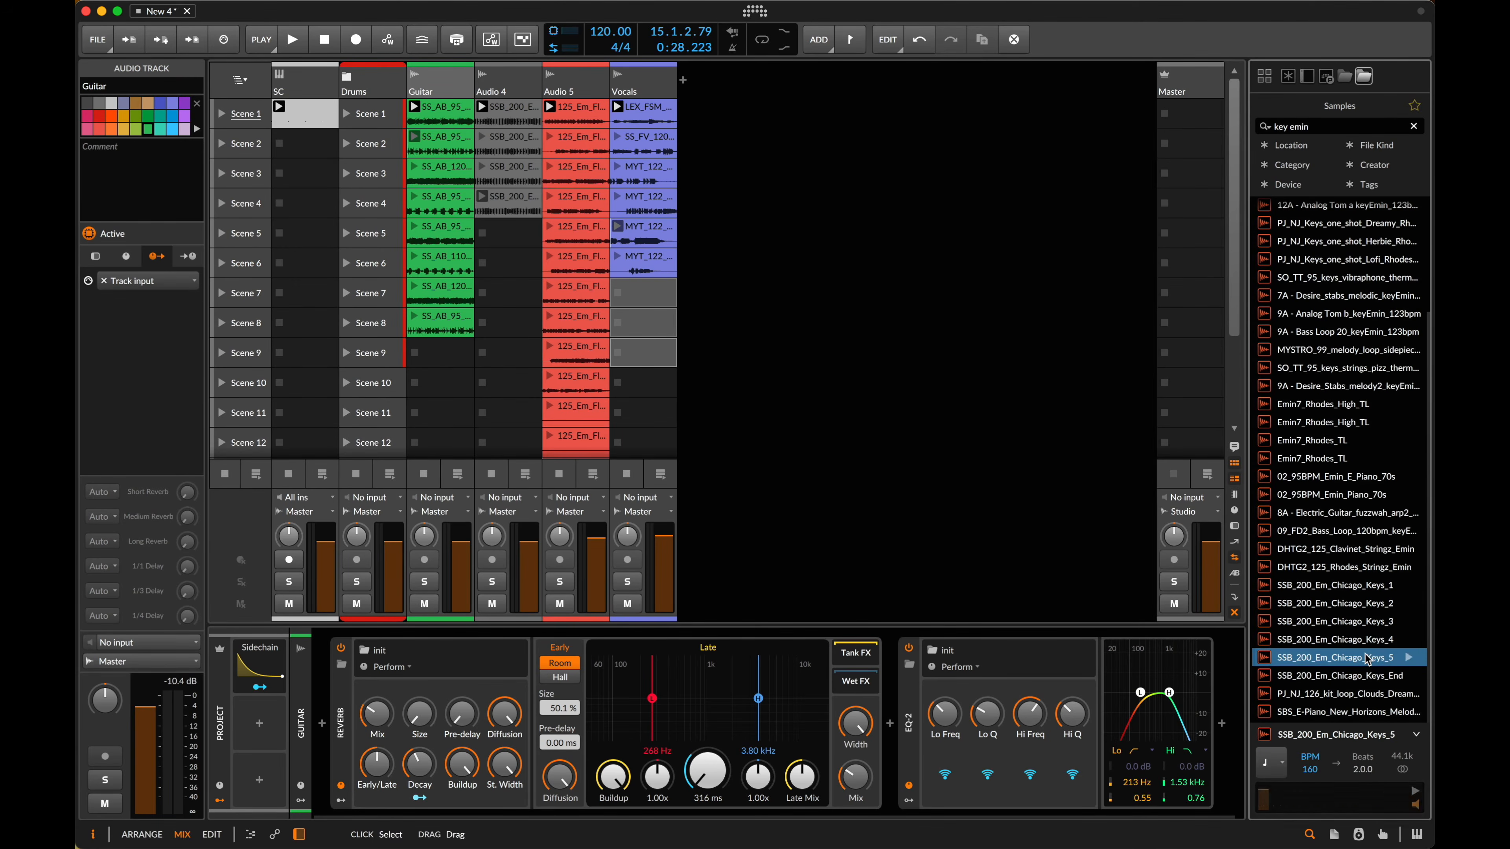
- Add SSB_200_Em_Chicago_Keys_1 to 5 as clips on a new audio track and enable Play Next as the next action for all five
{"action": "left_click", "coordinate": [1361, 586], "text": "shift"}
{"action": "left_click_drag", "start_coordinate": [1361, 586], "coordinate": [713, 118]}
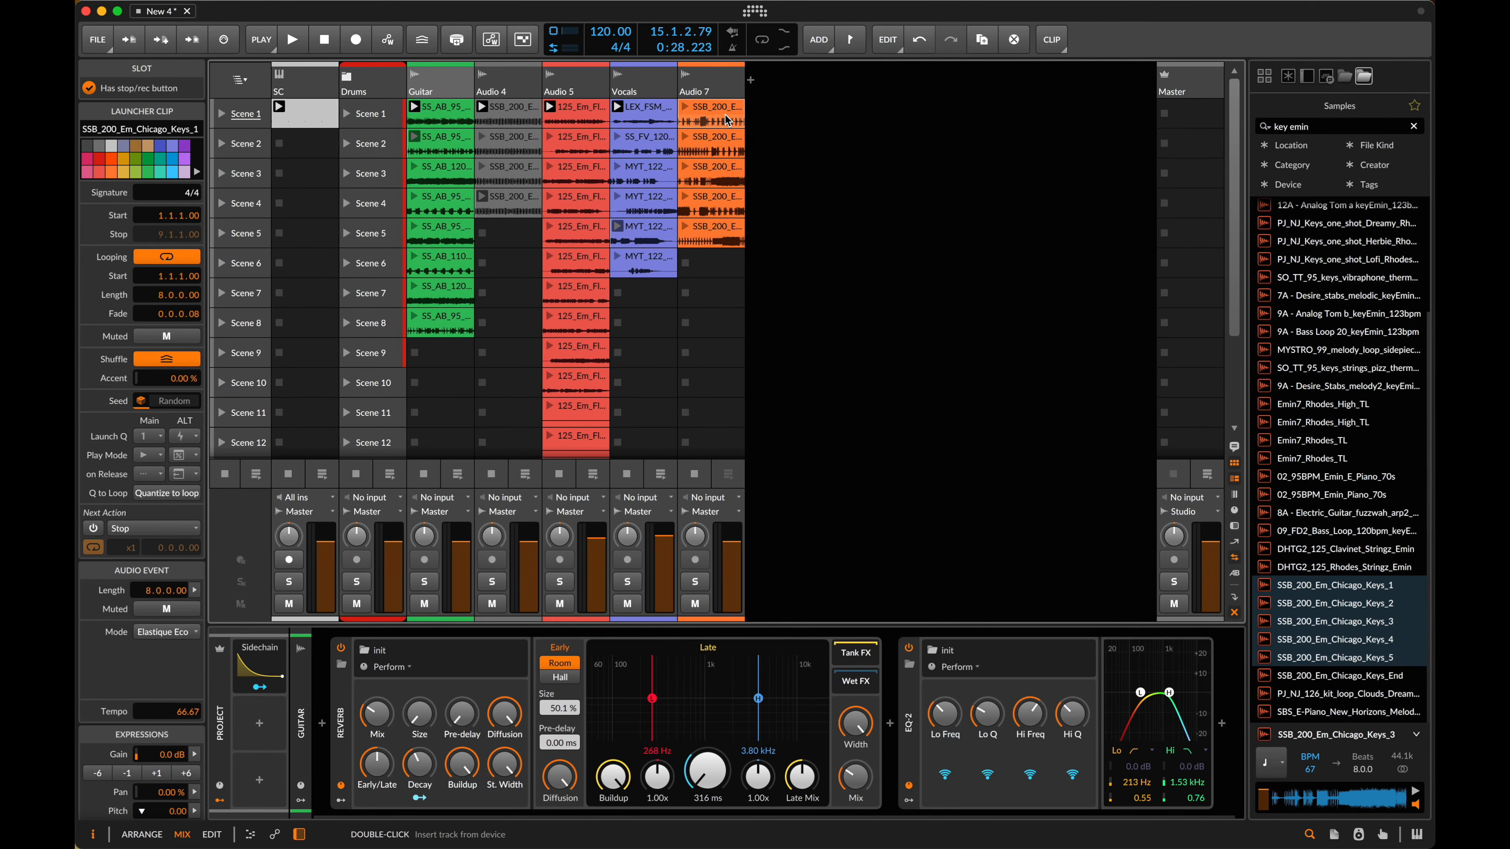
{"action": "left_click", "coordinate": [722, 235], "text": "shift"}
{"action": "left_click", "coordinate": [94, 530]}
{"action": "left_click", "coordinate": [134, 528]}
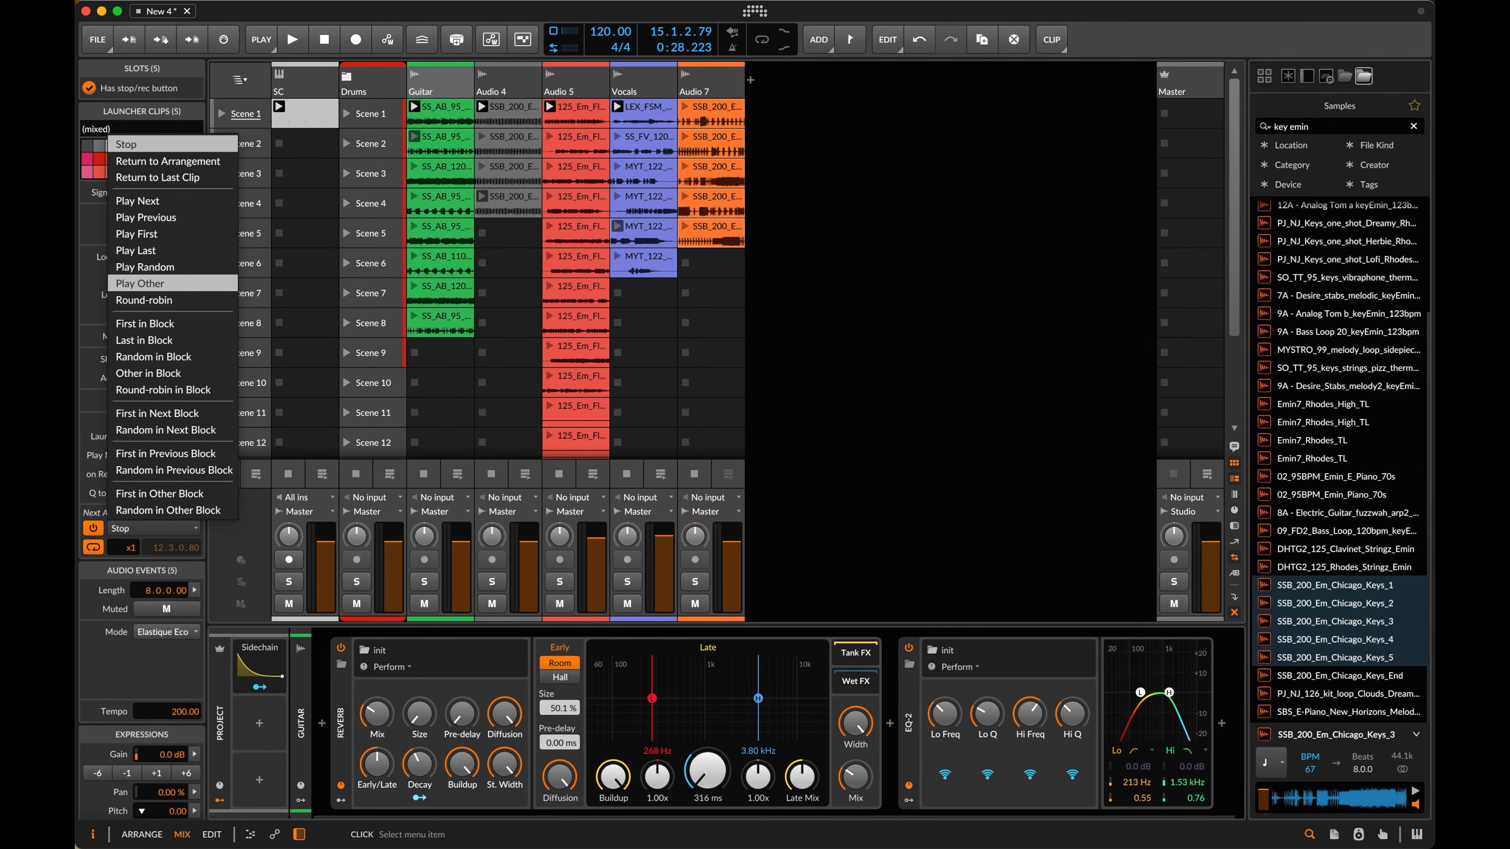
{"action": "left_click", "coordinate": [167, 201]}
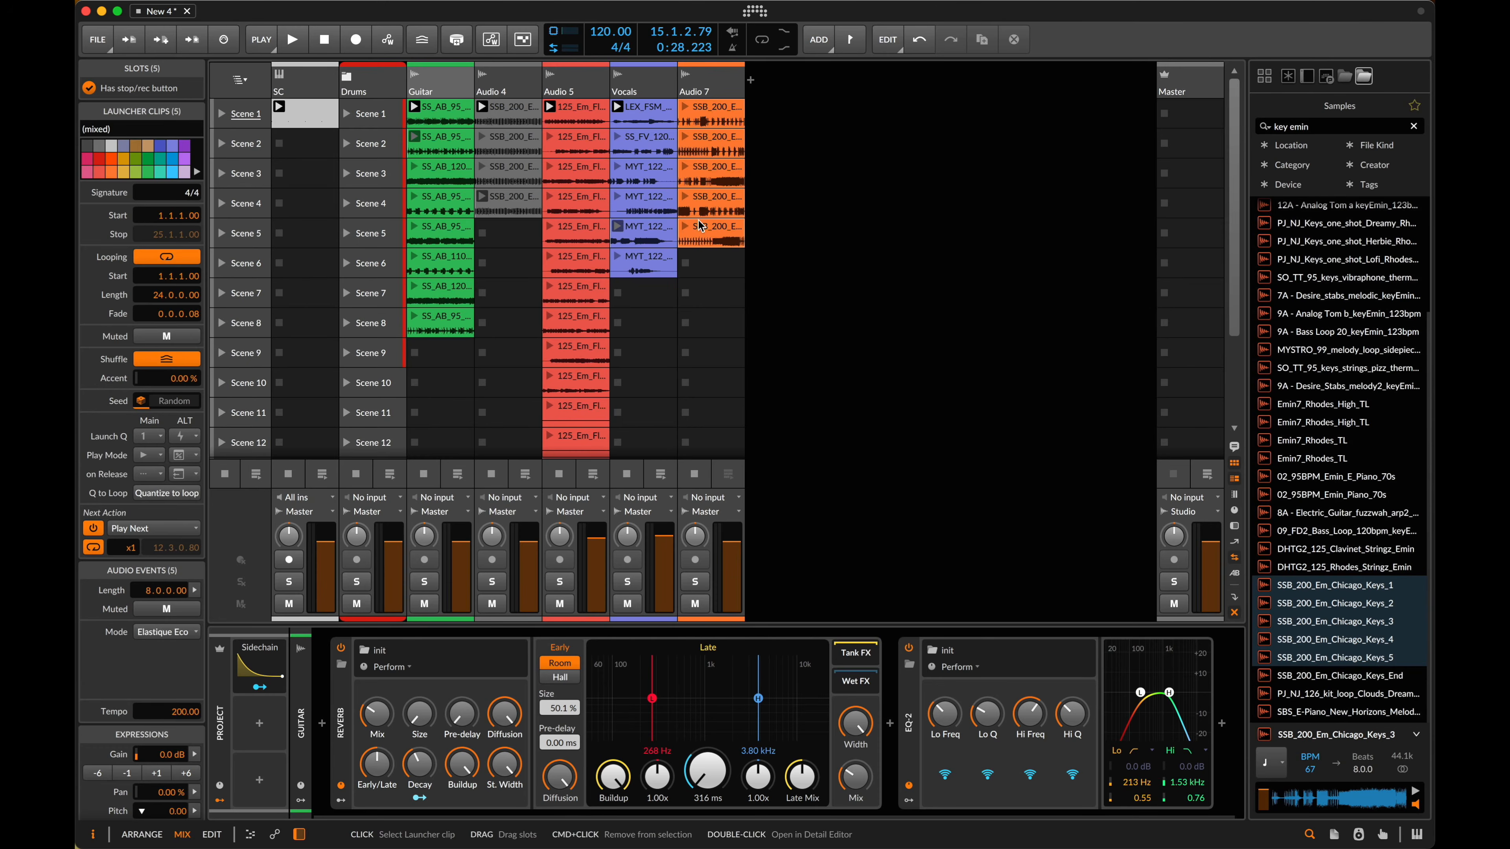
- Delete the SSB_200_Em_Chicago_Keys_5 clip from the Audio 7 track
{"action": "left_click", "coordinate": [734, 249]}
{"action": "left_click", "coordinate": [723, 237]}
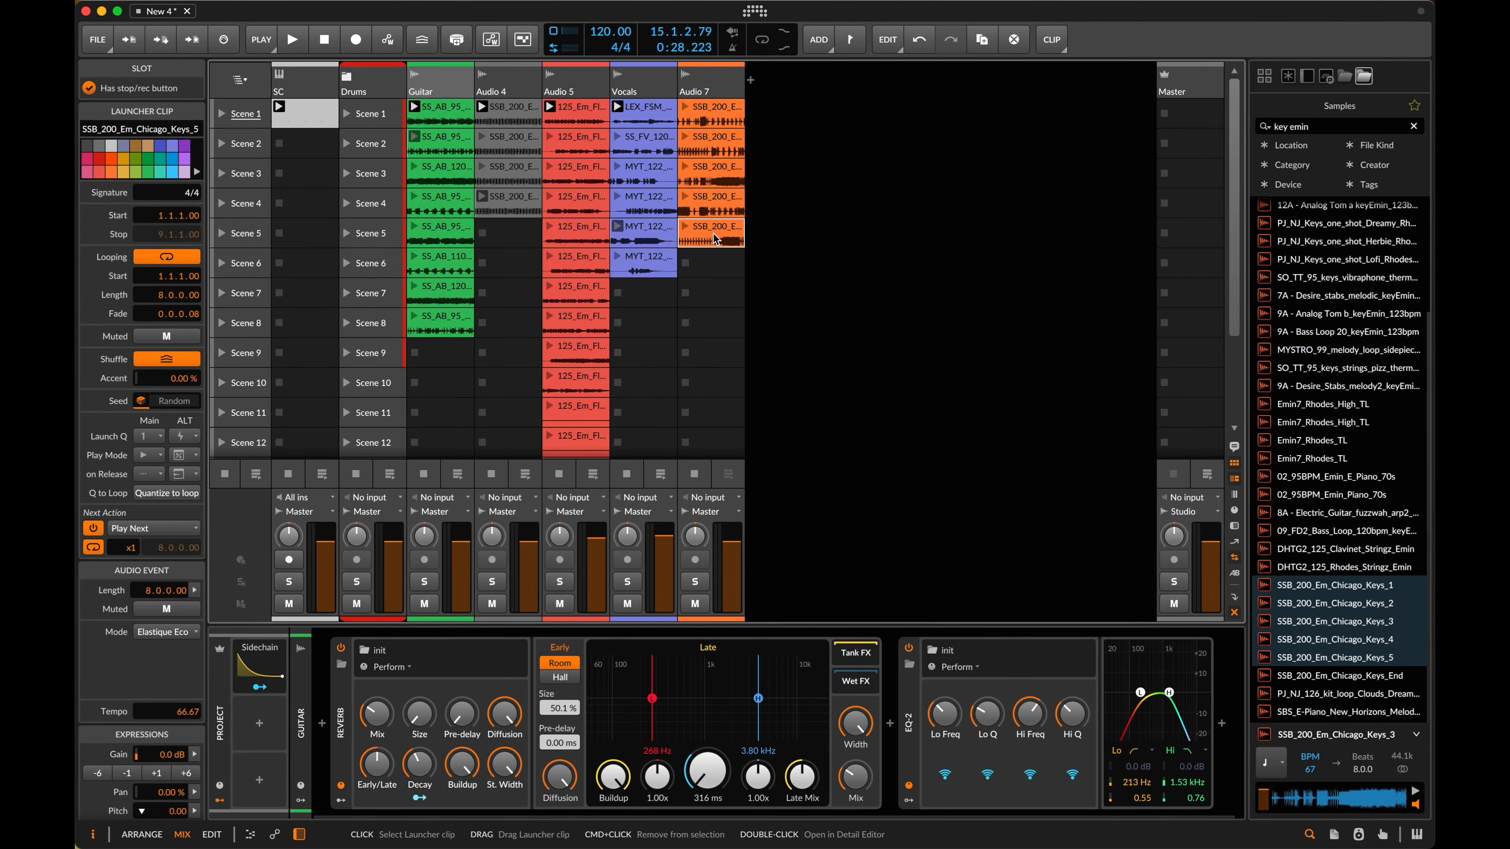
{"action": "key", "text": "Delete"}
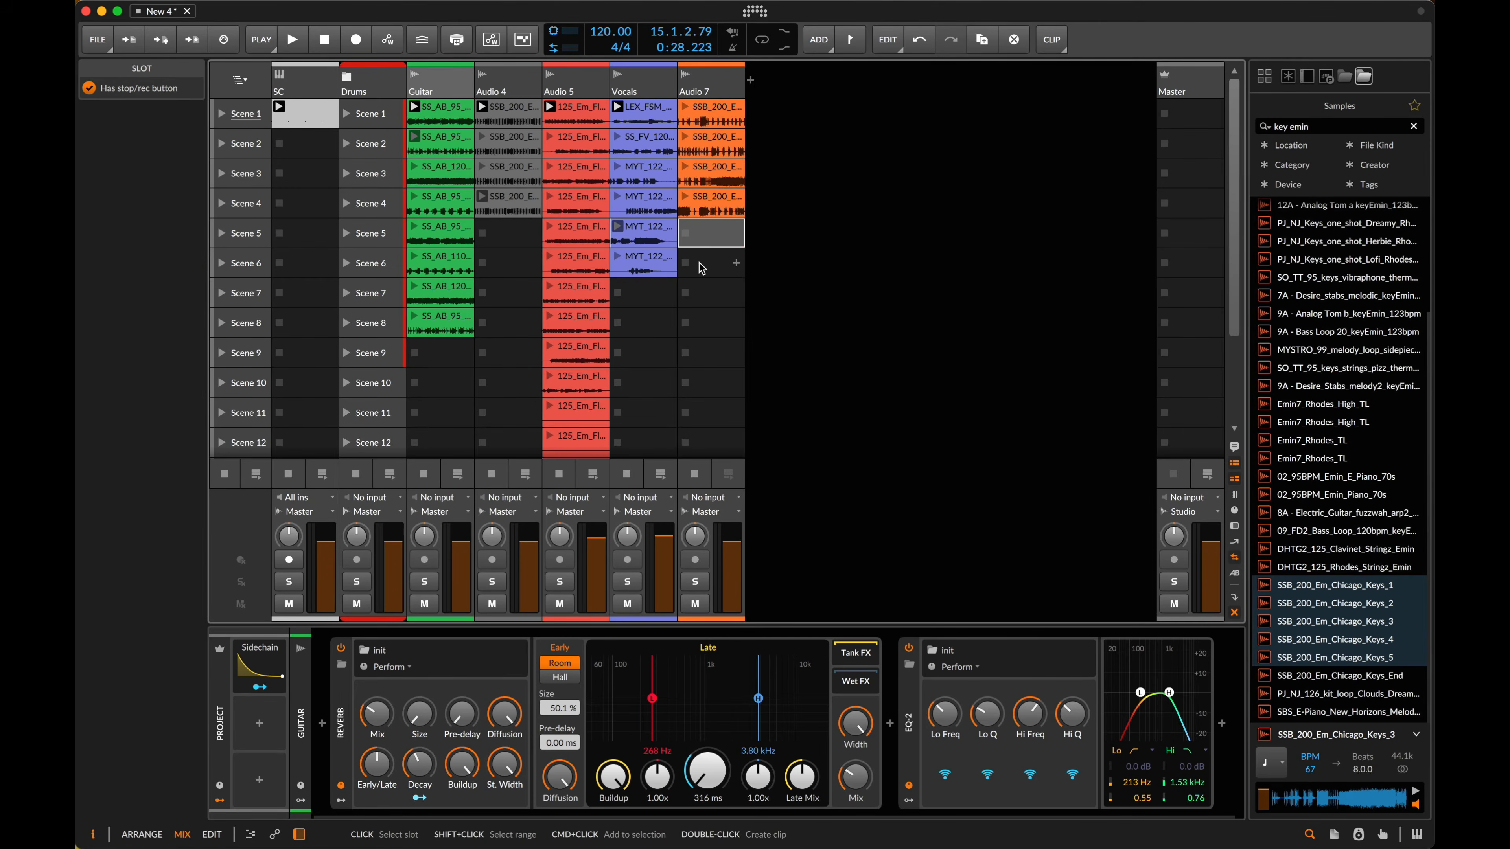
- Set the four remaining keys clips to Legato from Clip (or Start) play mode, with the next action after 0.0.3.00
{"action": "key", "text": "super+a"}
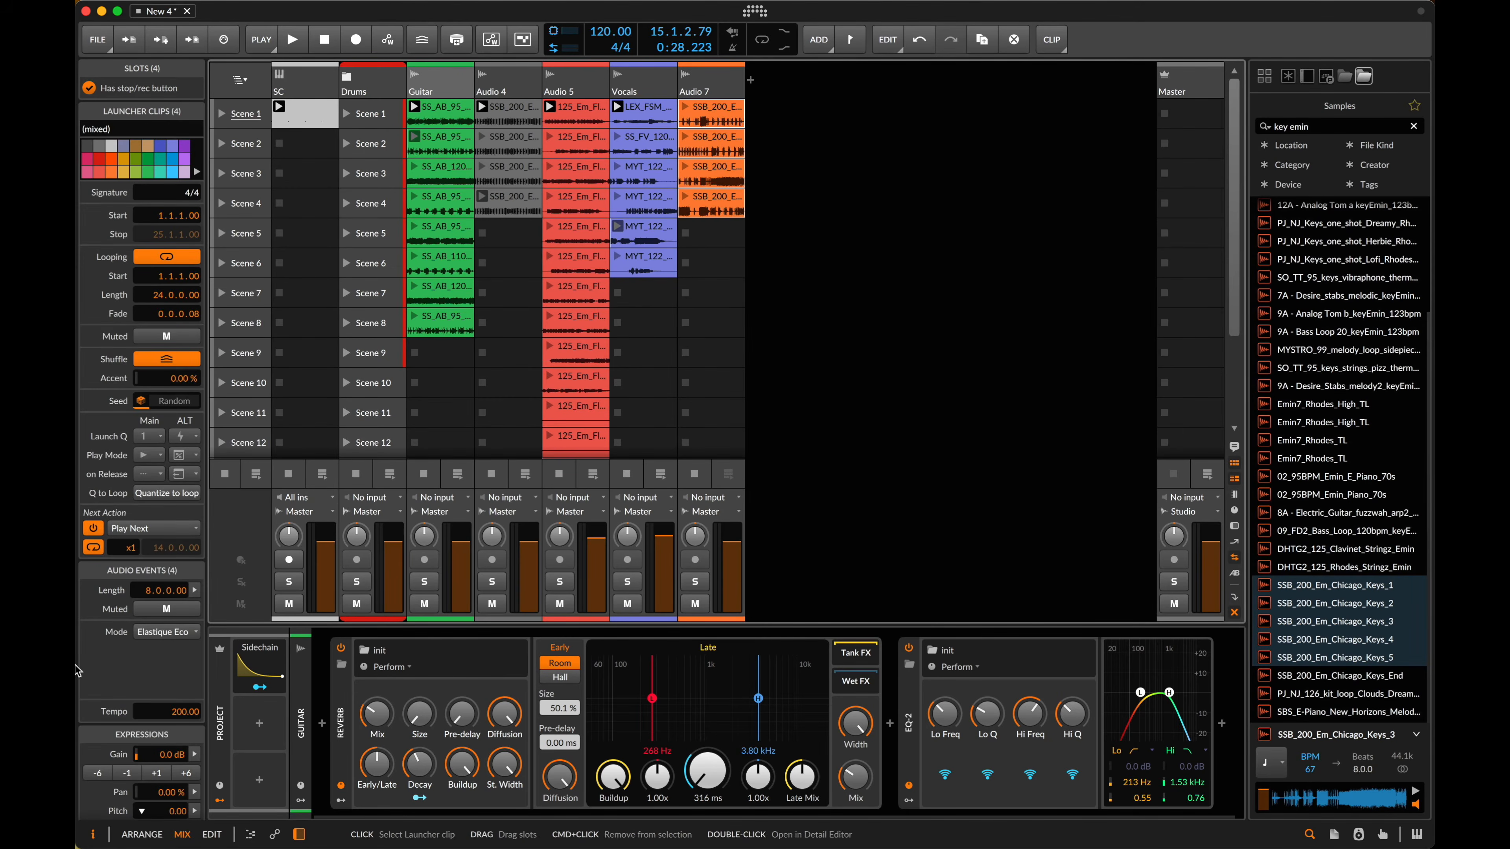
{"action": "left_click", "coordinate": [149, 455]}
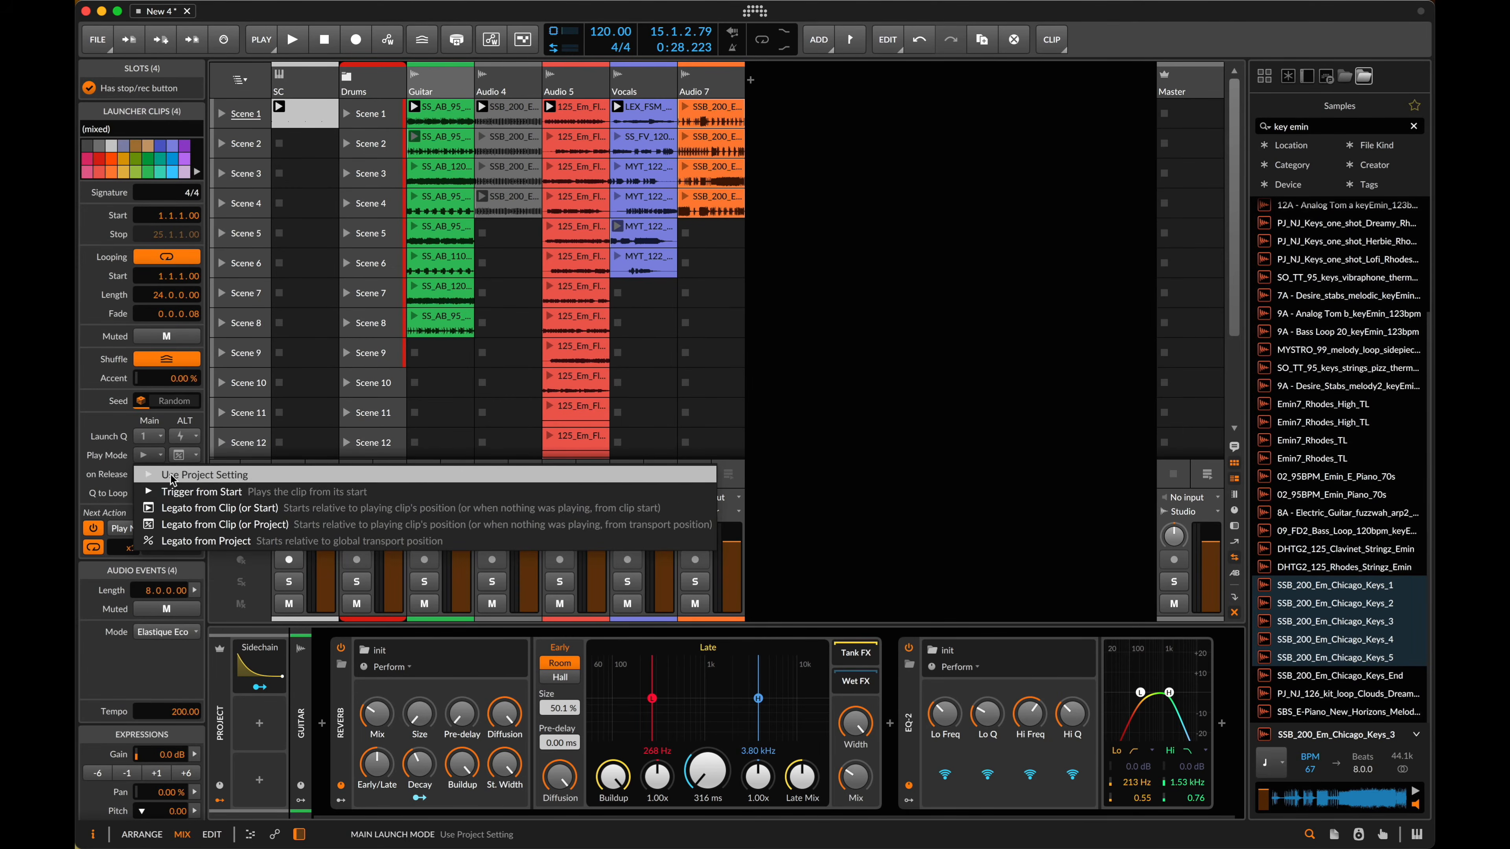
{"action": "left_click", "coordinate": [192, 510]}
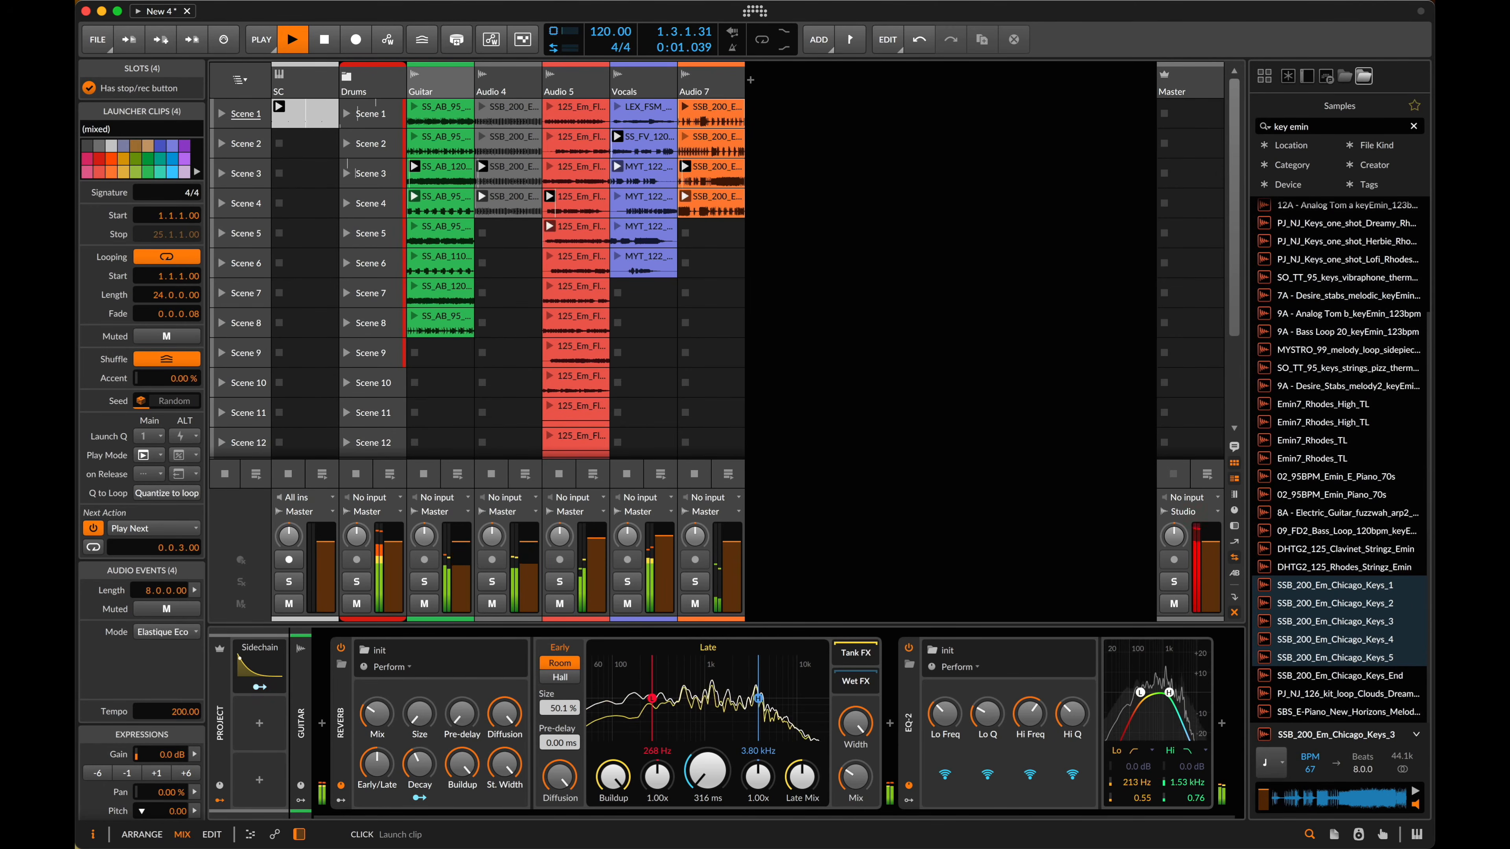
- Mute the Vocals and Audio 5 tracks and stop playback
{"action": "left_click", "coordinate": [628, 604]}
{"action": "left_click", "coordinate": [560, 604]}
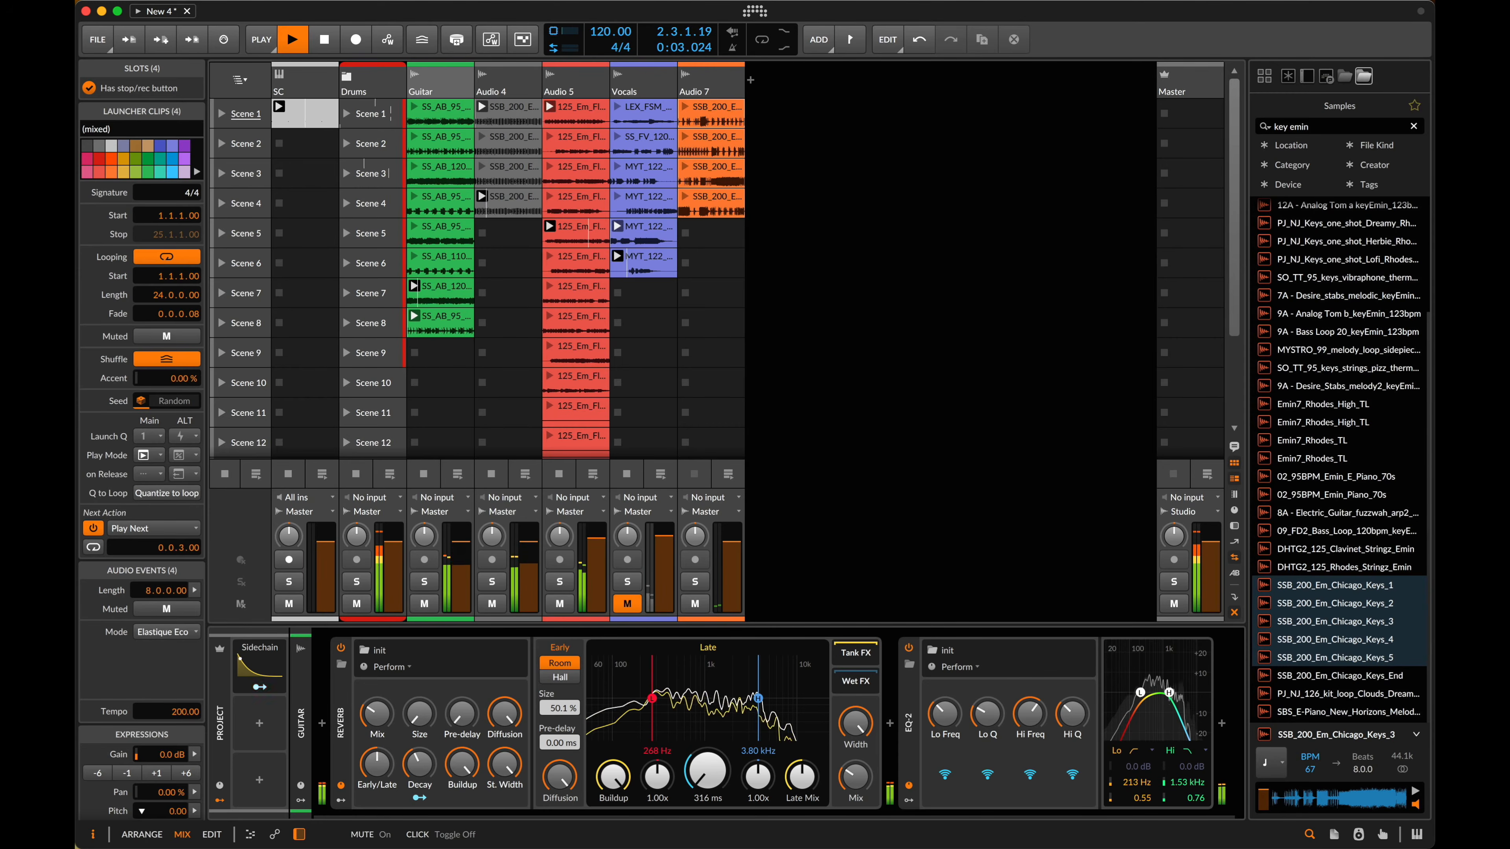
{"action": "double_click", "coordinate": [451, 89]}
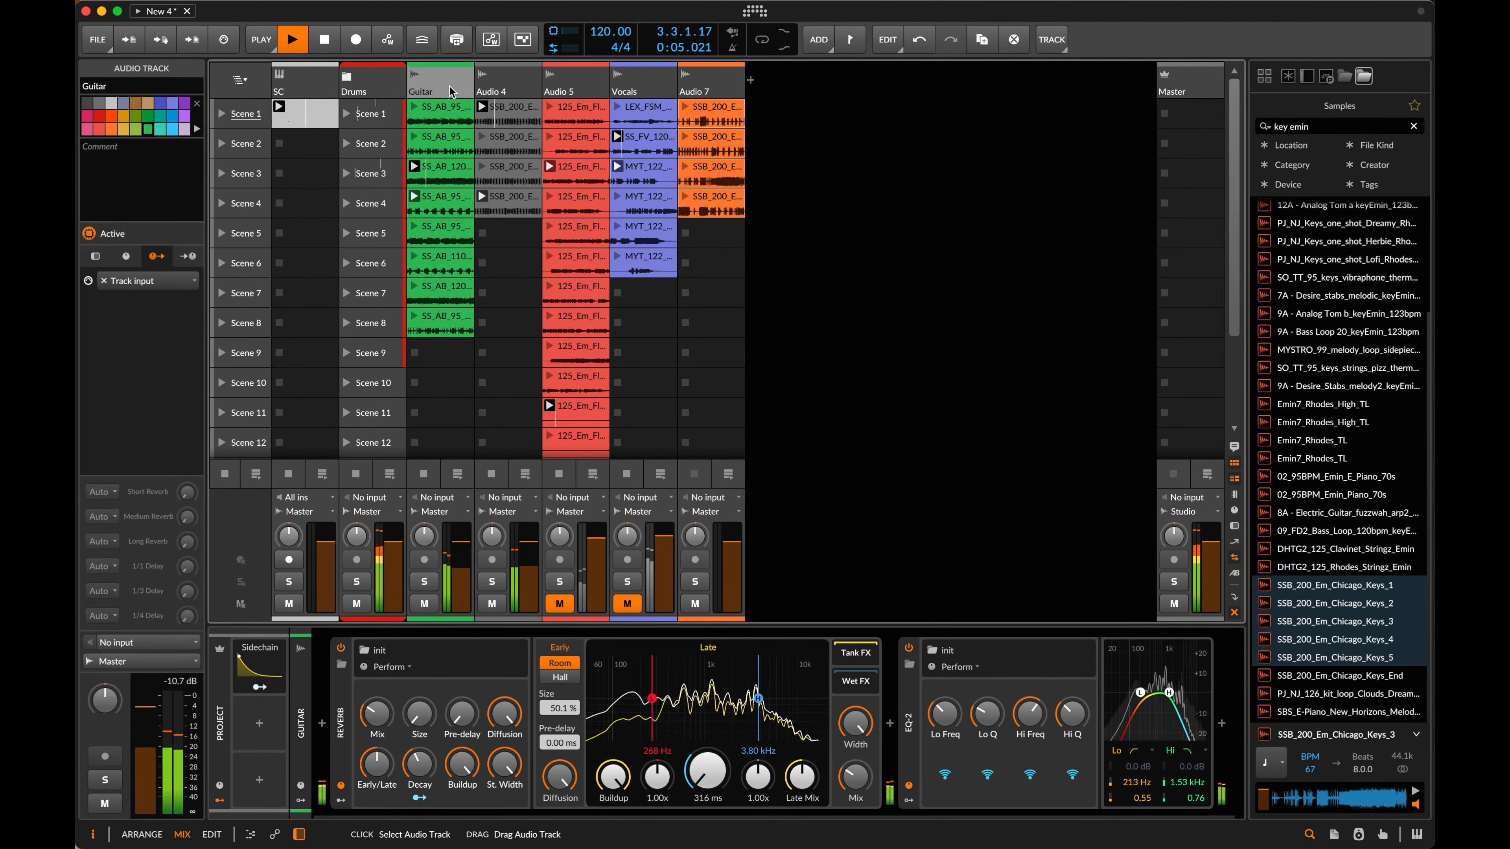
{"action": "key", "text": "space"}
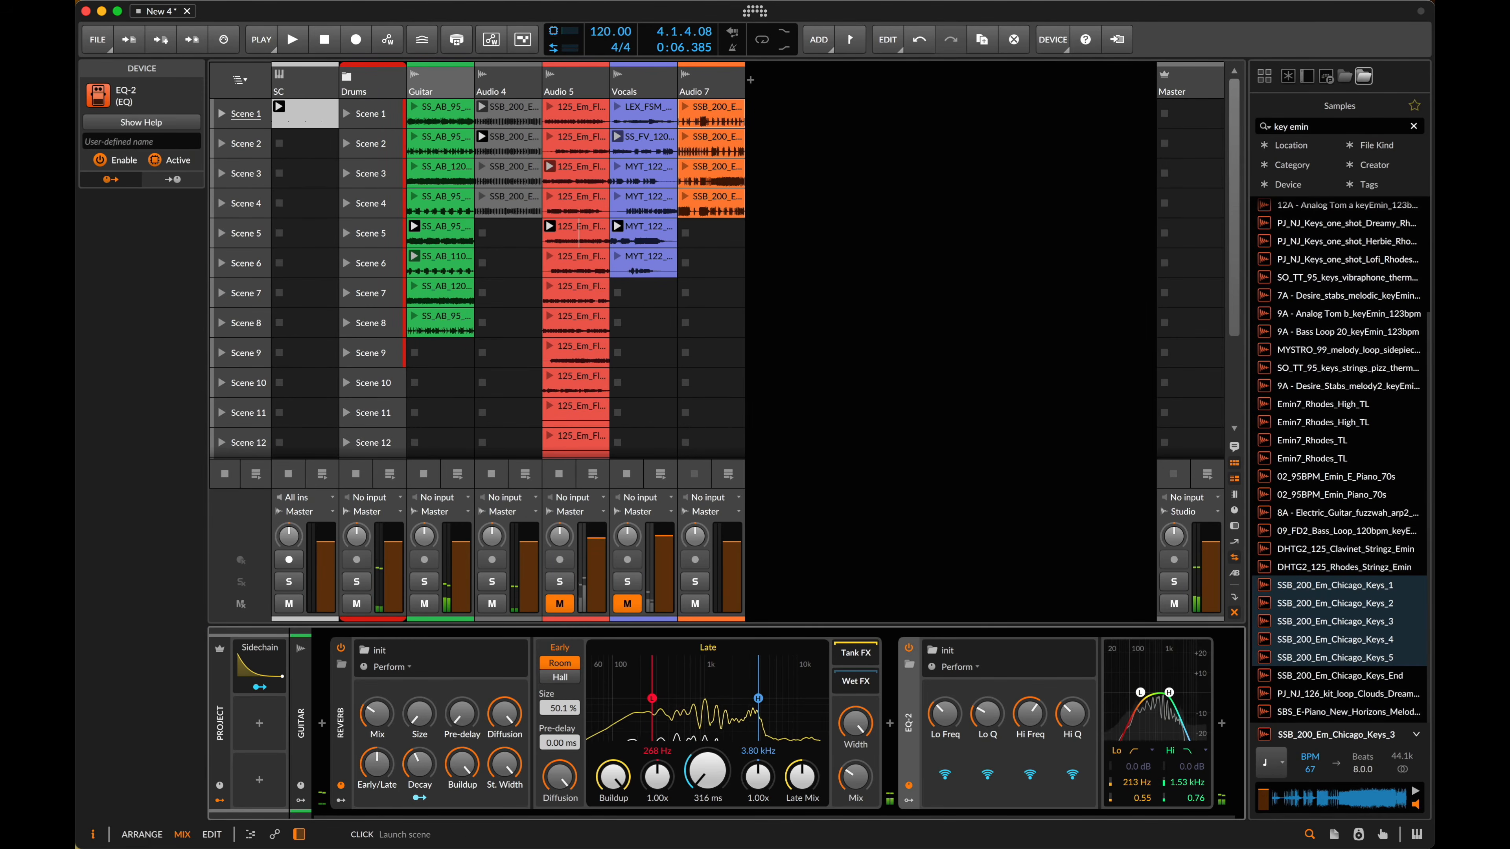
- Map the apostrophe key on the computer keyboard to launching Scene 1, and start the scene with it
{"action": "key", "text": "super+m"}
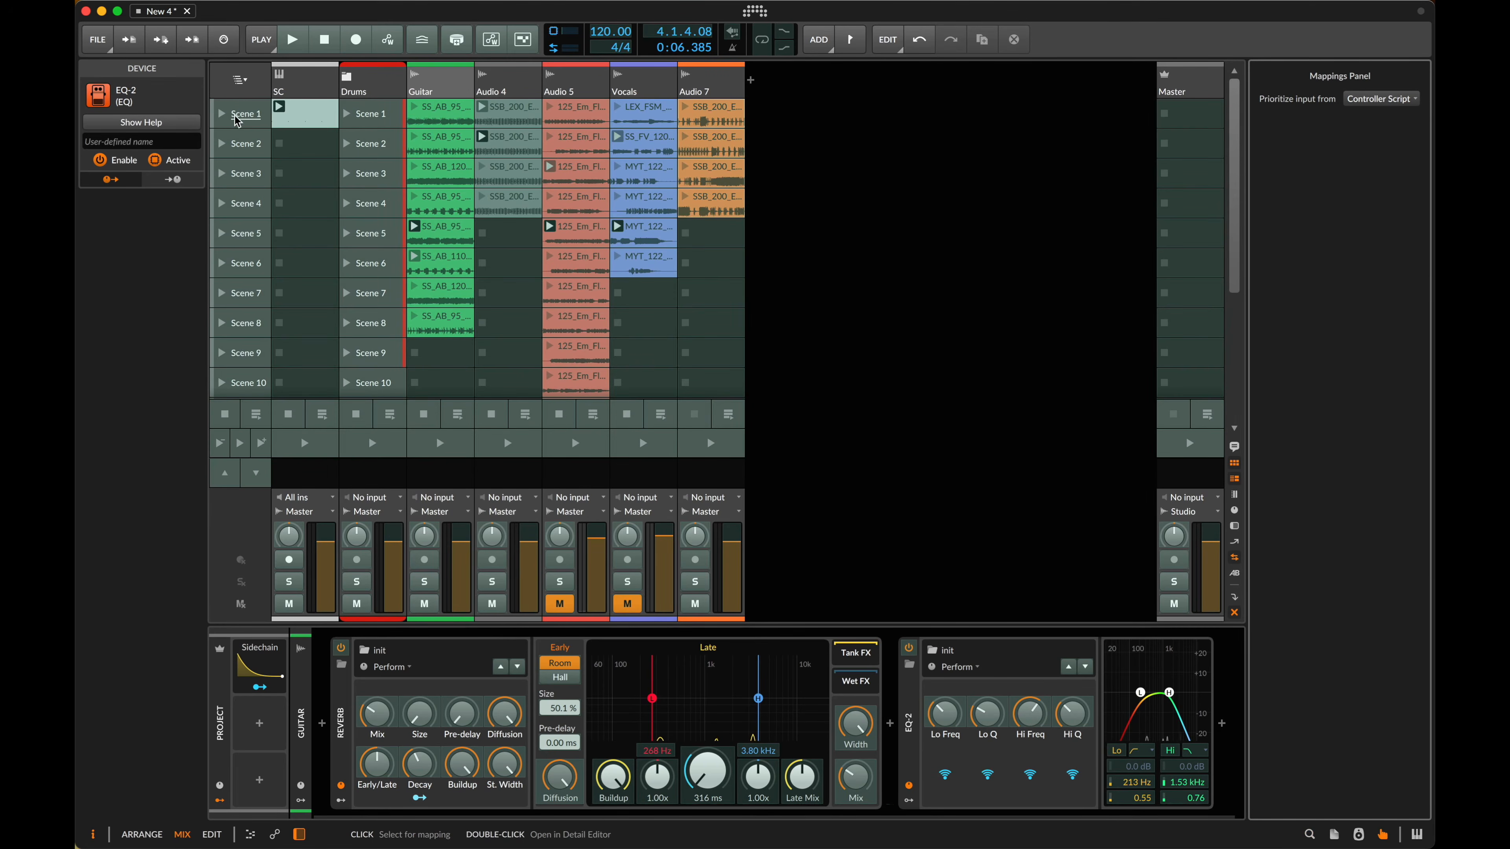
{"action": "key", "text": "apostrophe"}
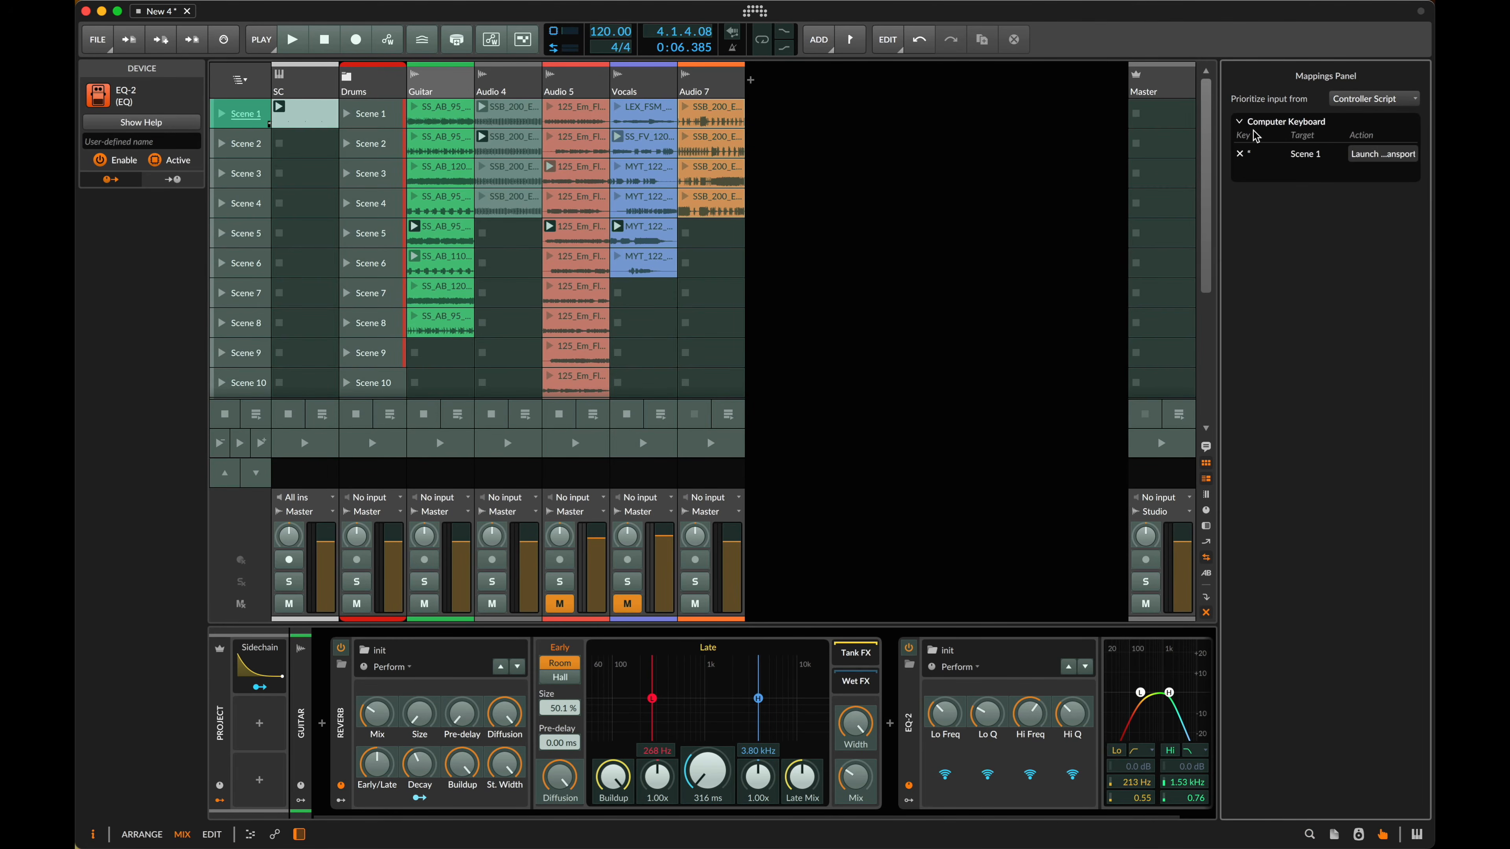
{"action": "key", "text": "super+m"}
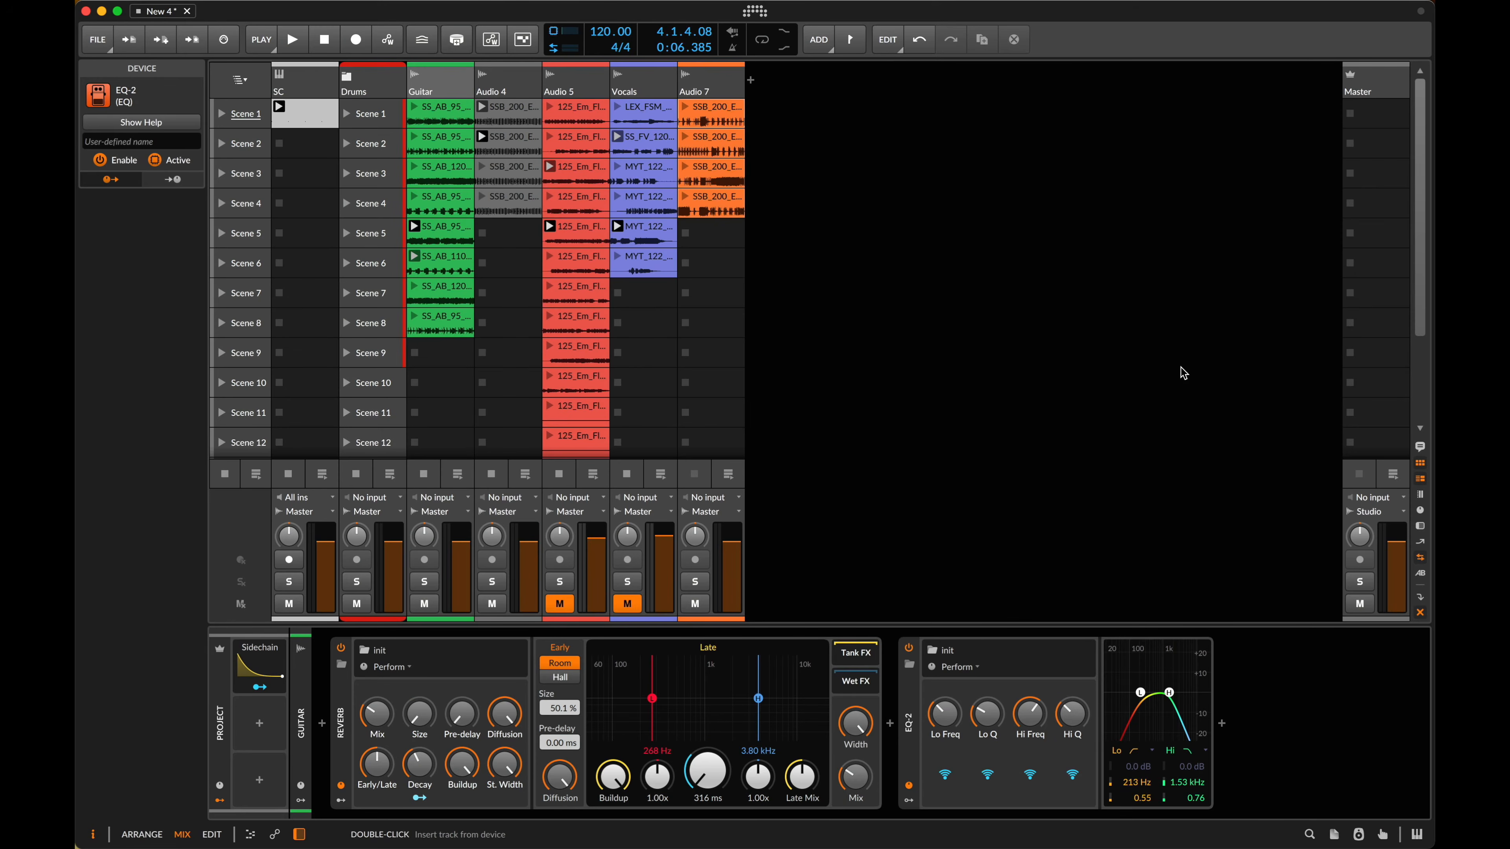
{"action": "key", "text": "apostrophe"}
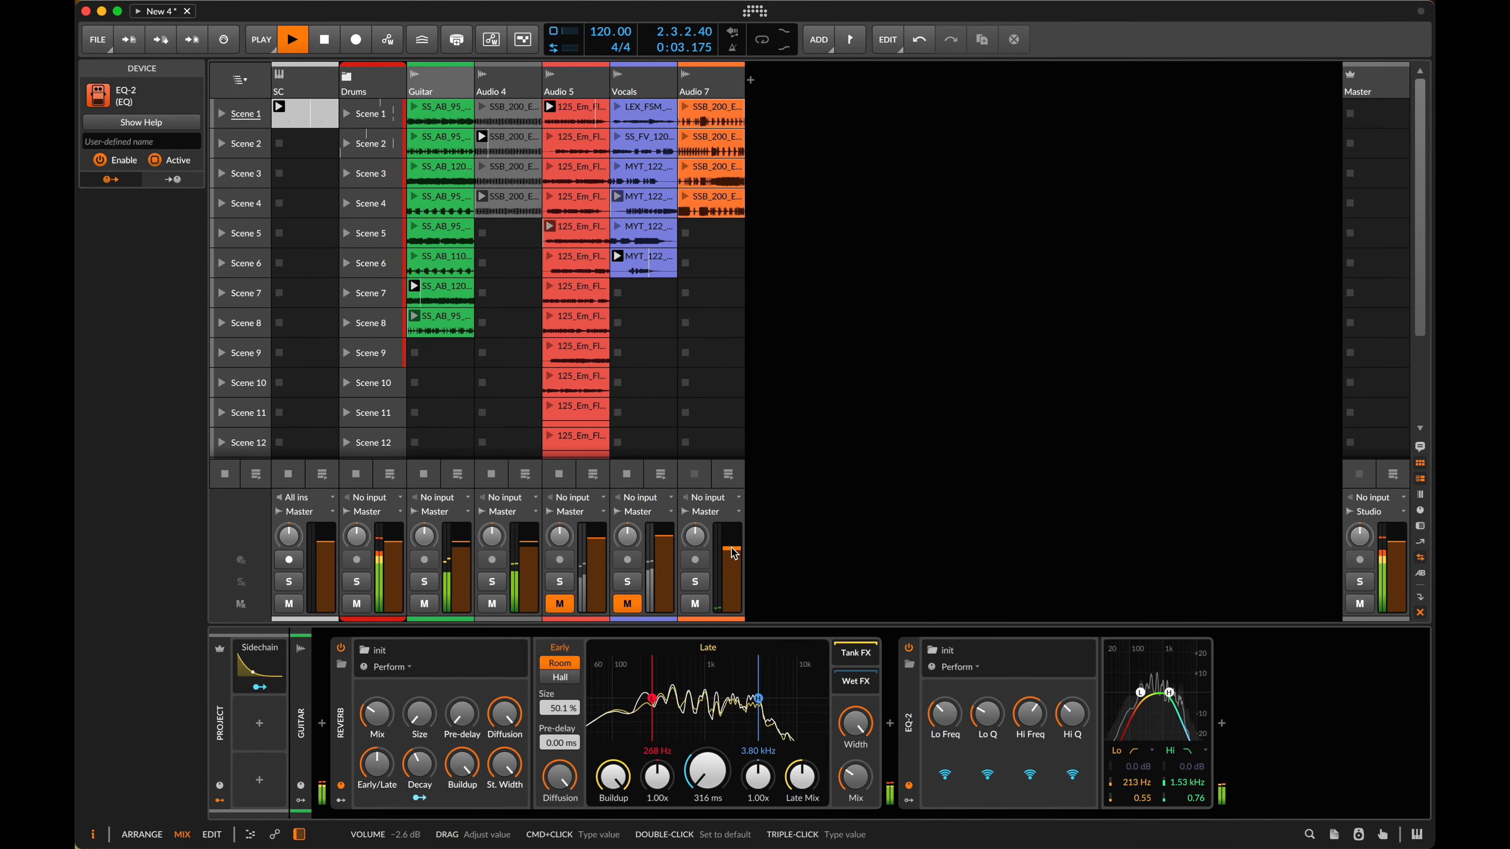
- Set the play mode of all eight Guitar clips to Trigger from Start and relaunch the first one
{"action": "left_click", "coordinate": [471, 137]}
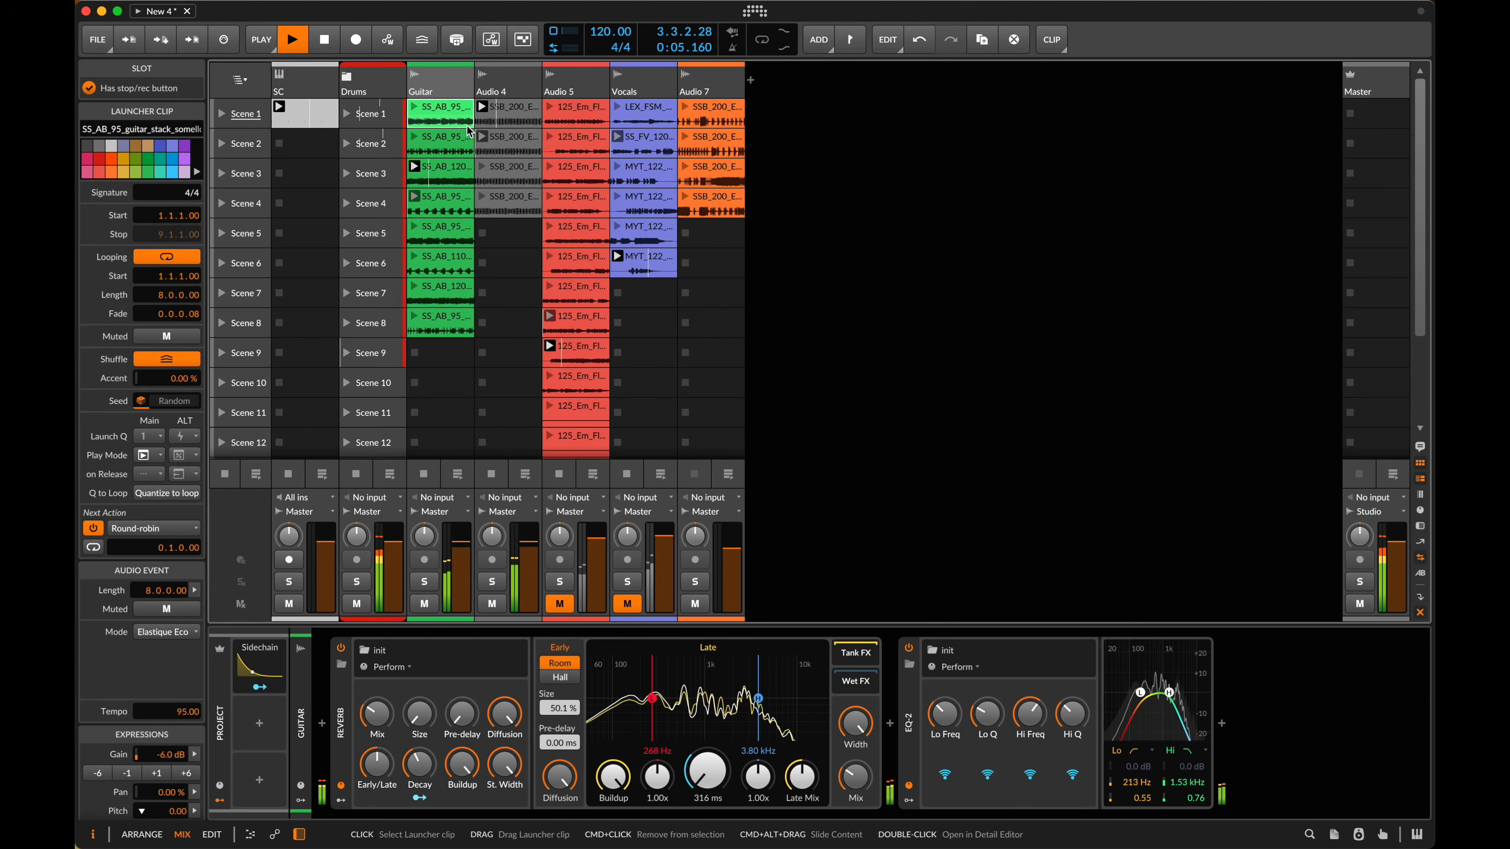
{"action": "left_click", "coordinate": [161, 476]}
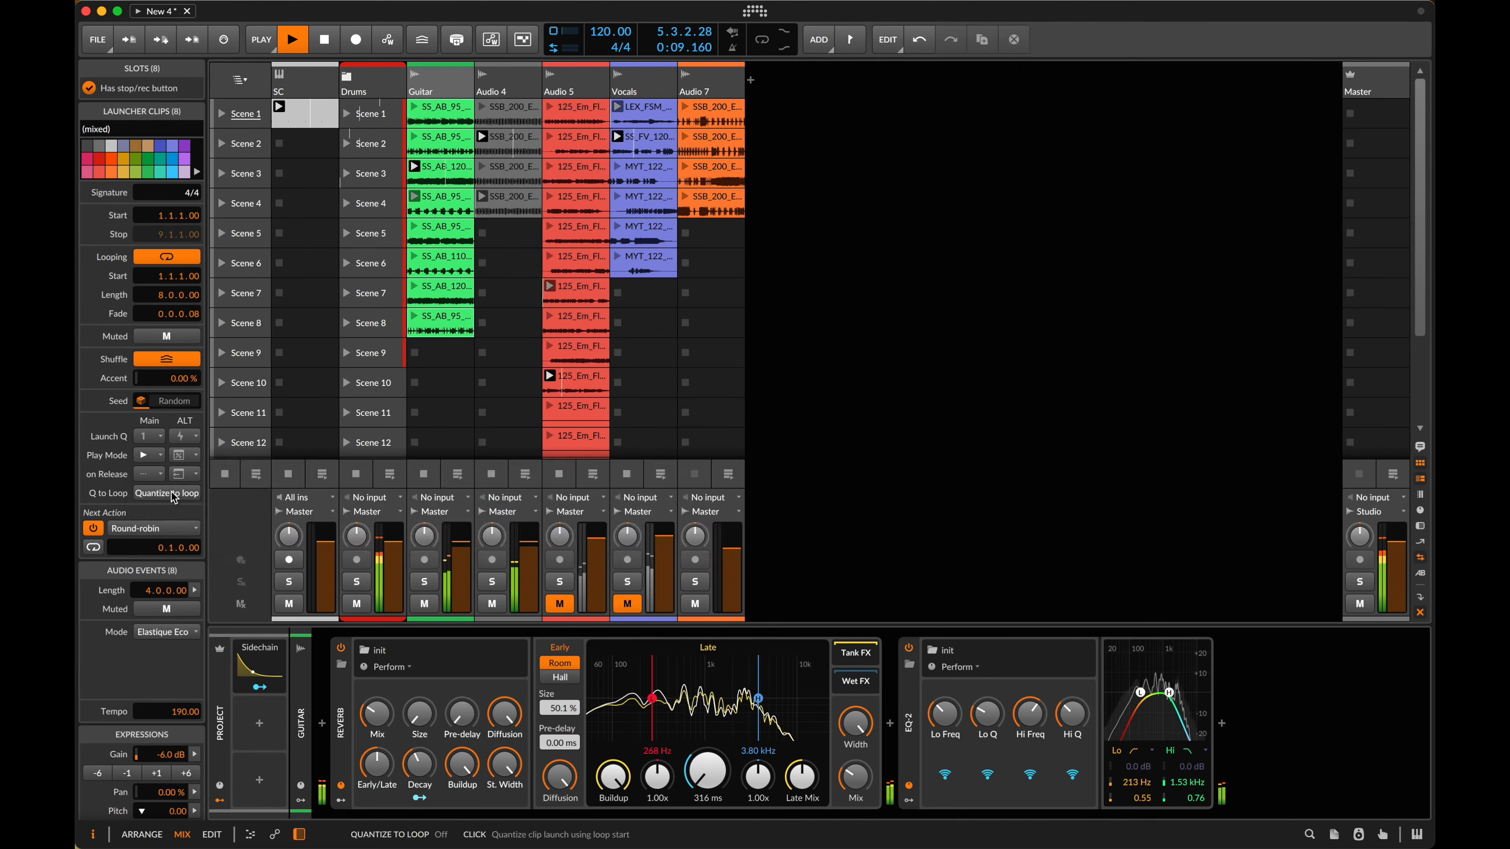
{"action": "left_click", "coordinate": [172, 491]}
{"action": "left_click", "coordinate": [415, 107]}
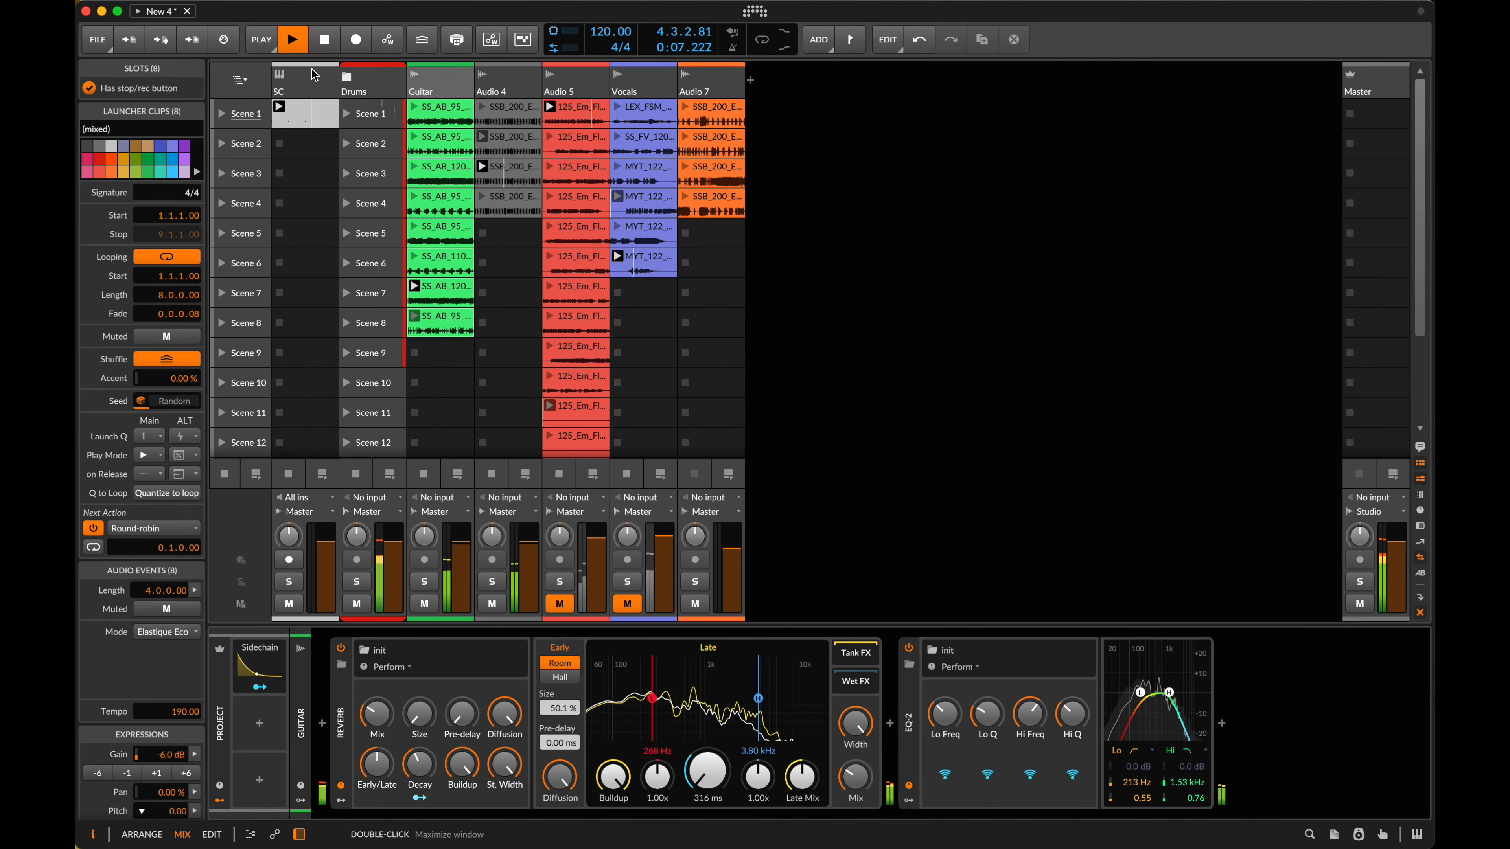
- Expand the Drums group, mute its Kick track and collapse the group
{"action": "left_click", "coordinate": [347, 77]}
{"action": "key", "text": "super+m"}
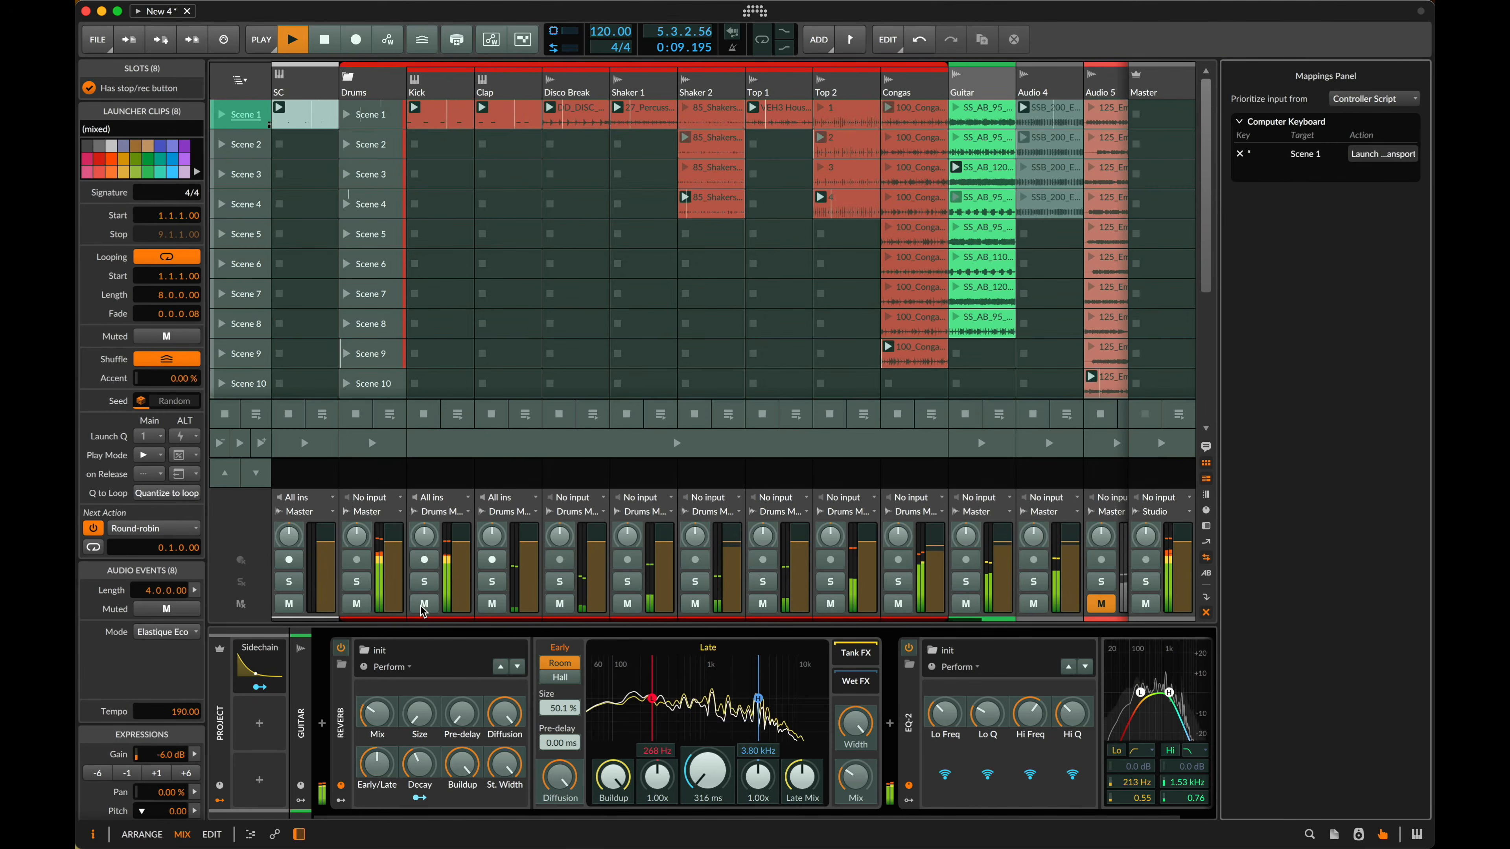
{"action": "key", "text": "super+m"}
{"action": "left_click", "coordinate": [424, 604]}
{"action": "left_click", "coordinate": [347, 77]}
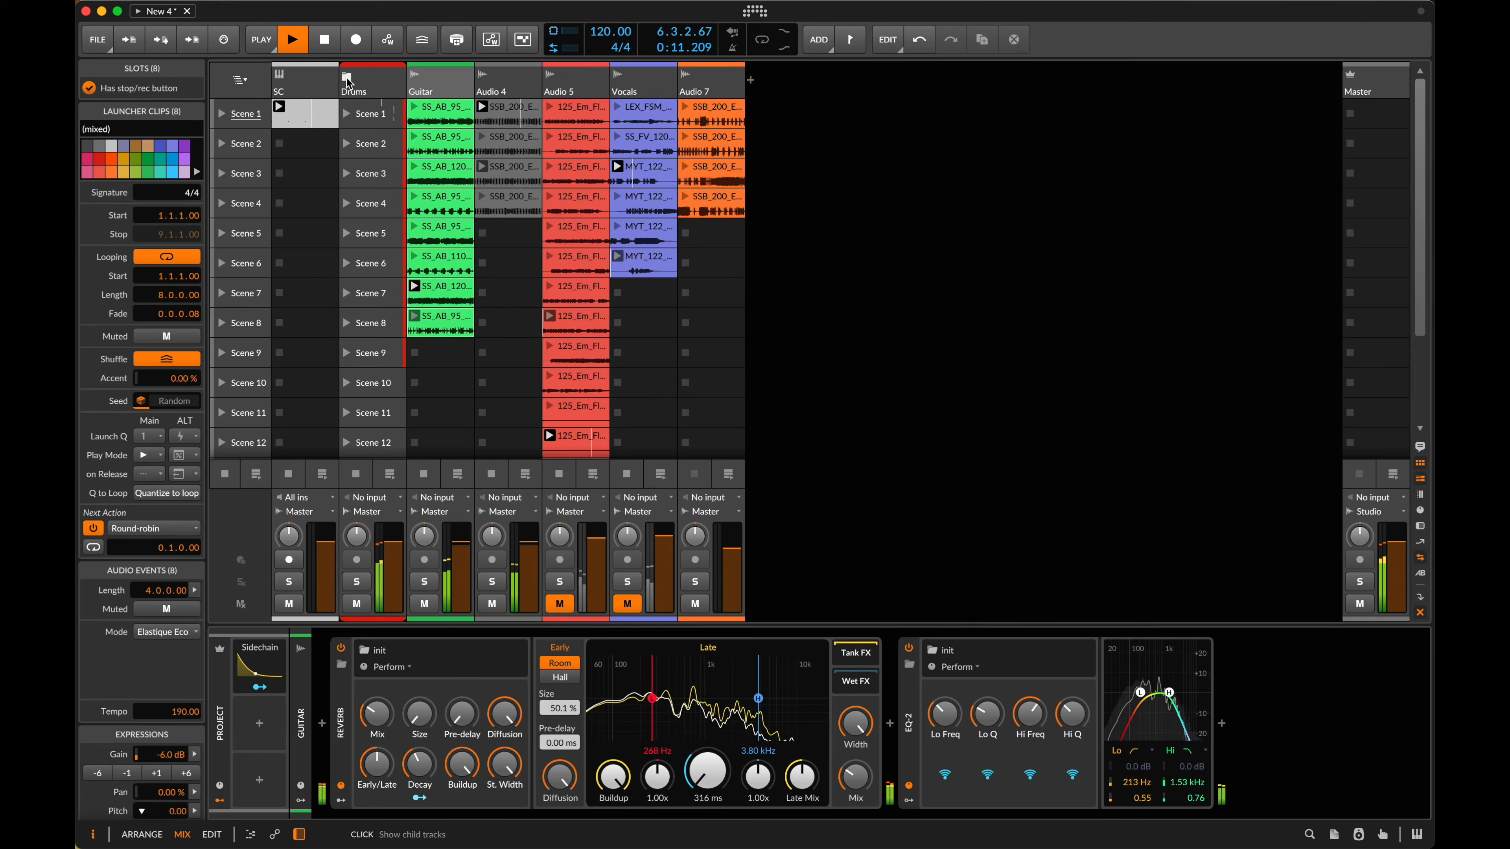
- Find the NLS plug-ins and insert NLS Channel Stereo on the Drums group
{"action": "left_click", "coordinate": [322, 724]}
{"action": "type", "text": "nls"}
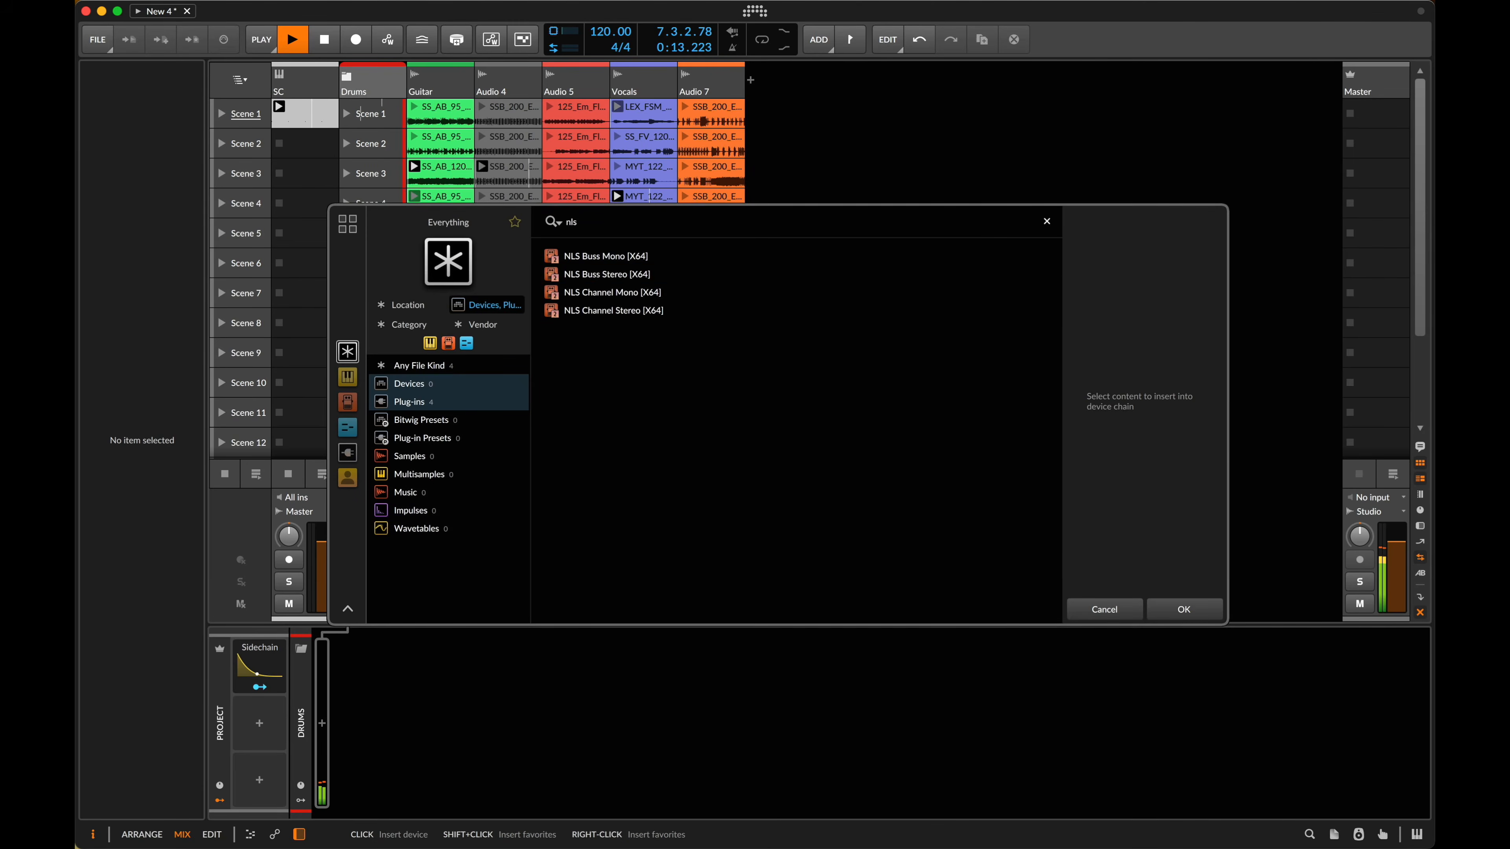
{"action": "key", "text": "Down"}
{"action": "key", "text": "Down"}
{"action": "key", "text": "Down"}
{"action": "key", "text": "Down"}
{"action": "key", "text": "Return"}
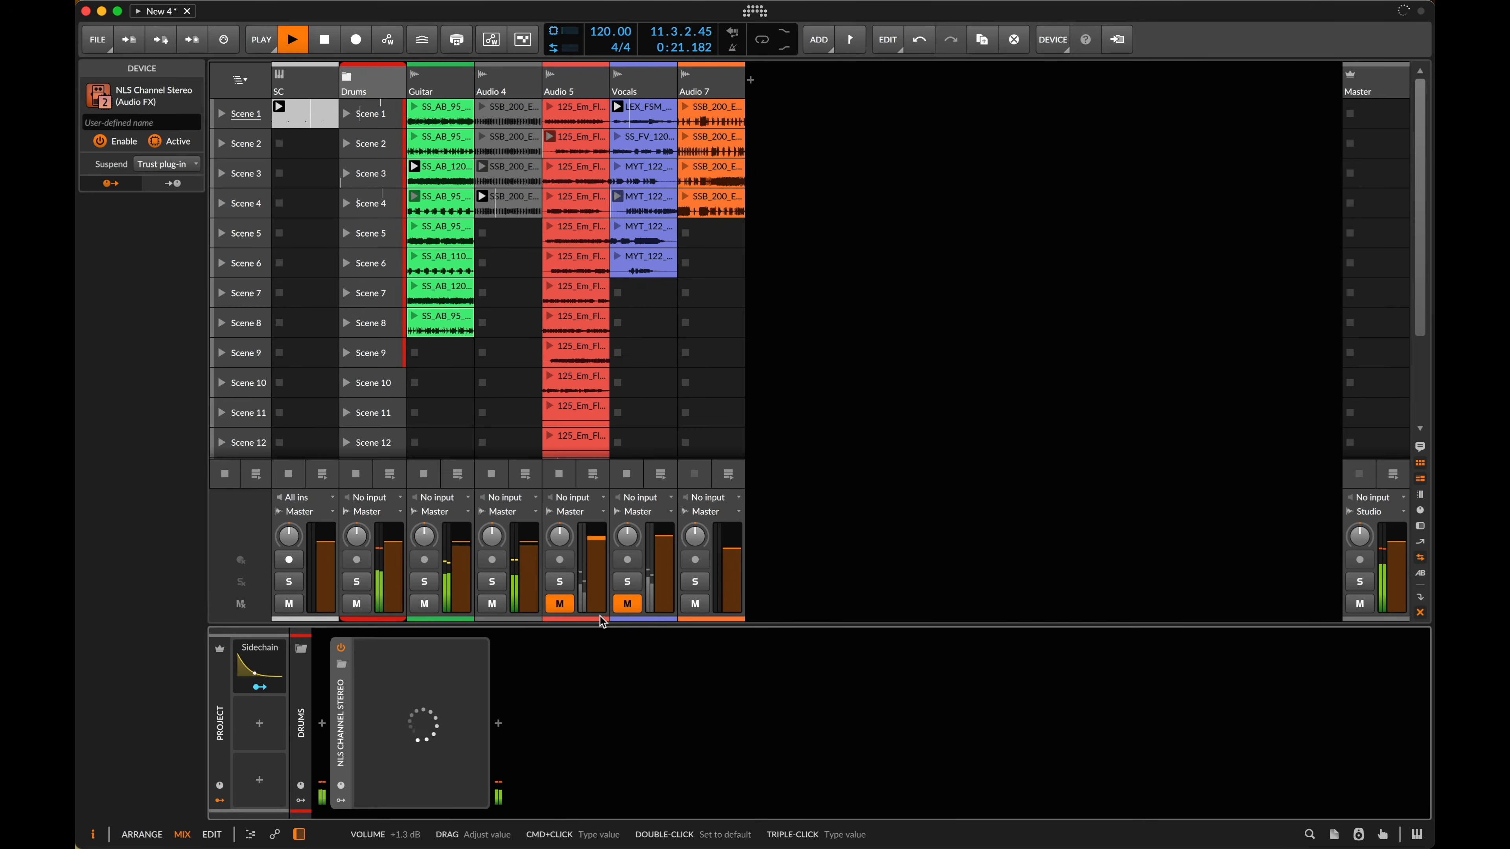
- Use the Mike studio model in NLS Channel, raise its drive to about 7.1 and close the plug-in window
{"action": "left_click", "coordinate": [758, 317]}
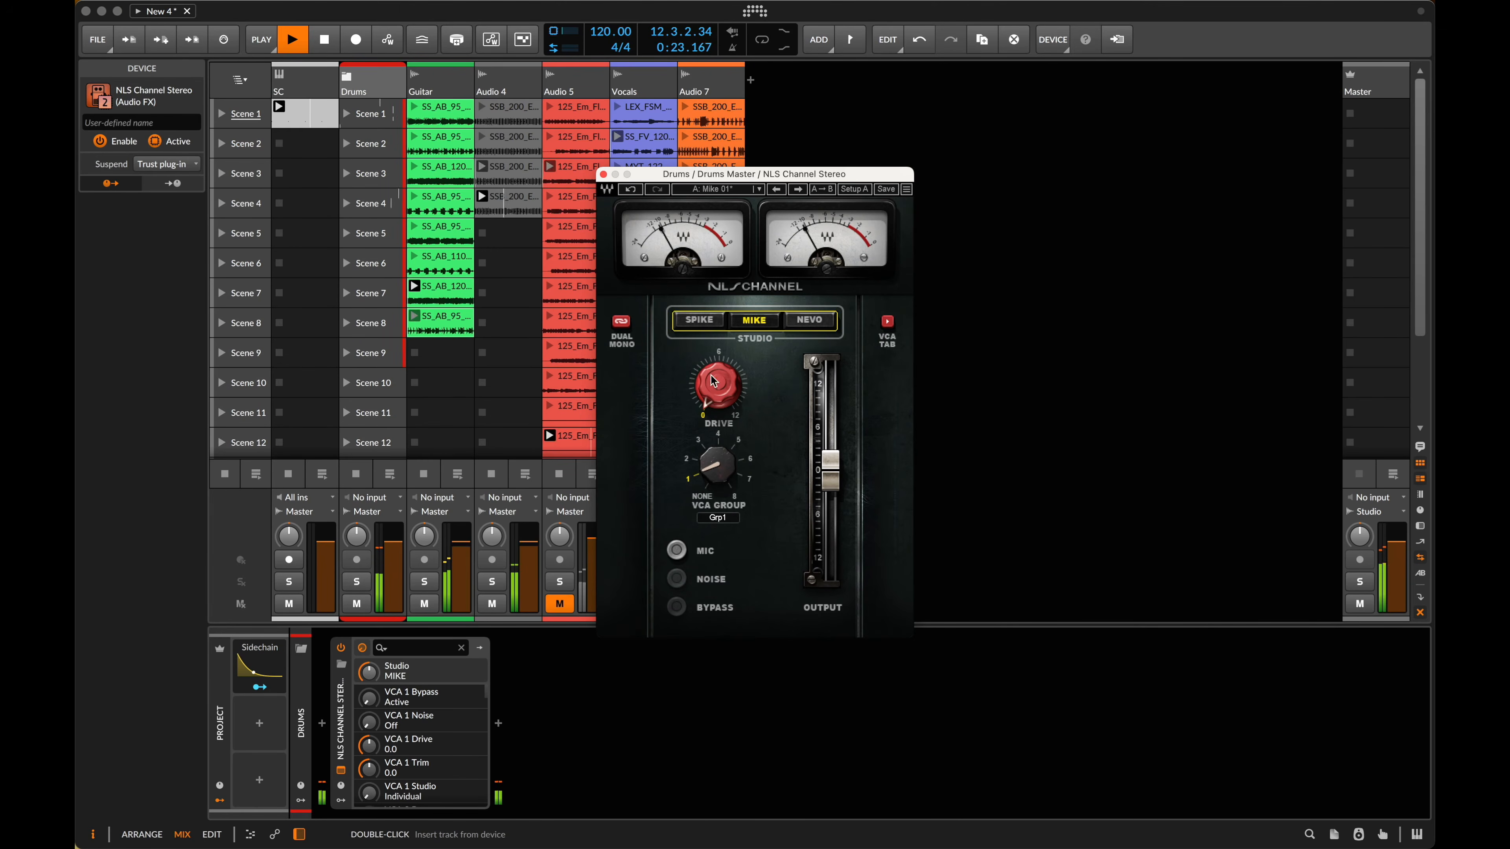
{"action": "mouse_move", "coordinate": [718, 383]}
{"action": "left_mouse_down"}
{"action": "mouse_move", "coordinate": [718, 342]}
{"action": "mouse_move", "coordinate": [706, 392]}
{"action": "left_mouse_up"}
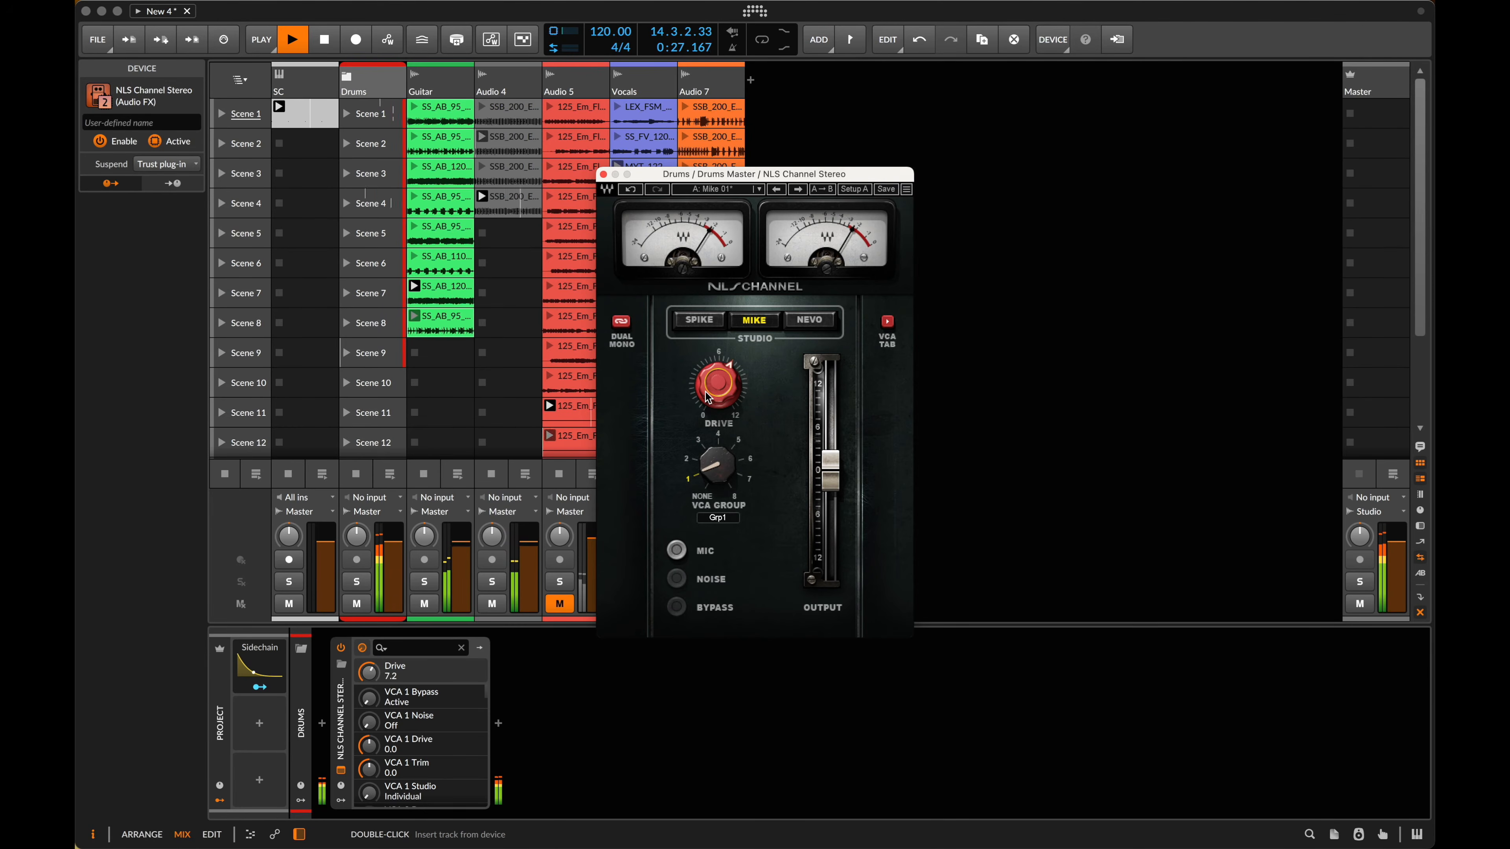
{"action": "left_click", "coordinate": [603, 174]}
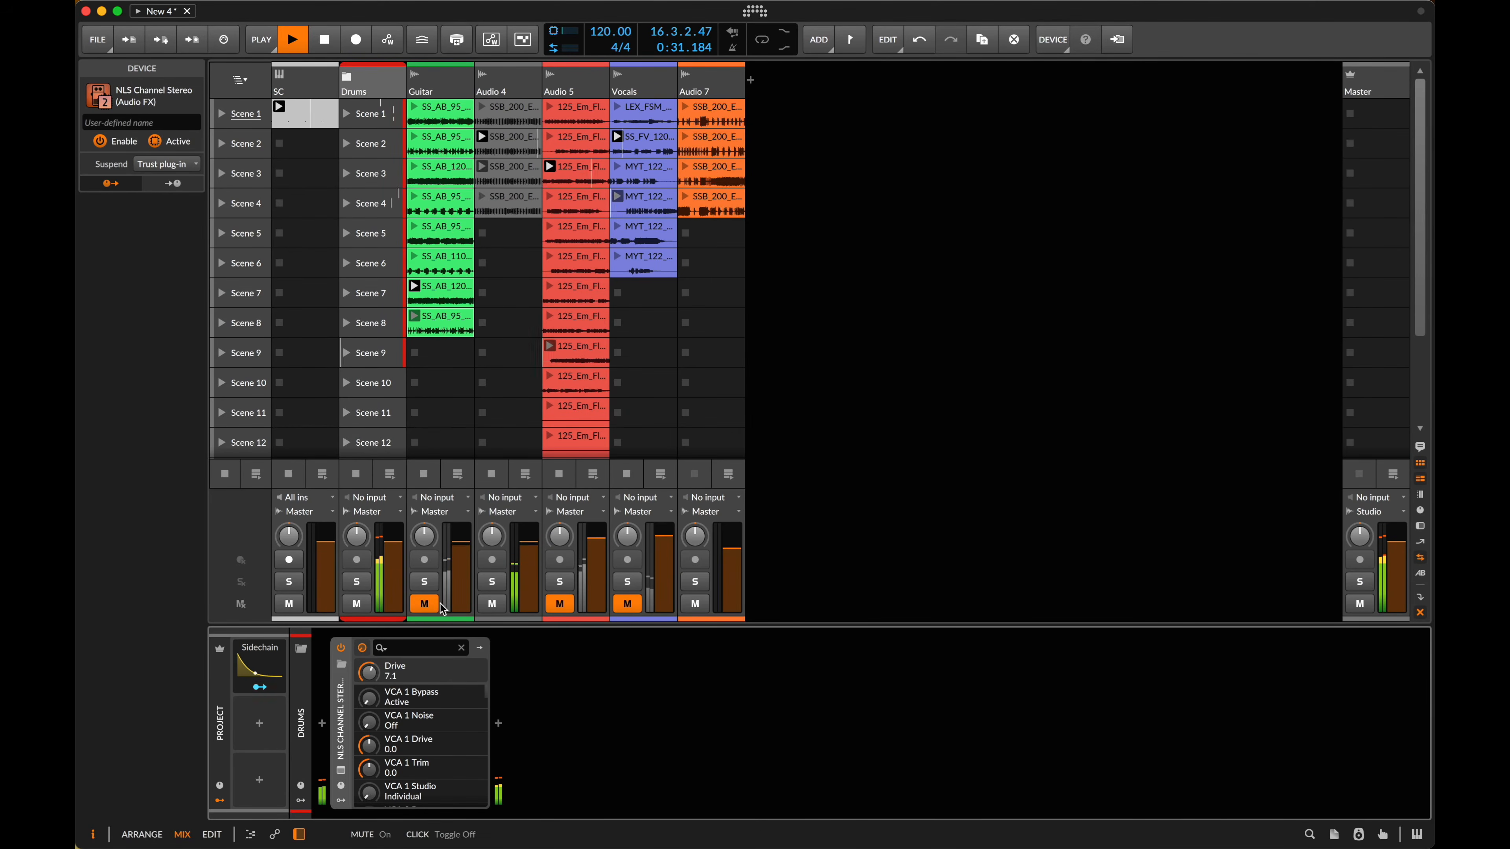
- Unmute the Audio 5 and Vocals tracks
{"action": "left_click", "coordinate": [560, 604]}
{"action": "left_click", "coordinate": [625, 605]}
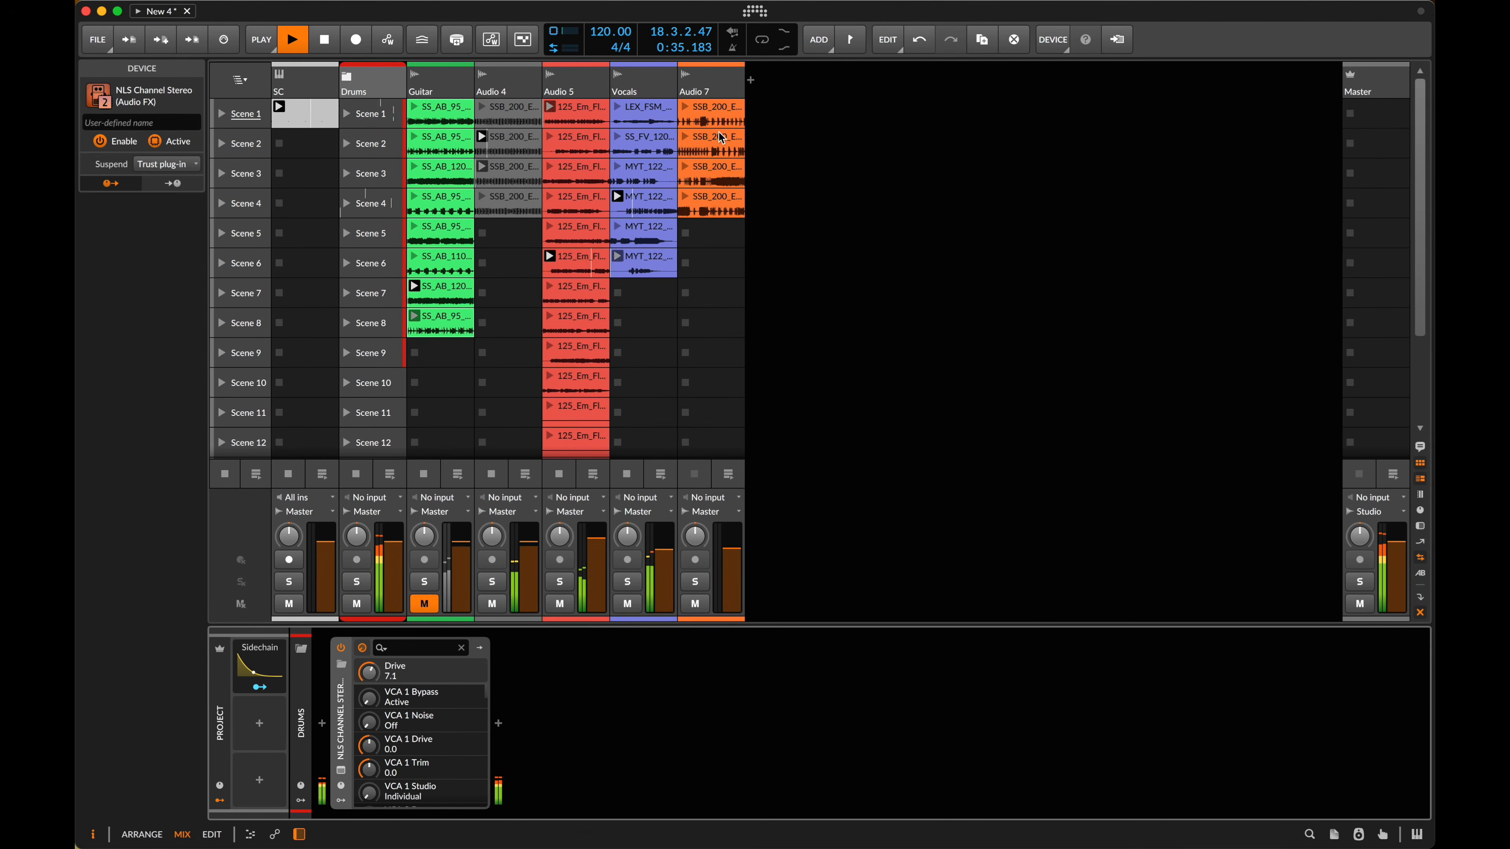
- Launch the SSB_200_Em_Chicago_Keys_1 clip and fine-tune the volume of Audio 7
{"action": "left_click", "coordinate": [715, 113]}
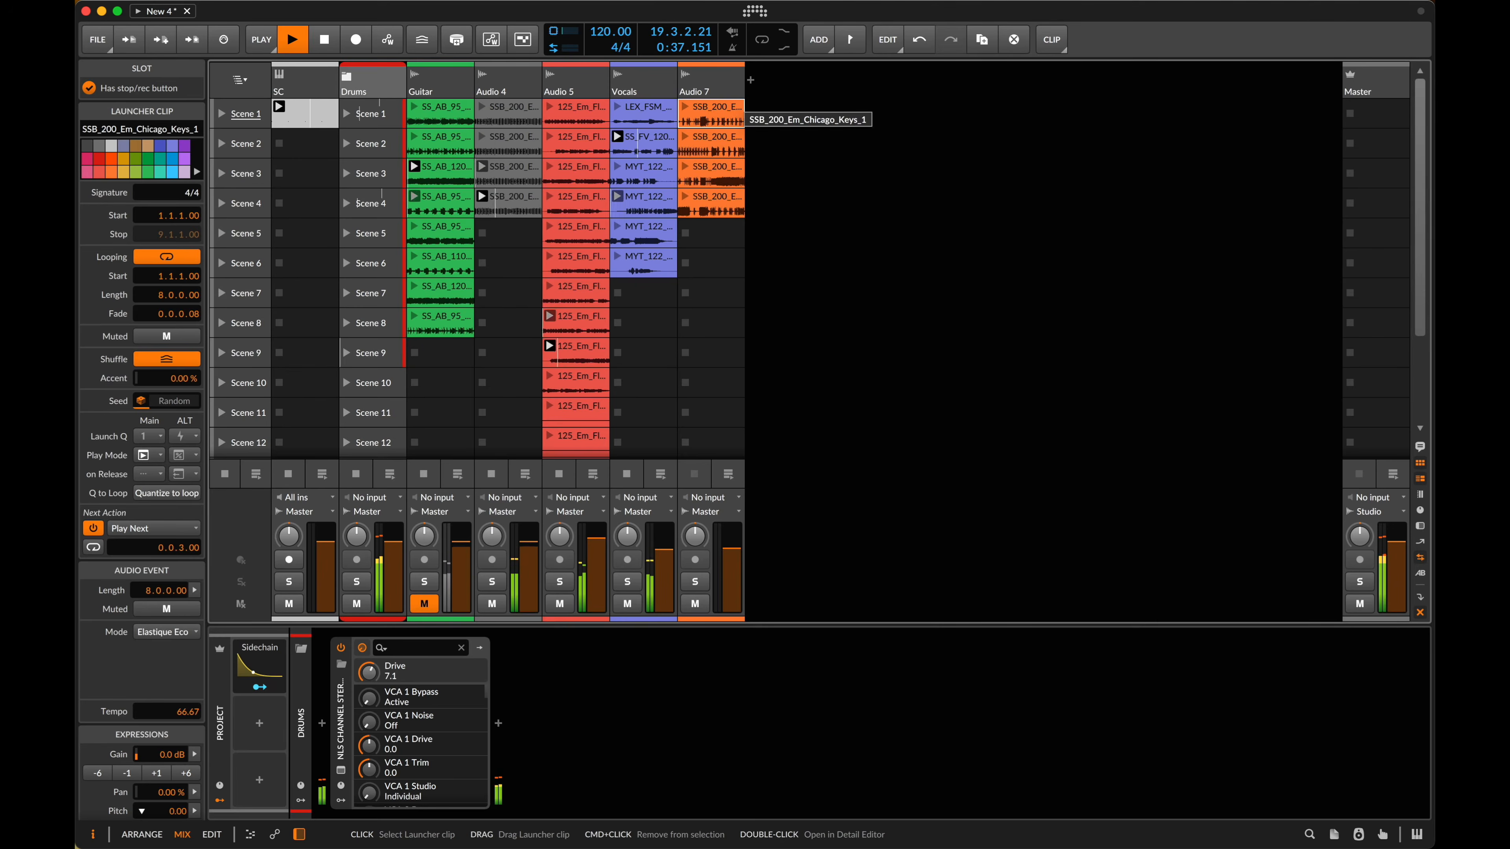
{"action": "left_click", "coordinate": [685, 112]}
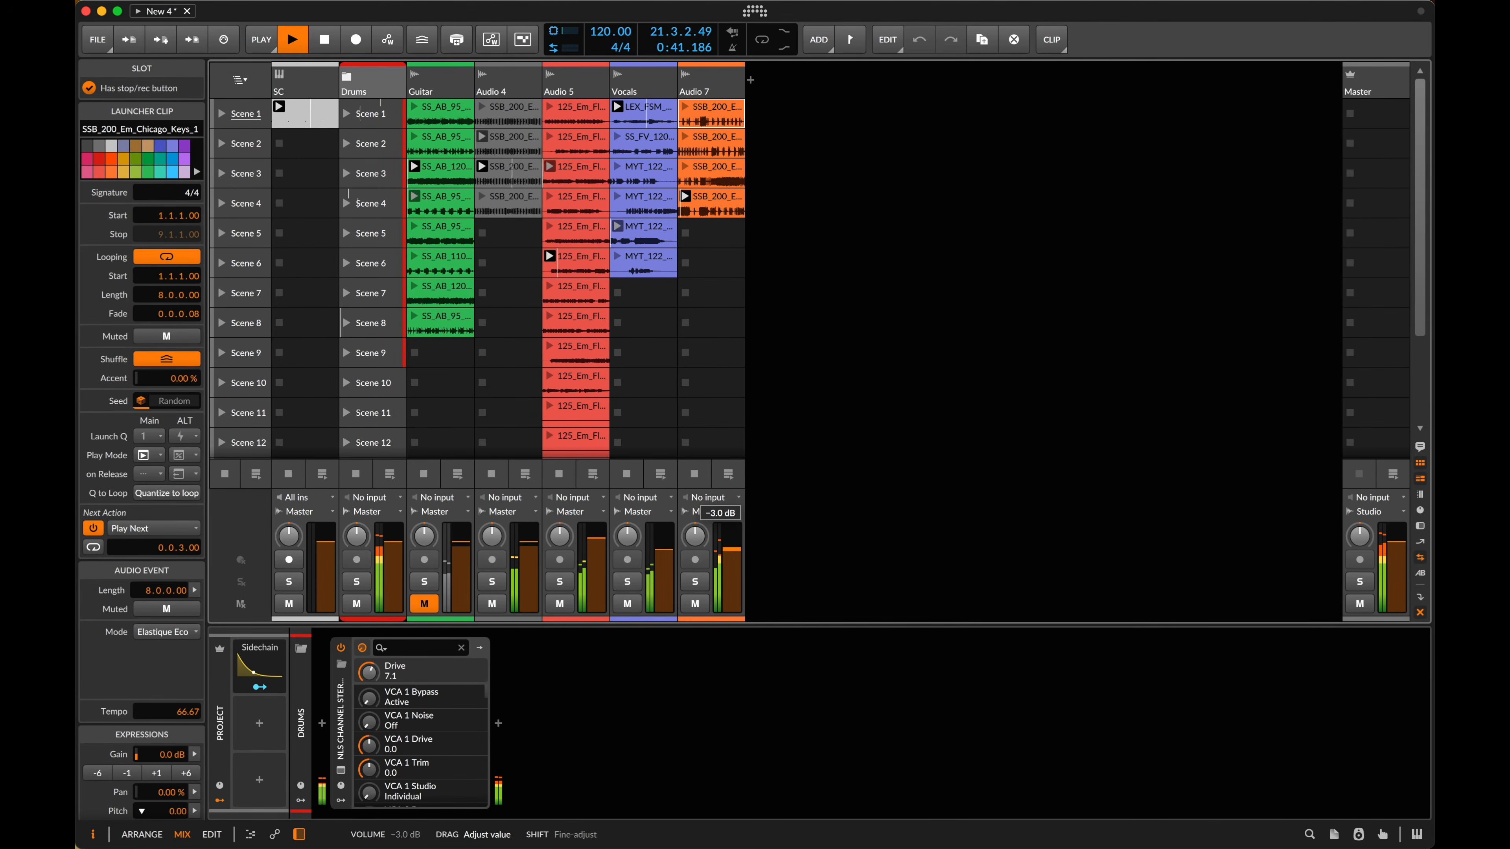
{"action": "left_click_drag", "start_coordinate": [731, 550], "coordinate": [732, 549]}
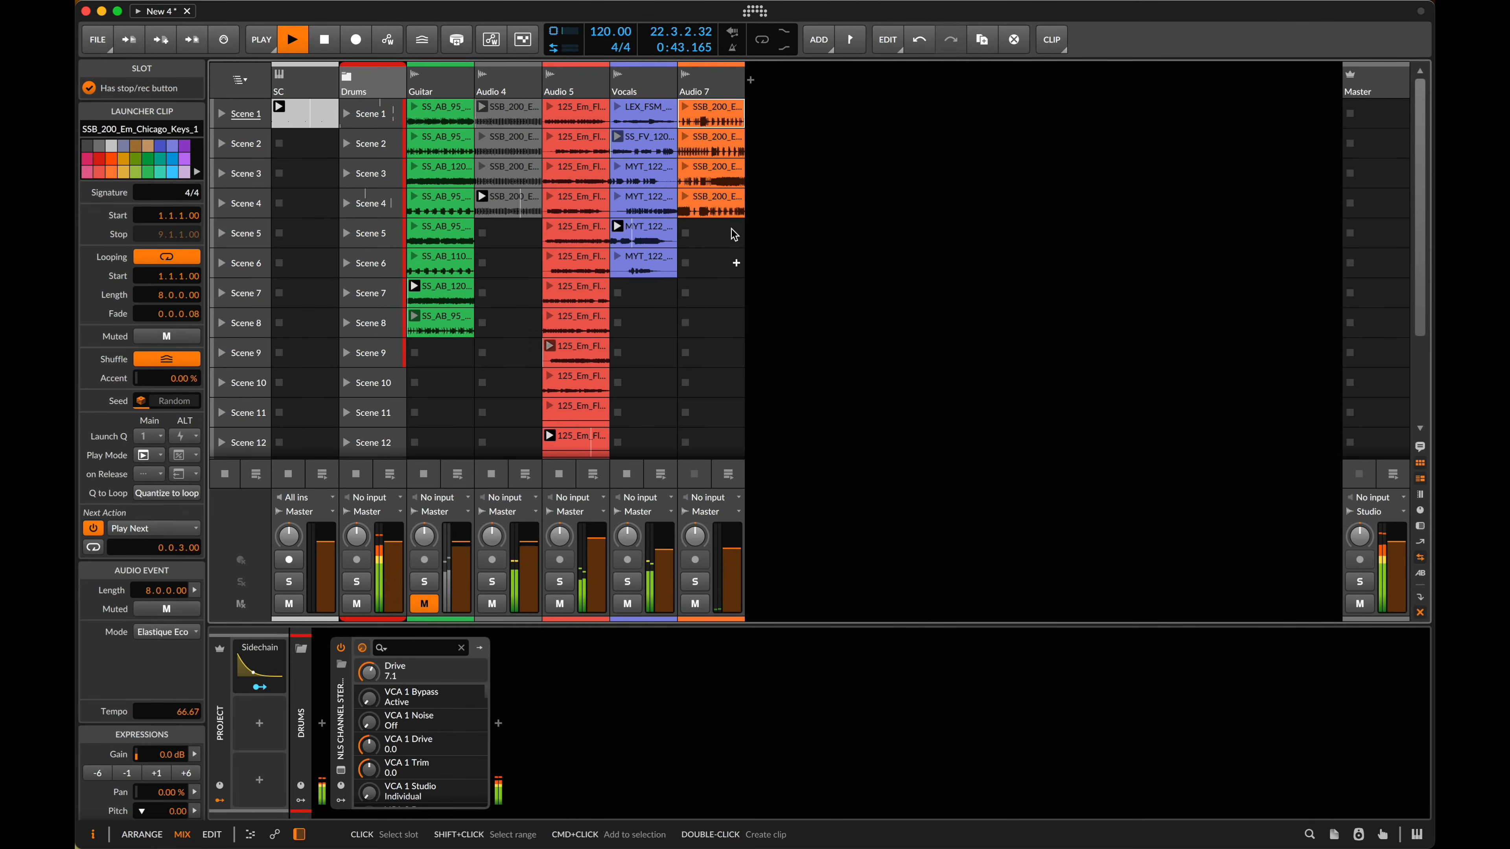
- Change the next action of the four Audio 7 clips to Round-robin and relaunch the first clip
{"action": "left_click", "coordinate": [720, 207], "text": "shift"}
{"action": "left_click", "coordinate": [161, 528]}
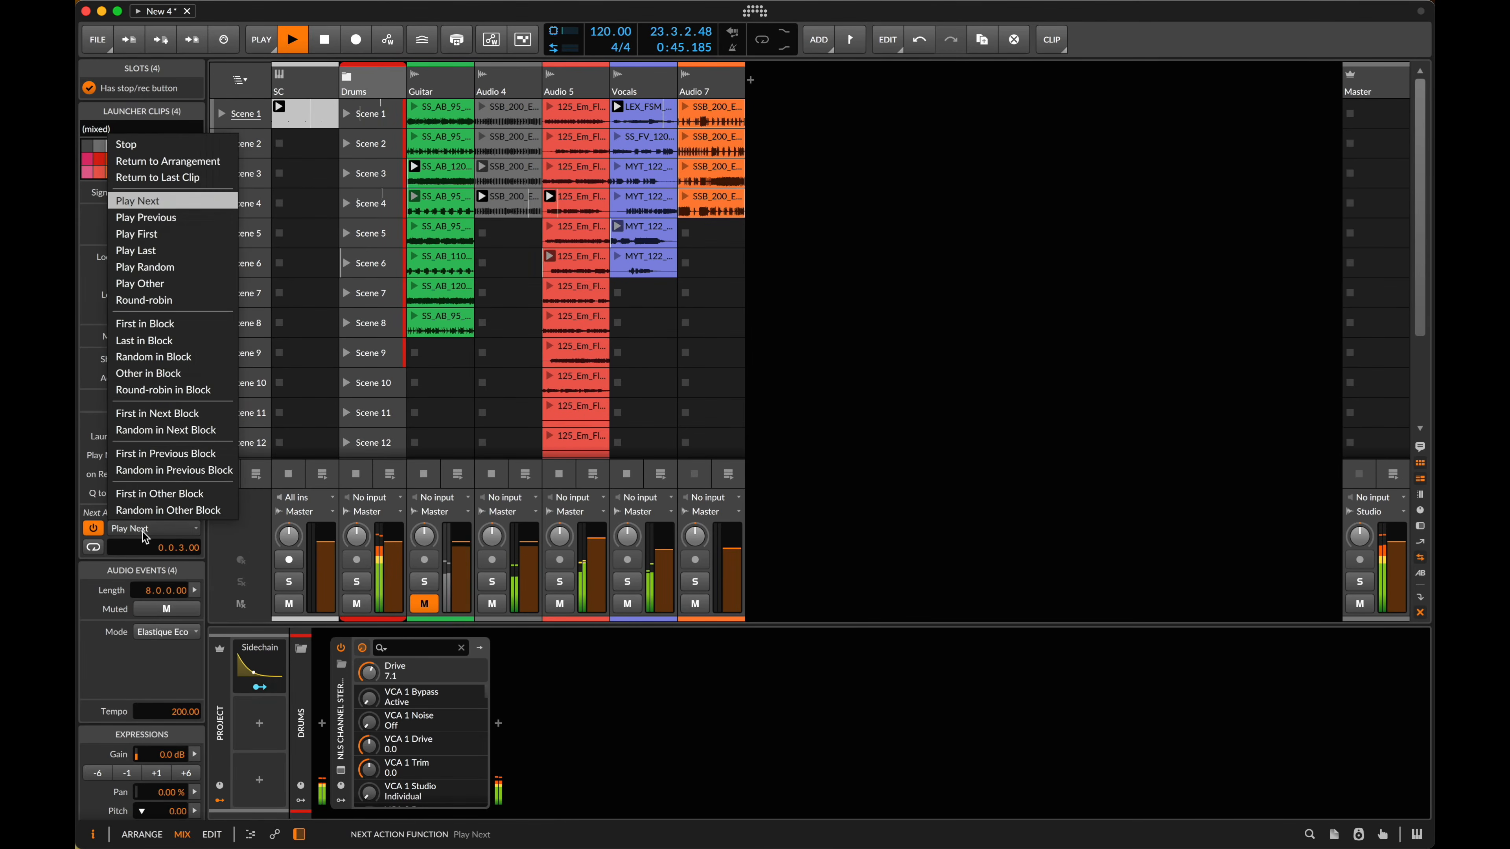
{"action": "left_click", "coordinate": [149, 299]}
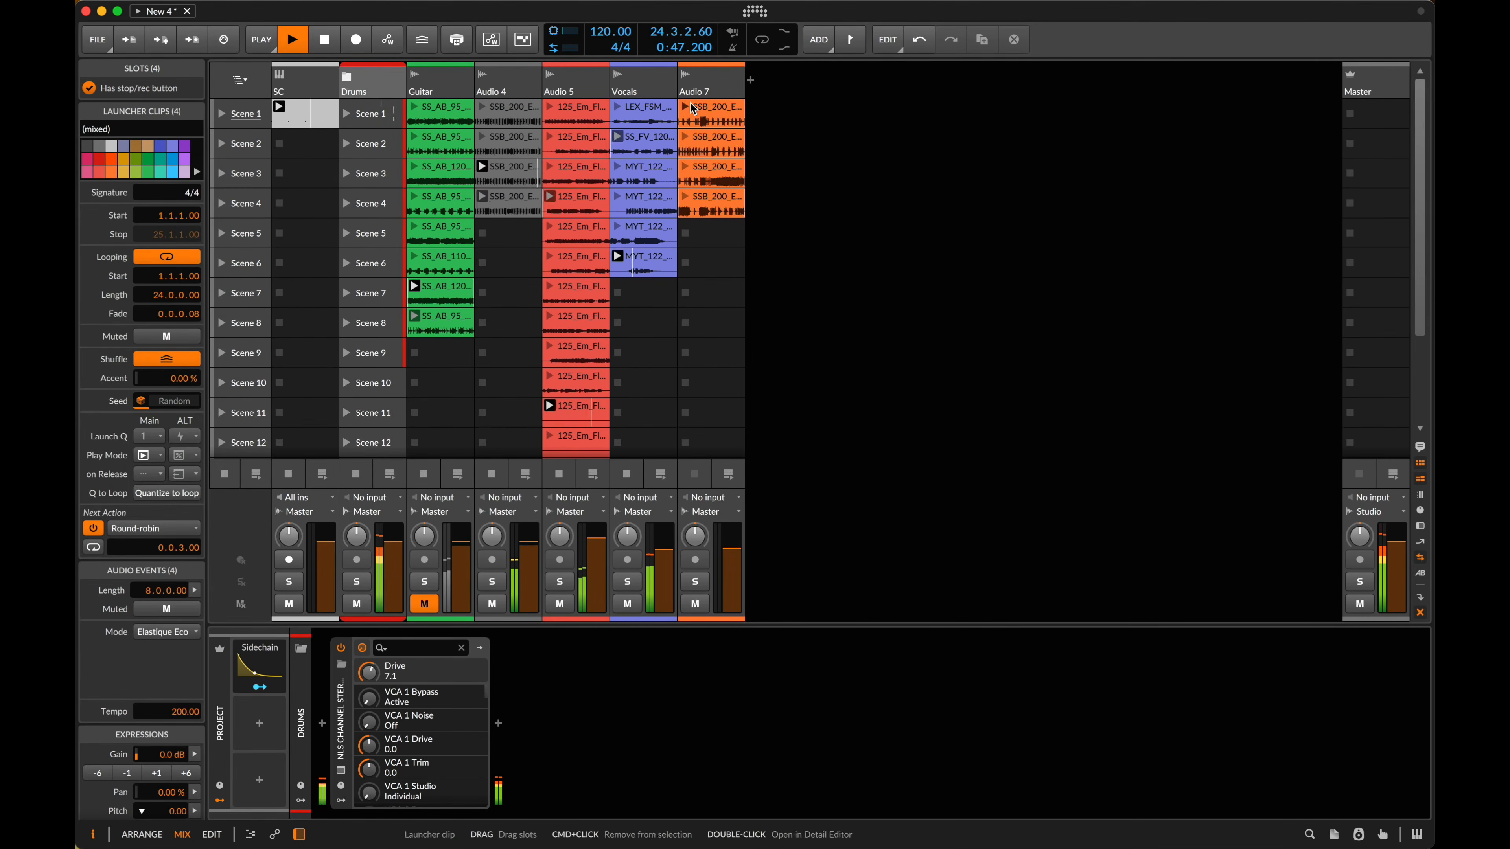
{"action": "left_click", "coordinate": [685, 107]}
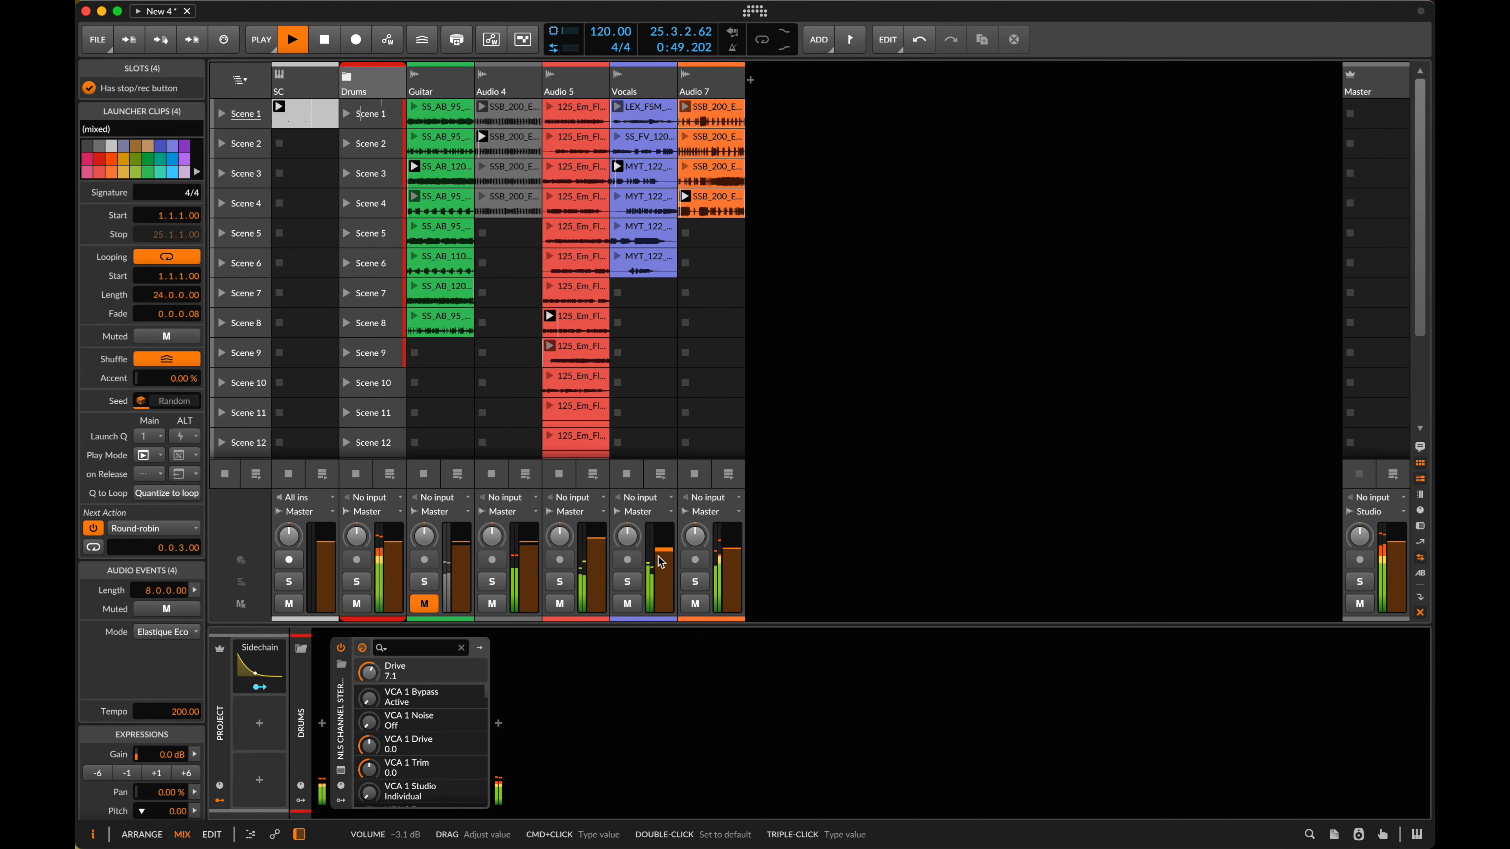
- Apply the project's Sidechain modulation to the volumes of the Audio 7 and Vocals tracks
{"action": "left_click", "coordinate": [627, 604]}
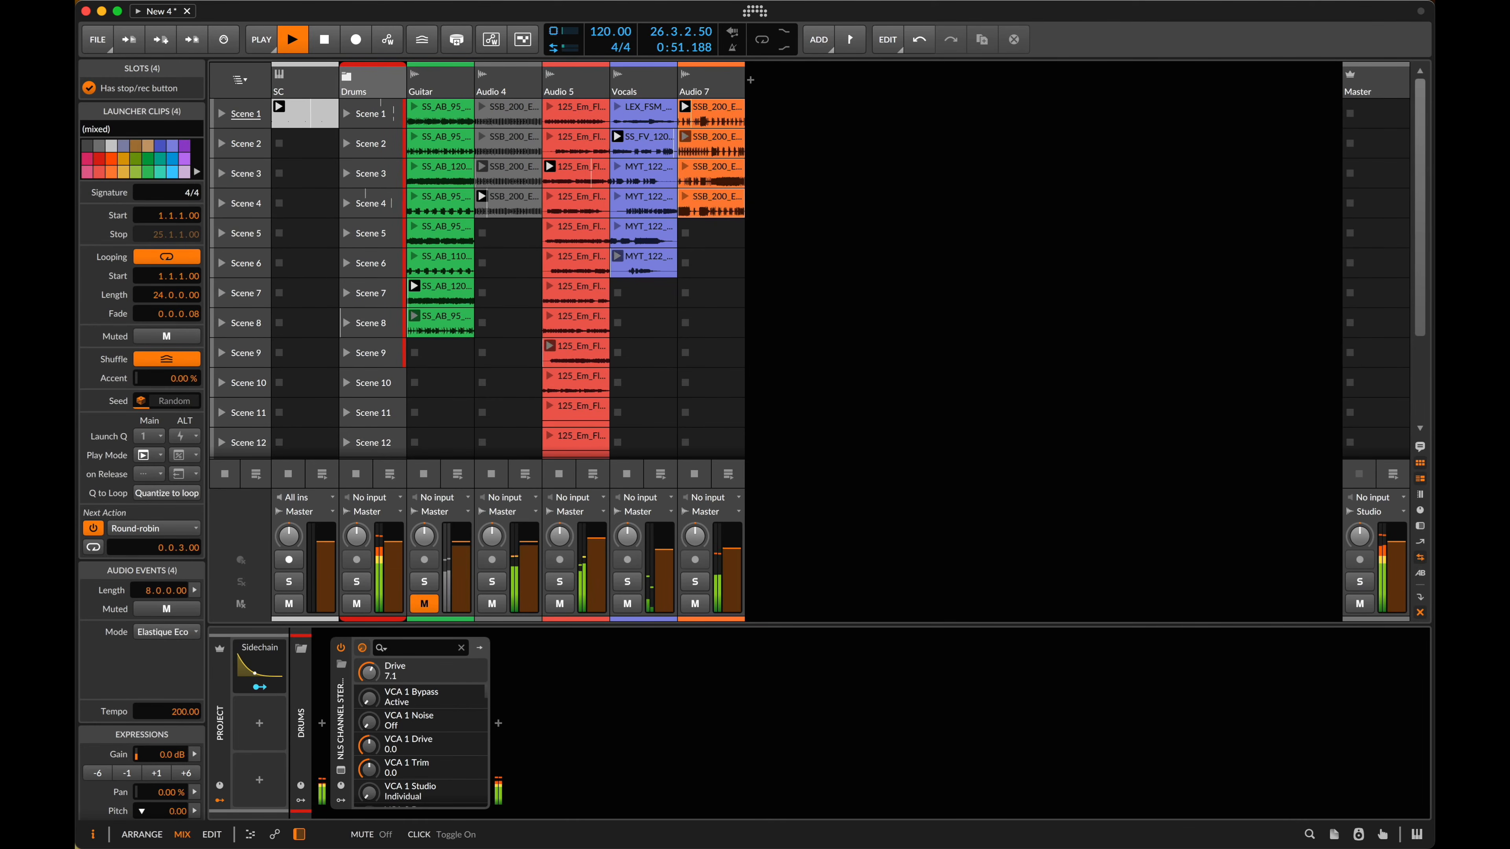
{"action": "left_click", "coordinate": [259, 687]}
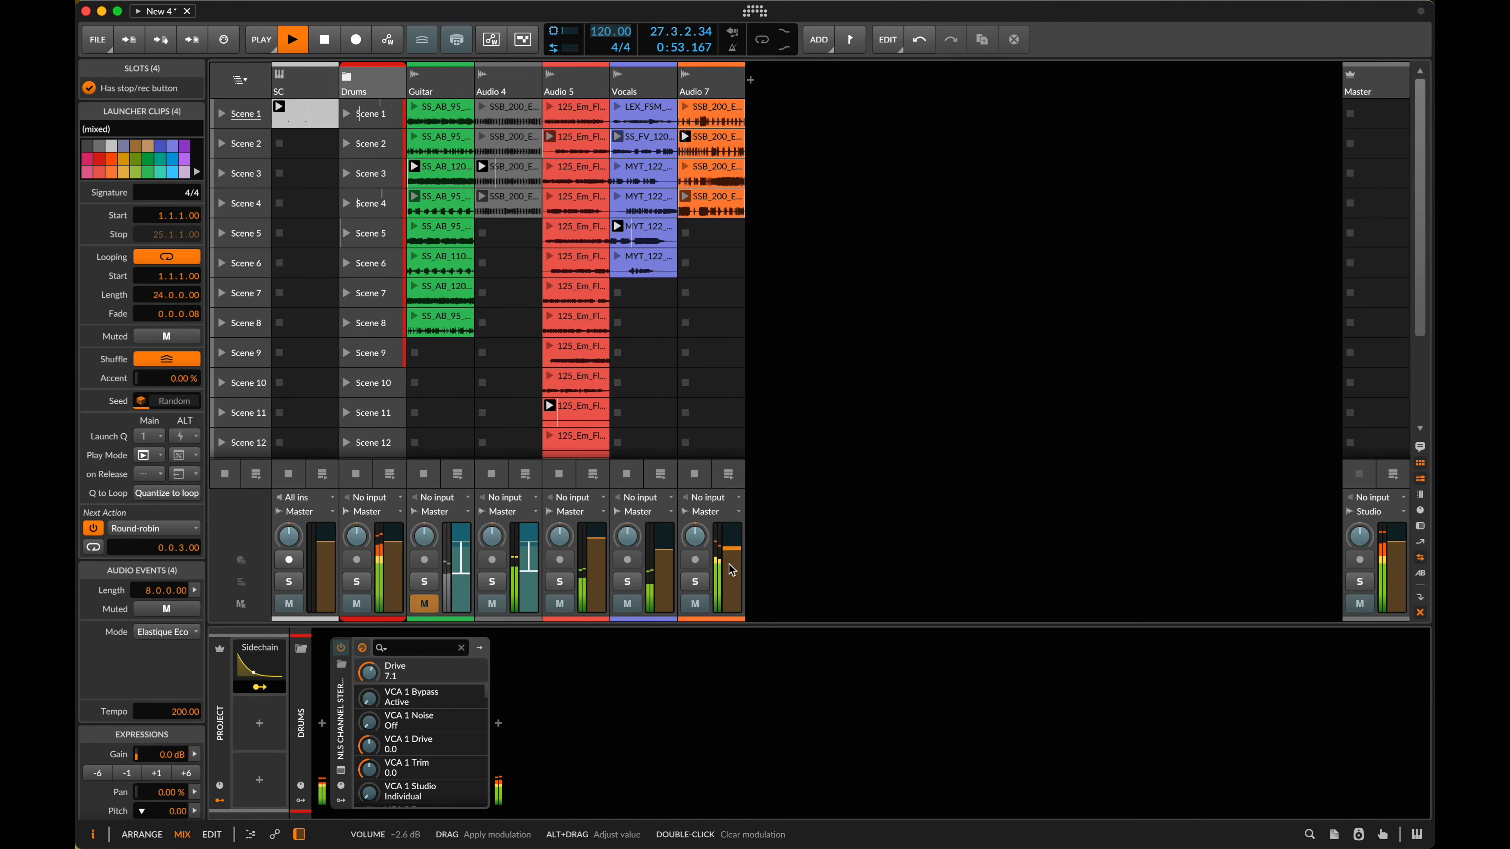
{"action": "left_click_drag", "start_coordinate": [731, 549], "coordinate": [664, 564]}
{"action": "key", "text": "Escape"}
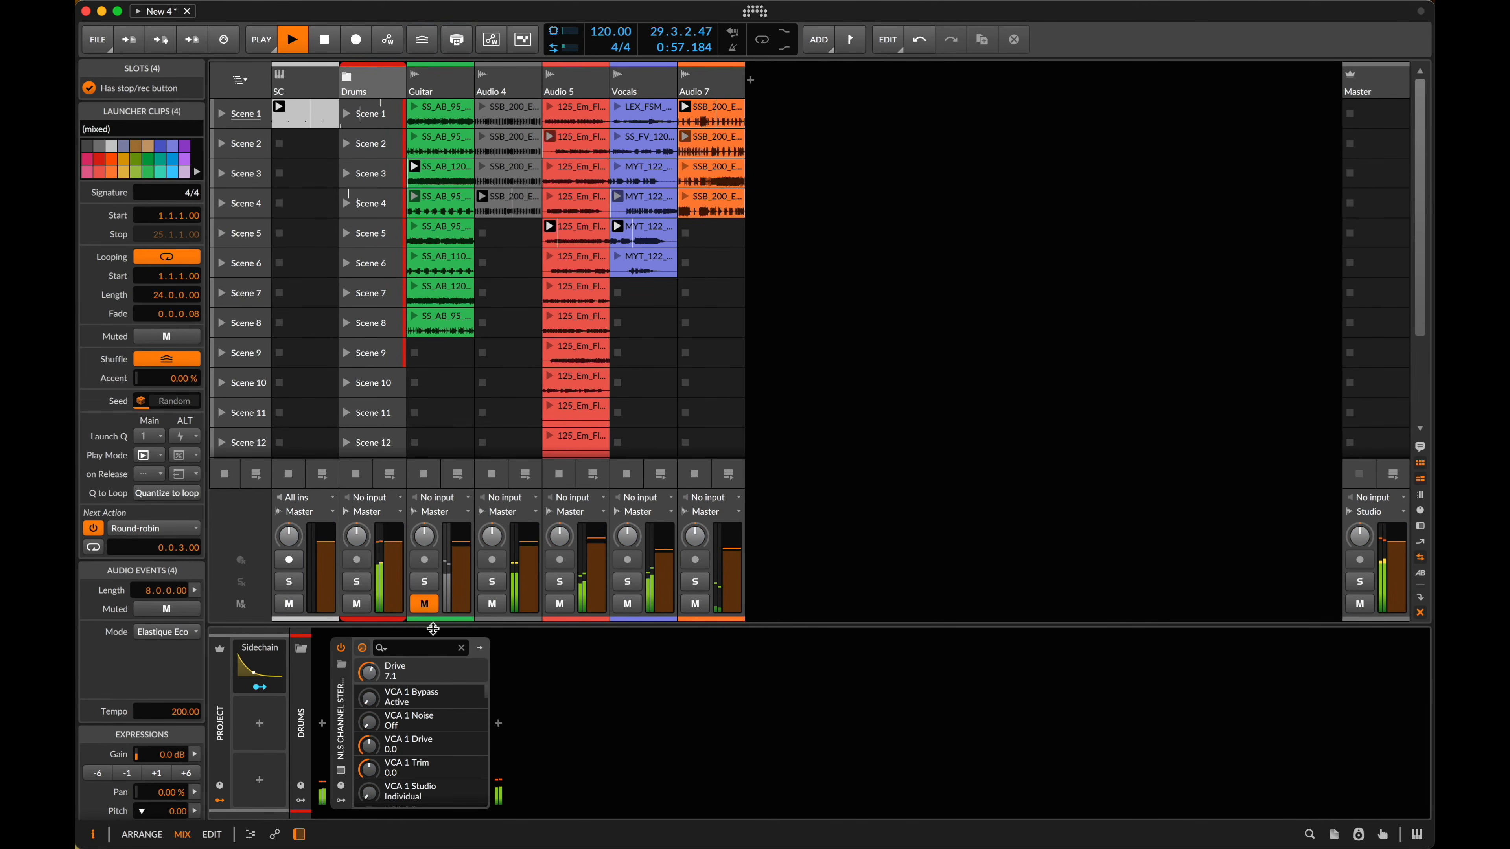
- Unmute the Guitar track, select it and stop playback
{"action": "left_click", "coordinate": [424, 603]}
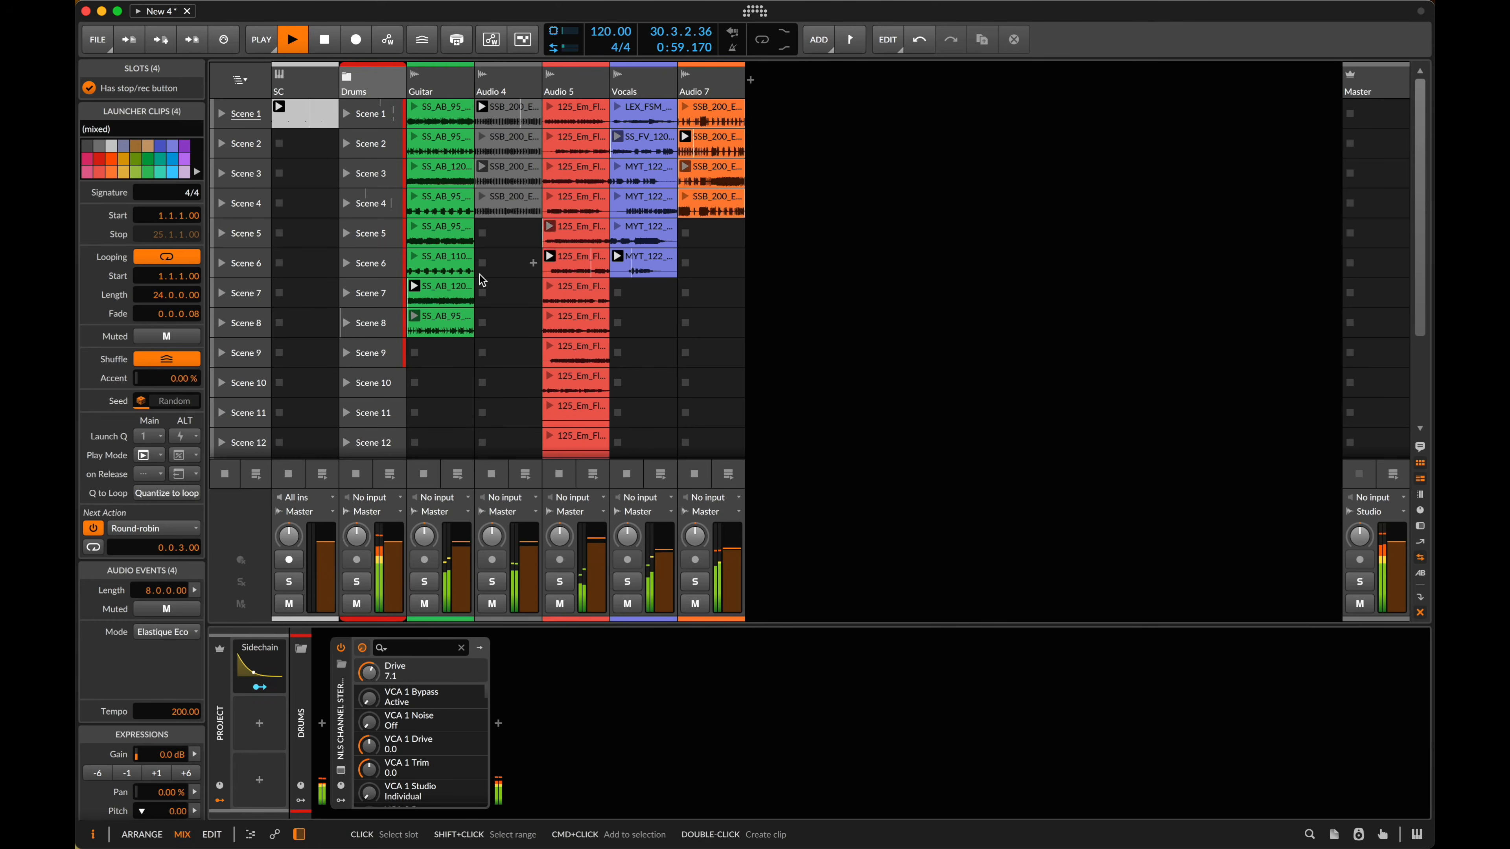
{"action": "left_click", "coordinate": [529, 86]}
{"action": "left_click", "coordinate": [452, 86]}
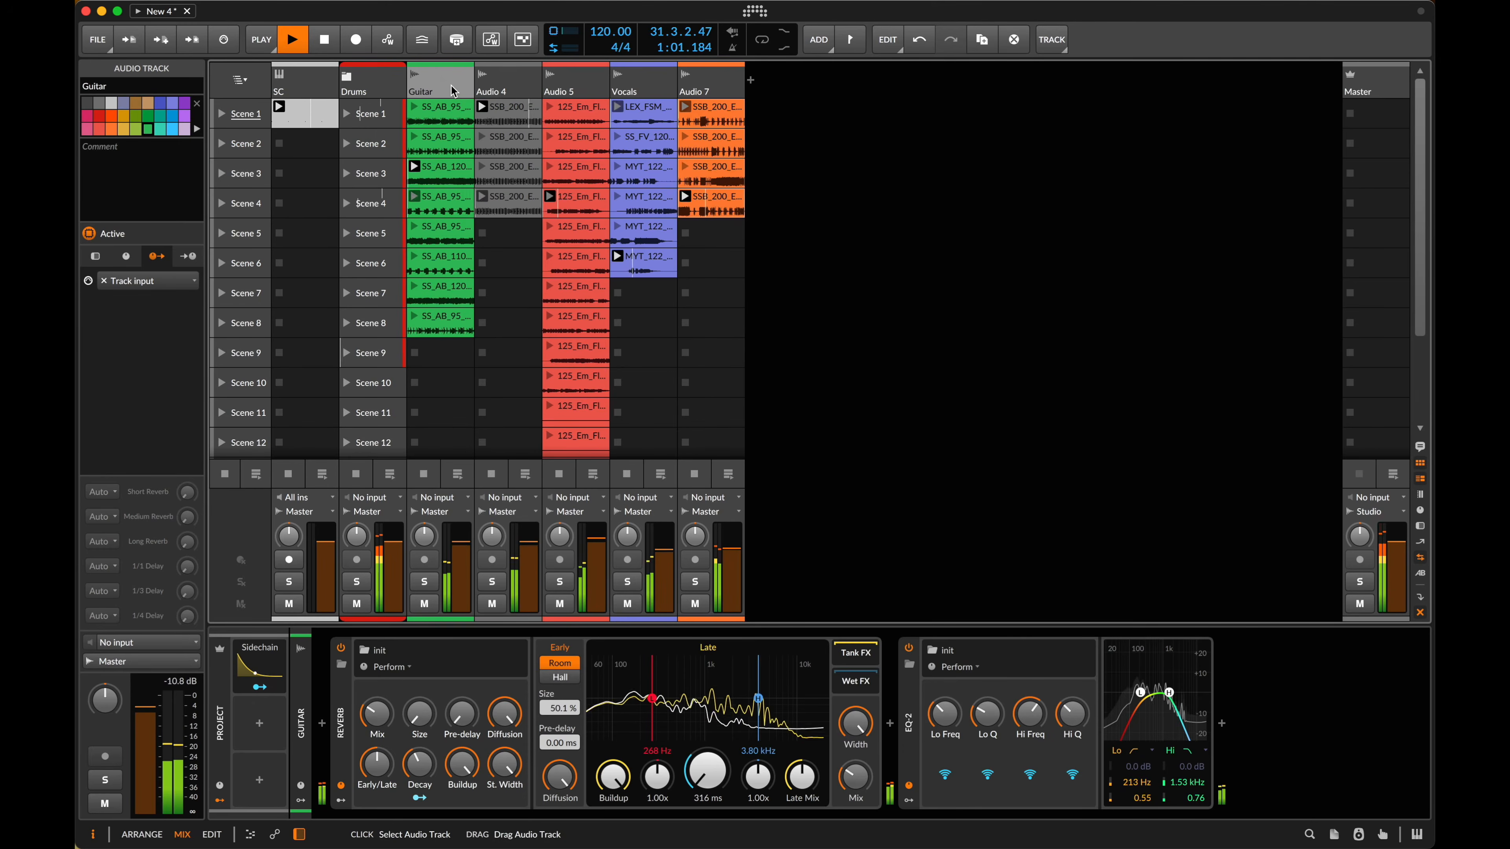
{"action": "key", "text": "space"}
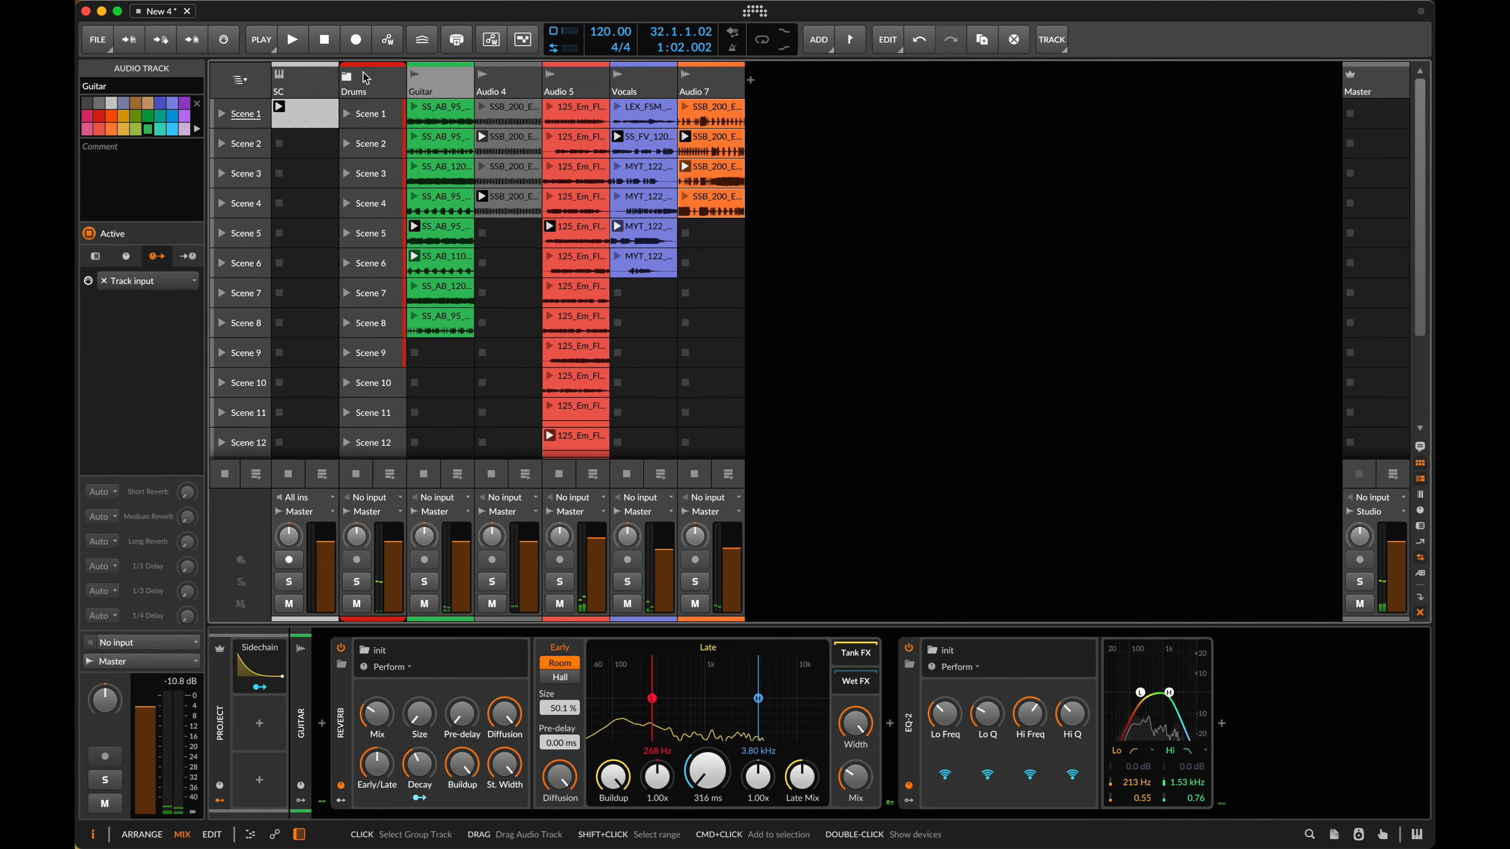
- Rename the Audio 7 track as Organ
{"action": "left_click", "coordinate": [348, 75]}
{"action": "left_click", "coordinate": [349, 75]}
{"action": "left_click", "coordinate": [739, 110]}
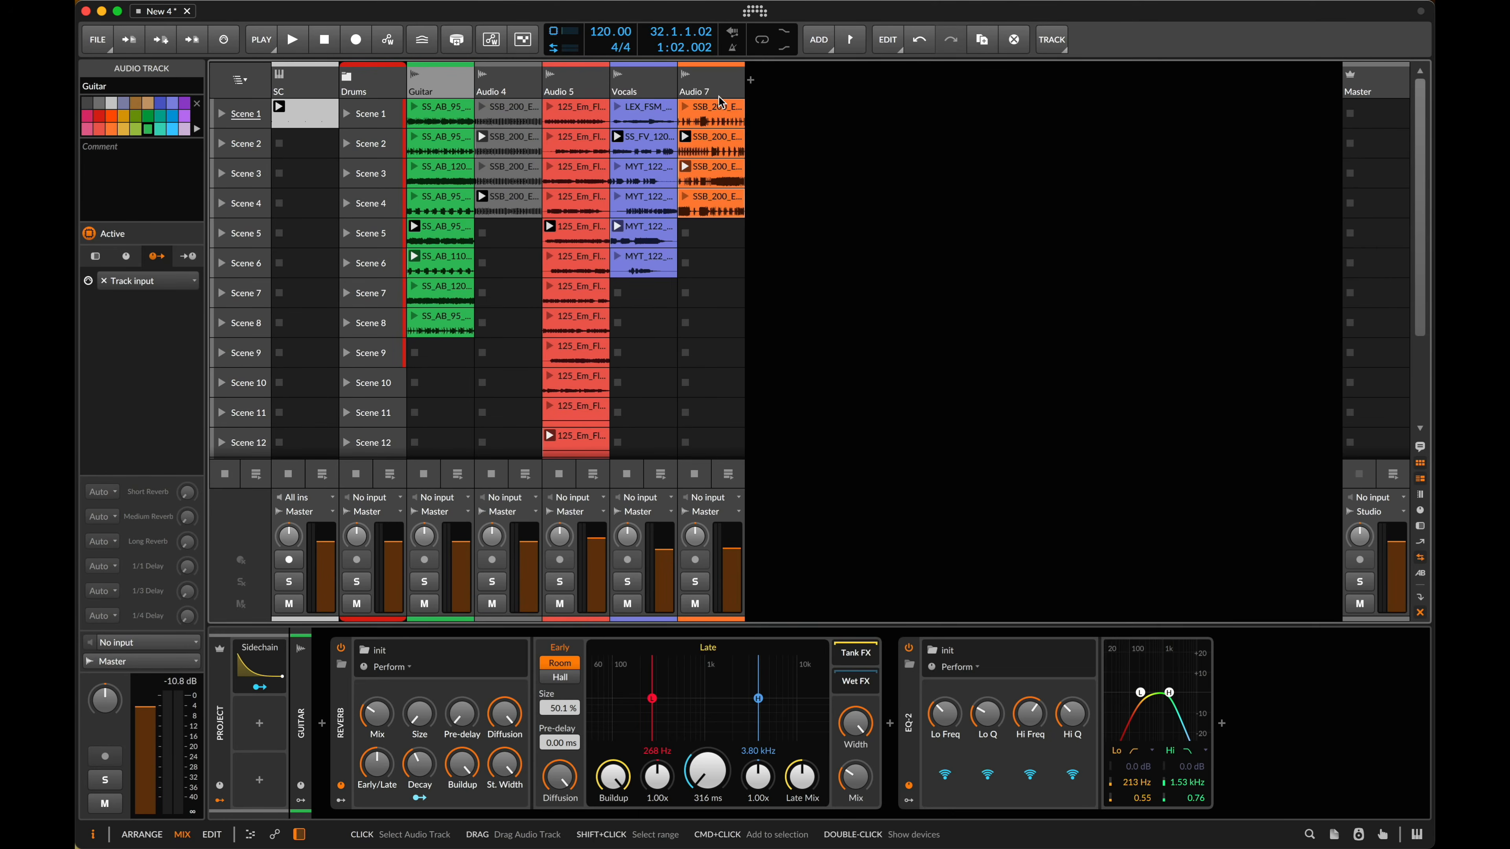
{"action": "type", "text": "O"}
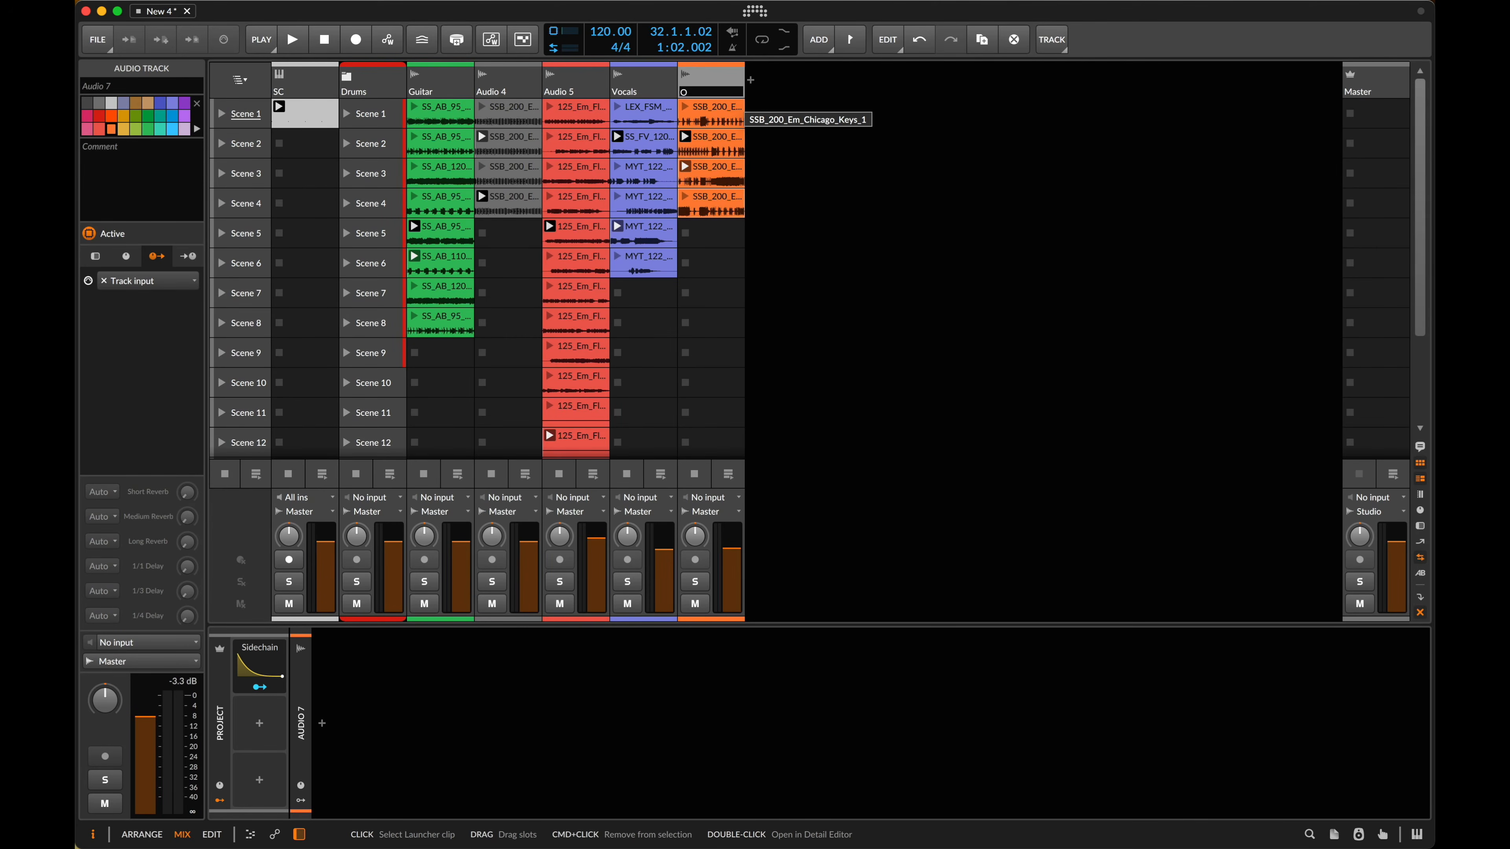
{"action": "type", "text": "rgan"}
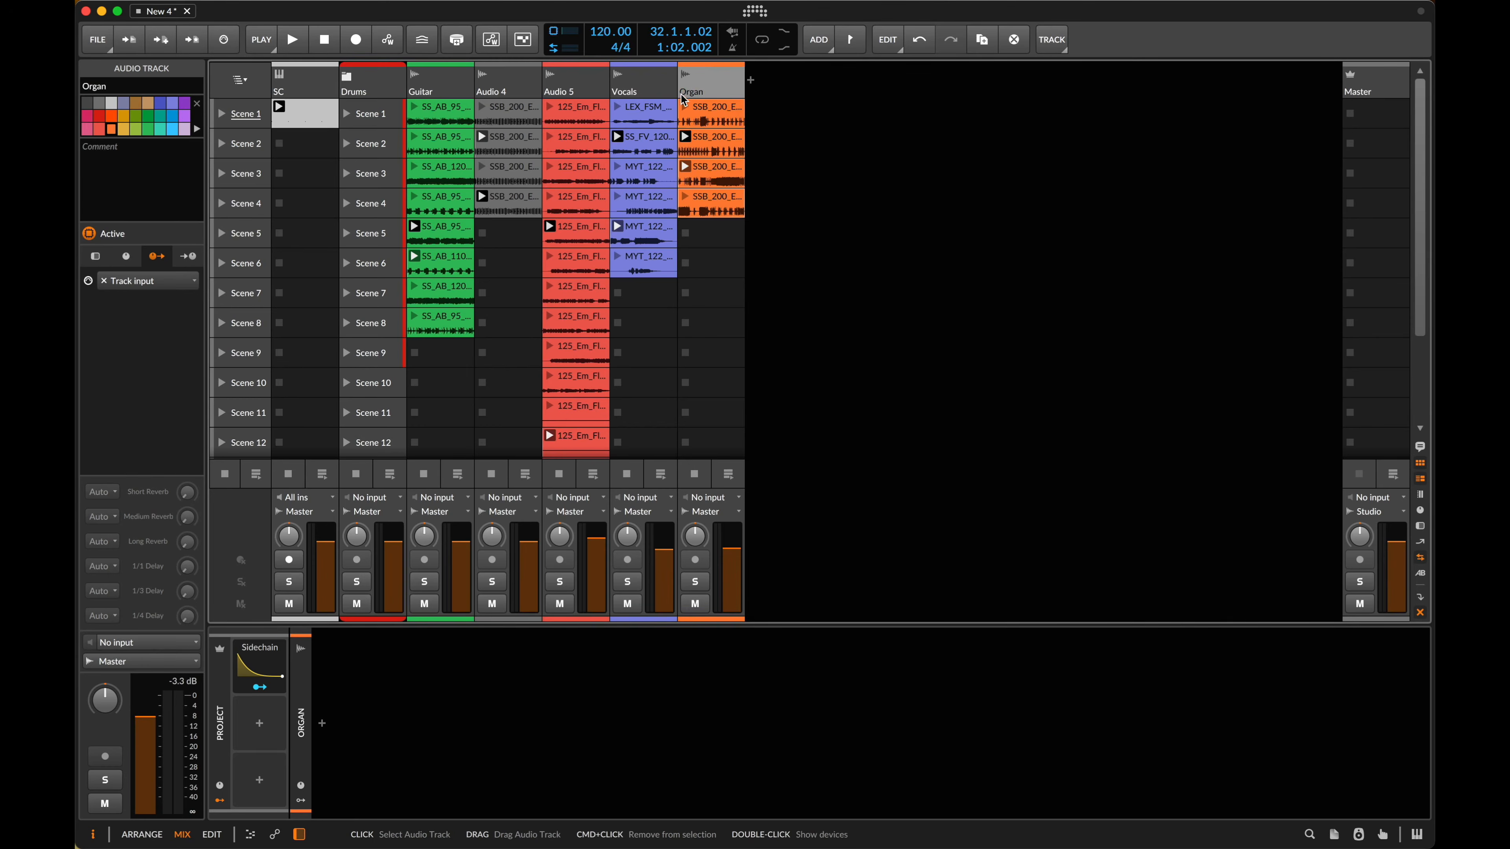
- Rename the Audio 5 track as Flute
{"action": "key", "text": "shift+Tab"}
{"action": "key", "text": "BackSpace"}
{"action": "type", "text": "s"}
{"action": "key", "text": "shift+Tab"}
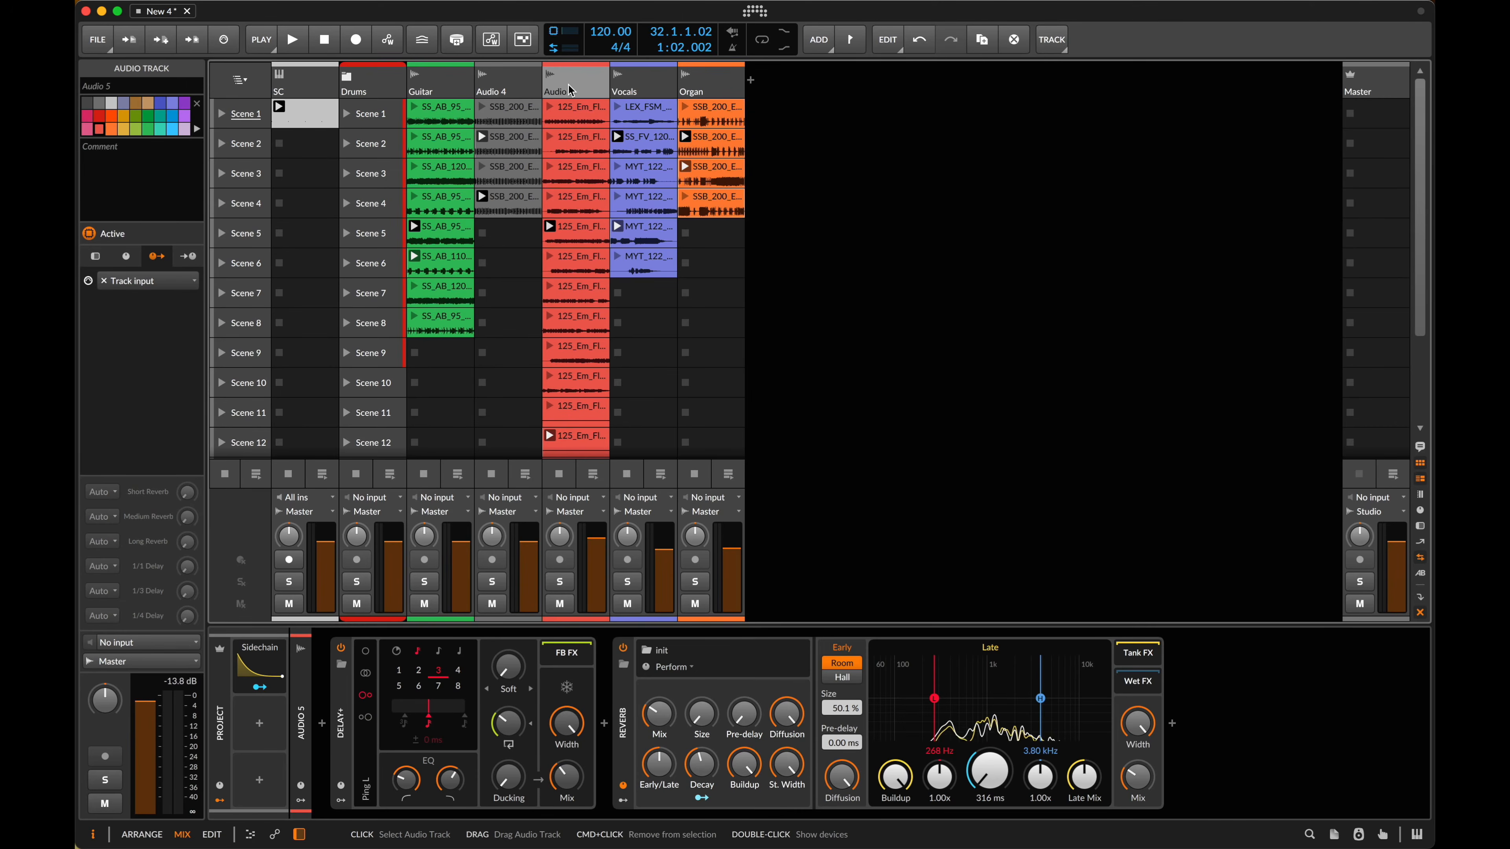
{"action": "type", "text": "G"}
{"action": "key", "text": "BackSpace"}
{"action": "type", "text": "Flute"}
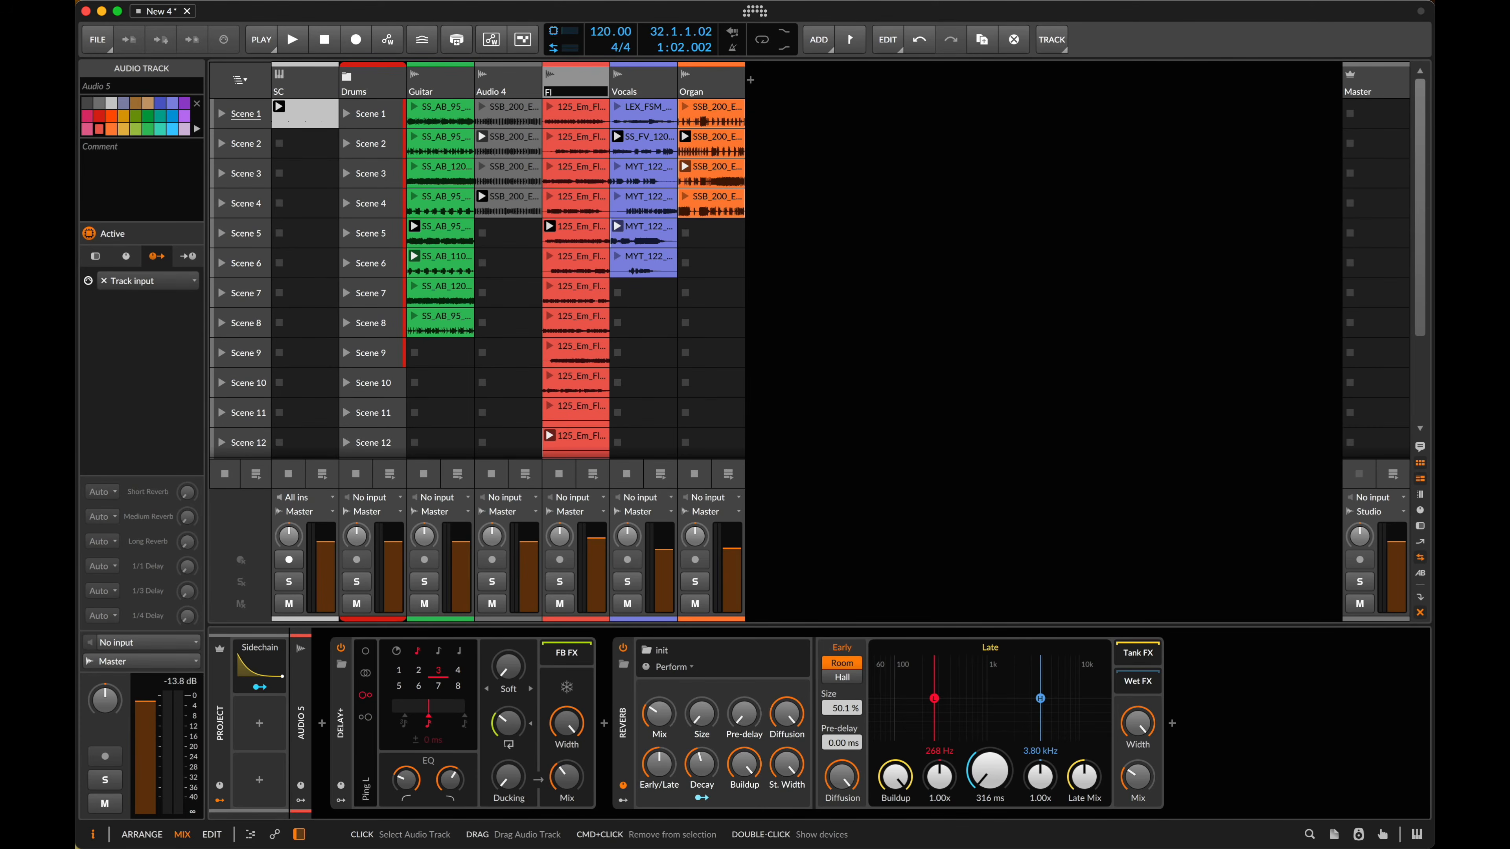
- Rename the Audio 4 track as Bass
{"action": "key", "text": "shift+Tab"}
{"action": "type", "text": "Bass"}
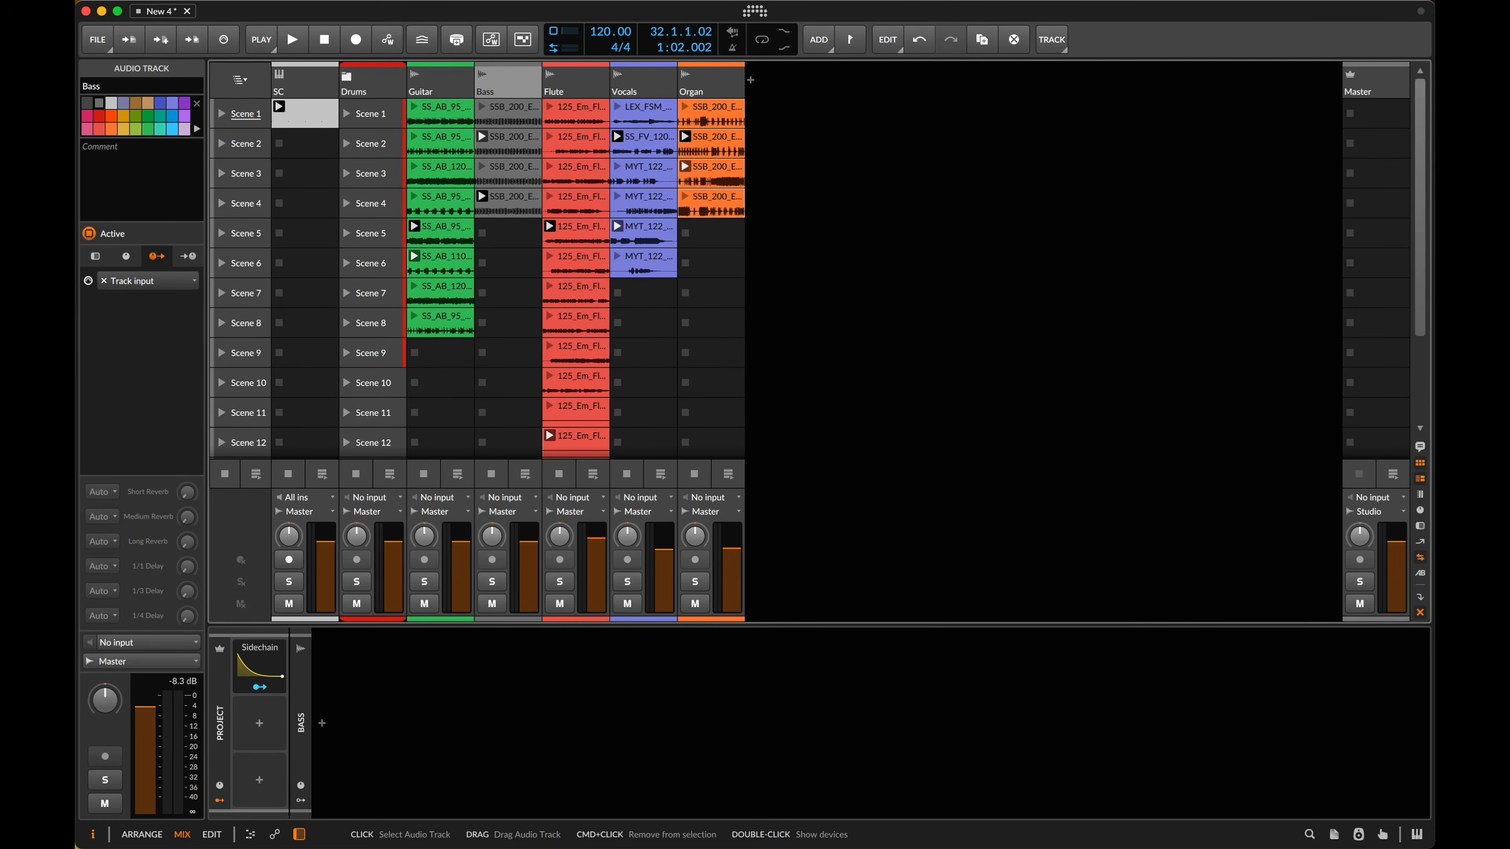
{"action": "key", "text": "Return"}
- Search the samples for "bass em" and add the four LS_PTH_BASSLOOP 008 and 021 loops to the Bass track in Scenes 6 to 9
{"action": "key", "text": "b"}
{"action": "left_click", "coordinate": [1329, 128]}
{"action": "type", "text": "bass em"}
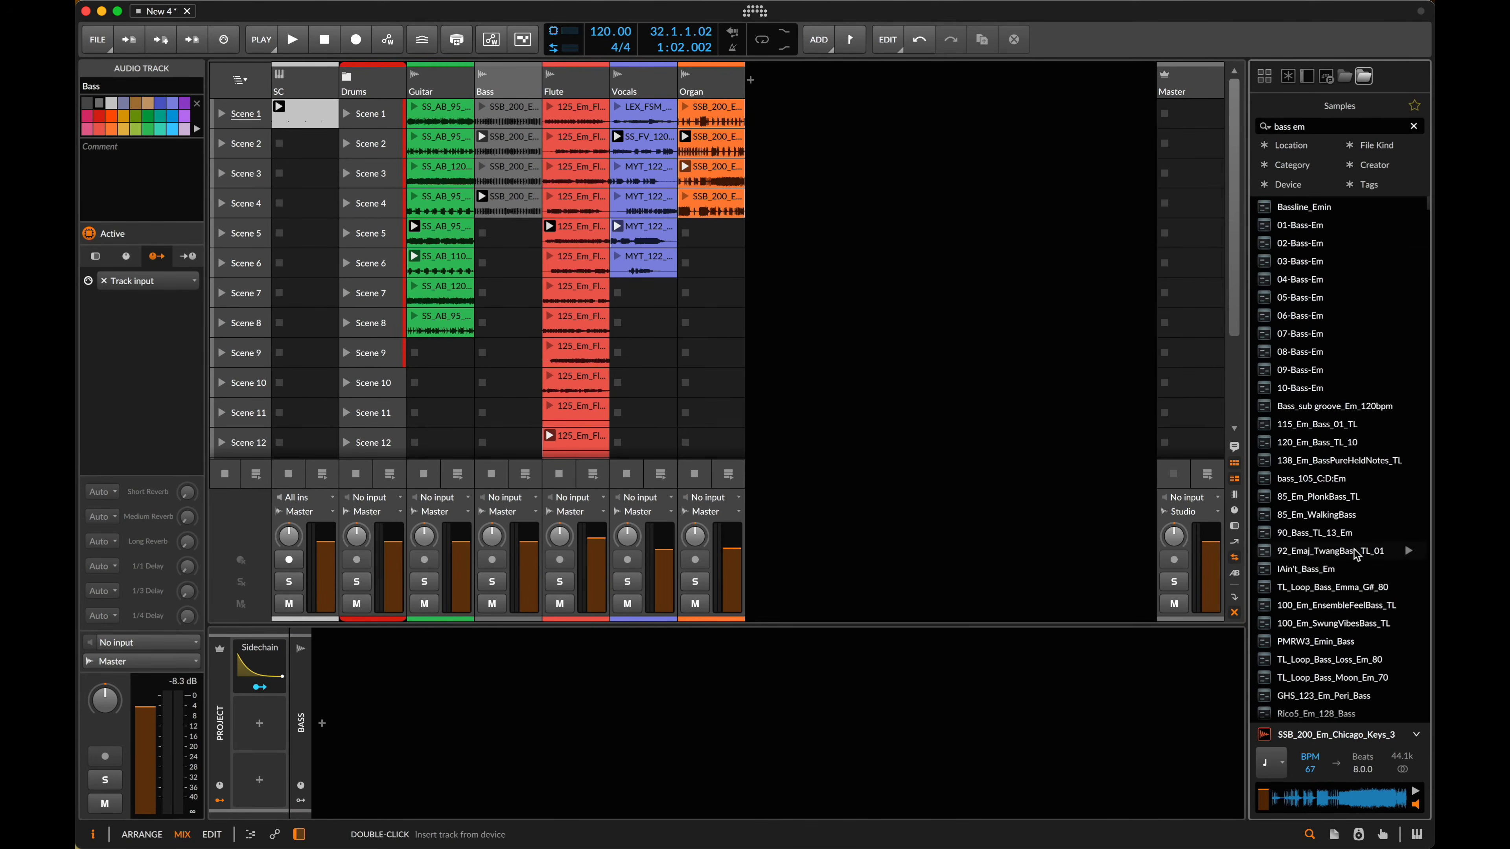
{"action": "scroll", "coordinate": [1343, 434], "scroll_direction": "down", "scroll_amount": 10}
{"action": "scroll", "coordinate": [1342, 434], "scroll_direction": "down", "scroll_amount": 15}
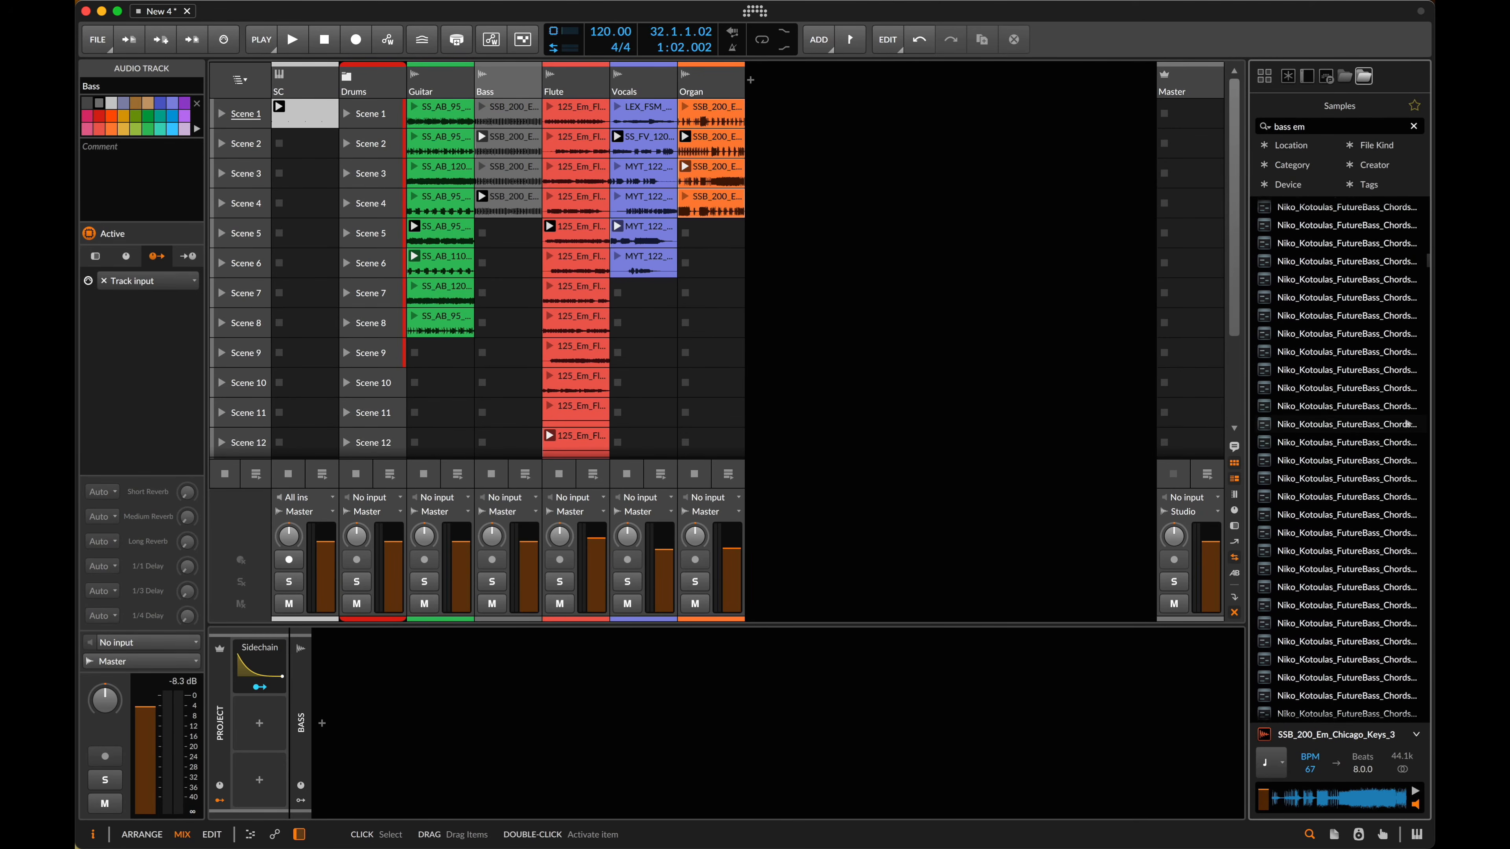
{"action": "scroll", "coordinate": [1408, 423], "scroll_direction": "down", "scroll_amount": 15}
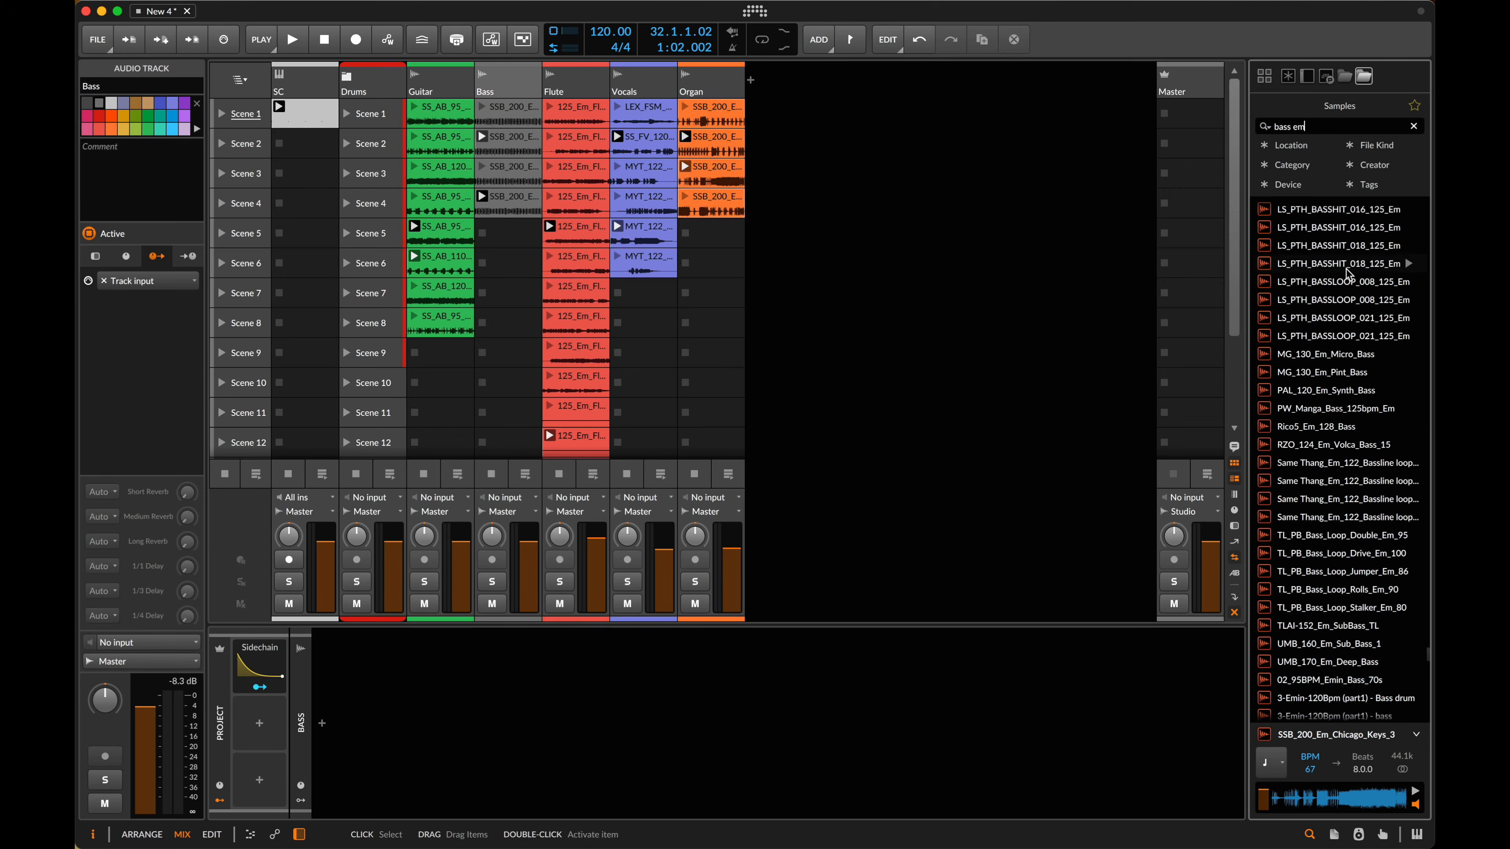
{"action": "left_click", "coordinate": [1357, 336]}
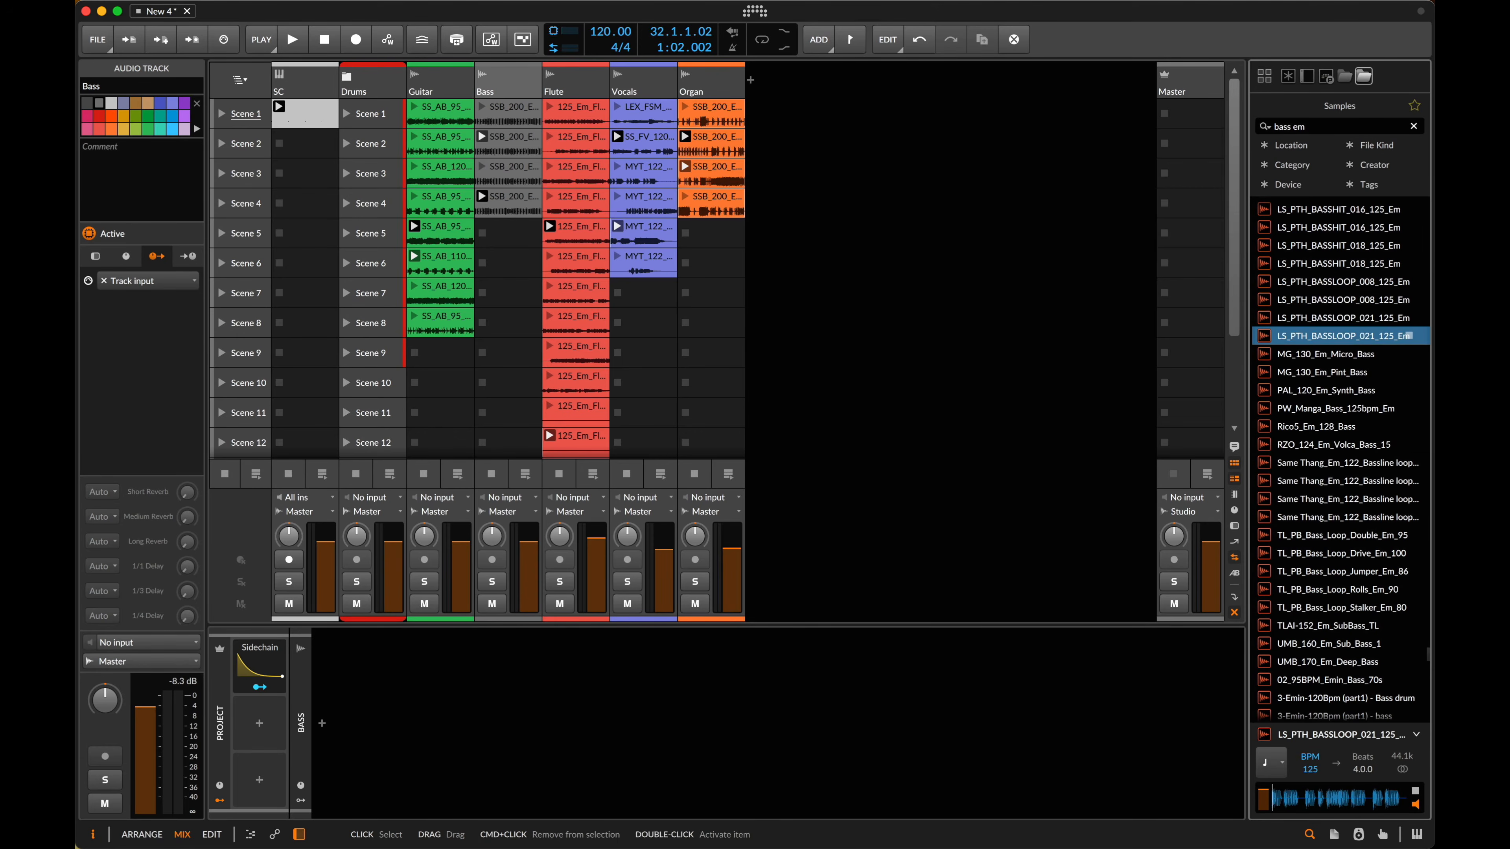
{"action": "left_click", "coordinate": [1341, 284], "text": "shift"}
{"action": "left_click_drag", "start_coordinate": [1345, 291], "coordinate": [510, 273]}
- Try to set the next action of the Bass clips in Scenes 1 to 4 to Random in Block
{"action": "left_click", "coordinate": [523, 211]}
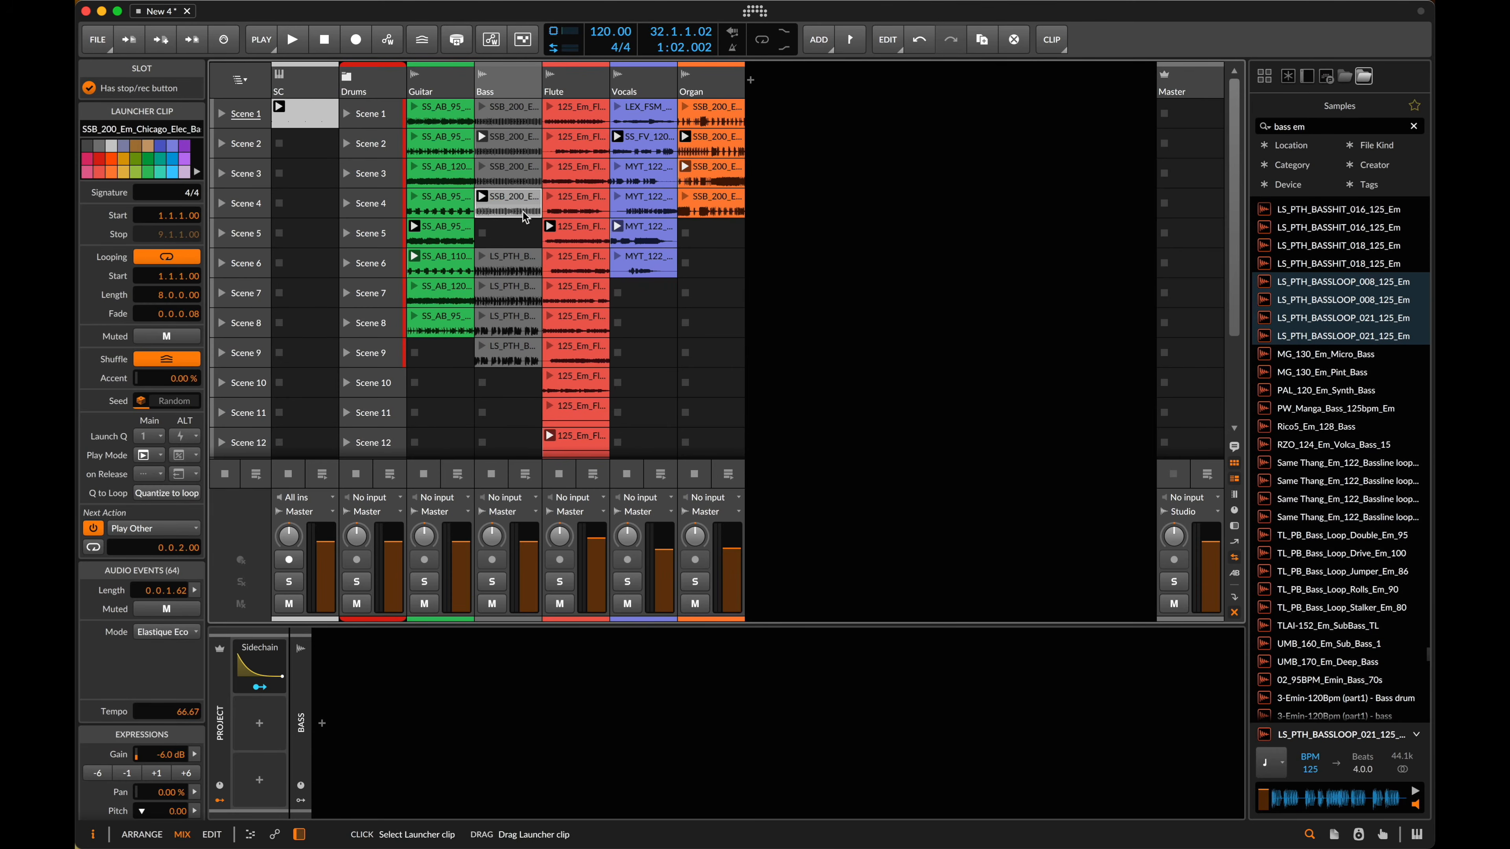
{"action": "left_click", "coordinate": [515, 115], "text": "shift"}
{"action": "left_click", "coordinate": [148, 529]}
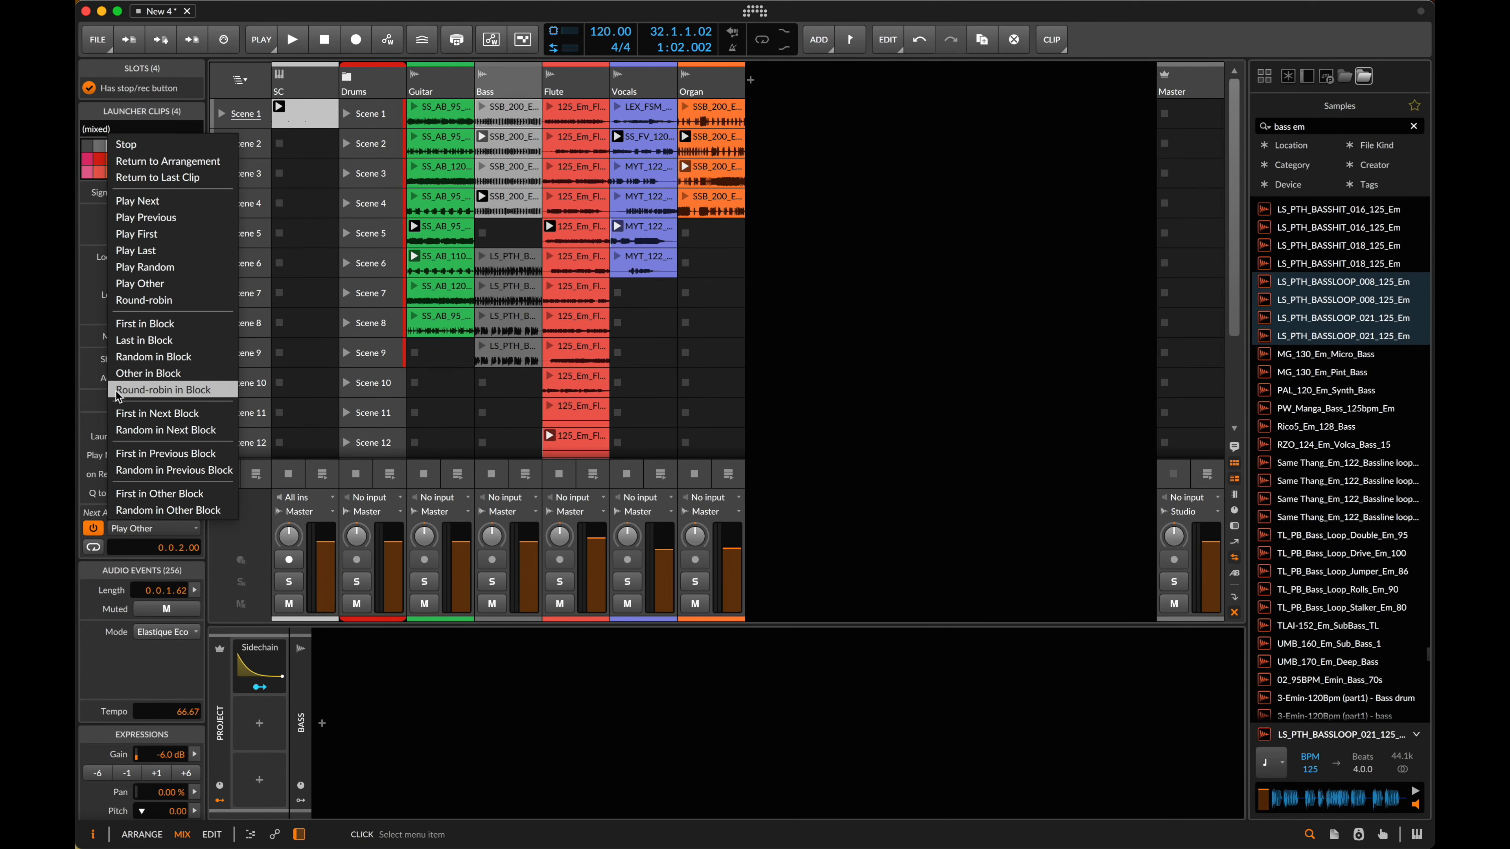
{"action": "left_click", "coordinate": [153, 356]}
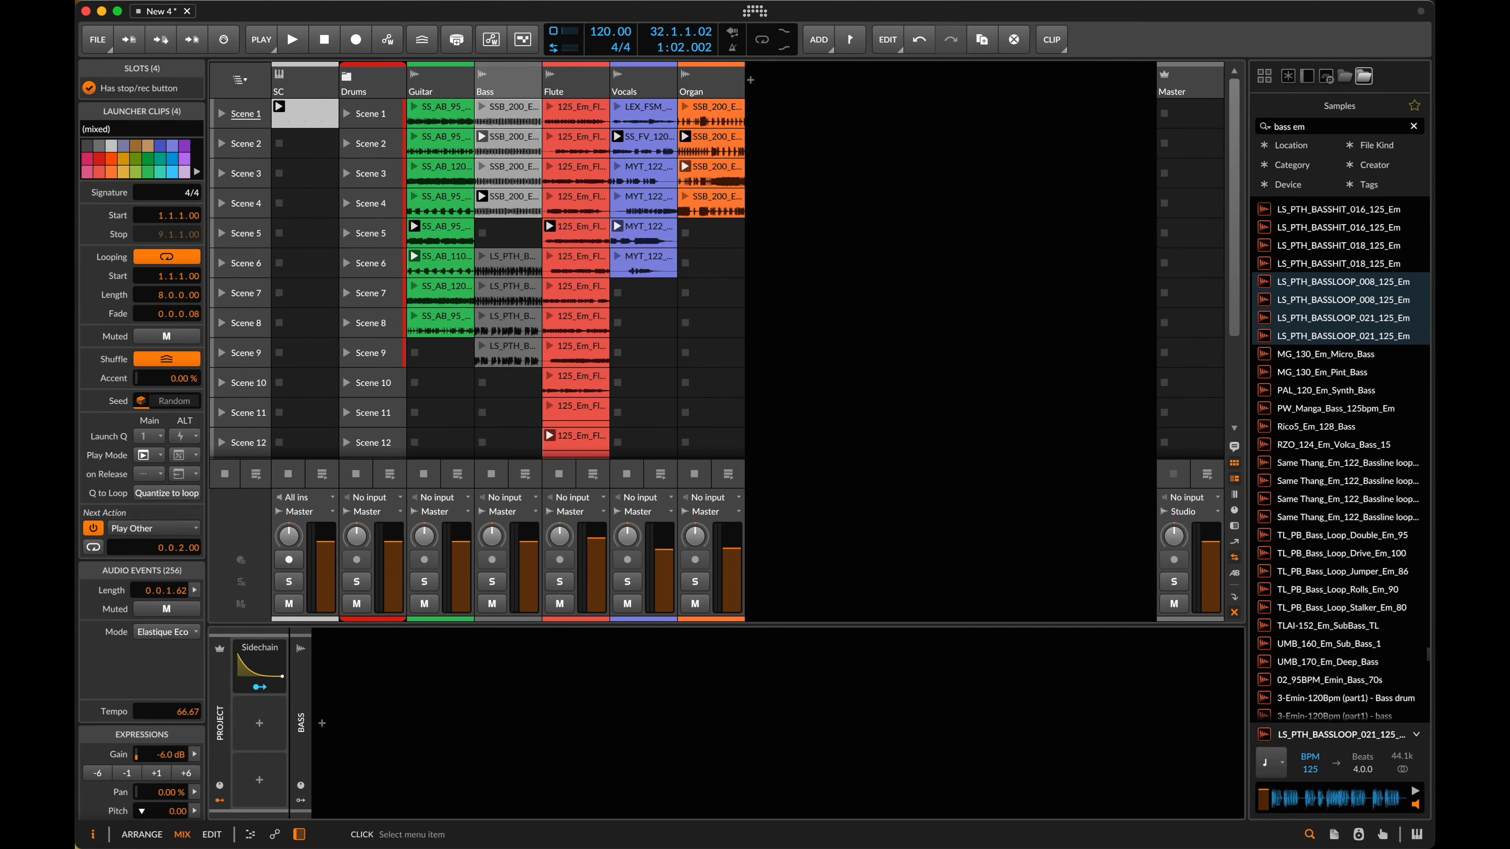
- Enable a next action of Random in Block for the four LS_PTH clips on the Bass track
{"action": "left_click", "coordinate": [504, 257]}
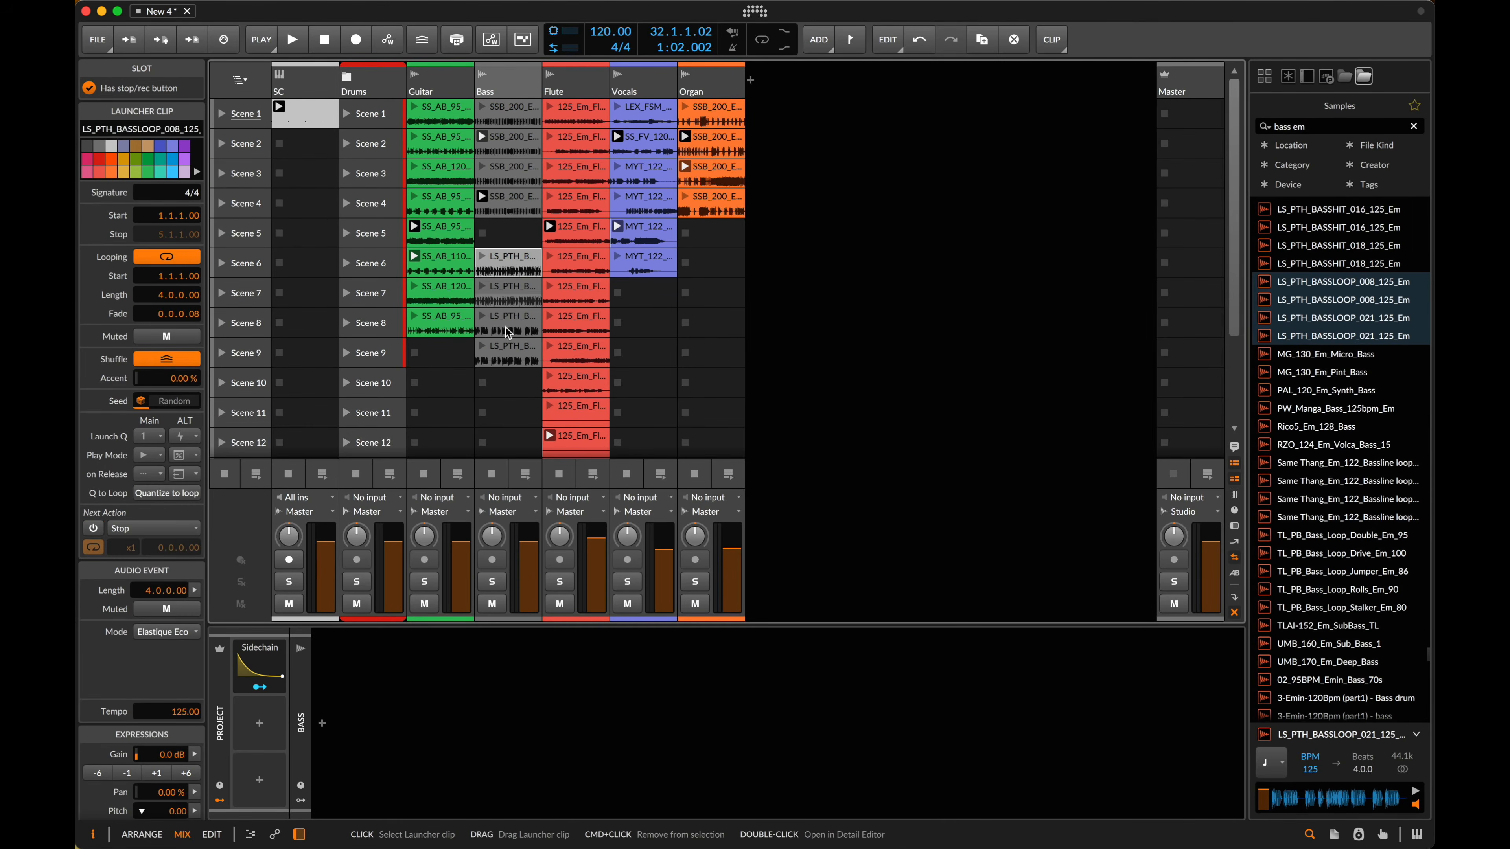
{"action": "left_click", "coordinate": [505, 352], "text": "shift"}
{"action": "left_click", "coordinate": [149, 528]}
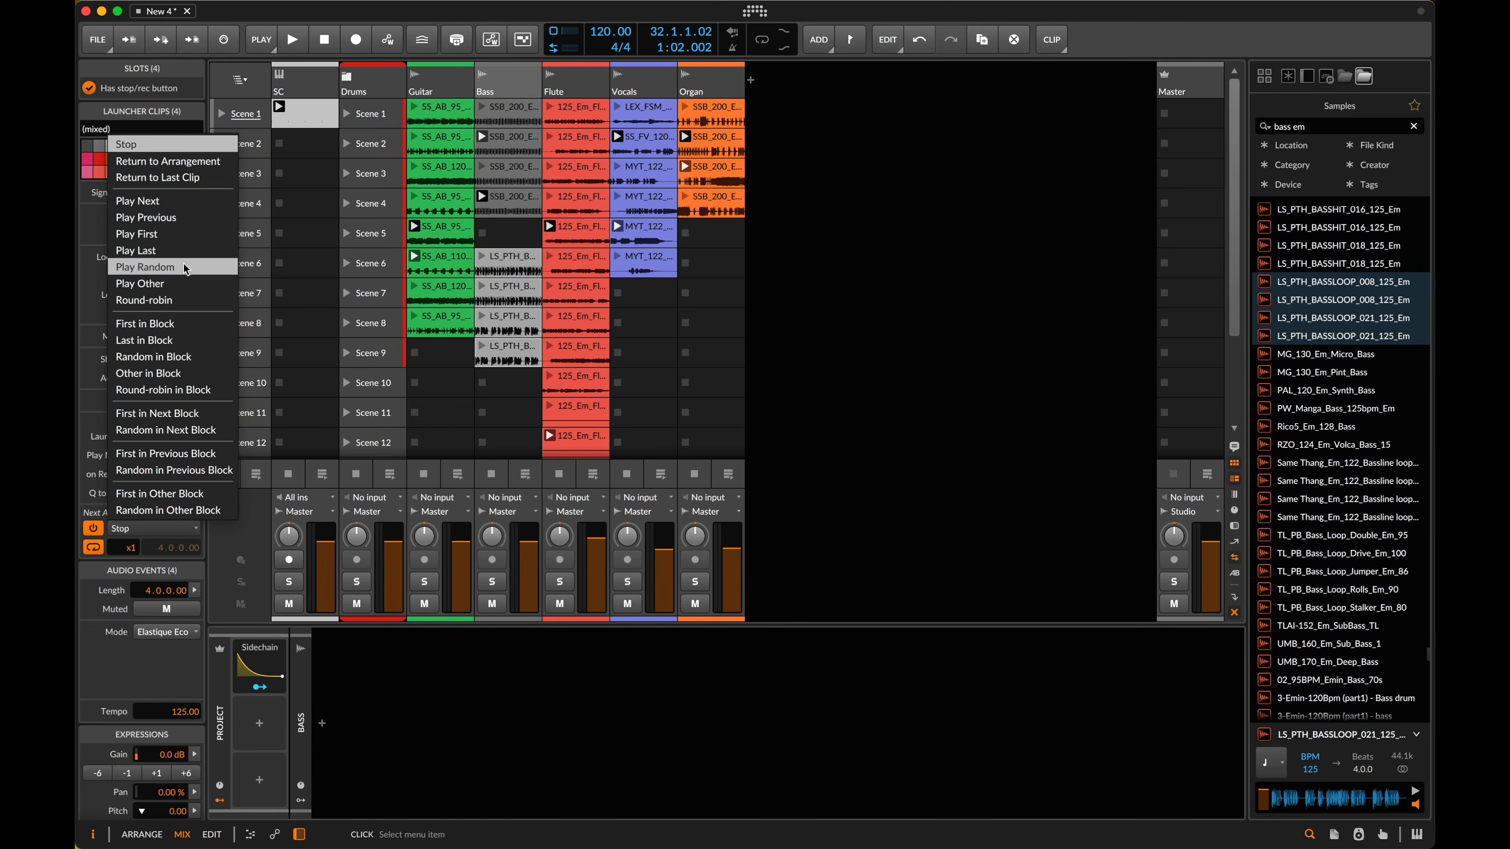
{"action": "left_click", "coordinate": [200, 359]}
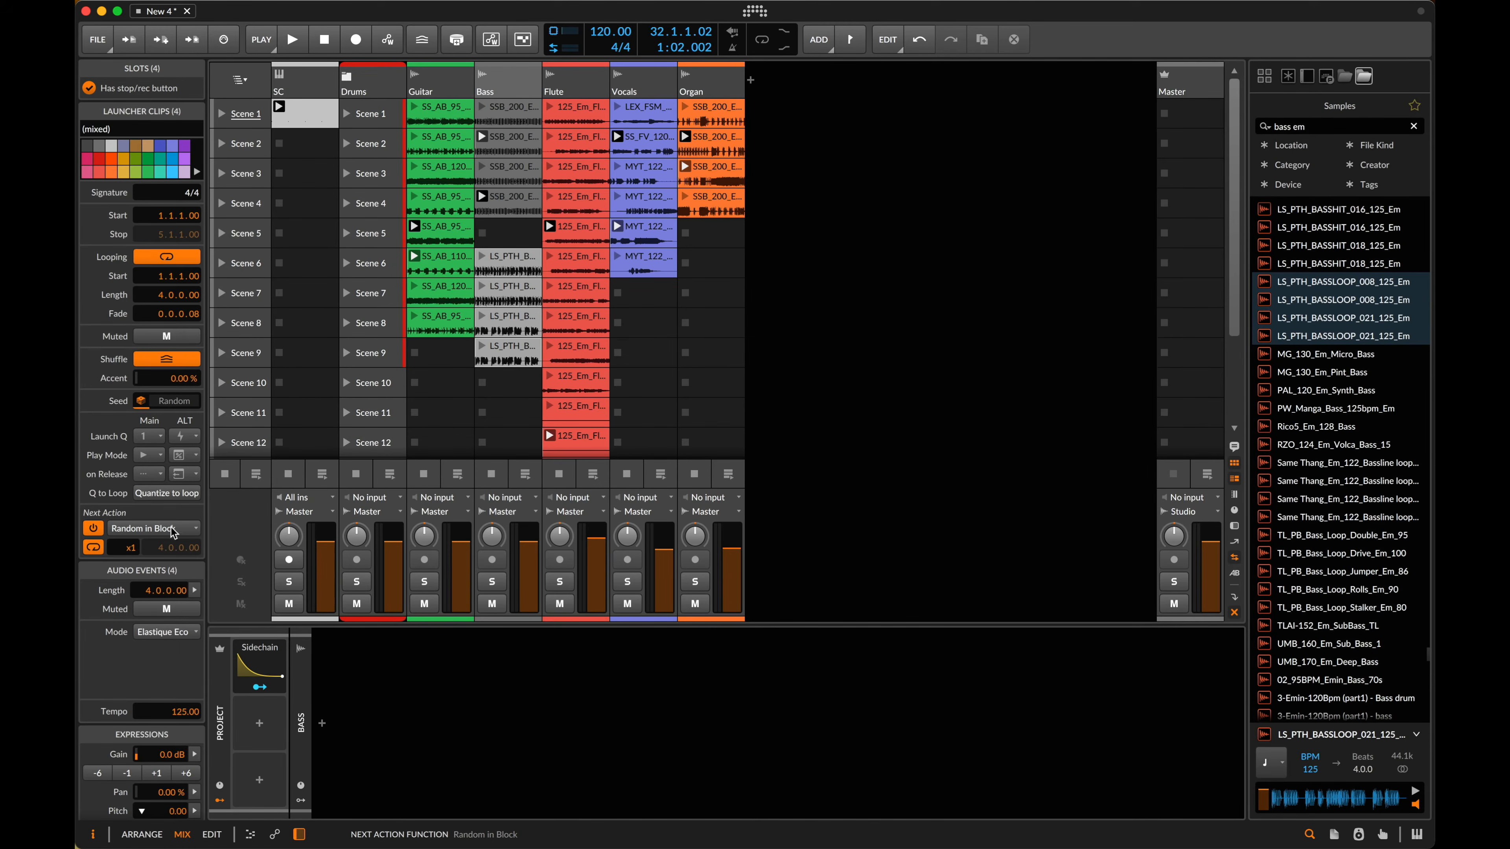
- Set the LS_PTH clips' next action time to 0.0.2.00 and their play mode to Legato from Clip (or Start)
{"action": "left_click_drag", "start_coordinate": [143, 548], "coordinate": [180, 550]}
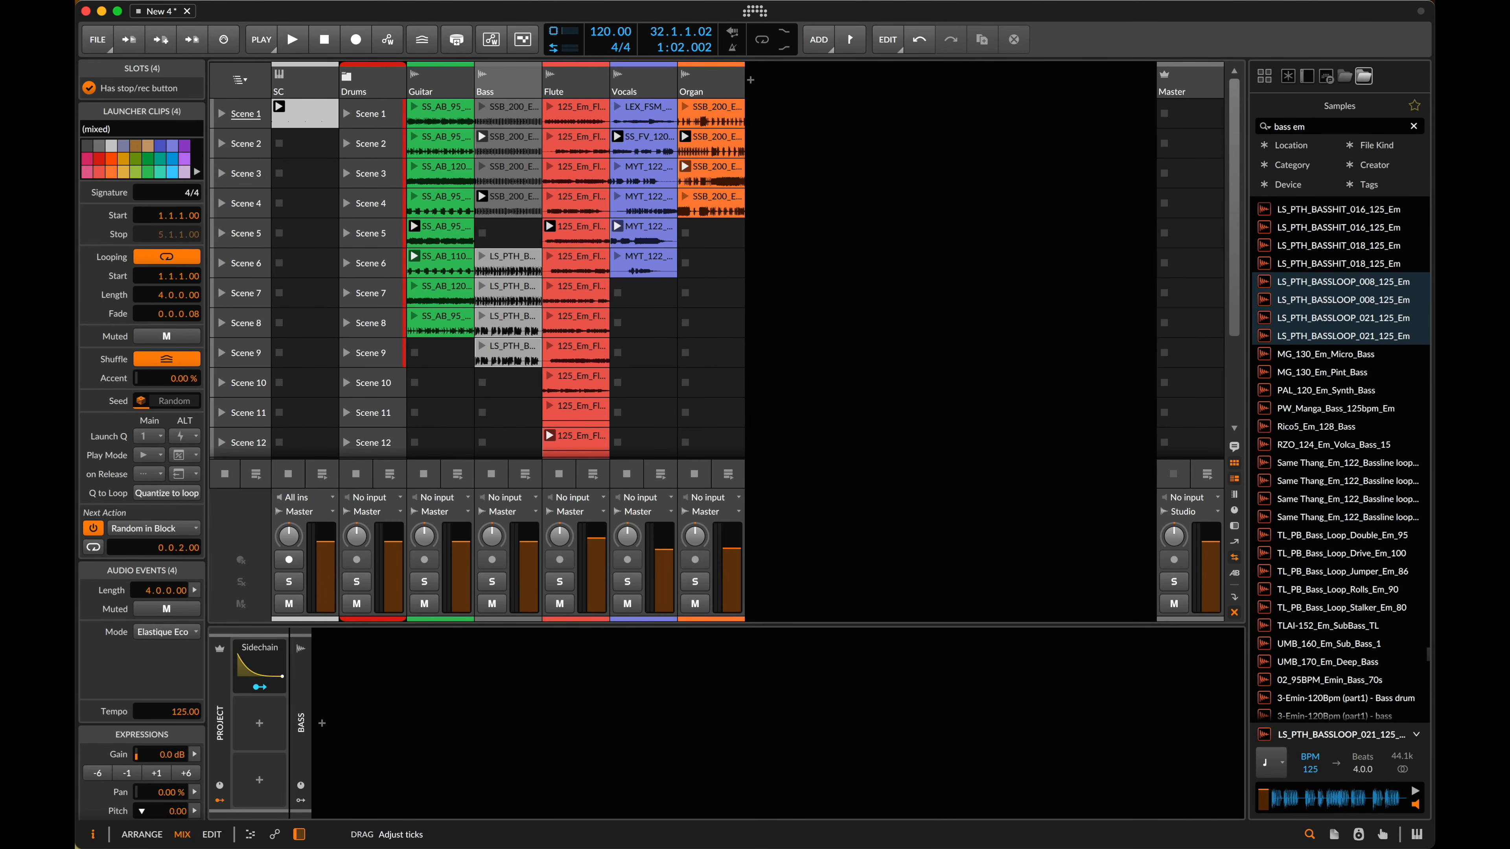
{"action": "left_click", "coordinate": [151, 455]}
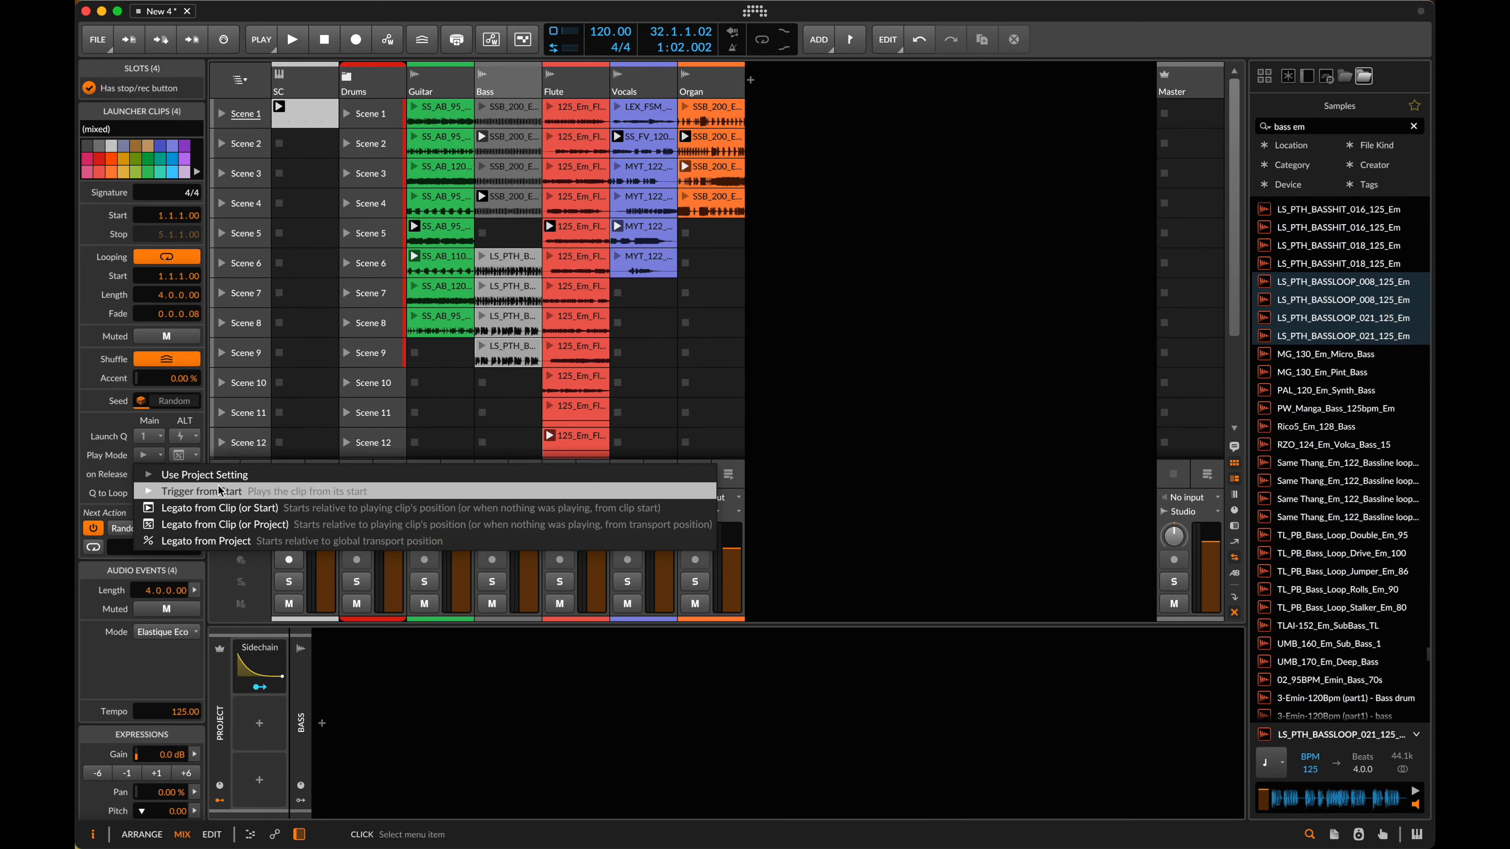
{"action": "left_click", "coordinate": [221, 509]}
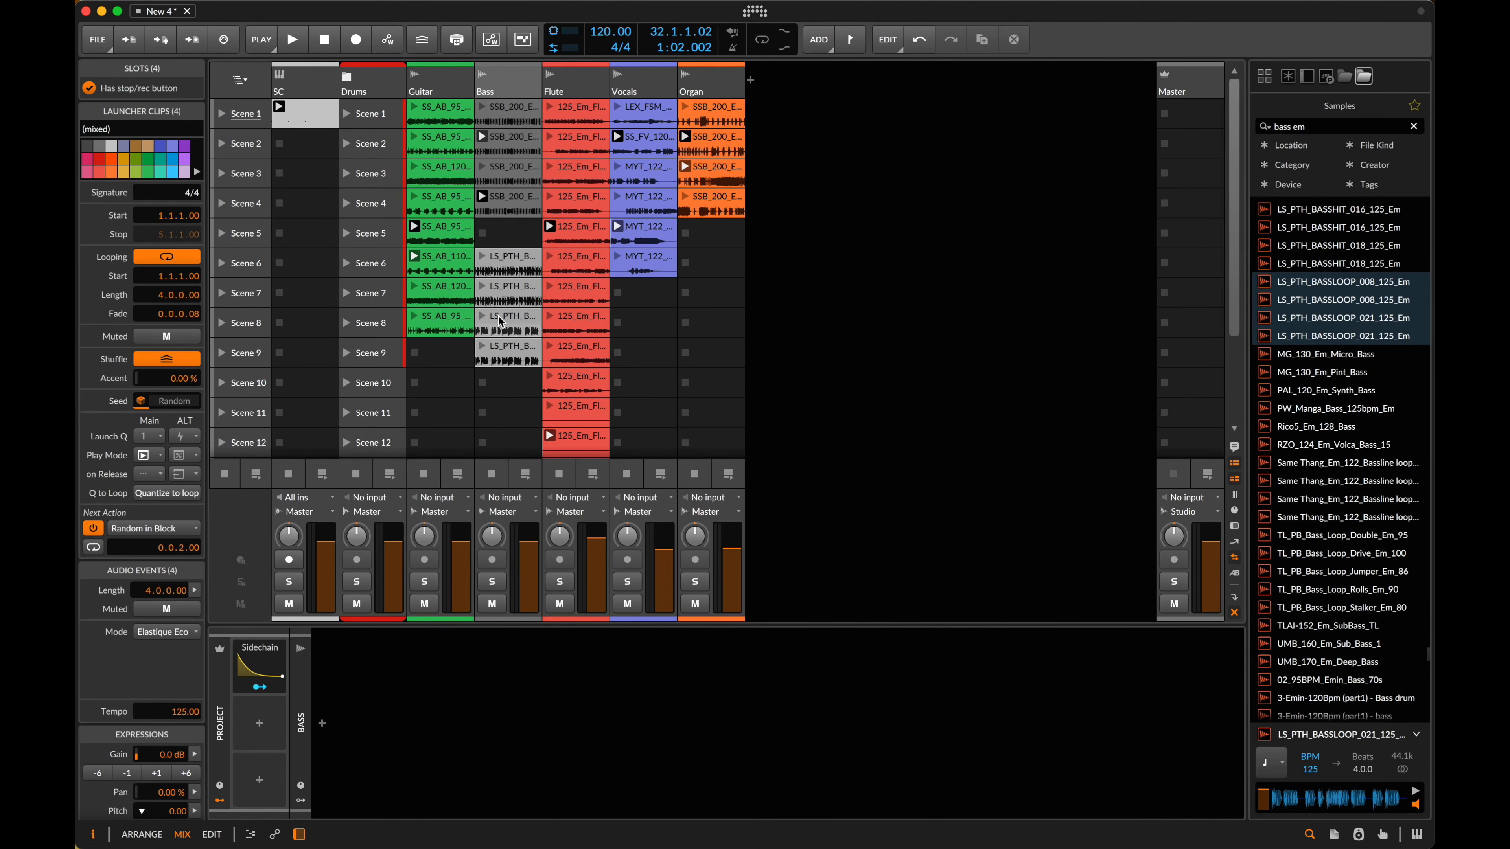
- Launch the first Bass clip and mute the Organ, Vocals and Flute tracks
{"action": "left_click", "coordinate": [481, 107]}
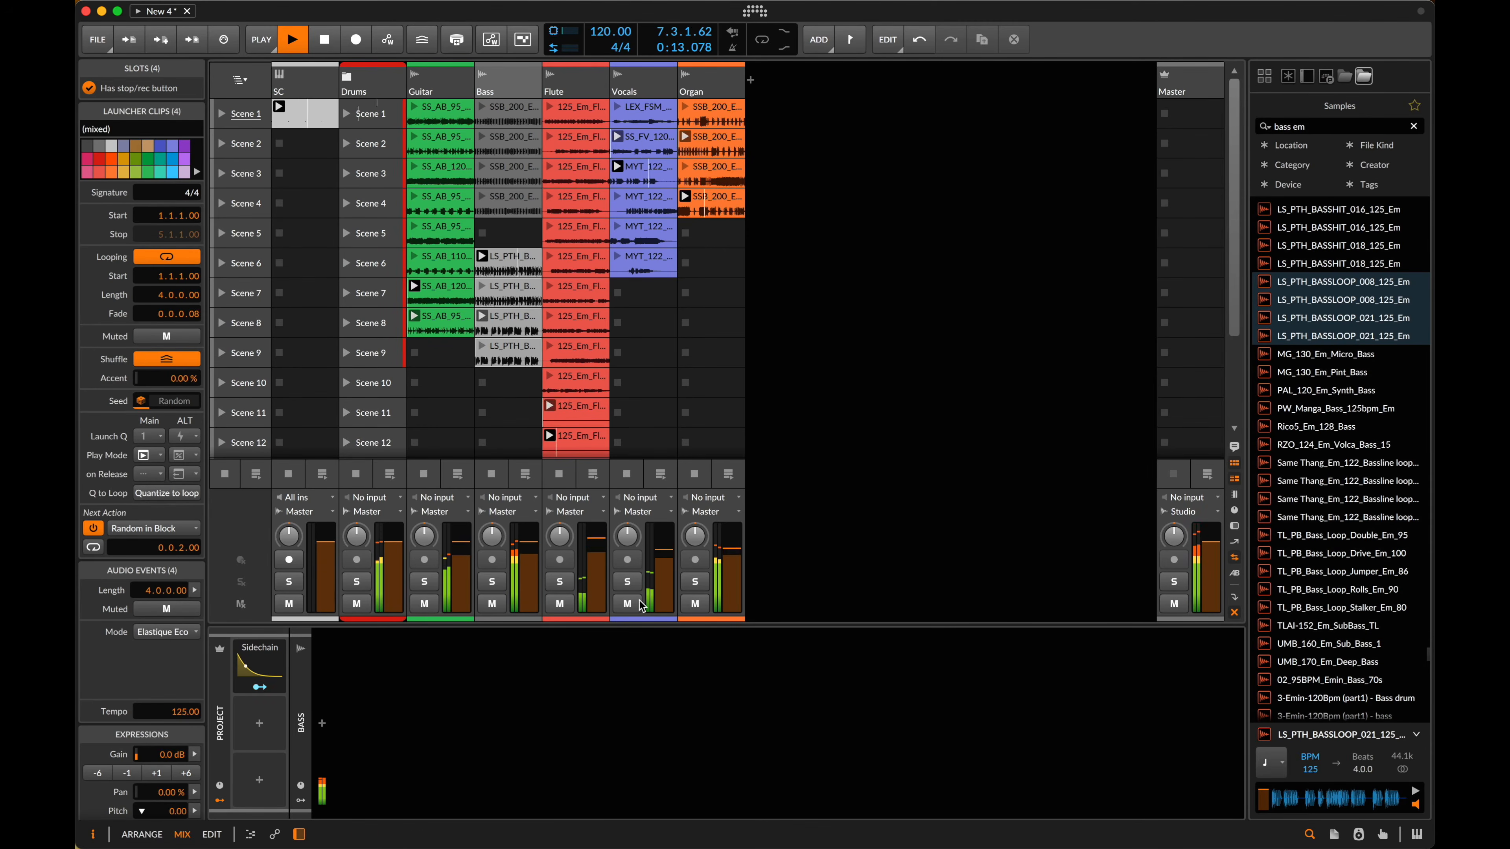
{"action": "left_click", "coordinate": [694, 603]}
{"action": "left_click", "coordinate": [627, 603]}
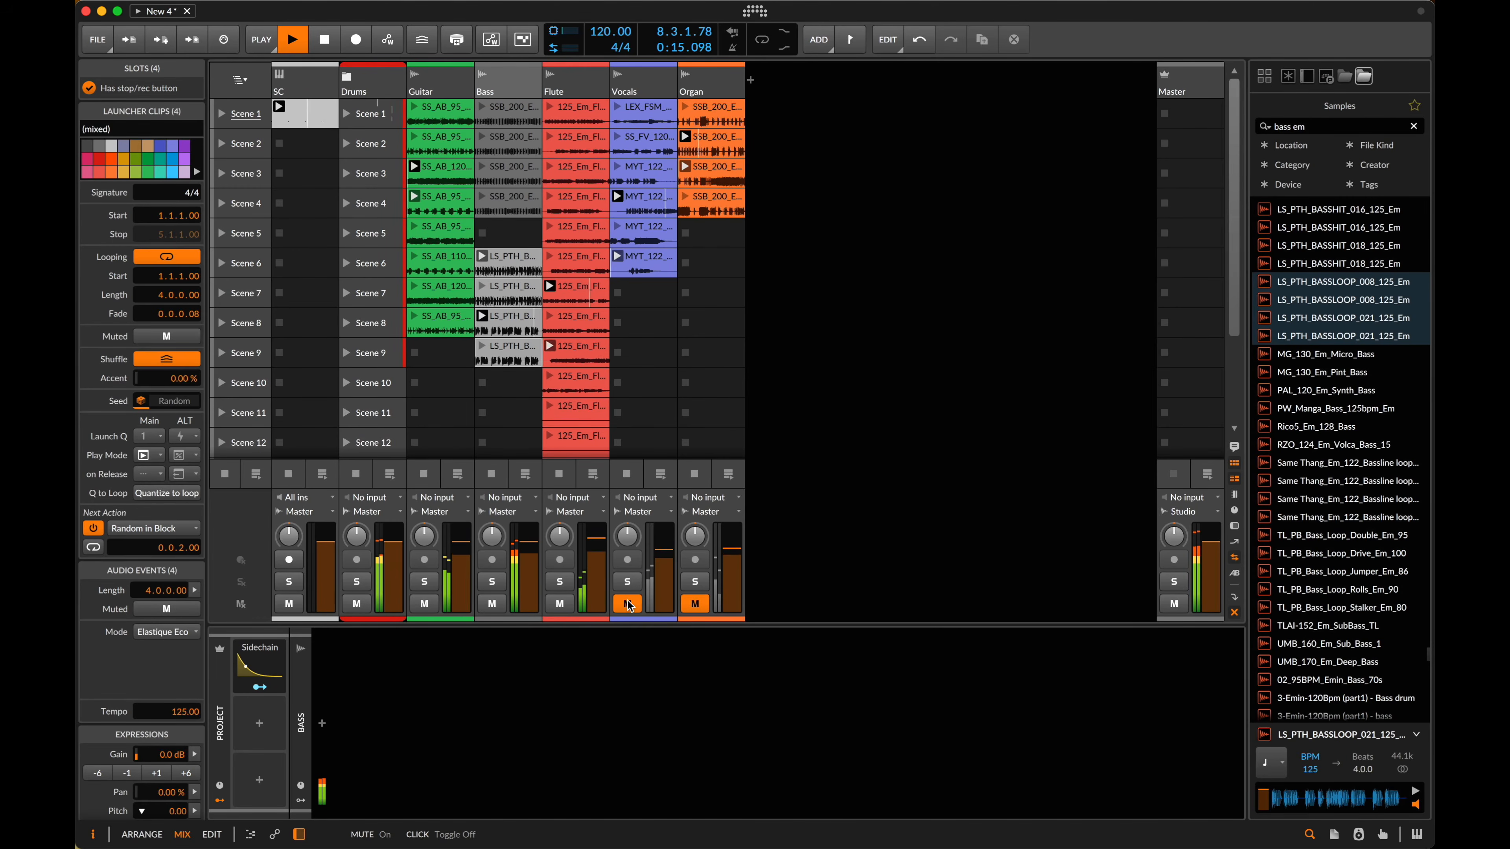
{"action": "left_click", "coordinate": [559, 603]}
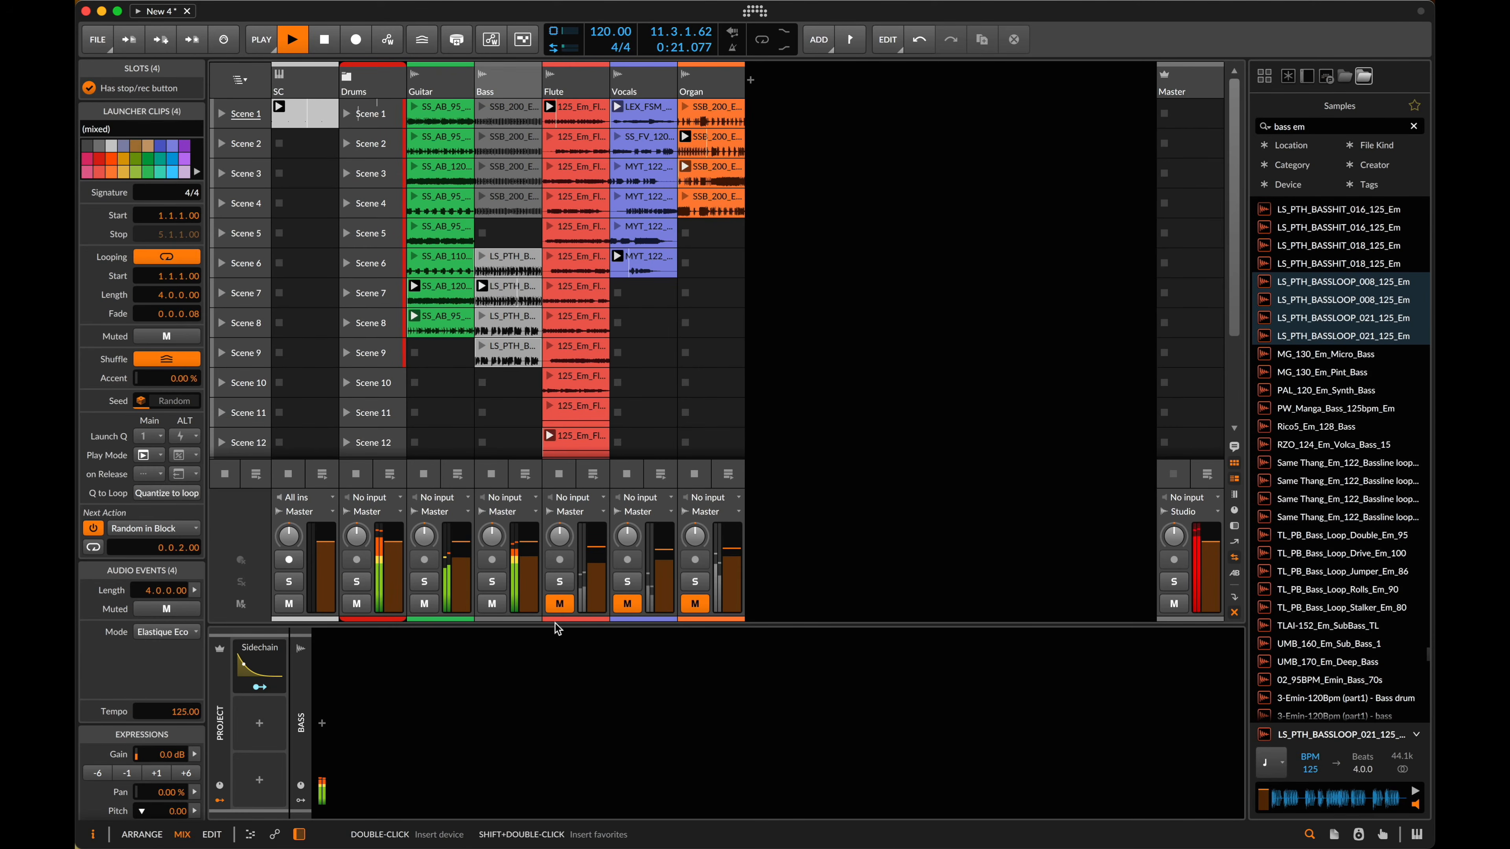
- Raise the Flute track's volume slightly, select all its clips and unmute the track
{"action": "left_click_drag", "start_coordinate": [596, 553], "coordinate": [596, 546]}
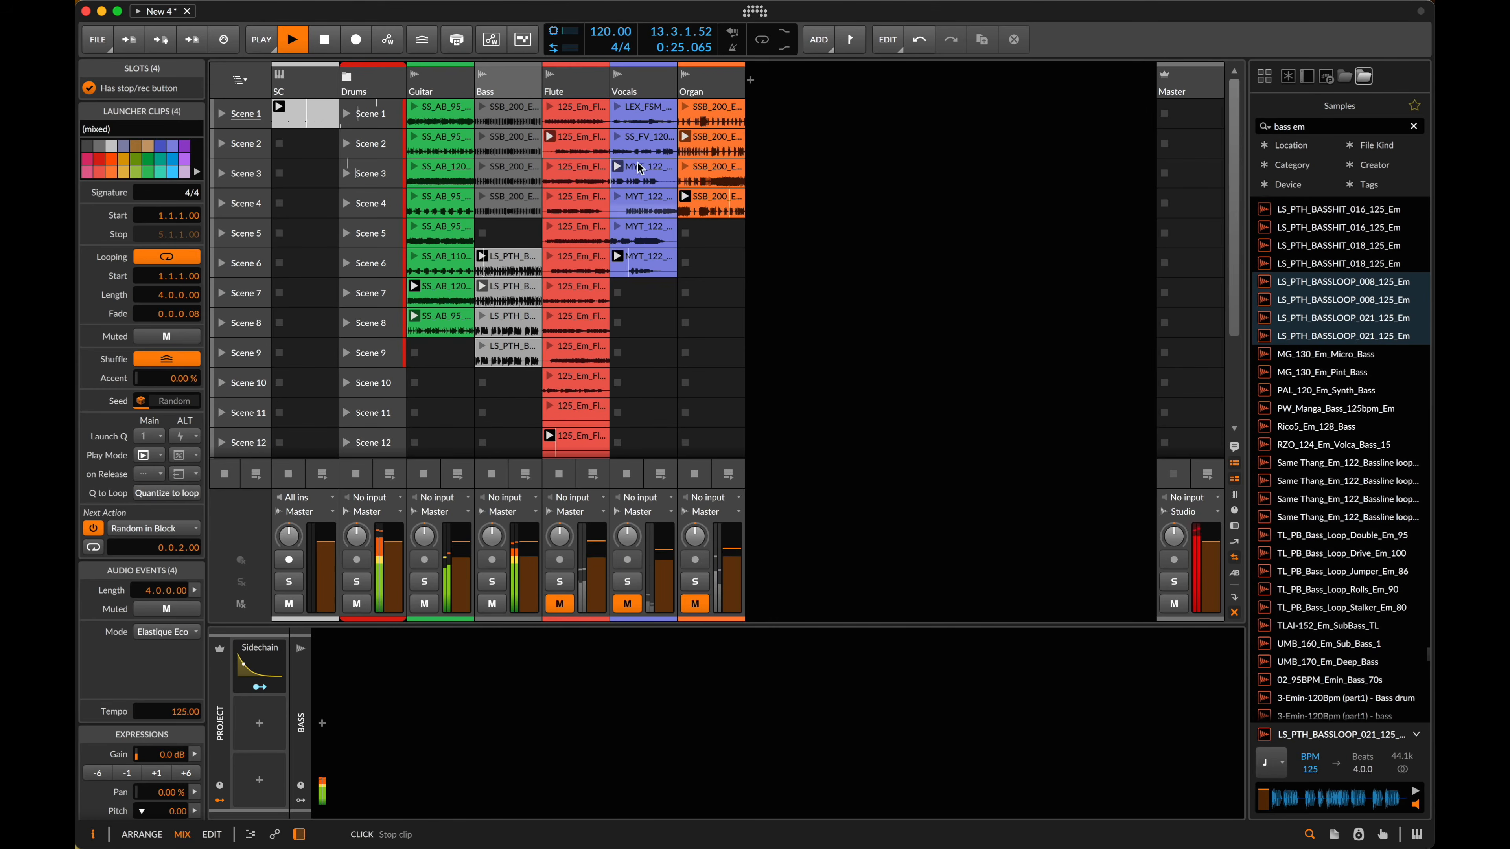
{"action": "left_click", "coordinate": [595, 113]}
{"action": "scroll", "coordinate": [599, 262], "scroll_direction": "down", "scroll_amount": 5}
{"action": "left_click", "coordinate": [593, 364], "text": "shift"}
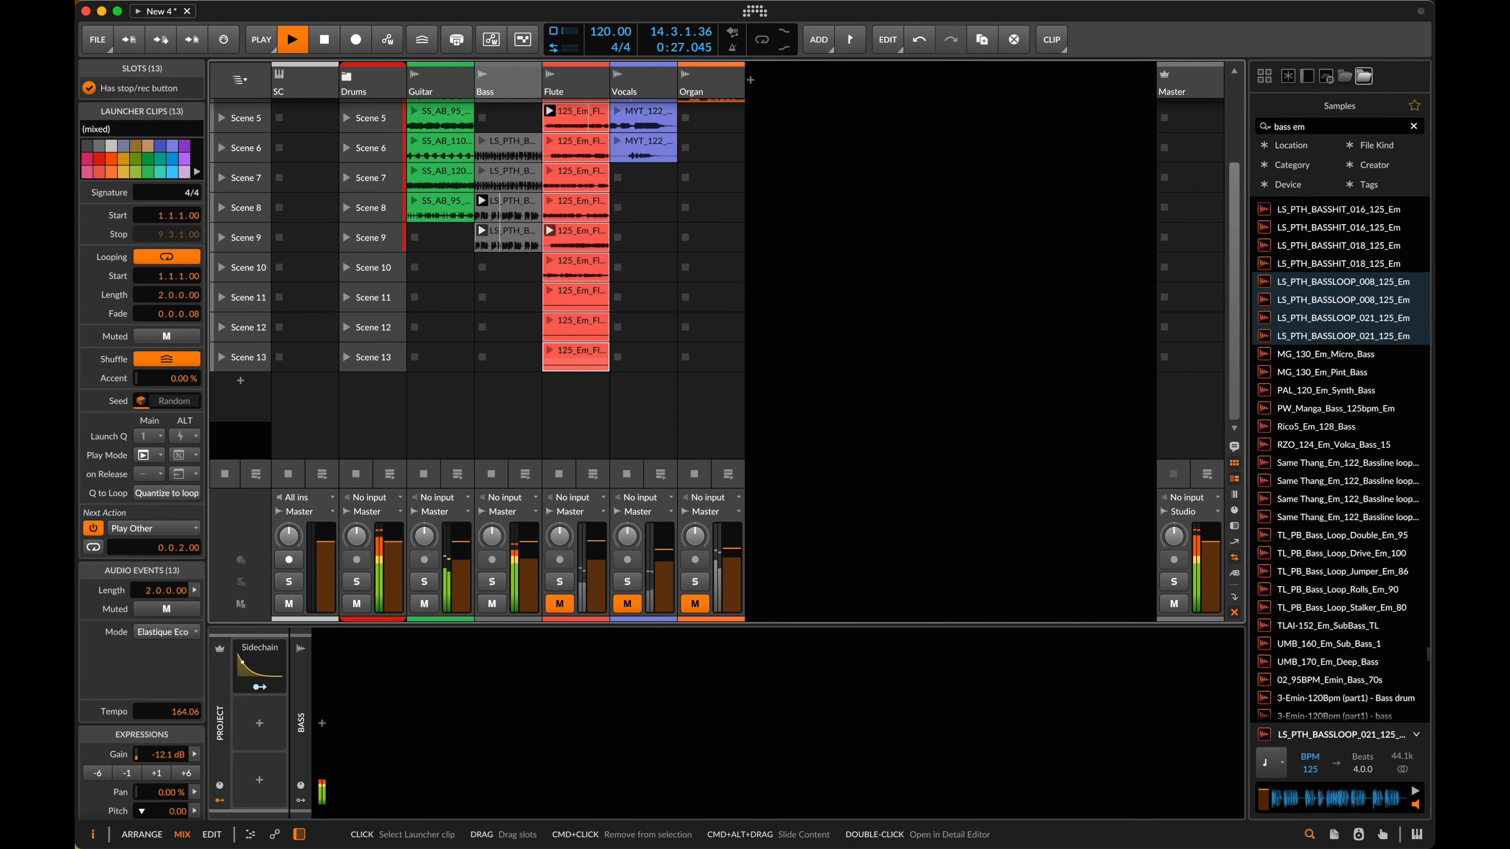
{"action": "scroll", "coordinate": [594, 364], "scroll_direction": "up", "scroll_amount": 5}
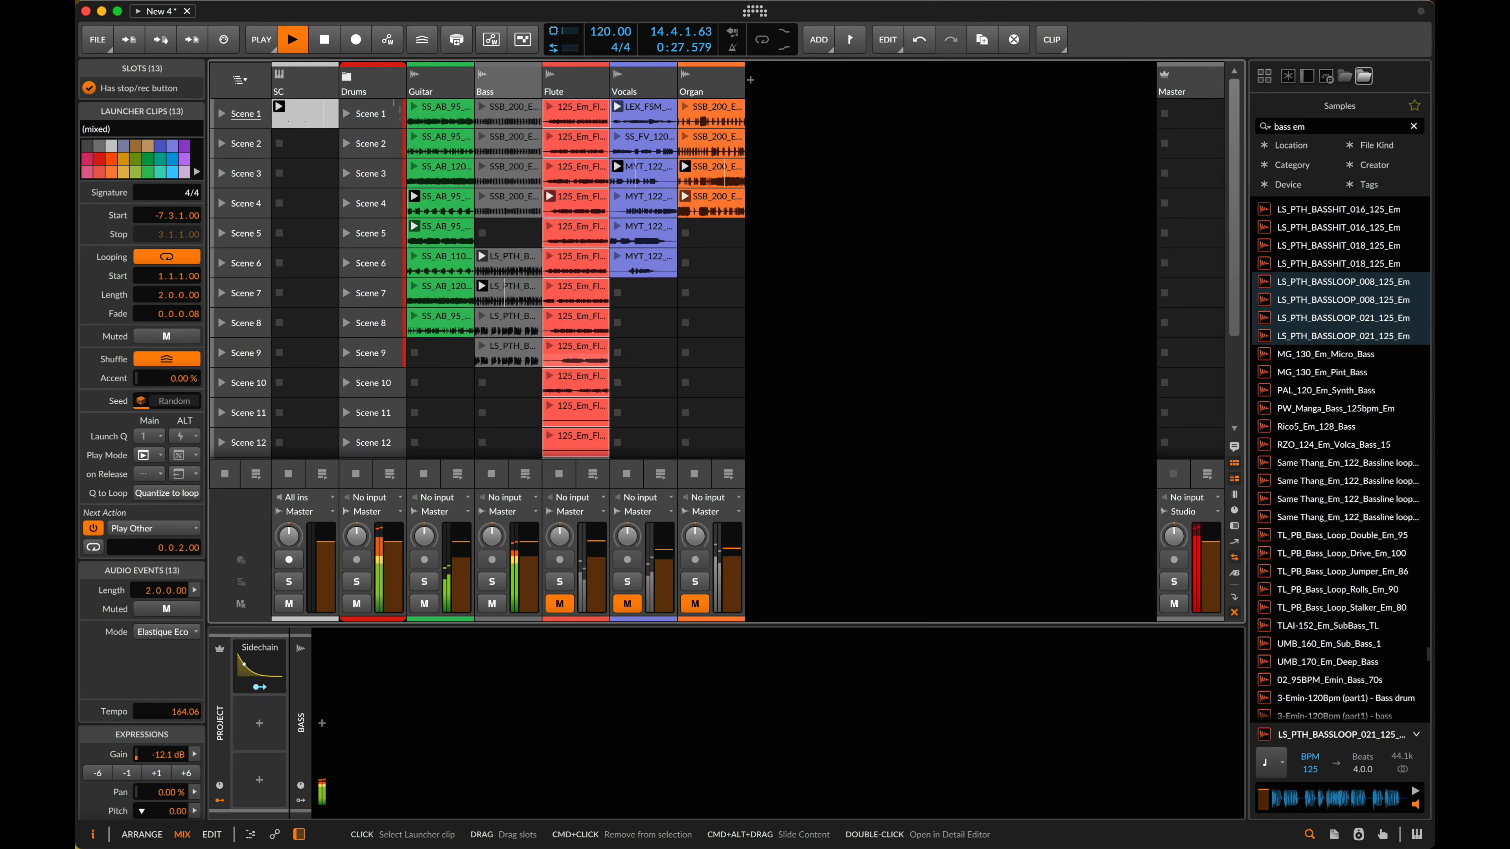
{"action": "left_click", "coordinate": [562, 604]}
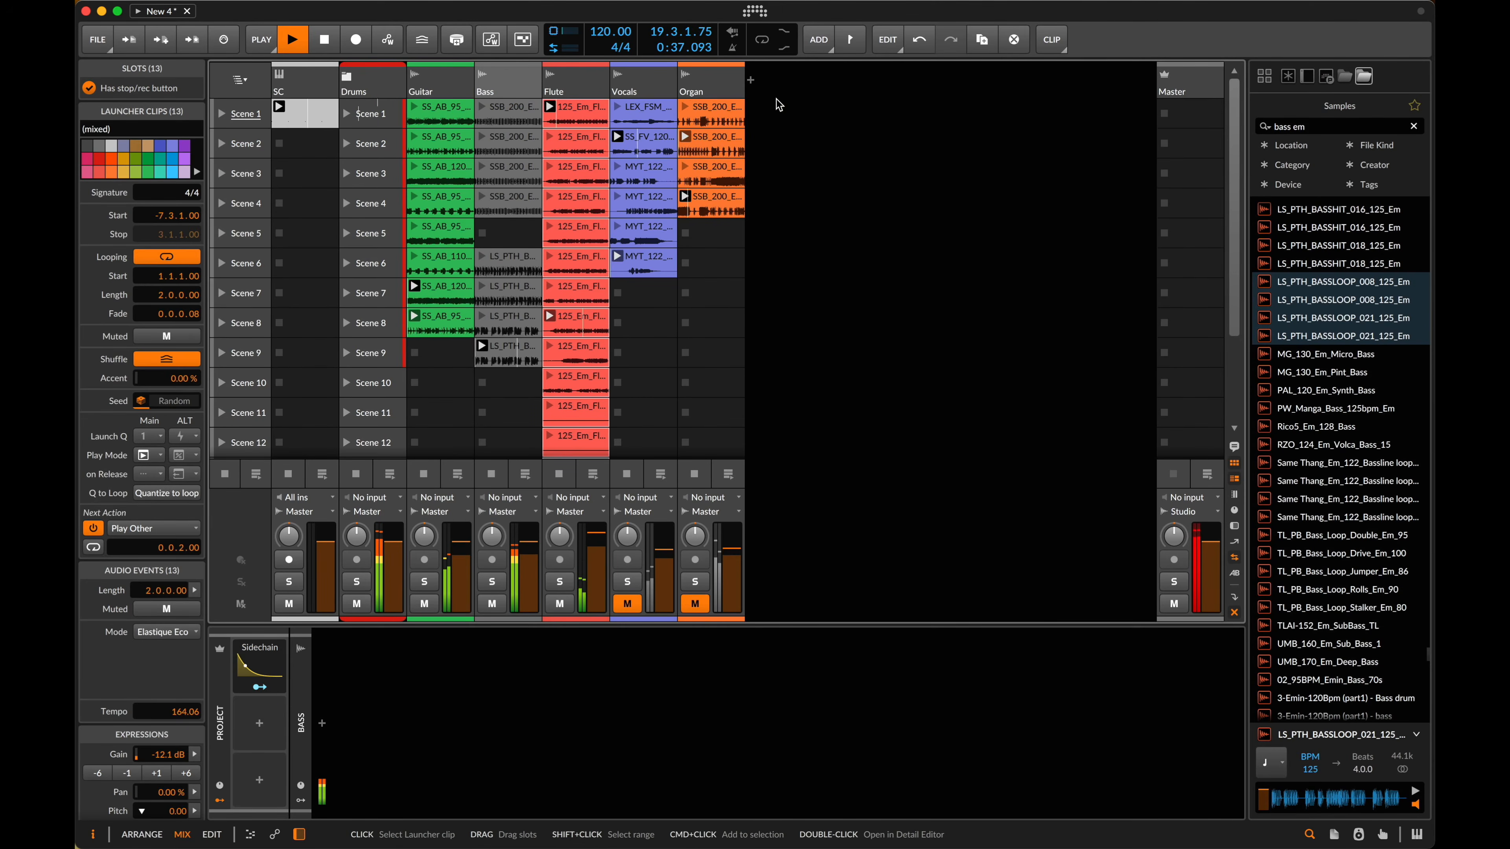
- Unmute the Organ track, set its volume to -3.3 dB and select its SSB_200_Em_Chicago_Keys_3 clip
{"action": "left_click", "coordinate": [714, 113]}
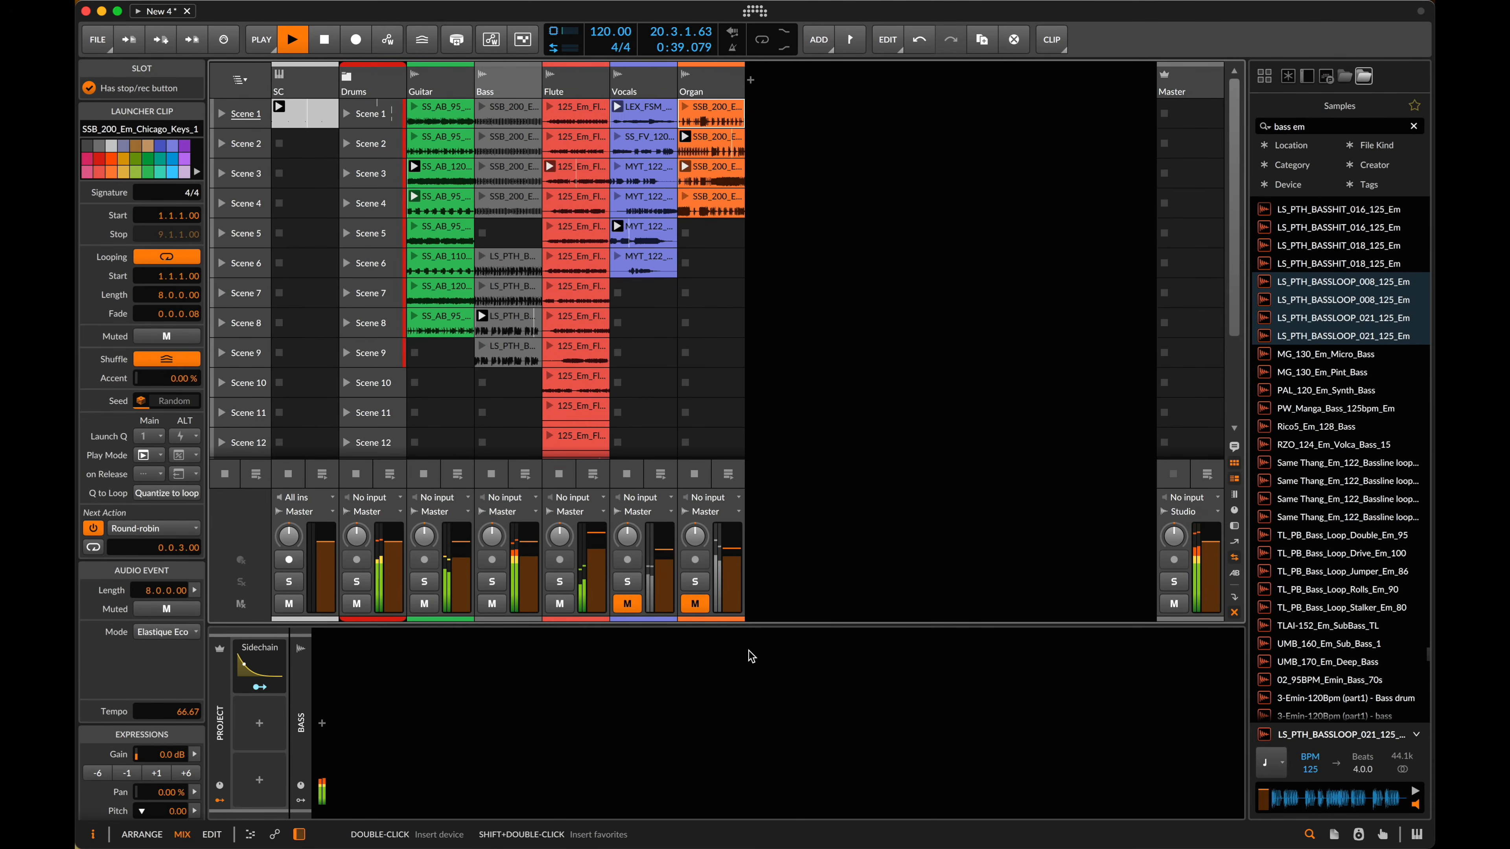
{"action": "left_click", "coordinate": [728, 179]}
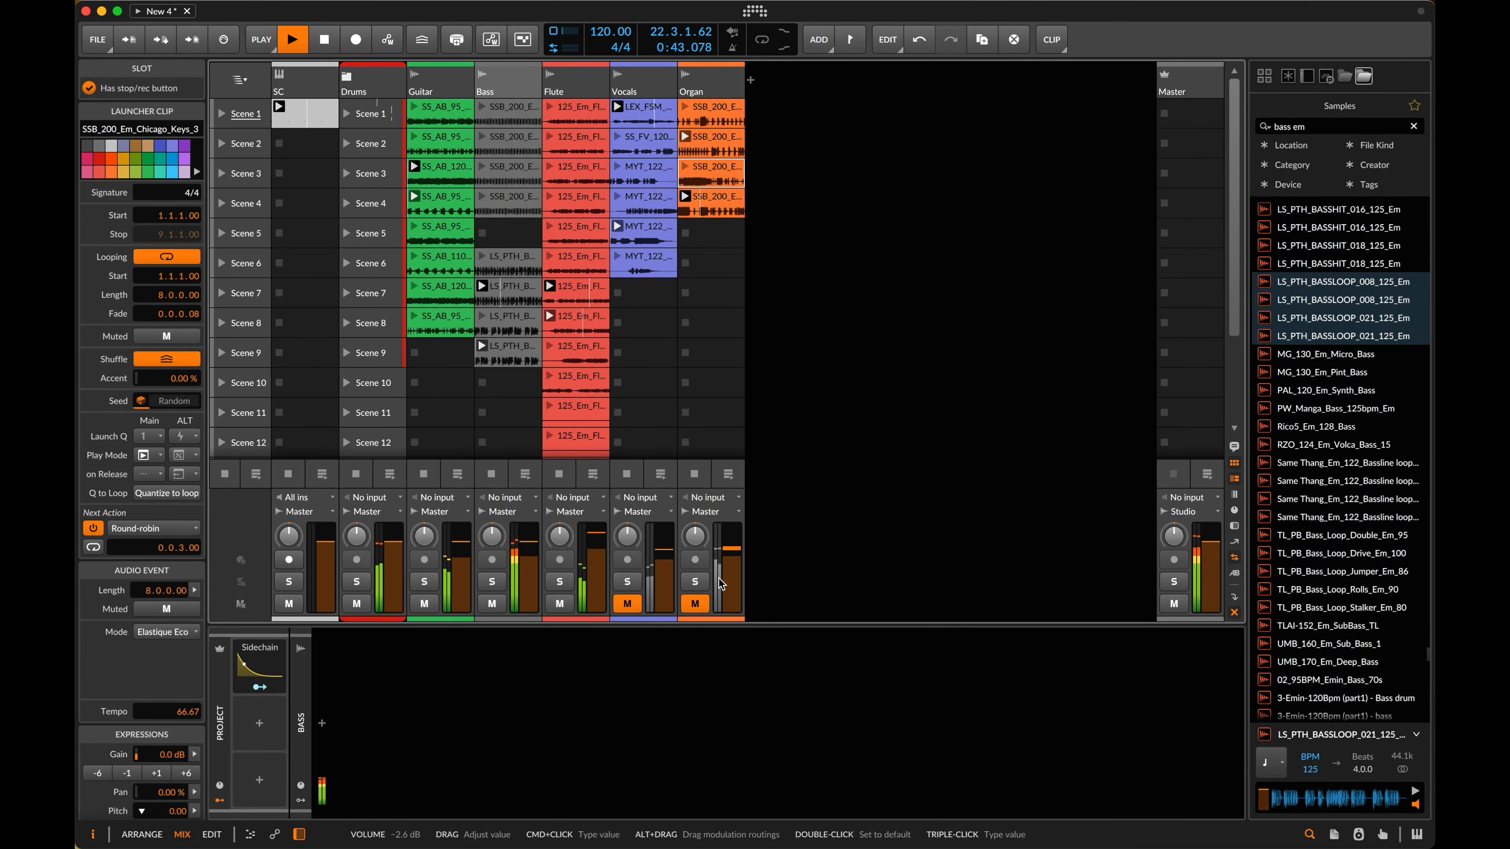
{"action": "mouse_move", "coordinate": [731, 538]}
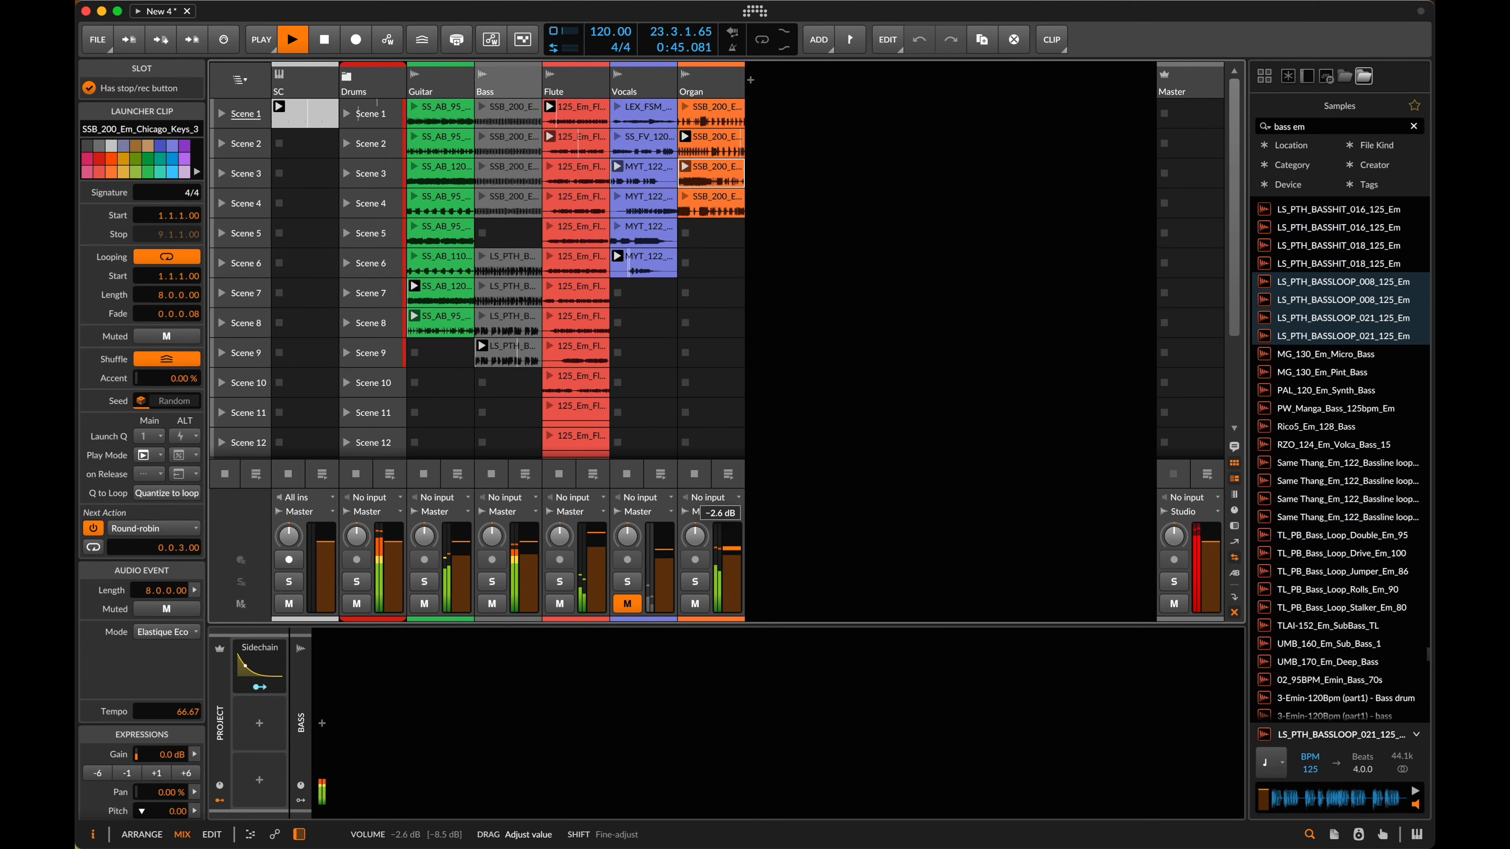
{"action": "left_click_drag", "start_coordinate": [736, 554], "coordinate": [736, 557]}
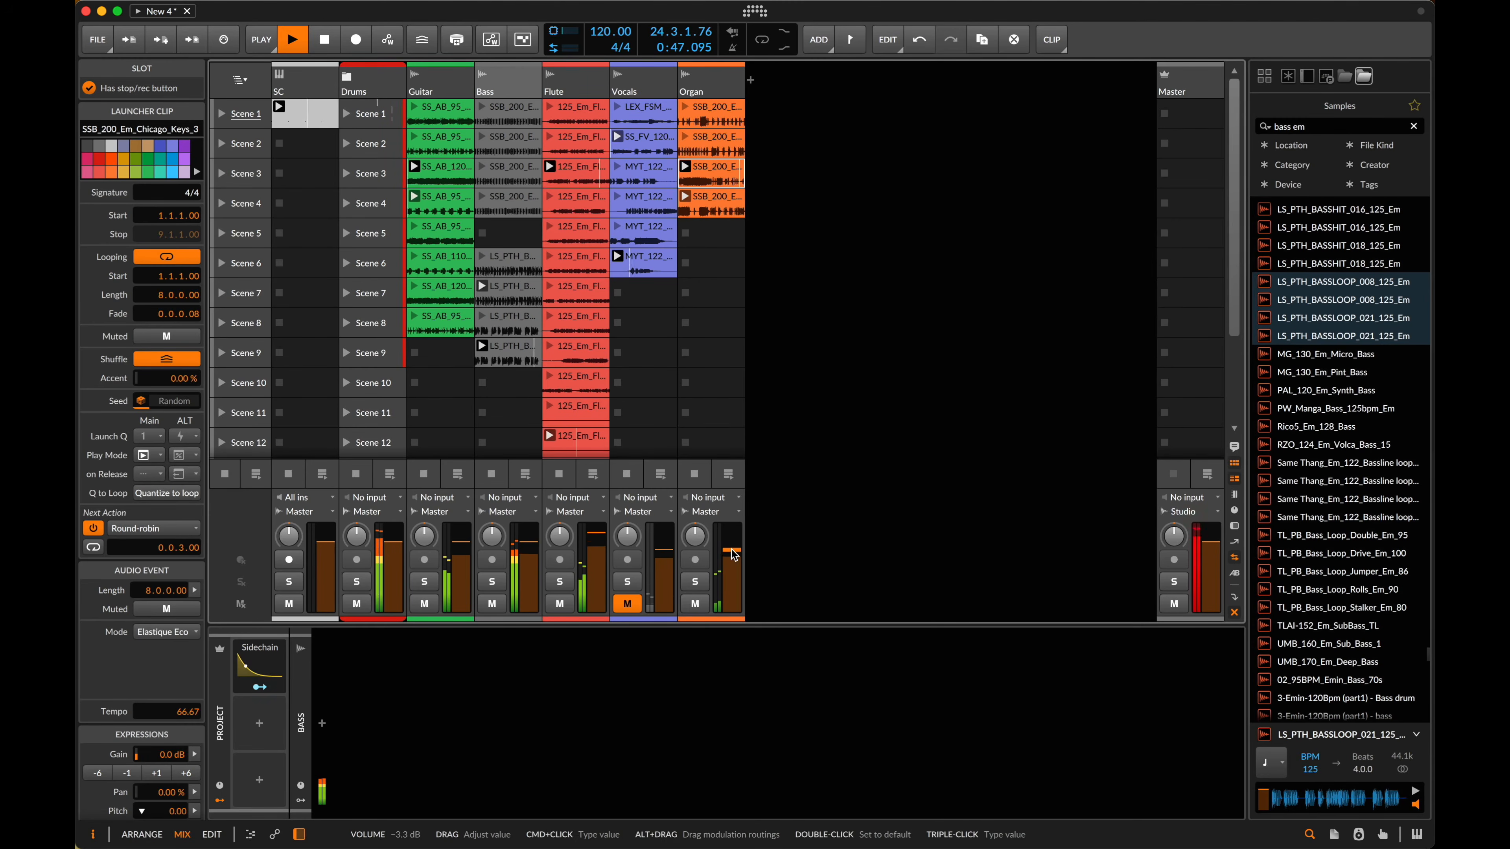
{"action": "left_click", "coordinate": [719, 178]}
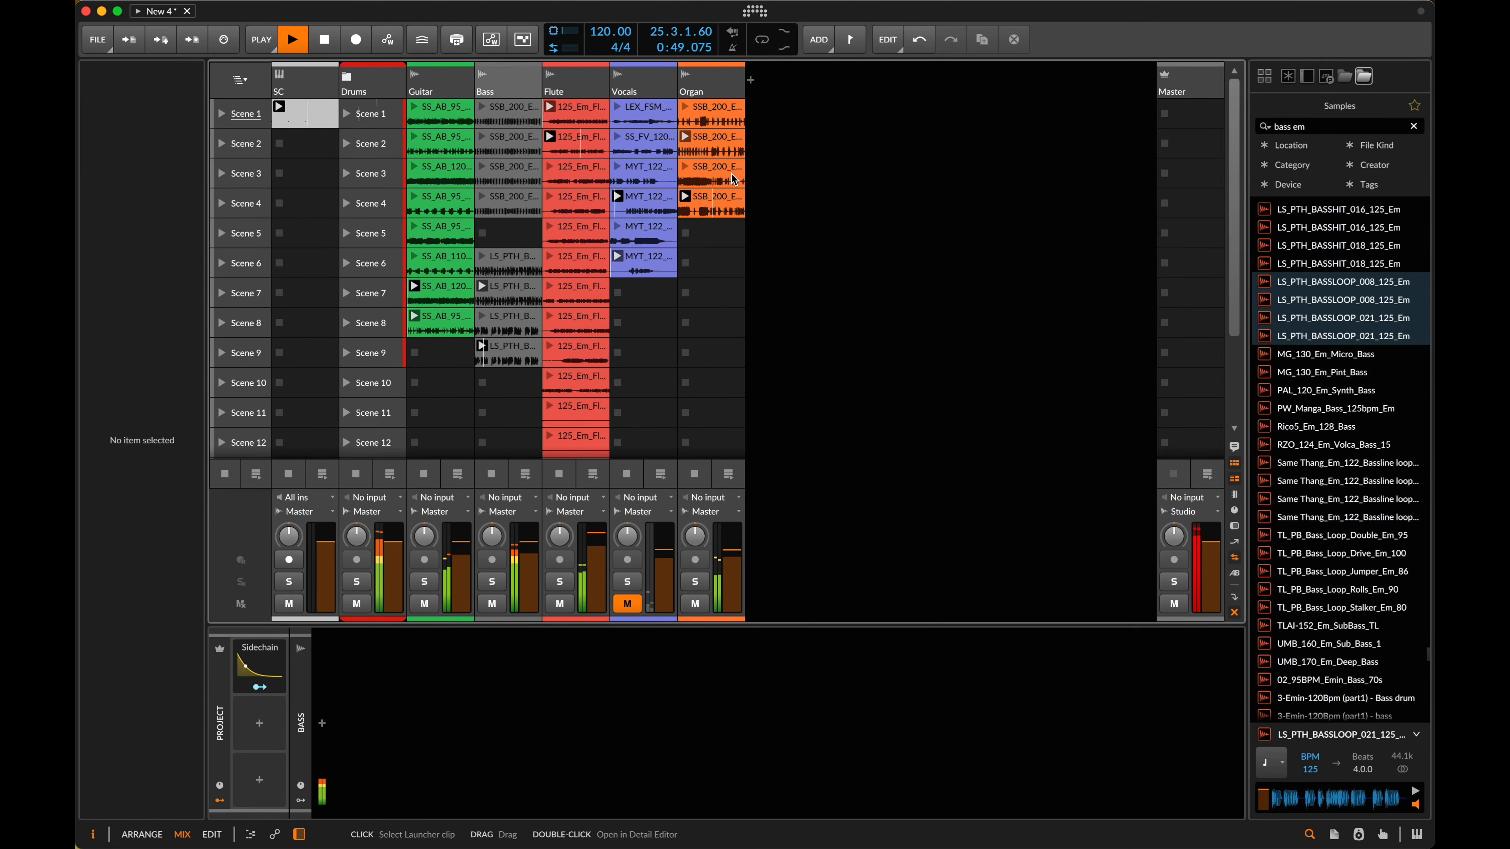
{"action": "left_click", "coordinate": [719, 178]}
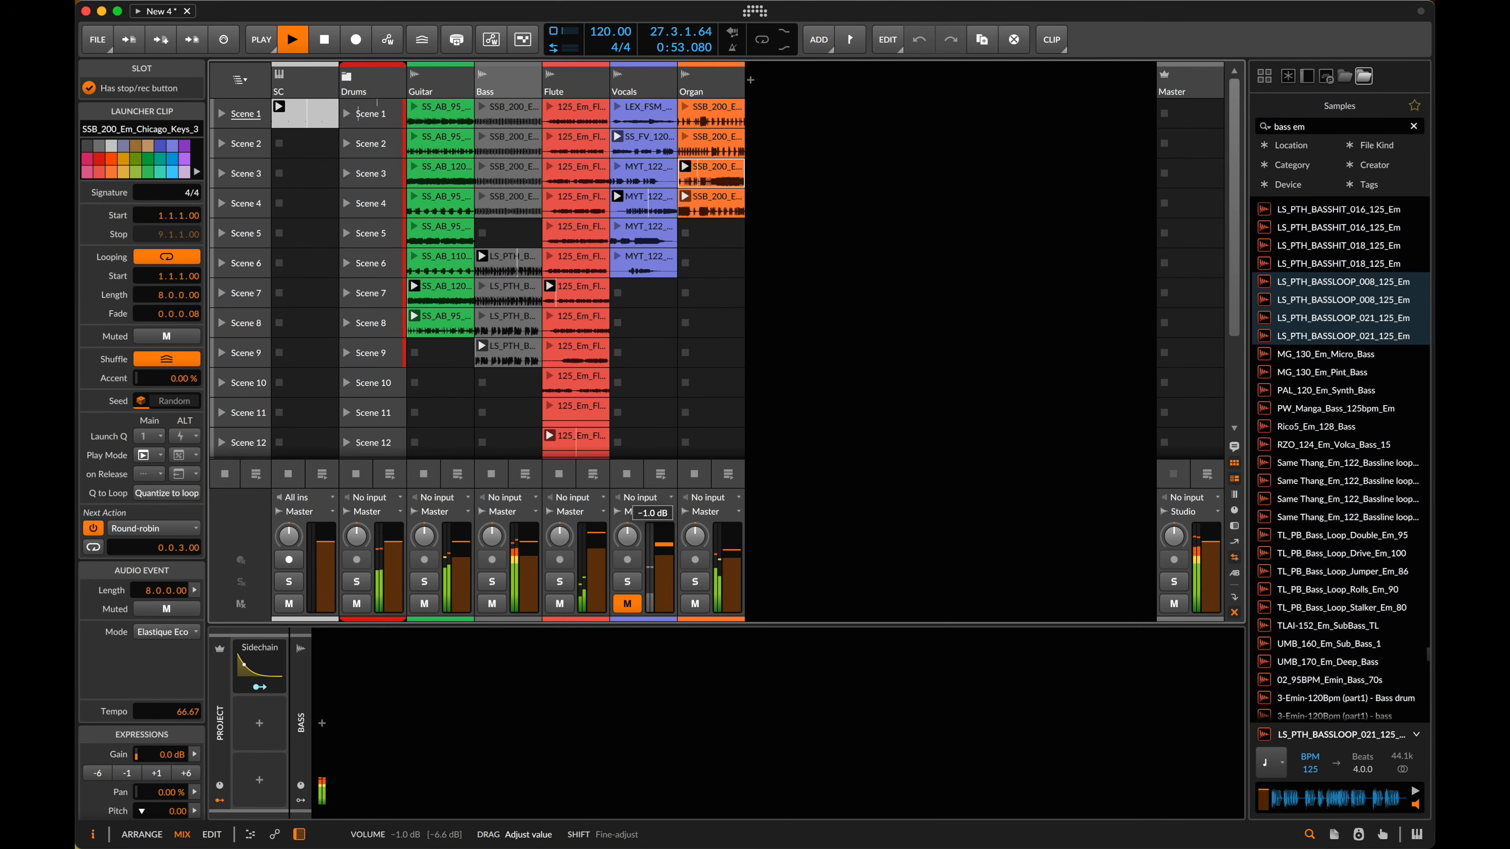
- Unmute the Vocals track, rebalance its volume against the Flute track and stop playback
{"action": "left_click", "coordinate": [628, 607]}
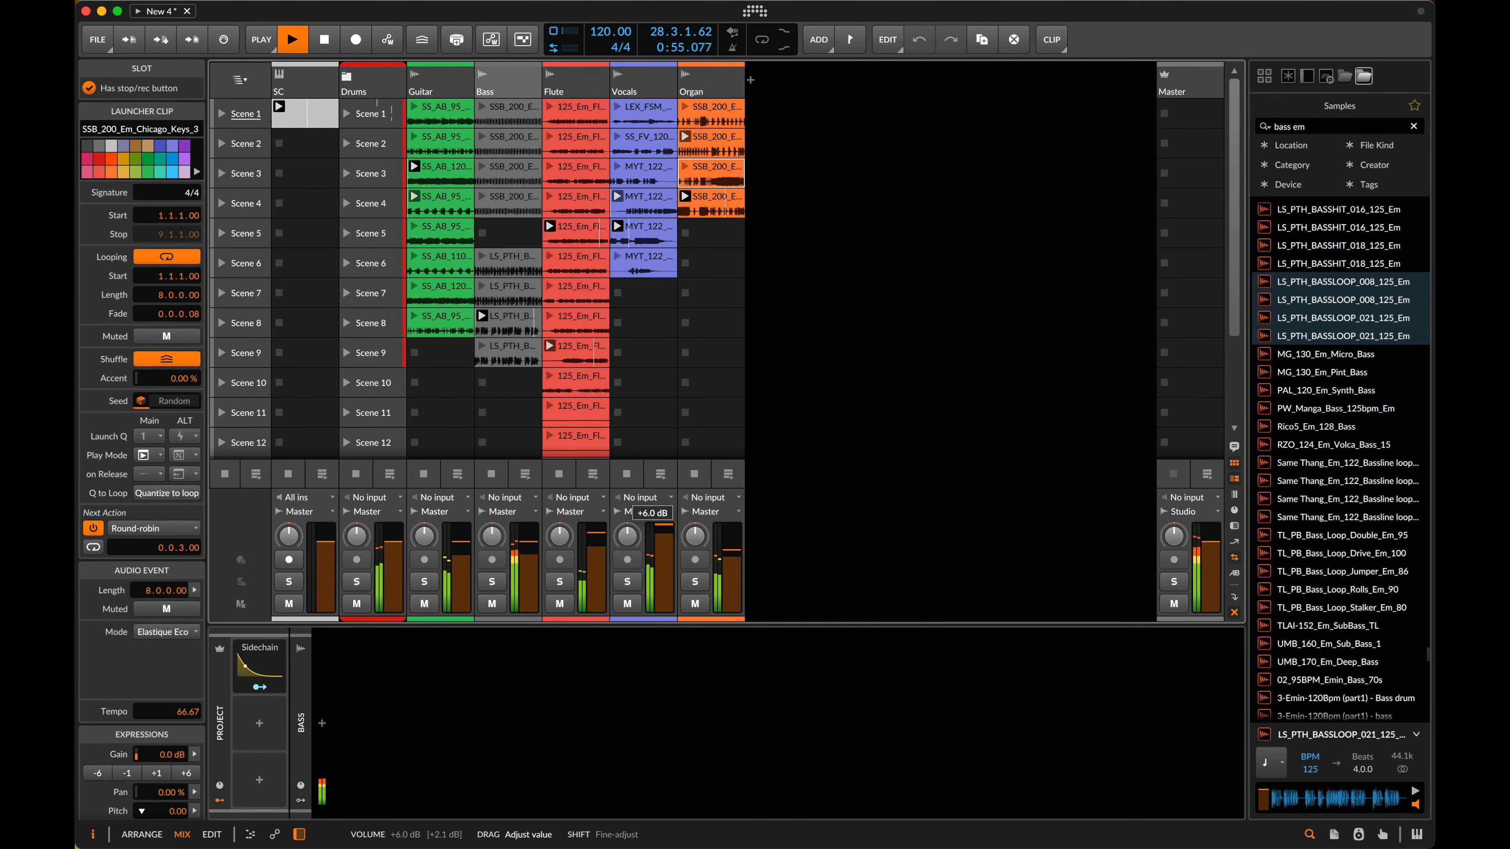
{"action": "left_click", "coordinate": [650, 98]}
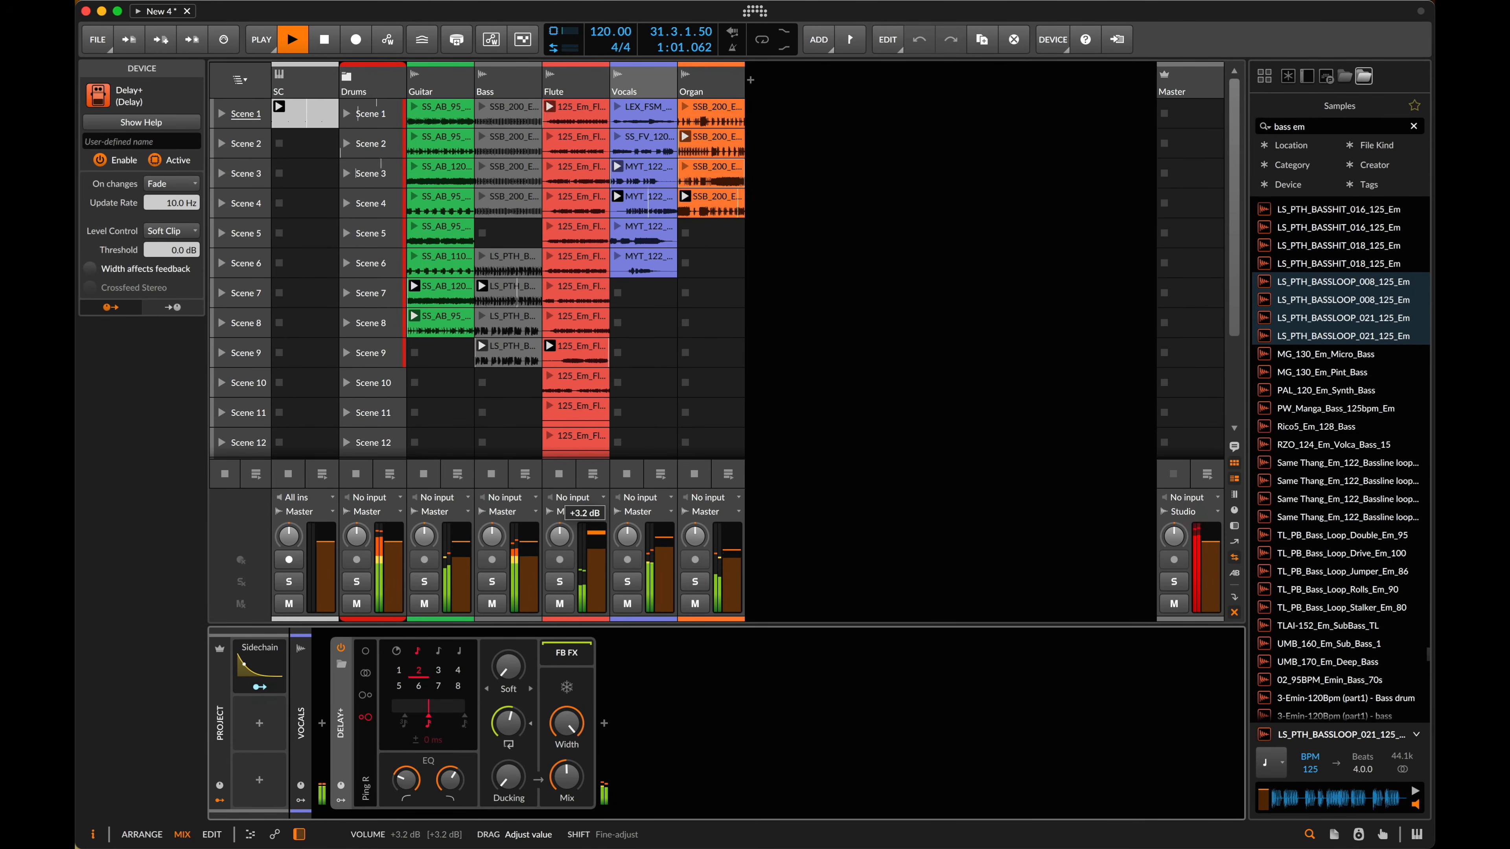
{"action": "key", "text": "space"}
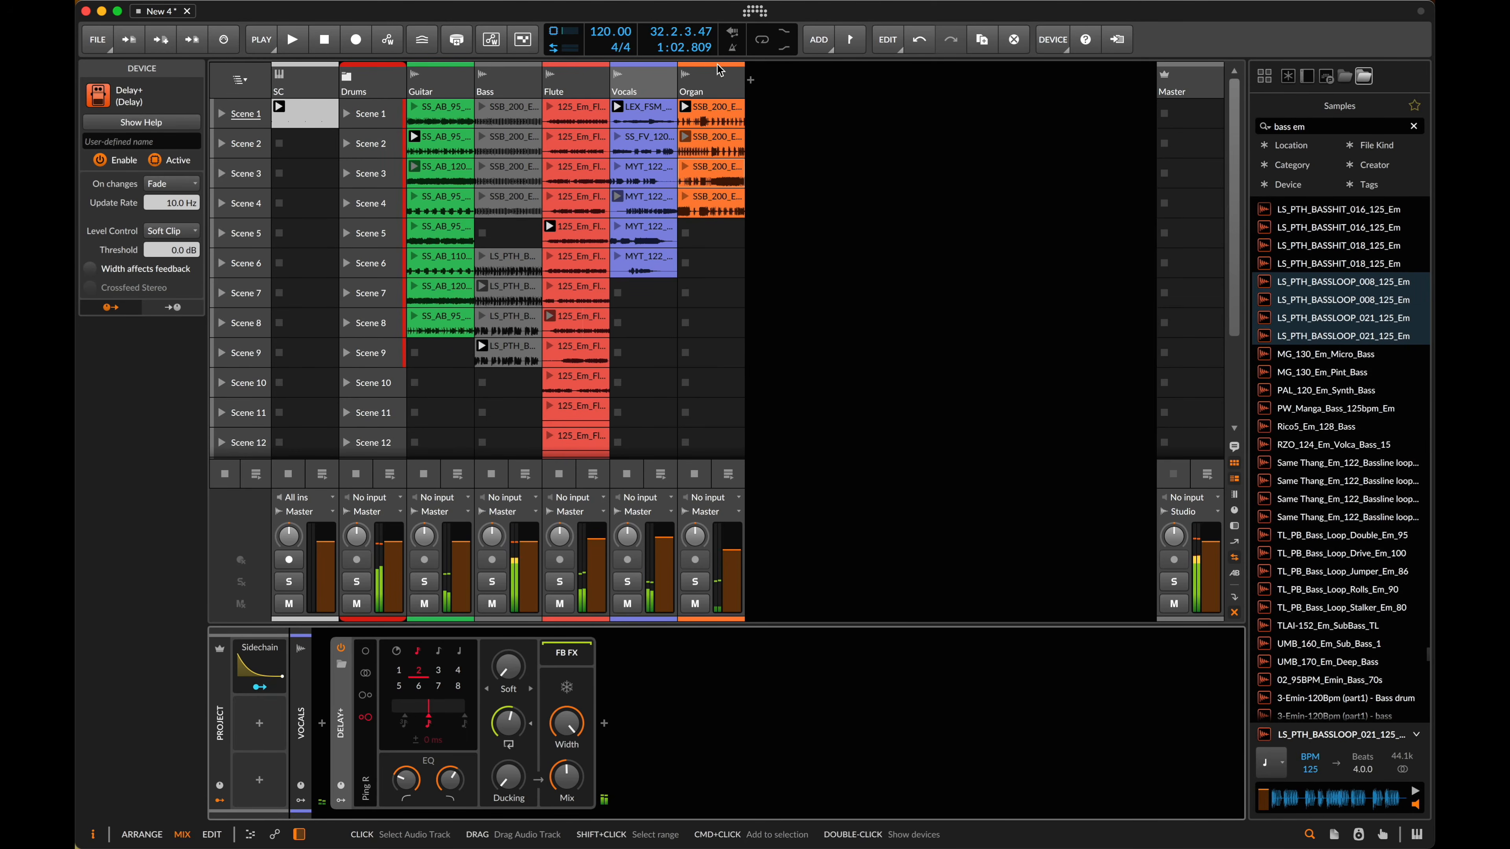
- Move the Bass track ahead of the Guitar track, group it and name the group Bass
{"action": "left_click", "coordinate": [715, 81]}
{"action": "left_click_drag", "start_coordinate": [509, 80], "coordinate": [436, 80]}
{"action": "key", "text": "super+g"}
{"action": "type", "text": "Bass"}
{"action": "key", "text": "Return"}
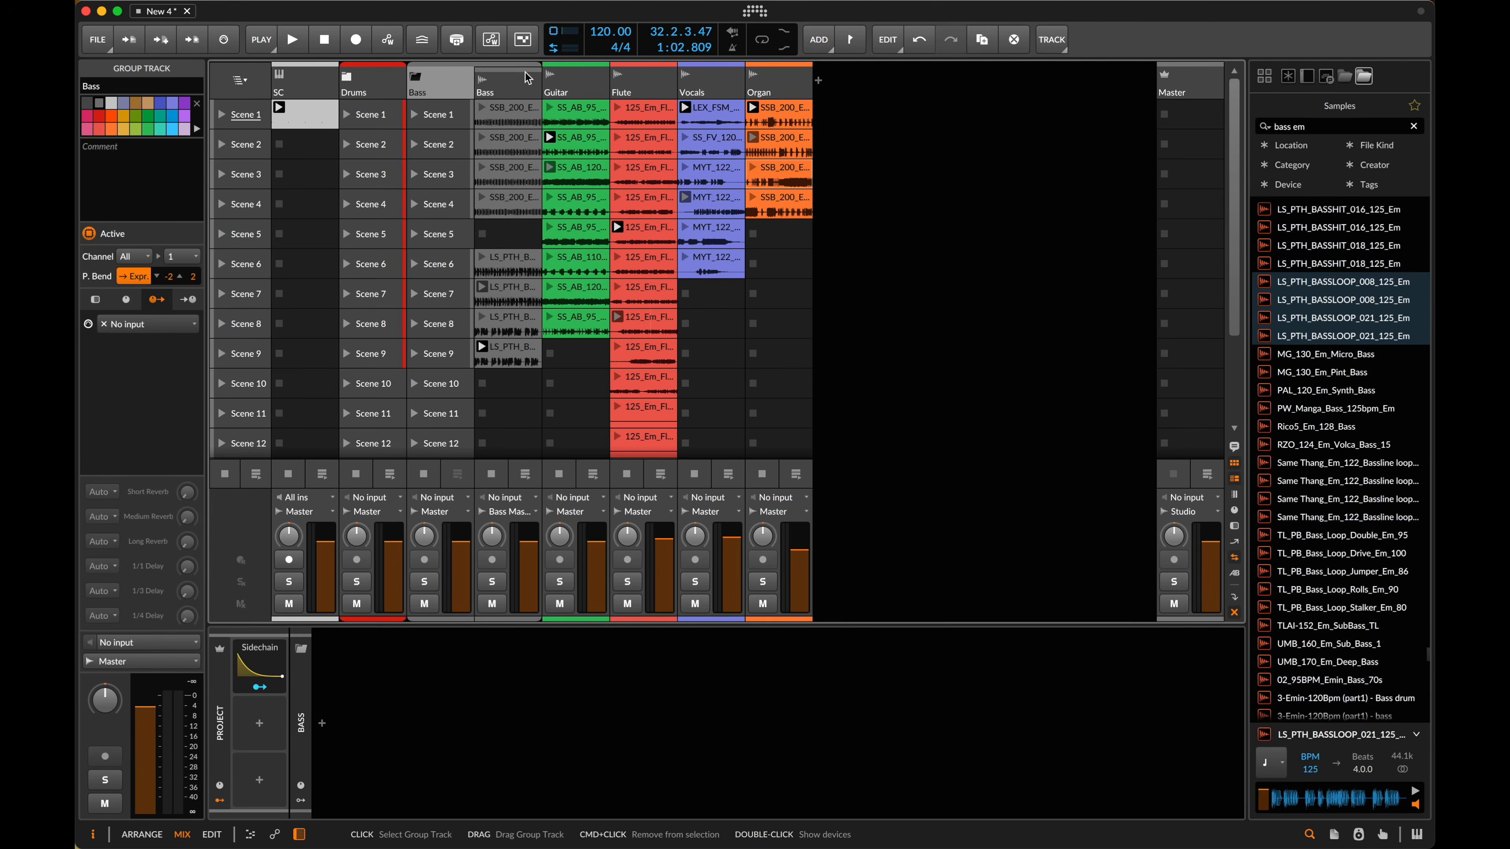
- Group the Guitar, Flute and Organ tracks and name the group Music
{"action": "left_click", "coordinate": [574, 82]}
{"action": "left_click", "coordinate": [666, 90], "text": "shift"}
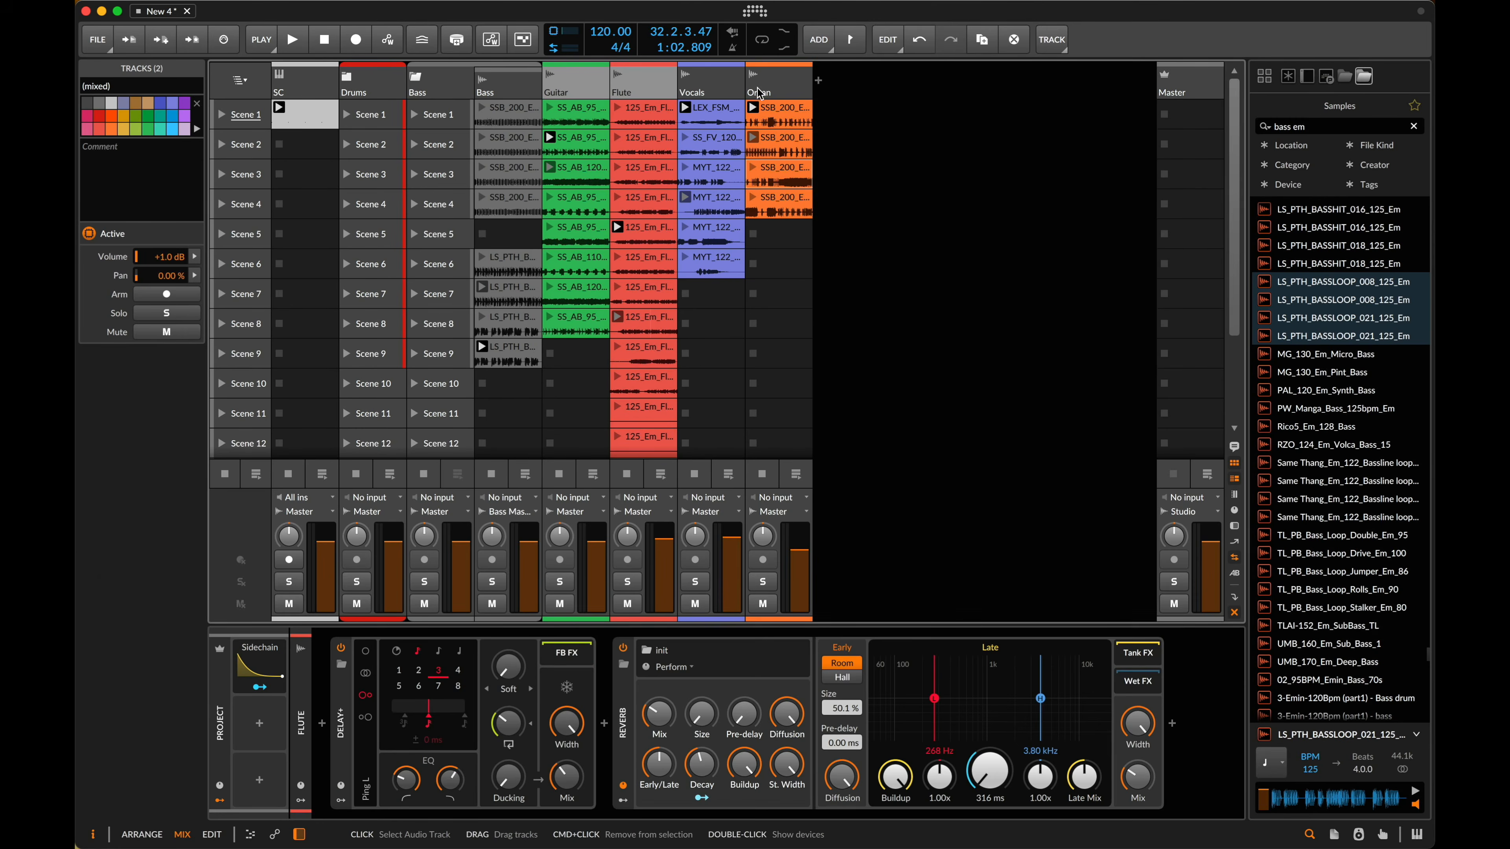
{"action": "left_click", "coordinate": [698, 85], "text": "shift"}
{"action": "key", "text": "super+g"}
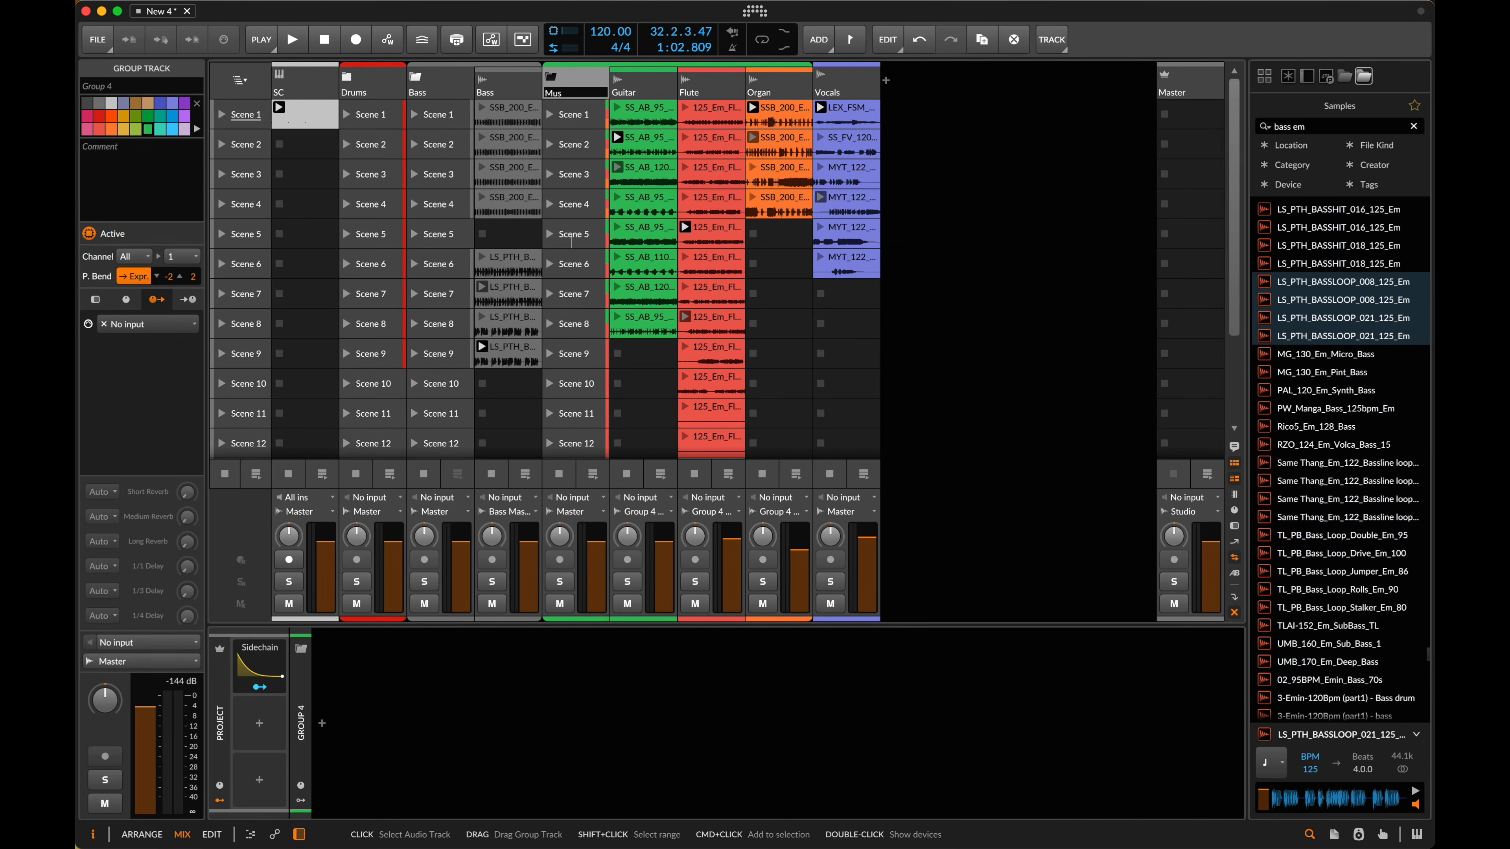
{"action": "type", "text": "Music"}
{"action": "key", "text": "Return"}
- Put the Vocals track into its own group named Vocals
{"action": "left_click", "coordinate": [850, 89]}
{"action": "key", "text": "super+g"}
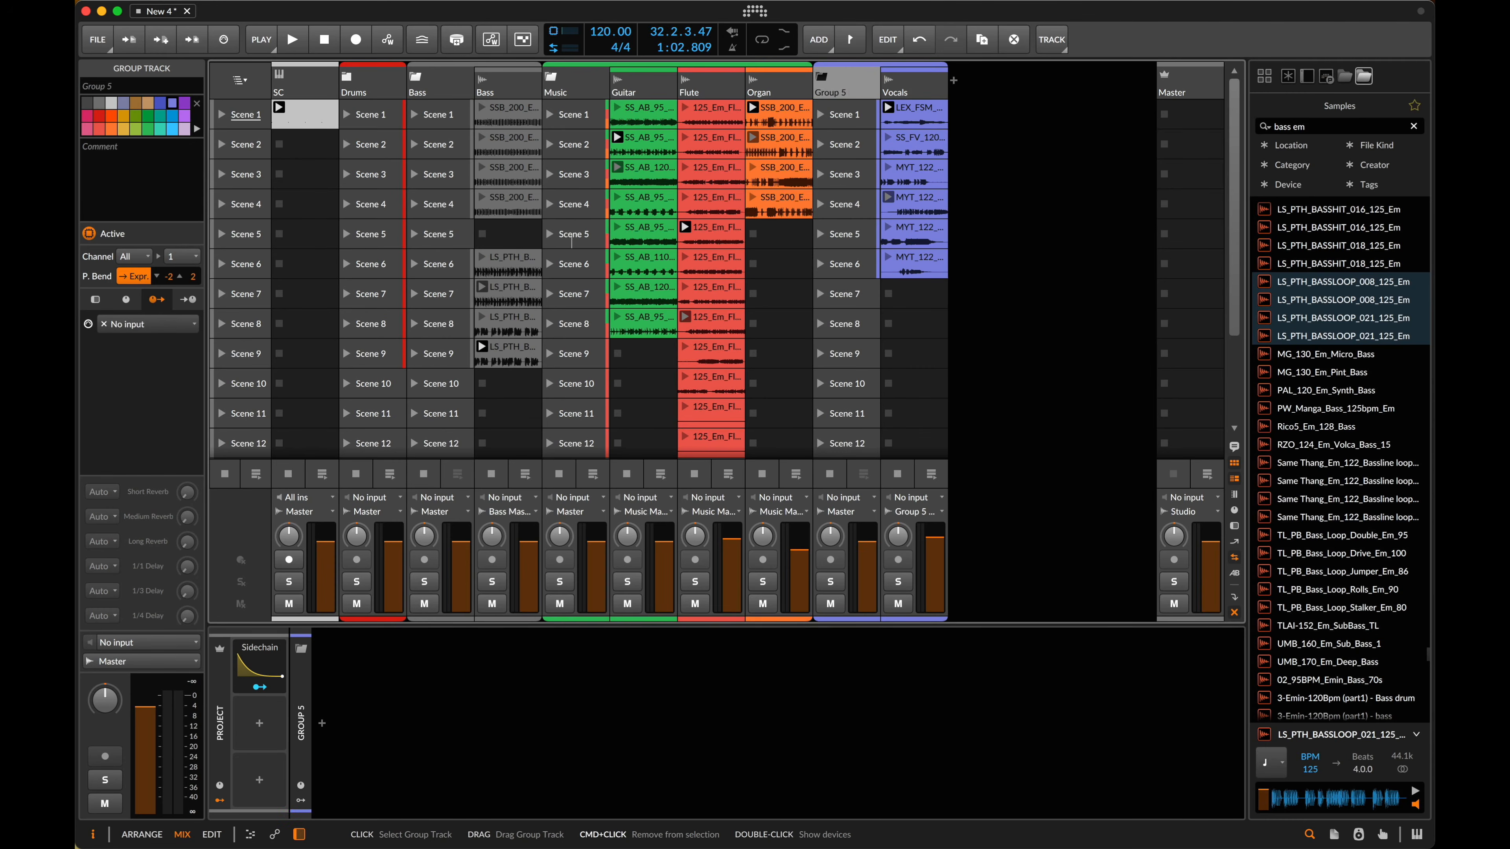
{"action": "type", "text": "Voxals"}
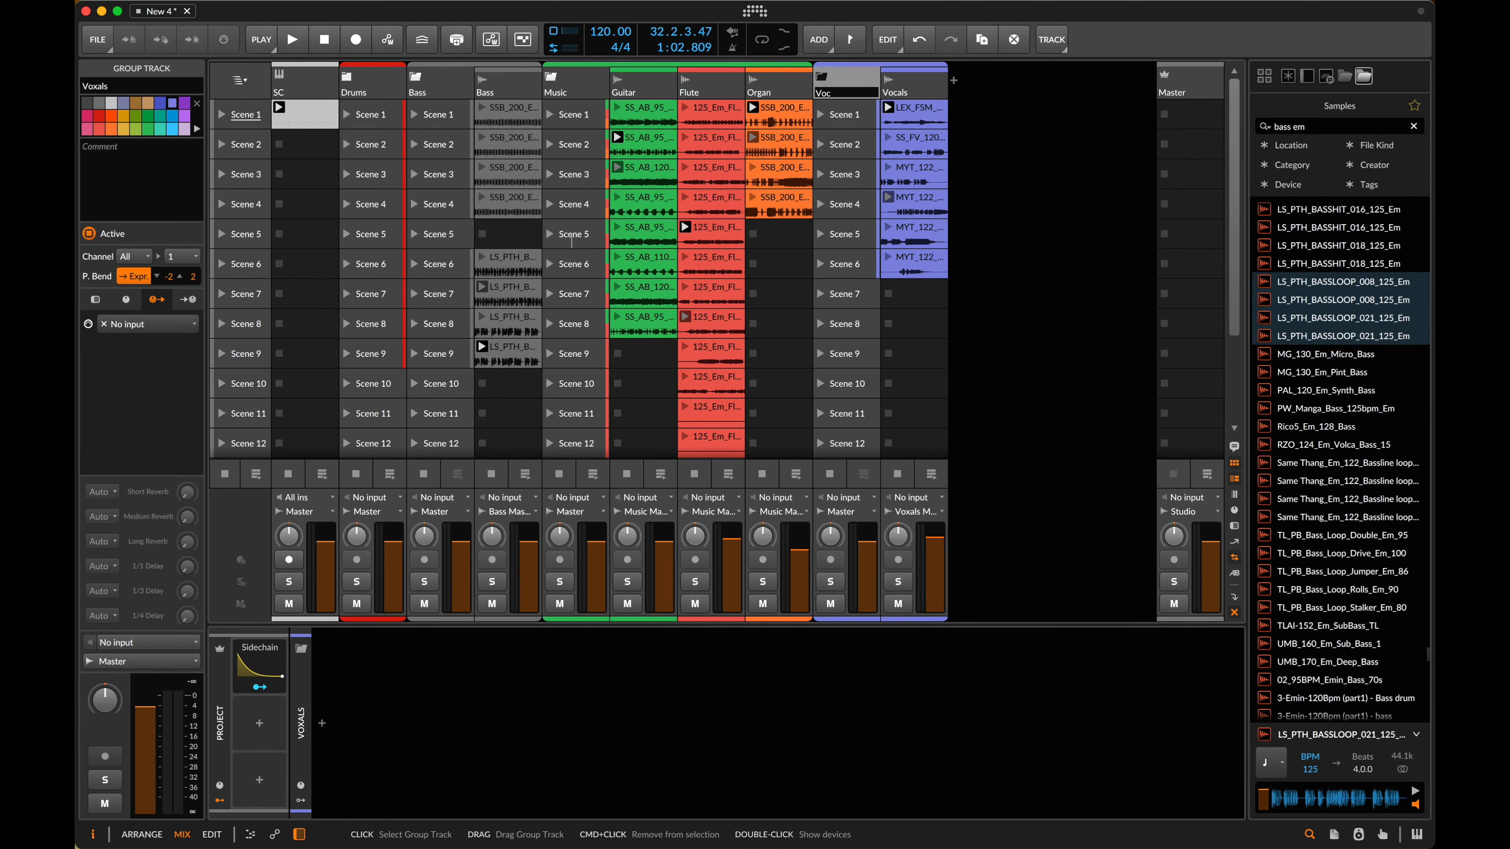
{"action": "type", "text": "als"}
{"action": "key", "text": "Return"}
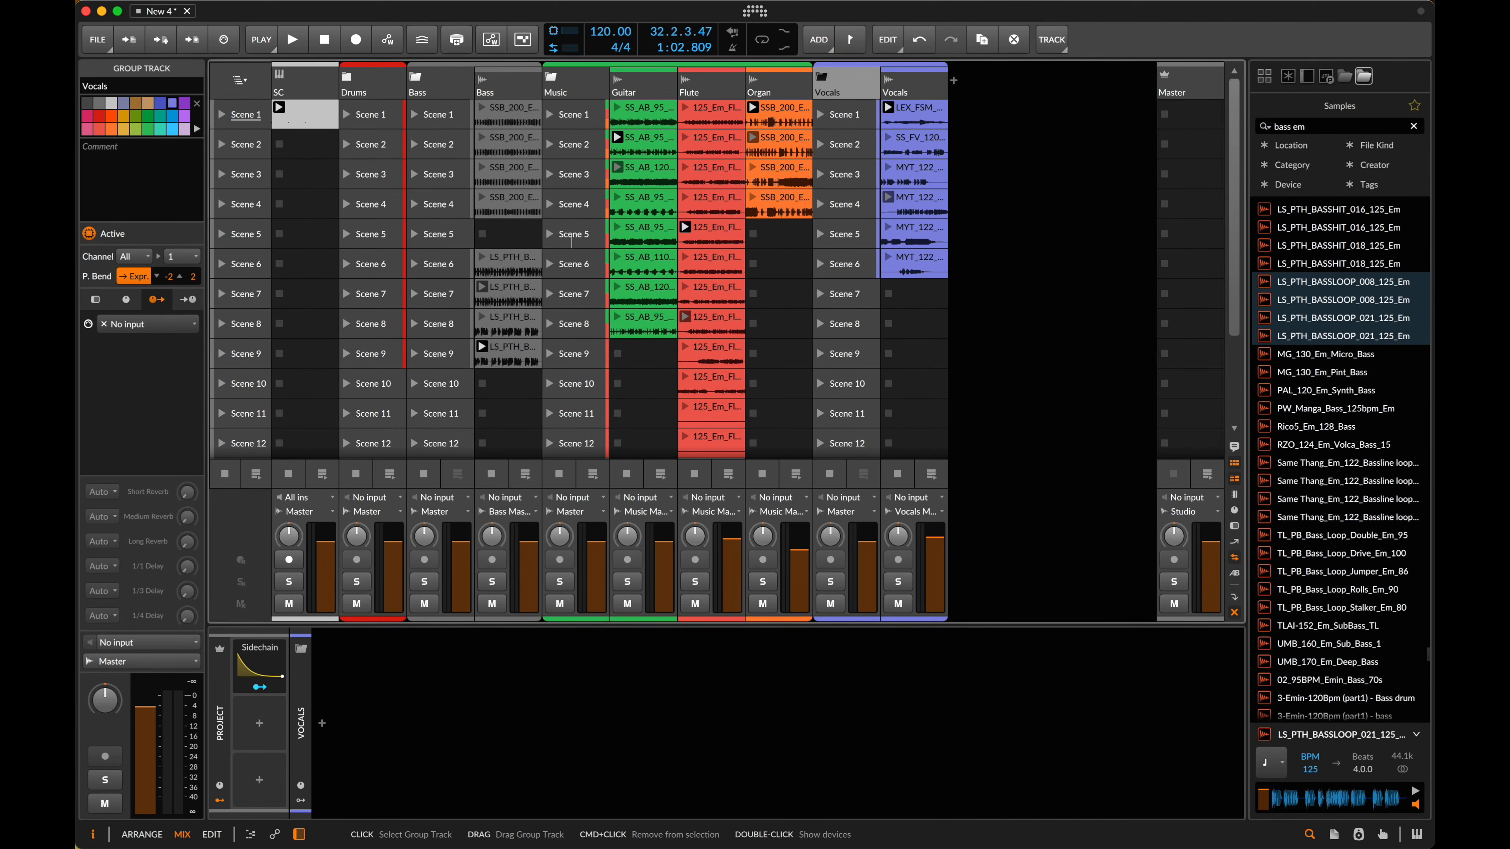
- Color the Guitar, Flute and Organ tracks and the Music group blue, and collapse the group
{"action": "left_click", "coordinate": [660, 89]}
{"action": "left_click", "coordinate": [773, 90], "text": "shift"}
{"action": "right_click", "coordinate": [661, 89]}
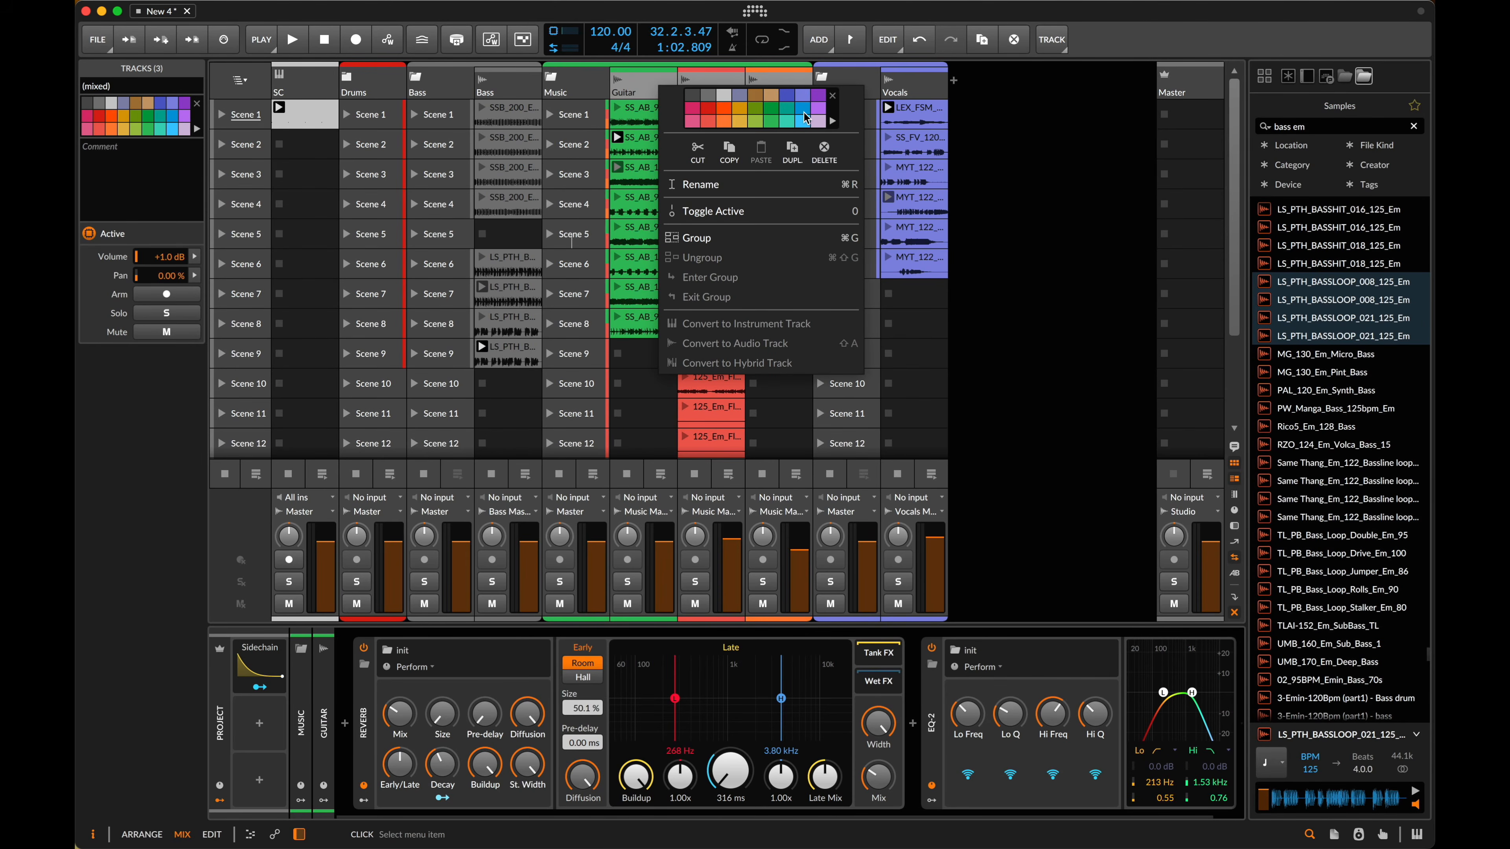
{"action": "left_click", "coordinate": [805, 110]}
{"action": "right_click", "coordinate": [585, 89]}
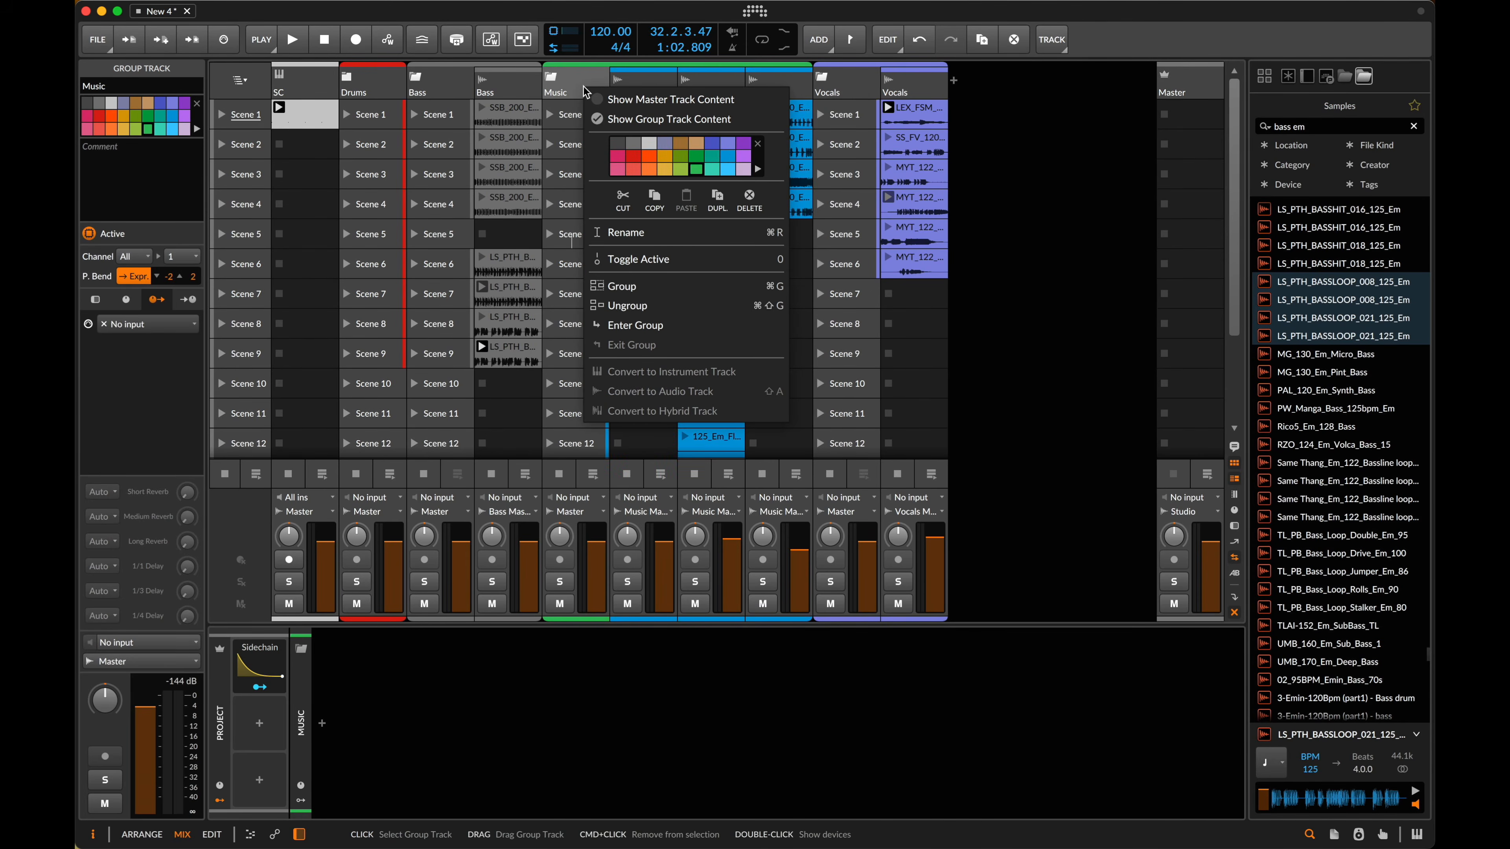
{"action": "left_click", "coordinate": [722, 156]}
{"action": "left_click", "coordinate": [550, 78]}
{"action": "left_click", "coordinate": [550, 78]}
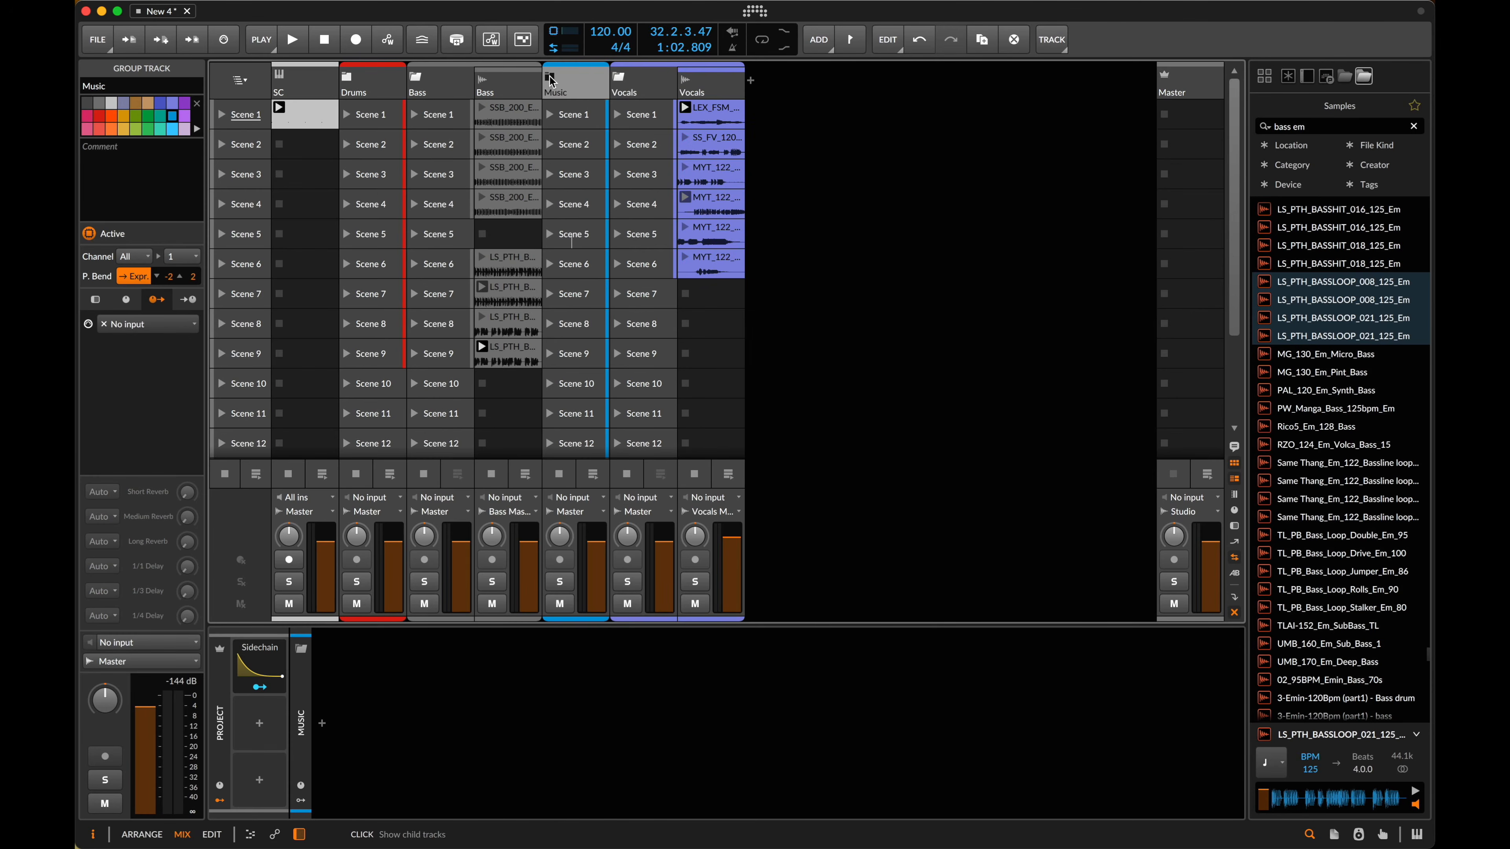
- Color the Vocals group and the Vocals track inside it pink
{"action": "right_click", "coordinate": [654, 91]}
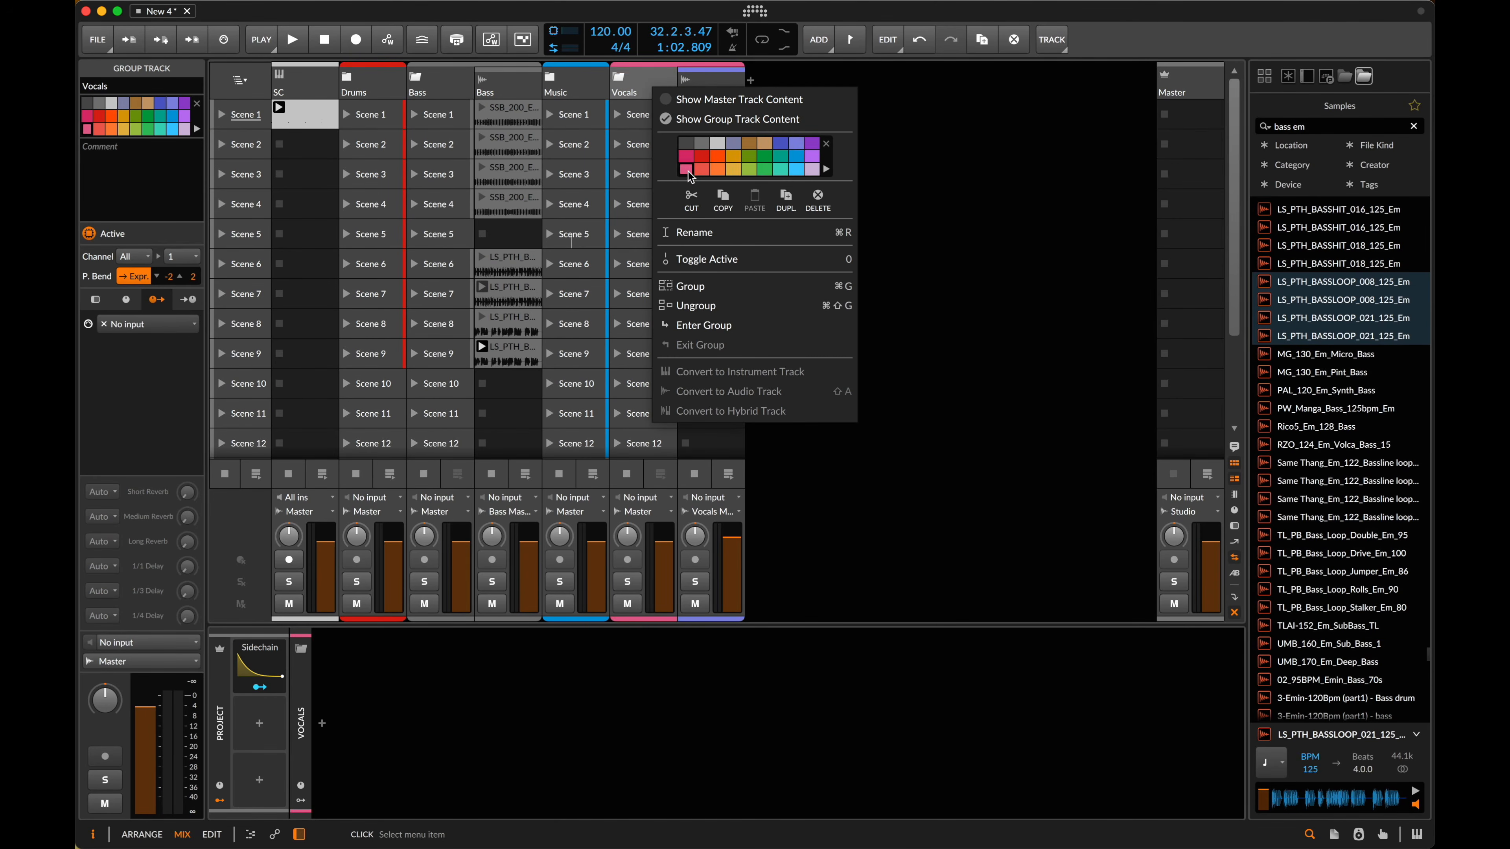
{"action": "left_click", "coordinate": [687, 171]}
{"action": "right_click", "coordinate": [713, 87]}
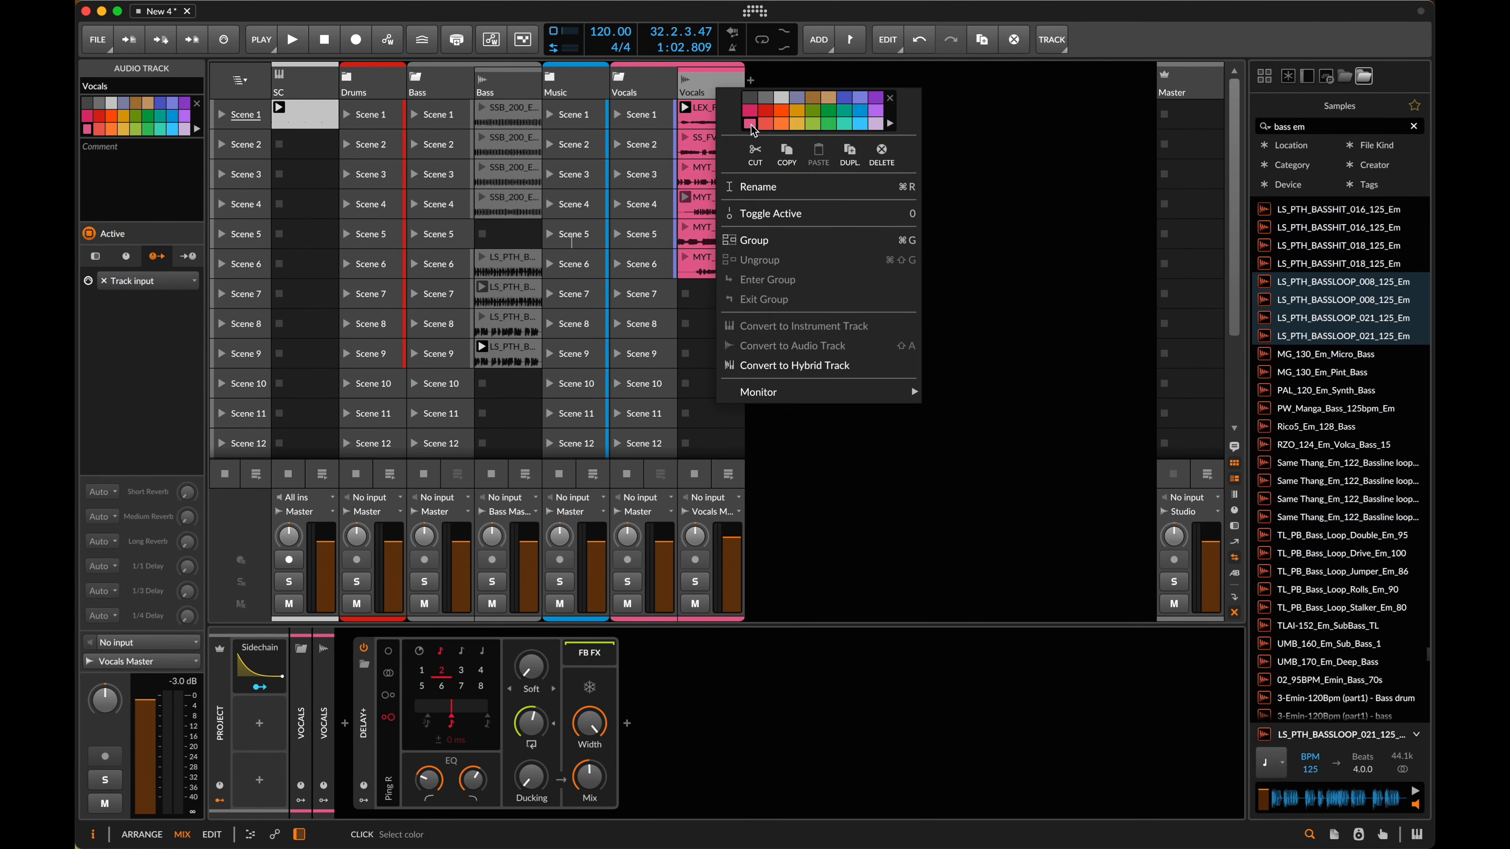
{"action": "left_click", "coordinate": [748, 164]}
- Color the Bass group and the Bass track inside it orange
{"action": "right_click", "coordinate": [436, 96]}
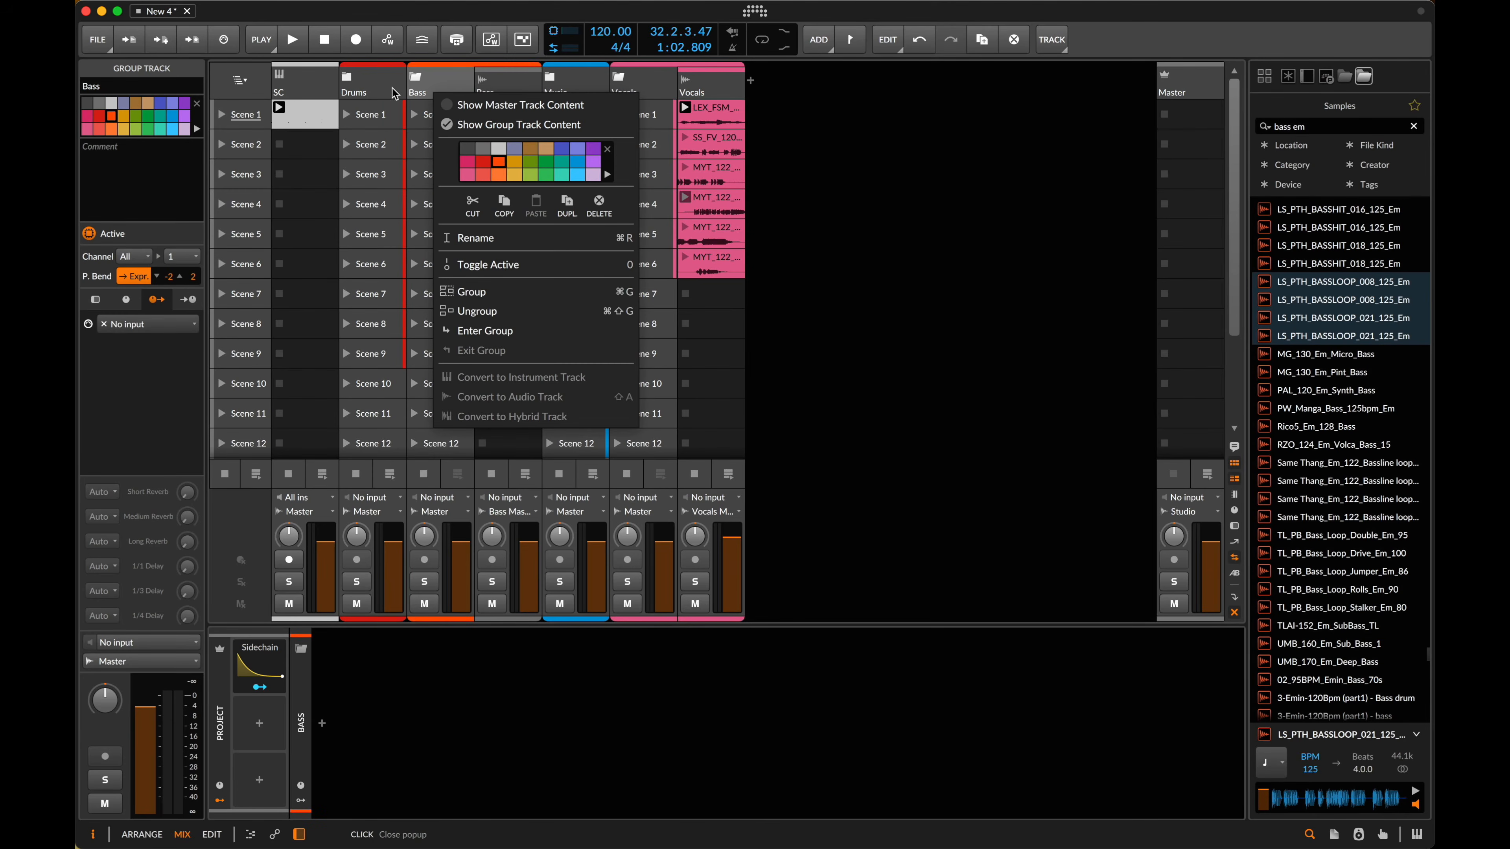
{"action": "left_click", "coordinate": [395, 93]}
{"action": "right_click", "coordinate": [513, 86]}
{"action": "left_click", "coordinate": [576, 108]}
{"action": "left_click", "coordinate": [424, 87]}
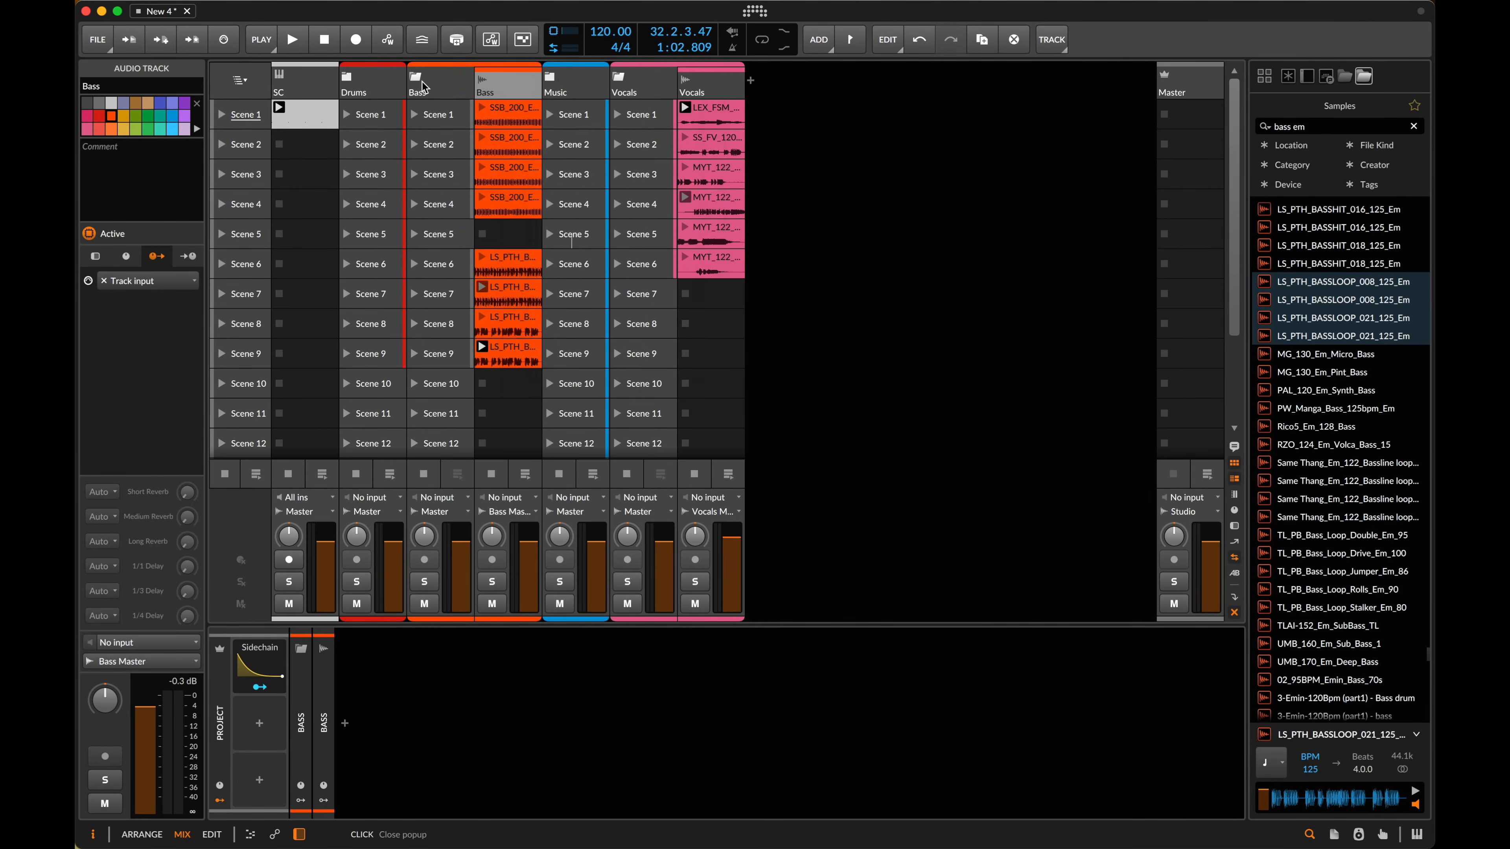
- Collapse the Bass and Vocals groups
{"action": "left_click", "coordinate": [418, 82]}
{"action": "left_click", "coordinate": [553, 76]}
{"action": "left_click", "coordinate": [583, 81]}
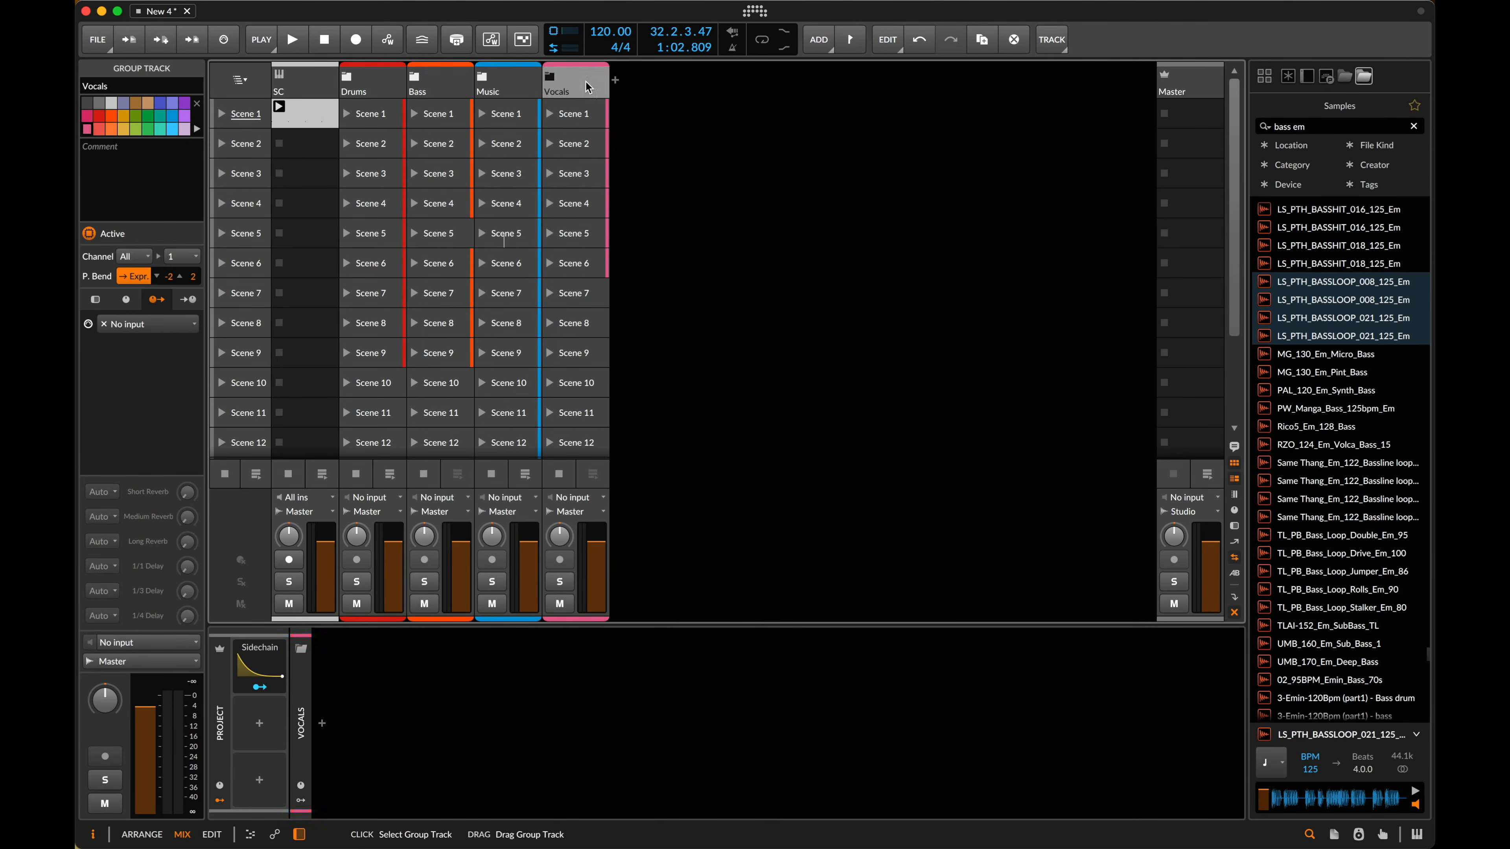
- Add a new FX track and delete the existing reverb and delay FX tracks, from Short Reverb to 1/4 Delay
{"action": "key", "text": "super+t"}
{"action": "left_click_drag", "start_coordinate": [645, 82], "coordinate": [736, 86]}
{"action": "left_click_drag", "start_coordinate": [1124, 98], "coordinate": [1131, 97]}
{"action": "key", "text": "Delete"}
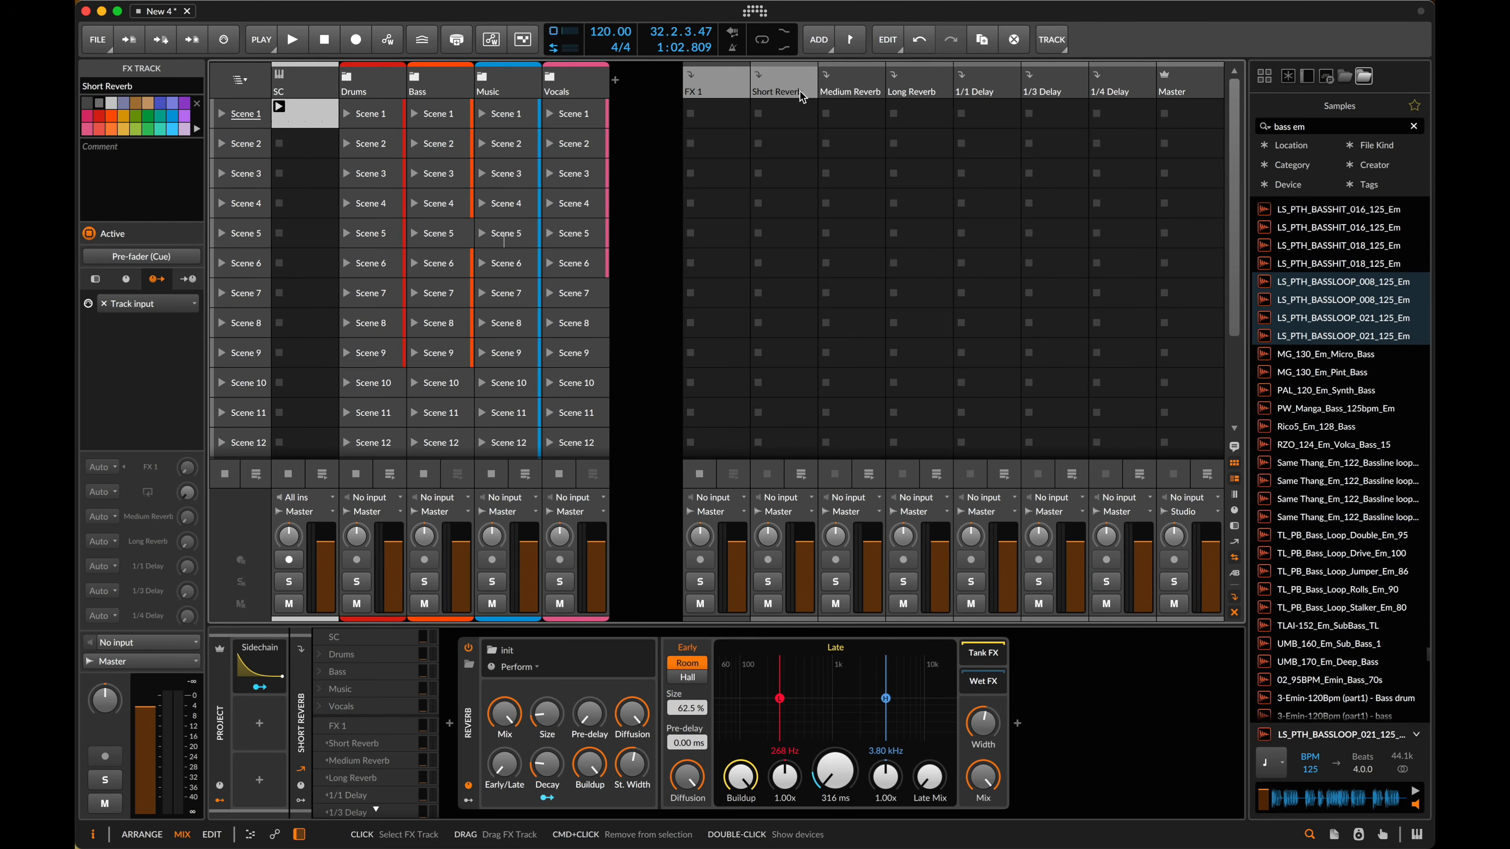
{"action": "left_click", "coordinate": [799, 90]}
{"action": "left_click", "coordinate": [1150, 92], "text": "shift"}
{"action": "key", "text": "Delete"}
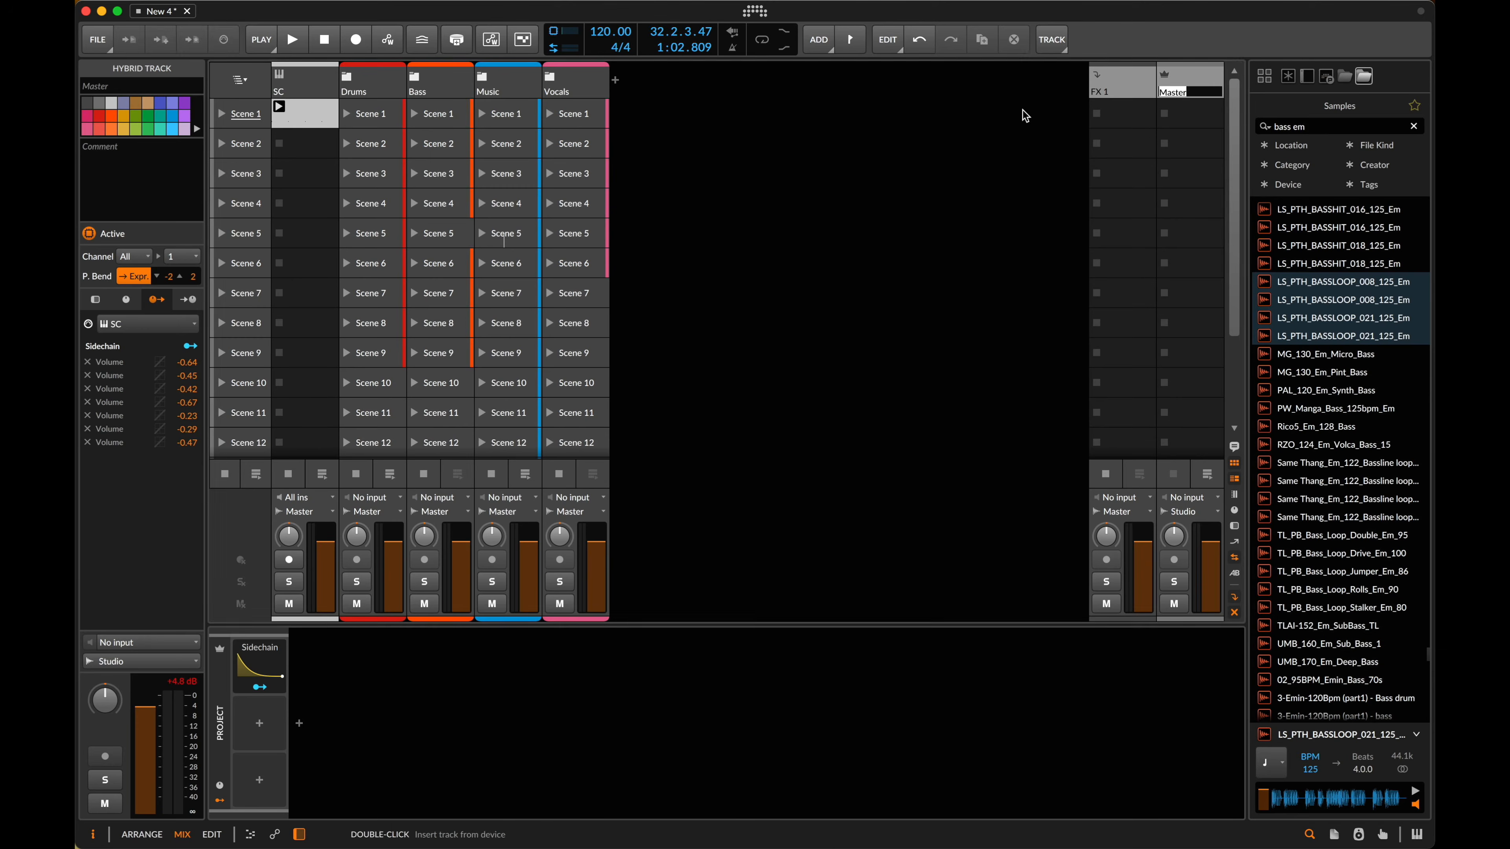
- Rename the FX 1 track Bass, duplicate it and name the copy Guitar
{"action": "left_click", "coordinate": [1103, 78]}
{"action": "type", "text": "Bass"}
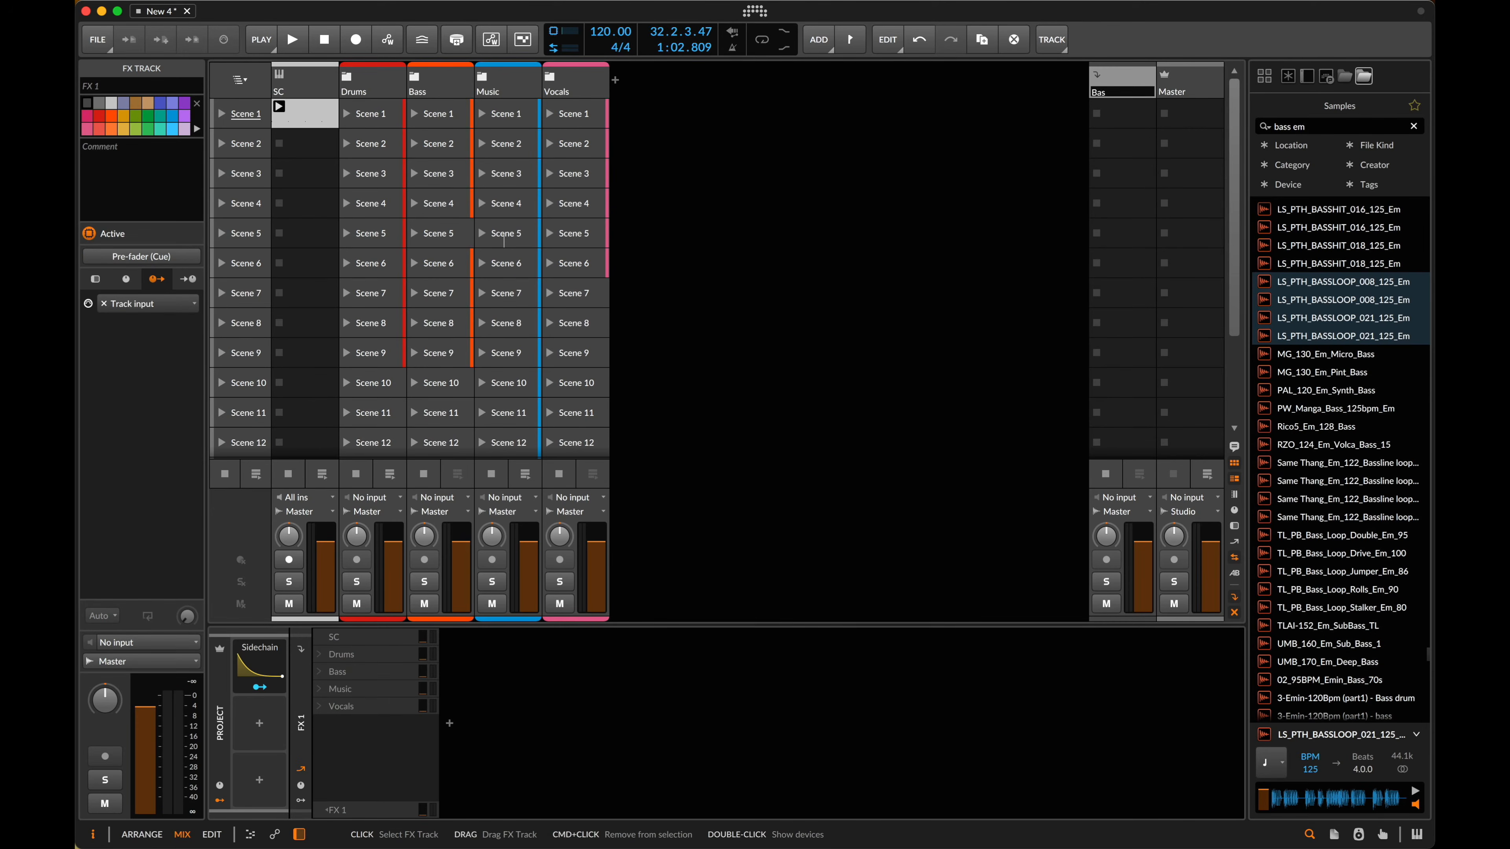
{"action": "key", "text": "Return"}
{"action": "key", "text": "super+d"}
{"action": "key", "text": "super+r"}
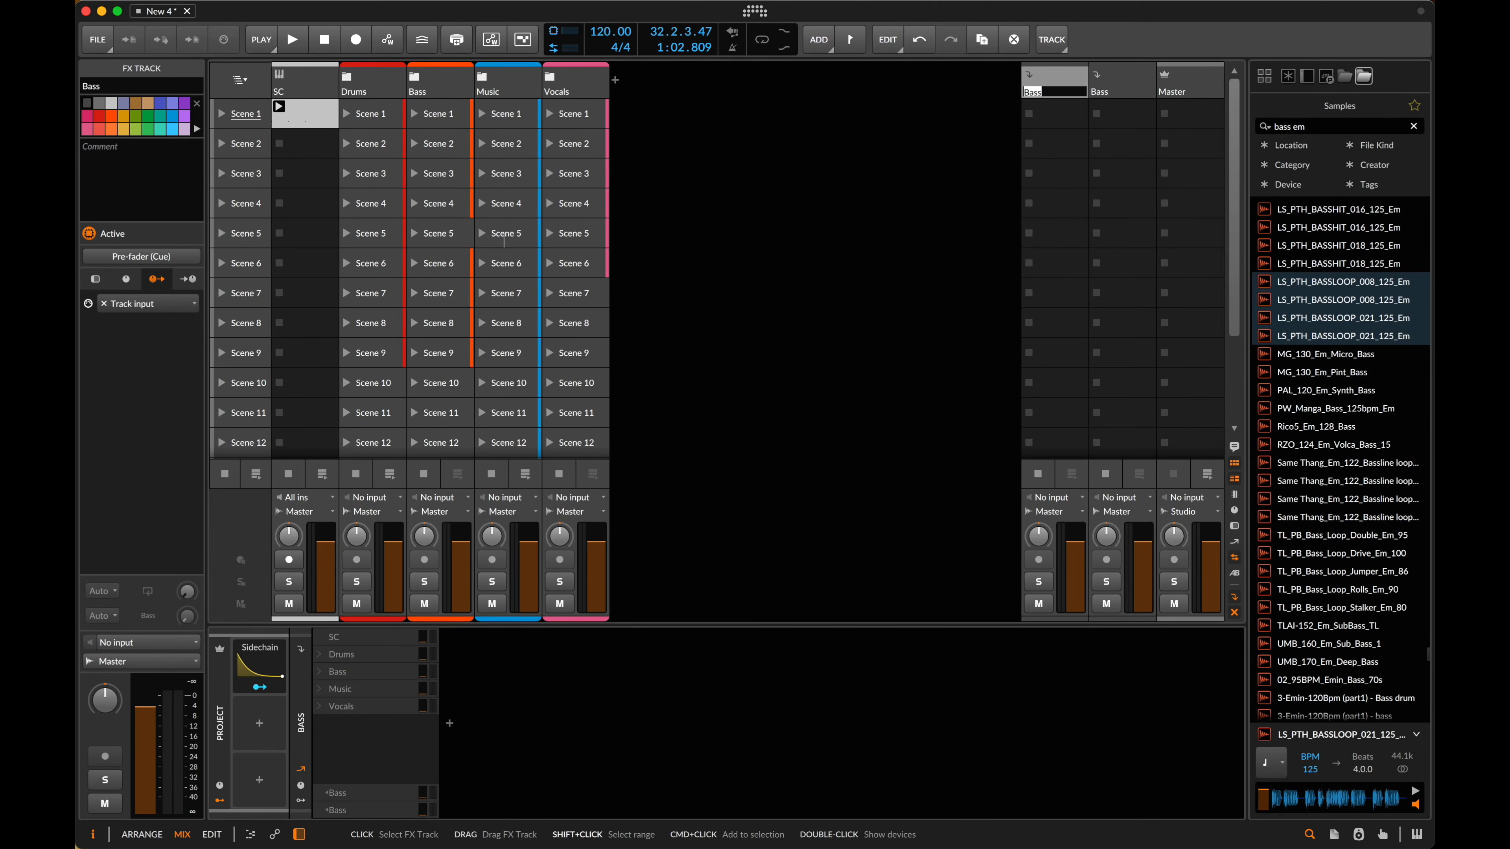
{"action": "type", "text": "Guitar"}
{"action": "key", "text": "Return"}
- Duplicate the Guitar FX track and name the copy Keys
{"action": "key", "text": "super+d"}
{"action": "key", "text": "super+r"}
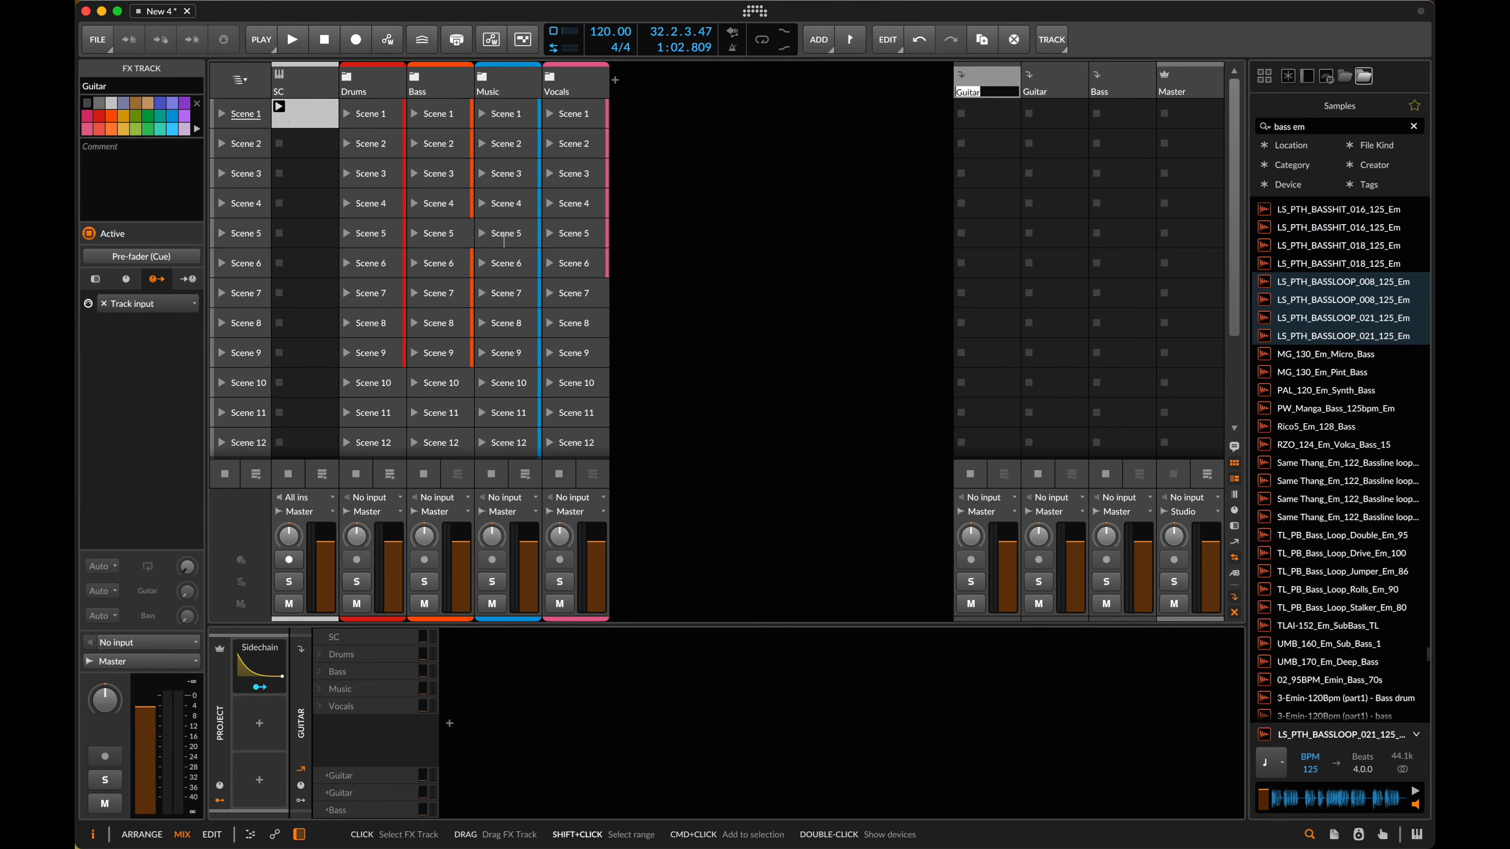
{"action": "type", "text": "Keys"}
{"action": "key", "text": "Return"}
- Duplicate the Keys FX track and rename the Keys track next to Guitar as Organ
{"action": "key", "text": "super+d"}
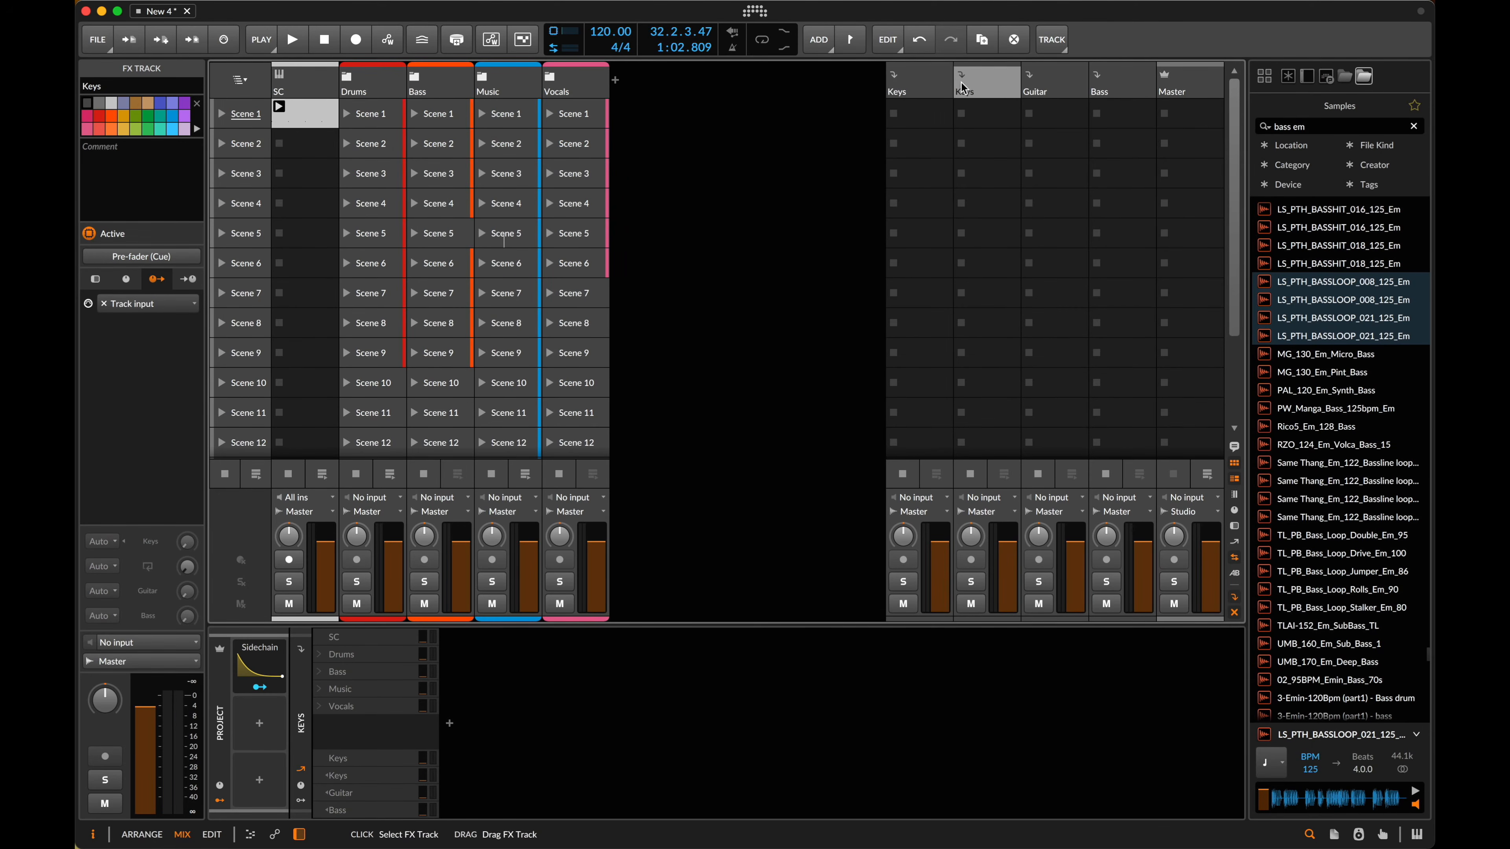
{"action": "key", "text": "super+r"}
{"action": "type", "text": "Orggan"}
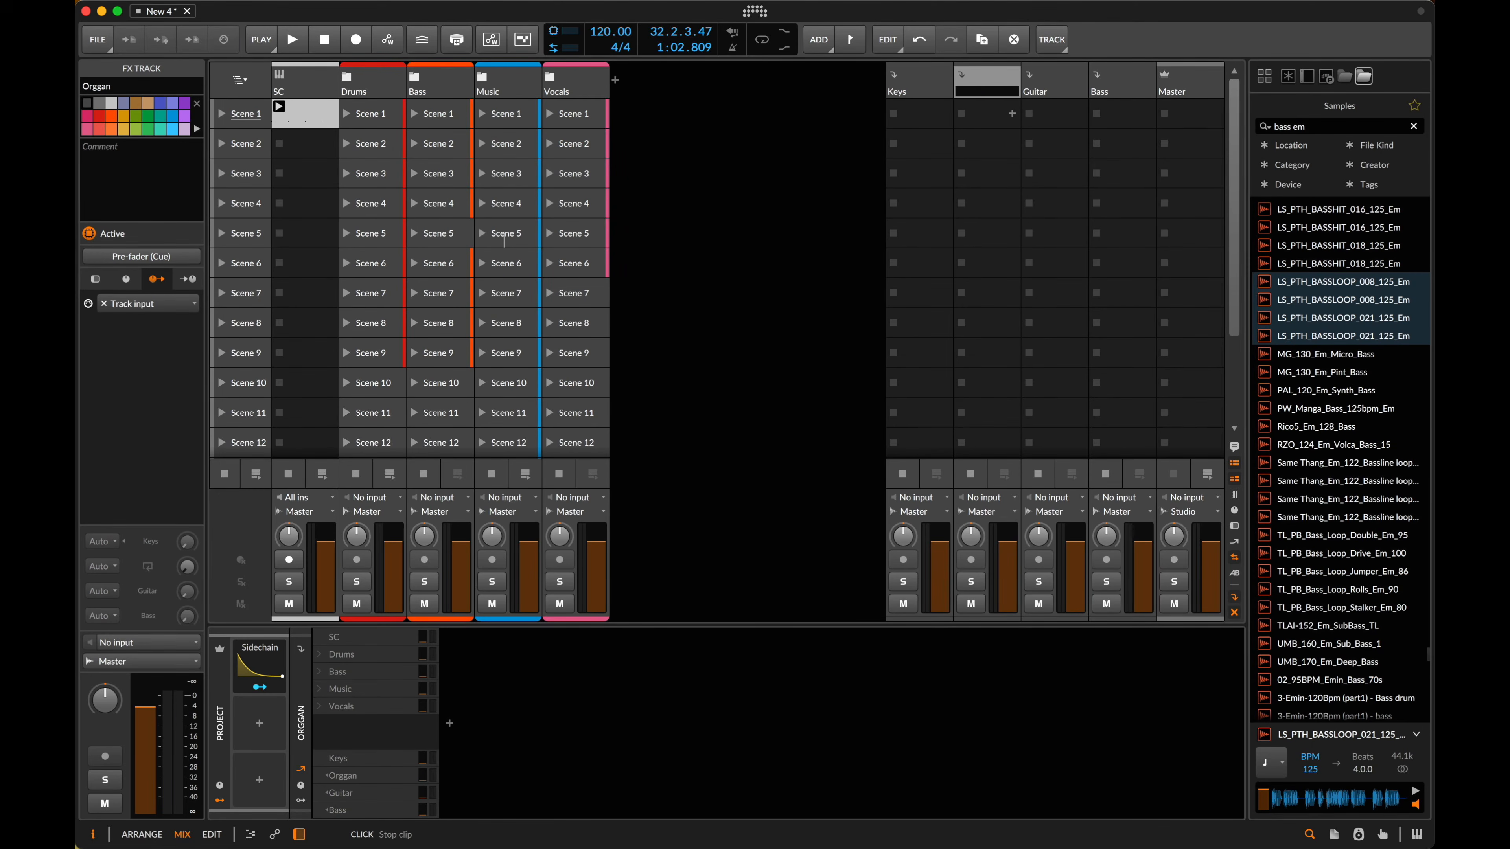
{"action": "key", "text": "Return"}
{"action": "left_click", "coordinate": [422, 39]}
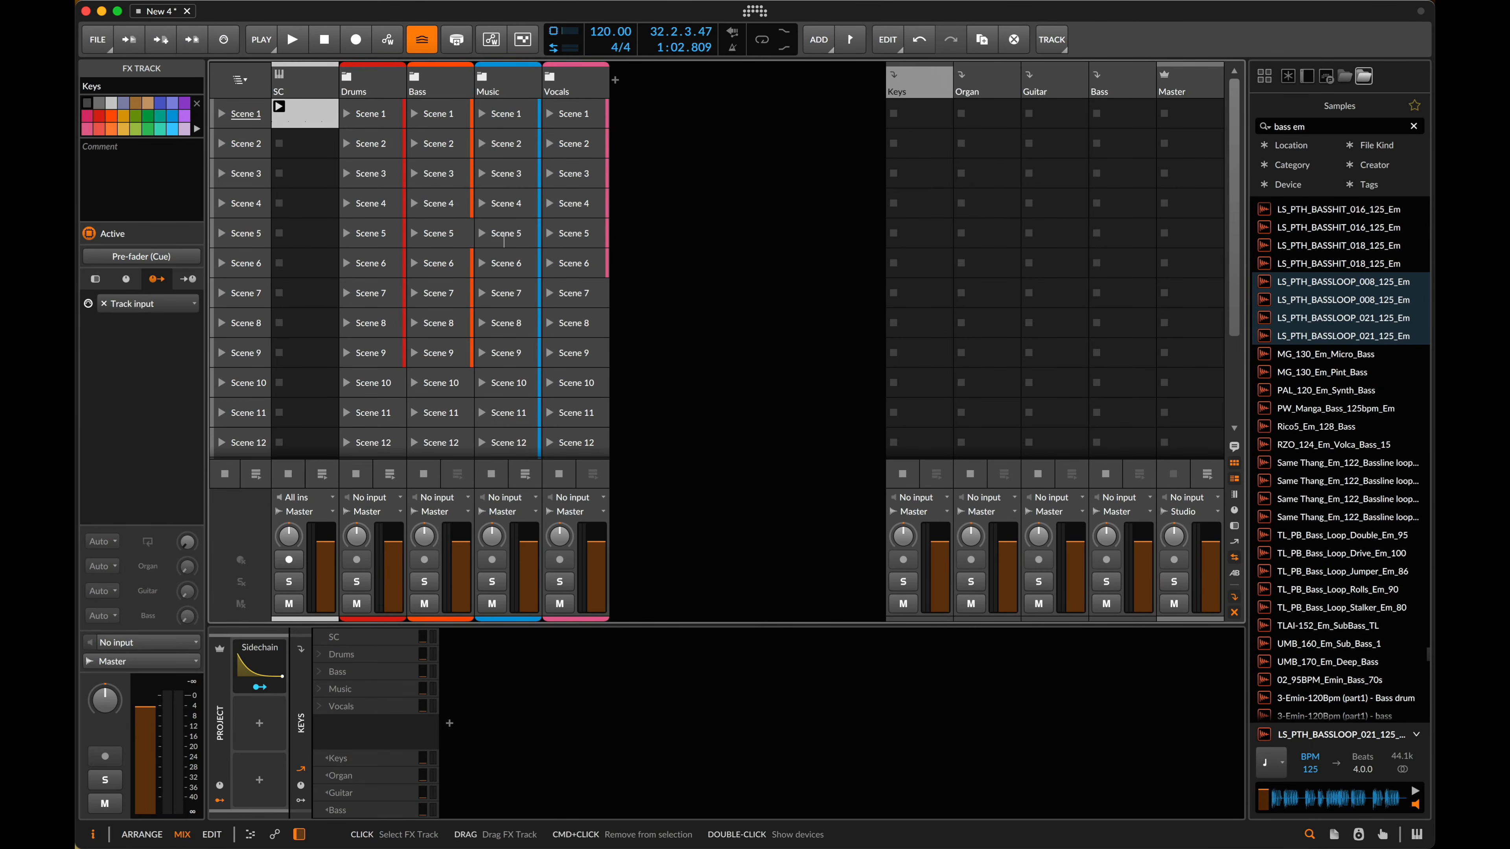
{"action": "left_click", "coordinate": [422, 39]}
- Rename the remaining Keys FX track Flute, duplicate it and name the copy Vocals
{"action": "left_click", "coordinate": [918, 83]}
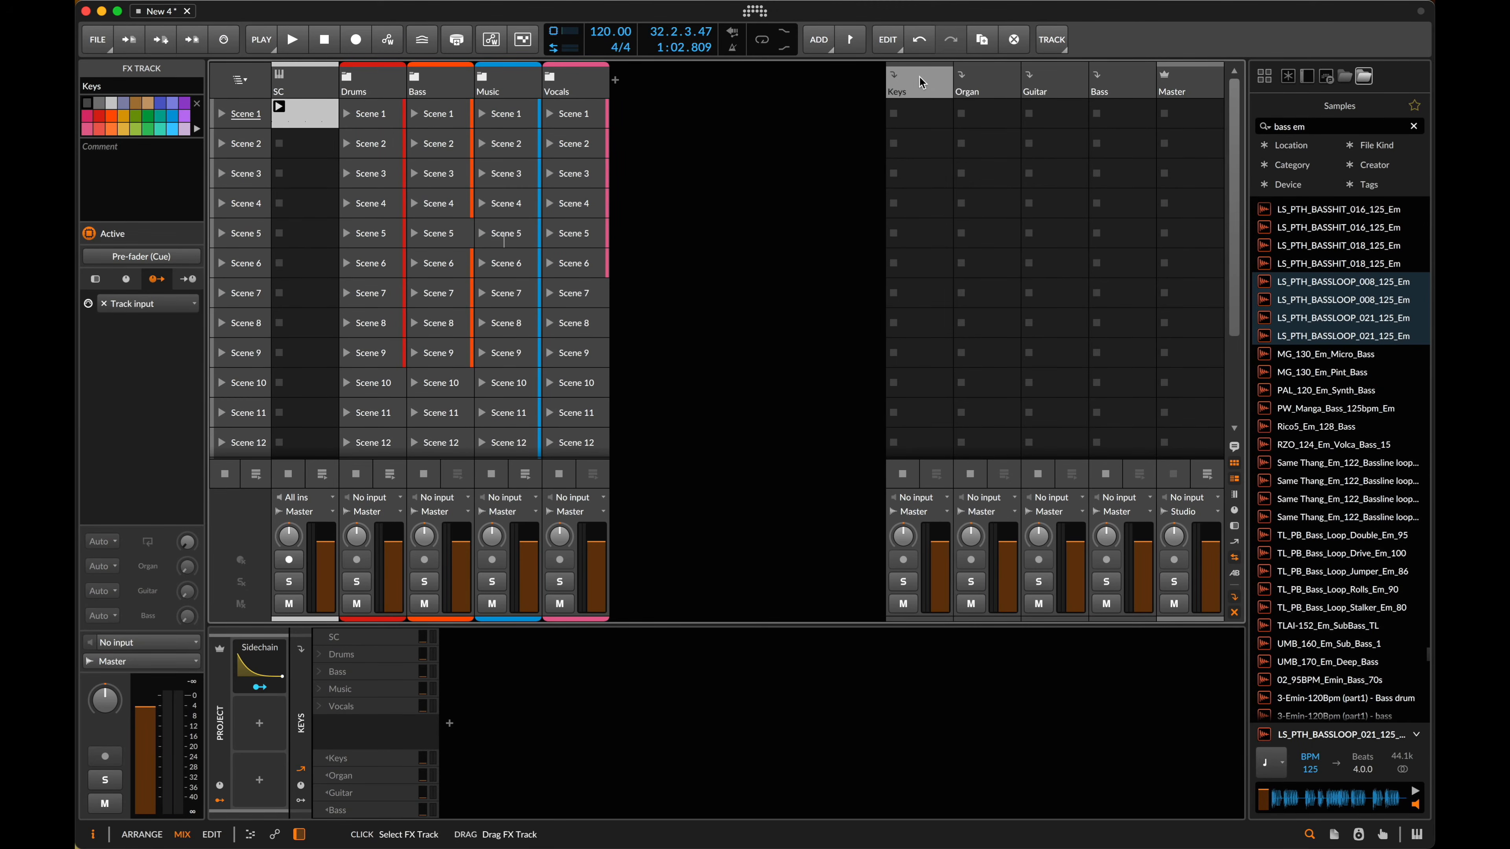
{"action": "key", "text": "super+d"}
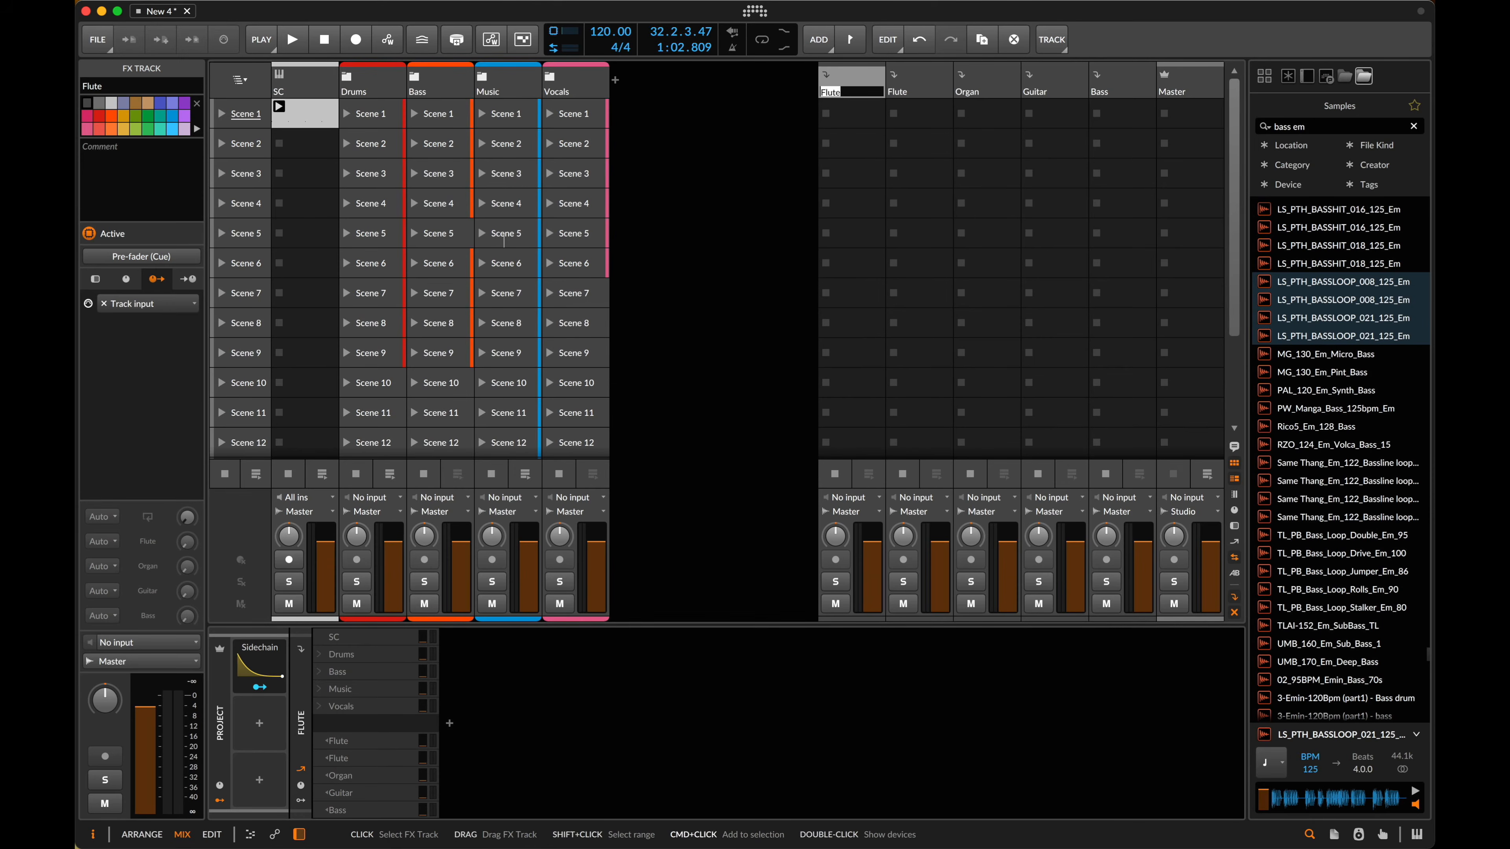
{"action": "type", "text": "Vocals"}
{"action": "key", "text": "Return"}
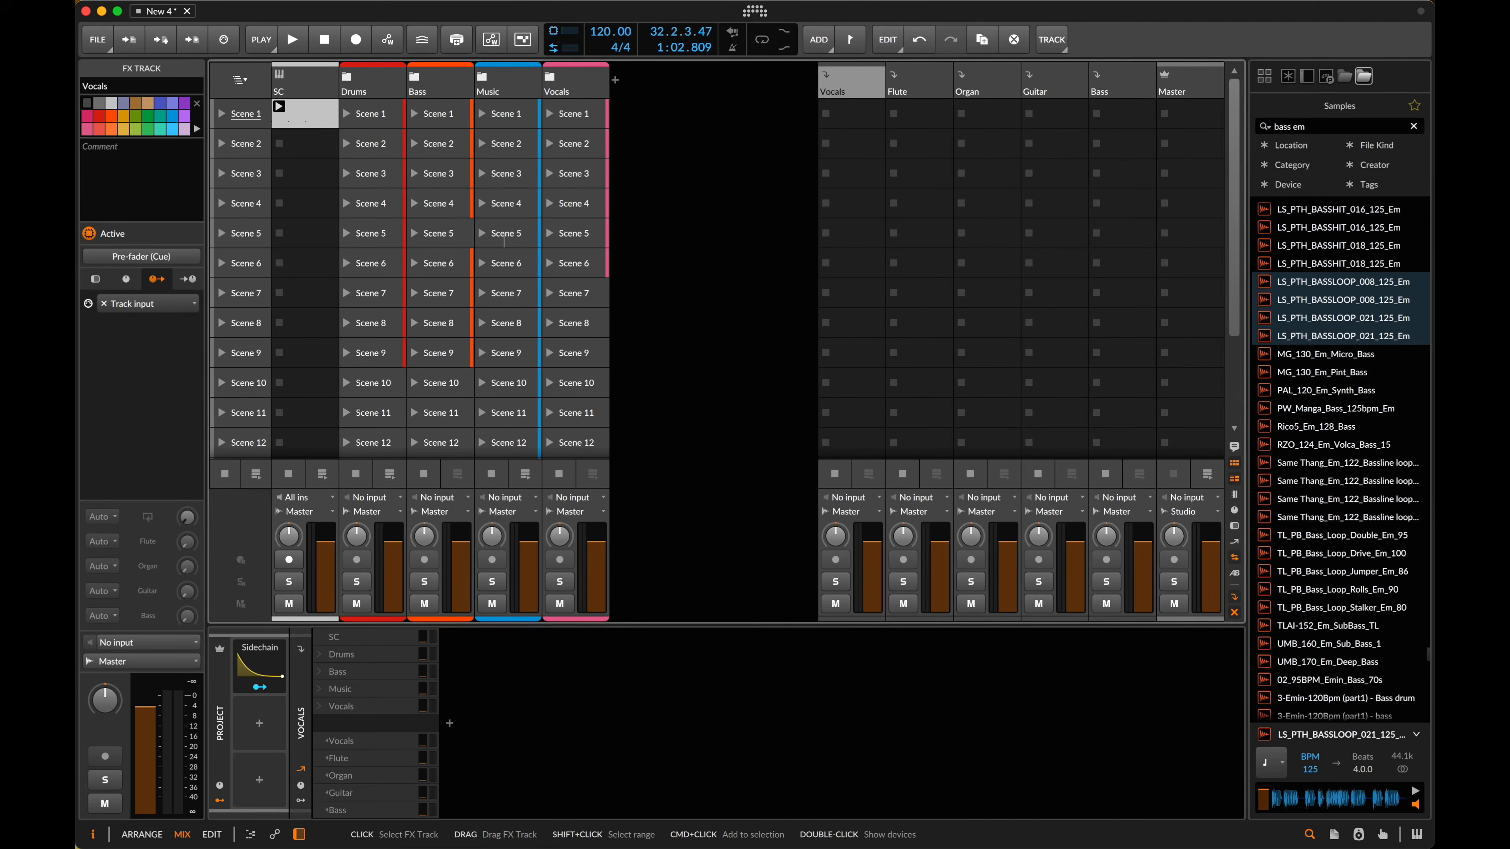
- Set the Vocals FX track's input to Vocals (PRE) from the Vocals track in the Vocals group
{"action": "left_click", "coordinate": [856, 491]}
{"action": "mouse_move", "coordinate": [879, 665]}
{"action": "mouse_move", "coordinate": [971, 670]}
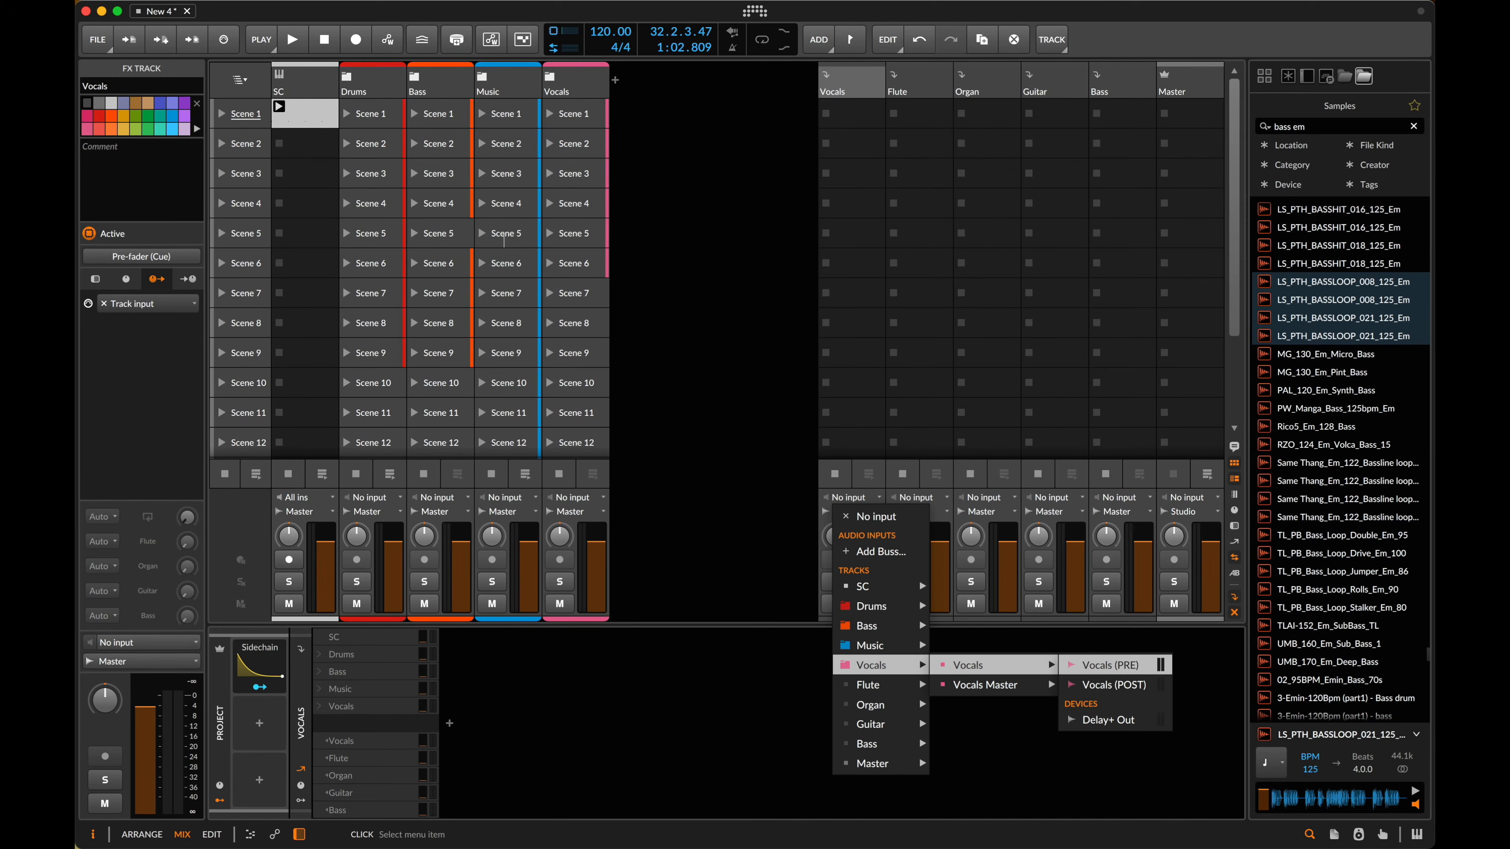
{"action": "left_click", "coordinate": [1110, 665]}
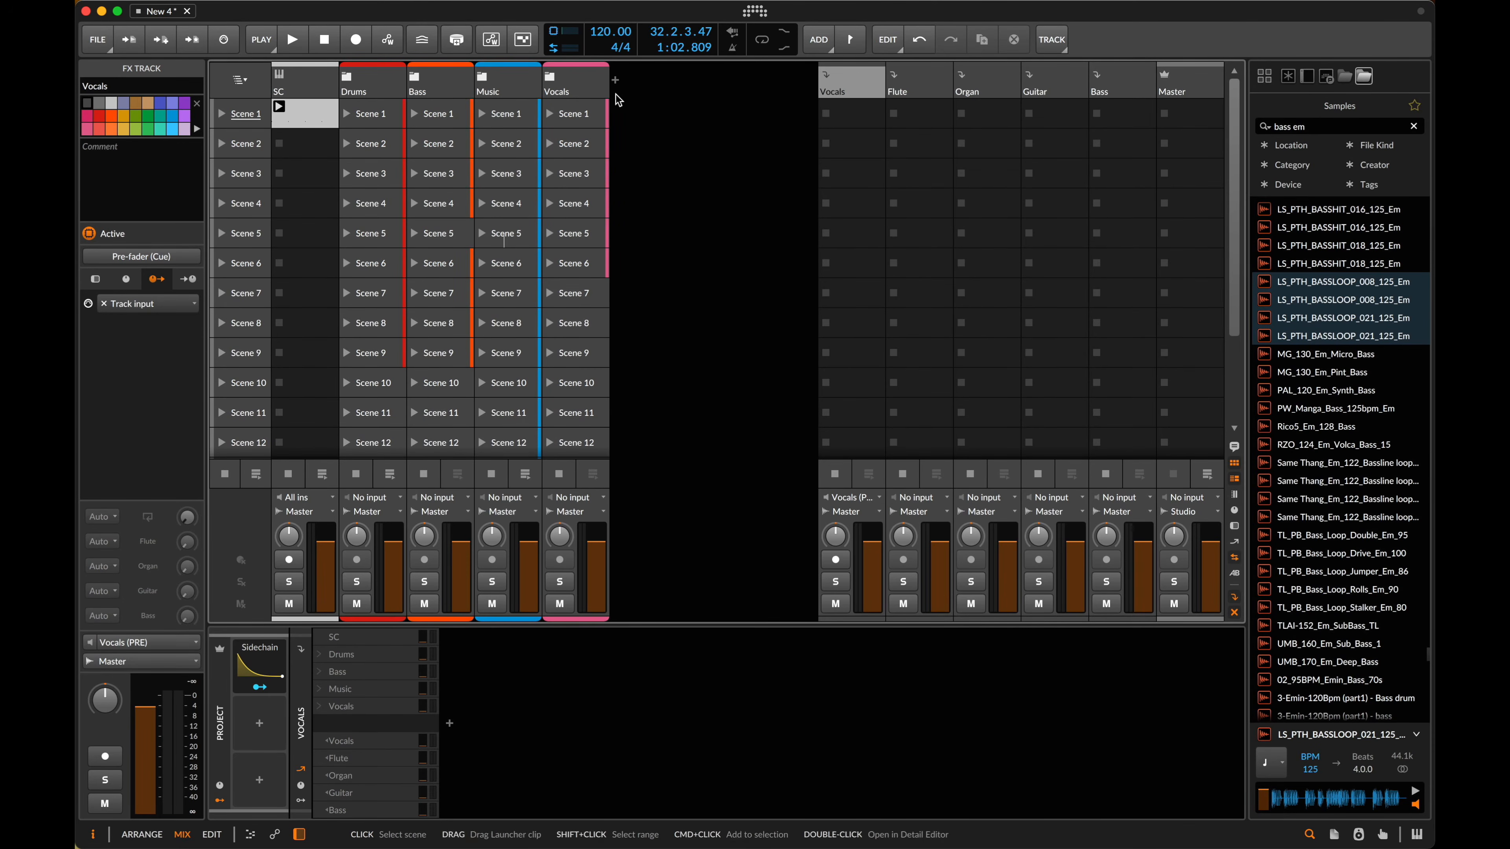
- Expand the Vocals group and record it into the Vocals FX track's Scene 1 slot, adjusting the Vocals volume and setting Delay+ feedback to 0%
{"action": "left_click", "coordinate": [550, 78]}
{"action": "left_click", "coordinate": [630, 89]}
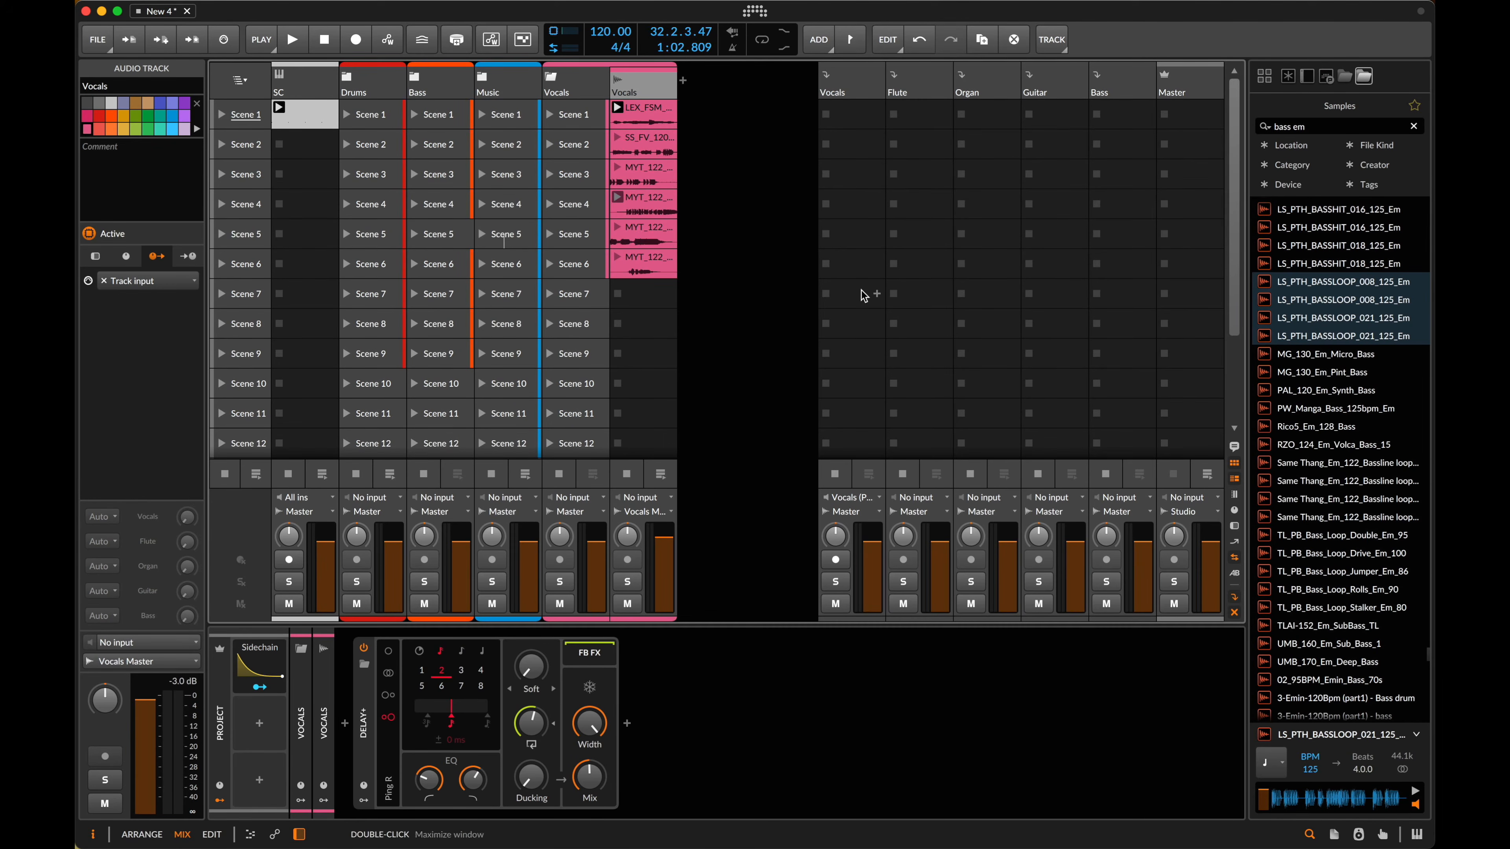
{"action": "left_click", "coordinate": [835, 559]}
{"action": "left_click", "coordinate": [825, 114]}
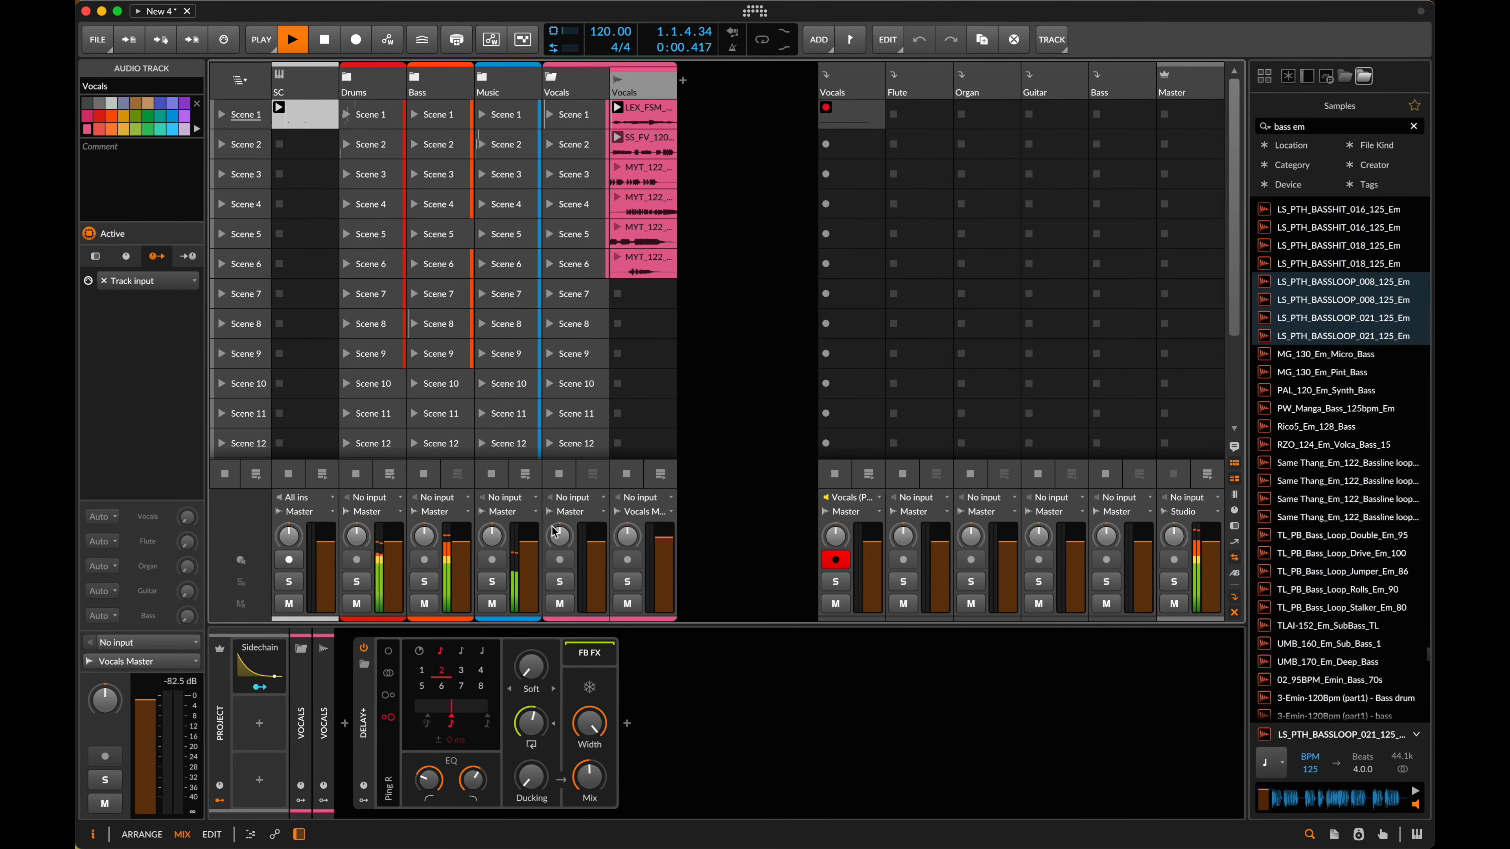
{"action": "left_click_drag", "start_coordinate": [664, 542], "coordinate": [664, 532]}
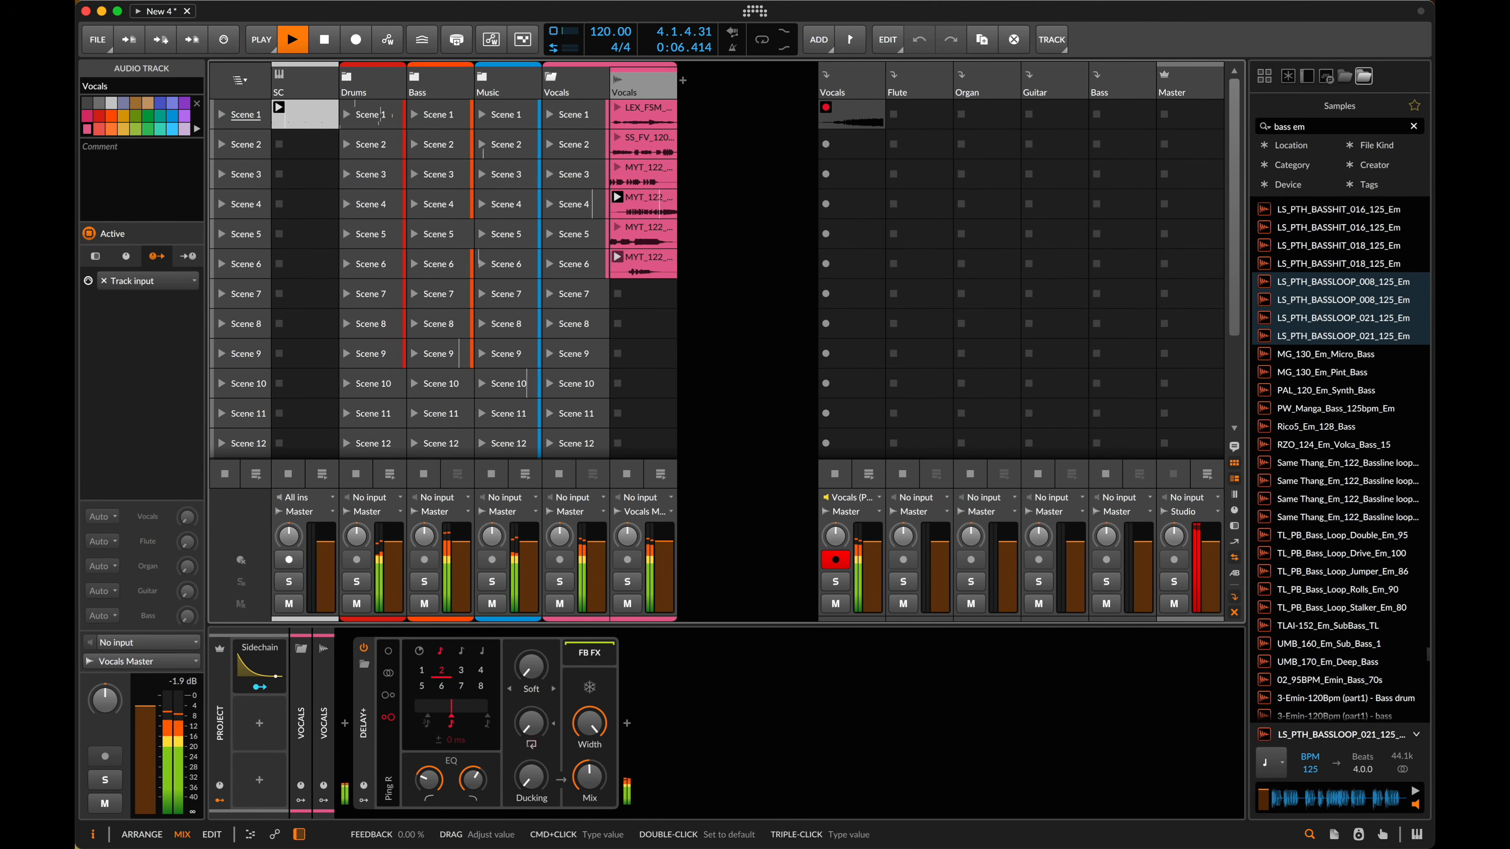
{"action": "key", "text": "space"}
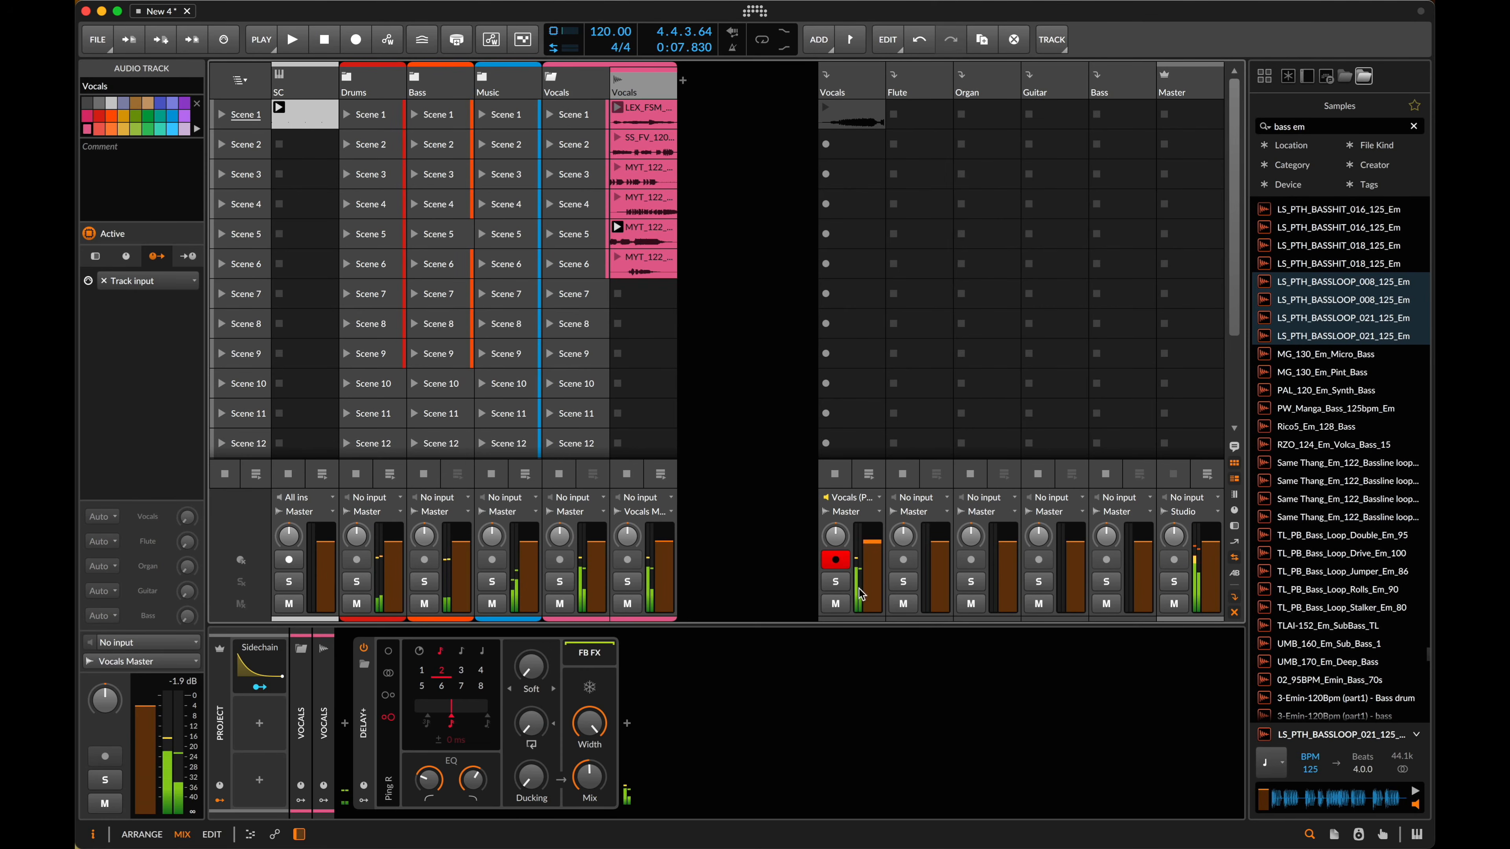
- Solo the Vocals FX track and open its recorded Scene 1 clip for playback in the detail editor
{"action": "left_click", "coordinate": [835, 582]}
{"action": "double_click", "coordinate": [826, 109]}
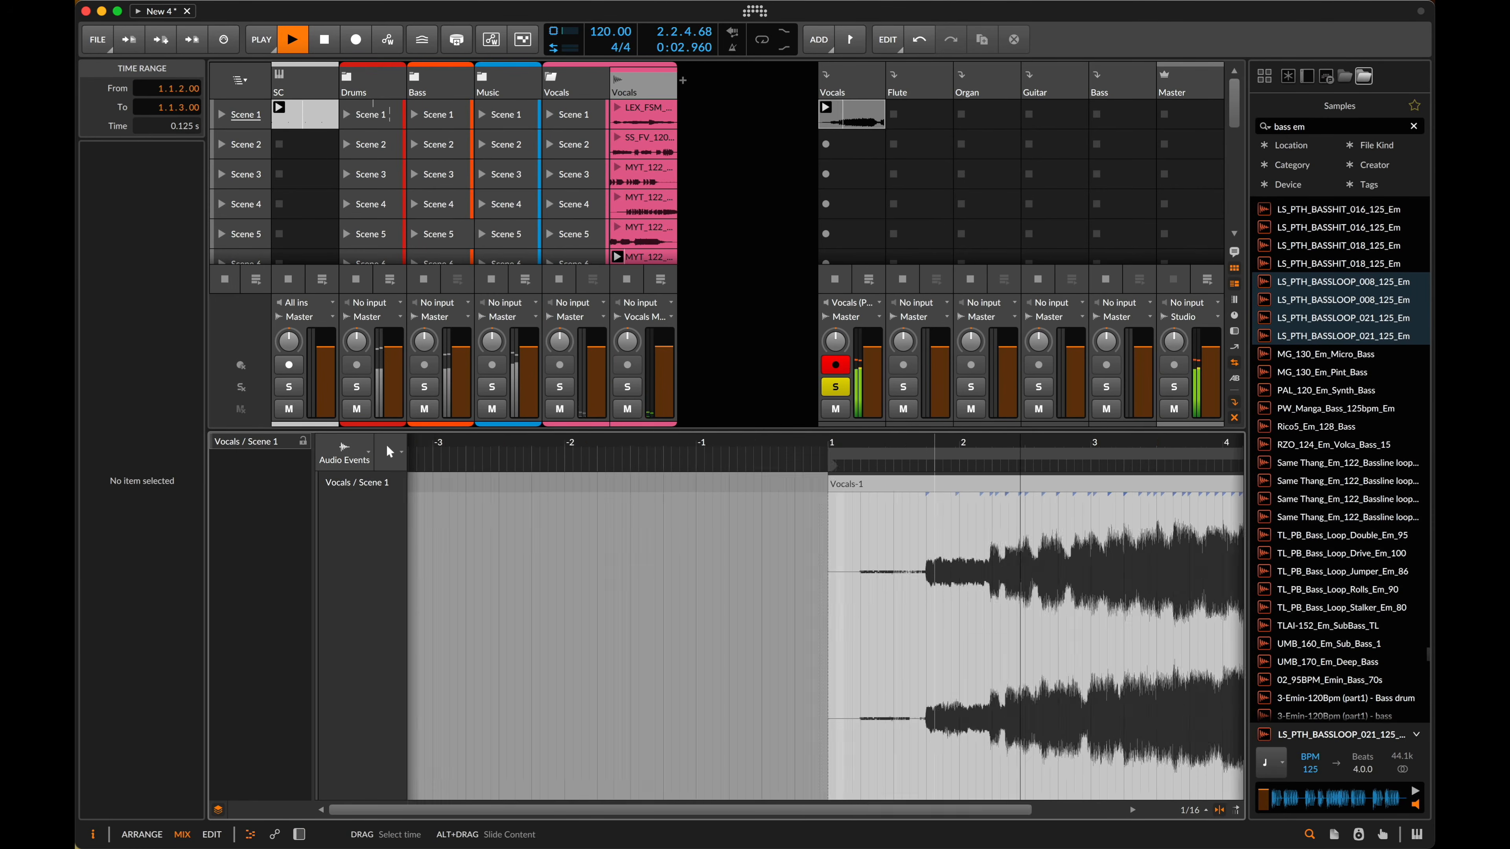
- Delete the recorded Scene 1 clip from the Vocals FX track and show the Vocals track's device chain
{"action": "left_click", "coordinate": [859, 118]}
{"action": "key", "text": "Delete"}
{"action": "key", "text": "d"}
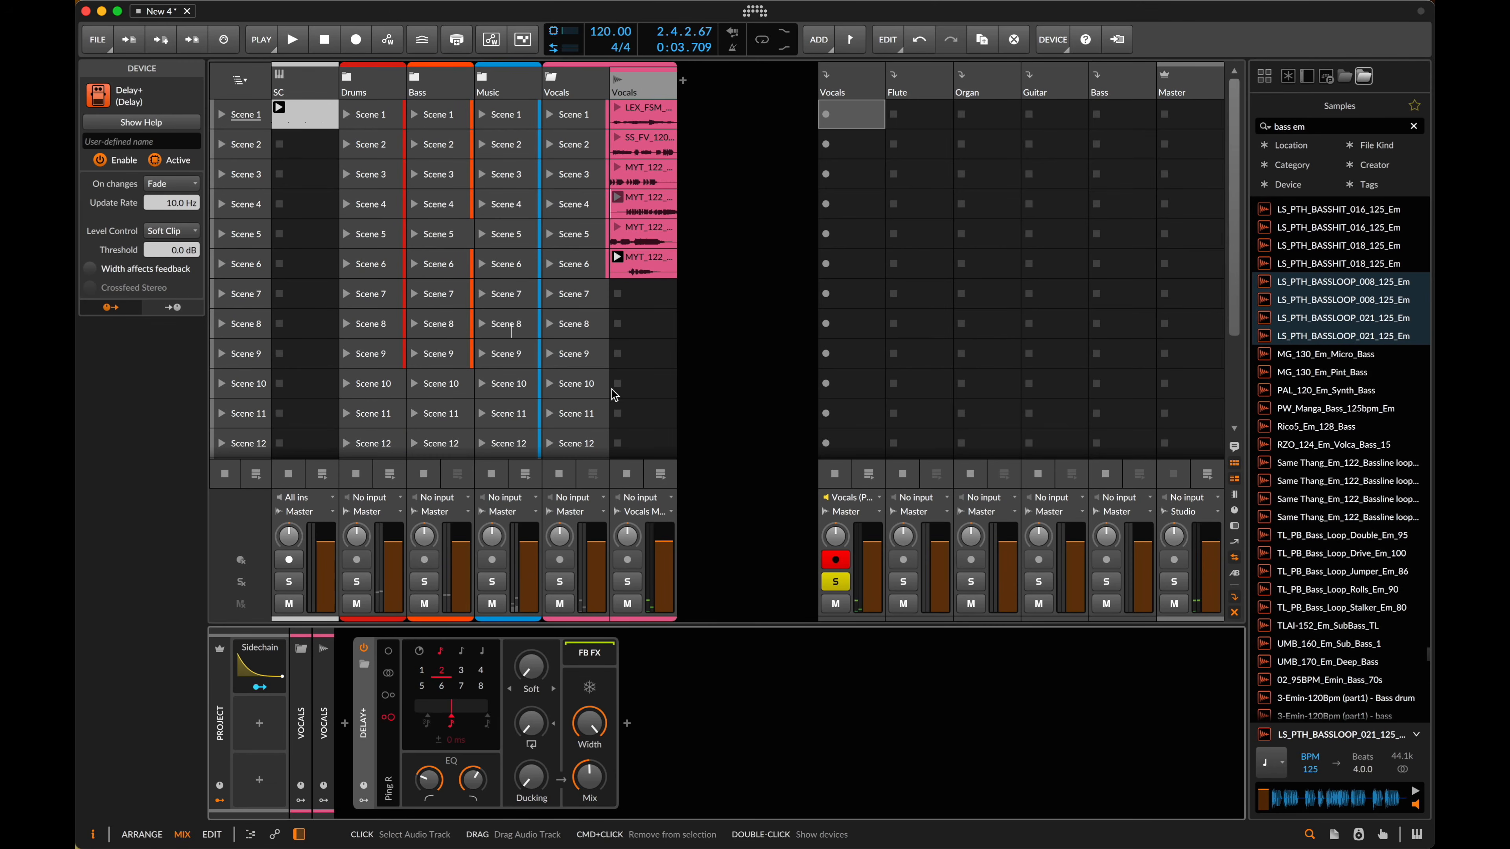
- Try to move the Delay+ device from the Vocals track onto the Vocals group, and undo the move
{"action": "left_click_drag", "start_coordinate": [363, 728], "coordinate": [546, 156]}
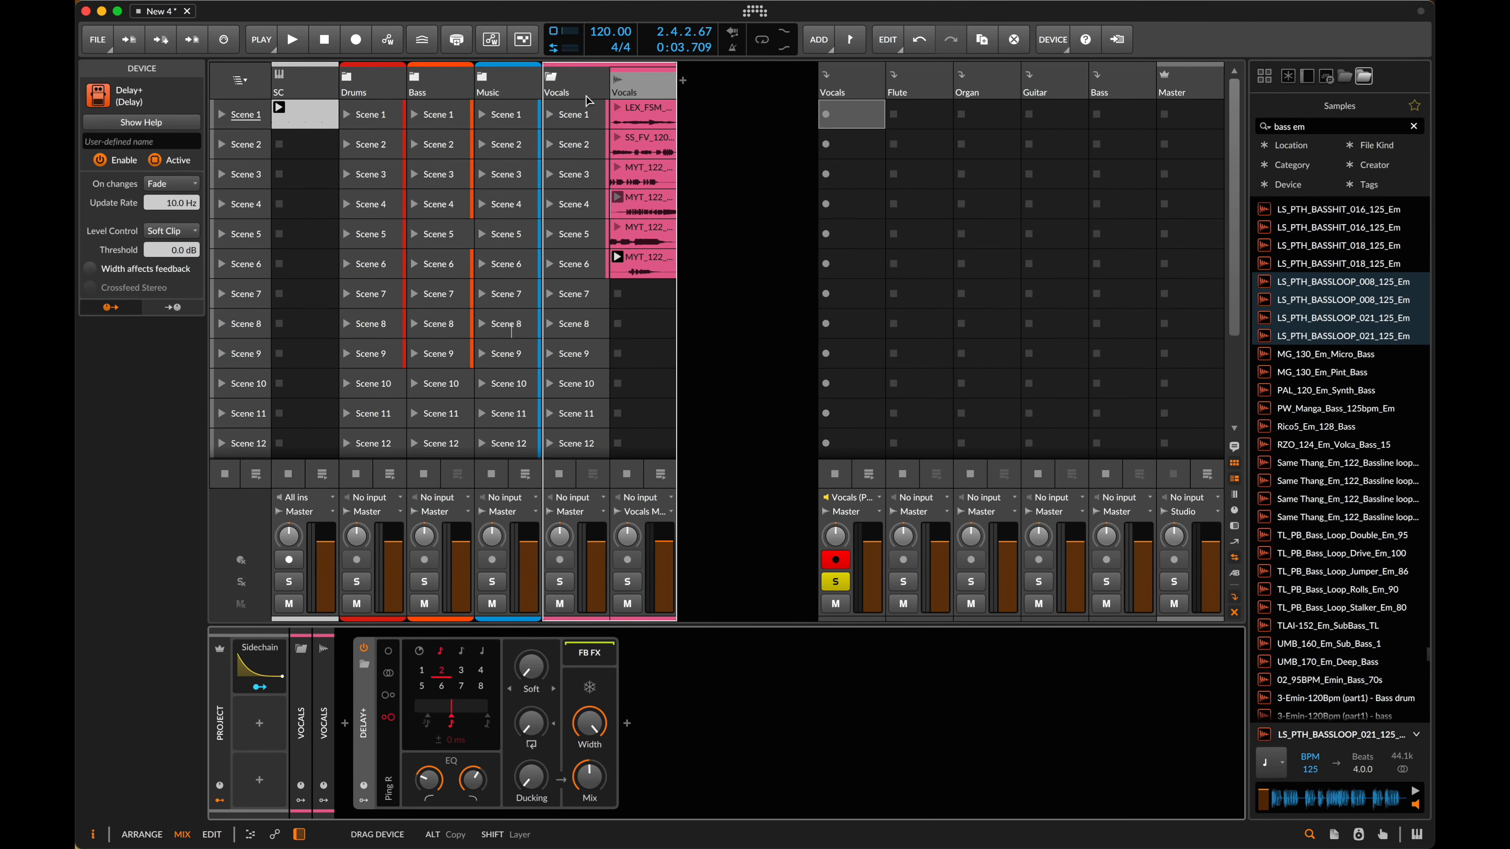
{"action": "left_click_drag", "start_coordinate": [588, 100], "coordinate": [588, 101]}
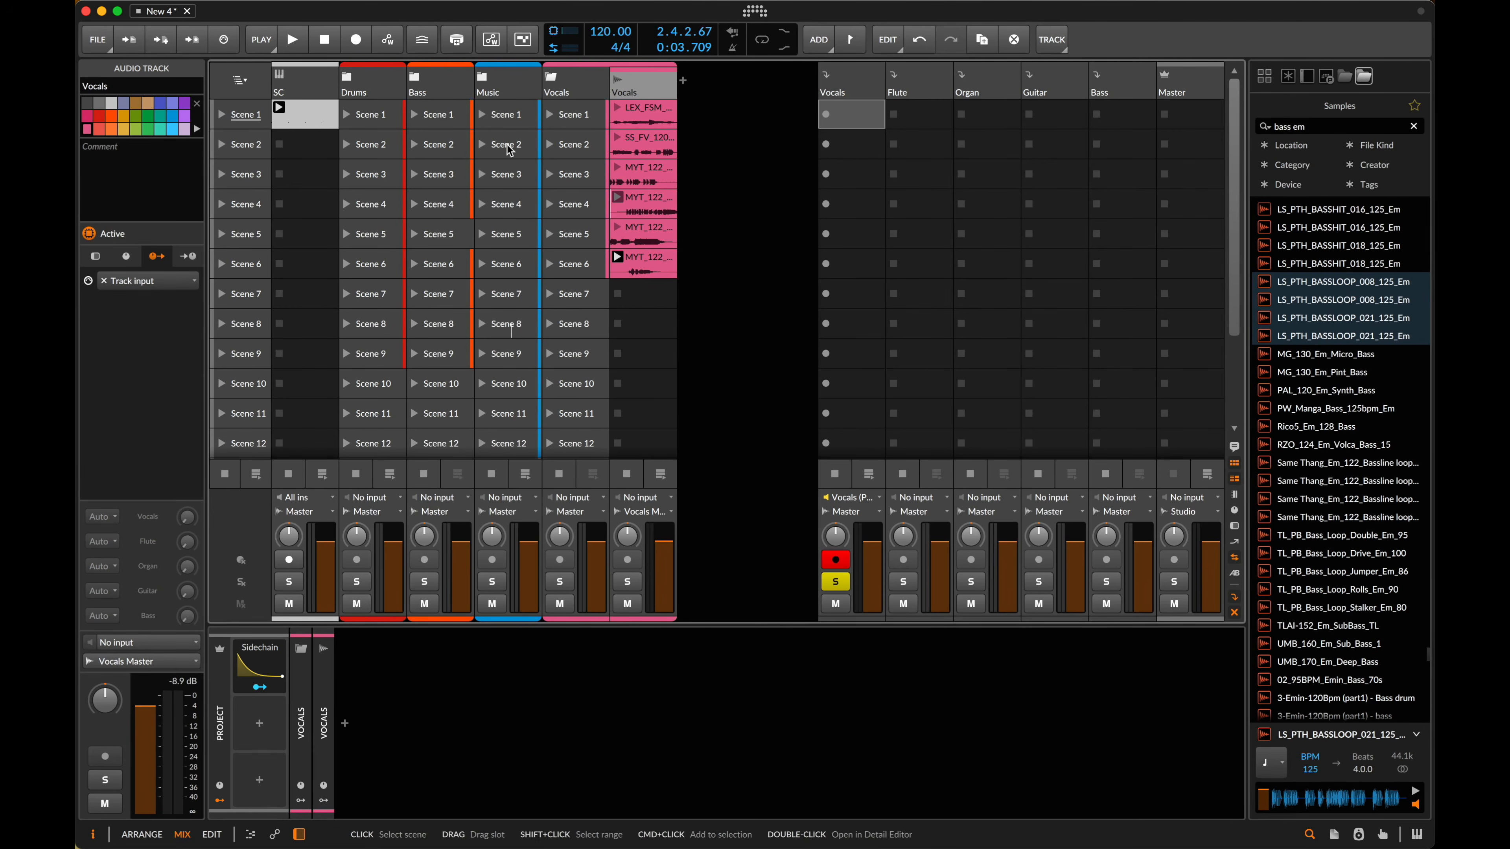
{"action": "key", "text": "super+z"}
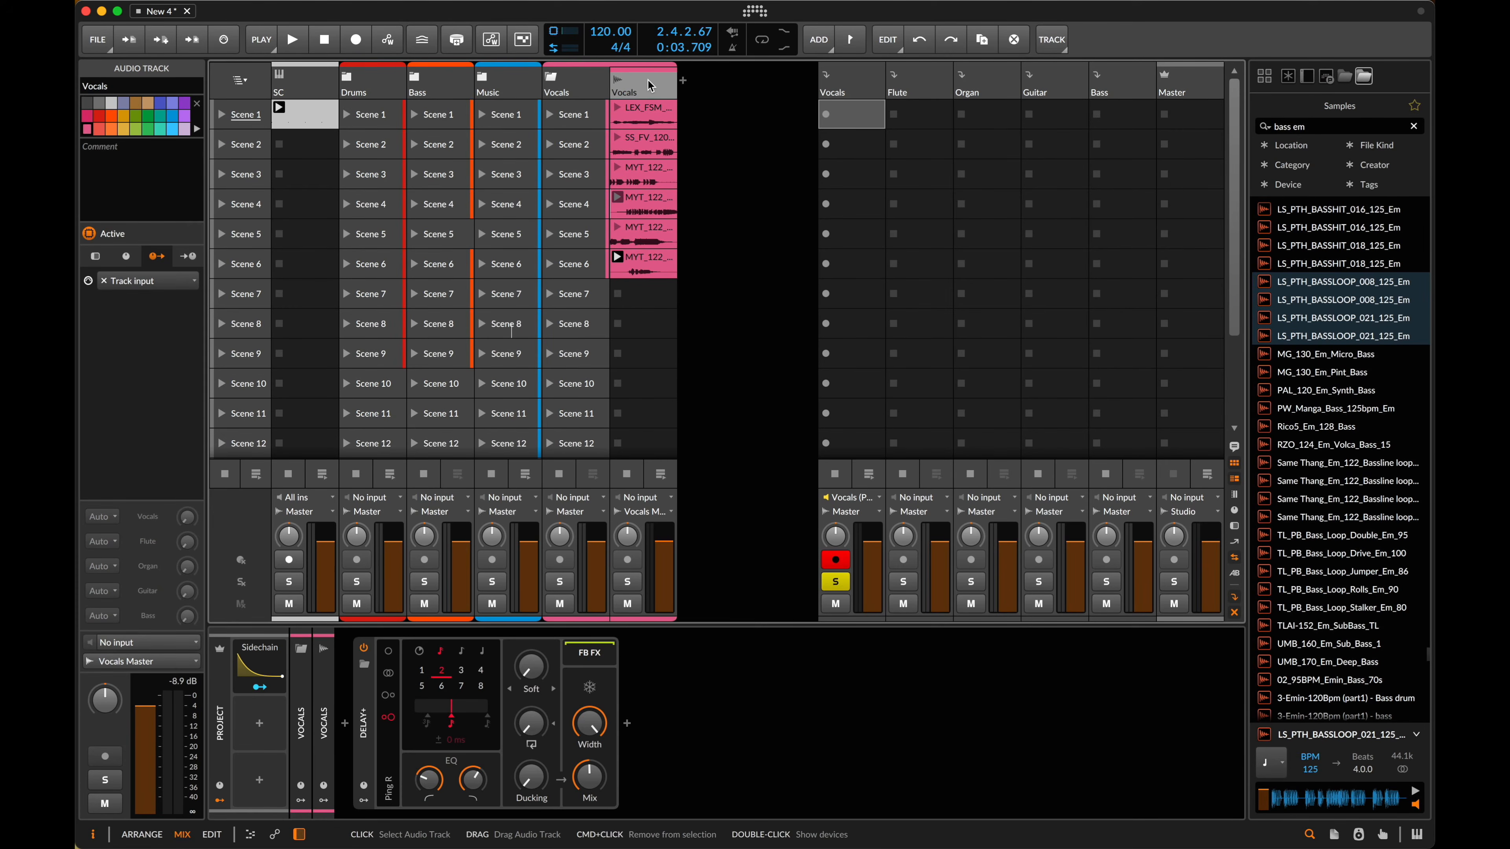
- Raise the Delay+ feedback on the Vocals track and set the Flute FX track's input to Flute (PRE) from the Music group
{"action": "left_click_drag", "start_coordinate": [534, 715], "coordinate": [534, 649]}
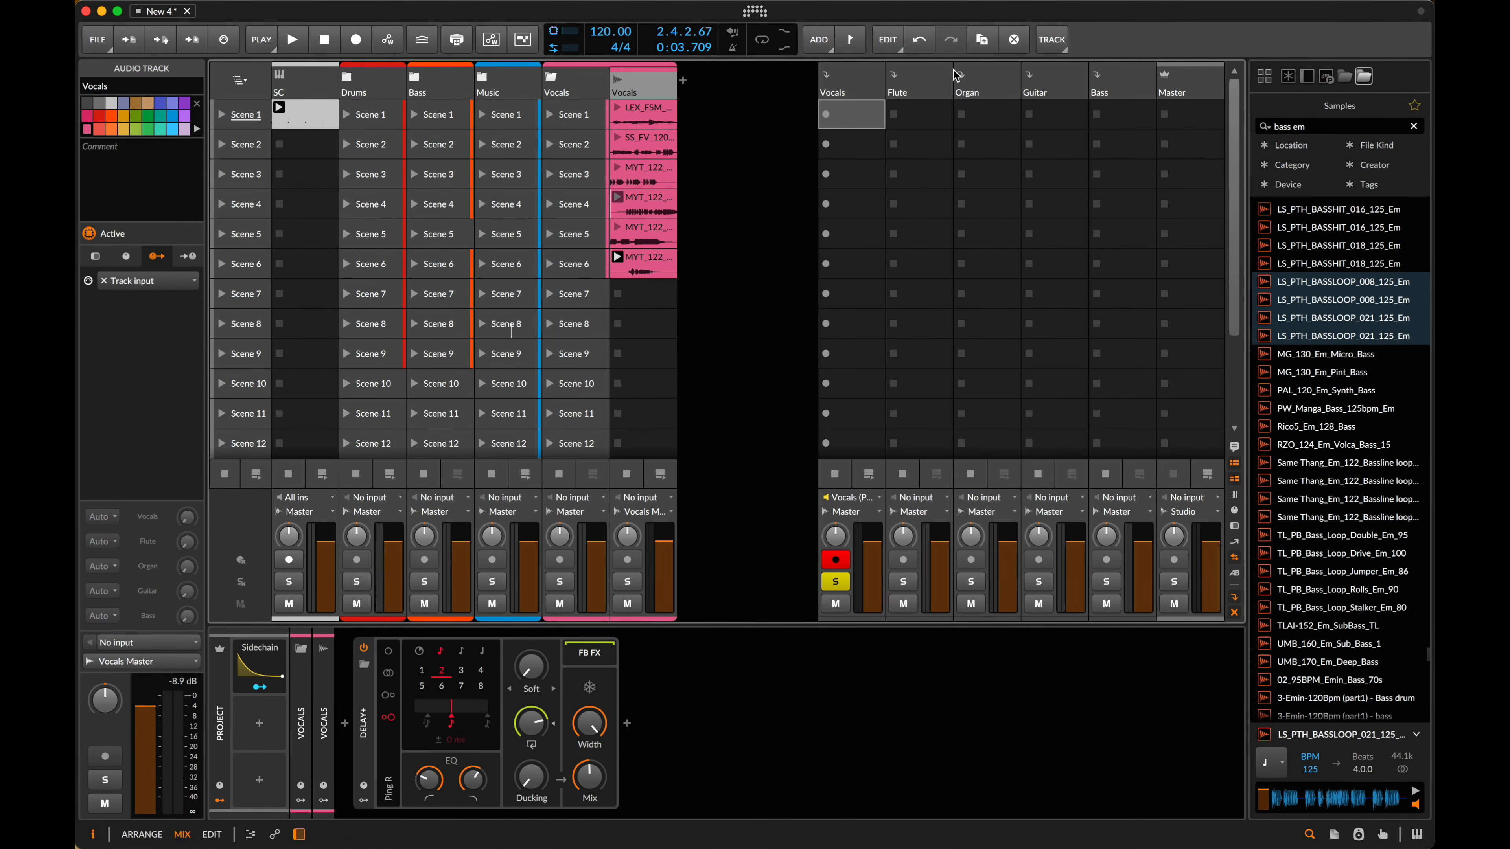
{"action": "left_click", "coordinate": [920, 497]}
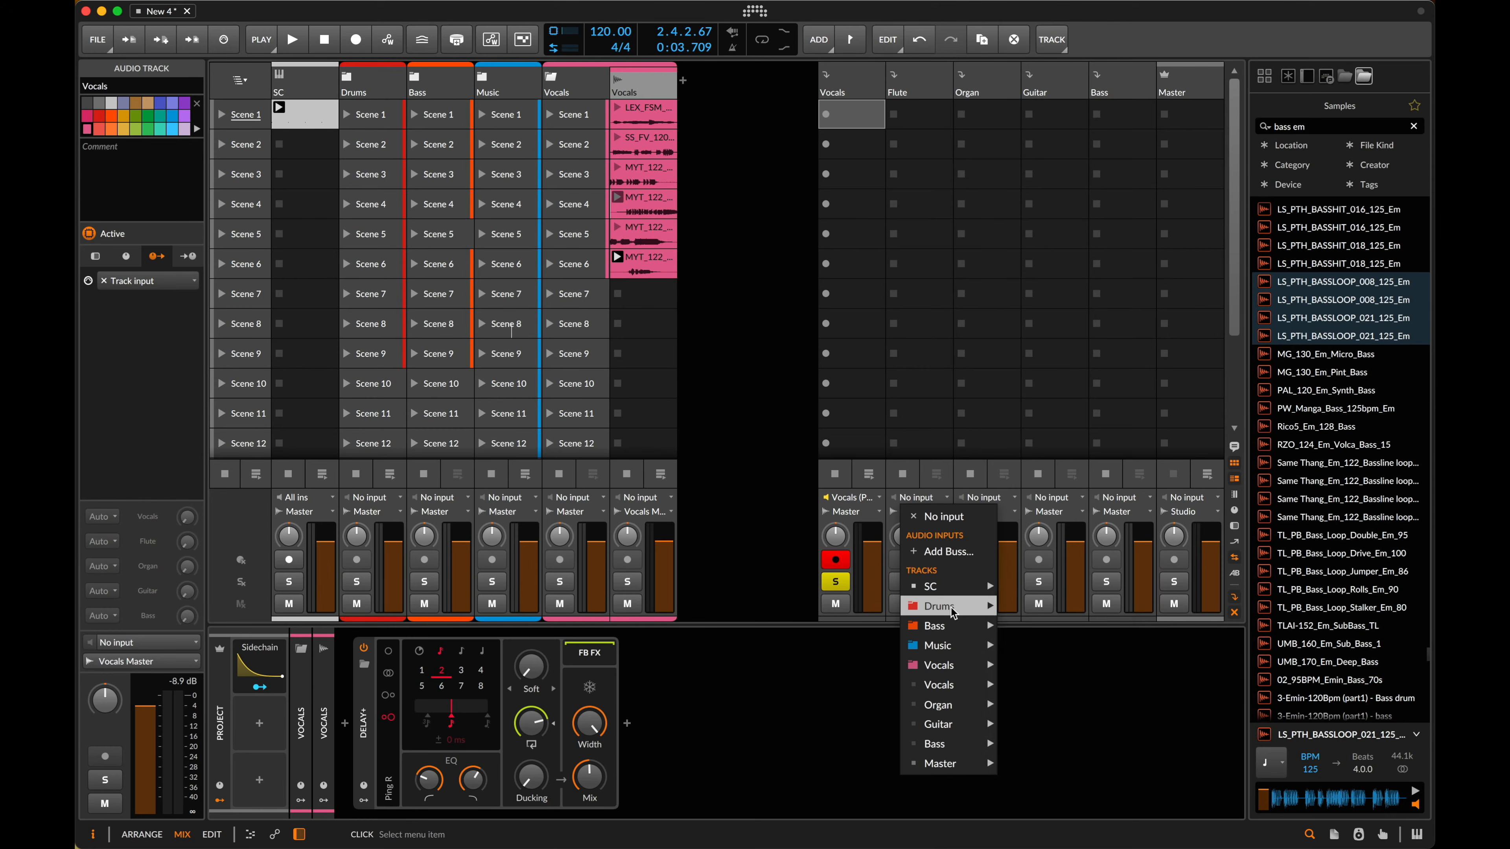
{"action": "mouse_move", "coordinate": [945, 645]}
{"action": "mouse_move", "coordinate": [1046, 664]}
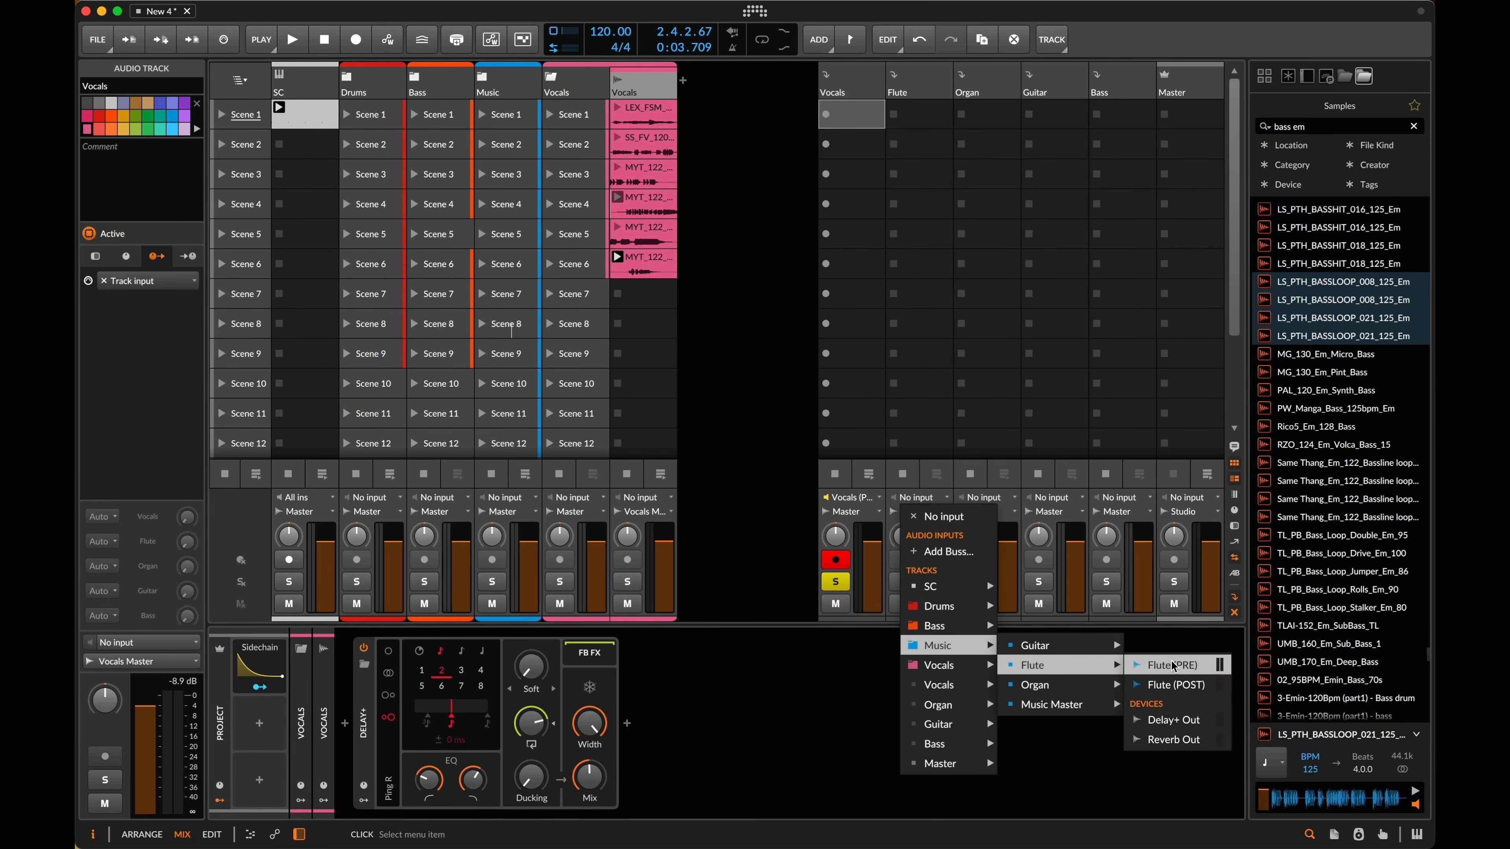
{"action": "left_click", "coordinate": [1173, 666]}
- Set the Organ FX track's input to Organ (PRE) from the Music group
{"action": "left_click", "coordinate": [999, 81]}
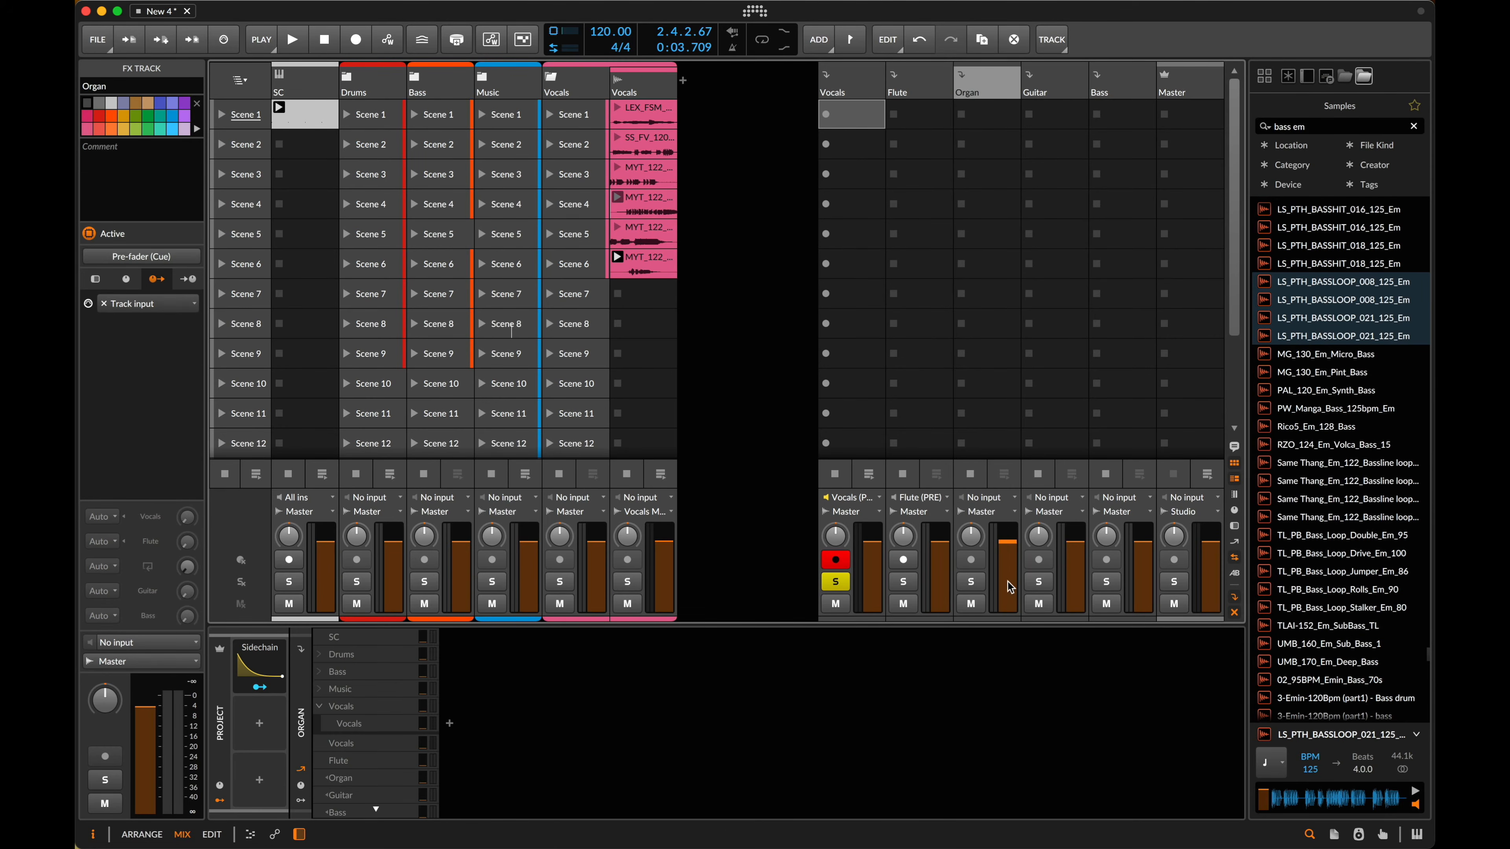
{"action": "left_click", "coordinate": [998, 501]}
{"action": "mouse_move", "coordinate": [1038, 645]}
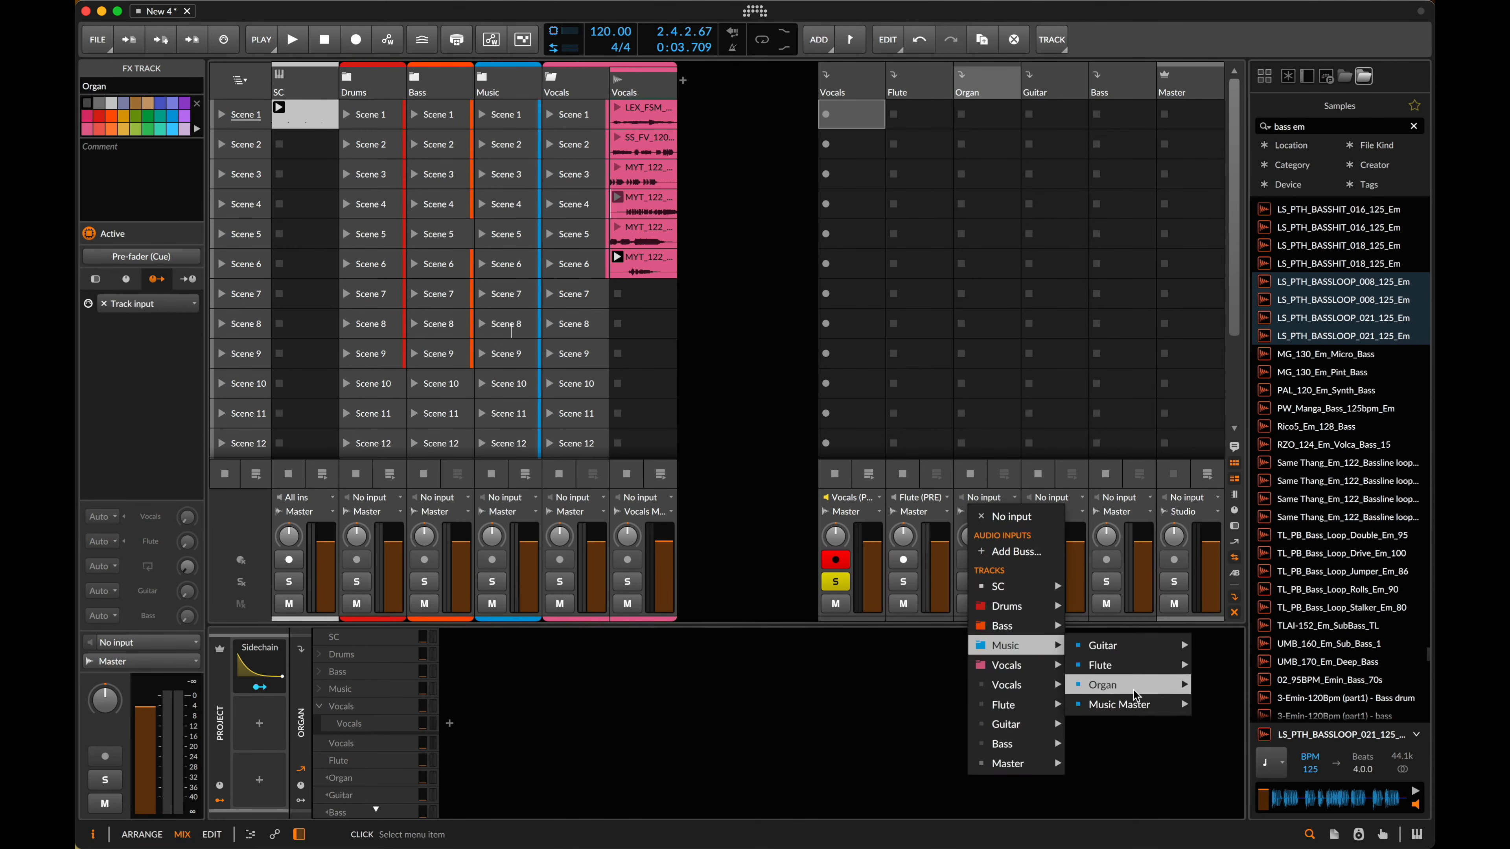
{"action": "left_click", "coordinate": [1234, 685]}
- Set the Guitar FX track's input to Guitar (PRE) from the Music group
{"action": "left_click", "coordinate": [1069, 272]}
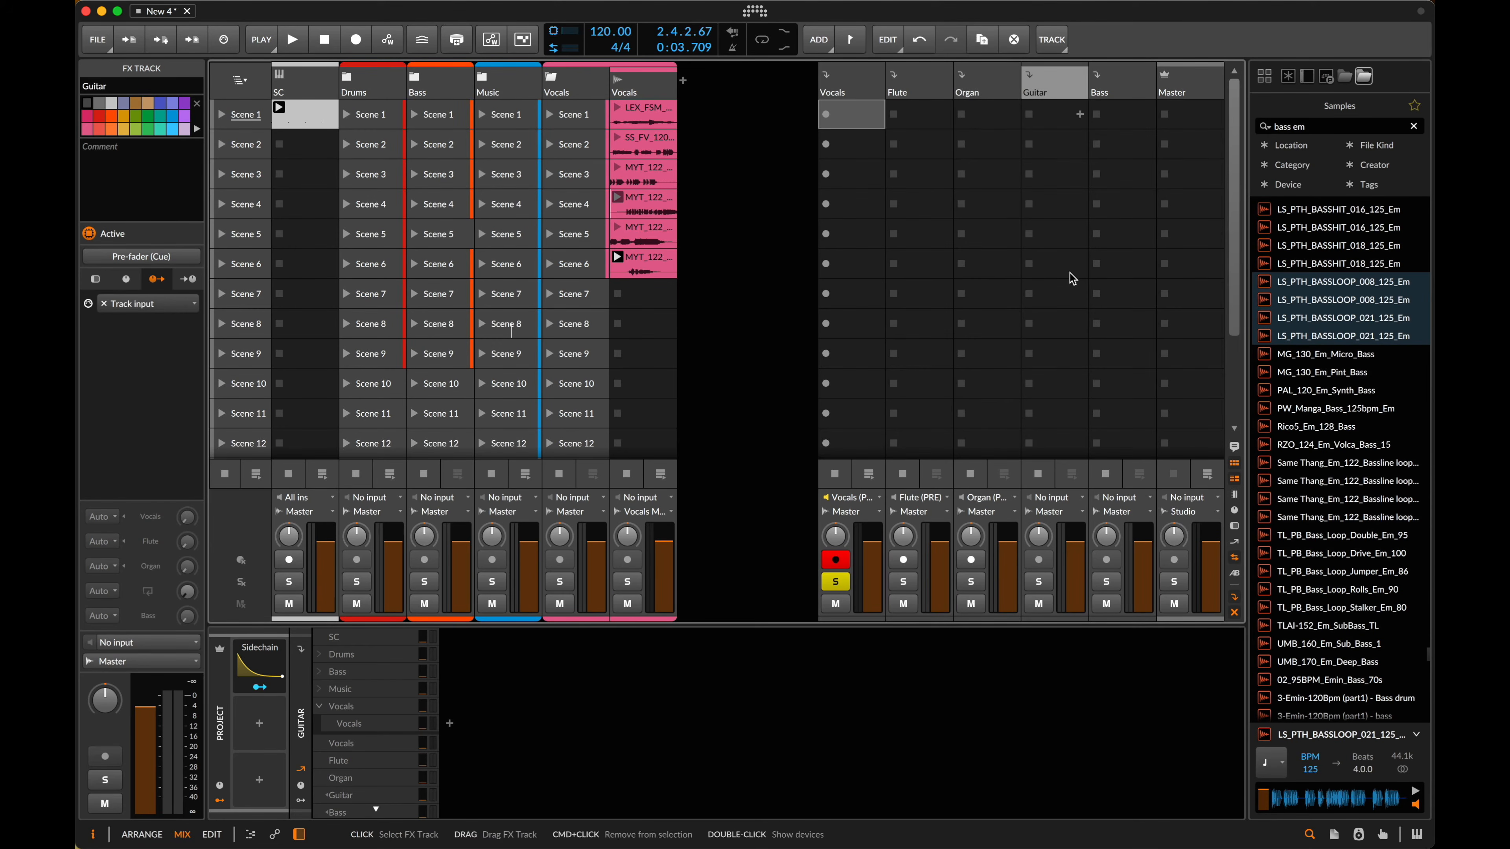
{"action": "left_click", "coordinate": [1056, 500]}
{"action": "mouse_move", "coordinate": [1108, 673]}
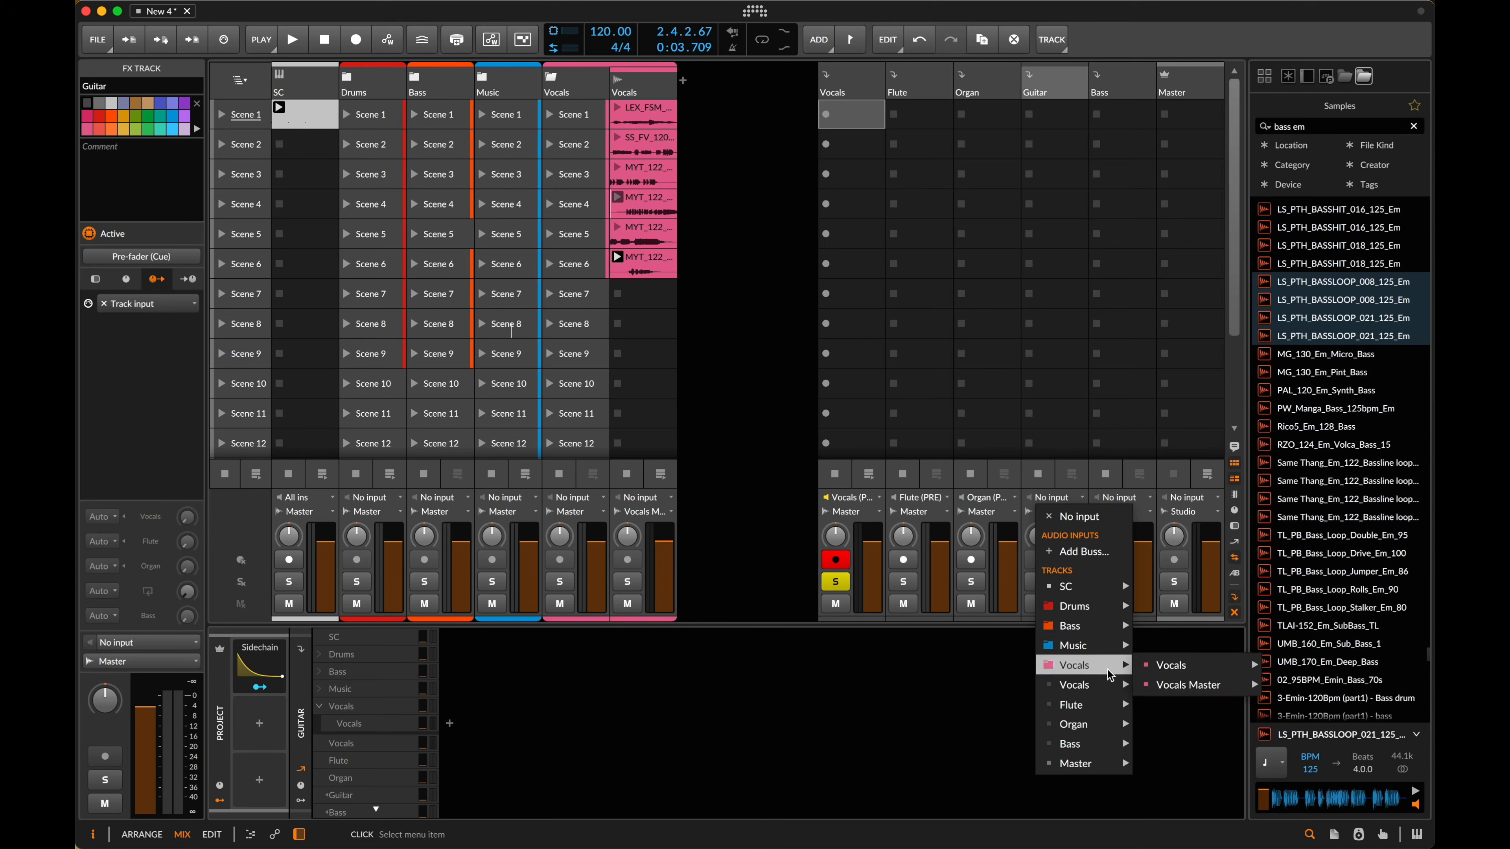
{"action": "mouse_move", "coordinate": [1076, 645]}
{"action": "mouse_move", "coordinate": [1183, 645]}
{"action": "left_click", "coordinate": [1275, 651]}
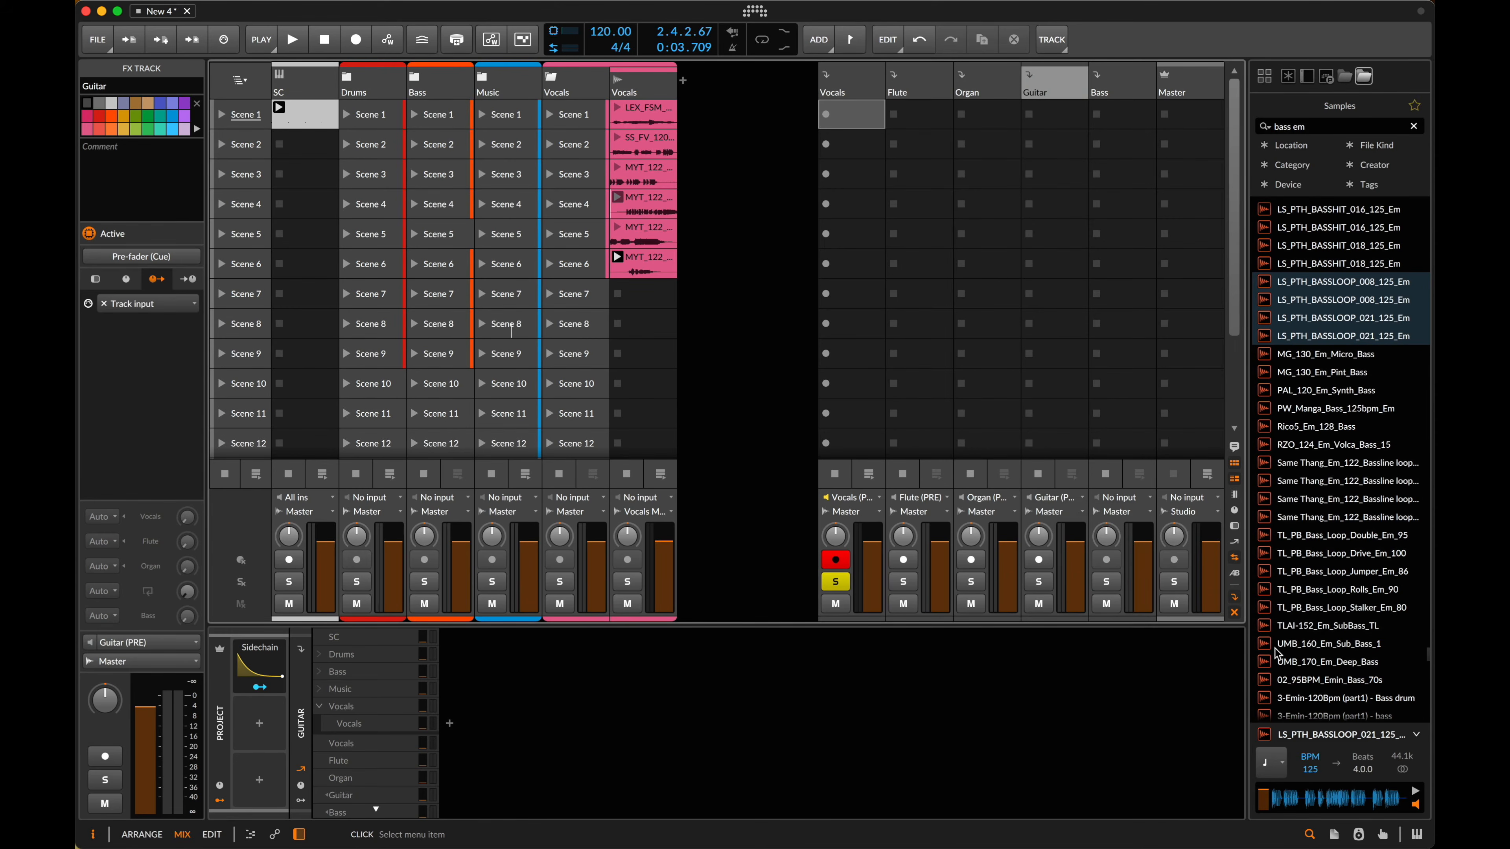
- Set the Bass FX track's input to Bass (PRE) from the Bass track in the Bass group
{"action": "left_click", "coordinate": [1103, 89]}
{"action": "left_click", "coordinate": [1127, 498]}
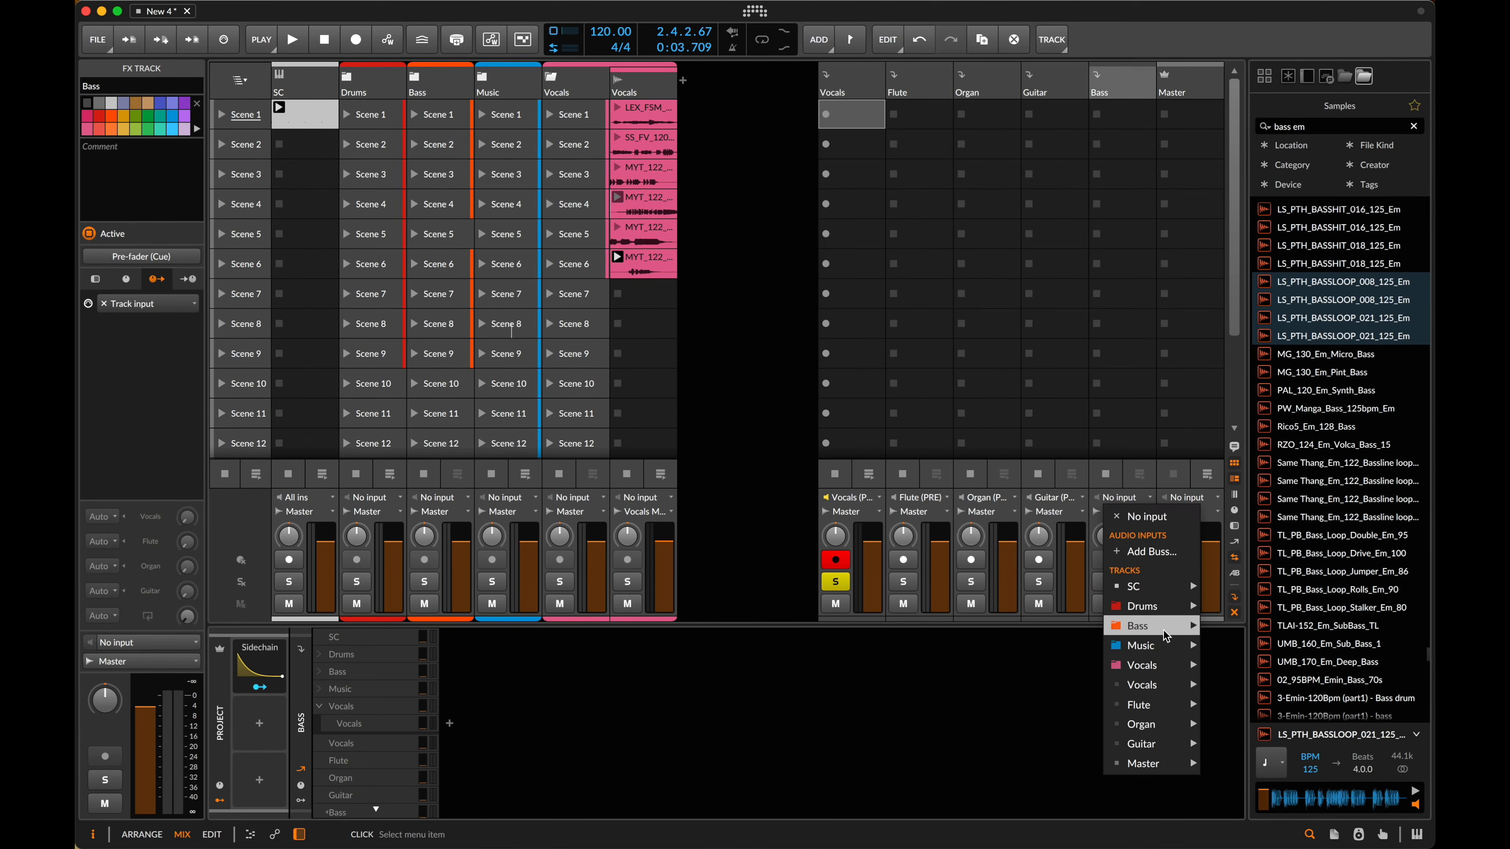
{"action": "mouse_move", "coordinate": [1165, 624]}
{"action": "mouse_move", "coordinate": [1260, 624]}
{"action": "left_click", "coordinate": [1359, 623]}
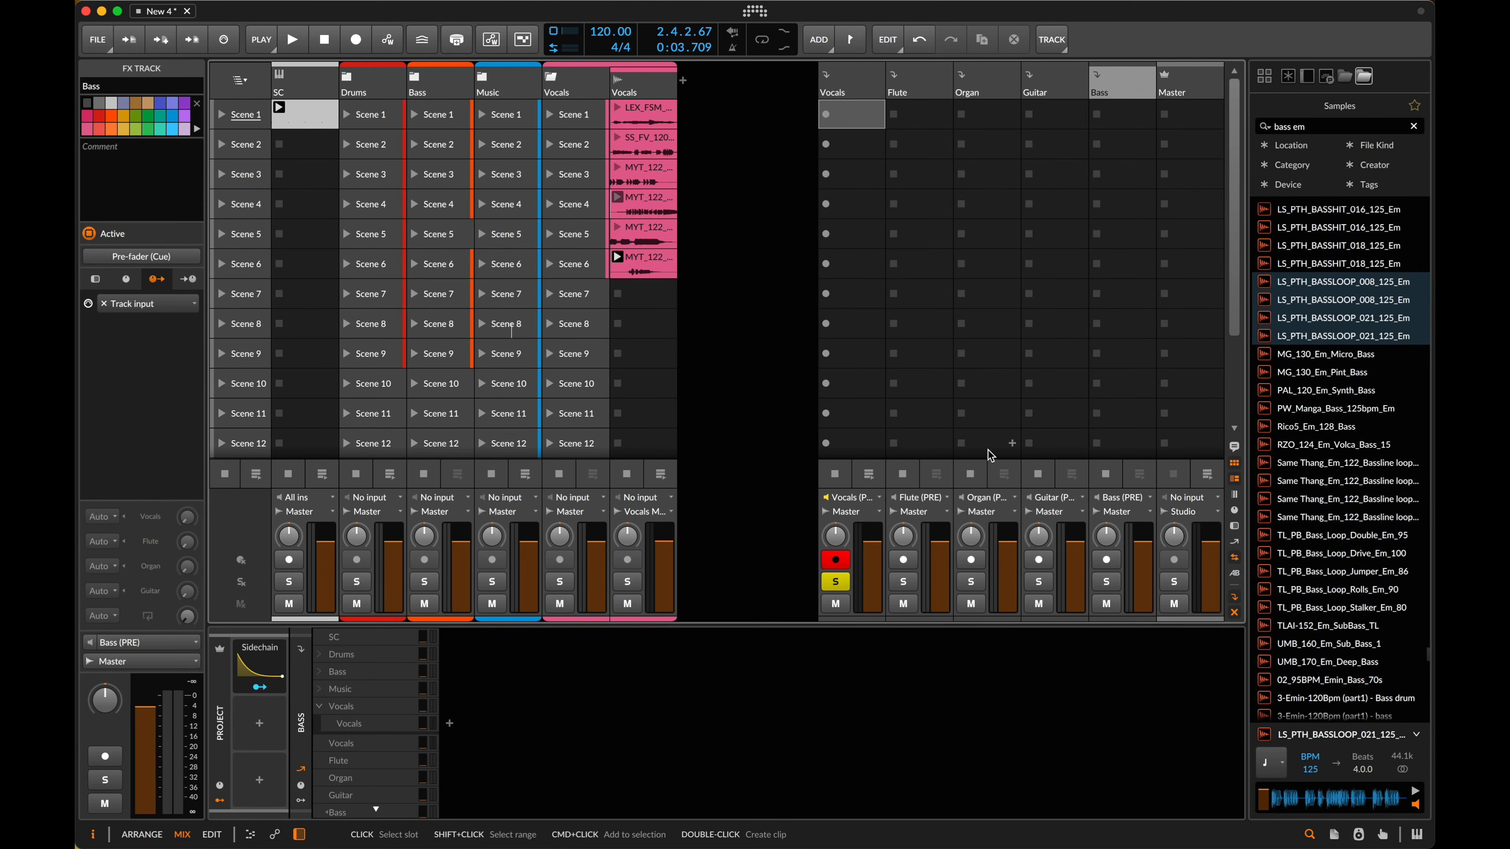
- Arm the Flute, Organ, Guitar and Bass FX tracks for recording and add a new audio track after the Vocals group
{"action": "left_click", "coordinate": [904, 562]}
{"action": "left_click", "coordinate": [975, 561]}
{"action": "left_click", "coordinate": [1039, 560]}
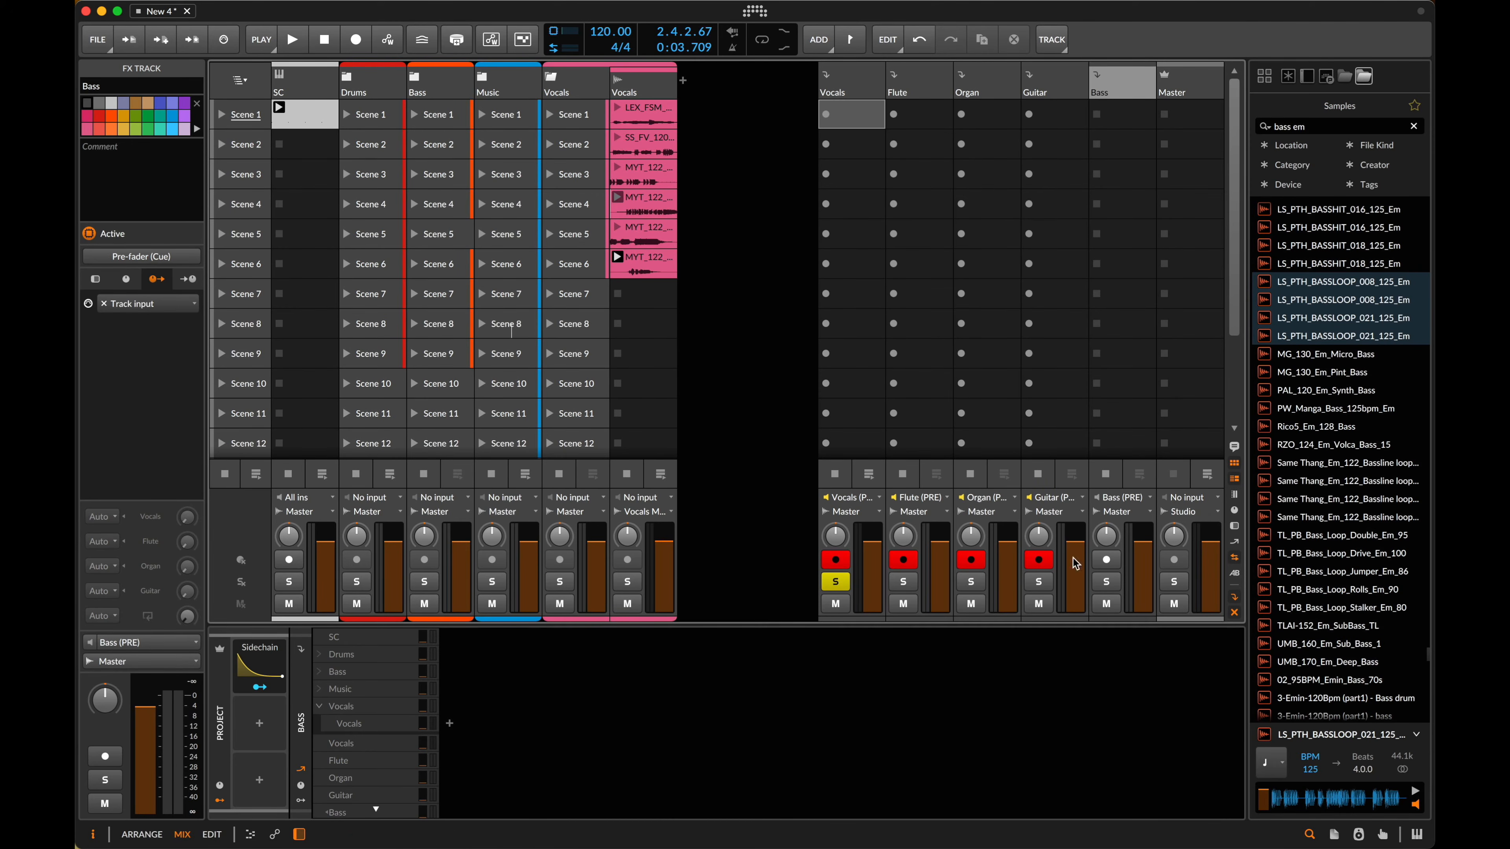
{"action": "key", "text": "super+t"}
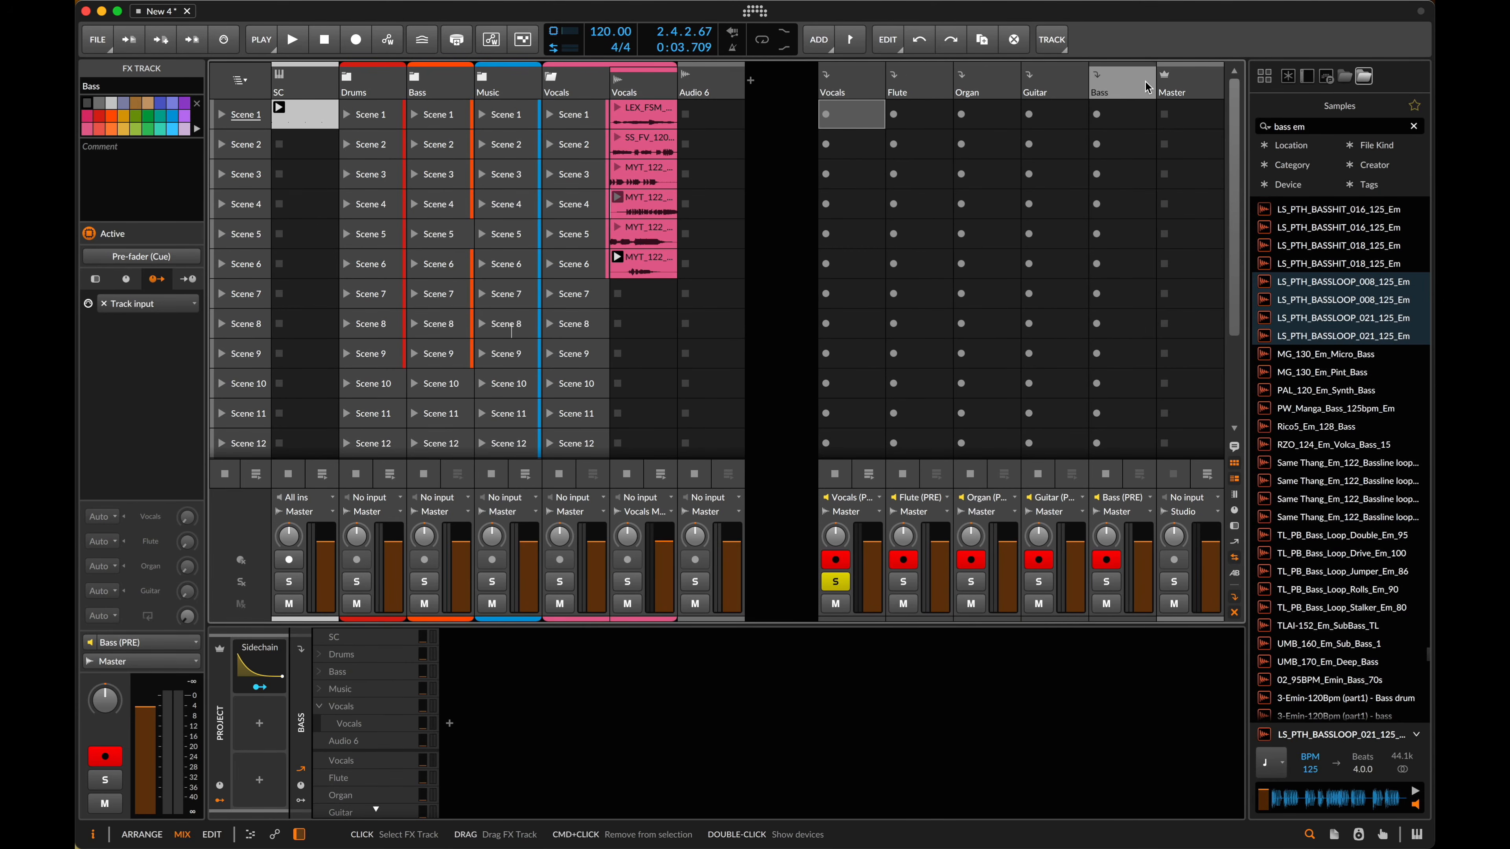
- Duplicate the Bass FX track twice and rename the copies Congas and Top
{"action": "key", "text": "super+d"}
{"action": "key", "text": "super+d"}
{"action": "key", "text": "super+r"}
{"action": "type", "text": "C"}
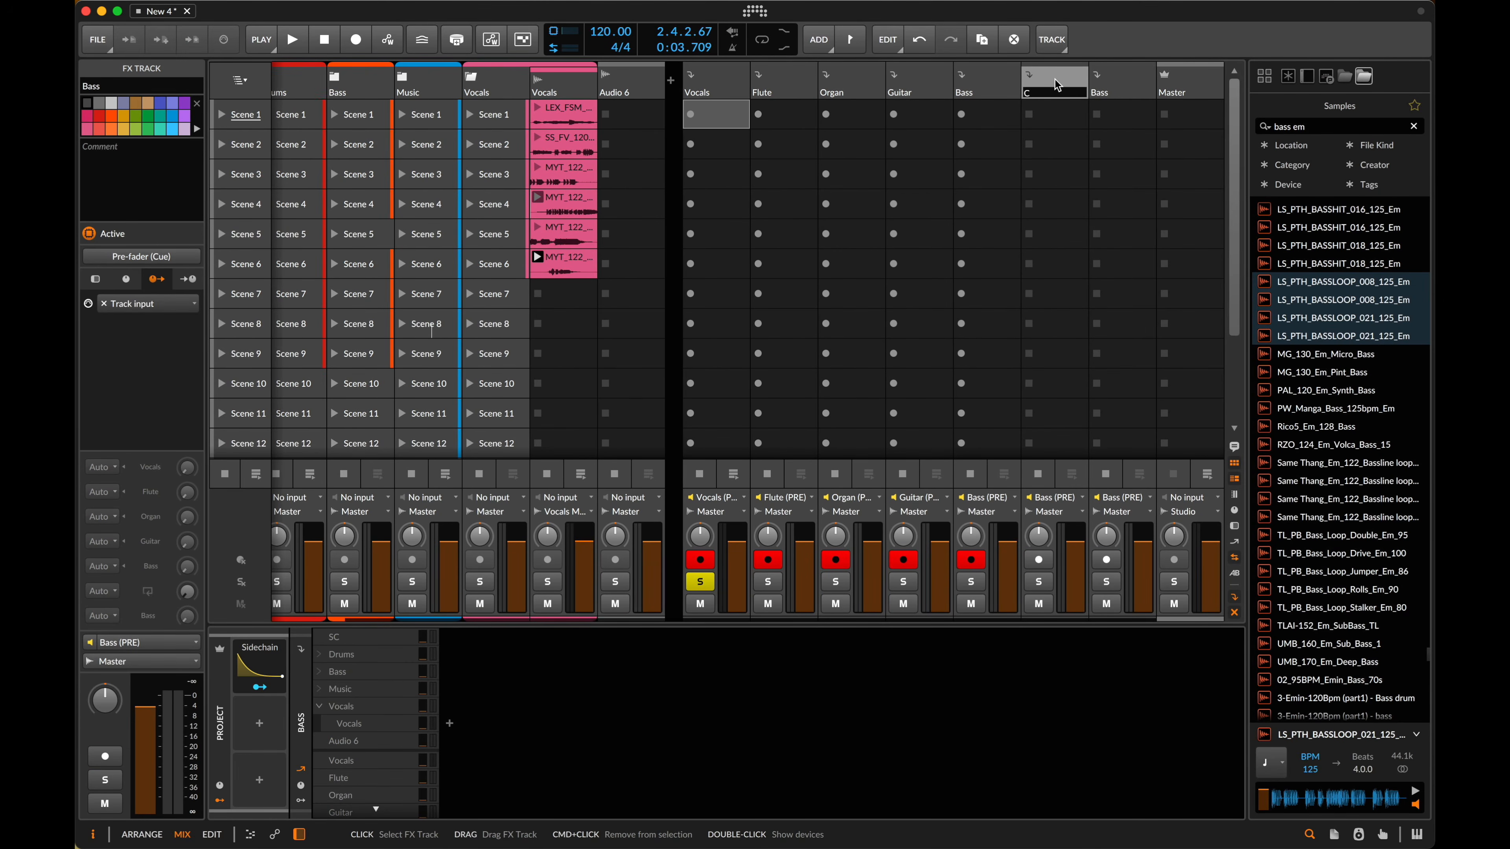
{"action": "type", "text": "ongas"}
{"action": "key", "text": "Tab"}
{"action": "type", "text": "Top"}
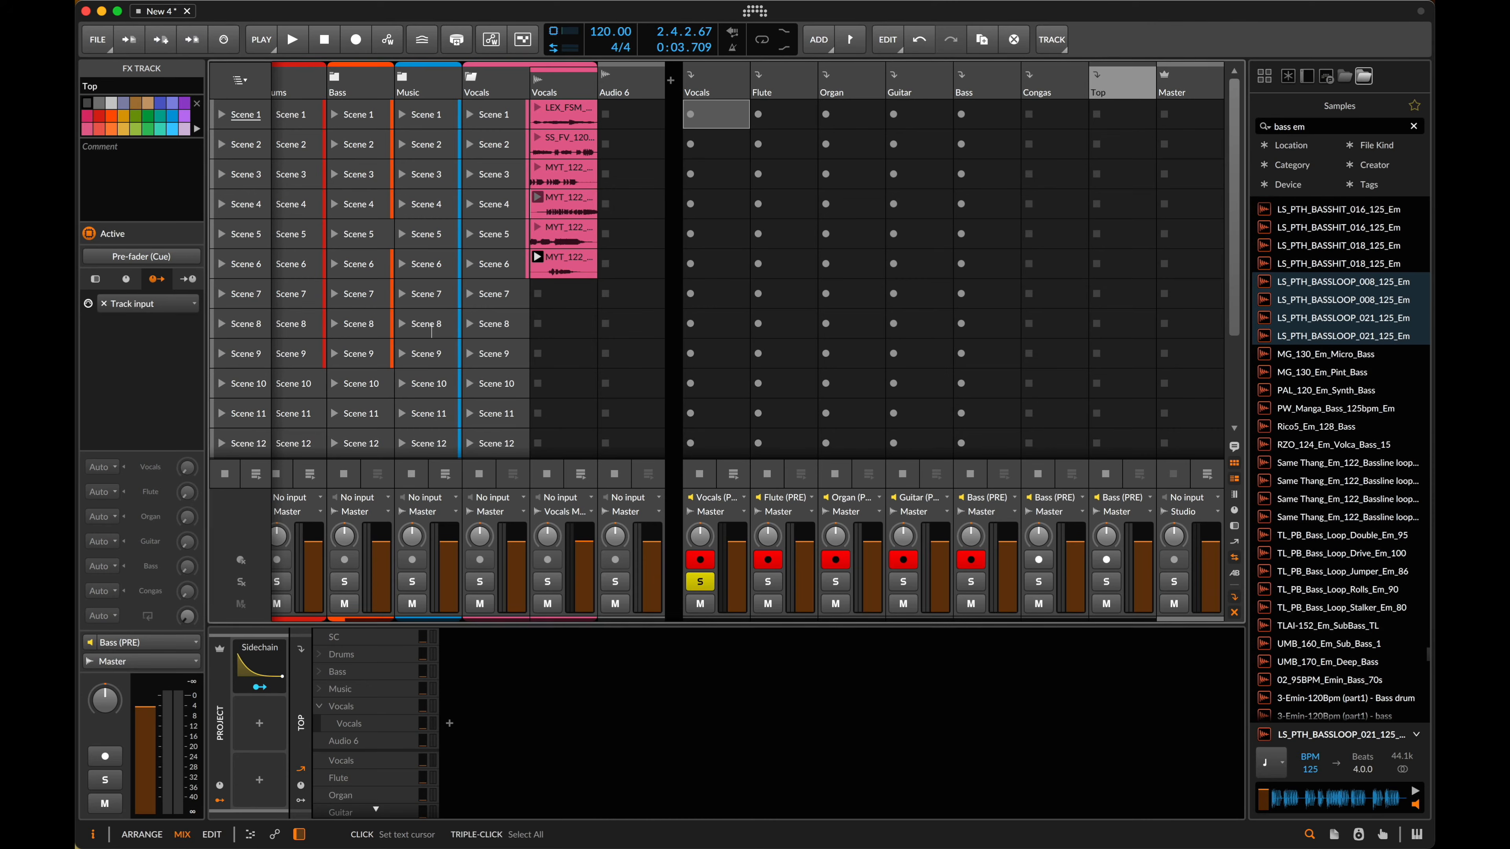
- Set the Top FX track's input to Top 2 (PRE) from the Drums group
{"action": "left_click", "coordinate": [1132, 494]}
{"action": "mouse_move", "coordinate": [1165, 606]}
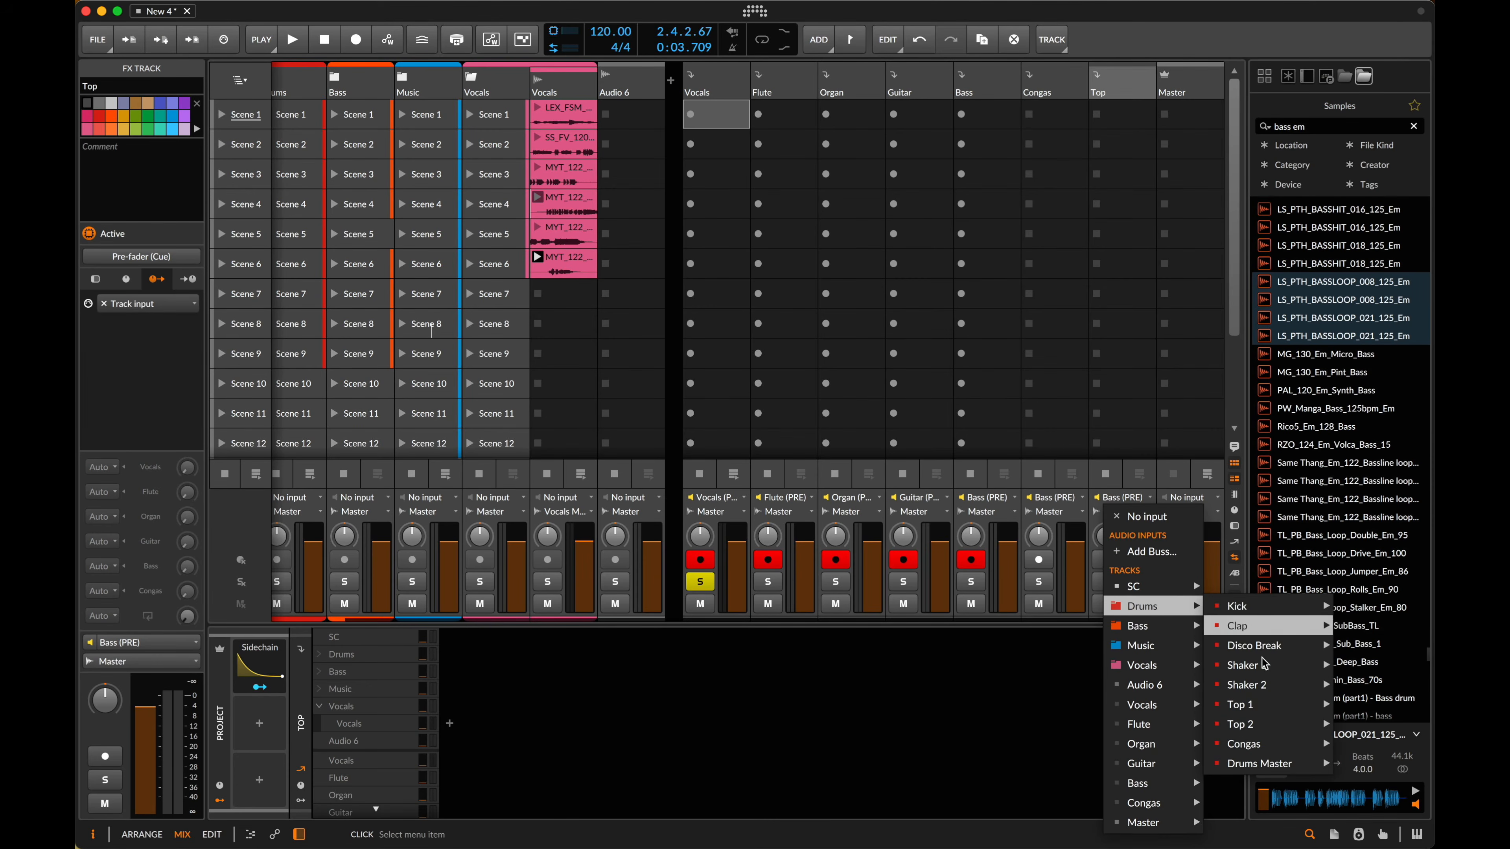
{"action": "mouse_move", "coordinate": [1257, 713]}
{"action": "left_click", "coordinate": [1153, 725]}
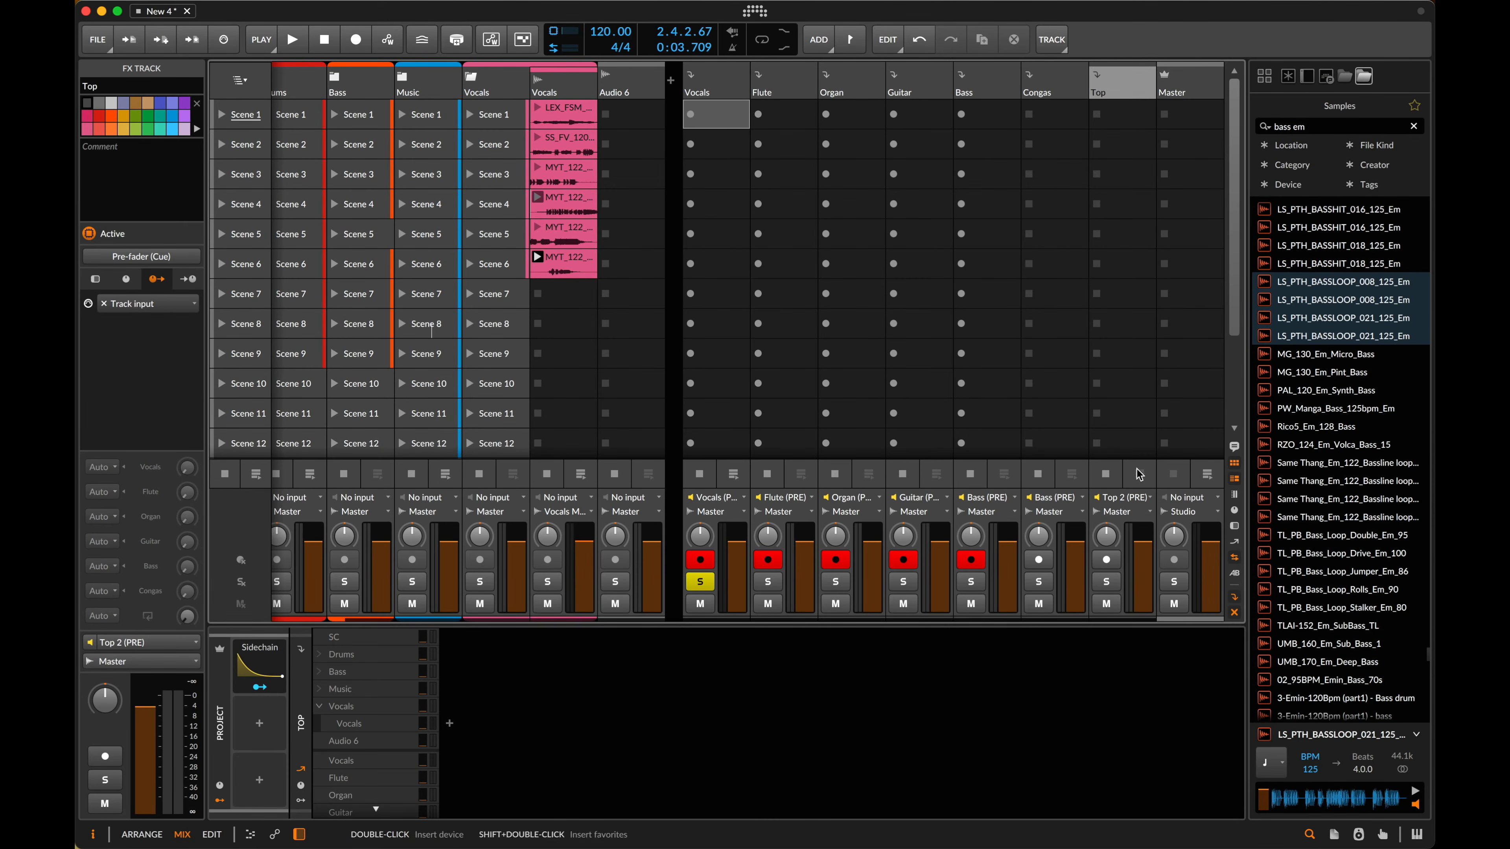
- Set the Congas FX track's input to Congas (PRE) from the Drums group and arm it for recording
{"action": "left_click", "coordinate": [1050, 99]}
{"action": "left_click", "coordinate": [1049, 498]}
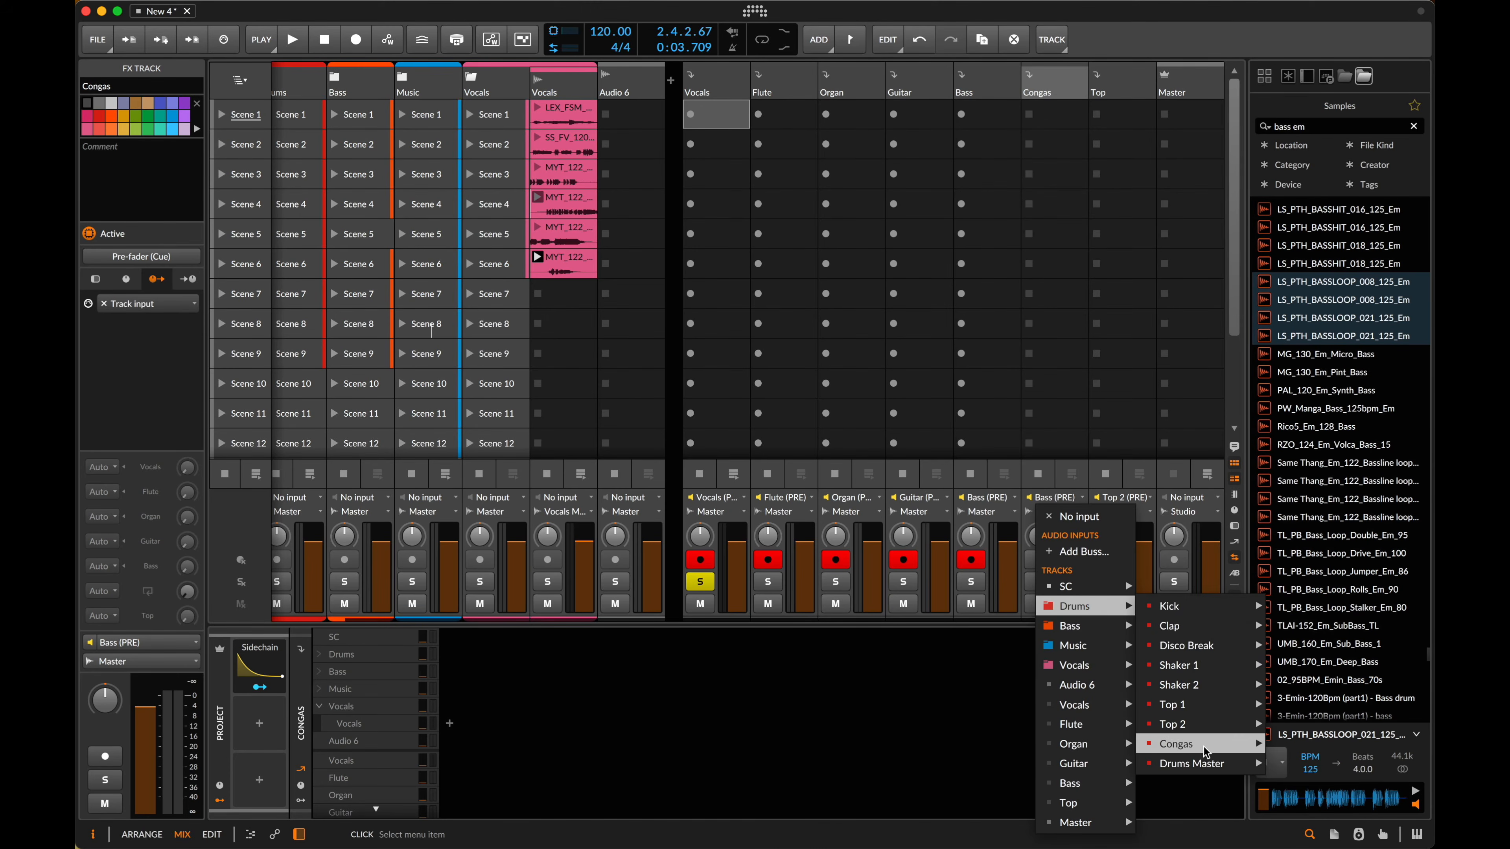
{"action": "mouse_move", "coordinate": [1100, 605]}
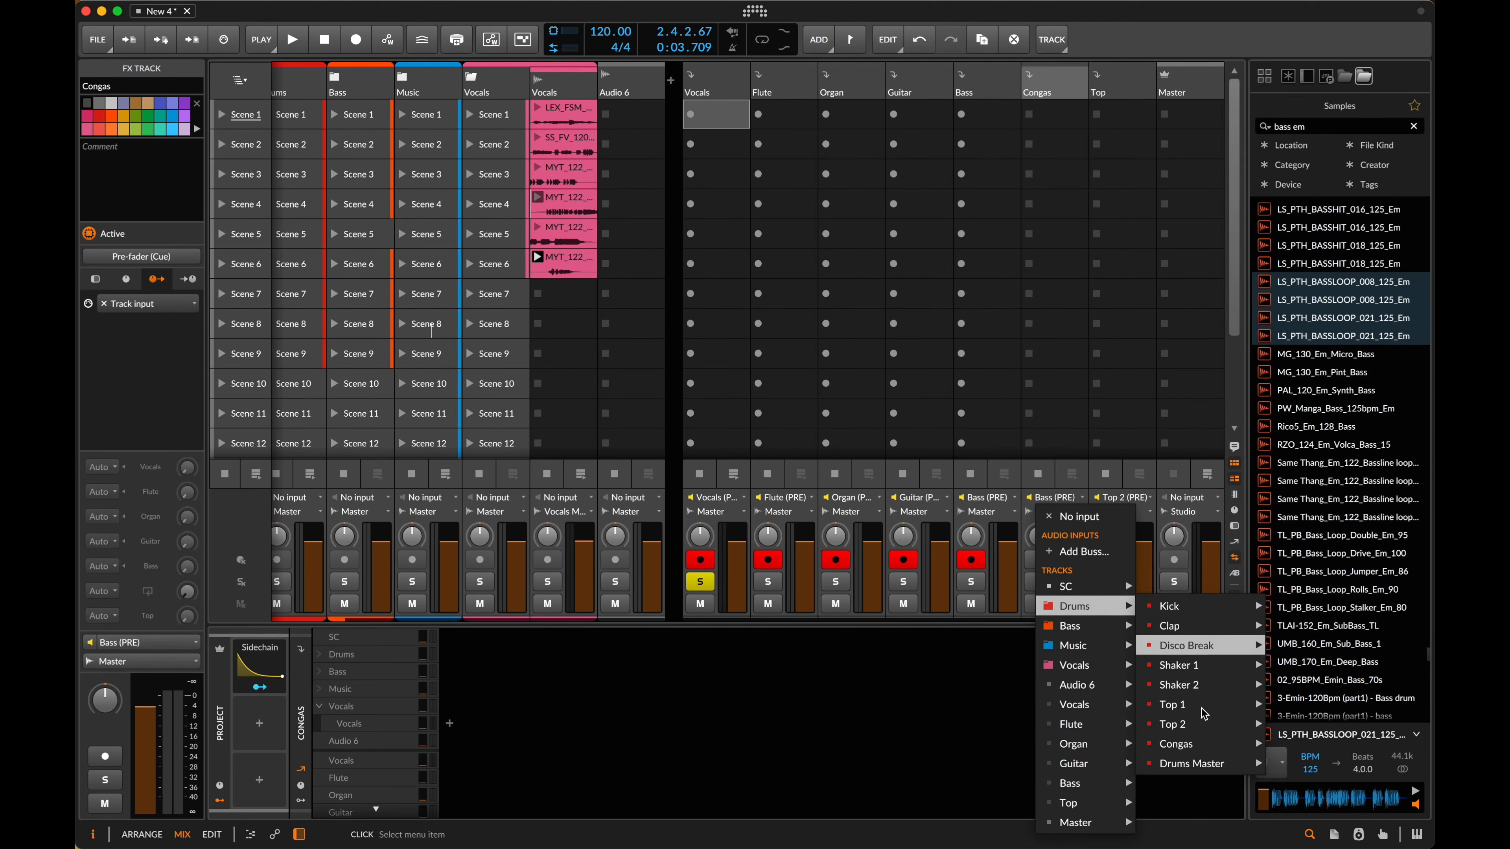
{"action": "mouse_move", "coordinate": [1224, 743]}
{"action": "left_click", "coordinate": [1303, 744]}
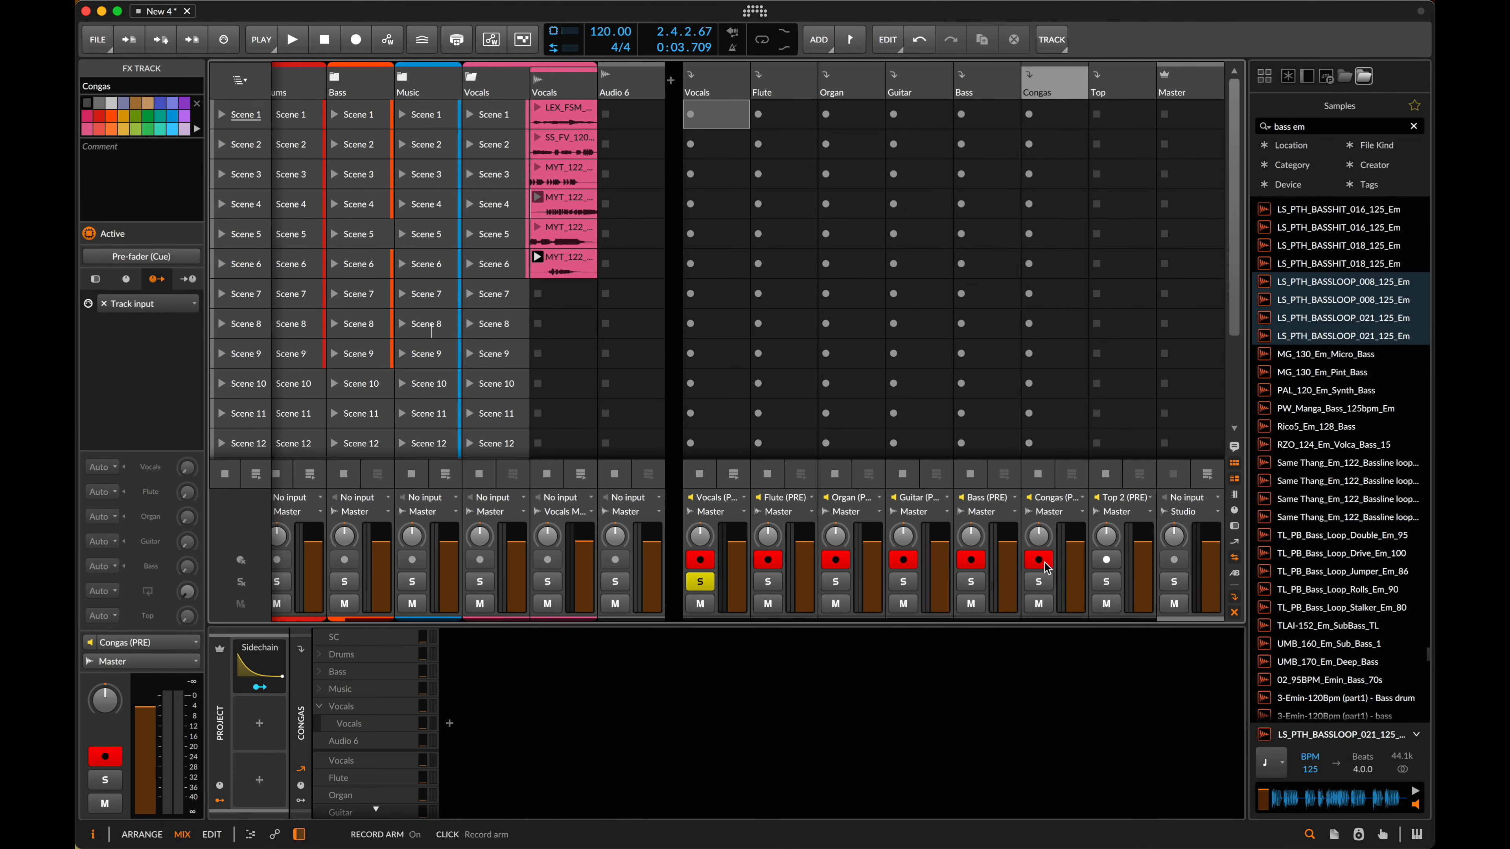
- Record all seven FX tracks from Vocals to Top into their Scene 1 slots, turning off the Vocals FX solo while recording
{"action": "key", "text": "alt+1"}
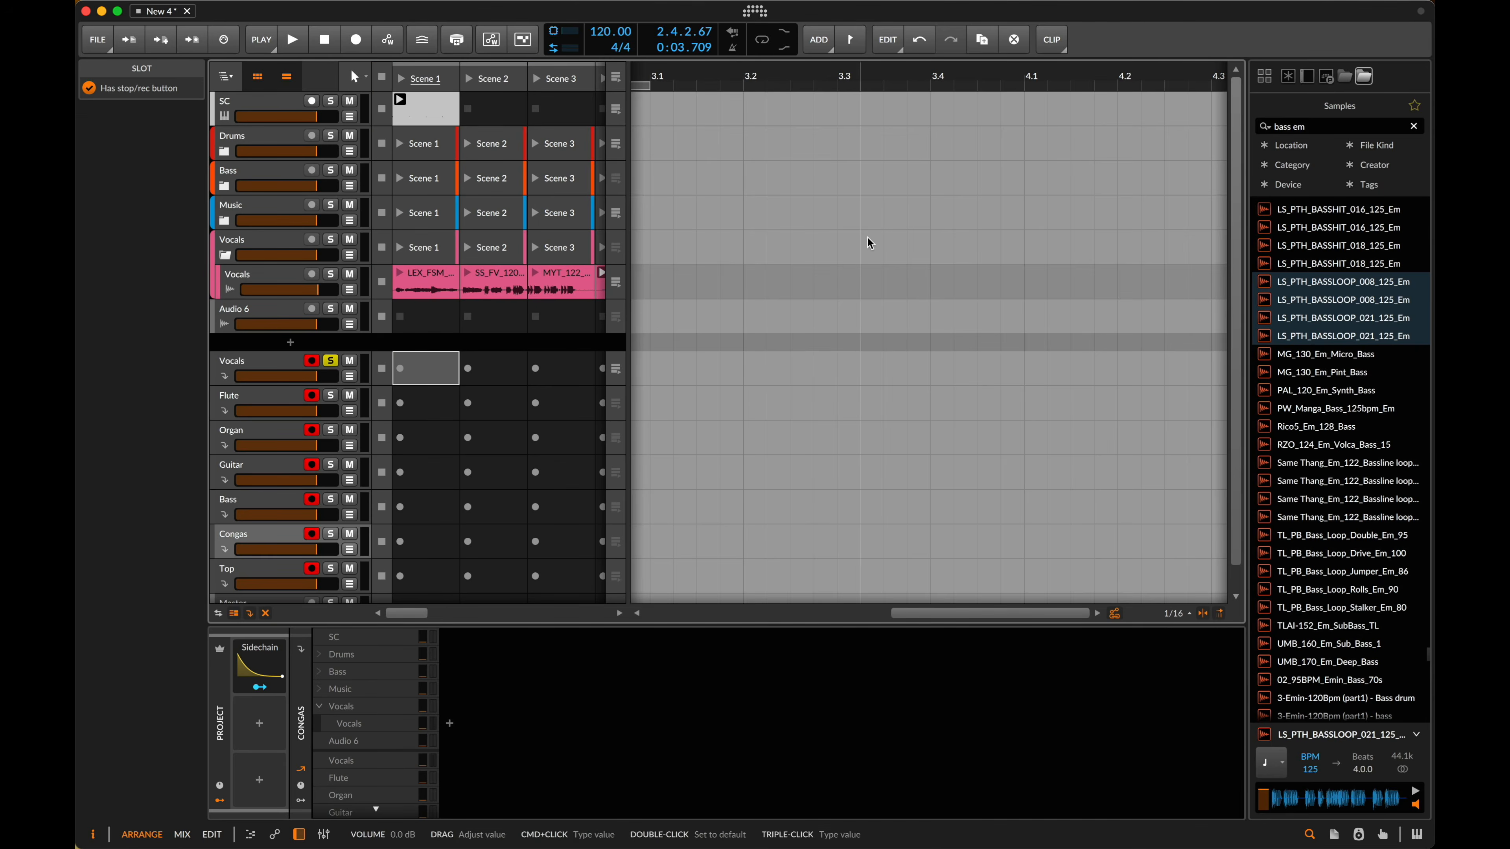
{"action": "key", "text": "alt+2"}
{"action": "scroll", "coordinate": [823, 124], "scroll_direction": "right", "scroll_amount": 2}
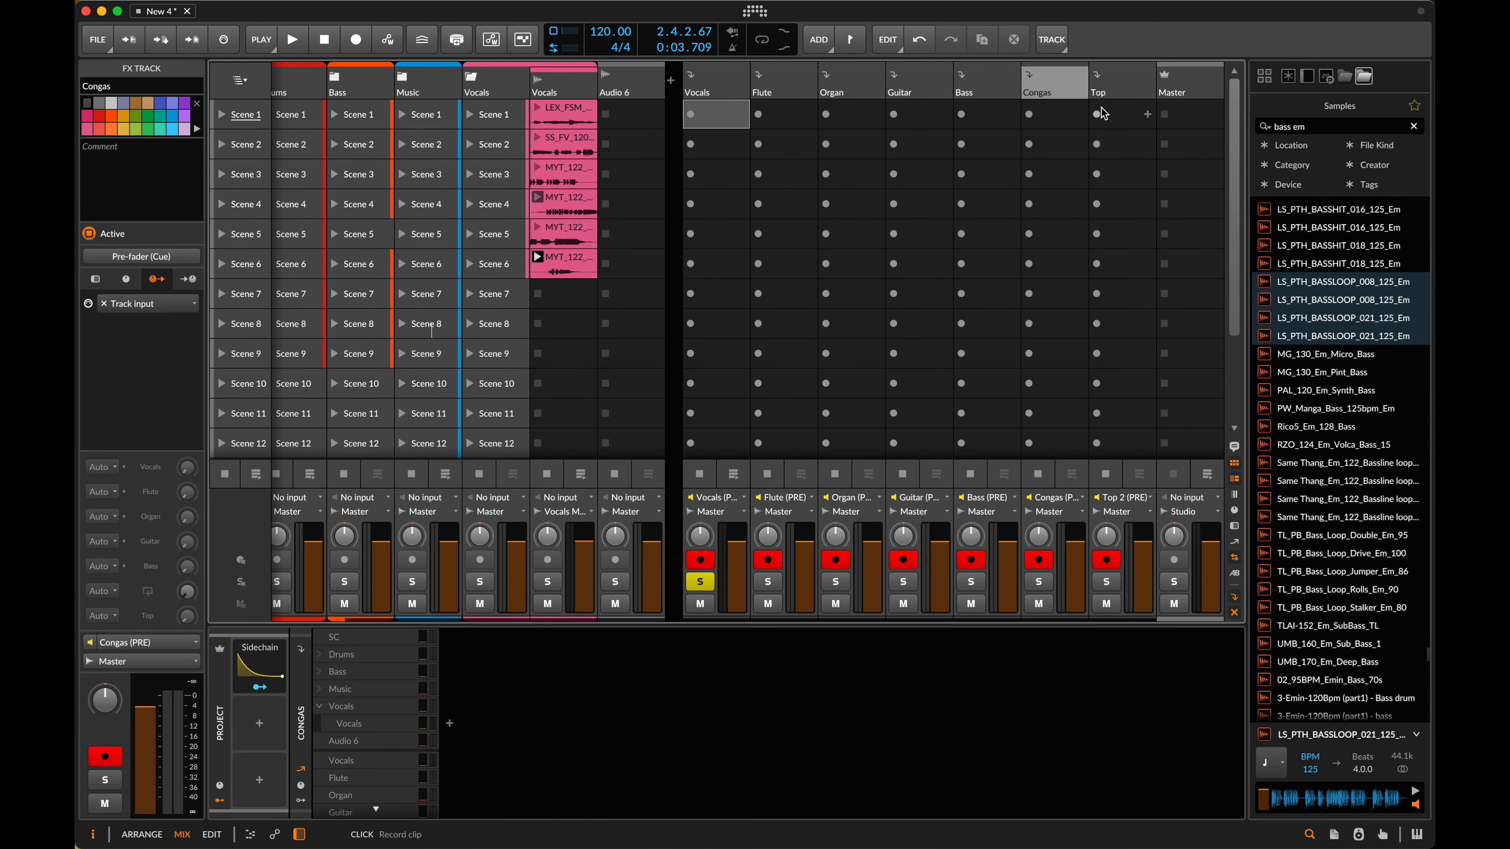
{"action": "left_click", "coordinate": [1120, 119], "text": "shift"}
{"action": "key", "text": "Return"}
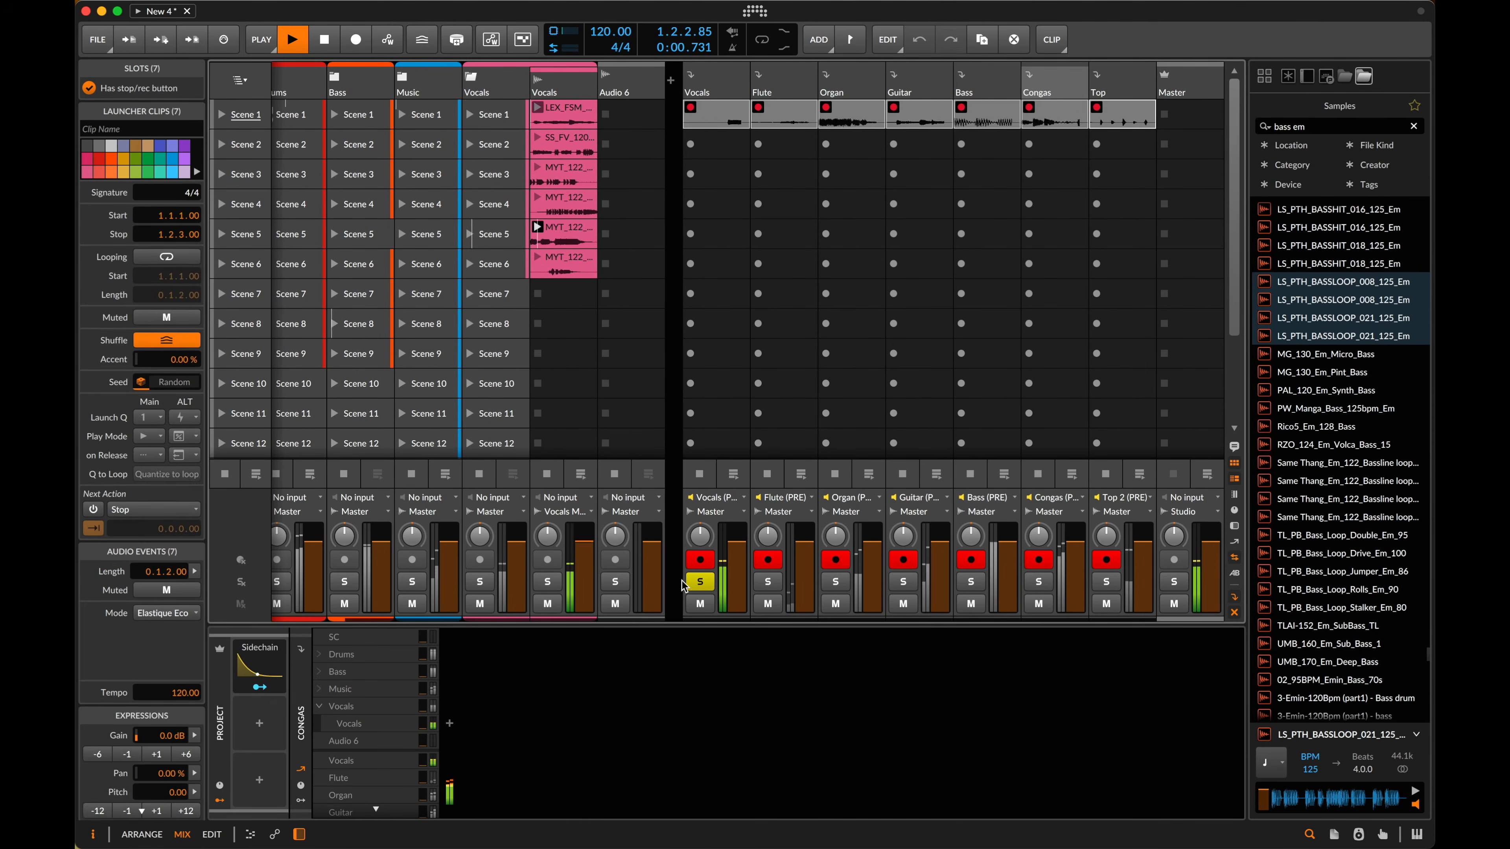
{"action": "left_click", "coordinate": [700, 581]}
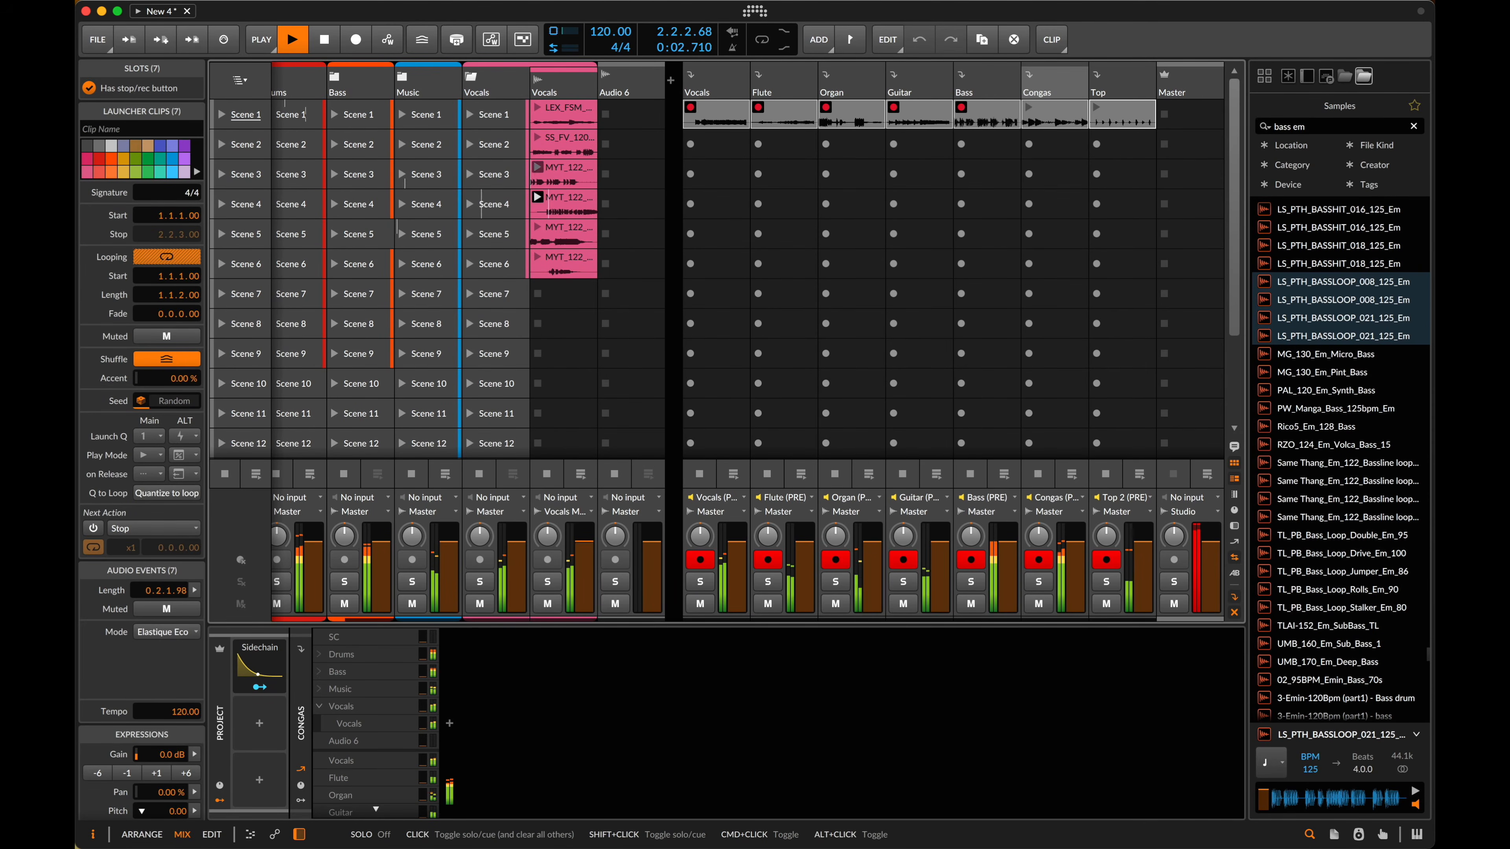
{"action": "key", "text": "space"}
- Start recording all seven FX tracks into their Scene 2 slots
{"action": "left_click", "coordinate": [1113, 142]}
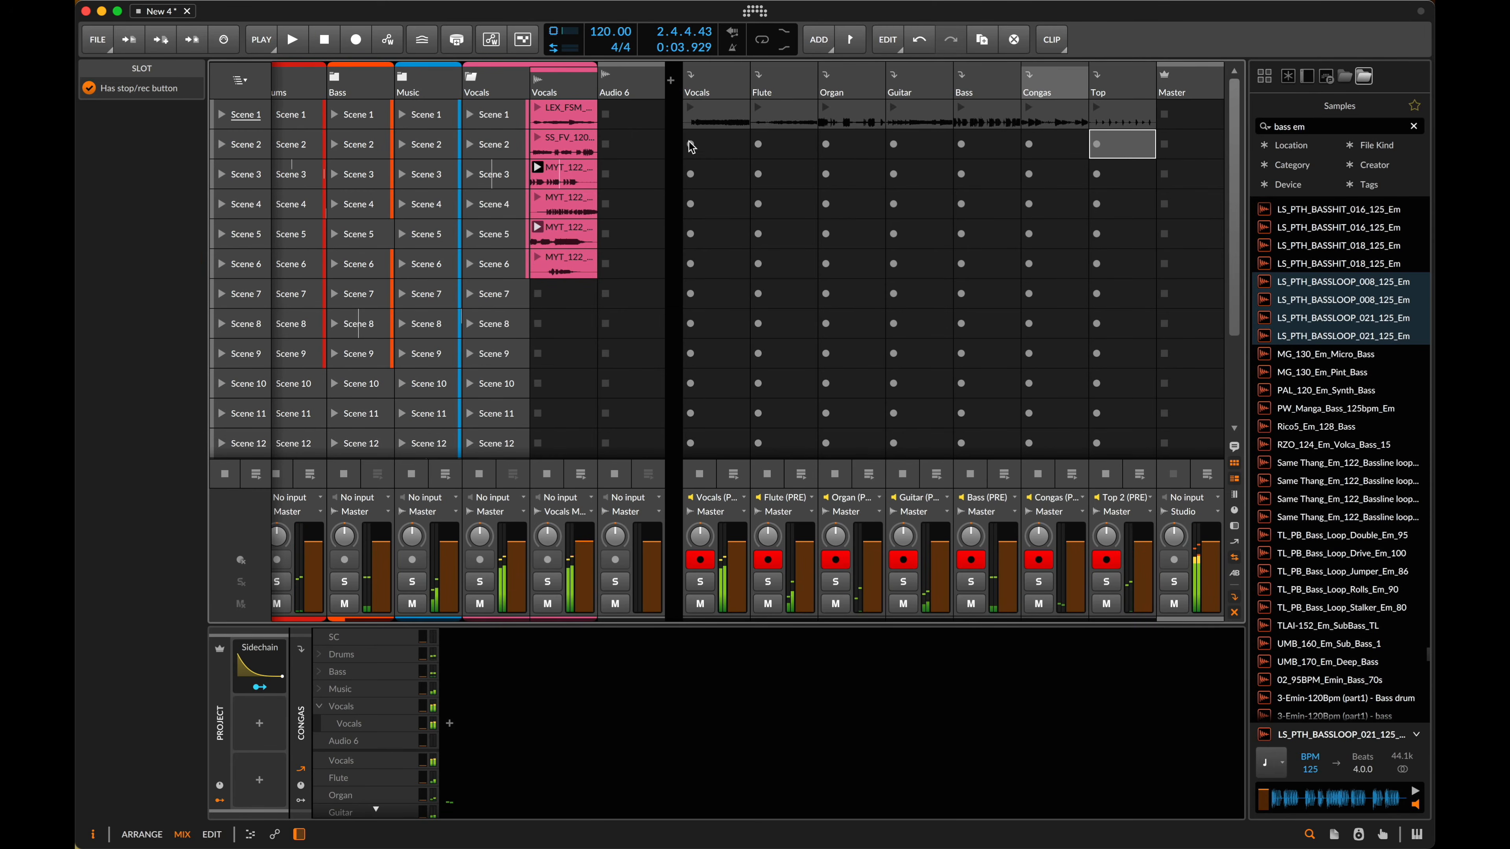
{"action": "left_click", "coordinate": [723, 150], "text": "shift"}
{"action": "key", "text": "Return"}
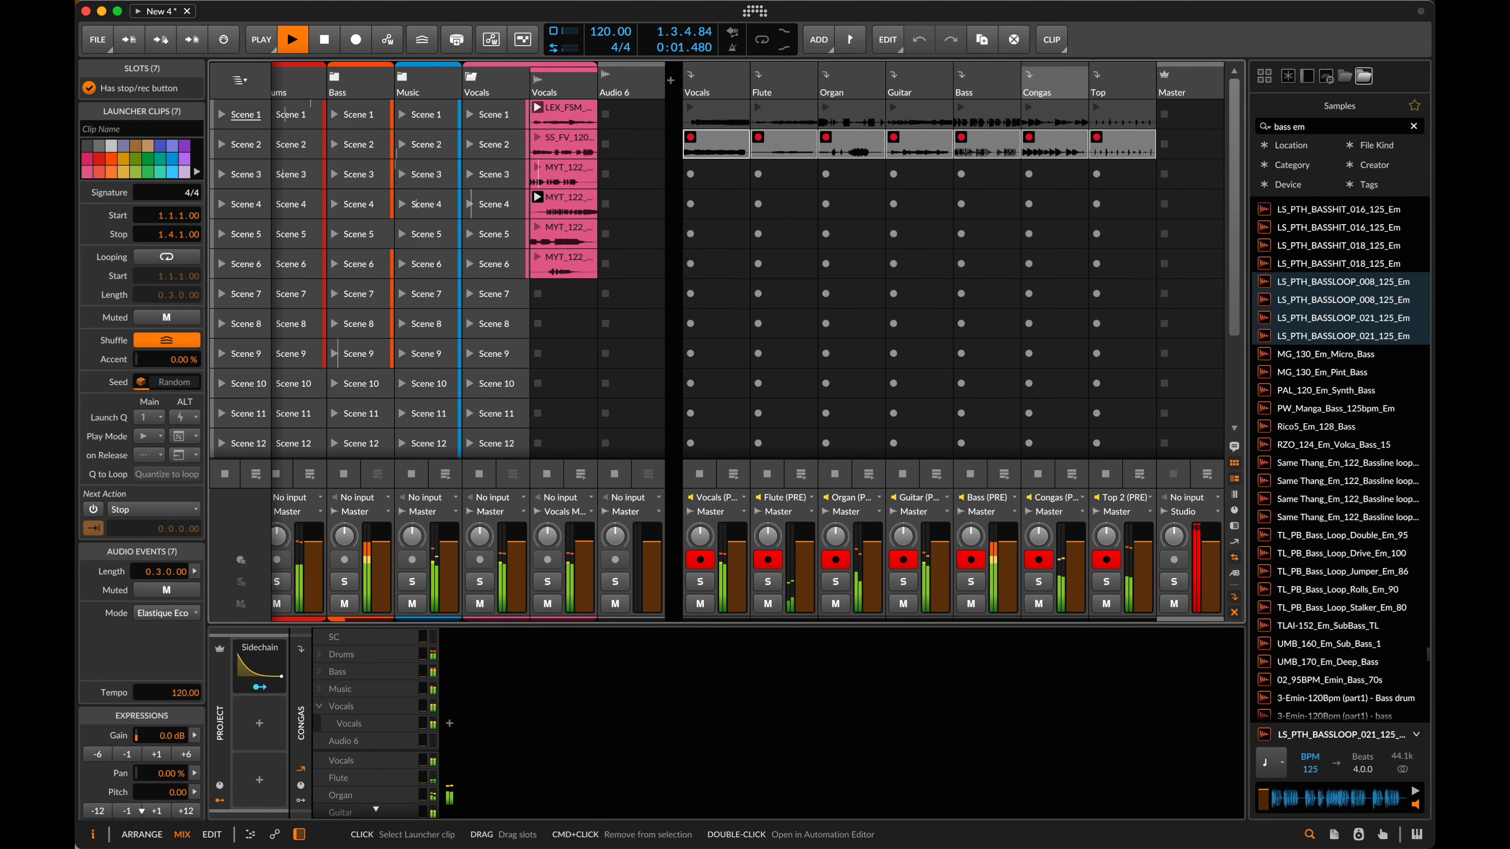
- Mute all seven FX tracks from Vocals to Top while they keep recording
{"action": "left_click", "coordinate": [700, 604]}
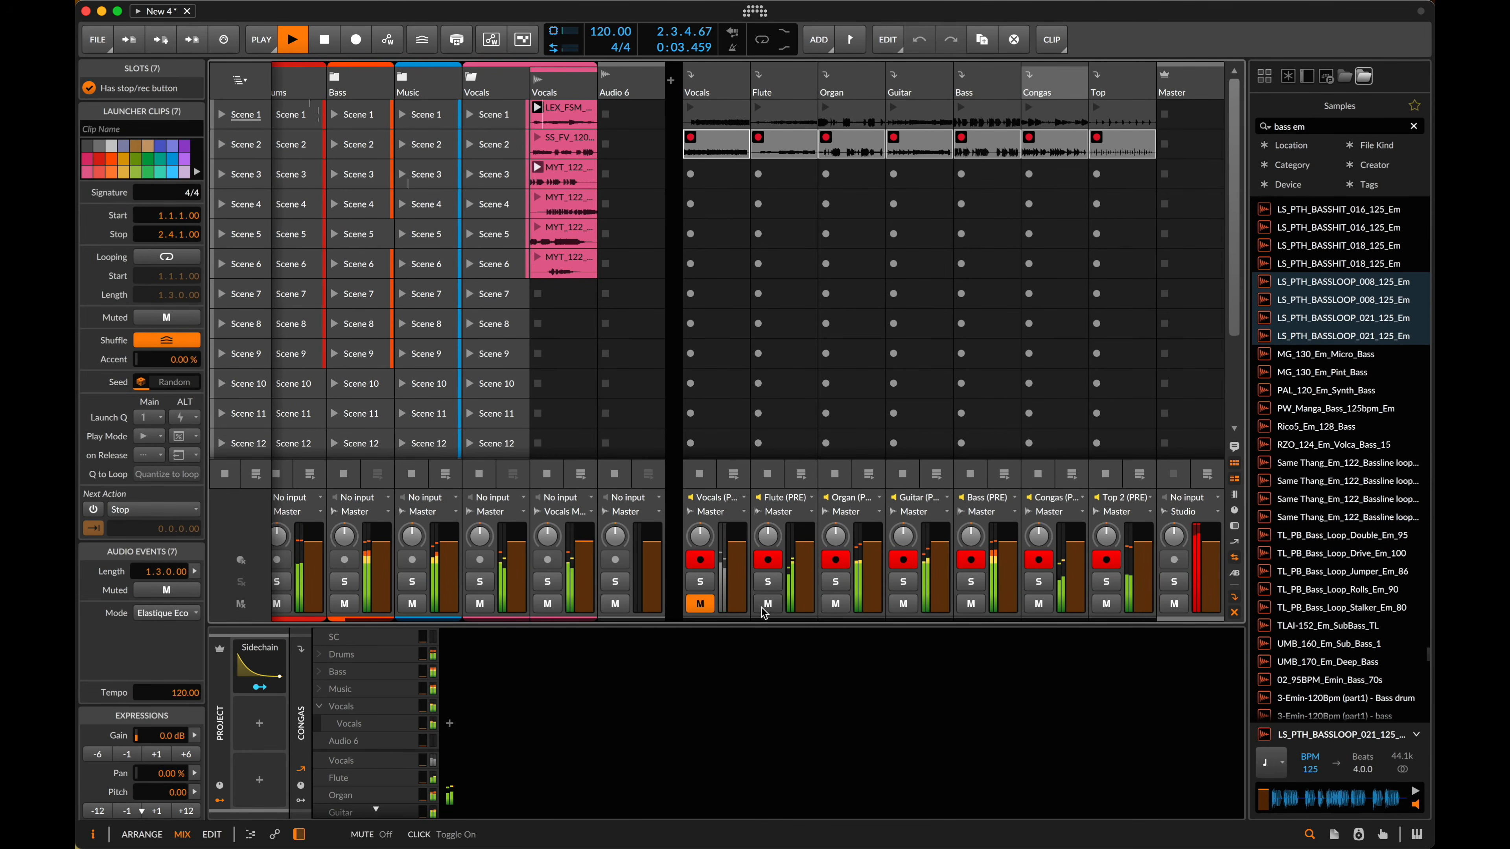
{"action": "left_click", "coordinate": [767, 603]}
{"action": "left_click", "coordinate": [903, 604]}
{"action": "left_click", "coordinate": [971, 604]}
{"action": "left_click", "coordinate": [1039, 604]}
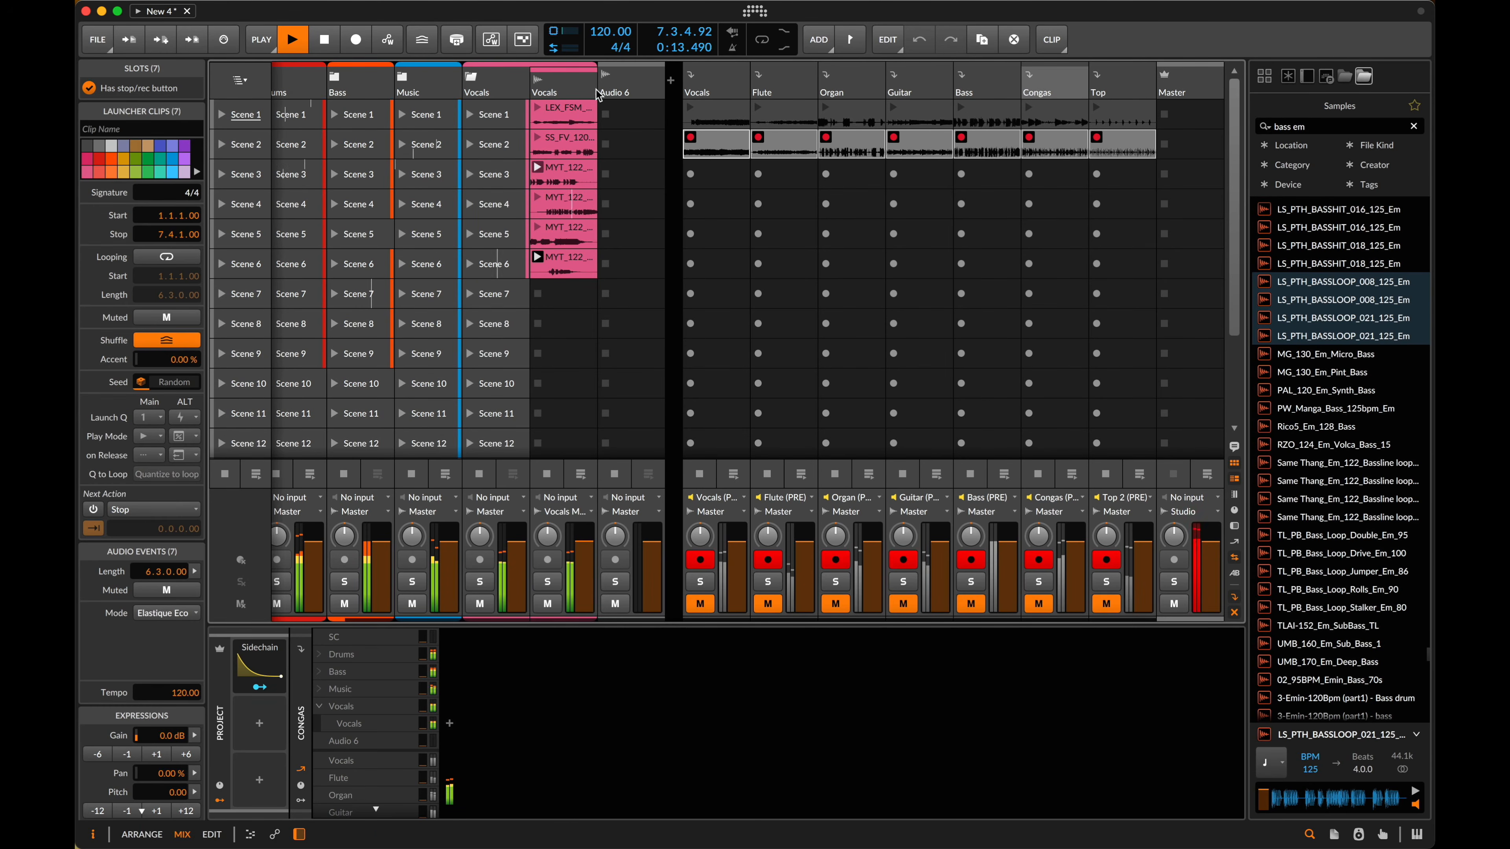
- Lower the Delay+ feedback on the Vocals track to 48.9% during the recording
{"action": "left_click", "coordinate": [574, 87]}
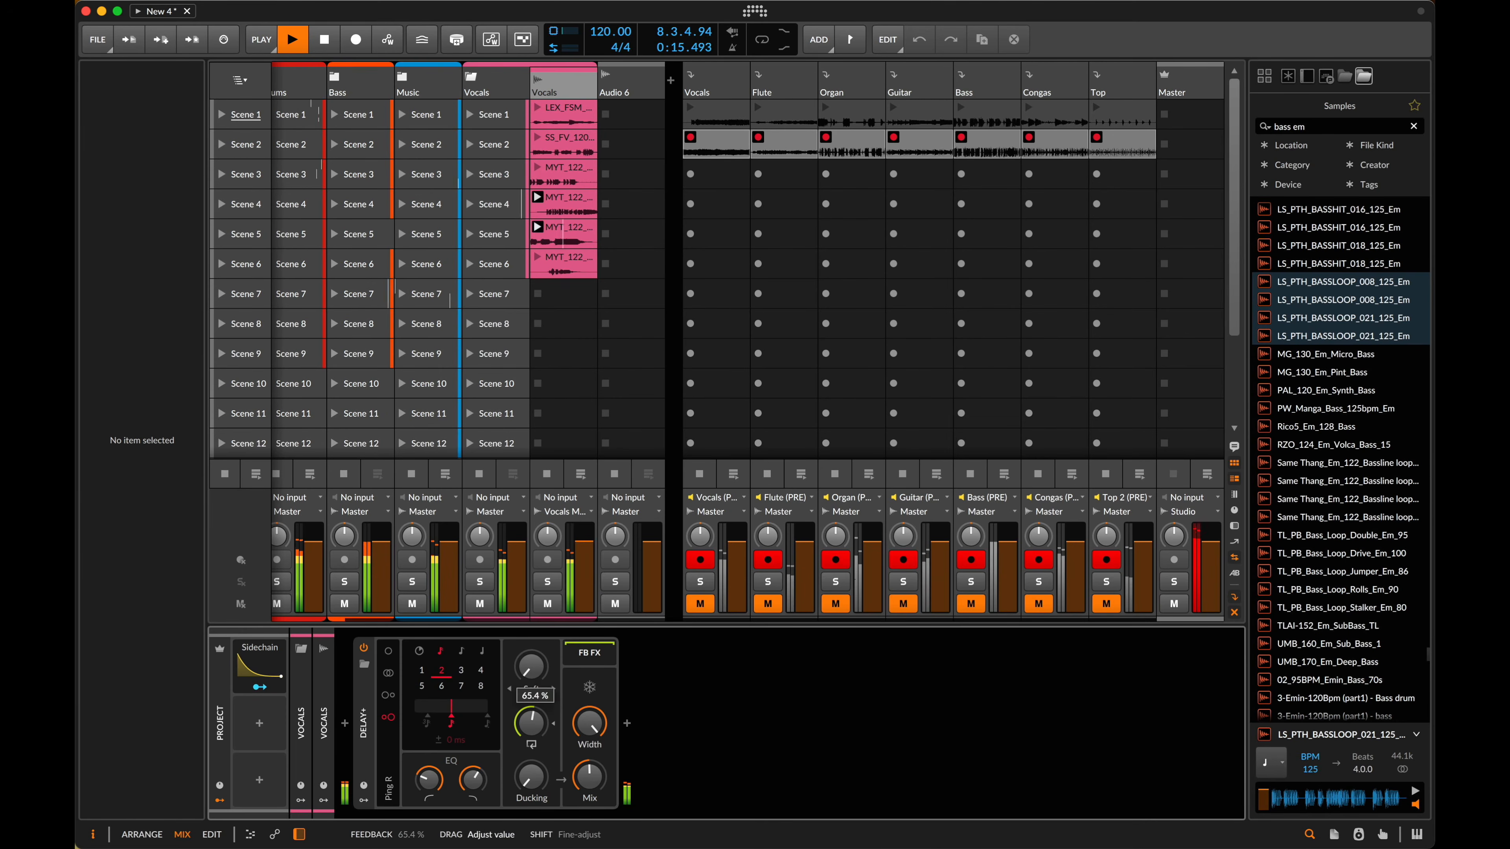
{"action": "left_click_drag", "start_coordinate": [531, 723], "coordinate": [531, 737]}
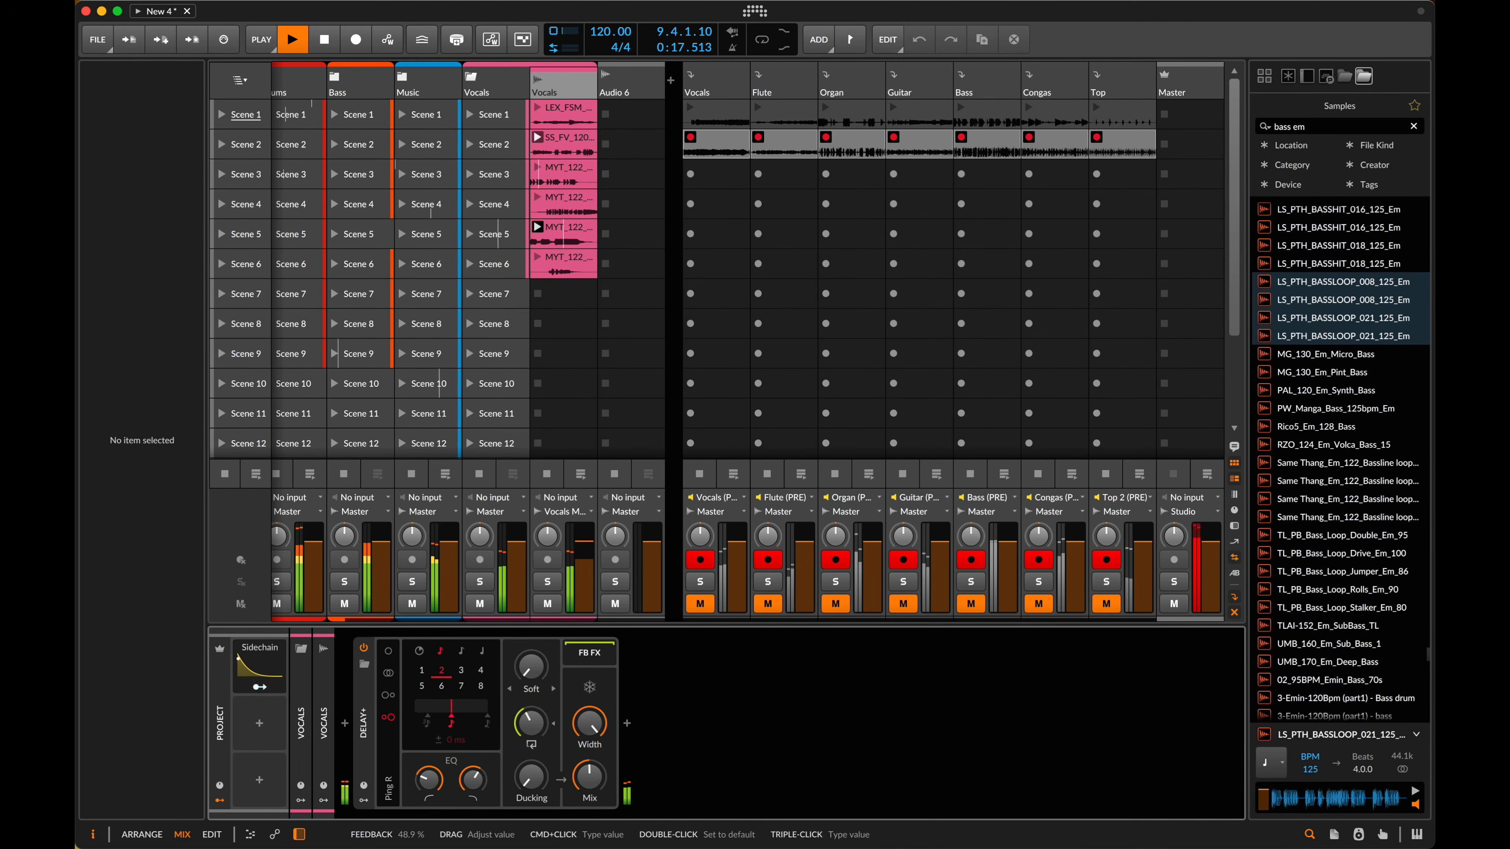
- Expand the Bass group and stop the clip playing on its Bass track
{"action": "left_click", "coordinate": [334, 77]}
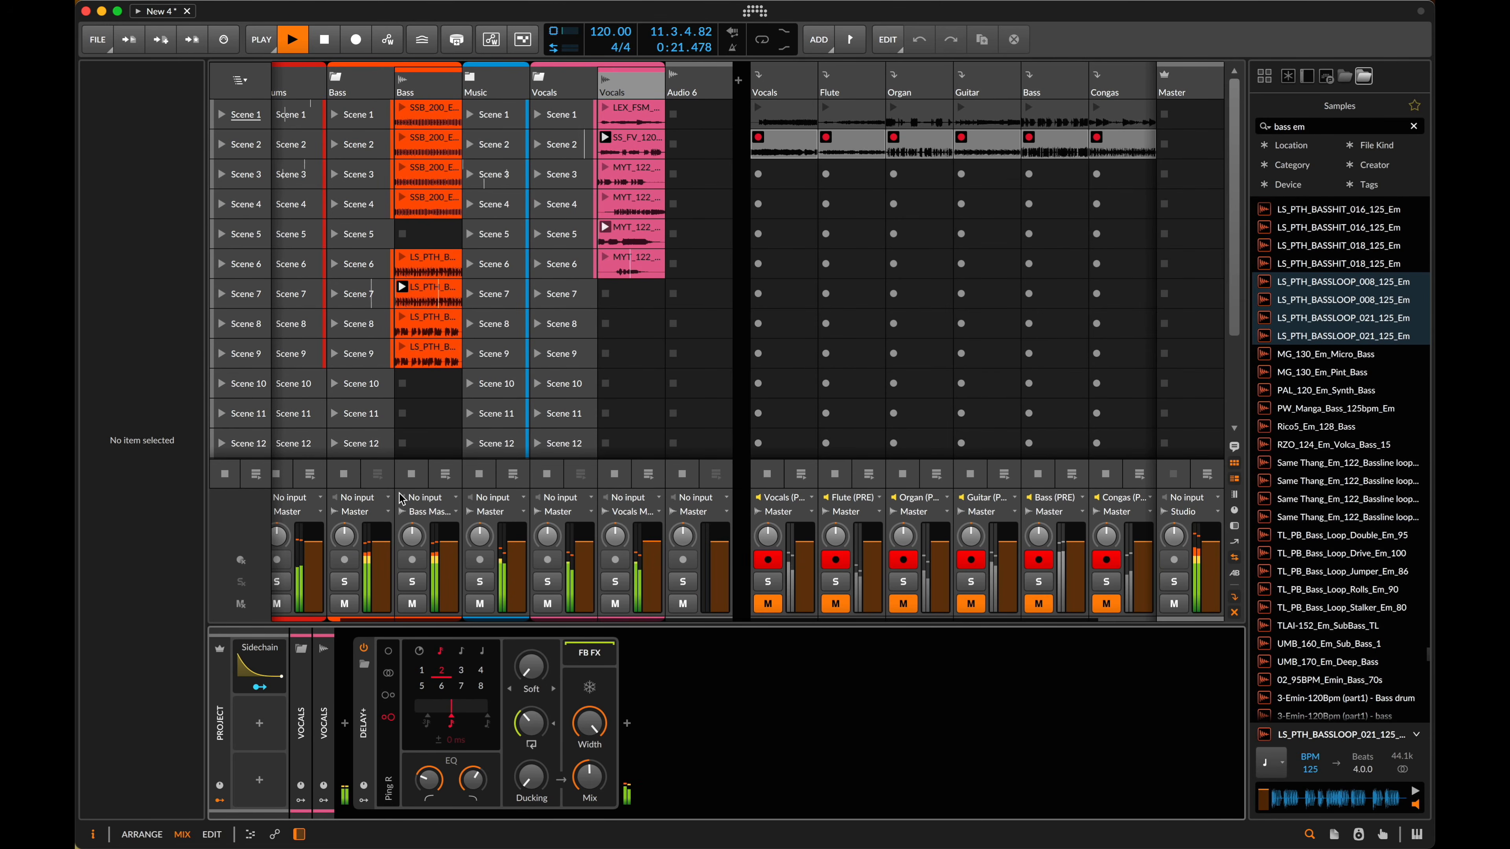
{"action": "left_click", "coordinate": [412, 476]}
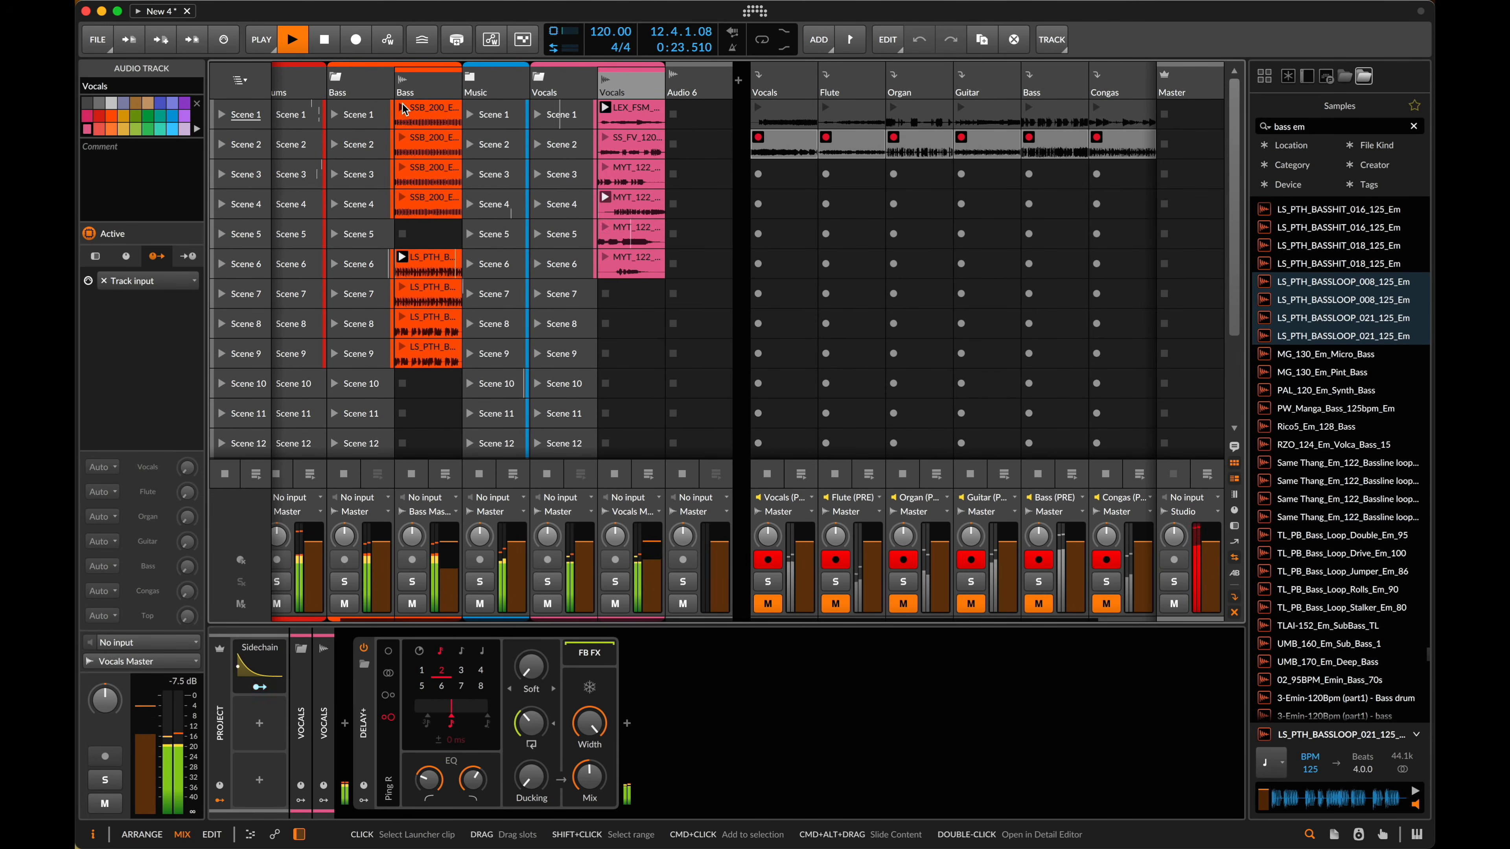
- Expand the Music group in the clip launcher to show its Guitar, Flute and Organ tracks
{"action": "scroll", "coordinate": [527, 113], "scroll_direction": "left", "scroll_amount": 3}
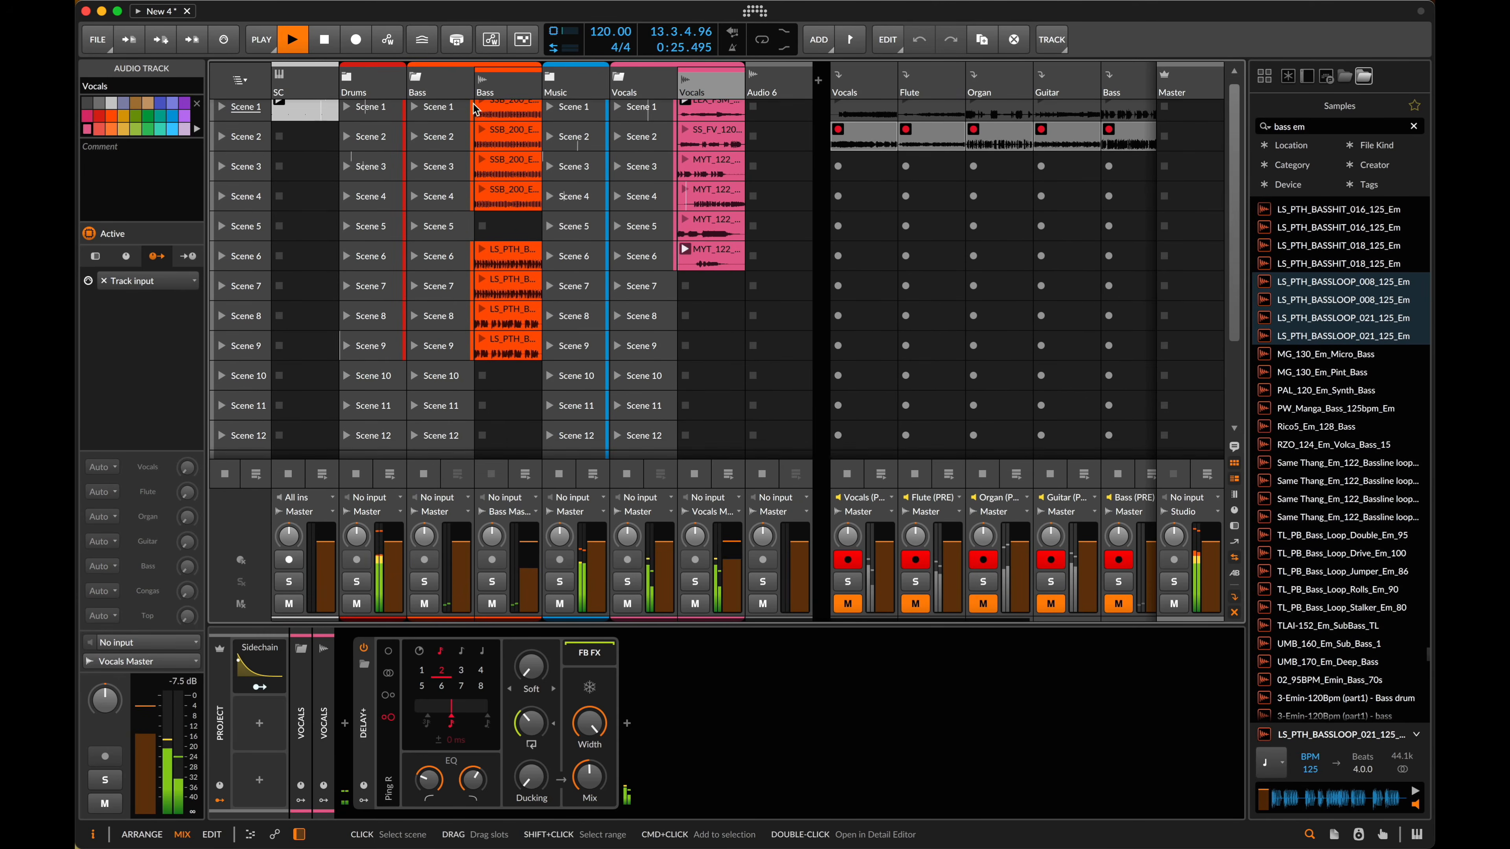
{"action": "left_click", "coordinate": [550, 78]}
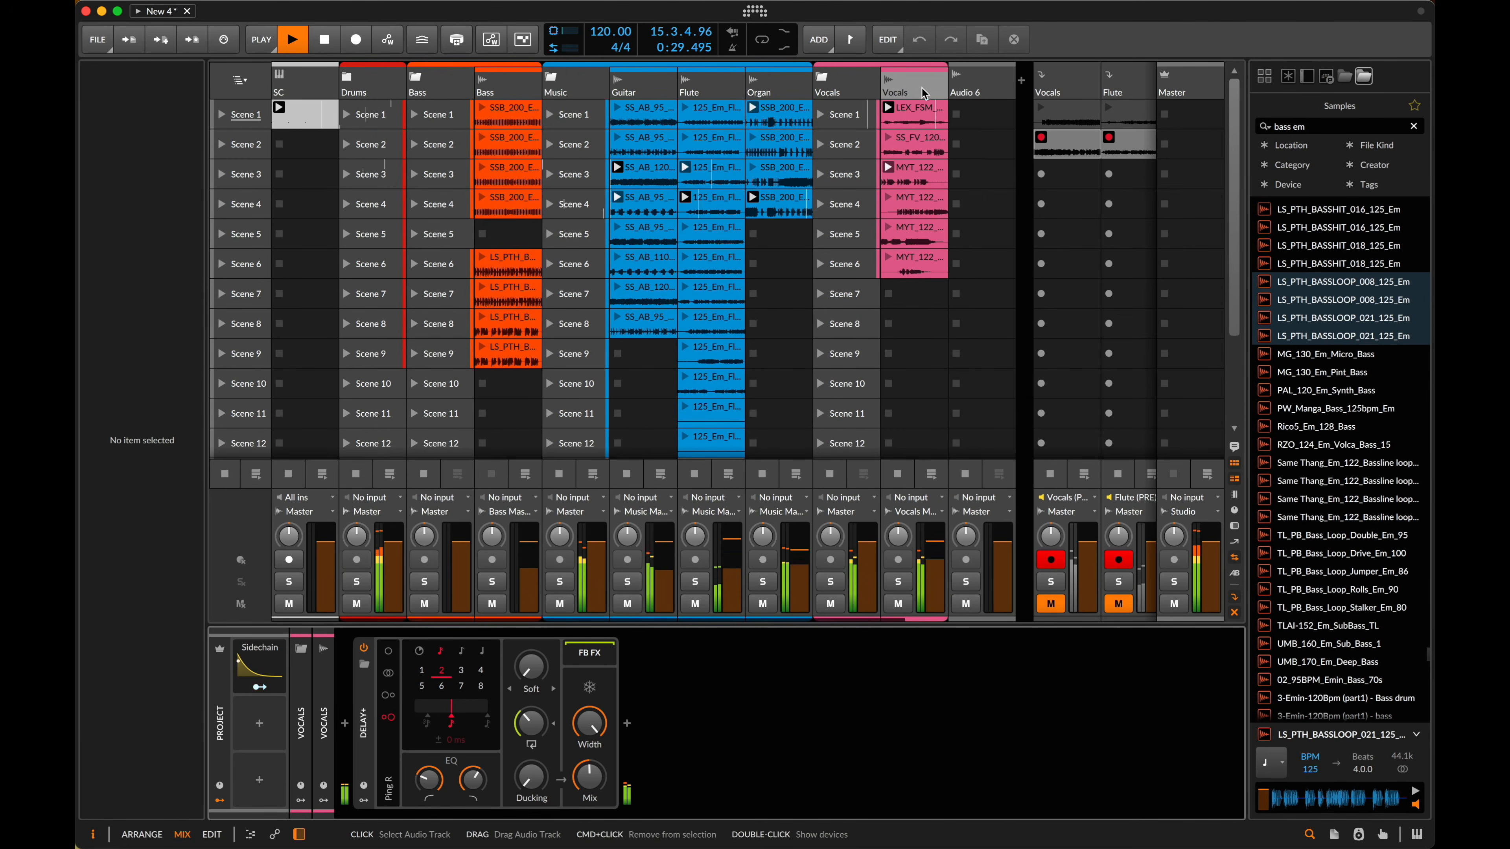
- Swell the Vocals Delay+ feedback to 111%, stop the vocal clip and turn the feedback back down during the recording
{"action": "left_click_drag", "start_coordinate": [531, 723], "coordinate": [530, 704]}
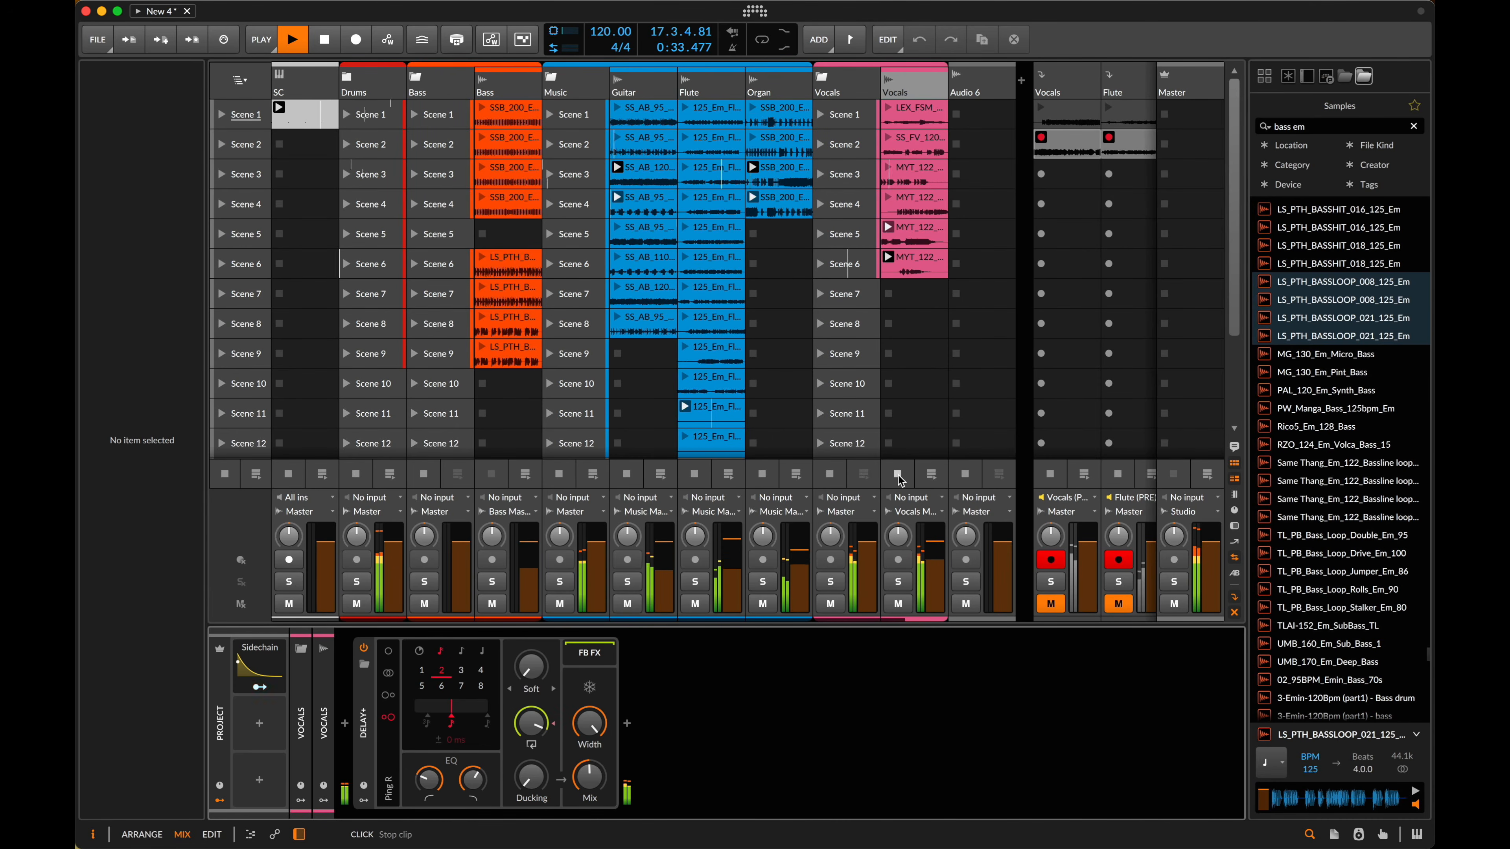
{"action": "left_click", "coordinate": [897, 474]}
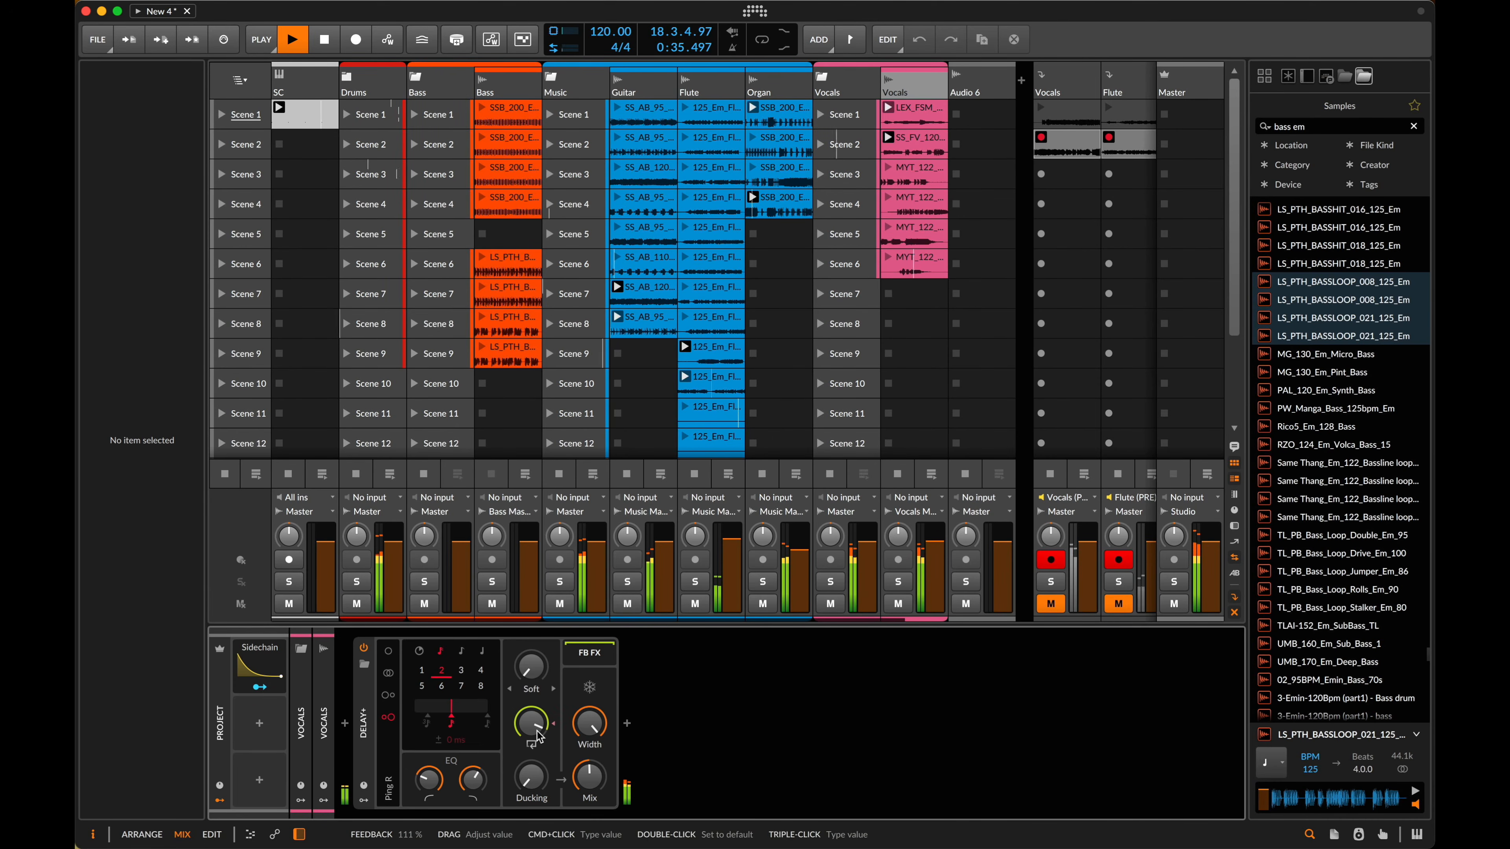
{"action": "left_click_drag", "start_coordinate": [530, 723], "coordinate": [531, 725]}
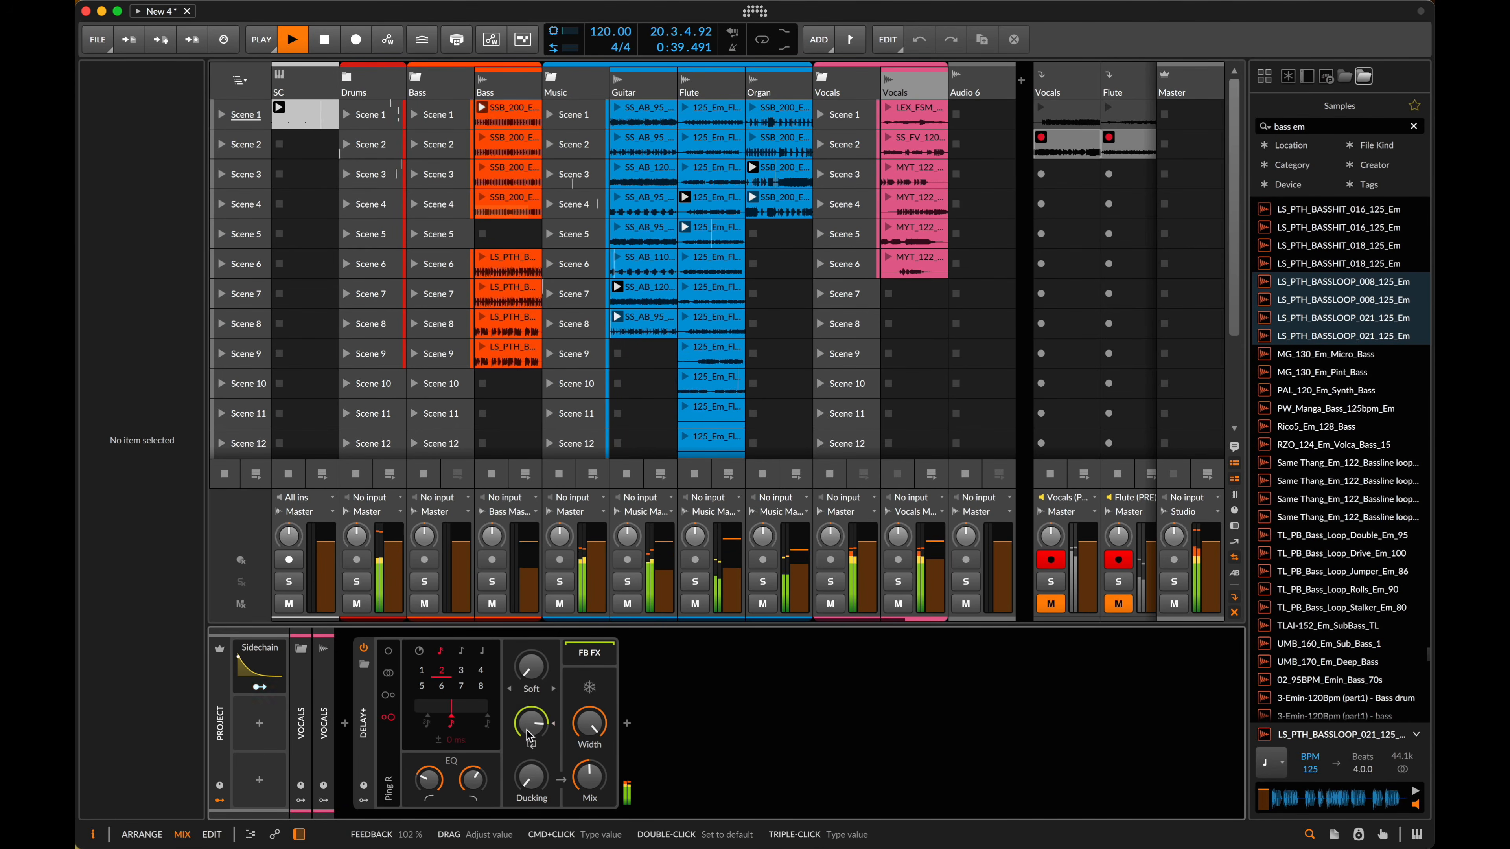
{"action": "left_click_drag", "start_coordinate": [530, 722], "coordinate": [530, 791]}
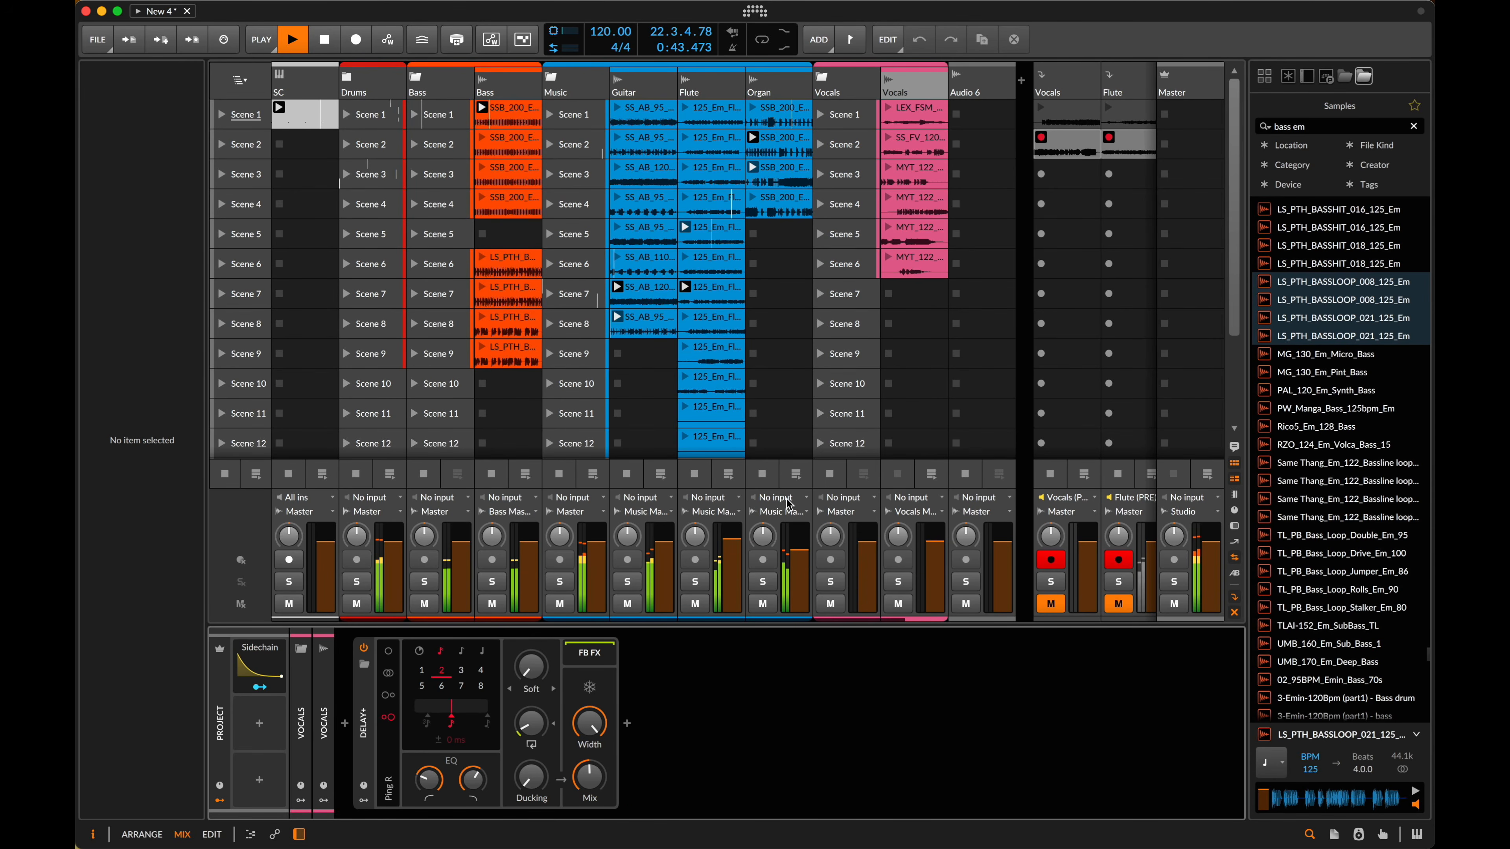
- Stop the clip playing on the Organ track and end the recording by stopping the transport
{"action": "left_click", "coordinate": [764, 473]}
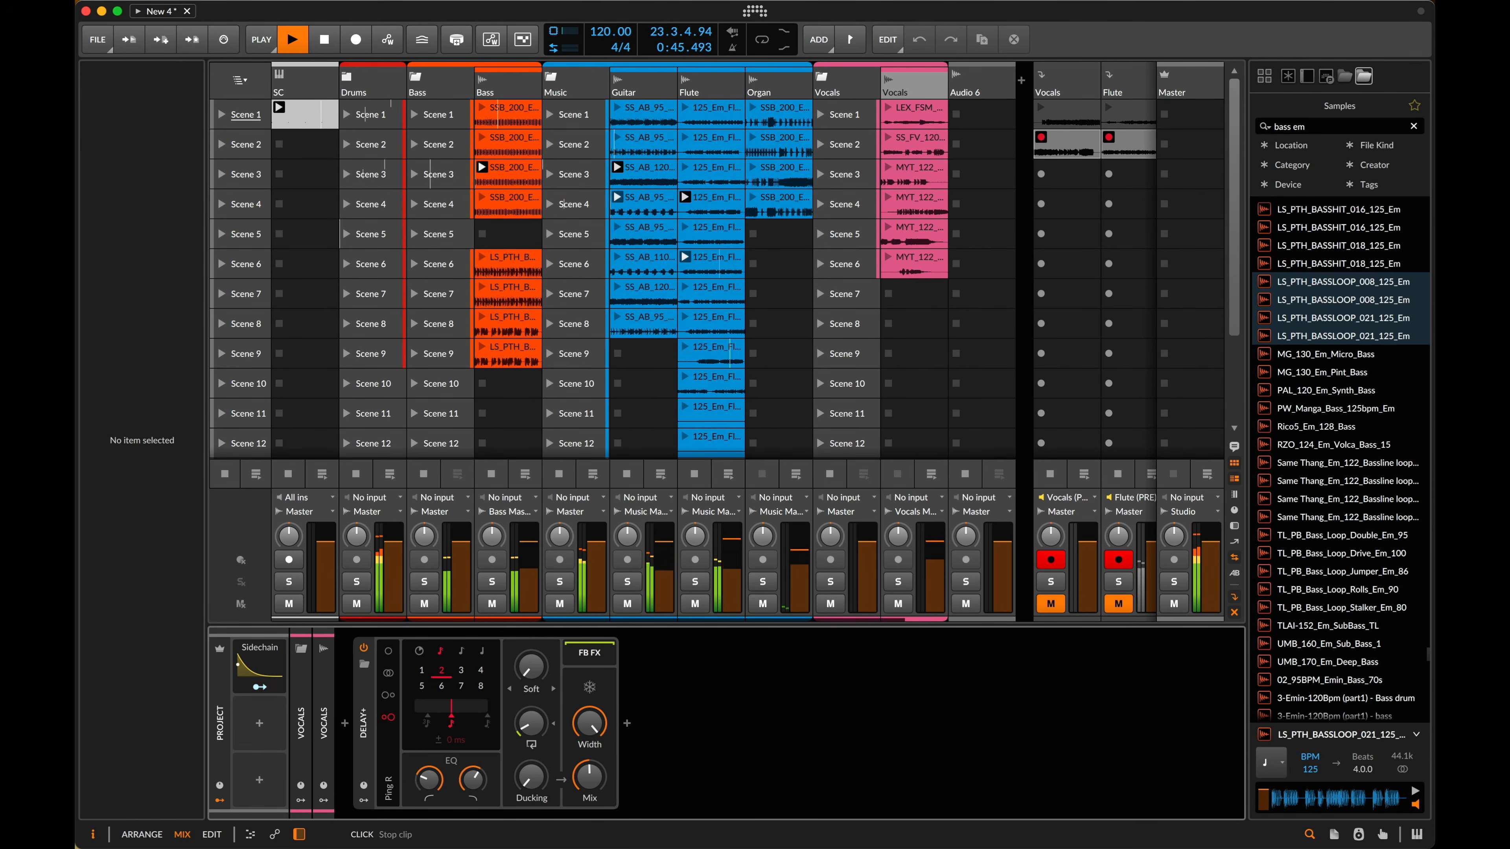
{"action": "scroll", "coordinate": [713, 267], "scroll_direction": "right", "scroll_amount": 3}
{"action": "scroll", "coordinate": [809, 233], "scroll_direction": "right", "scroll_amount": 5}
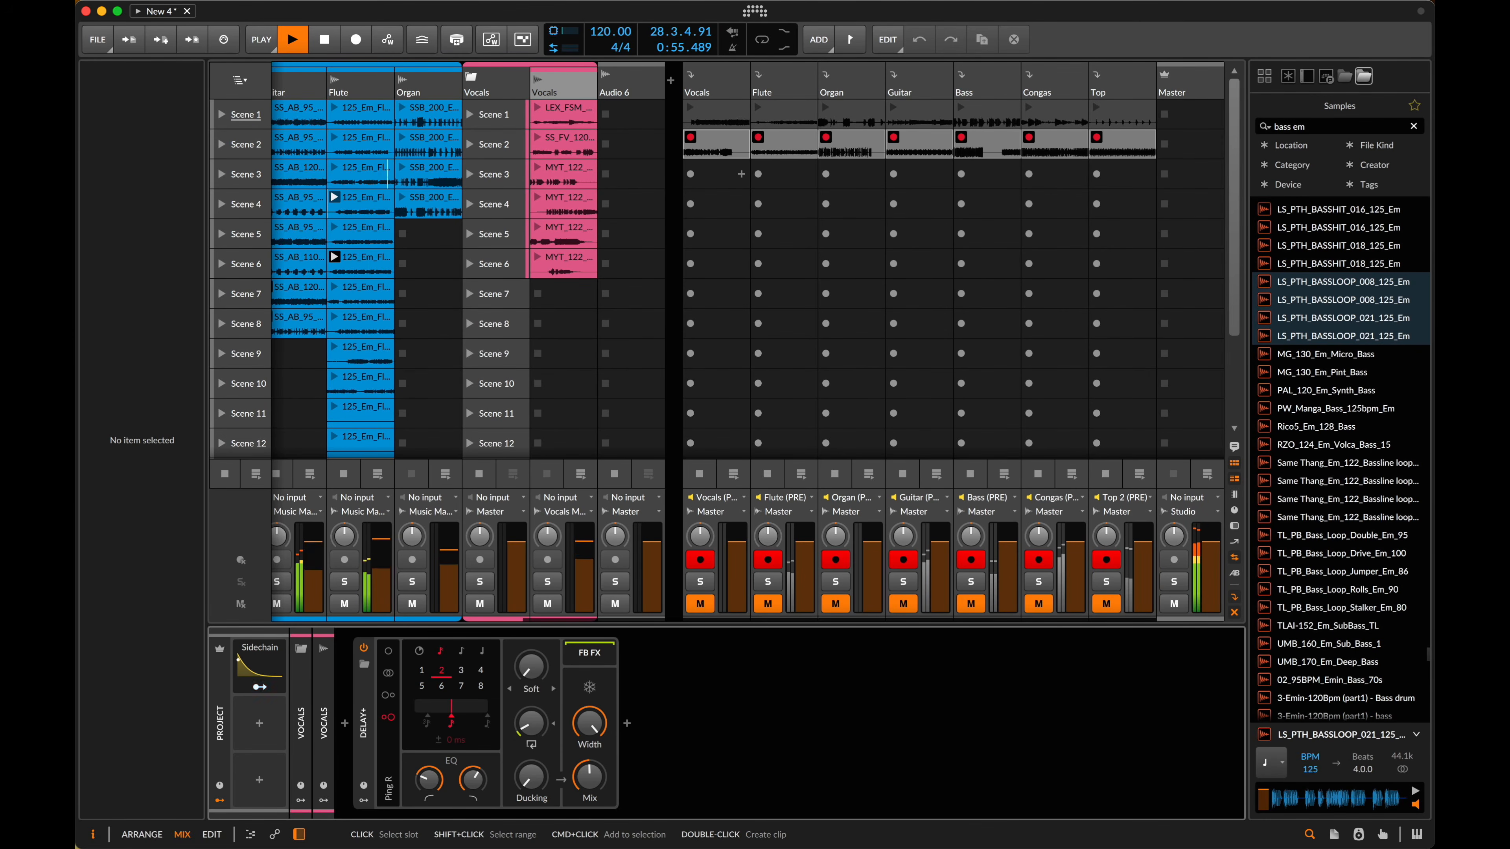
{"action": "key", "text": "space"}
- Place the seven FX clips recorded in Scene 2 on their tracks in the arranger timeline at bar 1
{"action": "scroll", "coordinate": [580, 262], "scroll_direction": "left", "scroll_amount": 10}
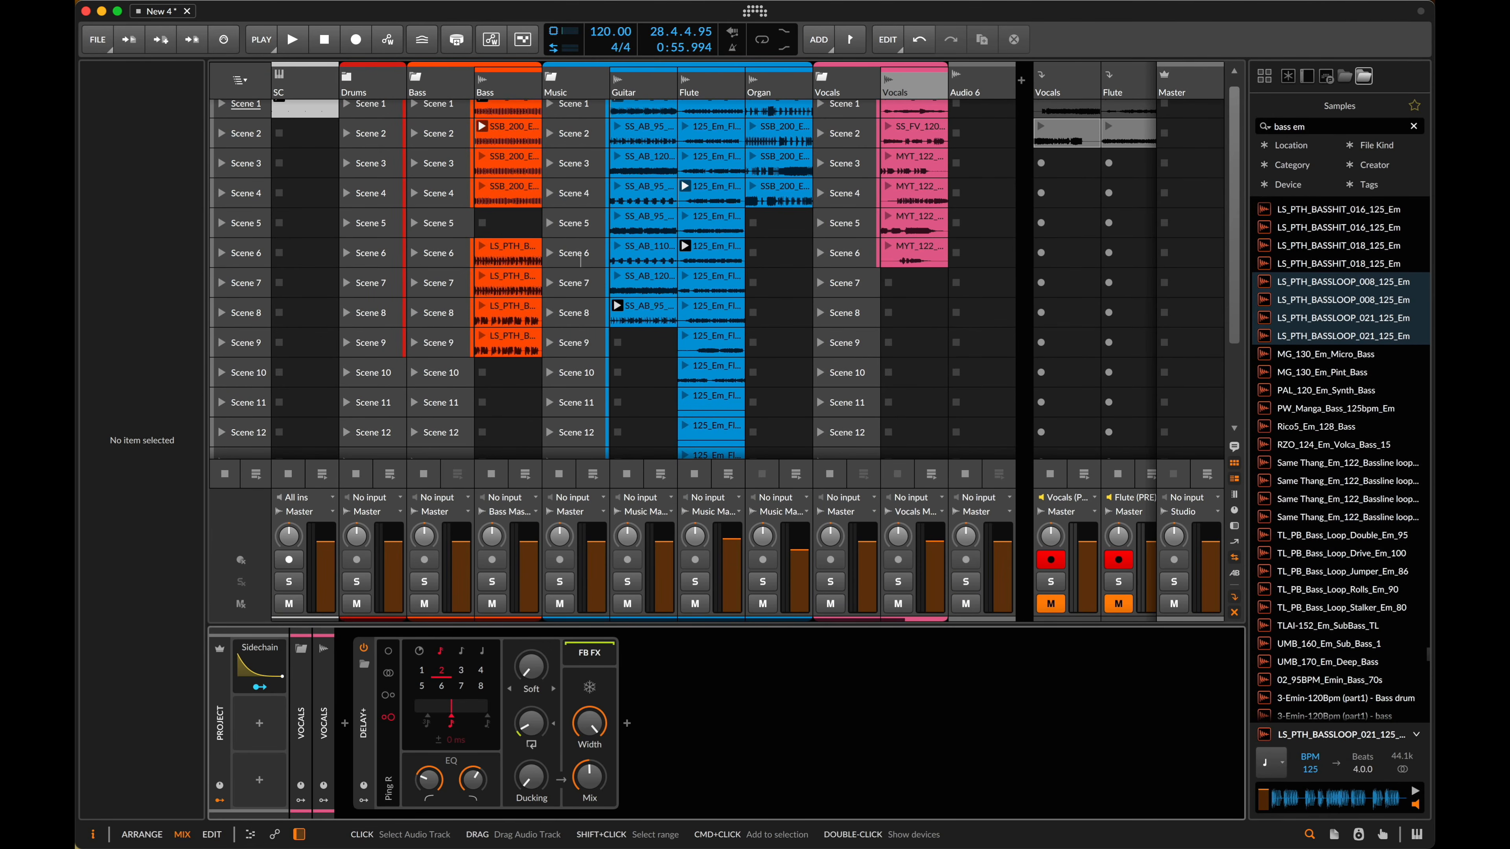
{"action": "scroll", "coordinate": [1138, 96], "scroll_direction": "right", "scroll_amount": 10}
{"action": "left_click_drag", "start_coordinate": [722, 142], "coordinate": [734, 241]}
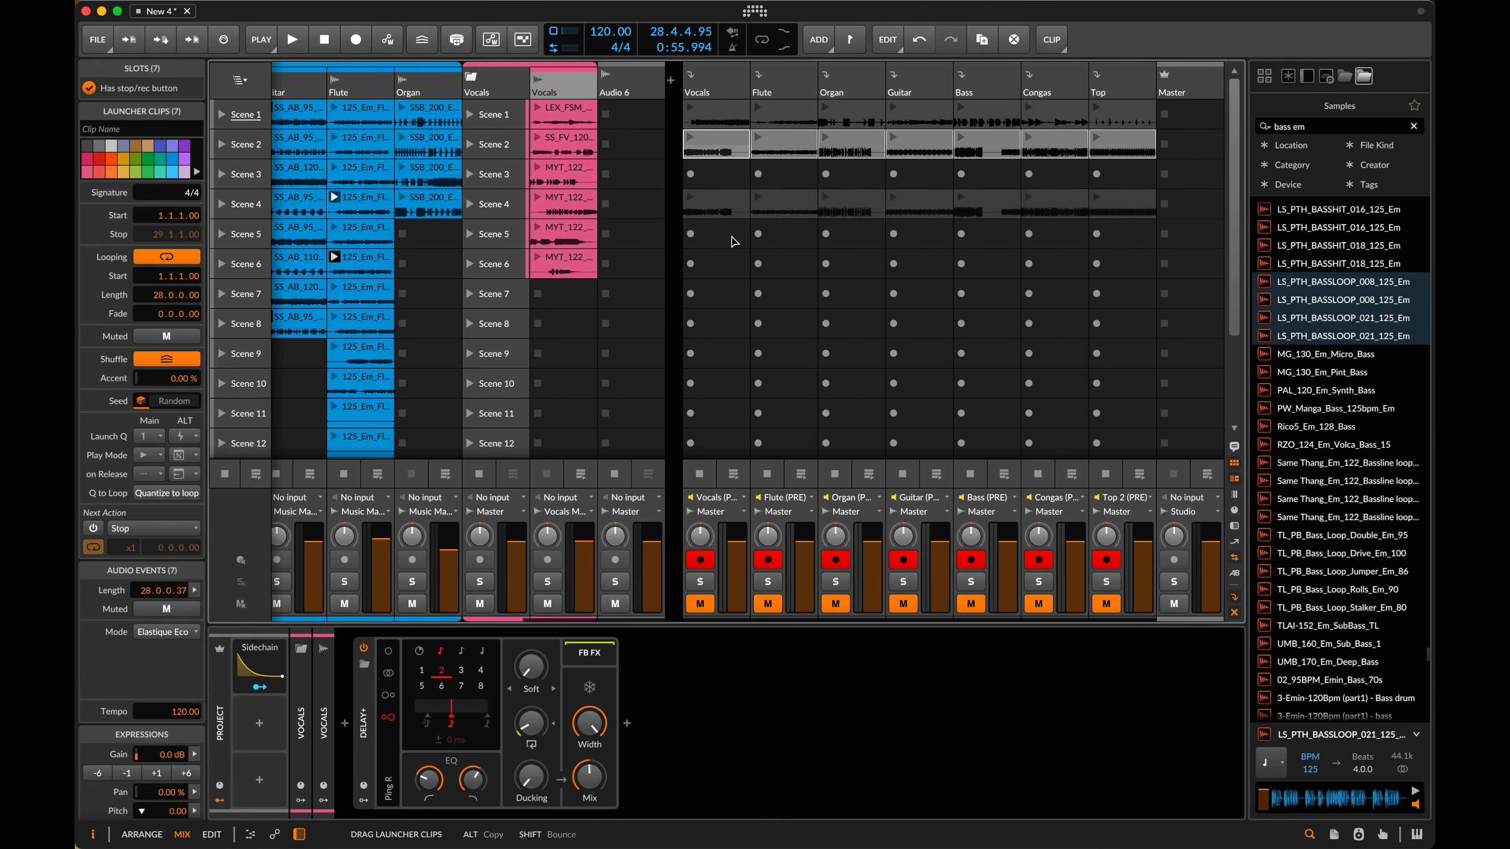
{"action": "key", "text": "alt+1"}
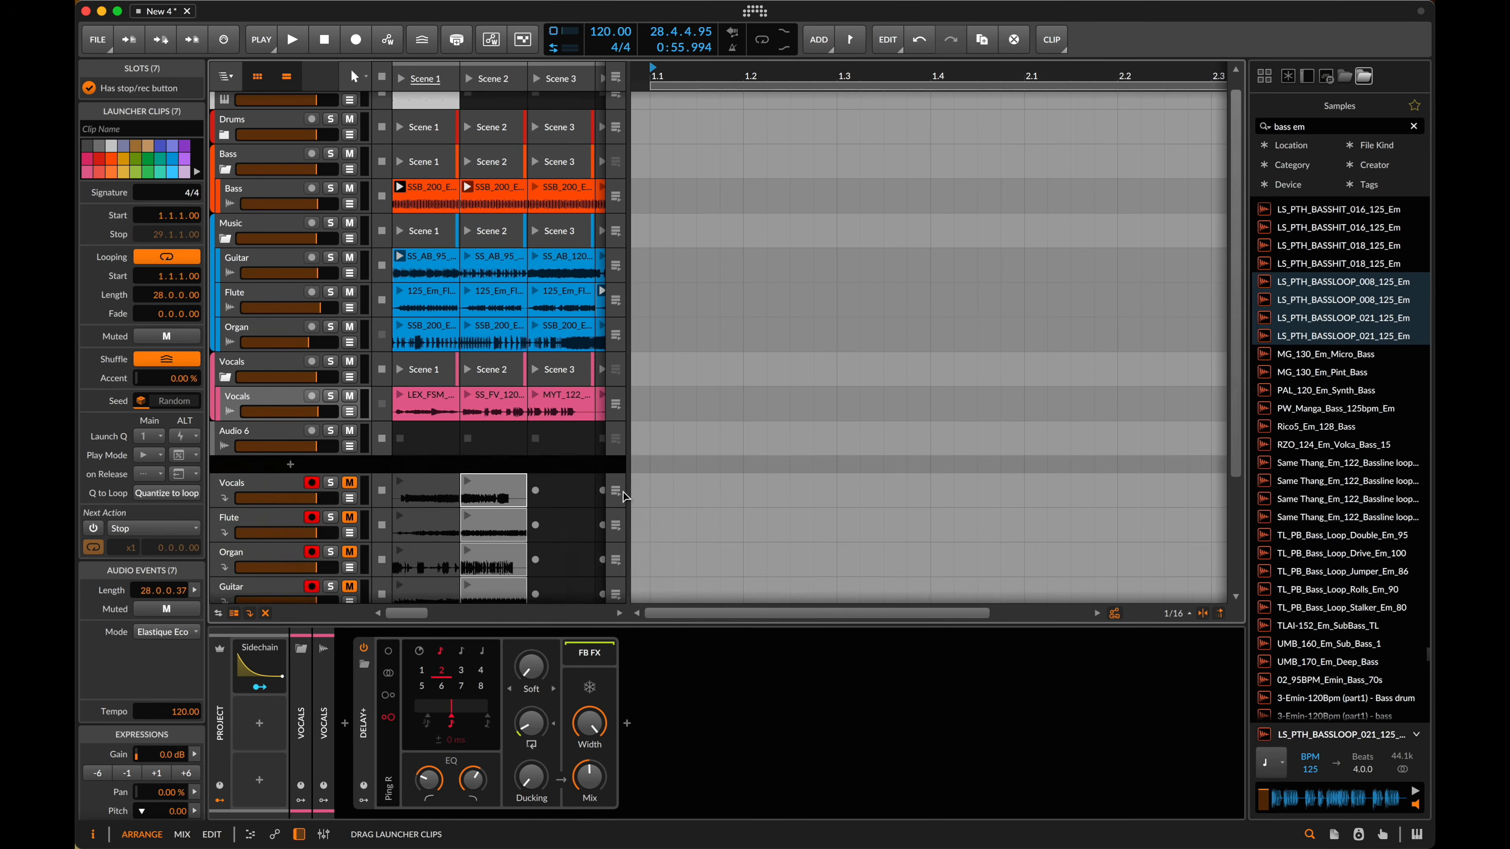
{"action": "mouse_move", "coordinate": [624, 497]}
{"action": "left_mouse_down"}
{"action": "mouse_move", "coordinate": [640, 503]}
{"action": "mouse_move", "coordinate": [637, 489]}
{"action": "left_mouse_up"}
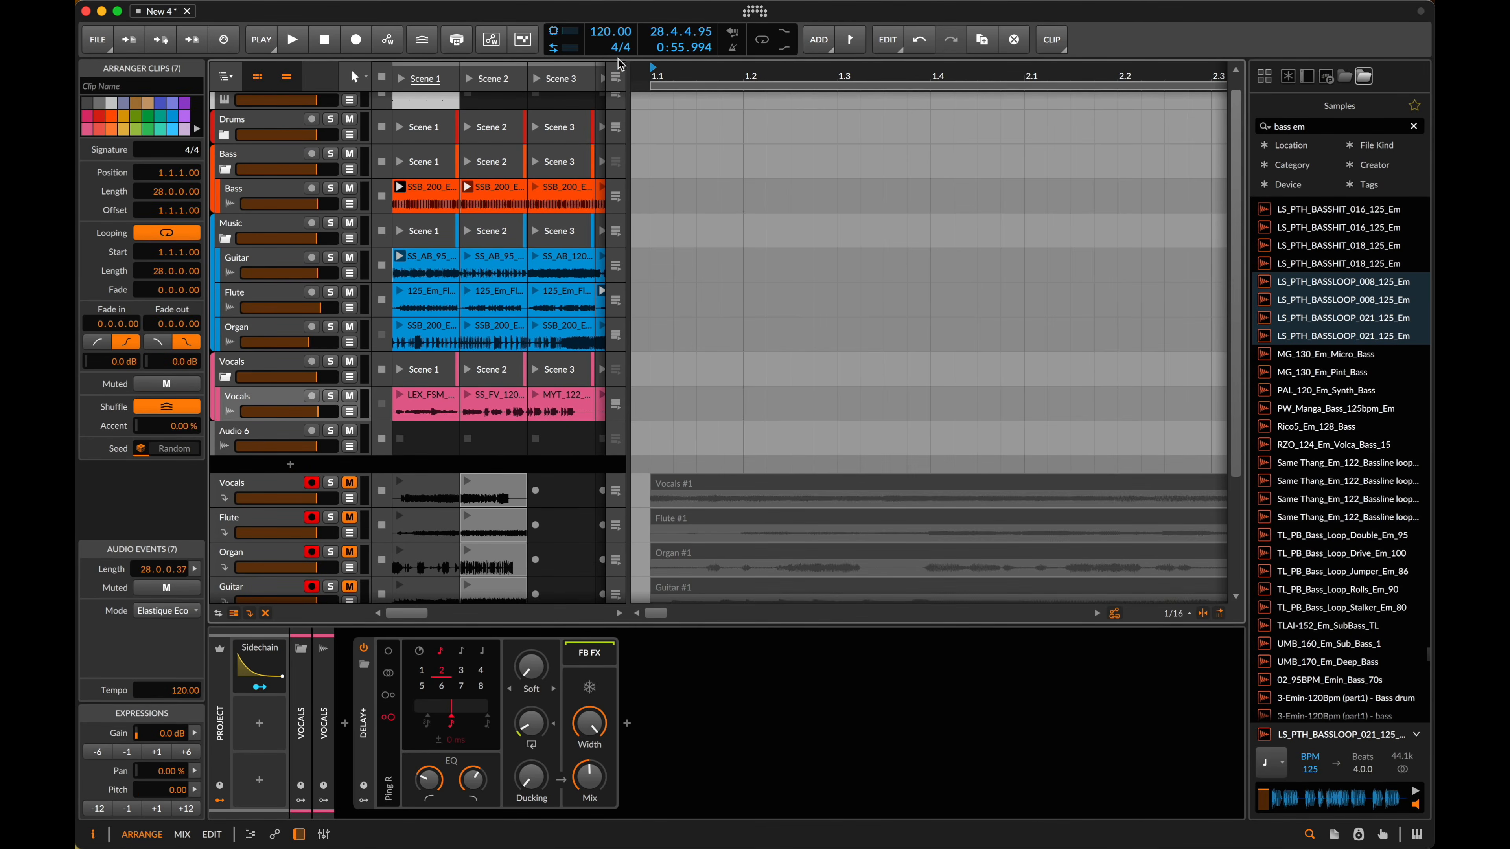
- Switch playback of all tracks from the clip launcher to the arranger timeline
{"action": "left_click", "coordinate": [607, 78]}
{"action": "left_click", "coordinate": [616, 76]}
{"action": "scroll", "coordinate": [765, 384], "scroll_direction": "down", "scroll_amount": 5}
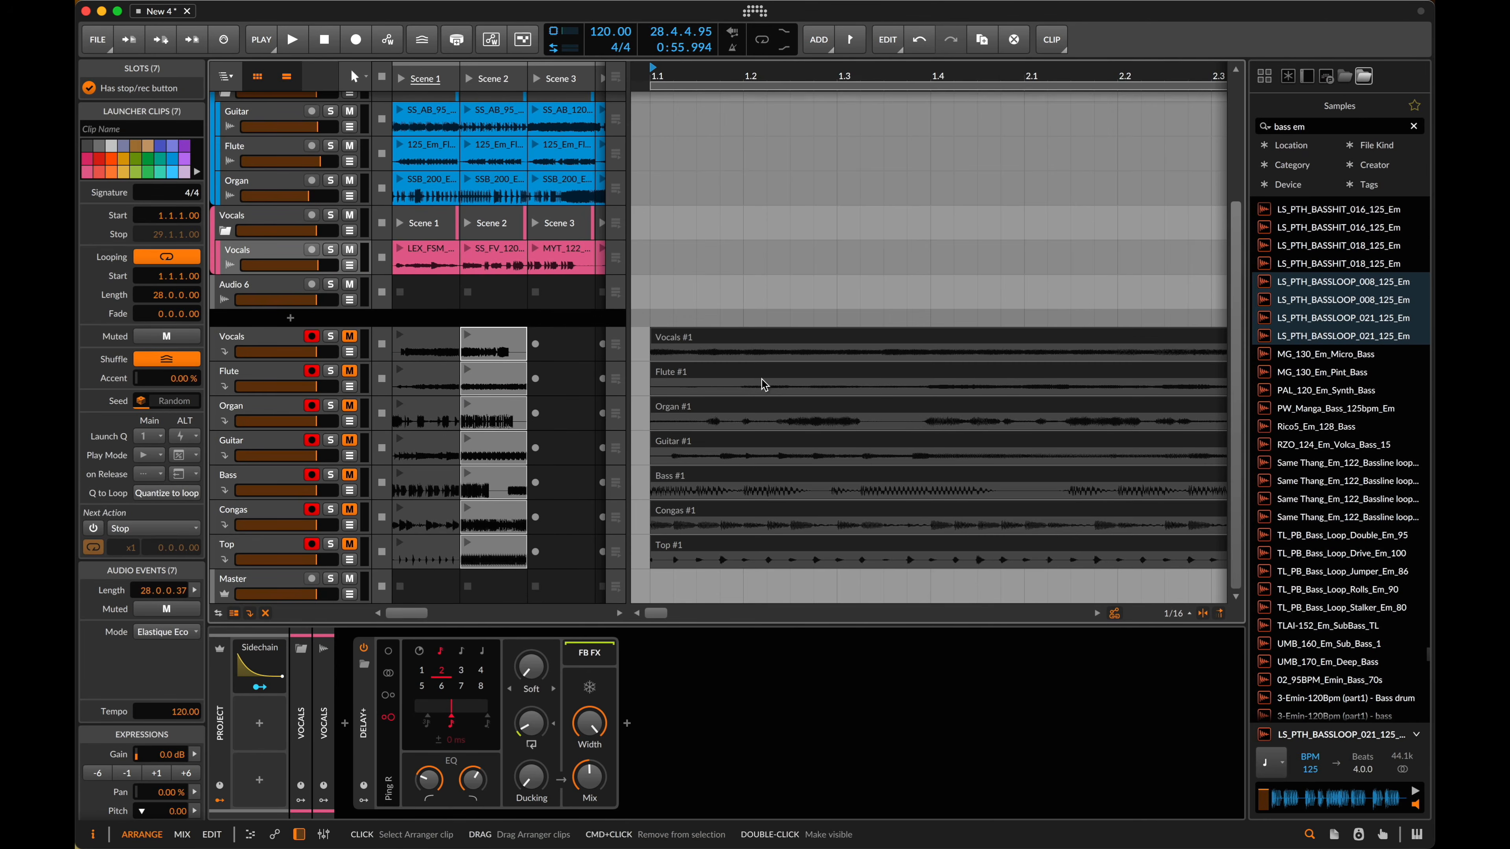
{"action": "scroll", "coordinate": [765, 384], "scroll_direction": "down", "scroll_amount": 3}
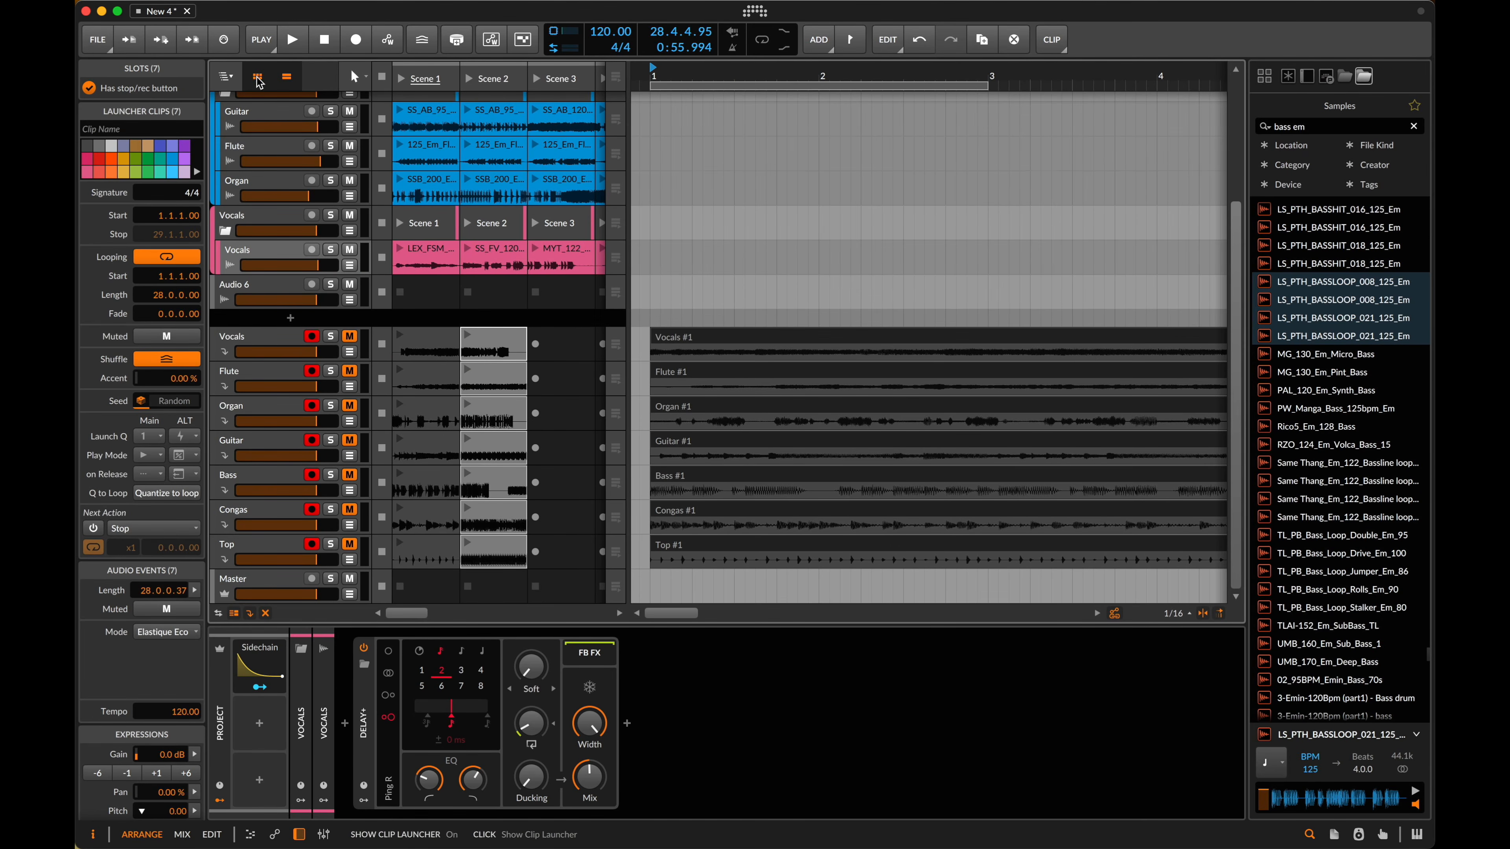
- Expand the Drums group and place the Scene 1 clips of Kick, Clap, Disco Break, Shaker 1 and Top 1 at bar 1 in the arranger
{"action": "scroll", "coordinate": [297, 280], "scroll_direction": "up", "scroll_amount": 5}
{"action": "left_click", "coordinate": [224, 152]}
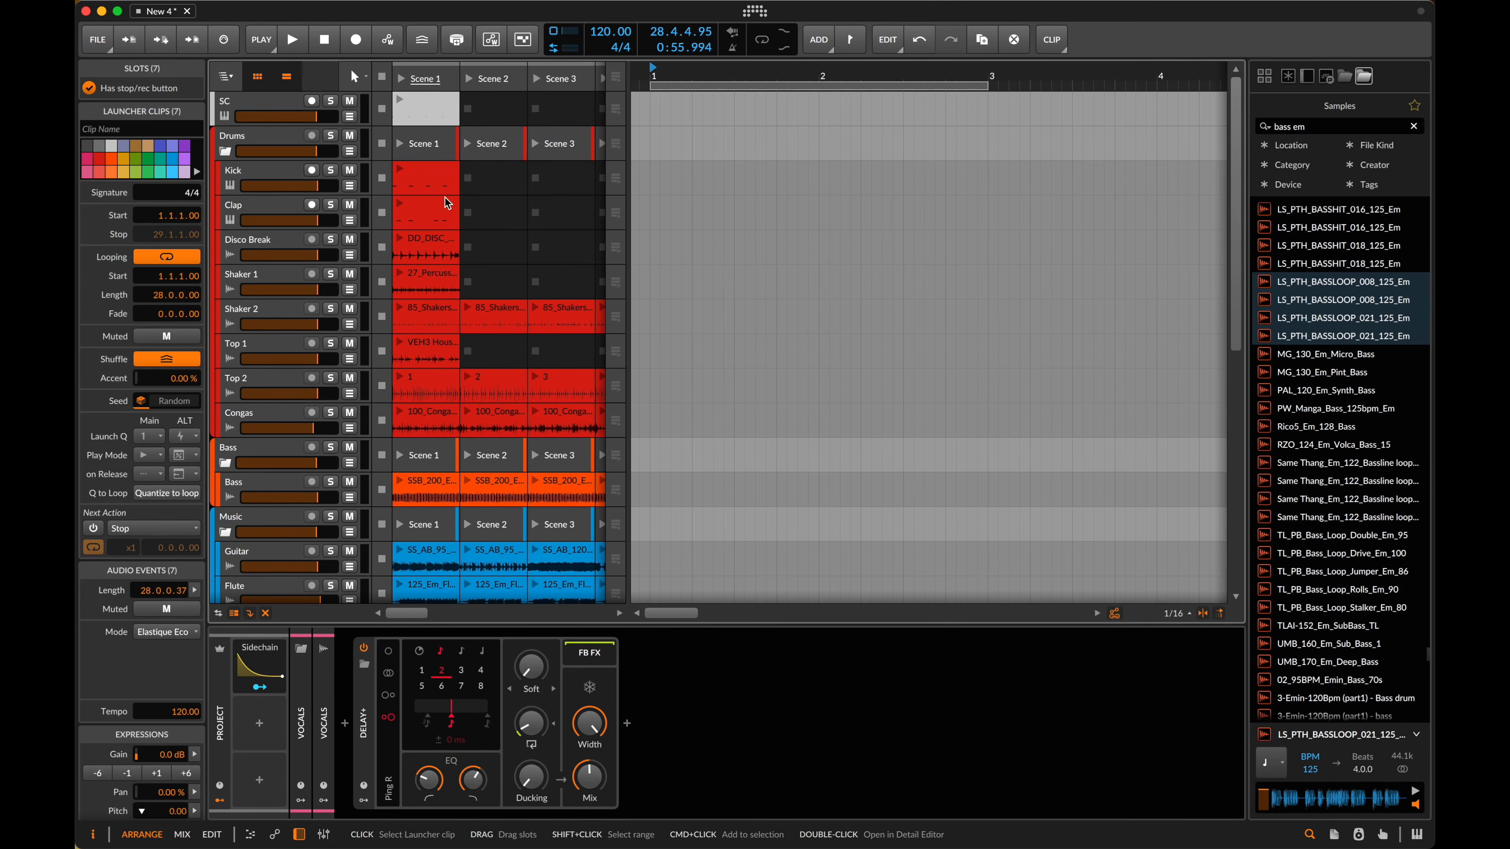
{"action": "left_click", "coordinate": [426, 177]}
{"action": "left_click", "coordinate": [428, 293], "text": "shift"}
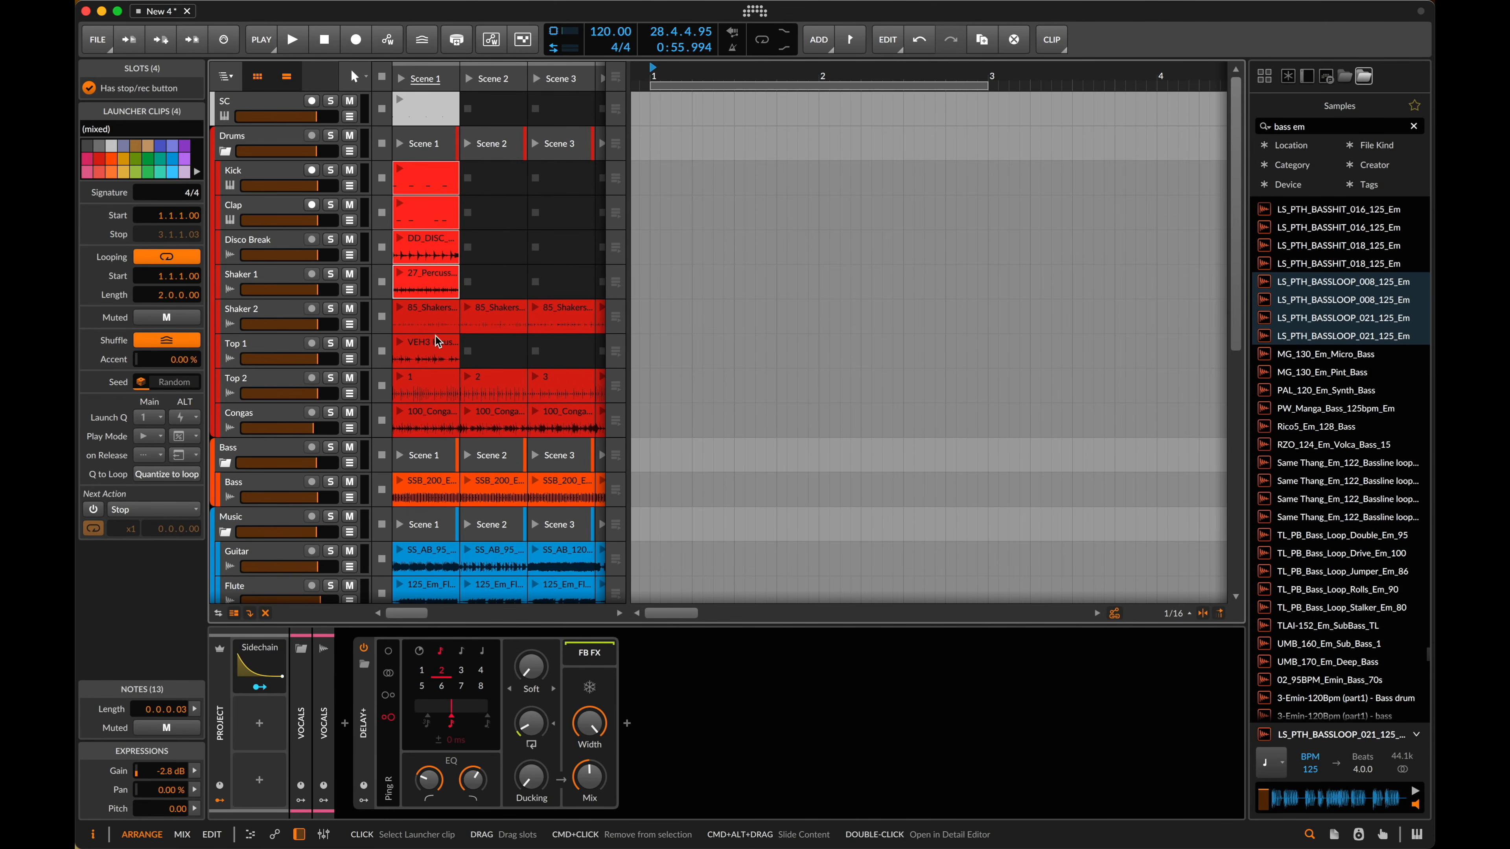
{"action": "left_click", "coordinate": [437, 349], "text": "super"}
{"action": "left_click_drag", "start_coordinate": [434, 185], "coordinate": [642, 185]}
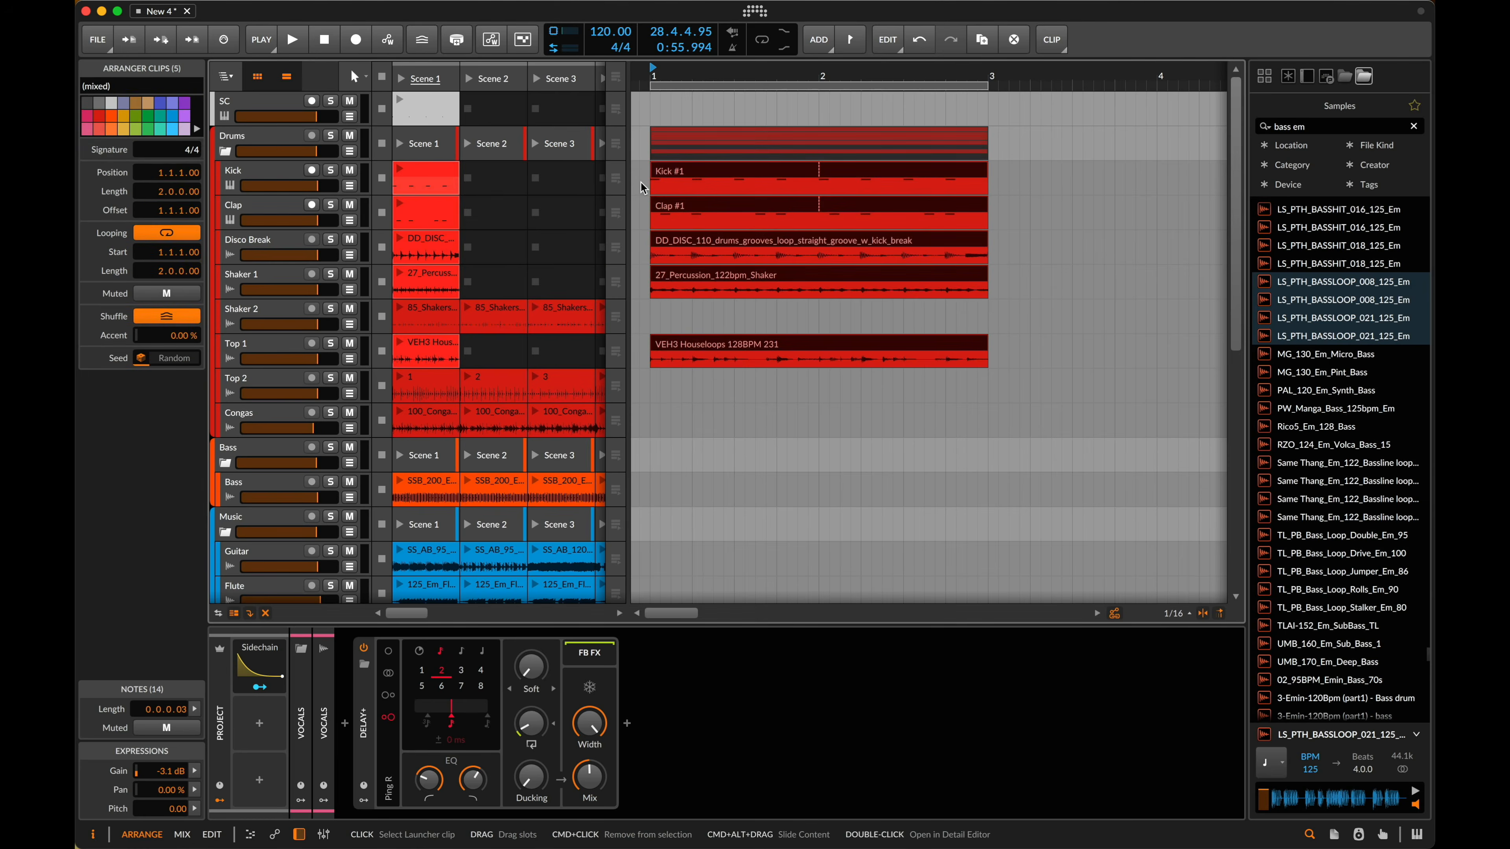
- Duplicate the placed two-bar drum clips six times along the timeline
{"action": "key", "text": "super+d"}
{"action": "key", "text": "super+d"}
{"action": "key", "text": "super+d"}
{"action": "key", "text": "super+d"}
{"action": "key", "text": "super+d"}
{"action": "key", "text": "super+d"}
{"action": "scroll", "coordinate": [805, 146], "scroll_direction": "down", "scroll_amount": 1}
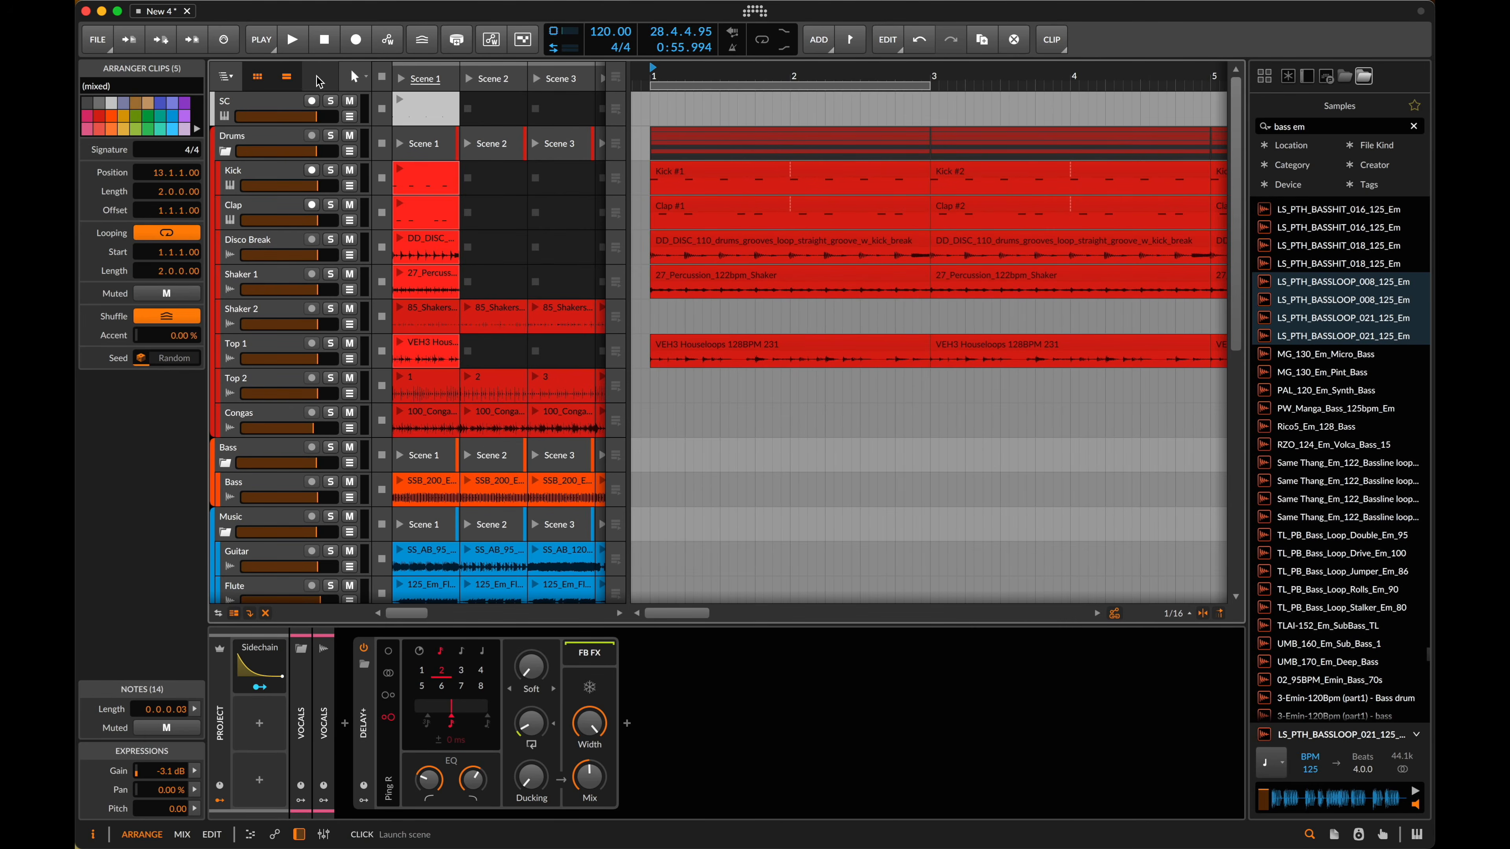
- Hide the clip launcher beside the timeline and select the recorded Vocals clip on its FX track
{"action": "left_click", "coordinate": [259, 77]}
{"action": "scroll", "coordinate": [747, 345], "scroll_direction": "down", "scroll_amount": 13}
{"action": "left_click", "coordinate": [498, 348]}
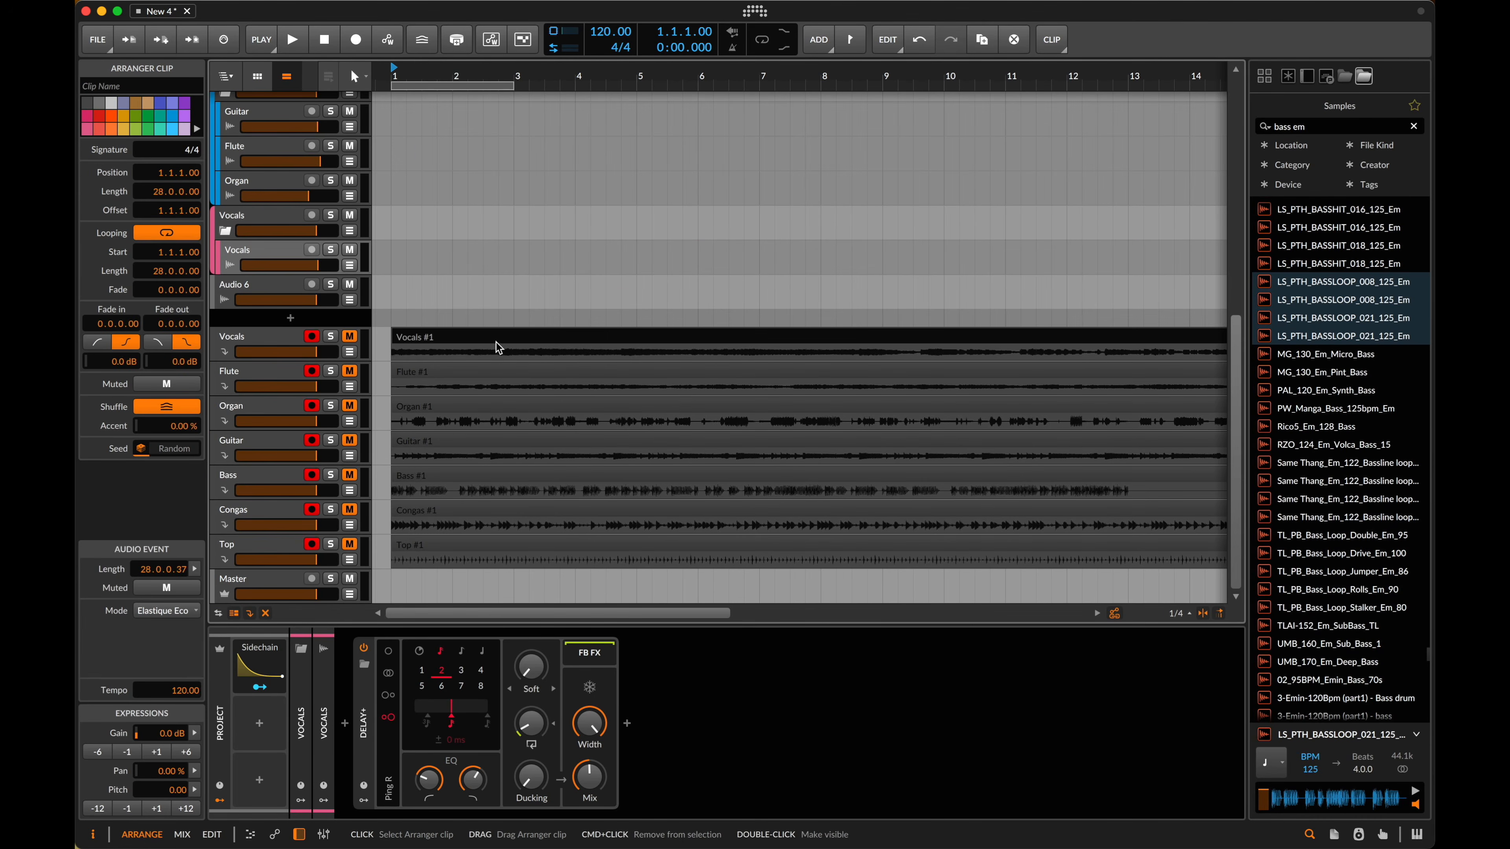
{"action": "left_click", "coordinate": [349, 405]}
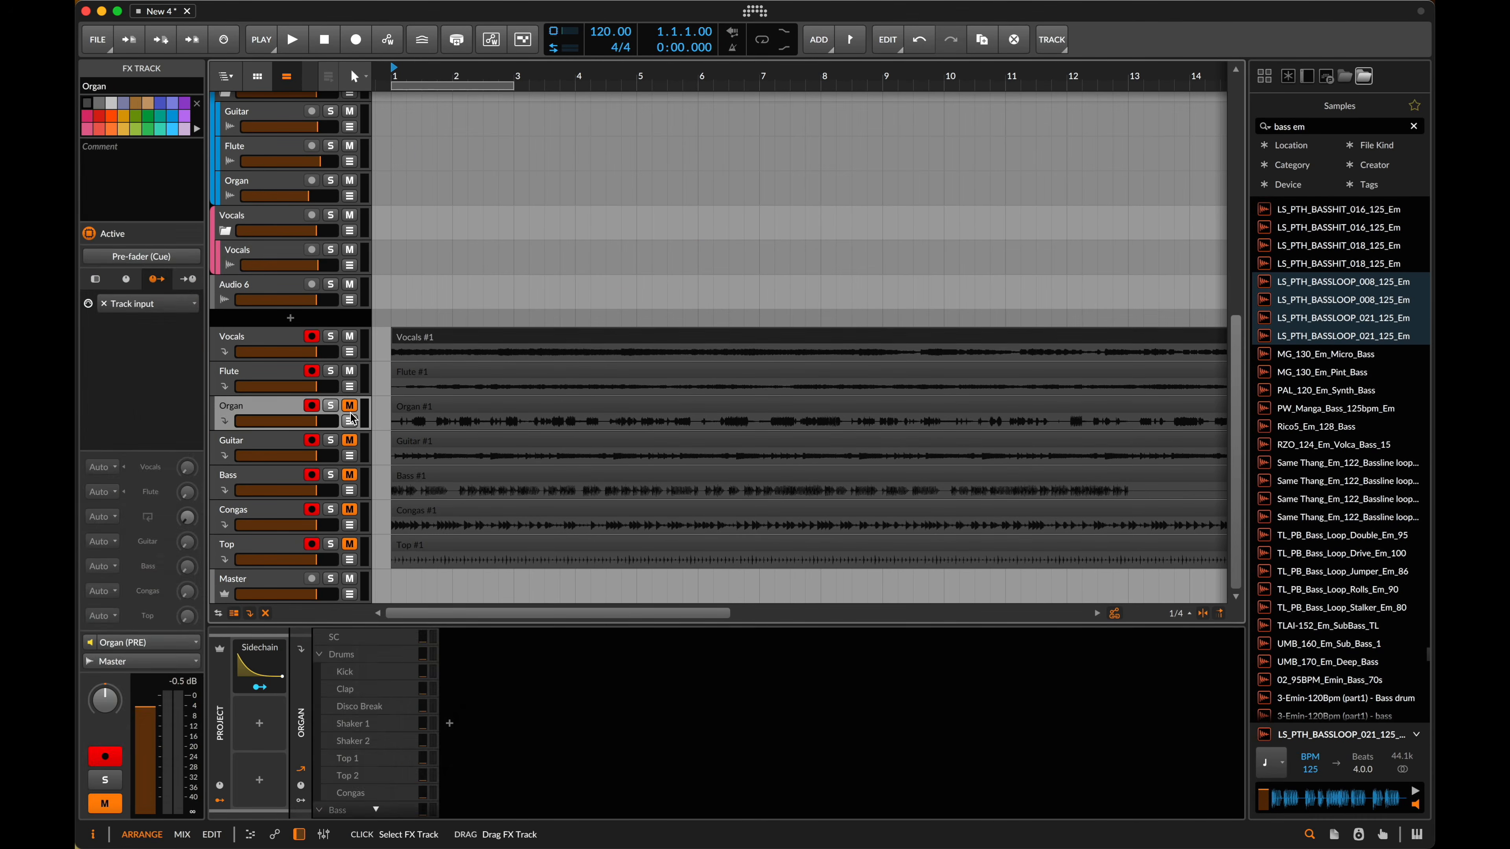
{"action": "key", "text": "space"}
{"action": "key", "text": "space"}
{"action": "left_click", "coordinate": [351, 349]}
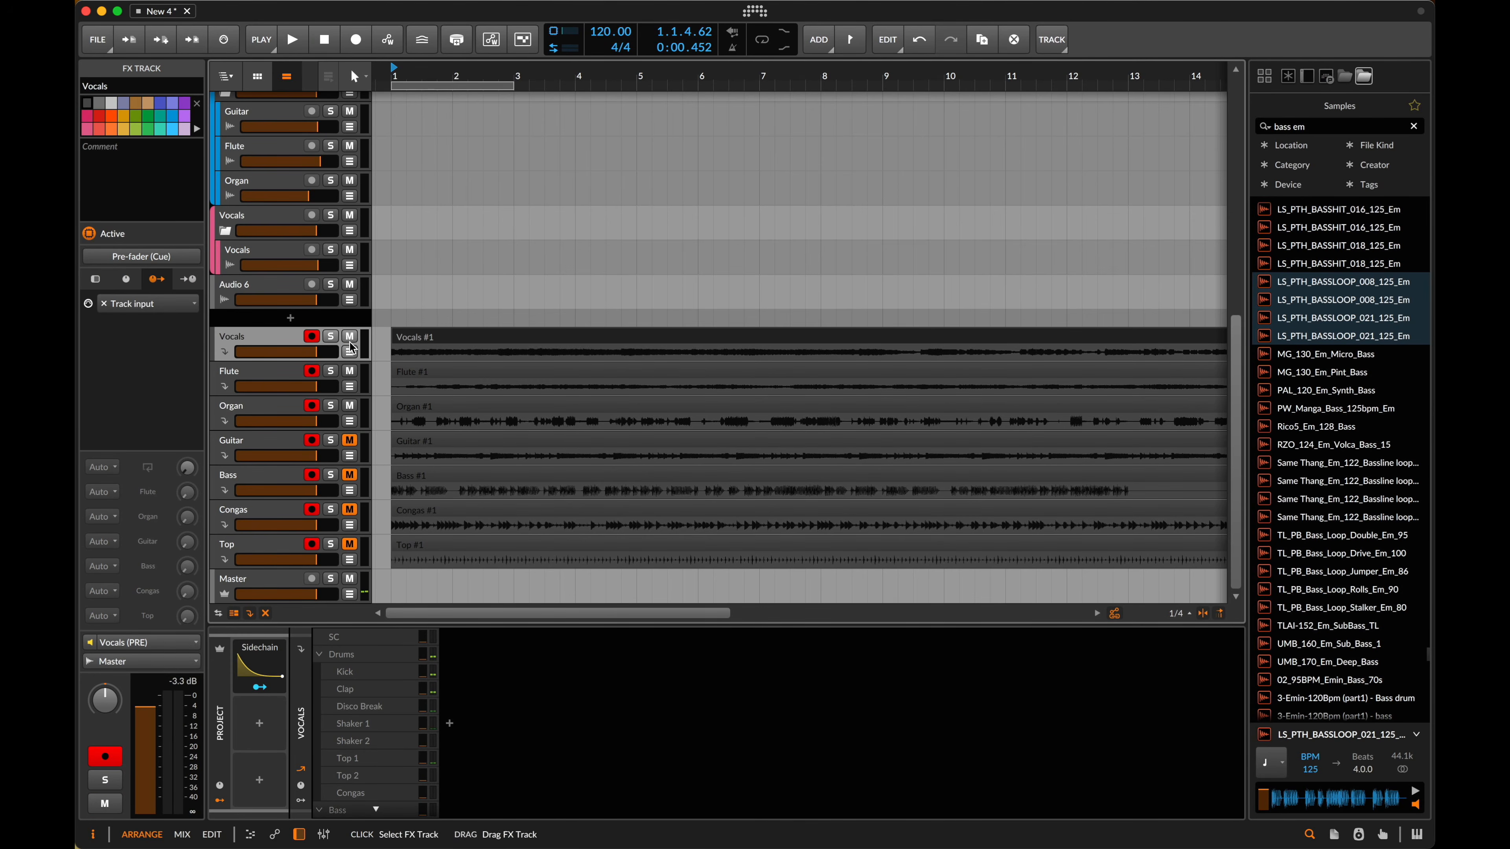
{"action": "left_click", "coordinate": [351, 336]}
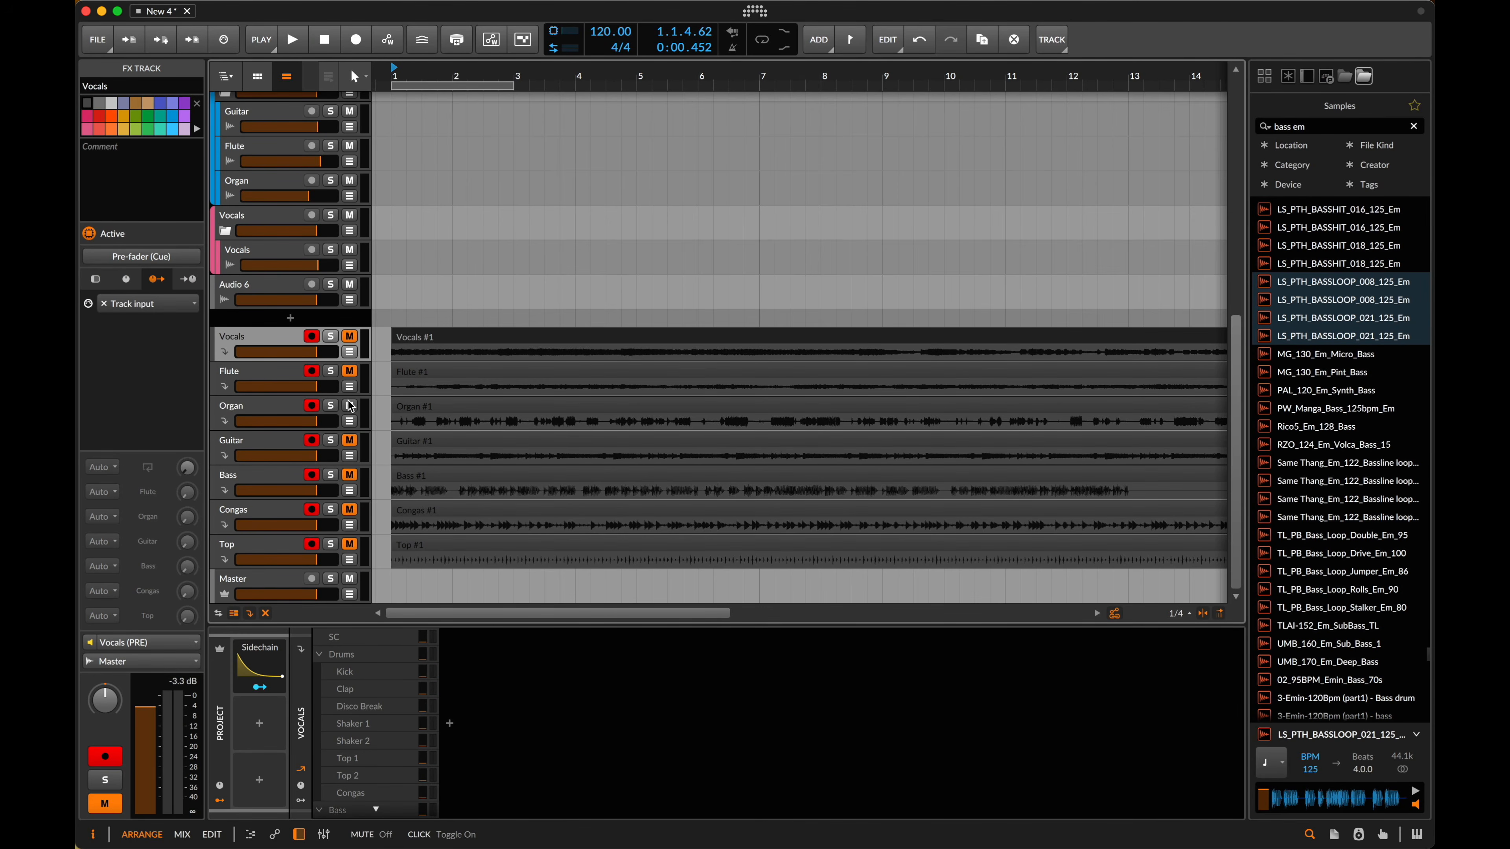
- Unmute the Bass FX track and play the arrangement from bar 1
{"action": "left_click", "coordinate": [462, 481]}
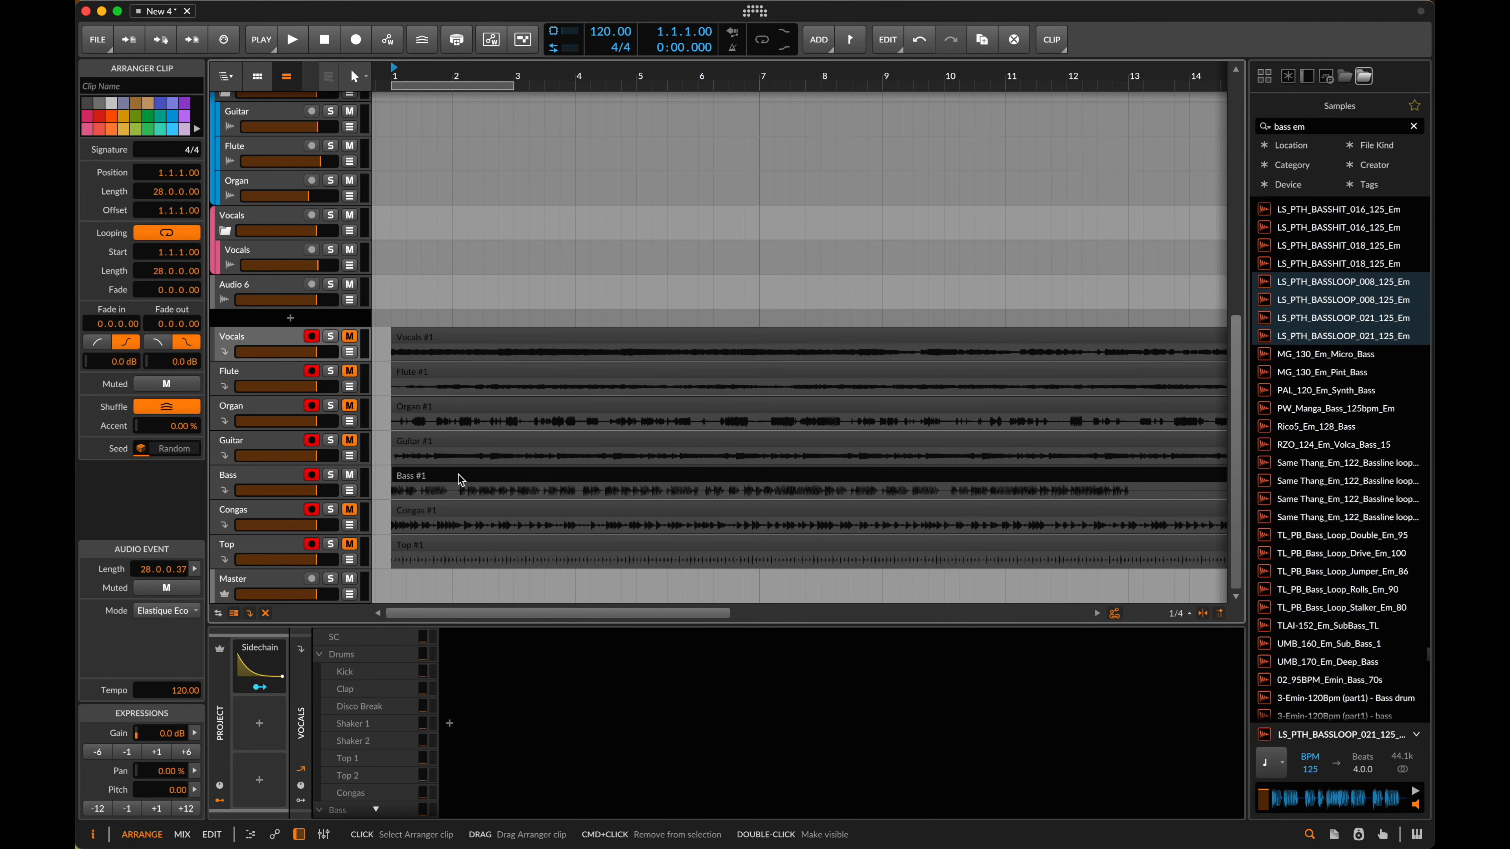
{"action": "key", "text": "space"}
{"action": "scroll", "coordinate": [451, 479], "scroll_direction": "down", "scroll_amount": 3}
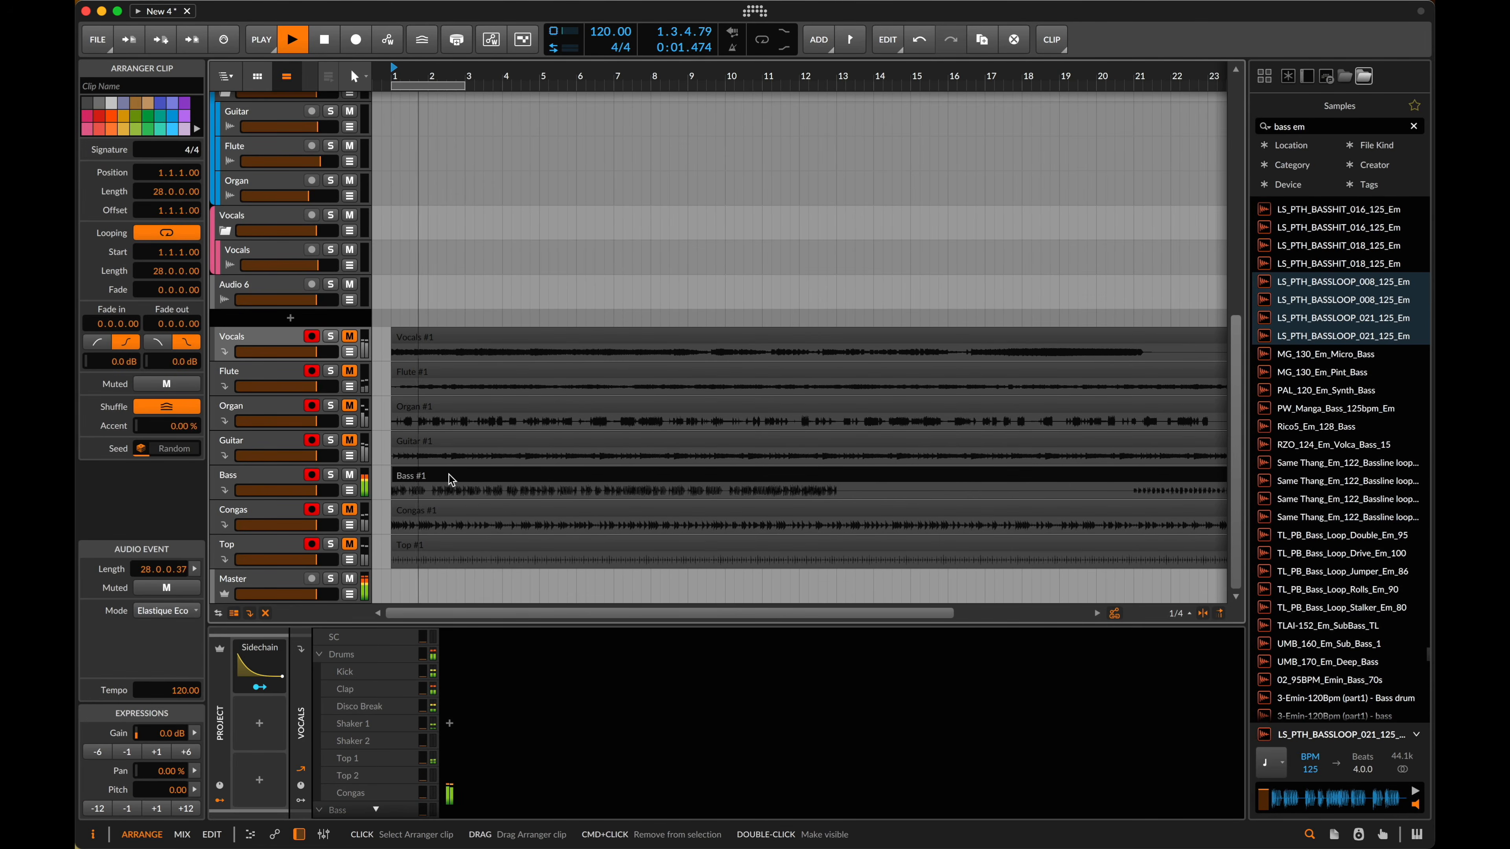
- Map the project's Sidechain modulator to the Bass FX track's volume with an amount of about -0.58
{"action": "left_click", "coordinate": [262, 477]}
{"action": "left_click", "coordinate": [302, 661]}
{"action": "left_click", "coordinate": [244, 687]}
{"action": "left_click", "coordinate": [281, 667]}
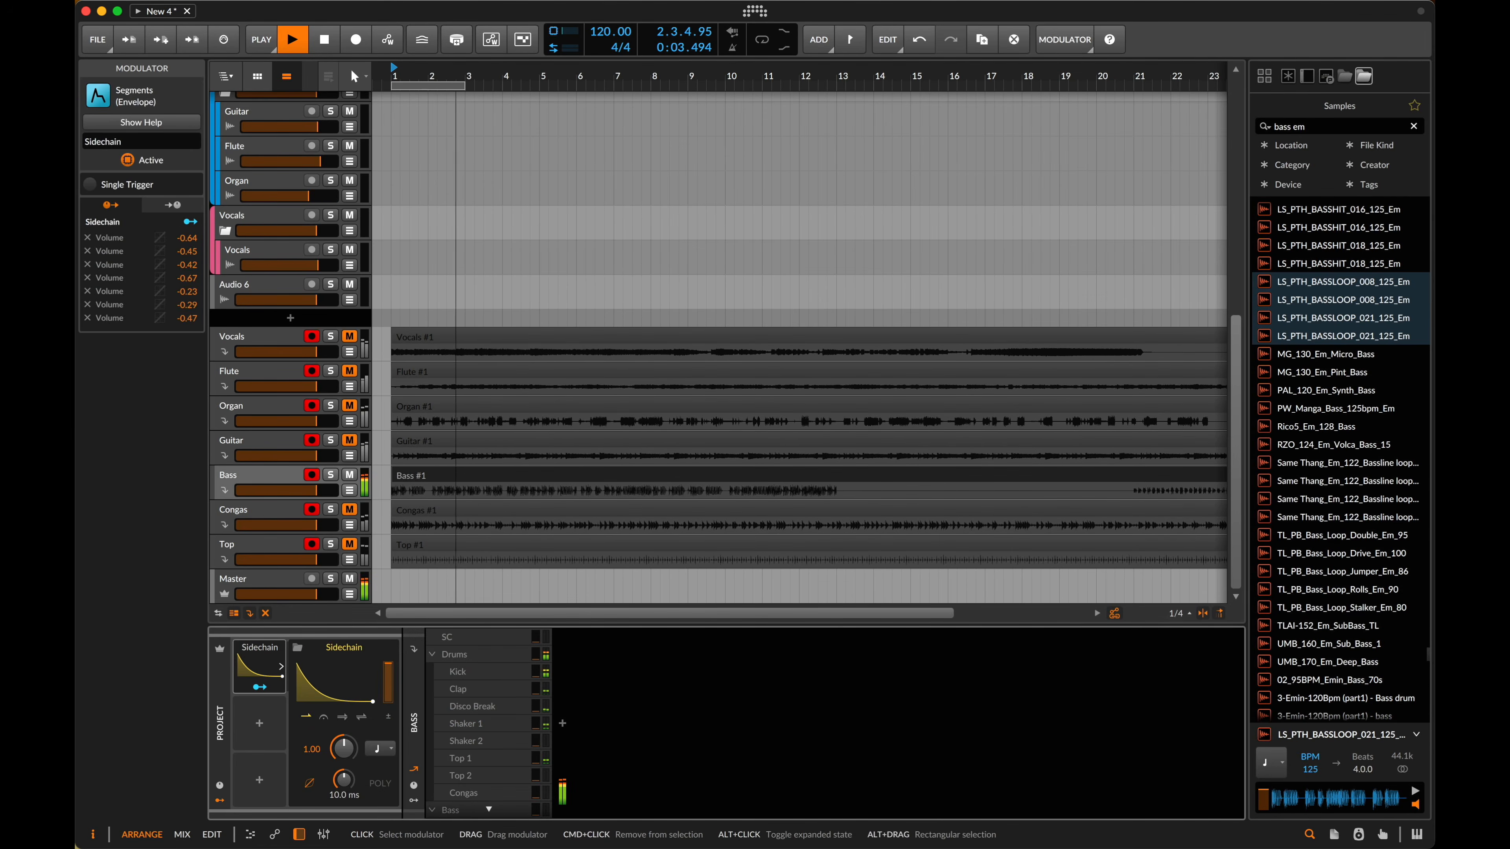
{"action": "key", "text": "Tab"}
{"action": "scroll", "coordinate": [414, 189], "scroll_direction": "left", "scroll_amount": 5}
{"action": "key", "text": "space"}
{"action": "key", "text": "space"}
{"action": "key", "text": "Tab"}
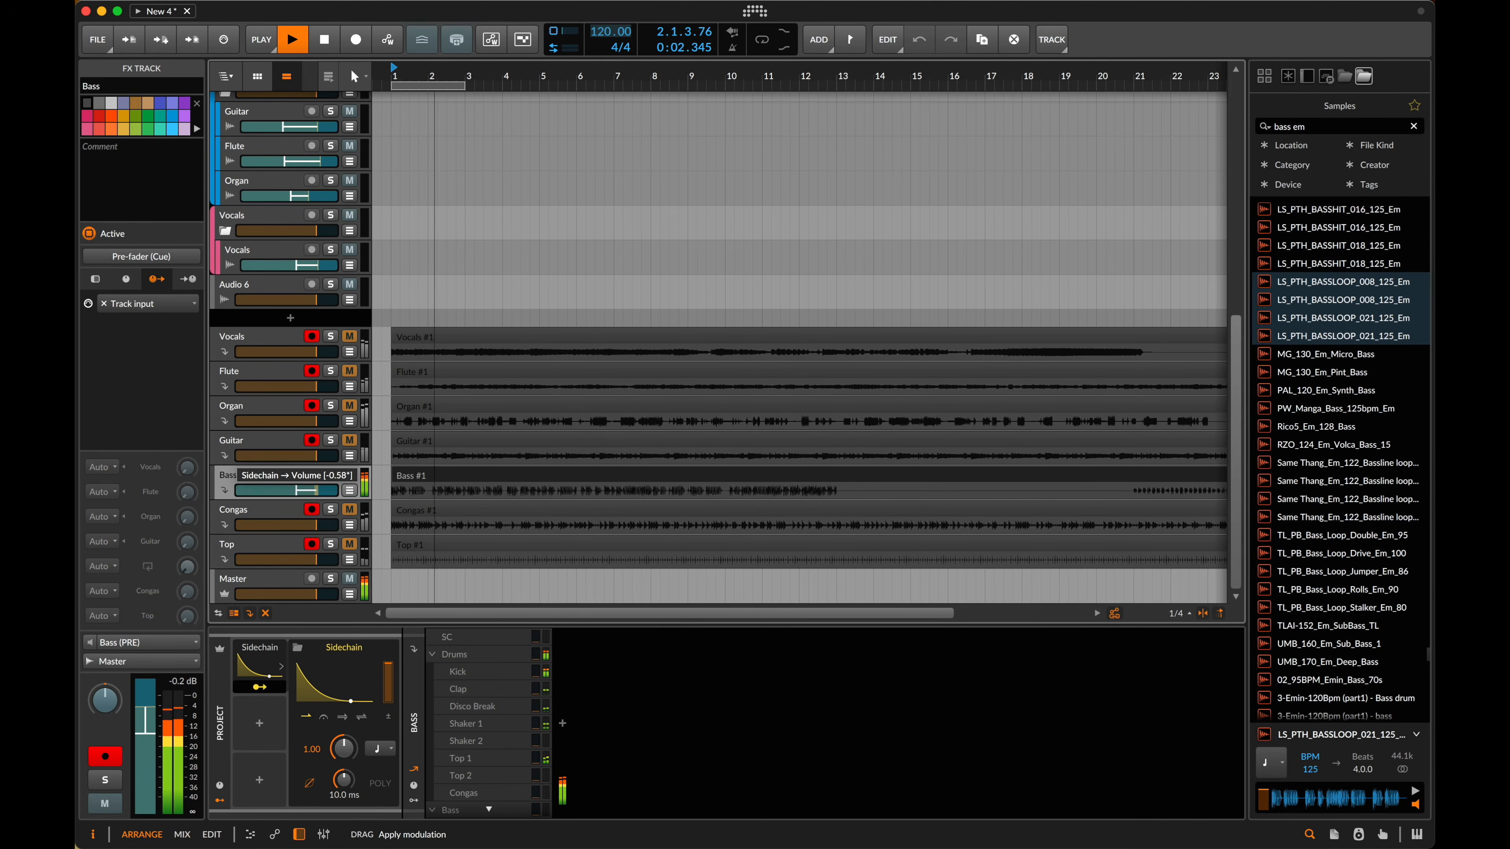
- Delete the recorded audio before bar 9 on the Vocals, Flute, Organ and Guitar FX tracks, and before bar 5 on Congas
{"action": "left_click", "coordinate": [458, 451]}
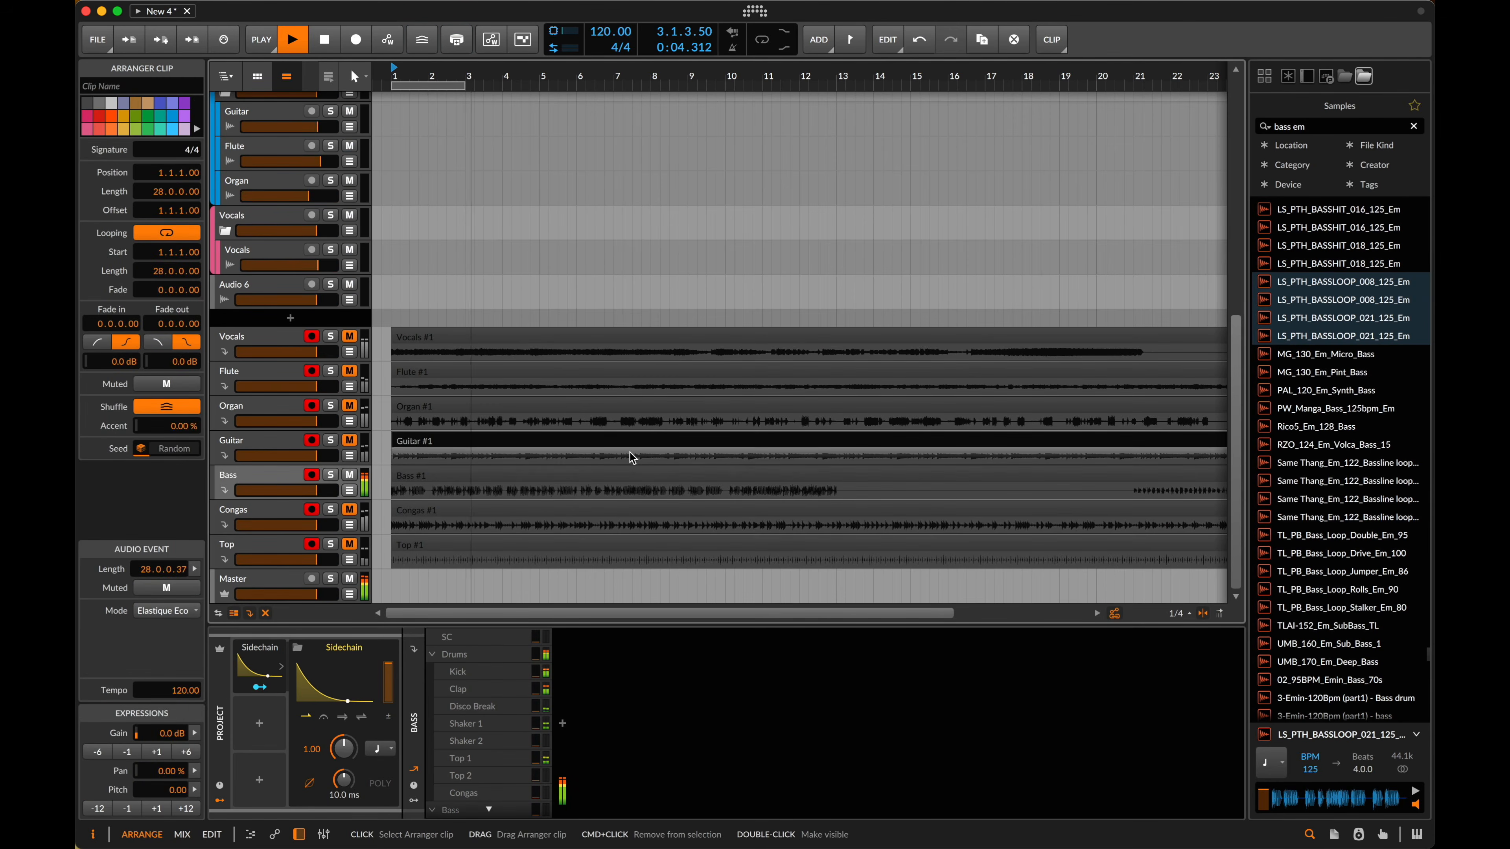
{"action": "left_click_drag", "start_coordinate": [693, 461], "coordinate": [394, 333]}
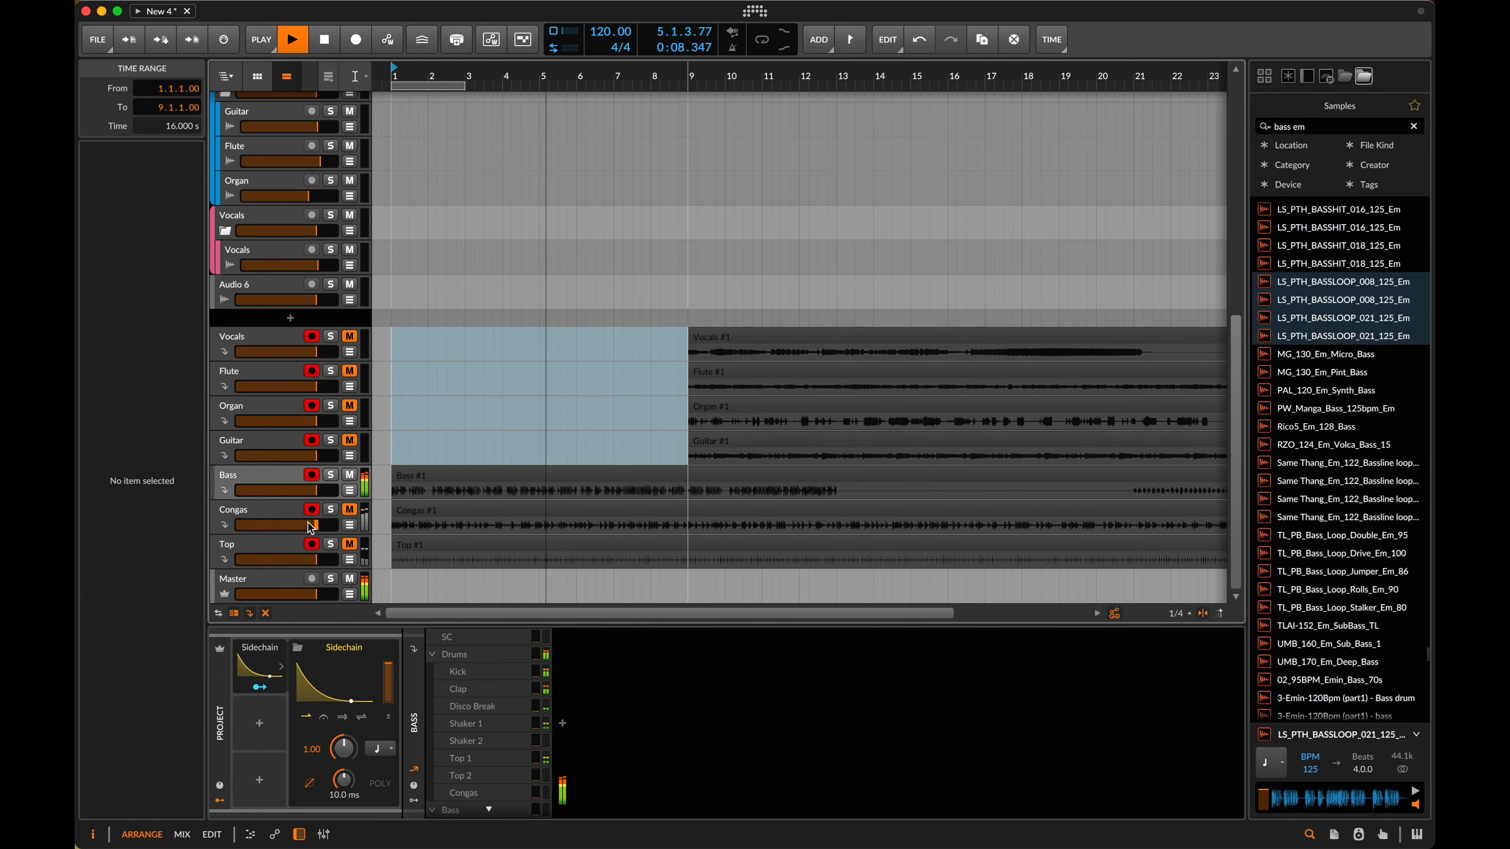
{"action": "key", "text": "space"}
{"action": "left_click_drag", "start_coordinate": [542, 525], "coordinate": [390, 519]}
{"action": "key", "text": "Delete"}
- Play the arrangement back from the second beat of bar 1
{"action": "left_click", "coordinate": [442, 425]}
{"action": "left_click", "coordinate": [398, 423]}
{"action": "key", "text": "space"}
- Trim the end of the Kick #2 clip slightly and delete a section of the Clap clips leading up to bar 9
{"action": "scroll", "coordinate": [400, 425], "scroll_direction": "up", "scroll_amount": 10}
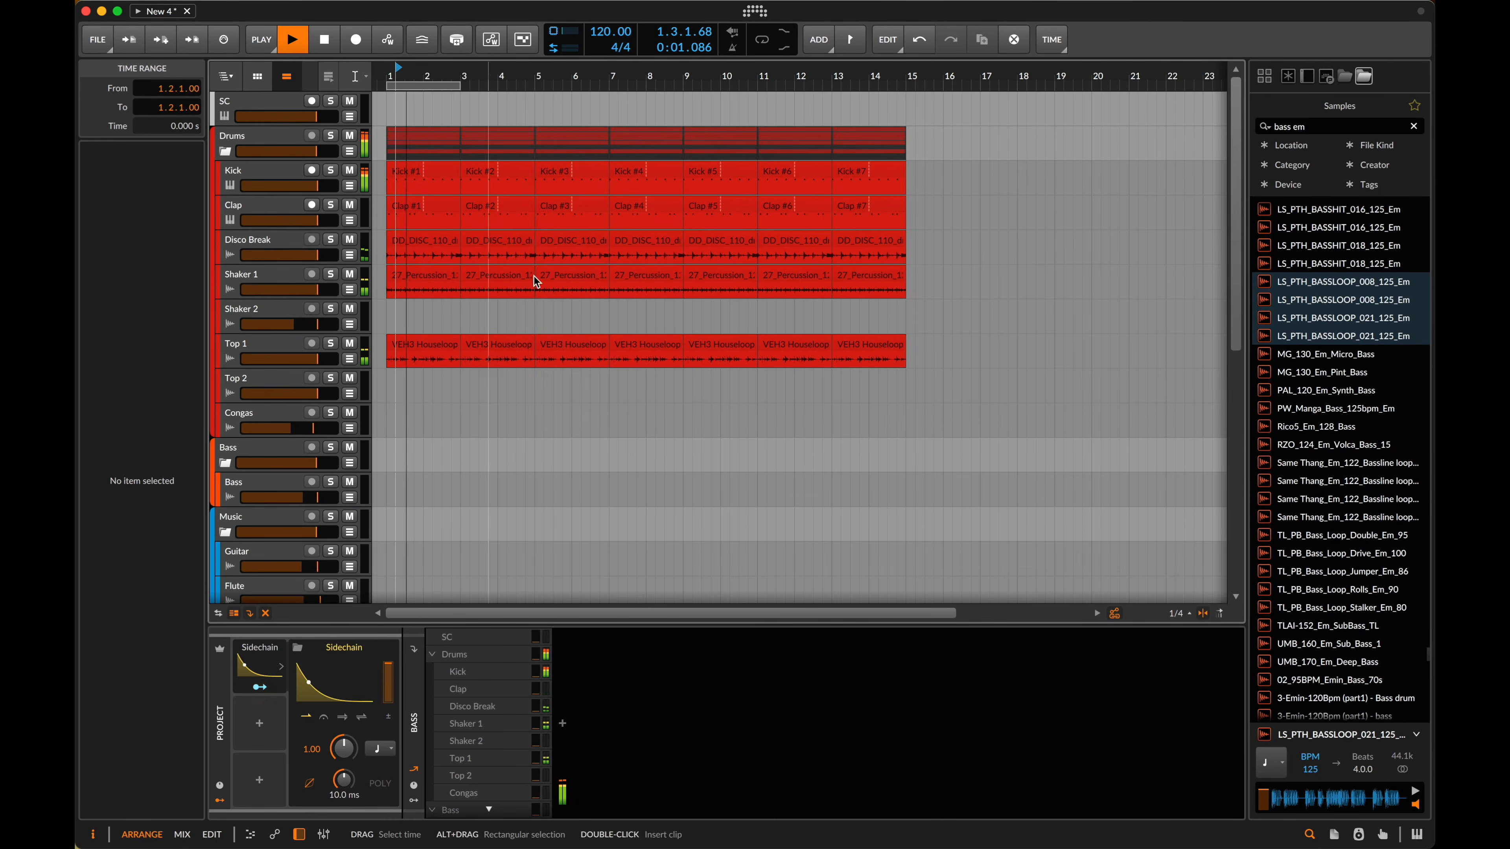
{"action": "left_click", "coordinate": [528, 175]}
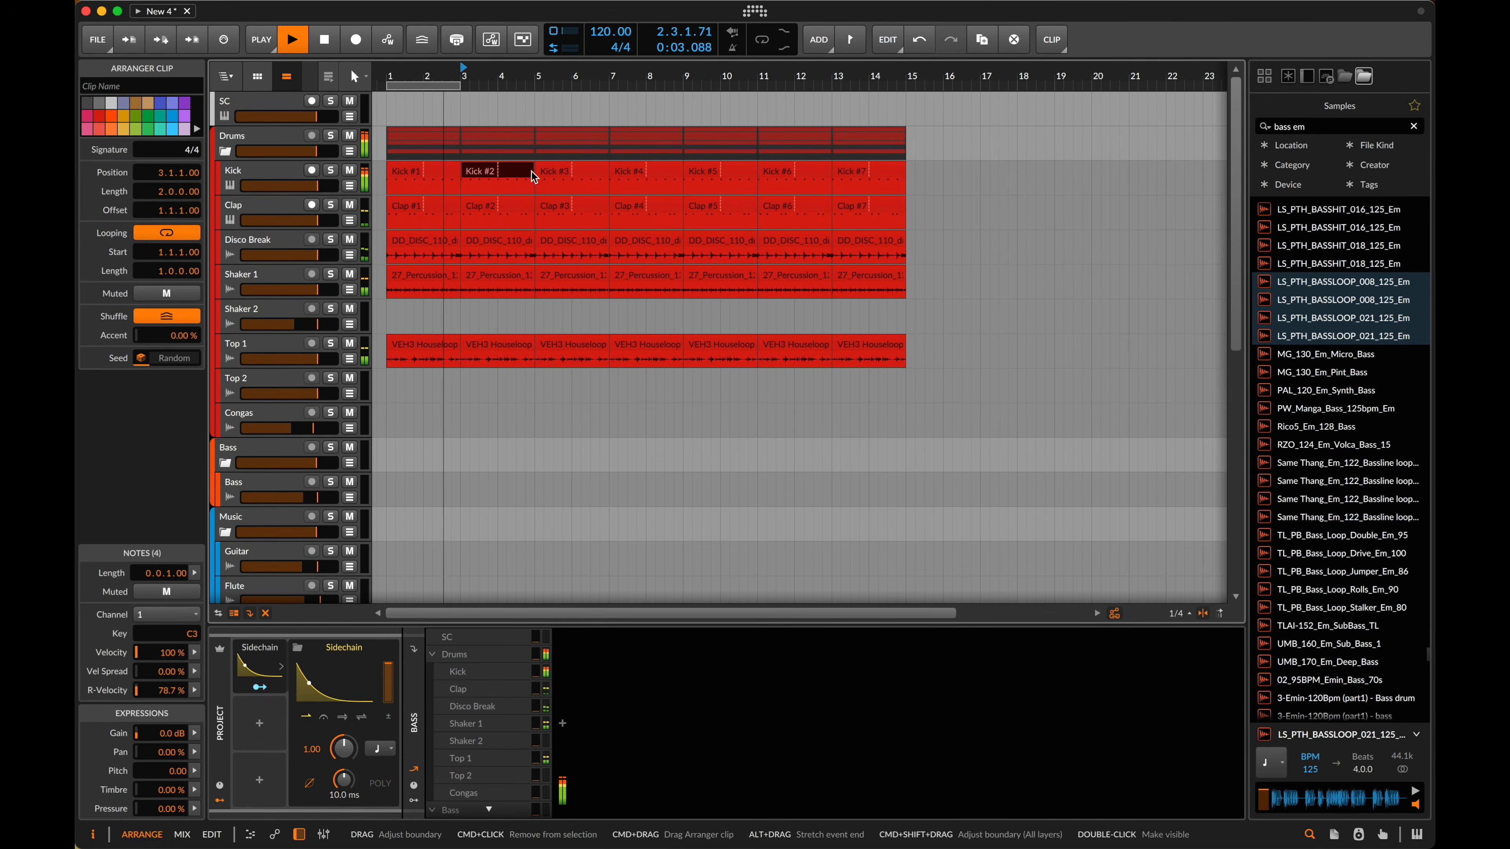
{"action": "left_click_drag", "start_coordinate": [528, 174], "coordinate": [516, 174]}
{"action": "left_click_drag", "start_coordinate": [682, 210], "coordinate": [447, 204]}
{"action": "key", "text": "Delete"}
- Unmute the Top FX track and delete its audio from bar 1 to 5 and from about bar 5.5 to 9
{"action": "scroll", "coordinate": [571, 193], "scroll_direction": "down", "scroll_amount": 5}
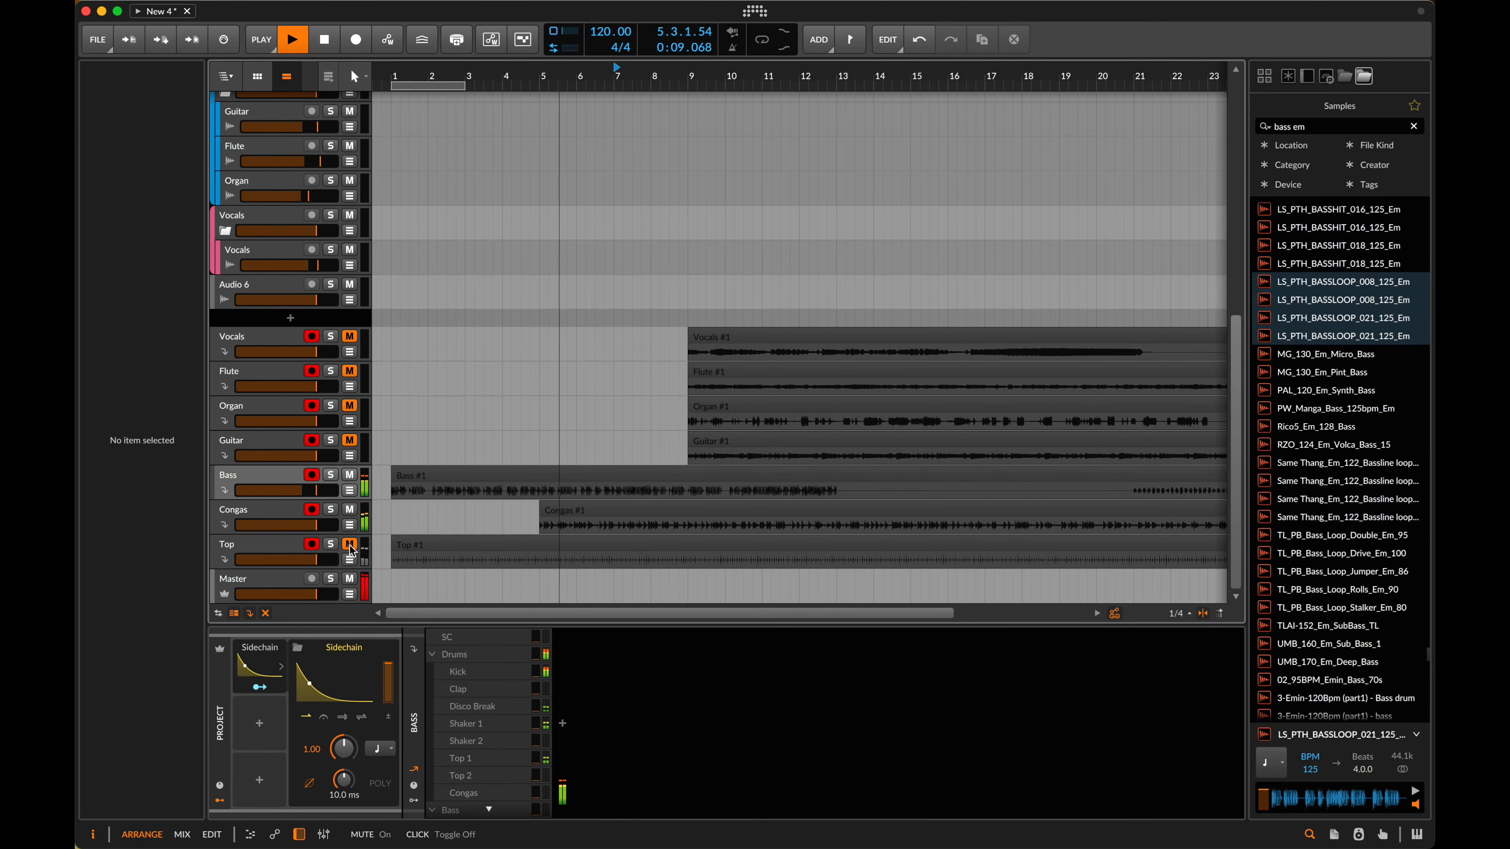
{"action": "left_click_drag", "start_coordinate": [539, 560], "coordinate": [314, 559]}
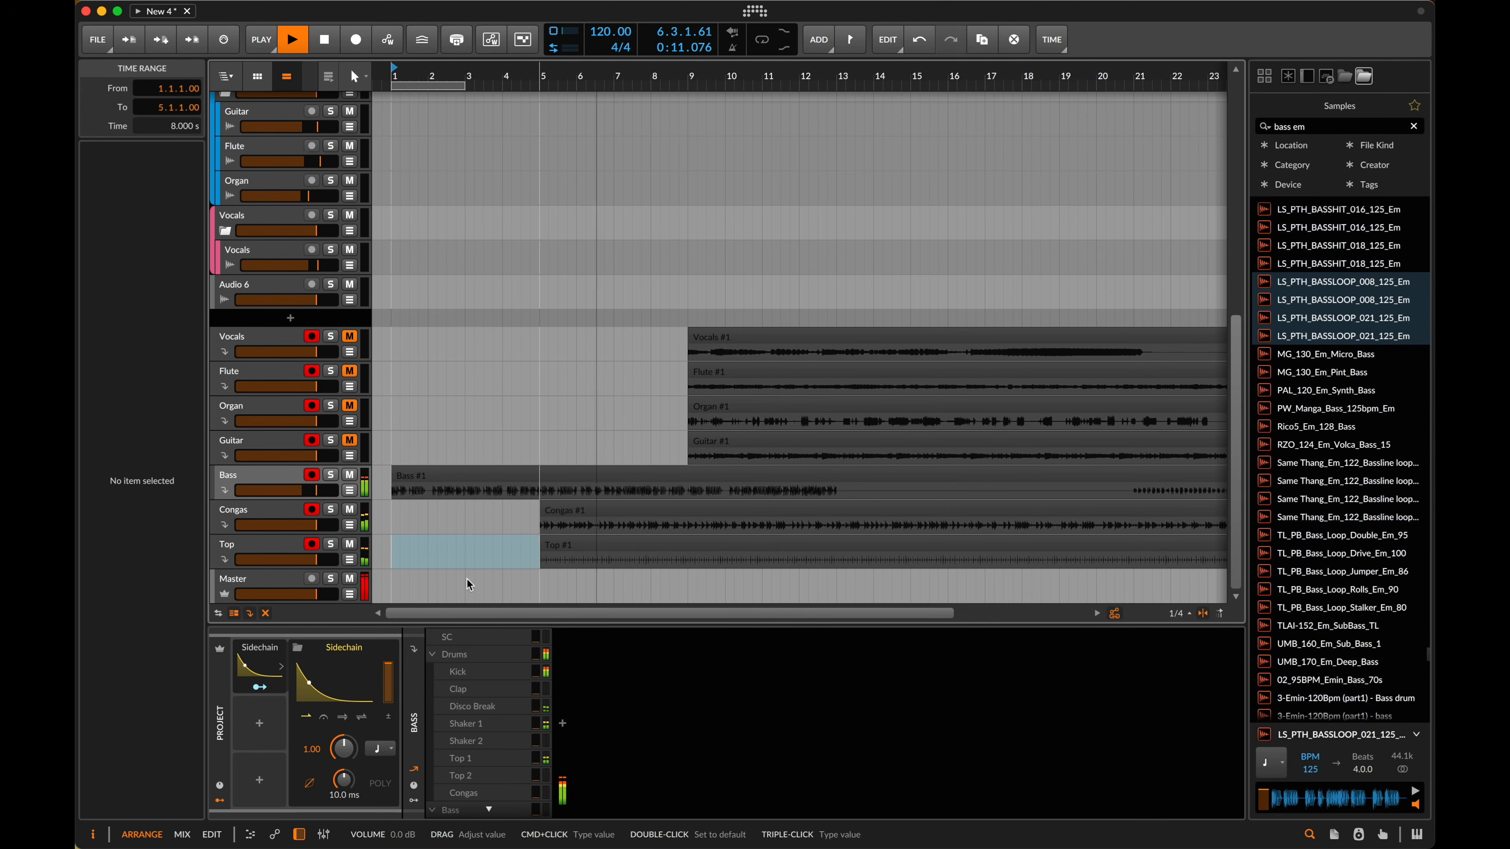
{"action": "left_click_drag", "start_coordinate": [559, 565], "coordinate": [669, 561]}
{"action": "key", "text": "Delete"}
- Replay the arrangement from bar 4 and select the Top FX track
{"action": "left_click", "coordinate": [509, 578]}
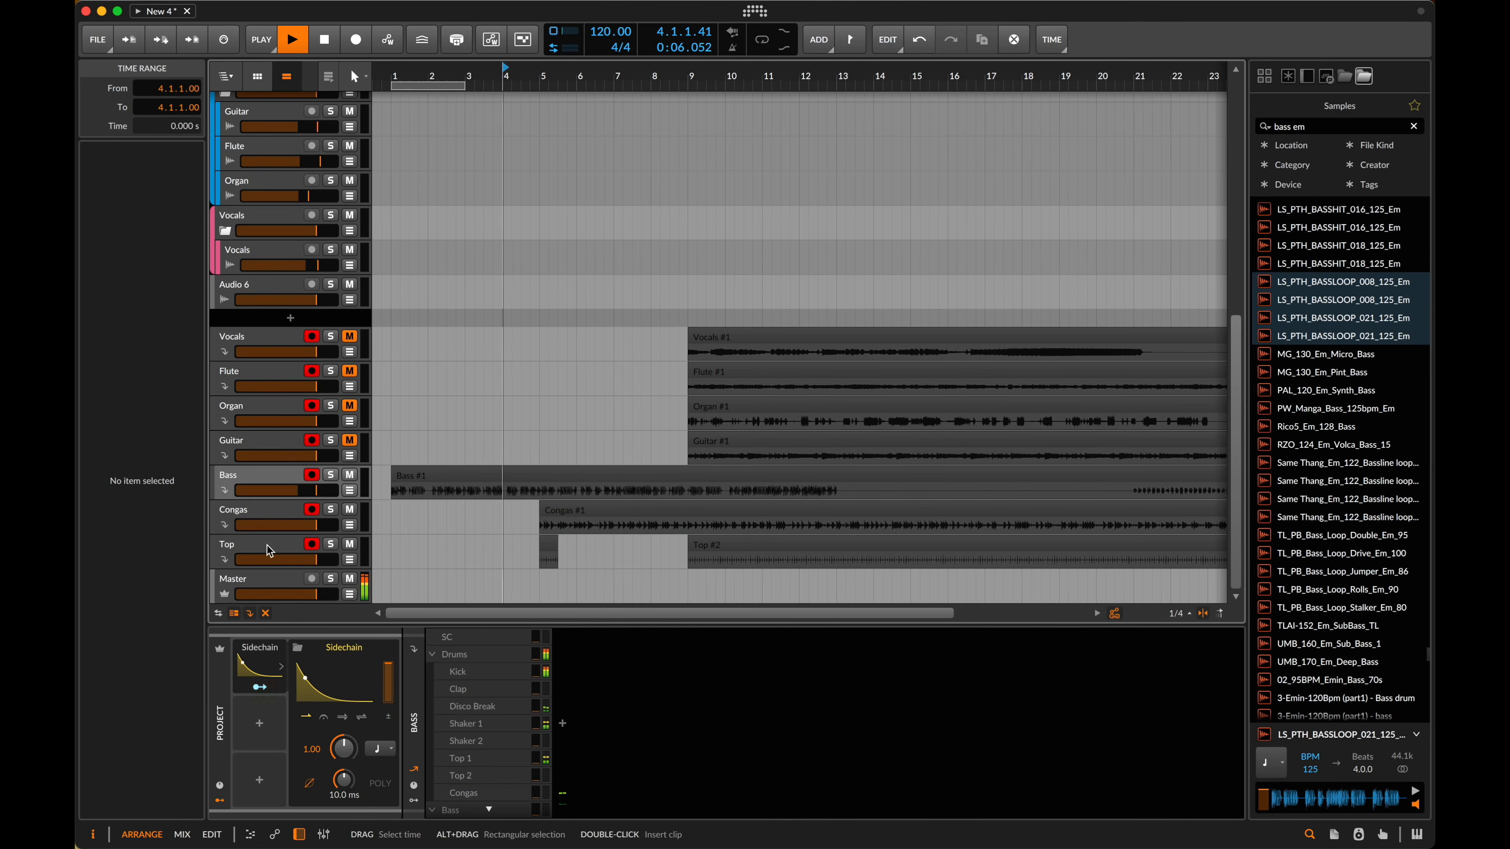
{"action": "left_click", "coordinate": [258, 543]}
{"action": "key", "text": "Escape"}
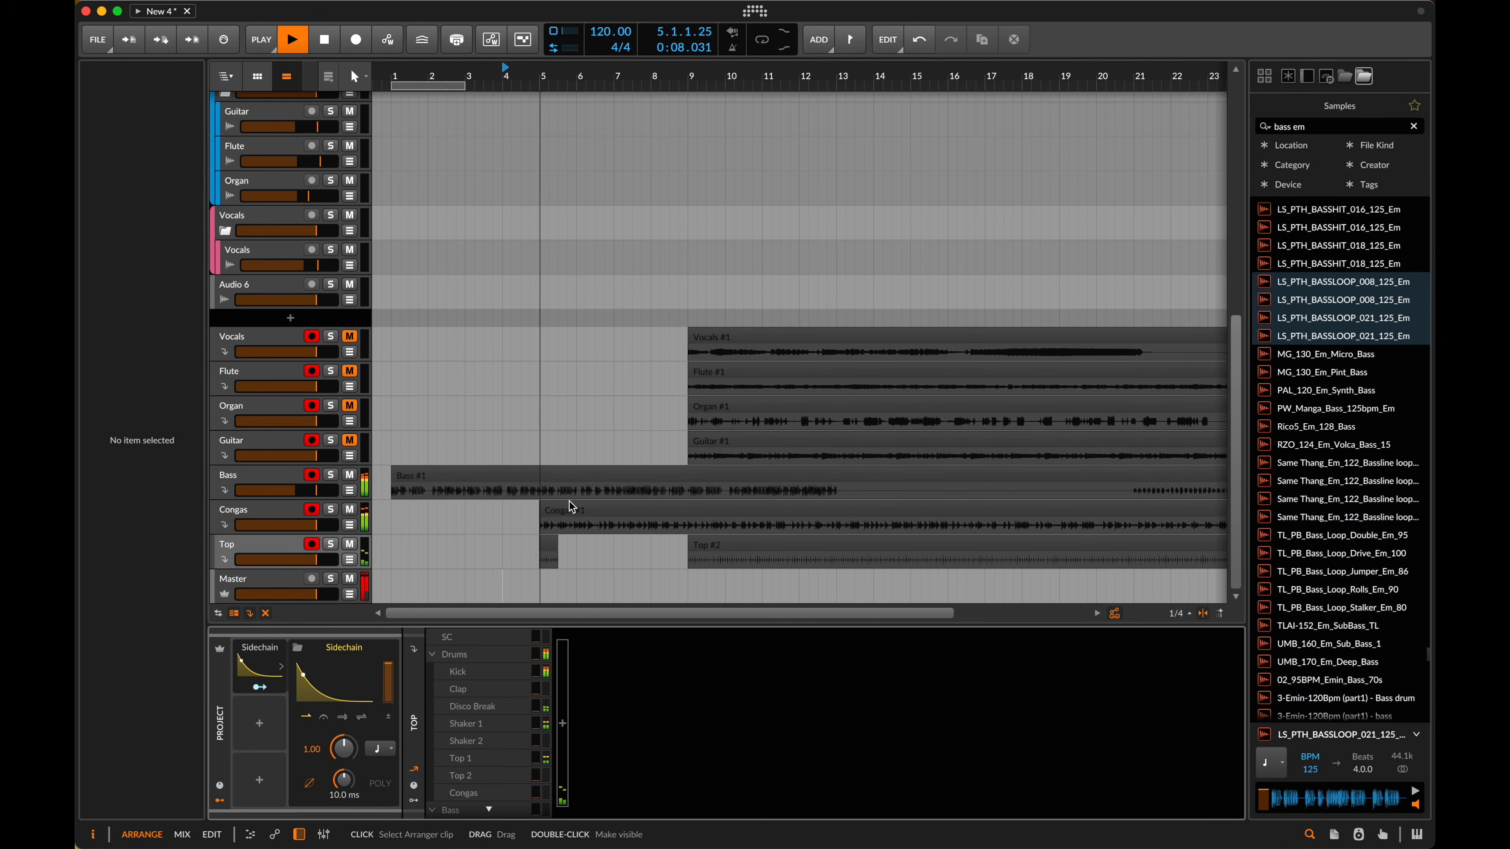
{"action": "scroll", "coordinate": [693, 399], "scroll_direction": "up", "scroll_amount": 2}
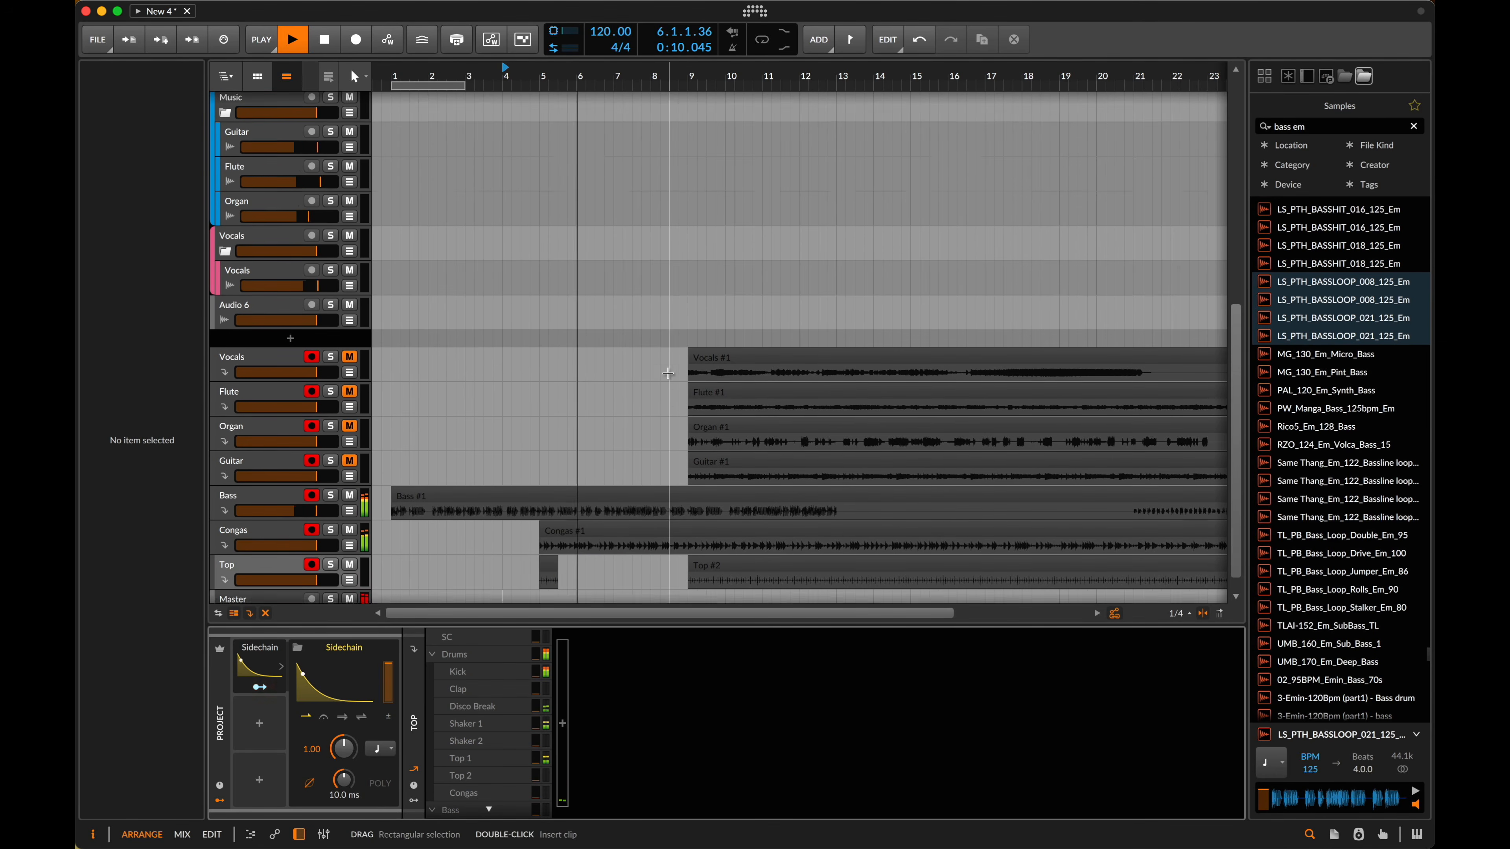
- Split the Vocals FX clip at 9.3.1 and move its first two beats to 8.3.1, undoing the trial fade-in
{"action": "left_click", "coordinate": [710, 408]}
{"action": "key", "text": "super+e"}
{"action": "mouse_move", "coordinate": [702, 396]}
{"action": "left_mouse_down"}
{"action": "mouse_move", "coordinate": [675, 406]}
{"action": "mouse_move", "coordinate": [727, 403]}
{"action": "left_mouse_up"}
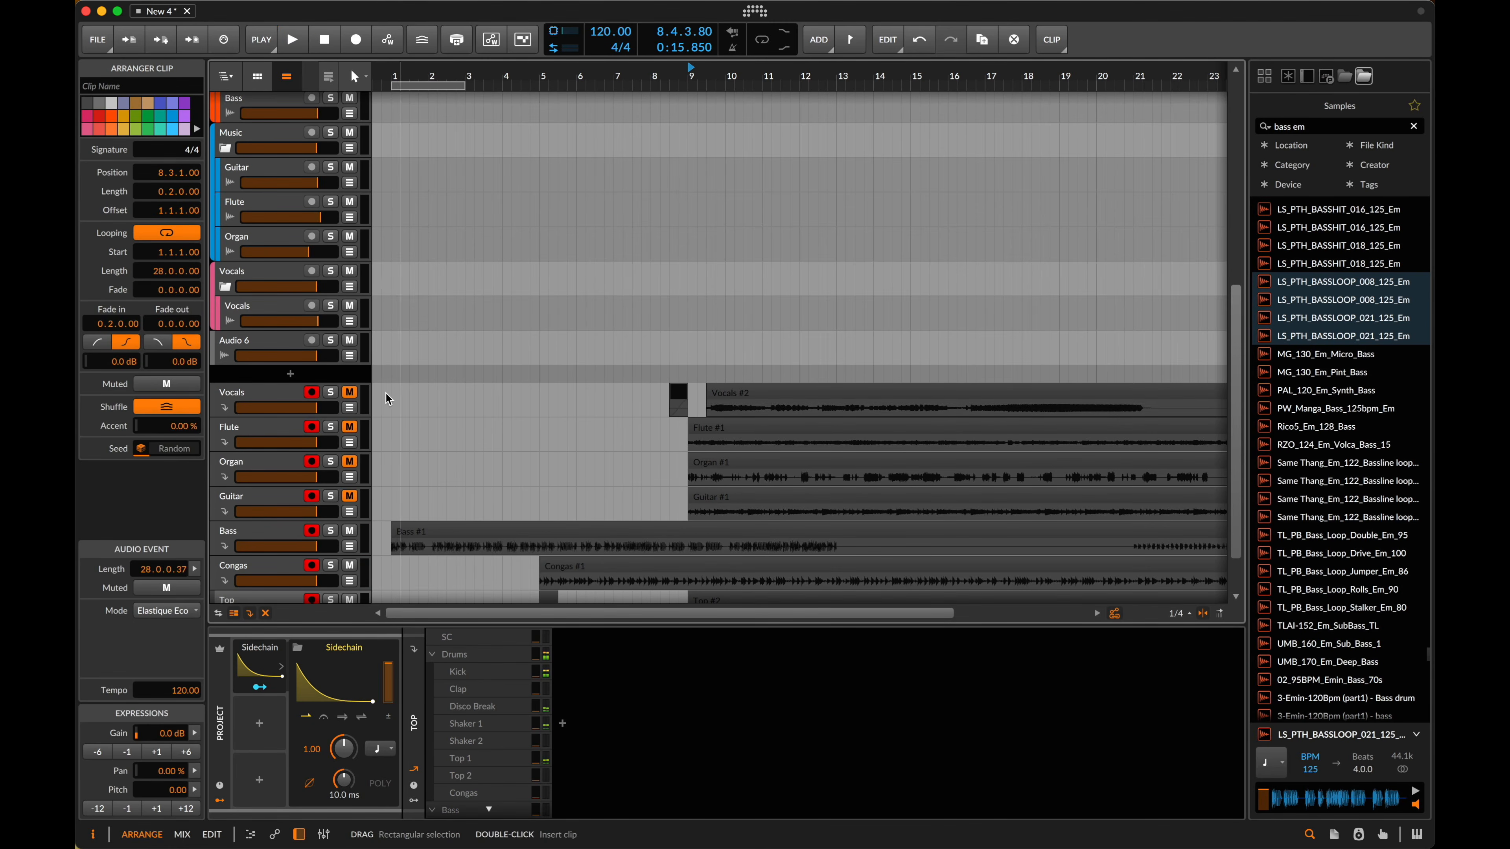
{"action": "key", "text": "space"}
{"action": "key", "text": "super+z"}
{"action": "key", "text": "super+z"}
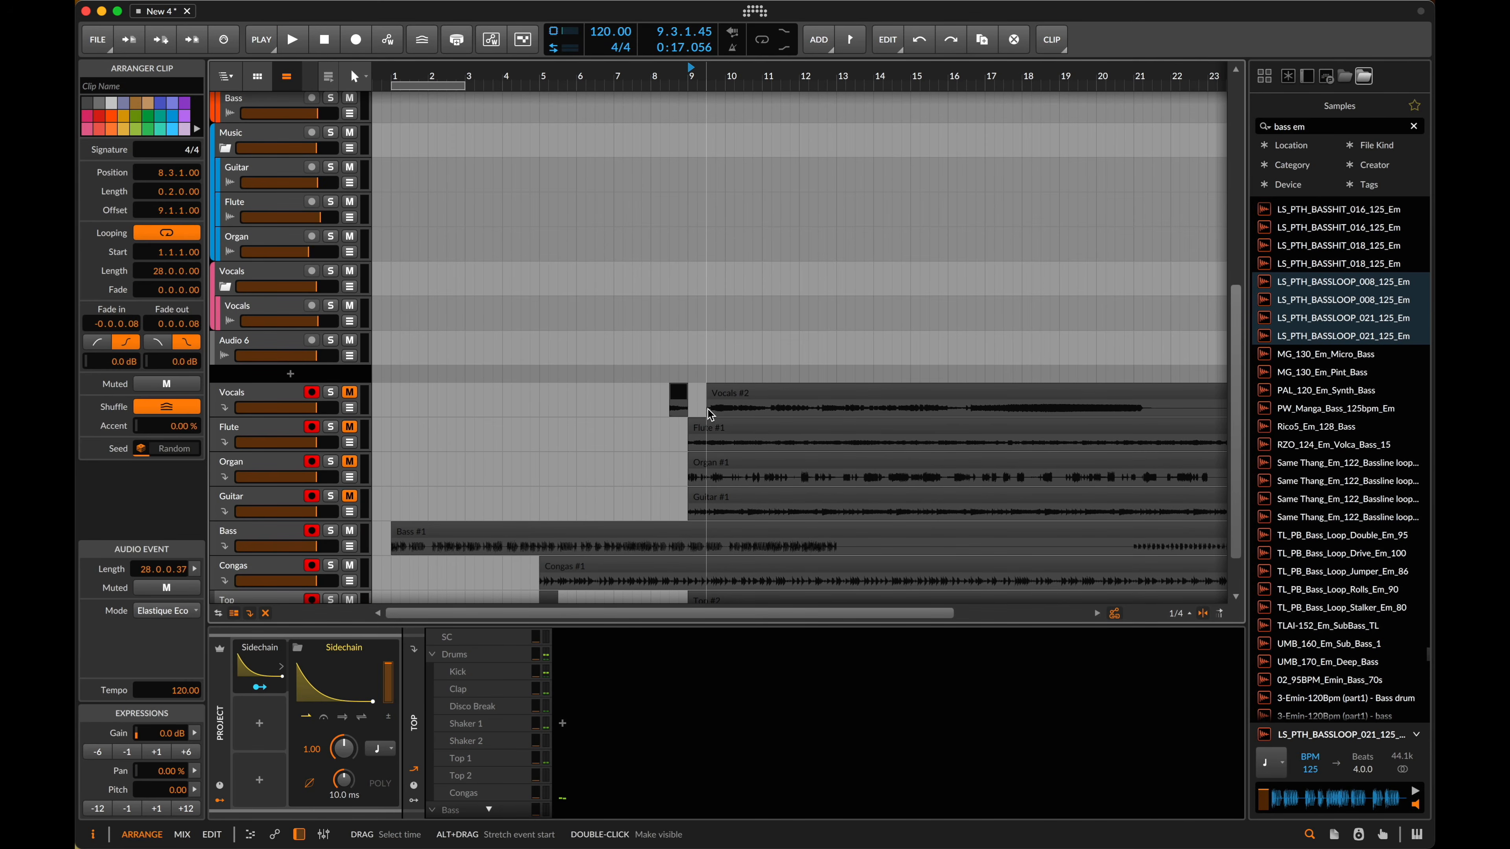
- Bounce the two-beat Vocals piece with a fade-in over its full length, move it to 4.3.1 and play from 2.4.1
{"action": "left_click_drag", "start_coordinate": [707, 411], "coordinate": [679, 396]}
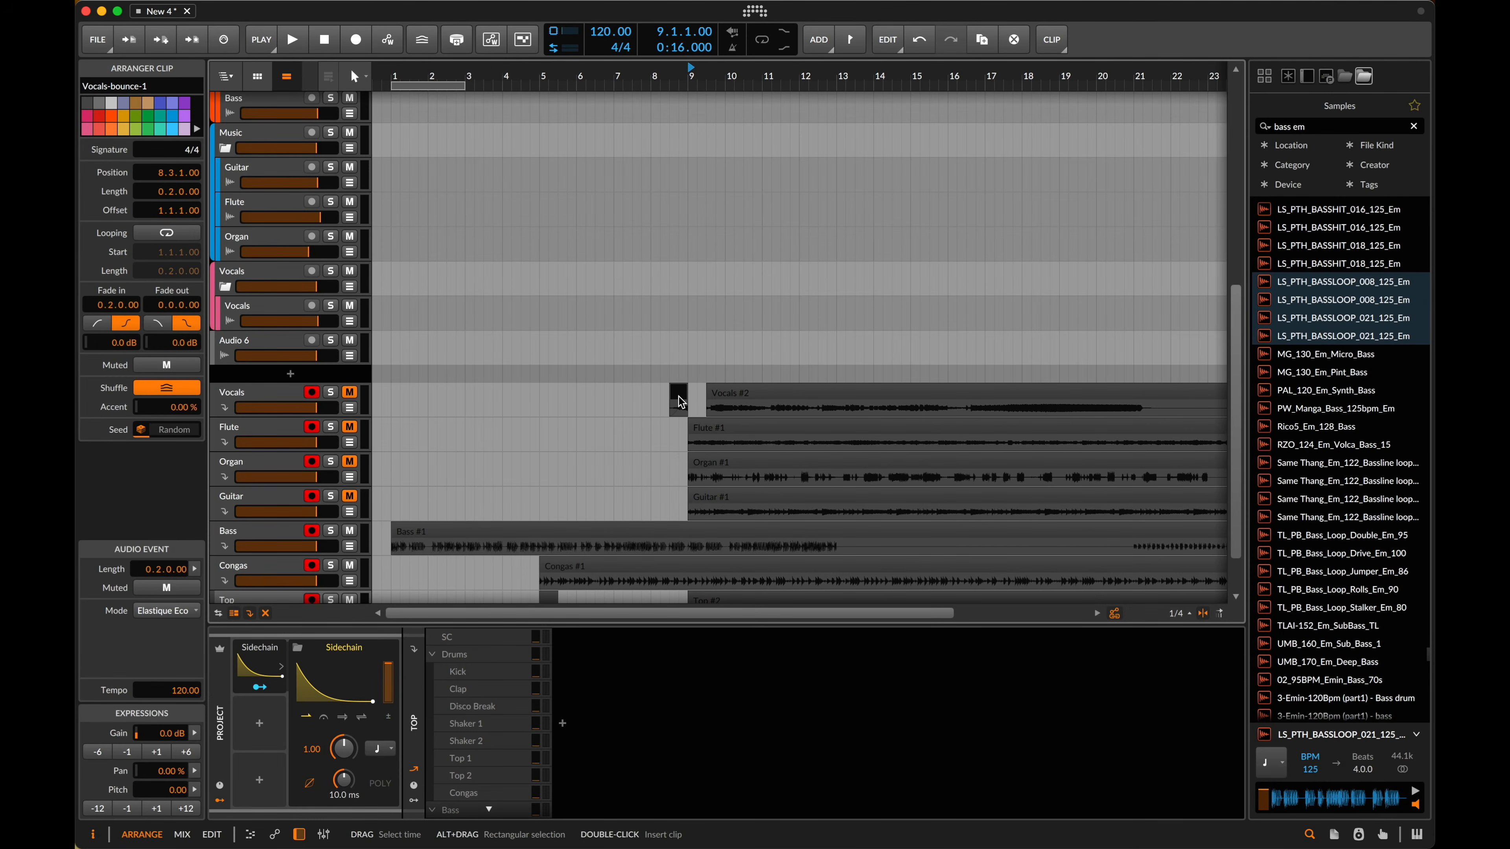
{"action": "left_click", "coordinate": [457, 407]}
{"action": "key", "text": "space"}
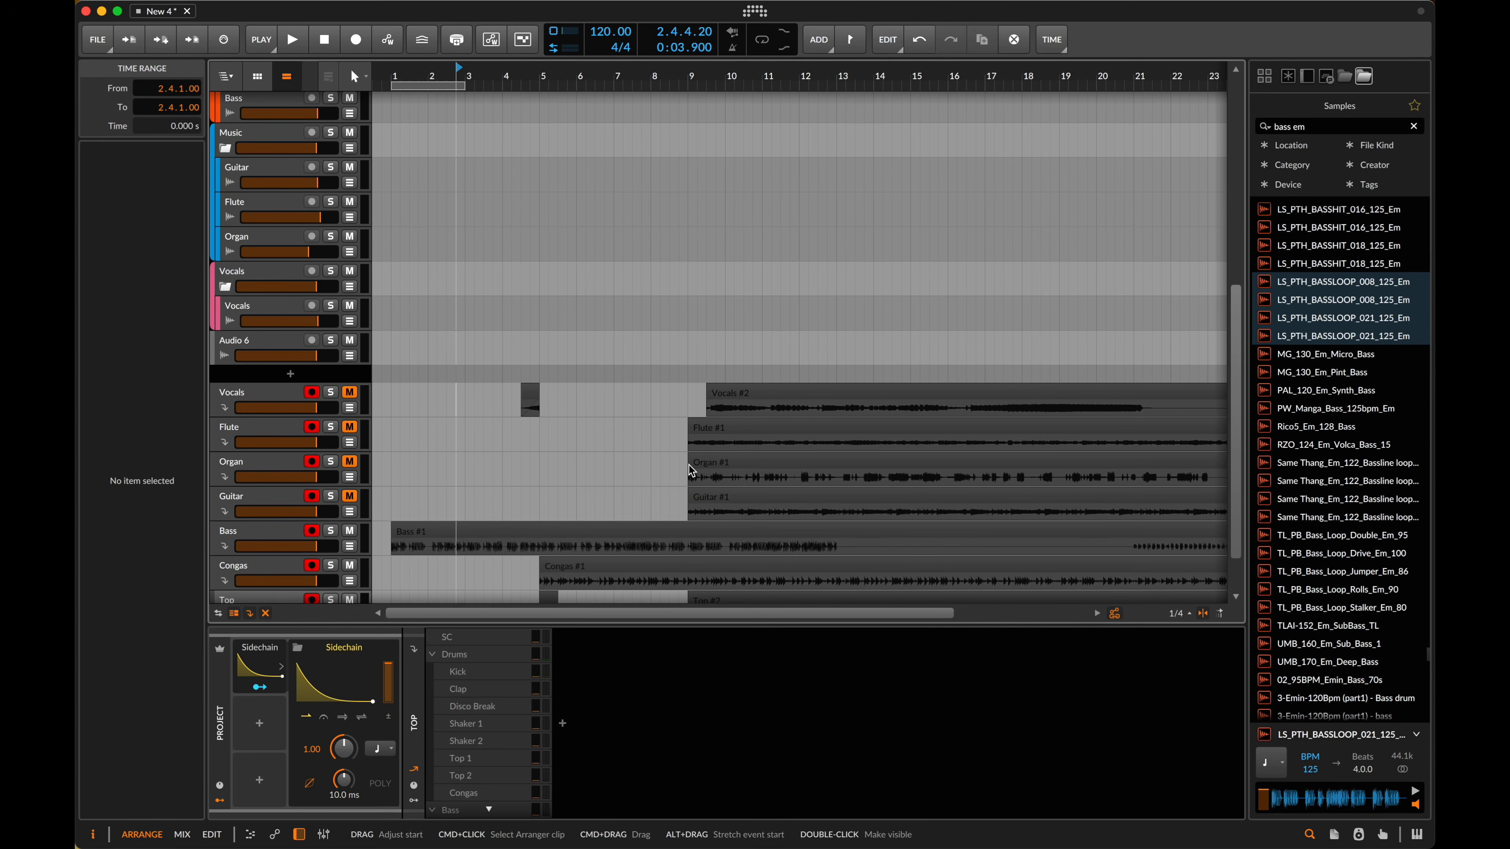
- Split the Organ FX clip at 9.3.1, move its first piece to bar 5 and shorten it to one beat
{"action": "key", "text": "super+e"}
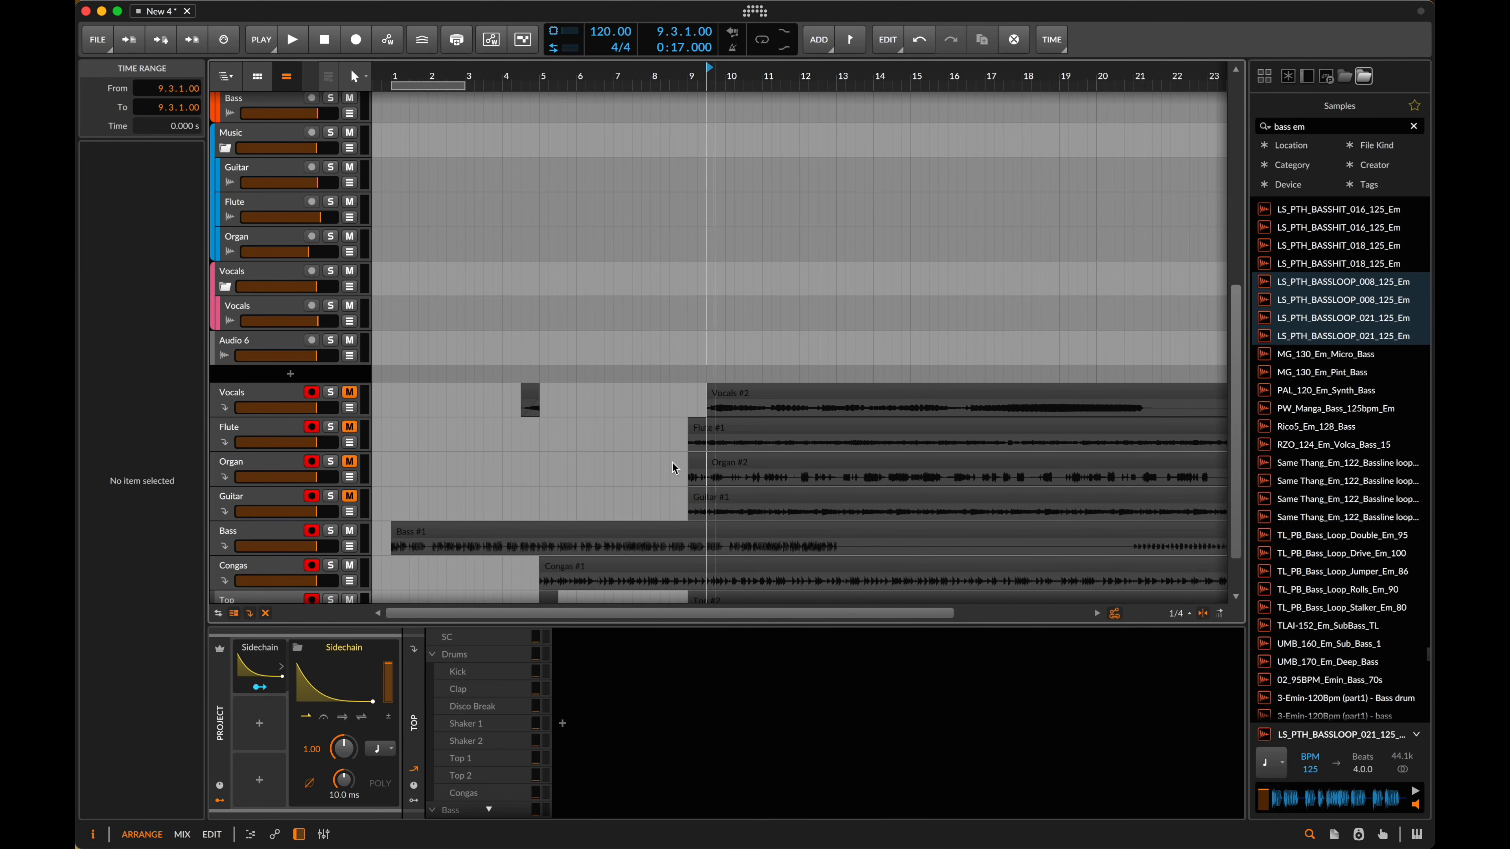
{"action": "left_click", "coordinate": [293, 484]}
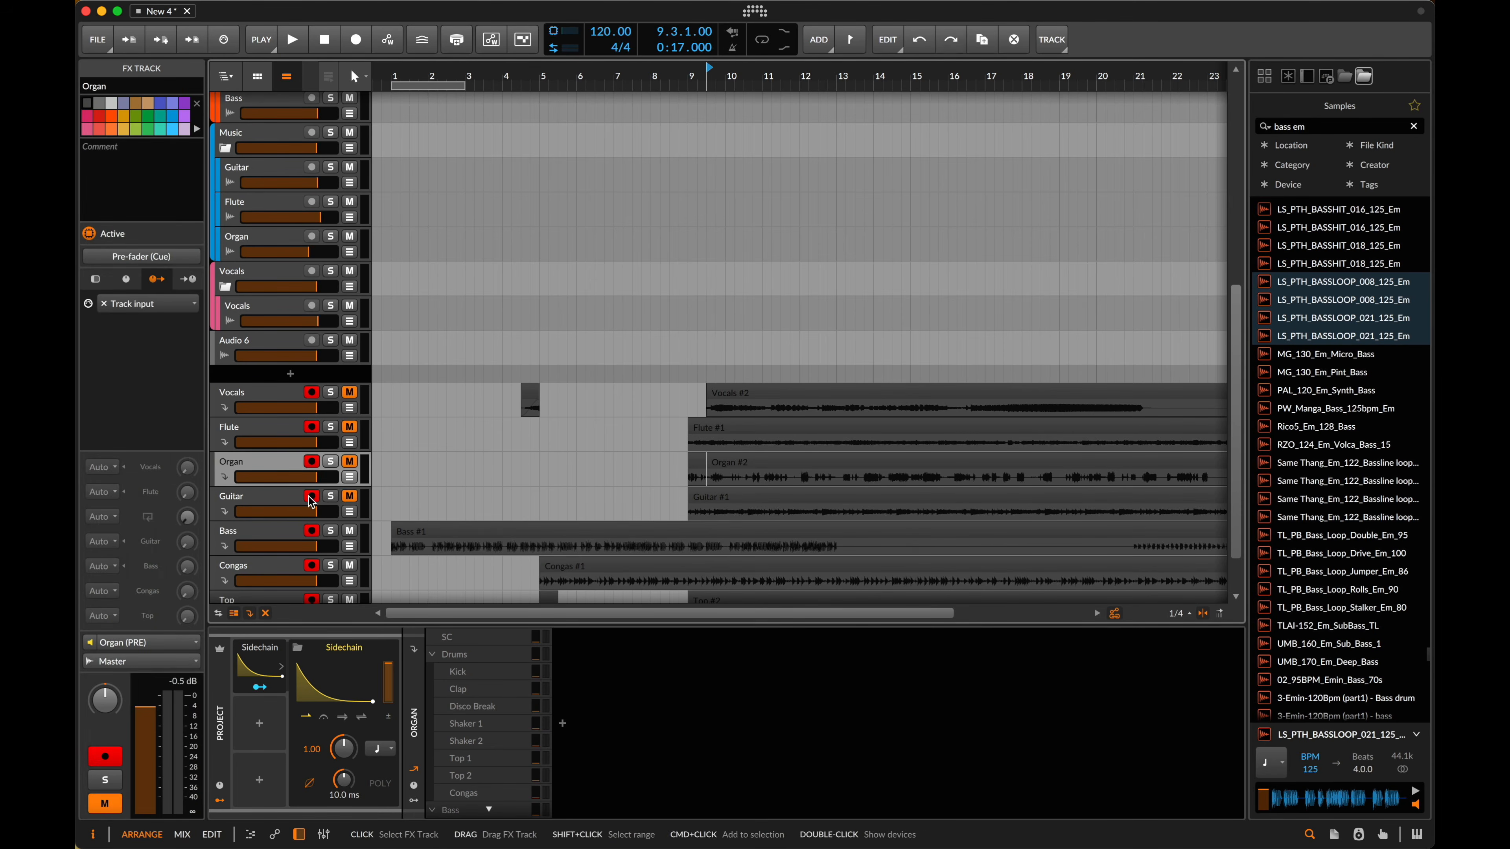
{"action": "left_click_drag", "start_coordinate": [697, 467], "coordinate": [618, 482]}
{"action": "scroll", "coordinate": [549, 462], "scroll_direction": "up", "scroll_amount": 5}
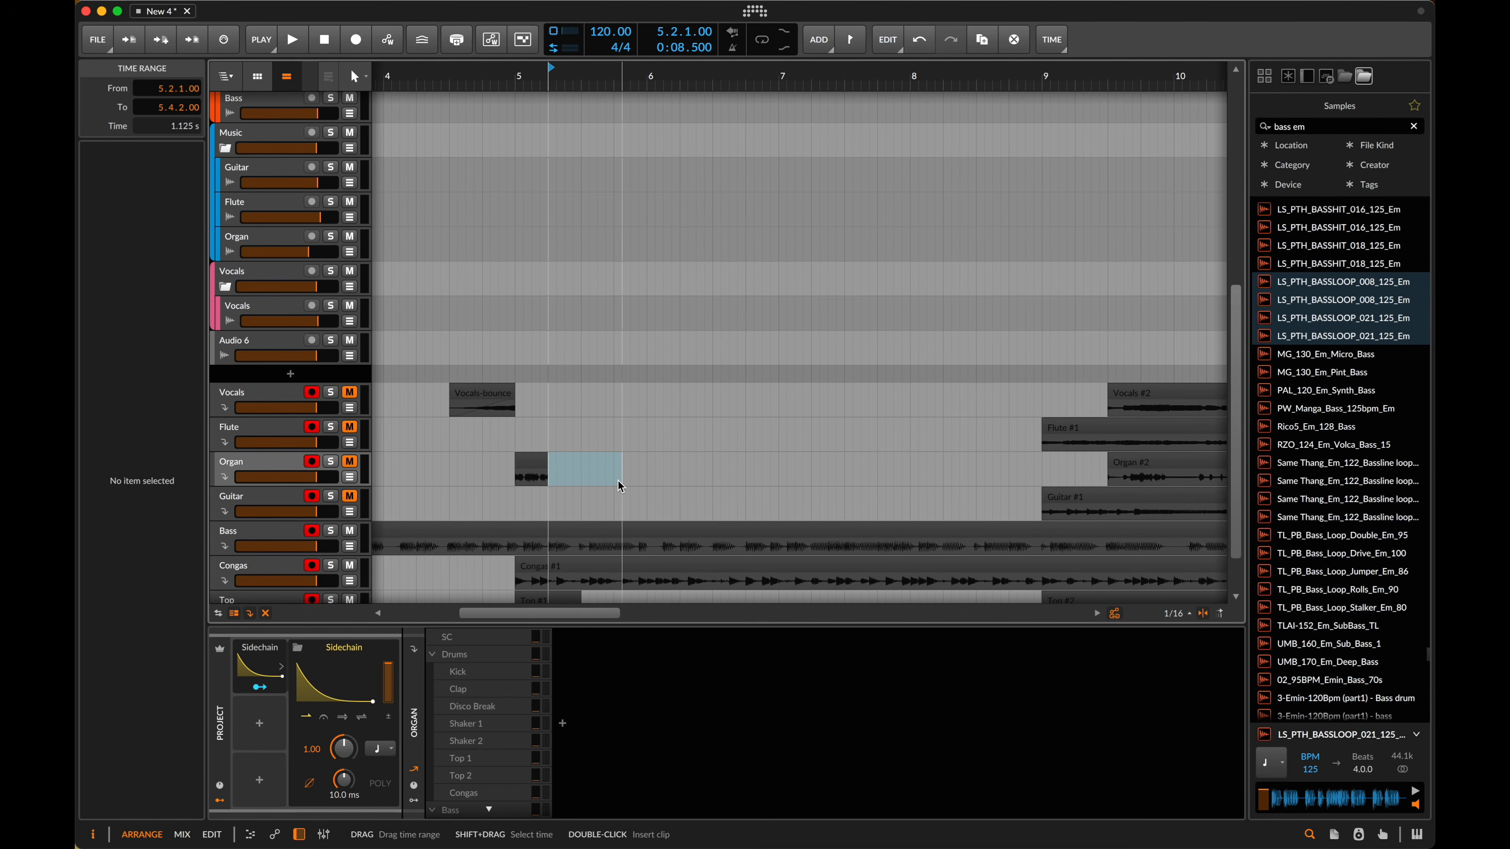
- Move the one-beat section at 10.3.1 of the Organ FX recording to 4.4.1, directly before the piece at bar 5
{"action": "scroll", "coordinate": [530, 476], "scroll_direction": "down", "scroll_amount": 4}
{"action": "scroll", "coordinate": [529, 476], "scroll_direction": "down", "scroll_amount": 2}
{"action": "left_click_drag", "start_coordinate": [863, 429], "coordinate": [876, 428]}
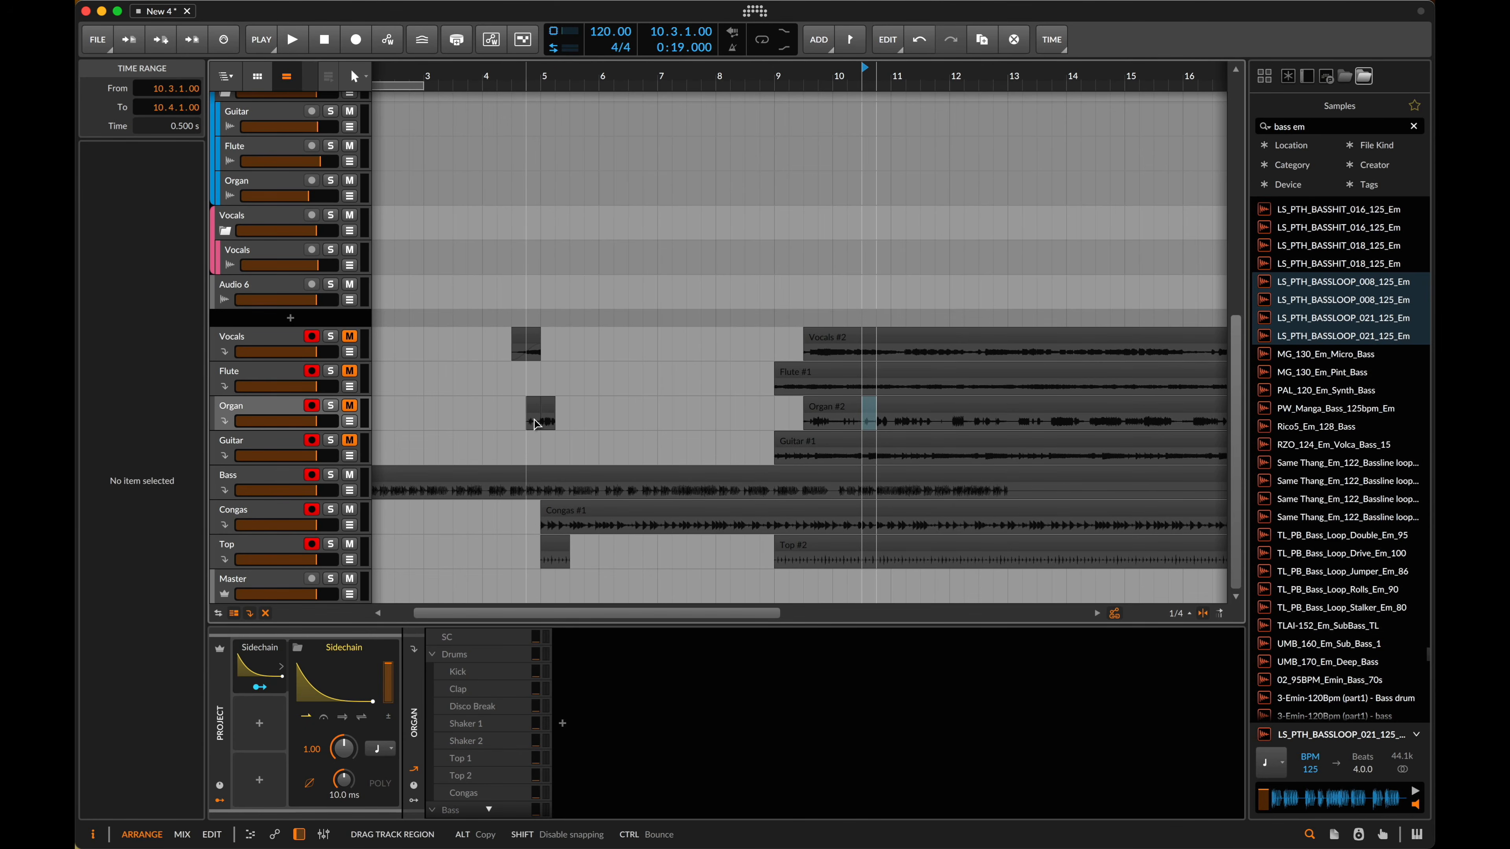
- Unmute the Vocals and Organ FX tracks and play the arrangement from 3.3.1
{"action": "left_click", "coordinate": [493, 432]}
{"action": "scroll", "coordinate": [492, 431], "scroll_direction": "up", "scroll_amount": 20}
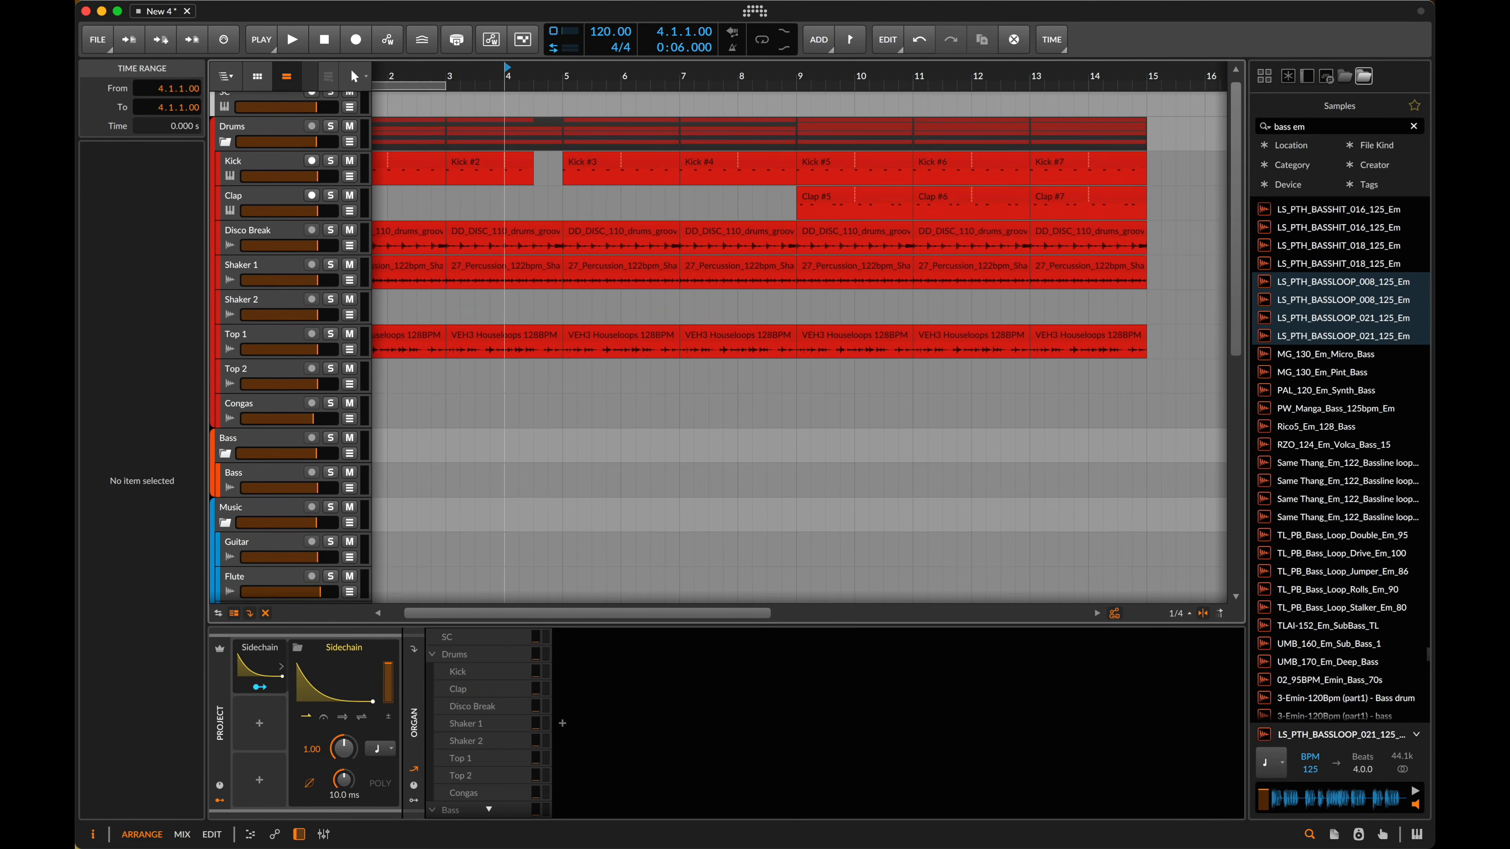
{"action": "scroll", "coordinate": [509, 233], "scroll_direction": "down", "scroll_amount": 15}
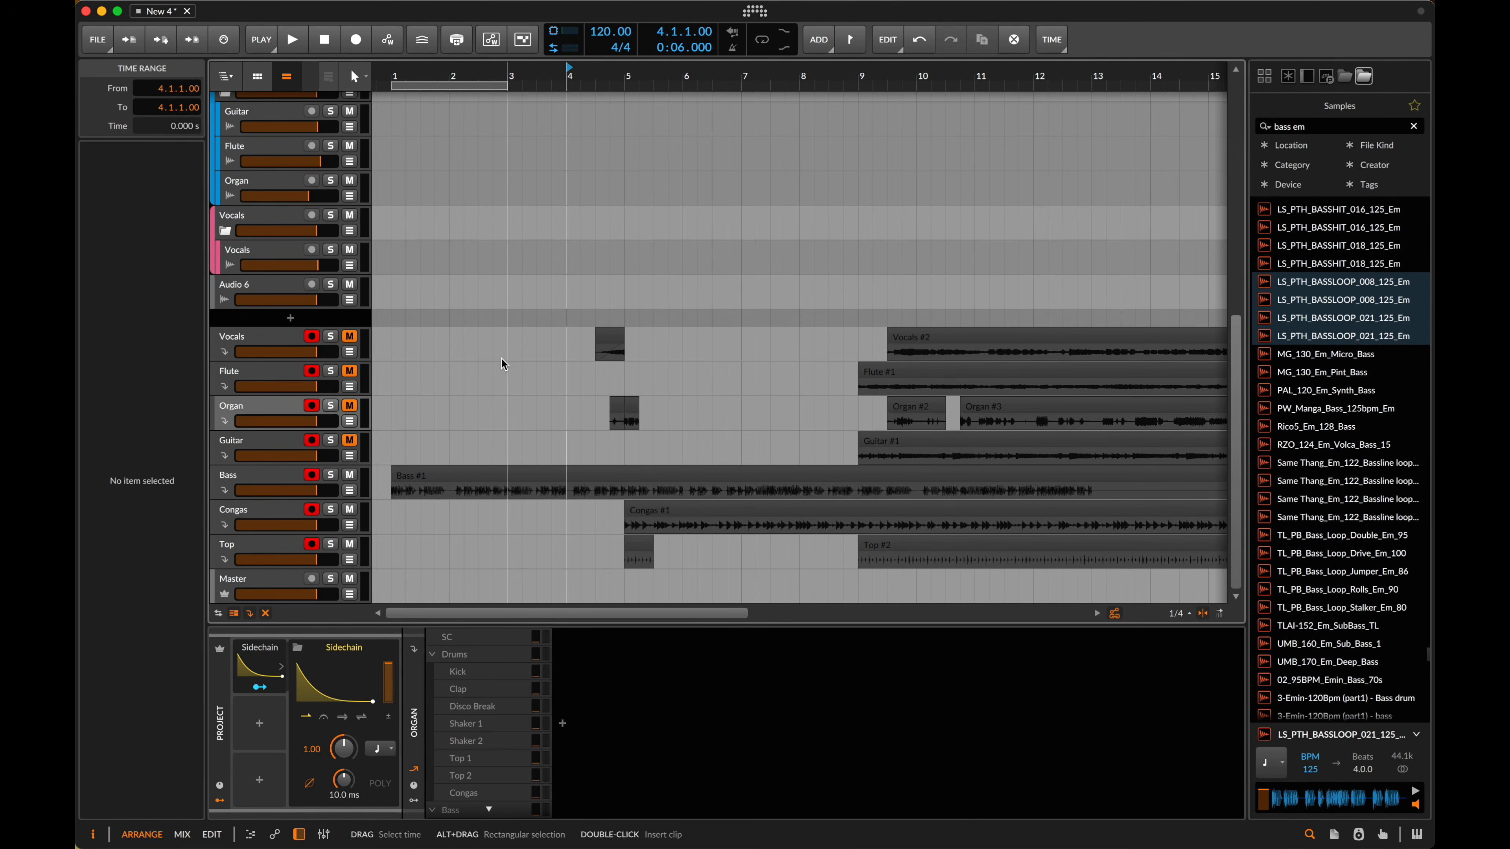
{"action": "left_click", "coordinate": [535, 384]}
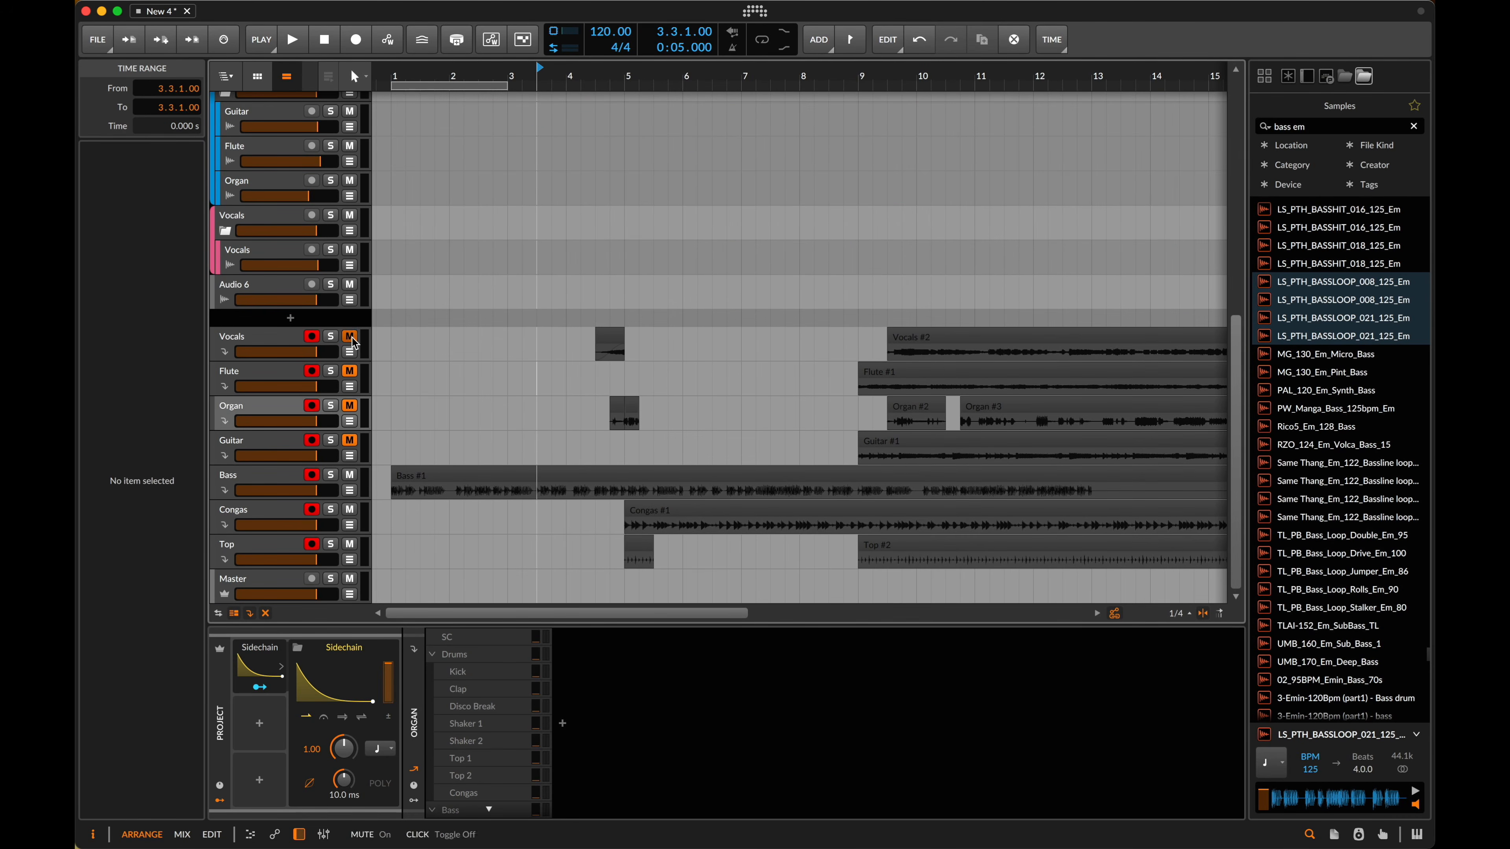
{"action": "key", "text": "space"}
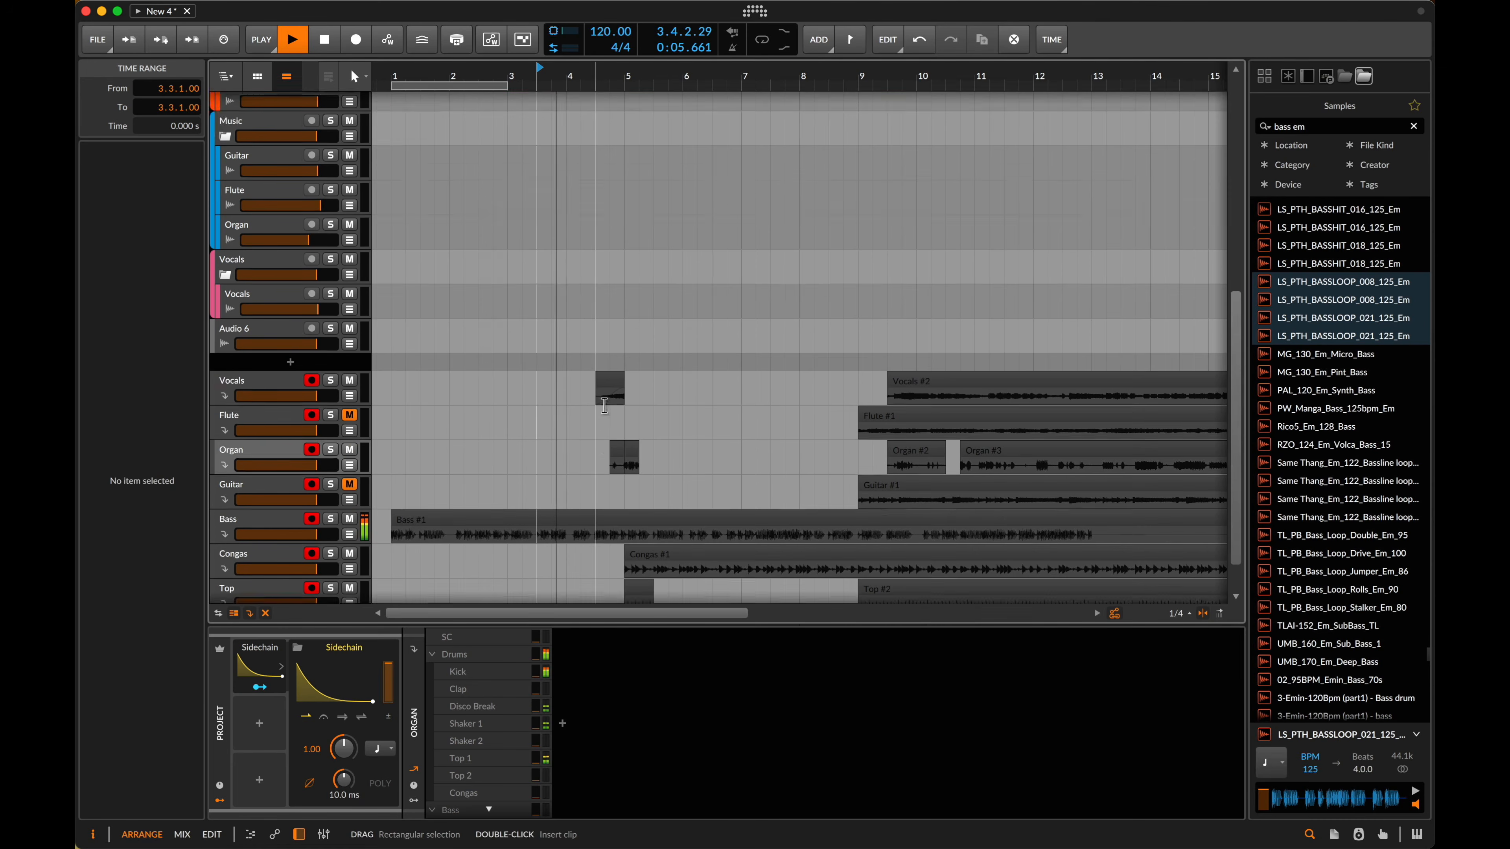
{"action": "scroll", "coordinate": [713, 345], "scroll_direction": "up", "scroll_amount": 3}
{"action": "scroll", "coordinate": [714, 345], "scroll_direction": "down", "scroll_amount": 2}
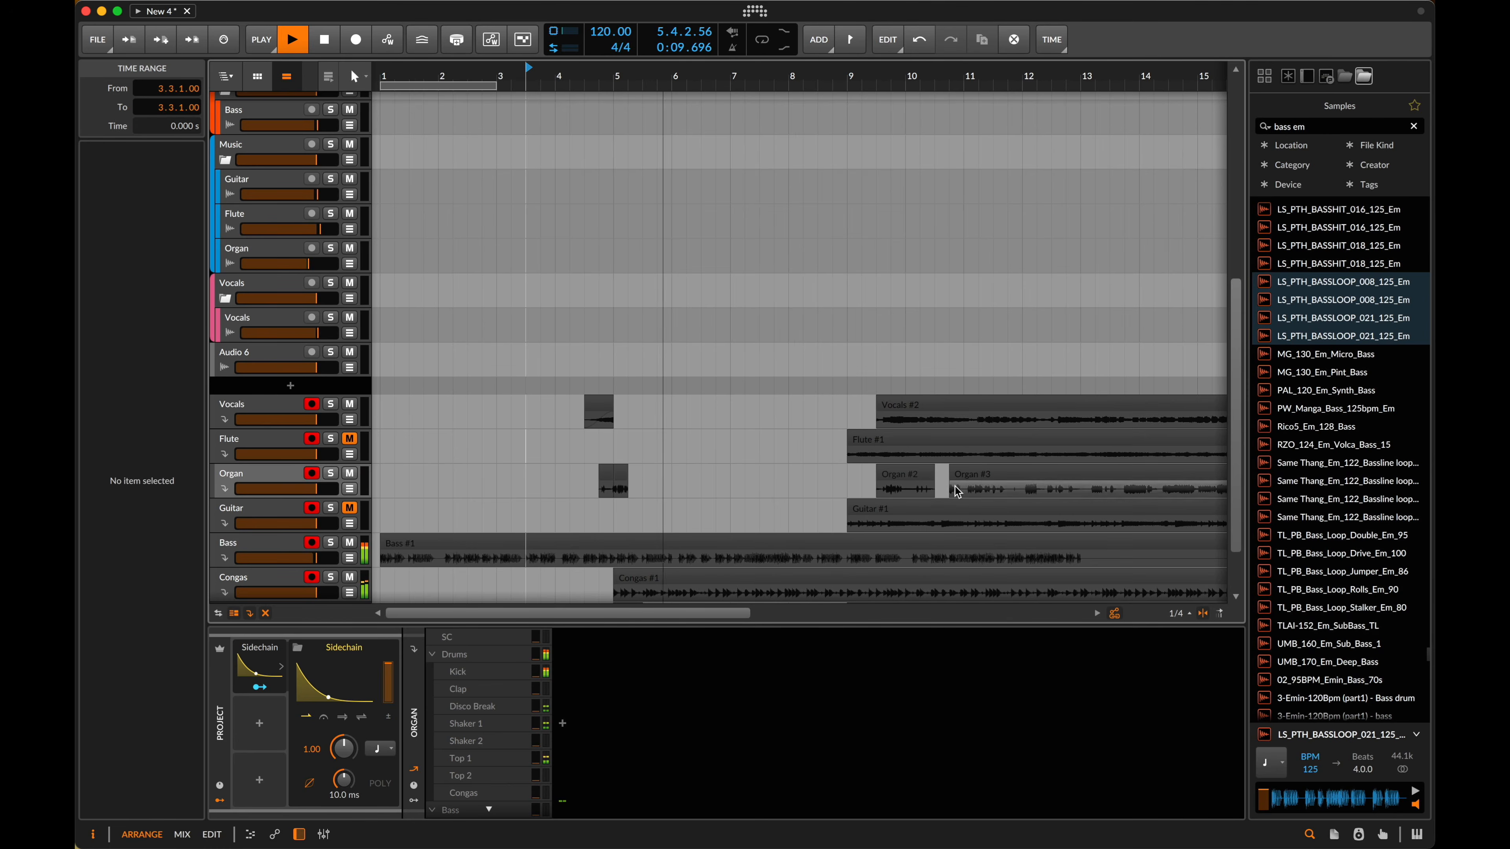
- Split the Organ #2 clip at bar 10, move its last two beats to bar 7 and stop playback
{"action": "left_click", "coordinate": [919, 481]}
{"action": "left_click_drag", "start_coordinate": [919, 481], "coordinate": [743, 482]}
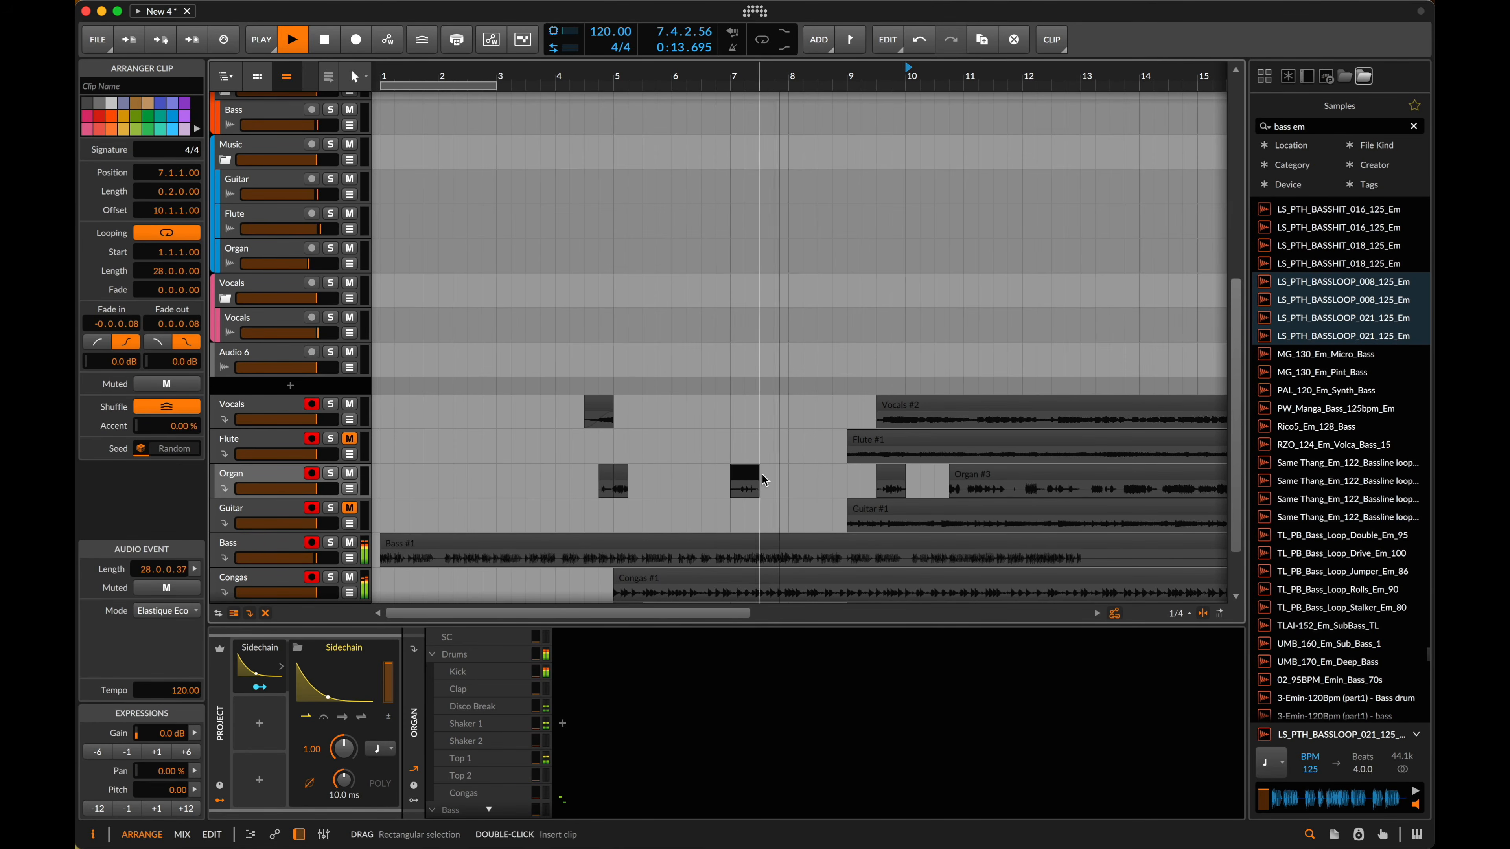
{"action": "scroll", "coordinate": [275, 491], "scroll_direction": "right", "scroll_amount": 3}
{"action": "key", "text": "space"}
- Add a Delay+ device to the Organ FX track, adjust its feedback, choose Ping L mode and play from 4.2.1
{"action": "left_click", "coordinate": [249, 467]}
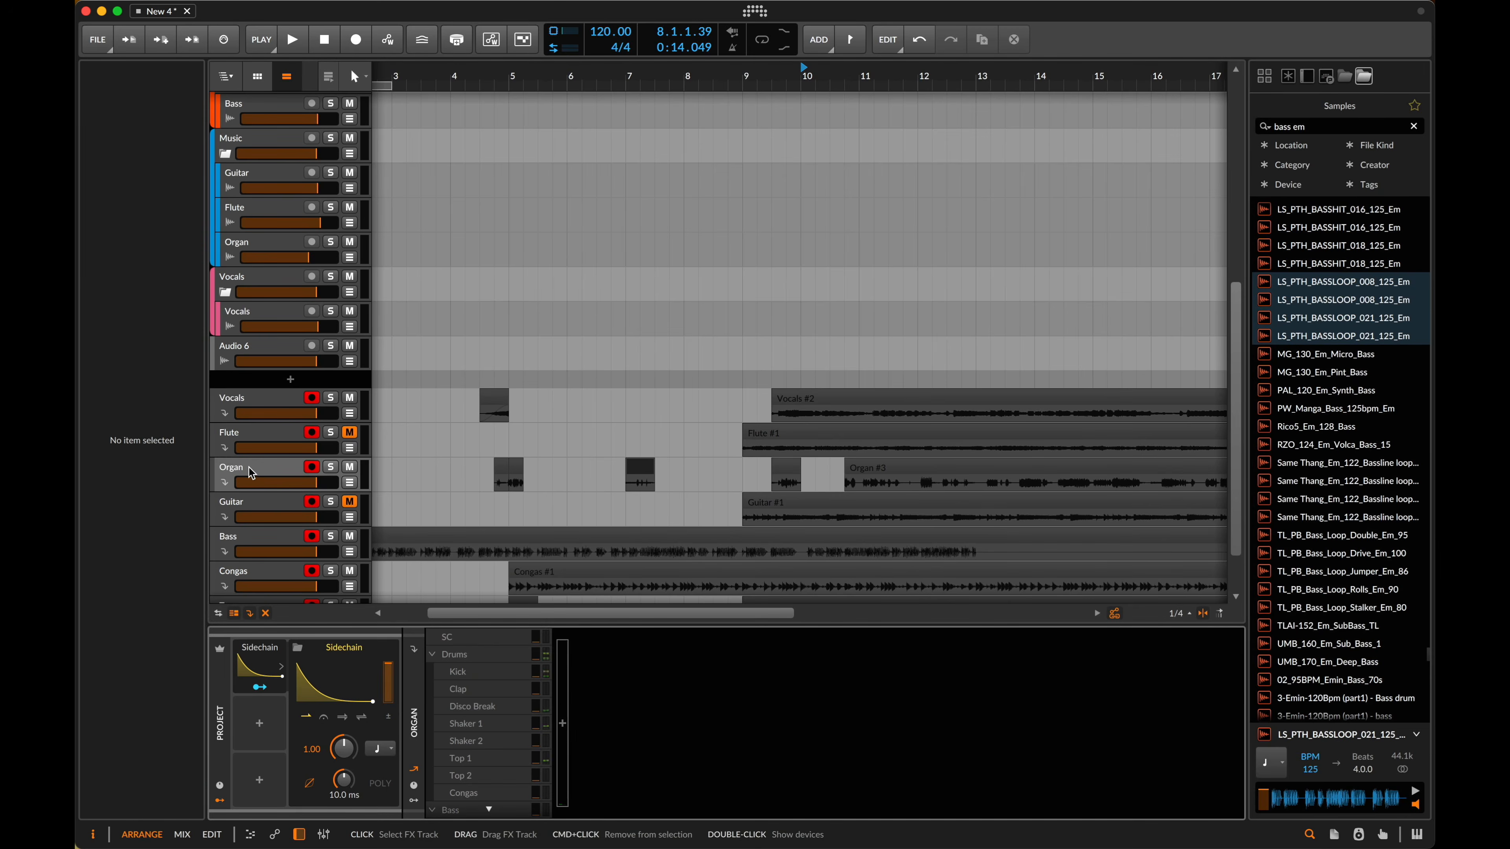
{"action": "double_click", "coordinate": [562, 723]}
{"action": "double_click", "coordinate": [759, 743]}
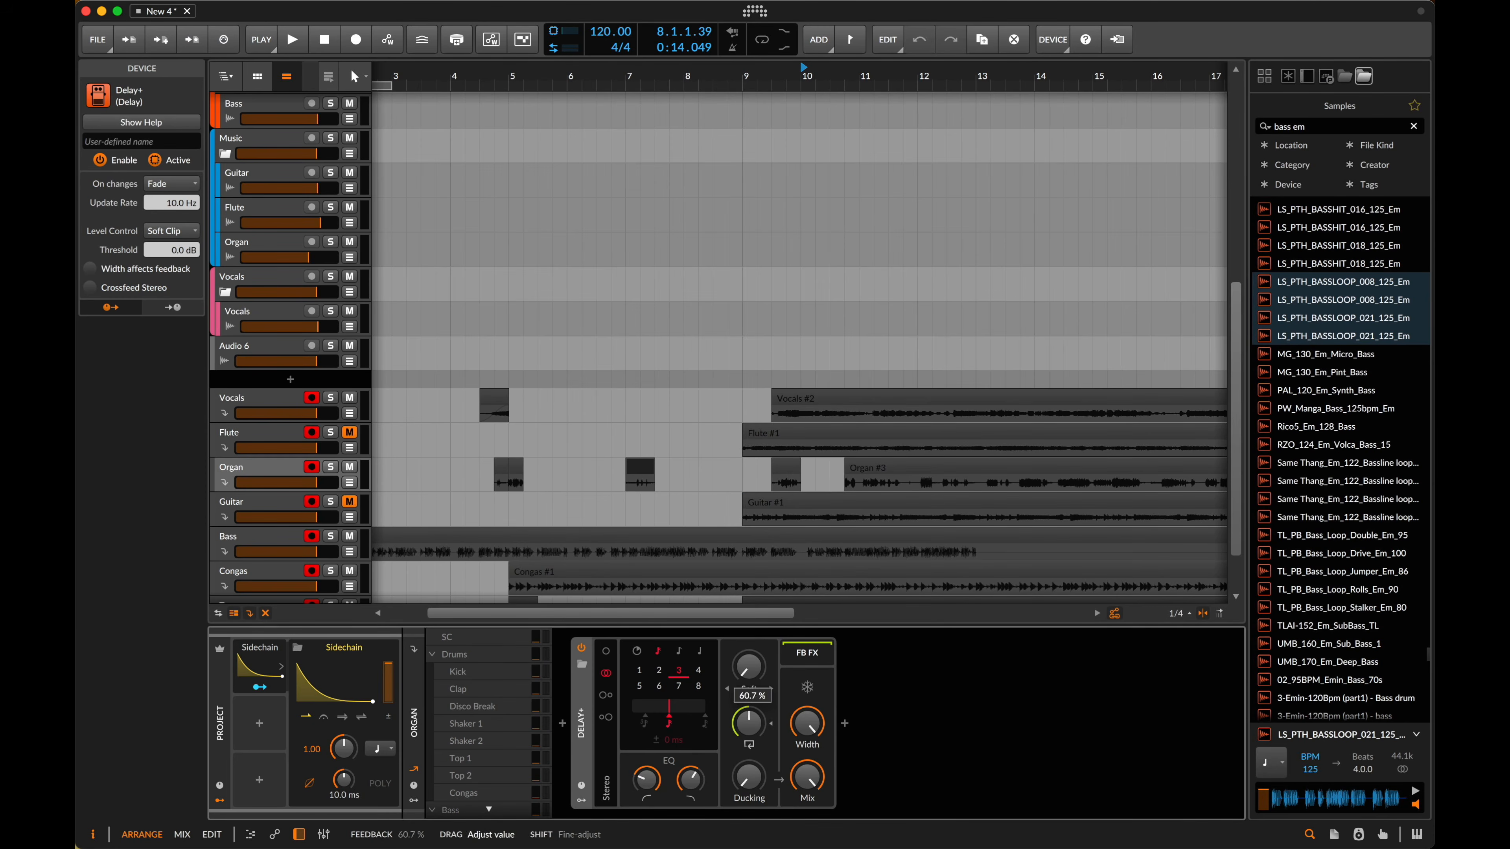
{"action": "left_click", "coordinate": [468, 344]}
{"action": "key", "text": "space"}
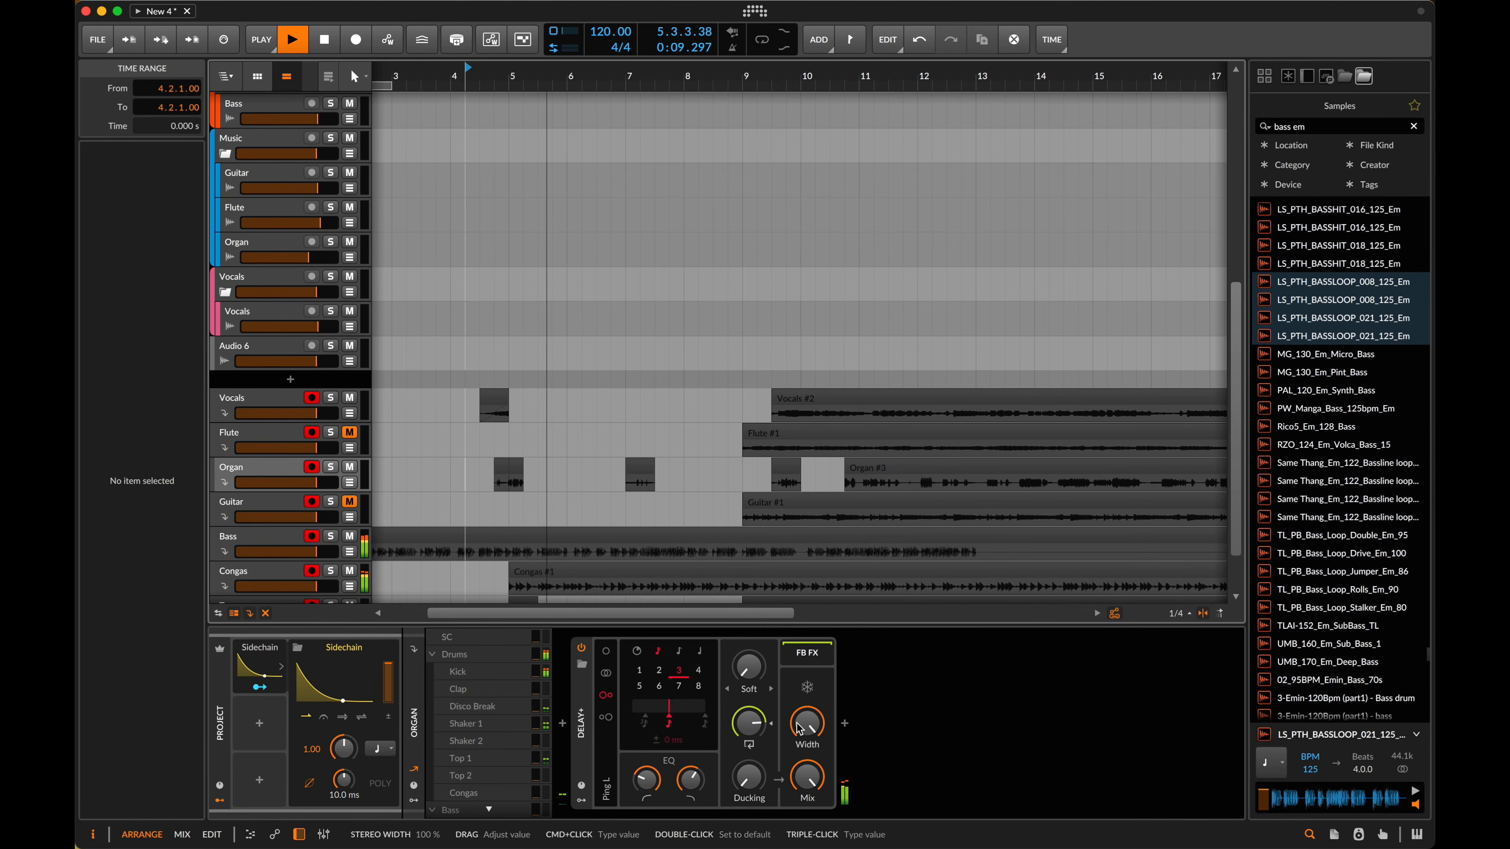
- Set the Organ track's Delay+ to Repitch on changes and choose a delay length of 4 beat units
{"action": "left_click", "coordinate": [581, 722]}
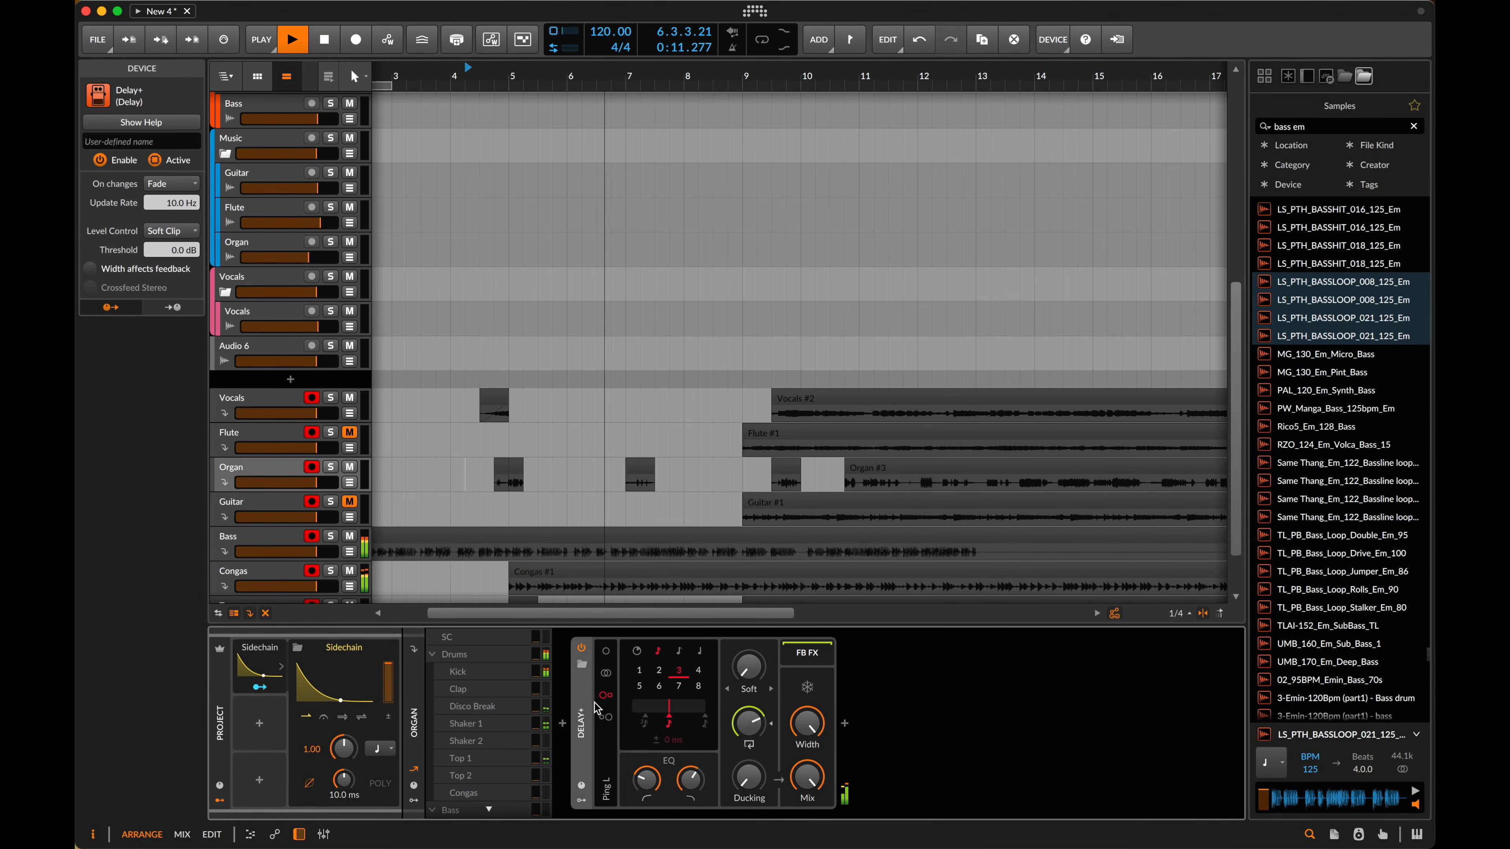
{"action": "left_click", "coordinate": [169, 185]}
{"action": "left_click", "coordinate": [186, 206]}
{"action": "key", "text": "space"}
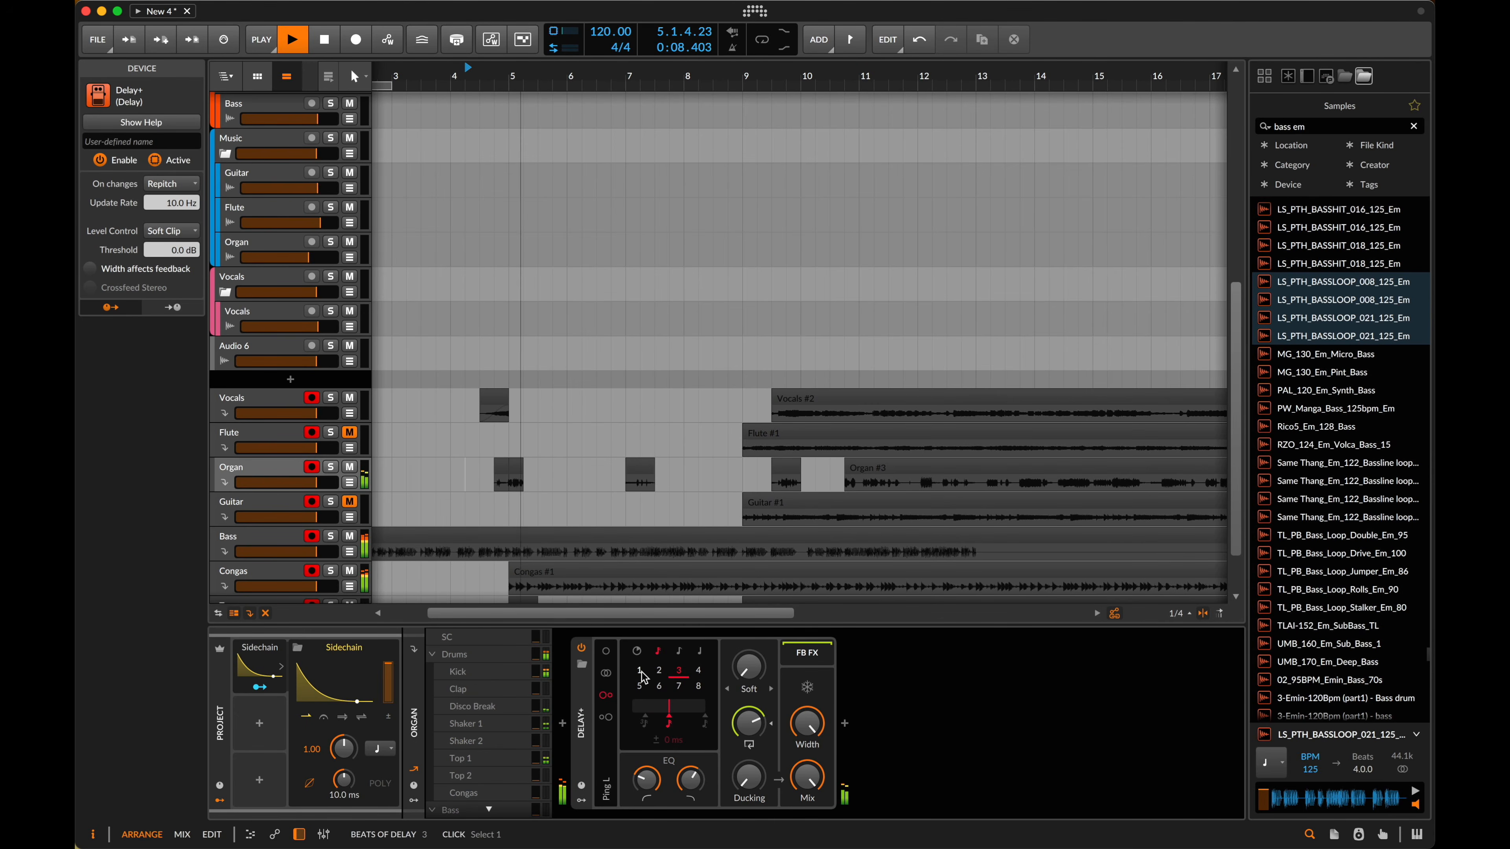
{"action": "left_click", "coordinate": [664, 671]}
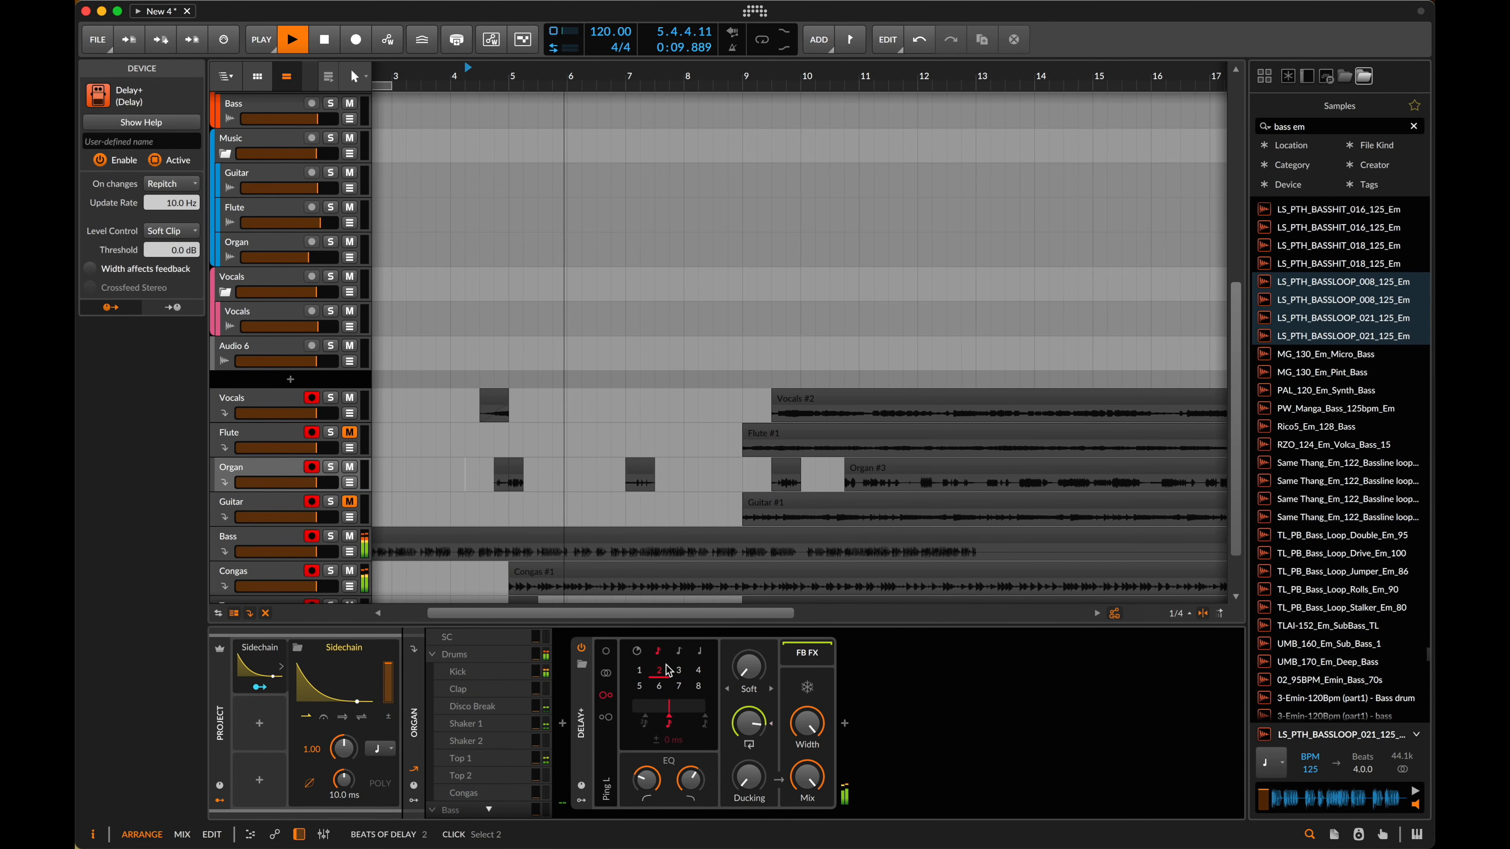
{"action": "left_click", "coordinate": [699, 672]}
- Try moving the Bass FX audio after bar 21 to bar 5 and raising its gain by 6 dB
{"action": "scroll", "coordinate": [731, 501], "scroll_direction": "down", "scroll_amount": 3}
{"action": "left_click", "coordinate": [928, 497]}
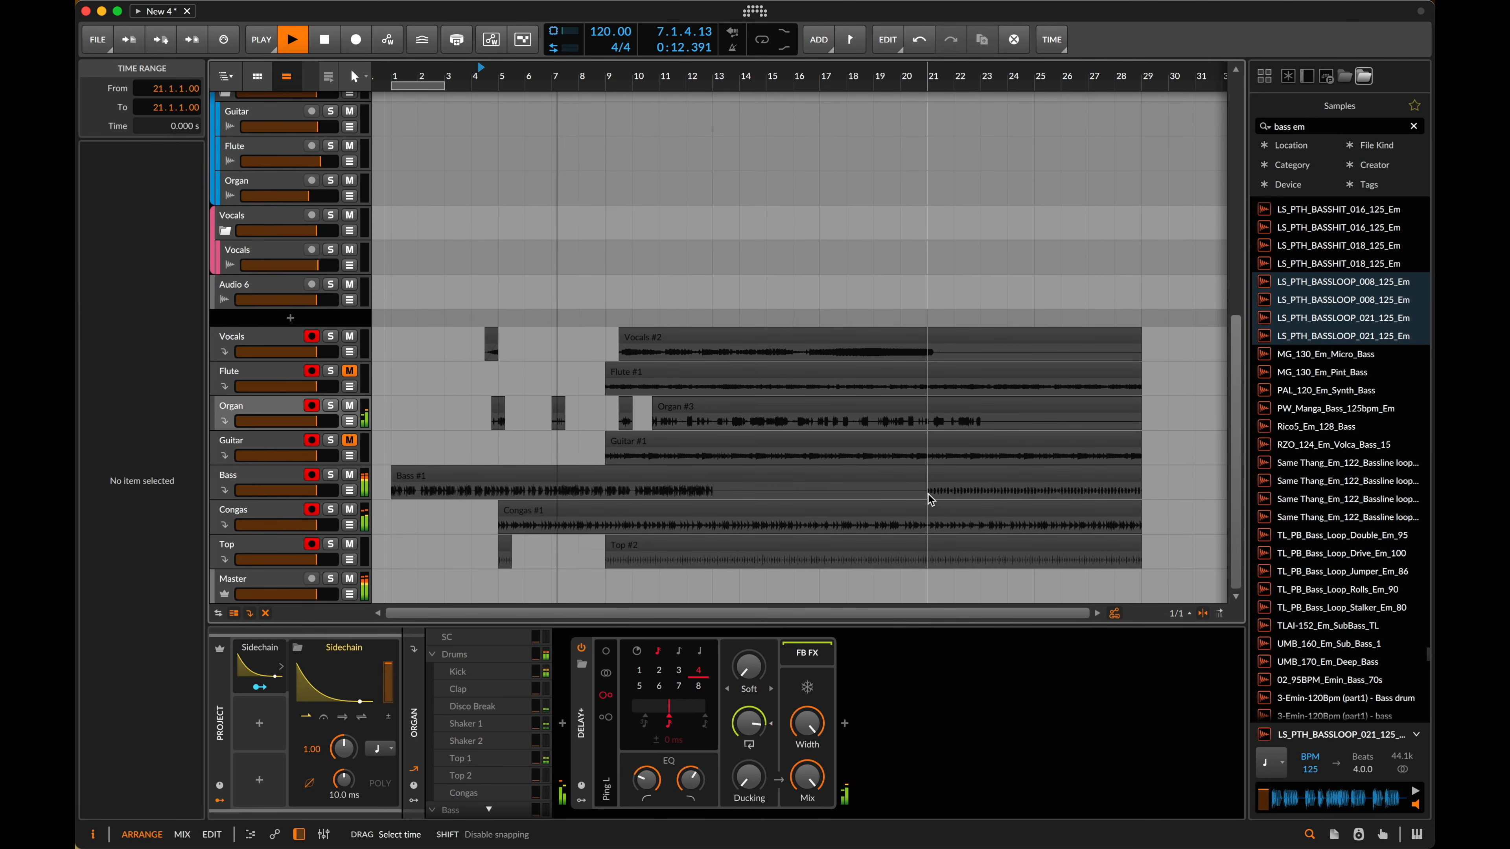
{"action": "left_click_drag", "start_coordinate": [965, 475], "coordinate": [535, 476]}
{"action": "left_click", "coordinate": [458, 426]}
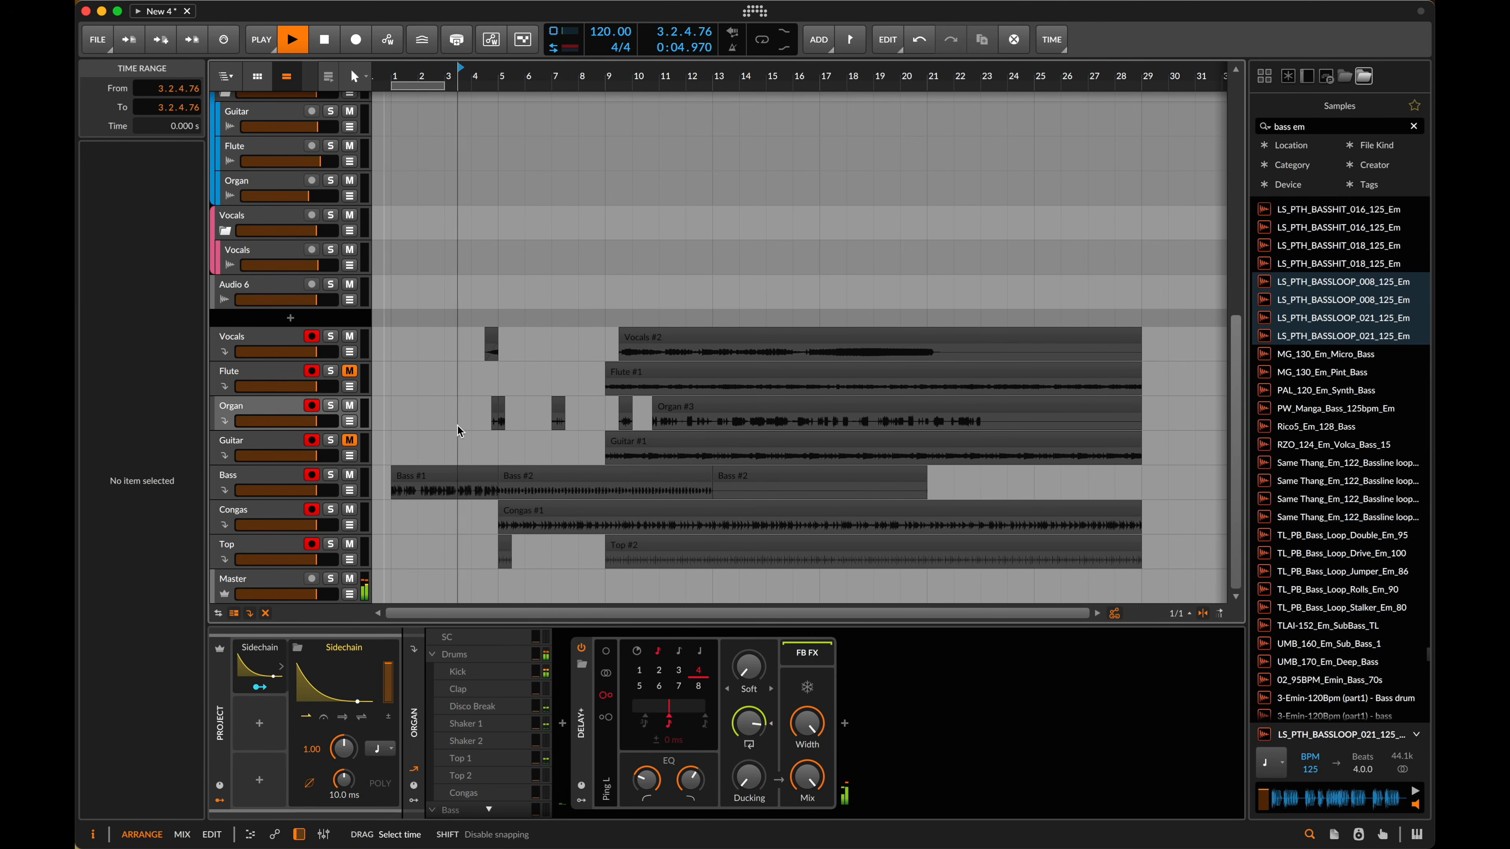
{"action": "left_click", "coordinate": [517, 478]}
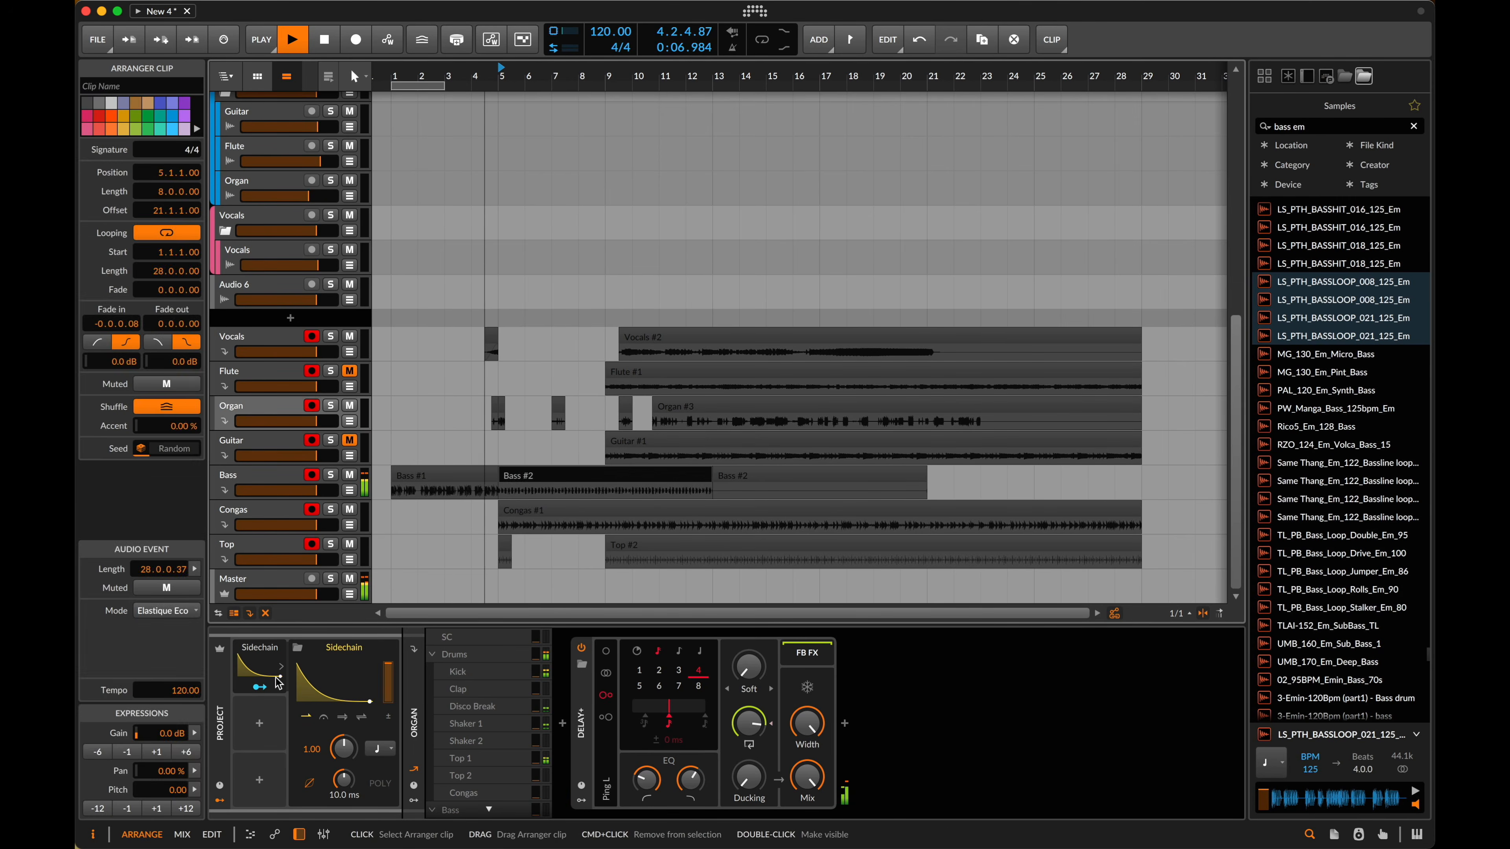
{"action": "left_click", "coordinate": [186, 751]}
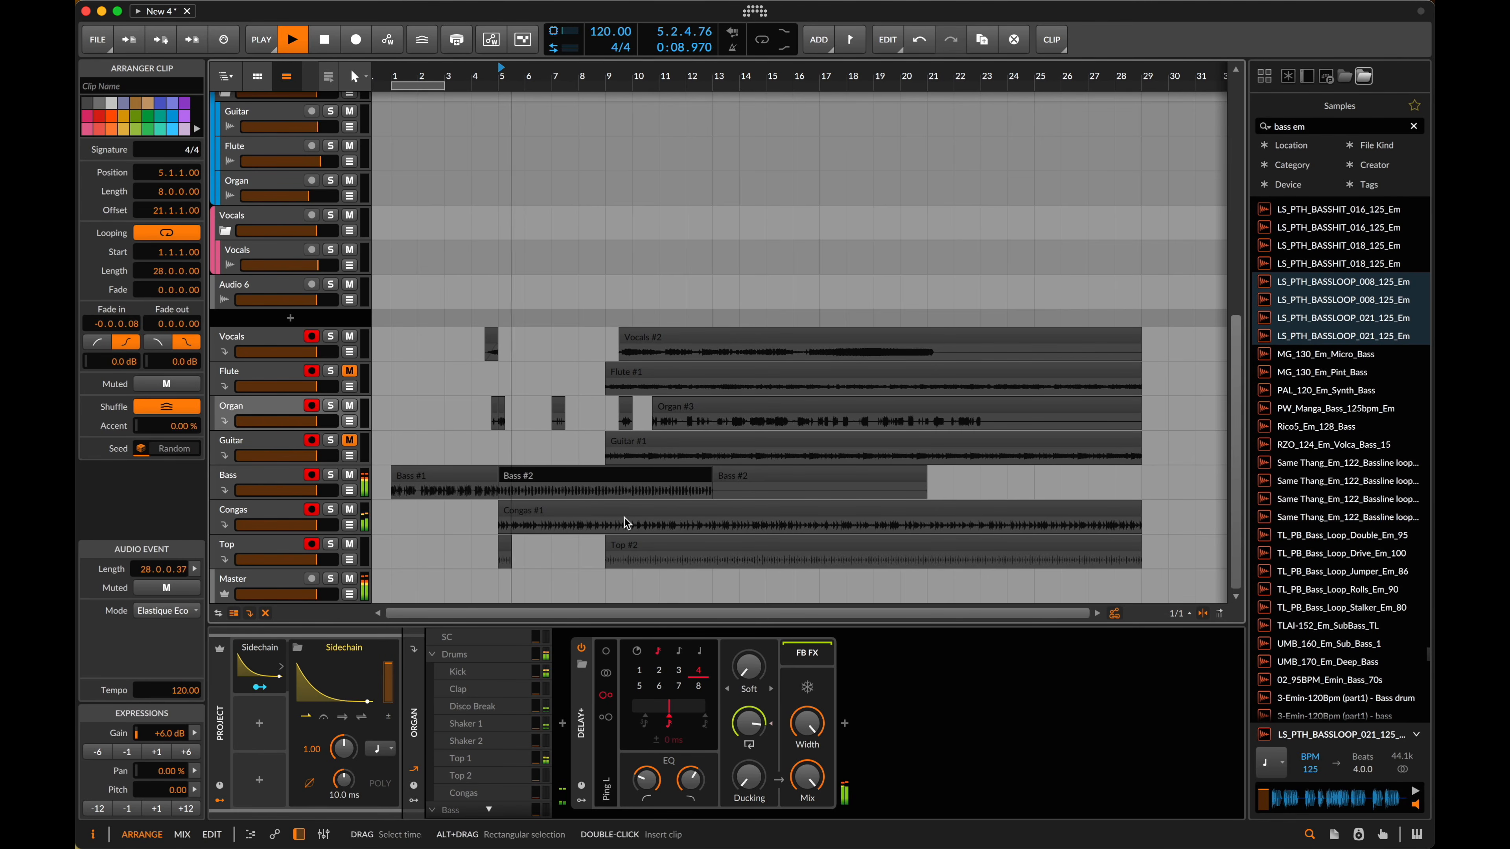
- Undo the Bass clip's gain change and its move to bar 5, and stop playback
{"action": "key", "text": "super+z"}
{"action": "key", "text": "super+z"}
{"action": "key", "text": "space"}
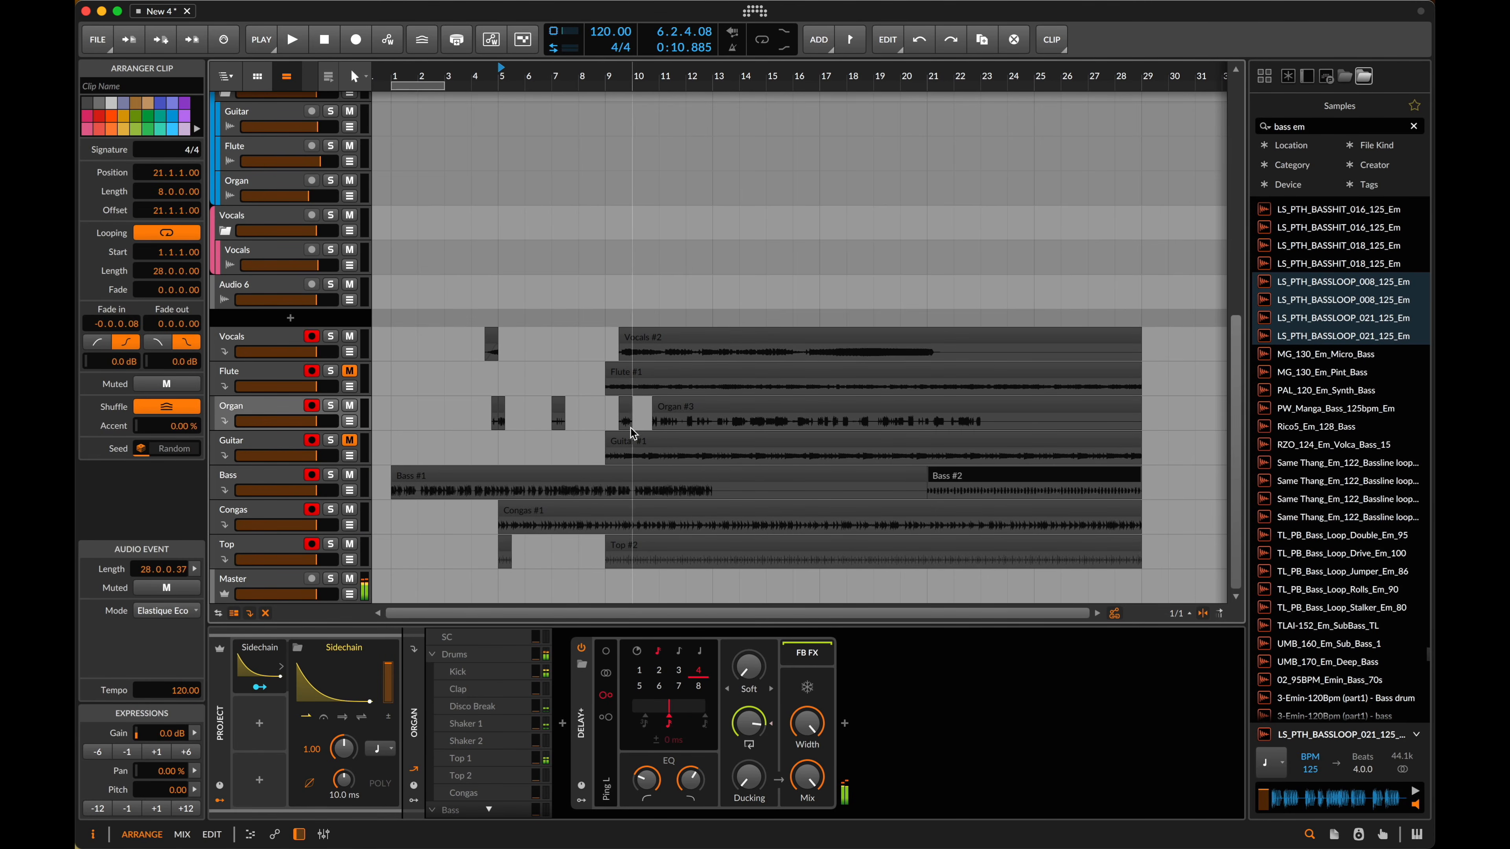
- Extend the start of the Guitar FX clip back to bar 5 and play from just after 3.3.1
{"action": "left_click_drag", "start_coordinate": [606, 441], "coordinate": [528, 443]}
{"action": "left_click", "coordinate": [459, 446]}
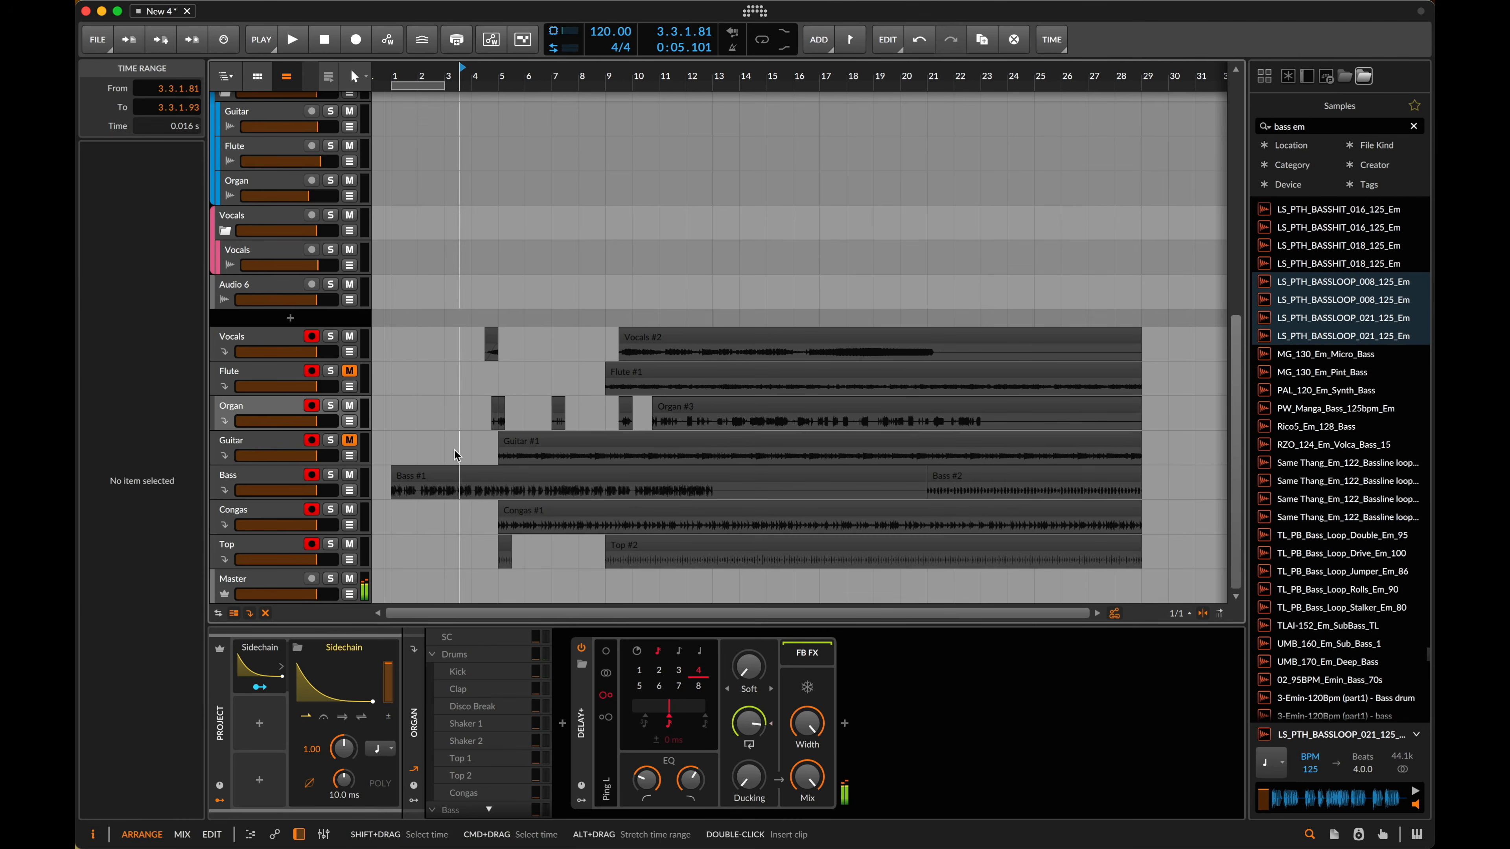
{"action": "key", "text": "space"}
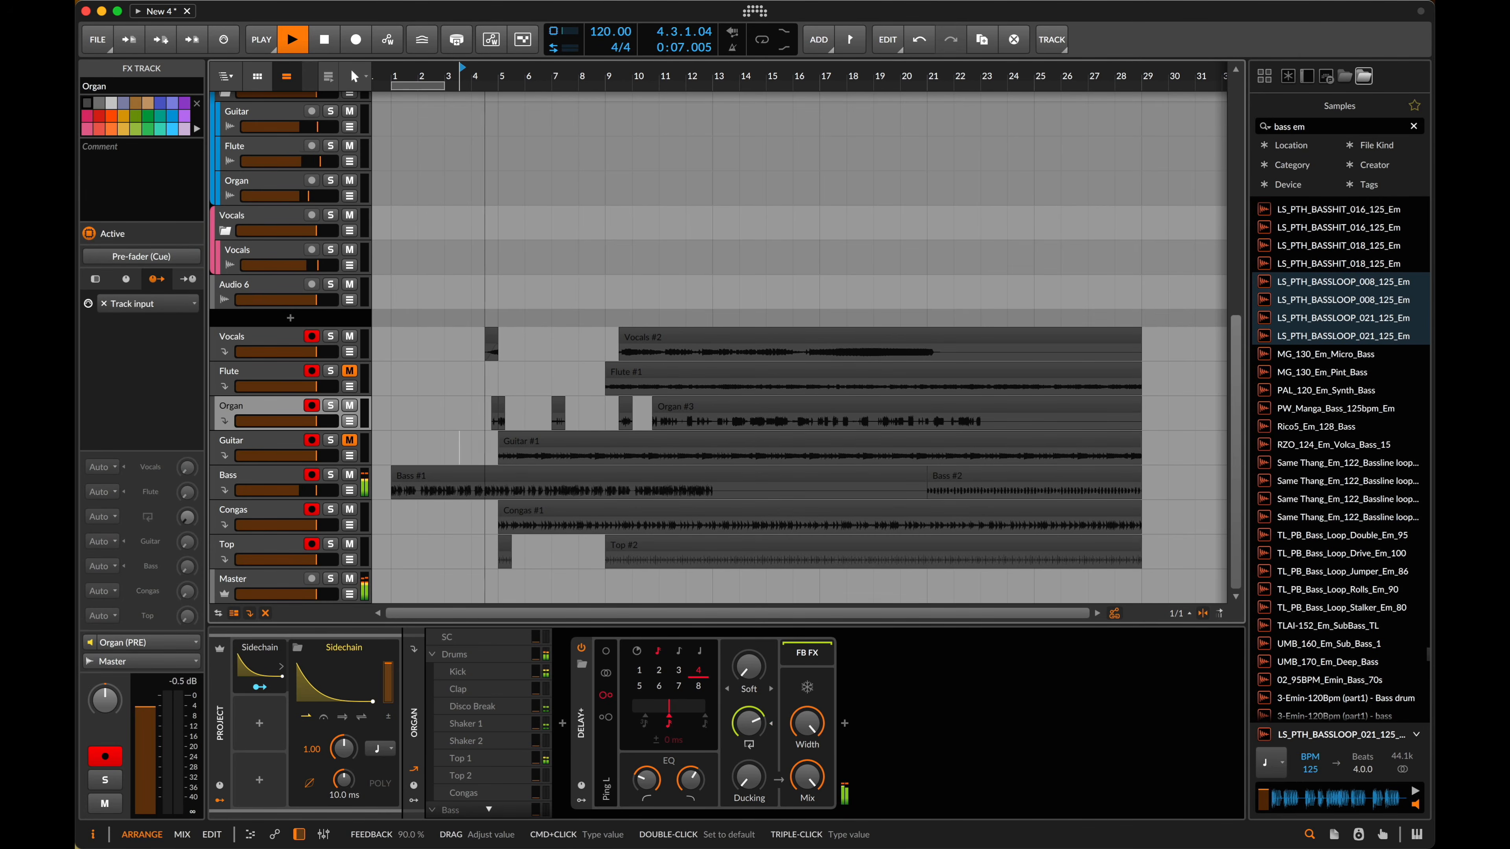
- Lower the feedback of the Organ track's Delay+ and restart playback
{"action": "left_click_drag", "start_coordinate": [749, 722], "coordinate": [749, 743]}
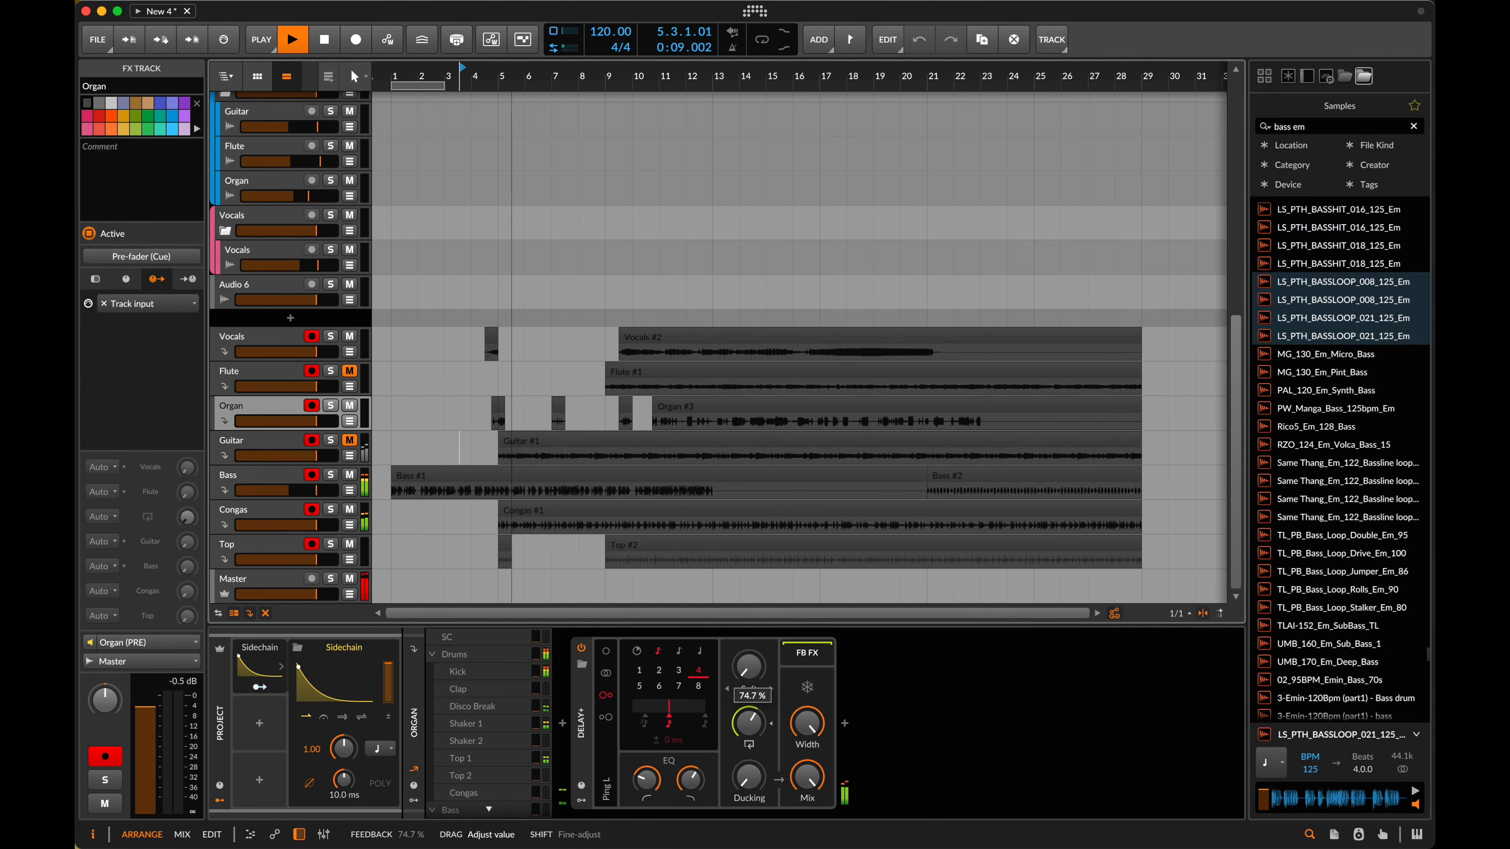
{"action": "key", "text": "space"}
{"action": "key", "text": "space"}
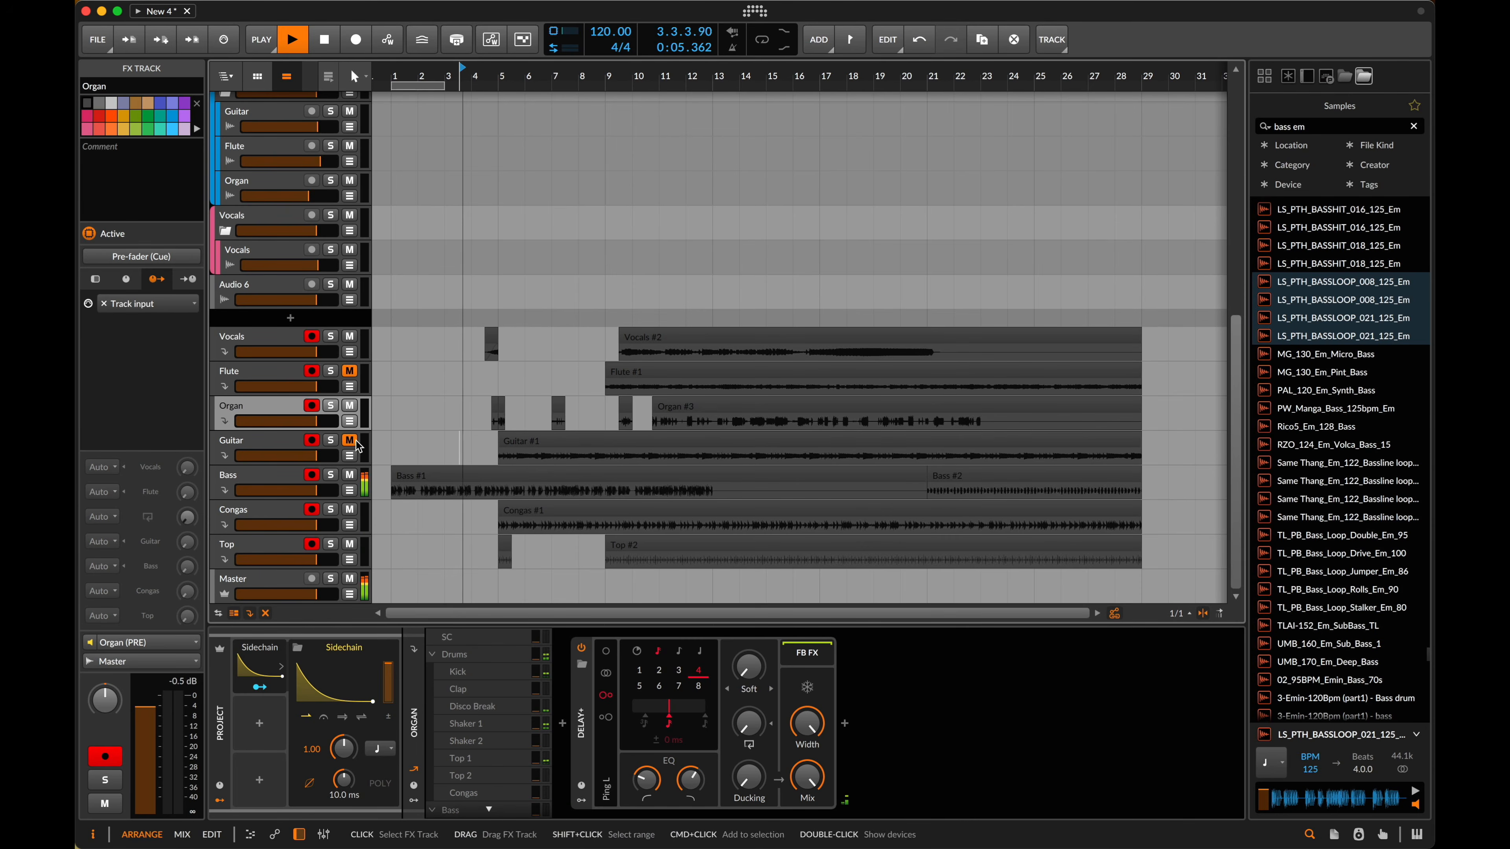
- Unmute the Guitar FX track and modulate its volume with the Sidechain modulator by about -0.92
{"action": "left_click", "coordinate": [350, 442]}
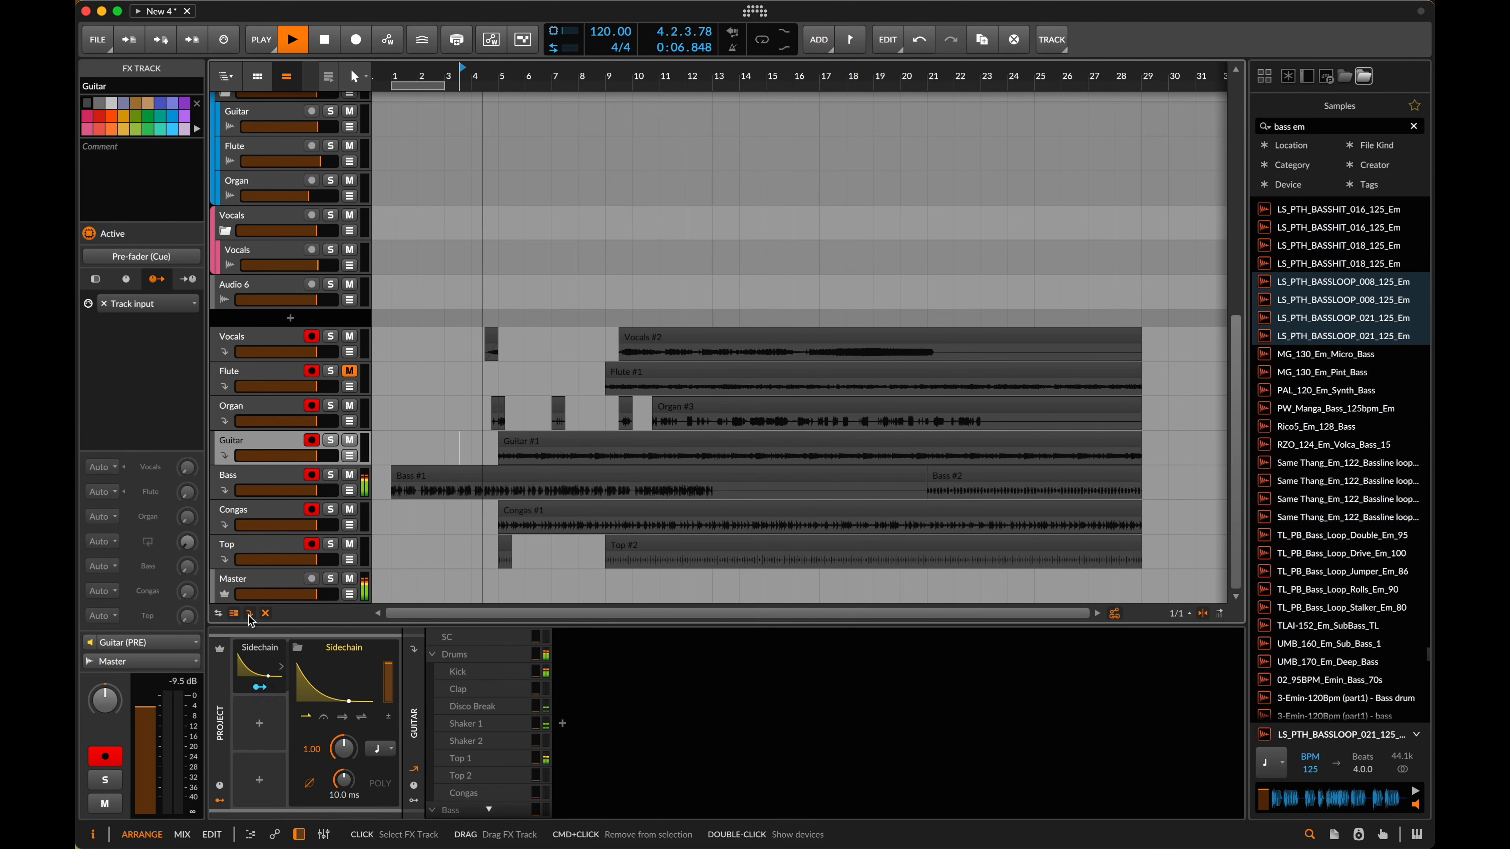
{"action": "left_click", "coordinate": [267, 688]}
{"action": "left_click_drag", "start_coordinate": [297, 456], "coordinate": [252, 456]}
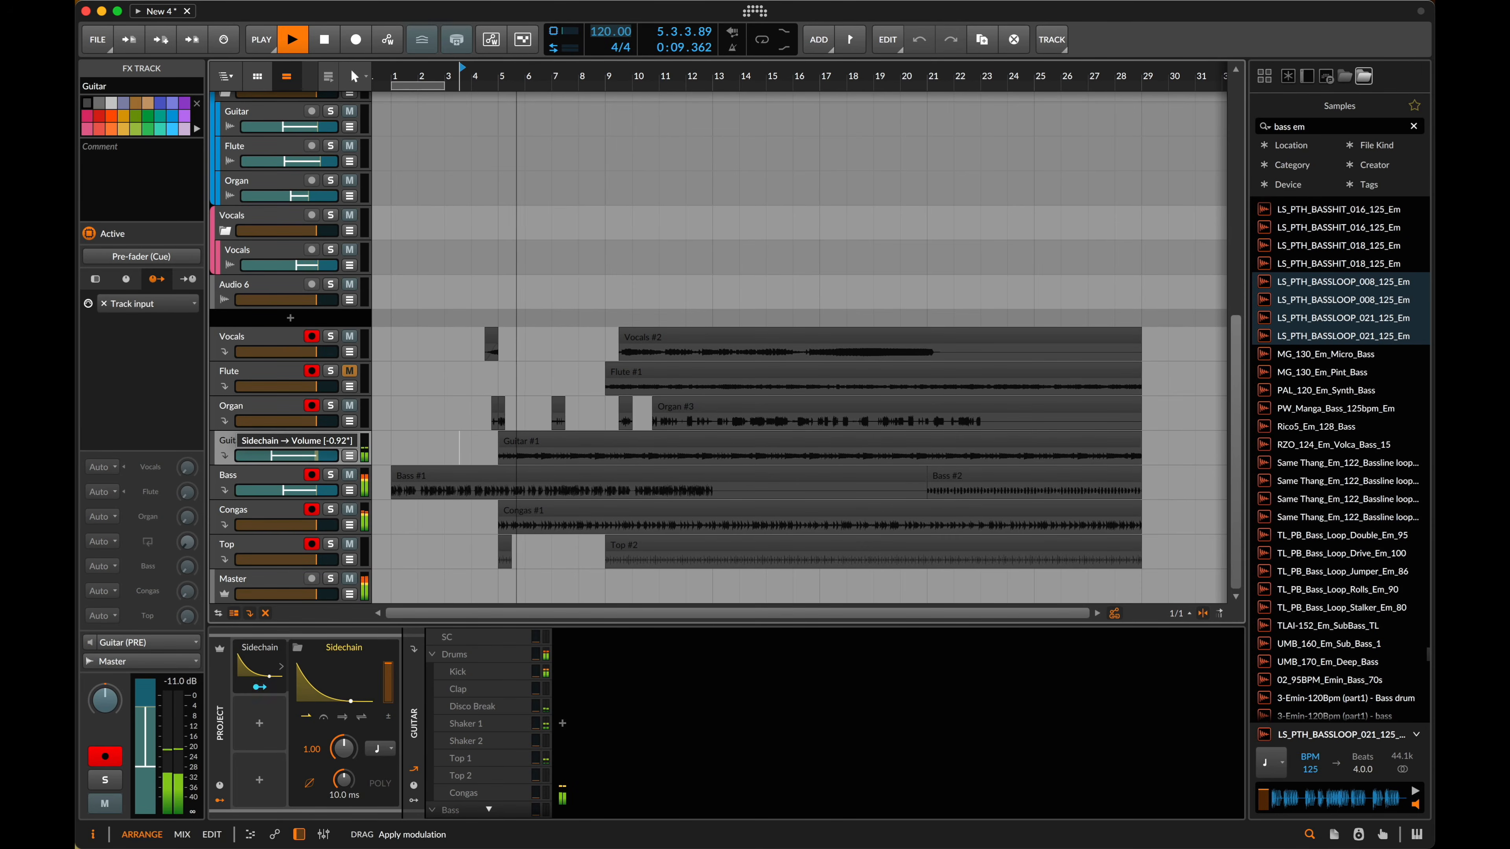
{"action": "key", "text": "Escape"}
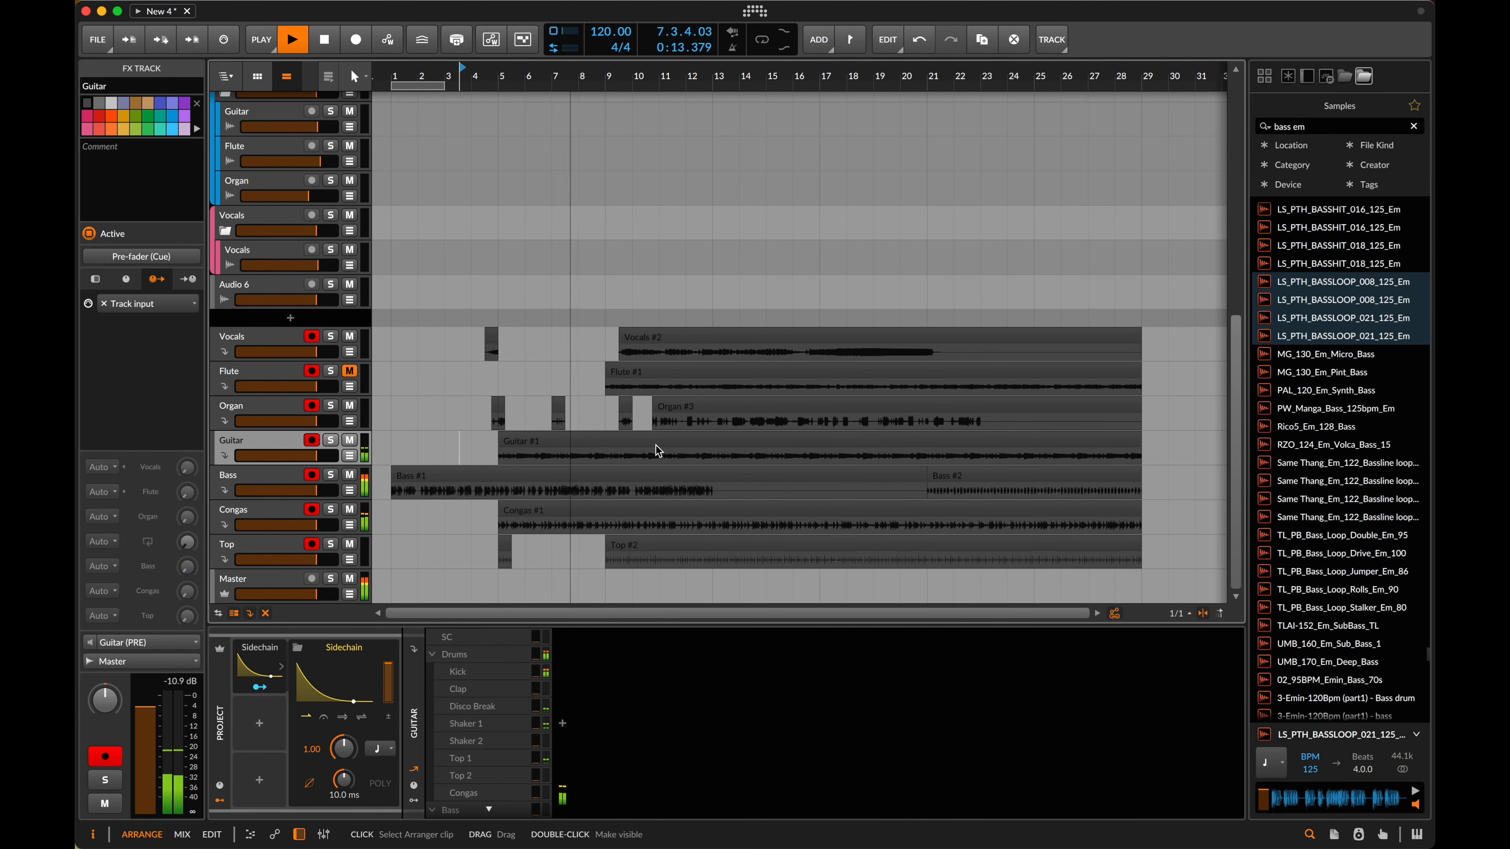
- Loop playback over bars 5 to 9 and select the Disco Break drum track
{"action": "left_click_drag", "start_coordinate": [615, 460], "coordinate": [502, 458]}
{"action": "key", "text": "super+l"}
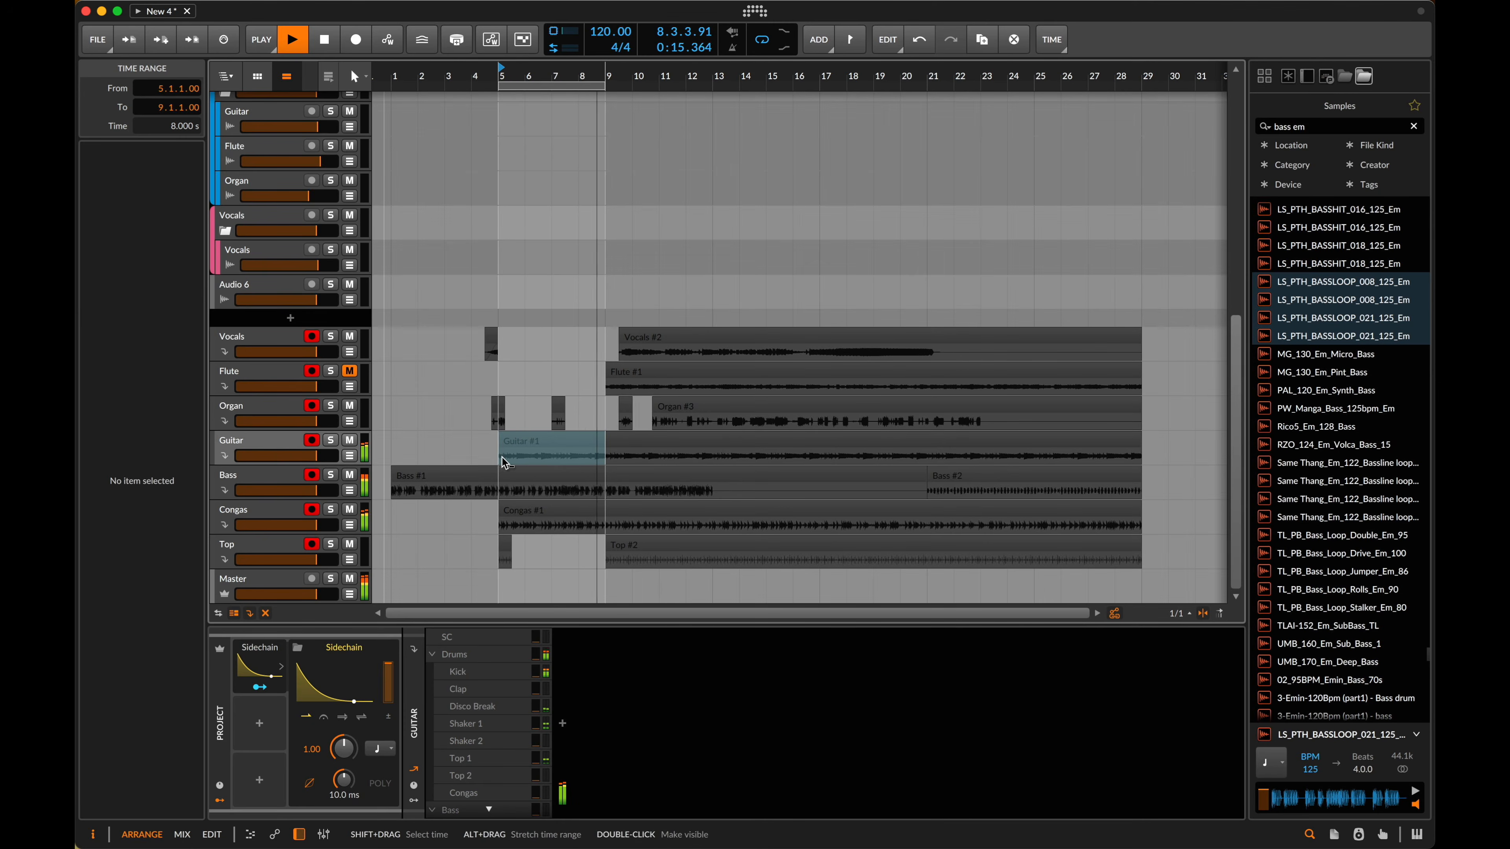
{"action": "scroll", "coordinate": [533, 185], "scroll_direction": "up", "scroll_amount": 10}
{"action": "left_click", "coordinate": [619, 219]}
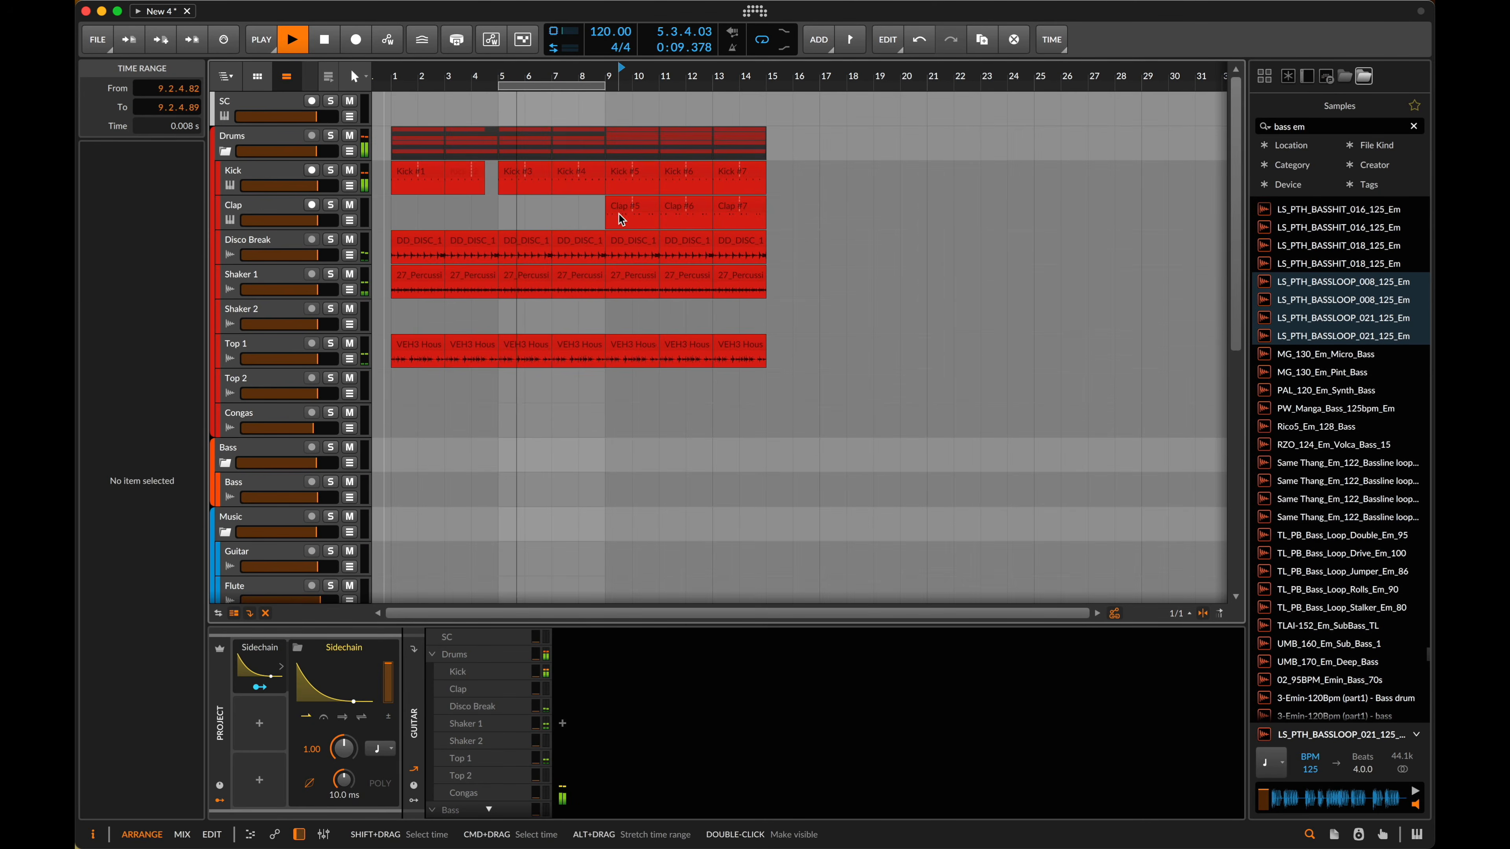
{"action": "left_click", "coordinate": [320, 248]}
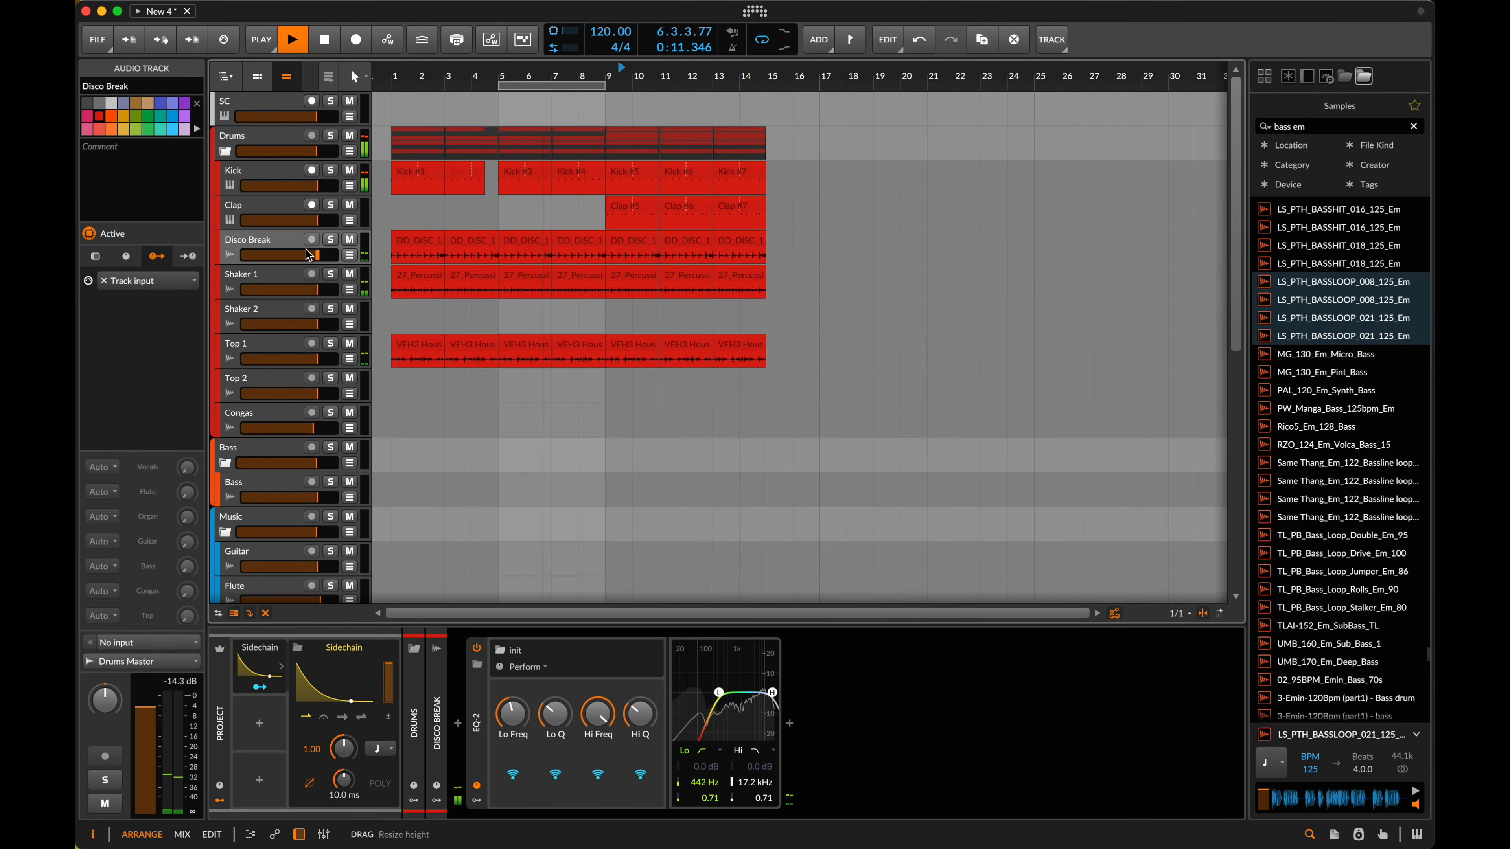
- Raise the Disco Break track's volume to +6.0 dB and set its EQ-2 low cut to 313 Hz and high cut to 9.28 kHz
{"action": "left_click_drag", "start_coordinate": [319, 249], "coordinate": [332, 248]}
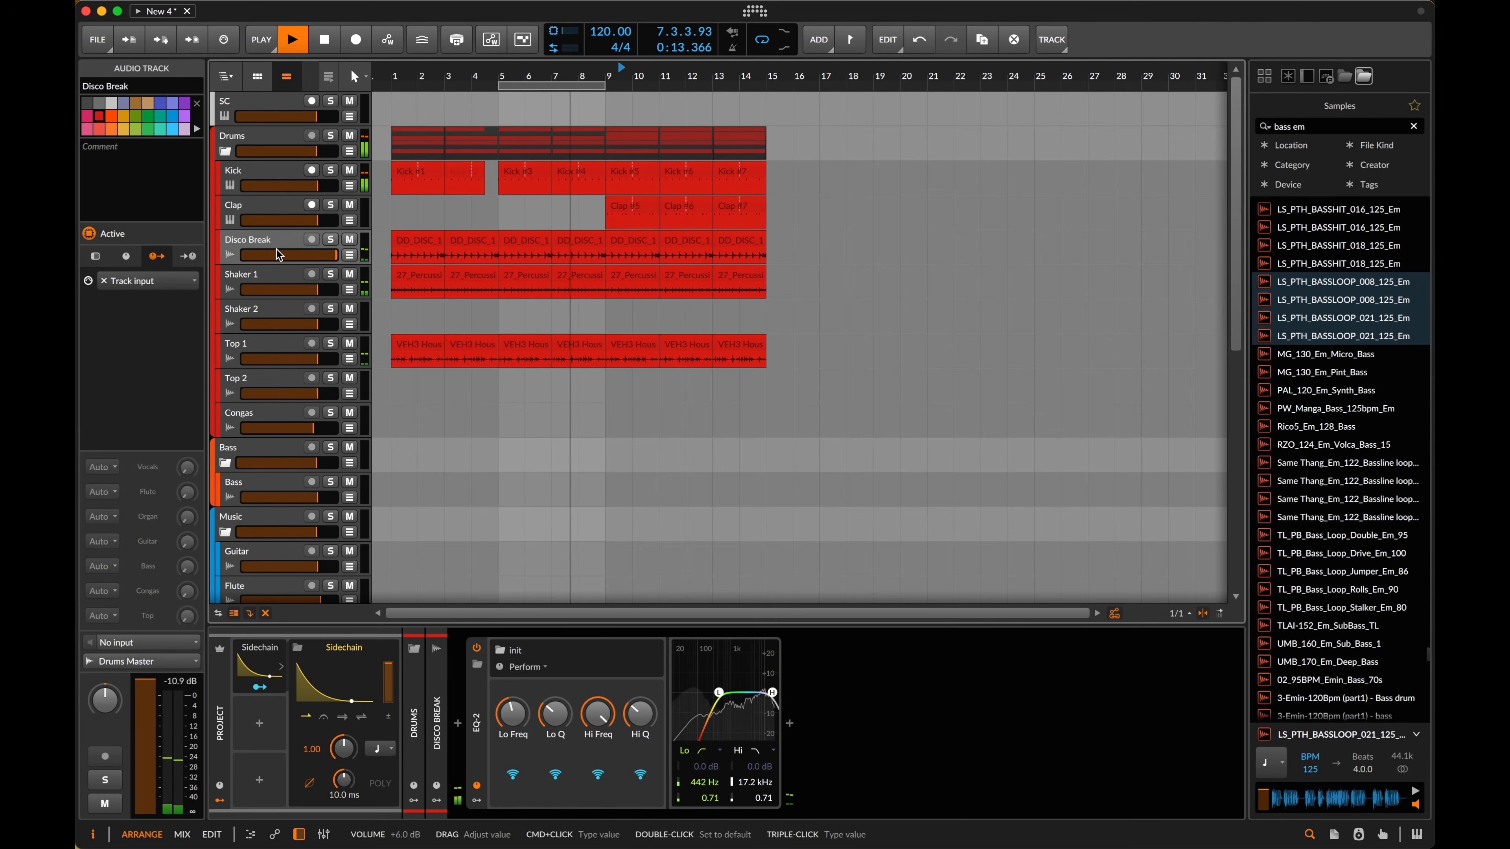
{"action": "left_click_drag", "start_coordinate": [512, 713], "coordinate": [512, 722]}
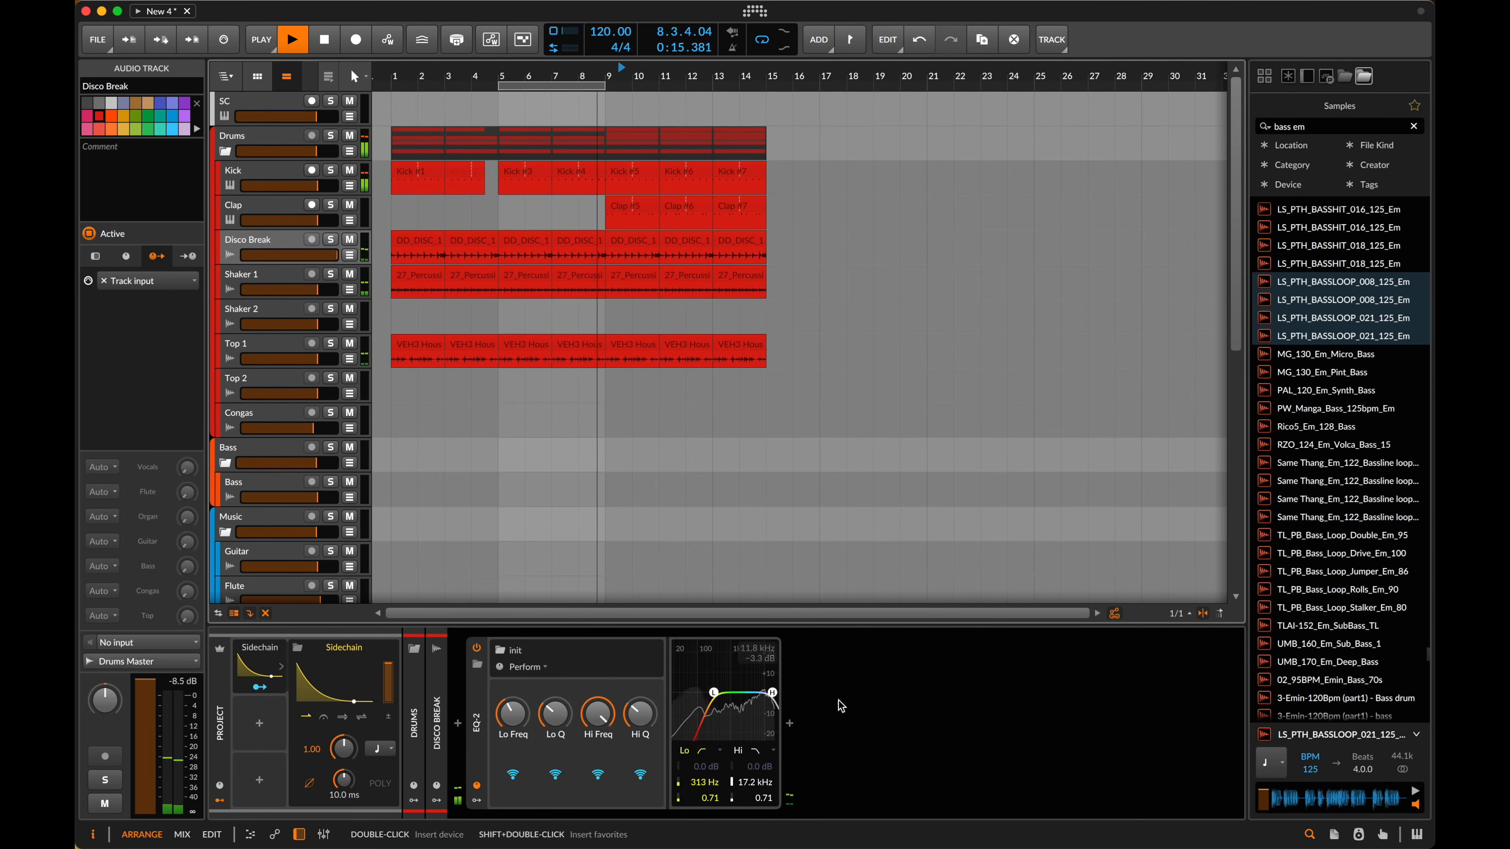
{"action": "mouse_move", "coordinate": [771, 693]}
{"action": "left_mouse_down"}
{"action": "mouse_move", "coordinate": [752, 682]}
{"action": "mouse_move", "coordinate": [766, 688]}
{"action": "left_mouse_up"}
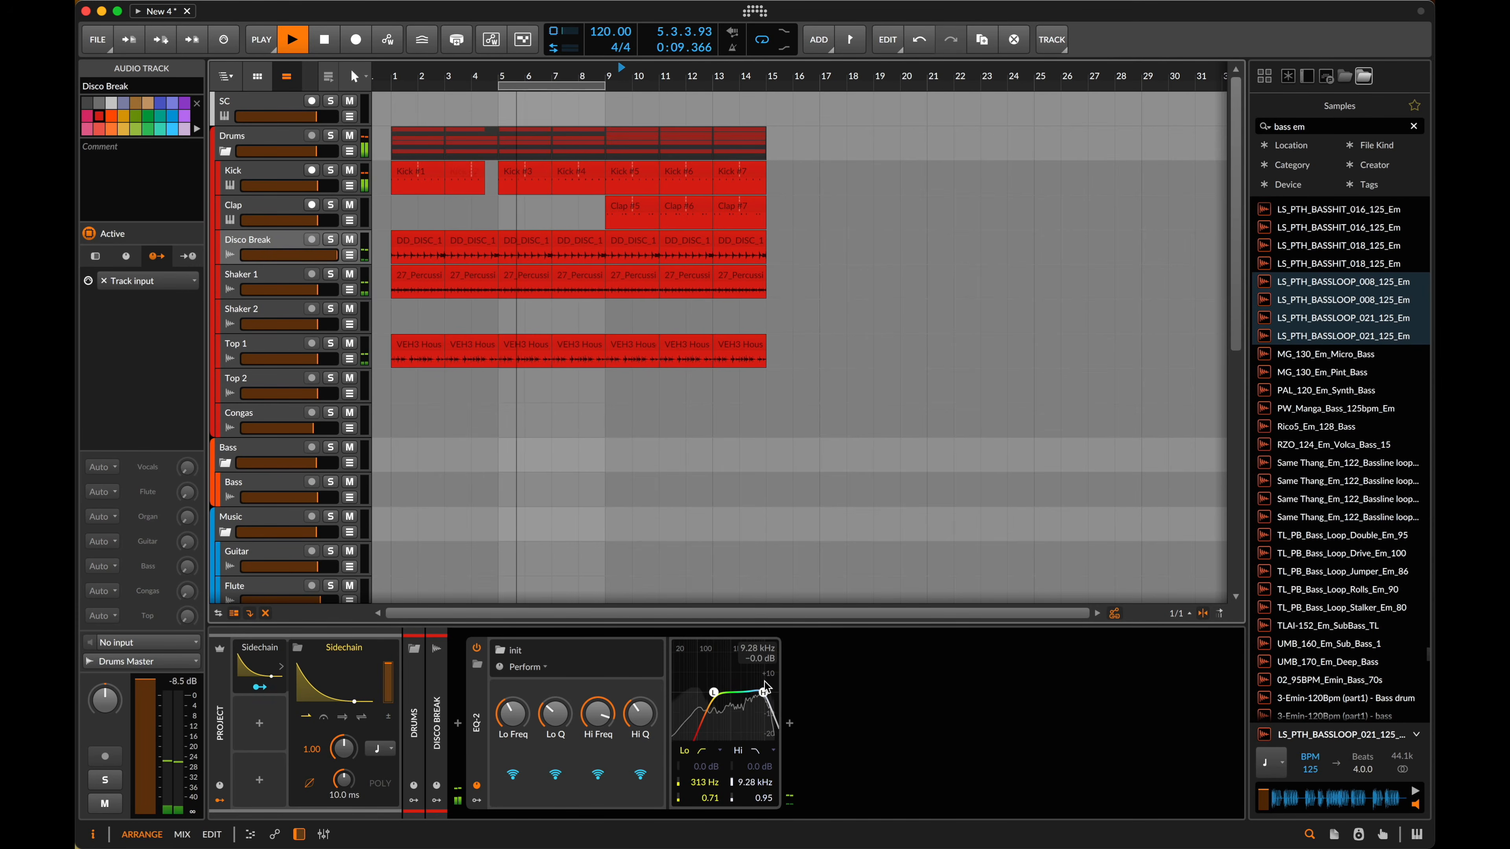
- Fill the Clap track from bar 5 with a looping 2-bar clap clip 9 bars long, and turn off the transport loop
{"action": "left_click_drag", "start_coordinate": [618, 210], "coordinate": [512, 209]}
{"action": "left_click", "coordinate": [466, 209]}
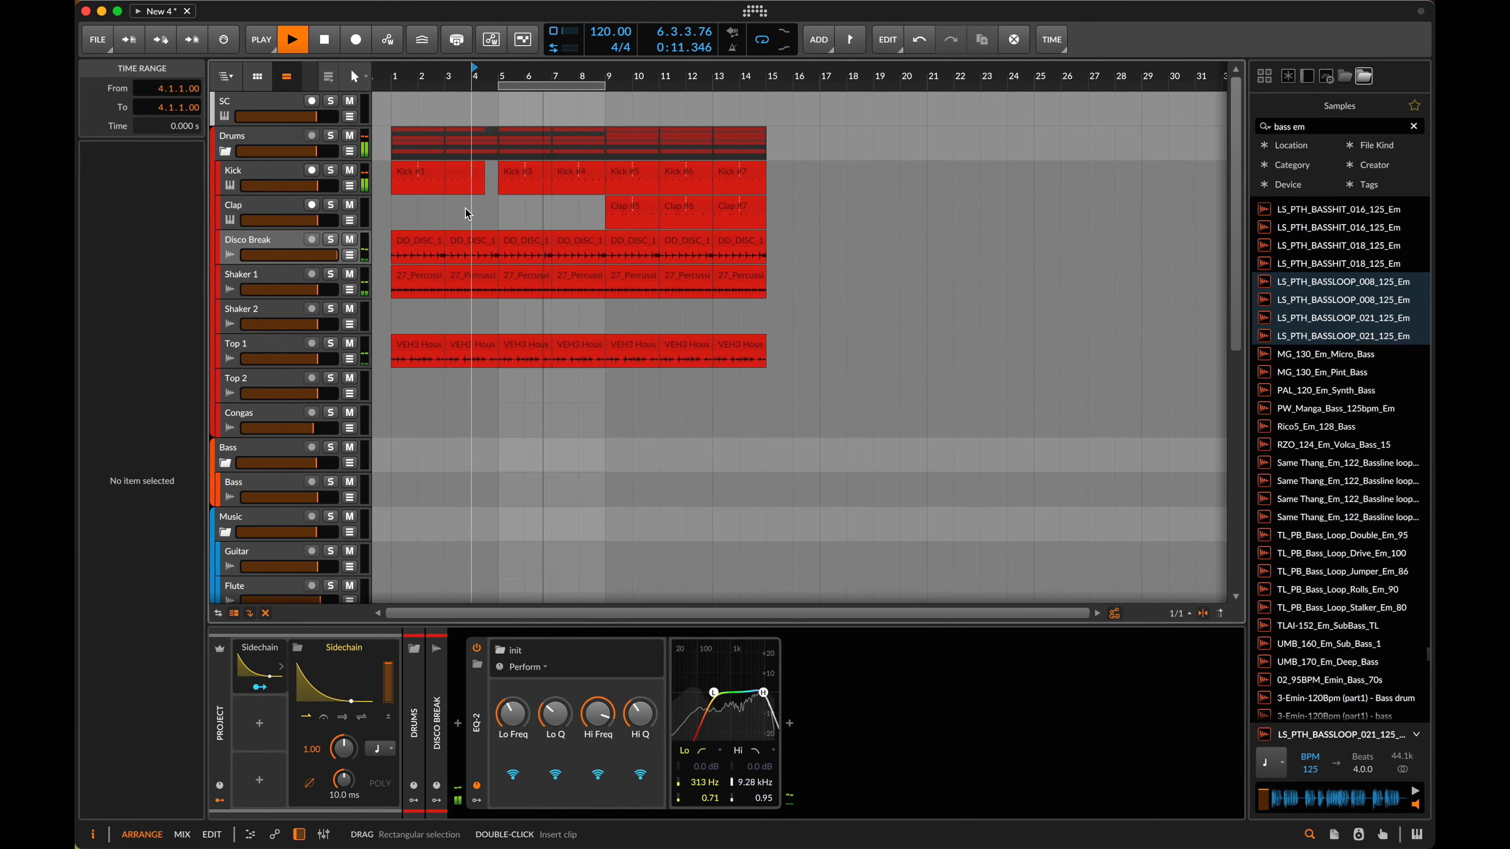
{"action": "key", "text": "space"}
{"action": "key", "text": "space"}
{"action": "left_click_drag", "start_coordinate": [640, 208], "coordinate": [604, 208]}
{"action": "left_click", "coordinate": [543, 215]}
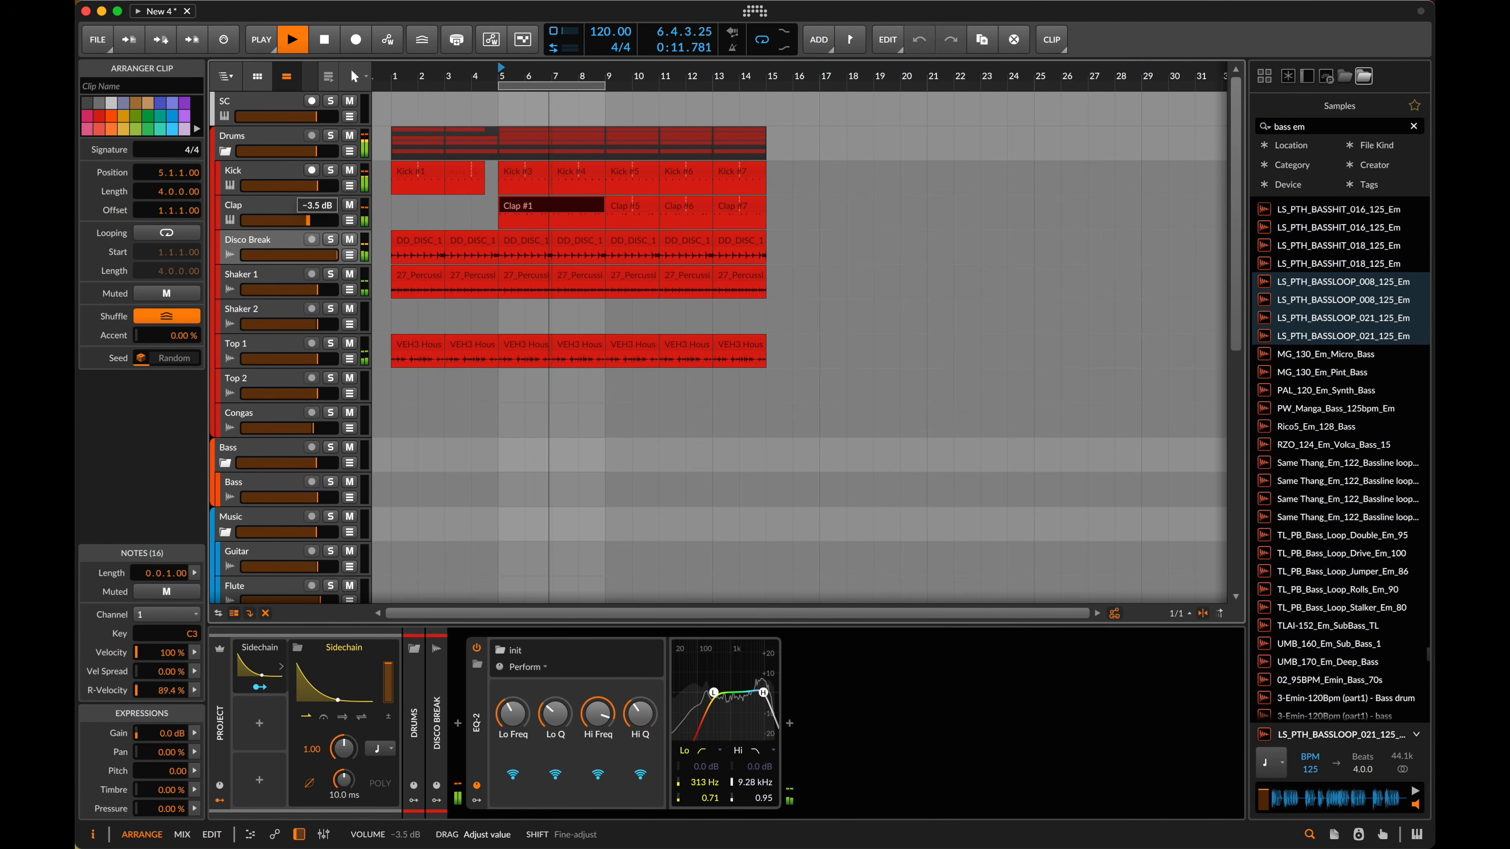
{"action": "key", "text": "super+z"}
{"action": "left_click_drag", "start_coordinate": [551, 208], "coordinate": [747, 212]}
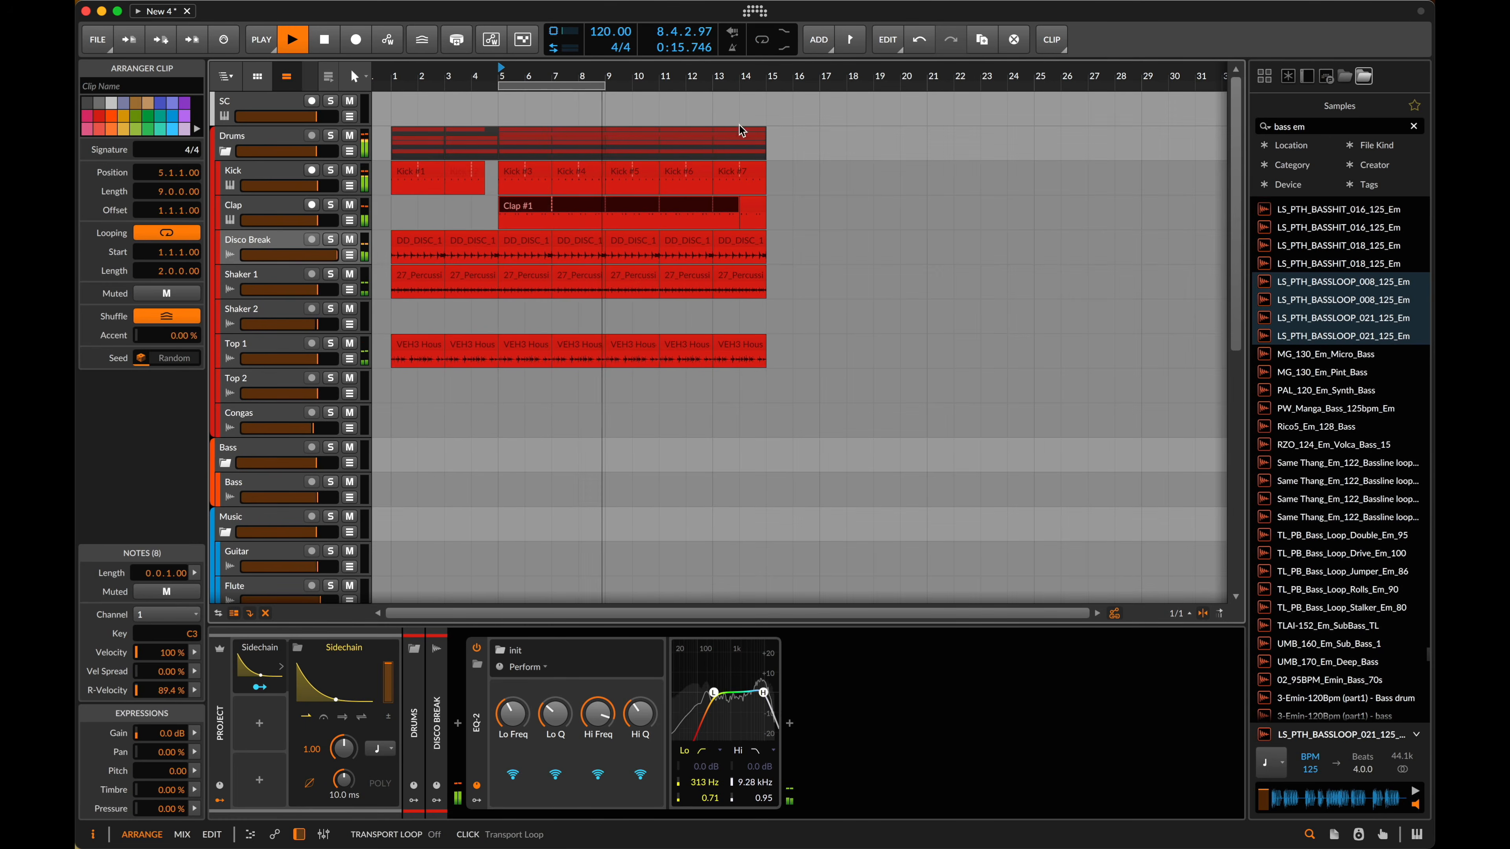
- Delete the last kick clip, covering bars 13 to 15
{"action": "scroll", "coordinate": [451, 427], "scroll_direction": "down", "scroll_amount": 10}
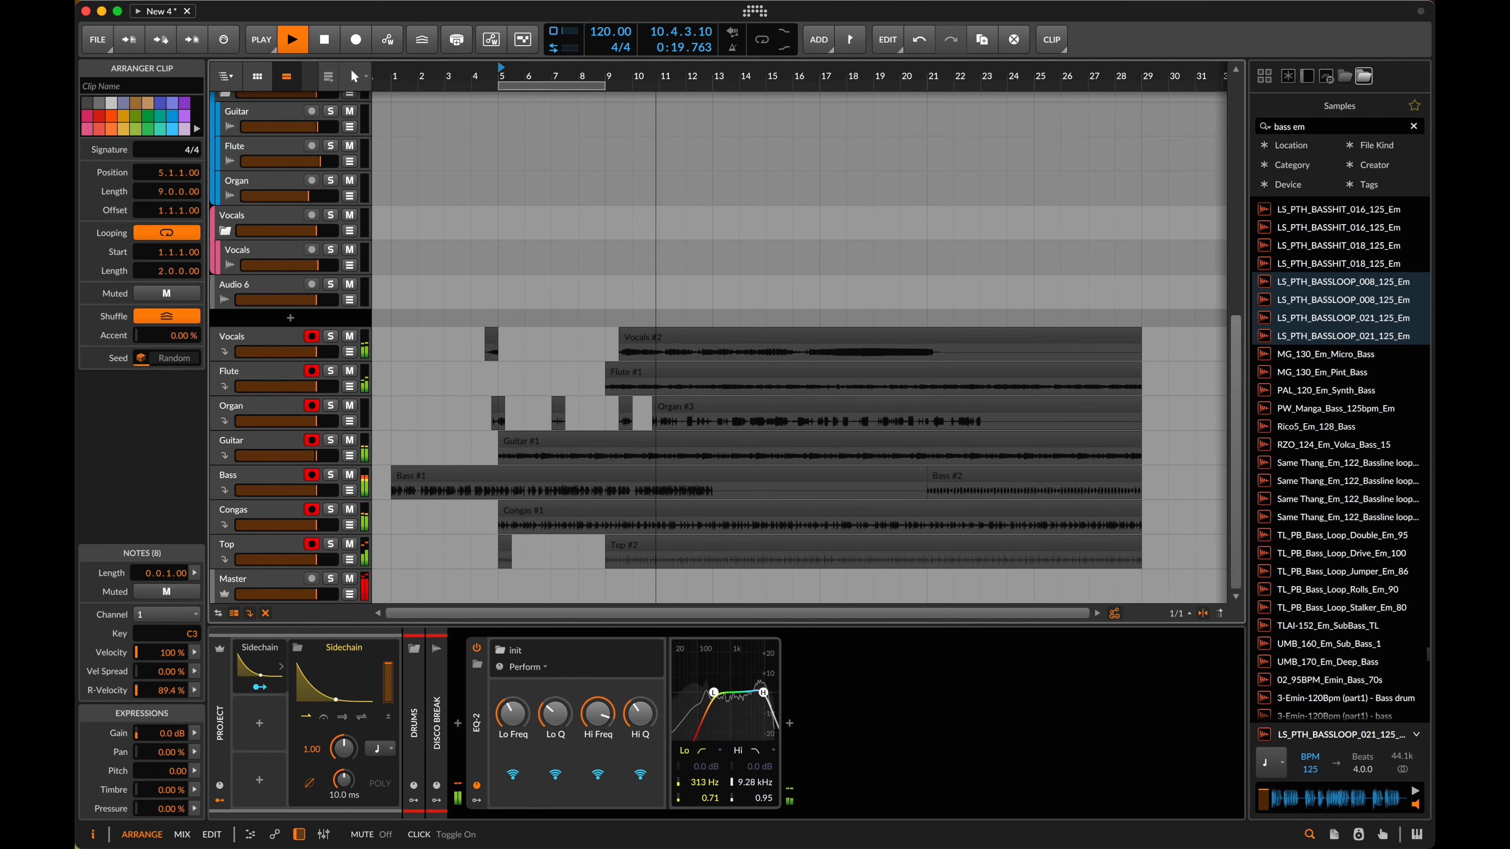
{"action": "scroll", "coordinate": [716, 148], "scroll_direction": "up", "scroll_amount": 10}
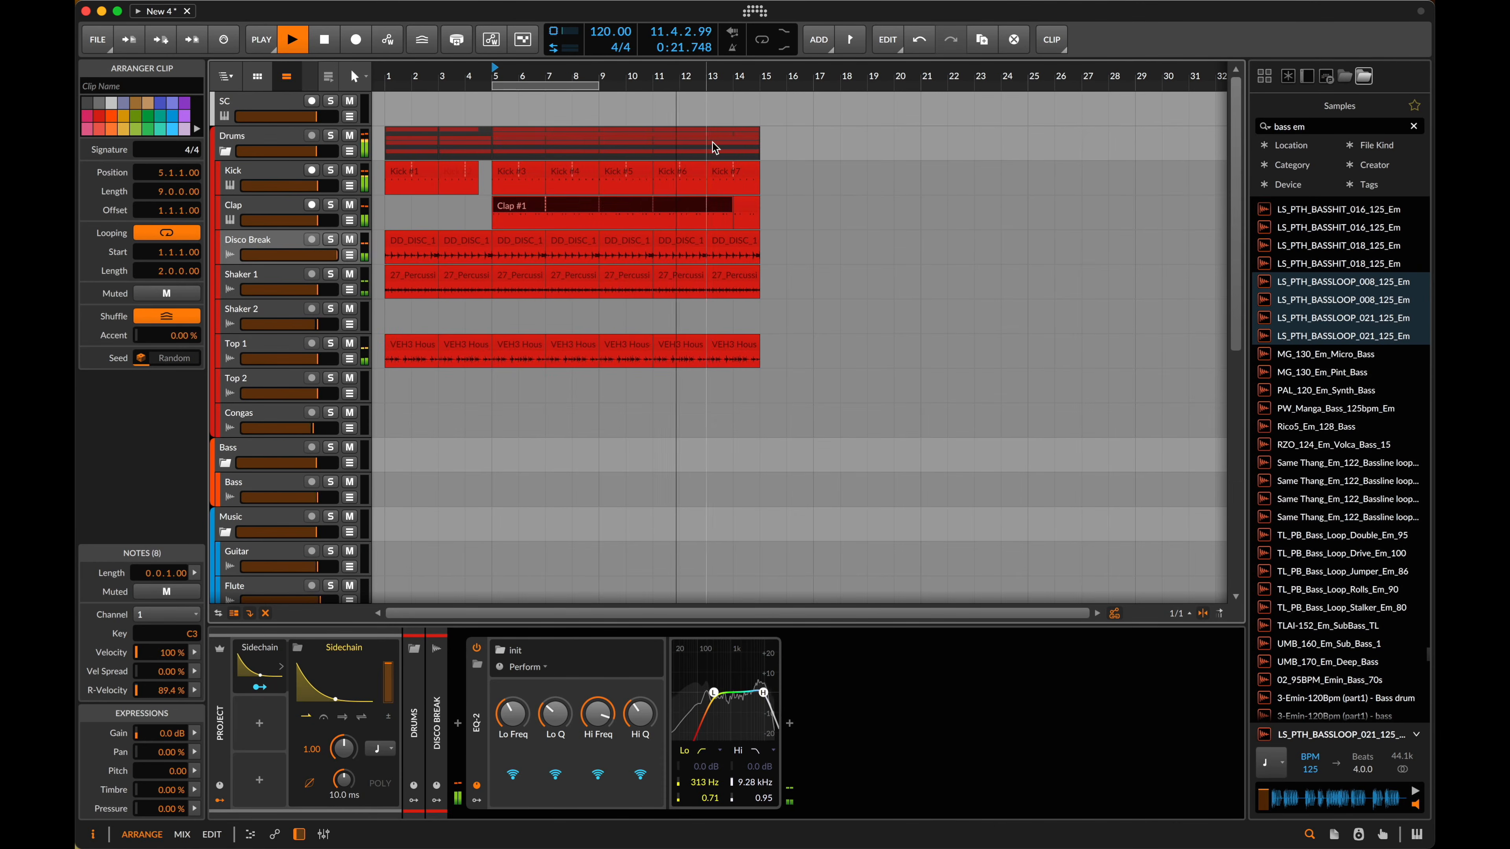
{"action": "left_click", "coordinate": [730, 174]}
{"action": "key", "text": "Delete"}
- Duplicate bars 13 to 15 of the whole Drums group three times, up to bar 21
{"action": "left_click_drag", "start_coordinate": [715, 155], "coordinate": [763, 157]}
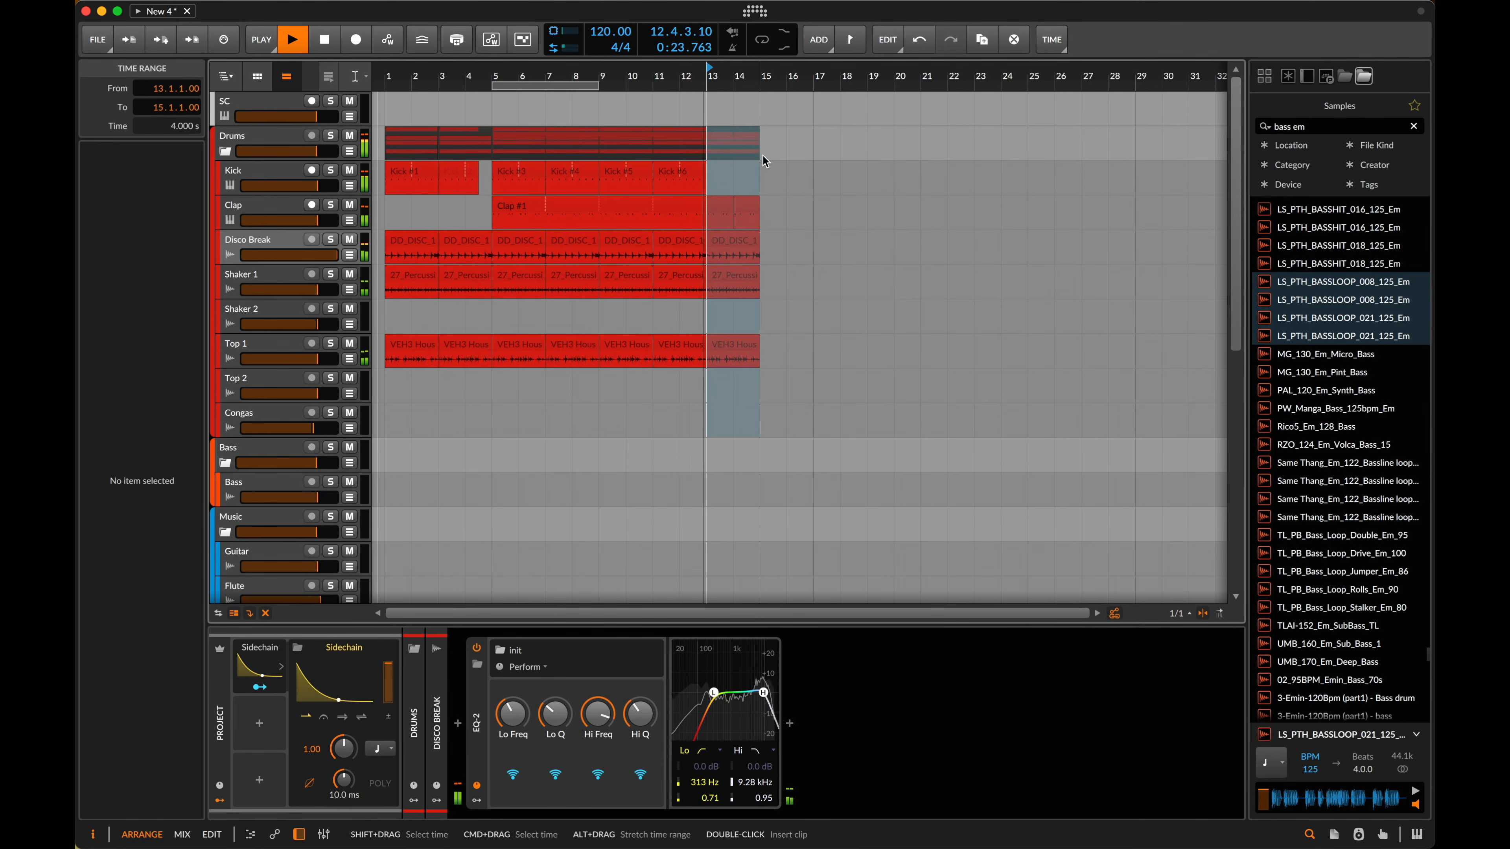
{"action": "key", "text": "super+d"}
{"action": "key", "text": "super+d"}
{"action": "key", "text": "super+d"}
{"action": "scroll", "coordinate": [741, 196], "scroll_direction": "down", "scroll_amount": 3}
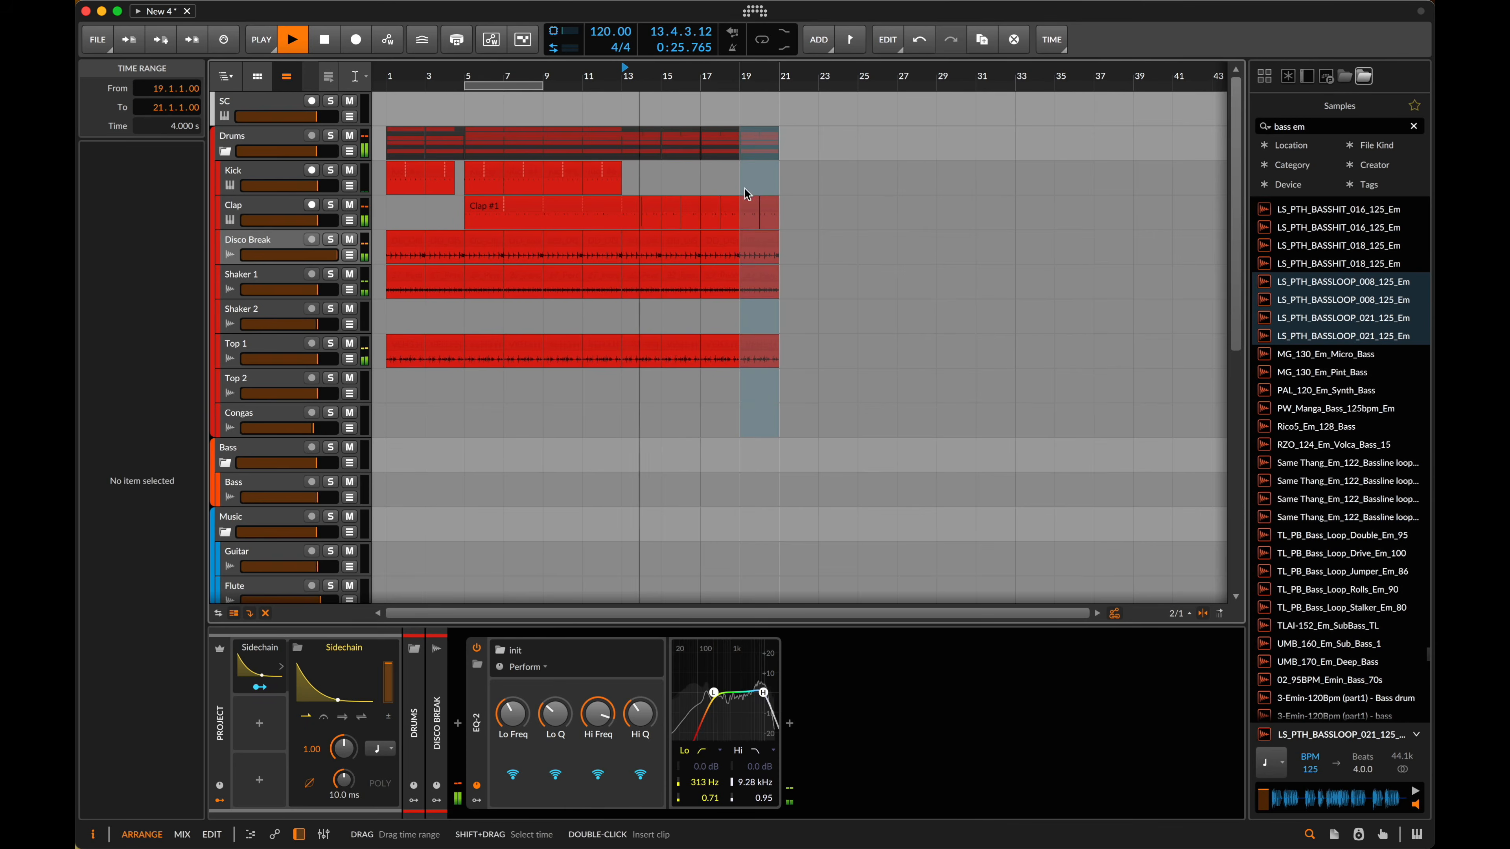
- Copy the first 12-bar recording on the Bass FX track to bar 21
{"action": "scroll", "coordinate": [704, 246], "scroll_direction": "down", "scroll_amount": 10}
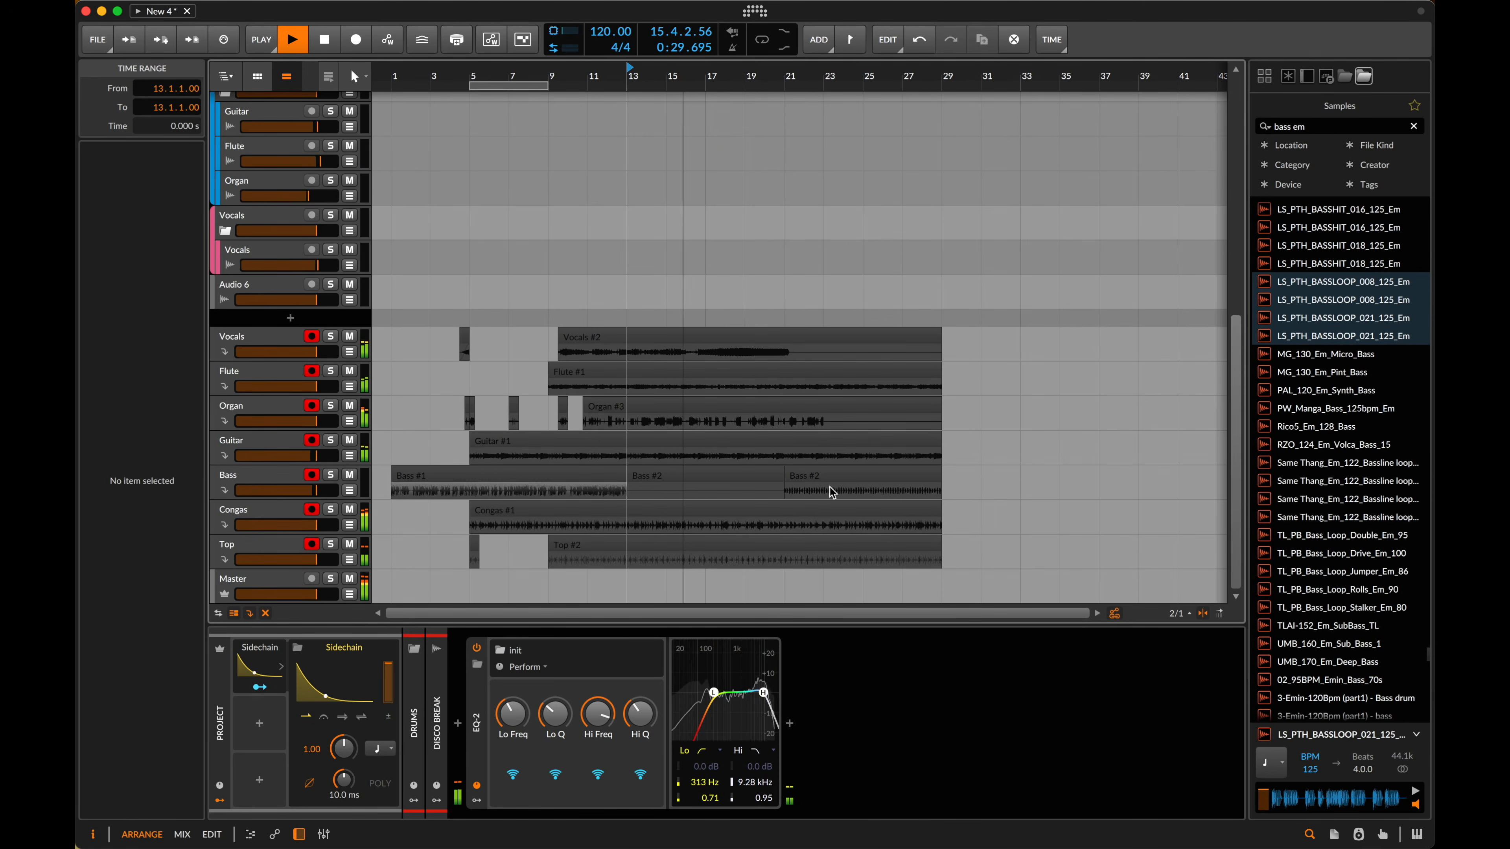
{"action": "left_click", "coordinate": [476, 479]}
{"action": "left_click_drag", "start_coordinate": [476, 479], "coordinate": [874, 481]}
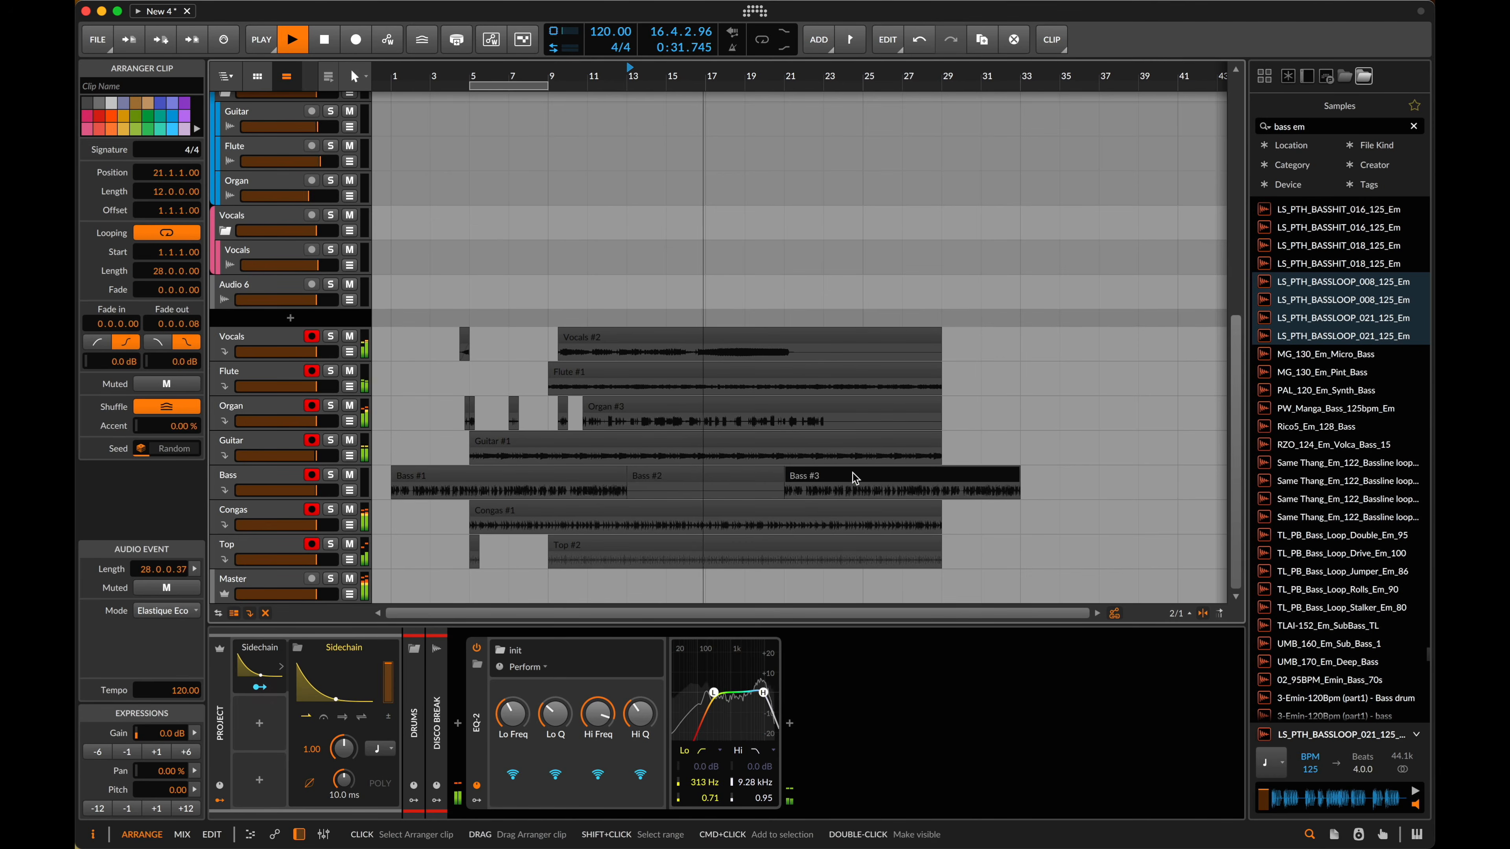
- Duplicate bars 5 to 21 of the Drums group so the copy fills bars 21 to 37
{"action": "scroll", "coordinate": [856, 476], "scroll_direction": "up", "scroll_amount": 5}
{"action": "scroll", "coordinate": [853, 472], "scroll_direction": "up", "scroll_amount": 4}
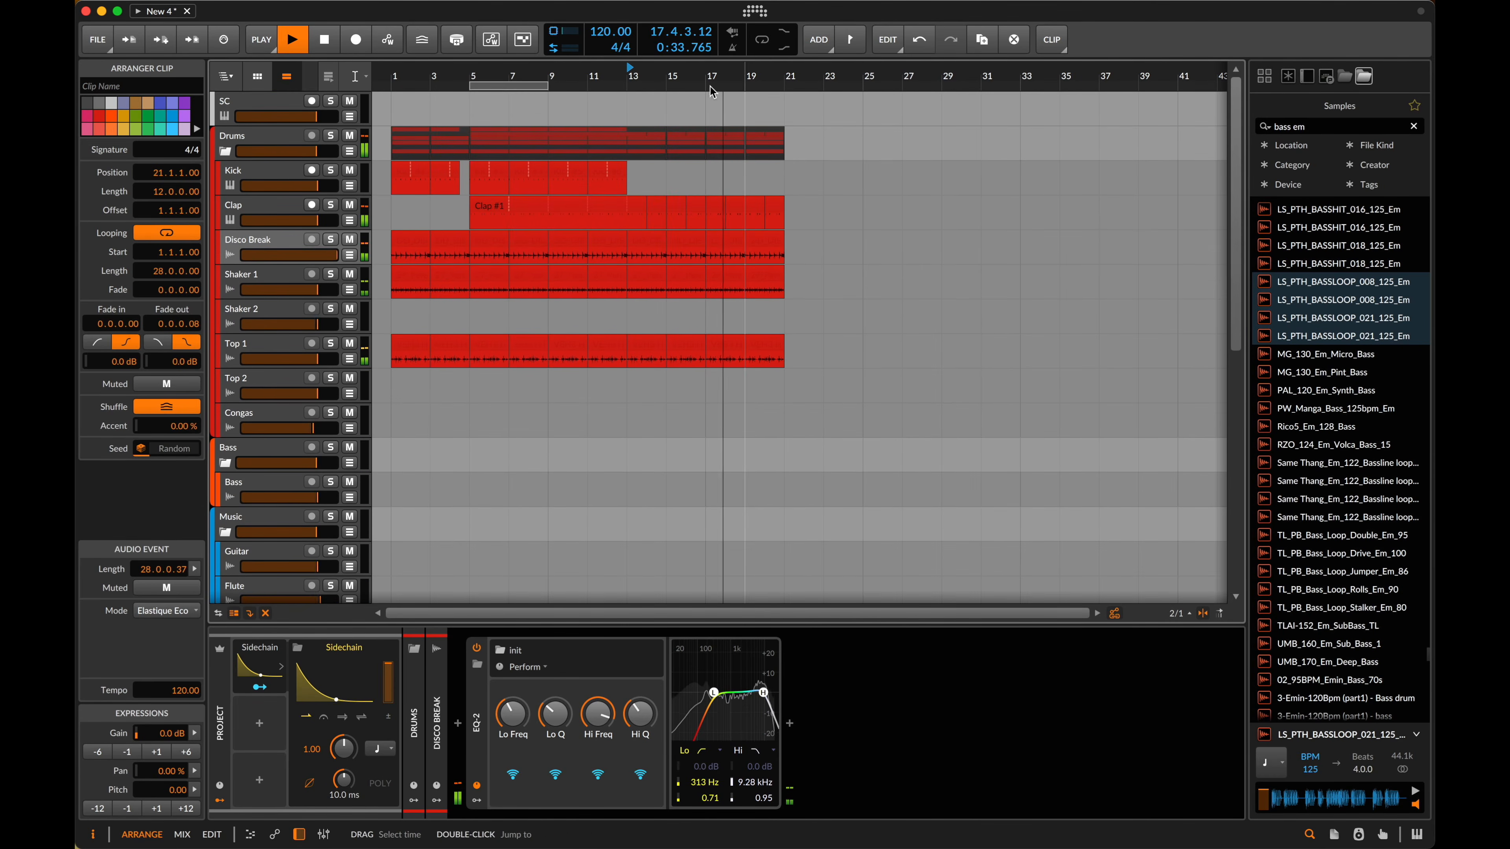
{"action": "left_click_drag", "start_coordinate": [475, 145], "coordinate": [784, 155]}
{"action": "key", "text": "super+d"}
- Deactivate the original Bass, Music and Vocals groups and the Audio 6 track, and hide them from the track list
{"action": "scroll", "coordinate": [731, 279], "scroll_direction": "down", "scroll_amount": 8}
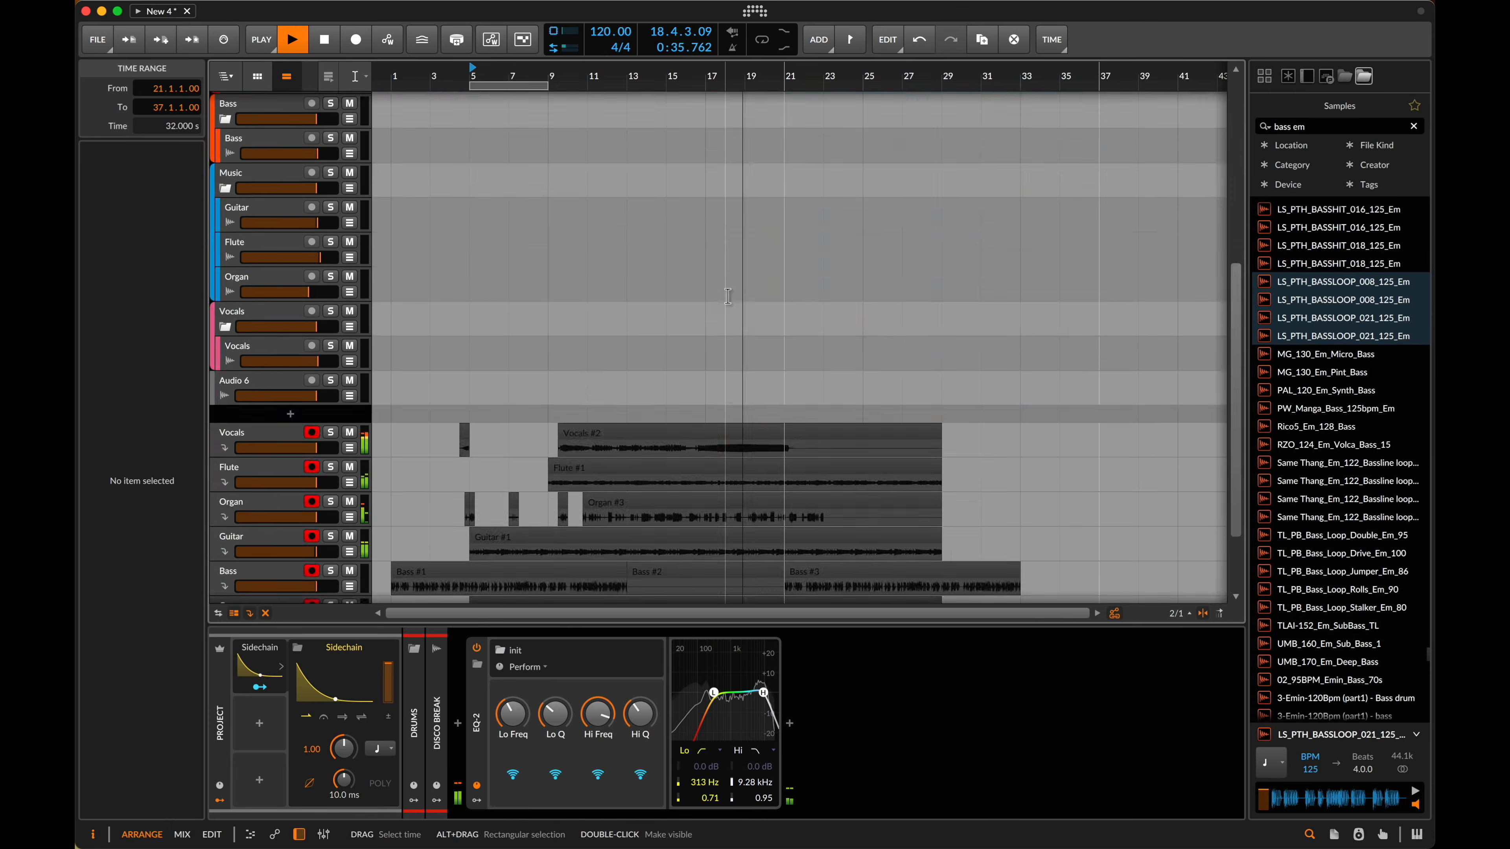
{"action": "left_click", "coordinate": [726, 282]}
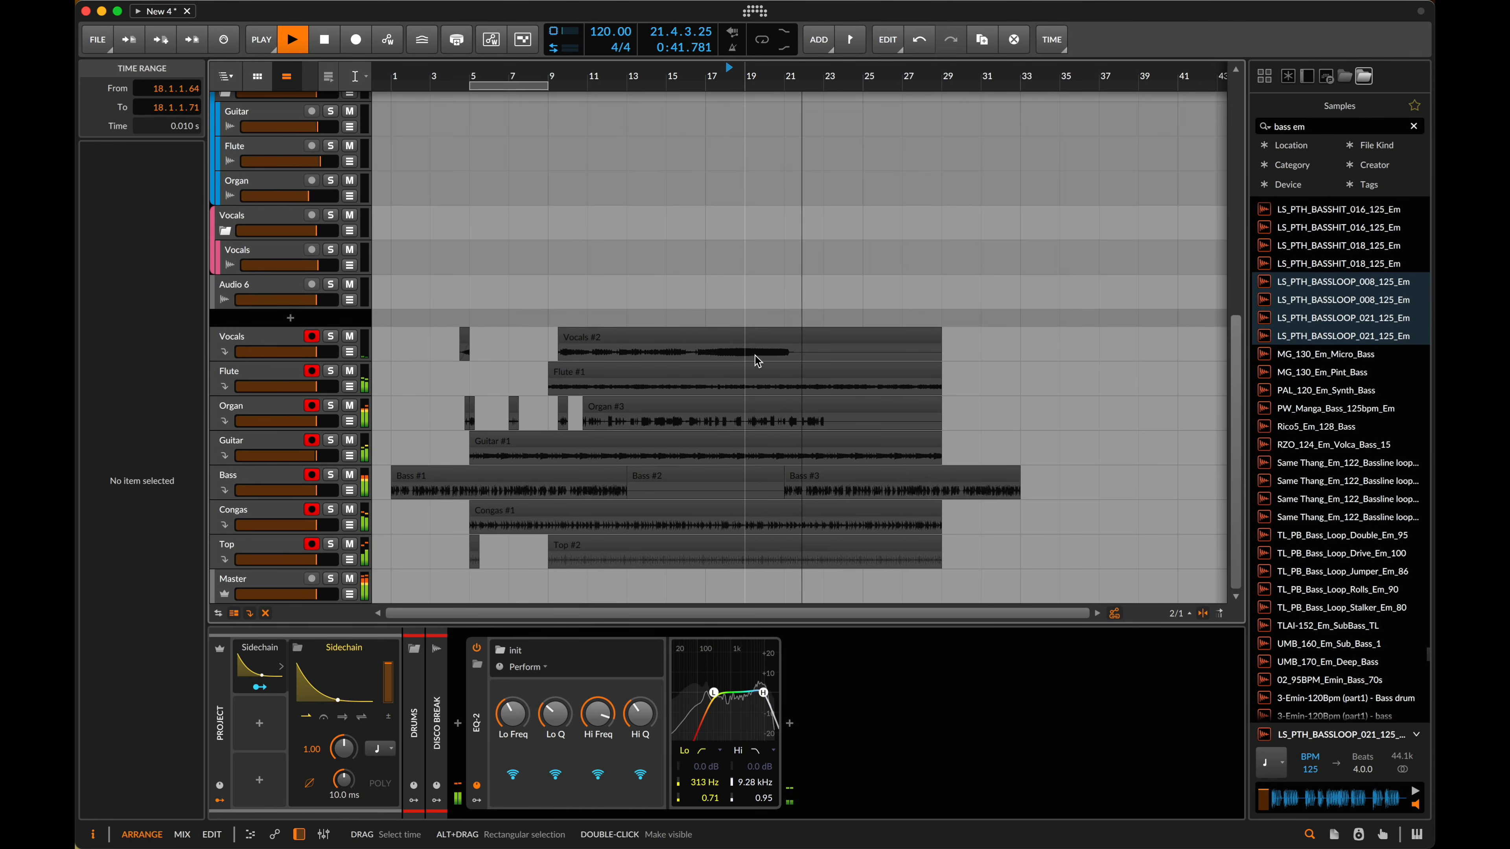
{"action": "scroll", "coordinate": [291, 366], "scroll_direction": "up", "scroll_amount": 1}
{"action": "left_click", "coordinate": [268, 341]}
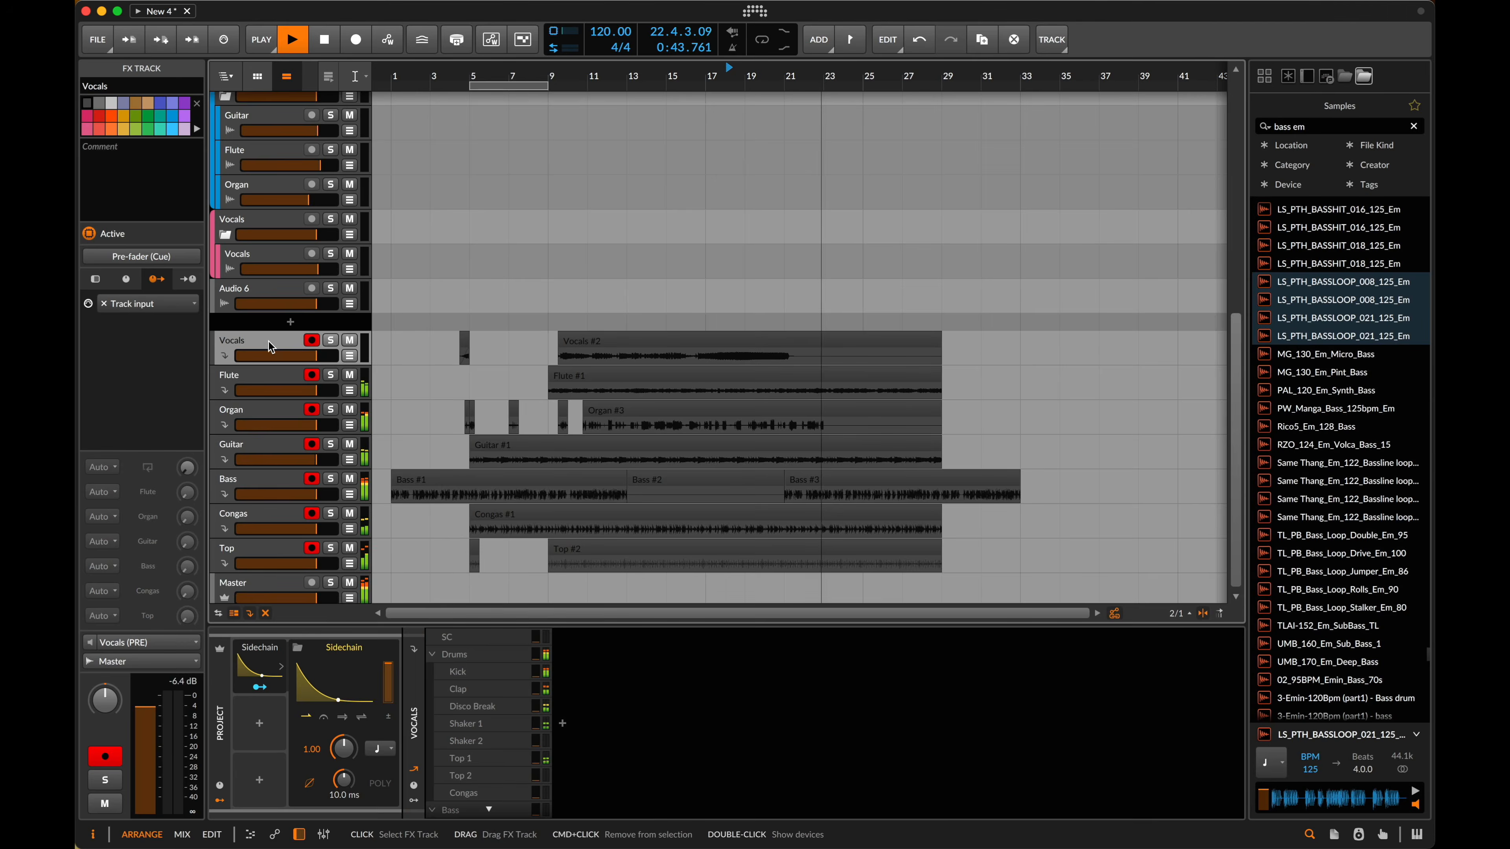
{"action": "scroll", "coordinate": [261, 374], "scroll_direction": "up", "scroll_amount": 10}
{"action": "scroll", "coordinate": [253, 452], "scroll_direction": "down", "scroll_amount": 5}
{"action": "scroll", "coordinate": [255, 502], "scroll_direction": "down", "scroll_amount": 3}
{"action": "left_click", "coordinate": [235, 450]}
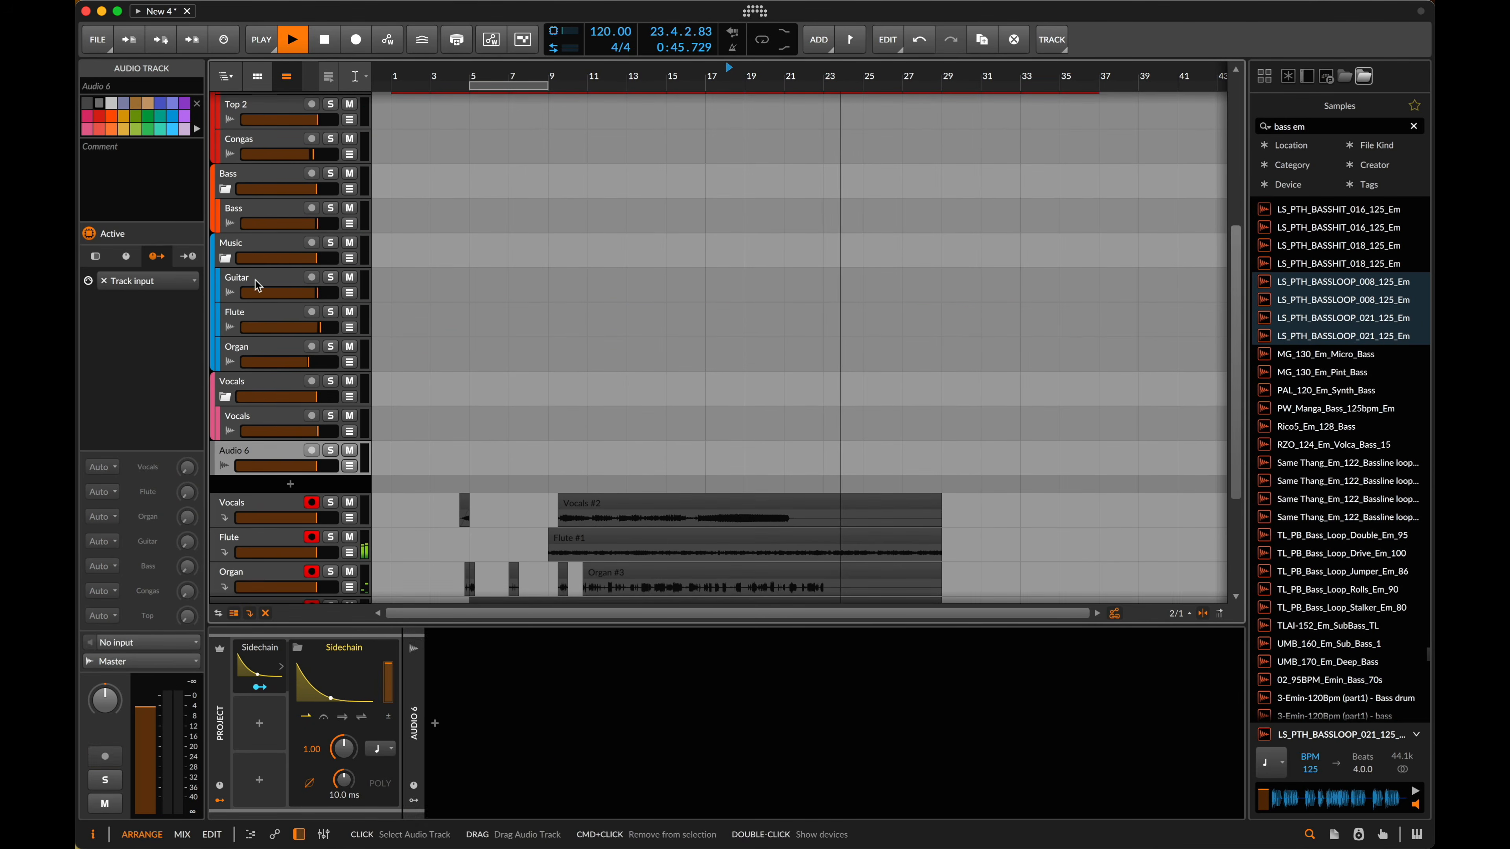
{"action": "left_click", "coordinate": [267, 177], "text": "shift"}
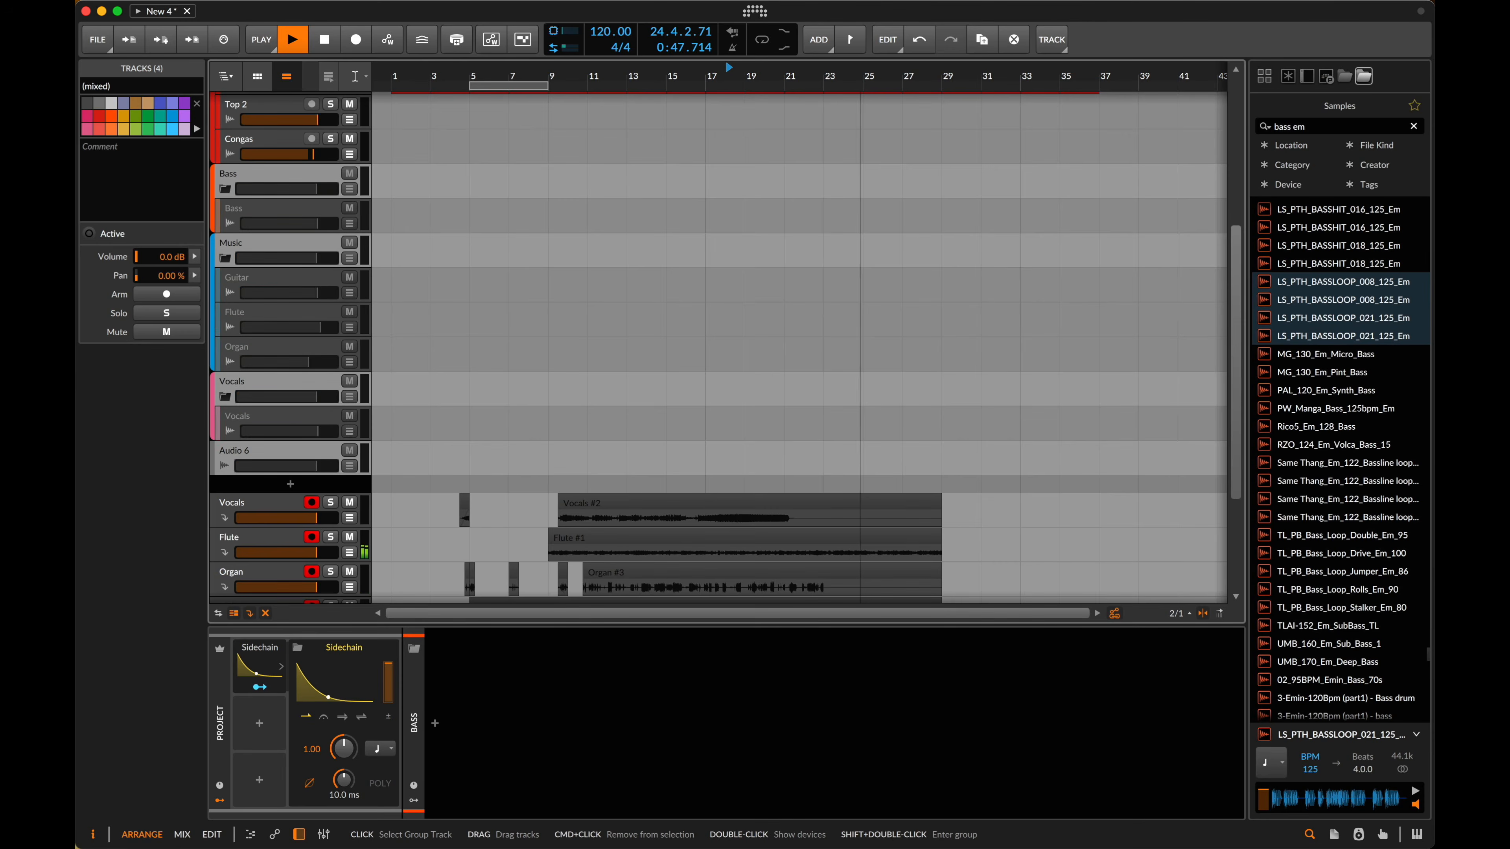
{"action": "key", "text": "Delete"}
- Move the seven FX tracks from Vocals to Top up below the Drums group so they become audio tracks
{"action": "left_click", "coordinate": [257, 339]}
{"action": "left_click", "coordinate": [250, 548], "text": "shift"}
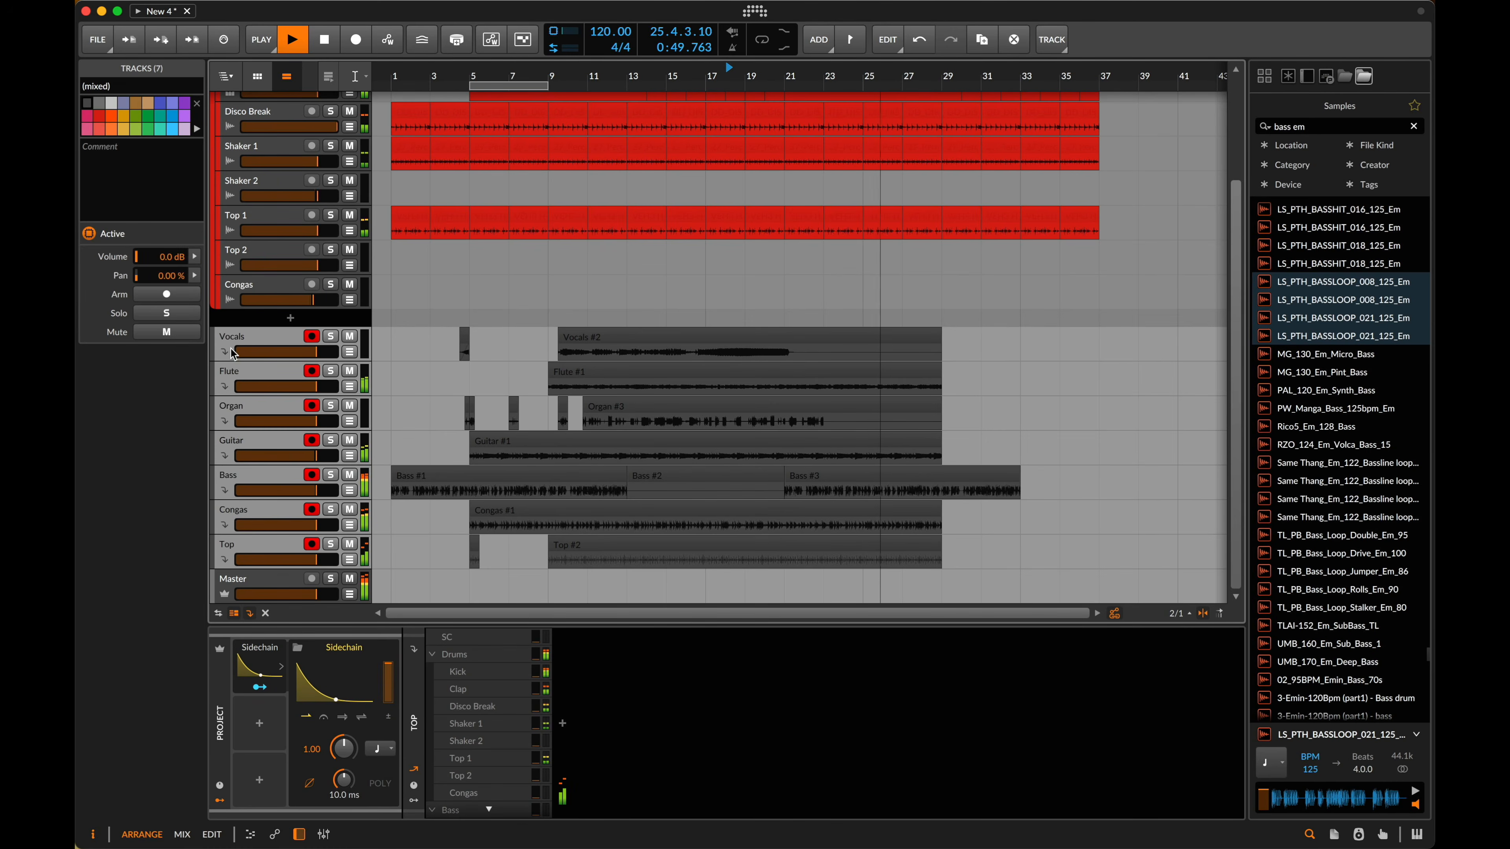
{"action": "left_click_drag", "start_coordinate": [237, 314], "coordinate": [240, 313]}
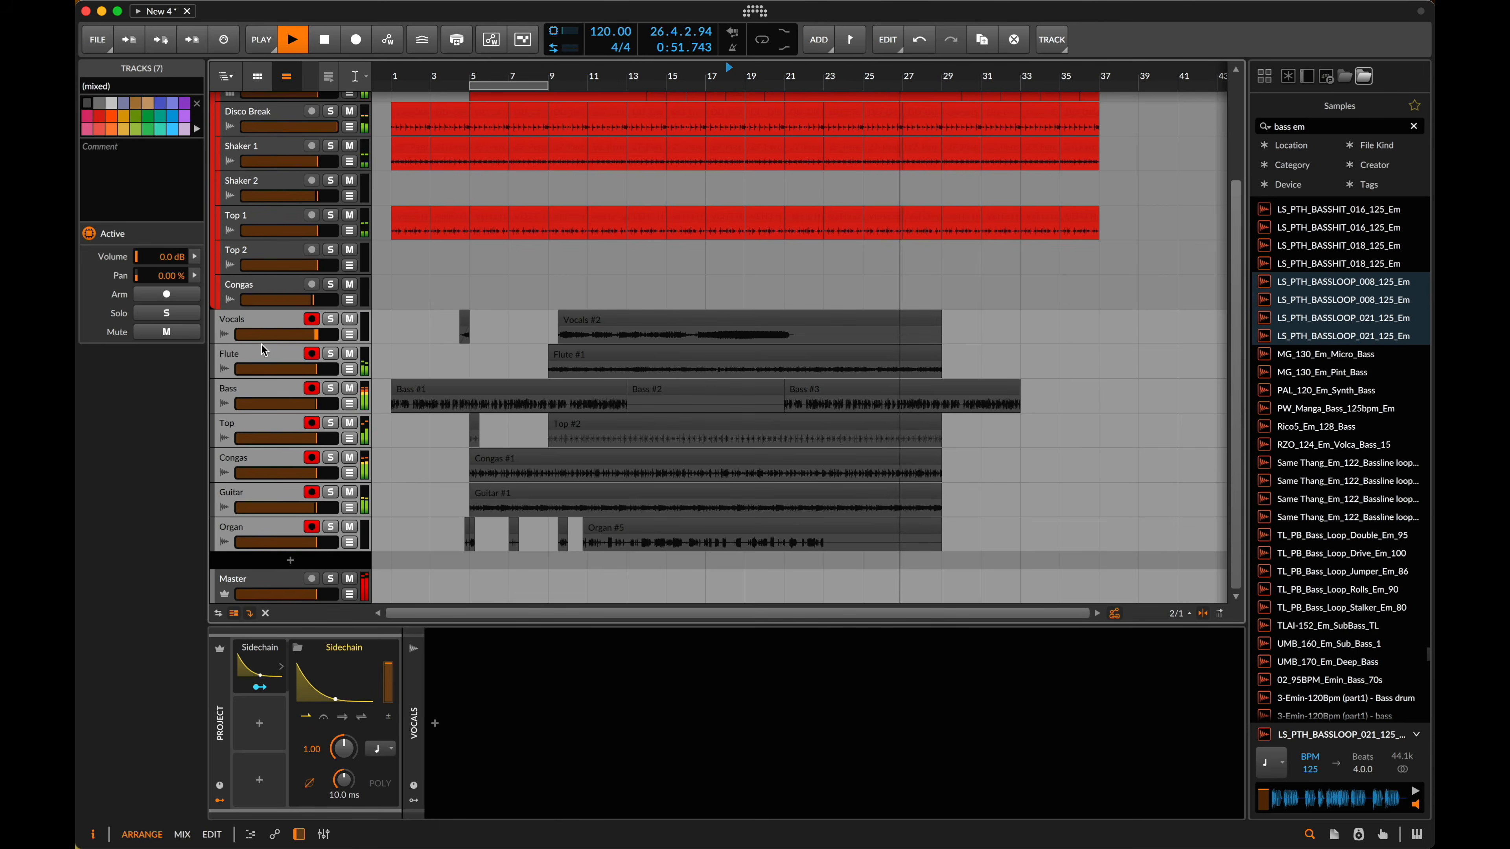
- Set the play start position to bar 21 and stop playback
{"action": "scroll", "coordinate": [721, 290], "scroll_direction": "down", "scroll_amount": 4}
{"action": "left_click", "coordinate": [593, 265]}
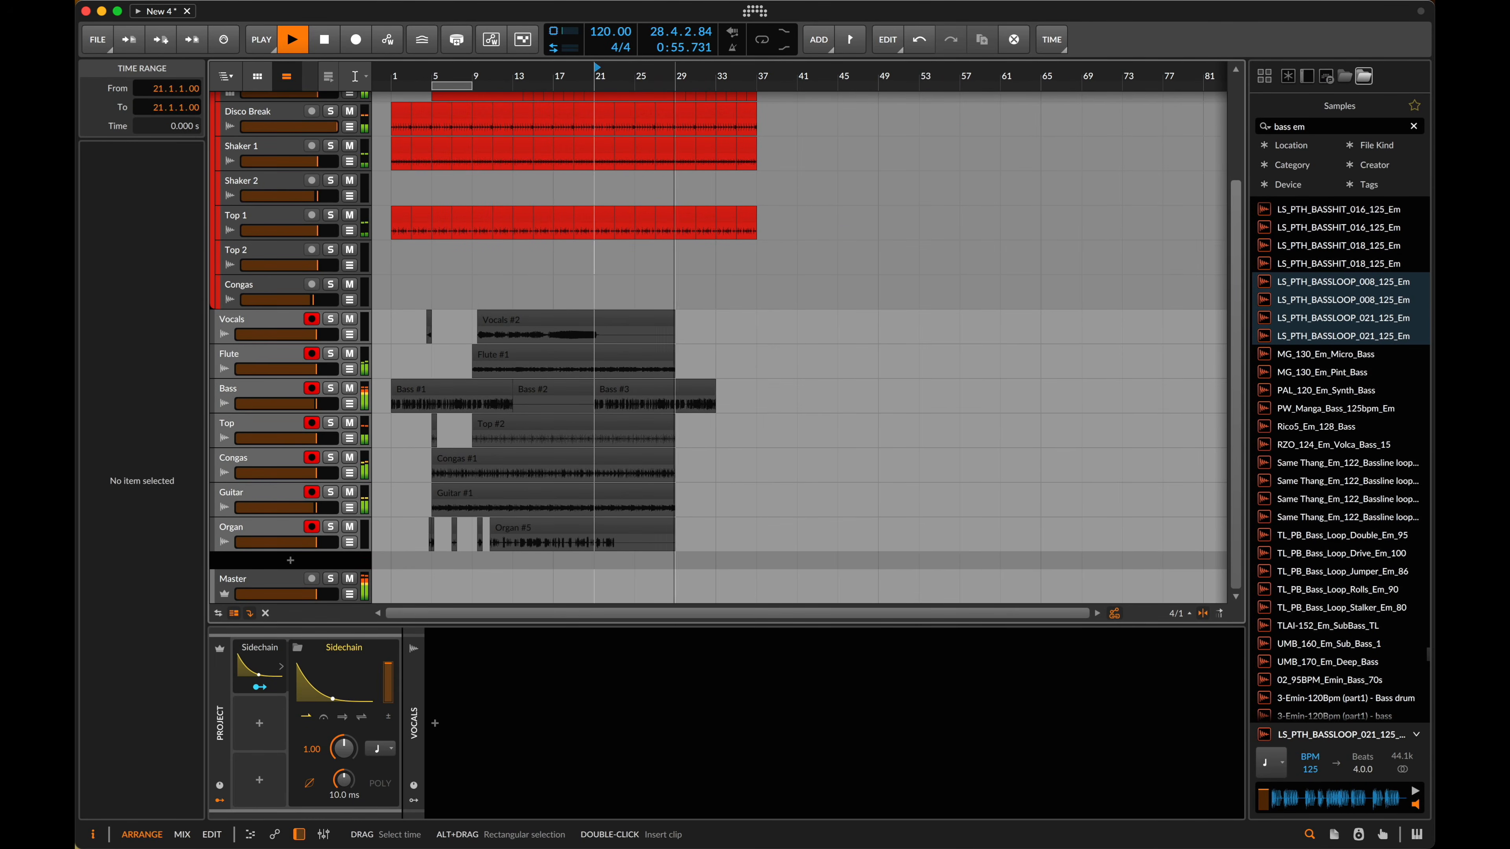
{"action": "key", "text": "space"}
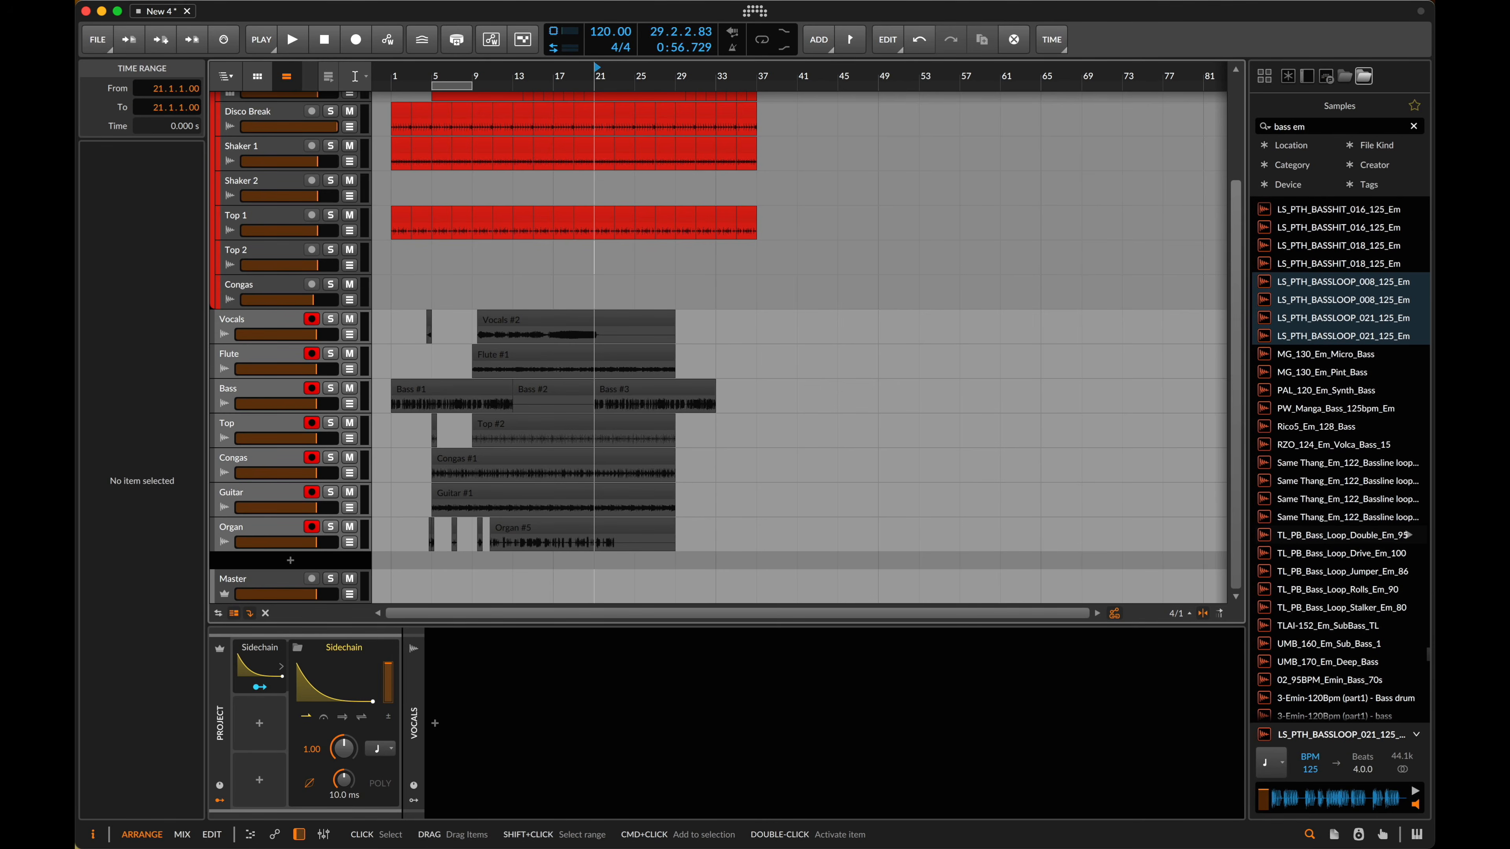
- Disarm recording on the seven converted tracks in the Mix view and select only the Vocals track
{"action": "scroll", "coordinate": [625, 594], "scroll_direction": "up", "scroll_amount": 4}
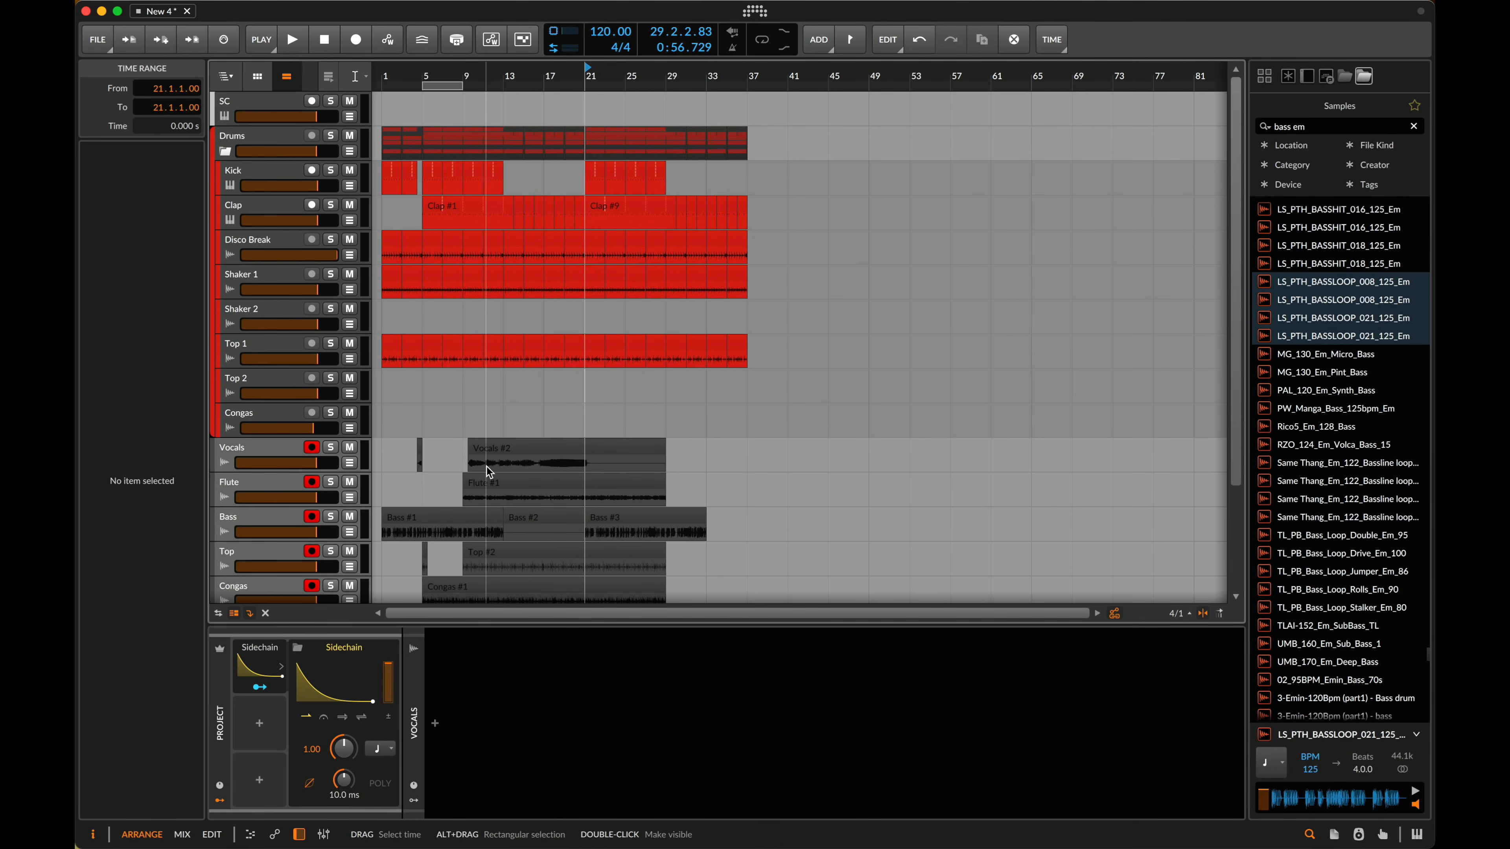
{"action": "scroll", "coordinate": [490, 472], "scroll_direction": "down", "scroll_amount": 3}
{"action": "key", "text": "alt+2"}
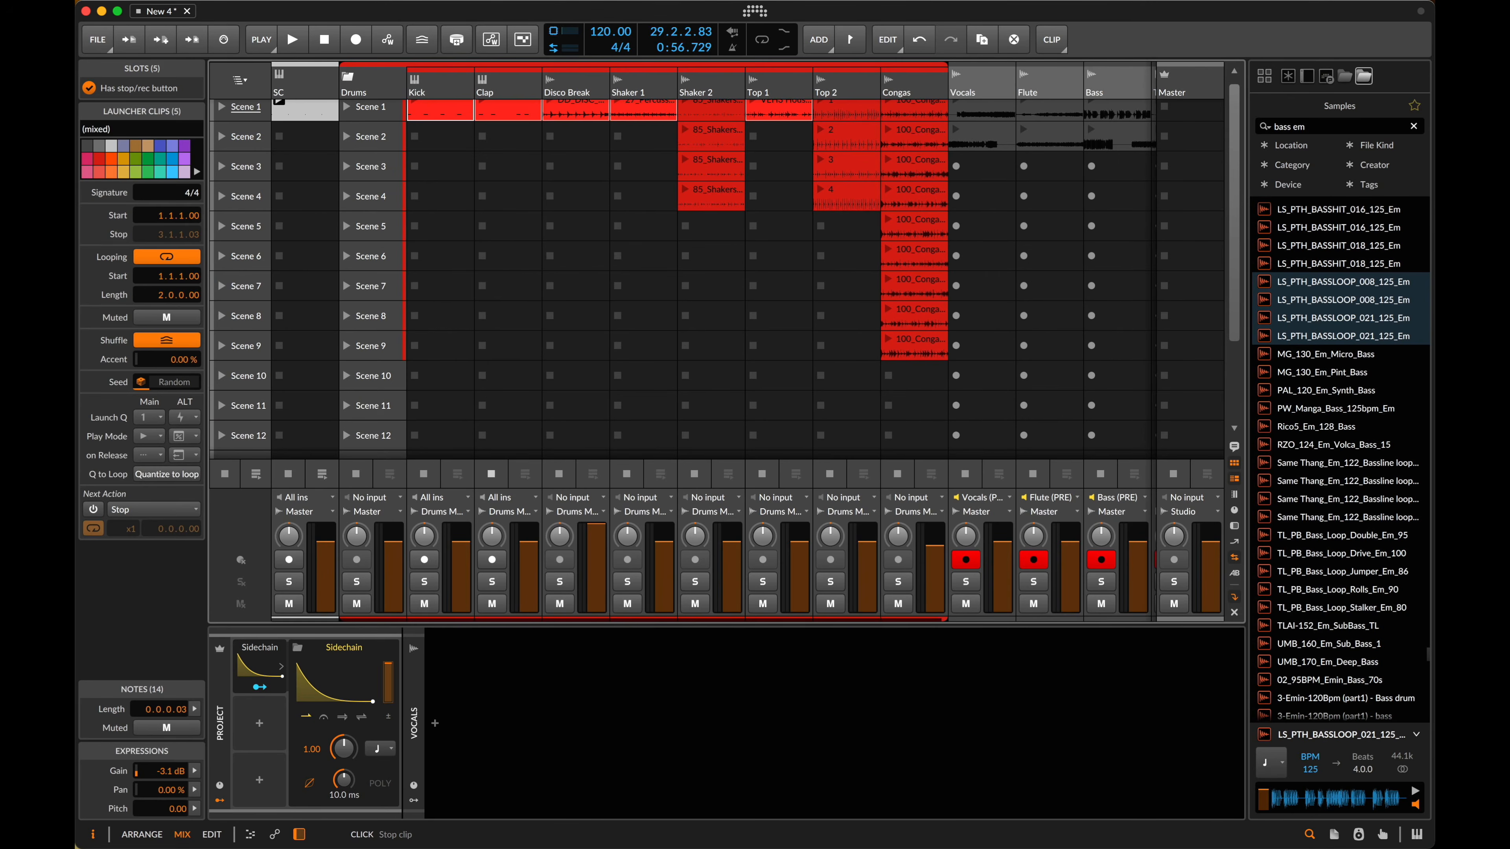
{"action": "scroll", "coordinate": [714, 342], "scroll_direction": "right", "scroll_amount": 5}
{"action": "scroll", "coordinate": [624, 174], "scroll_direction": "left", "scroll_amount": 5}
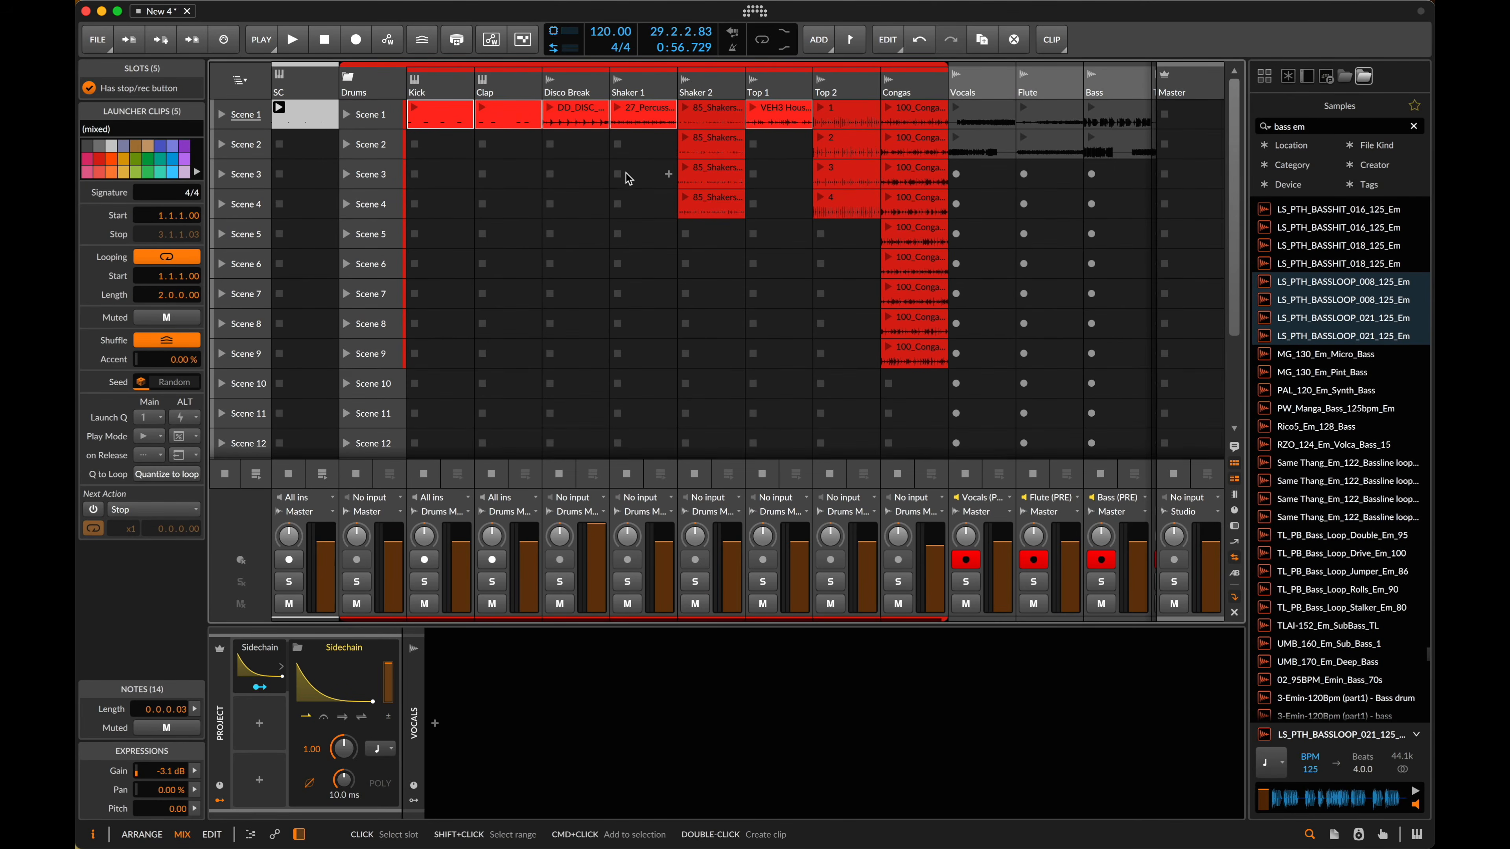
{"action": "scroll", "coordinate": [666, 192], "scroll_direction": "right", "scroll_amount": 3}
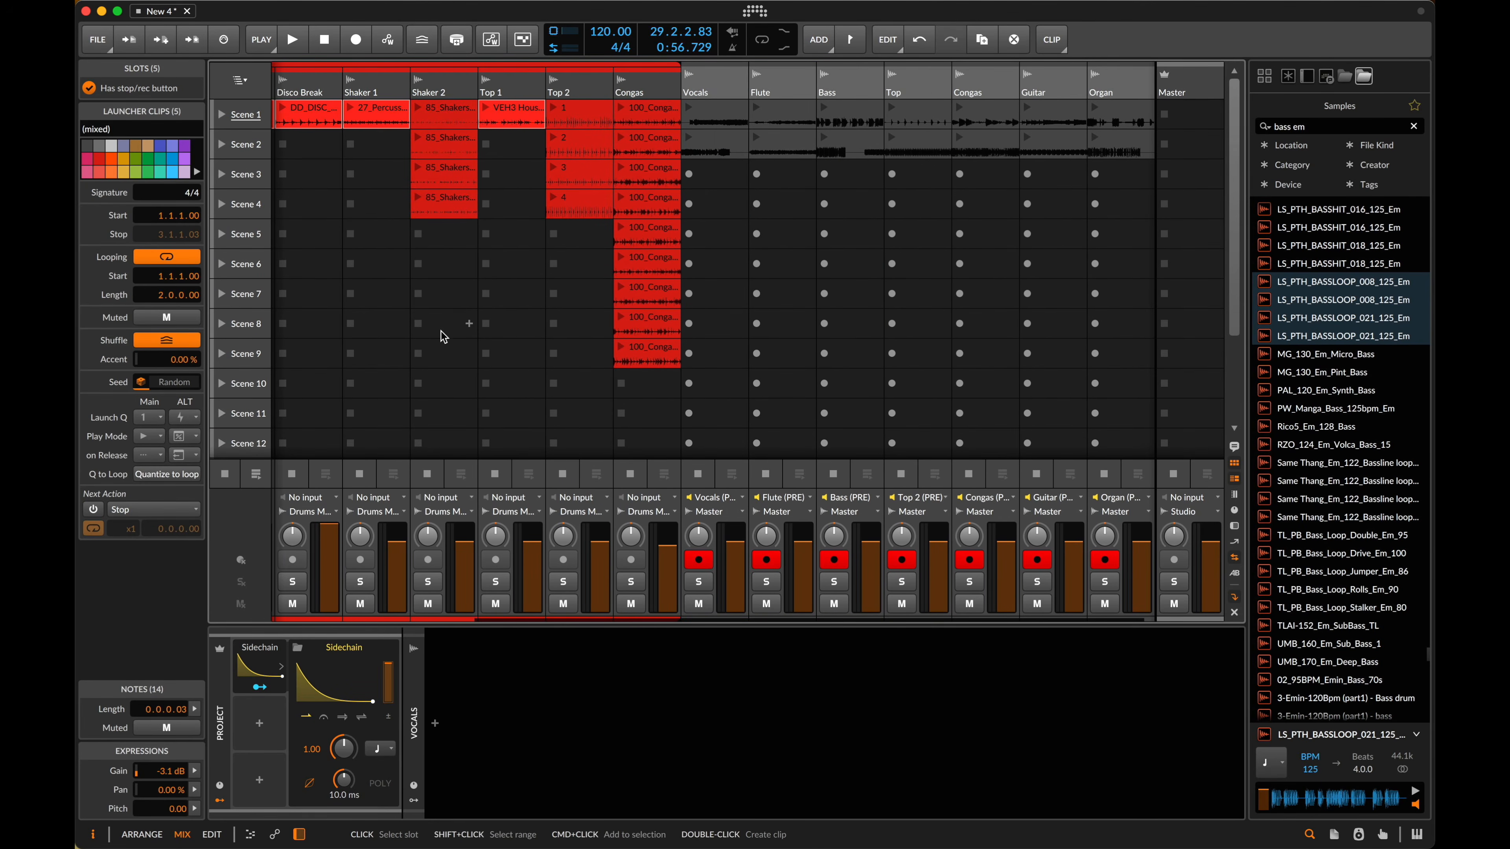
{"action": "key", "text": "r"}
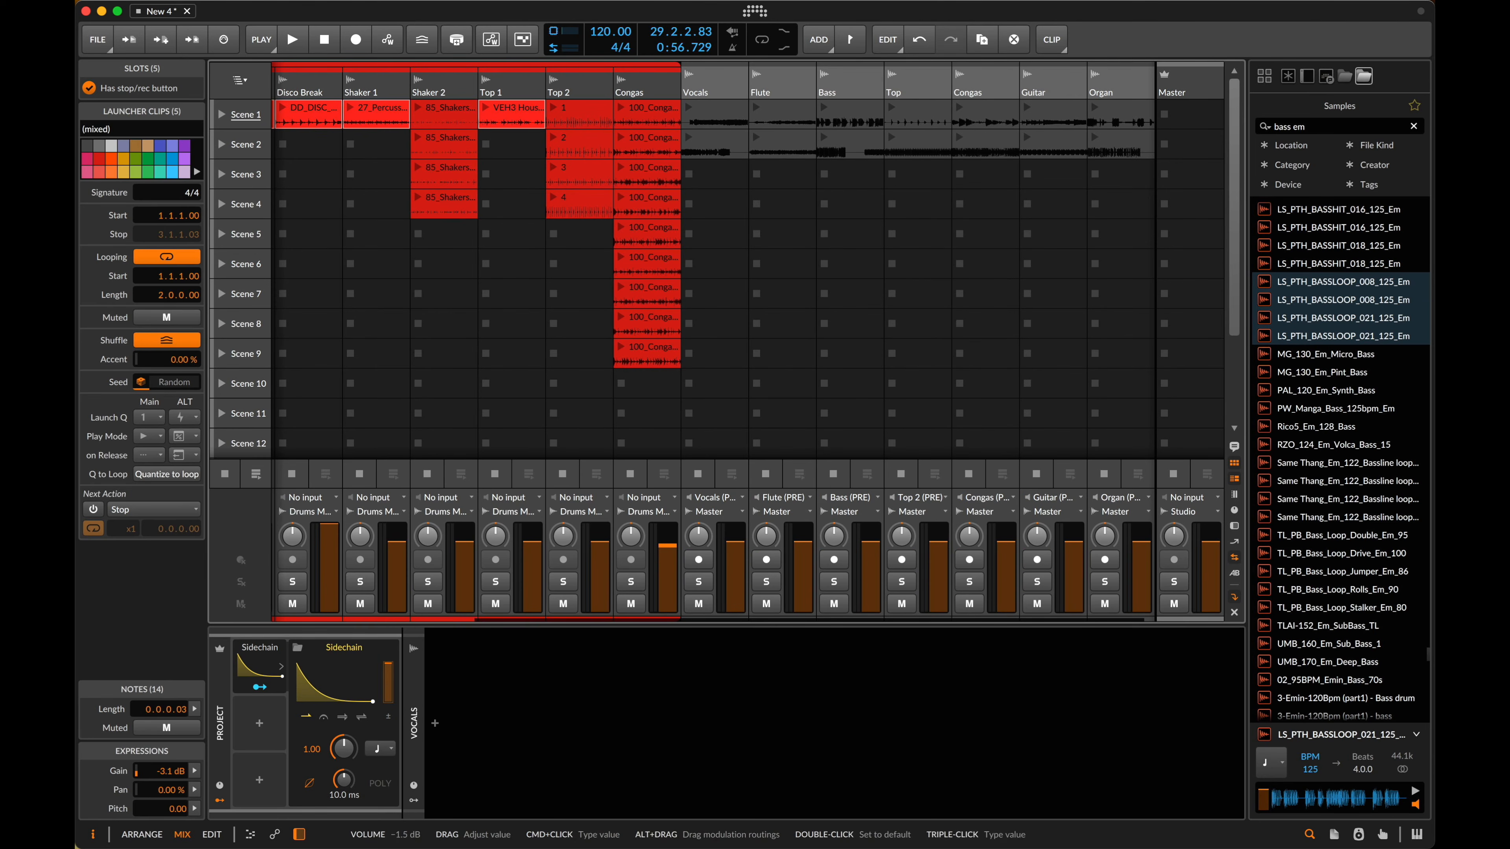
{"action": "left_click", "coordinate": [717, 85]}
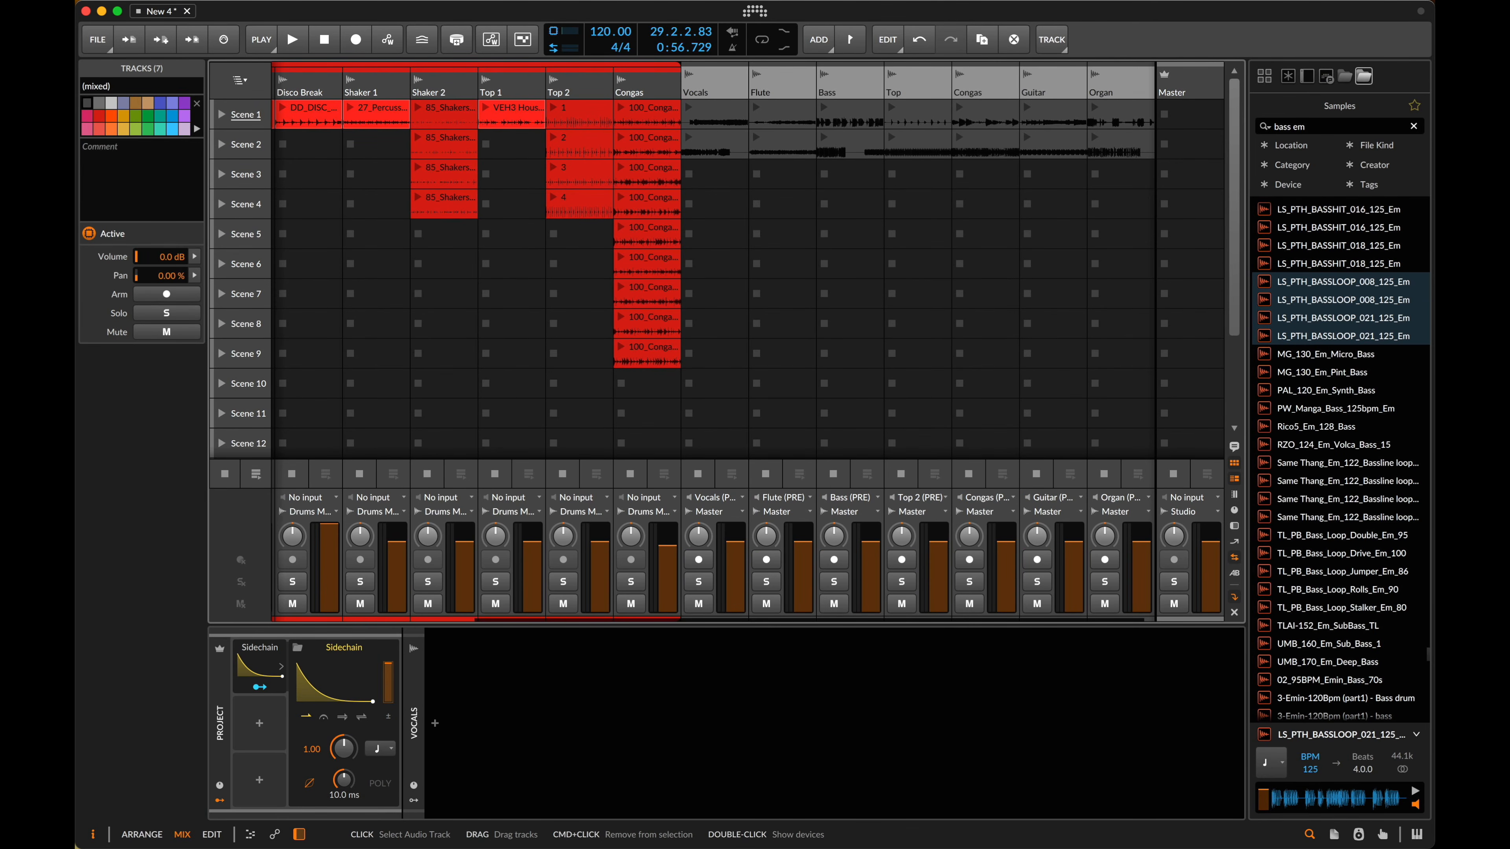
{"action": "left_click", "coordinate": [717, 85]}
{"action": "scroll", "coordinate": [717, 85], "scroll_direction": "left", "scroll_amount": 4}
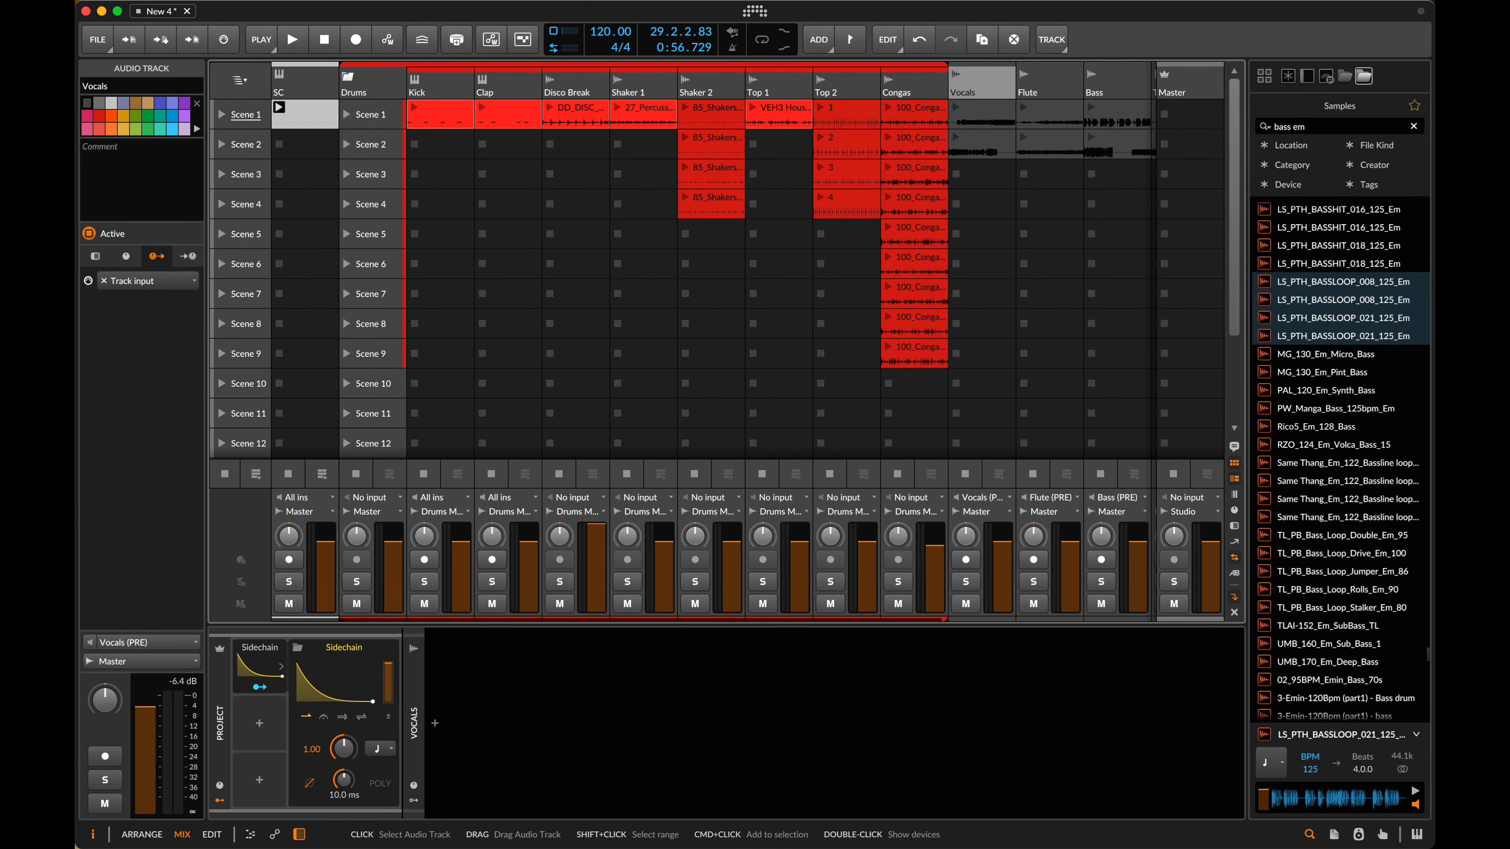